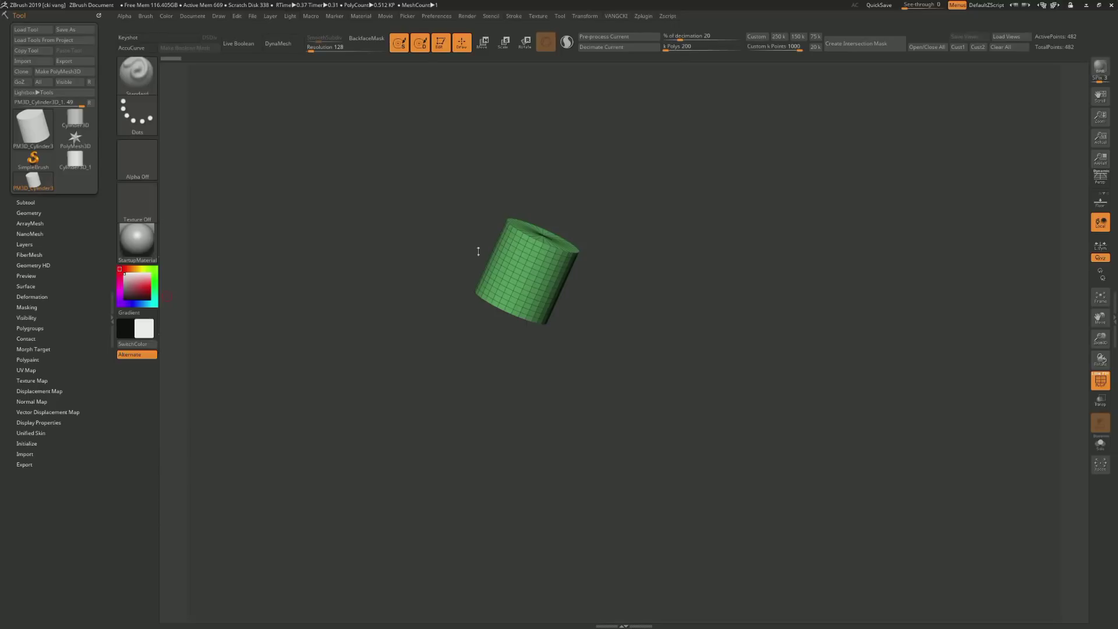
Show the floor grid under the cylinder and square it up in a straight front view
{"action": "left_click_drag", "start_coordinate": [478, 251], "coordinate": [483, 303]}
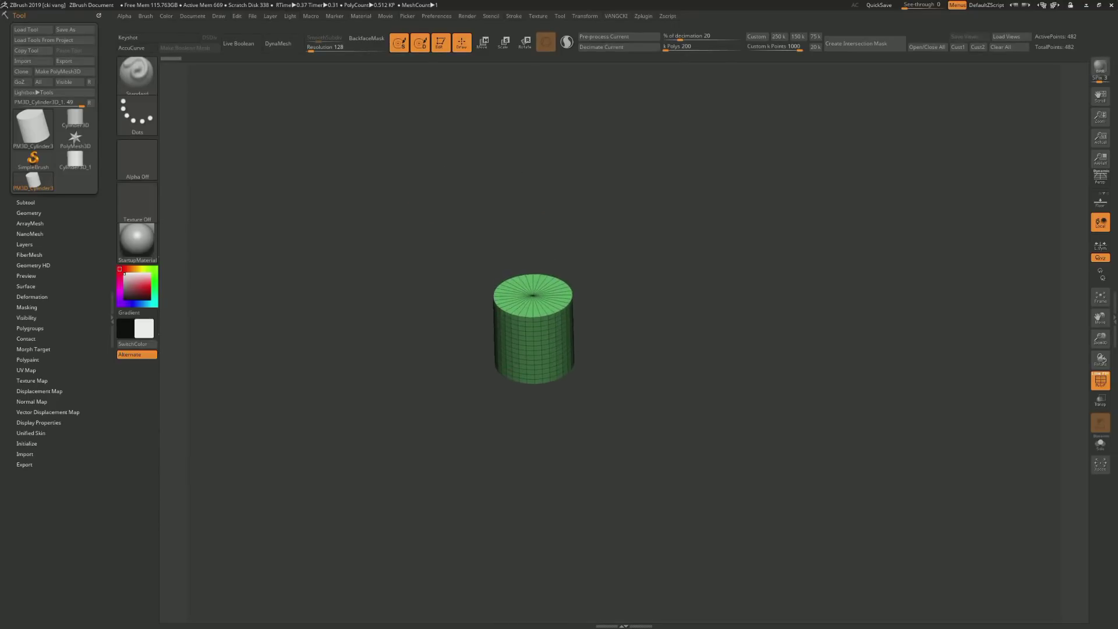
{"action": "key", "text": "shift+f"}
{"action": "key", "text": "shift+f"}
{"action": "mouse_move", "coordinate": [442, 291]}
{"action": "left_mouse_down"}
{"action": "mouse_move", "coordinate": [417, 233]}
{"action": "mouse_move", "coordinate": [349, 198]}
{"action": "mouse_move", "coordinate": [466, 269]}
{"action": "mouse_move", "coordinate": [488, 336]}
{"action": "mouse_move", "coordinate": [524, 373]}
{"action": "left_mouse_up"}
{"action": "key", "text": "space"}
{"action": "key", "text": "space"}
{"action": "key", "text": "shift+p"}
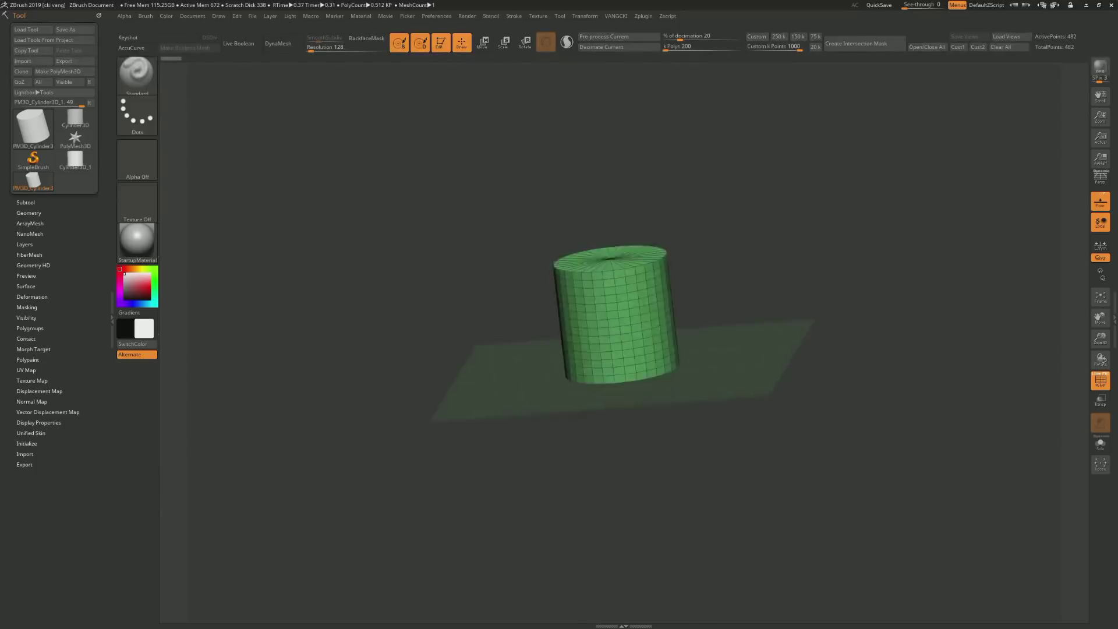
{"action": "mouse_move", "coordinate": [456, 407]}
{"action": "left_mouse_down"}
{"action": "mouse_move", "coordinate": [491, 331]}
{"action": "mouse_move", "coordinate": [500, 367]}
{"action": "mouse_move", "coordinate": [513, 361]}
{"action": "mouse_move", "coordinate": [490, 78]}
{"action": "left_mouse_up"}
{"action": "key", "text": "space"}
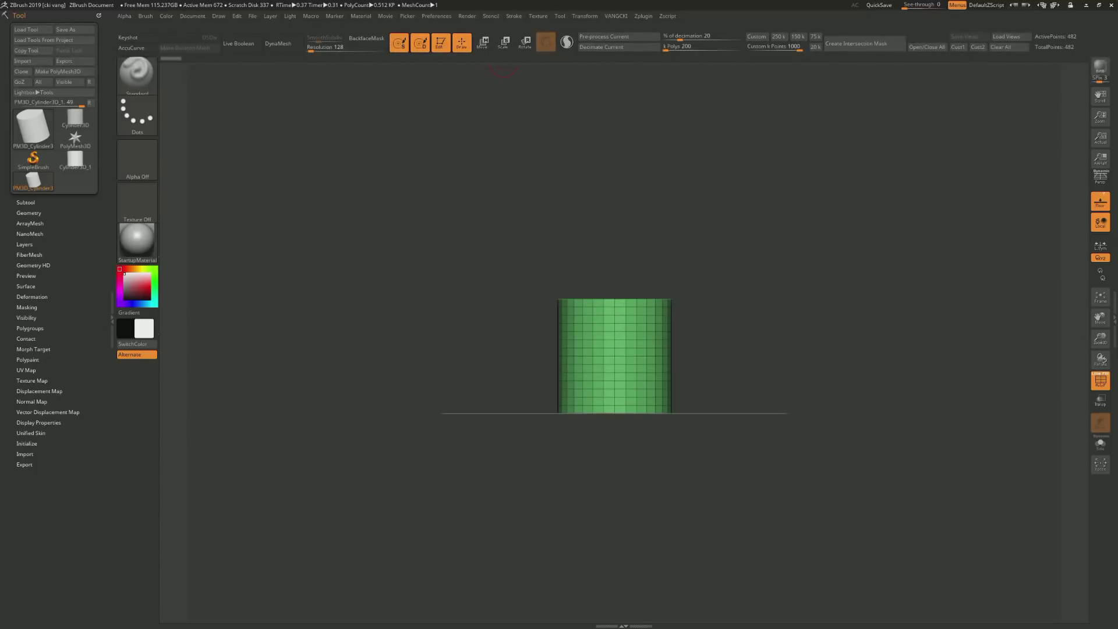
Load the Spotlight library of grey shape alphas from Texture and turn Spotlight on
{"action": "left_click", "coordinate": [538, 15]}
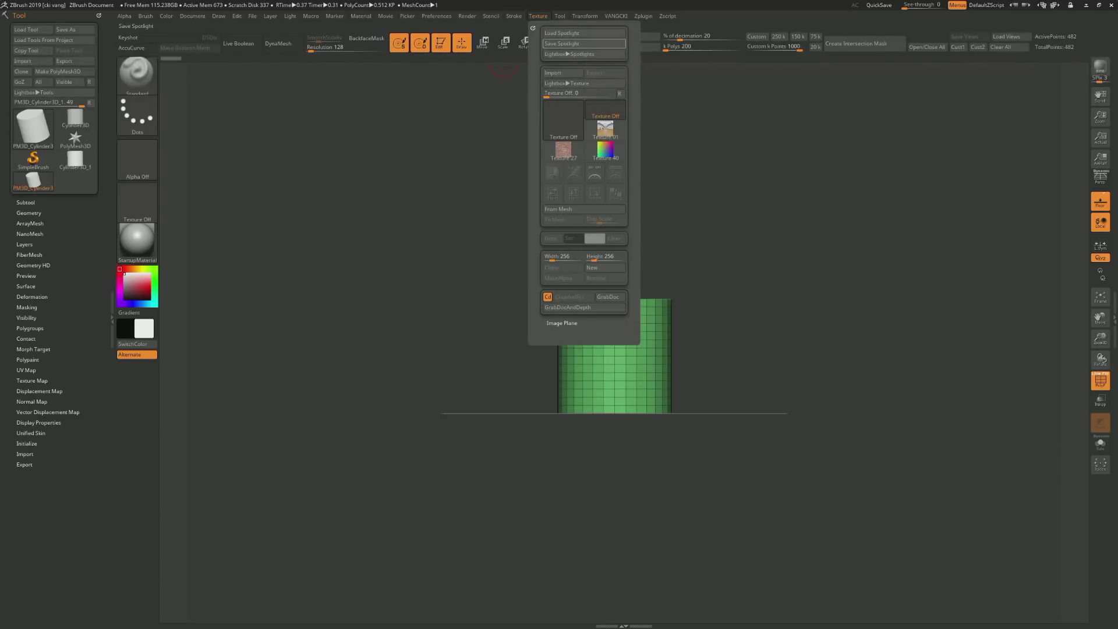
{"action": "left_click", "coordinate": [559, 35]}
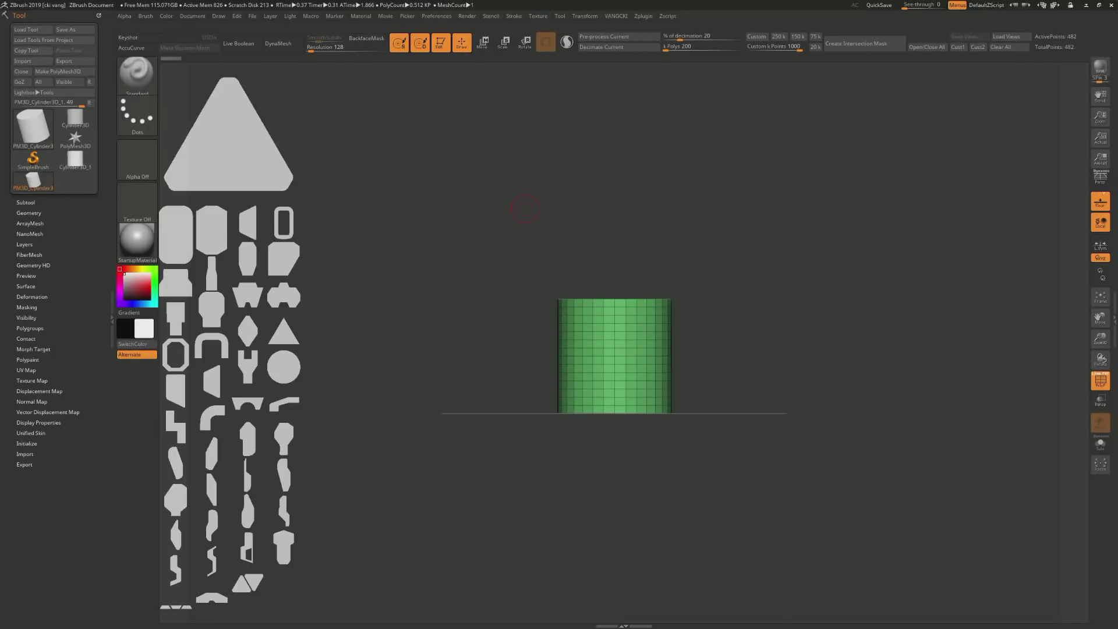
{"action": "key", "text": "shift+z"}
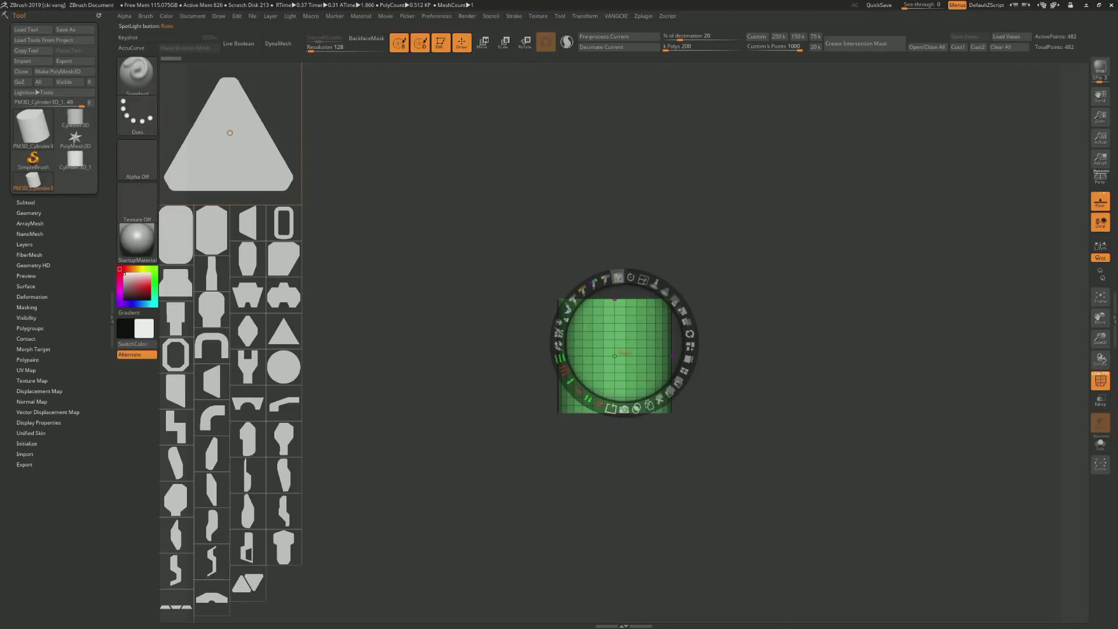
{"action": "mouse_move", "coordinate": [625, 343]}
{"action": "left_mouse_down"}
{"action": "mouse_move", "coordinate": [425, 174]}
{"action": "mouse_move", "coordinate": [442, 165]}
{"action": "mouse_move", "coordinate": [520, 339]}
{"action": "mouse_move", "coordinate": [615, 356]}
{"action": "left_mouse_up"}
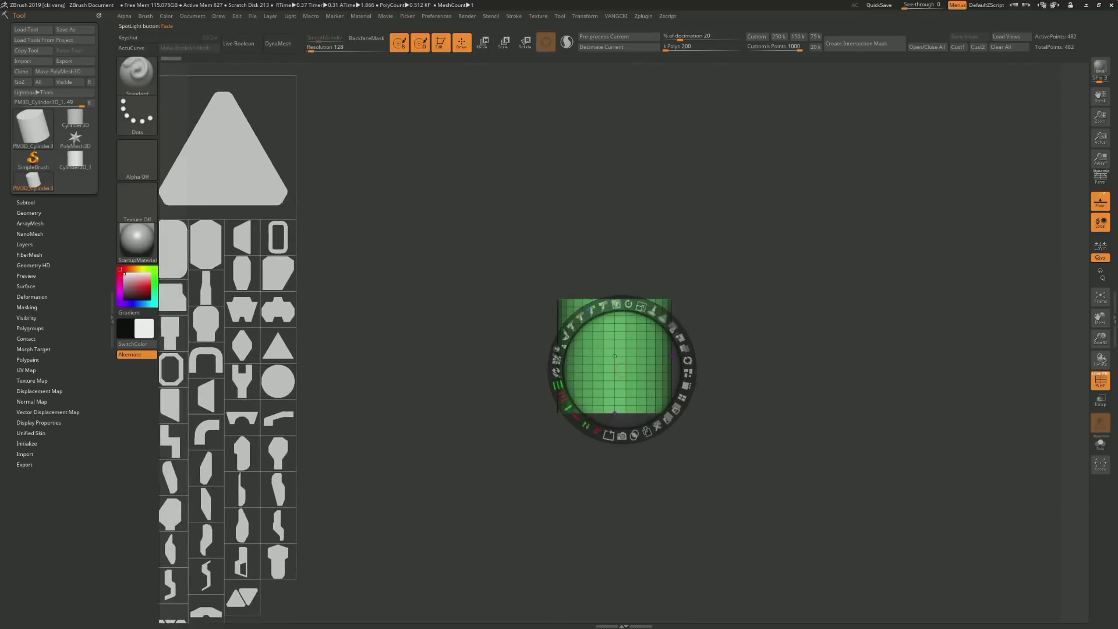
{"action": "mouse_move", "coordinate": [621, 317]}
{"action": "left_mouse_down"}
{"action": "mouse_move", "coordinate": [561, 312]}
{"action": "mouse_move", "coordinate": [669, 320]}
{"action": "mouse_move", "coordinate": [656, 392]}
{"action": "mouse_move", "coordinate": [574, 361]}
{"action": "mouse_move", "coordinate": [580, 292]}
{"action": "mouse_move", "coordinate": [670, 302]}
{"action": "mouse_move", "coordinate": [656, 379]}
{"action": "mouse_move", "coordinate": [617, 350]}
{"action": "mouse_move", "coordinate": [574, 355]}
{"action": "mouse_move", "coordinate": [654, 407]}
{"action": "mouse_move", "coordinate": [676, 304]}
{"action": "mouse_move", "coordinate": [672, 350]}
{"action": "mouse_move", "coordinate": [660, 344]}
{"action": "left_mouse_up"}
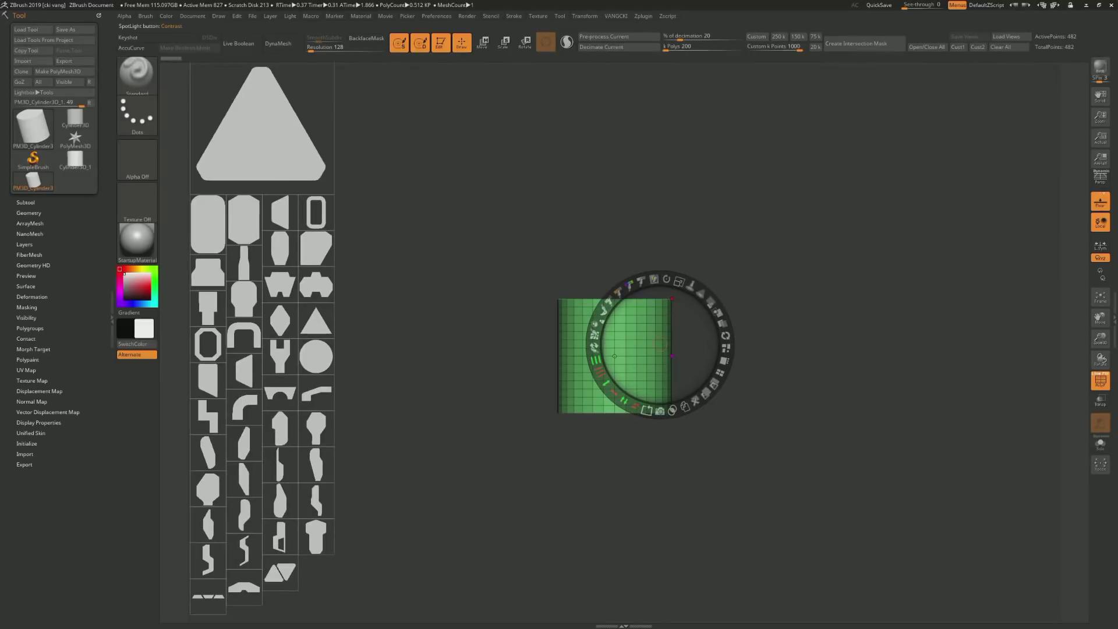
Pick the shape alpha sheet and place it over the cylinder's front in Spotlight
{"action": "left_click", "coordinate": [263, 123]}
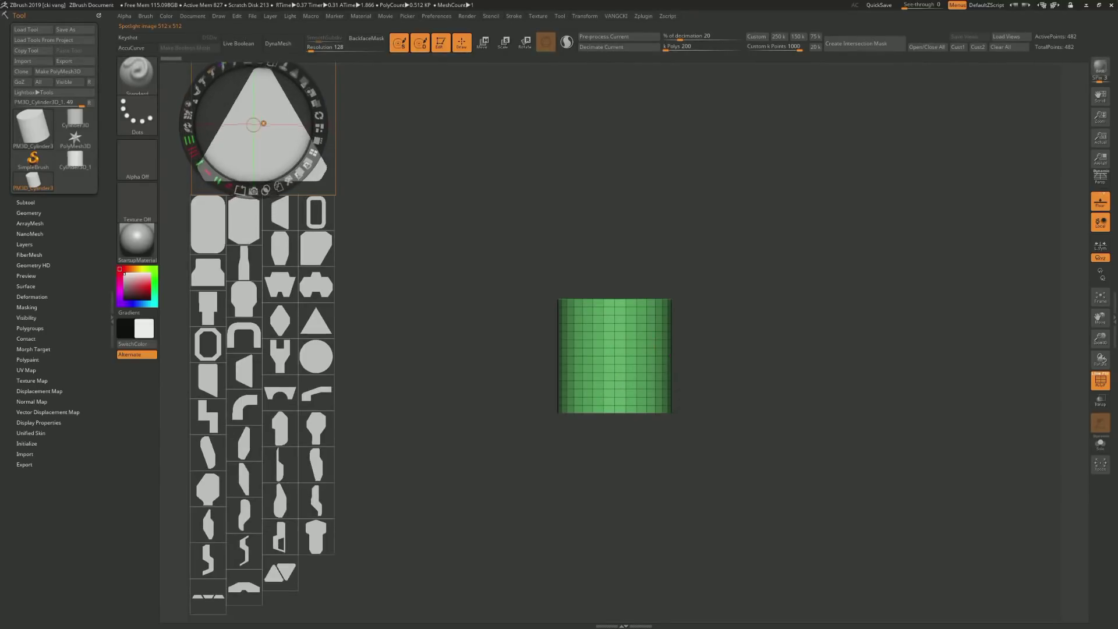
{"action": "mouse_move", "coordinate": [263, 123]}
{"action": "left_mouse_down"}
{"action": "mouse_move", "coordinate": [279, 142]}
{"action": "mouse_move", "coordinate": [244, 220]}
{"action": "mouse_move", "coordinate": [425, 224]}
{"action": "mouse_move", "coordinate": [557, 299]}
{"action": "mouse_move", "coordinate": [672, 295]}
{"action": "mouse_move", "coordinate": [671, 354]}
{"action": "mouse_move", "coordinate": [604, 340]}
{"action": "mouse_move", "coordinate": [637, 324]}
{"action": "mouse_move", "coordinate": [614, 356]}
{"action": "left_mouse_up"}
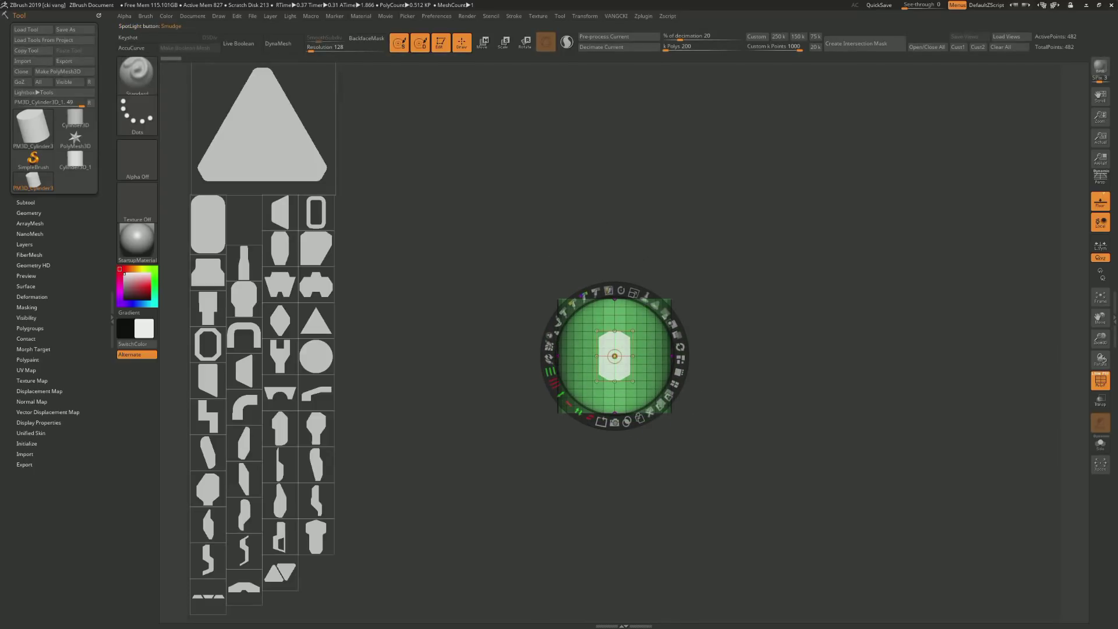
{"action": "mouse_move", "coordinate": [614, 355]}
{"action": "left_mouse_down"}
{"action": "mouse_move", "coordinate": [449, 287]}
{"action": "mouse_move", "coordinate": [614, 356]}
{"action": "left_mouse_up"}
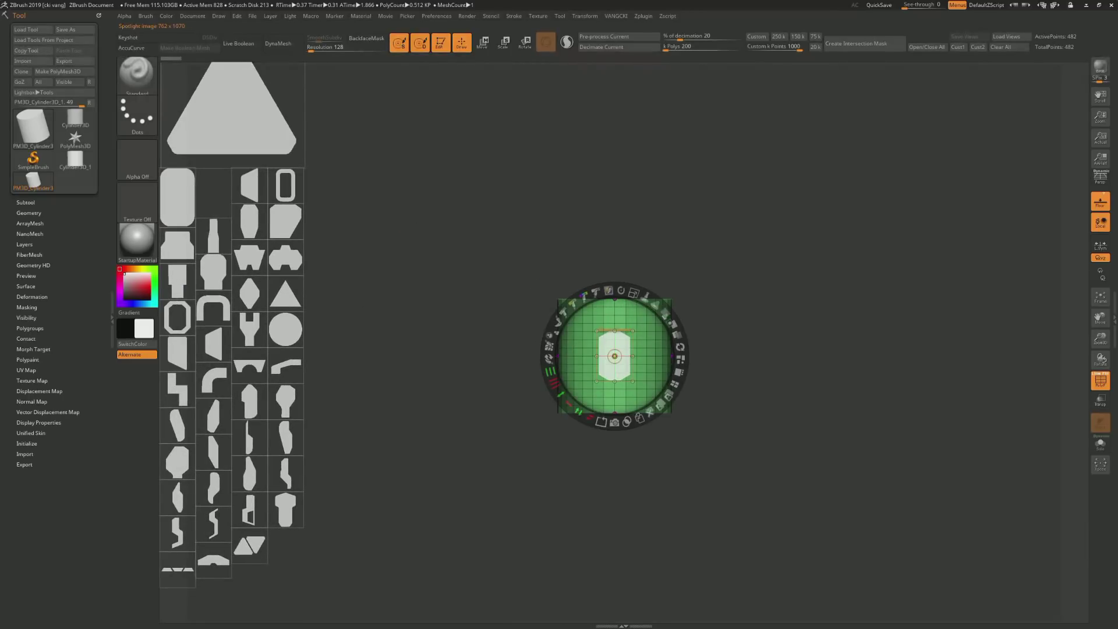
{"action": "key", "text": "shift+z"}
{"action": "mouse_move", "coordinate": [466, 350]}
{"action": "left_mouse_down", "text": "shift"}
{"action": "mouse_move", "coordinate": [505, 333]}
{"action": "mouse_move", "coordinate": [466, 355]}
{"action": "mouse_move", "coordinate": [596, 403]}
{"action": "left_mouse_up", "text": "shift"}
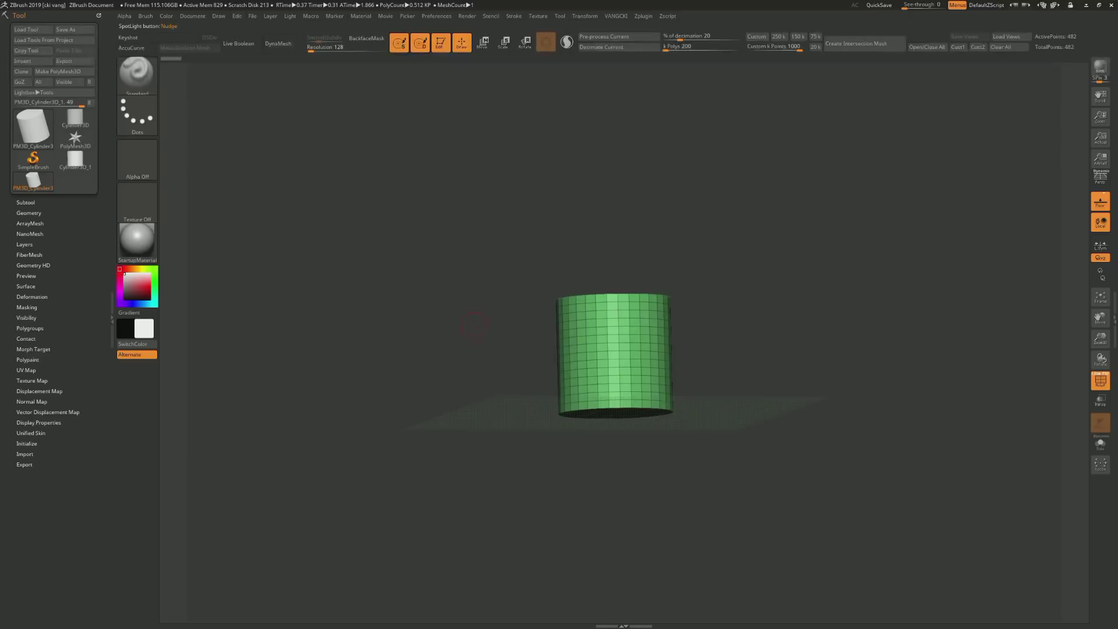
{"action": "left_click_drag", "start_coordinate": [600, 407], "coordinate": [470, 342], "text": "shift"}
{"action": "key", "text": "shift+z"}
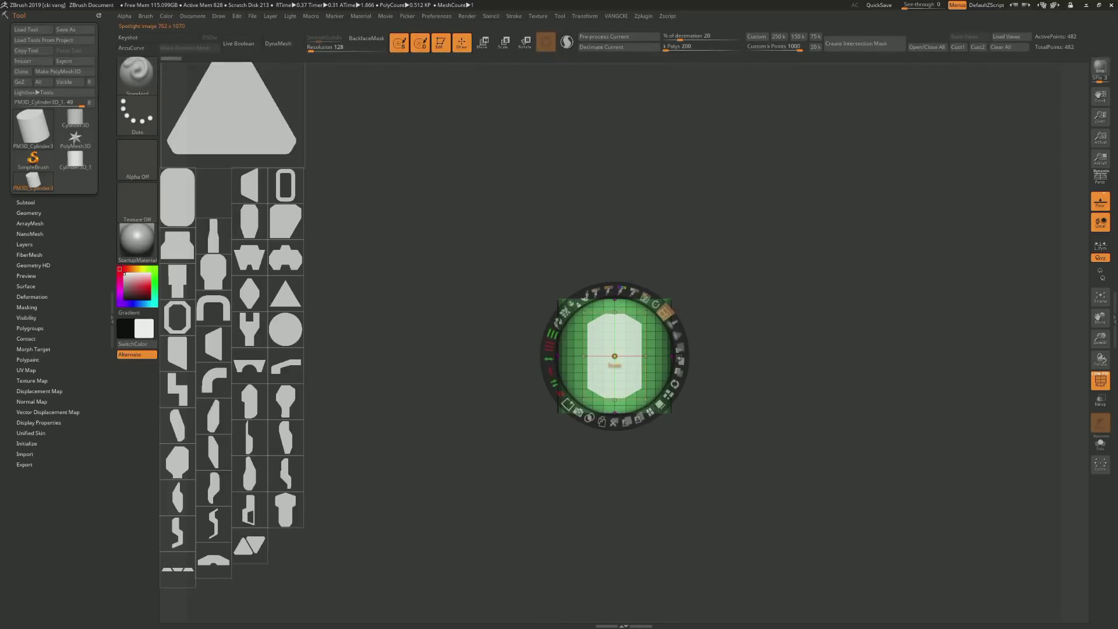
Cut the Spotlight shape's vertical tiling from three to two and scale it up slightly
{"action": "left_click", "coordinate": [655, 303]}
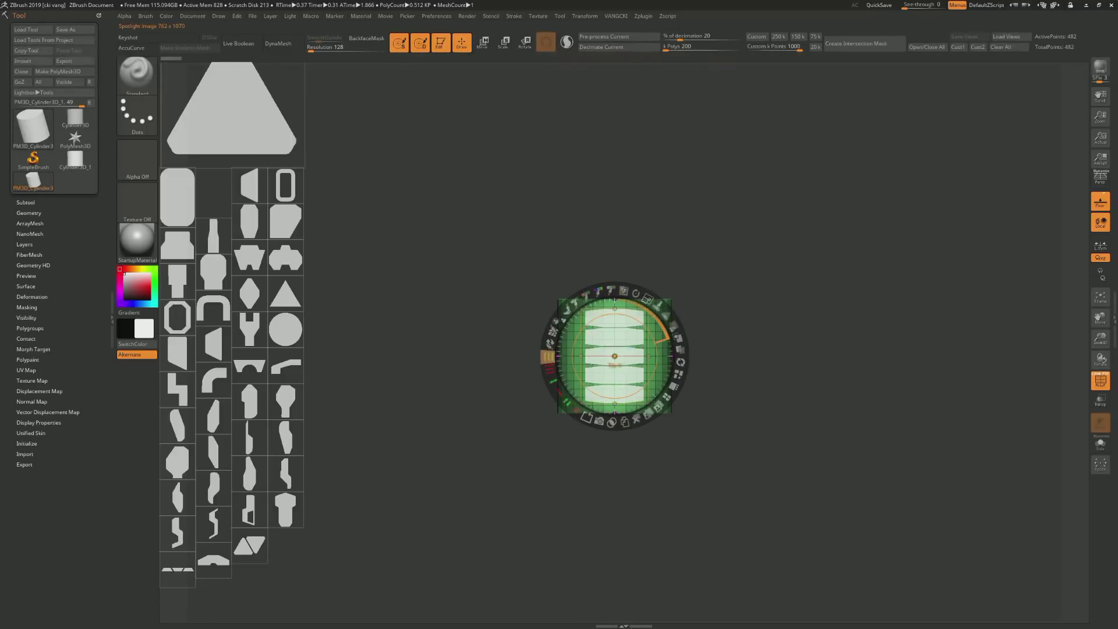
{"action": "mouse_move", "coordinate": [549, 356]}
{"action": "left_mouse_down"}
{"action": "mouse_move", "coordinate": [548, 376]}
{"action": "mouse_move", "coordinate": [548, 342]}
{"action": "mouse_move", "coordinate": [551, 378]}
{"action": "left_mouse_up"}
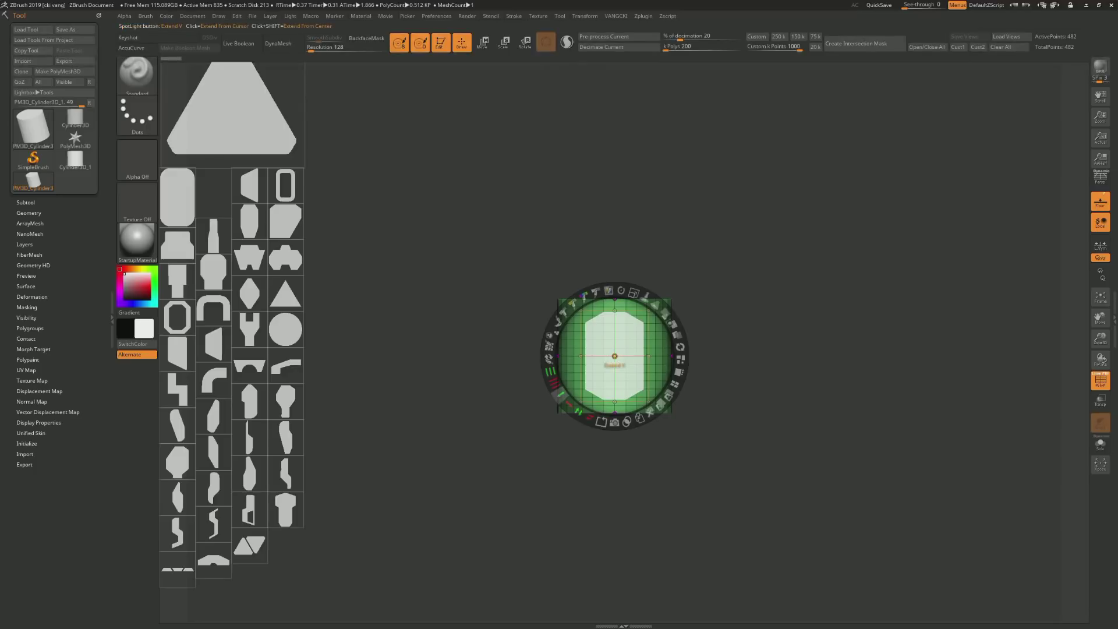
{"action": "left_click_drag", "start_coordinate": [554, 385], "coordinate": [557, 383]}
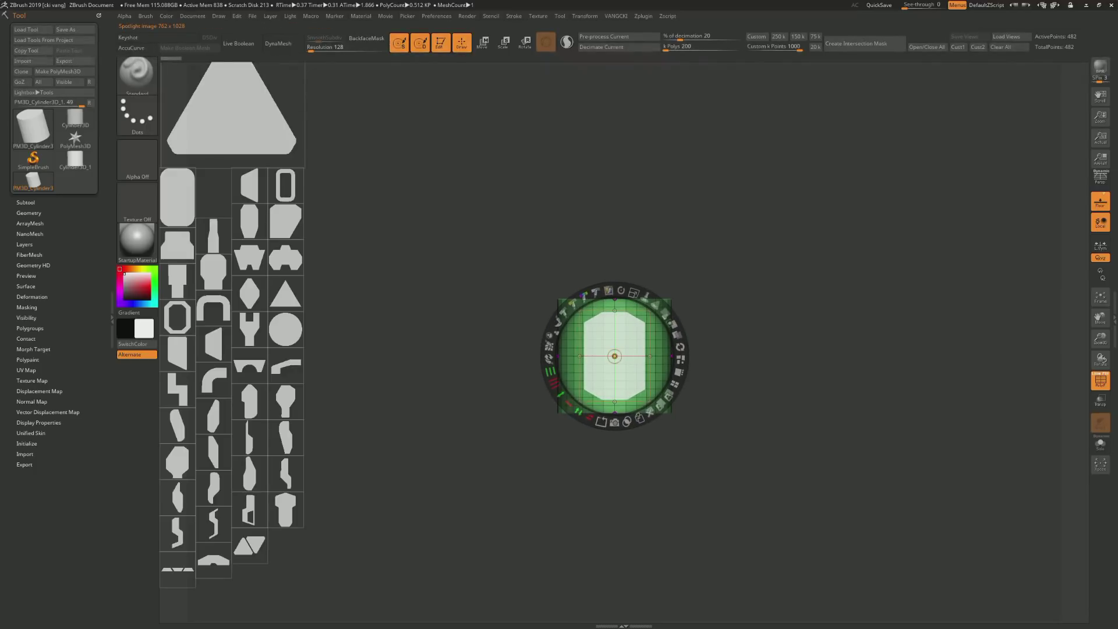
{"action": "mouse_move", "coordinate": [614, 356]}
{"action": "left_mouse_down"}
{"action": "mouse_move", "coordinate": [592, 360]}
{"action": "mouse_move", "coordinate": [598, 383]}
{"action": "left_mouse_up"}
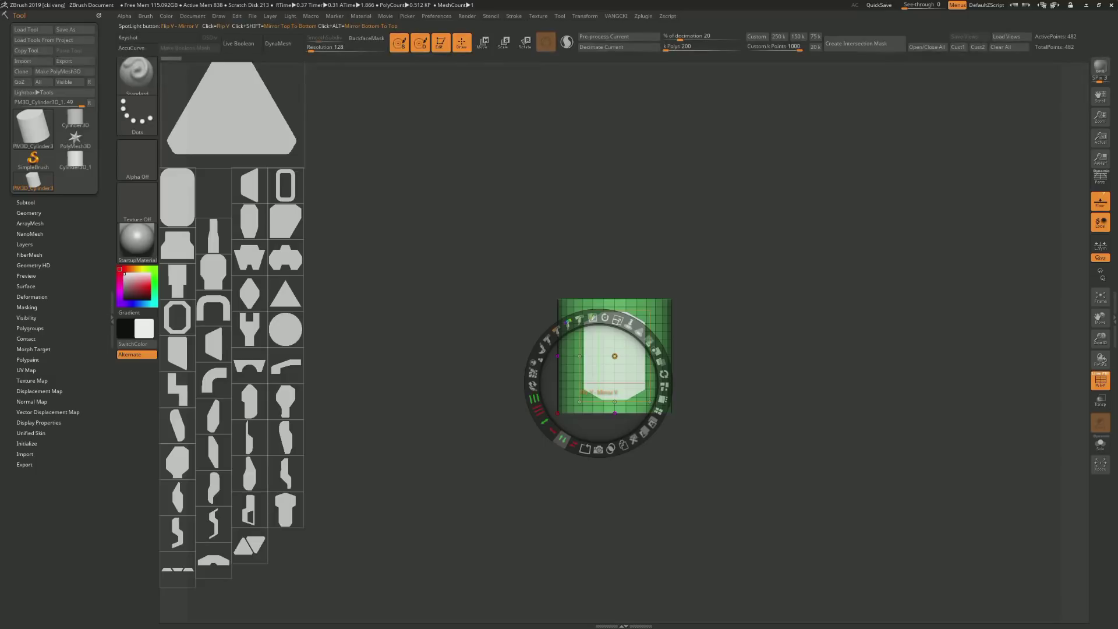
Widen the shape horizontally, flip it vertically and scale it to span the cylinder's width
{"action": "mouse_move", "coordinate": [562, 439]}
{"action": "left_mouse_down"}
{"action": "mouse_move", "coordinate": [532, 387]}
{"action": "mouse_move", "coordinate": [562, 439]}
{"action": "mouse_move", "coordinate": [632, 440]}
{"action": "mouse_move", "coordinate": [532, 395]}
{"action": "mouse_move", "coordinate": [539, 414]}
{"action": "mouse_move", "coordinate": [534, 386]}
{"action": "mouse_move", "coordinate": [566, 442]}
{"action": "mouse_move", "coordinate": [544, 419]}
{"action": "left_mouse_up"}
{"action": "left_click_drag", "start_coordinate": [598, 383], "coordinate": [614, 356]}
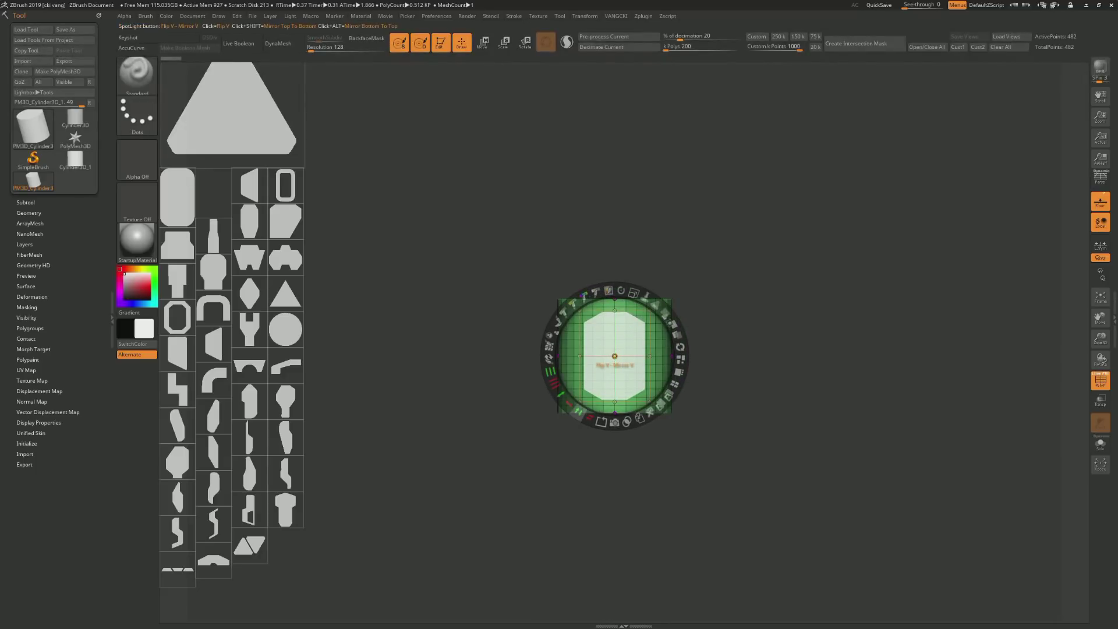
{"action": "left_click", "coordinate": [578, 412]}
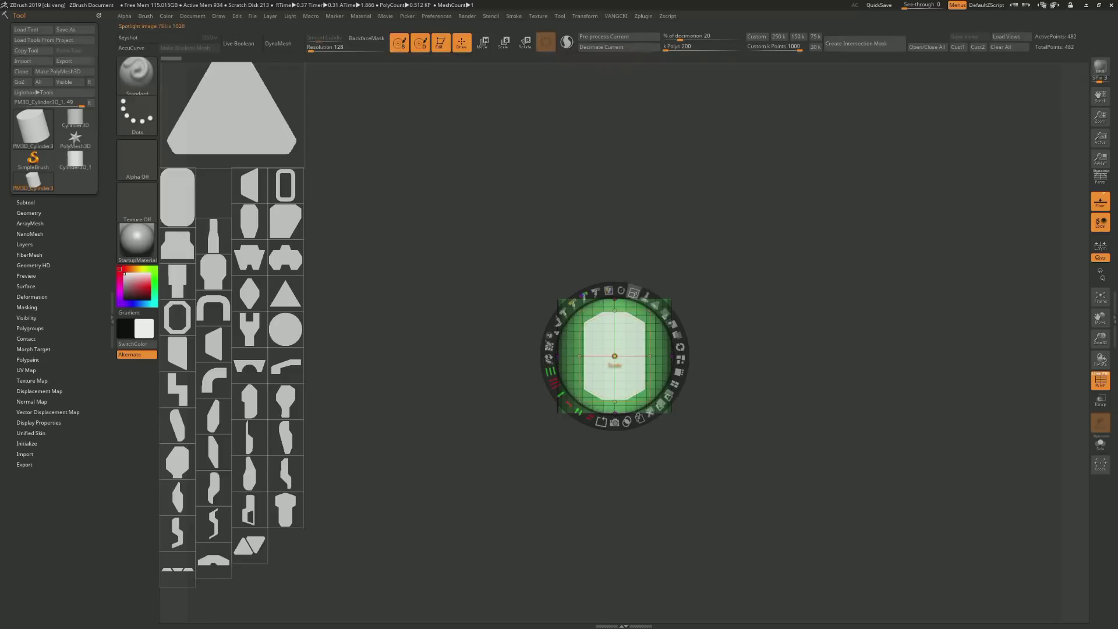
{"action": "left_click_drag", "start_coordinate": [634, 293], "coordinate": [645, 297]}
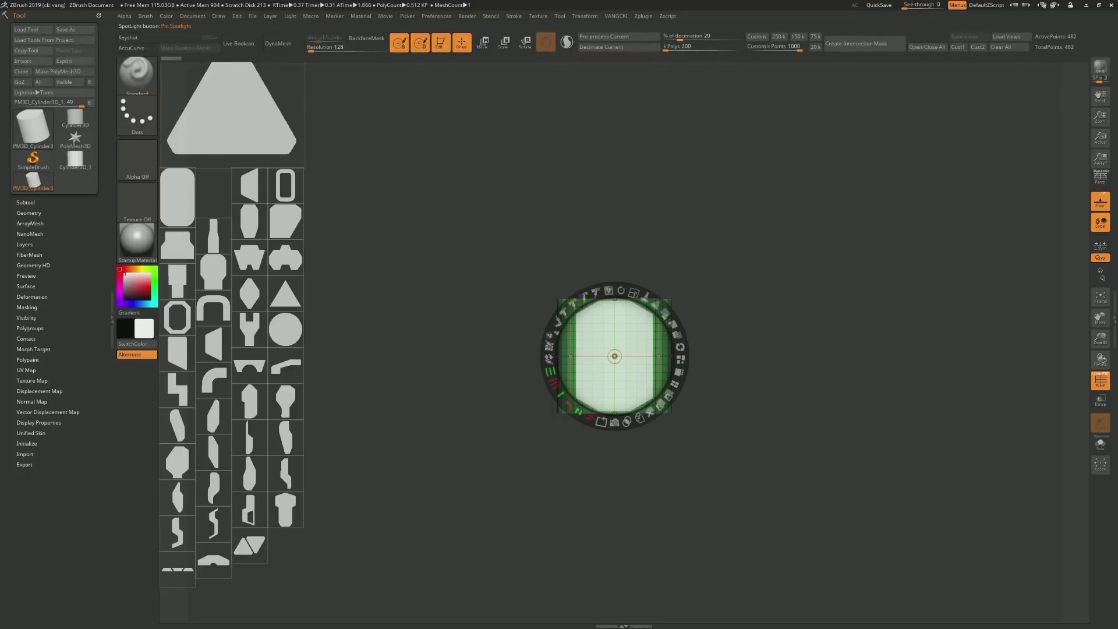
{"action": "left_click", "coordinate": [601, 422]}
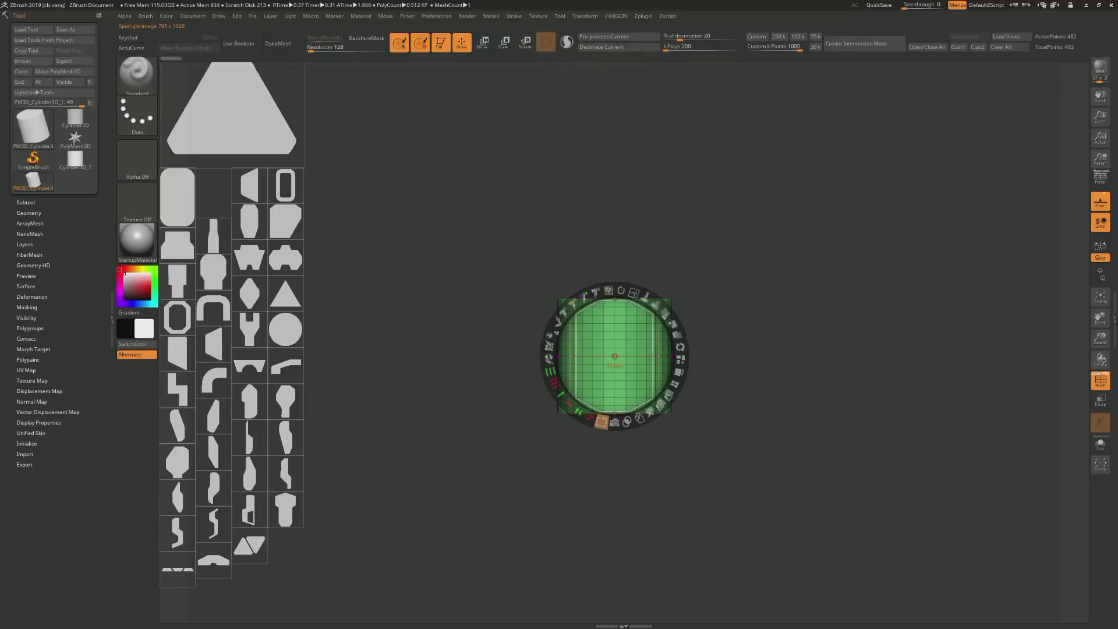
Convert the fitted Spotlight shape into a new PolyMesh3D subtool with Live Boolean switched on
{"action": "left_click_drag", "start_coordinate": [601, 422], "coordinate": [614, 356]}
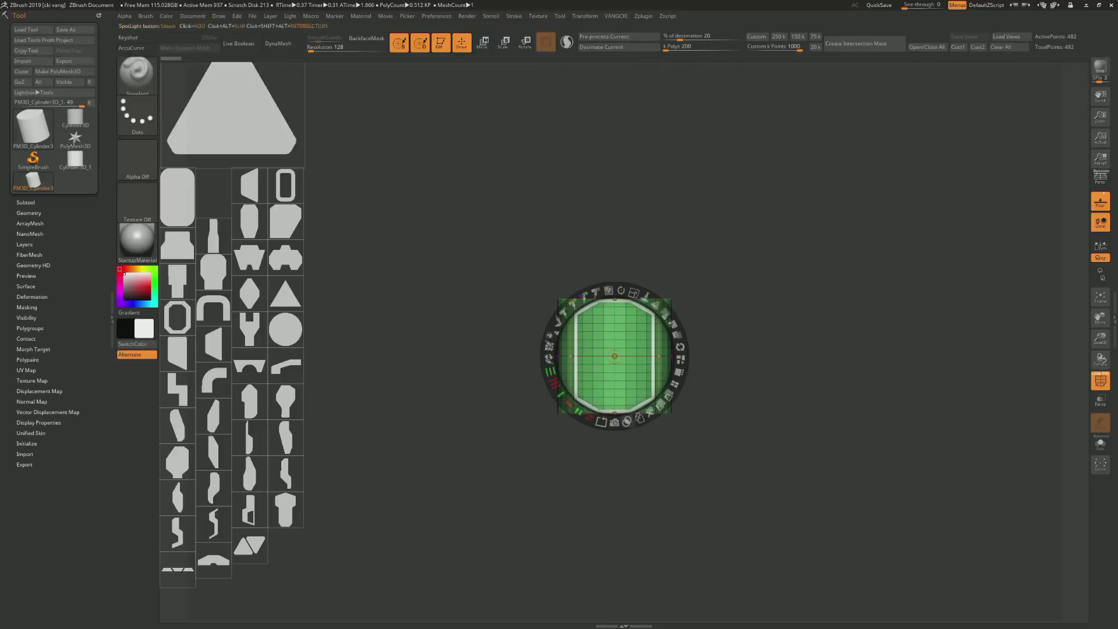
{"action": "left_click", "coordinate": [614, 421]}
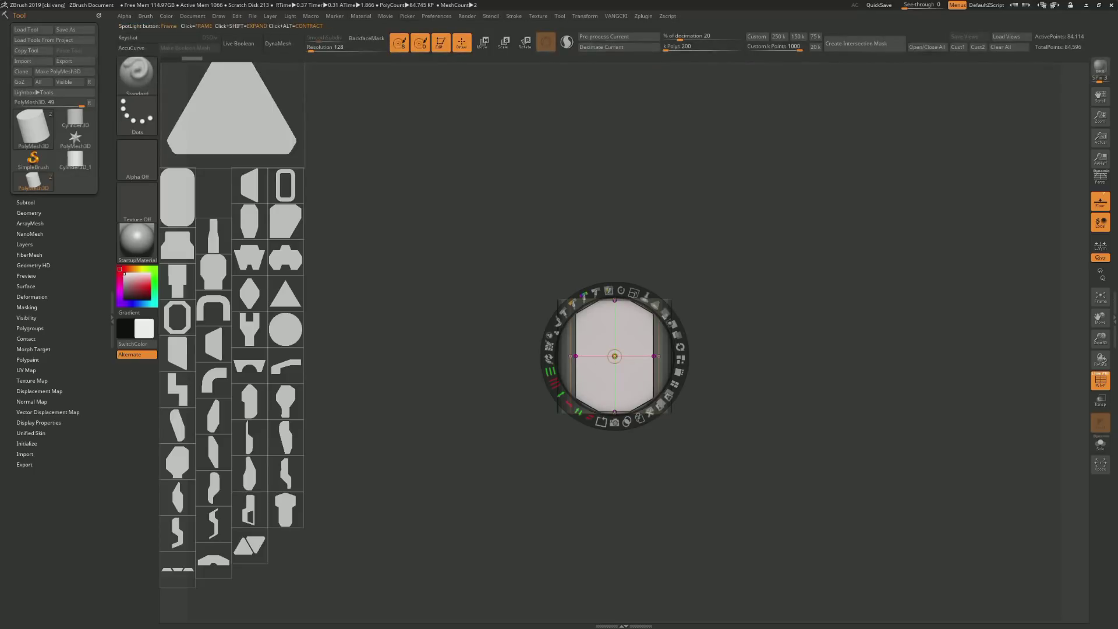
{"action": "left_click", "coordinate": [239, 44]}
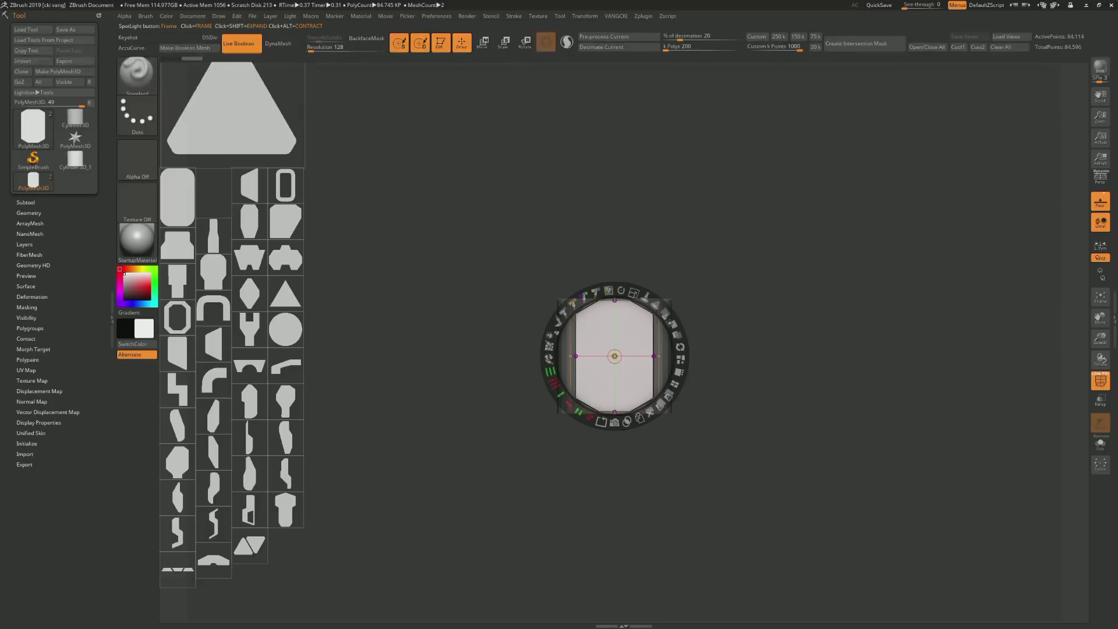
{"action": "left_click", "coordinate": [24, 202]}
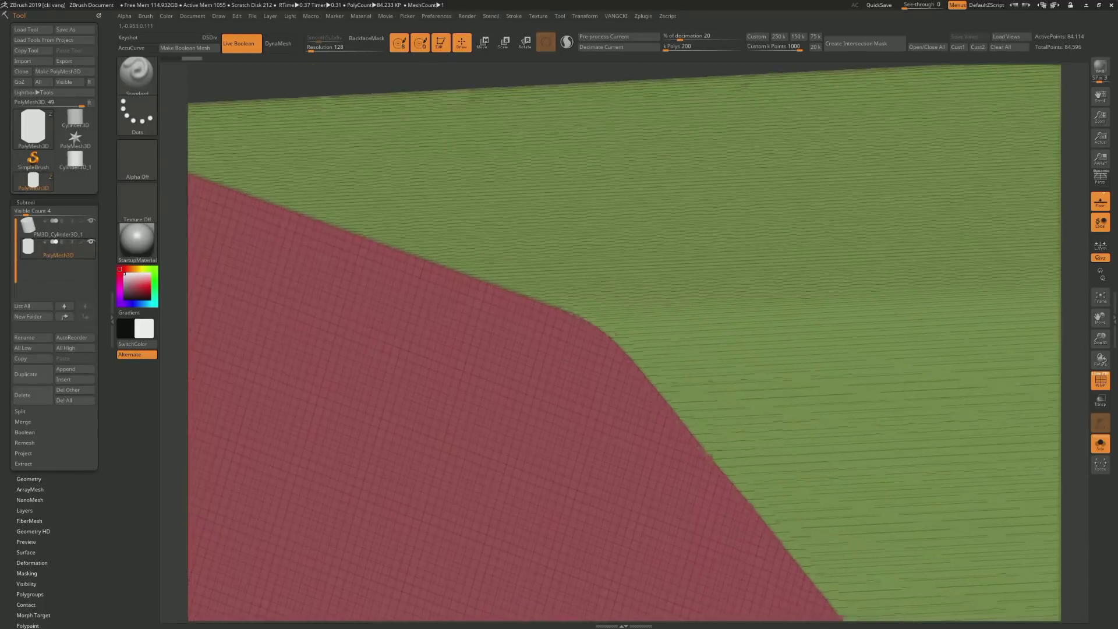
Orbit to a three-quarter view and turn off PolyF so the block shows plain grey
{"action": "mouse_move", "coordinate": [485, 335]}
{"action": "right_mouse_down"}
{"action": "mouse_move", "coordinate": [433, 545]}
{"action": "mouse_move", "coordinate": [469, 250]}
{"action": "mouse_move", "coordinate": [241, 223]}
{"action": "right_mouse_up"}
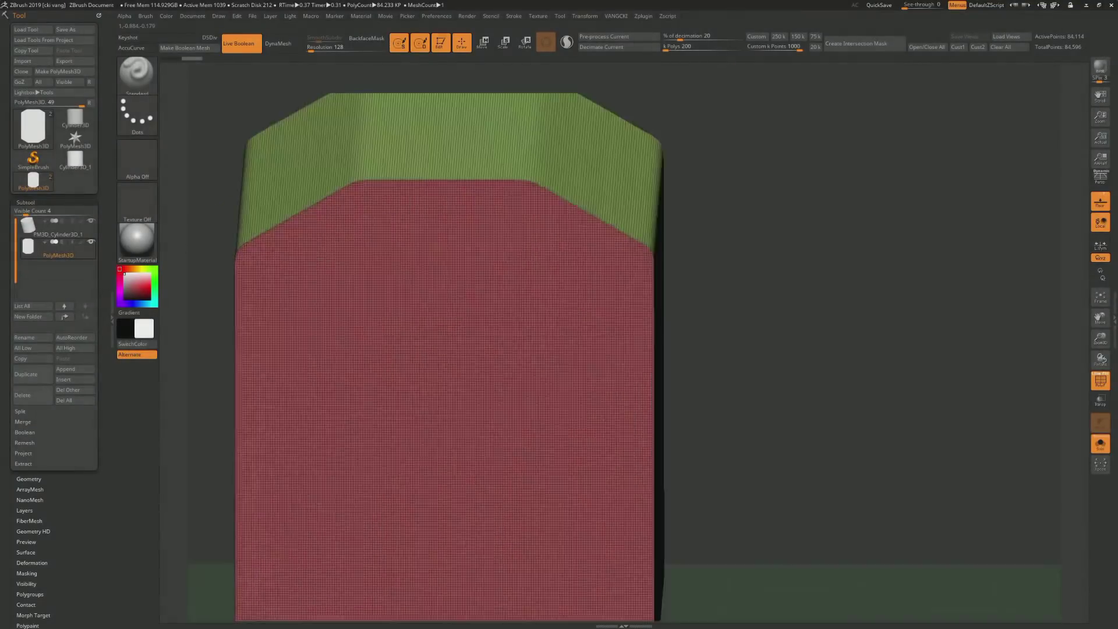
{"action": "key", "text": "space"}
{"action": "right_click_drag", "start_coordinate": [356, 198], "coordinate": [393, 192], "text": "alt"}
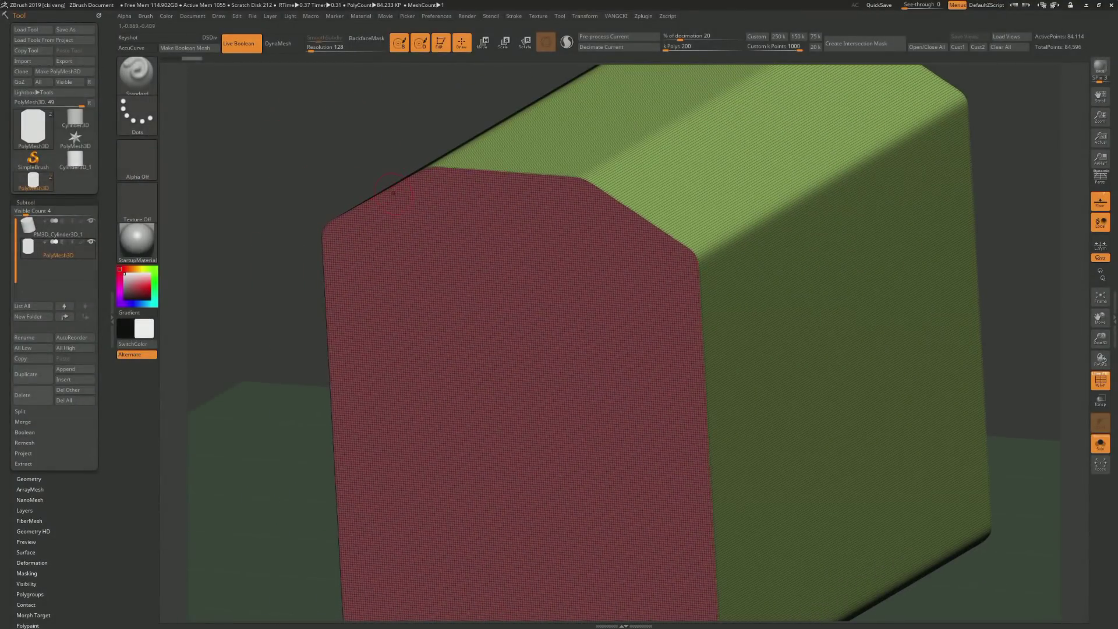
{"action": "right_click_drag", "start_coordinate": [405, 240], "coordinate": [443, 250]}
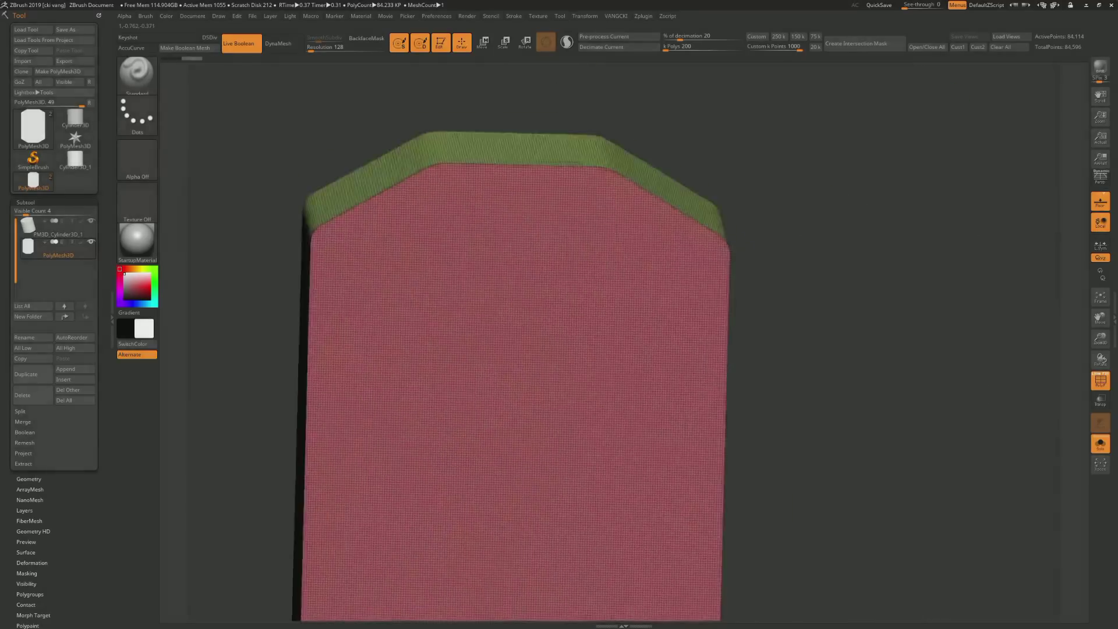
{"action": "right_click_drag", "start_coordinate": [449, 198], "coordinate": [420, 211]}
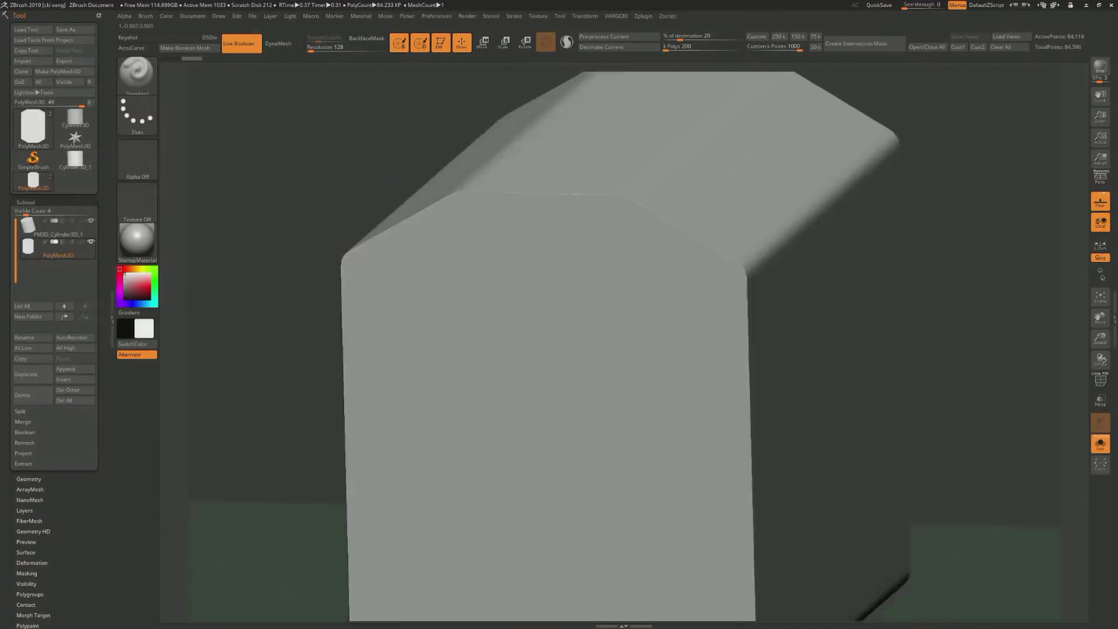
{"action": "key", "text": "shift+f"}
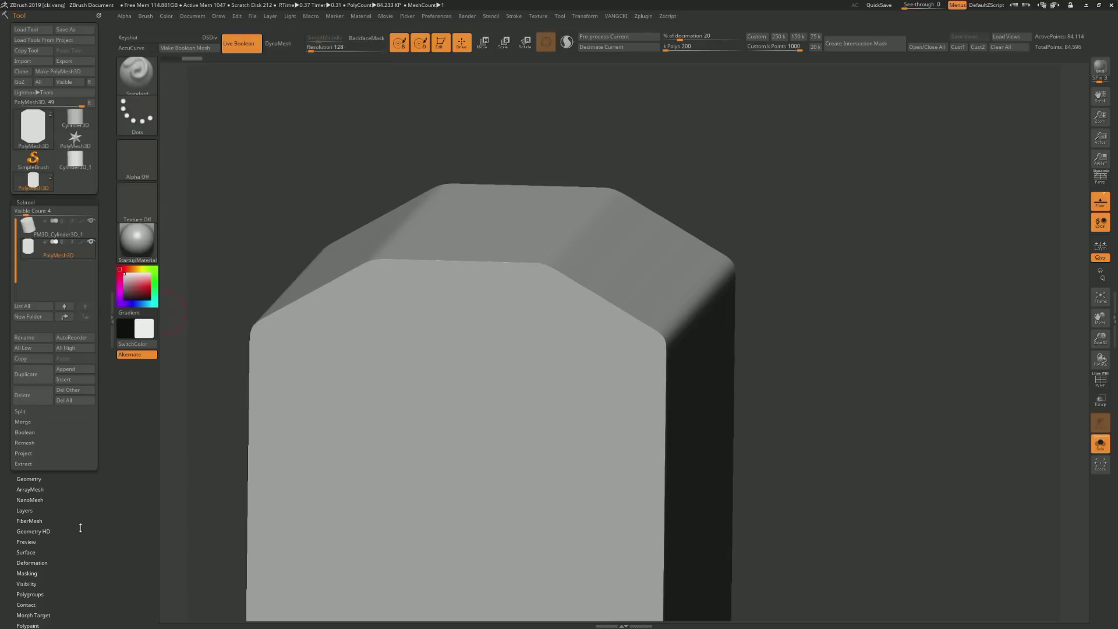
Apply Polish By Features and Polish By Groups under Deformation to flatten the bevels
{"action": "scroll", "coordinate": [80, 527], "scroll_direction": "down", "scroll_amount": 5}
{"action": "scroll", "coordinate": [54, 414], "scroll_direction": "down", "scroll_amount": 1}
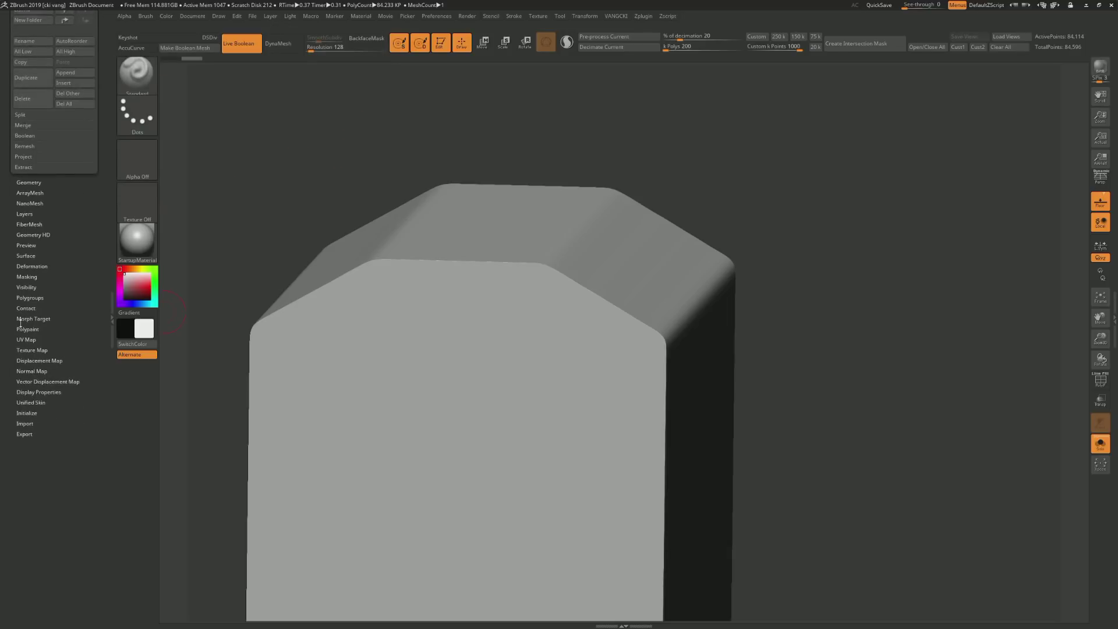
{"action": "left_click", "coordinate": [21, 268]}
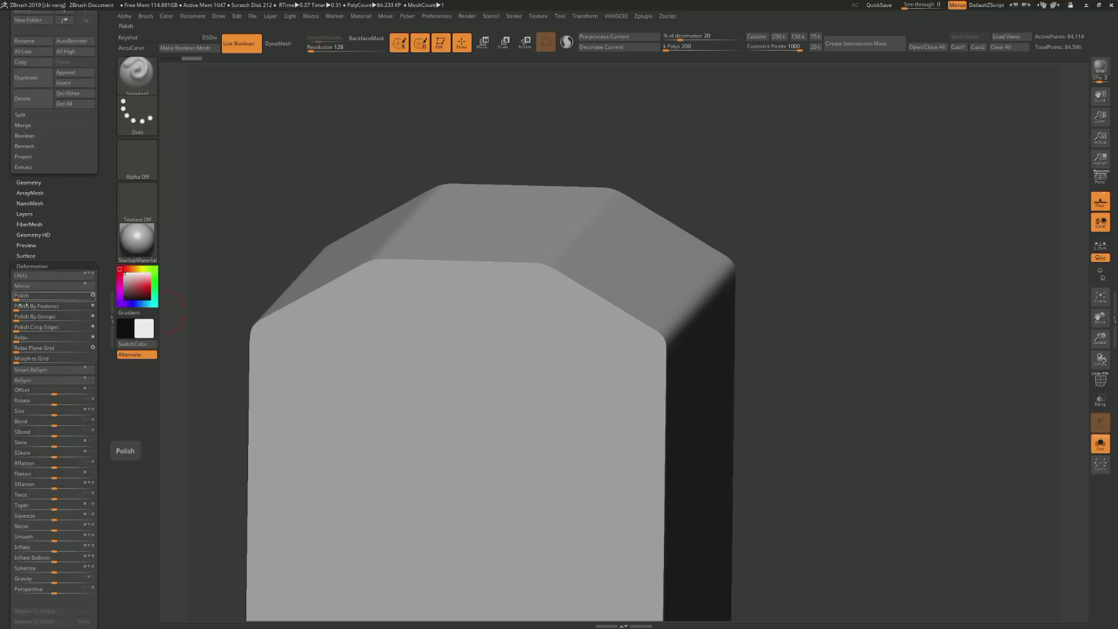
{"action": "left_click", "coordinate": [27, 296]}
{"action": "left_click", "coordinate": [32, 306]}
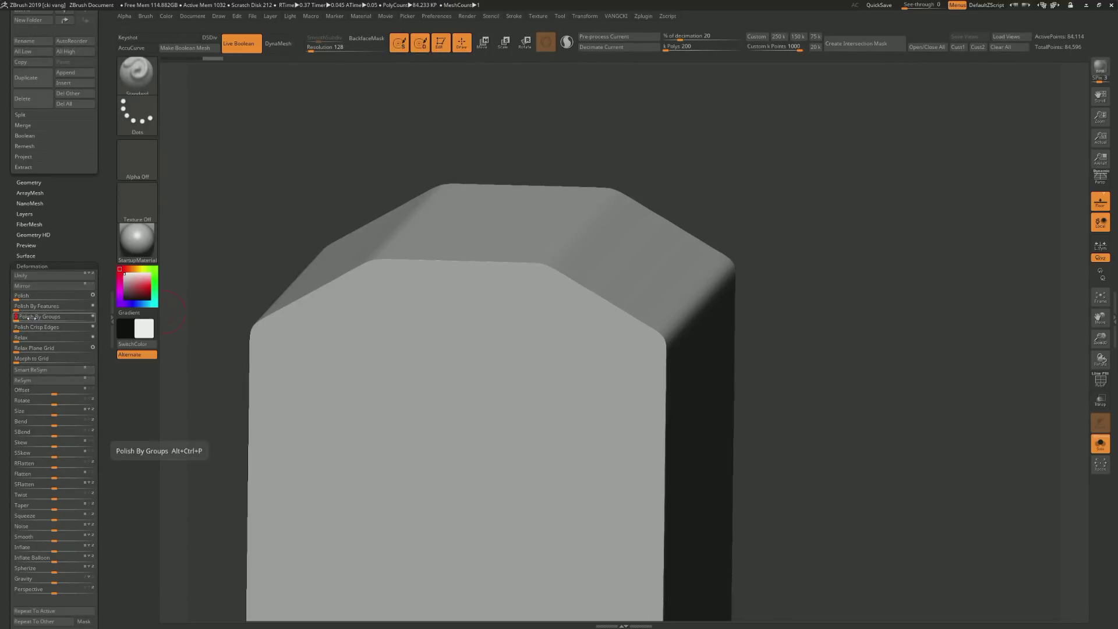
{"action": "left_click_drag", "start_coordinate": [198, 284], "coordinate": [382, 245], "text": "shift"}
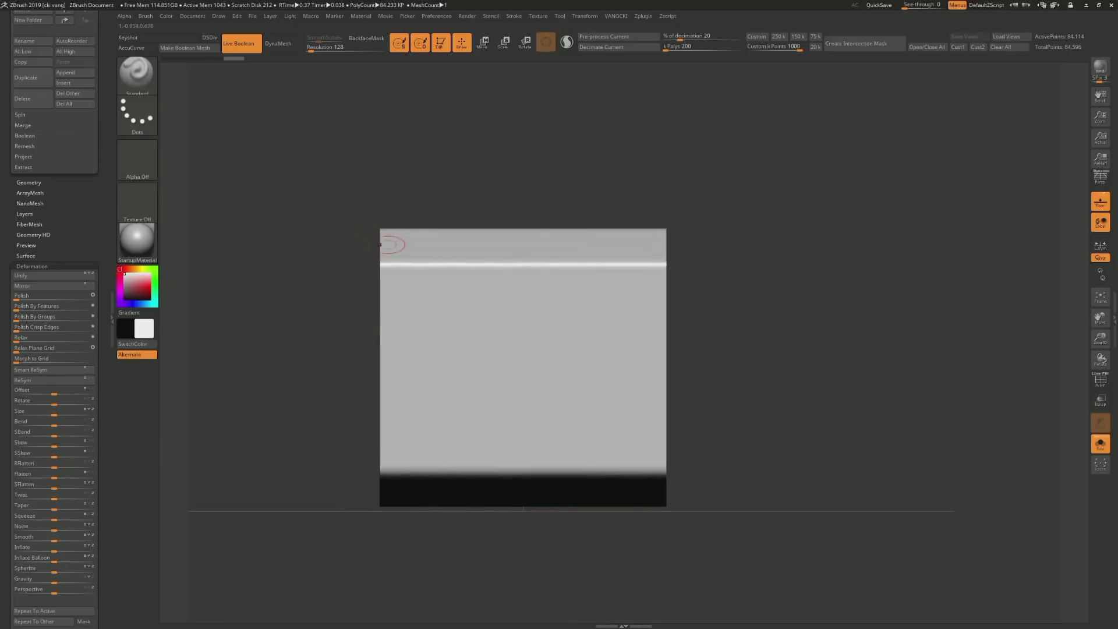
{"action": "scroll", "coordinate": [54, 292], "scroll_direction": "up", "scroll_amount": 5}
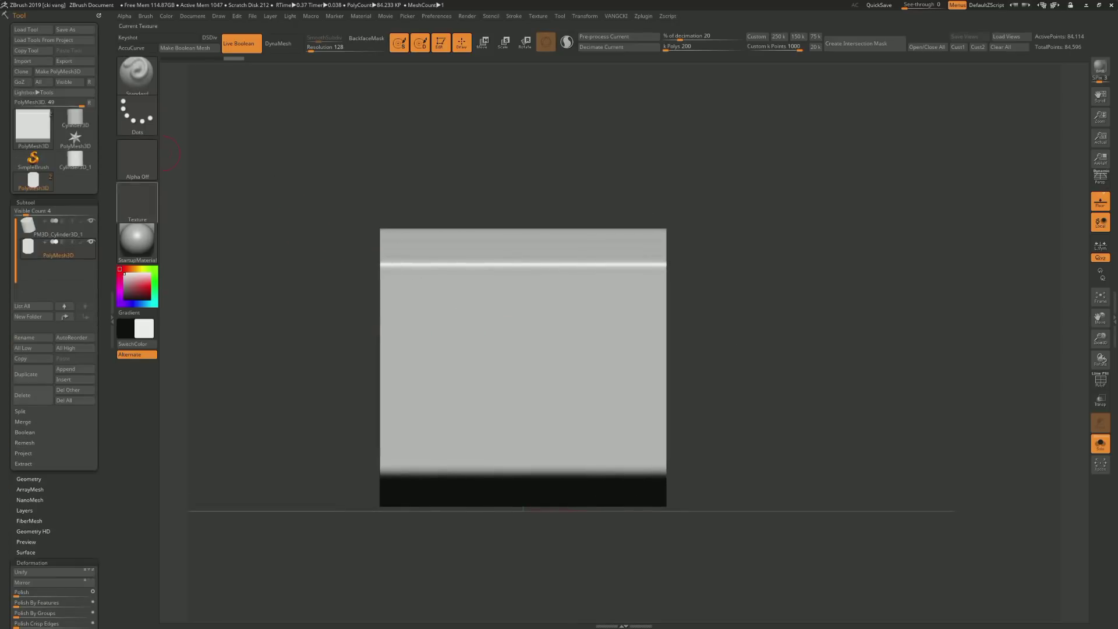
Turn a large octagon Spotlight alpha, placed over the bracket's side, into a new plate subtool
{"action": "key", "text": "Down"}
{"action": "left_click_drag", "start_coordinate": [579, 316], "coordinate": [375, 201], "text": "shift"}
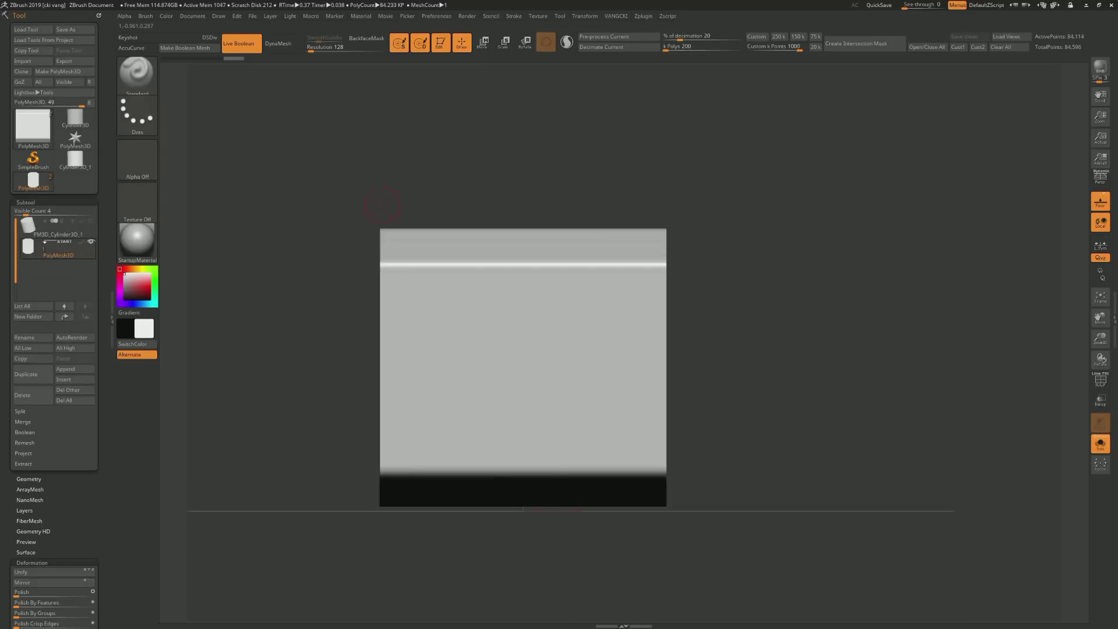
{"action": "key", "text": "w"}
{"action": "left_click_drag", "start_coordinate": [615, 356], "coordinate": [523, 367]}
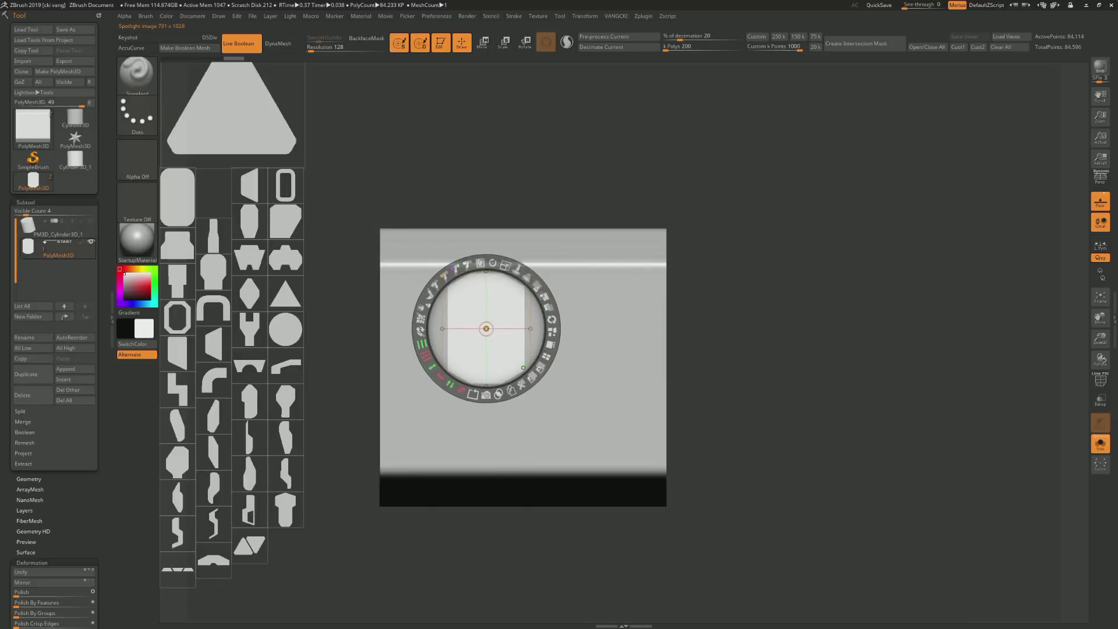
{"action": "left_click_drag", "start_coordinate": [542, 304], "coordinate": [588, 358]}
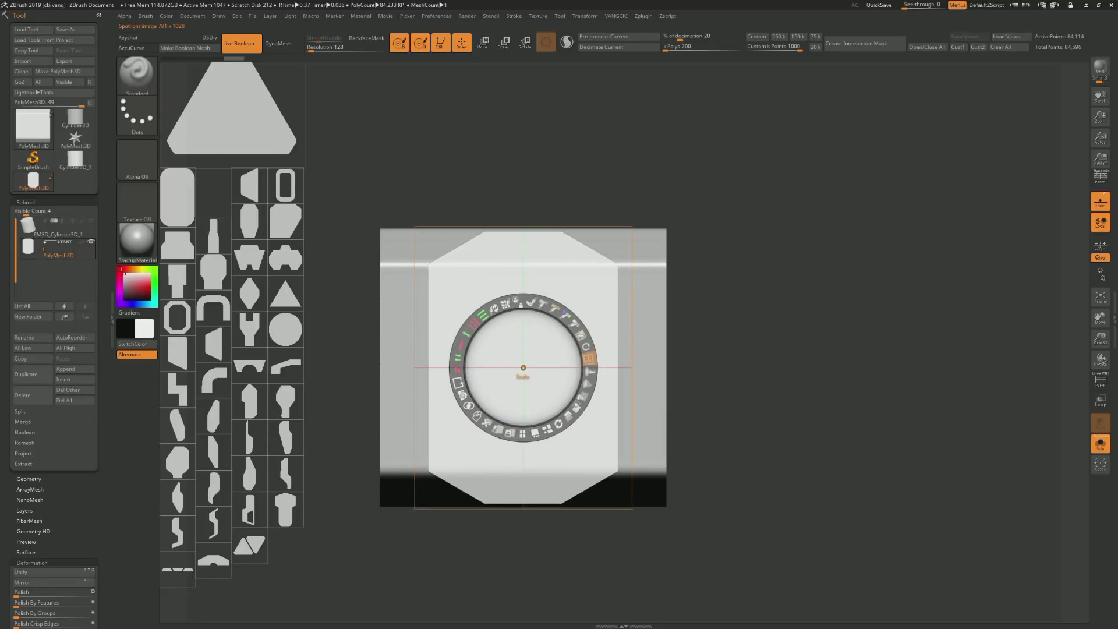
{"action": "mouse_move", "coordinate": [523, 367]}
{"action": "left_mouse_down"}
{"action": "mouse_move", "coordinate": [447, 301]}
{"action": "mouse_move", "coordinate": [523, 367]}
{"action": "mouse_move", "coordinate": [523, 299]}
{"action": "left_mouse_up"}
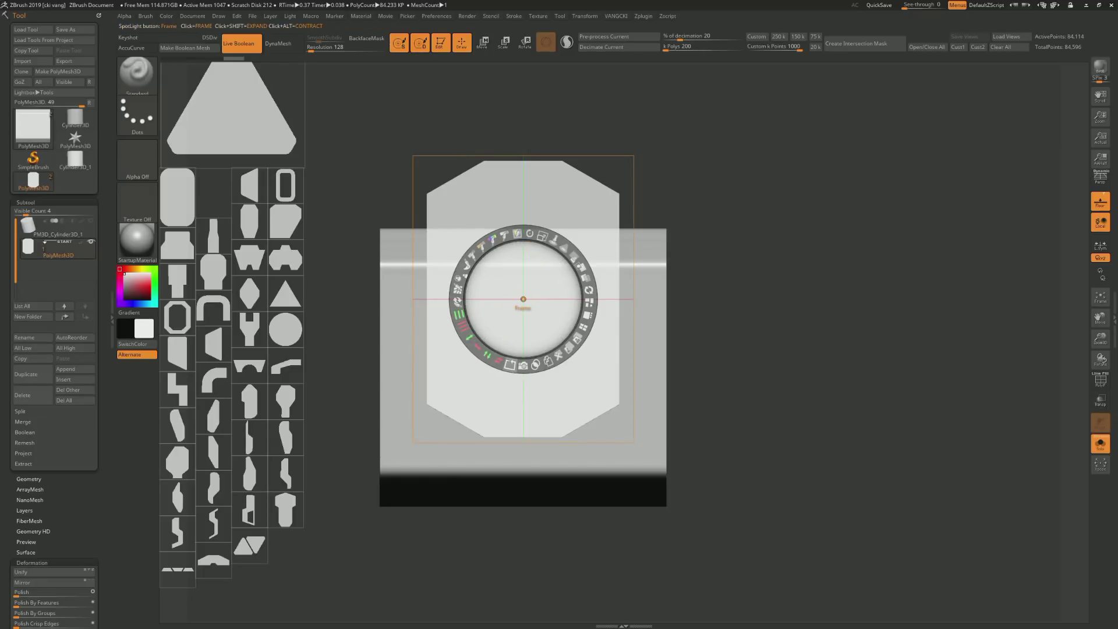
{"action": "left_click", "coordinate": [510, 365]}
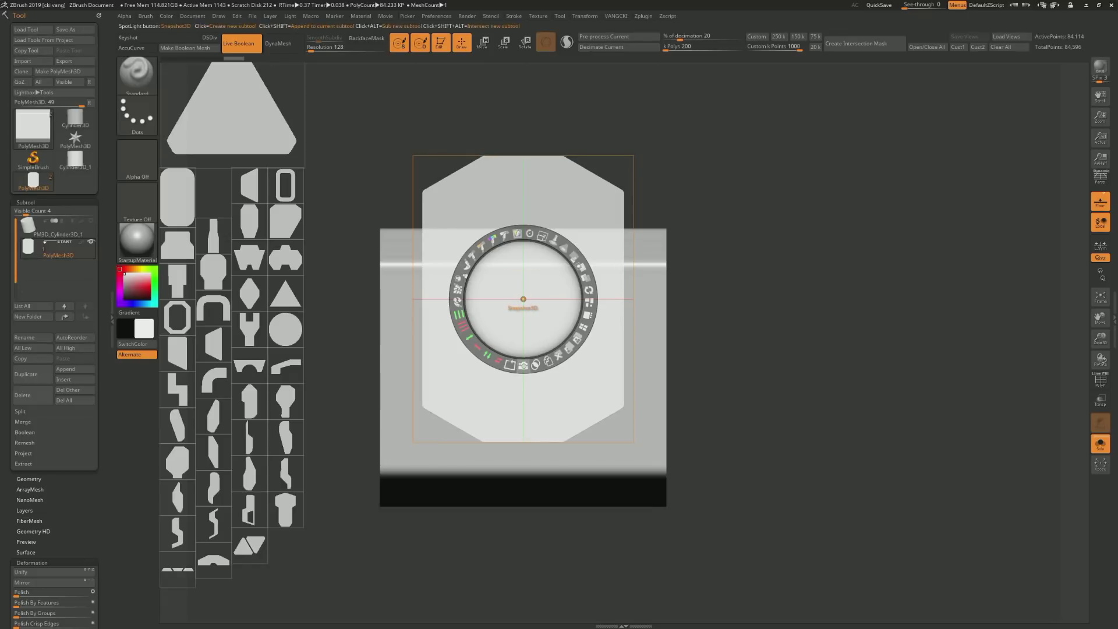
{"action": "left_click", "coordinate": [523, 365]}
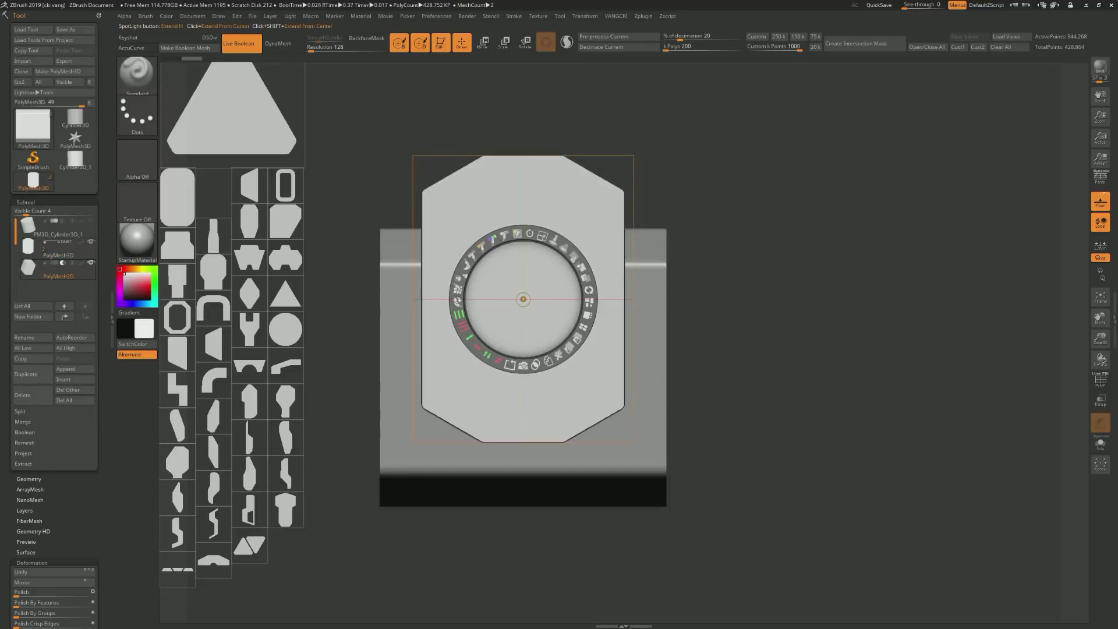
Hide Spotlight, show the polygroup frame and orbit to inspect the octagon plate
{"action": "key", "text": "shift+z"}
{"action": "mouse_move", "coordinate": [815, 326]}
{"action": "left_mouse_down"}
{"action": "mouse_move", "coordinate": [385, 233]}
{"action": "mouse_move", "coordinate": [641, 349]}
{"action": "mouse_move", "coordinate": [364, 239]}
{"action": "left_mouse_up"}
{"action": "key", "text": "shift+f"}
{"action": "key", "text": "shift+f"}
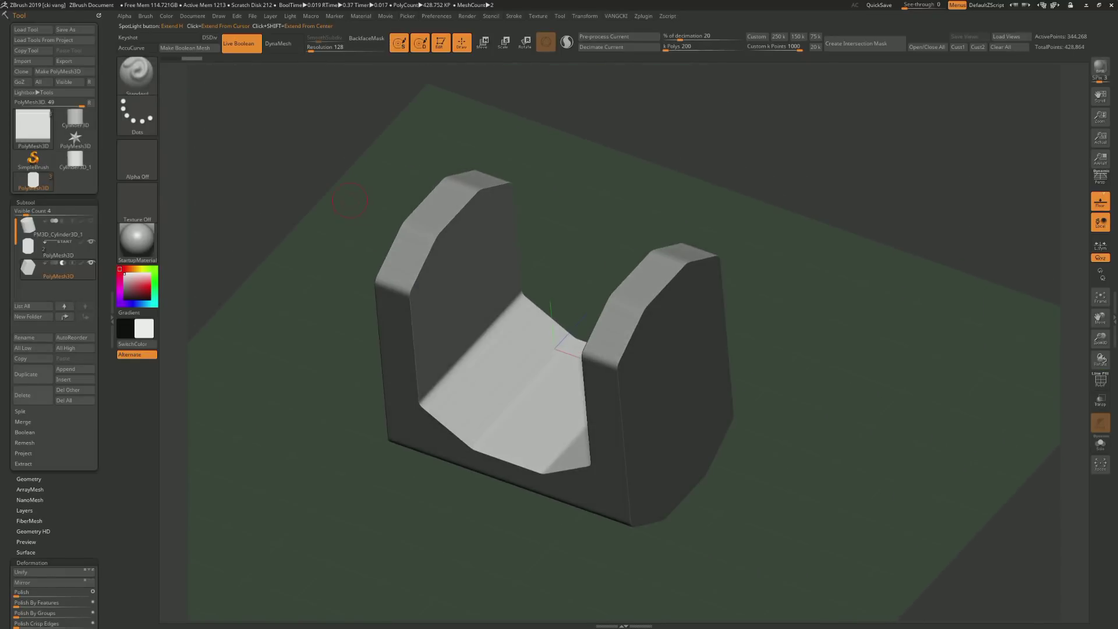
{"action": "mouse_move", "coordinate": [349, 201]}
{"action": "left_mouse_down"}
{"action": "mouse_move", "coordinate": [303, 258]}
{"action": "mouse_move", "coordinate": [260, 250]}
{"action": "left_mouse_up"}
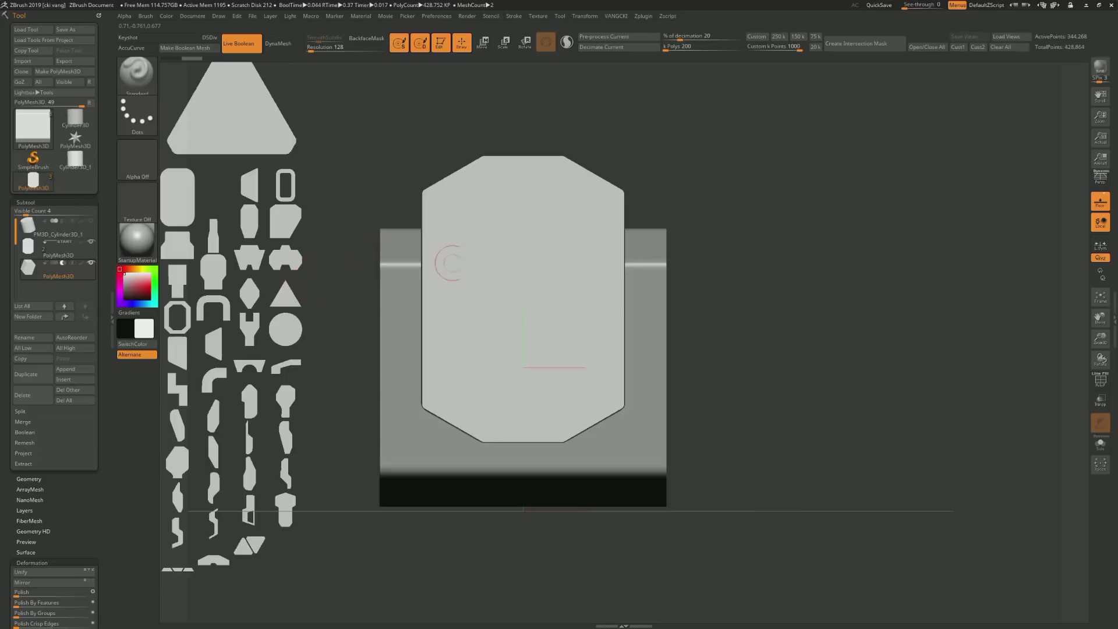
In side view, move the translucent octagon over the main one and load a rounded alpha into Spotlight
{"action": "right_click_drag", "start_coordinate": [447, 282], "coordinate": [386, 334], "text": "shift"}
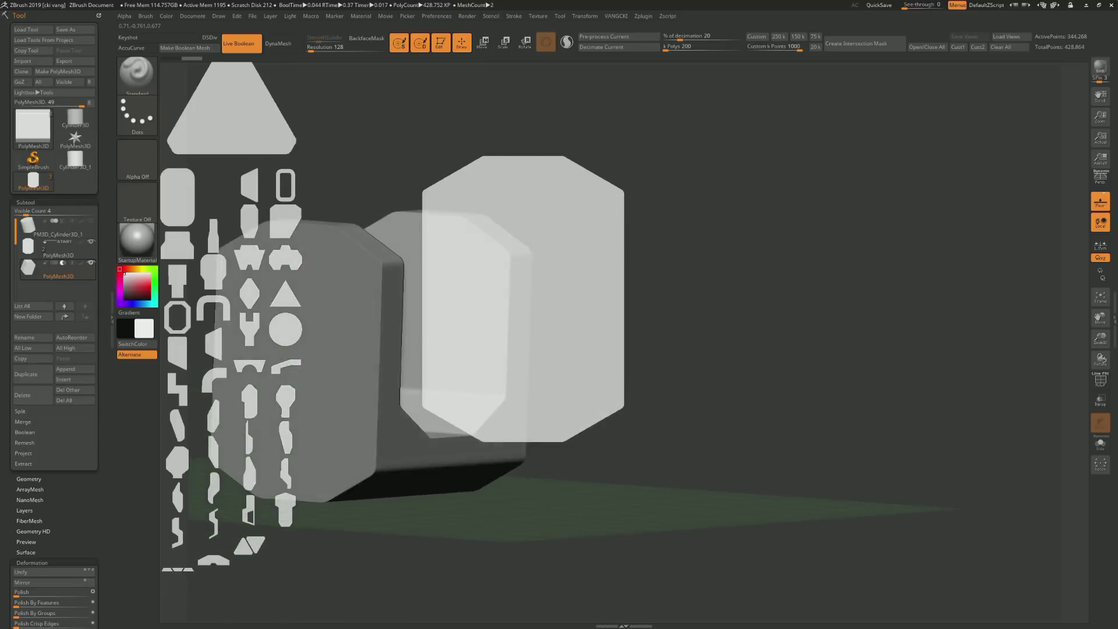
{"action": "mouse_move", "coordinate": [386, 334]}
{"action": "left_mouse_down"}
{"action": "mouse_move", "coordinate": [562, 286]}
{"action": "mouse_move", "coordinate": [799, 431]}
{"action": "left_mouse_up"}
{"action": "key", "text": "w"}
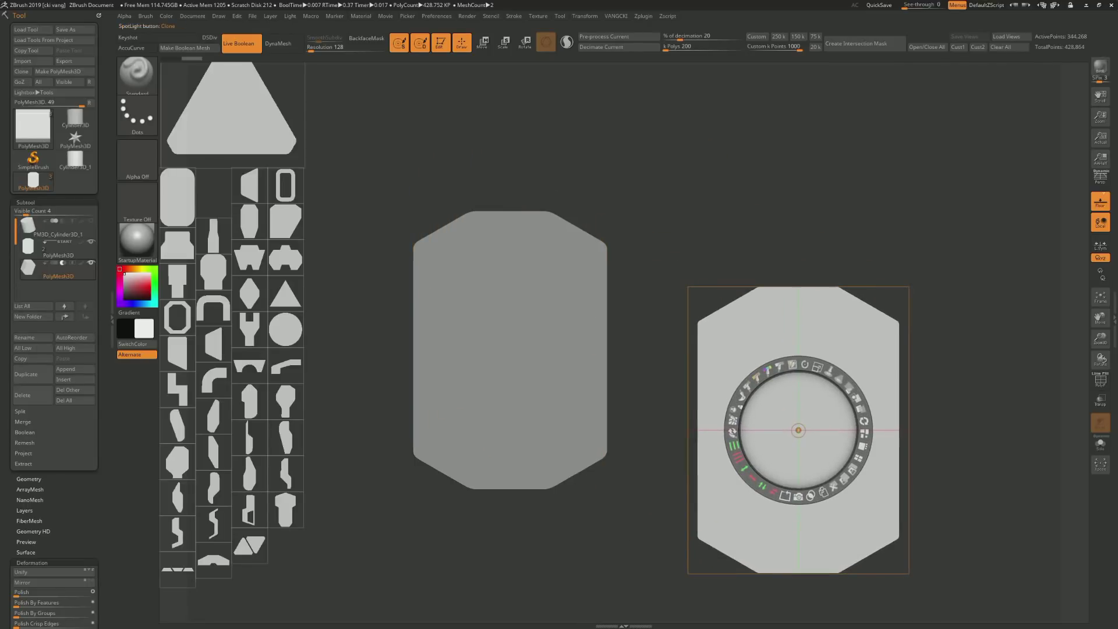
{"action": "mouse_move", "coordinate": [213, 271]}
{"action": "left_mouse_down"}
{"action": "mouse_move", "coordinate": [511, 352]}
{"action": "mouse_move", "coordinate": [530, 391]}
{"action": "mouse_move", "coordinate": [510, 350]}
{"action": "left_mouse_up"}
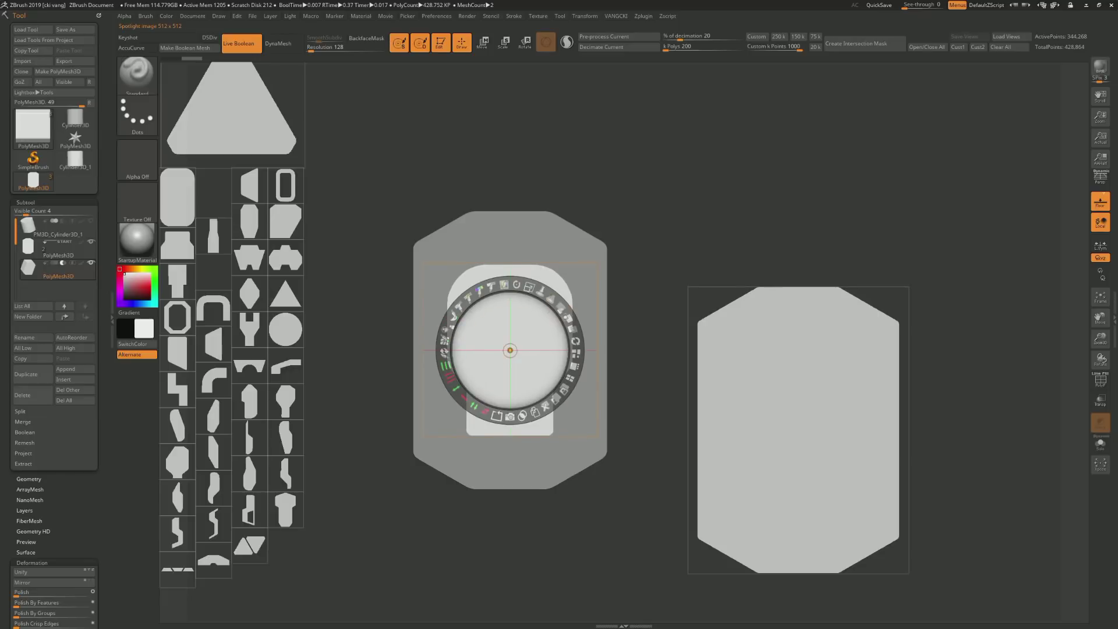
Rotate the rounded shape 90°, scale it, flip it vertically and place it over the plates' upper part
{"action": "left_click_drag", "start_coordinate": [517, 284], "coordinate": [444, 344]}
{"action": "mouse_move", "coordinate": [510, 350]}
{"action": "left_mouse_down"}
{"action": "mouse_move", "coordinate": [511, 282]}
{"action": "mouse_move", "coordinate": [510, 350]}
{"action": "left_mouse_up"}
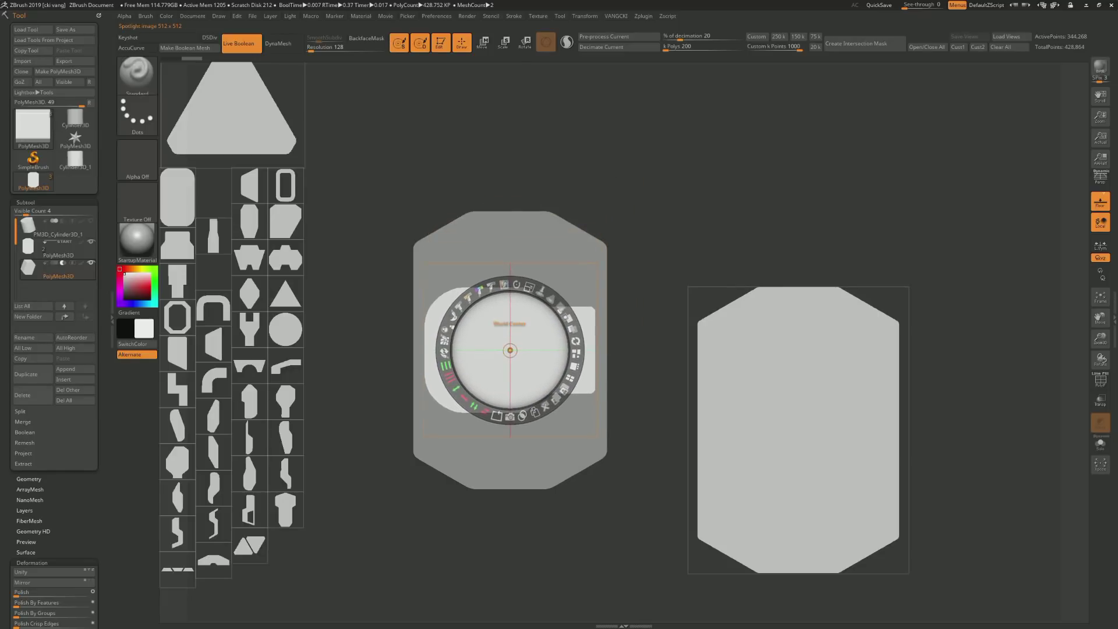
{"action": "mouse_move", "coordinate": [540, 289]}
{"action": "left_mouse_down"}
{"action": "mouse_move", "coordinate": [559, 291]}
{"action": "mouse_move", "coordinate": [545, 291]}
{"action": "left_mouse_up"}
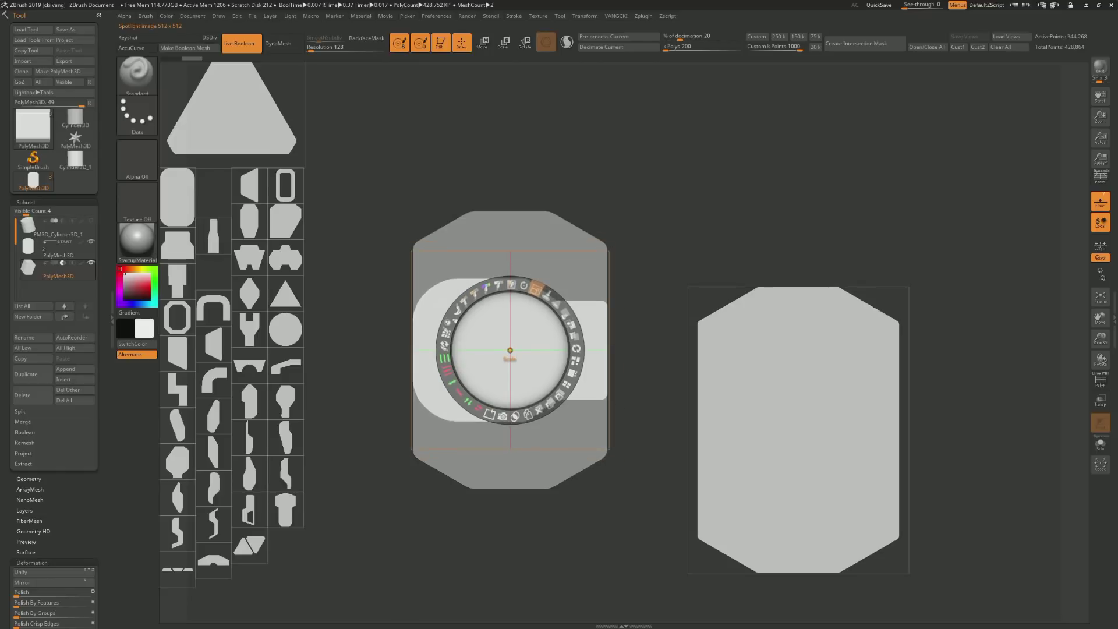
{"action": "mouse_move", "coordinate": [510, 350]}
{"action": "left_mouse_down"}
{"action": "mouse_move", "coordinate": [536, 274]}
{"action": "mouse_move", "coordinate": [505, 250]}
{"action": "mouse_move", "coordinate": [524, 319]}
{"action": "mouse_move", "coordinate": [484, 437]}
{"action": "mouse_move", "coordinate": [499, 439]}
{"action": "mouse_move", "coordinate": [479, 461]}
{"action": "mouse_move", "coordinate": [473, 310]}
{"action": "mouse_move", "coordinate": [486, 255]}
{"action": "mouse_move", "coordinate": [559, 282]}
{"action": "left_mouse_up"}
{"action": "mouse_move", "coordinate": [486, 255]}
{"action": "left_mouse_down"}
{"action": "mouse_move", "coordinate": [459, 229]}
{"action": "mouse_move", "coordinate": [486, 255]}
{"action": "mouse_move", "coordinate": [594, 225]}
{"action": "mouse_move", "coordinate": [580, 238]}
{"action": "left_mouse_up"}
{"action": "left_click", "coordinate": [450, 311]}
{"action": "left_click_drag", "start_coordinate": [607, 282], "coordinate": [511, 282]}
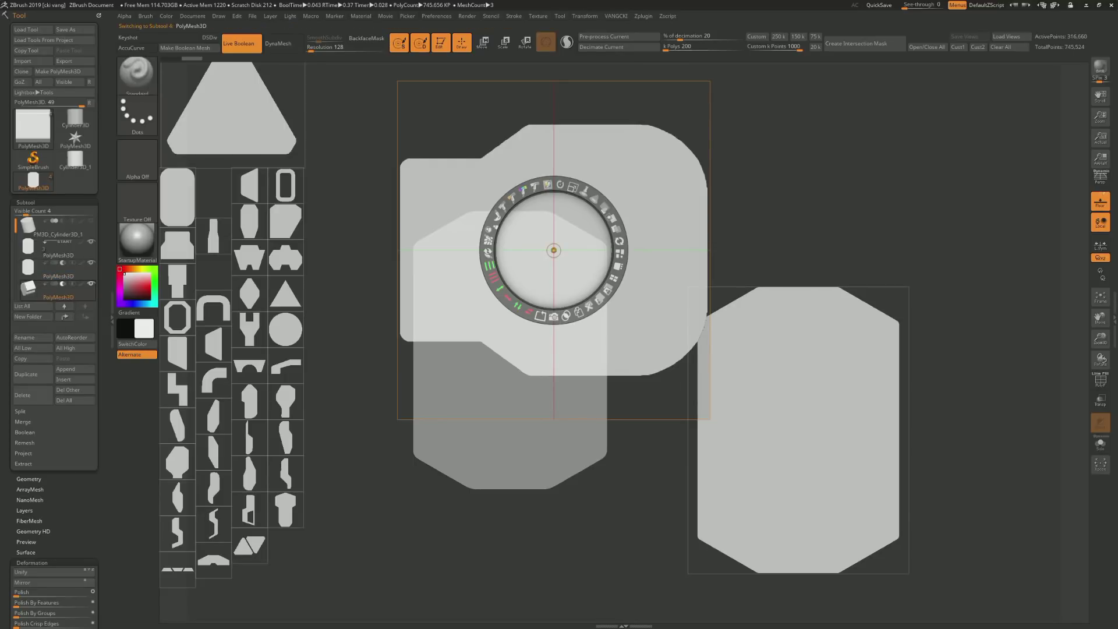
{"action": "key", "text": "shift+z"}
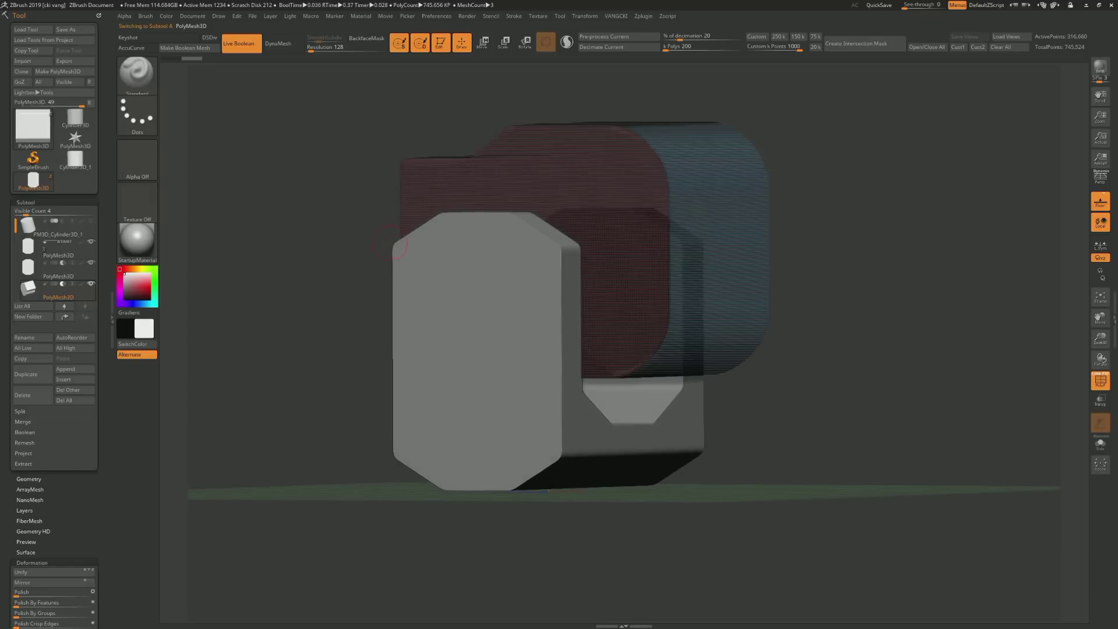
{"action": "left_click_drag", "start_coordinate": [524, 373], "coordinate": [421, 233]}
{"action": "key", "text": "shift"}
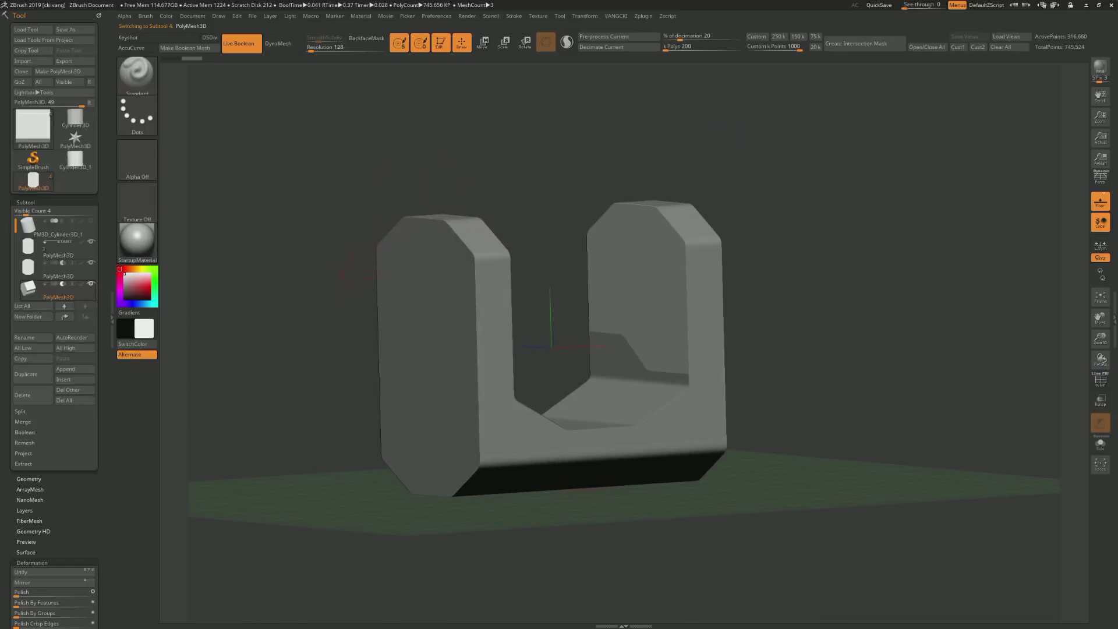
{"action": "key", "text": "shift"}
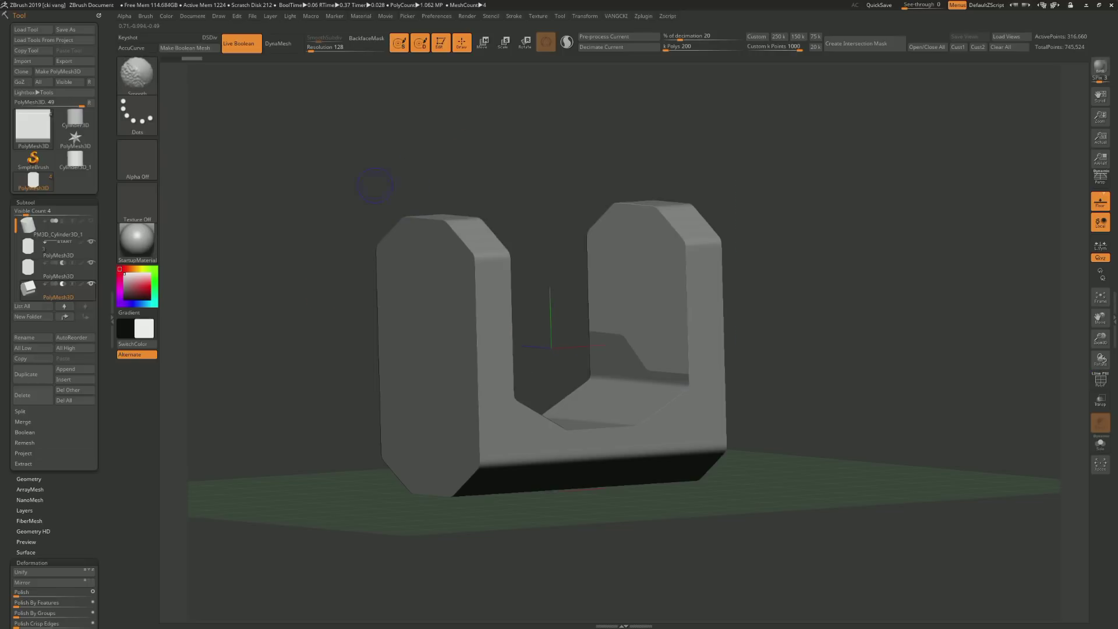
{"action": "key", "text": "shift"}
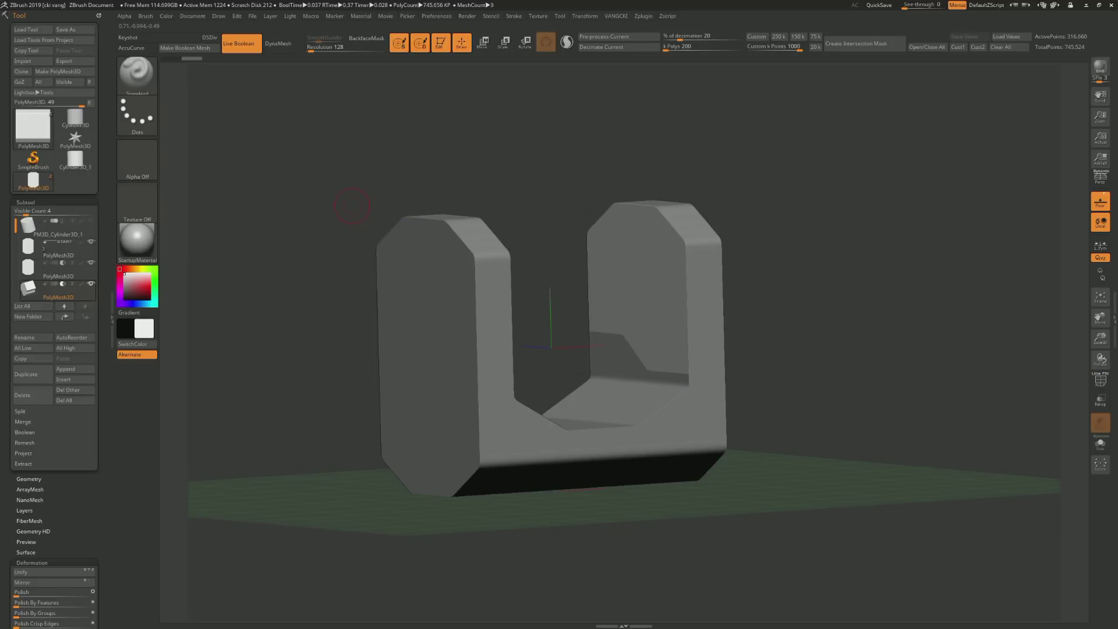
{"action": "left_click_drag", "start_coordinate": [384, 196], "coordinate": [397, 200]}
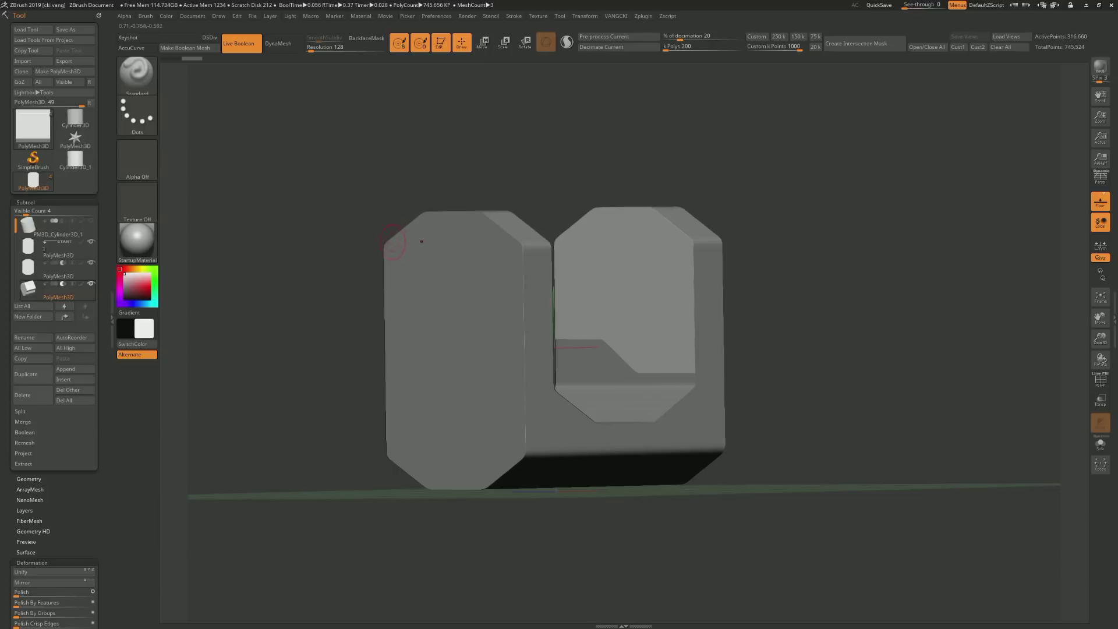
{"action": "key", "text": "shift+f"}
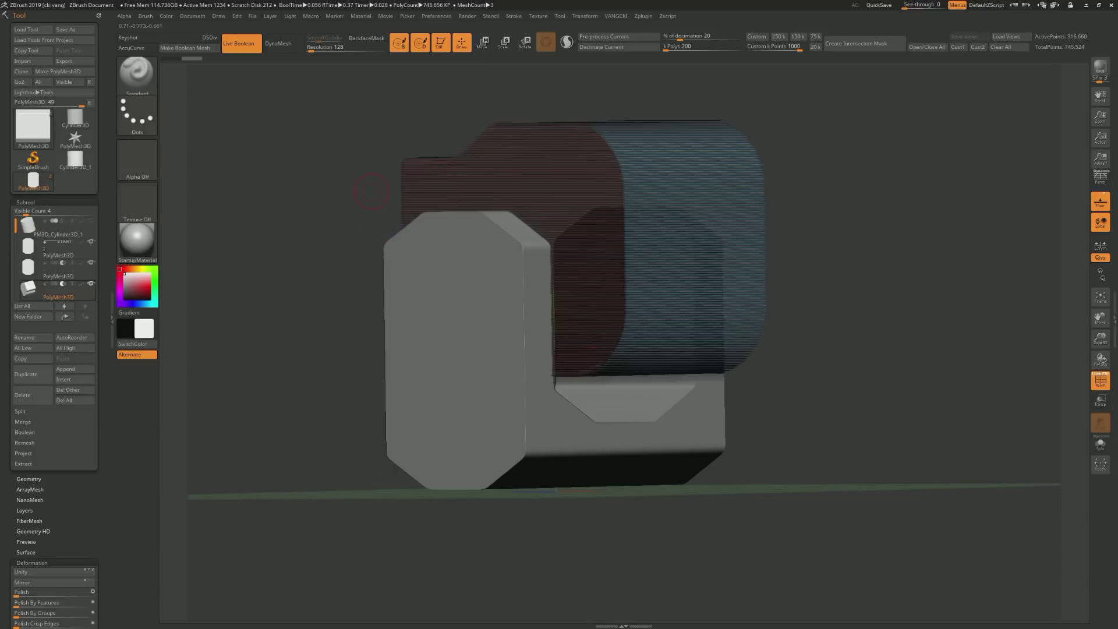
{"action": "mouse_move", "coordinate": [381, 211]}
{"action": "left_mouse_down"}
{"action": "mouse_move", "coordinate": [384, 245]}
{"action": "mouse_move", "coordinate": [368, 202]}
{"action": "left_mouse_up"}
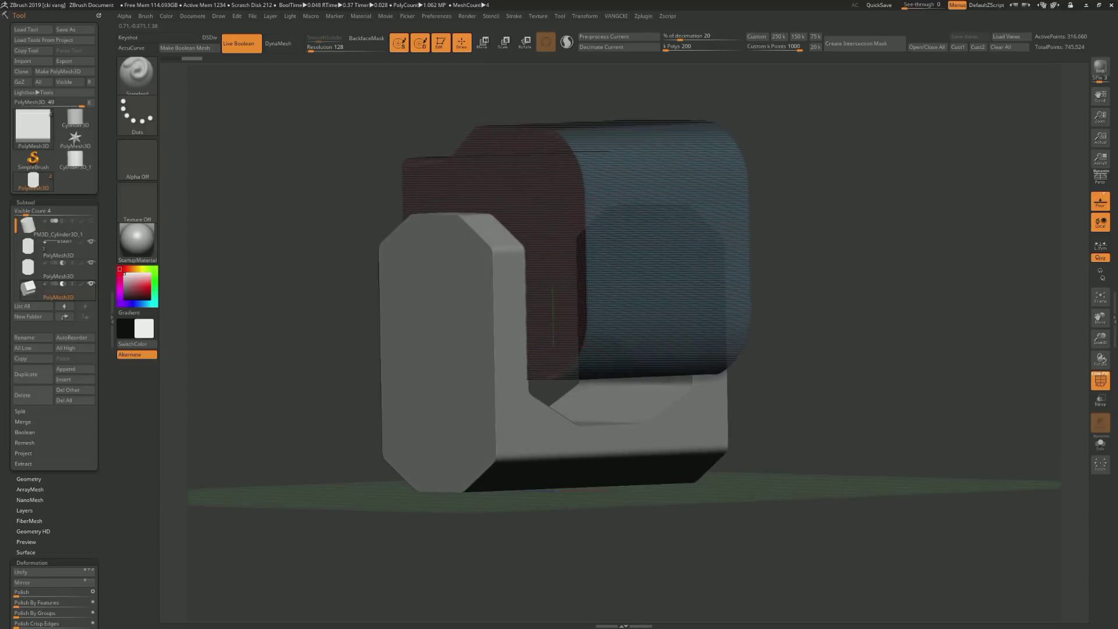
{"action": "left_click_drag", "start_coordinate": [421, 151], "coordinate": [483, 280]}
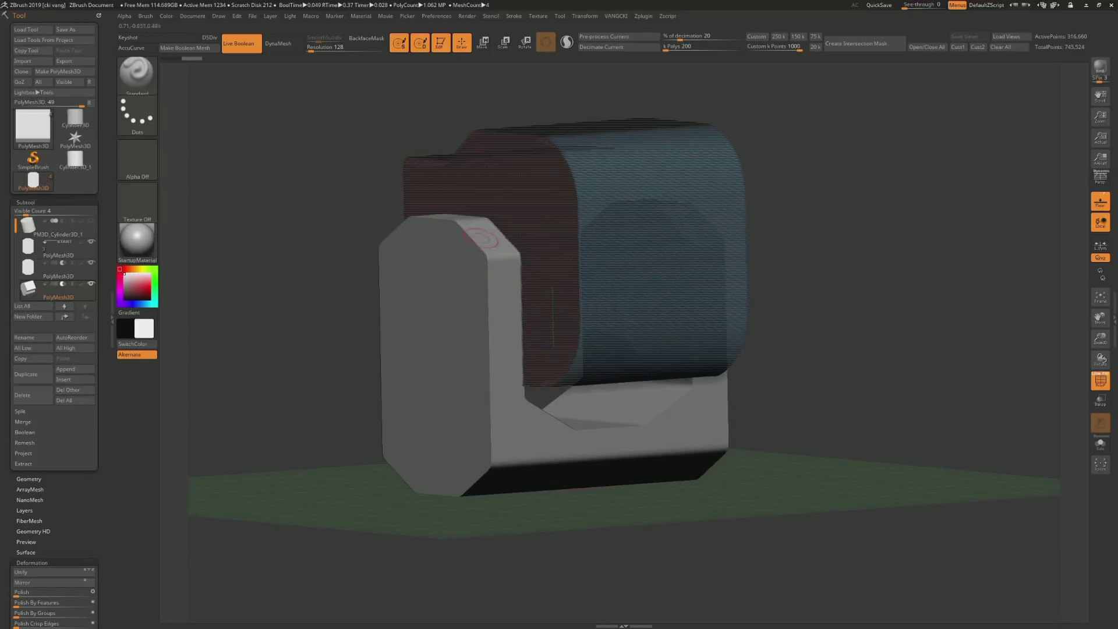
{"action": "left_click_drag", "start_coordinate": [520, 315], "coordinate": [481, 368]}
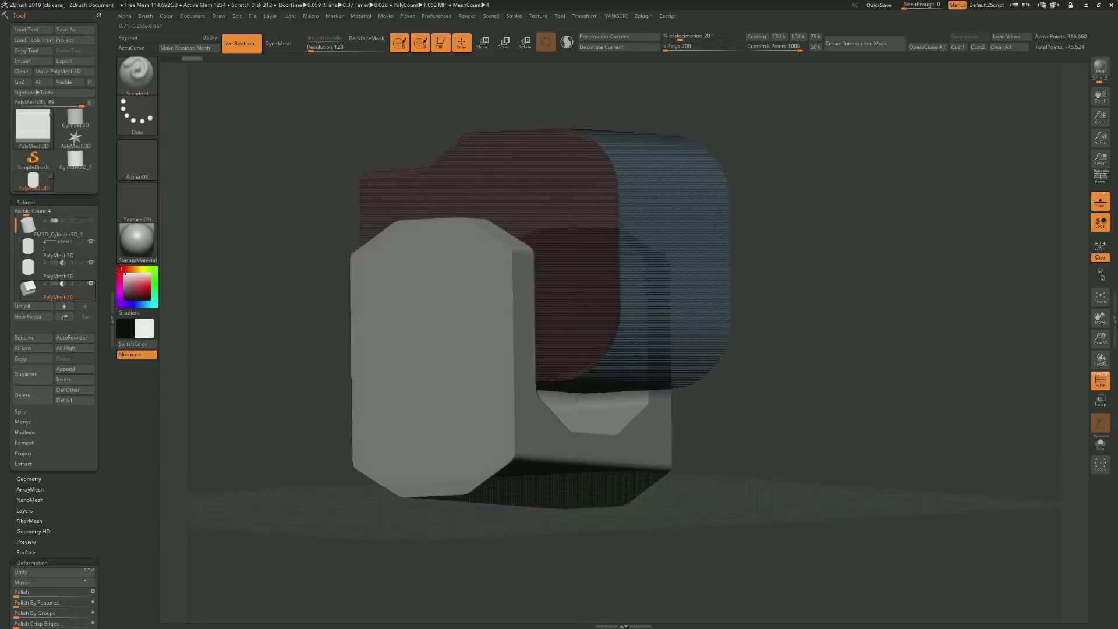
{"action": "left_click_drag", "start_coordinate": [389, 318], "coordinate": [443, 326]}
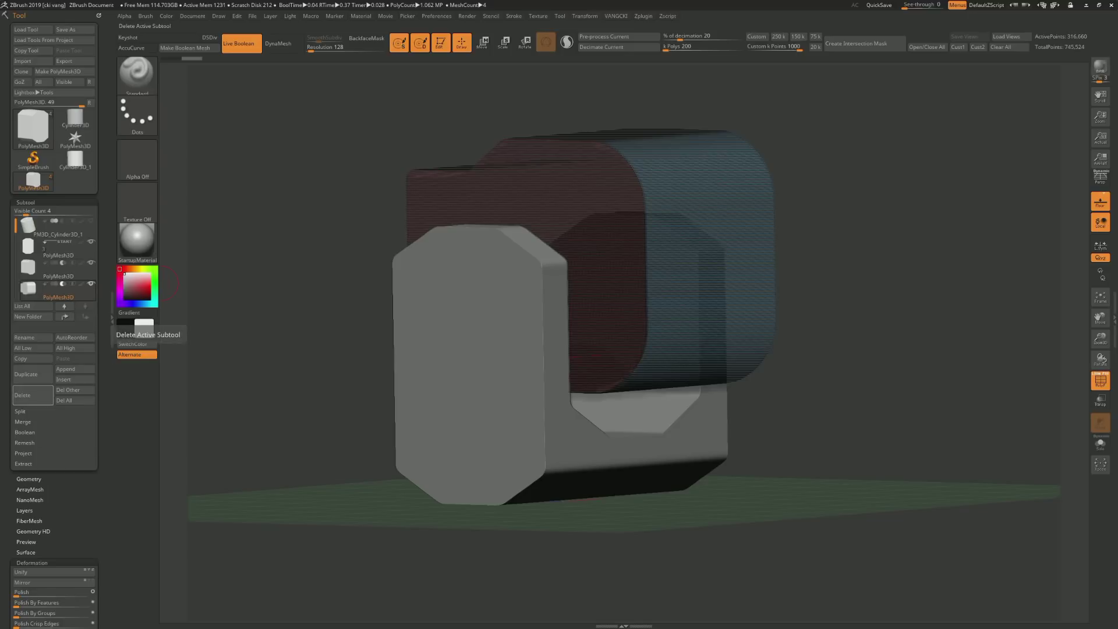
Delete the unneeded rounded cutter subtool and remake it from the Spotlight shapes in front view
{"action": "left_click", "coordinate": [32, 395]}
{"action": "left_click", "coordinate": [94, 413]}
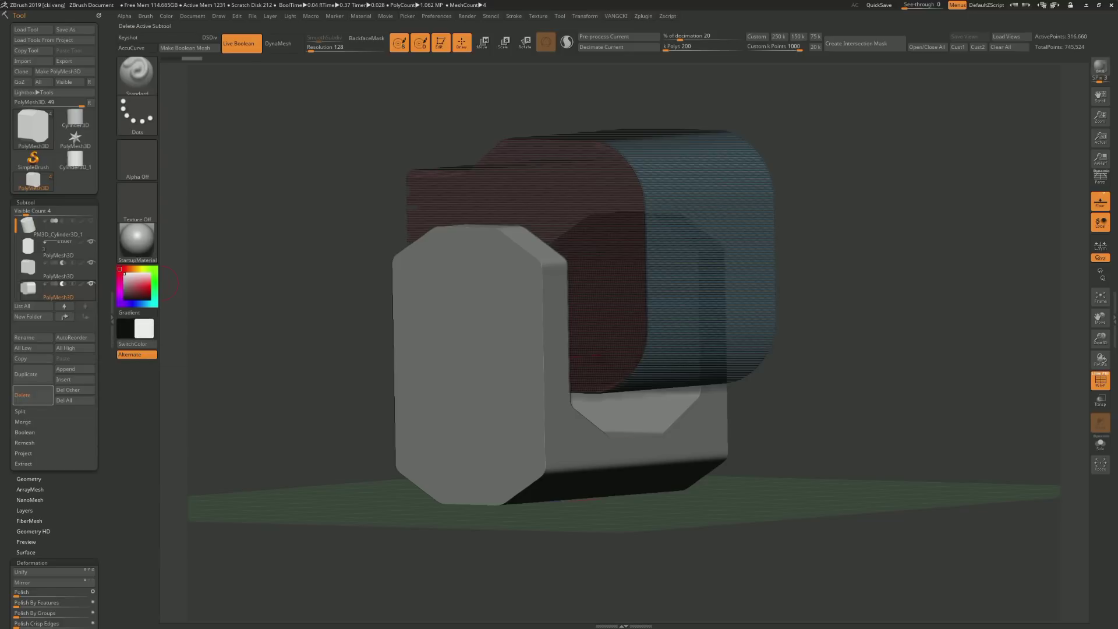
{"action": "left_click_drag", "start_coordinate": [454, 273], "coordinate": [466, 286], "text": "shift"}
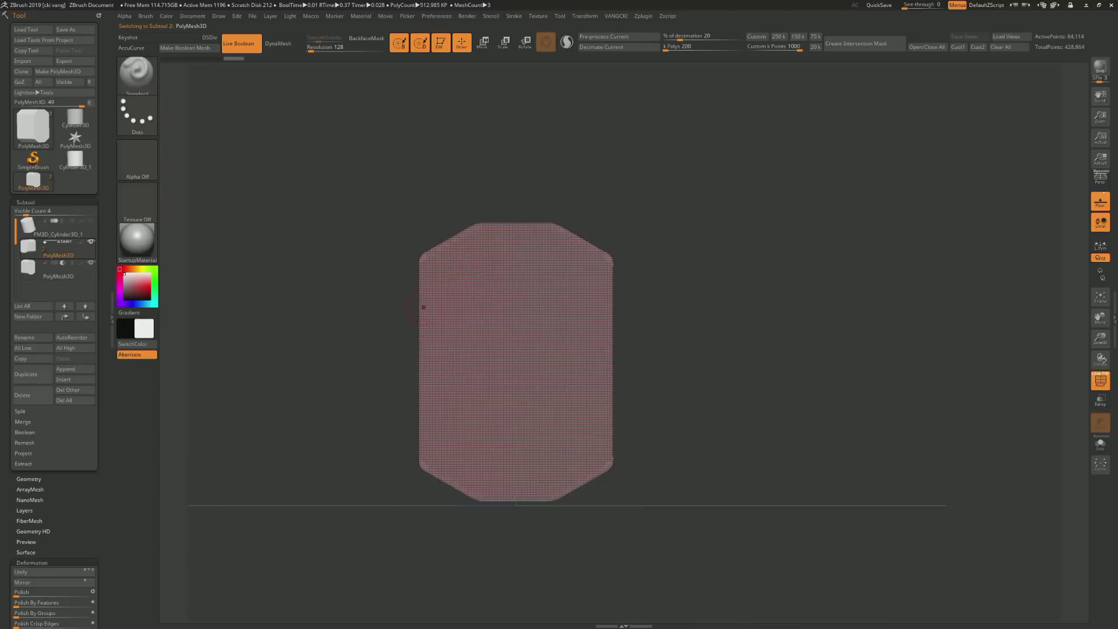
{"action": "key", "text": "shift+z"}
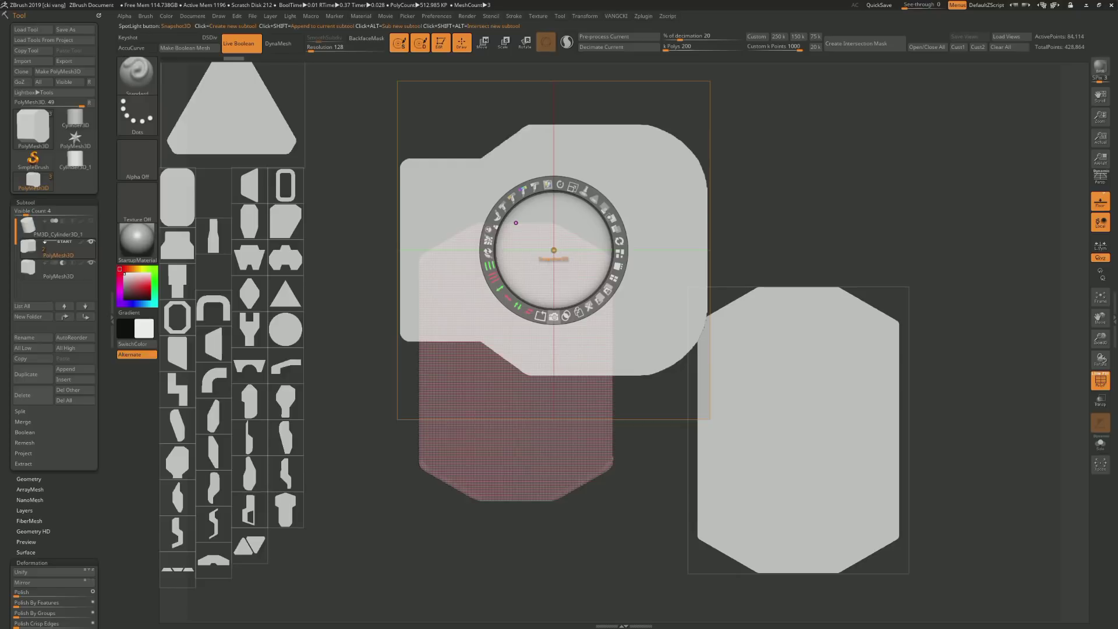
{"action": "left_click", "coordinate": [553, 316]}
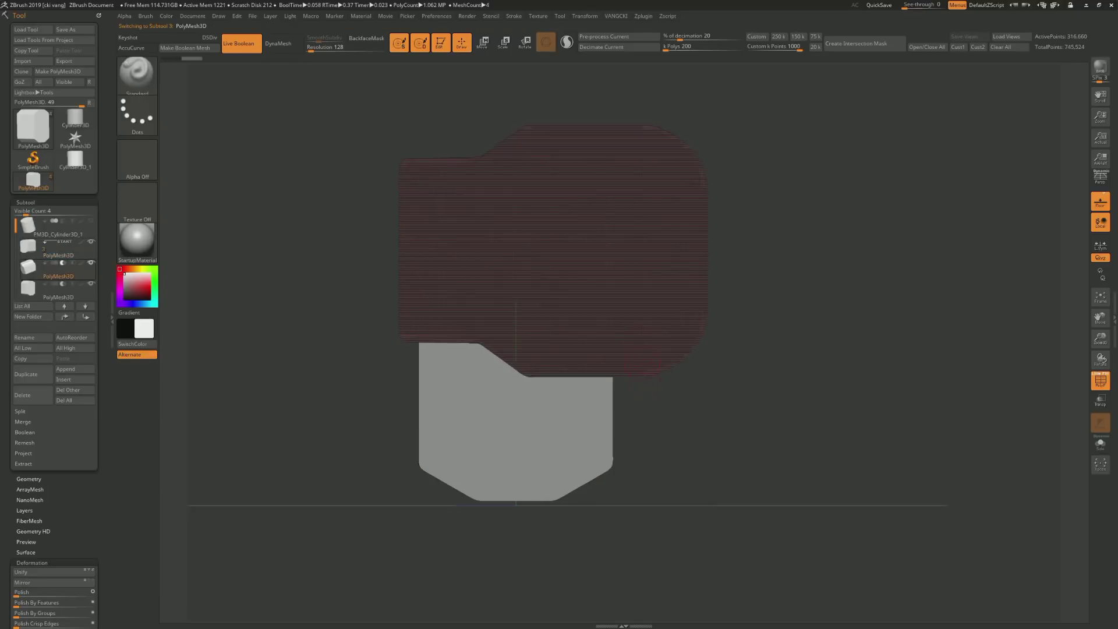
{"action": "mouse_move", "coordinate": [28, 267]}
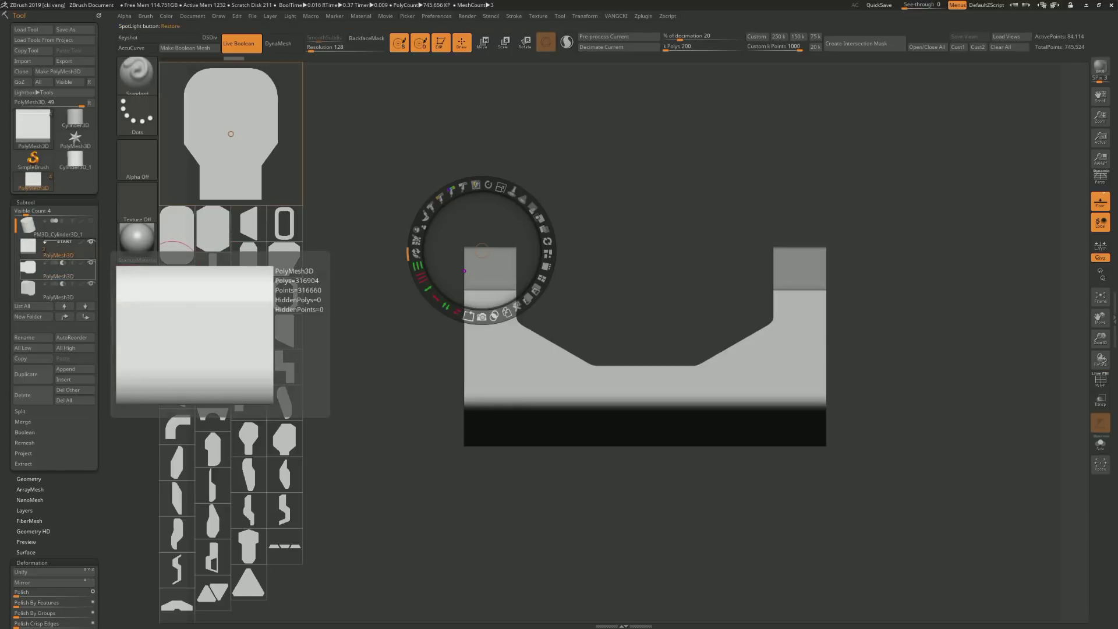
Drag a Spotlight shape out over the bracket and rotate it upright
{"action": "left_click_drag", "start_coordinate": [481, 251], "coordinate": [397, 368]}
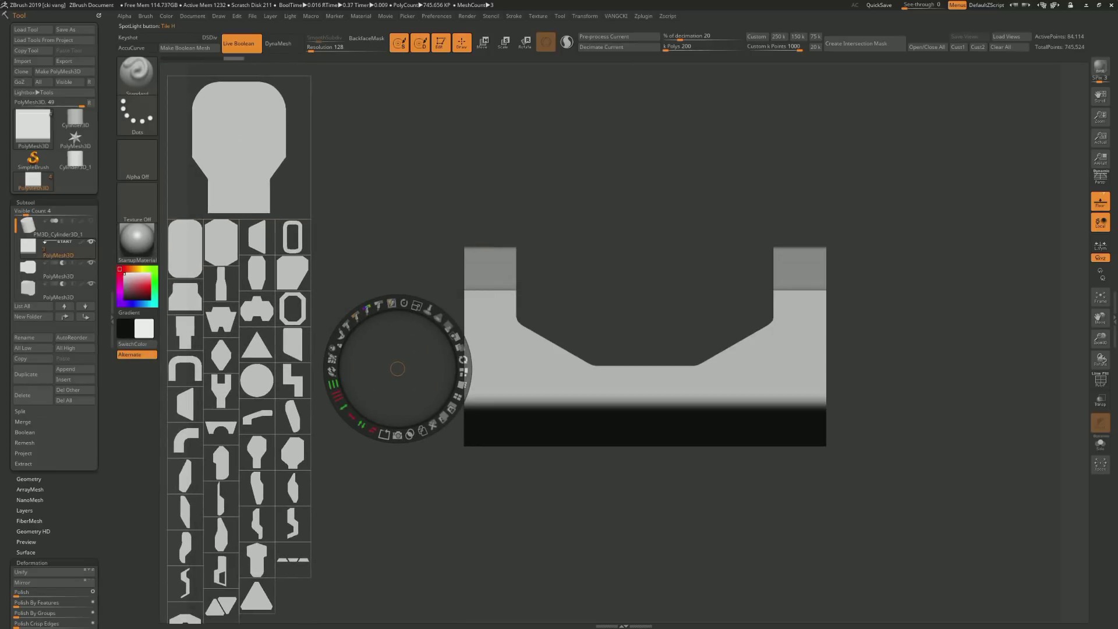
{"action": "mouse_move", "coordinate": [186, 297]}
{"action": "left_mouse_down"}
{"action": "mouse_move", "coordinate": [599, 309]}
{"action": "mouse_move", "coordinate": [645, 446]}
{"action": "left_mouse_up"}
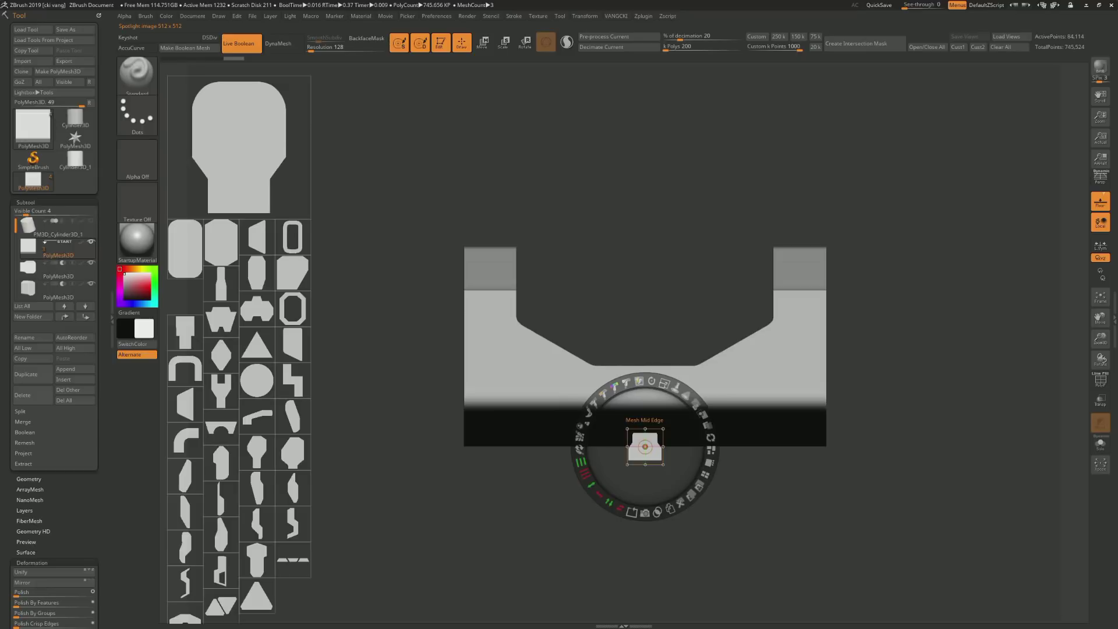
{"action": "left_click_drag", "start_coordinate": [645, 381], "coordinate": [641, 383]}
{"action": "mouse_move", "coordinate": [589, 482]}
{"action": "left_mouse_down"}
{"action": "mouse_move", "coordinate": [636, 513]}
{"action": "mouse_move", "coordinate": [652, 382]}
{"action": "mouse_move", "coordinate": [699, 402]}
{"action": "mouse_move", "coordinate": [708, 428]}
{"action": "left_mouse_up"}
{"action": "left_click_drag", "start_coordinate": [645, 447], "coordinate": [645, 383], "text": "shift"}
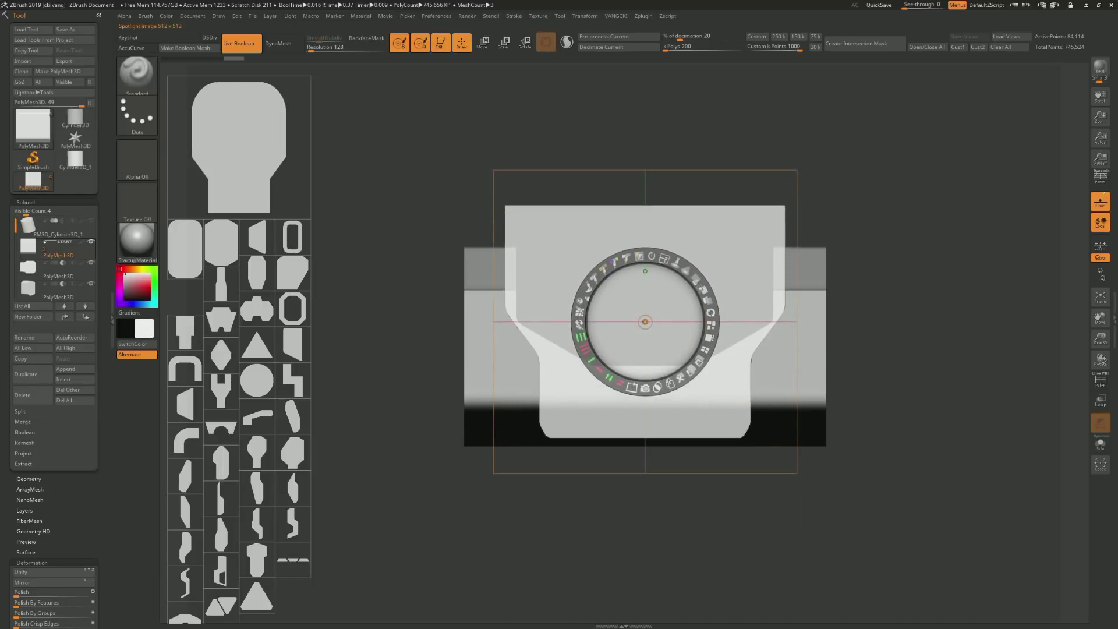
Stretch the shape wider and move it over the bracket's left upright
{"action": "mouse_move", "coordinate": [646, 330]}
{"action": "left_mouse_down"}
{"action": "mouse_move", "coordinate": [678, 329]}
{"action": "mouse_move", "coordinate": [645, 330]}
{"action": "mouse_move", "coordinate": [645, 288]}
{"action": "left_mouse_up"}
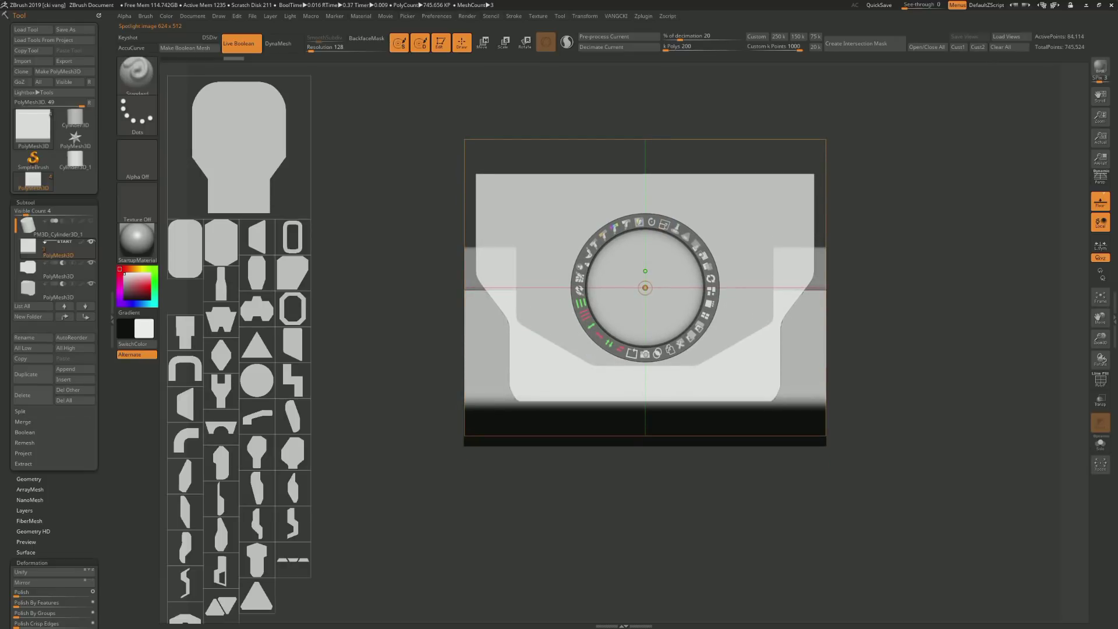
{"action": "left_click", "coordinate": [511, 287]}
{"action": "left_click", "coordinate": [666, 307]}
{"action": "left_click_drag", "start_coordinate": [666, 307], "coordinate": [353, 338]}
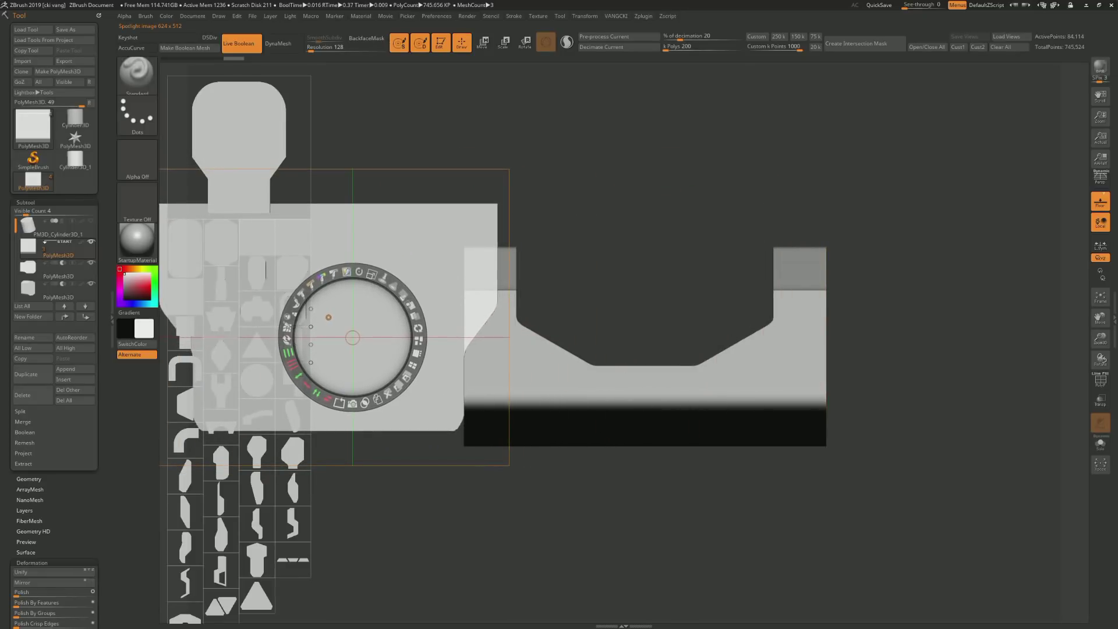
Turn the placed shape into a cutting piece and nudge it left along X
{"action": "key", "text": "shift+z"}
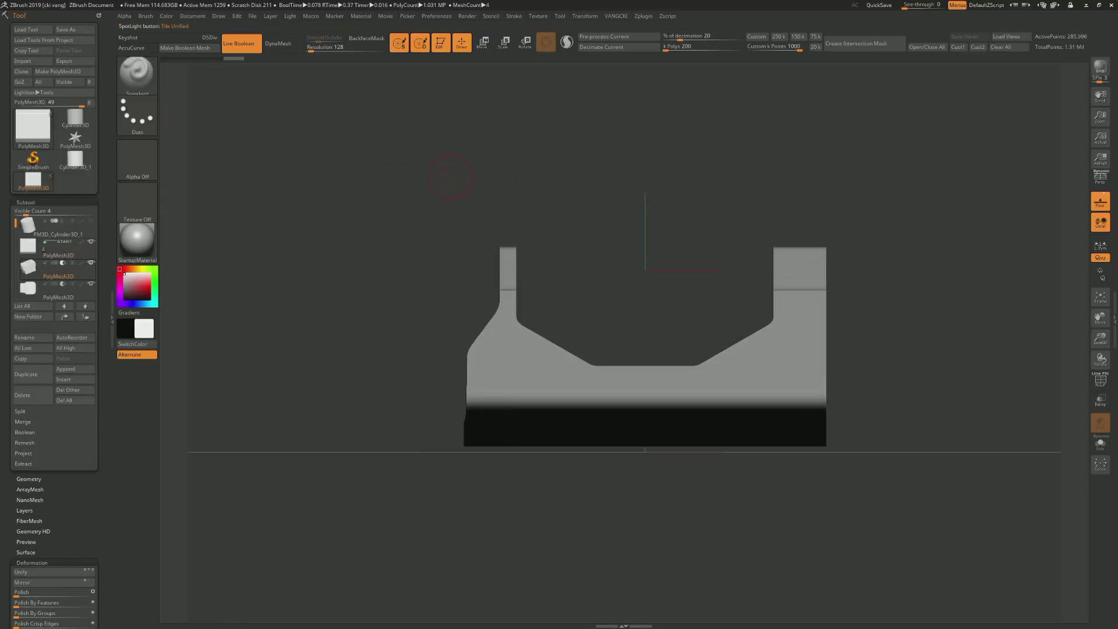
{"action": "left_click_drag", "start_coordinate": [450, 177], "coordinate": [489, 294]}
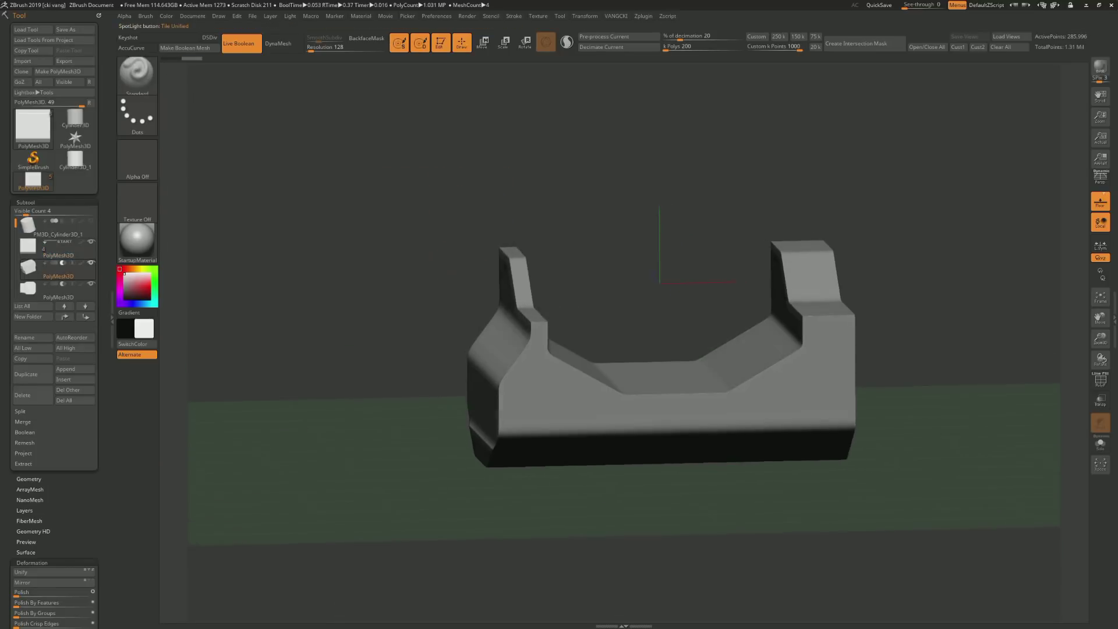
{"action": "key", "text": "w"}
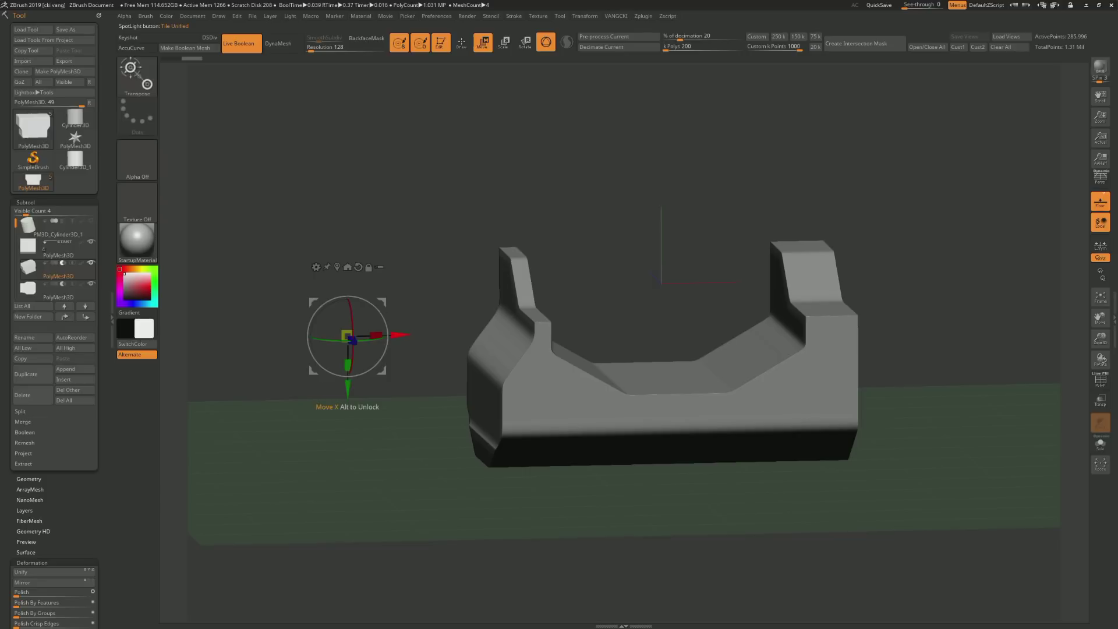
{"action": "left_click_drag", "start_coordinate": [376, 335], "coordinate": [374, 335]}
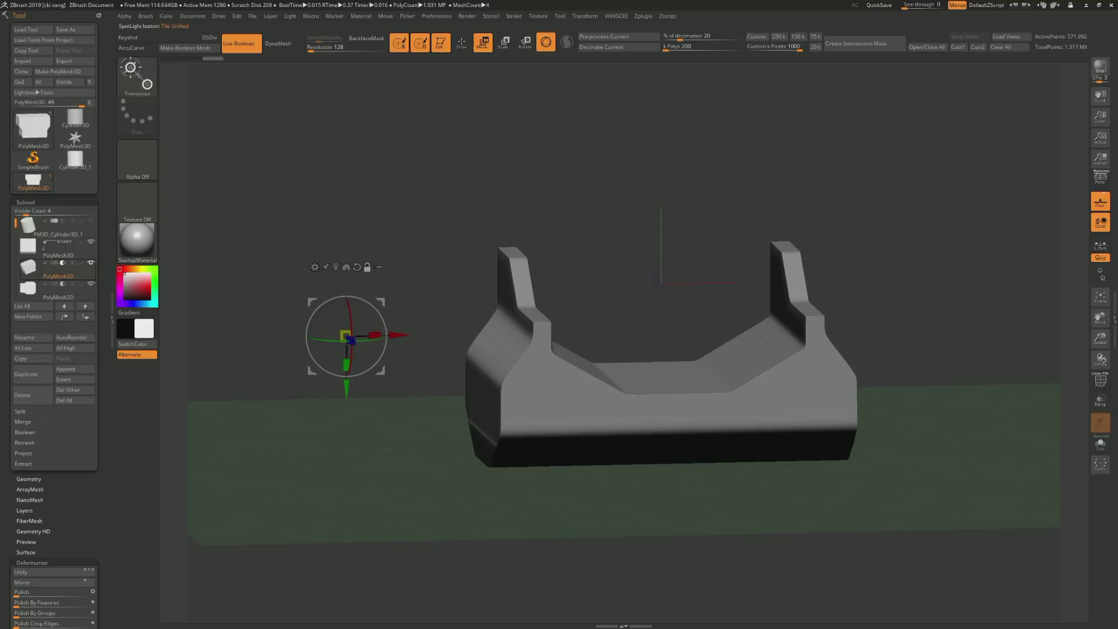
Nudge the cutter slightly further along X and inspect both trimmed uprights
{"action": "mouse_move", "coordinate": [757, 146]}
{"action": "left_mouse_down"}
{"action": "mouse_move", "coordinate": [641, 151]}
{"action": "mouse_move", "coordinate": [670, 186]}
{"action": "left_mouse_up"}
{"action": "left_click_drag", "start_coordinate": [374, 335], "coordinate": [371, 335]}
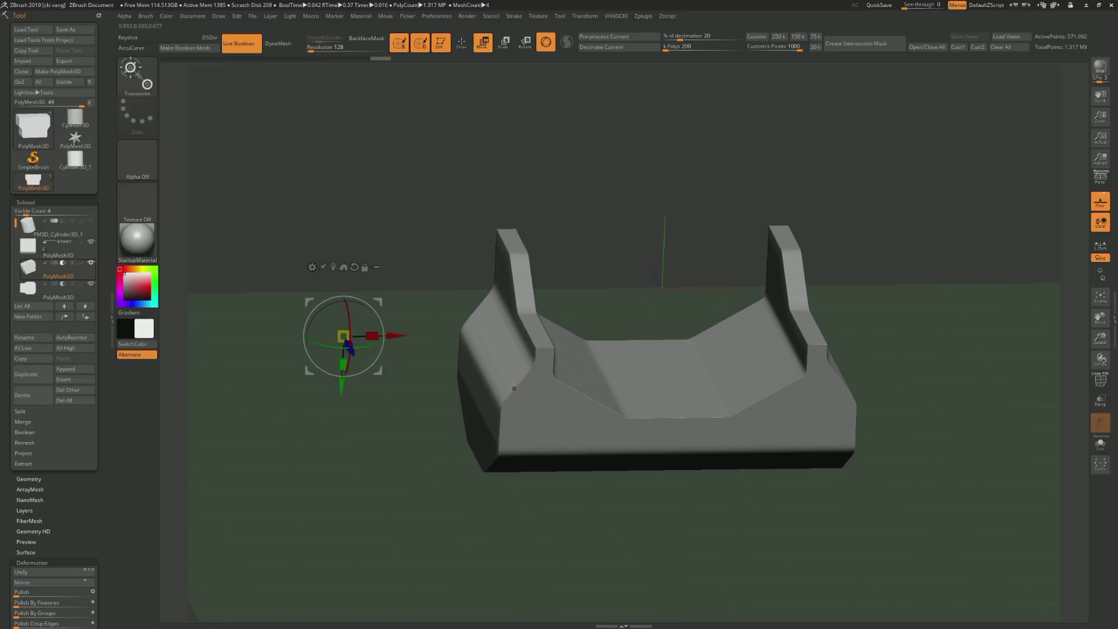
{"action": "mouse_move", "coordinate": [640, 175]}
{"action": "left_mouse_down"}
{"action": "mouse_move", "coordinate": [582, 186]}
{"action": "mouse_move", "coordinate": [559, 143]}
{"action": "mouse_move", "coordinate": [560, 186]}
{"action": "mouse_move", "coordinate": [582, 187]}
{"action": "mouse_move", "coordinate": [615, 145]}
{"action": "left_mouse_up"}
{"action": "left_click_drag", "start_coordinate": [421, 192], "coordinate": [421, 156], "text": "alt"}
Reopen Spotlight and arrange the shape tiles with Tile Proportional and Tile Selected
{"action": "key", "text": "q"}
{"action": "key", "text": "shift+z"}
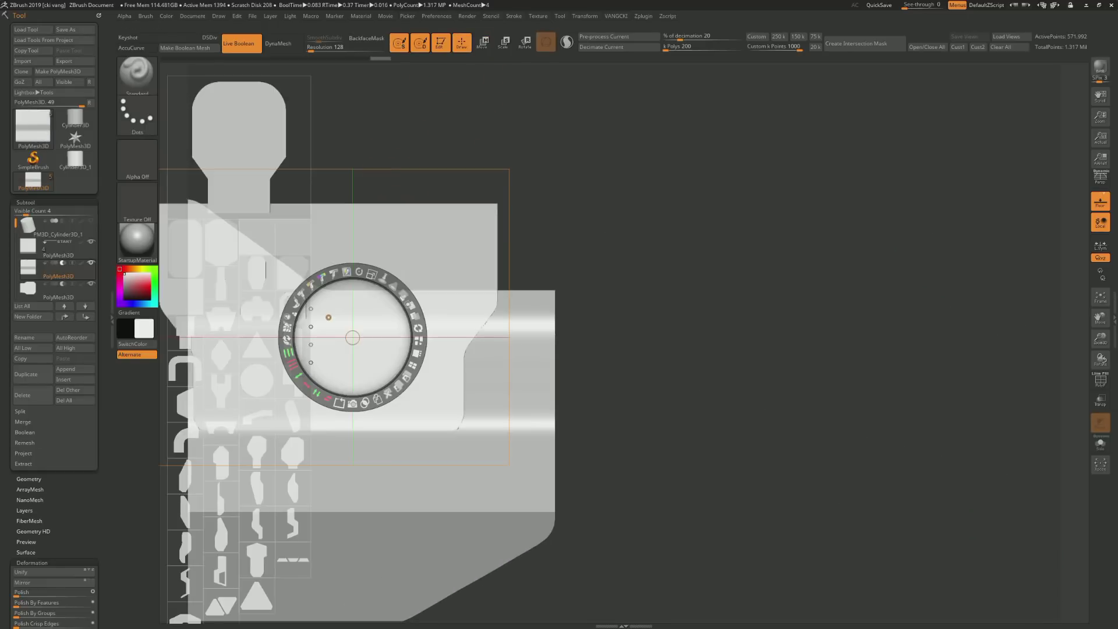
{"action": "mouse_move", "coordinate": [353, 338]}
{"action": "left_mouse_down"}
{"action": "mouse_move", "coordinate": [474, 224]}
{"action": "mouse_move", "coordinate": [504, 237]}
{"action": "left_mouse_up"}
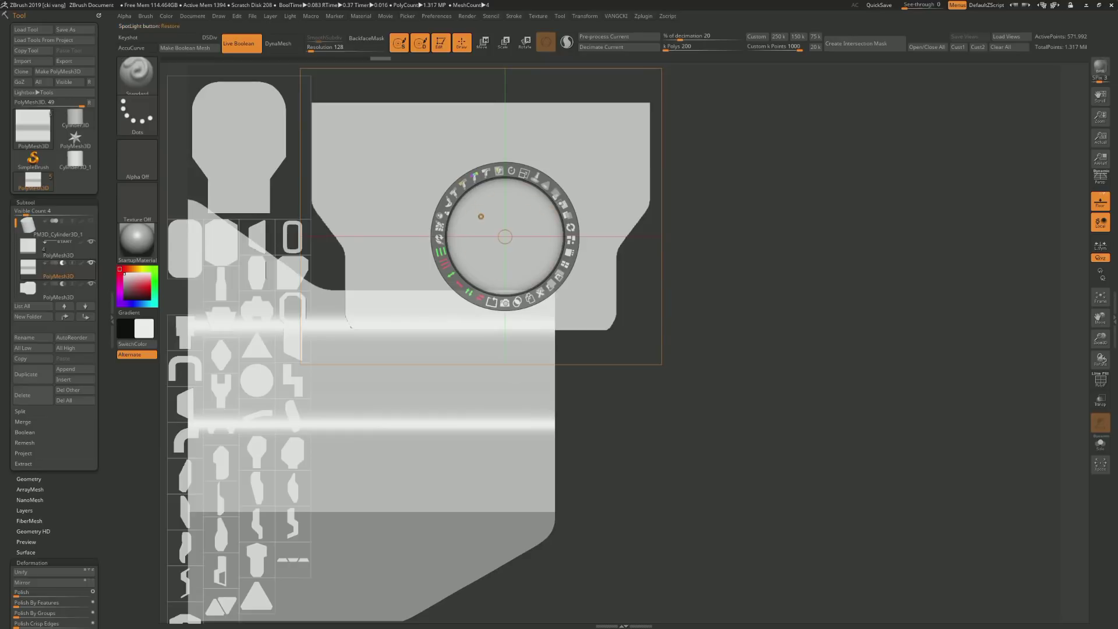
{"action": "left_click", "coordinate": [571, 239]}
{"action": "left_click", "coordinate": [569, 252]}
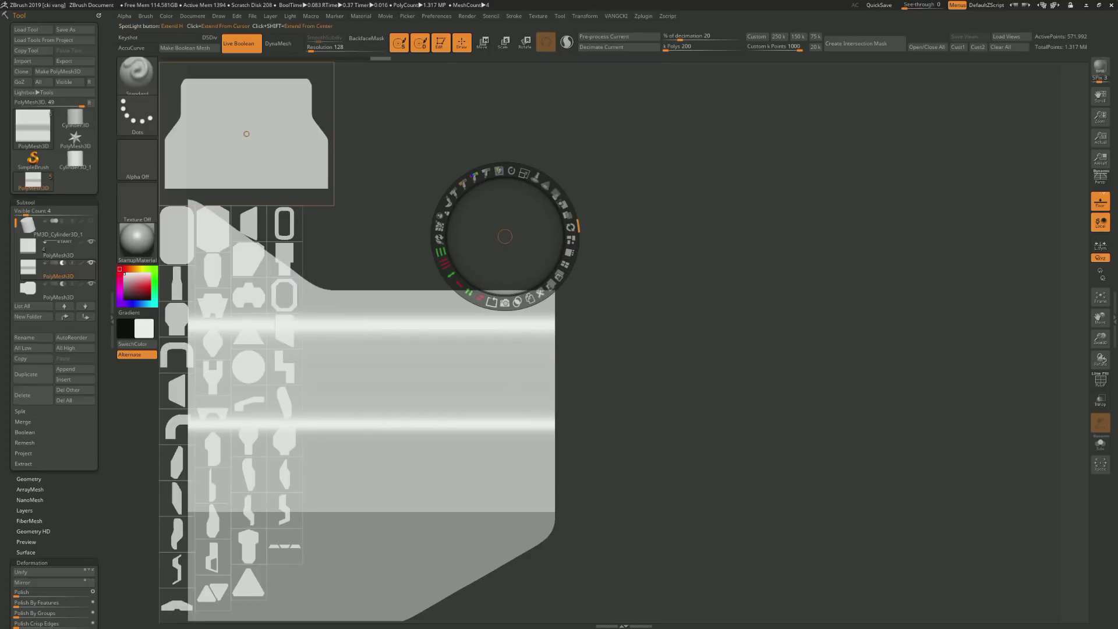
Place the curved elbow shape over the bracket's upper right corner
{"action": "left_click", "coordinate": [176, 427]}
{"action": "left_click_drag", "start_coordinate": [256, 111], "coordinate": [504, 261]}
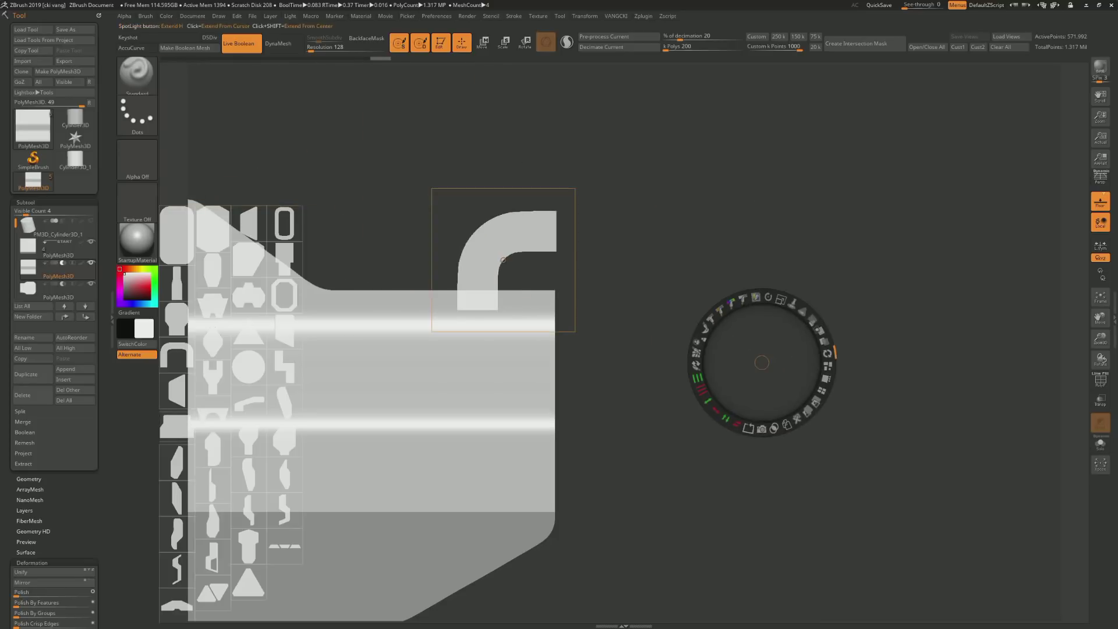
{"action": "left_click", "coordinate": [504, 261]}
{"action": "mouse_move", "coordinate": [503, 260]}
{"action": "left_mouse_down"}
{"action": "mouse_move", "coordinate": [552, 304]}
{"action": "mouse_move", "coordinate": [547, 352]}
{"action": "mouse_move", "coordinate": [620, 364]}
{"action": "mouse_move", "coordinate": [613, 319]}
{"action": "left_mouse_up"}
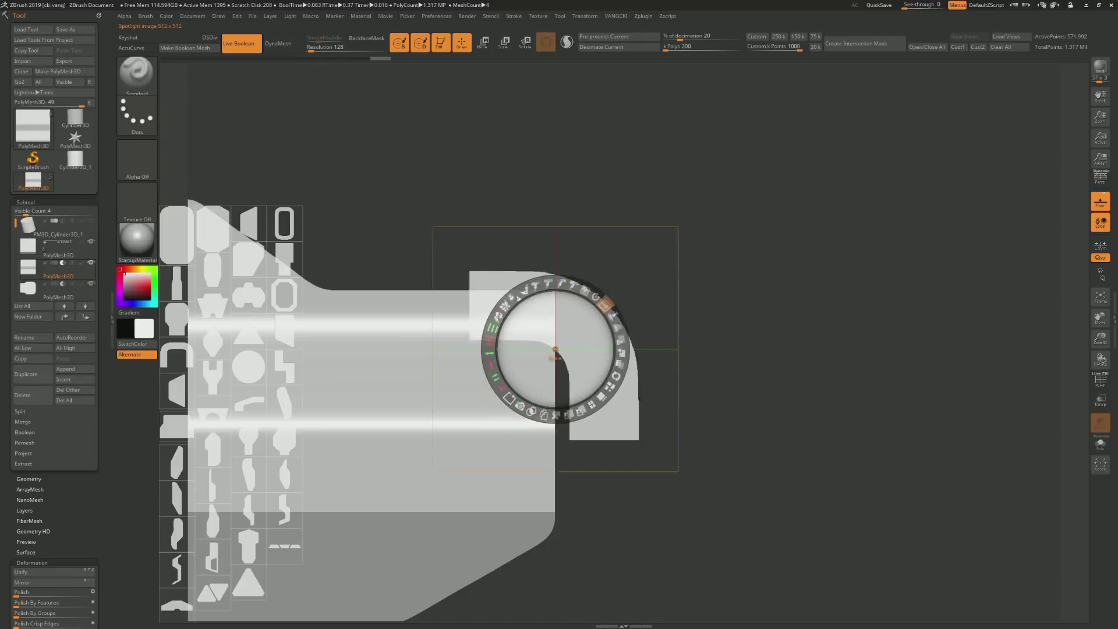
{"action": "left_click_drag", "start_coordinate": [555, 350], "coordinate": [540, 302]}
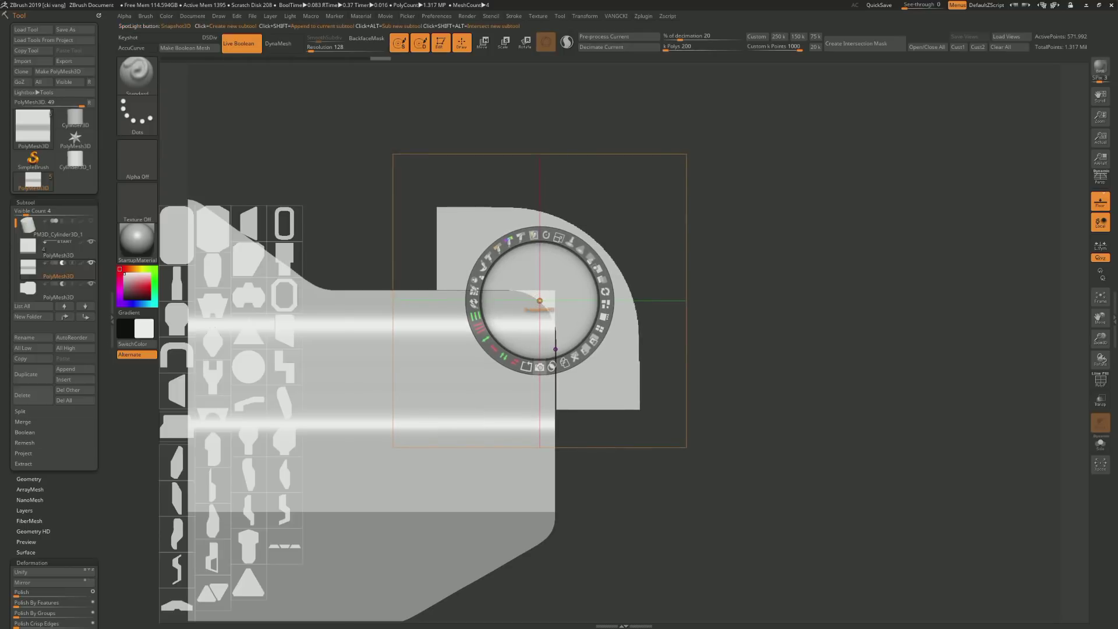
Orbit around the bracket and select its inner floor piece
{"action": "left_click_drag", "start_coordinate": [815, 262], "coordinate": [610, 334]}
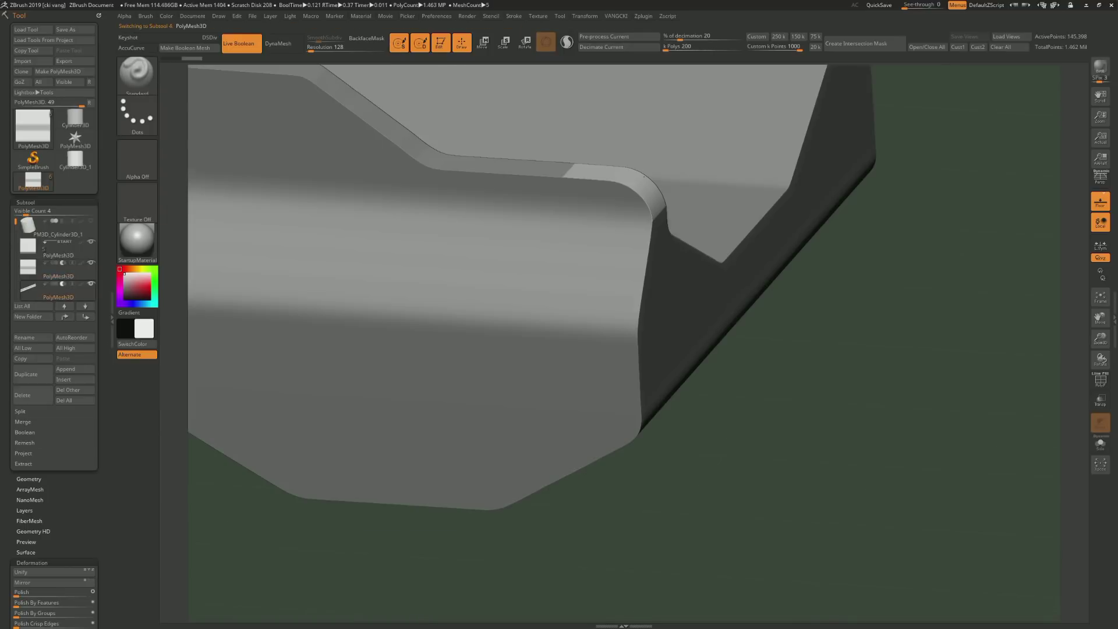
{"action": "right_click_drag", "start_coordinate": [549, 279], "coordinate": [550, 234], "text": "ctrl"}
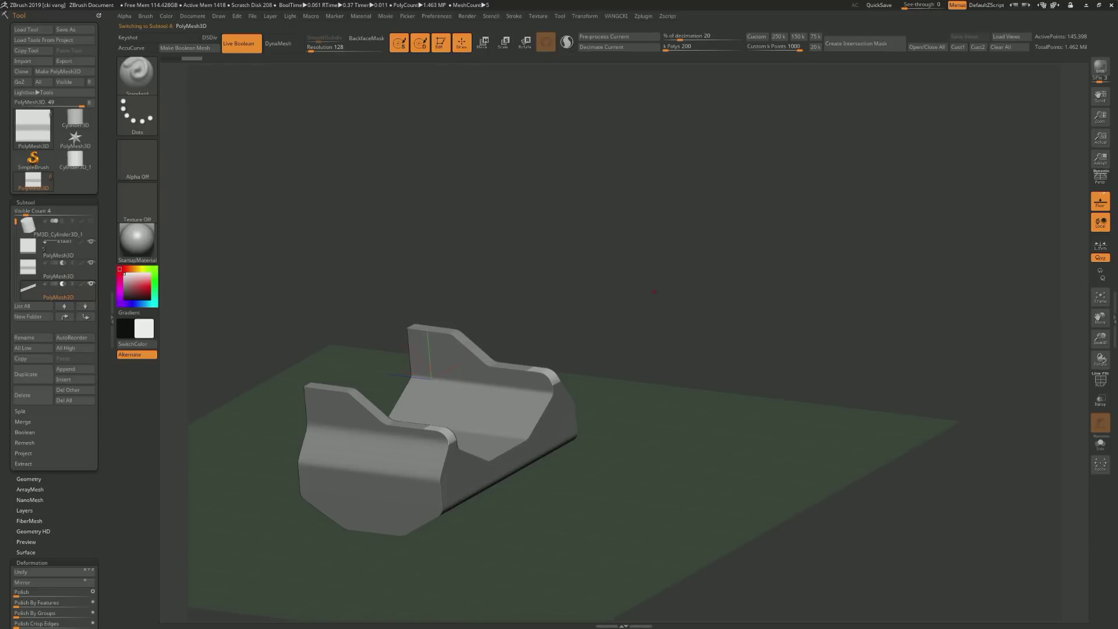
{"action": "left_click_drag", "start_coordinate": [654, 291], "coordinate": [816, 303]}
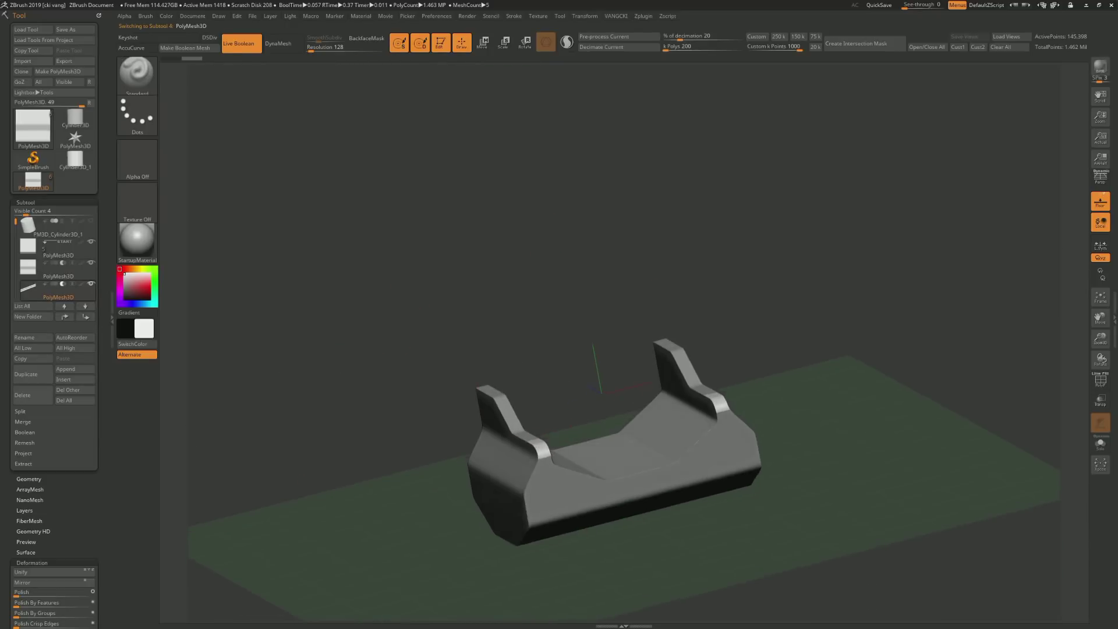
{"action": "left_click_drag", "start_coordinate": [564, 361], "coordinate": [565, 406]}
{"action": "left_click", "coordinate": [564, 345], "text": "alt"}
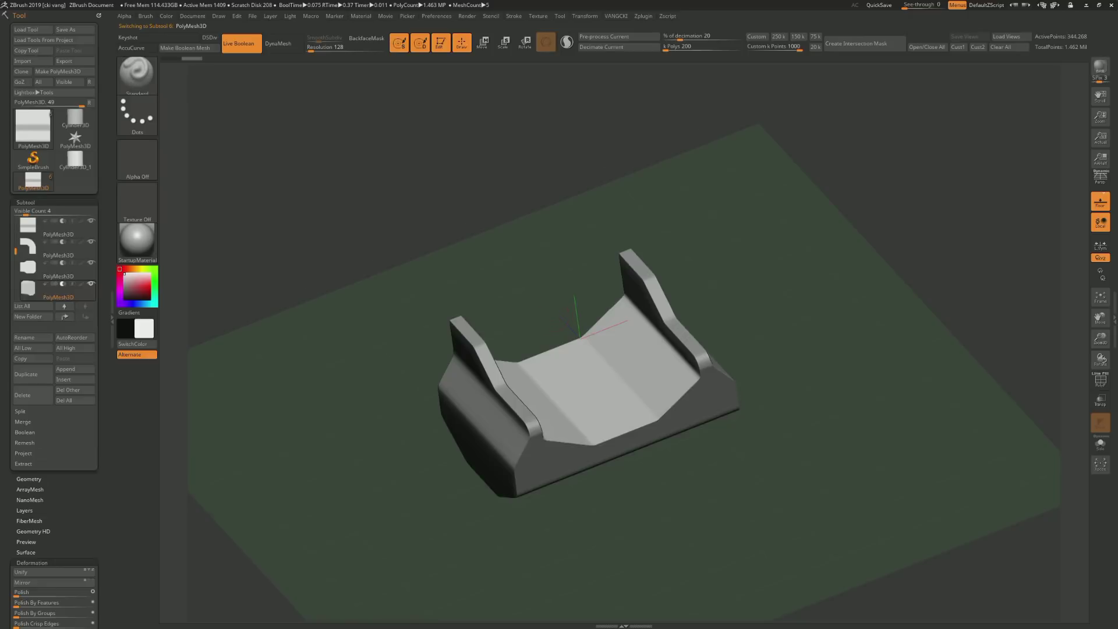
{"action": "mouse_move", "coordinate": [563, 345]}
{"action": "left_mouse_down"}
{"action": "mouse_move", "coordinate": [414, 425]}
{"action": "mouse_move", "coordinate": [460, 504]}
{"action": "left_mouse_up"}
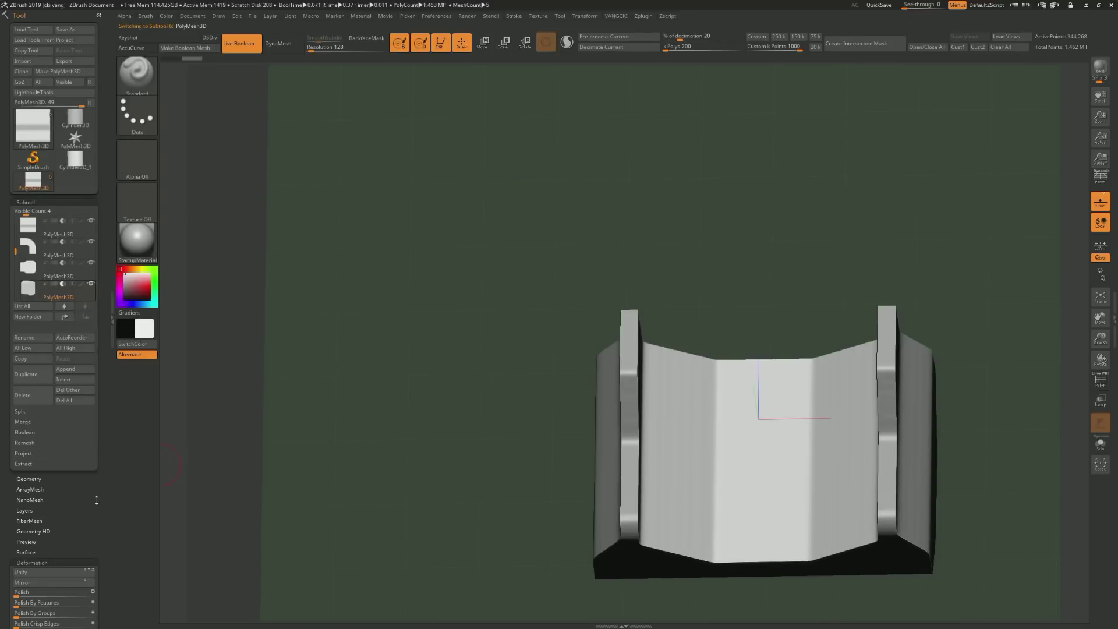
Polish the floor piece by groups, then select another piece in a straight-on view
{"action": "scroll", "coordinate": [97, 500], "scroll_direction": "down", "scroll_amount": 5}
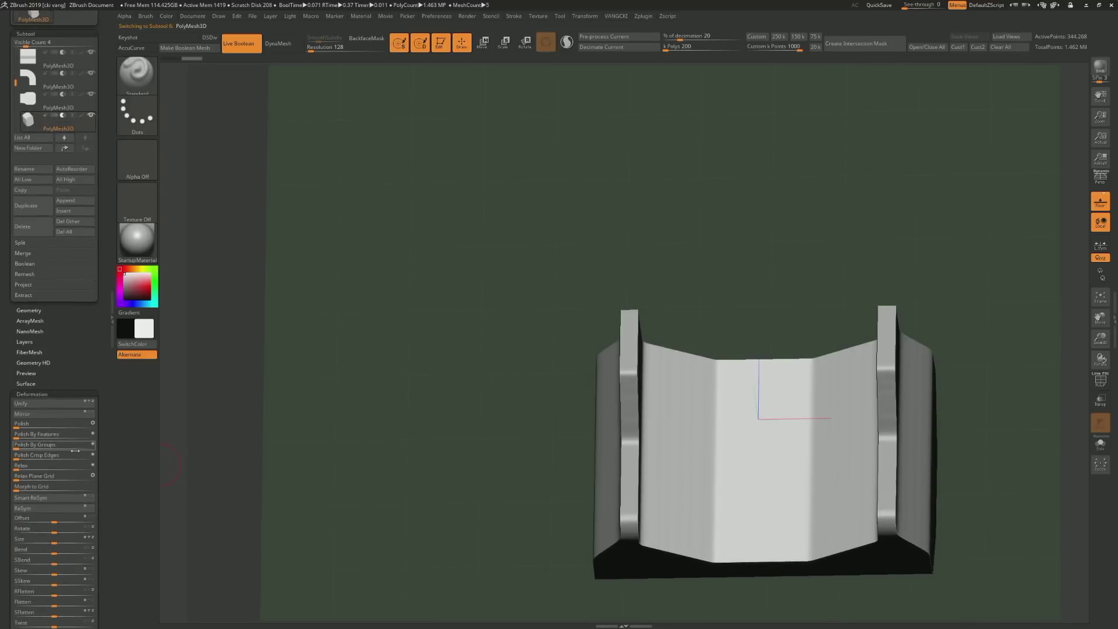
{"action": "left_click", "coordinate": [22, 446]}
{"action": "left_click", "coordinate": [34, 444]}
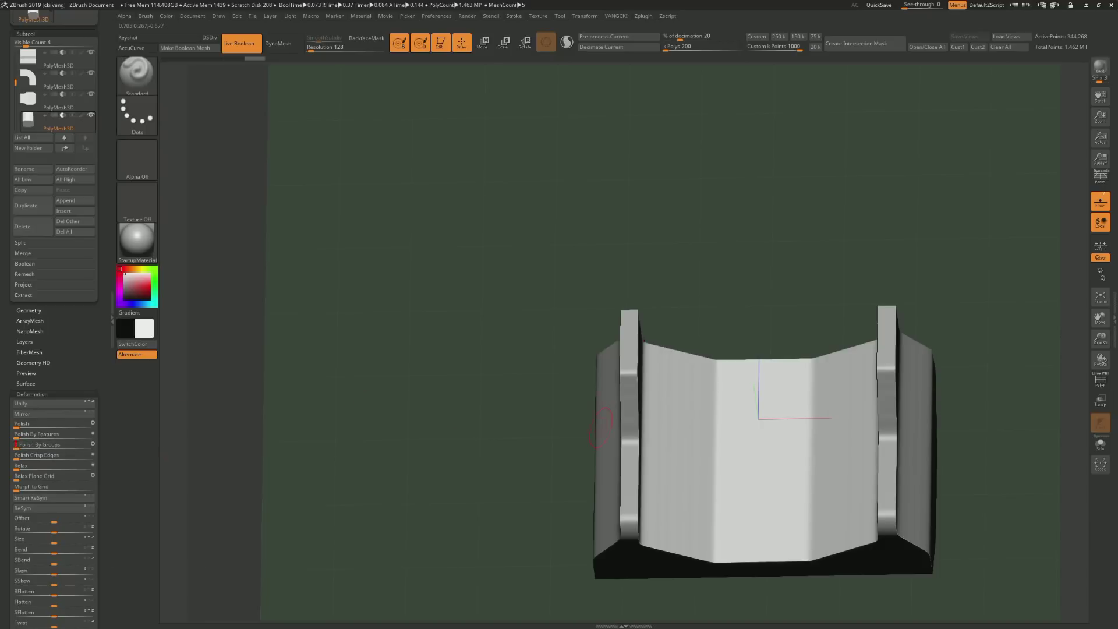
{"action": "left_click", "coordinate": [602, 428], "text": "alt"}
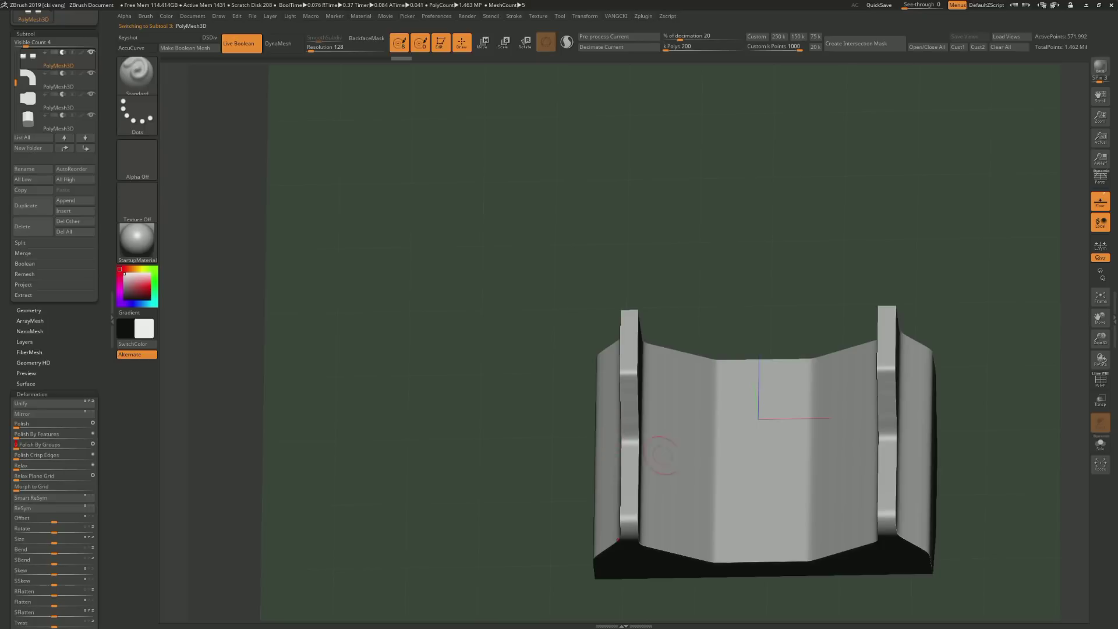
{"action": "left_click_drag", "start_coordinate": [408, 379], "coordinate": [440, 349], "text": "shift"}
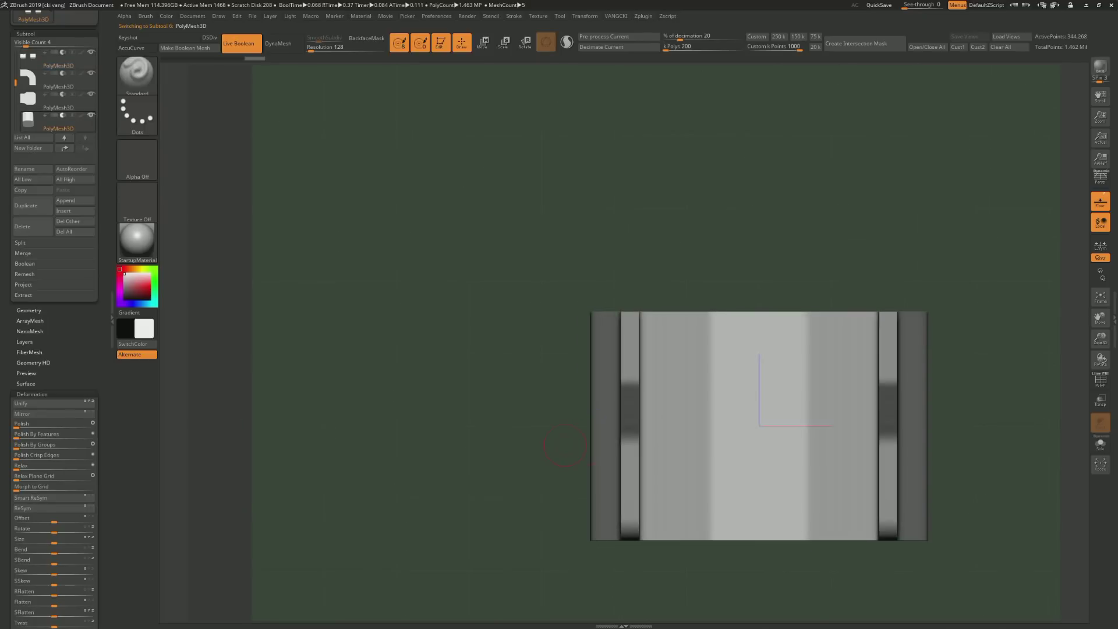
Scale a rounded chamfered stencil across the bracket and Snapshot3D it into a mesh
{"action": "key", "text": "shift+z"}
{"action": "mouse_move", "coordinate": [540, 325]}
{"action": "left_mouse_down"}
{"action": "mouse_move", "coordinate": [540, 388]}
{"action": "mouse_move", "coordinate": [266, 545]}
{"action": "mouse_move", "coordinate": [287, 237]}
{"action": "mouse_move", "coordinate": [279, 150]}
{"action": "mouse_move", "coordinate": [229, 312]}
{"action": "mouse_move", "coordinate": [233, 253]}
{"action": "mouse_move", "coordinate": [248, 318]}
{"action": "mouse_move", "coordinate": [665, 347]}
{"action": "mouse_move", "coordinate": [629, 326]}
{"action": "mouse_move", "coordinate": [582, 323]}
{"action": "mouse_move", "coordinate": [629, 326]}
{"action": "left_mouse_up"}
{"action": "mouse_move", "coordinate": [648, 262]}
{"action": "left_mouse_down"}
{"action": "mouse_move", "coordinate": [687, 344]}
{"action": "mouse_move", "coordinate": [561, 327]}
{"action": "mouse_move", "coordinate": [647, 262]}
{"action": "mouse_move", "coordinate": [687, 296]}
{"action": "mouse_move", "coordinate": [693, 318]}
{"action": "left_mouse_up"}
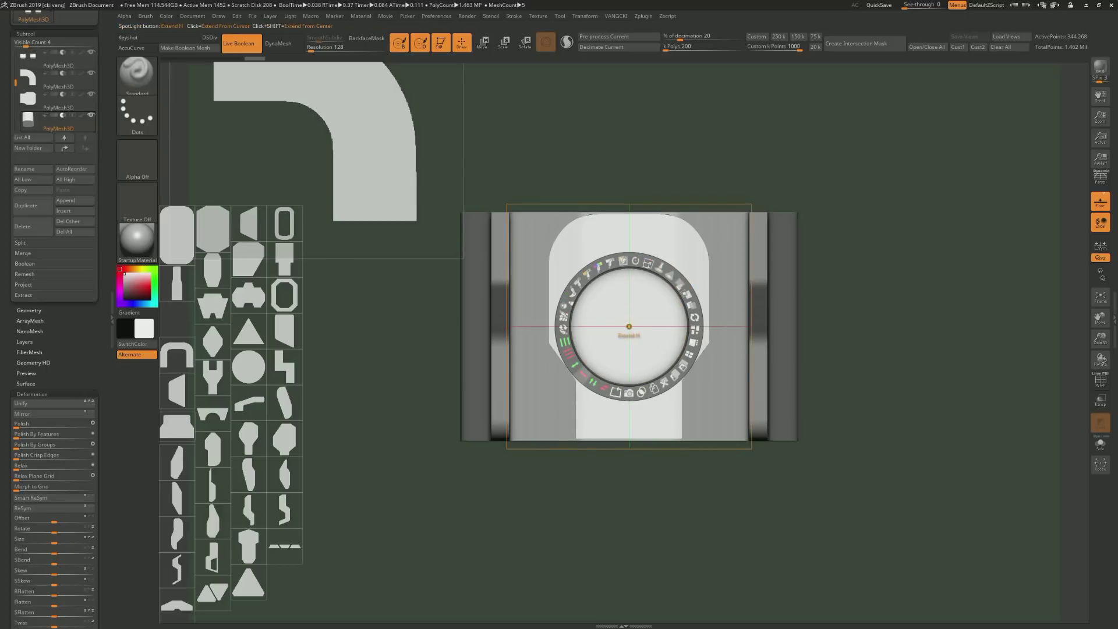
{"action": "left_click_drag", "start_coordinate": [564, 327], "coordinate": [564, 309]}
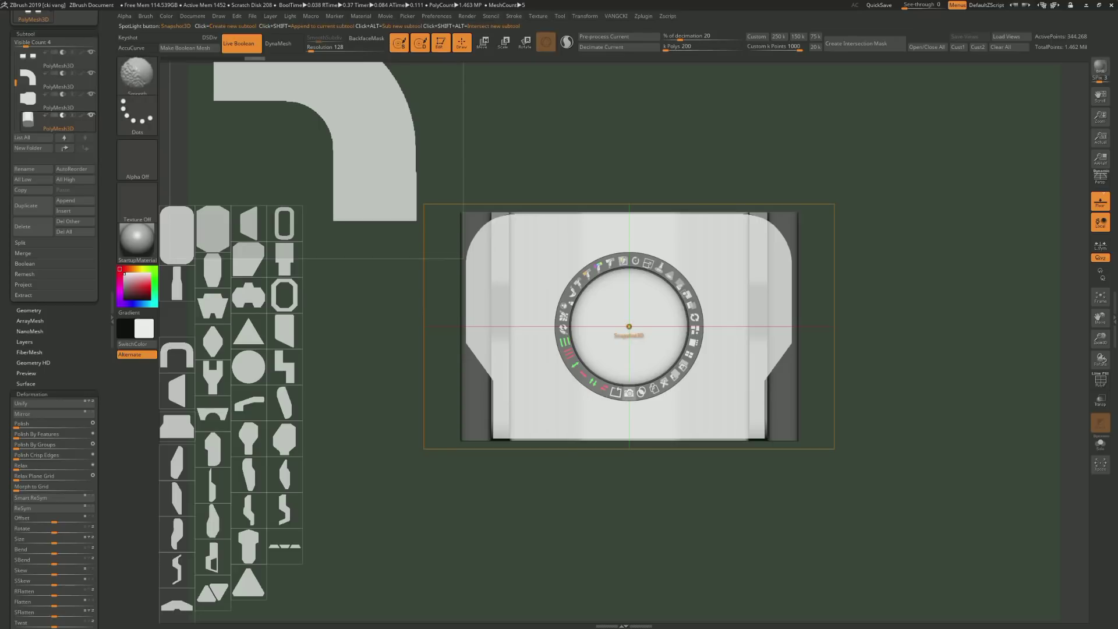
{"action": "left_click", "coordinate": [629, 326], "text": "shift"}
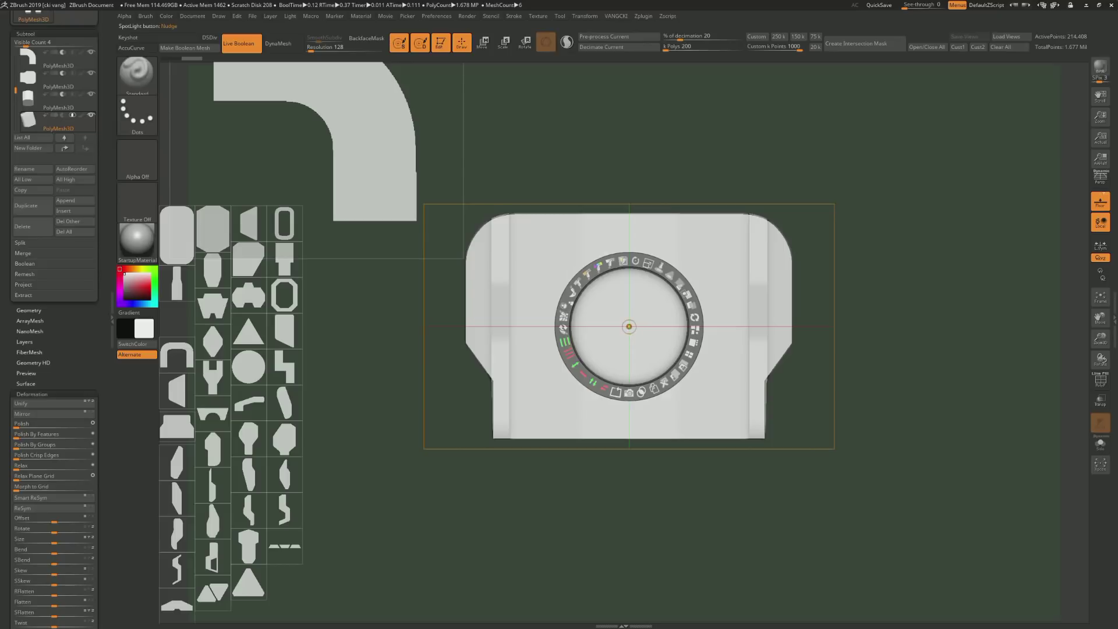
Hide Spotlight and orbit to inspect the new side plates
{"action": "key", "text": "shift+z"}
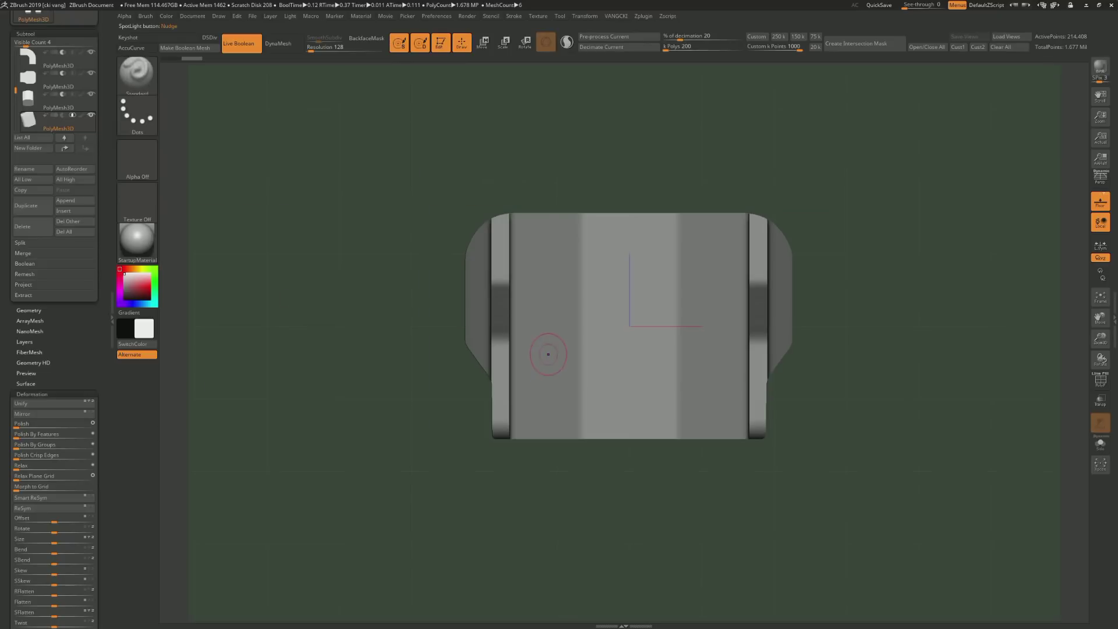
{"action": "mouse_move", "coordinate": [544, 350]}
{"action": "left_mouse_down"}
{"action": "mouse_move", "coordinate": [570, 318]}
{"action": "mouse_move", "coordinate": [373, 344]}
{"action": "left_mouse_up"}
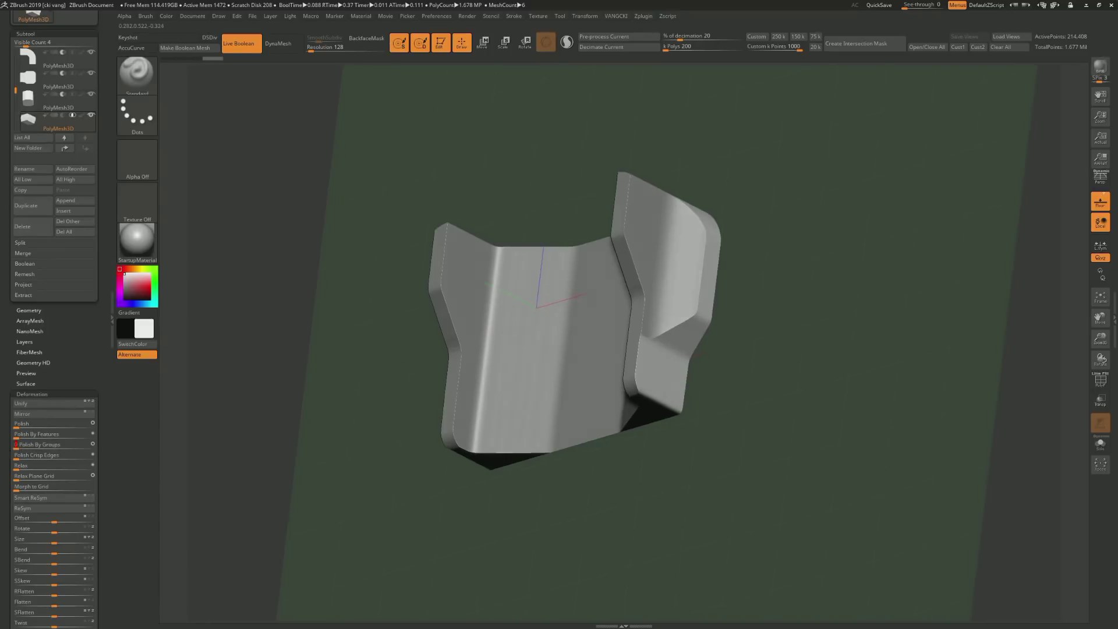
{"action": "left_click_drag", "start_coordinate": [562, 310], "coordinate": [577, 310]}
{"action": "left_click", "coordinate": [551, 353], "text": "alt"}
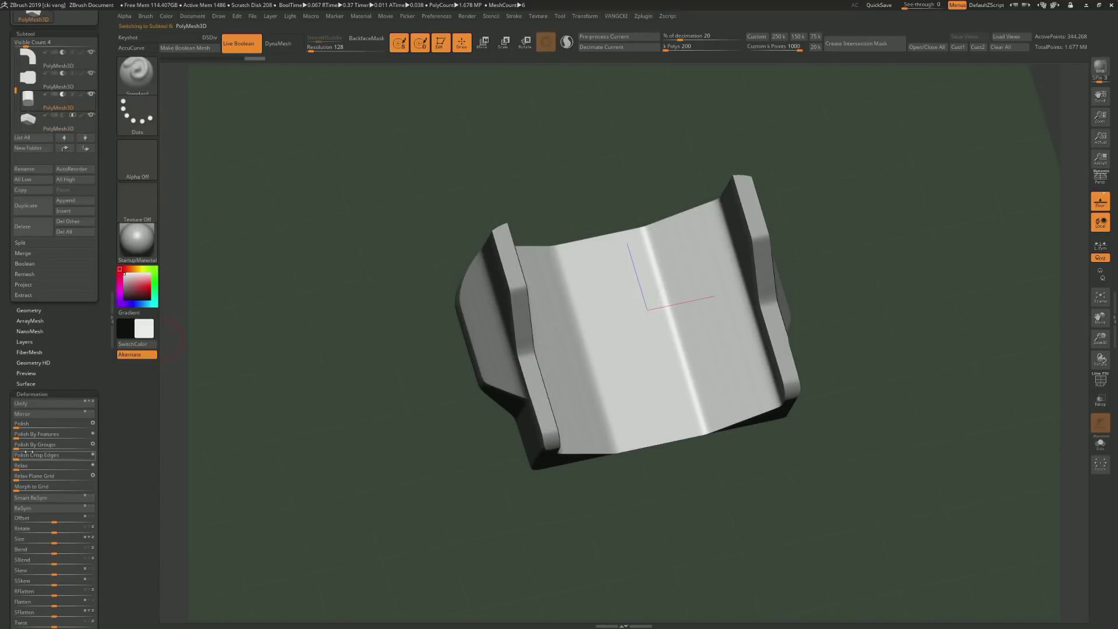
{"action": "left_click_drag", "start_coordinate": [539, 341], "coordinate": [530, 414]}
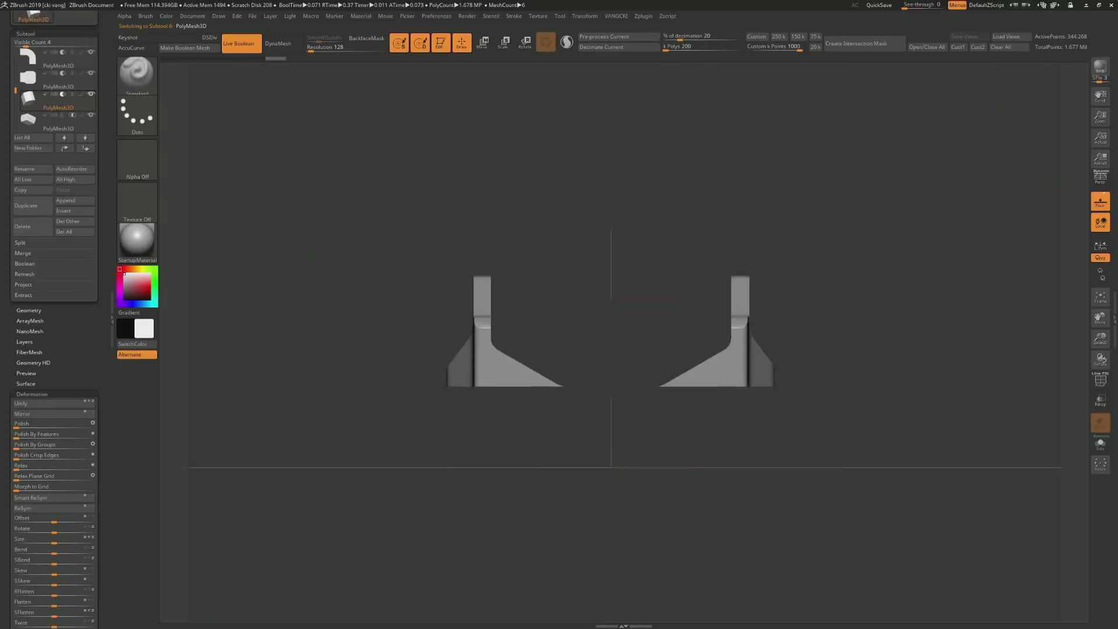
Select the new side-plate mesh for moving and hide the floor grid
{"action": "left_click_drag", "start_coordinate": [604, 252], "coordinate": [595, 266], "text": "alt"}
{"action": "key", "text": "w"}
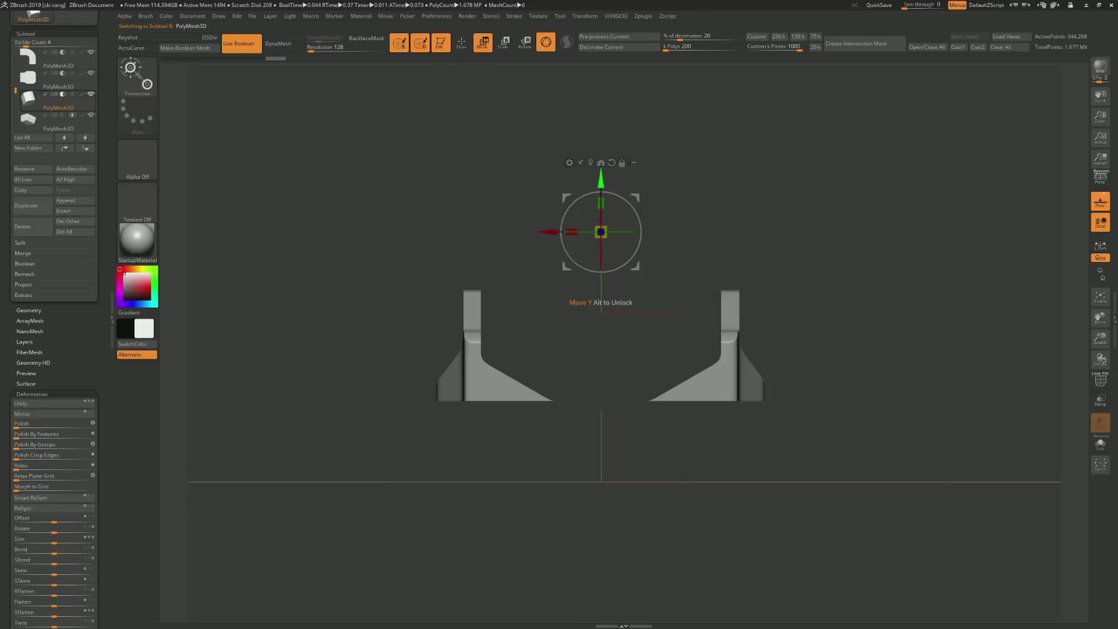
{"action": "mouse_move", "coordinate": [874, 495]}
{"action": "left_mouse_down"}
{"action": "mouse_move", "coordinate": [845, 442]}
{"action": "mouse_move", "coordinate": [873, 408]}
{"action": "left_mouse_up"}
{"action": "left_click", "coordinate": [606, 379], "text": "alt"}
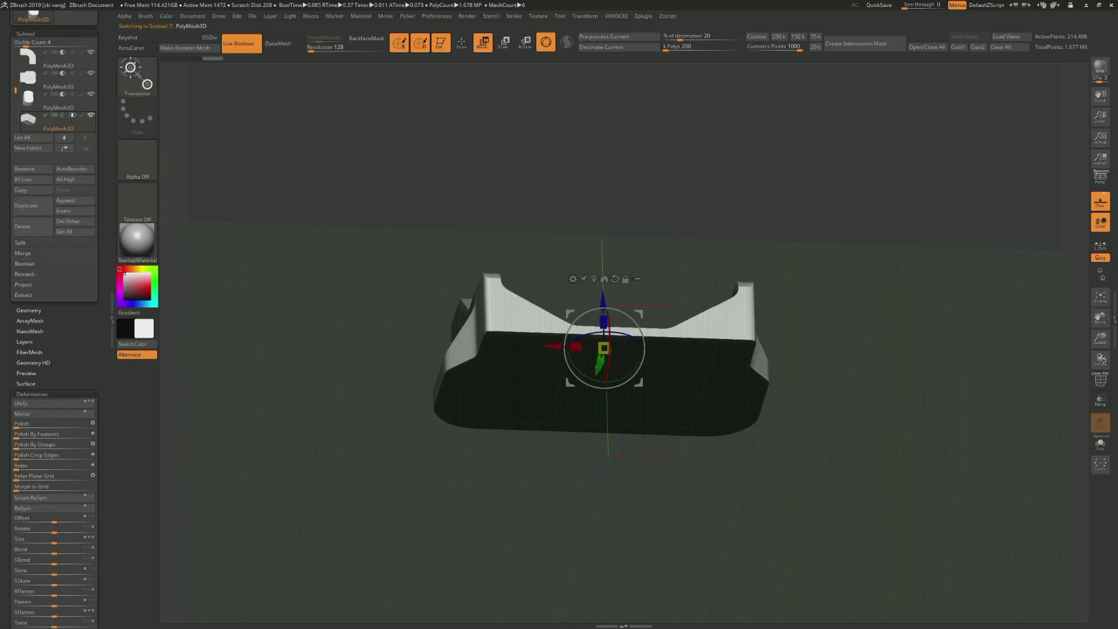
{"action": "key", "text": "shift+p"}
{"action": "left_click_drag", "start_coordinate": [874, 466], "coordinate": [873, 378]}
Check the plate in Solo, then lower it about 0.4 units along Y
{"action": "left_click", "coordinate": [1100, 444]}
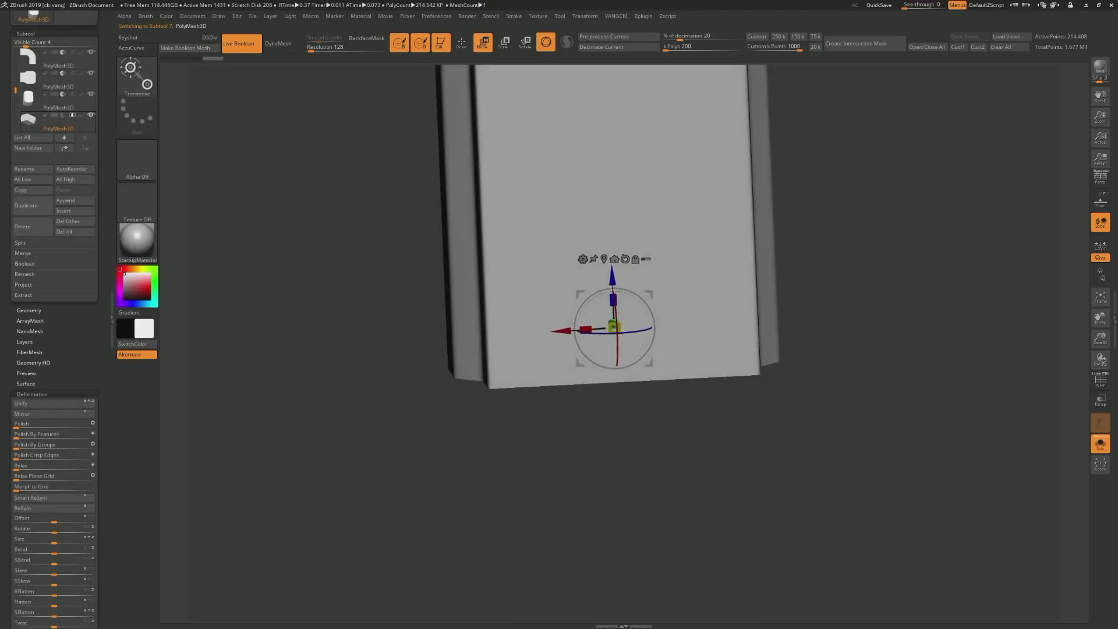
{"action": "left_click", "coordinate": [1100, 444]}
{"action": "left_click_drag", "start_coordinate": [874, 466], "coordinate": [873, 407]}
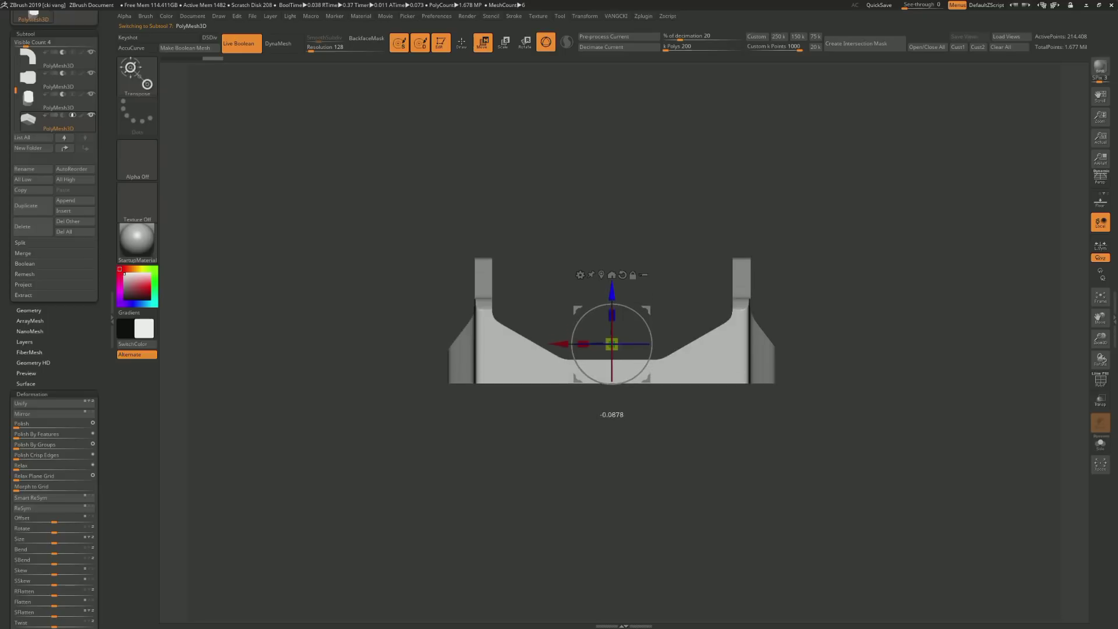
{"action": "left_click_drag", "start_coordinate": [611, 315], "coordinate": [612, 407]}
{"action": "left_click_drag", "start_coordinate": [815, 291], "coordinate": [474, 238]}
Bring back the shape stencils and position one over the side plate's top
{"action": "key", "text": "q"}
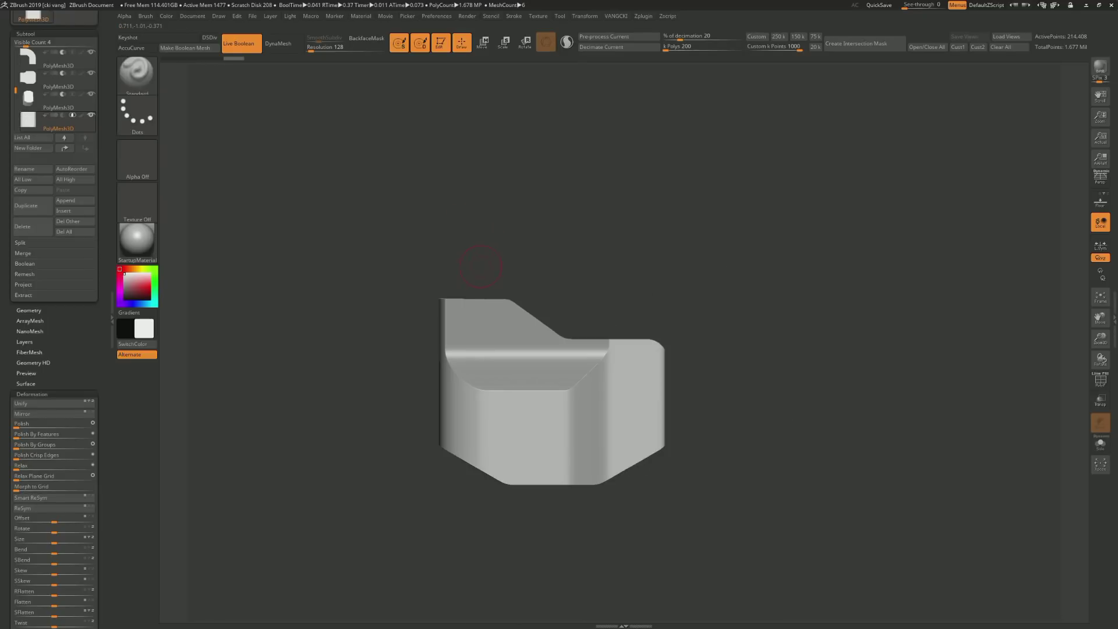
{"action": "key", "text": "m"}
{"action": "mouse_move", "coordinate": [666, 319]}
{"action": "left_mouse_down"}
{"action": "mouse_move", "coordinate": [724, 449]}
{"action": "mouse_move", "coordinate": [474, 361]}
{"action": "mouse_move", "coordinate": [566, 406]}
{"action": "mouse_move", "coordinate": [453, 353]}
{"action": "left_mouse_up"}
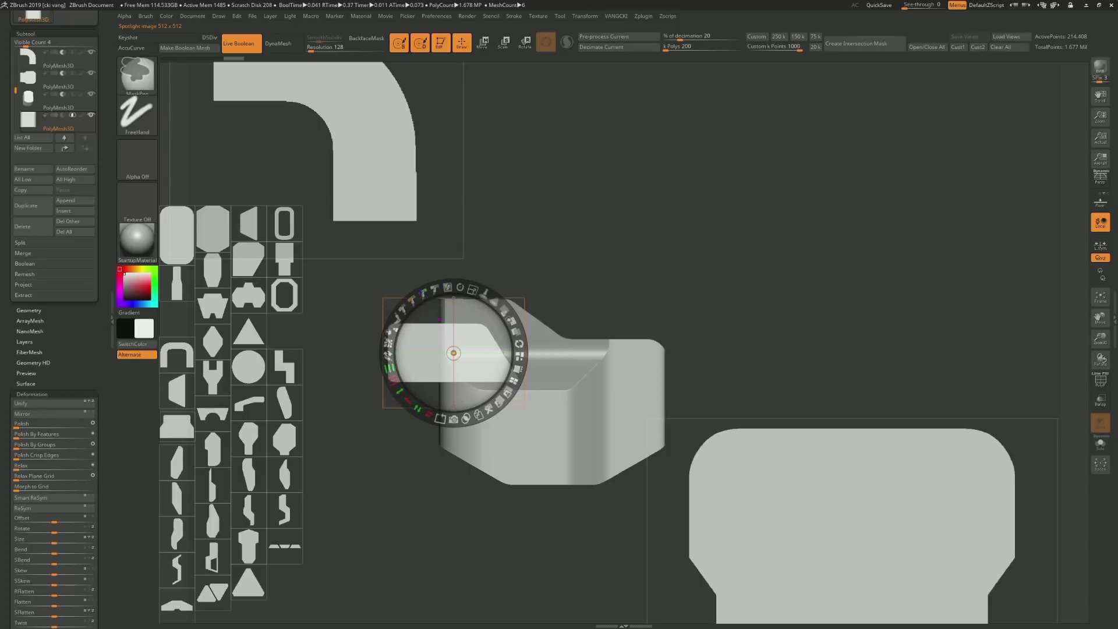
{"action": "left_click_drag", "start_coordinate": [453, 353], "coordinate": [499, 333]}
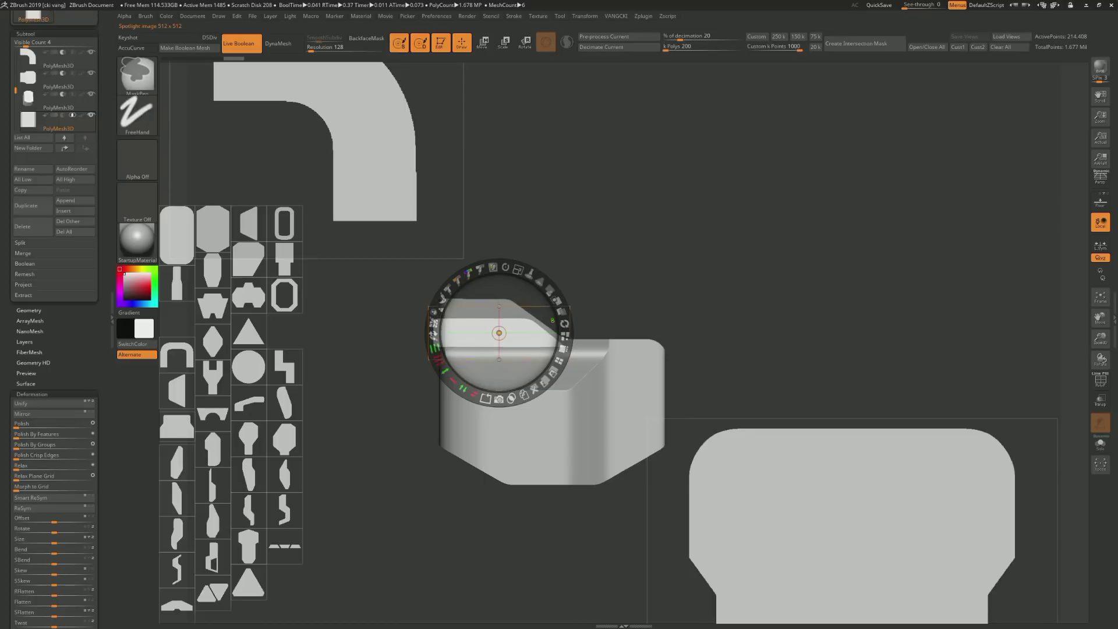
{"action": "left_click_drag", "start_coordinate": [499, 333], "coordinate": [470, 327]}
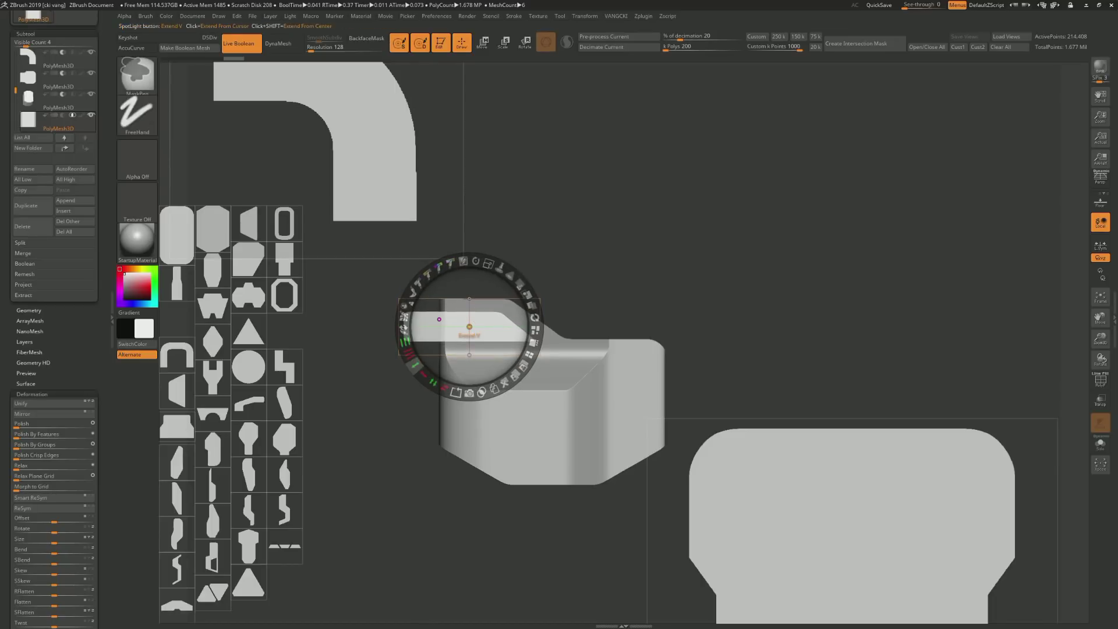
Squash the stencil into a flat slanted slot and snapshot it as a cutting mesh
{"action": "mouse_move", "coordinate": [423, 372]}
{"action": "left_mouse_down"}
{"action": "mouse_move", "coordinate": [406, 350]}
{"action": "mouse_move", "coordinate": [444, 387]}
{"action": "mouse_move", "coordinate": [402, 373]}
{"action": "left_mouse_up"}
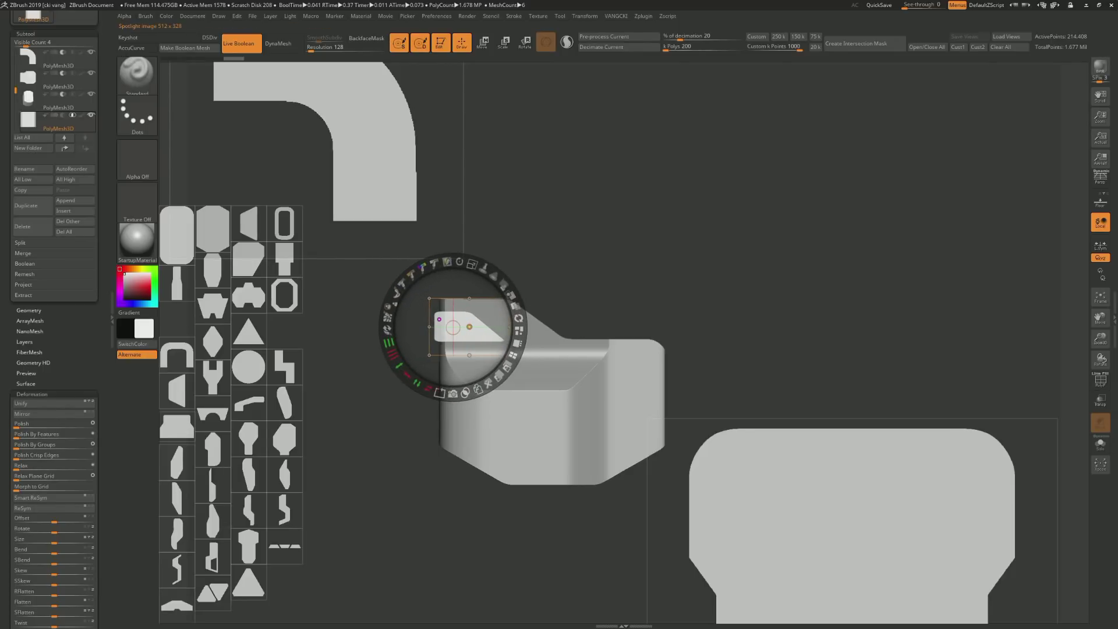
{"action": "left_click_drag", "start_coordinate": [402, 373], "coordinate": [427, 372]}
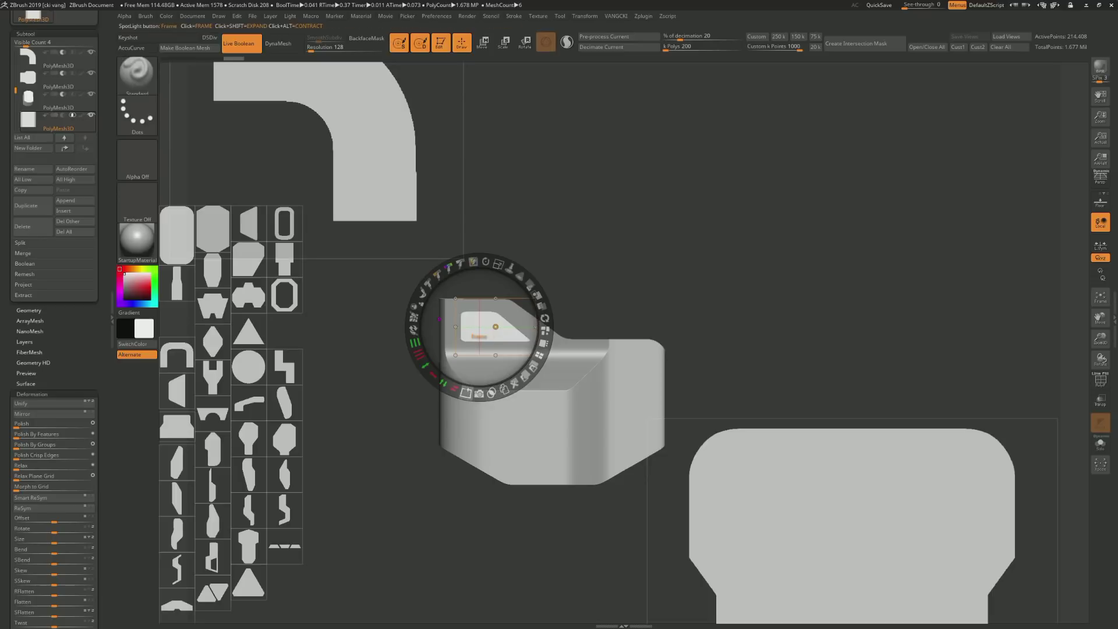
{"action": "left_click", "coordinate": [479, 393]}
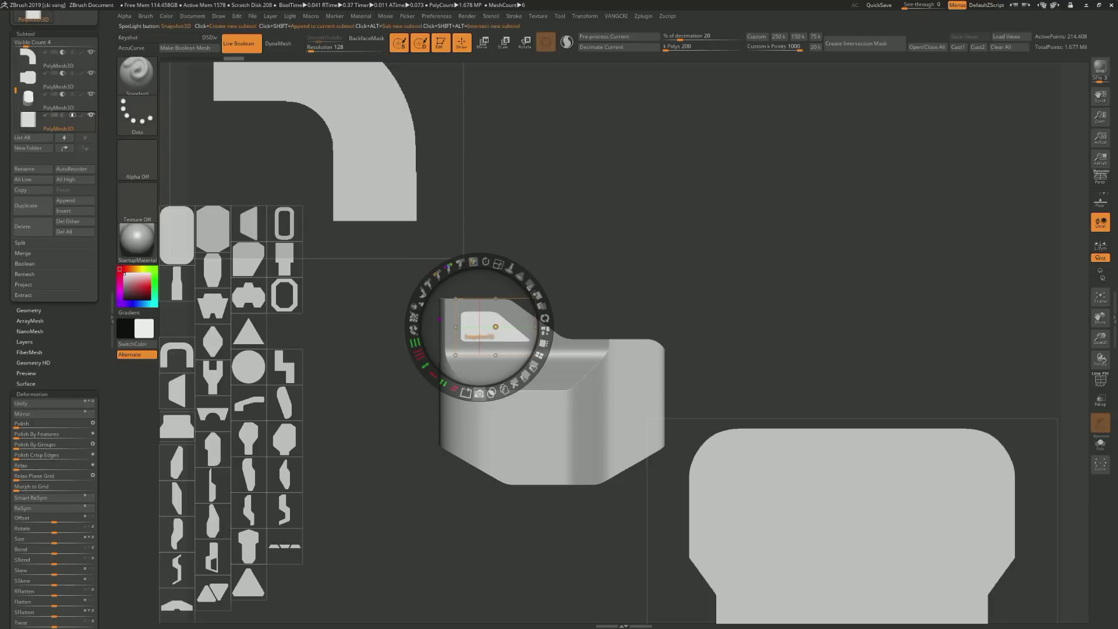
{"action": "key", "text": "shift+z"}
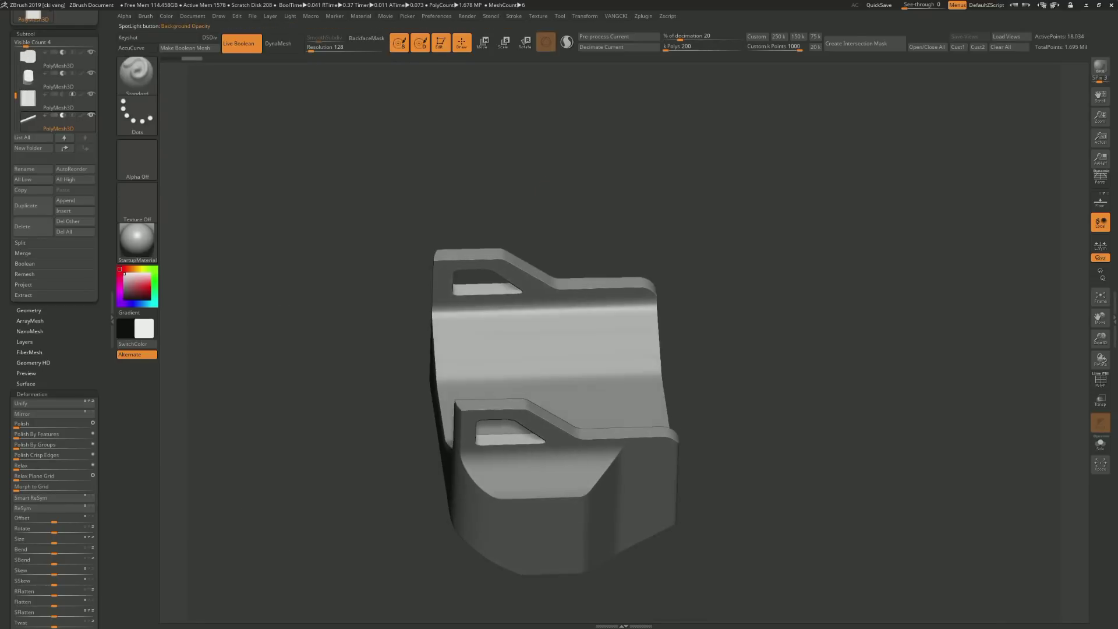
Pick a small Spotlight shape, flip and enlarge it, with its notch facing down
{"action": "left_click_drag", "start_coordinate": [757, 262], "coordinate": [407, 256]}
{"action": "key", "text": "shift+z"}
{"action": "mouse_move", "coordinate": [851, 541]}
{"action": "left_mouse_down"}
{"action": "mouse_move", "coordinate": [636, 325]}
{"action": "mouse_move", "coordinate": [636, 175]}
{"action": "mouse_move", "coordinate": [899, 296]}
{"action": "left_mouse_up"}
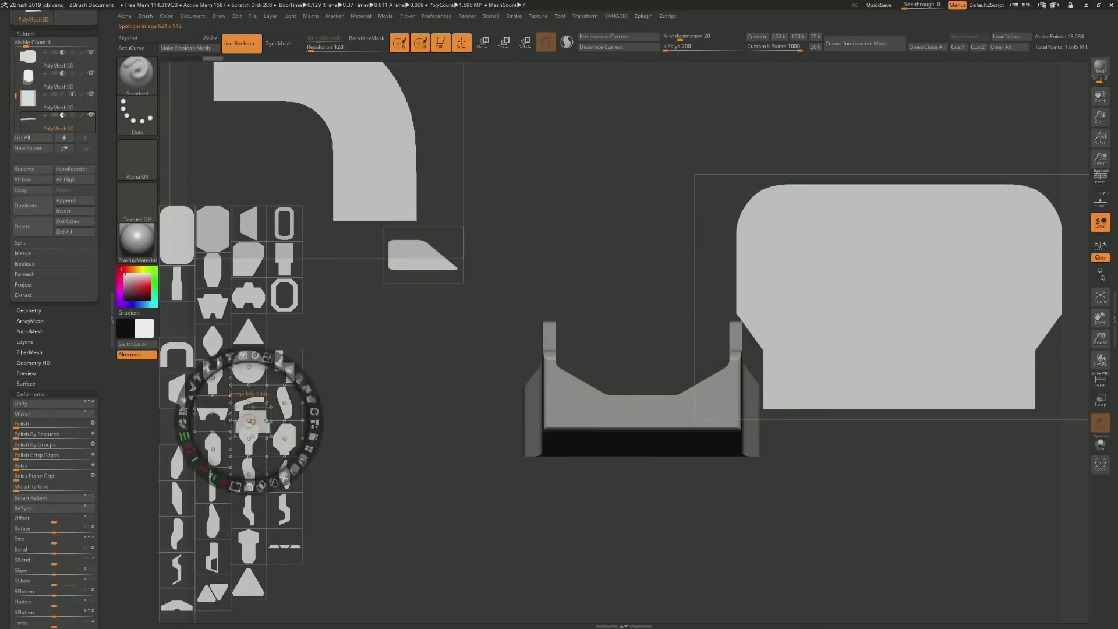
{"action": "left_click_drag", "start_coordinate": [241, 419], "coordinate": [546, 424]}
{"action": "left_click", "coordinate": [505, 479]}
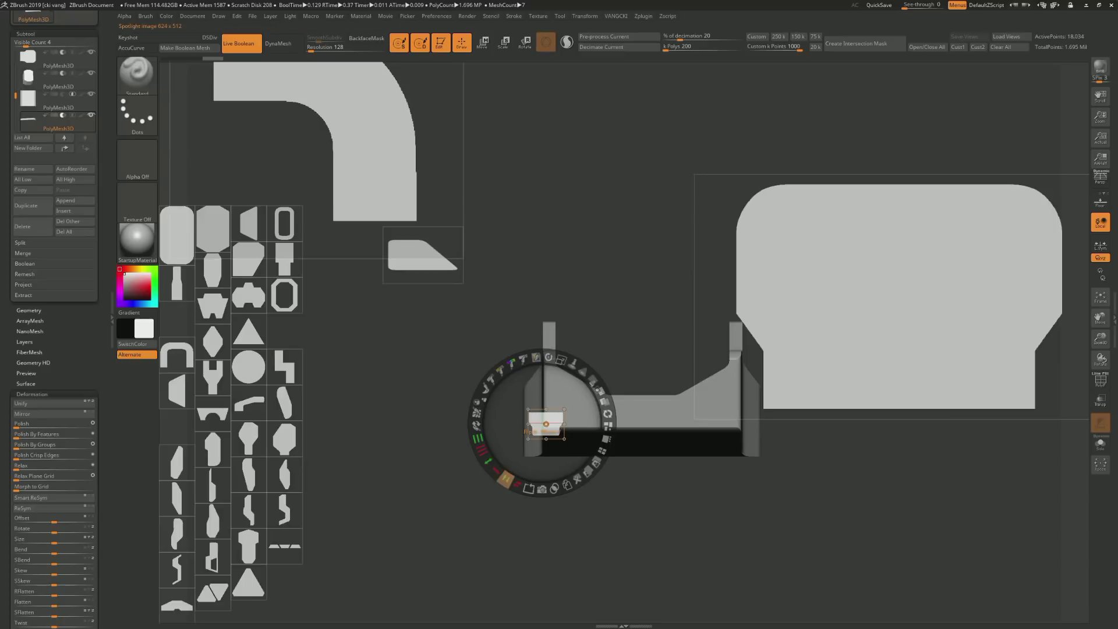
{"action": "left_click_drag", "start_coordinate": [561, 358], "coordinate": [557, 371]}
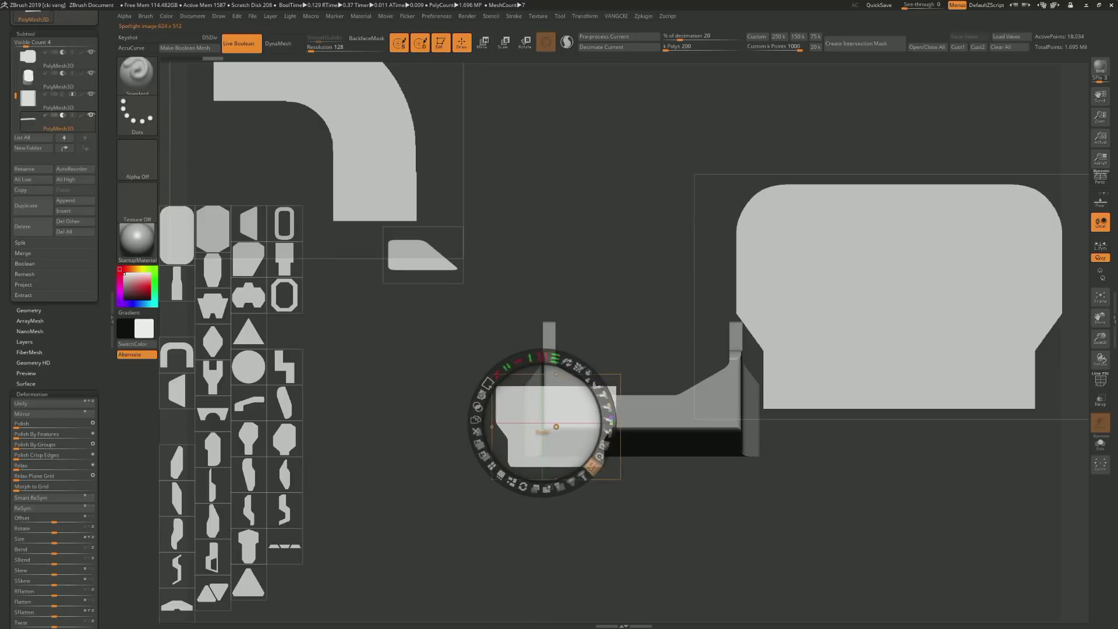
{"action": "left_click_drag", "start_coordinate": [557, 427], "coordinate": [506, 432]}
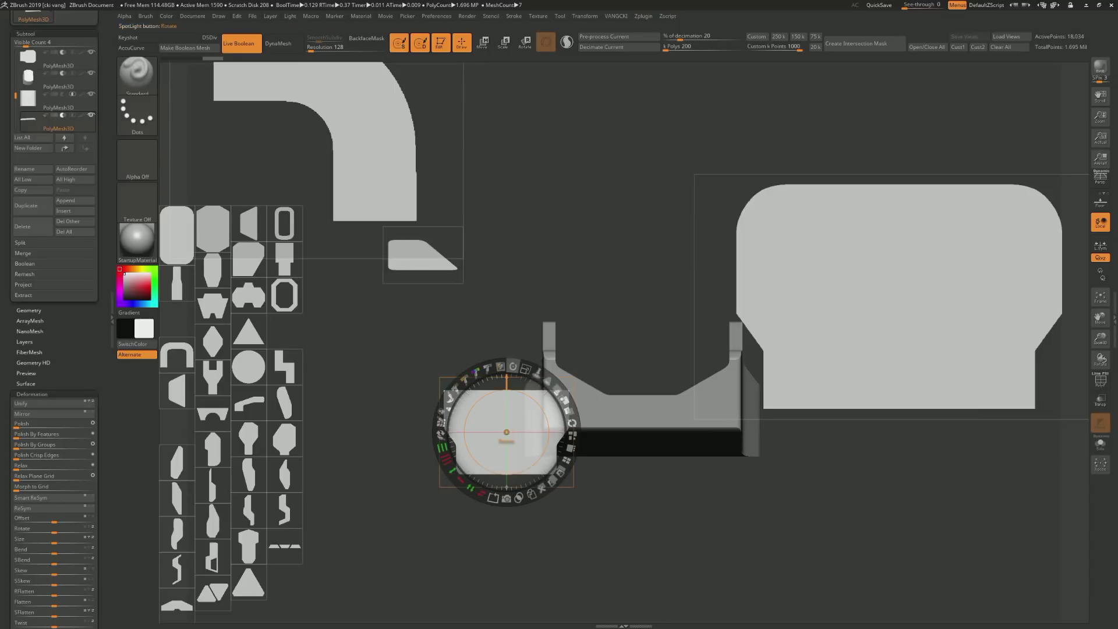
{"action": "left_click", "coordinate": [447, 460]}
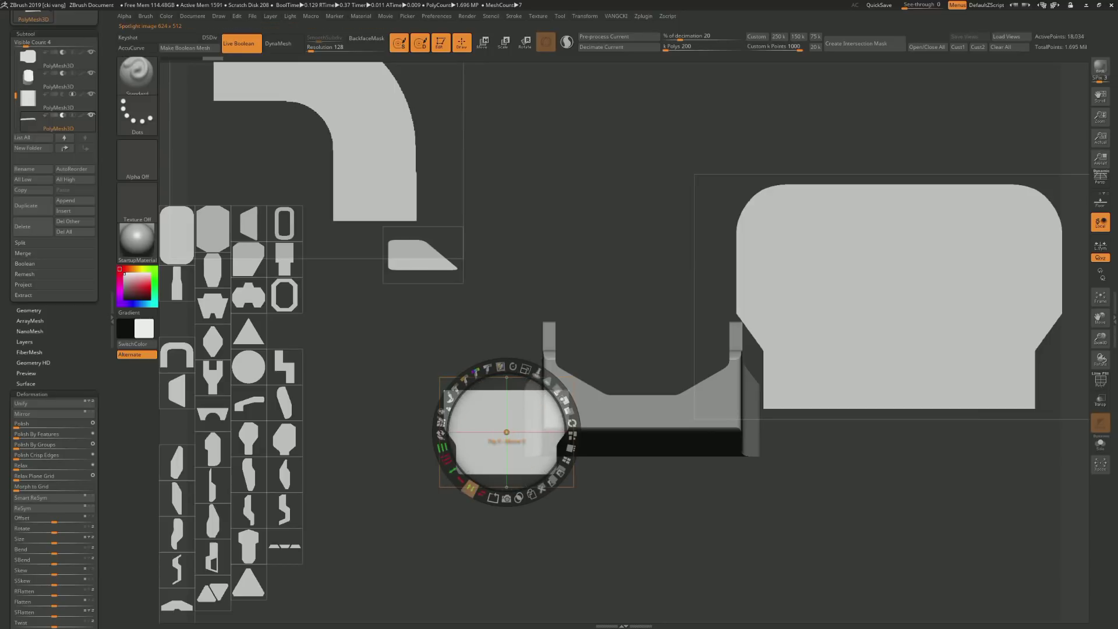
Fit the shape over the bracket's base and snapshot it into a new mesh
{"action": "mouse_move", "coordinate": [506, 432]}
{"action": "left_mouse_down"}
{"action": "mouse_move", "coordinate": [554, 463]}
{"action": "mouse_move", "coordinate": [639, 457]}
{"action": "mouse_move", "coordinate": [639, 444]}
{"action": "left_mouse_up"}
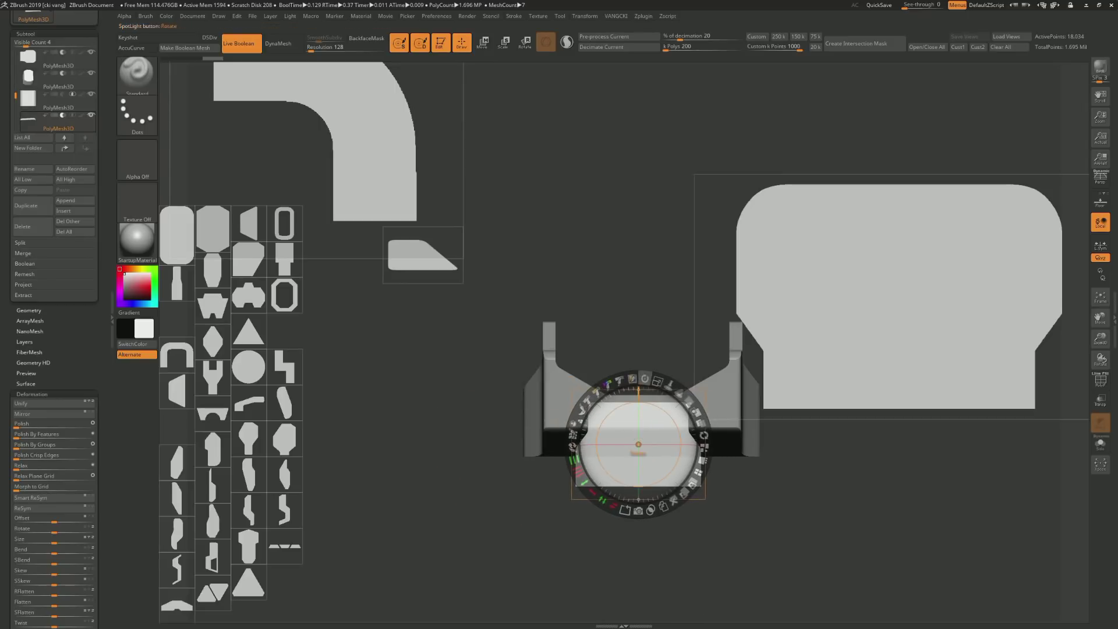
{"action": "key", "text": "ctrl"}
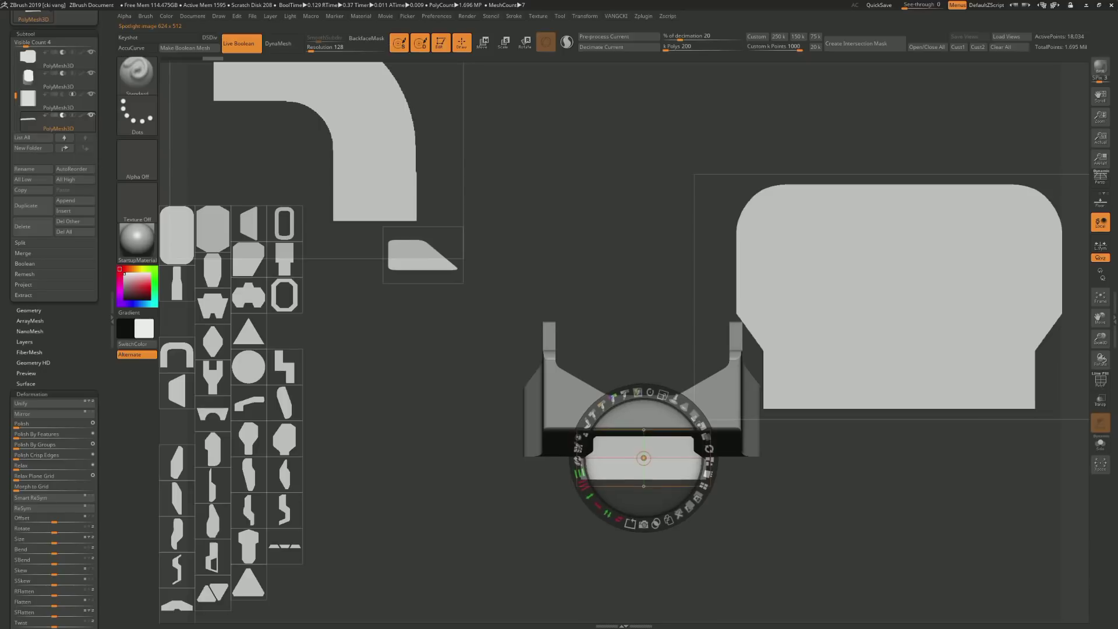
{"action": "mouse_move", "coordinate": [639, 444]}
{"action": "left_mouse_down"}
{"action": "mouse_move", "coordinate": [514, 448]}
{"action": "mouse_move", "coordinate": [494, 436]}
{"action": "left_mouse_up"}
{"action": "left_click_drag", "start_coordinate": [513, 372], "coordinate": [527, 367]}
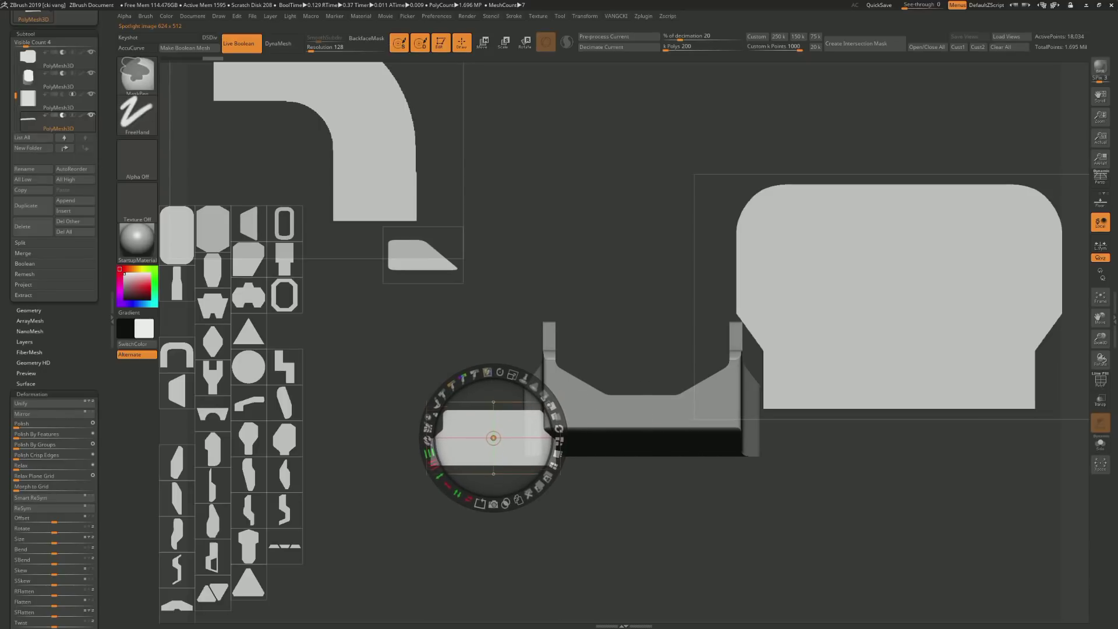
{"action": "mouse_move", "coordinate": [494, 438]}
{"action": "left_mouse_down"}
{"action": "mouse_move", "coordinate": [470, 449]}
{"action": "mouse_move", "coordinate": [493, 442]}
{"action": "left_mouse_up"}
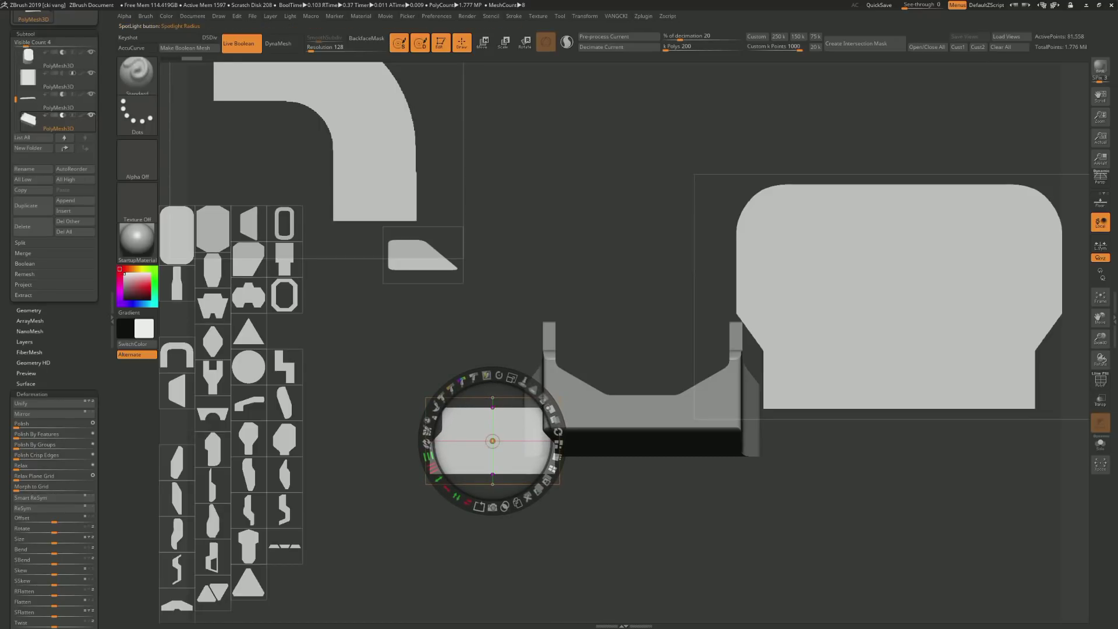
{"action": "left_click", "coordinate": [493, 506]}
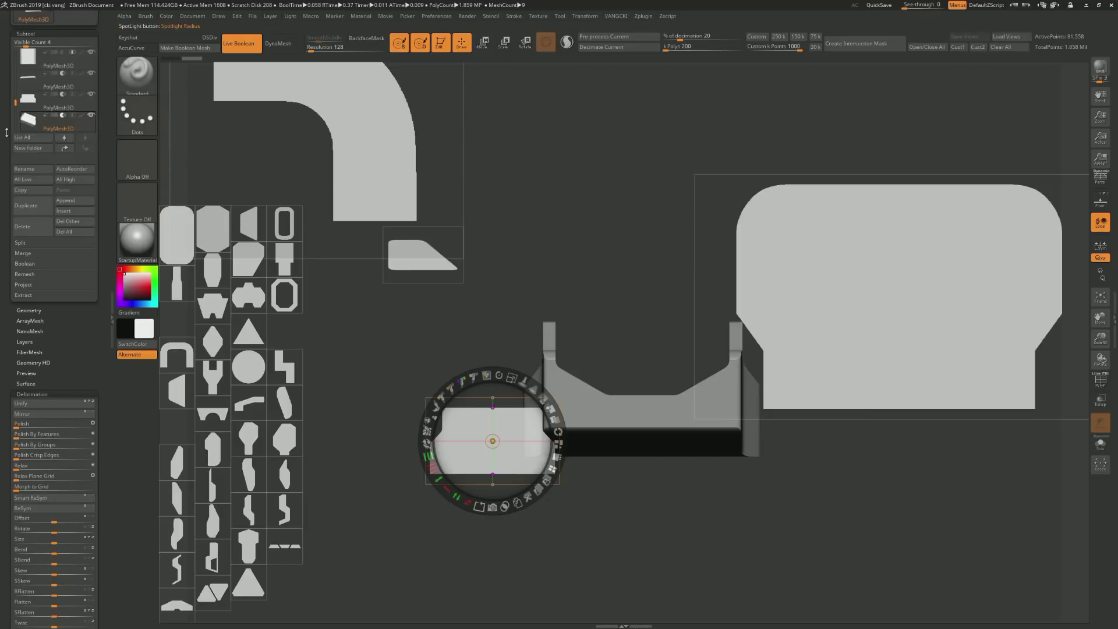
{"action": "scroll", "coordinate": [7, 131], "scroll_direction": "up", "scroll_amount": 1}
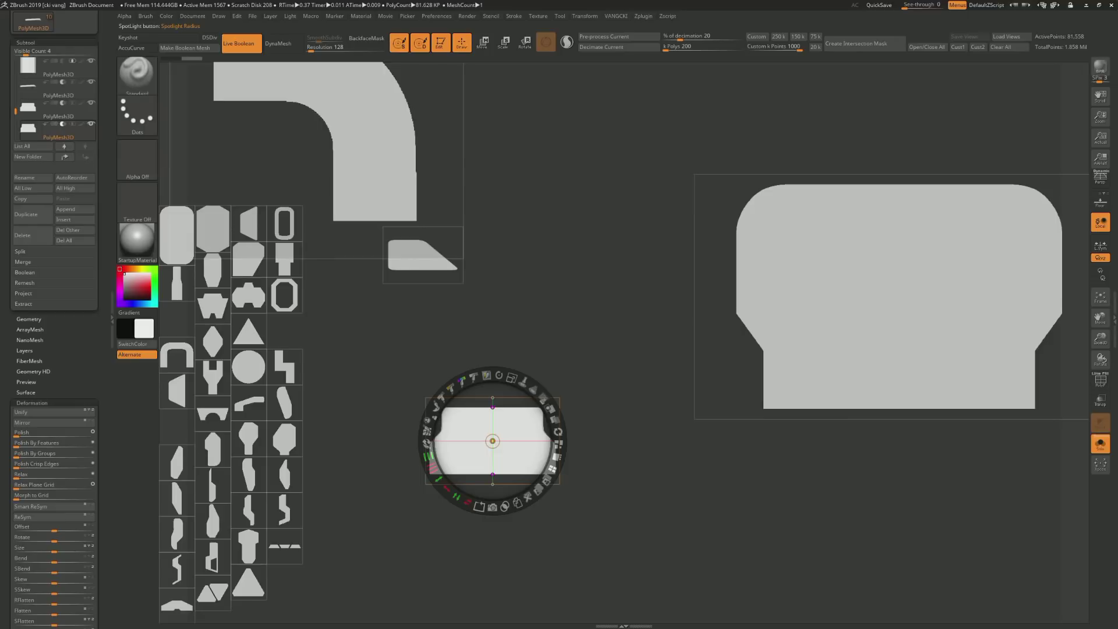
{"action": "key", "text": "shift+z"}
Show all pieces again and duplicate the end piece with the Transpose gizmo
{"action": "left_click", "coordinate": [1100, 444]}
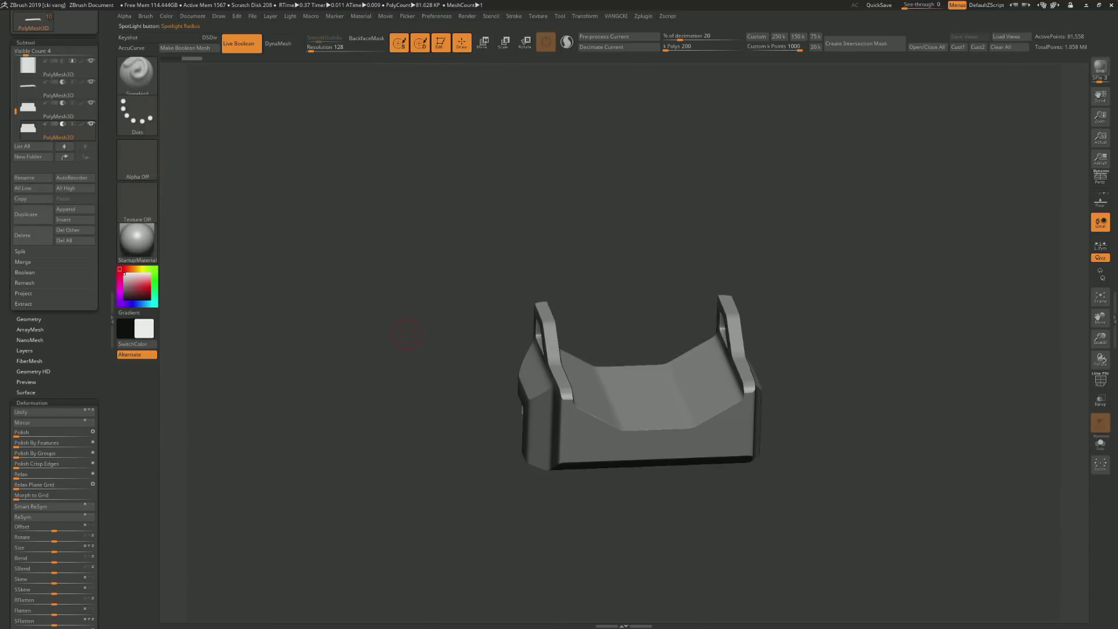
{"action": "mouse_move", "coordinate": [757, 292]}
{"action": "left_mouse_down"}
{"action": "mouse_move", "coordinate": [815, 204]}
{"action": "mouse_move", "coordinate": [251, 220]}
{"action": "left_mouse_up"}
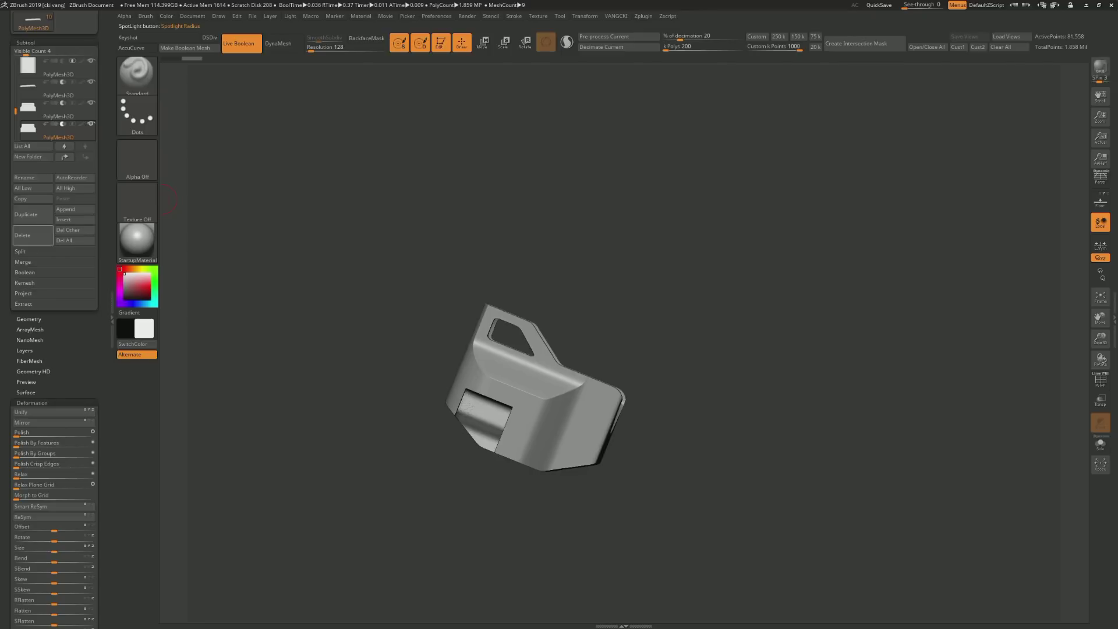
{"action": "left_click", "coordinate": [483, 44]}
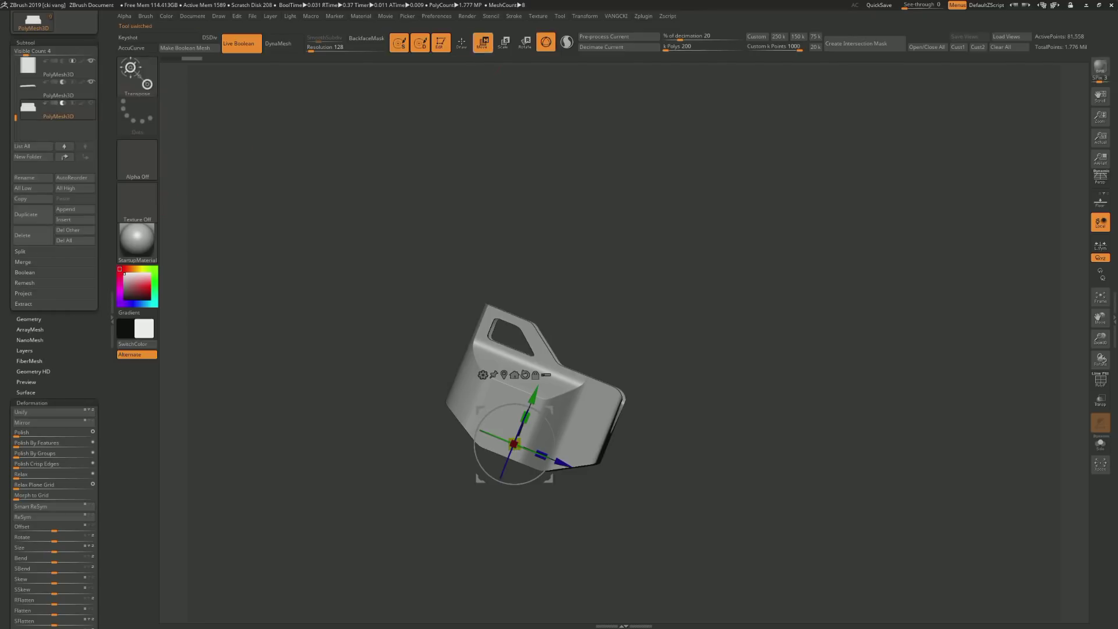
{"action": "key", "text": "shift+f"}
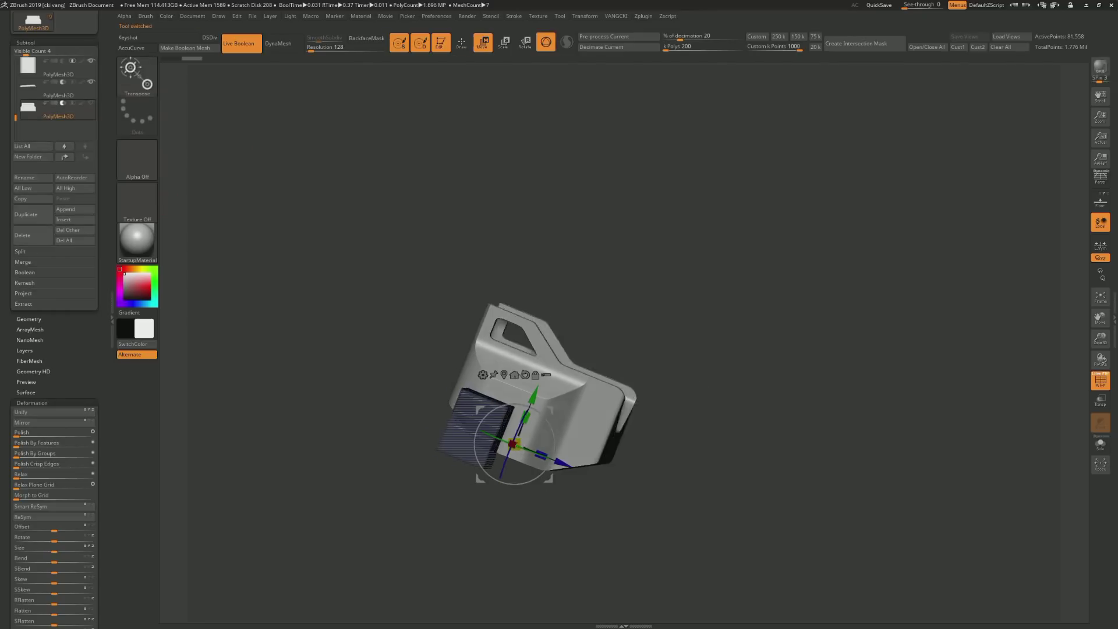
{"action": "left_click_drag", "start_coordinate": [514, 444], "coordinate": [530, 408], "text": "ctrl"}
Stretch the copy along its length, undoing and redoing to settle its size
{"action": "key", "text": "shift+f"}
{"action": "left_click_drag", "start_coordinate": [539, 455], "coordinate": [588, 481]}
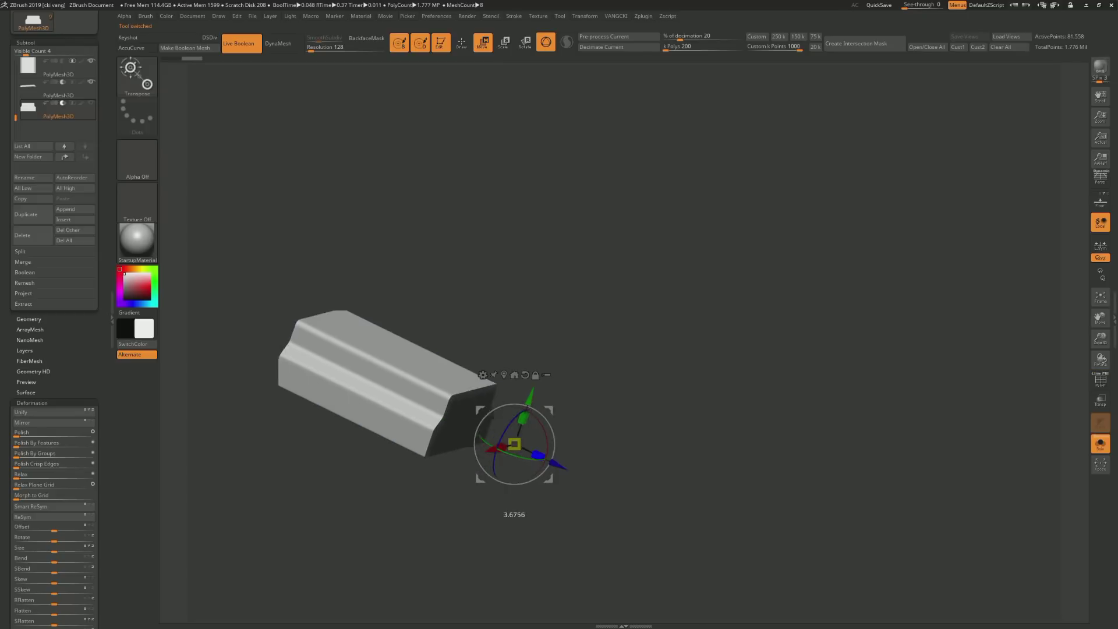
{"action": "key", "text": "ctrl+z"}
{"action": "key", "text": "ctrl+z"}
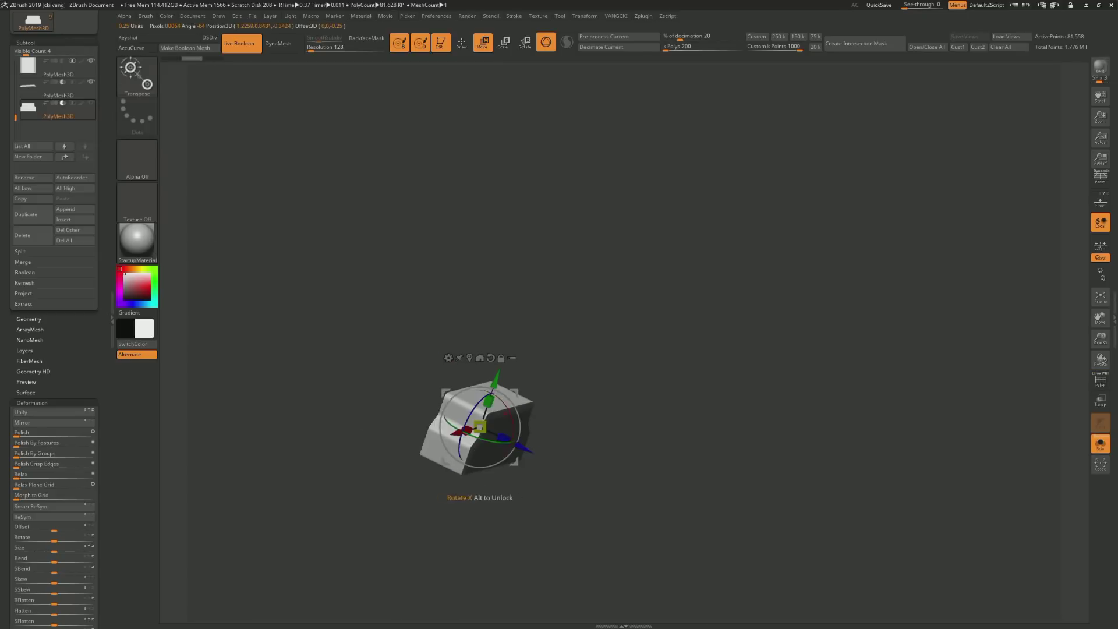
{"action": "key", "text": "shift+f"}
{"action": "key", "text": "ctrl+shift+z"}
{"action": "key", "text": "shift+f"}
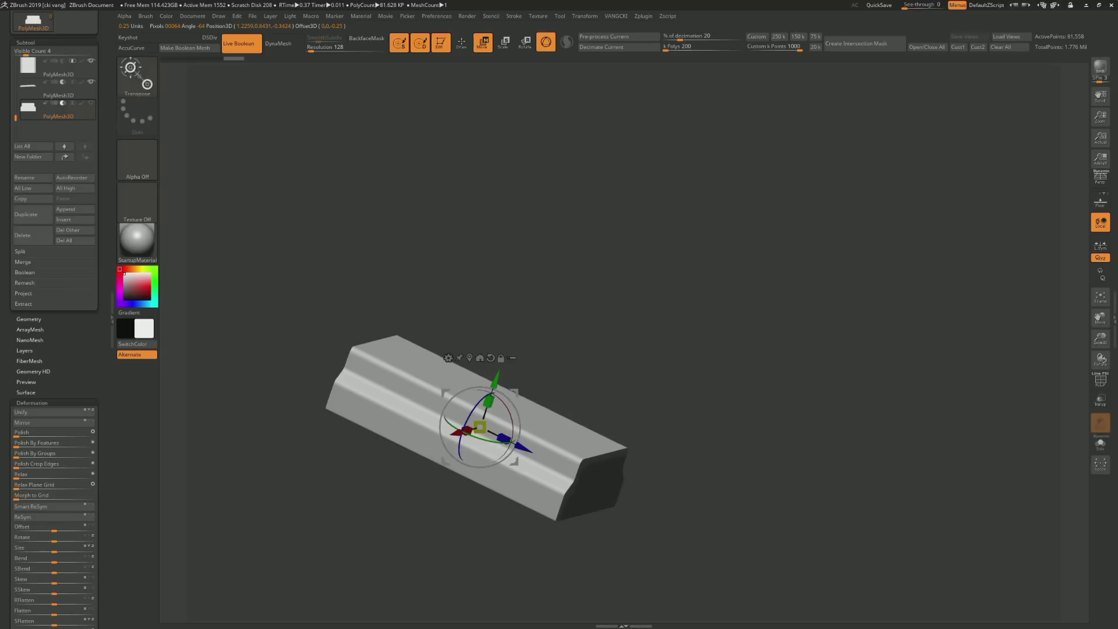
Toggle the wireframe and orbit to inspect the copy from side and front
{"action": "key", "text": "shift+f"}
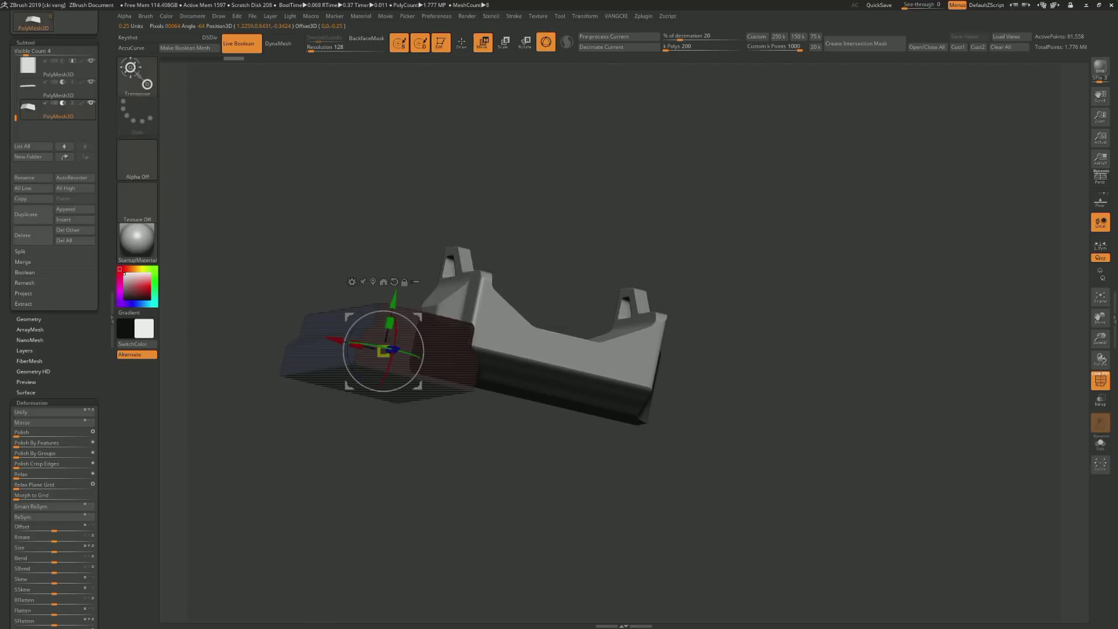
{"action": "key", "text": "shift+f"}
{"action": "left_click_drag", "start_coordinate": [757, 466], "coordinate": [582, 466]}
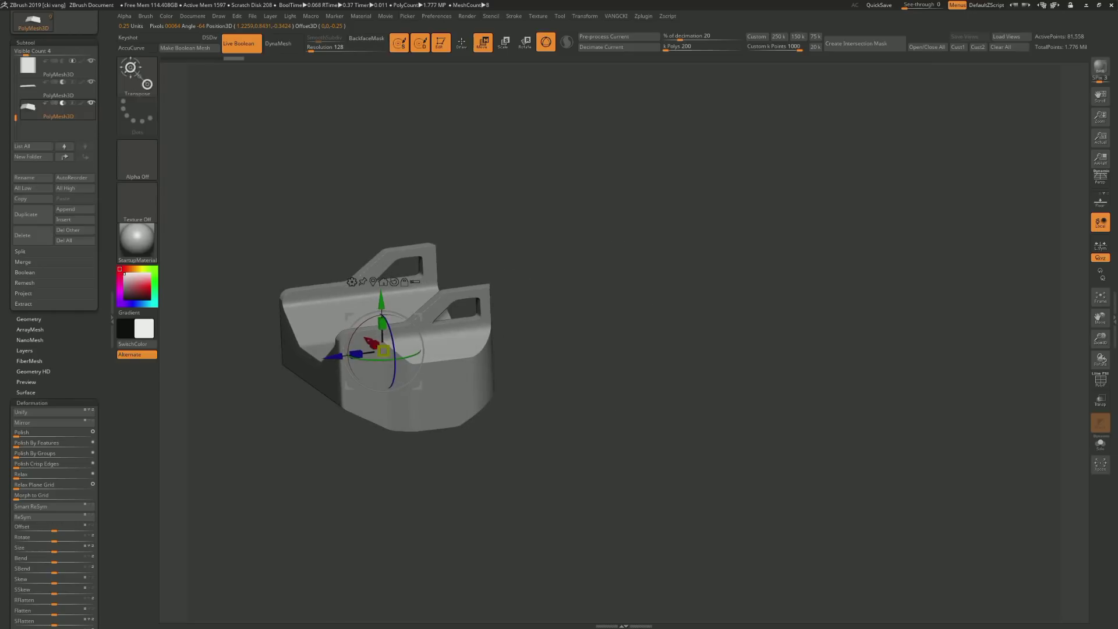
{"action": "left_click_drag", "start_coordinate": [757, 466], "coordinate": [640, 466]}
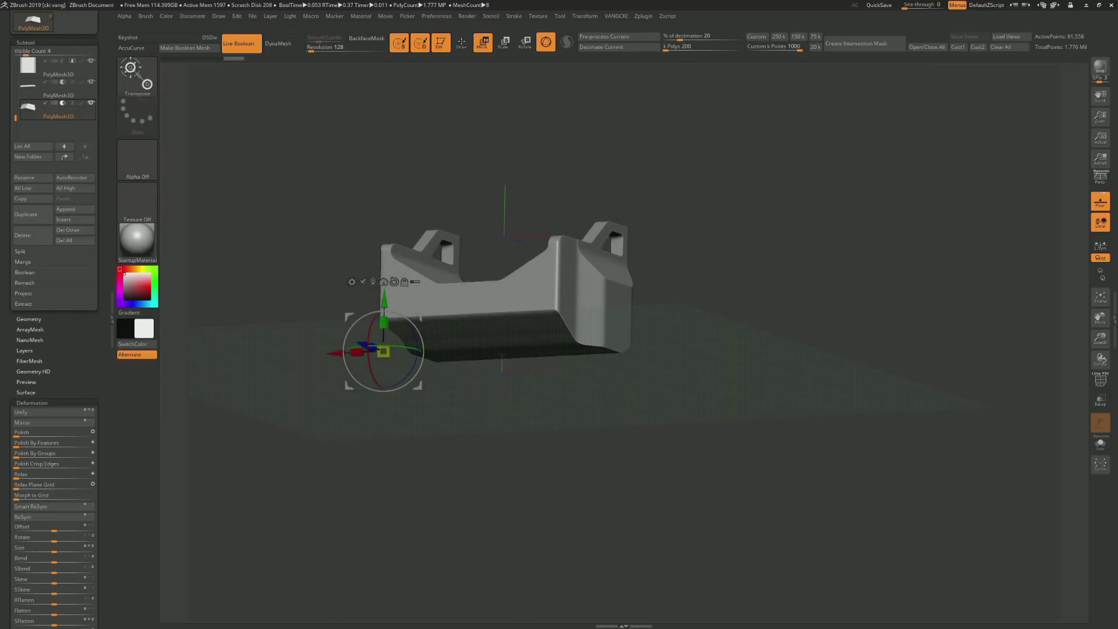
{"action": "mouse_move", "coordinate": [758, 466]}
{"action": "left_mouse_down"}
{"action": "mouse_move", "coordinate": [629, 466]}
{"action": "mouse_move", "coordinate": [548, 362]}
{"action": "mouse_move", "coordinate": [506, 455]}
{"action": "mouse_move", "coordinate": [460, 451]}
{"action": "left_mouse_up"}
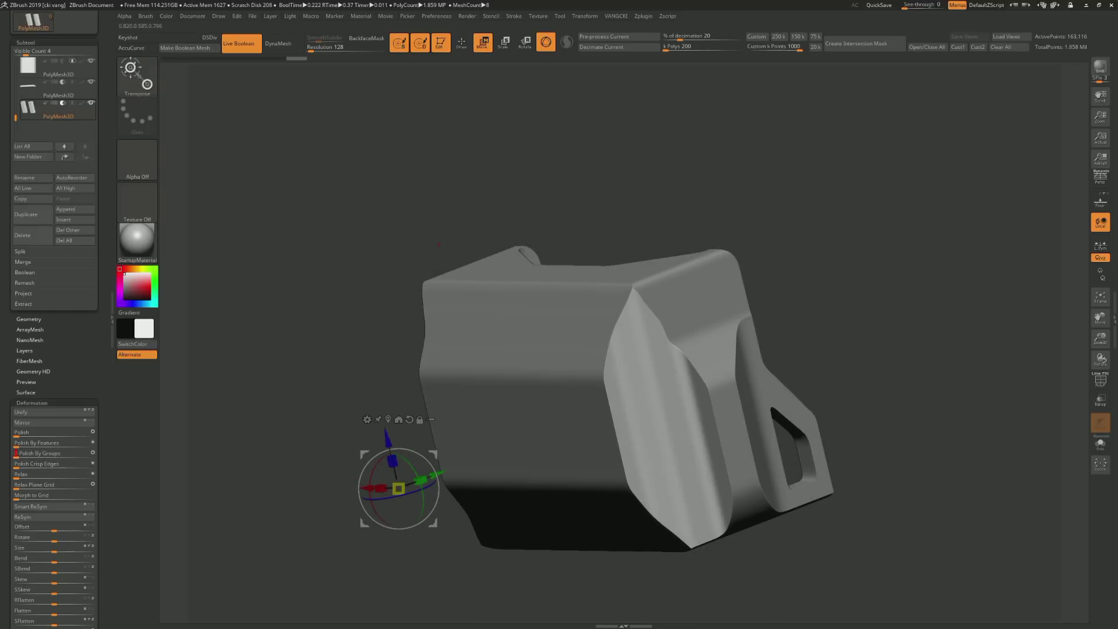
From a front view, nudge the left piece up-right and the lower piece slightly left
{"action": "key", "text": "space"}
{"action": "mouse_move", "coordinate": [460, 451]}
{"action": "left_mouse_down"}
{"action": "mouse_move", "coordinate": [396, 303]}
{"action": "mouse_move", "coordinate": [355, 326]}
{"action": "left_mouse_up"}
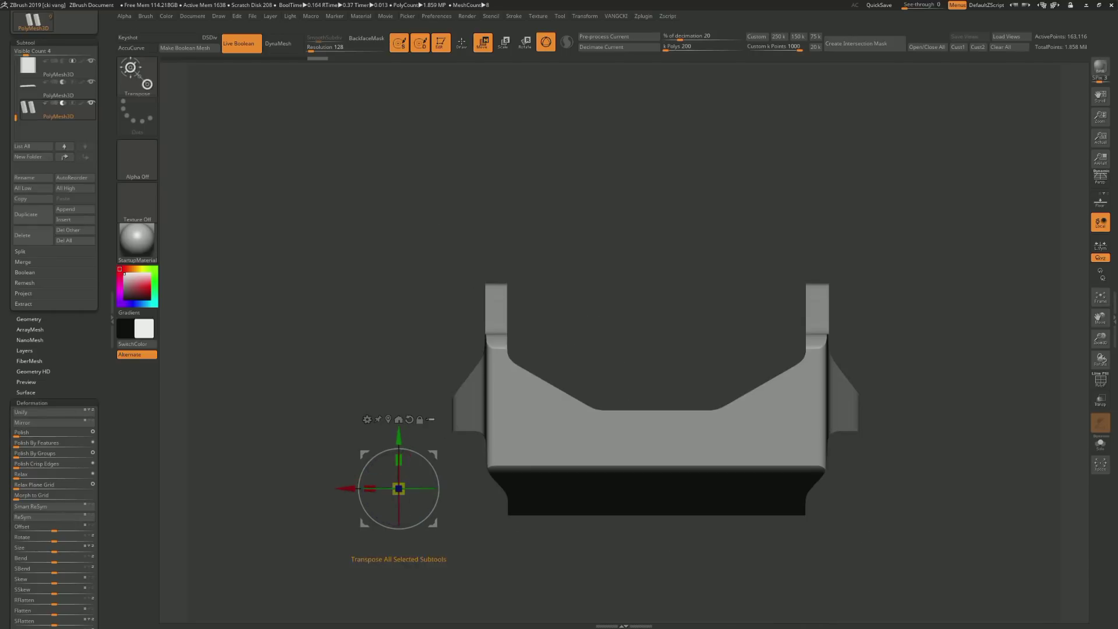
{"action": "mouse_move", "coordinate": [399, 488]}
{"action": "left_mouse_down"}
{"action": "mouse_move", "coordinate": [406, 468]}
{"action": "mouse_move", "coordinate": [394, 458]}
{"action": "left_mouse_up"}
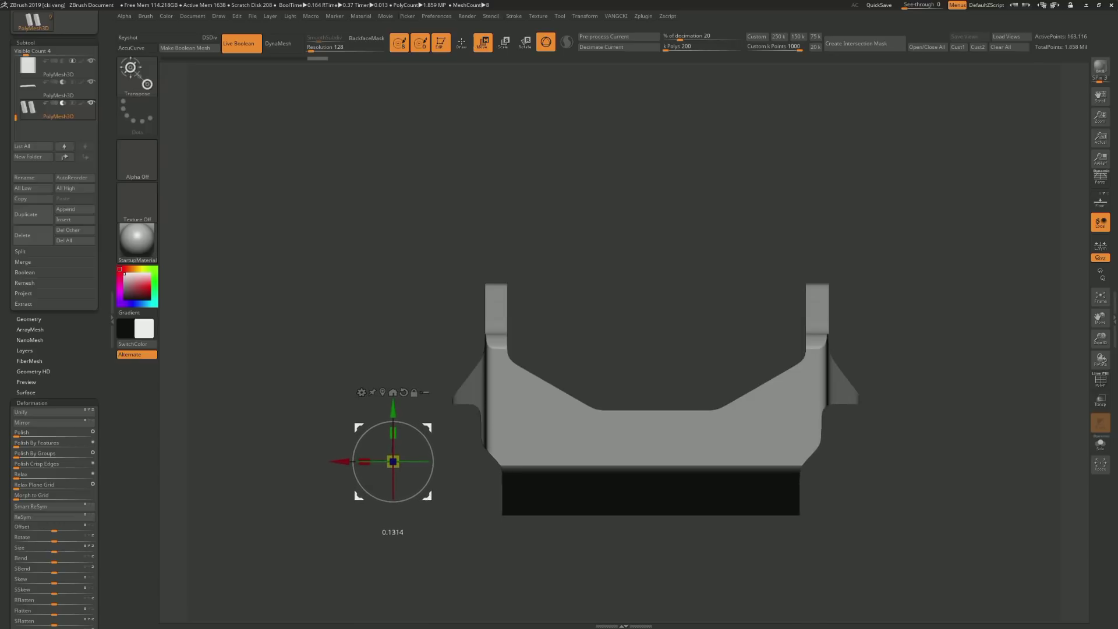
{"action": "left_click_drag", "start_coordinate": [326, 553], "coordinate": [349, 542]}
{"action": "left_click", "coordinate": [362, 389]}
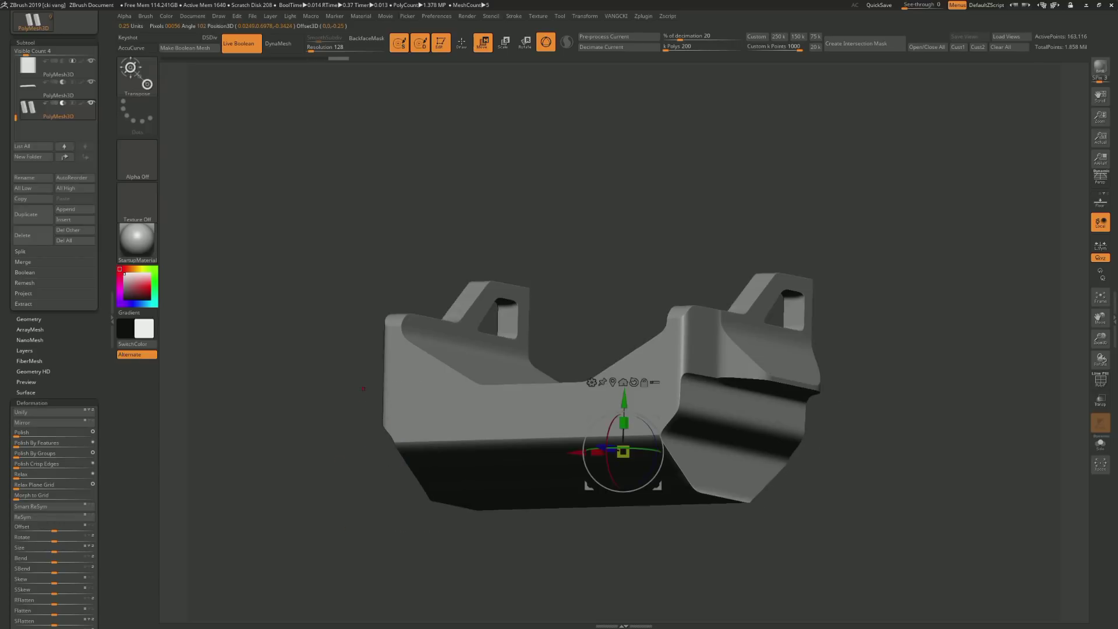
{"action": "mouse_move", "coordinate": [582, 583]}
{"action": "left_mouse_down"}
{"action": "mouse_move", "coordinate": [601, 522]}
{"action": "mouse_move", "coordinate": [606, 559]}
{"action": "mouse_move", "coordinate": [535, 553]}
{"action": "left_mouse_up"}
{"action": "left_click_drag", "start_coordinate": [361, 426], "coordinate": [411, 382], "text": "alt"}
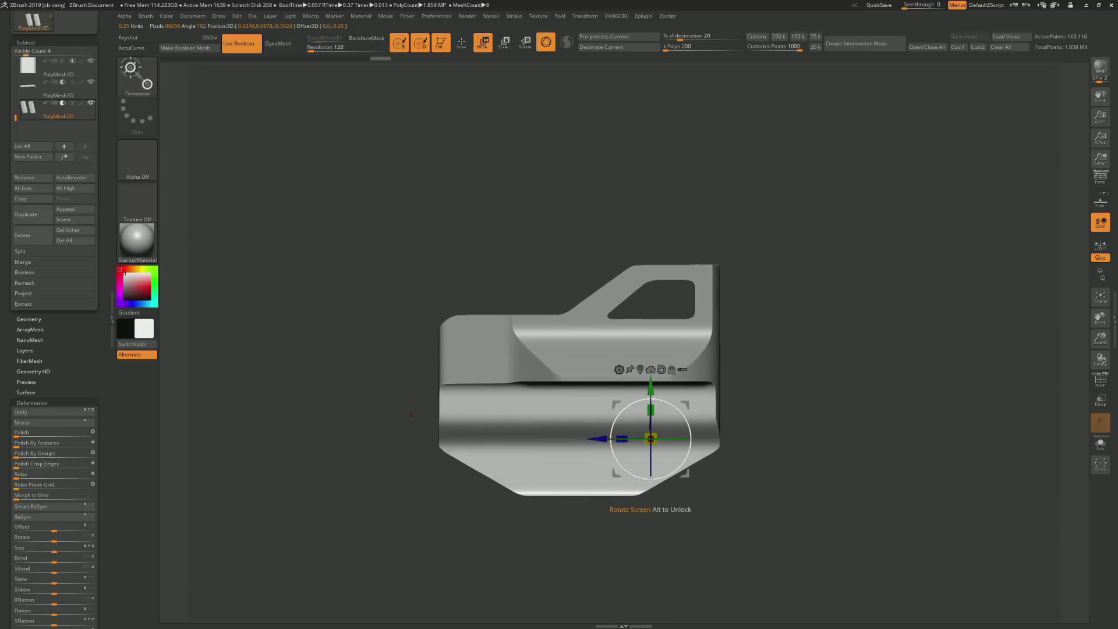
{"action": "mouse_move", "coordinate": [651, 439]}
{"action": "left_mouse_down"}
{"action": "mouse_move", "coordinate": [620, 454]}
{"action": "mouse_move", "coordinate": [717, 444]}
{"action": "mouse_move", "coordinate": [641, 448]}
{"action": "left_mouse_up"}
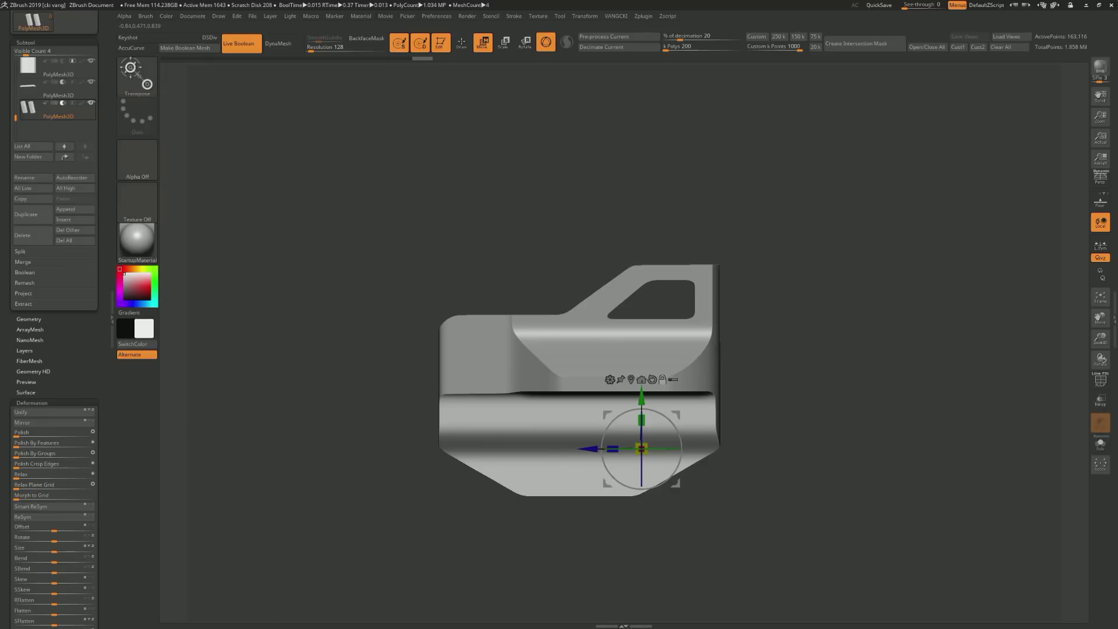
Reopen the Spotlight shape library and move the small reference shape up
{"action": "key", "text": "space"}
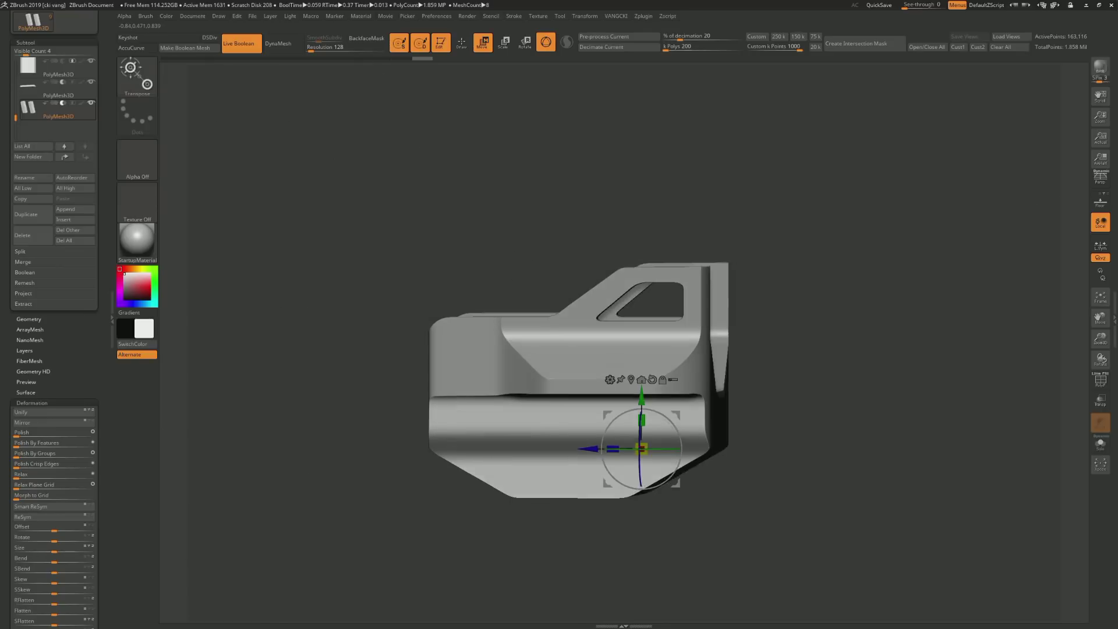
{"action": "left_click_drag", "start_coordinate": [490, 323], "coordinate": [588, 326]}
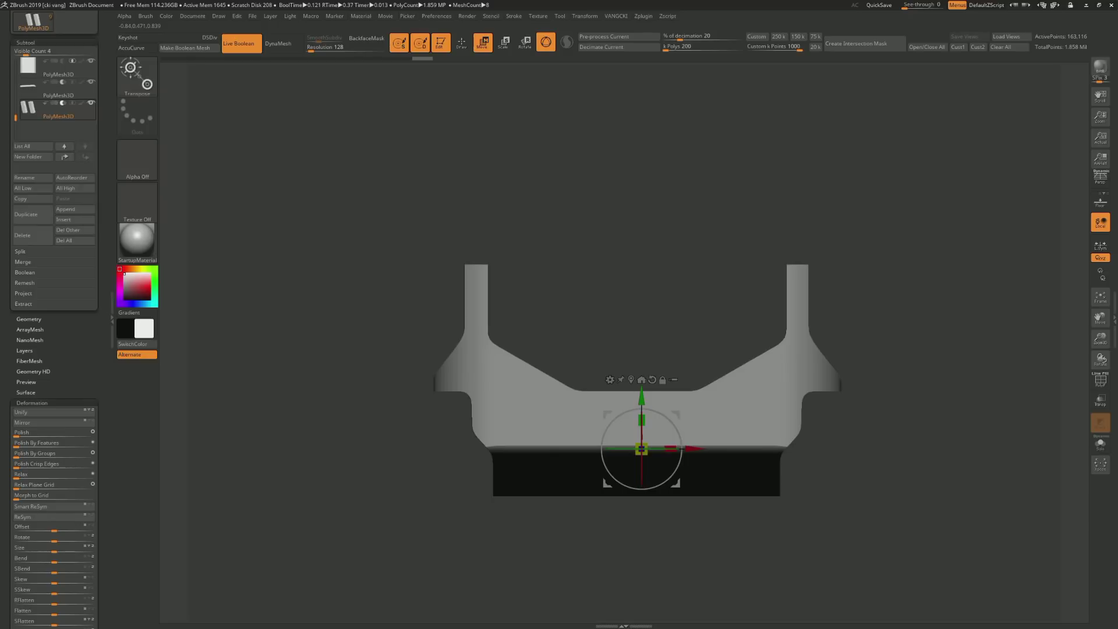
{"action": "key", "text": "shift+z"}
{"action": "left_click_drag", "start_coordinate": [495, 459], "coordinate": [626, 185]}
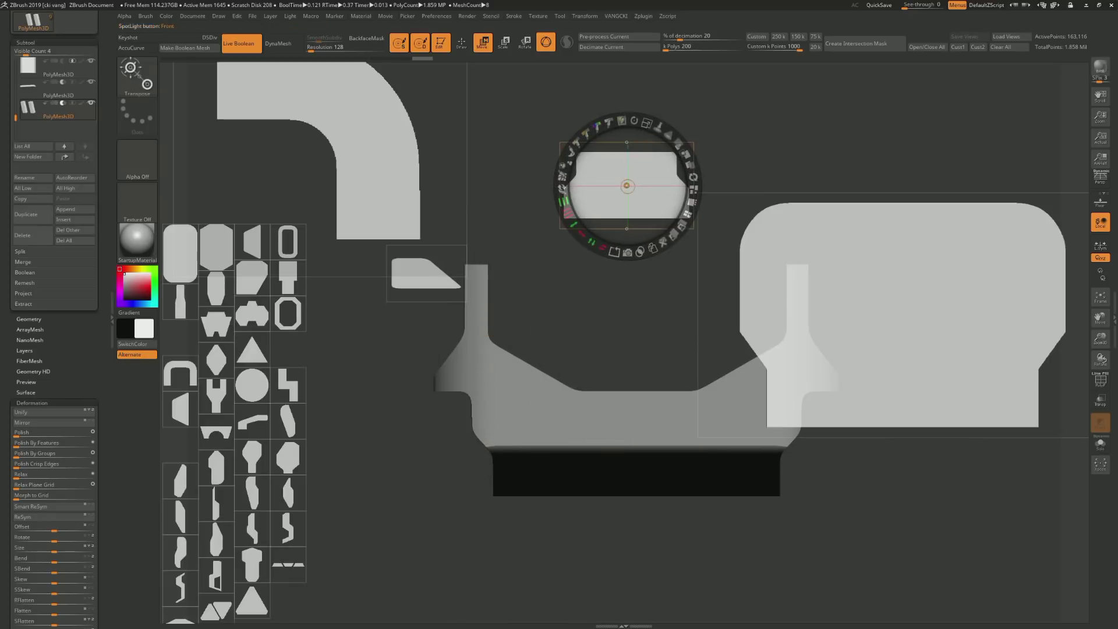
Shrink and horizontally flip the rounded-tab shape, then snapshot it as a piece over the bracket
{"action": "left_click_drag", "start_coordinate": [903, 315], "coordinate": [646, 463]}
{"action": "left_click", "coordinate": [645, 463]}
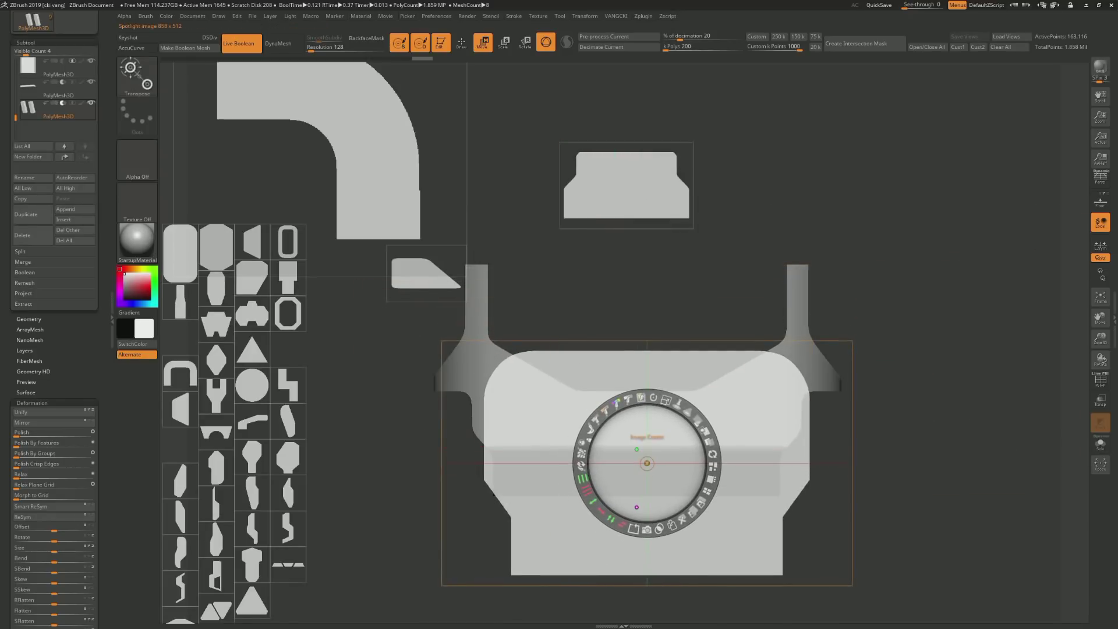
{"action": "left_click_drag", "start_coordinate": [646, 463], "coordinate": [637, 507]}
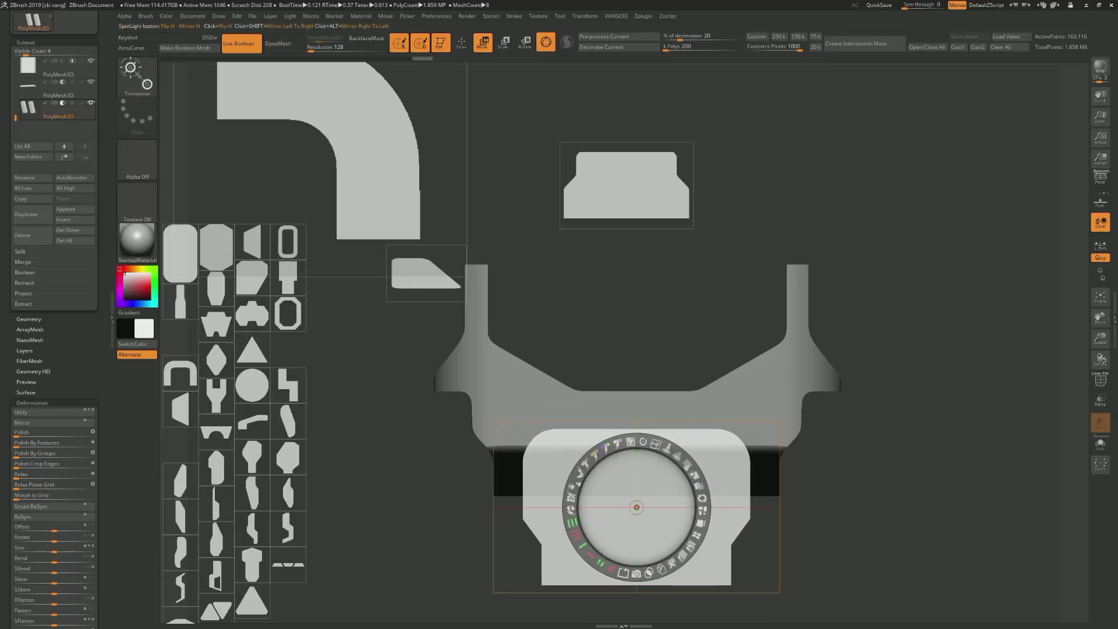
{"action": "left_click", "coordinate": [600, 563]}
{"action": "mouse_move", "coordinate": [637, 545]}
{"action": "left_mouse_down"}
{"action": "mouse_move", "coordinate": [636, 391]}
{"action": "mouse_move", "coordinate": [669, 373]}
{"action": "mouse_move", "coordinate": [669, 338]}
{"action": "mouse_move", "coordinate": [688, 315]}
{"action": "mouse_move", "coordinate": [728, 350]}
{"action": "mouse_move", "coordinate": [572, 224]}
{"action": "mouse_move", "coordinate": [576, 174]}
{"action": "left_mouse_up"}
{"action": "key", "text": "shift+z"}
Scale the new cap piece to fit the inner notch and recheck the shape from top view
{"action": "left_click_drag", "start_coordinate": [609, 325], "coordinate": [510, 351]}
{"action": "key", "text": "q"}
{"action": "key", "text": "space"}
{"action": "mouse_move", "coordinate": [583, 373]}
{"action": "left_mouse_down"}
{"action": "mouse_move", "coordinate": [579, 407]}
{"action": "mouse_move", "coordinate": [580, 393]}
{"action": "left_mouse_up"}
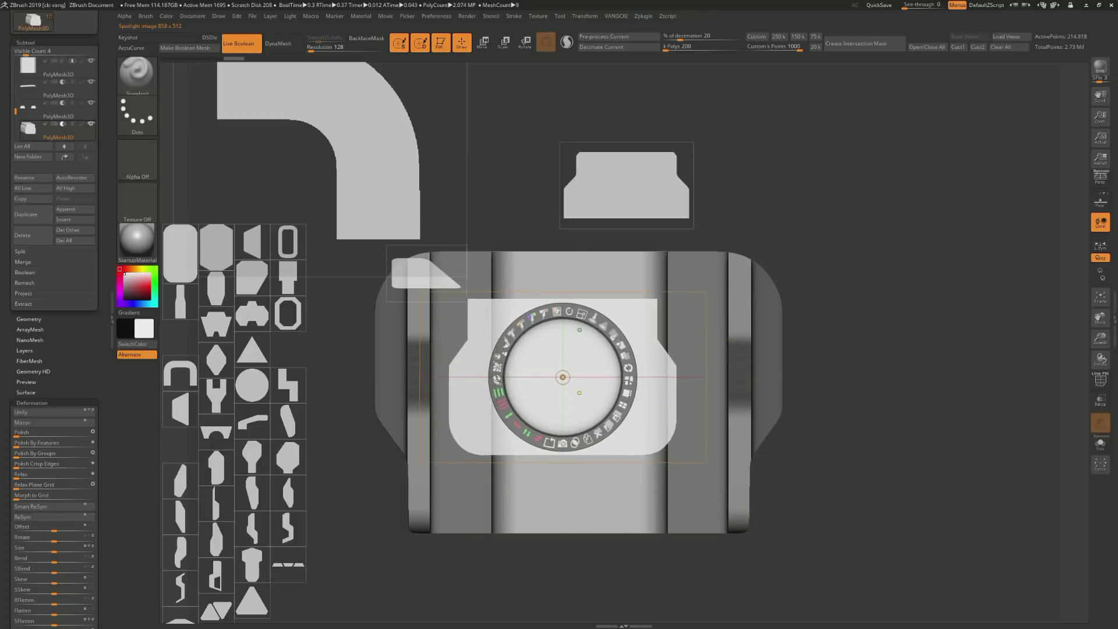
{"action": "key", "text": "shift+z"}
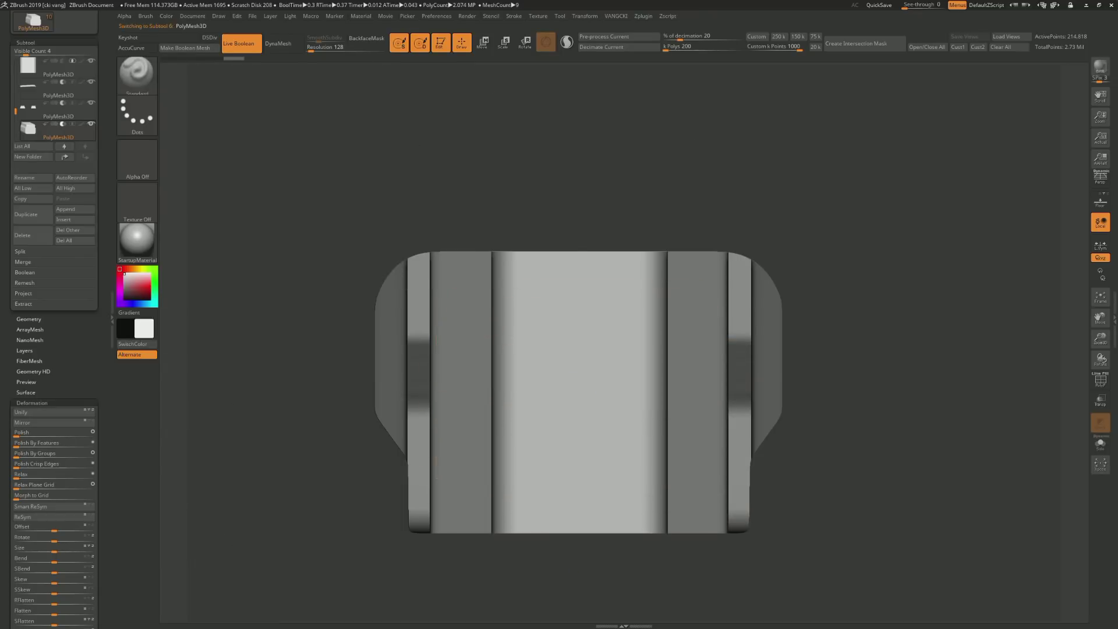
Select the side strip piece and resize the Spotlight outline to fit inside the bracket
{"action": "left_click", "coordinate": [491, 320], "text": "alt"}
{"action": "mouse_move", "coordinate": [461, 187]}
{"action": "left_mouse_down"}
{"action": "mouse_move", "coordinate": [466, 217]}
{"action": "mouse_move", "coordinate": [483, 208]}
{"action": "left_mouse_up"}
{"action": "key", "text": "space"}
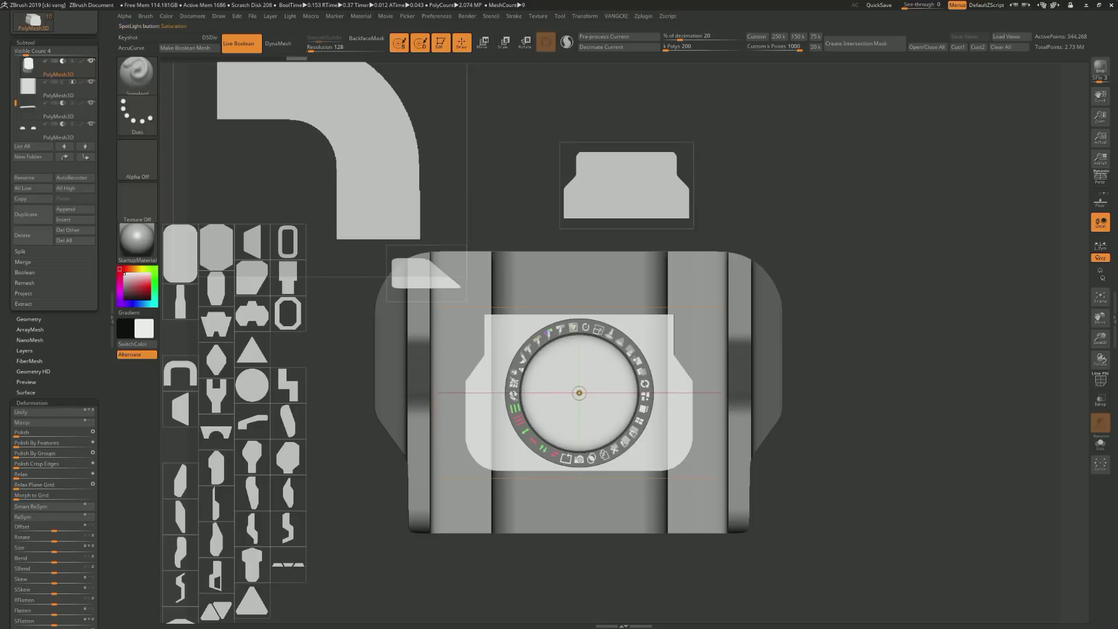
{"action": "left_click", "coordinate": [598, 329]}
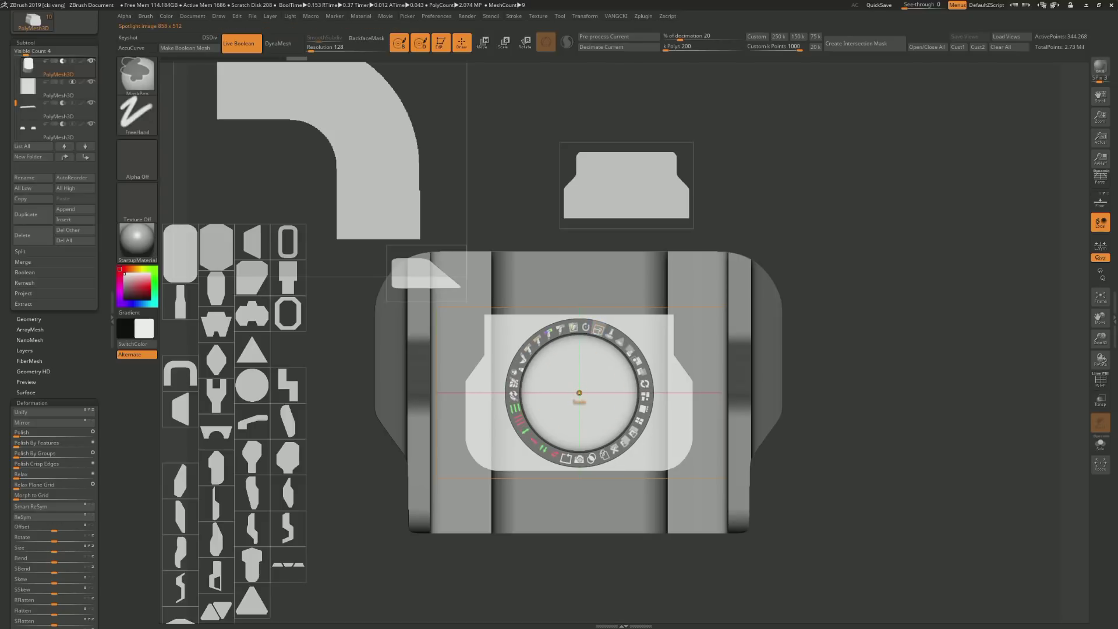
{"action": "mouse_move", "coordinate": [579, 393]}
{"action": "left_mouse_down"}
{"action": "mouse_move", "coordinate": [579, 414]}
{"action": "mouse_move", "coordinate": [579, 328]}
{"action": "left_mouse_up"}
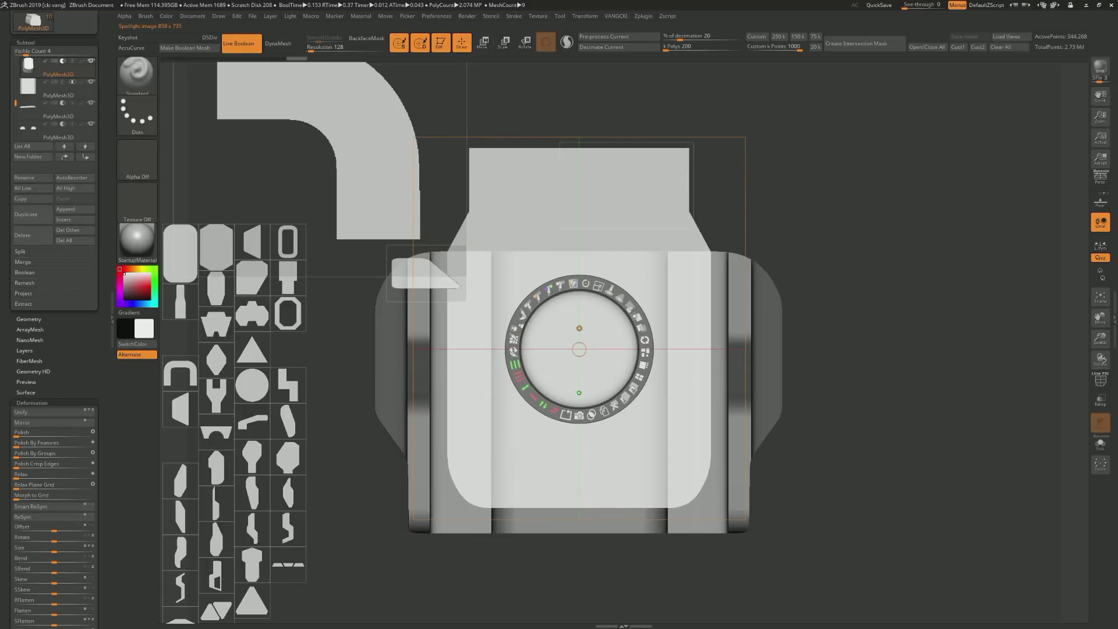
{"action": "left_click_drag", "start_coordinate": [579, 328], "coordinate": [579, 386]}
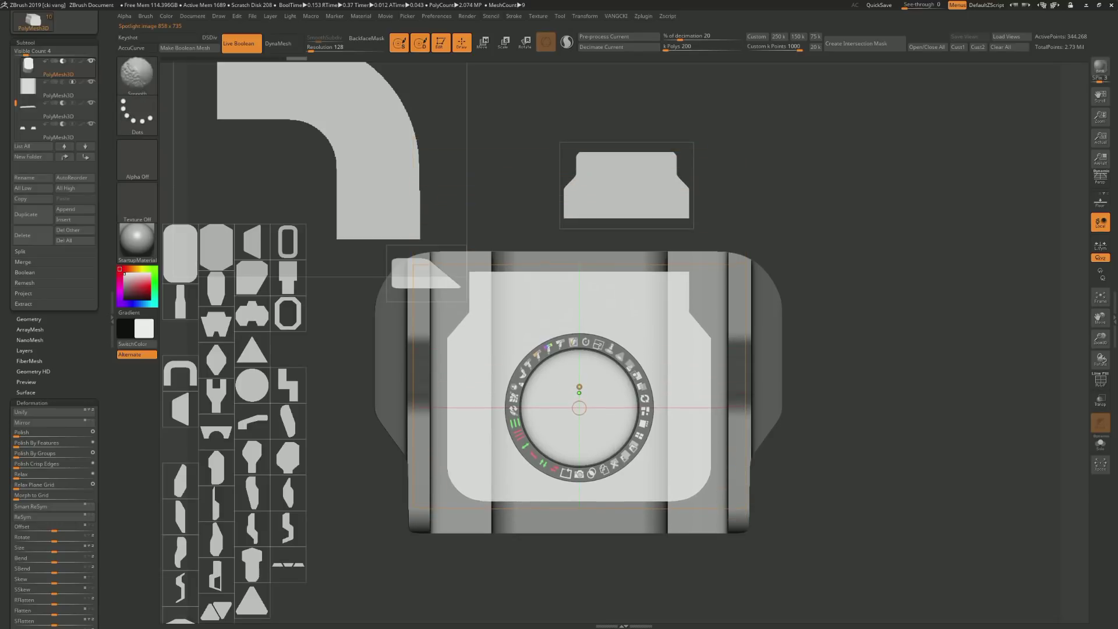
Snapshot the outline into a new inset floor piece and switch to Move mode
{"action": "left_click", "coordinate": [579, 392], "text": "alt"}
{"action": "key", "text": "shift+z"}
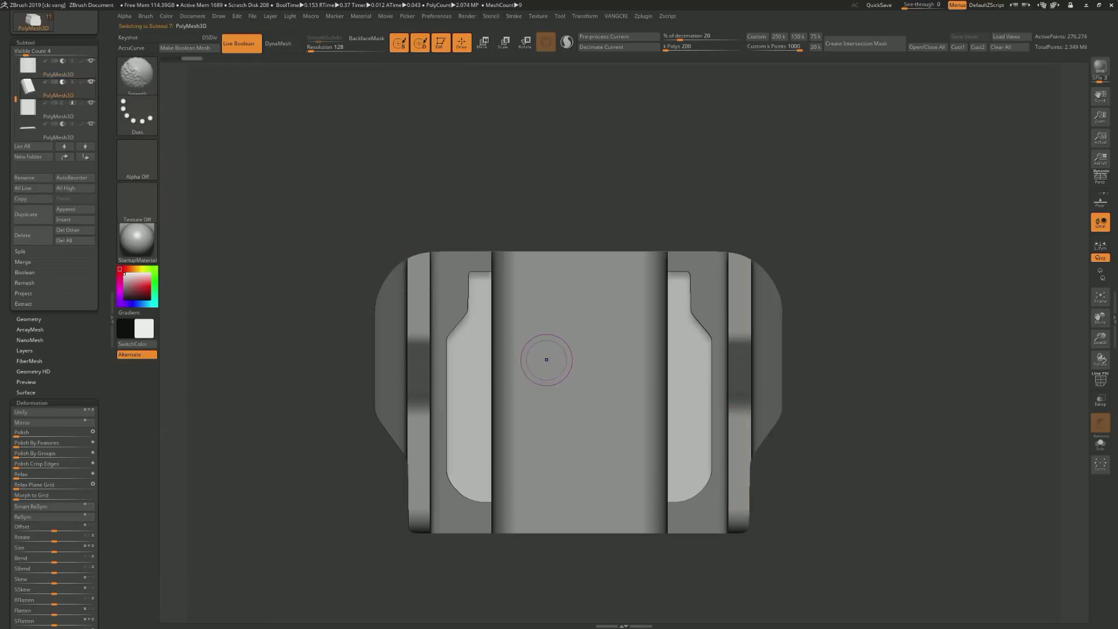
{"action": "mouse_move", "coordinate": [545, 350]}
{"action": "right_mouse_down"}
{"action": "mouse_move", "coordinate": [533, 341]}
{"action": "mouse_move", "coordinate": [541, 305]}
{"action": "mouse_move", "coordinate": [559, 326]}
{"action": "mouse_move", "coordinate": [525, 59]}
{"action": "right_mouse_up"}
{"action": "key", "text": "w"}
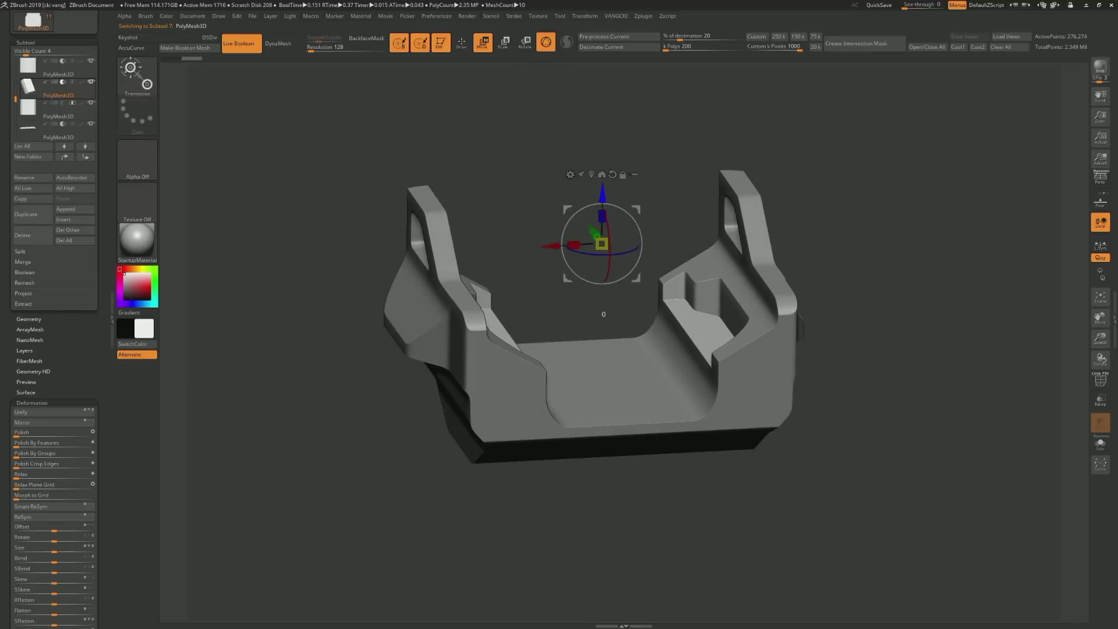
Lower the new floor piece into the bracket, then raise and tilt it slightly
{"action": "left_click_drag", "start_coordinate": [602, 192], "coordinate": [601, 256]}
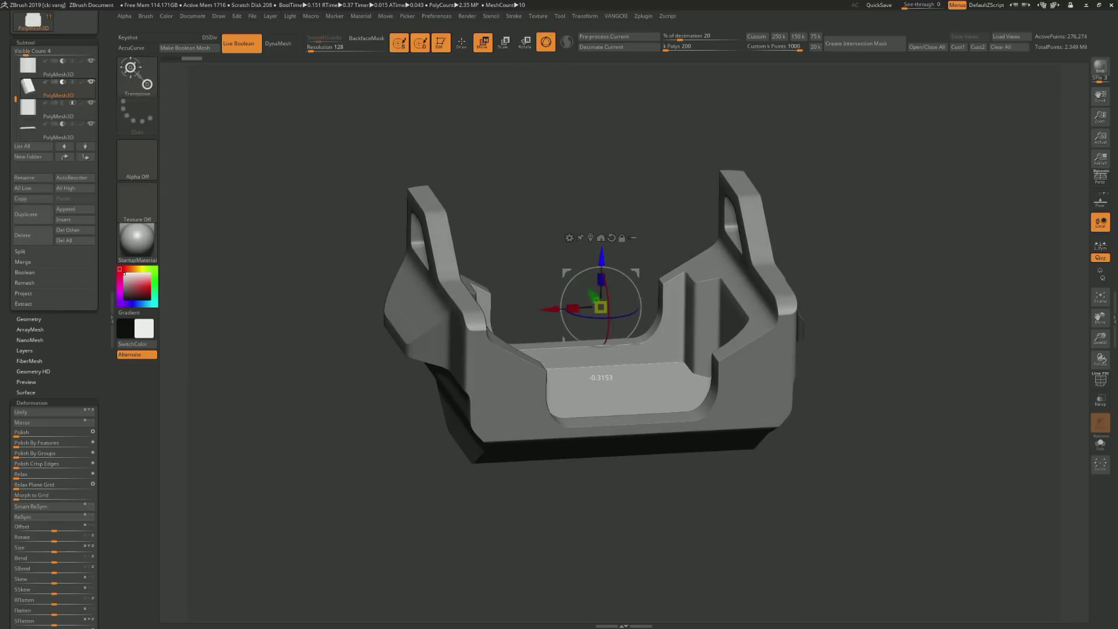
{"action": "key", "text": "y"}
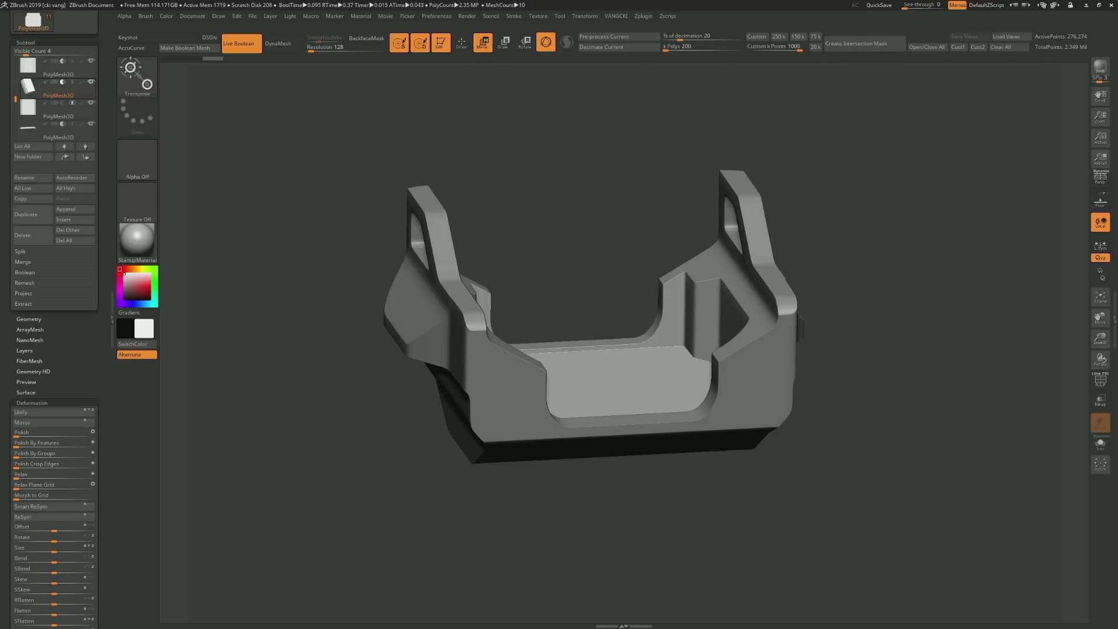
{"action": "key", "text": "y"}
{"action": "mouse_move", "coordinate": [873, 495]}
{"action": "left_mouse_down"}
{"action": "mouse_move", "coordinate": [909, 478]}
{"action": "mouse_move", "coordinate": [874, 524]}
{"action": "left_mouse_up"}
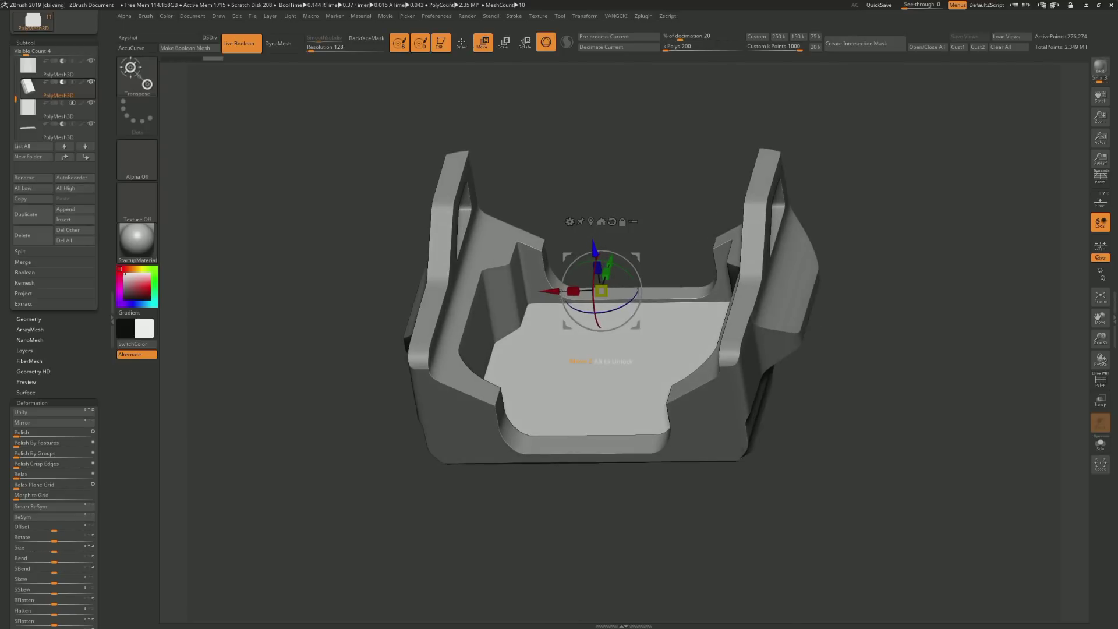
{"action": "left_click_drag", "start_coordinate": [595, 247], "coordinate": [594, 244]}
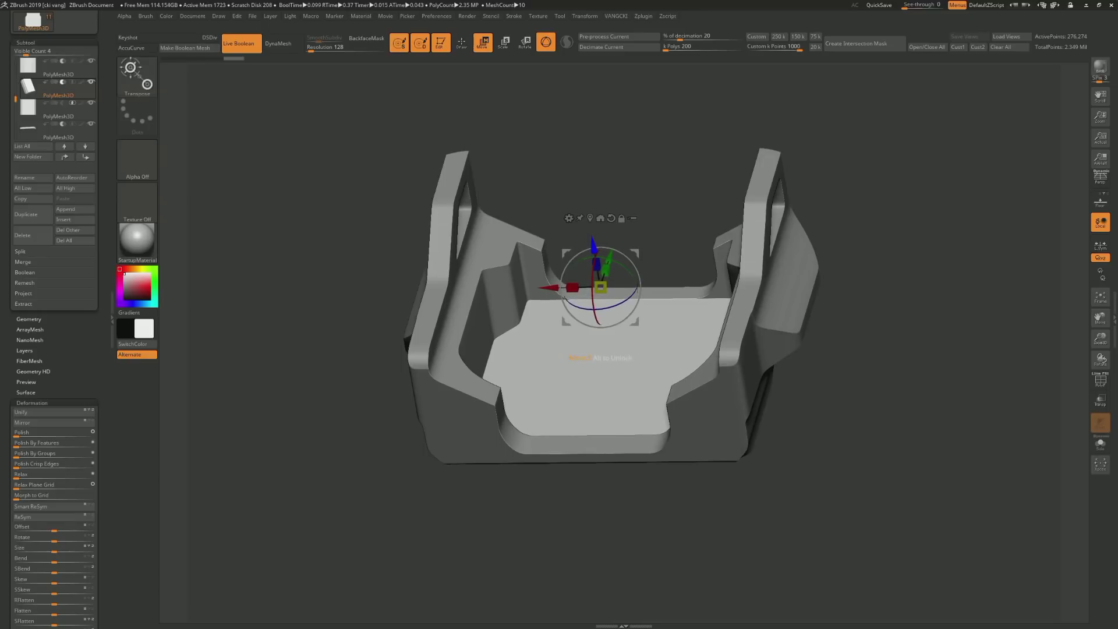
{"action": "left_click_drag", "start_coordinate": [594, 244], "coordinate": [594, 242]}
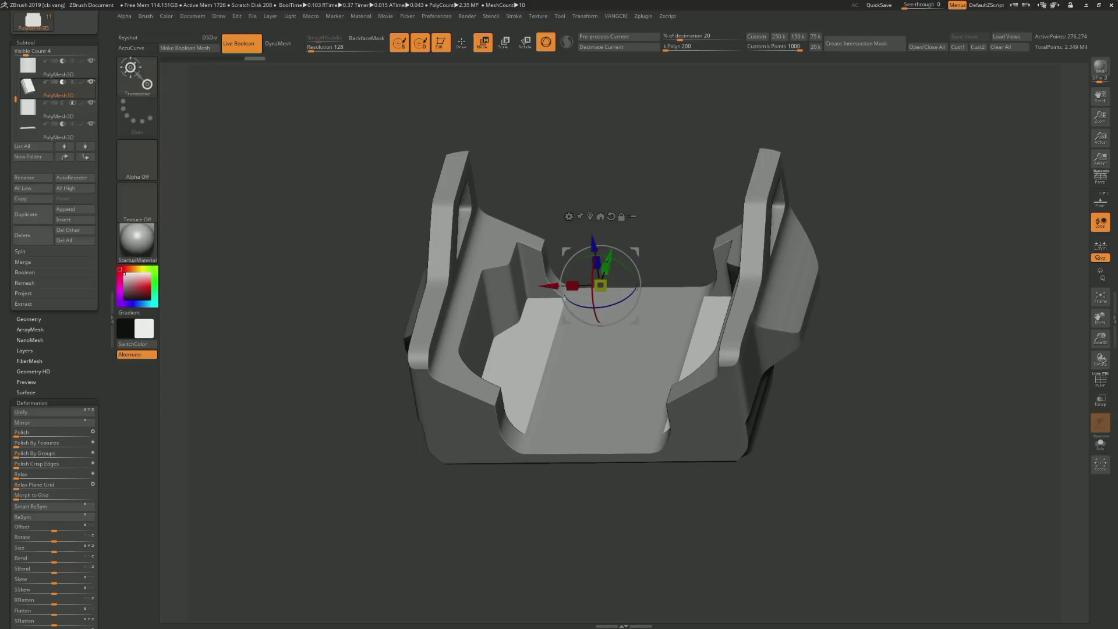
{"action": "left_click_drag", "start_coordinate": [874, 495], "coordinate": [873, 536]}
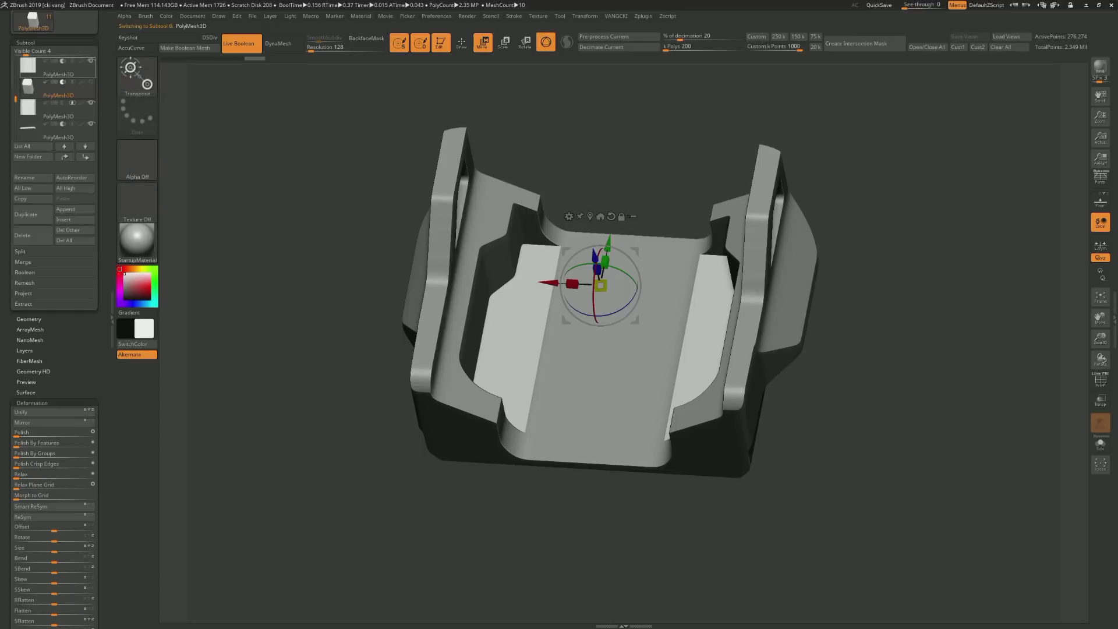
Make the curved inner floor the active piece and snap to a straight top view
{"action": "key", "text": "Up"}
{"action": "key", "text": "Down"}
{"action": "key", "text": "Down"}
{"action": "key", "text": "Down"}
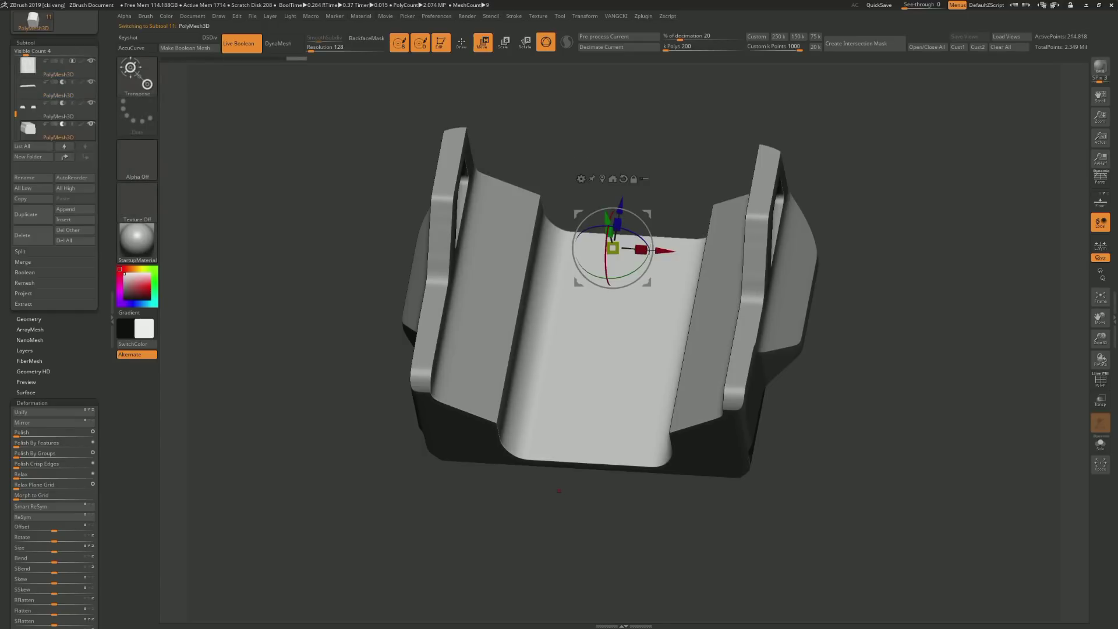
{"action": "mouse_move", "coordinate": [545, 490]}
{"action": "left_mouse_down", "text": "shift"}
{"action": "mouse_move", "coordinate": [510, 399]}
{"action": "mouse_move", "coordinate": [511, 526]}
{"action": "left_mouse_up", "text": "shift"}
Snapshot the repositioned Spotlight shape into a flat plate over the floor, checked in front view
{"action": "key", "text": "m"}
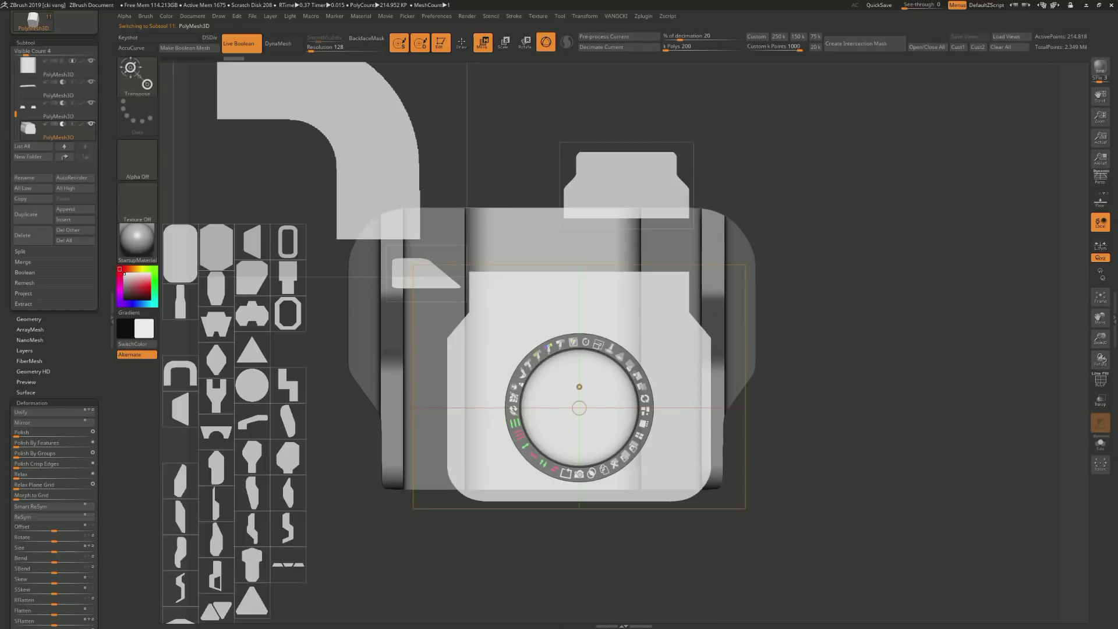
{"action": "left_click_drag", "start_coordinate": [578, 386], "coordinate": [552, 349]}
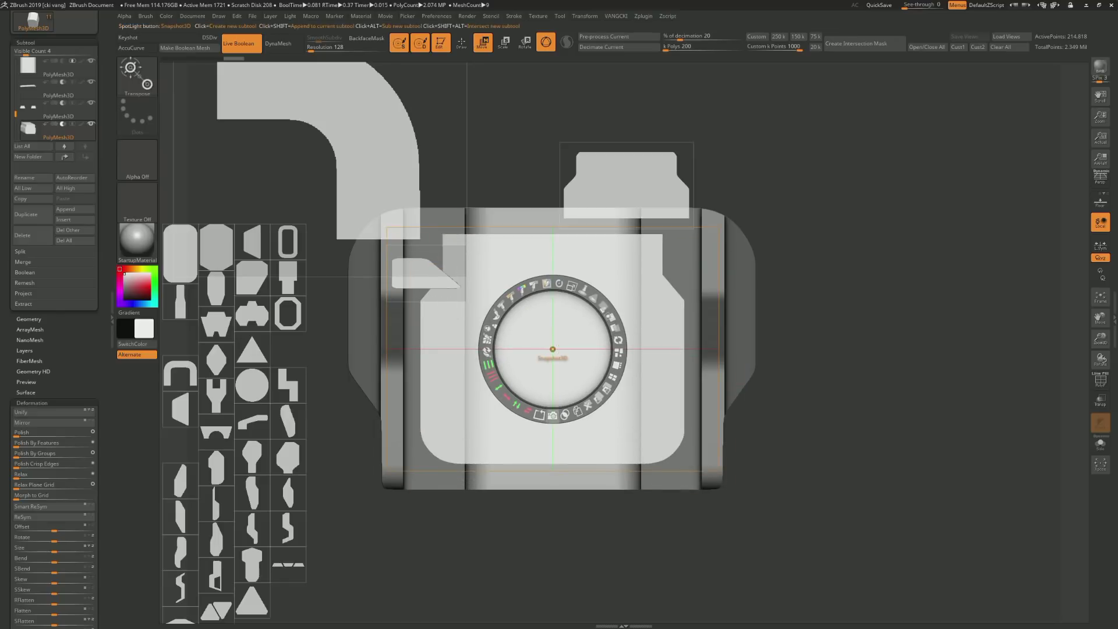
{"action": "left_click", "coordinate": [553, 349]}
{"action": "key", "text": "shift+z"}
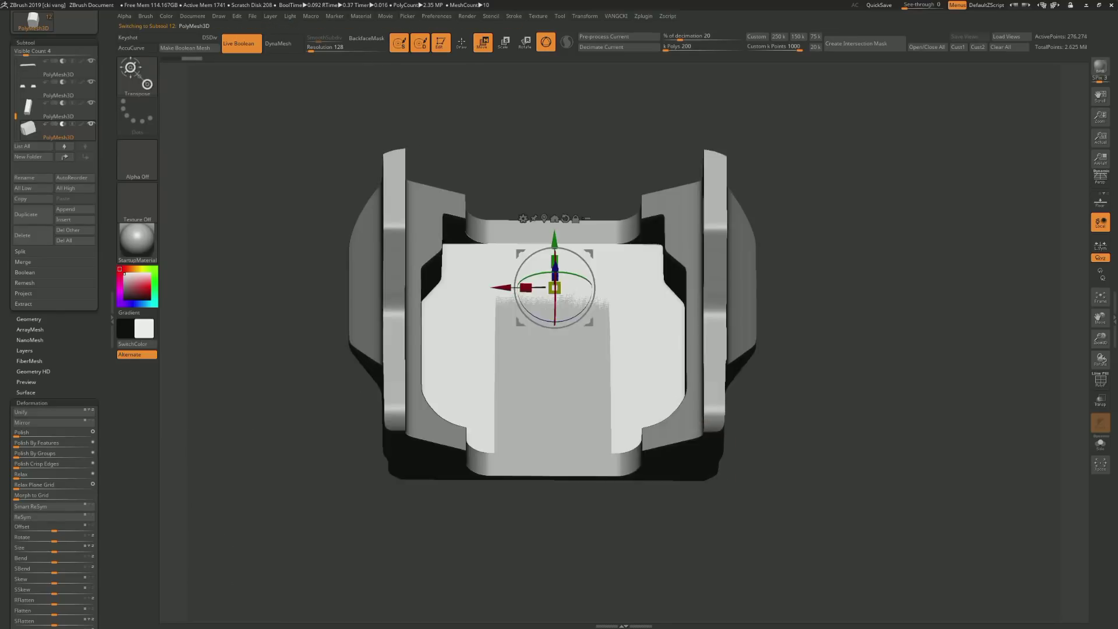
{"action": "left_click_drag", "start_coordinate": [597, 315], "coordinate": [598, 268]}
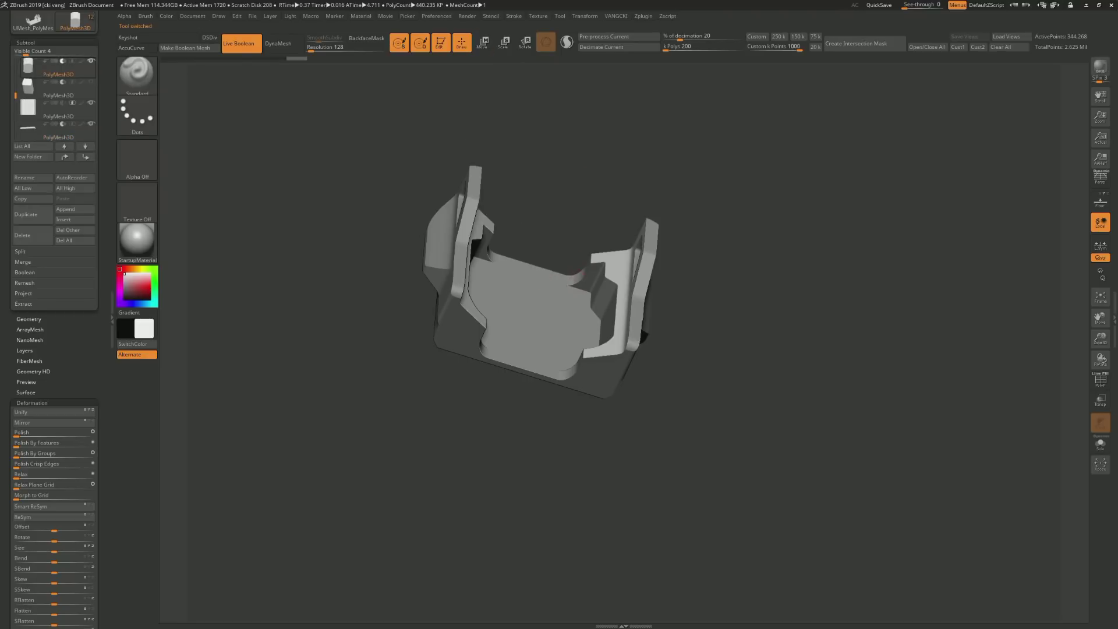
{"action": "left_click_drag", "start_coordinate": [579, 269], "coordinate": [449, 254], "text": "shift"}
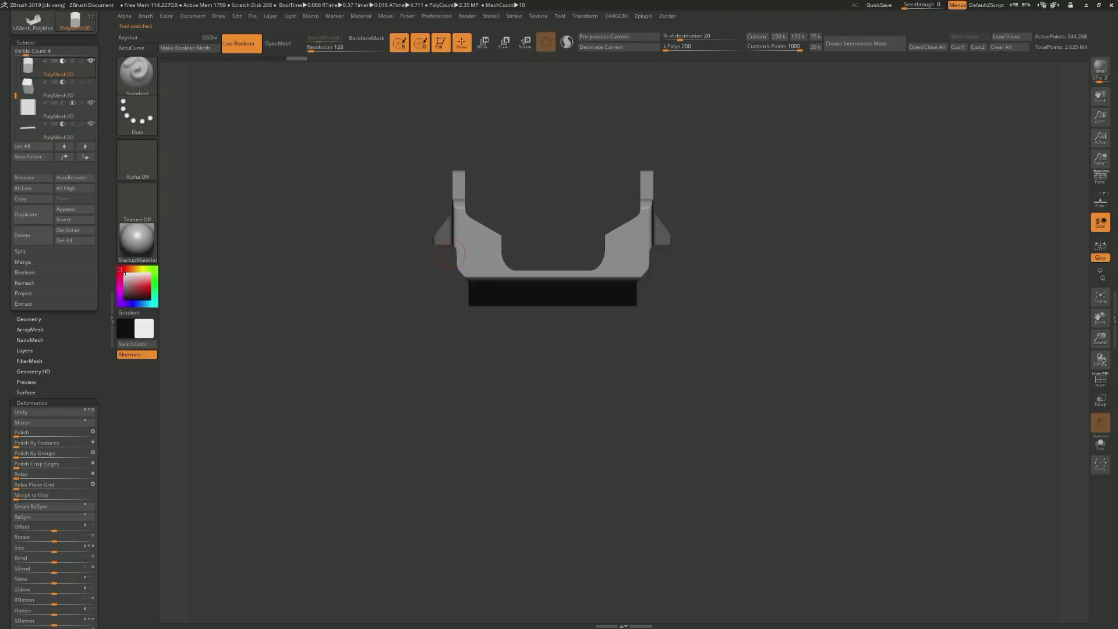
Show all pieces again and place a larger rounded Spotlight shape over the bracket
{"action": "key", "text": "shift+alt+s"}
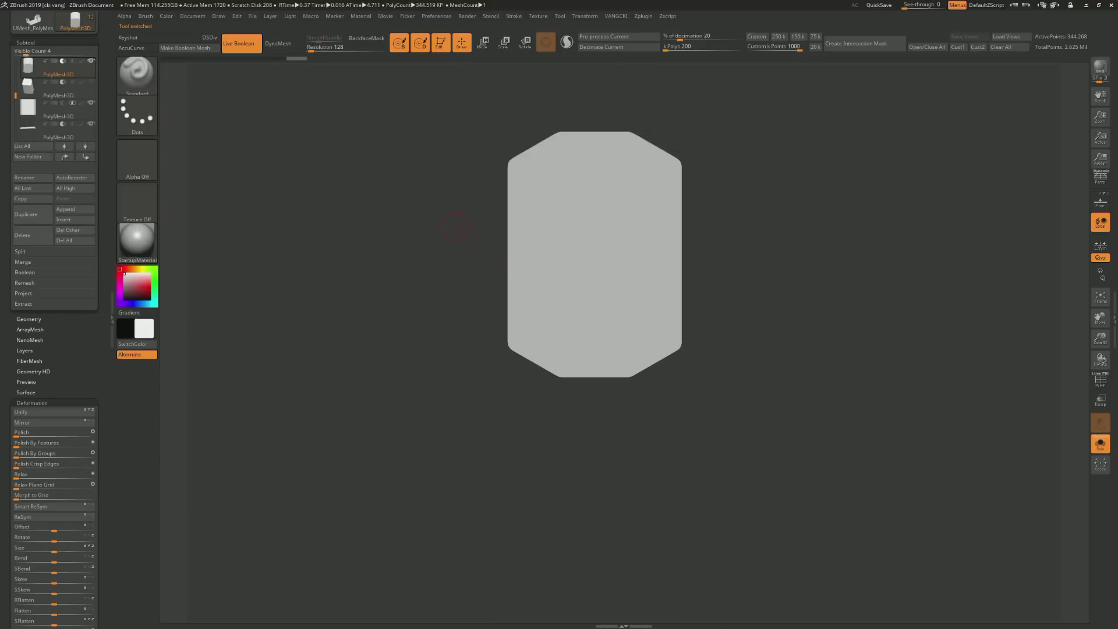
{"action": "key", "text": "shift+alt+s"}
{"action": "mouse_move", "coordinate": [435, 256]}
{"action": "left_mouse_down"}
{"action": "mouse_move", "coordinate": [511, 271]}
{"action": "mouse_move", "coordinate": [516, 291]}
{"action": "left_mouse_up"}
{"action": "key", "text": "shift+z"}
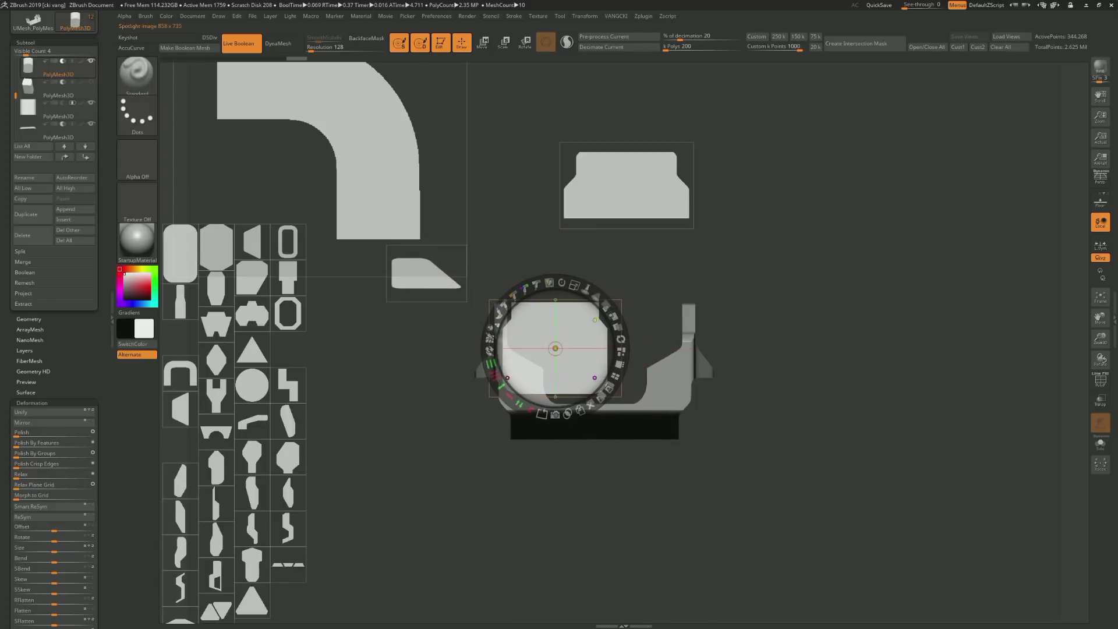
{"action": "left_click_drag", "start_coordinate": [563, 325], "coordinate": [609, 307]}
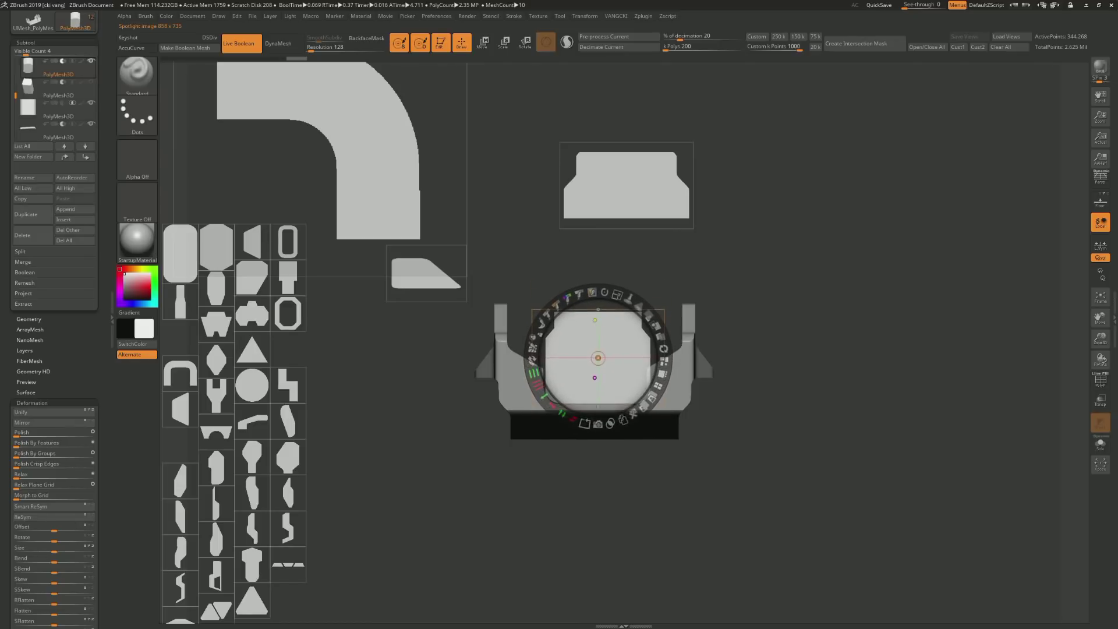
{"action": "mouse_move", "coordinate": [609, 308]}
{"action": "left_mouse_down"}
{"action": "mouse_move", "coordinate": [586, 315]}
{"action": "mouse_move", "coordinate": [594, 377]}
{"action": "mouse_move", "coordinate": [595, 343]}
{"action": "left_mouse_up"}
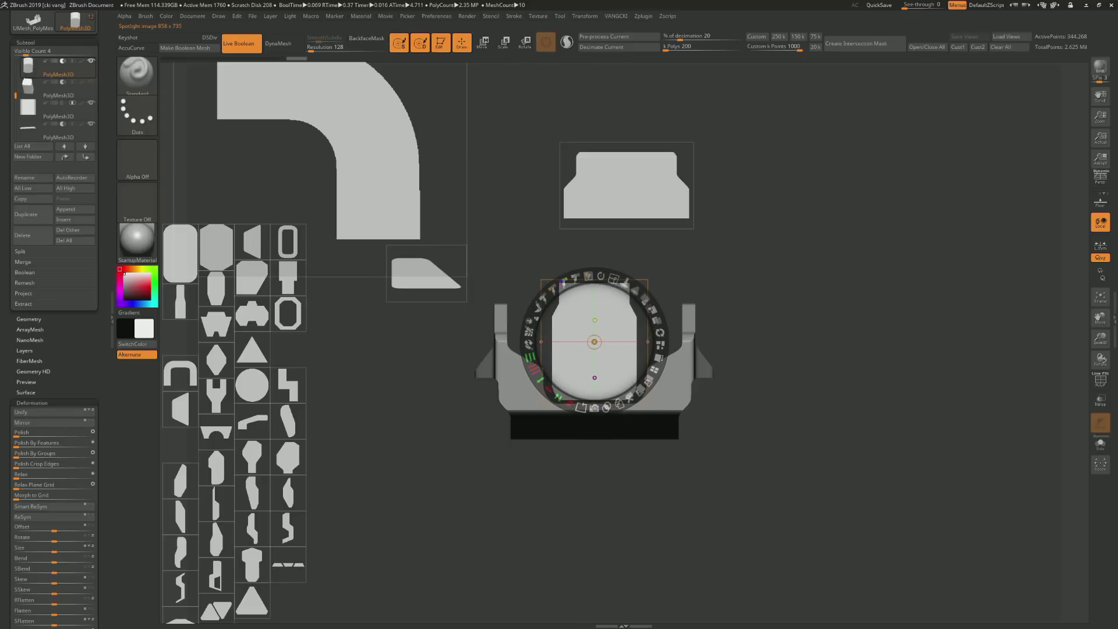
Nudge the rounded shape lower and enlarge it by about 9% to fit
{"action": "key", "text": "ctrl"}
{"action": "left_click_drag", "start_coordinate": [594, 342], "coordinate": [594, 349]}
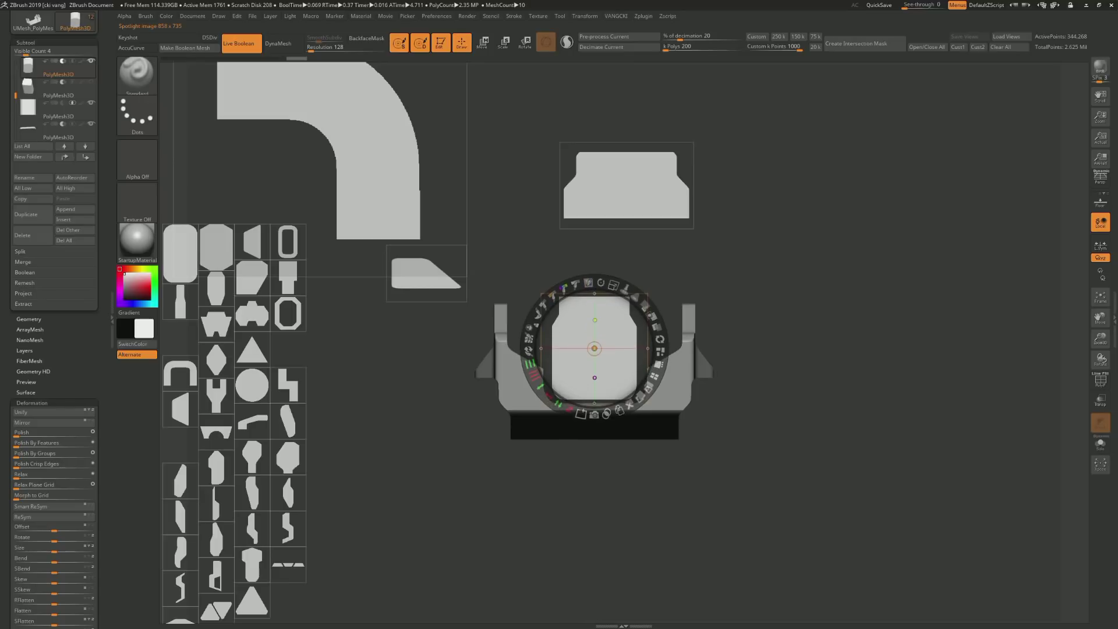
{"action": "key", "text": "ctrl"}
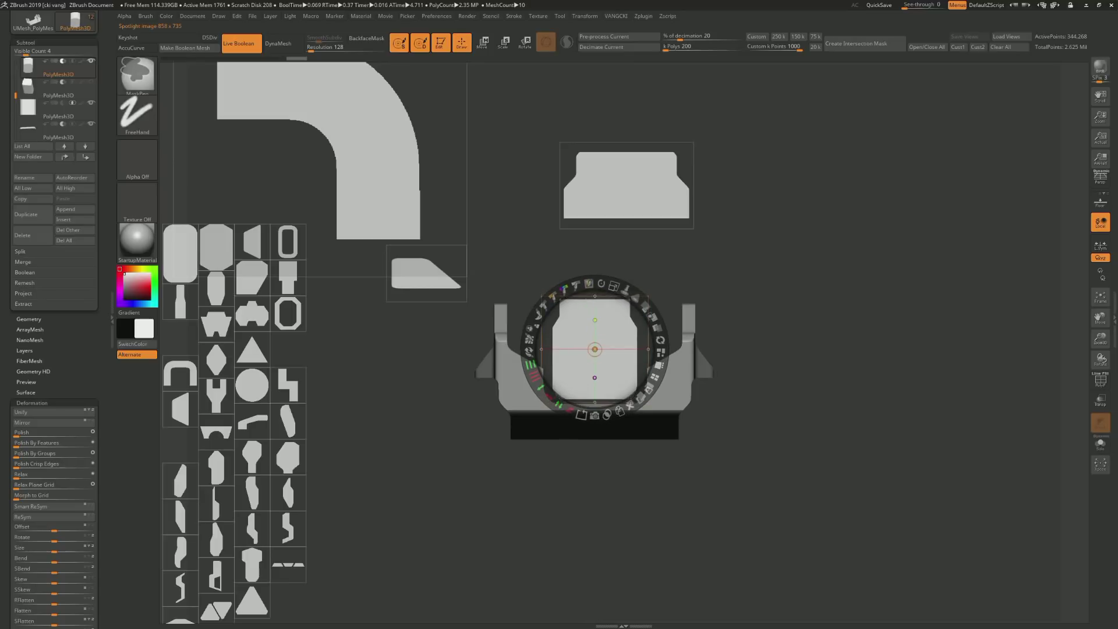
{"action": "left_click_drag", "start_coordinate": [595, 349], "coordinate": [596, 360]}
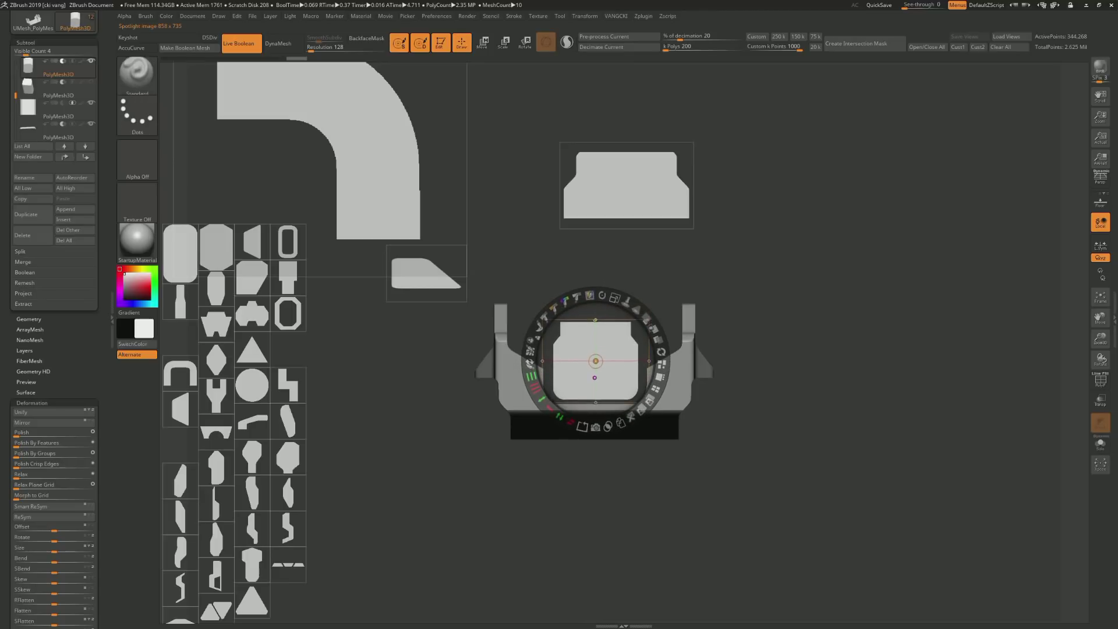
{"action": "left_click_drag", "start_coordinate": [615, 297], "coordinate": [626, 294]}
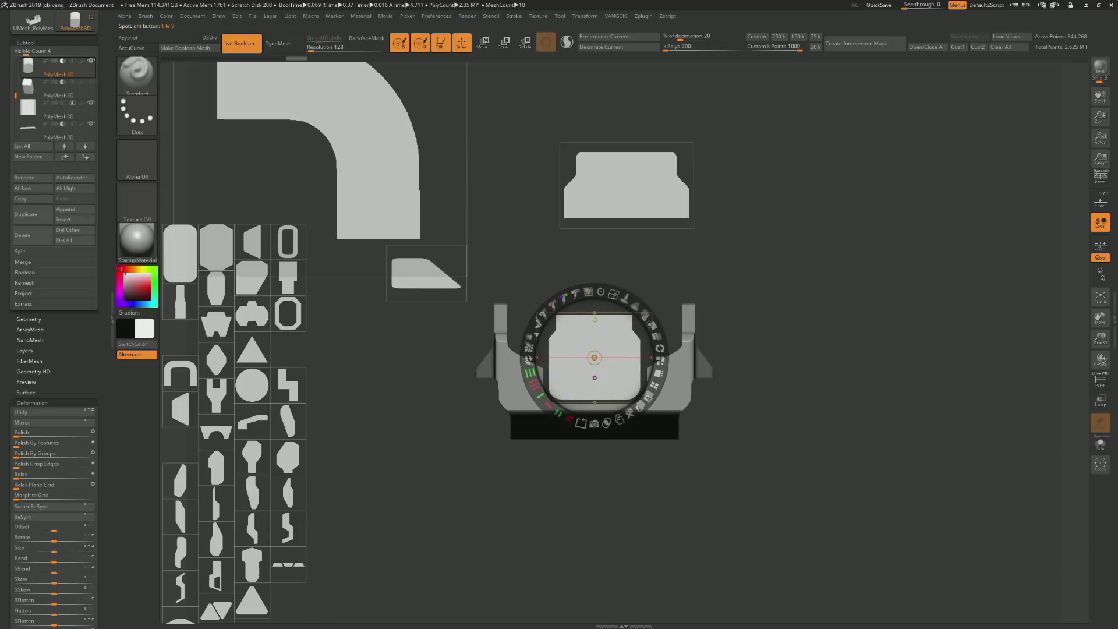
{"action": "key", "text": "shift+z"}
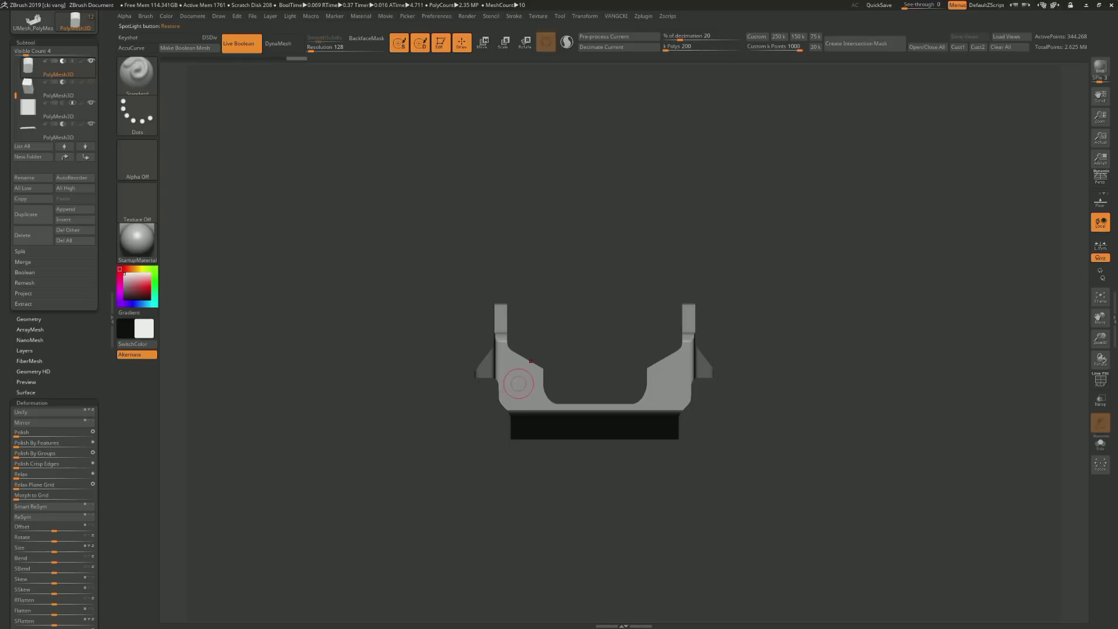
Select another piece, return to front view, and snapshot the rounded shape as a new subtool
{"action": "left_click", "coordinate": [518, 383], "text": "alt"}
{"action": "key", "text": "shift+z"}
{"action": "left_click_drag", "start_coordinate": [873, 466], "coordinate": [908, 442]}
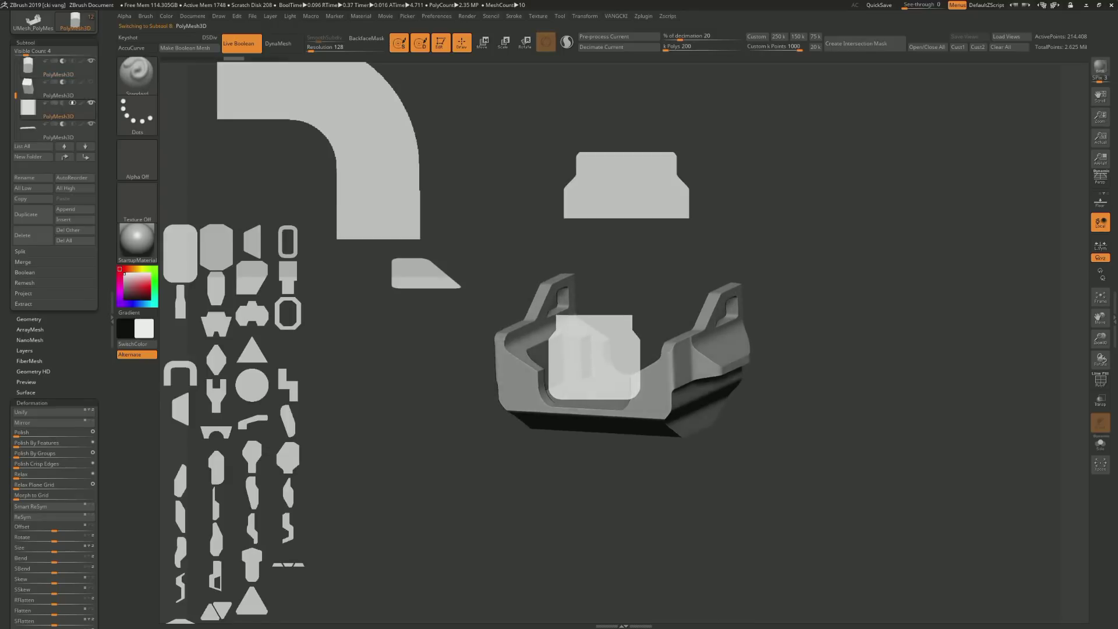
{"action": "left_click_drag", "start_coordinate": [559, 466], "coordinate": [527, 375], "text": "shift"}
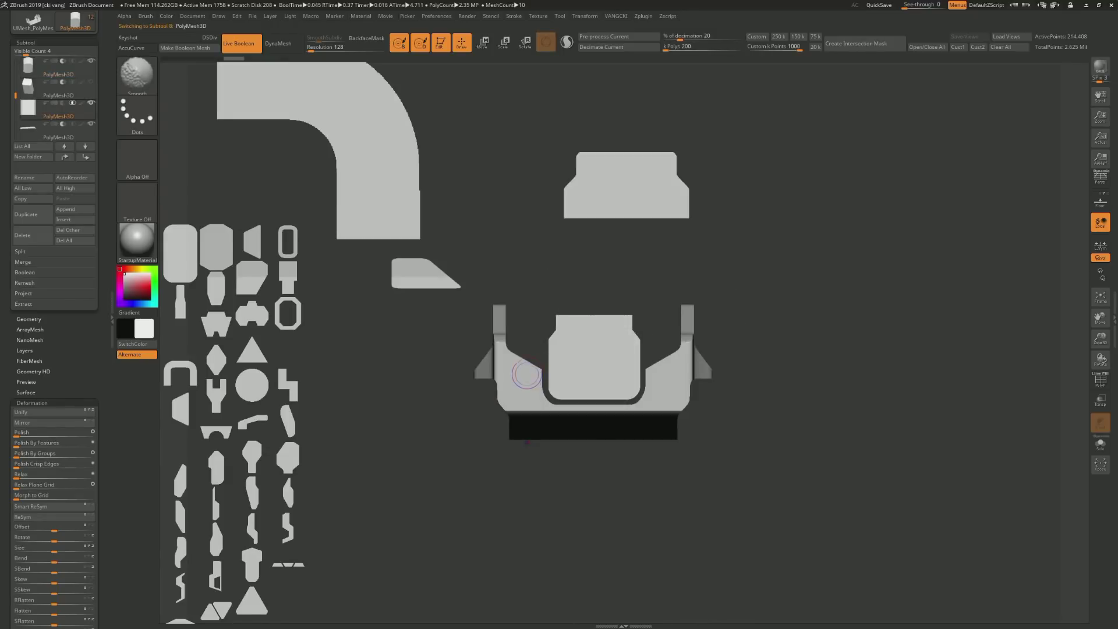
{"action": "key", "text": "z"}
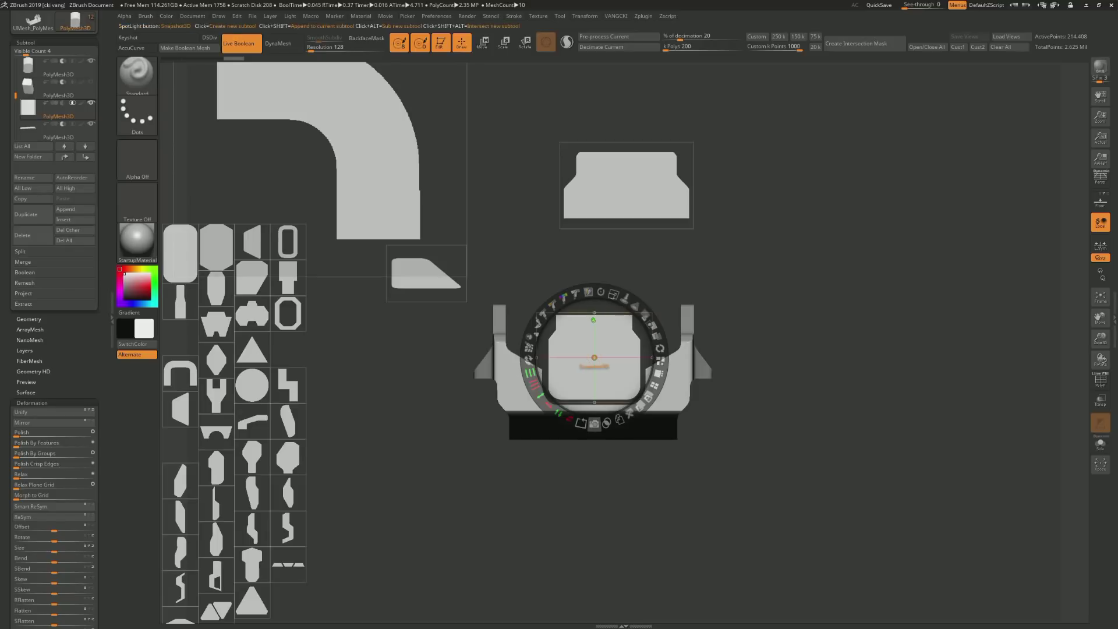
{"action": "left_click", "coordinate": [594, 423]}
{"action": "key", "text": "shift+z"}
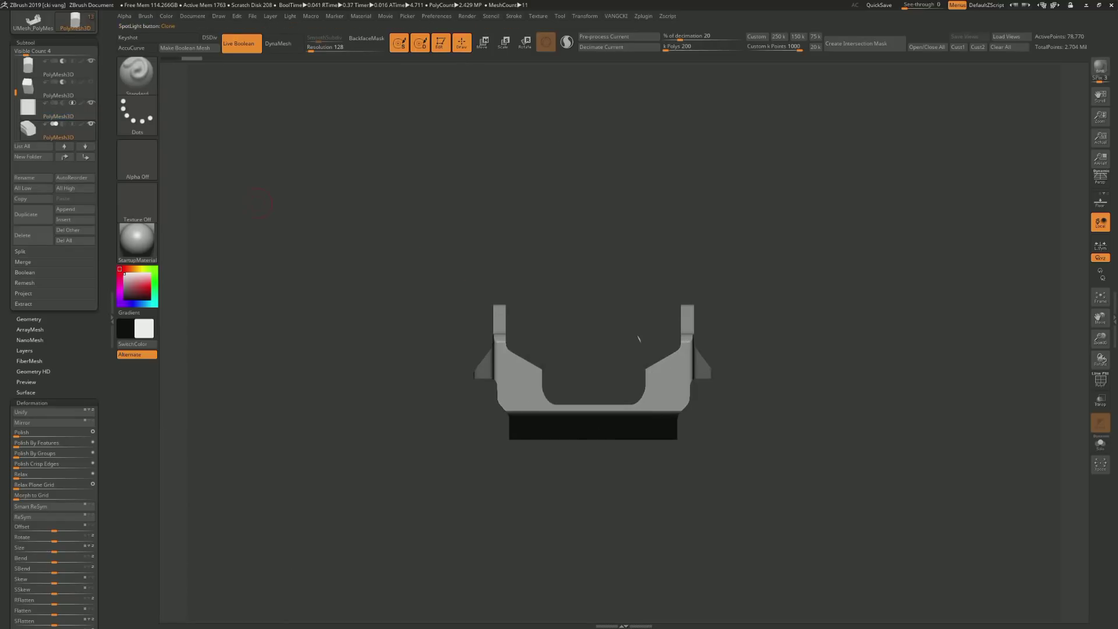
Show all subtools again and delete the unneeded subtool
{"action": "key", "text": "ctrl"}
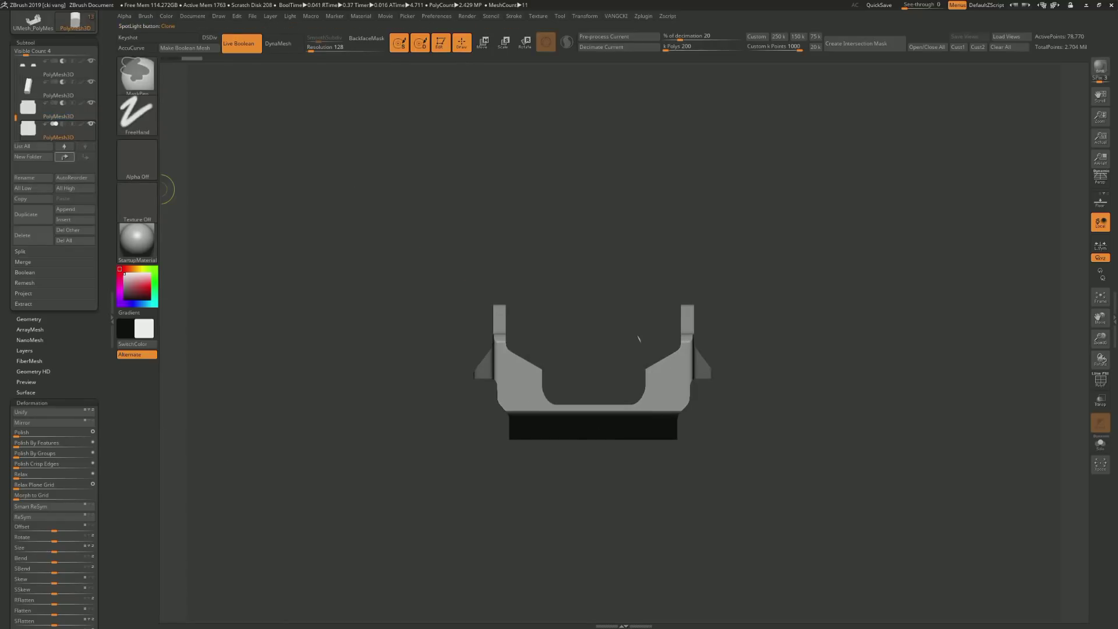
{"action": "mouse_move", "coordinate": [585, 266]}
{"action": "left_mouse_down"}
{"action": "mouse_move", "coordinate": [454, 273]}
{"action": "mouse_move", "coordinate": [466, 326]}
{"action": "mouse_move", "coordinate": [460, 303]}
{"action": "mouse_move", "coordinate": [528, 310]}
{"action": "left_mouse_up"}
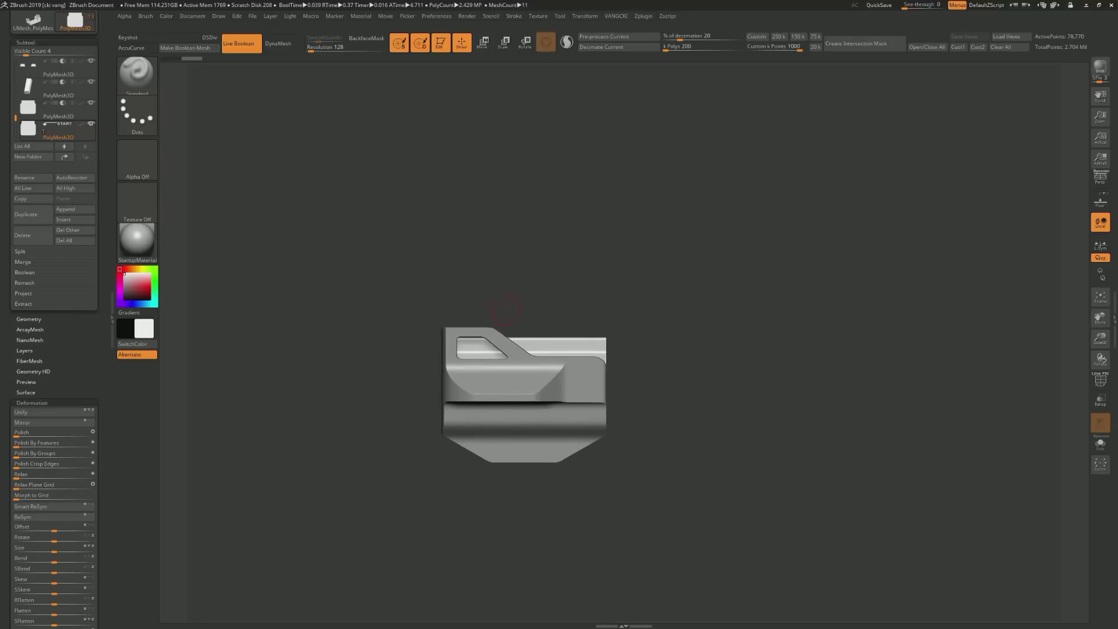
{"action": "left_click_drag", "start_coordinate": [11, 109], "coordinate": [13, 84]}
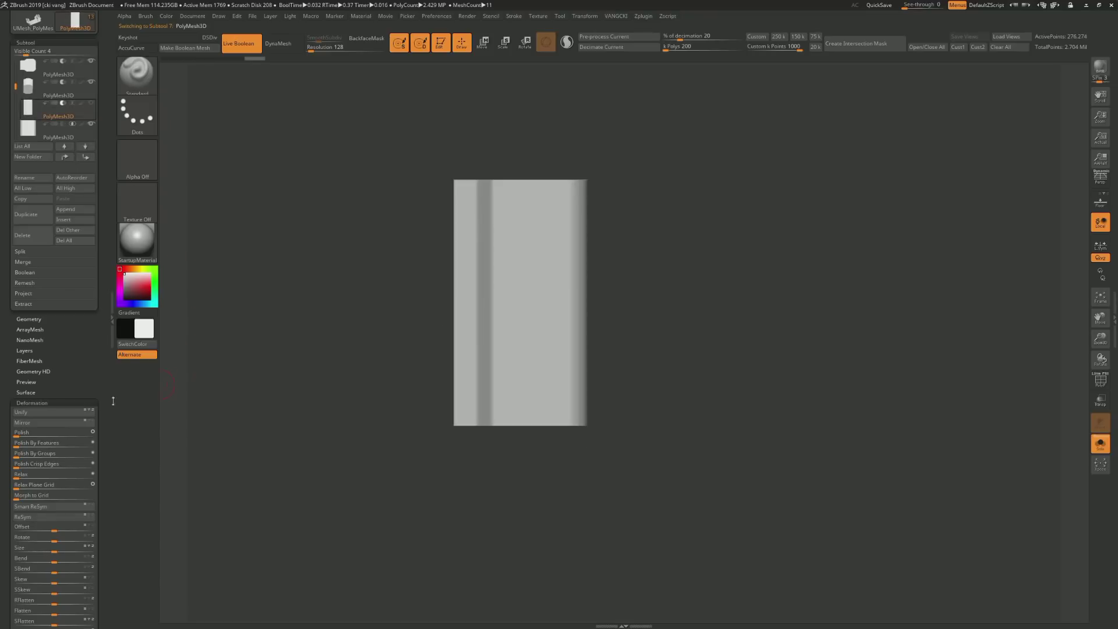
{"action": "key", "text": "alt+s"}
{"action": "left_click", "coordinate": [23, 234]}
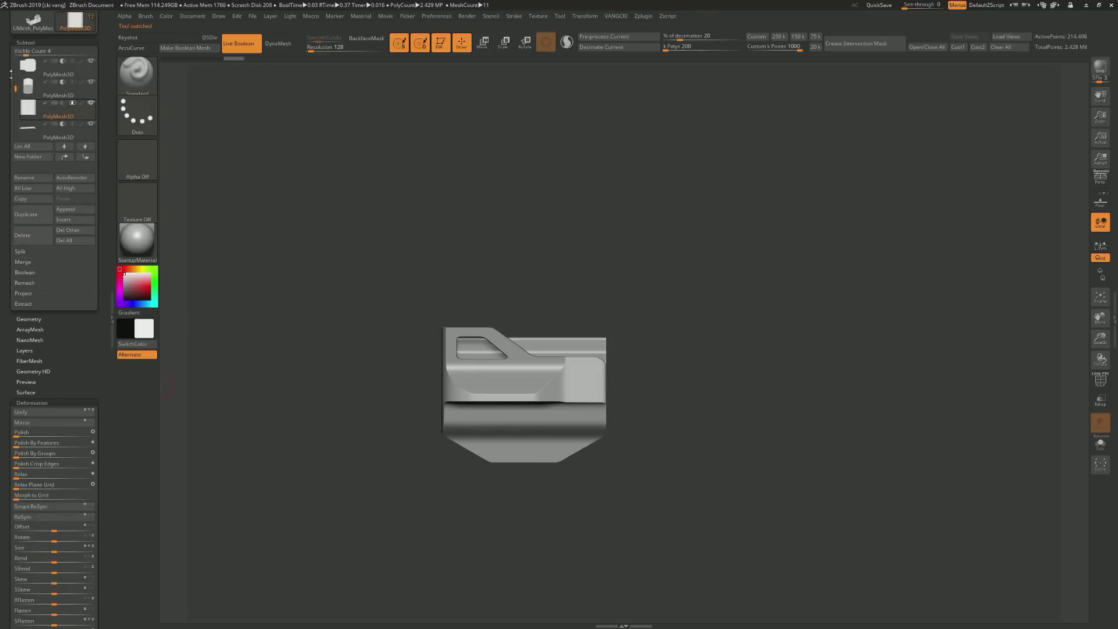
{"action": "scroll", "coordinate": [11, 74], "scroll_direction": "down", "scroll_amount": 2}
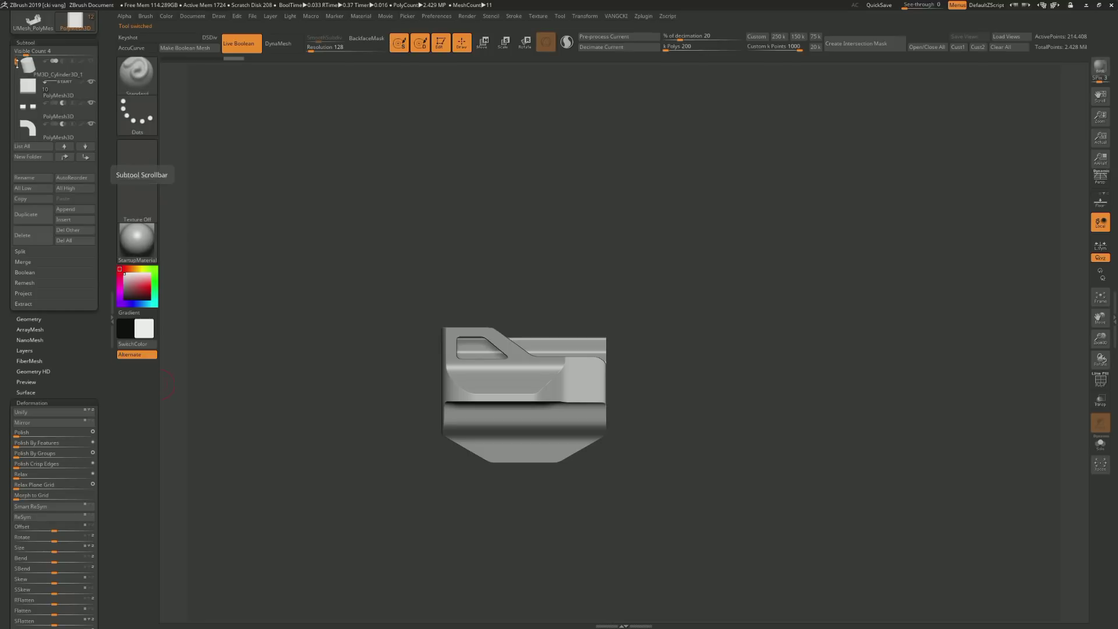
Inspect the bracket in three-quarter view and start a new subtool folder
{"action": "mouse_move", "coordinate": [815, 465]}
{"action": "left_mouse_down"}
{"action": "mouse_move", "coordinate": [728, 378]}
{"action": "mouse_move", "coordinate": [844, 454]}
{"action": "left_mouse_up"}
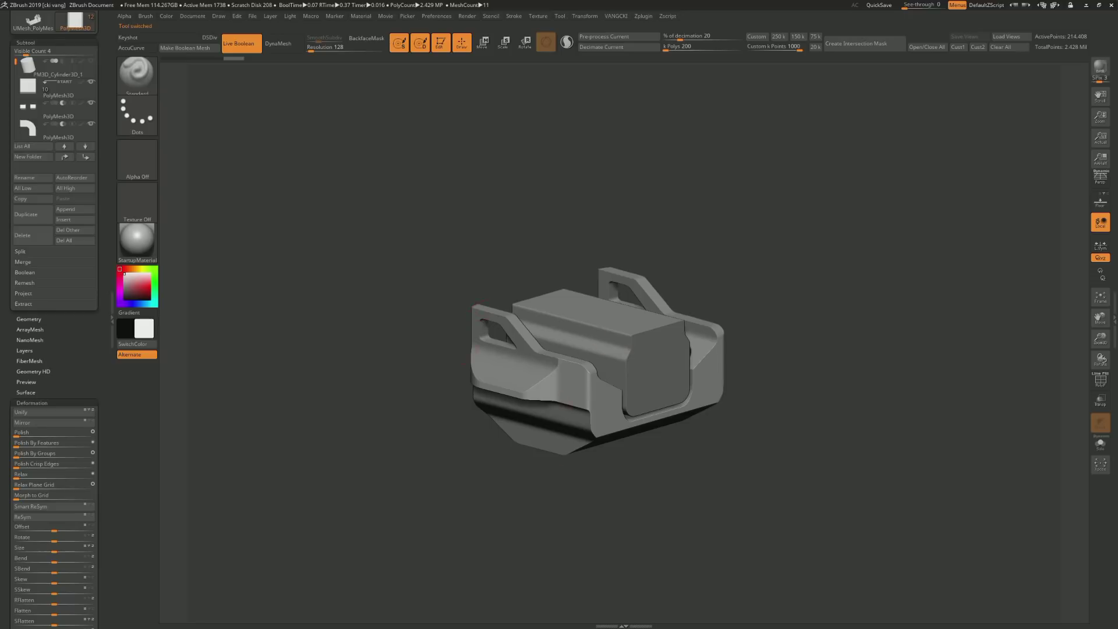
{"action": "left_click_drag", "start_coordinate": [444, 323], "coordinate": [321, 233]}
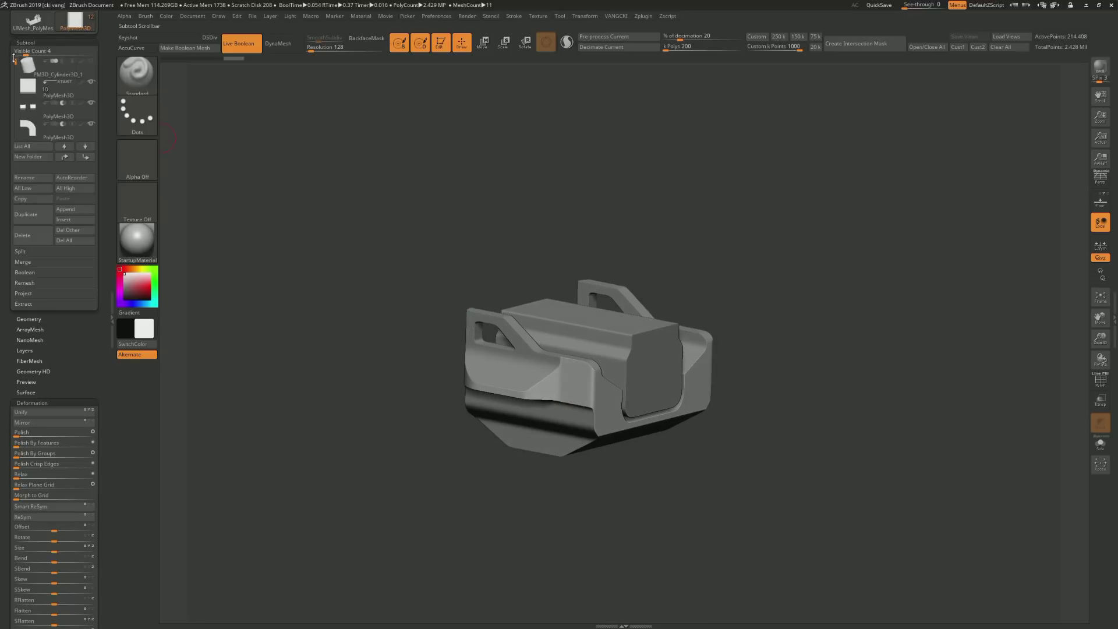
{"action": "left_click", "coordinate": [58, 89]}
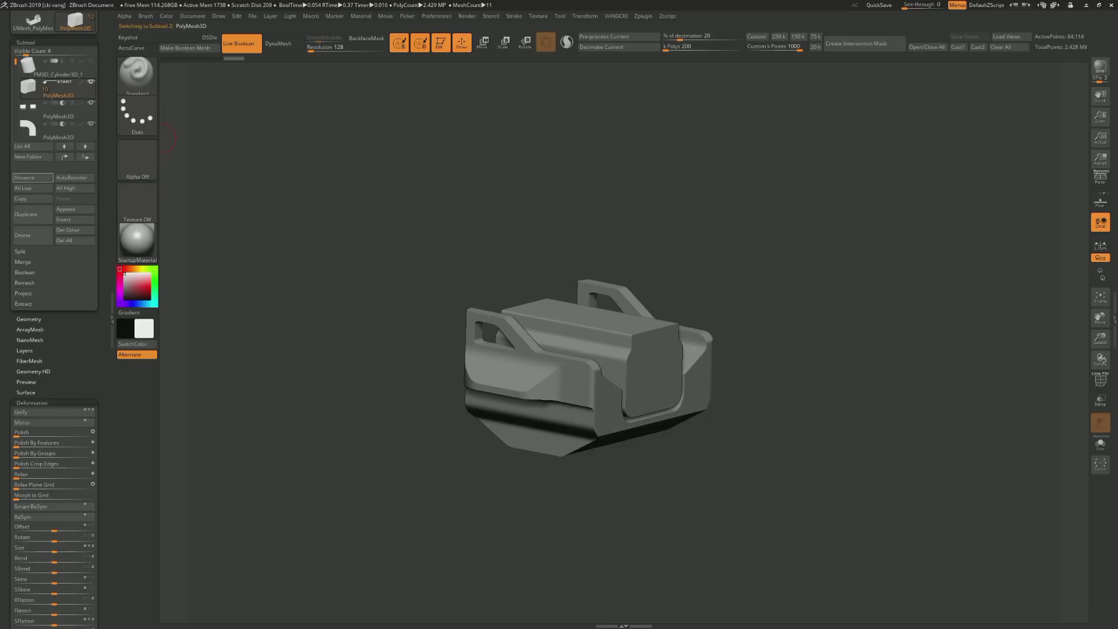
{"action": "left_click", "coordinate": [28, 156]}
{"action": "type", "text": "PART"}
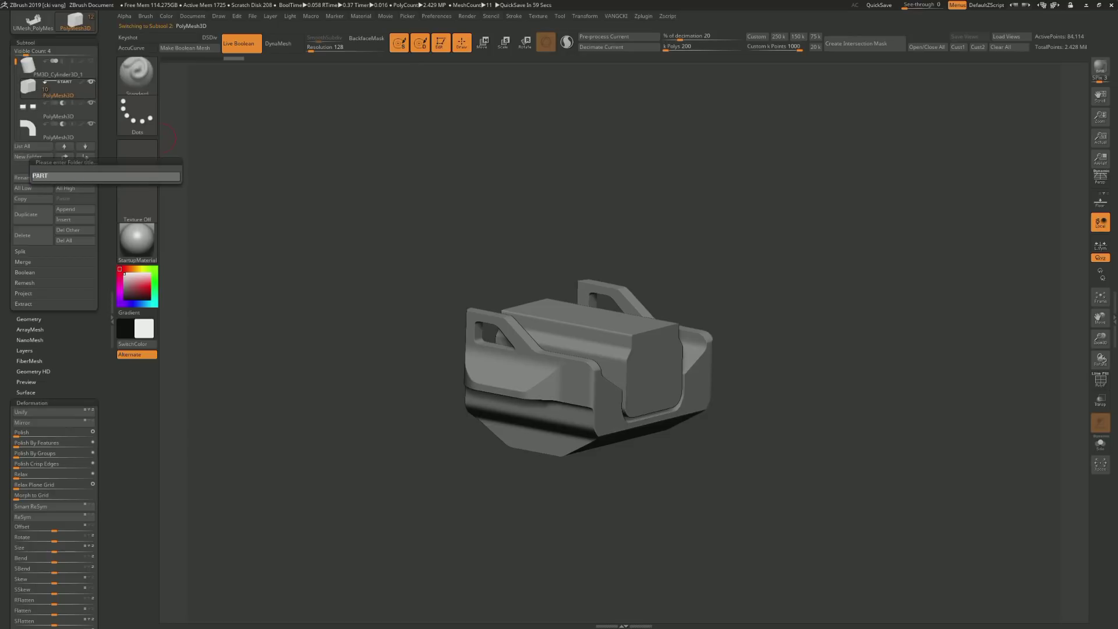
Confirm the PART 01 folder, move the body and long bar pieces into it, then collapse it
{"action": "key", "text": "Return"}
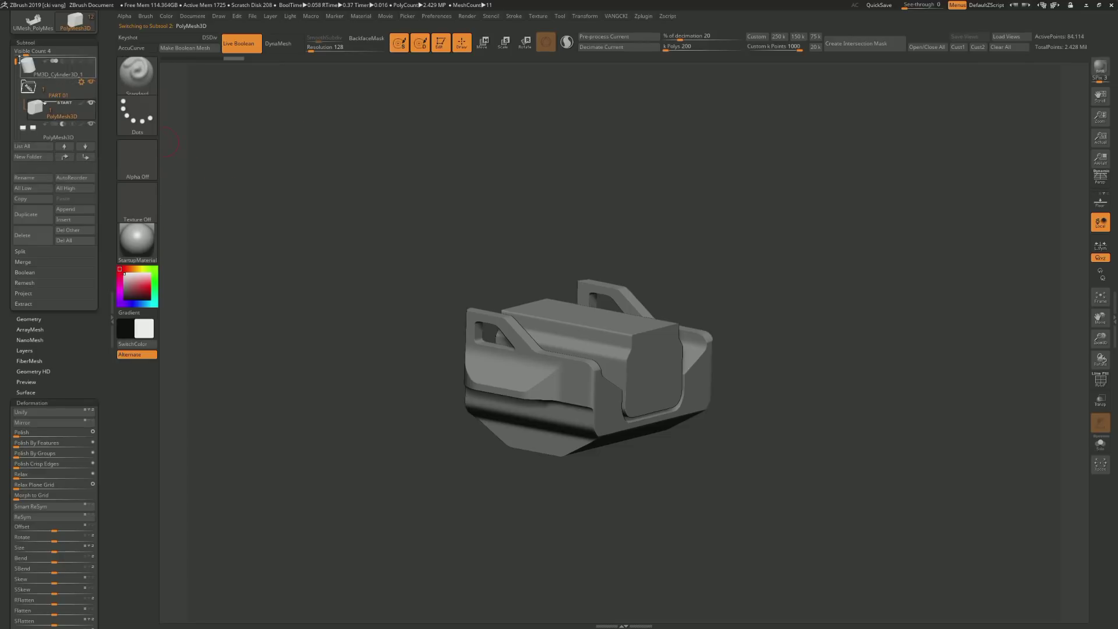
{"action": "left_click_drag", "start_coordinate": [20, 51], "coordinate": [66, 52]}
{"action": "key", "text": "Down"}
{"action": "key", "text": "Down"}
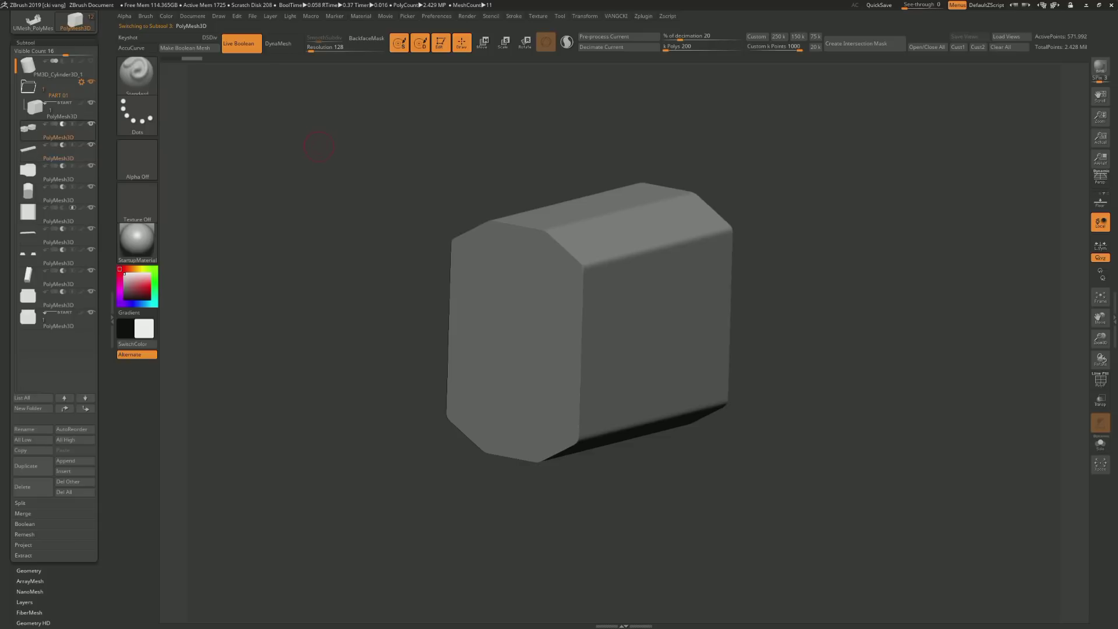
{"action": "key", "text": "Down"}
{"action": "key", "text": "Down"}
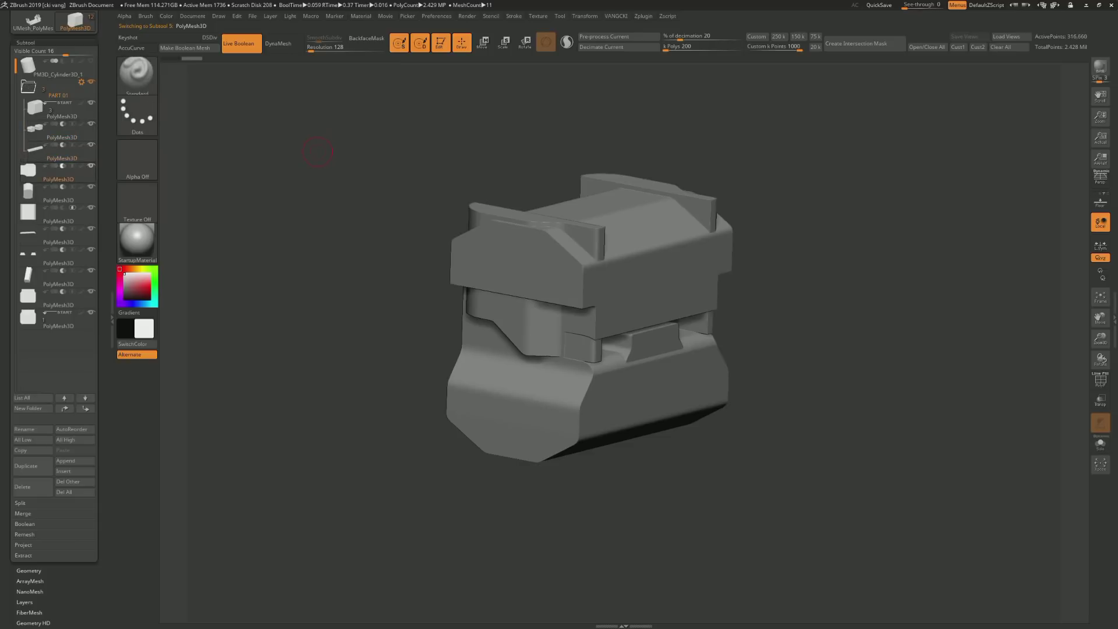
{"action": "key", "text": "Down"}
{"action": "key", "text": "Down"}
{"action": "key", "text": "Down"}
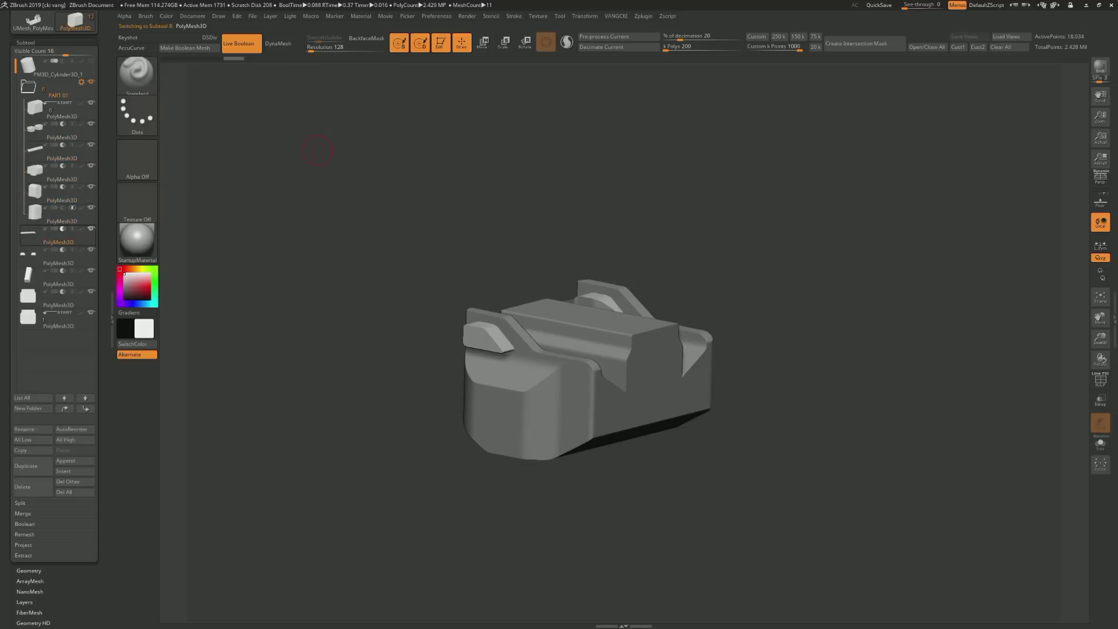
{"action": "key", "text": "Down"}
{"action": "key", "text": "Down"}
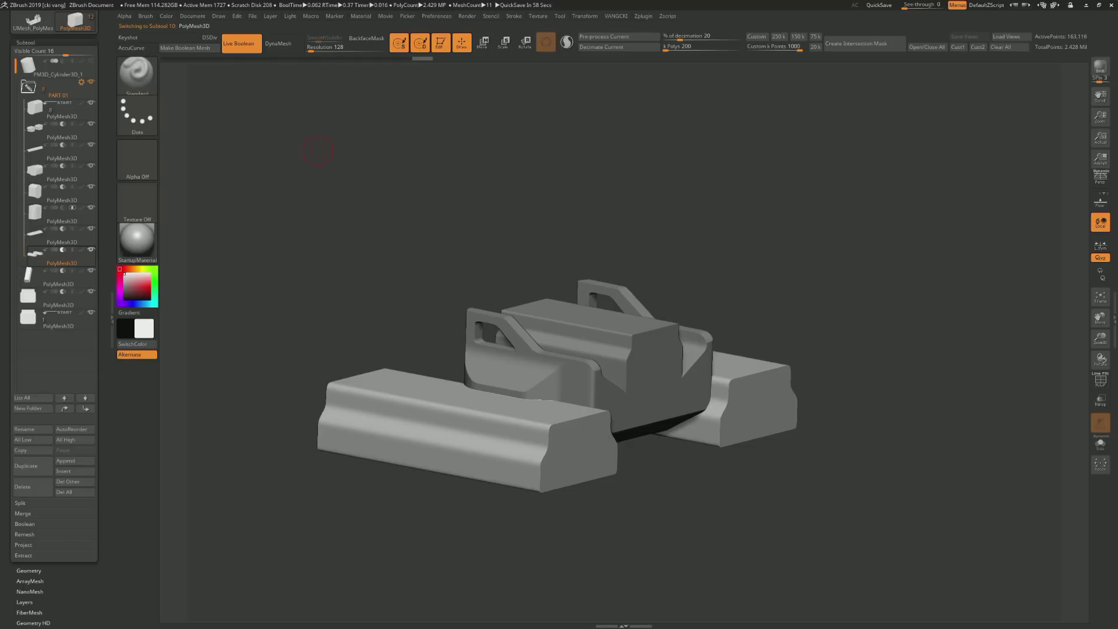
{"action": "key", "text": "Down"}
{"action": "key", "text": "Down"}
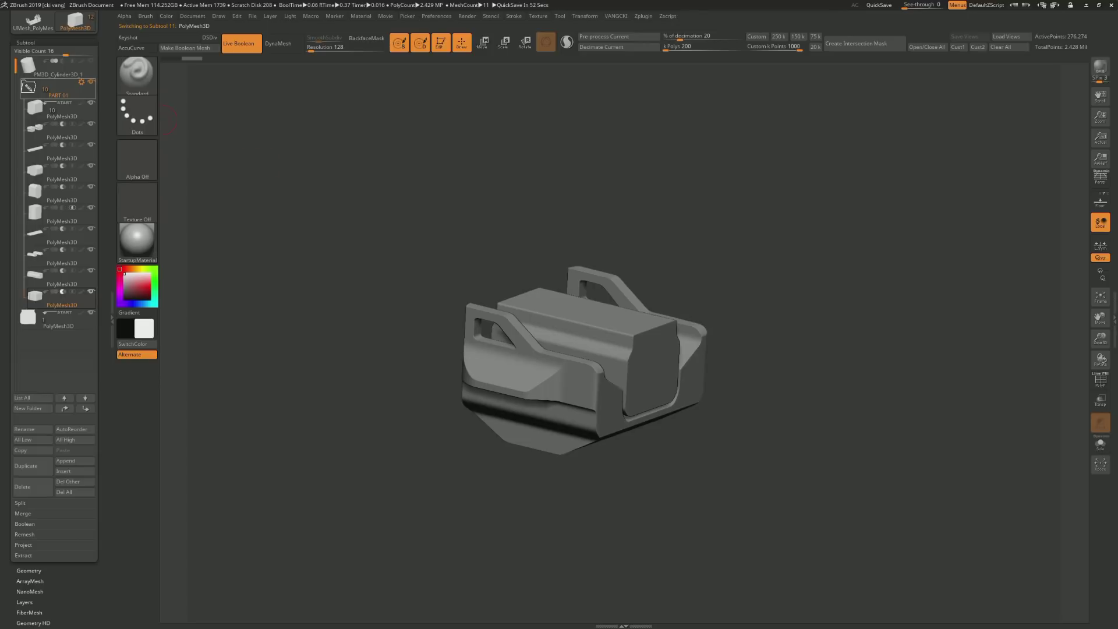
{"action": "left_click", "coordinate": [27, 86]}
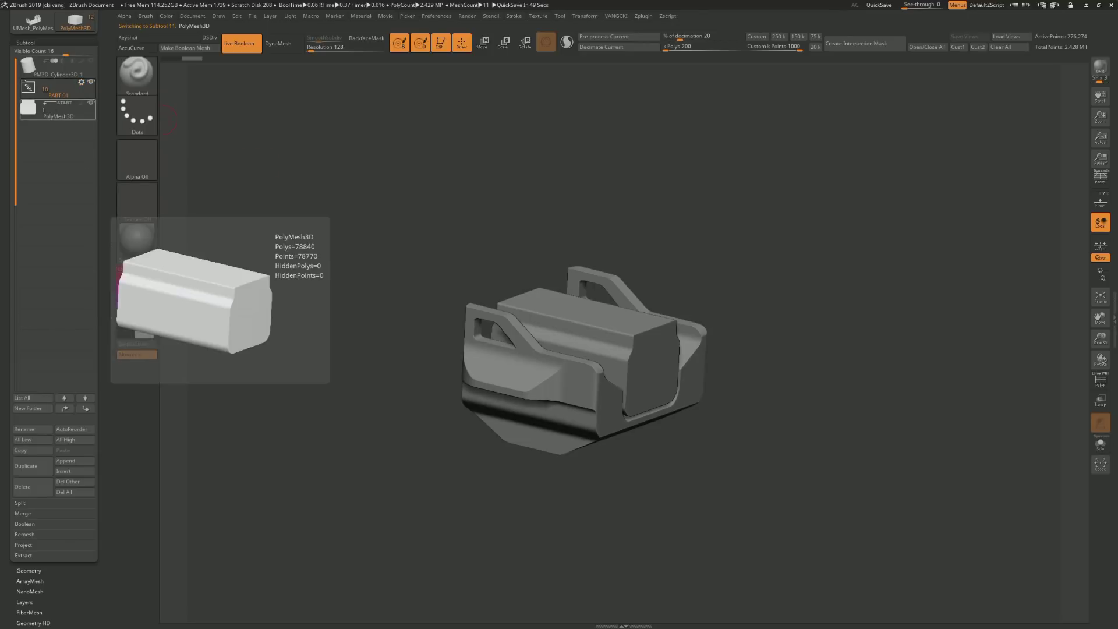
Toggle the PART 01 folder's visibility and centre the bracket in a straight front view
{"action": "left_click", "coordinate": [58, 111]}
{"action": "left_click", "coordinate": [91, 82]}
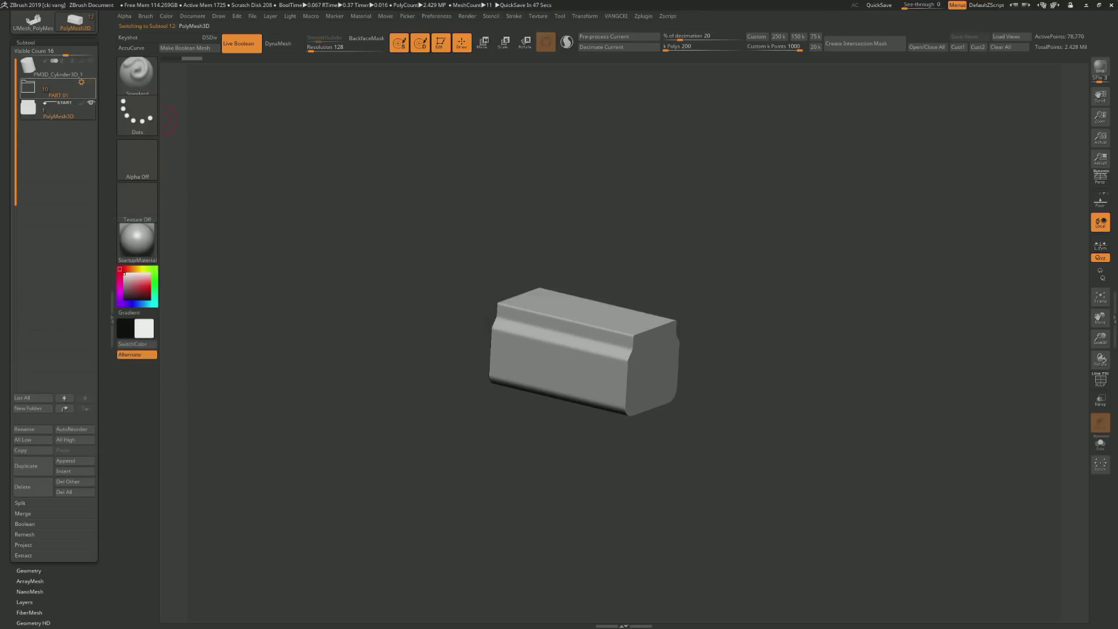
{"action": "left_click", "coordinate": [82, 82]}
{"action": "left_click", "coordinate": [81, 82]}
{"action": "left_click_drag", "start_coordinate": [380, 270], "coordinate": [175, 181], "text": "shift"}
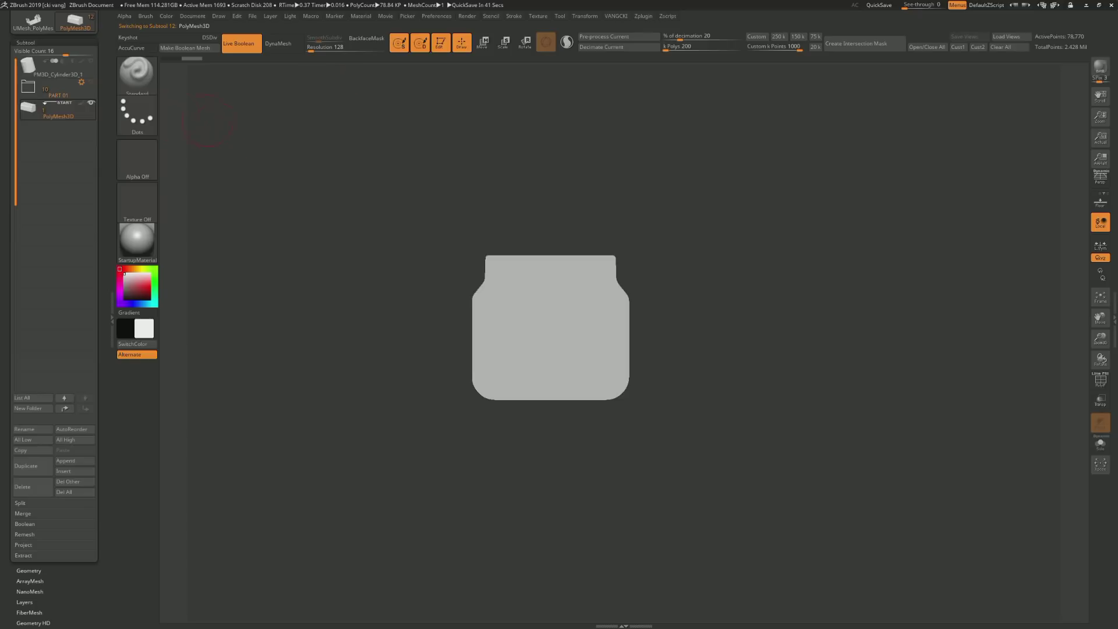
{"action": "mouse_move", "coordinate": [169, 113]}
{"action": "left_mouse_down"}
{"action": "mouse_move", "coordinate": [355, 232]}
{"action": "mouse_move", "coordinate": [324, 206]}
{"action": "left_mouse_up"}
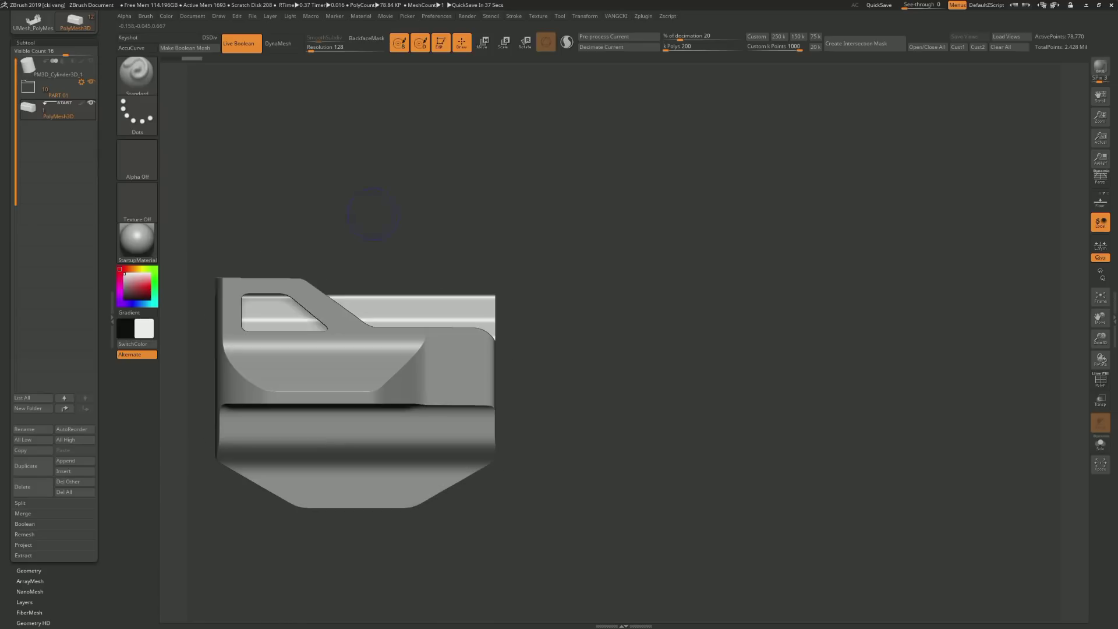
Place the arched D-shaped image over the bracket, enlarge it about 20%, and convert it
{"action": "key", "text": "m"}
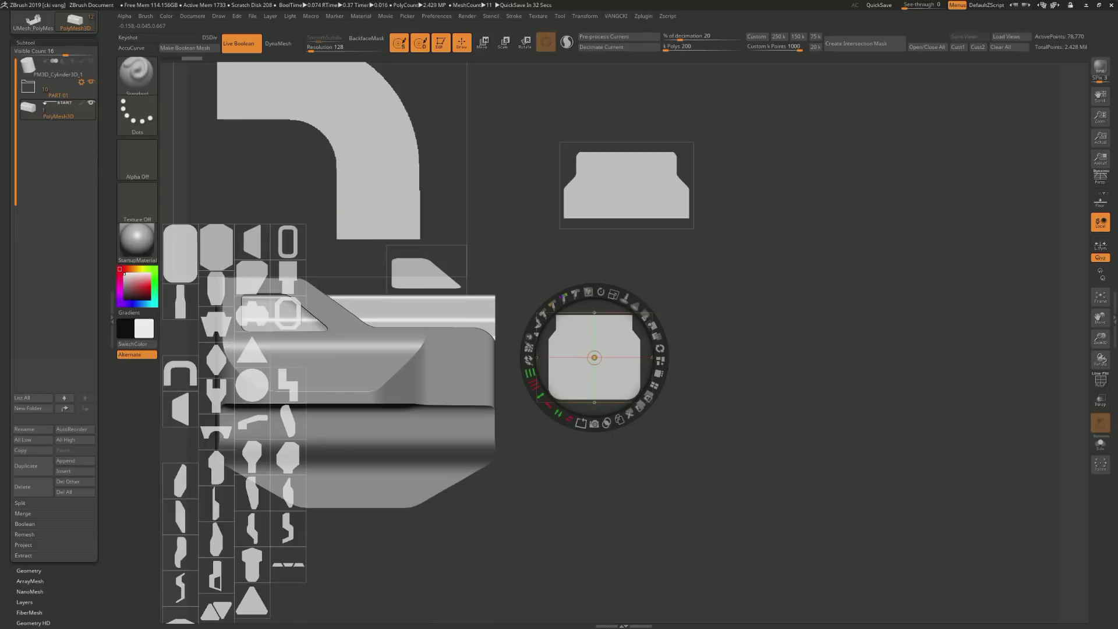
{"action": "left_click_drag", "start_coordinate": [319, 97], "coordinate": [480, 304]}
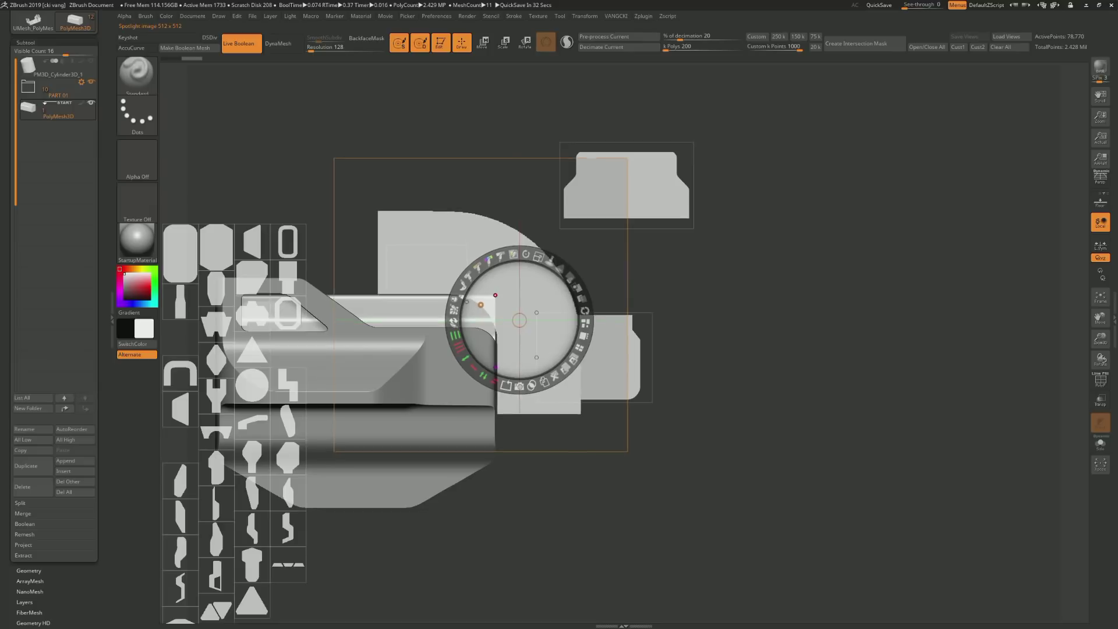
{"action": "left_click_drag", "start_coordinate": [481, 305], "coordinate": [597, 289]}
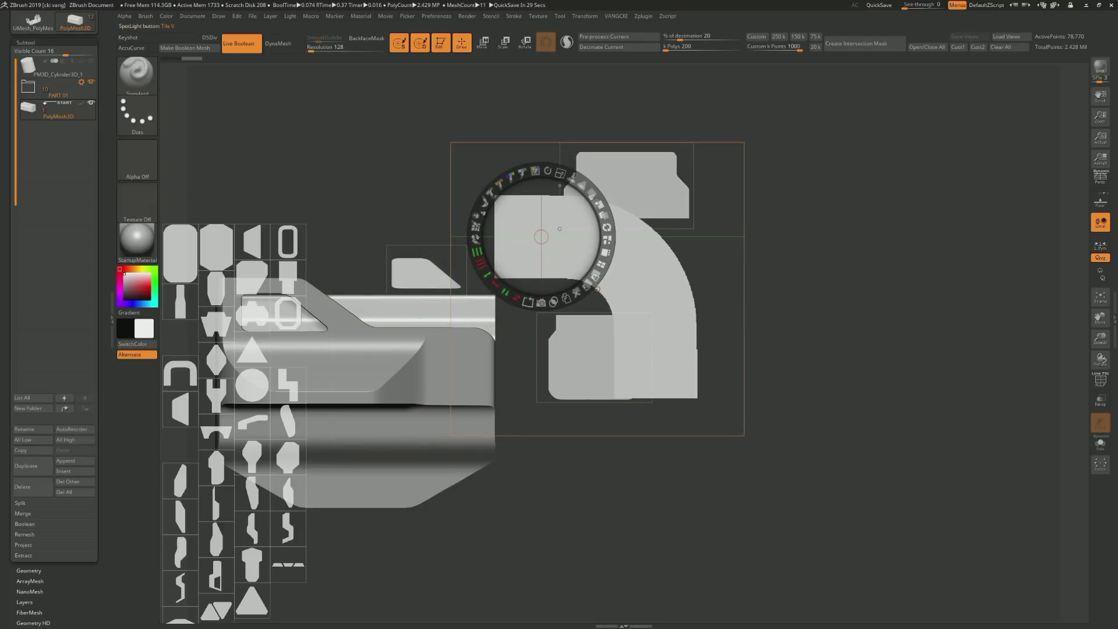
{"action": "left_click_drag", "start_coordinate": [425, 269], "coordinate": [265, 125]}
{"action": "left_click_drag", "start_coordinate": [597, 289], "coordinate": [478, 312]}
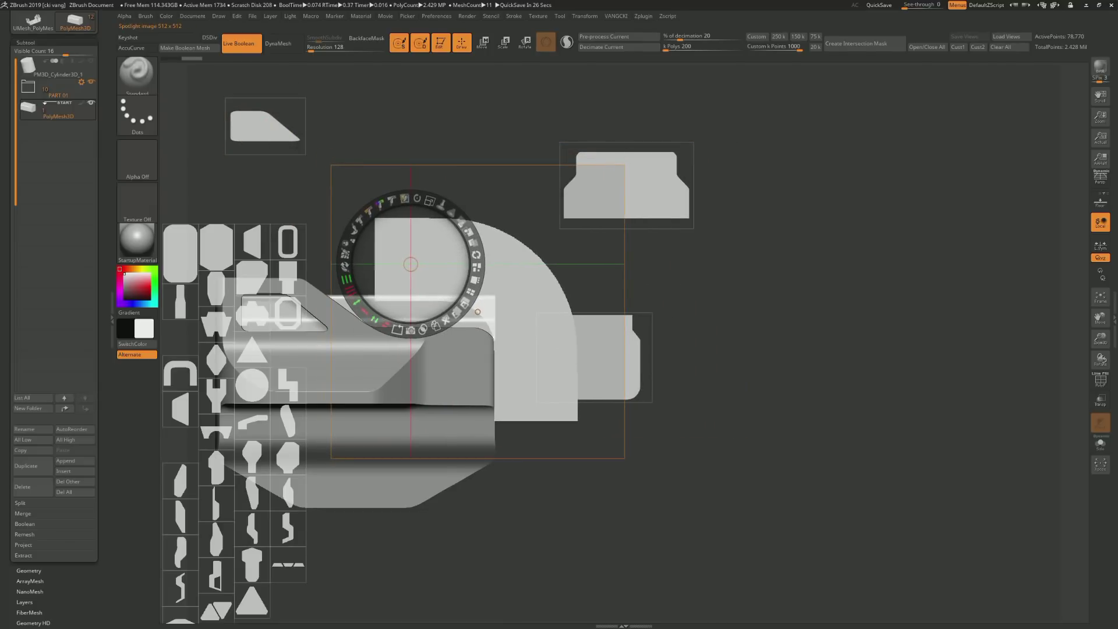
{"action": "left_click_drag", "start_coordinate": [430, 201], "coordinate": [466, 201]}
{"action": "mouse_move", "coordinate": [399, 258]}
{"action": "left_mouse_down"}
{"action": "mouse_move", "coordinate": [495, 295]}
{"action": "mouse_move", "coordinate": [476, 306]}
{"action": "left_mouse_up"}
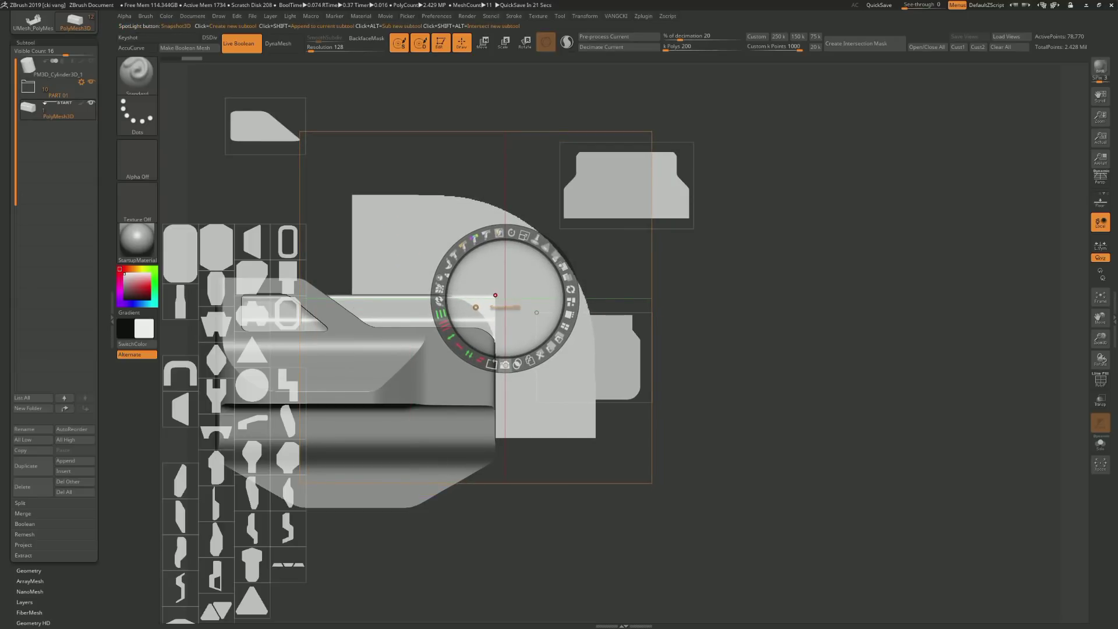
{"action": "key", "text": "shift+z"}
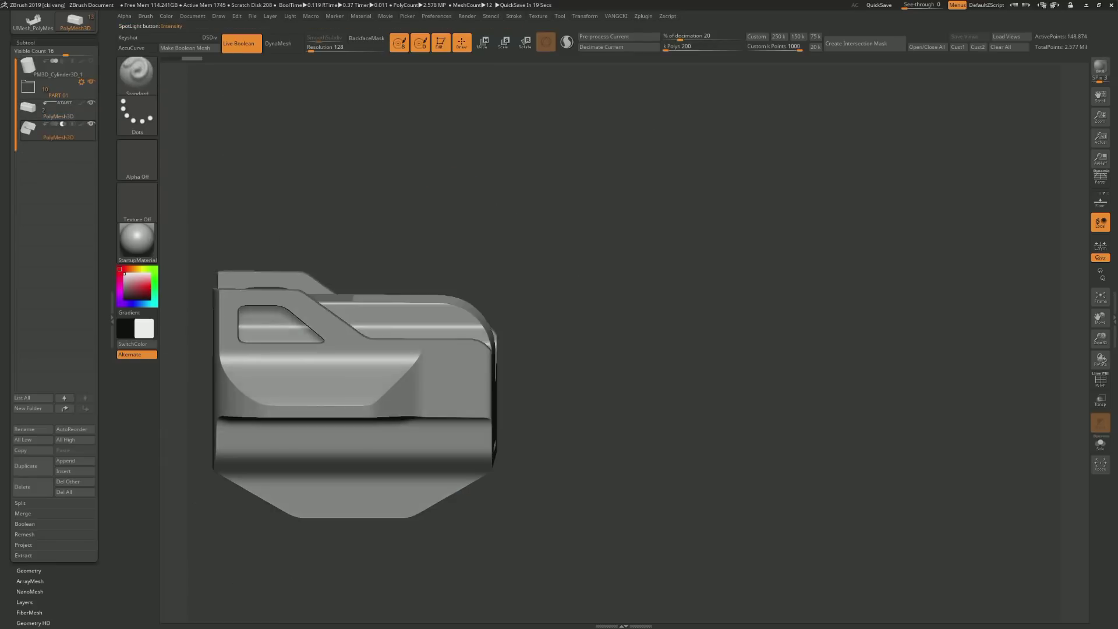
Solo the arched handle and mask it so only its bottom strip is free to move
{"action": "left_click_drag", "start_coordinate": [446, 161], "coordinate": [501, 198]}
{"action": "left_click_drag", "start_coordinate": [364, 195], "coordinate": [350, 199]}
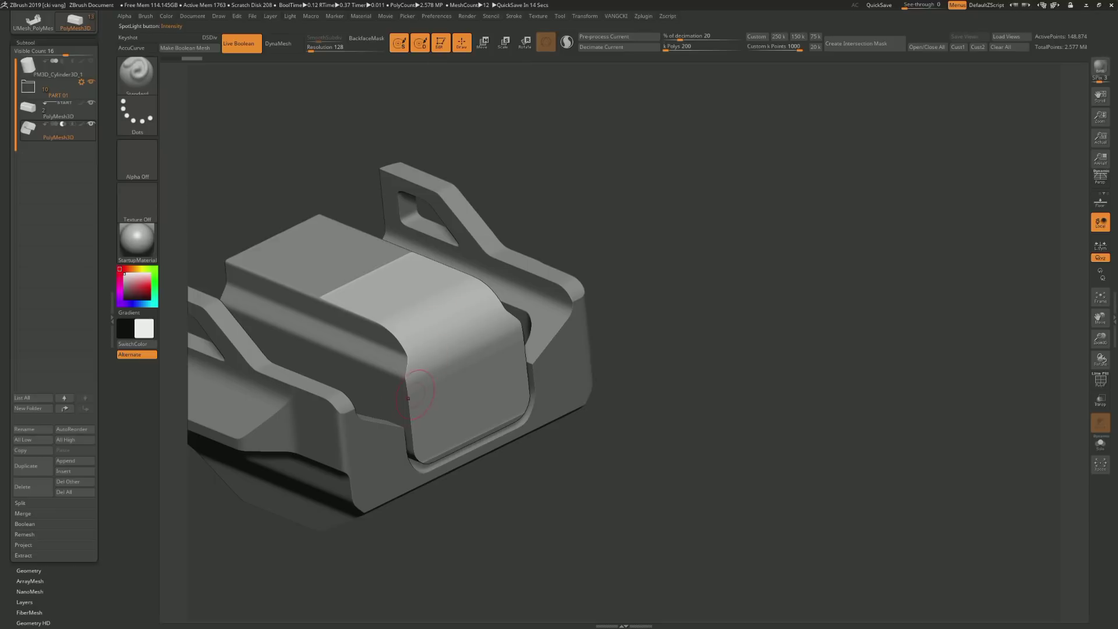
{"action": "left_click_drag", "start_coordinate": [409, 399], "coordinate": [453, 513]}
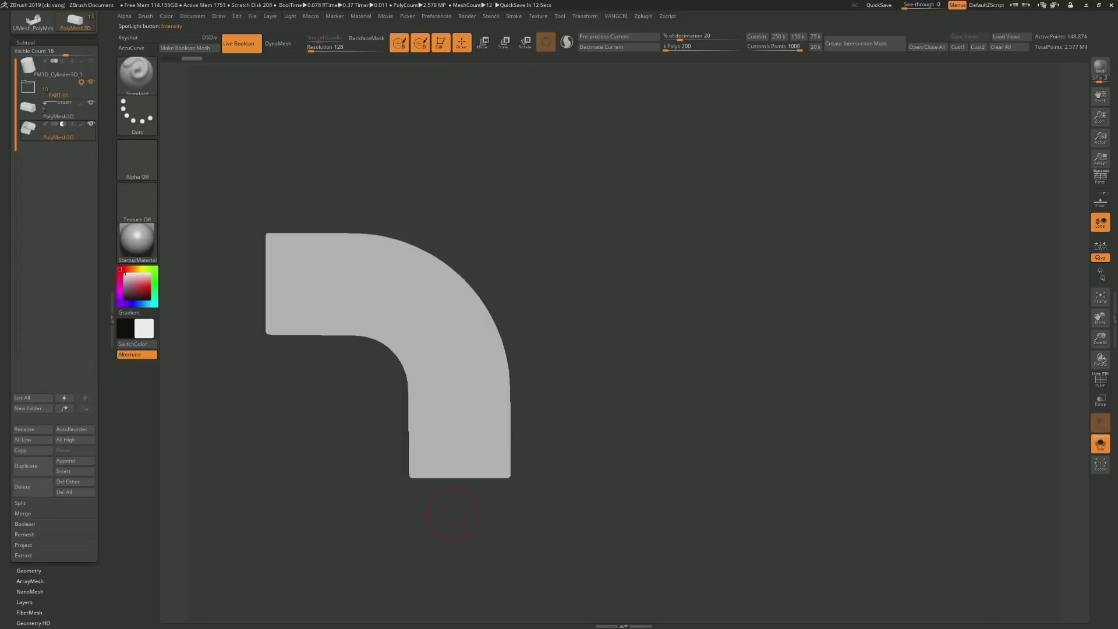
{"action": "left_click_drag", "start_coordinate": [560, 554], "coordinate": [352, 454], "text": "ctrl"}
{"action": "left_click", "coordinate": [476, 70], "text": "ctrl"}
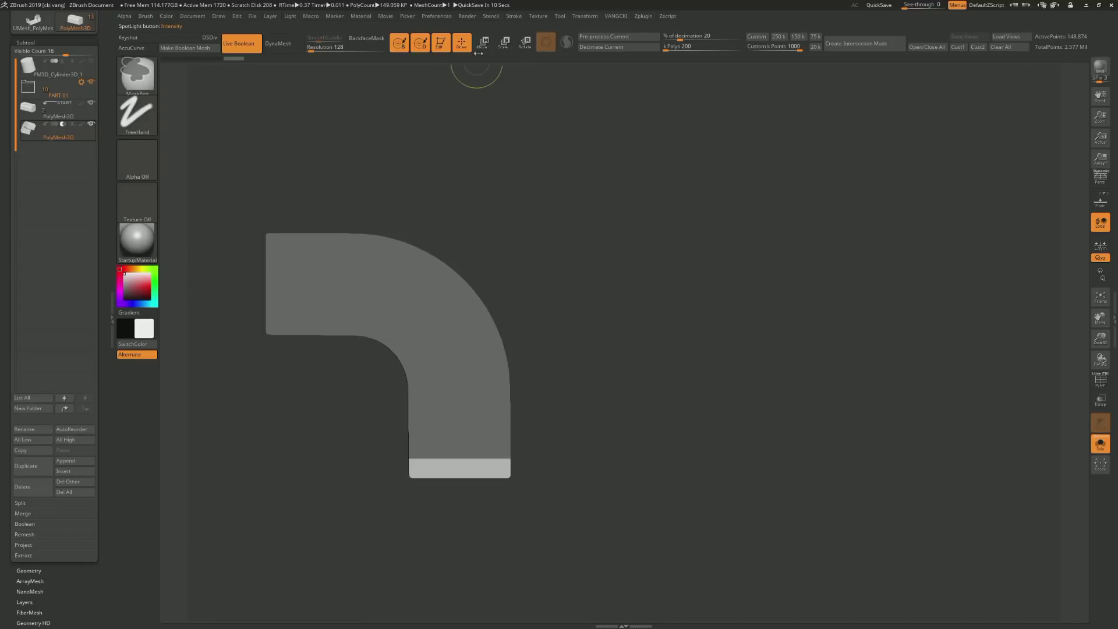
{"action": "key", "text": "w"}
{"action": "key", "text": "ctrl+shift+a"}
Sink the light inset cap piece down into the recess on top of the bracket
{"action": "left_click_drag", "start_coordinate": [583, 326], "coordinate": [653, 349]}
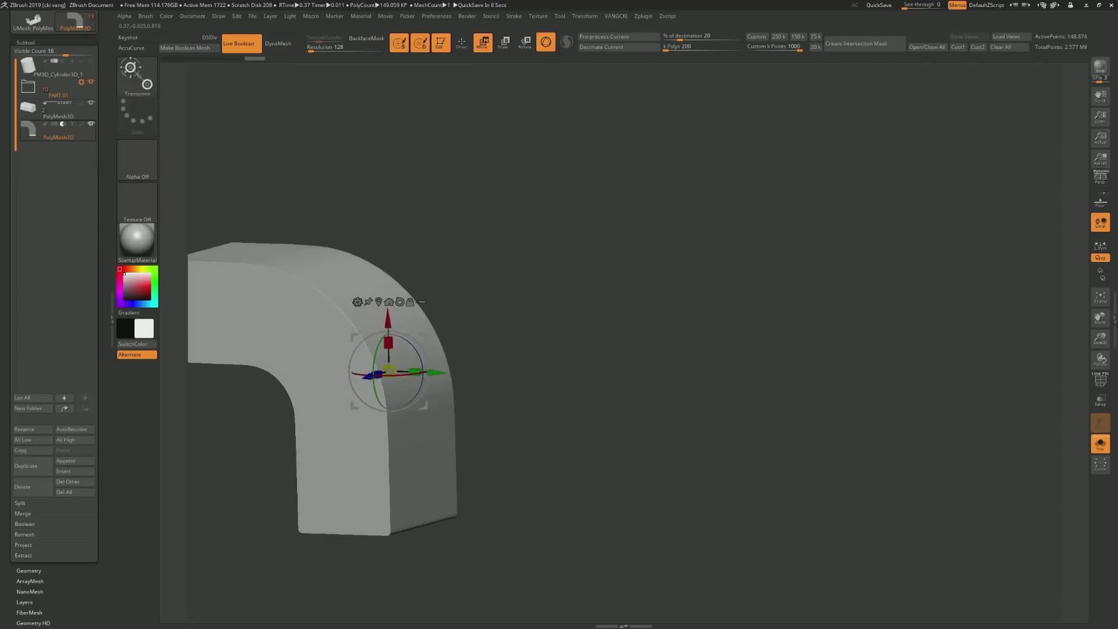
{"action": "left_click", "coordinate": [1100, 444]}
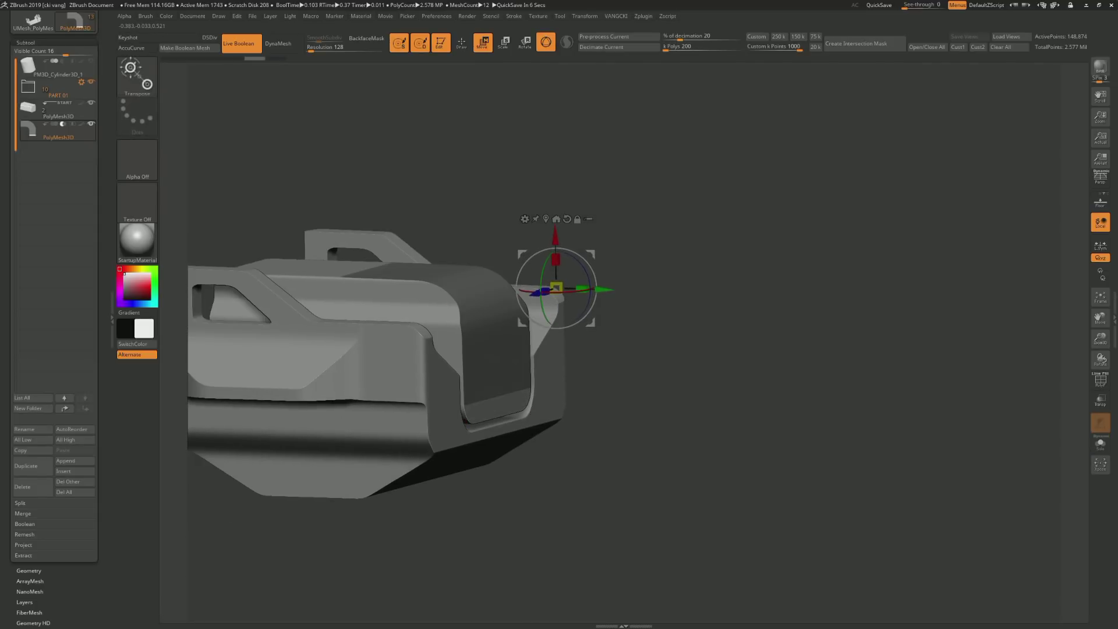
{"action": "left_click_drag", "start_coordinate": [405, 129], "coordinate": [433, 282]}
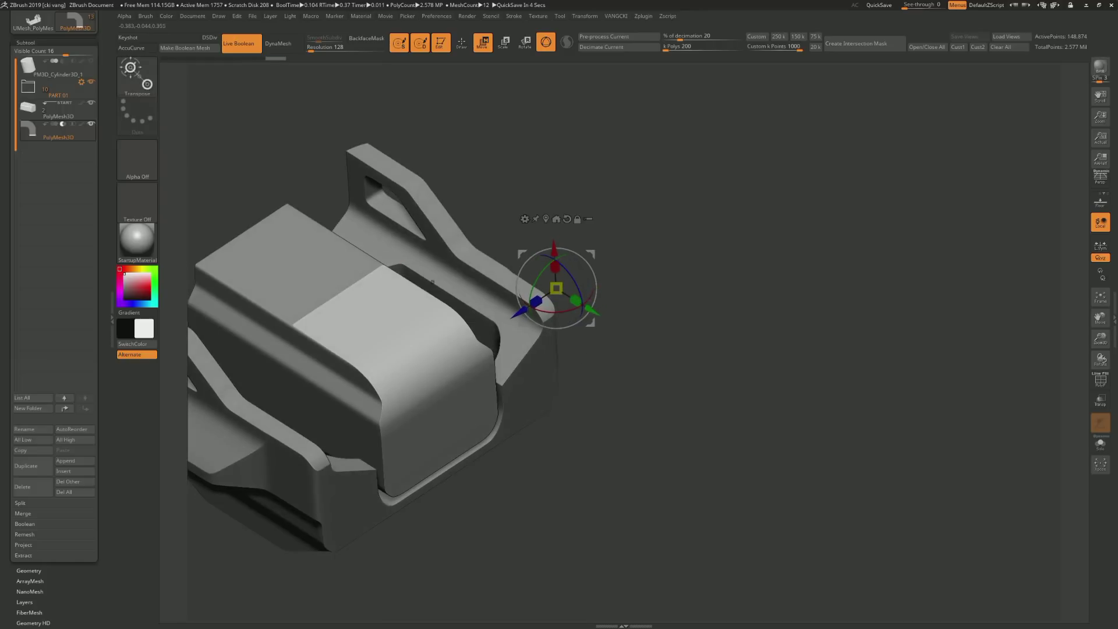
{"action": "left_click_drag", "start_coordinate": [555, 267], "coordinate": [555, 269]}
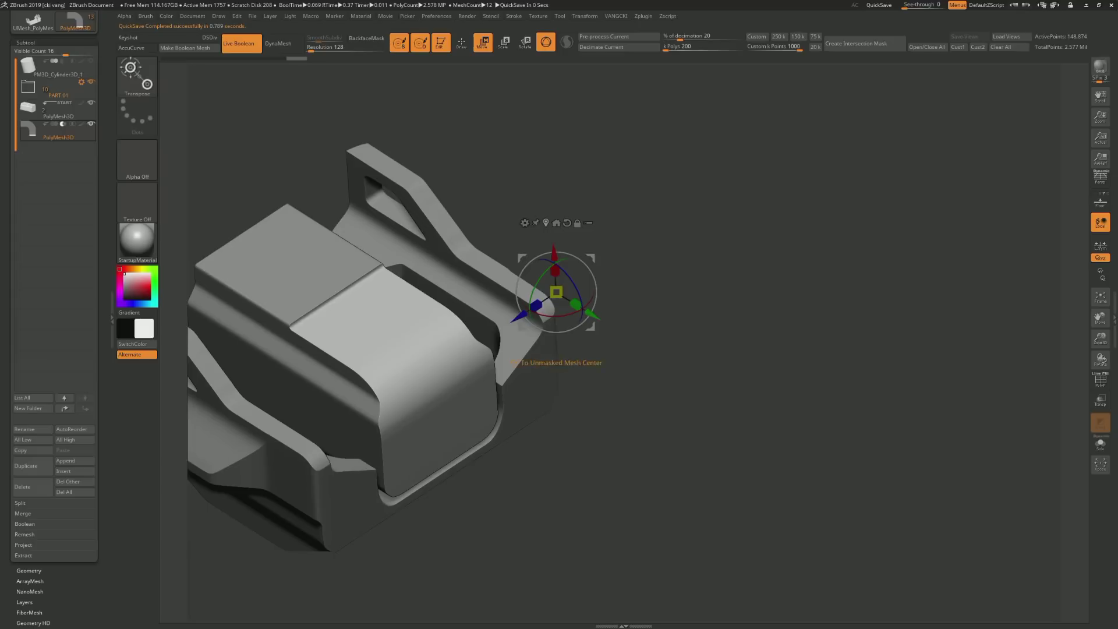
{"action": "left_click", "coordinate": [422, 377]}
{"action": "left_click_drag", "start_coordinate": [402, 389], "coordinate": [407, 402]}
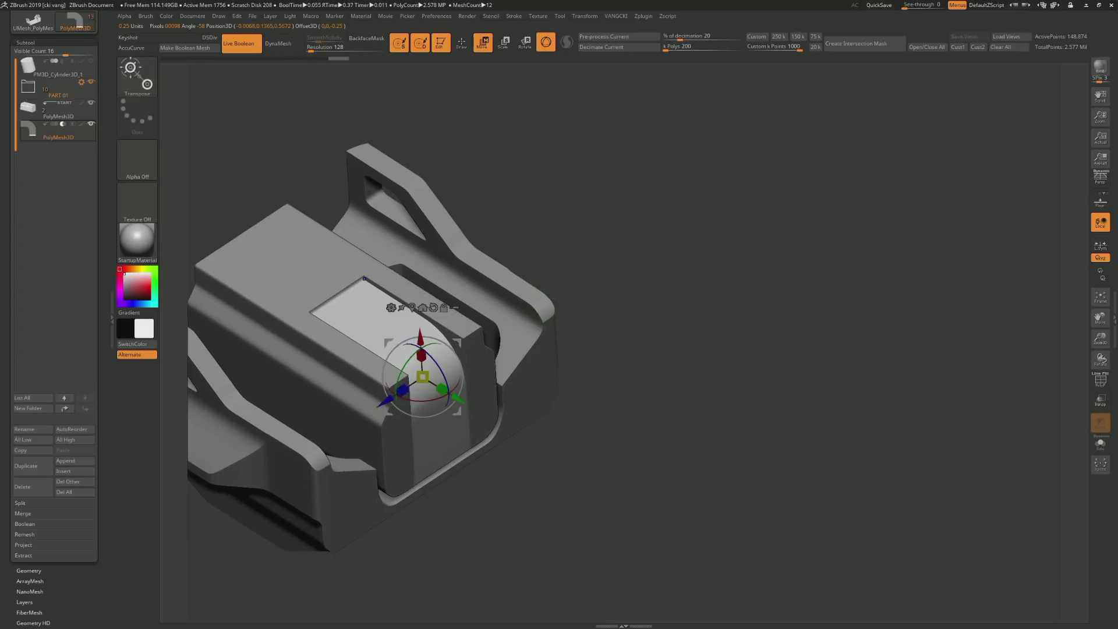
Check the pieces in wireframe, orbit to a front view, and nudge the inner panel slightly
{"action": "key", "text": "shift+f"}
{"action": "key", "text": "shift+f"}
{"action": "left_click_drag", "start_coordinate": [815, 408], "coordinate": [816, 291]}
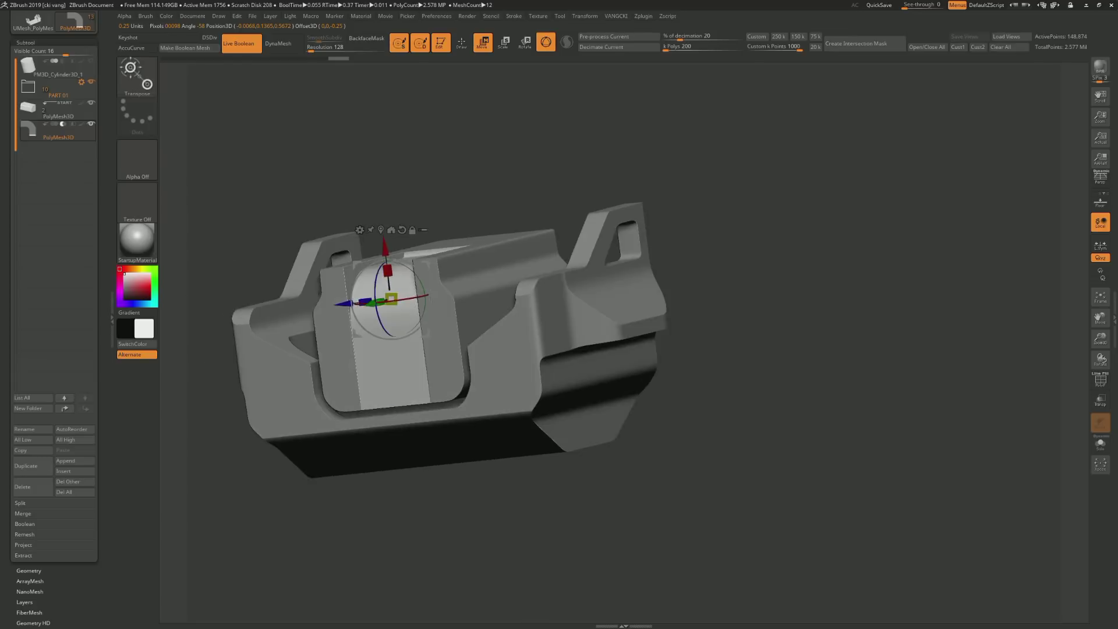
{"action": "left_click_drag", "start_coordinate": [816, 350], "coordinate": [932, 379]}
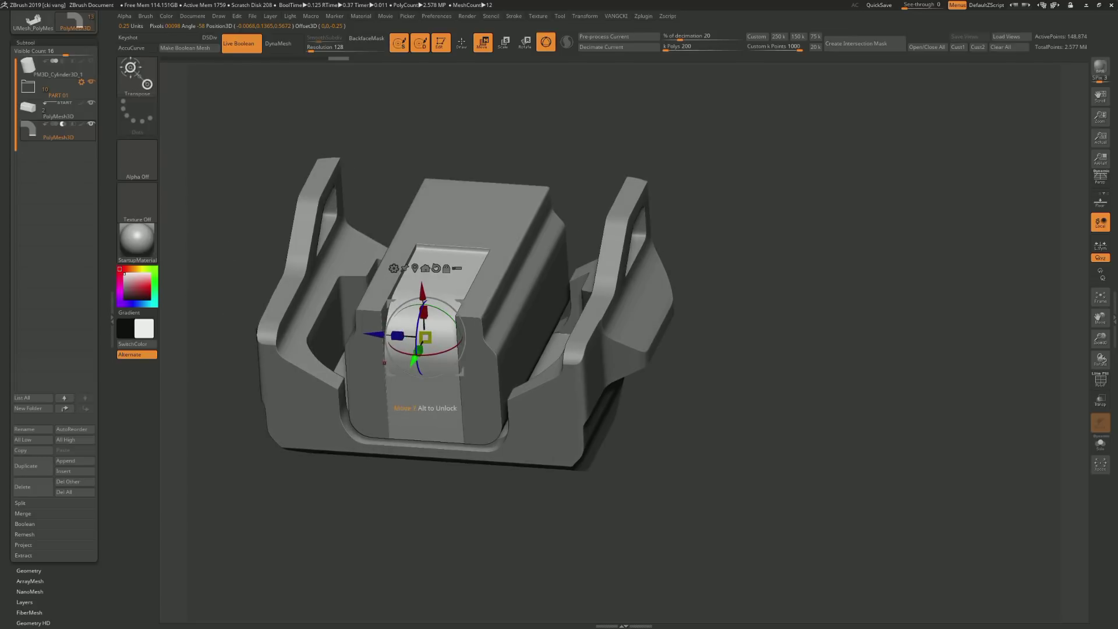
{"action": "left_click_drag", "start_coordinate": [427, 405], "coordinate": [425, 400]}
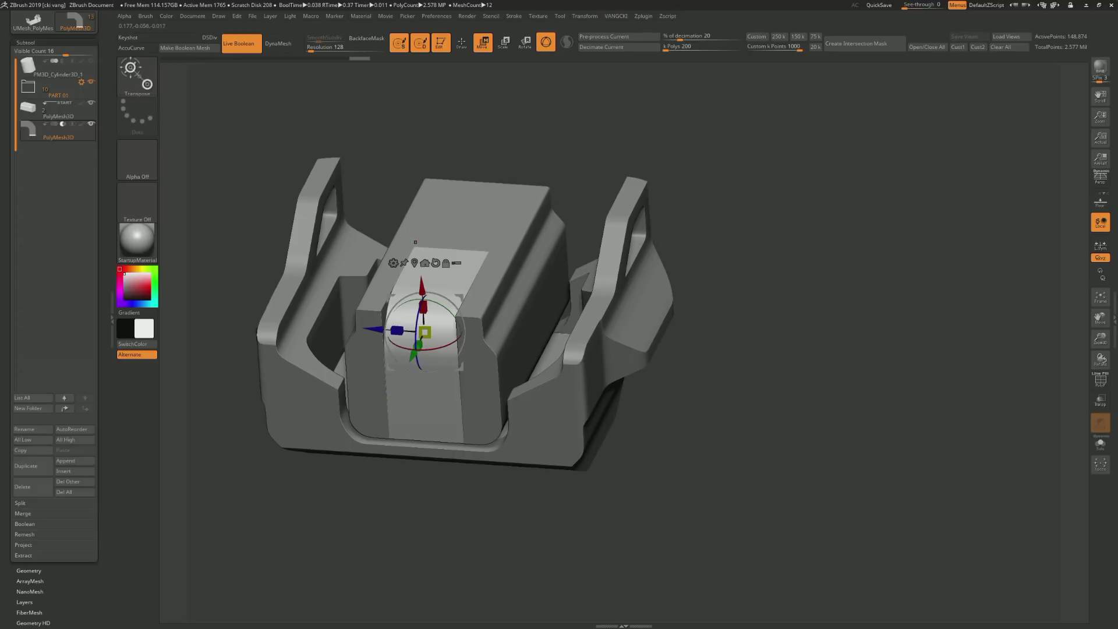
Select the inner front panel and move it outward about 1.65 units along the green axis
{"action": "left_click", "coordinate": [416, 238], "text": "alt"}
{"action": "left_click_drag", "start_coordinate": [416, 237], "coordinate": [419, 233]}
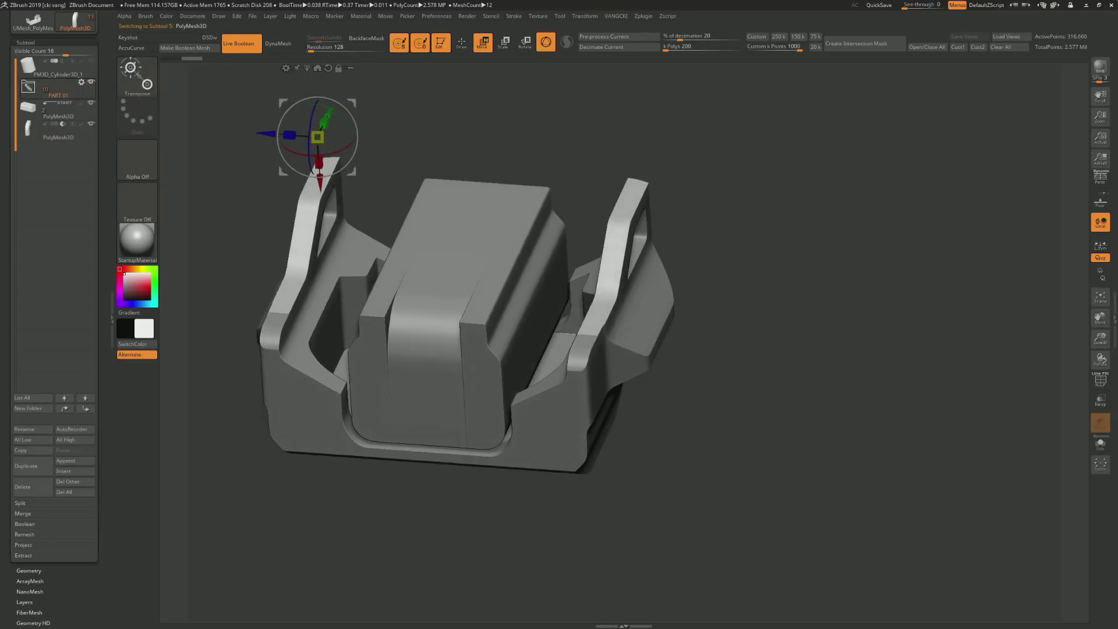
{"action": "mouse_move", "coordinate": [815, 349]}
{"action": "left_mouse_down"}
{"action": "mouse_move", "coordinate": [845, 338]}
{"action": "mouse_move", "coordinate": [792, 372]}
{"action": "left_mouse_up"}
{"action": "left_click", "coordinate": [454, 279], "text": "alt"}
{"action": "mouse_move", "coordinate": [416, 309]}
{"action": "left_mouse_down"}
{"action": "mouse_move", "coordinate": [416, 288]}
{"action": "mouse_move", "coordinate": [434, 299]}
{"action": "left_mouse_up"}
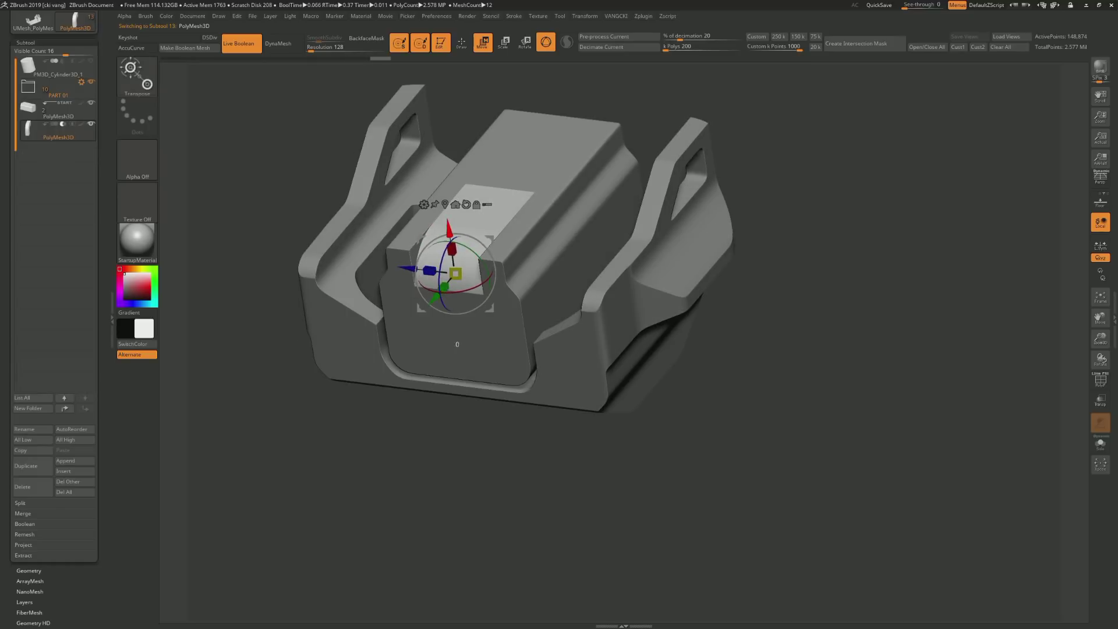
{"action": "left_click_drag", "start_coordinate": [844, 466], "coordinate": [716, 448]}
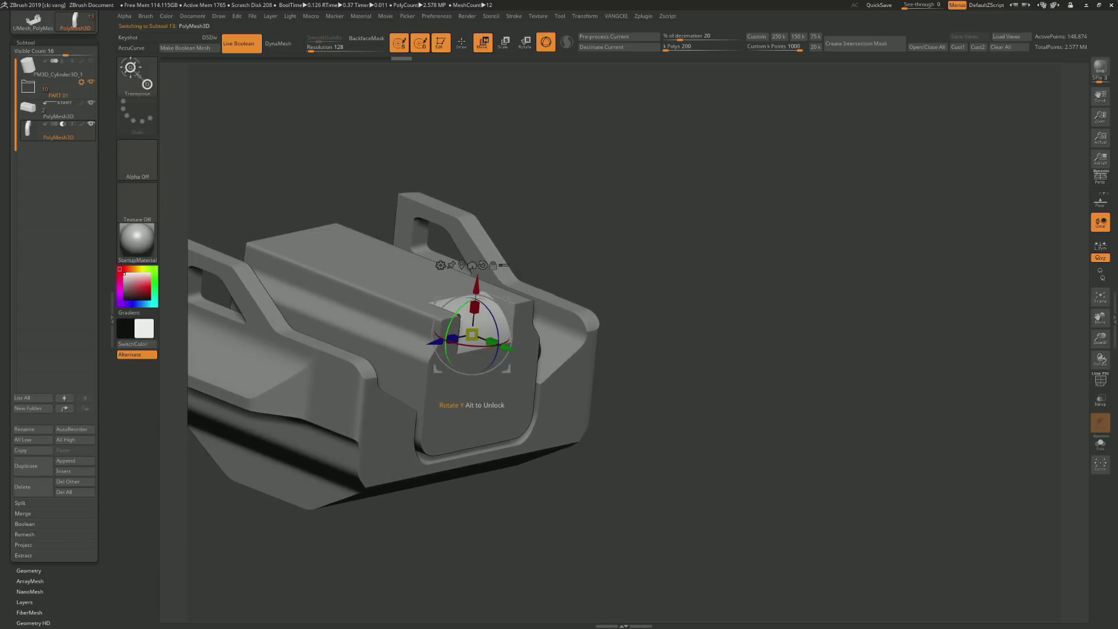
{"action": "left_click_drag", "start_coordinate": [493, 341], "coordinate": [513, 345]}
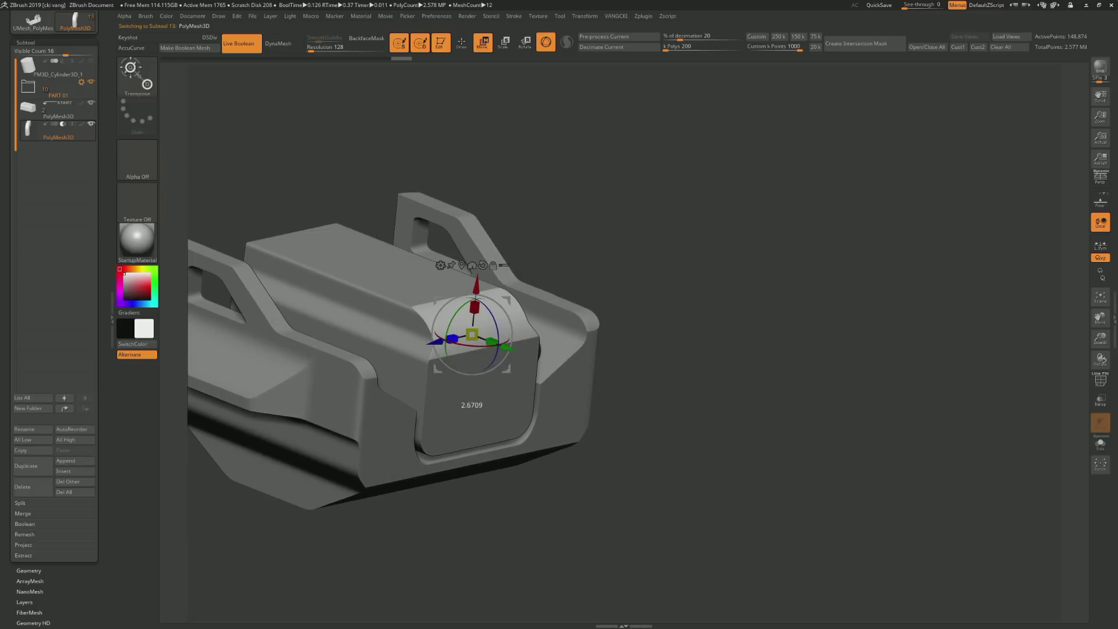
{"action": "mouse_move", "coordinate": [728, 454]}
{"action": "left_mouse_down"}
{"action": "mouse_move", "coordinate": [757, 408]}
{"action": "mouse_move", "coordinate": [751, 350]}
{"action": "left_mouse_up"}
In front view, size the Spotlight arch alpha over the bracket and make it a 183,938-point subtool
{"action": "key", "text": "q"}
{"action": "key", "text": "shift+z"}
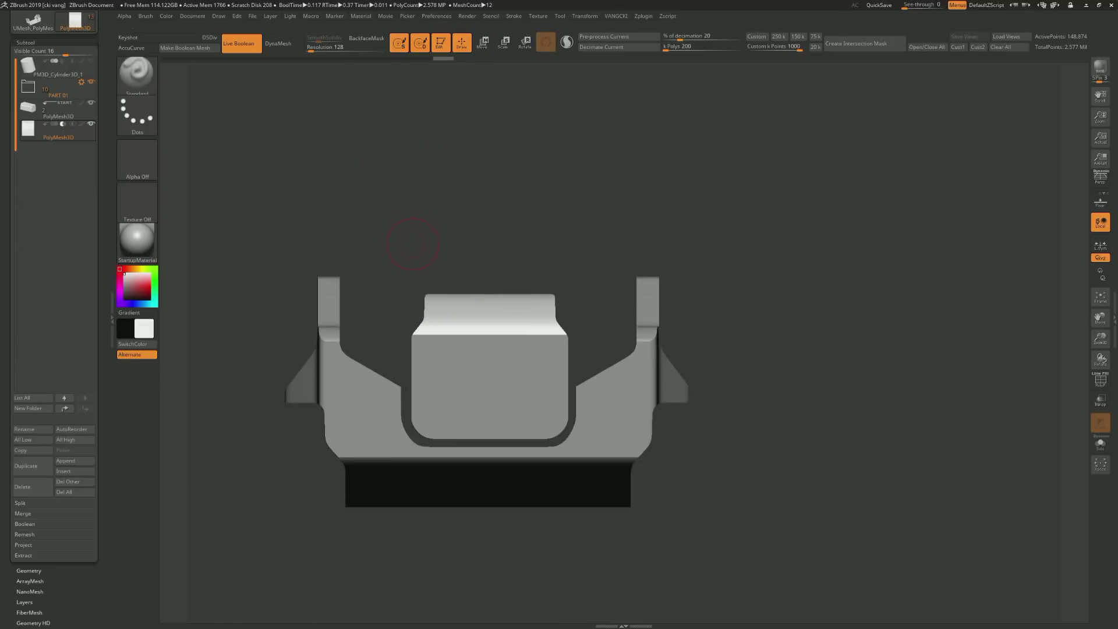
{"action": "mouse_move", "coordinate": [476, 307]}
{"action": "left_mouse_down"}
{"action": "mouse_move", "coordinate": [706, 381]}
{"action": "mouse_move", "coordinate": [752, 412]}
{"action": "left_mouse_up"}
{"action": "left_click", "coordinate": [180, 373]}
{"action": "left_click_drag", "start_coordinate": [180, 373], "coordinate": [484, 285]}
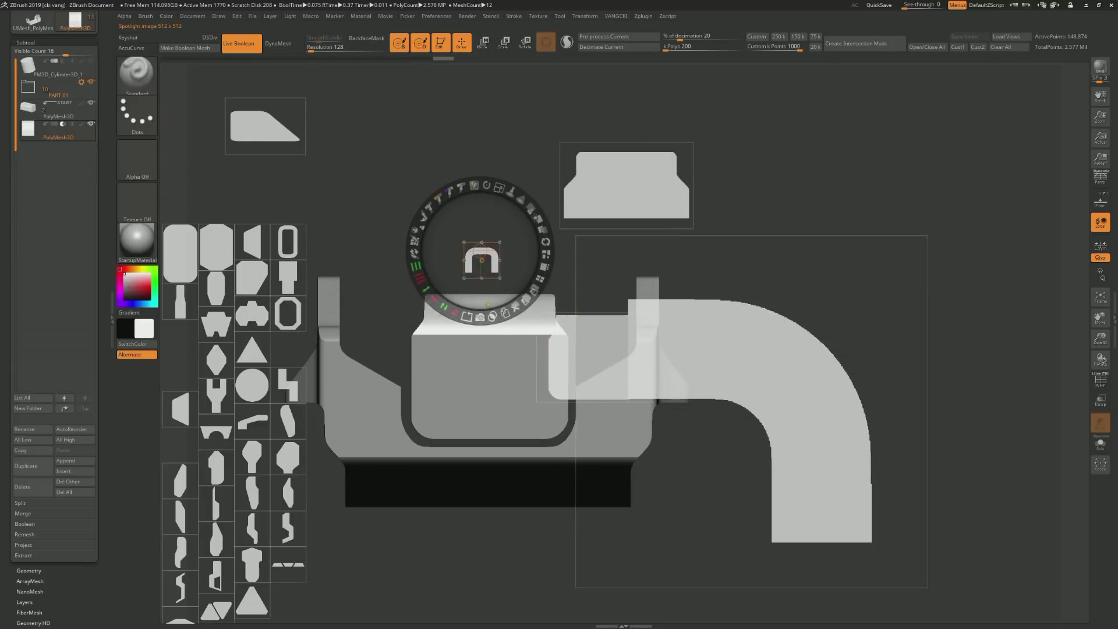
{"action": "left_click", "coordinate": [488, 304]}
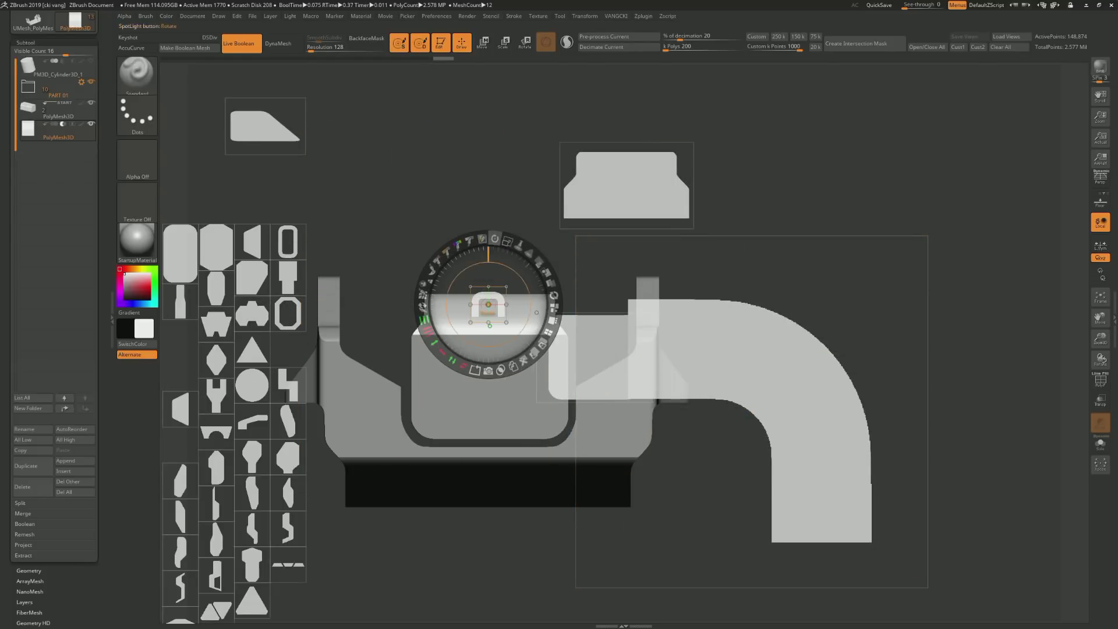
{"action": "left_click_drag", "start_coordinate": [527, 254], "coordinate": [539, 263]}
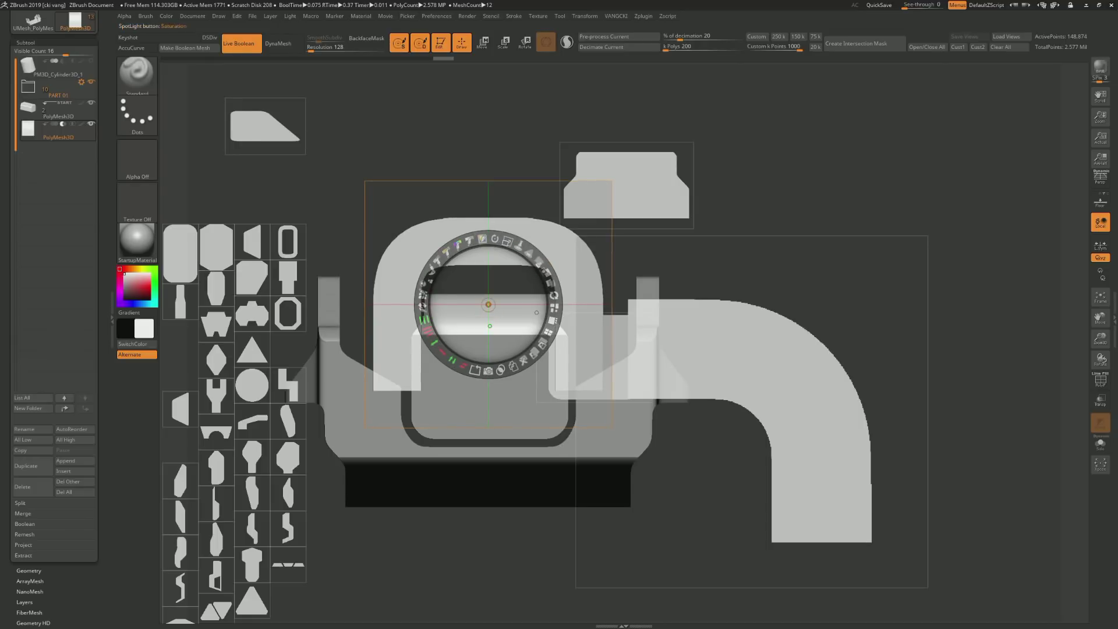
{"action": "left_click", "coordinate": [489, 327], "text": "alt"}
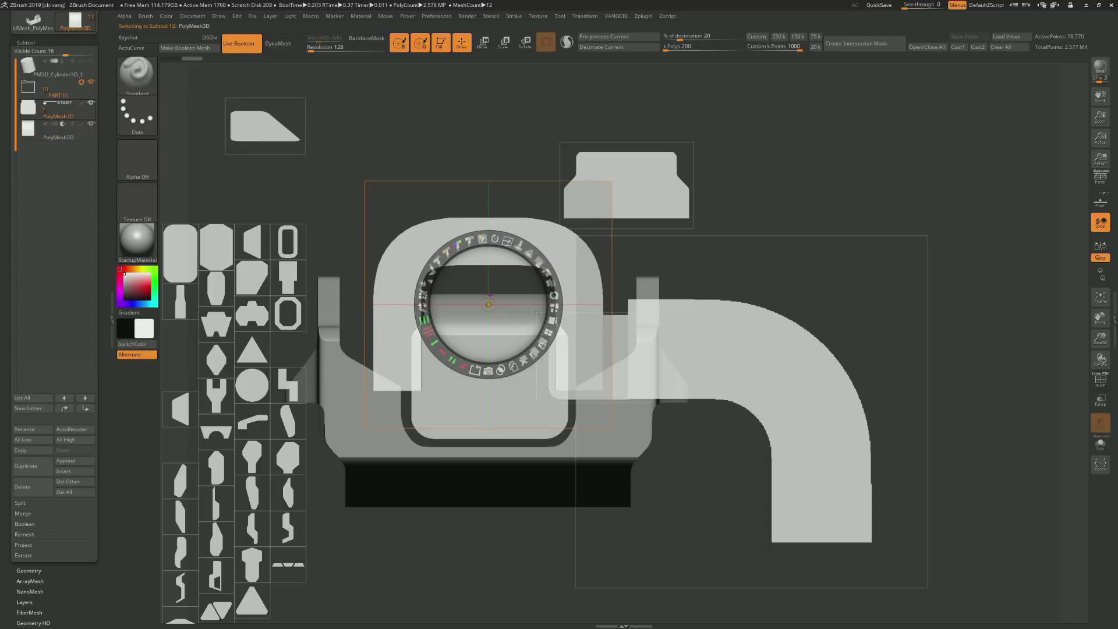
{"action": "left_click", "coordinate": [463, 367]}
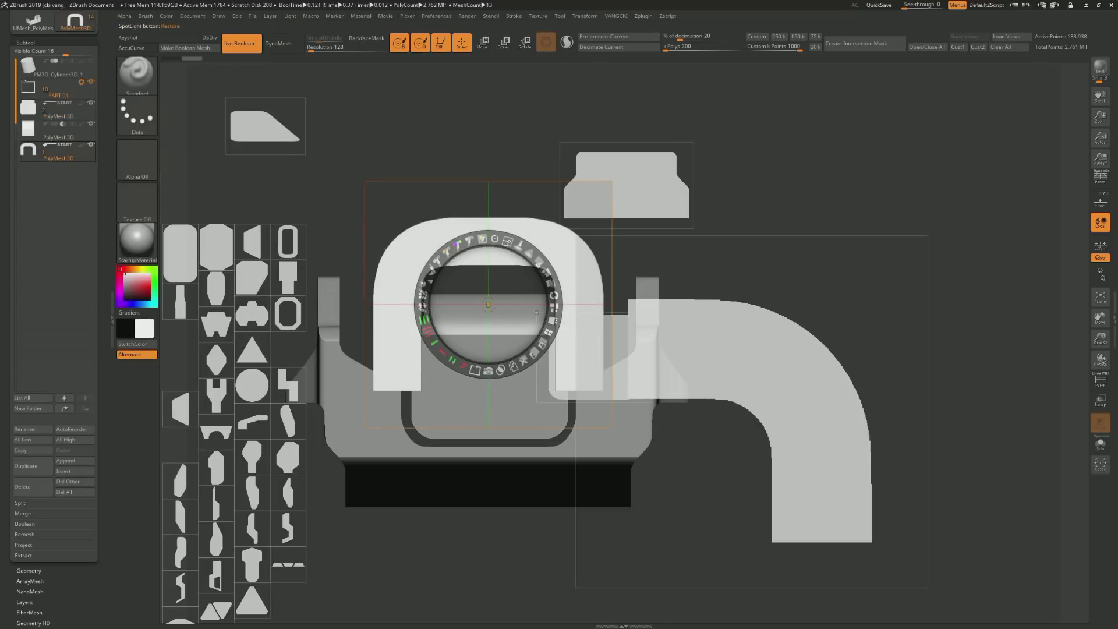
Move the arch image aside in Spotlight and bring the trapezoid image over the model
{"action": "key", "text": "z"}
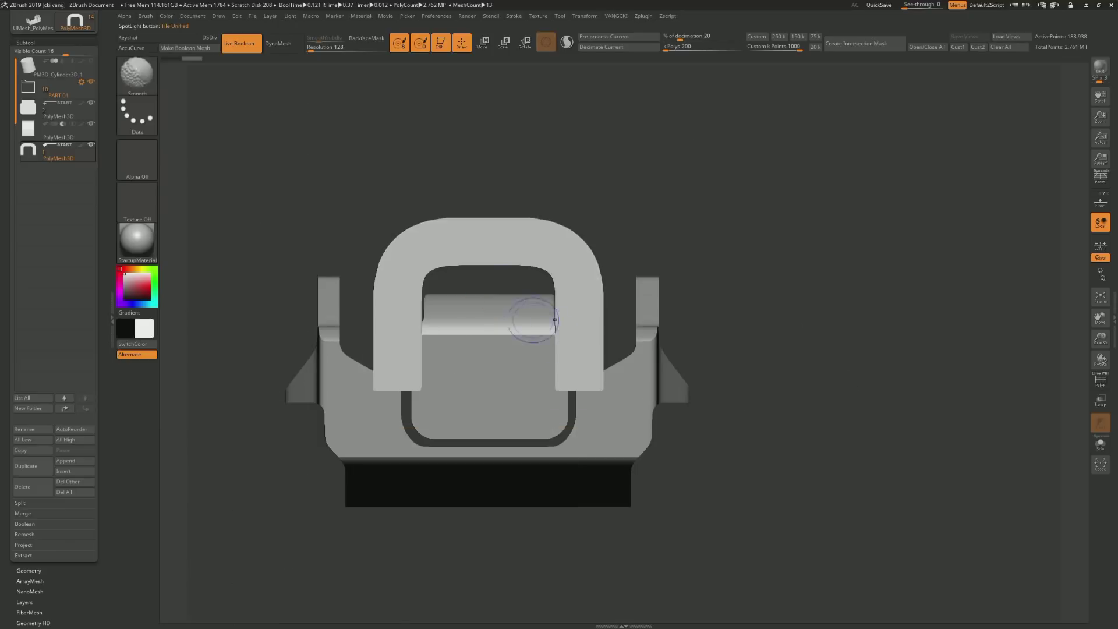
{"action": "key", "text": "z"}
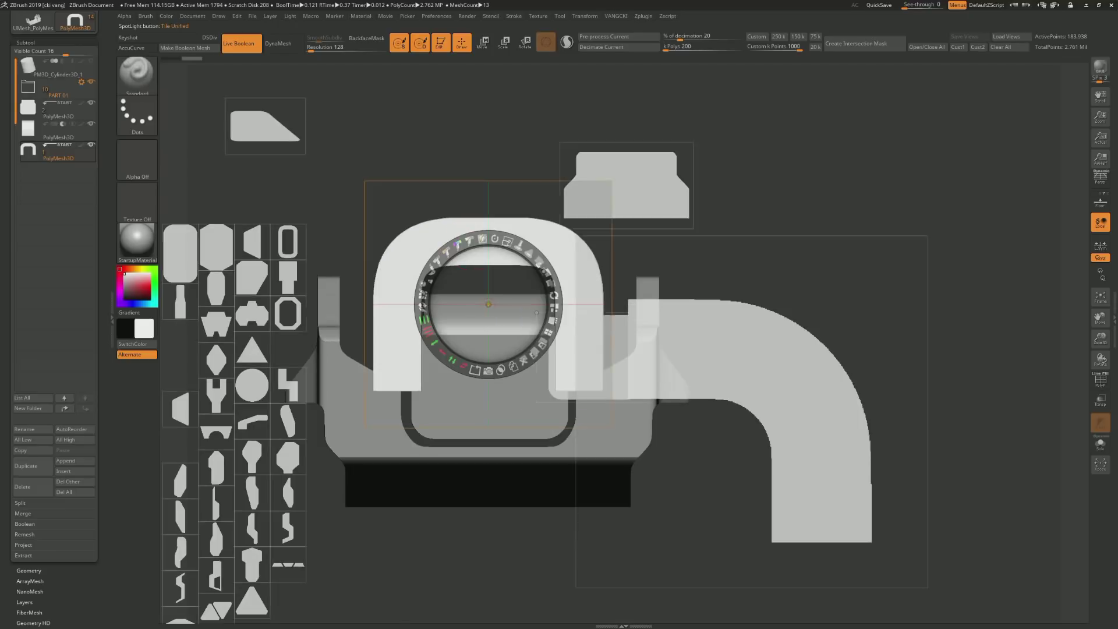
{"action": "left_click_drag", "start_coordinate": [536, 312], "coordinate": [913, 414]}
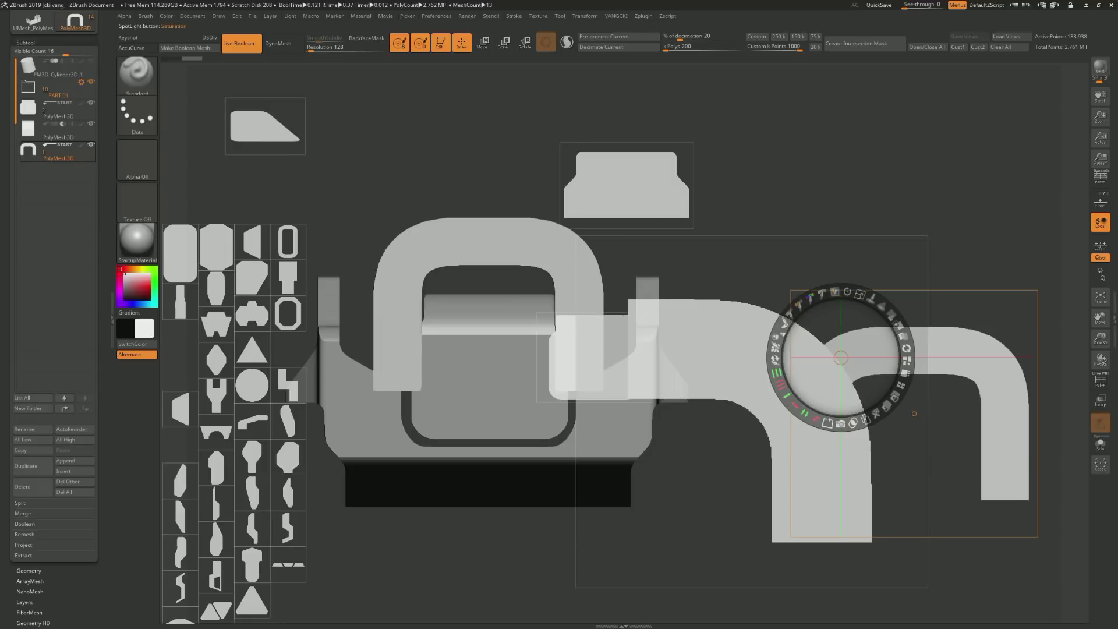
{"action": "mouse_move", "coordinate": [626, 185]}
{"action": "left_mouse_down"}
{"action": "mouse_move", "coordinate": [490, 322]}
{"action": "mouse_move", "coordinate": [488, 304]}
{"action": "left_mouse_up"}
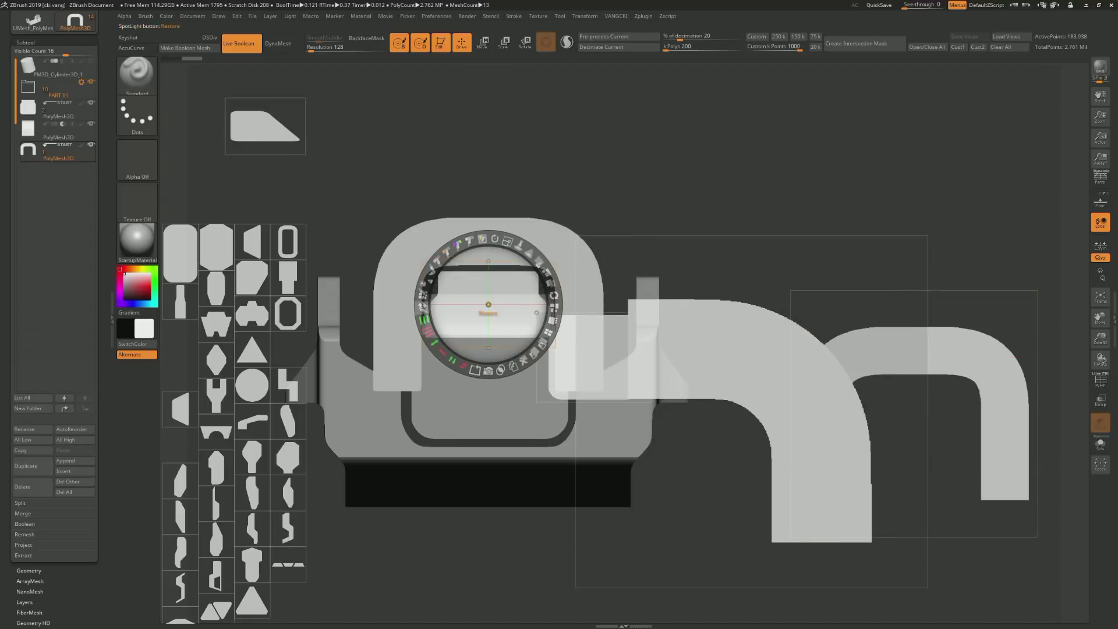
Scale and stretch the trapezoid to fit inside the arch, then make it a new subtool
{"action": "left_click", "coordinate": [424, 307]}
{"action": "mouse_move", "coordinate": [423, 307]}
{"action": "left_mouse_down"}
{"action": "mouse_move", "coordinate": [483, 325]}
{"action": "mouse_move", "coordinate": [487, 315]}
{"action": "left_mouse_up"}
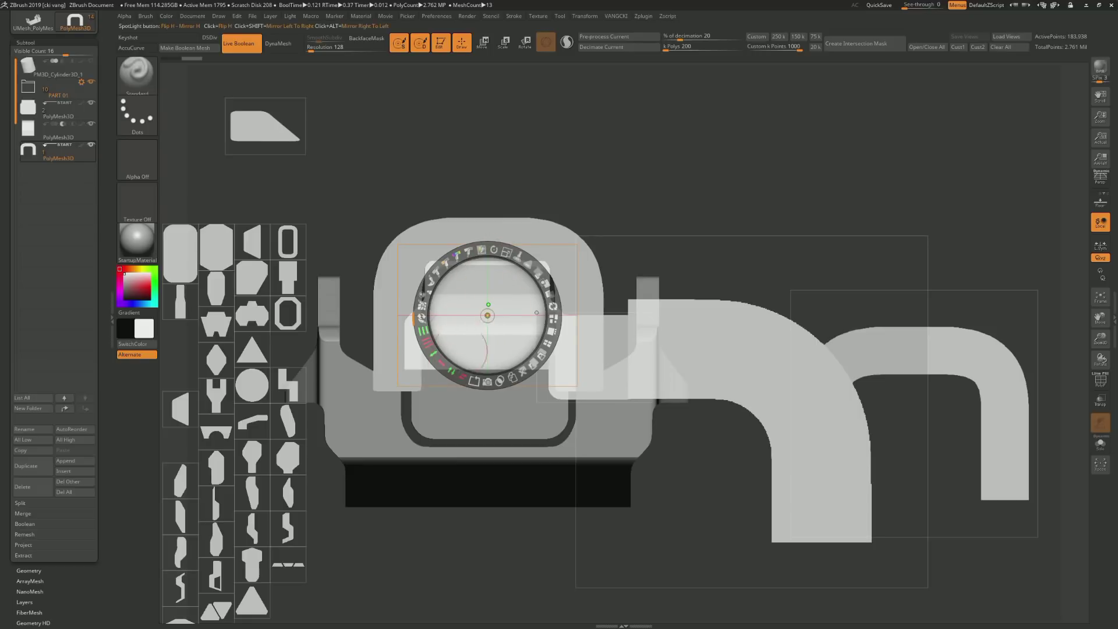
{"action": "left_click_drag", "start_coordinate": [487, 315], "coordinate": [488, 358]}
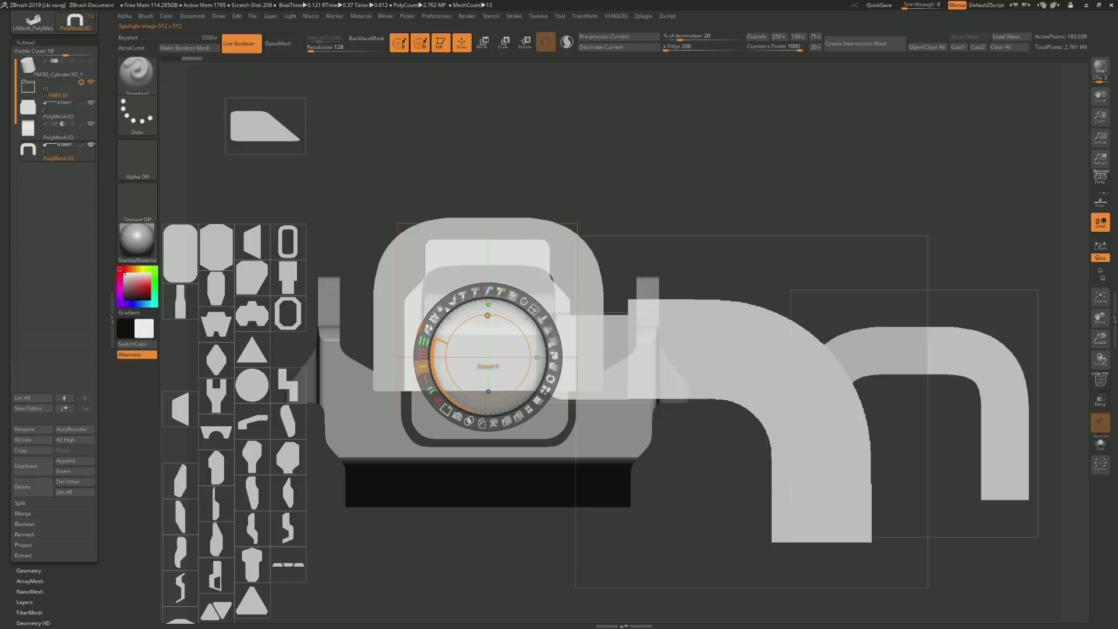
{"action": "left_click_drag", "start_coordinate": [487, 315], "coordinate": [484, 330]}
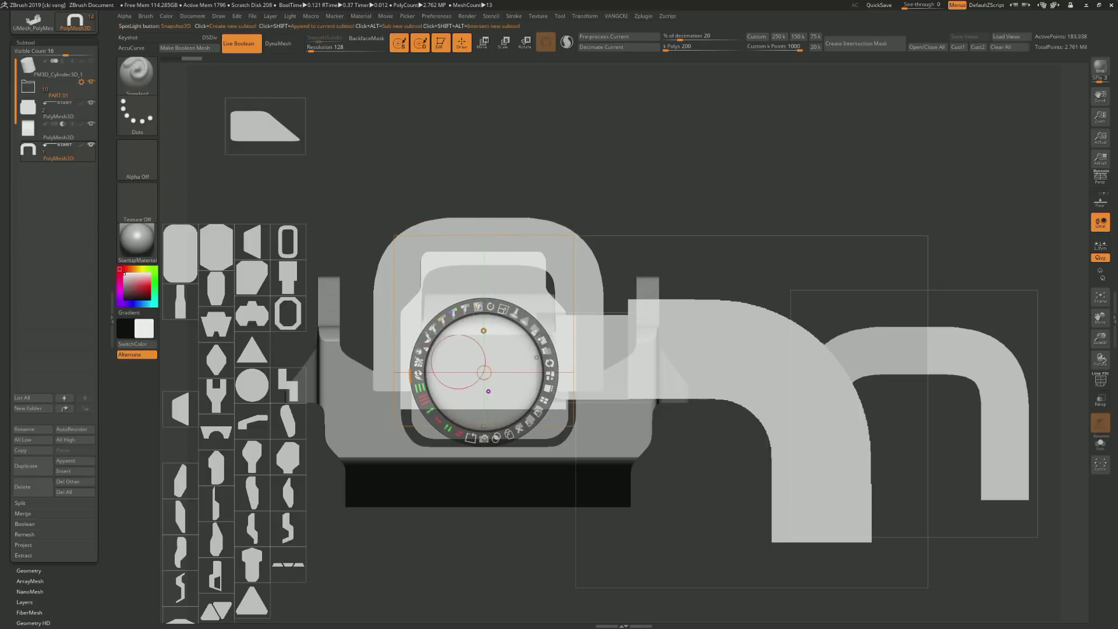
{"action": "left_click_drag", "start_coordinate": [484, 330], "coordinate": [496, 331]}
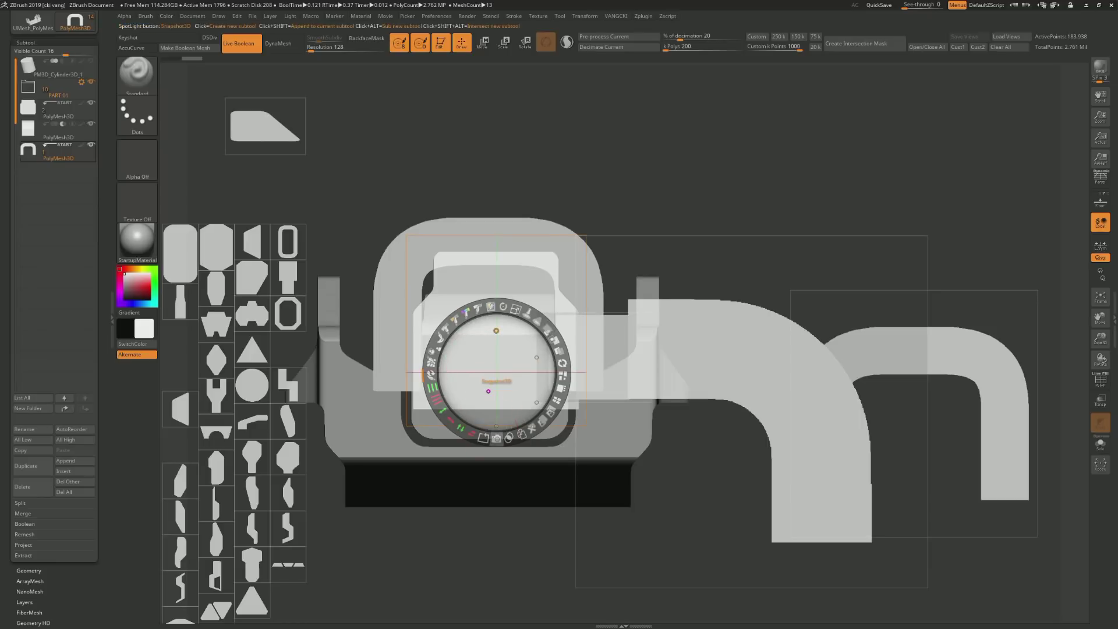
{"action": "left_click", "coordinate": [496, 438]}
{"action": "key", "text": "shift+z"}
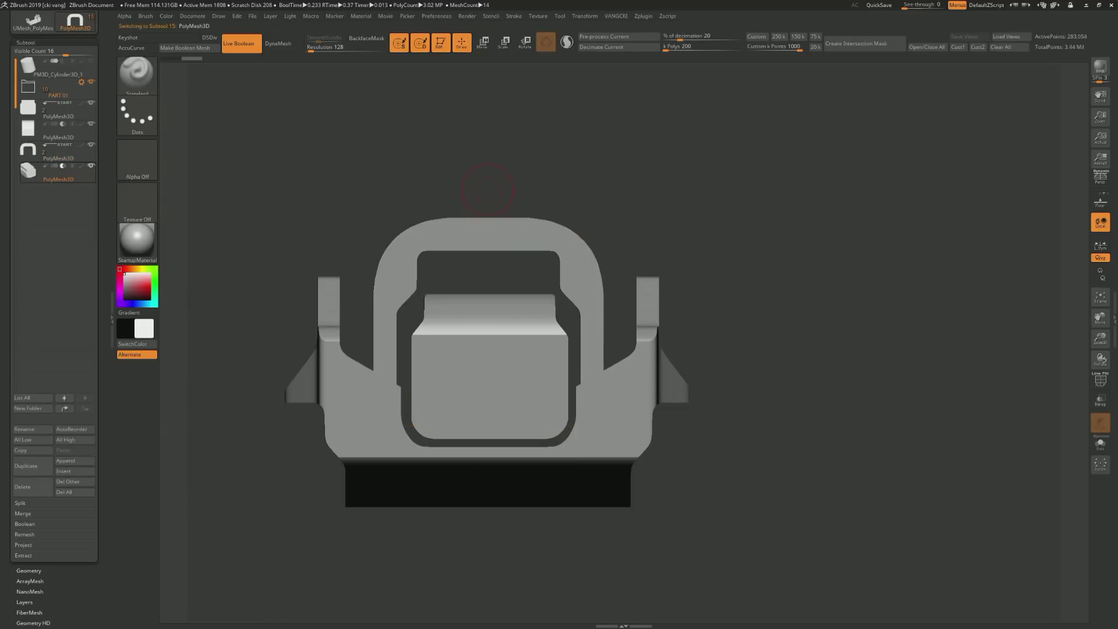
Select the arched handle subtool and scroll the Tool palette down to its Deformation options
{"action": "left_click_drag", "start_coordinate": [485, 210], "coordinate": [488, 207]}
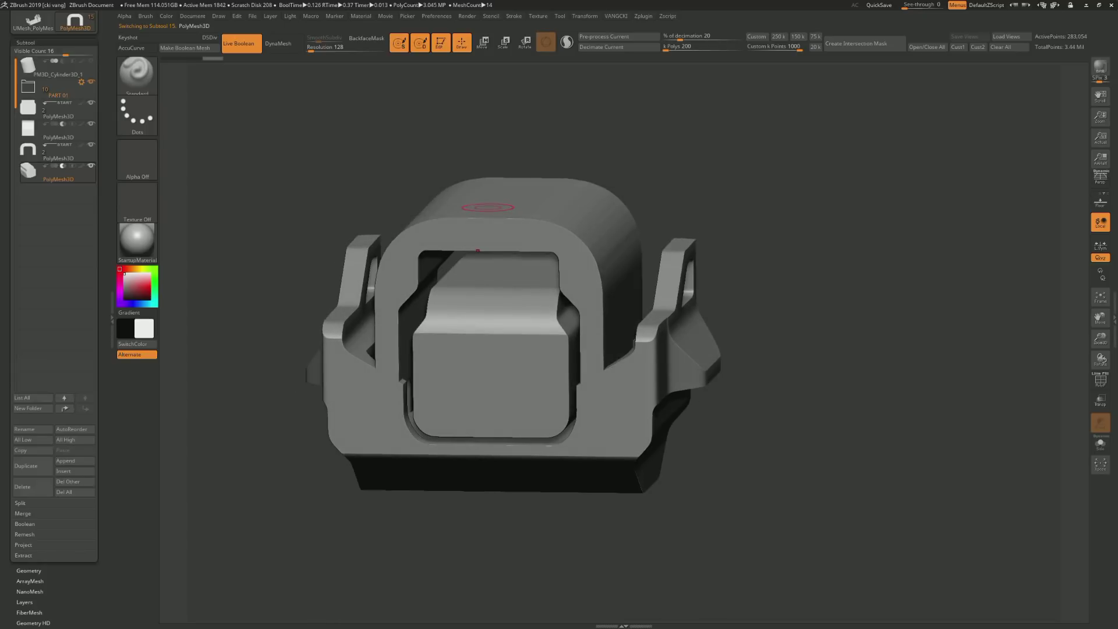
{"action": "left_click", "coordinate": [483, 200], "text": "alt"}
{"action": "key", "text": "shift+f"}
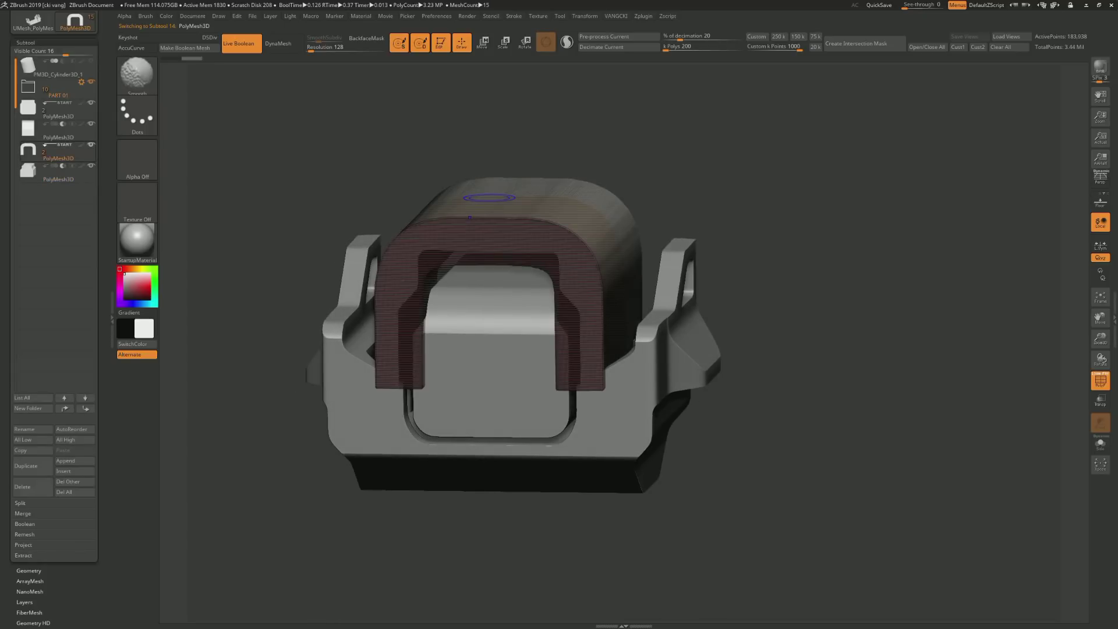
{"action": "key", "text": "shift+f"}
{"action": "scroll", "coordinate": [39, 572], "scroll_direction": "down", "scroll_amount": 3}
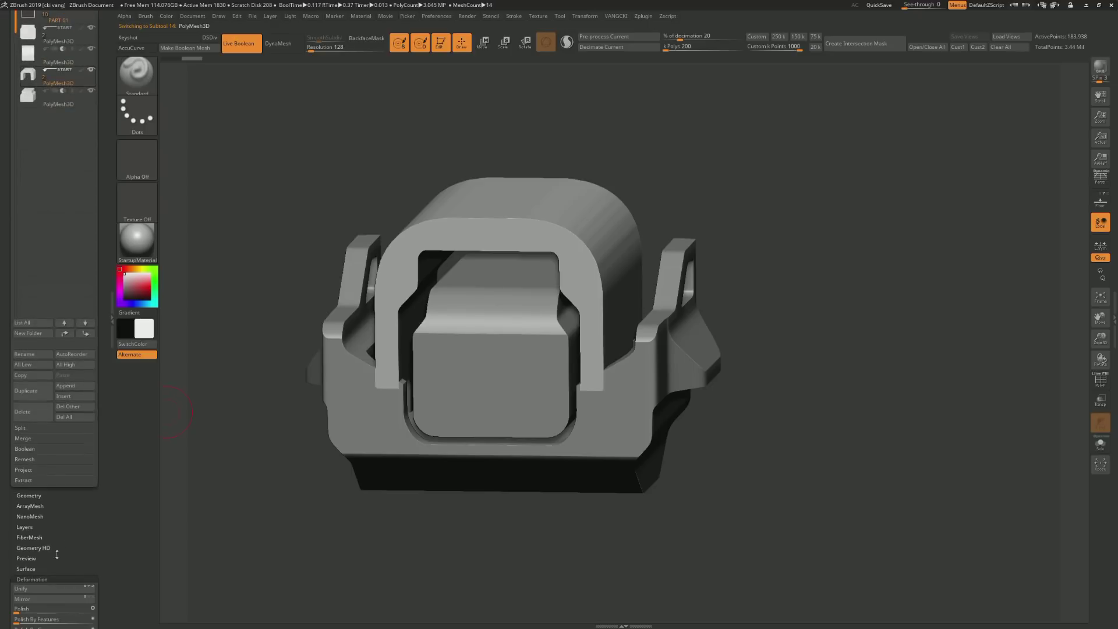
{"action": "scroll", "coordinate": [43, 524], "scroll_direction": "down", "scroll_amount": 3}
{"action": "scroll", "coordinate": [50, 477], "scroll_direction": "down", "scroll_amount": 3}
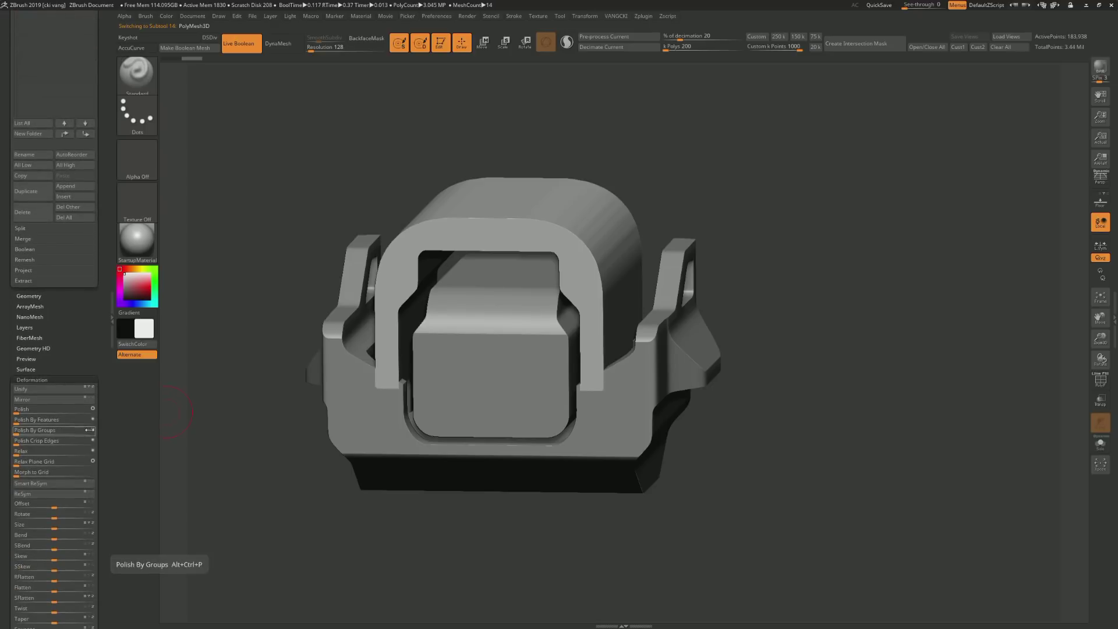
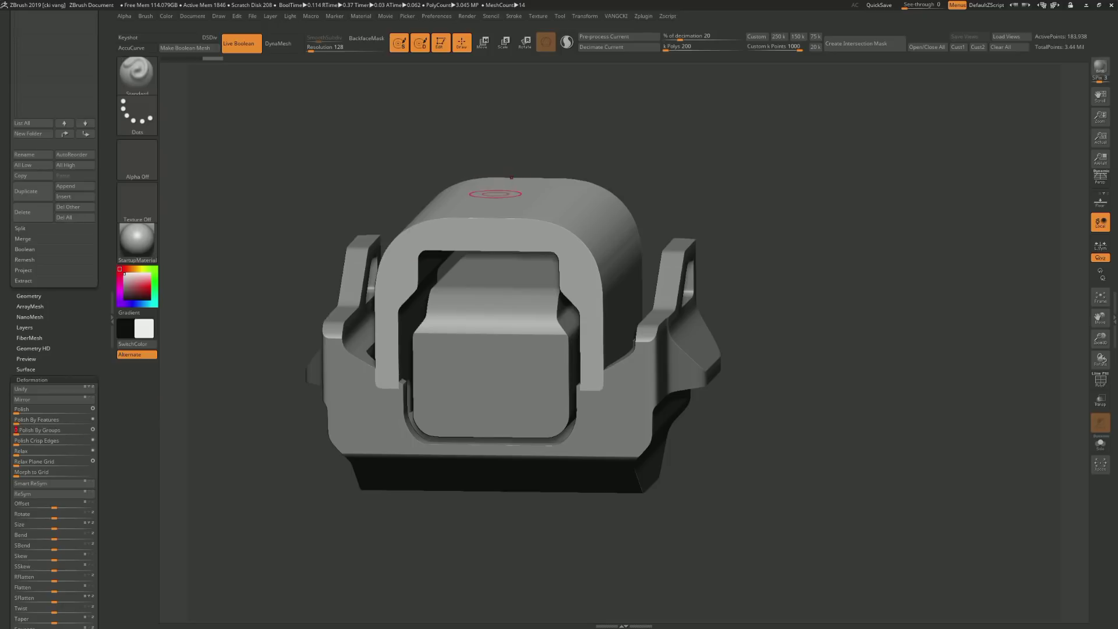
Snap the housing to a front view and open the shape library, moving the arch shape aside
{"action": "left_click_drag", "start_coordinate": [512, 177], "coordinate": [449, 211], "text": "shift"}
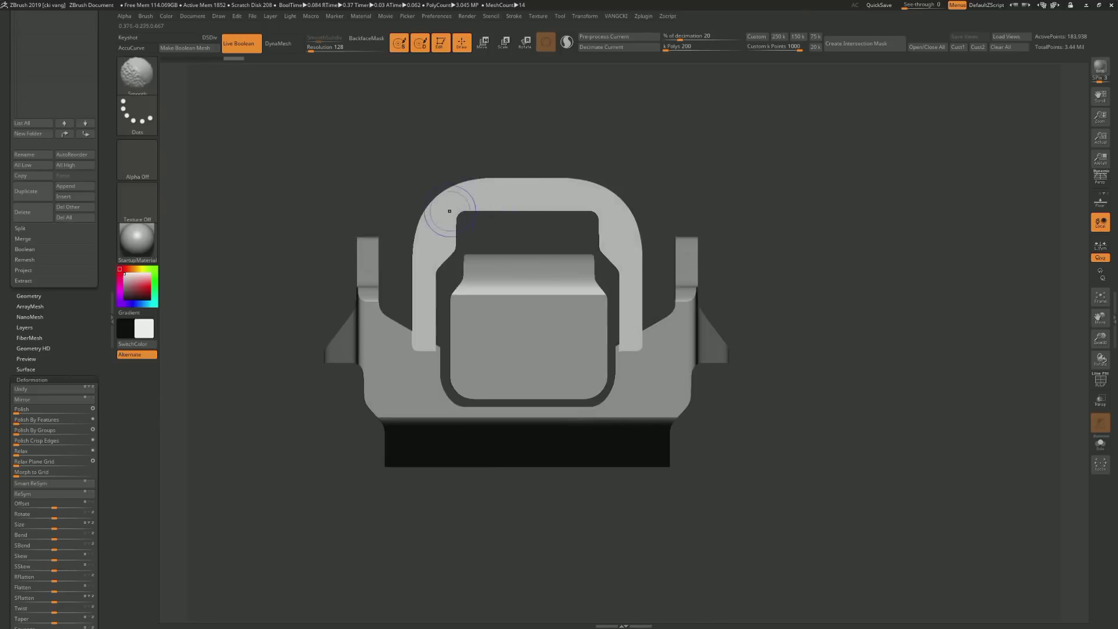
{"action": "mouse_move", "coordinate": [440, 276]}
{"action": "left_mouse_down"}
{"action": "mouse_move", "coordinate": [478, 326]}
{"action": "mouse_move", "coordinate": [431, 328]}
{"action": "left_mouse_up"}
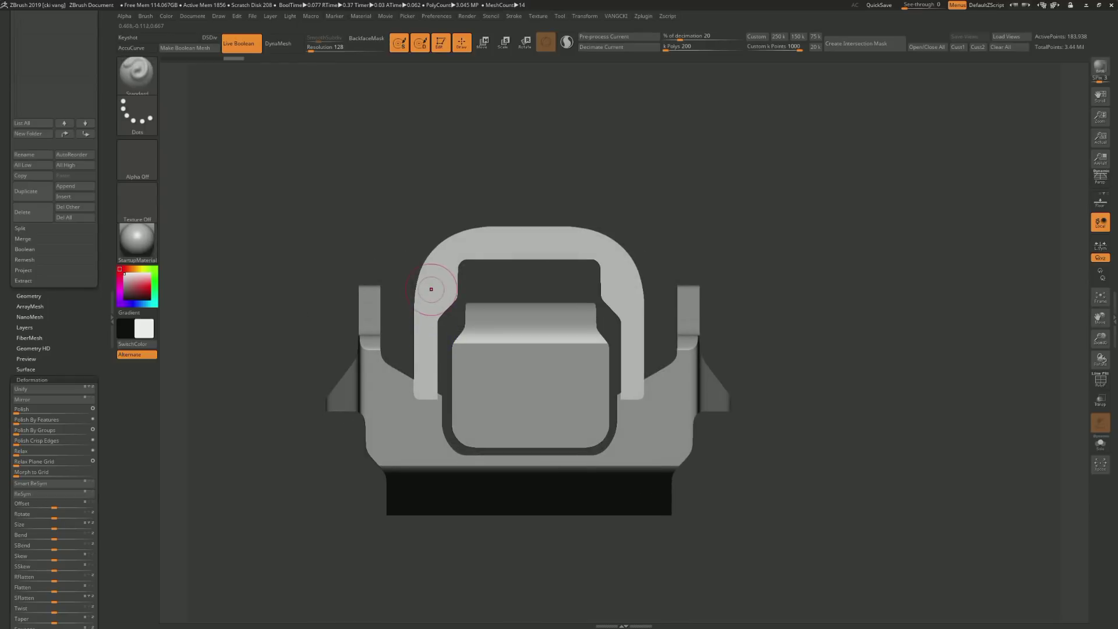
{"action": "key", "text": "m"}
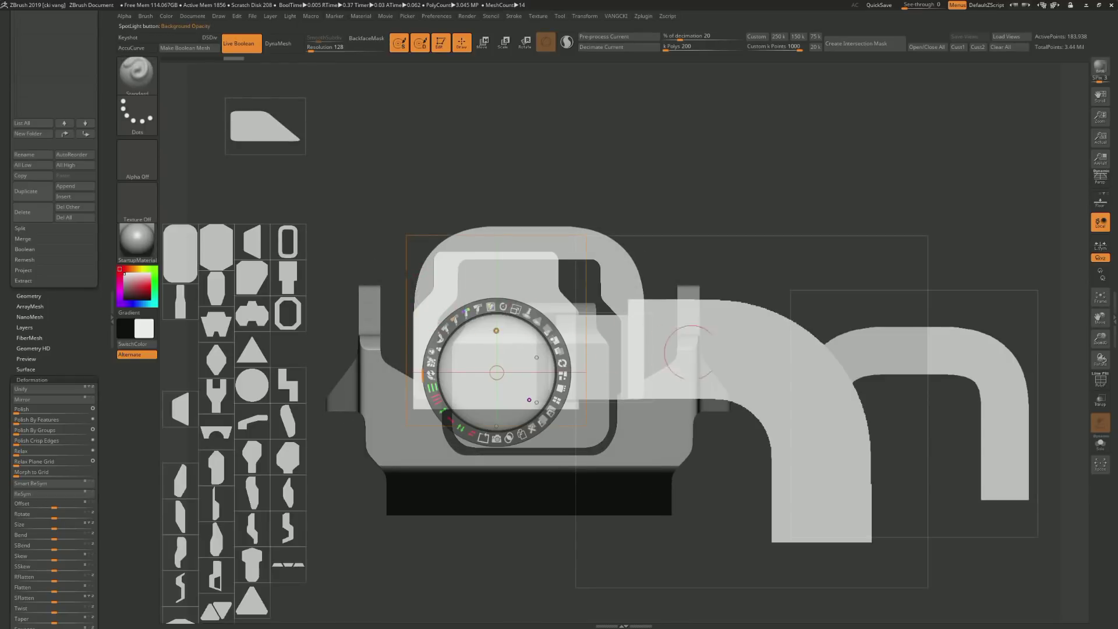
{"action": "left_click_drag", "start_coordinate": [691, 352], "coordinate": [767, 484]}
{"action": "mouse_move", "coordinate": [524, 338]}
{"action": "left_mouse_down"}
{"action": "mouse_move", "coordinate": [412, 394]}
{"action": "mouse_move", "coordinate": [318, 376]}
{"action": "mouse_move", "coordinate": [368, 424]}
{"action": "mouse_move", "coordinate": [456, 439]}
{"action": "mouse_move", "coordinate": [456, 394]}
{"action": "mouse_move", "coordinate": [376, 224]}
{"action": "mouse_move", "coordinate": [445, 288]}
{"action": "mouse_move", "coordinate": [621, 538]}
{"action": "mouse_move", "coordinate": [632, 539]}
{"action": "left_mouse_up"}
Place the trapezoid shape over the model and build it into a new PolyMesh3D subtool
{"action": "mouse_move", "coordinate": [265, 126]}
{"action": "left_mouse_down"}
{"action": "mouse_move", "coordinate": [374, 294]}
{"action": "mouse_move", "coordinate": [424, 391]}
{"action": "mouse_move", "coordinate": [409, 391]}
{"action": "mouse_move", "coordinate": [411, 376]}
{"action": "mouse_move", "coordinate": [403, 388]}
{"action": "mouse_move", "coordinate": [413, 399]}
{"action": "left_mouse_up"}
{"action": "key", "text": "ctrl"}
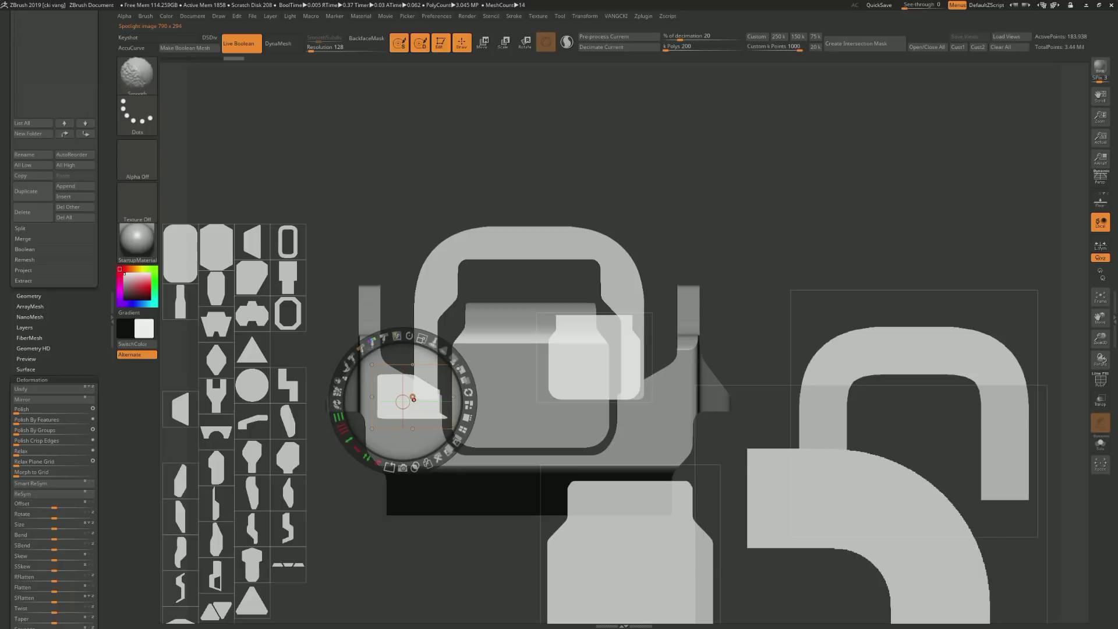
{"action": "left_click", "coordinate": [413, 398], "text": "alt"}
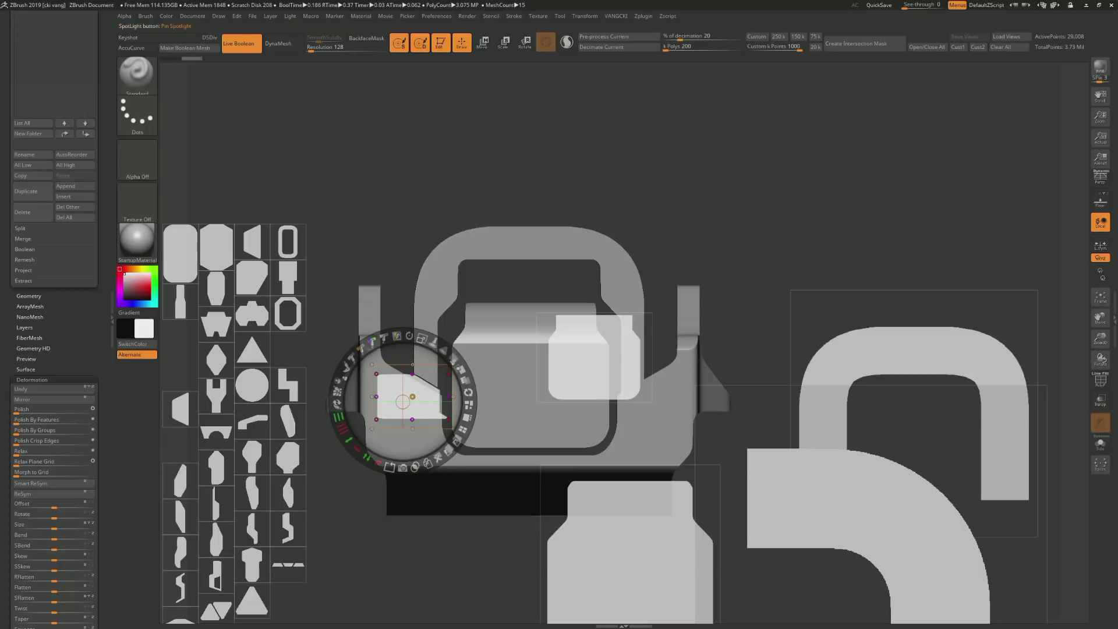
{"action": "key", "text": "shift+z"}
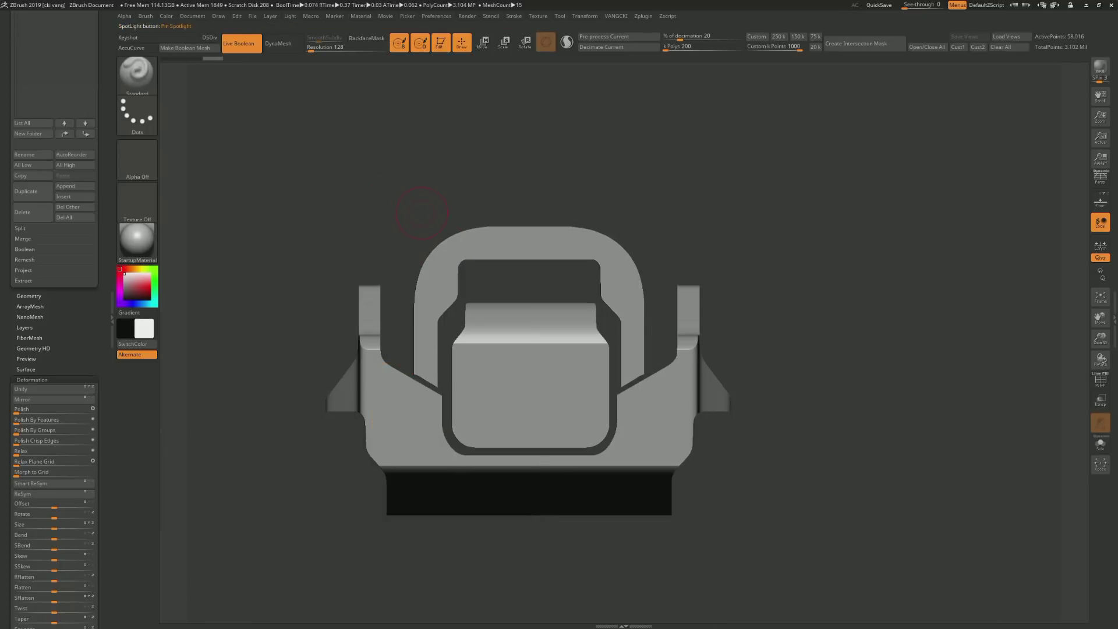
{"action": "mouse_move", "coordinate": [421, 213]}
{"action": "left_mouse_down"}
{"action": "mouse_move", "coordinate": [513, 273]}
{"action": "mouse_move", "coordinate": [431, 256]}
{"action": "left_mouse_up"}
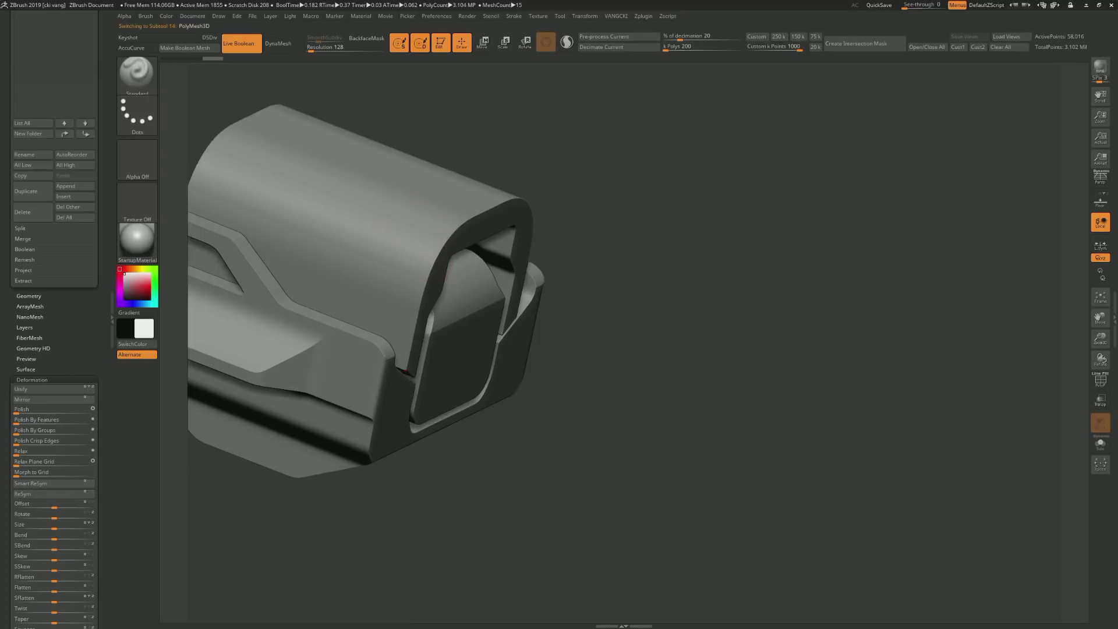
Select the curved top housing piece and frame a close view down its front opening
{"action": "left_click", "coordinate": [416, 219], "text": "alt"}
{"action": "mouse_move", "coordinate": [612, 326]}
{"action": "left_mouse_down"}
{"action": "mouse_move", "coordinate": [390, 246]}
{"action": "mouse_move", "coordinate": [475, 195]}
{"action": "left_mouse_up"}
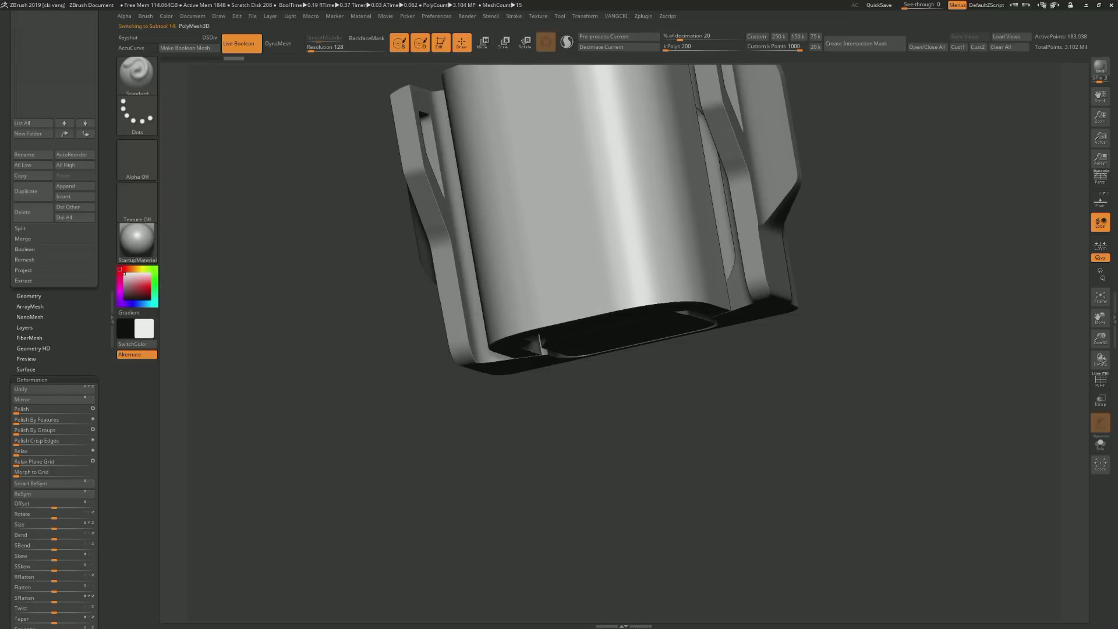
{"action": "left_click_drag", "start_coordinate": [401, 190], "coordinate": [403, 201]}
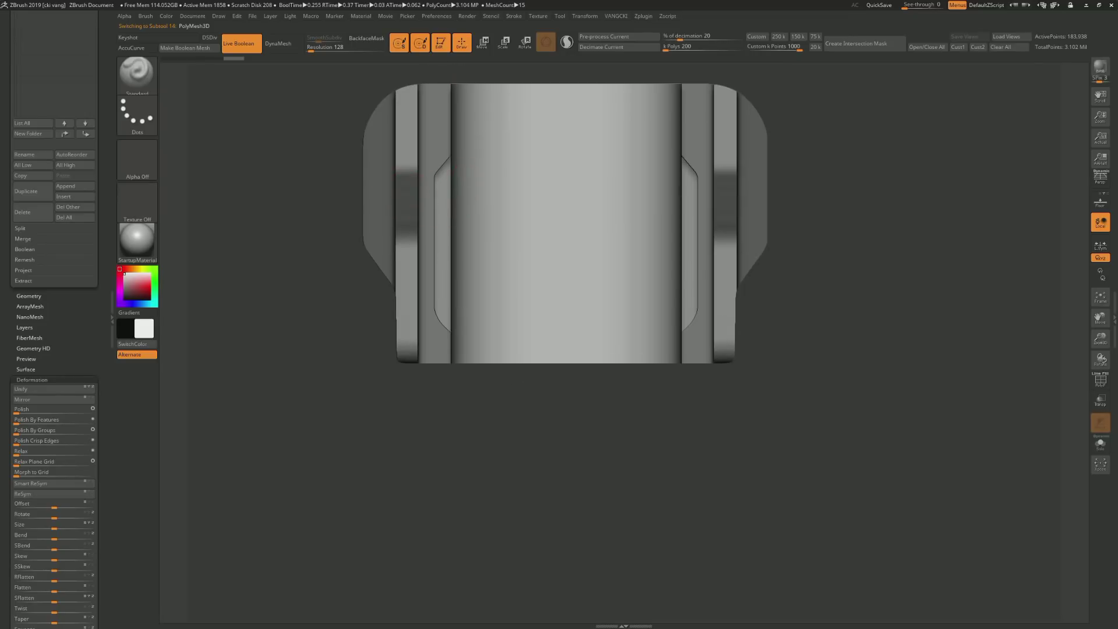
{"action": "left_click_drag", "start_coordinate": [451, 84], "coordinate": [463, 207], "text": "alt"}
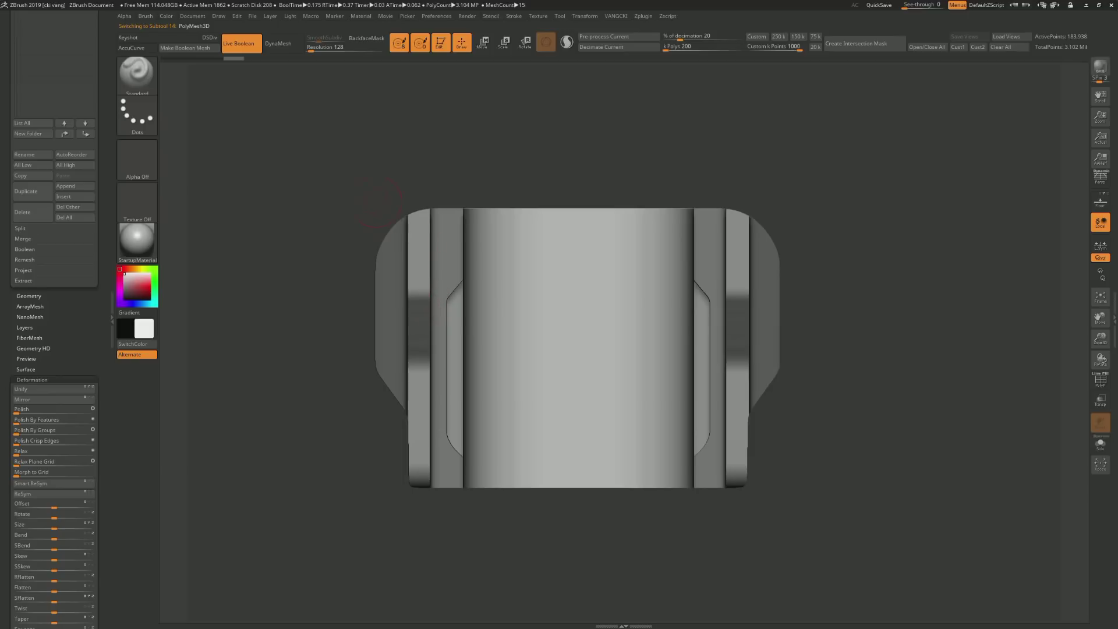
{"action": "scroll", "coordinate": [114, 170], "scroll_direction": "up", "scroll_amount": 5}
{"action": "scroll", "coordinate": [114, 170], "scroll_direction": "up", "scroll_amount": 5}
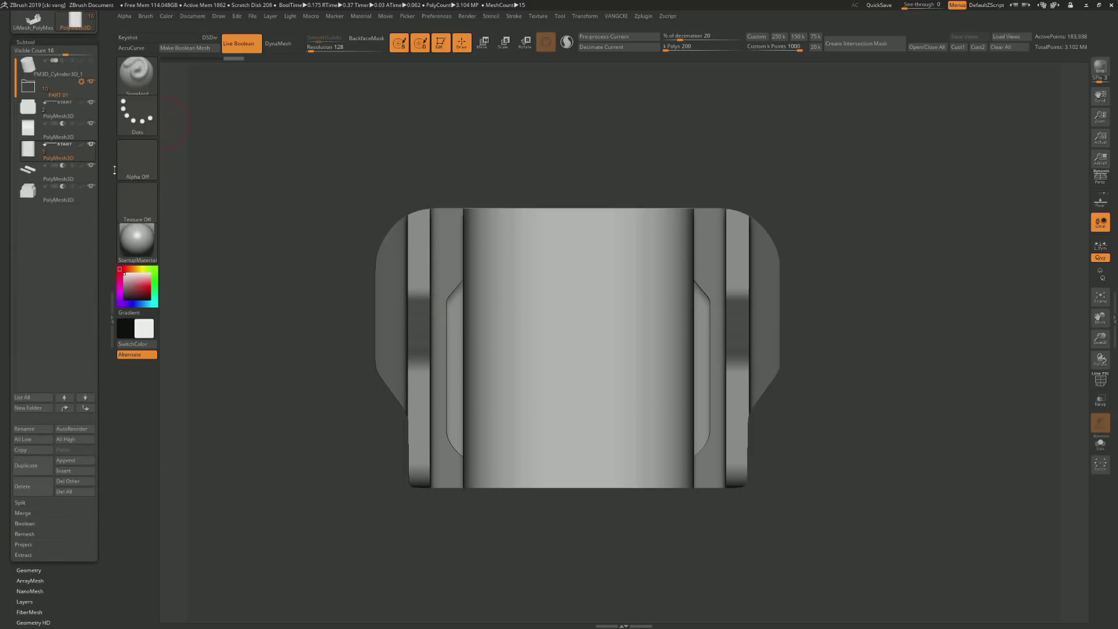
Project the rounded rectangle shape onto the housing top as a slot cutter
{"action": "key", "text": "shift+z"}
{"action": "mouse_move", "coordinate": [408, 387]}
{"action": "left_mouse_down"}
{"action": "mouse_move", "coordinate": [561, 349]}
{"action": "mouse_move", "coordinate": [548, 303]}
{"action": "mouse_move", "coordinate": [578, 348]}
{"action": "left_mouse_up"}
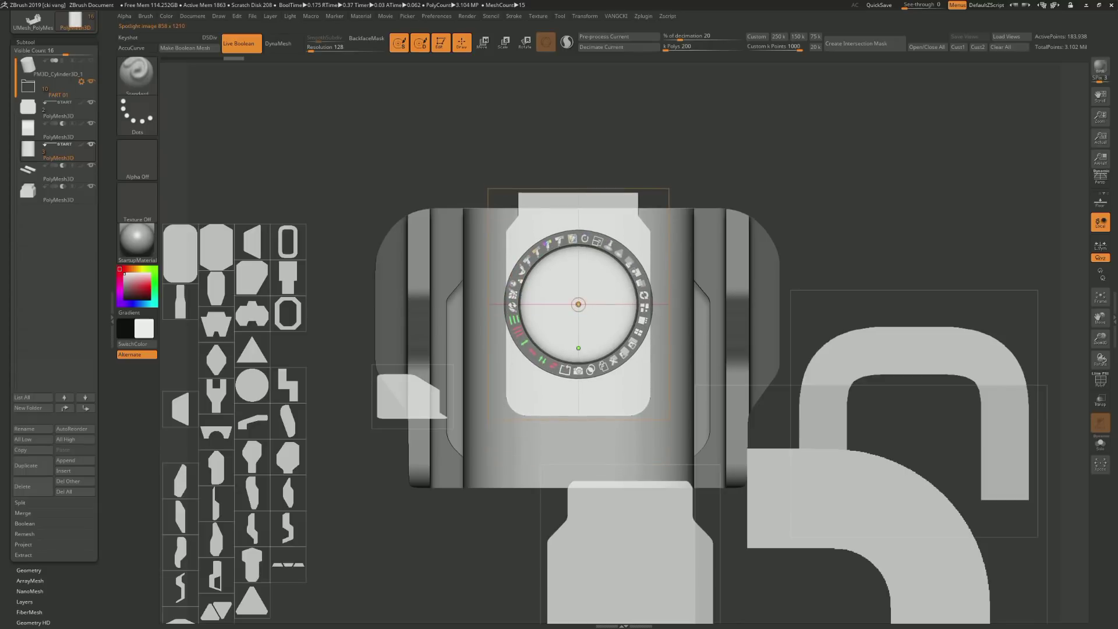
{"action": "key", "text": "shift+z"}
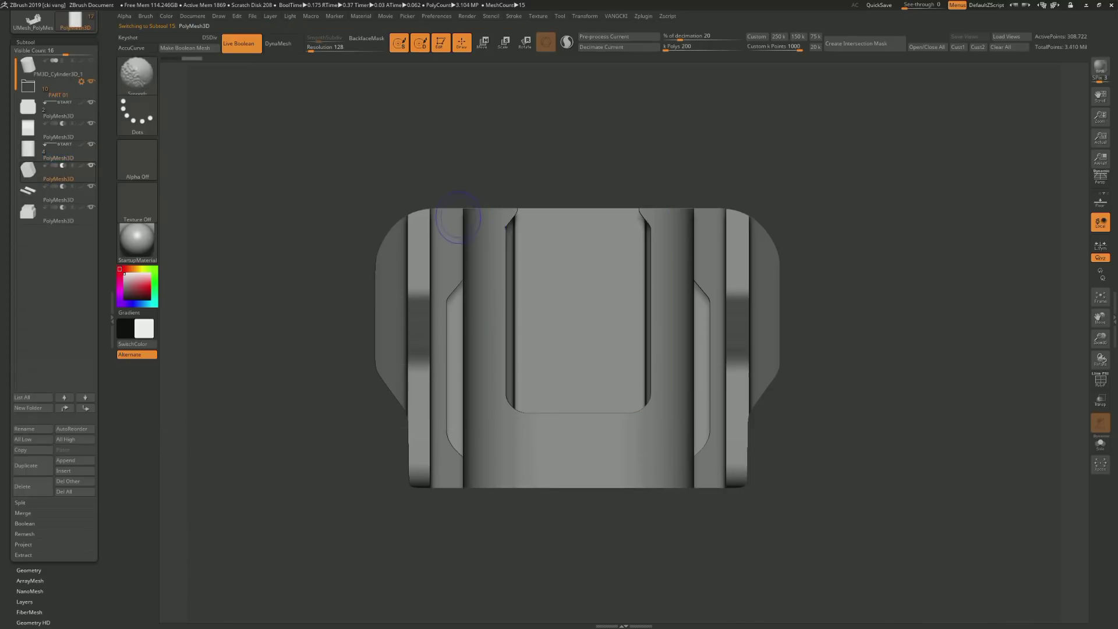
{"action": "mouse_move", "coordinate": [467, 309]}
{"action": "left_mouse_down"}
{"action": "mouse_move", "coordinate": [498, 300]}
{"action": "mouse_move", "coordinate": [483, 72]}
{"action": "left_mouse_up"}
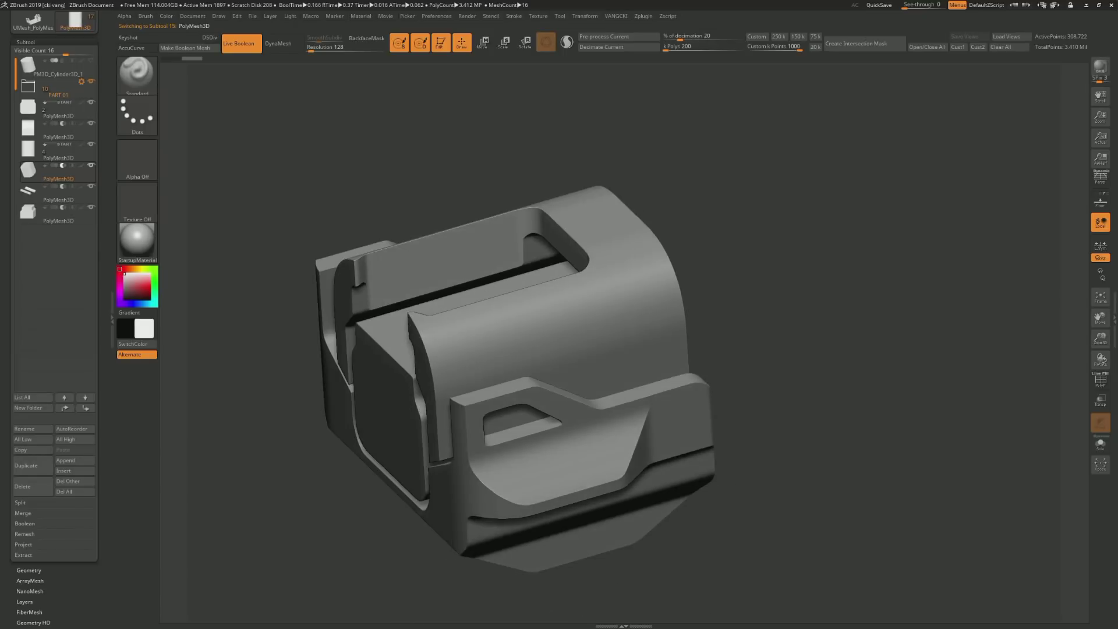
Slide the new slot along the top edge toward the front with the Move gizmo
{"action": "left_click", "coordinate": [483, 42]}
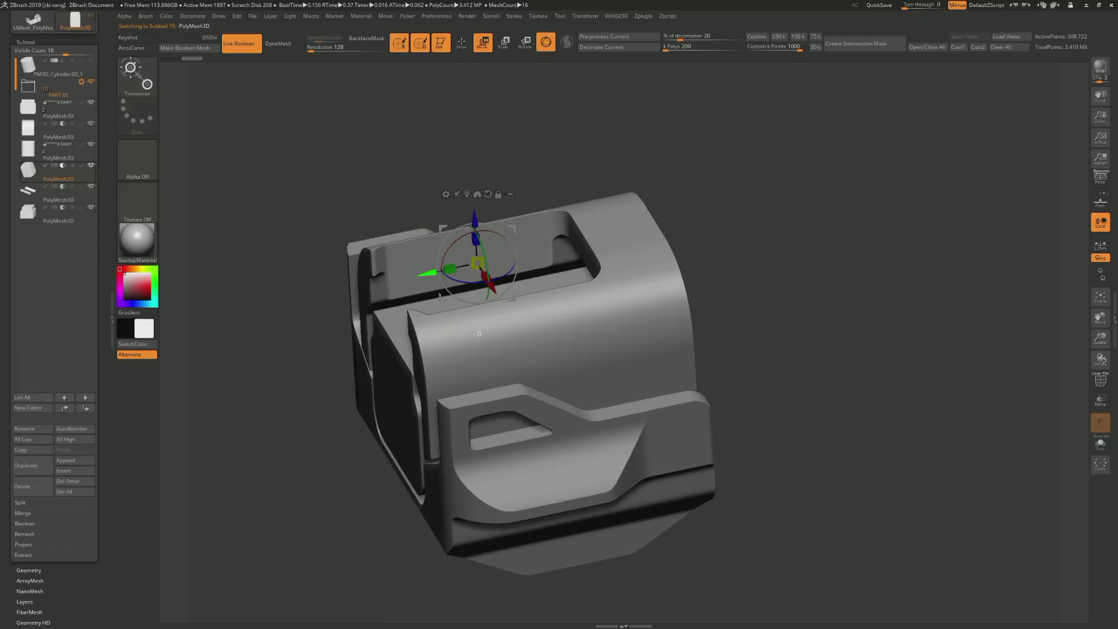
{"action": "left_click_drag", "start_coordinate": [479, 334], "coordinate": [408, 408]}
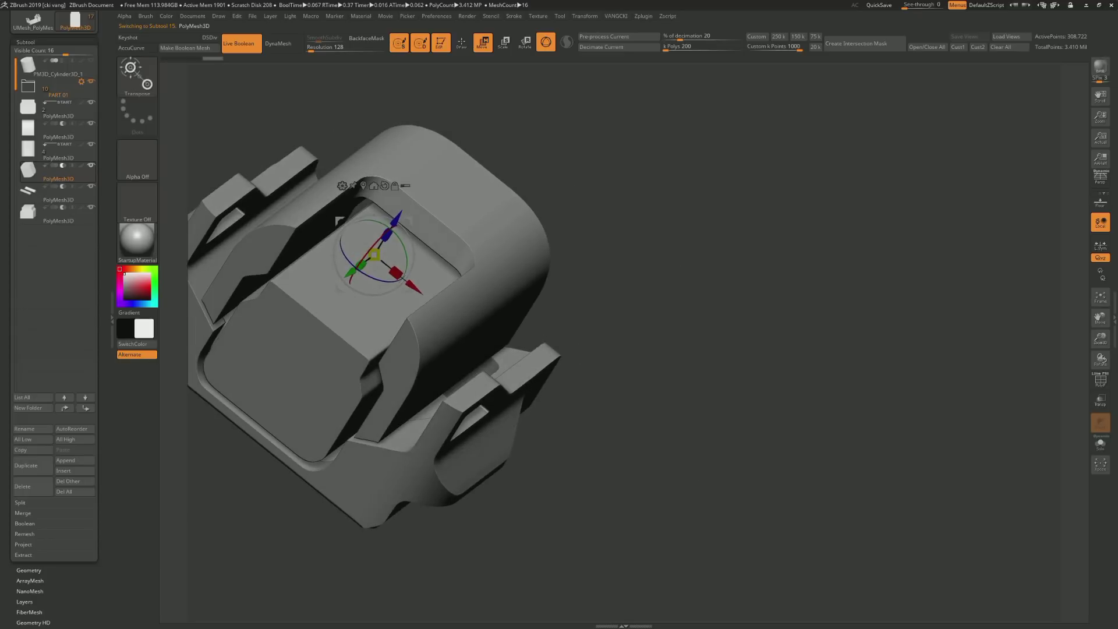
{"action": "mouse_move", "coordinate": [344, 221]}
{"action": "left_mouse_down"}
{"action": "mouse_move", "coordinate": [454, 283]}
{"action": "mouse_move", "coordinate": [443, 350]}
{"action": "mouse_move", "coordinate": [460, 388]}
{"action": "left_mouse_up"}
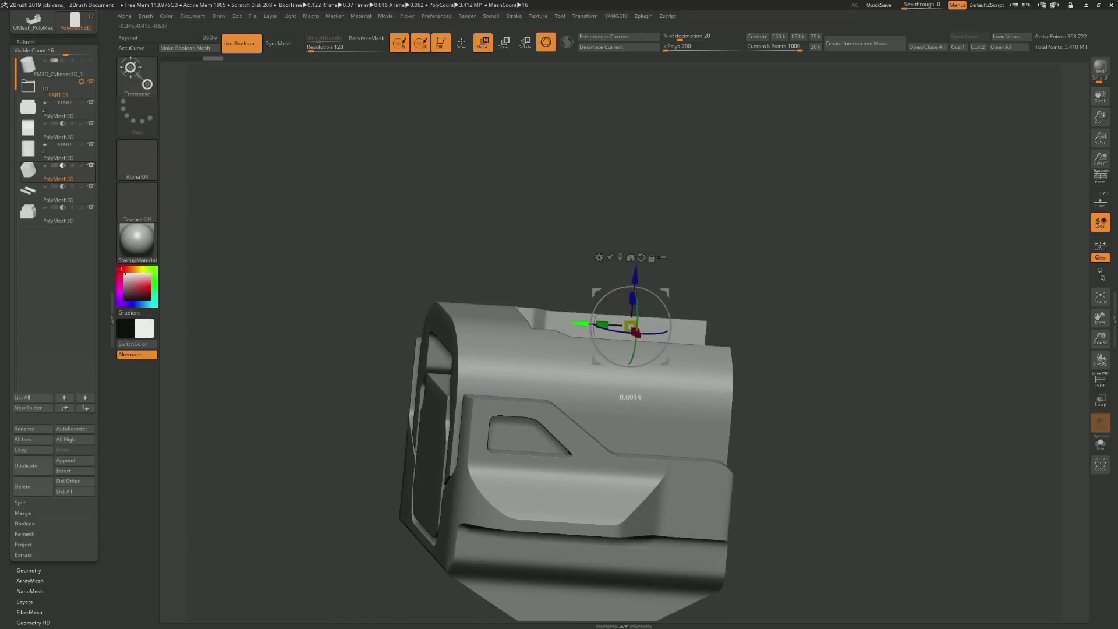
{"action": "left_click_drag", "start_coordinate": [489, 317], "coordinate": [686, 324], "text": "alt"}
{"action": "mouse_move", "coordinate": [757, 233]}
{"action": "left_mouse_down"}
{"action": "mouse_move", "coordinate": [728, 192]}
{"action": "mouse_move", "coordinate": [816, 198]}
{"action": "mouse_move", "coordinate": [844, 221]}
{"action": "left_mouse_up"}
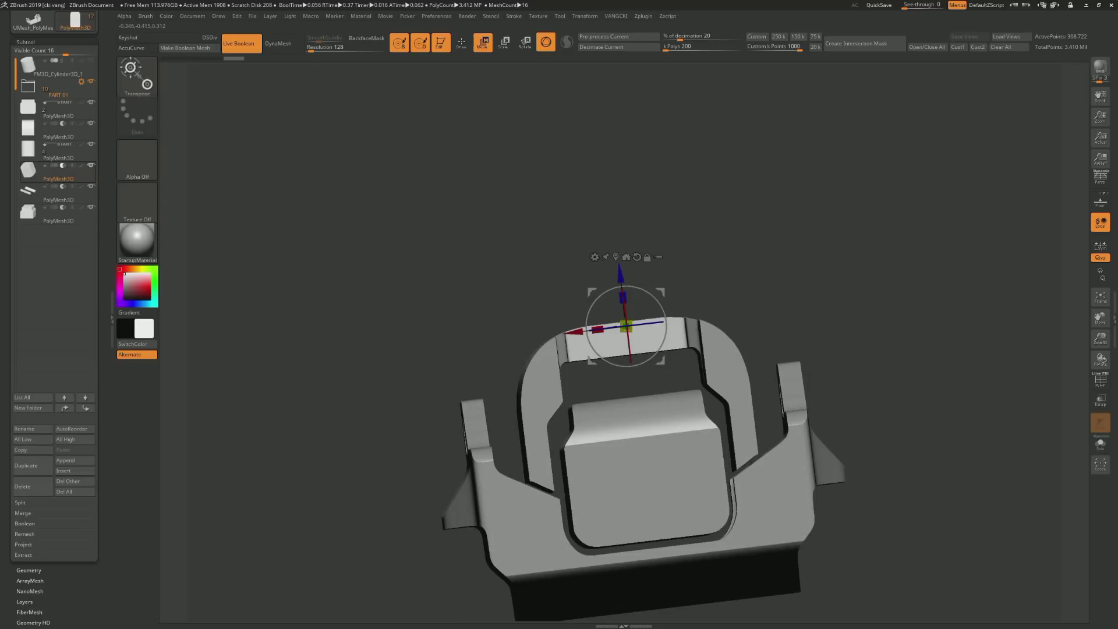
{"action": "left_click_drag", "start_coordinate": [844, 221], "coordinate": [469, 93]}
Insert the pair of cylindrical rods over the front arch as a new subtool
{"action": "key", "text": "q"}
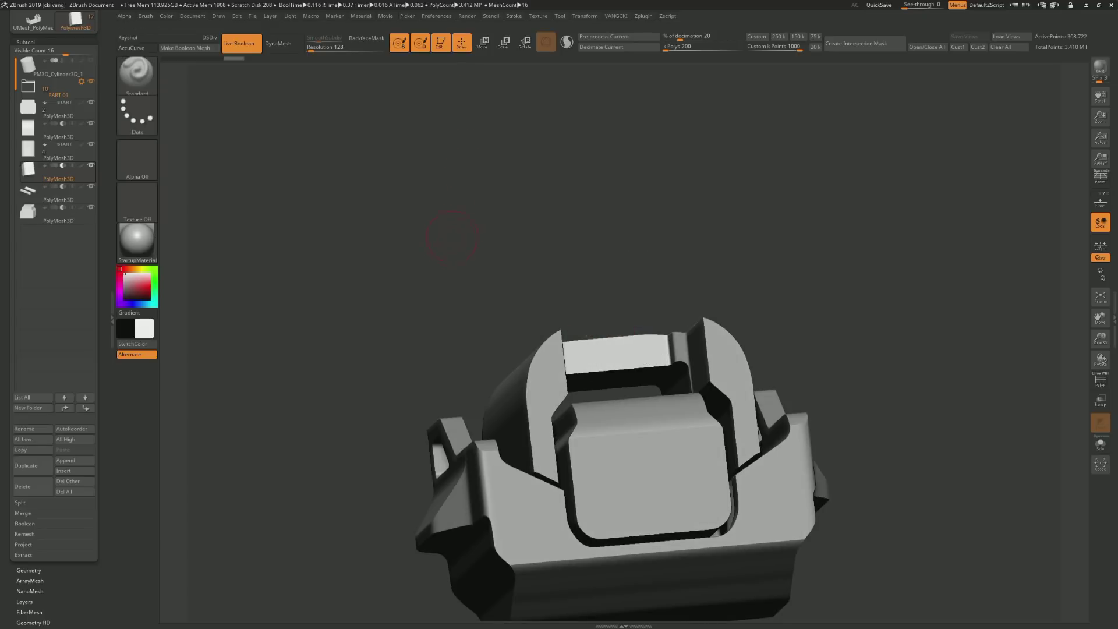
{"action": "mouse_move", "coordinate": [453, 236]}
{"action": "left_mouse_down"}
{"action": "mouse_move", "coordinate": [466, 236]}
{"action": "mouse_move", "coordinate": [478, 297]}
{"action": "left_mouse_up"}
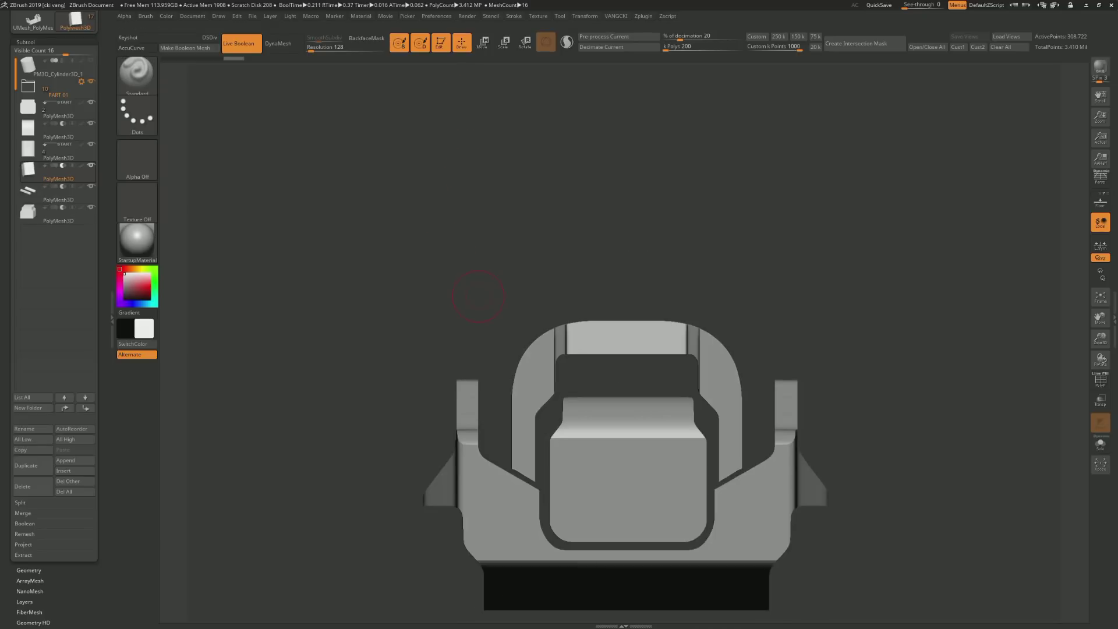
{"action": "key", "text": "shift+z"}
{"action": "mouse_move", "coordinate": [578, 300]}
{"action": "left_mouse_down"}
{"action": "mouse_move", "coordinate": [373, 169]}
{"action": "mouse_move", "coordinate": [536, 375]}
{"action": "left_mouse_up"}
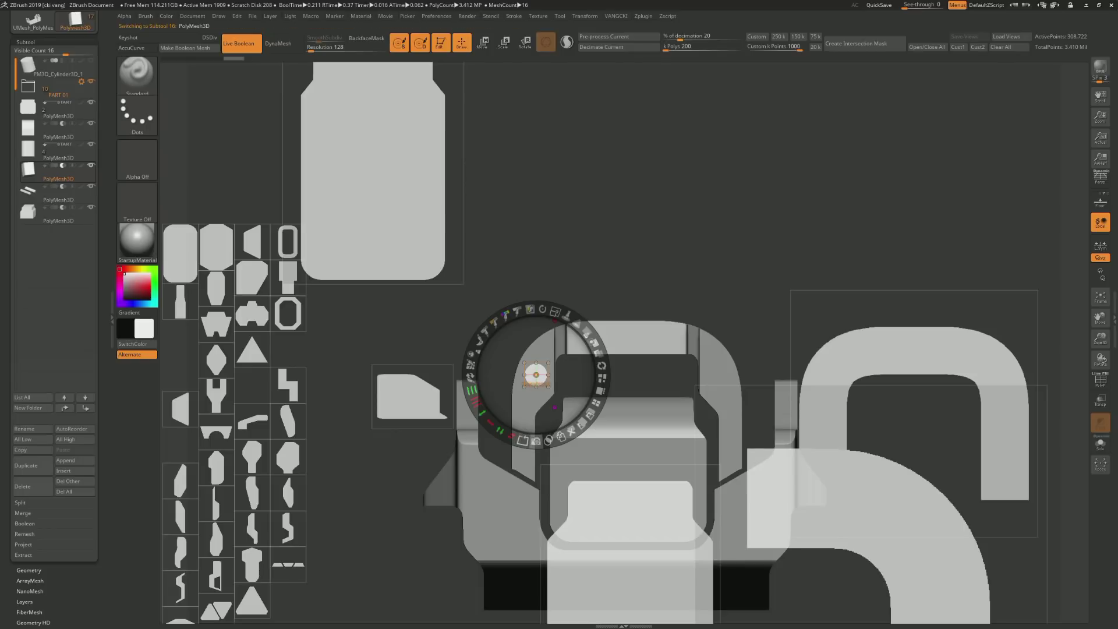
{"action": "key", "text": "ctrl+shift+d"}
{"action": "key", "text": "shift+z"}
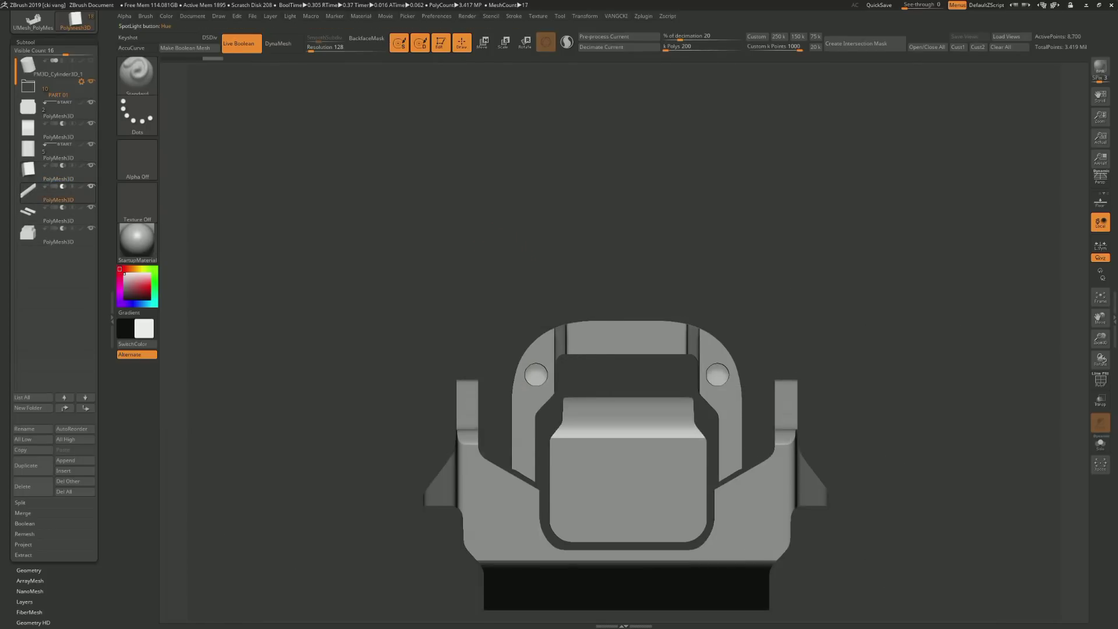
{"action": "left_click_drag", "start_coordinate": [419, 221], "coordinate": [511, 282]}
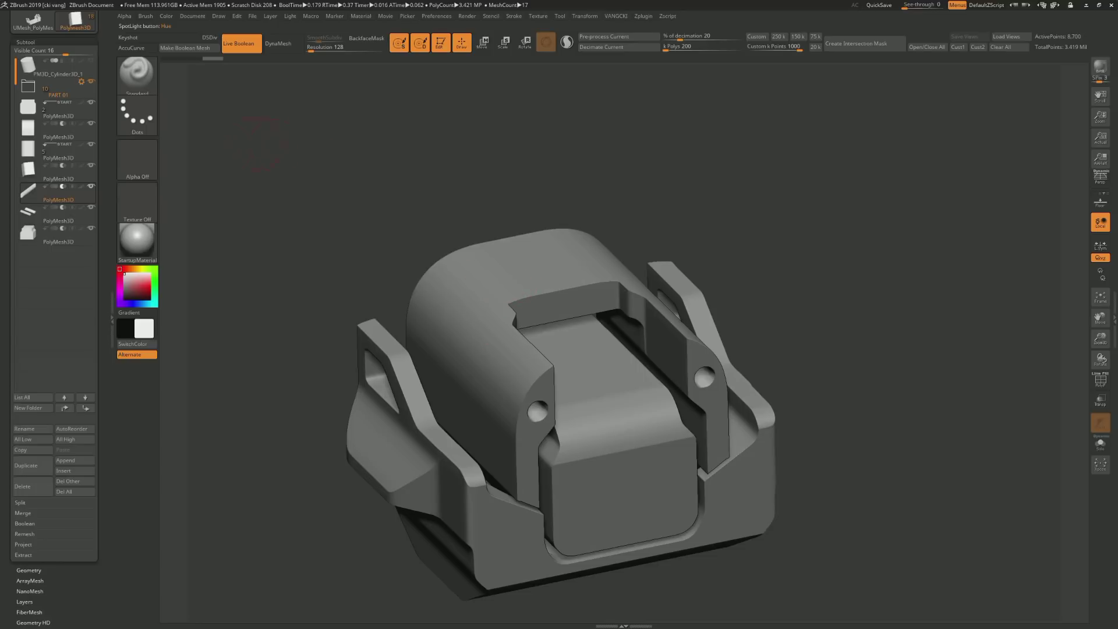
Solo the rods, centre the Move gizmo on them, and check their placement with polyframes
{"action": "key", "text": "alt+shift+s"}
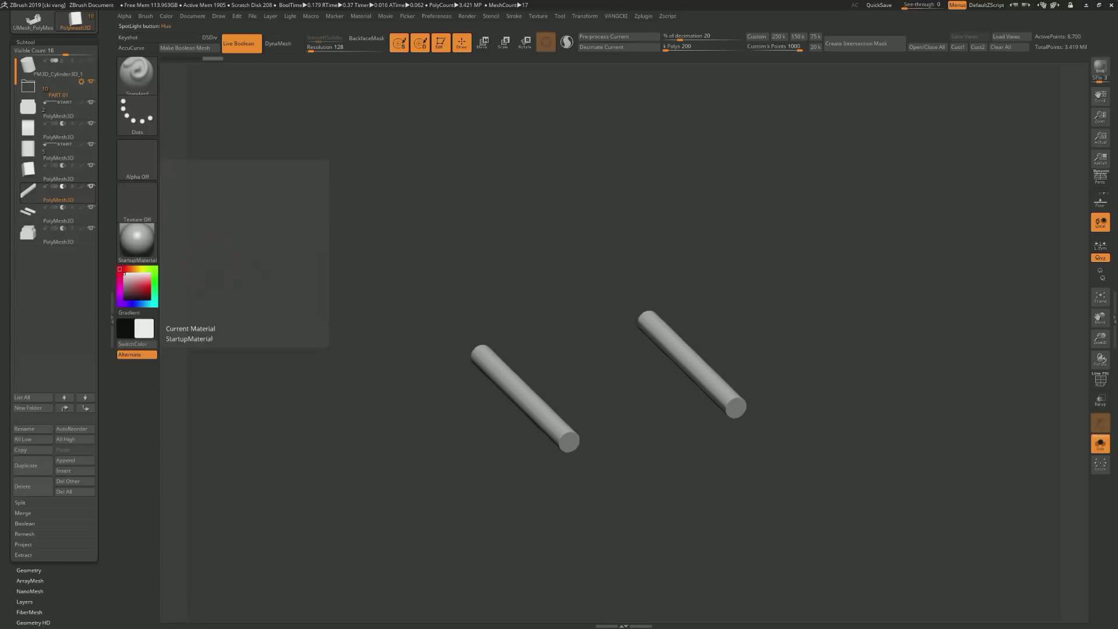
{"action": "left_click_drag", "start_coordinate": [424, 265], "coordinate": [411, 283]}
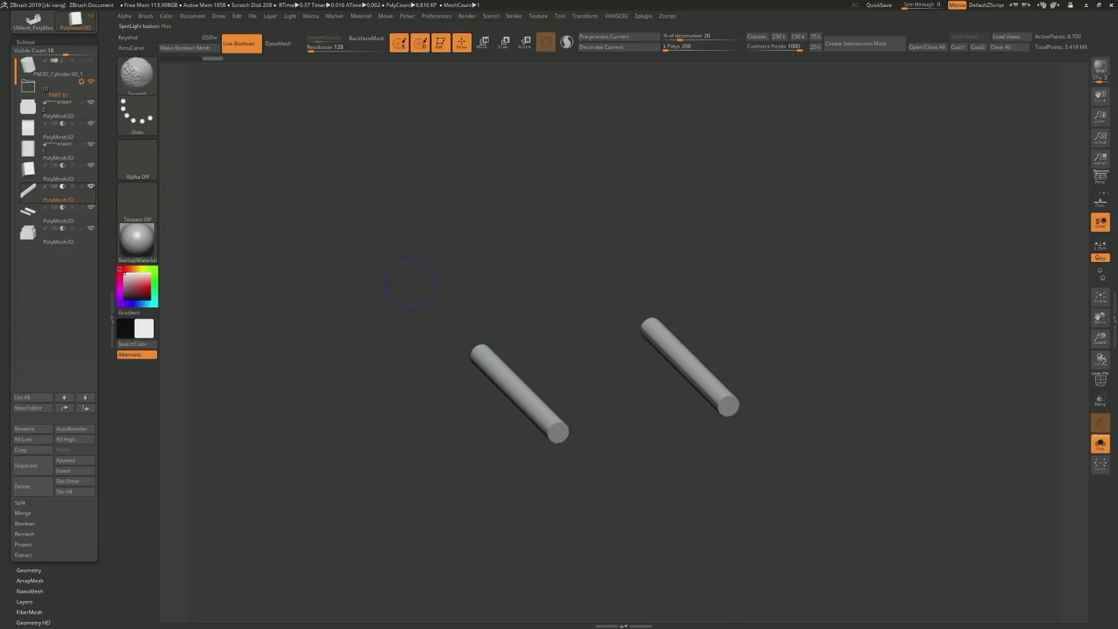
{"action": "left_click", "coordinate": [483, 42]}
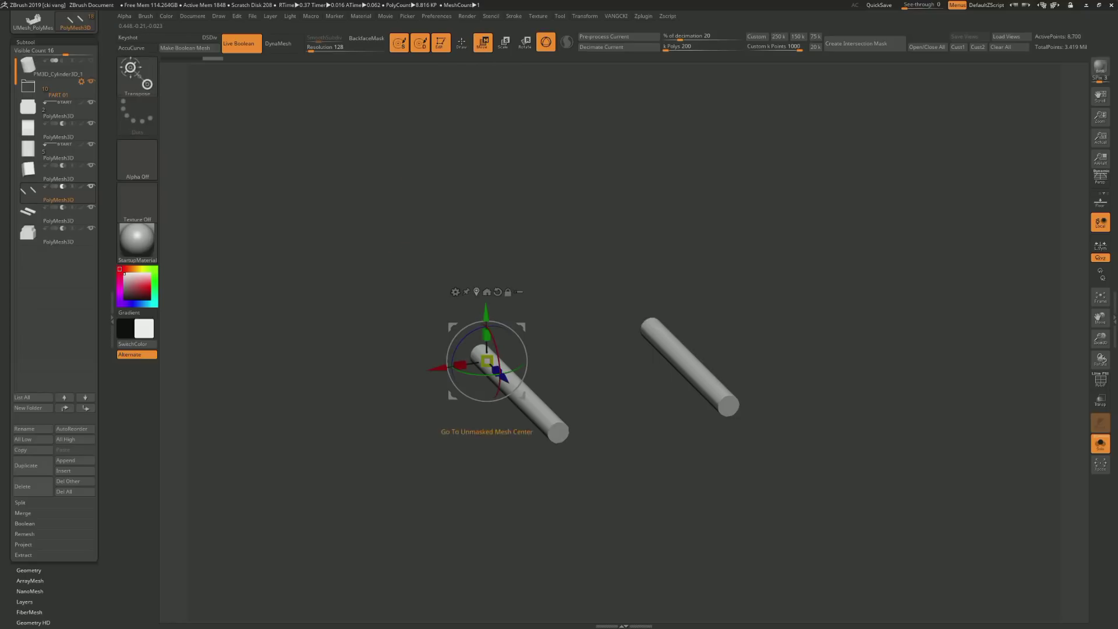
{"action": "left_click", "coordinate": [486, 292]}
{"action": "key", "text": "alt+shift+s"}
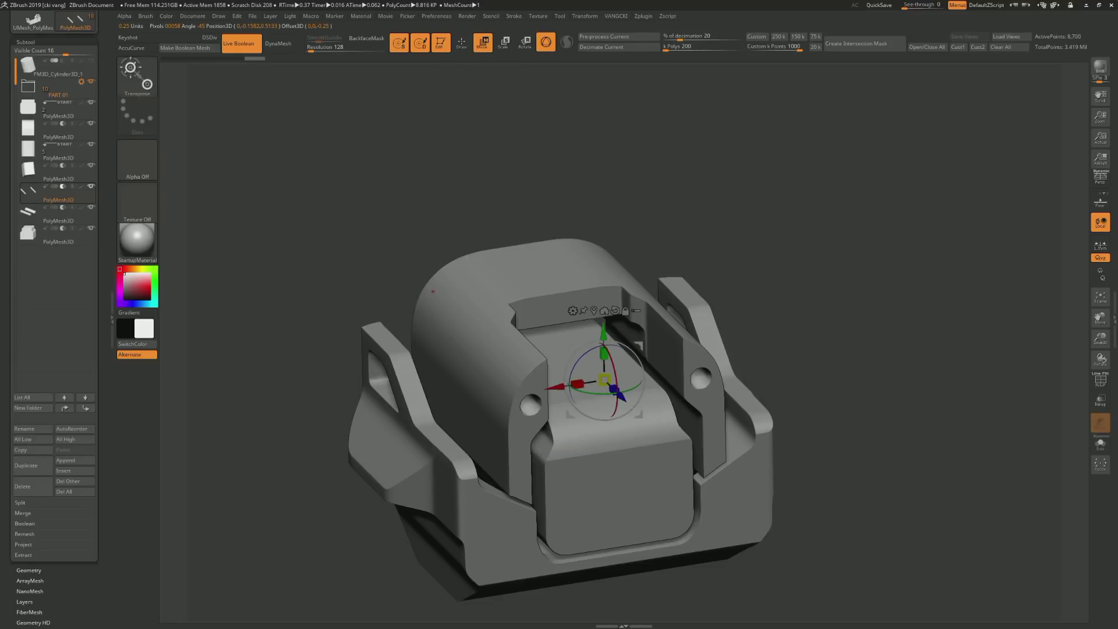
{"action": "mouse_move", "coordinate": [433, 291]}
{"action": "left_mouse_down"}
{"action": "mouse_move", "coordinate": [524, 245]}
{"action": "mouse_move", "coordinate": [455, 268]}
{"action": "mouse_move", "coordinate": [525, 268]}
{"action": "left_mouse_up"}
{"action": "key", "text": "shift+f"}
{"action": "key", "text": "shift+f"}
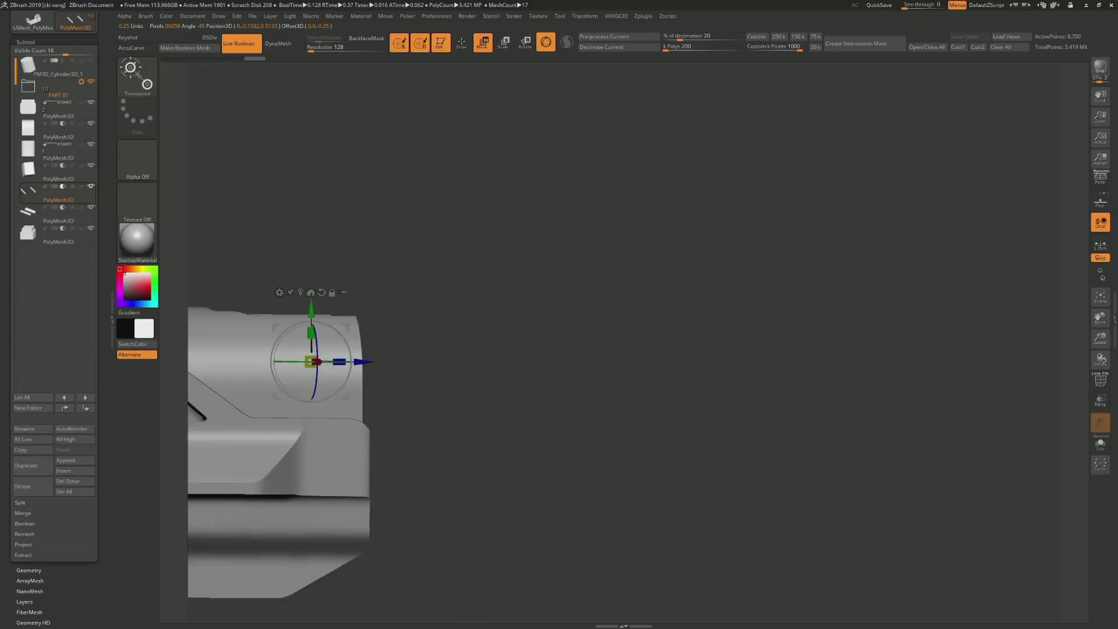
{"action": "left_click", "coordinate": [461, 42]}
Stretch a shape image into a flat bar over the block, then move it aside
{"action": "left_click_drag", "start_coordinate": [460, 256], "coordinate": [509, 266]}
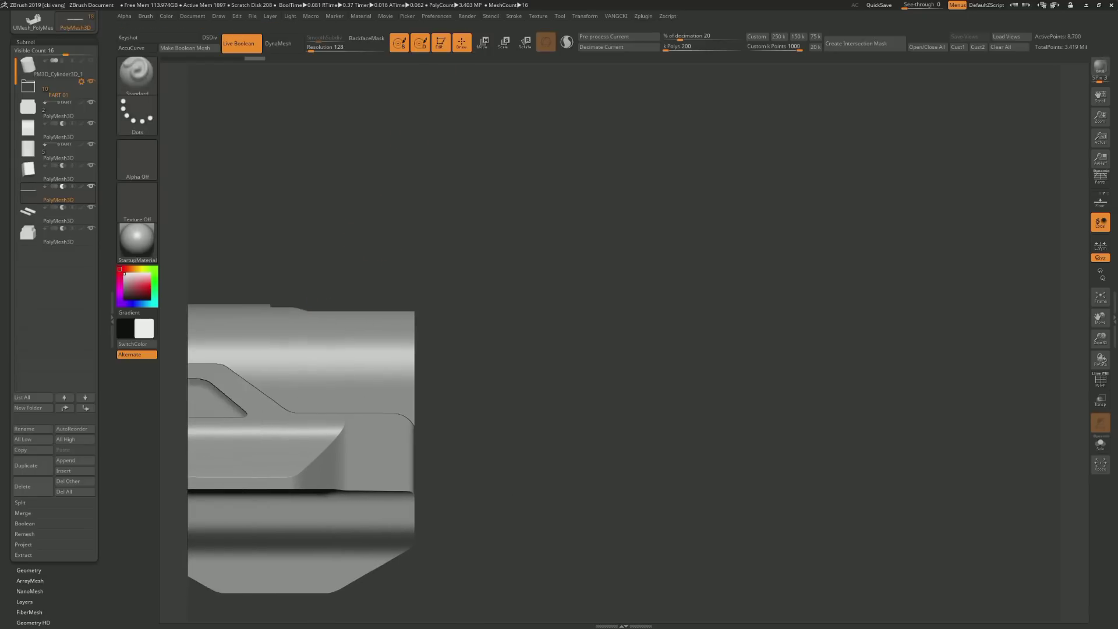
{"action": "key", "text": "shift+z"}
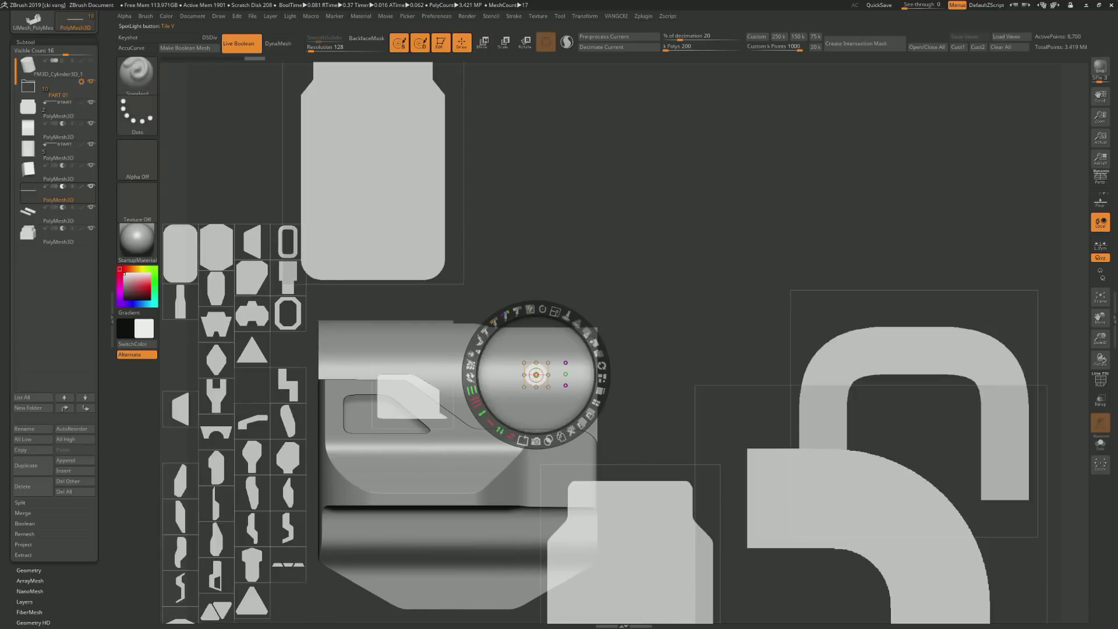
{"action": "mouse_move", "coordinate": [408, 396]}
{"action": "left_mouse_down"}
{"action": "mouse_move", "coordinate": [527, 366]}
{"action": "mouse_move", "coordinate": [531, 303]}
{"action": "mouse_move", "coordinate": [704, 407]}
{"action": "left_mouse_up"}
{"action": "left_click", "coordinate": [560, 329]}
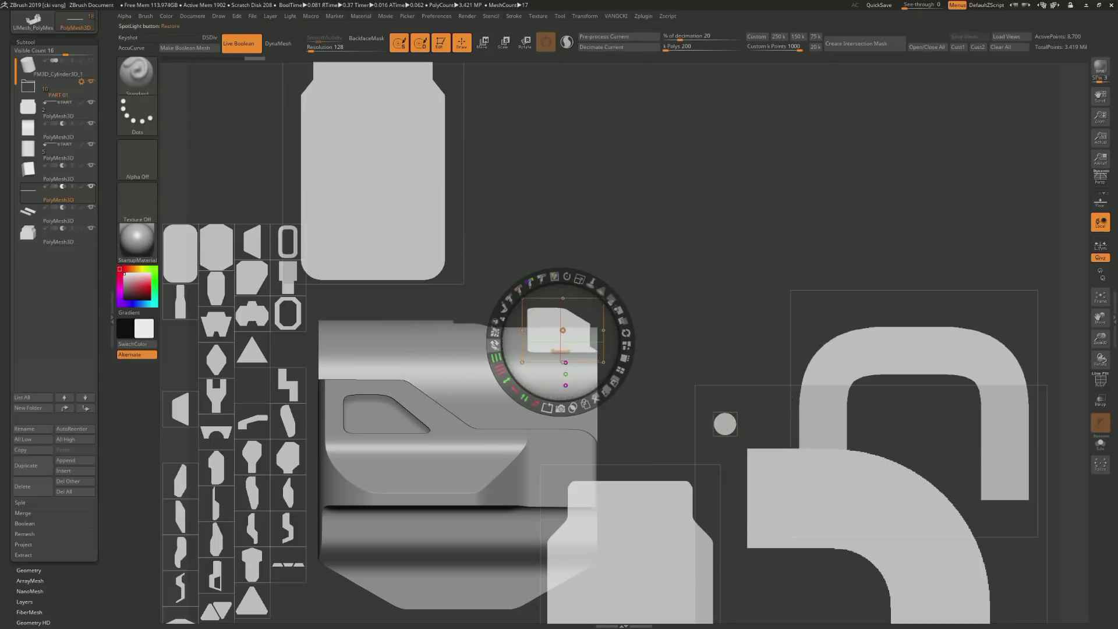
{"action": "mouse_move", "coordinate": [580, 280]}
{"action": "left_mouse_down"}
{"action": "mouse_move", "coordinate": [613, 303]}
{"action": "mouse_move", "coordinate": [567, 276]}
{"action": "left_mouse_up"}
{"action": "left_click_drag", "start_coordinate": [563, 331], "coordinate": [555, 318]}
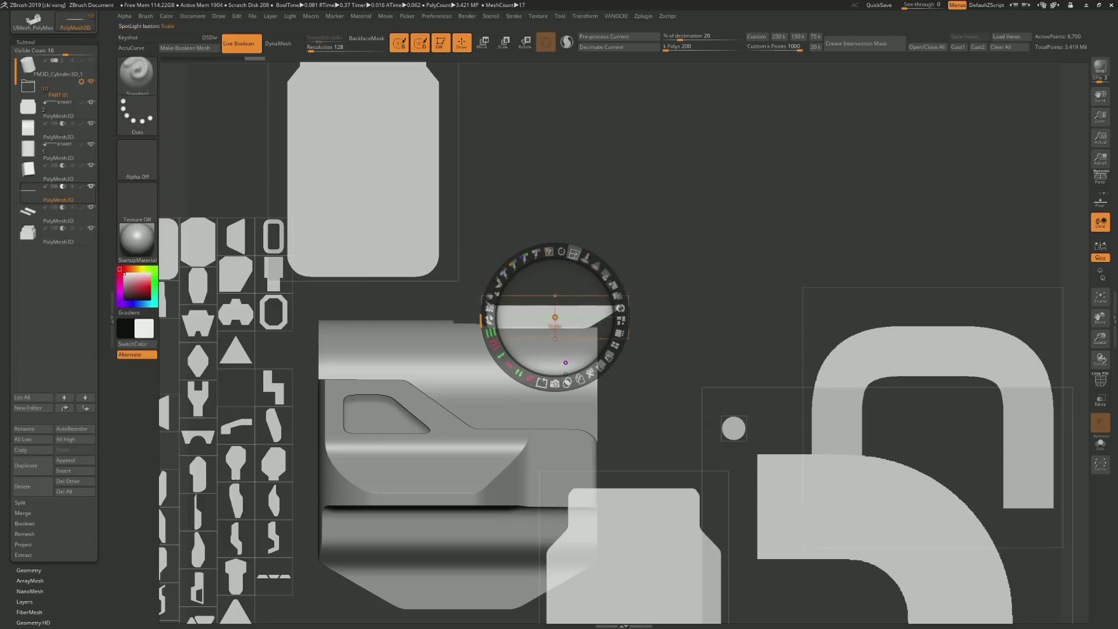
{"action": "left_click_drag", "start_coordinate": [561, 251], "coordinate": [574, 253]}
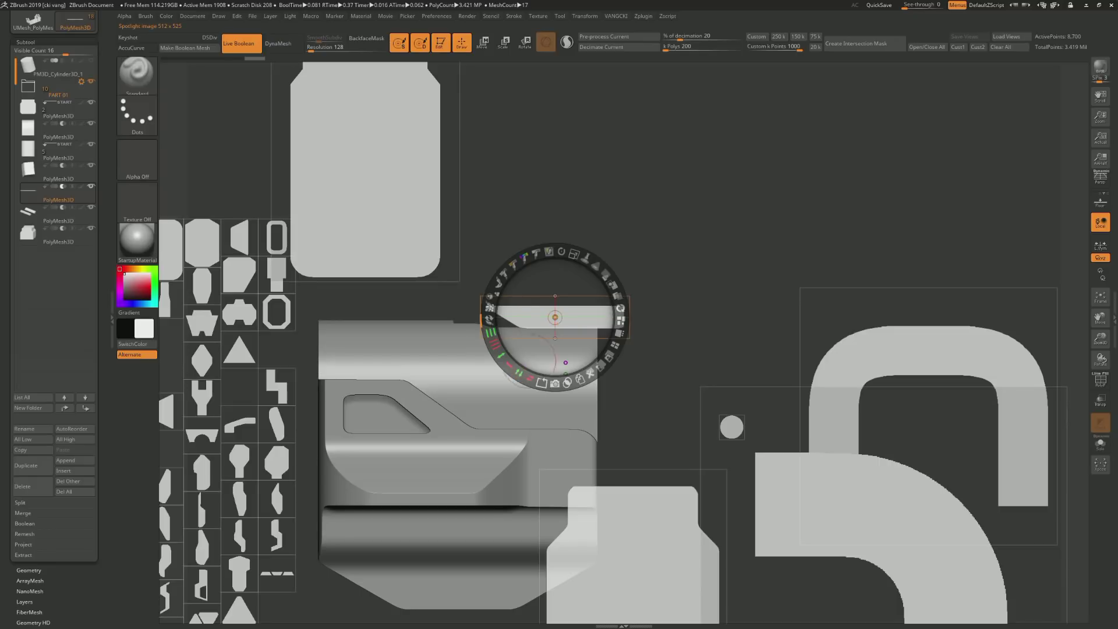
{"action": "left_click_drag", "start_coordinate": [574, 254], "coordinate": [535, 256]}
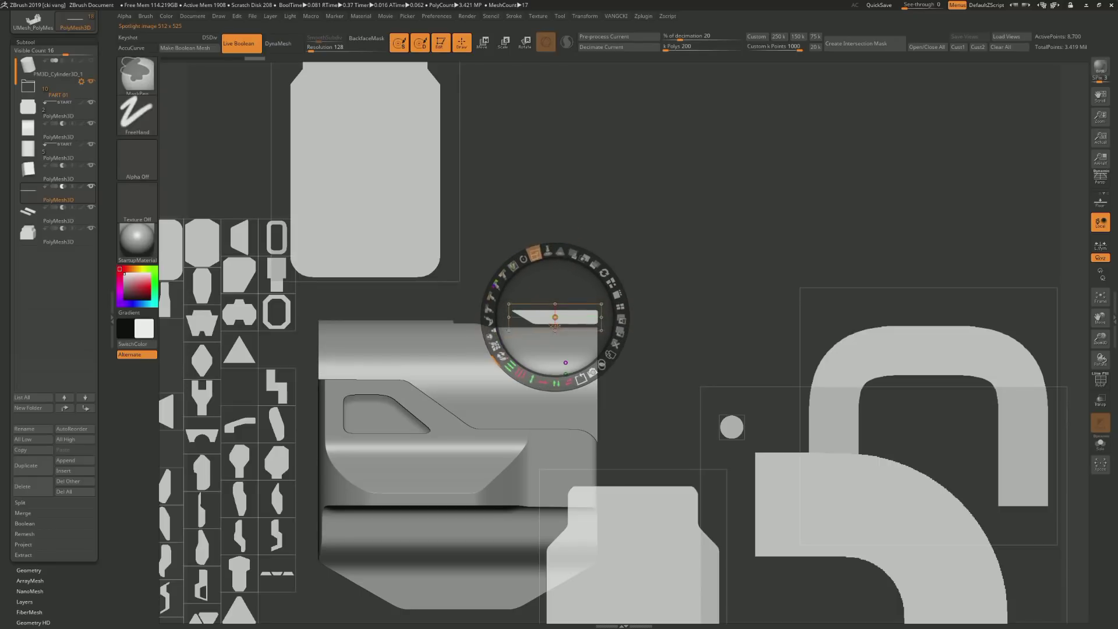
{"action": "left_click_drag", "start_coordinate": [555, 318], "coordinate": [550, 343]}
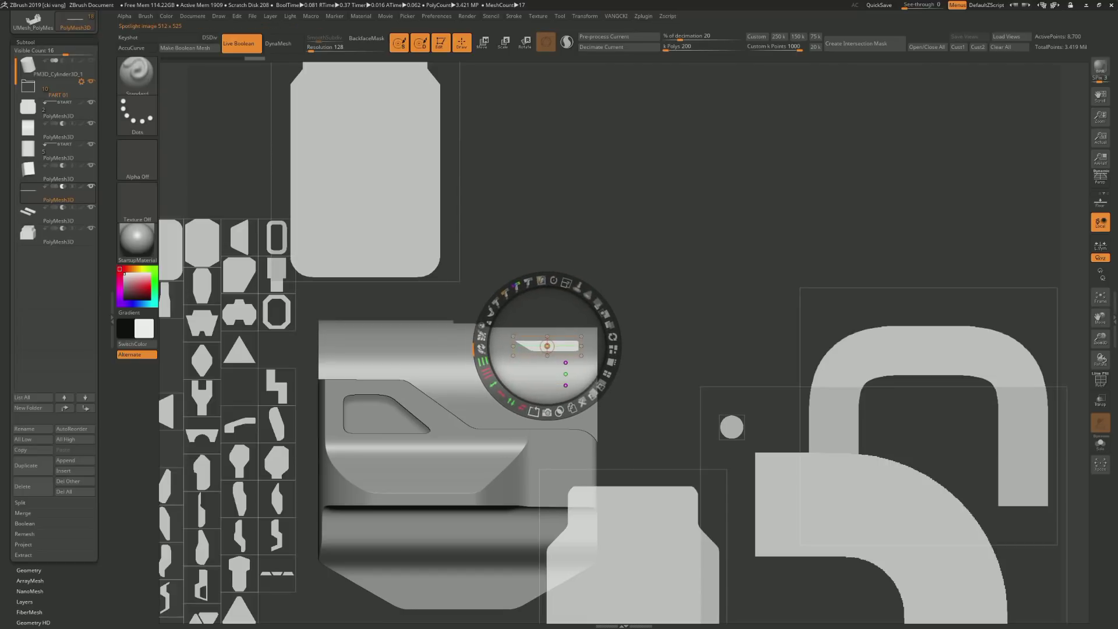
{"action": "mouse_move", "coordinate": [550, 342]}
{"action": "left_mouse_down"}
{"action": "mouse_move", "coordinate": [552, 210]}
{"action": "mouse_move", "coordinate": [540, 184]}
{"action": "left_mouse_up"}
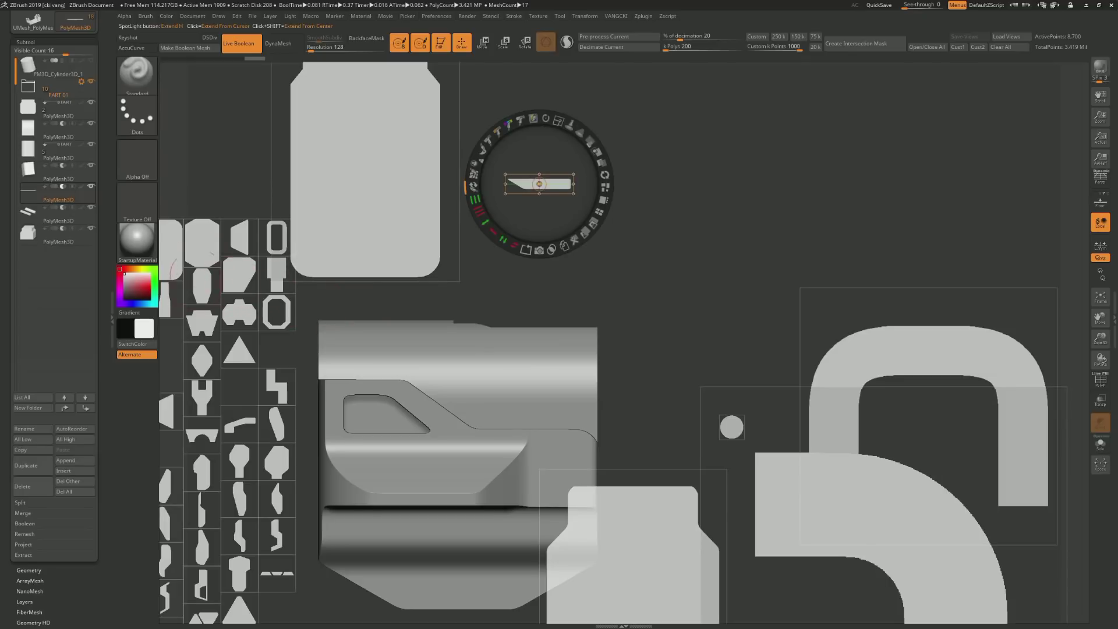
Rotate the trapezoid shape about 90 degrees over the block and turn it into a new insert mesh
{"action": "left_click_drag", "start_coordinate": [239, 238], "coordinate": [532, 349]}
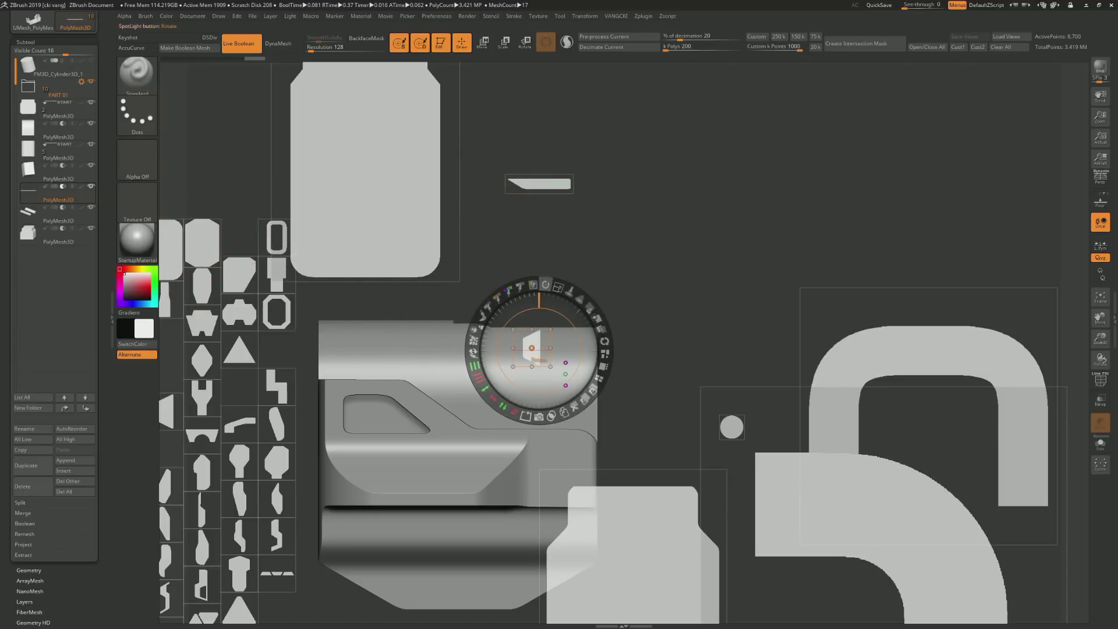
{"action": "mouse_move", "coordinate": [545, 285]}
{"action": "left_mouse_down"}
{"action": "mouse_move", "coordinate": [542, 349]}
{"action": "mouse_move", "coordinate": [558, 343]}
{"action": "left_mouse_up"}
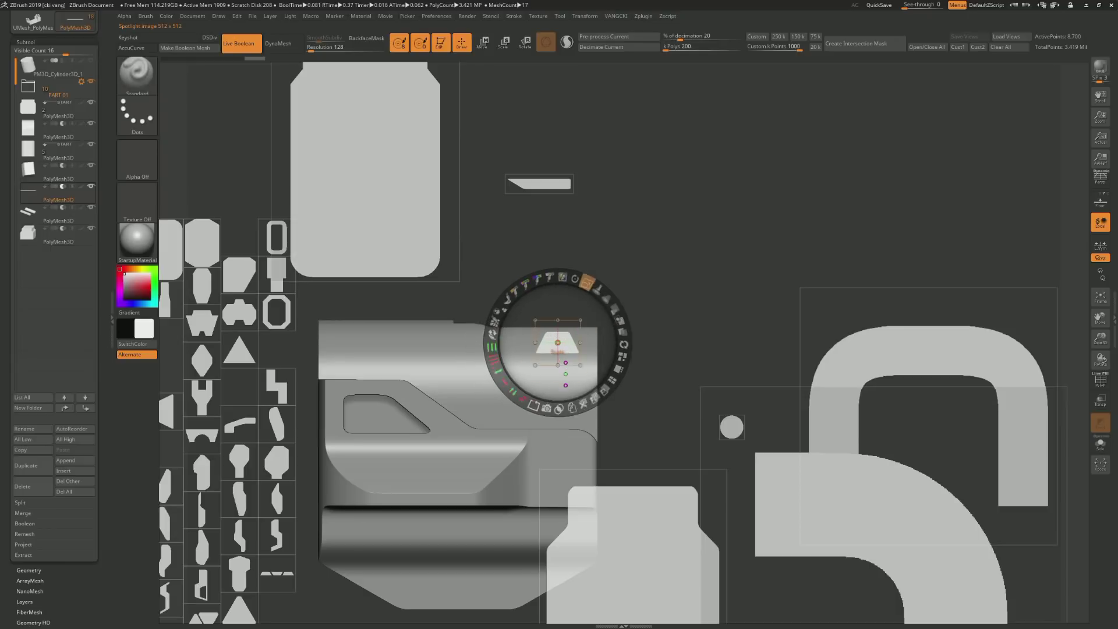
{"action": "key", "text": "ctrl"}
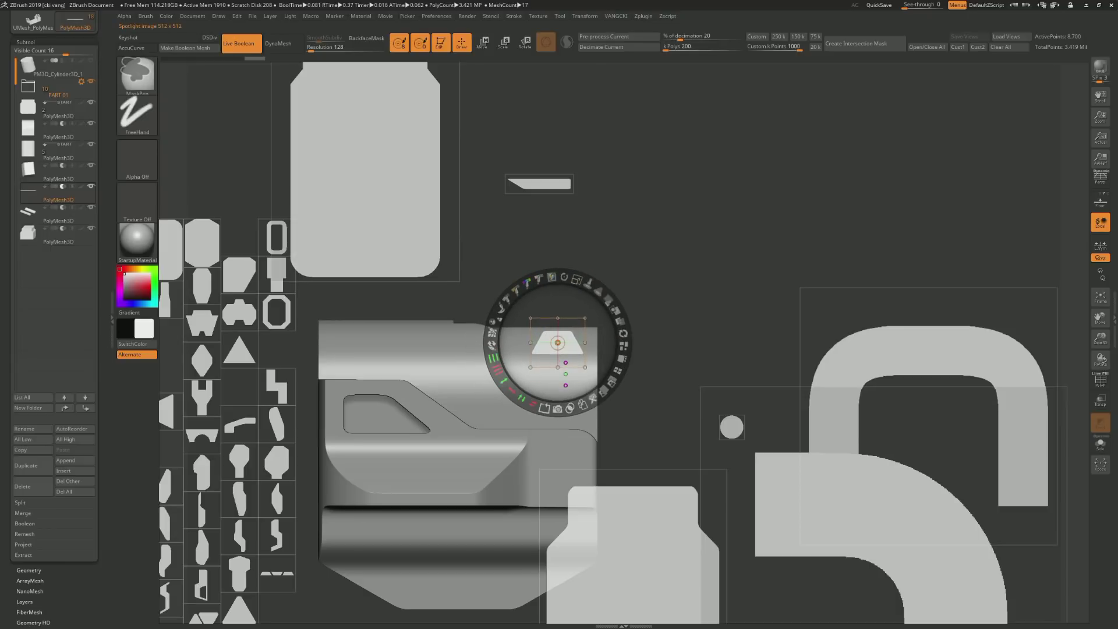
{"action": "key", "text": "b"}
{"action": "key", "text": "s"}
{"action": "key", "text": "t"}
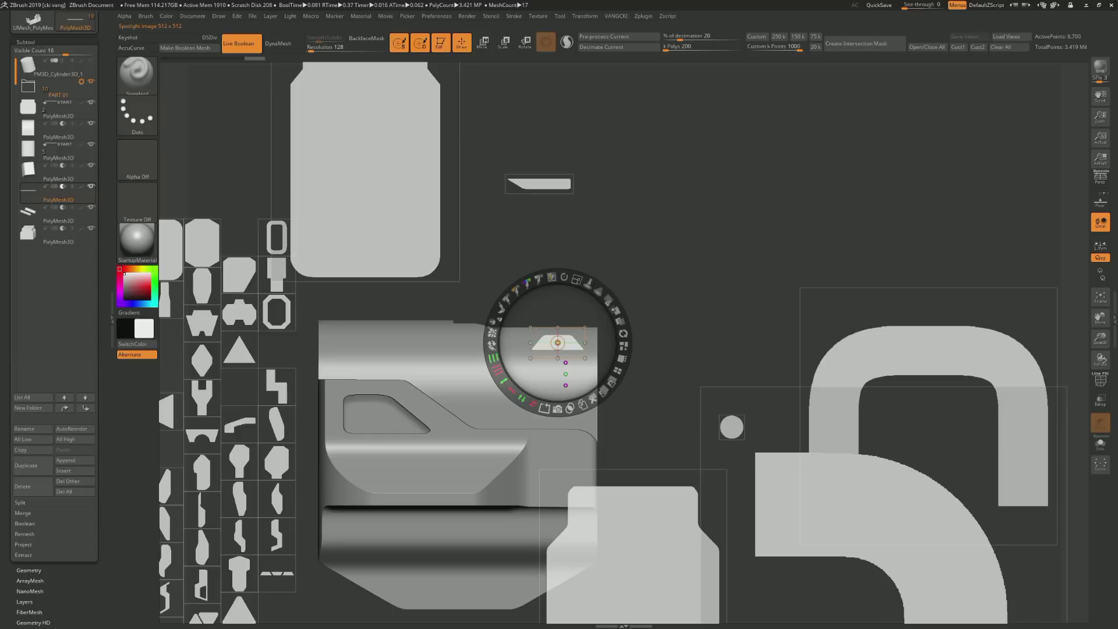
{"action": "left_click_drag", "start_coordinate": [557, 409], "coordinate": [561, 408]}
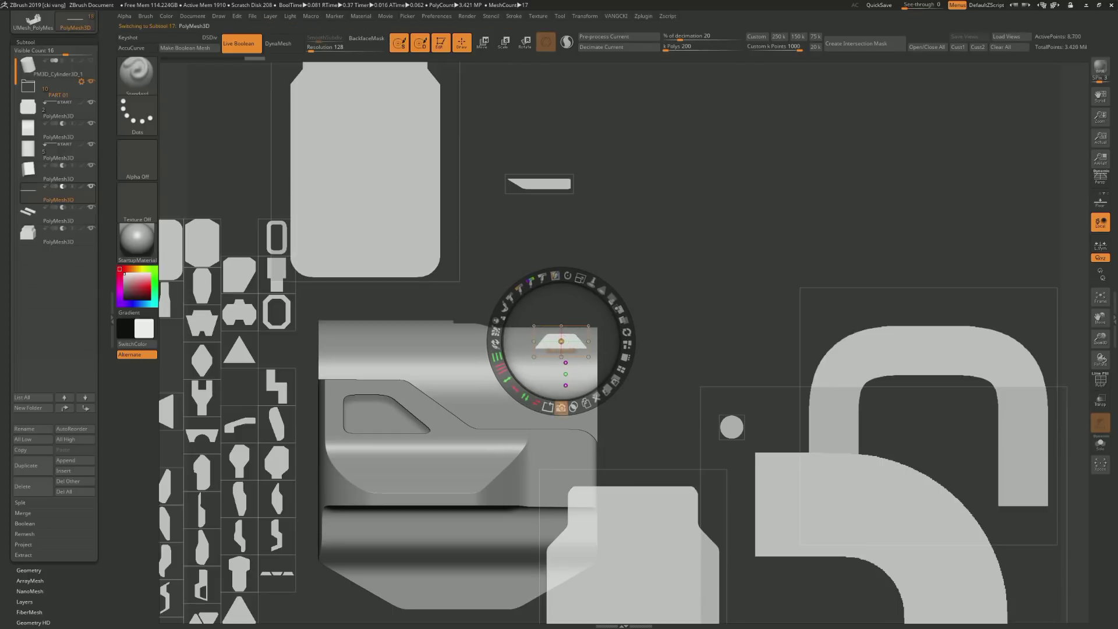
{"action": "key", "text": "shift+z"}
{"action": "left_click_drag", "start_coordinate": [454, 198], "coordinate": [523, 253]}
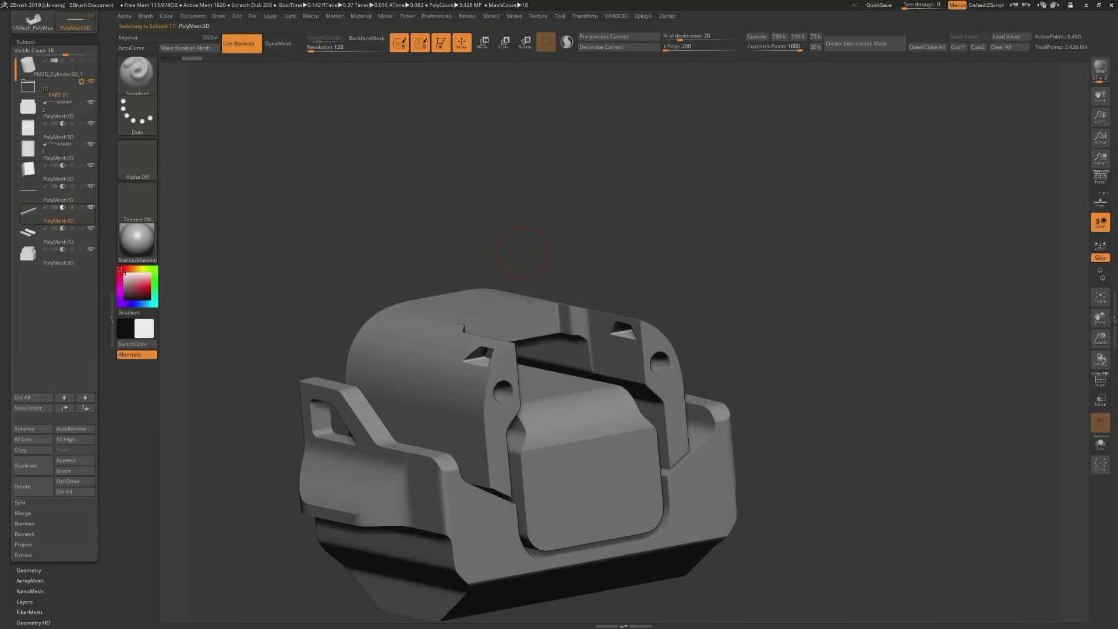
{"action": "key", "text": "w"}
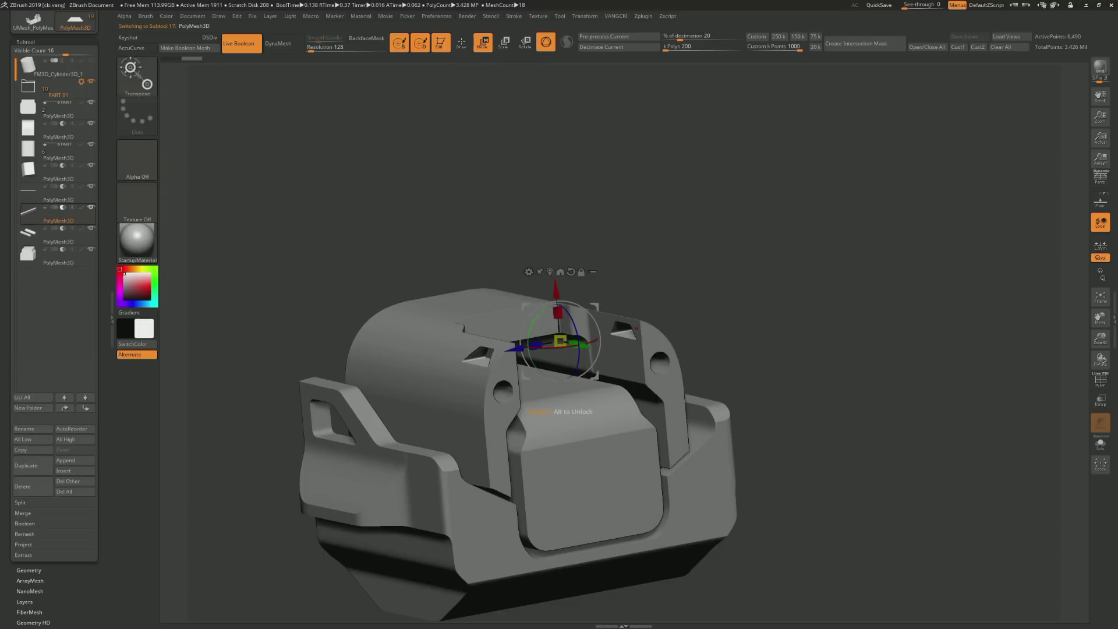
{"action": "scroll", "coordinate": [6, 573], "scroll_direction": "down", "scroll_amount": 2}
Zero Polish By Groups in Tool > Deformation and nudge the trapezoid insert down into the front opening
{"action": "scroll", "coordinate": [6, 572], "scroll_direction": "down", "scroll_amount": 2}
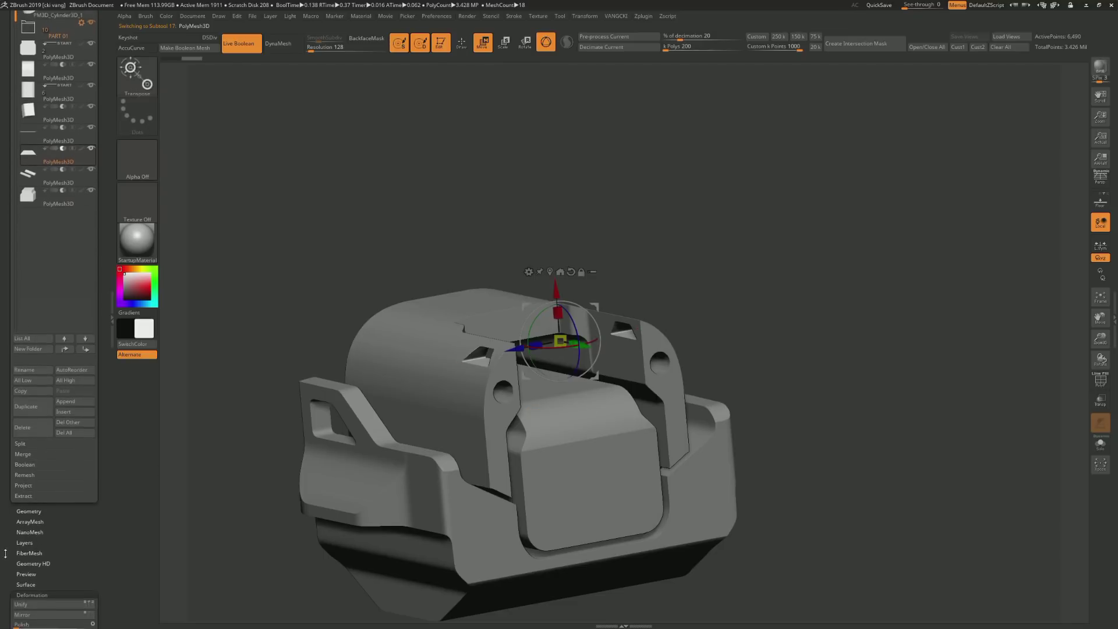
{"action": "scroll", "coordinate": [23, 541], "scroll_direction": "down", "scroll_amount": 2}
{"action": "scroll", "coordinate": [44, 509], "scroll_direction": "down", "scroll_amount": 2}
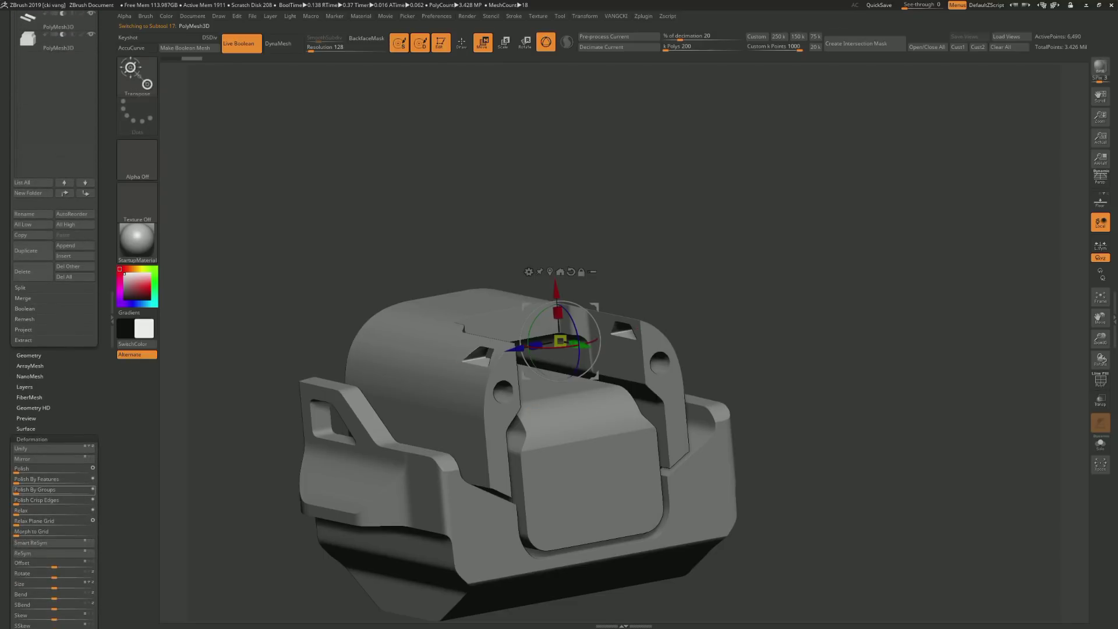
{"action": "left_click_drag", "start_coordinate": [80, 486], "coordinate": [15, 489]}
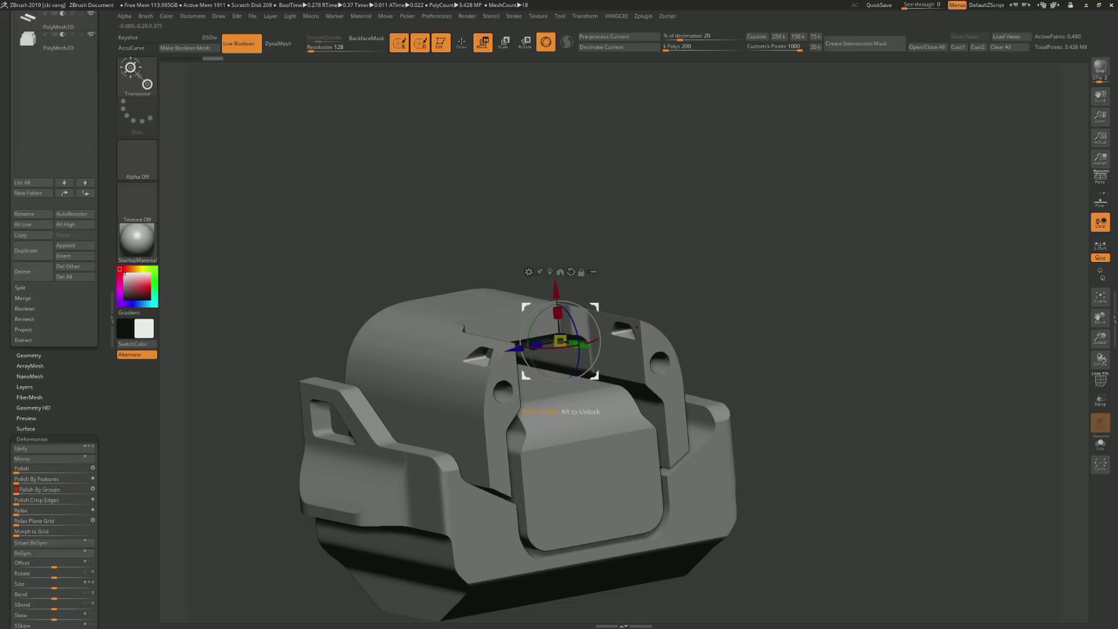
{"action": "left_click_drag", "start_coordinate": [815, 349], "coordinate": [873, 355]}
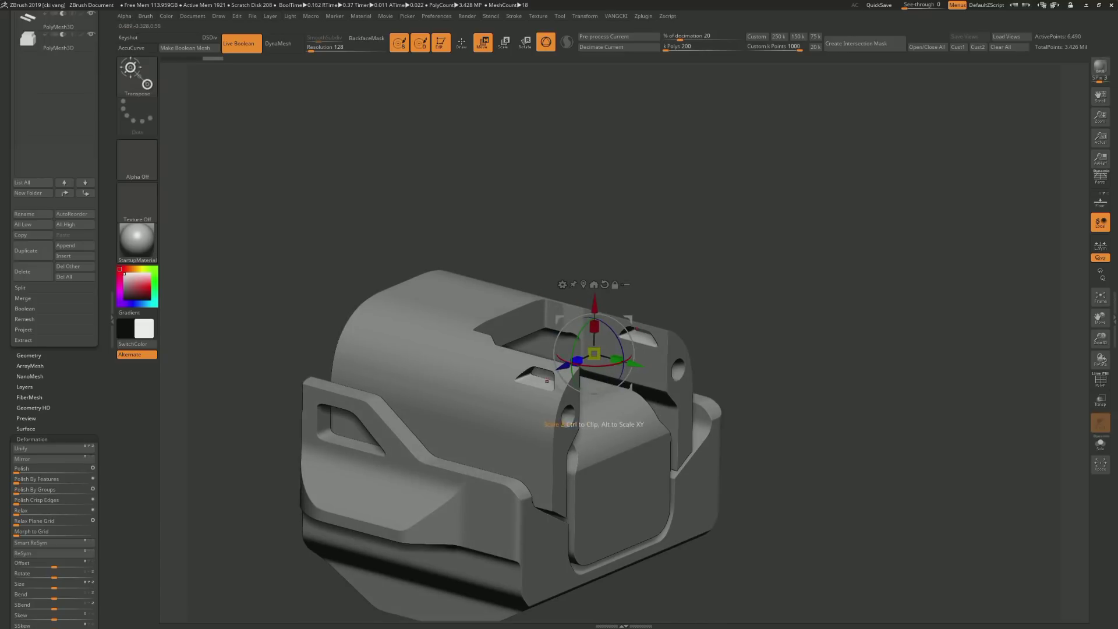
{"action": "left_click_drag", "start_coordinate": [636, 364], "coordinate": [622, 374]}
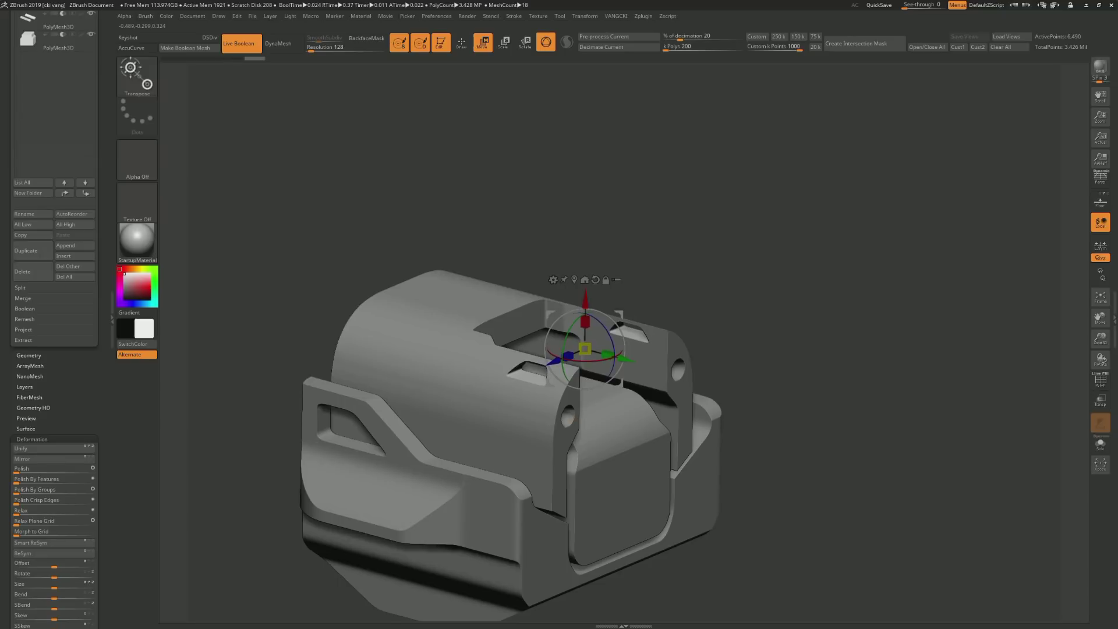
{"action": "mouse_move", "coordinate": [815, 203]}
{"action": "left_mouse_down"}
{"action": "mouse_move", "coordinate": [844, 117]}
{"action": "mouse_move", "coordinate": [874, 87]}
{"action": "mouse_move", "coordinate": [462, 57]}
{"action": "left_mouse_up"}
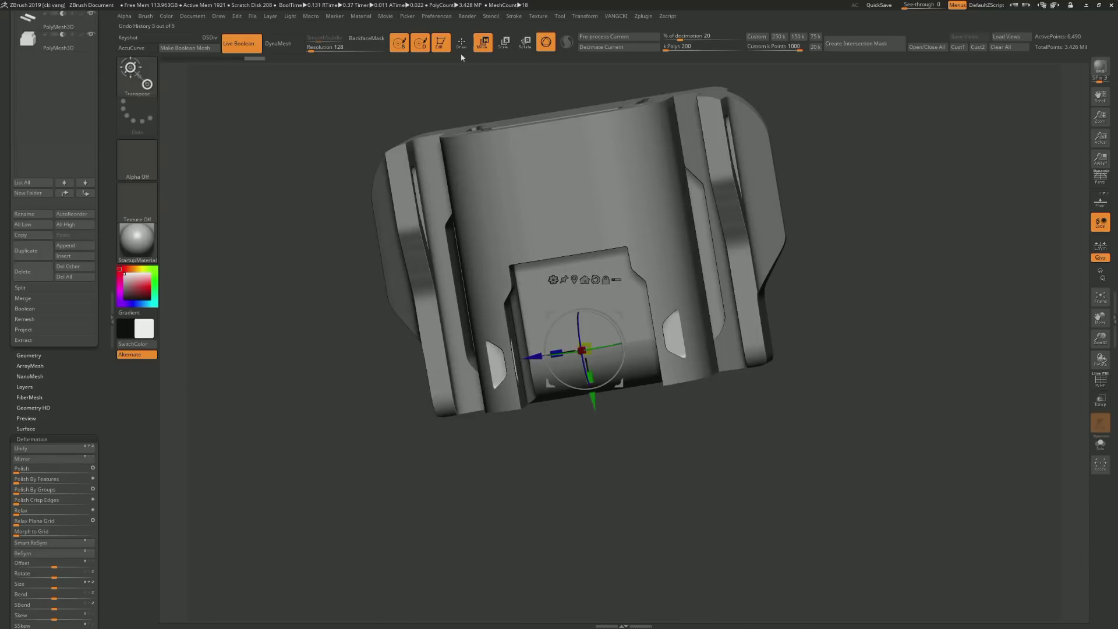
Place the trapezoid shape over the lower block and snapshot it as another insert mesh
{"action": "key", "text": "y"}
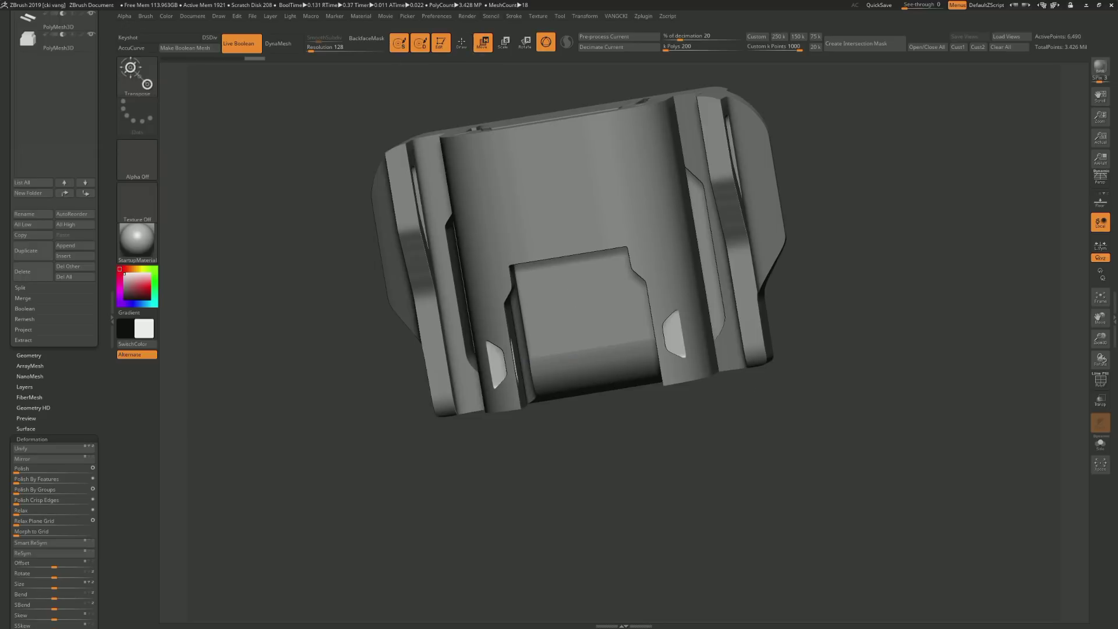
{"action": "left_click", "coordinate": [461, 42]}
{"action": "key", "text": "shift+z"}
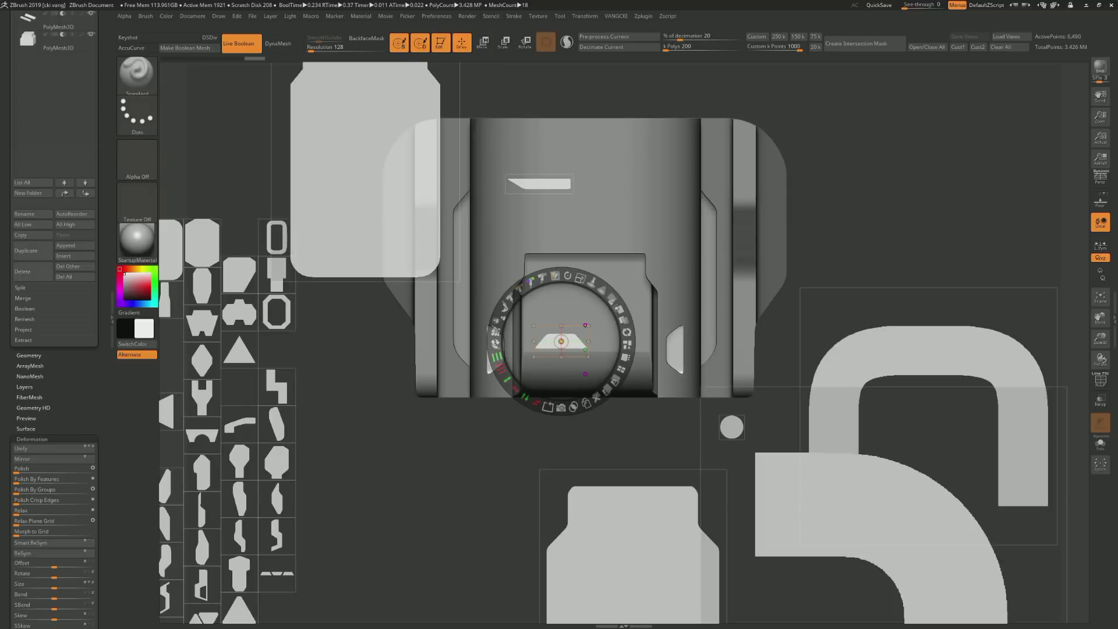
{"action": "left_click_drag", "start_coordinate": [561, 341], "coordinate": [585, 126]}
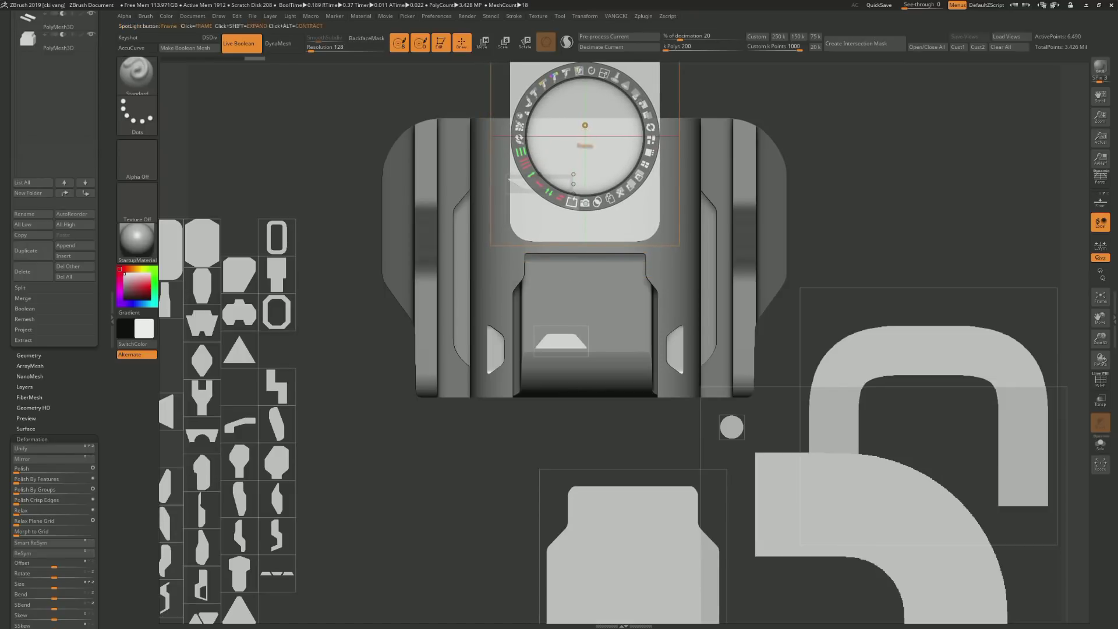
{"action": "key", "text": "shift+z"}
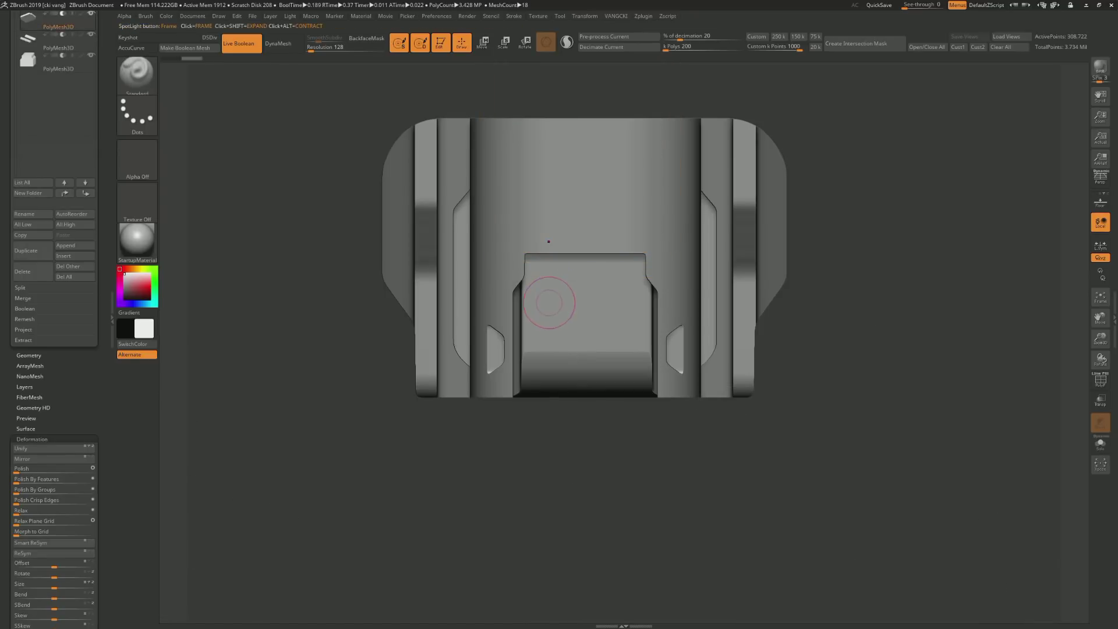
Solo the new insert to inspect it, then show the whole housing again
{"action": "key", "text": "ctrl+shift+s"}
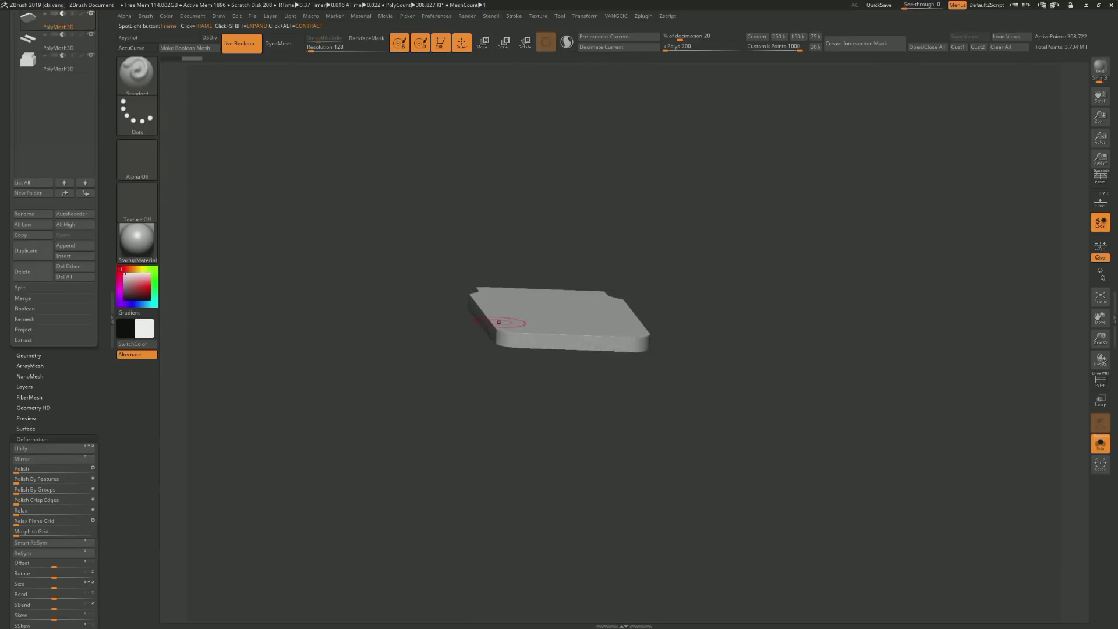
{"action": "right_click_drag", "start_coordinate": [499, 319], "coordinate": [475, 253]}
{"action": "key", "text": "ctrl+shift+s"}
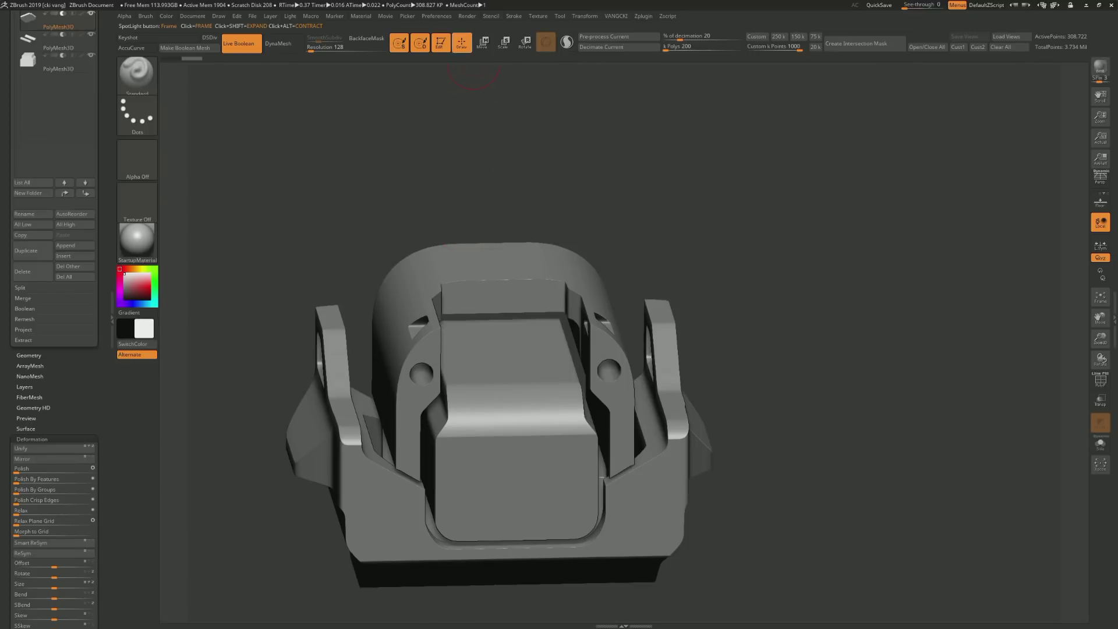
Move the top inset panel up and adjust it from an overhead view
{"action": "key", "text": "w"}
{"action": "left_click_drag", "start_coordinate": [491, 332], "coordinate": [492, 310]}
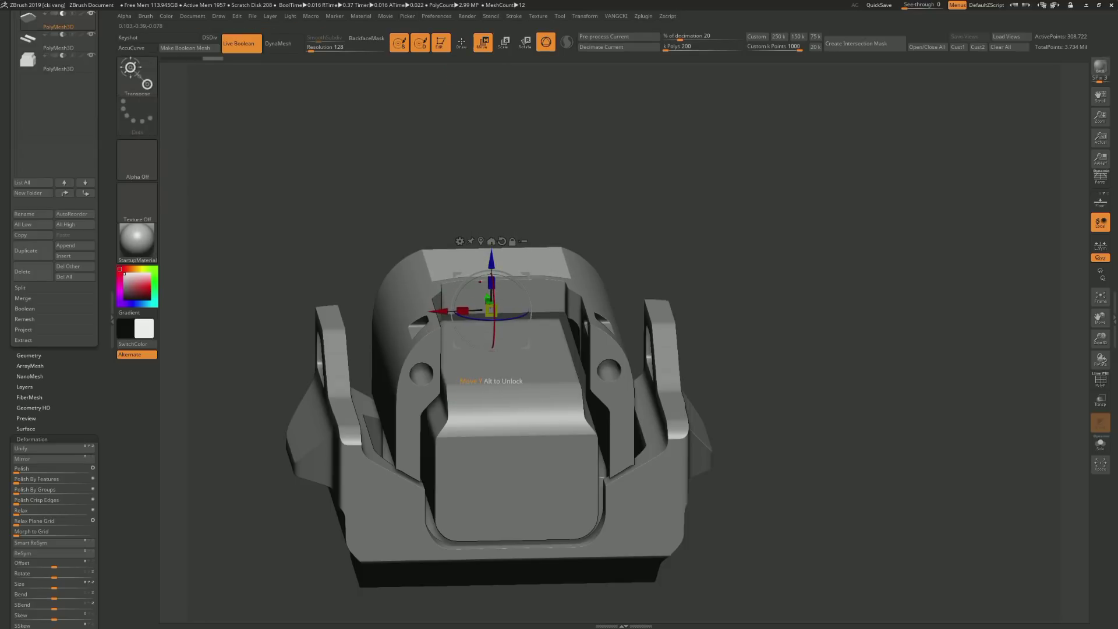
{"action": "right_click_drag", "start_coordinate": [491, 372], "coordinate": [431, 303]}
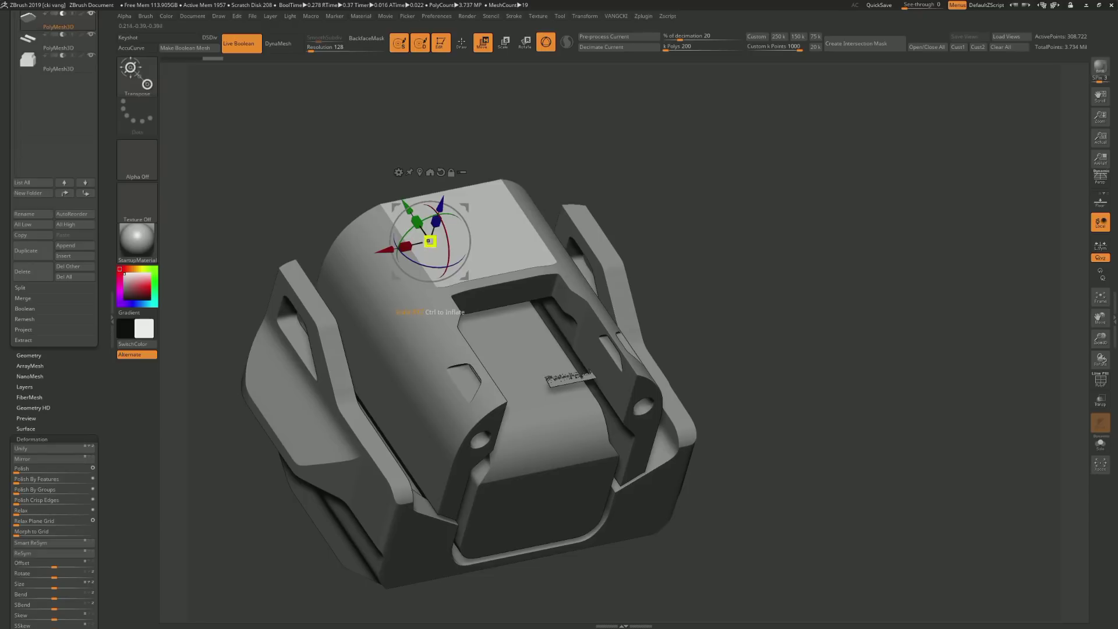
{"action": "left_click_drag", "start_coordinate": [431, 312], "coordinate": [435, 319]}
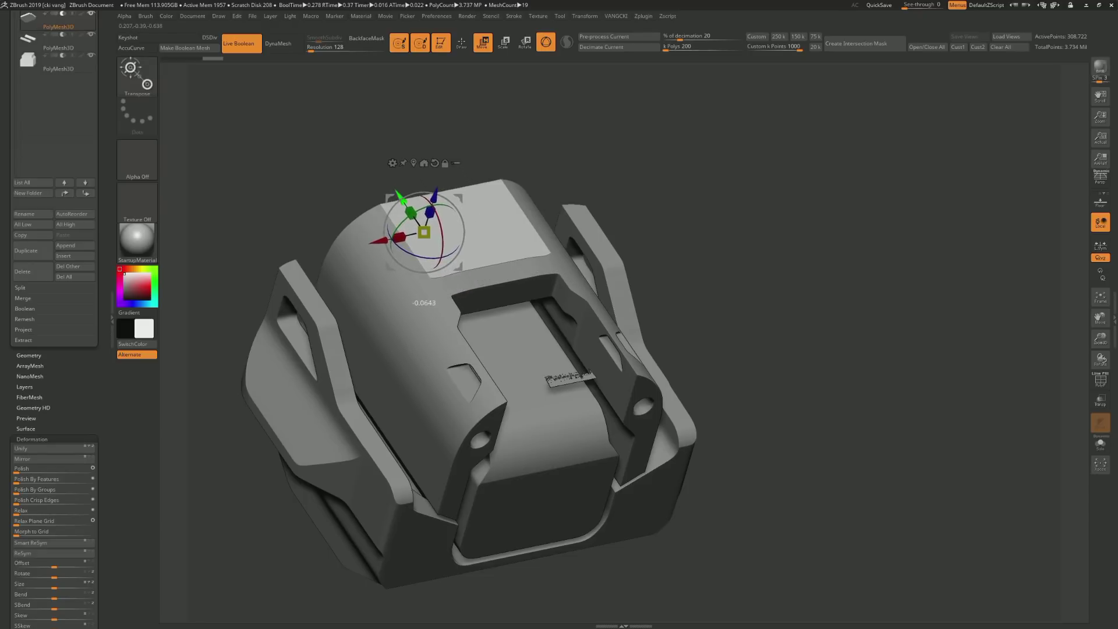
{"action": "left_click_drag", "start_coordinate": [435, 319], "coordinate": [423, 303]}
{"action": "right_click_drag", "start_coordinate": [422, 302], "coordinate": [466, 338]}
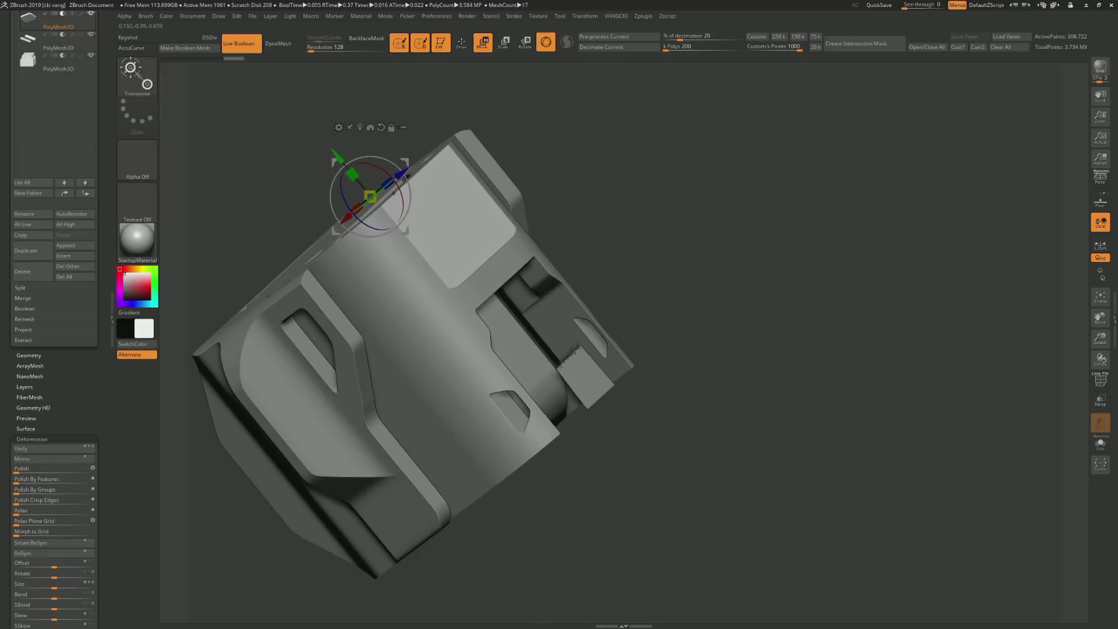
Push and pull the inset panel along its axes until it sits in the recess
{"action": "left_click_drag", "start_coordinate": [371, 197], "coordinate": [413, 165], "text": "alt"}
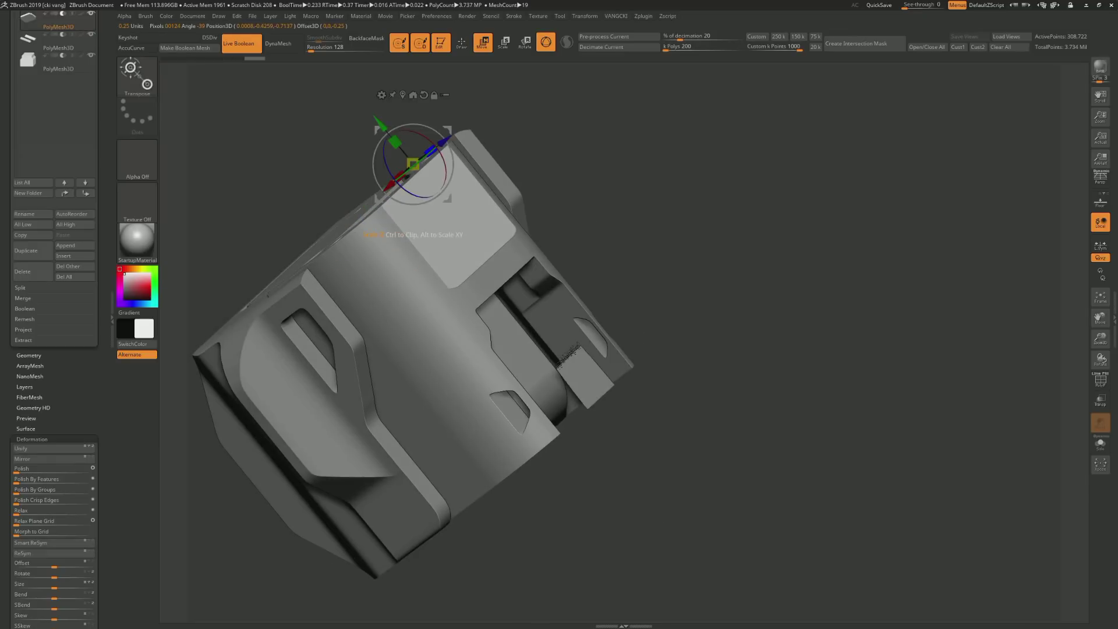
{"action": "left_click_drag", "start_coordinate": [414, 233], "coordinate": [401, 243]}
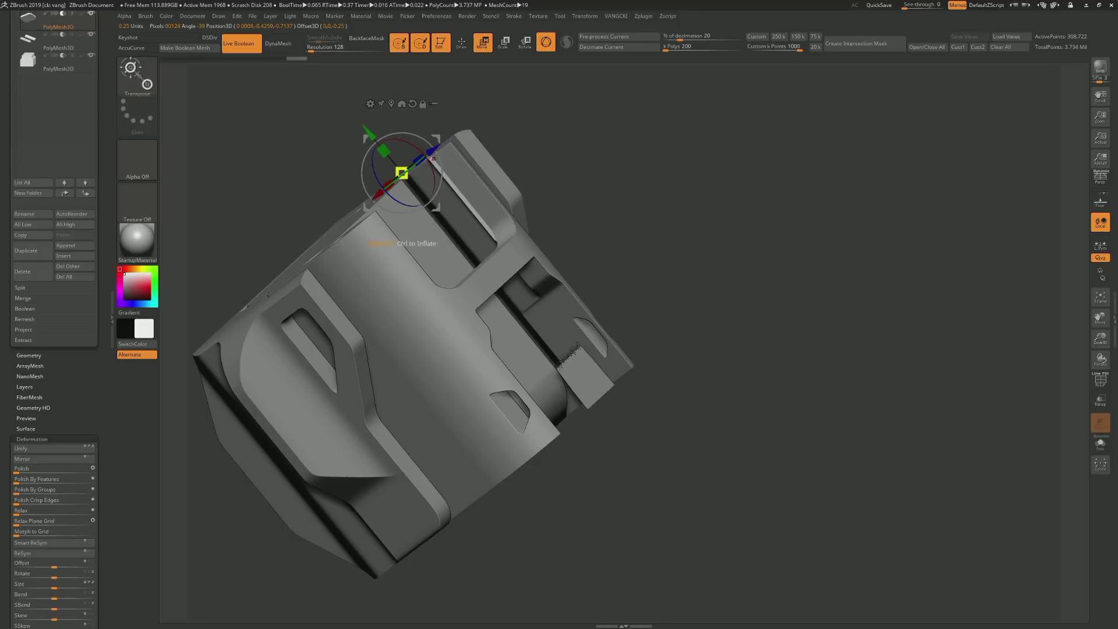
{"action": "mouse_move", "coordinate": [402, 244]}
{"action": "right_mouse_down"}
{"action": "mouse_move", "coordinate": [403, 253]}
{"action": "mouse_move", "coordinate": [408, 241]}
{"action": "right_mouse_up"}
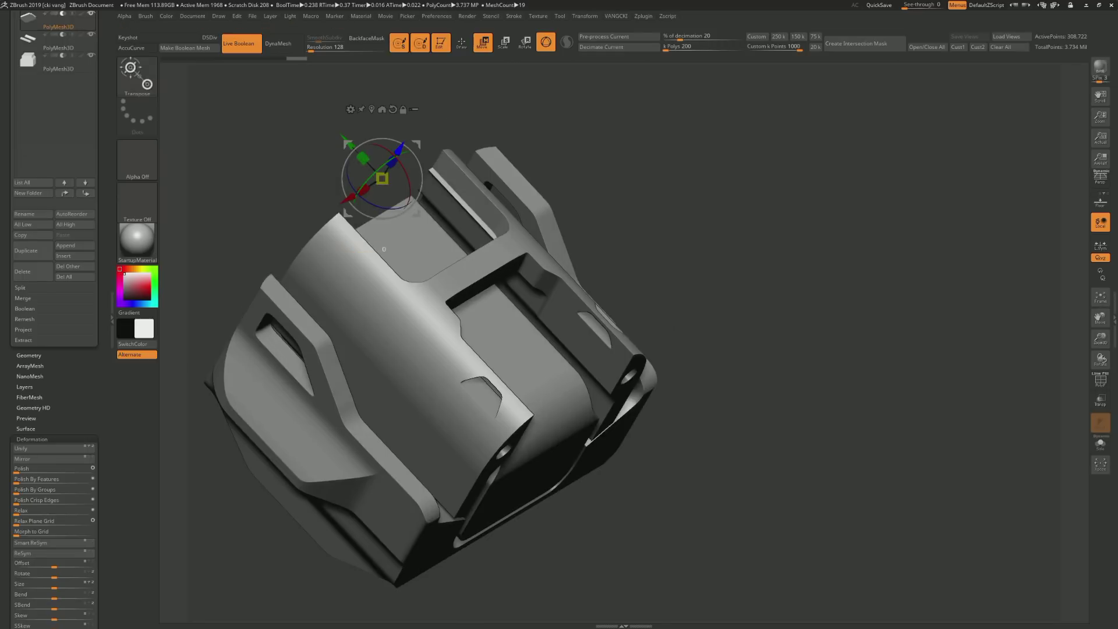
{"action": "mouse_move", "coordinate": [384, 248]}
{"action": "left_mouse_down"}
{"action": "mouse_move", "coordinate": [394, 240]}
{"action": "mouse_move", "coordinate": [513, 366]}
{"action": "left_mouse_up"}
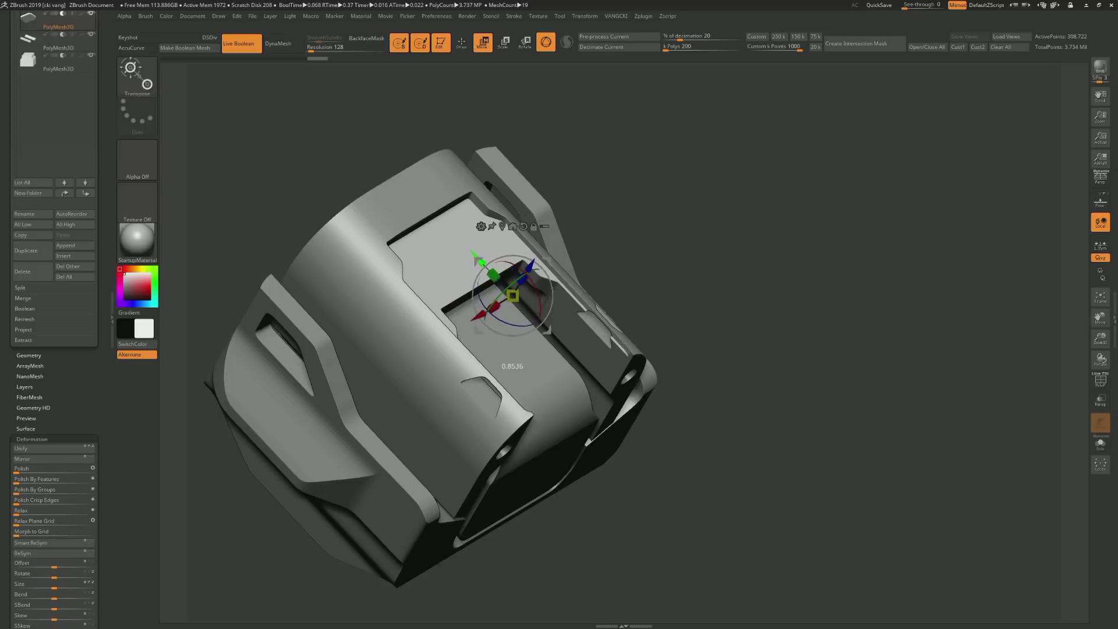
{"action": "mouse_move", "coordinate": [512, 366]}
{"action": "left_mouse_down"}
{"action": "mouse_move", "coordinate": [553, 410]}
{"action": "mouse_move", "coordinate": [554, 305]}
{"action": "left_mouse_up"}
{"action": "left_click_drag", "start_coordinate": [547, 401], "coordinate": [544, 400]}
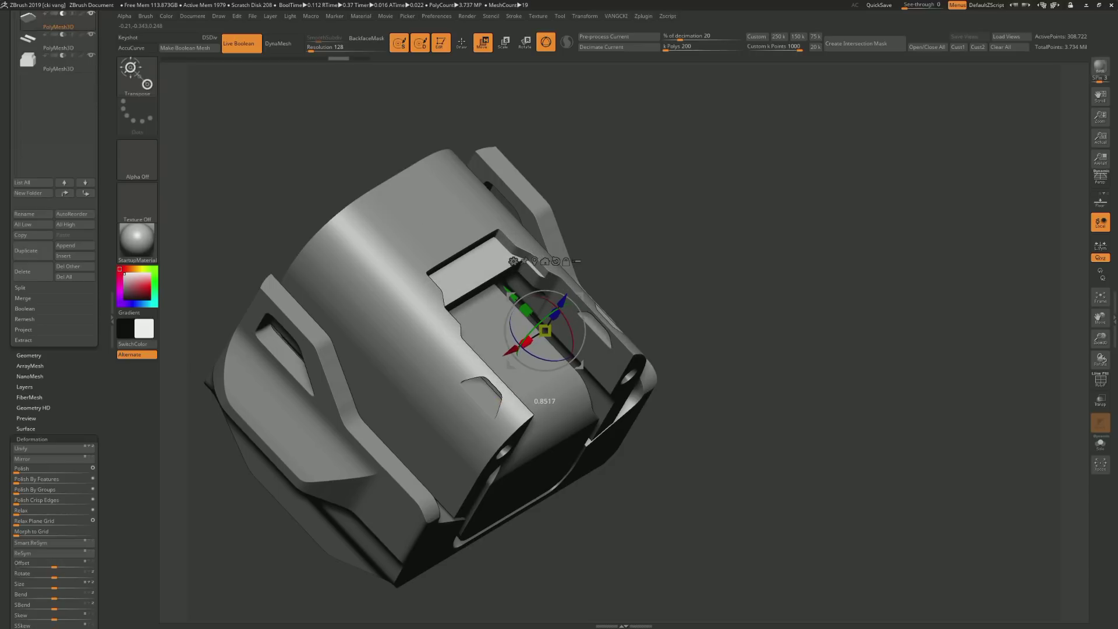
{"action": "left_click_drag", "start_coordinate": [816, 349], "coordinate": [815, 262]}
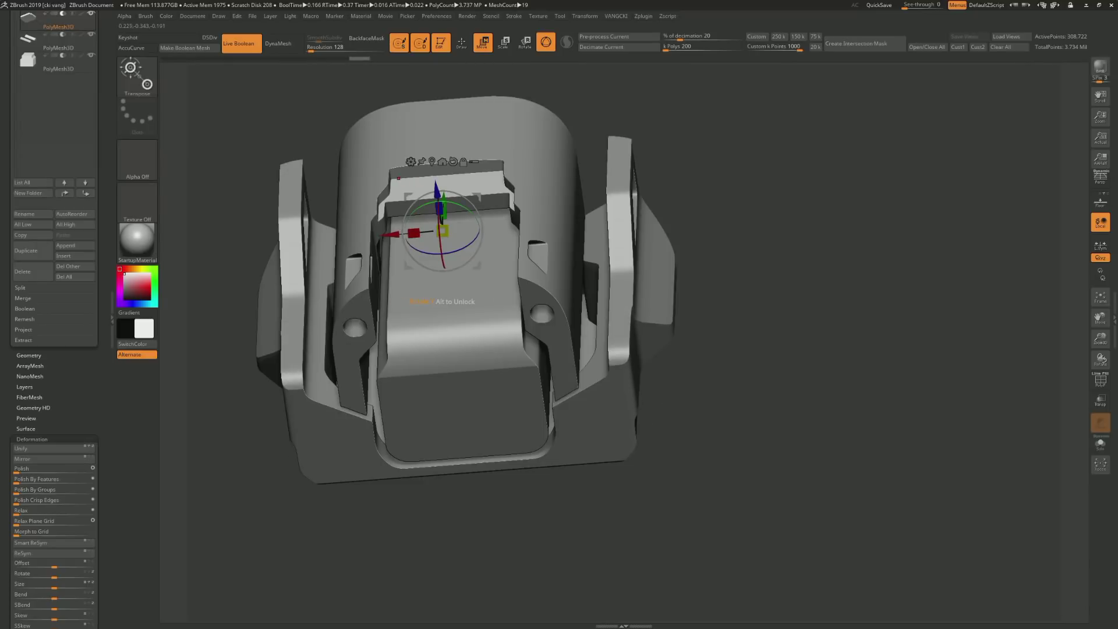
Frame the housing in a straight front view and lay the trapezoid stencil over the top slot
{"action": "key", "text": "ctrl+shift+f"}
{"action": "key", "text": "ctrl+shift+f"}
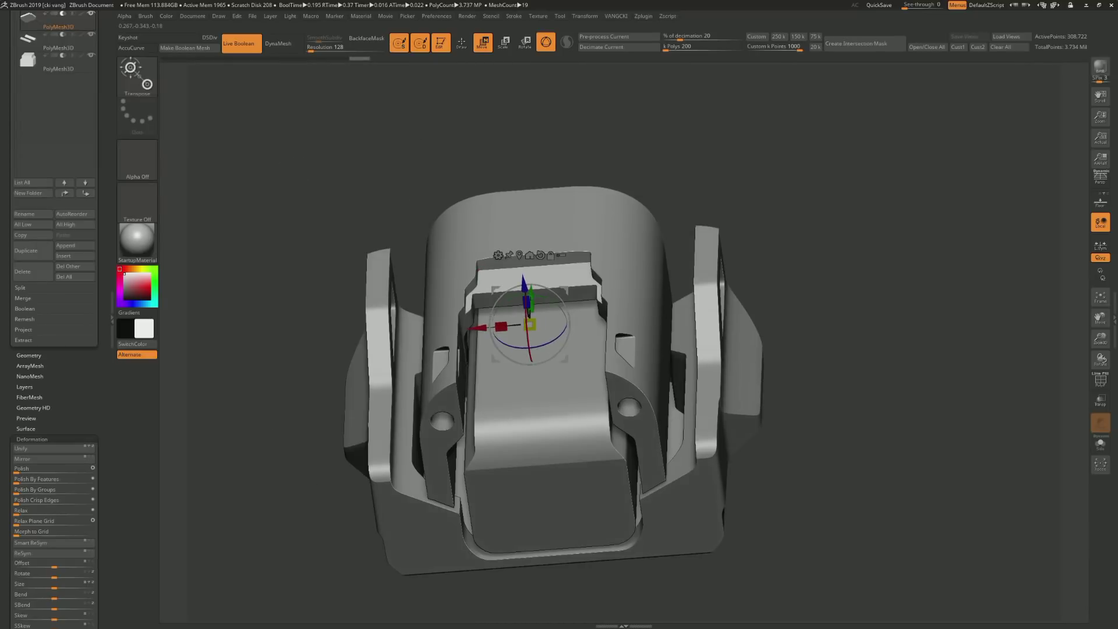
{"action": "left_click_drag", "start_coordinate": [873, 349], "coordinate": [874, 314]}
{"action": "left_click_drag", "start_coordinate": [525, 372], "coordinate": [525, 385], "text": "shift"}
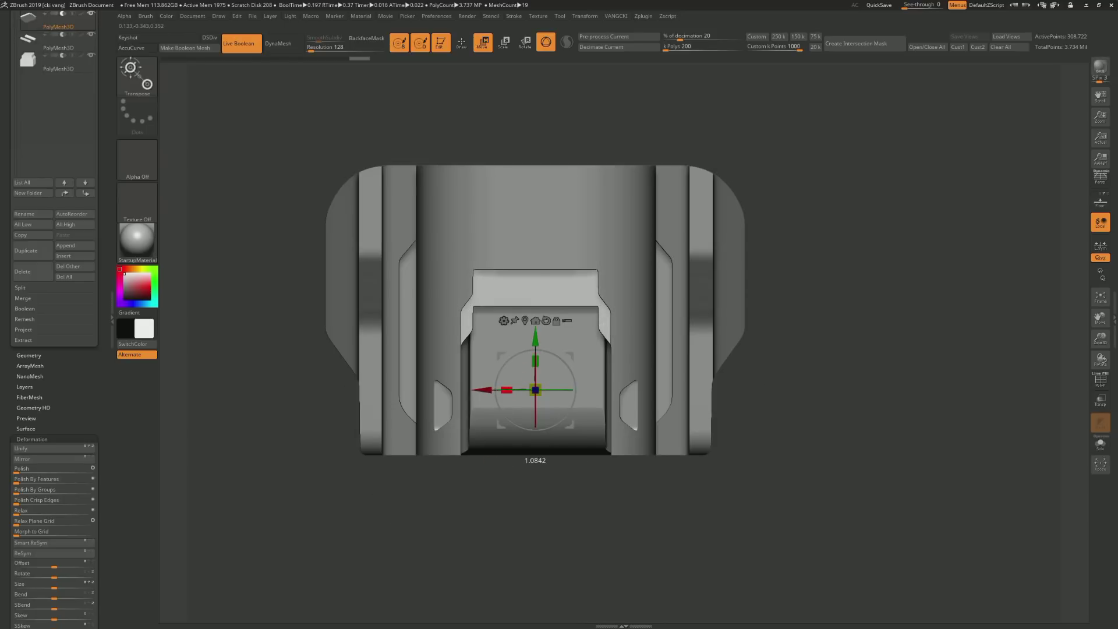
{"action": "mouse_move", "coordinate": [873, 291]}
{"action": "left_mouse_down"}
{"action": "mouse_move", "coordinate": [873, 349]}
{"action": "mouse_move", "coordinate": [874, 306]}
{"action": "left_mouse_up"}
{"action": "key", "text": "q"}
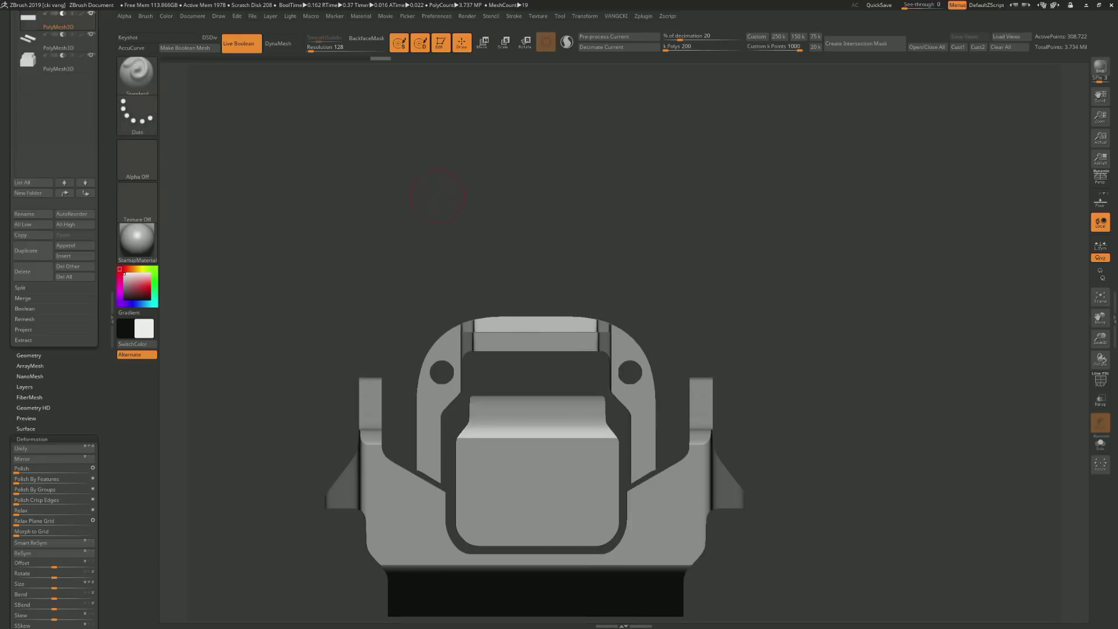
{"action": "key", "text": "m"}
{"action": "mouse_move", "coordinate": [585, 137]}
{"action": "left_mouse_down"}
{"action": "mouse_move", "coordinate": [536, 332]}
{"action": "mouse_move", "coordinate": [470, 319]}
{"action": "left_mouse_up"}
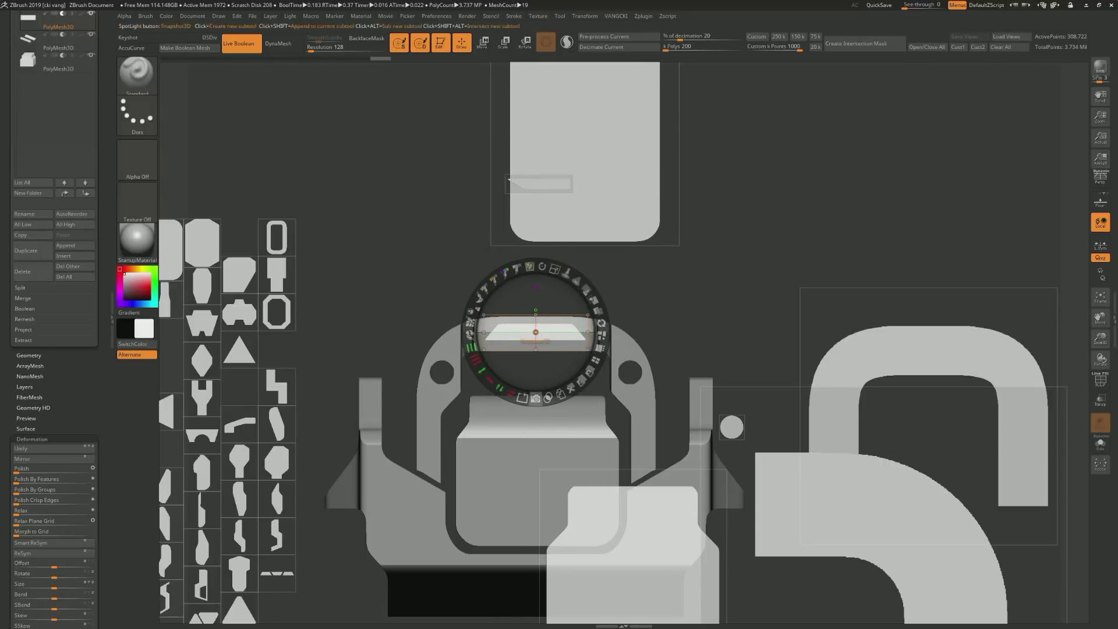
Create a new trapezoid insert mesh from the stencil in the top slot
{"action": "left_click", "coordinate": [536, 332]}
{"action": "key", "text": "shift+z"}
{"action": "left_click_drag", "start_coordinate": [443, 174], "coordinate": [477, 258]}
Enlarge the insert slightly and slide it back along its depth, then select the central front block
{"action": "key", "text": "w"}
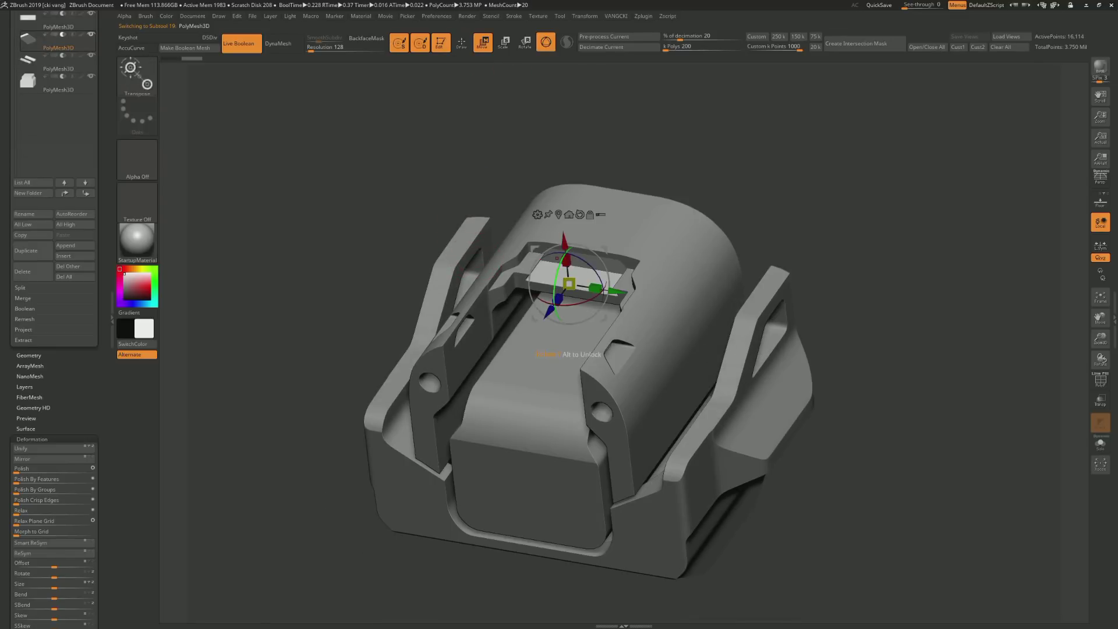
{"action": "left_click", "coordinate": [538, 328]}
{"action": "left_click_drag", "start_coordinate": [538, 328], "coordinate": [550, 321]}
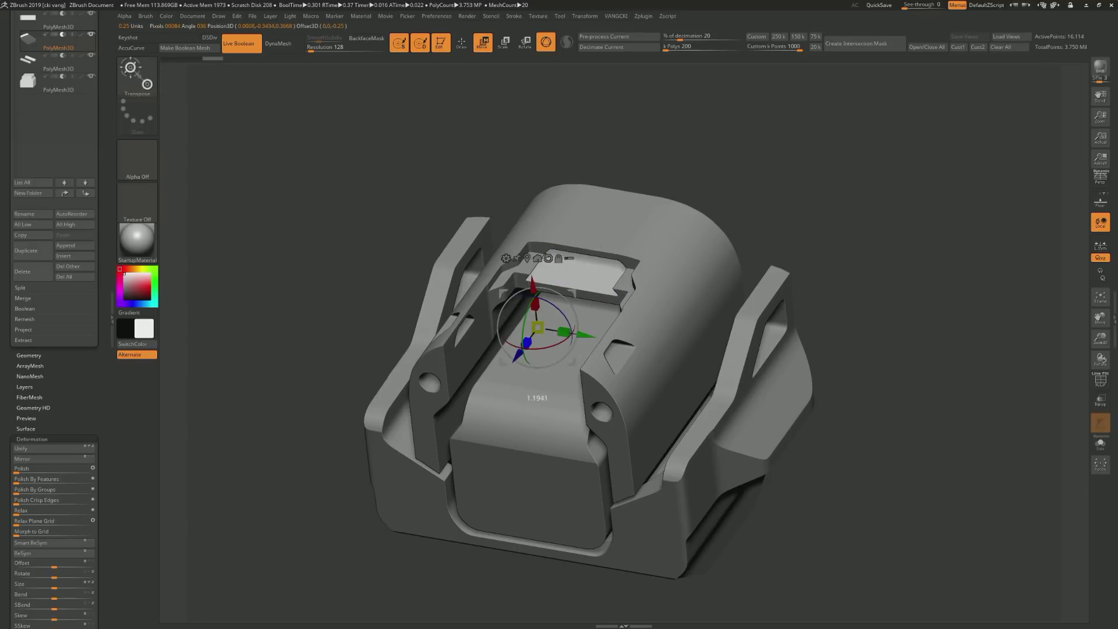
{"action": "key", "text": "shift+f"}
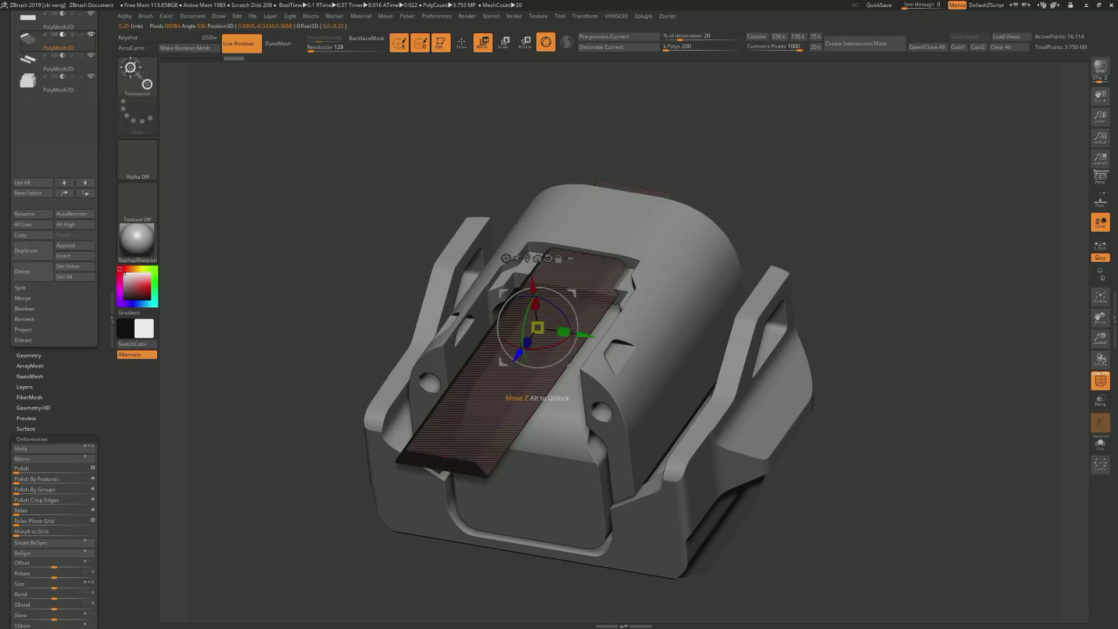
{"action": "left_click_drag", "start_coordinate": [527, 343], "coordinate": [554, 303]}
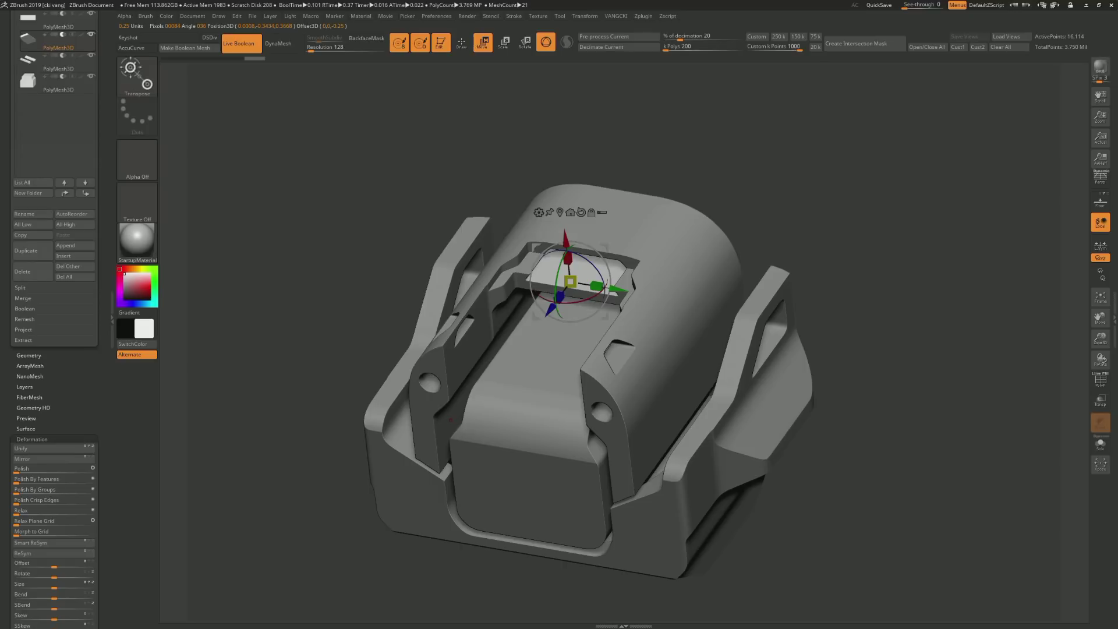
{"action": "key", "text": "shift+f"}
{"action": "left_click_drag", "start_coordinate": [408, 303], "coordinate": [386, 360]}
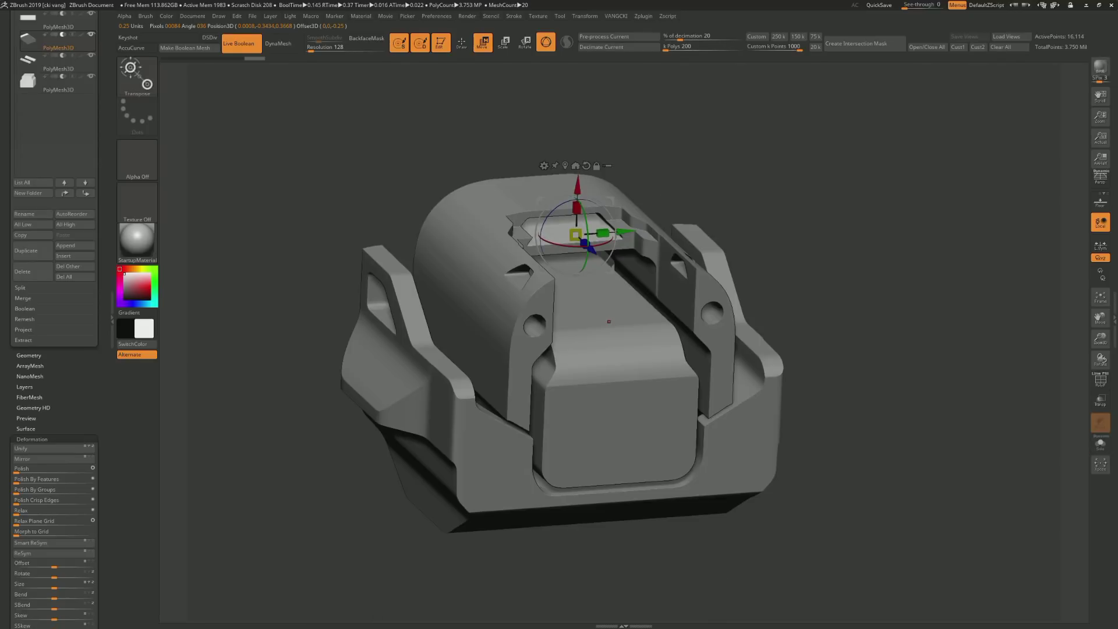
{"action": "left_click", "coordinate": [560, 348]}
{"action": "left_click_drag", "start_coordinate": [874, 233], "coordinate": [909, 221], "text": "shift"}
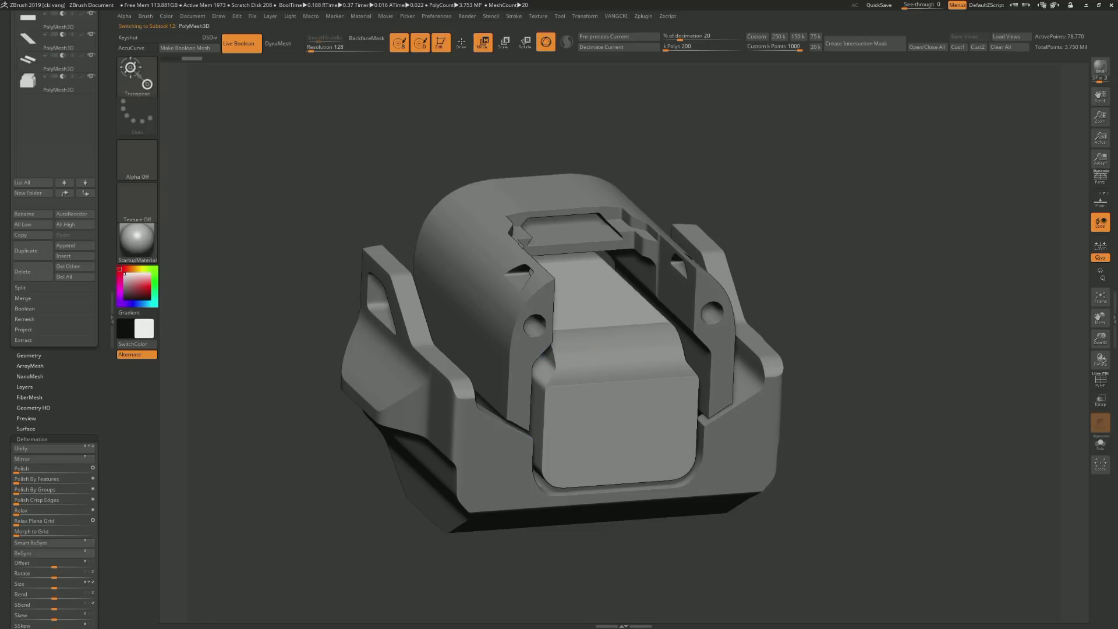
Move the trapezoid stencil aside and build a mesh from the rounded-rectangle stencil over the front block
{"action": "key", "text": "q"}
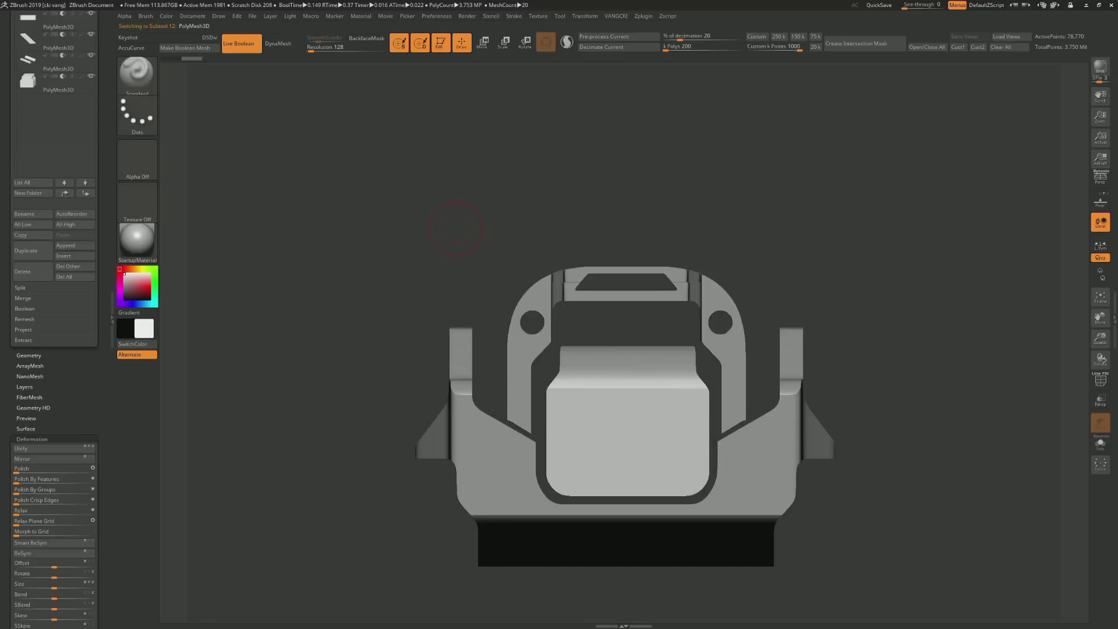
{"action": "key", "text": "shift+z"}
{"action": "mouse_move", "coordinate": [532, 324]}
{"action": "left_mouse_down"}
{"action": "mouse_move", "coordinate": [574, 355]}
{"action": "mouse_move", "coordinate": [424, 160]}
{"action": "left_mouse_up"}
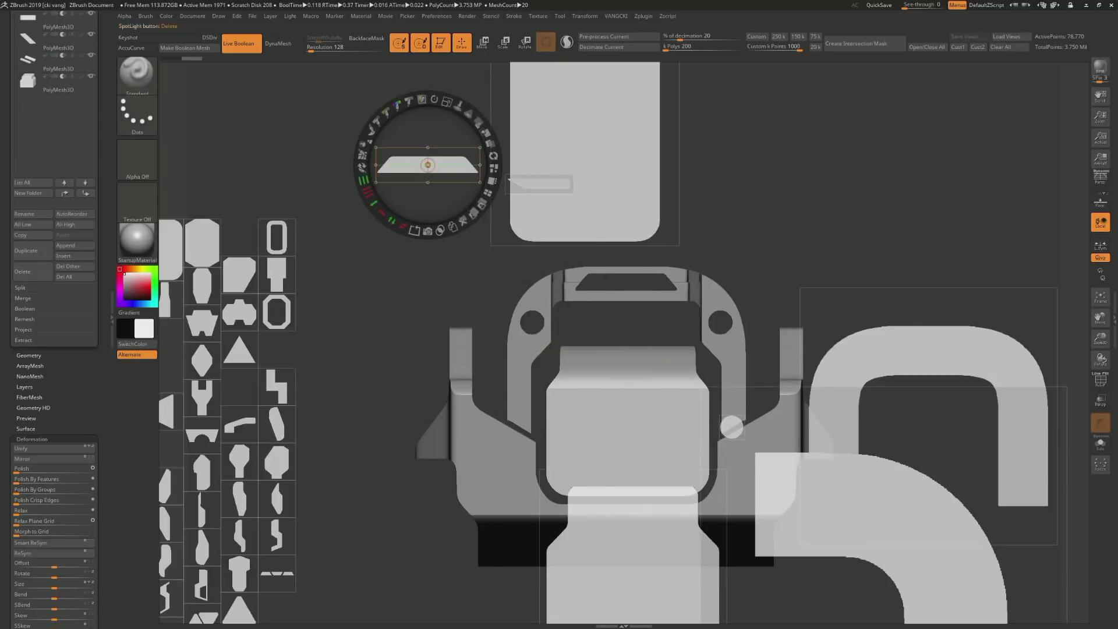
{"action": "left_click", "coordinate": [633, 569]}
{"action": "mouse_move", "coordinate": [633, 569]}
{"action": "left_mouse_down"}
{"action": "mouse_move", "coordinate": [626, 465]}
{"action": "mouse_move", "coordinate": [642, 475]}
{"action": "mouse_move", "coordinate": [638, 487]}
{"action": "mouse_move", "coordinate": [637, 424]}
{"action": "mouse_move", "coordinate": [616, 391]}
{"action": "mouse_move", "coordinate": [627, 357]}
{"action": "mouse_move", "coordinate": [621, 400]}
{"action": "mouse_move", "coordinate": [626, 357]}
{"action": "mouse_move", "coordinate": [628, 382]}
{"action": "left_mouse_up"}
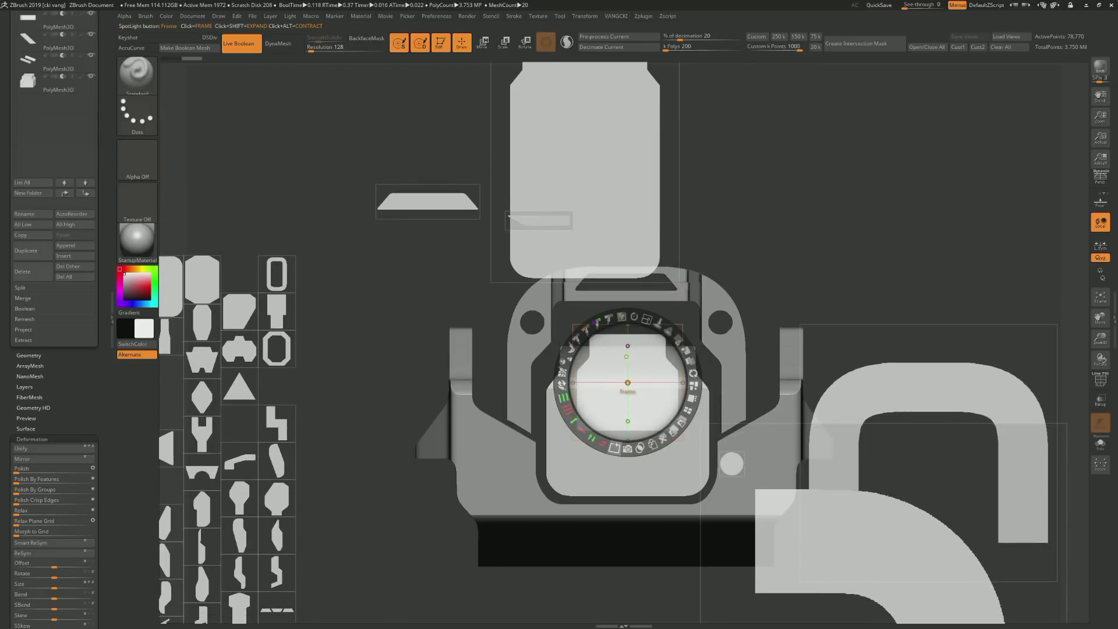
{"action": "key", "text": "ctrl+shift+e"}
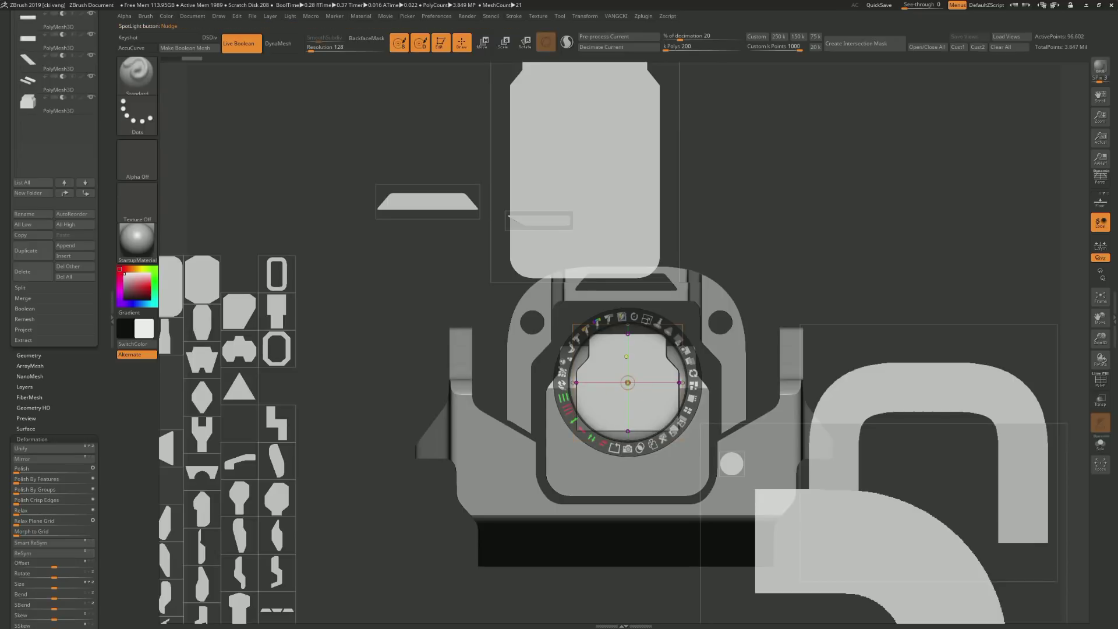
Arrange the stencils on the front block and cut a trapezoid shape into the model
{"action": "left_click", "coordinate": [693, 385]}
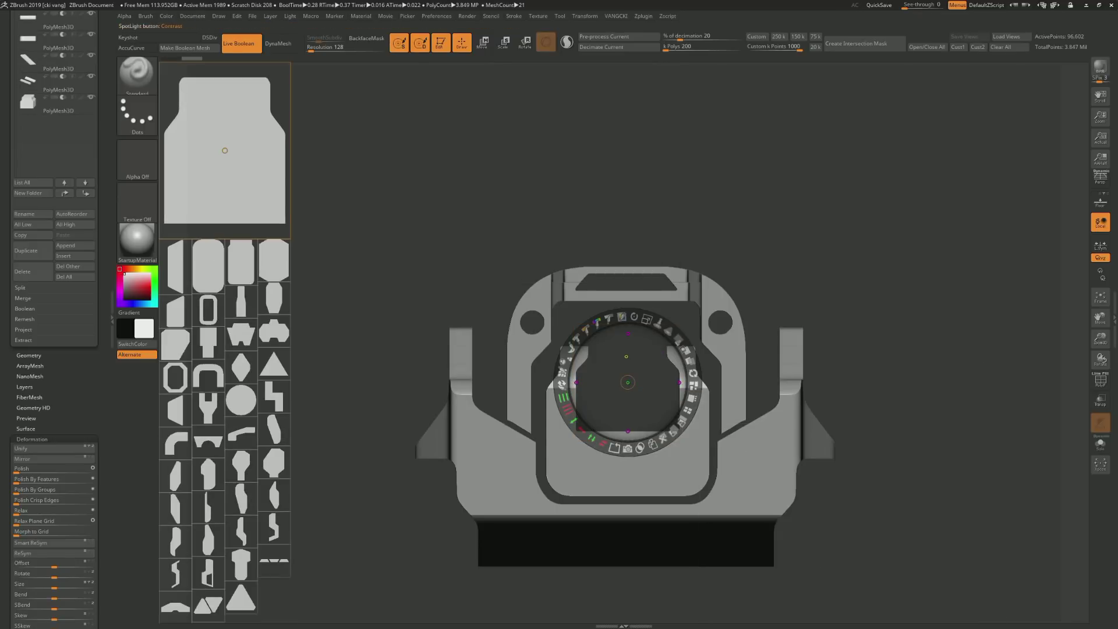
{"action": "left_click_drag", "start_coordinate": [240, 262], "coordinate": [628, 431]}
{"action": "mouse_move", "coordinate": [669, 380]}
{"action": "left_mouse_down"}
{"action": "mouse_move", "coordinate": [648, 370]}
{"action": "mouse_move", "coordinate": [563, 450]}
{"action": "left_mouse_up"}
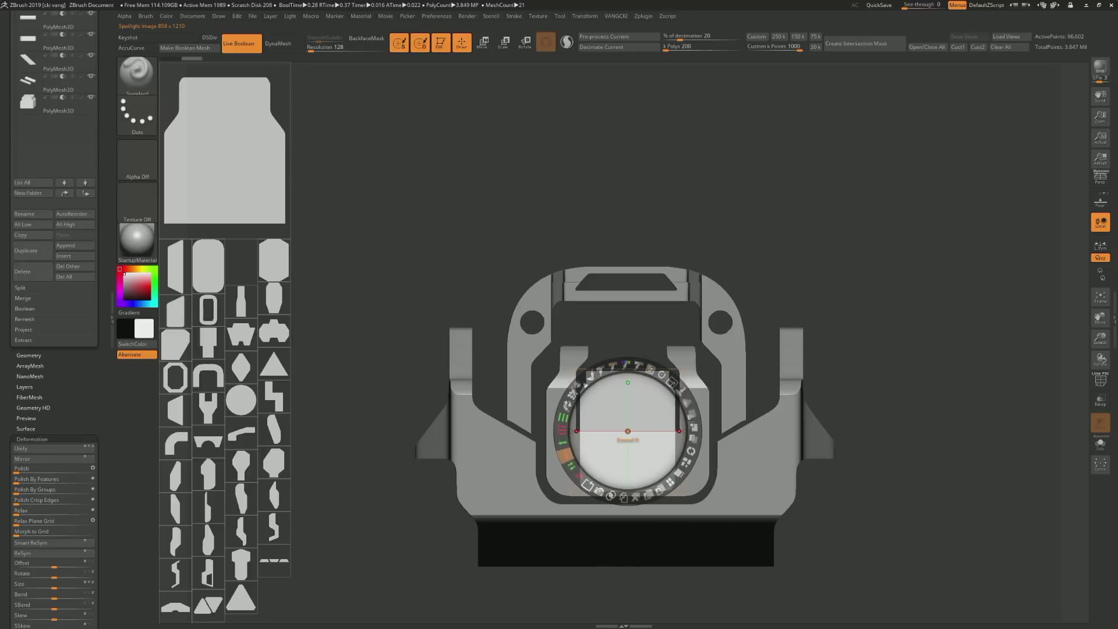
{"action": "left_click_drag", "start_coordinate": [628, 431], "coordinate": [627, 382]}
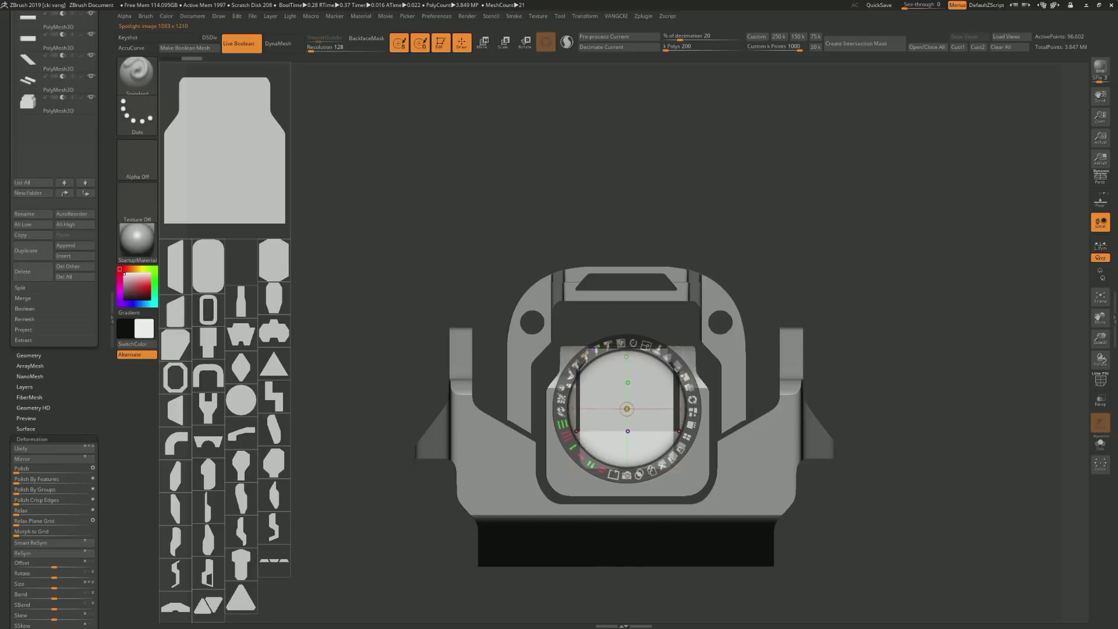
{"action": "mouse_move", "coordinate": [628, 383]}
{"action": "left_mouse_down"}
{"action": "mouse_move", "coordinate": [587, 426]}
{"action": "mouse_move", "coordinate": [531, 437]}
{"action": "mouse_move", "coordinate": [402, 262]}
{"action": "mouse_move", "coordinate": [390, 199]}
{"action": "left_mouse_up"}
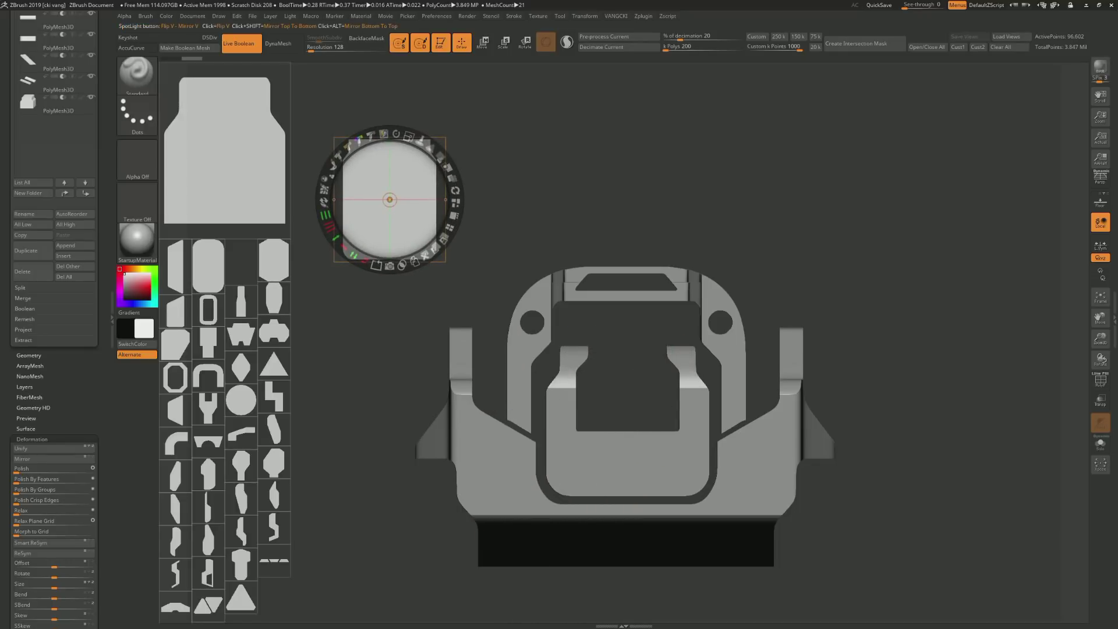
{"action": "mouse_move", "coordinate": [233, 407]}
{"action": "left_mouse_down"}
{"action": "mouse_move", "coordinate": [337, 448]}
{"action": "mouse_move", "coordinate": [627, 432]}
{"action": "left_mouse_up"}
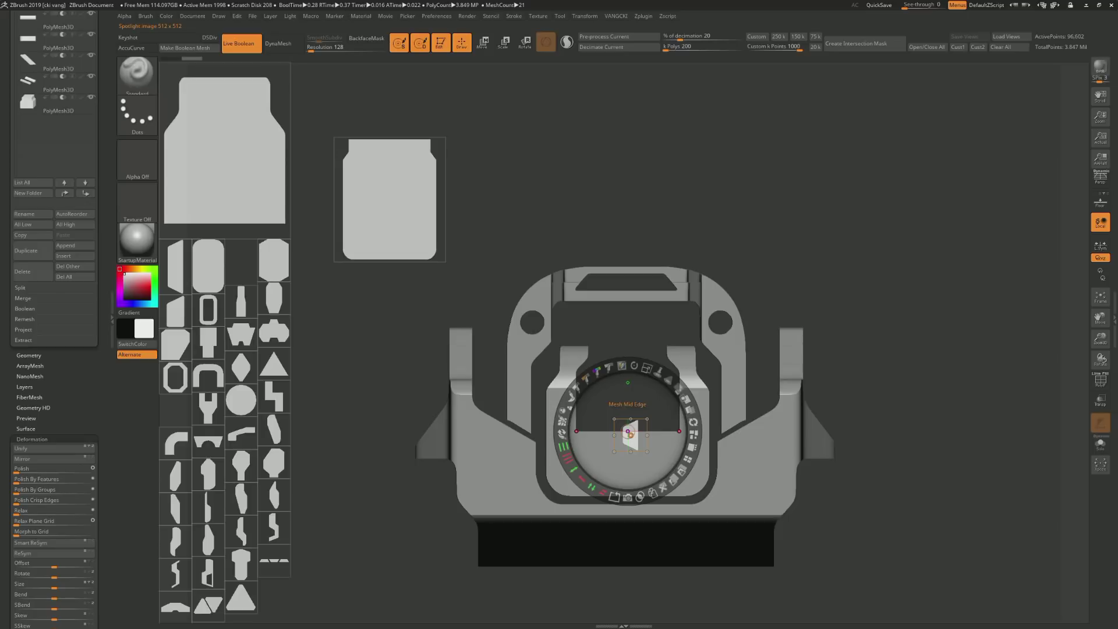
{"action": "mouse_move", "coordinate": [583, 472]}
{"action": "left_mouse_down"}
{"action": "mouse_move", "coordinate": [561, 431]}
{"action": "mouse_move", "coordinate": [686, 448]}
{"action": "left_mouse_up"}
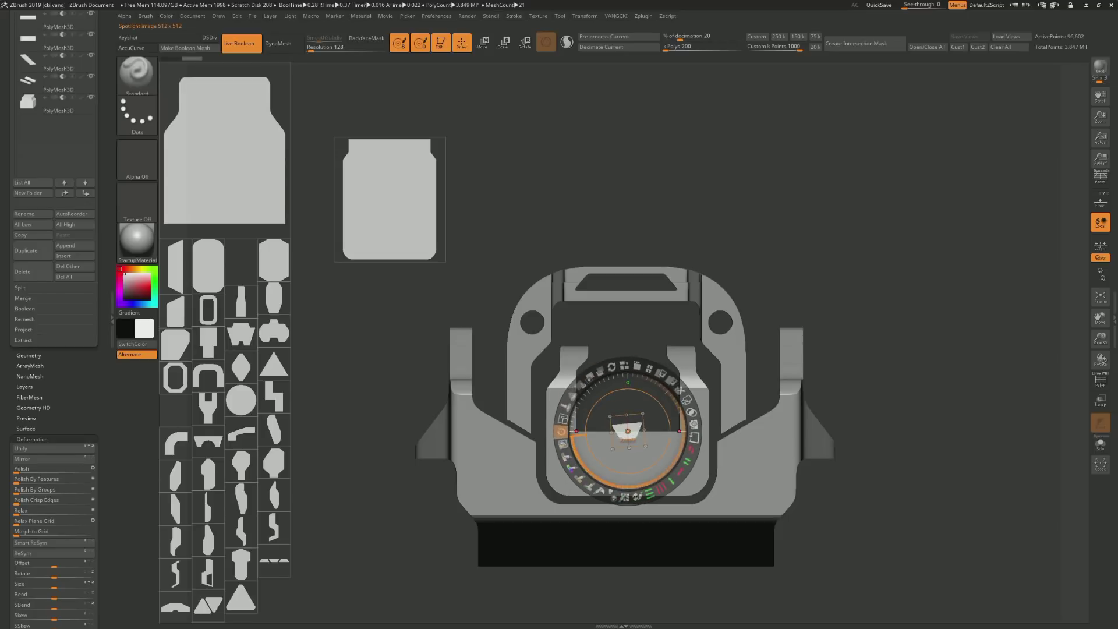
{"action": "mouse_move", "coordinate": [560, 431]}
{"action": "left_mouse_down"}
{"action": "mouse_move", "coordinate": [588, 381]}
{"action": "mouse_move", "coordinate": [635, 364]}
{"action": "mouse_move", "coordinate": [677, 388]}
{"action": "mouse_move", "coordinate": [693, 424]}
{"action": "mouse_move", "coordinate": [628, 446]}
{"action": "left_mouse_up"}
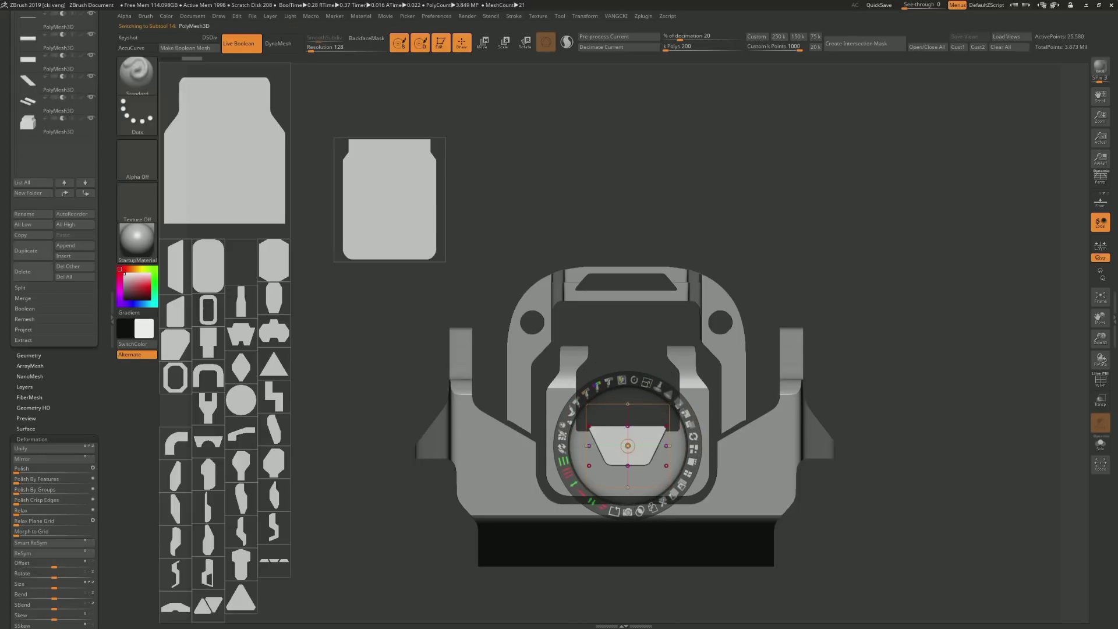
{"action": "key", "text": "shift+z"}
Nudge the held piece upward, hide the PART 01 side parts and snap to front view
{"action": "left_click_drag", "start_coordinate": [641, 222], "coordinate": [608, 374]}
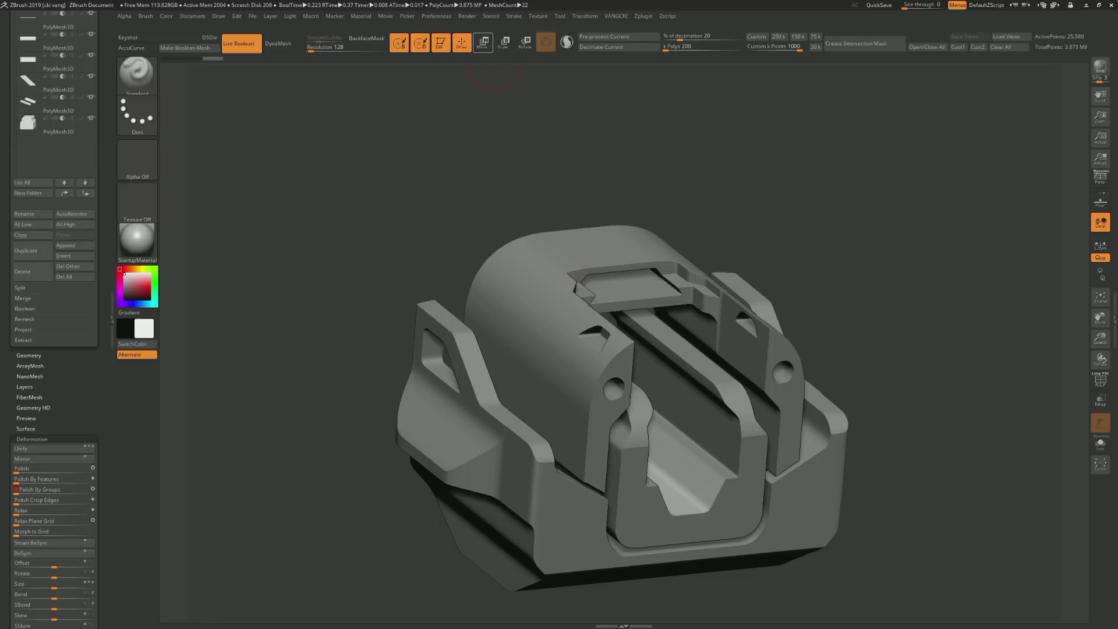
{"action": "left_click", "coordinate": [483, 41]}
{"action": "mouse_move", "coordinate": [625, 494]}
{"action": "left_mouse_down"}
{"action": "mouse_move", "coordinate": [774, 443]}
{"action": "mouse_move", "coordinate": [658, 478]}
{"action": "left_mouse_up"}
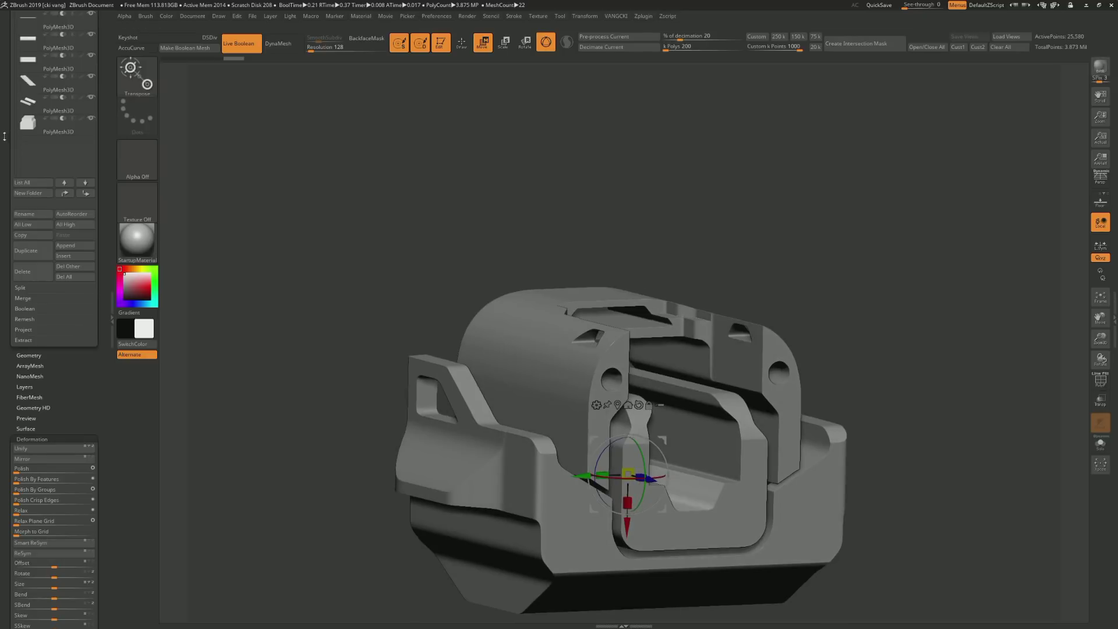
{"action": "scroll", "coordinate": [14, 229], "scroll_direction": "up", "scroll_amount": 5}
{"action": "scroll", "coordinate": [15, 229], "scroll_direction": "up", "scroll_amount": 3}
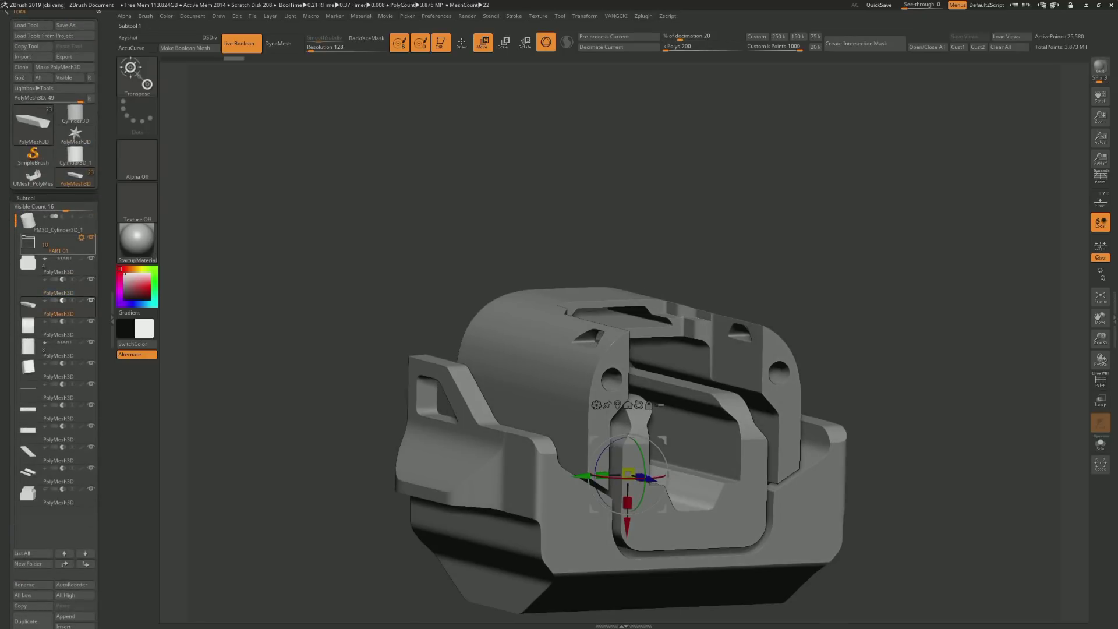
{"action": "left_click", "coordinate": [90, 237]}
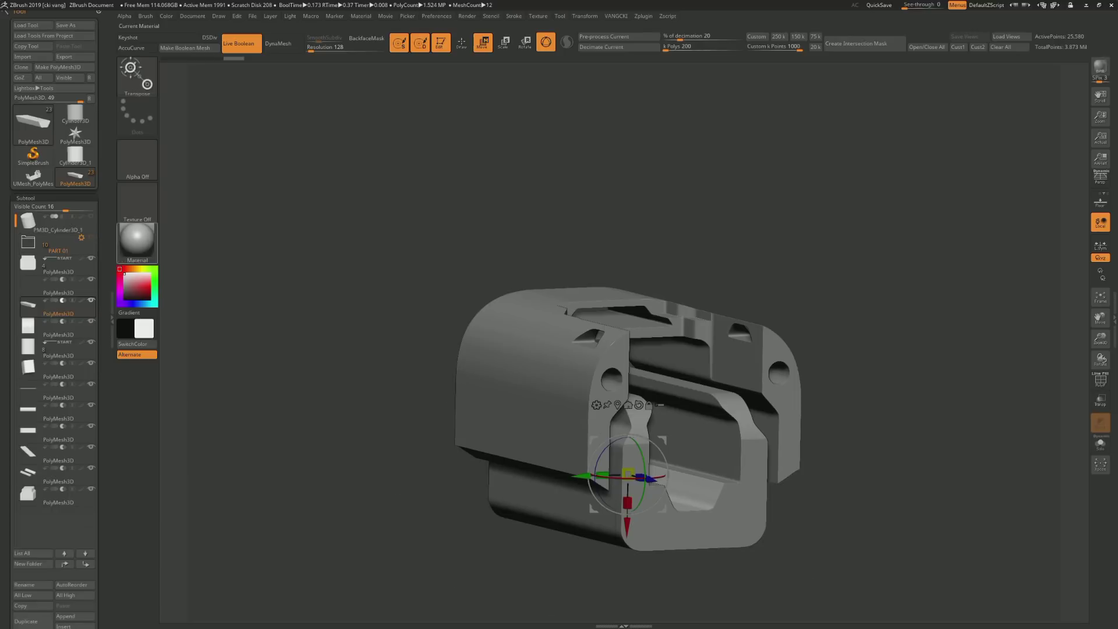
{"action": "left_click_drag", "start_coordinate": [873, 233], "coordinate": [897, 233], "text": "shift"}
Scale the curved-corner stencil into a large J and Snapshot3D it as a joined piece
{"action": "key", "text": "q"}
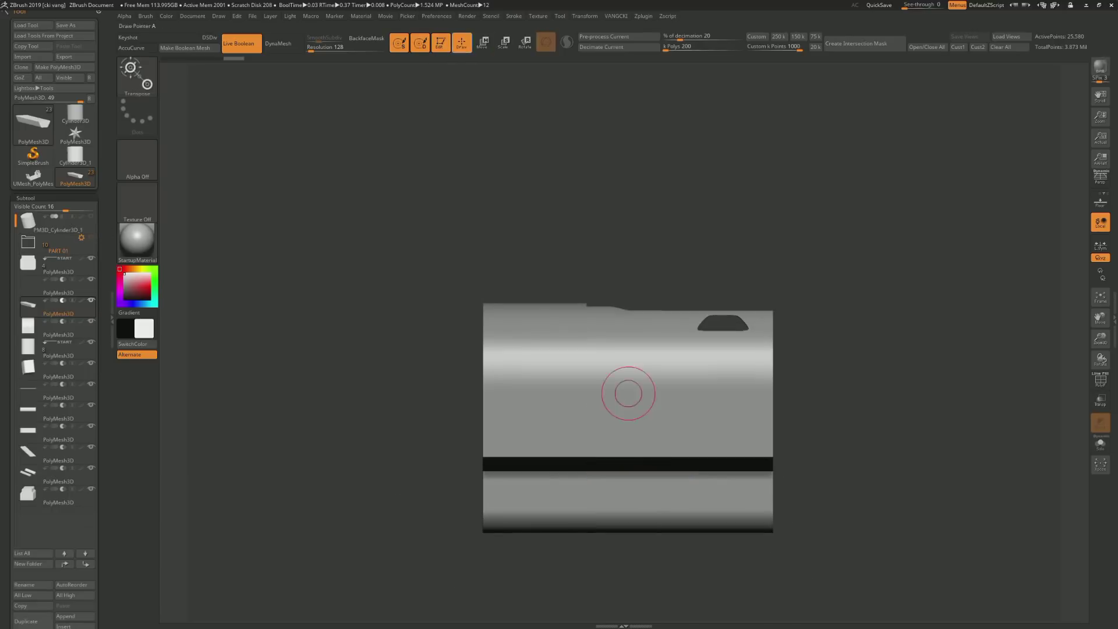
{"action": "right_click_drag", "start_coordinate": [624, 392], "coordinate": [491, 287], "text": "alt"}
{"action": "key", "text": "space"}
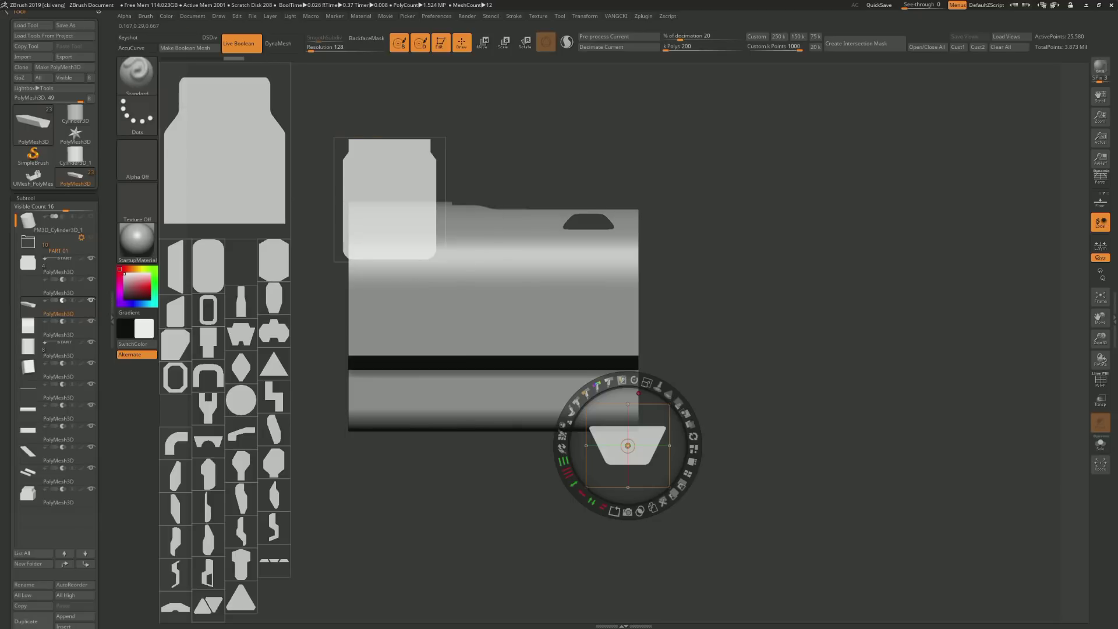
{"action": "left_click_drag", "start_coordinate": [426, 202], "coordinate": [471, 141]}
{"action": "left_click", "coordinate": [175, 442]}
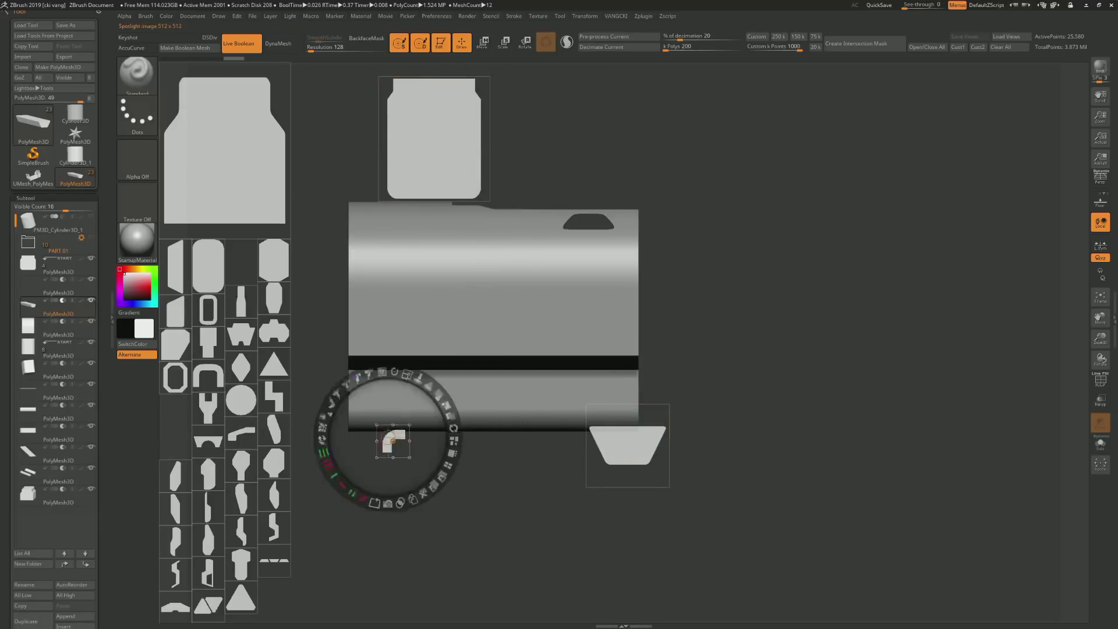
{"action": "mouse_move", "coordinate": [387, 436]}
{"action": "left_mouse_down"}
{"action": "mouse_move", "coordinate": [589, 460]}
{"action": "mouse_move", "coordinate": [589, 395]}
{"action": "left_mouse_up"}
{"action": "left_click_drag", "start_coordinate": [628, 445], "coordinate": [453, 547]}
{"action": "mouse_move", "coordinate": [592, 394]}
{"action": "left_mouse_down"}
{"action": "mouse_move", "coordinate": [617, 443]}
{"action": "mouse_move", "coordinate": [675, 458]}
{"action": "left_mouse_up"}
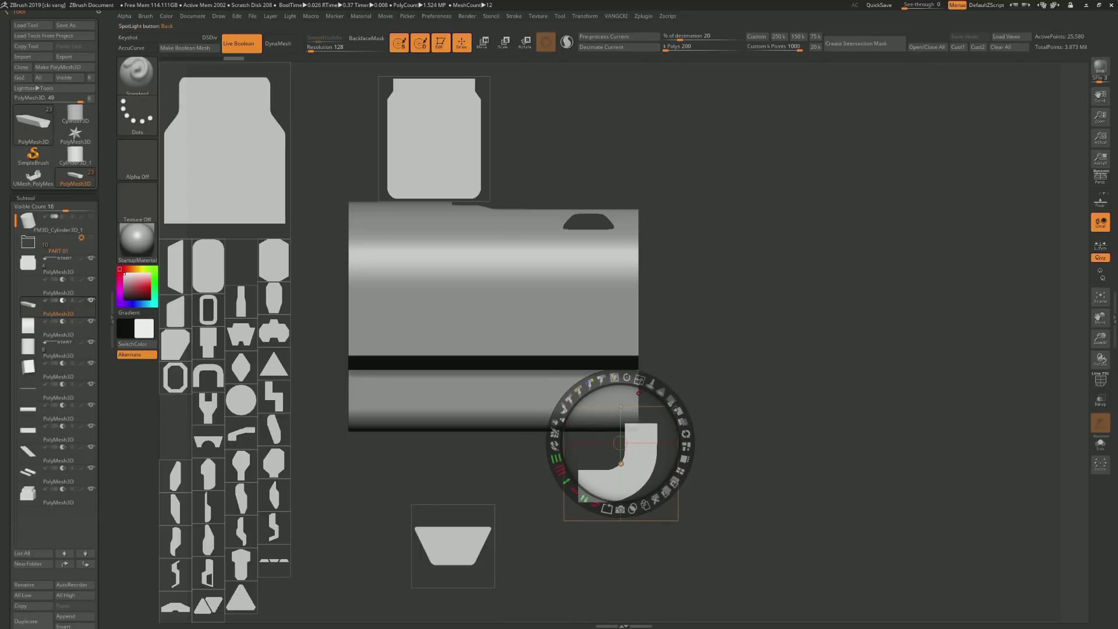
{"action": "left_click_drag", "start_coordinate": [621, 464], "coordinate": [630, 419]}
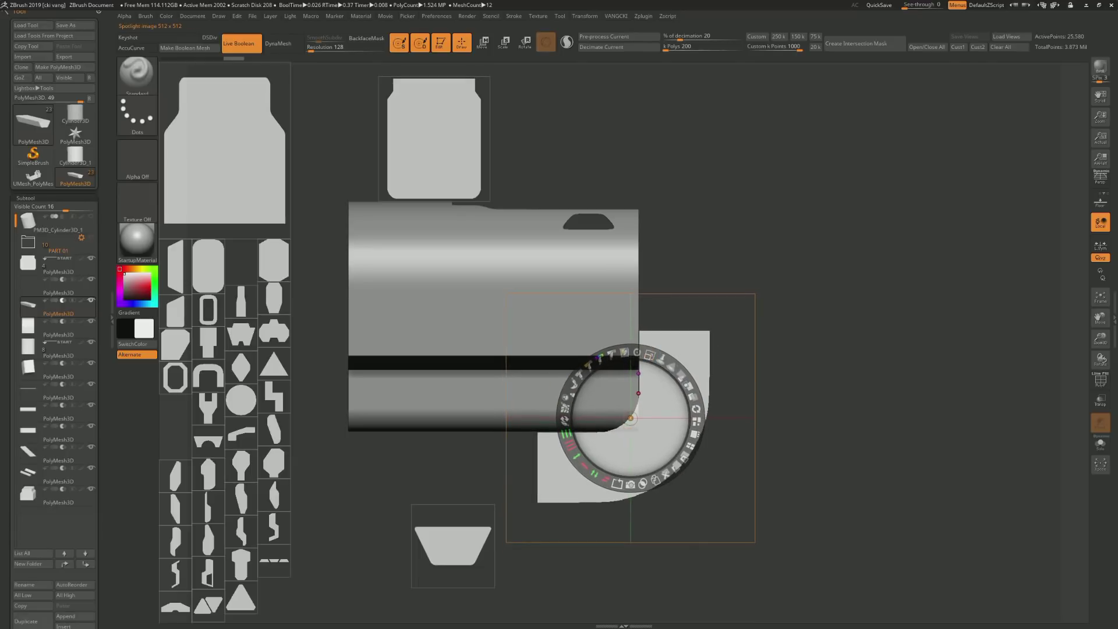
{"action": "left_click", "coordinate": [630, 418]}
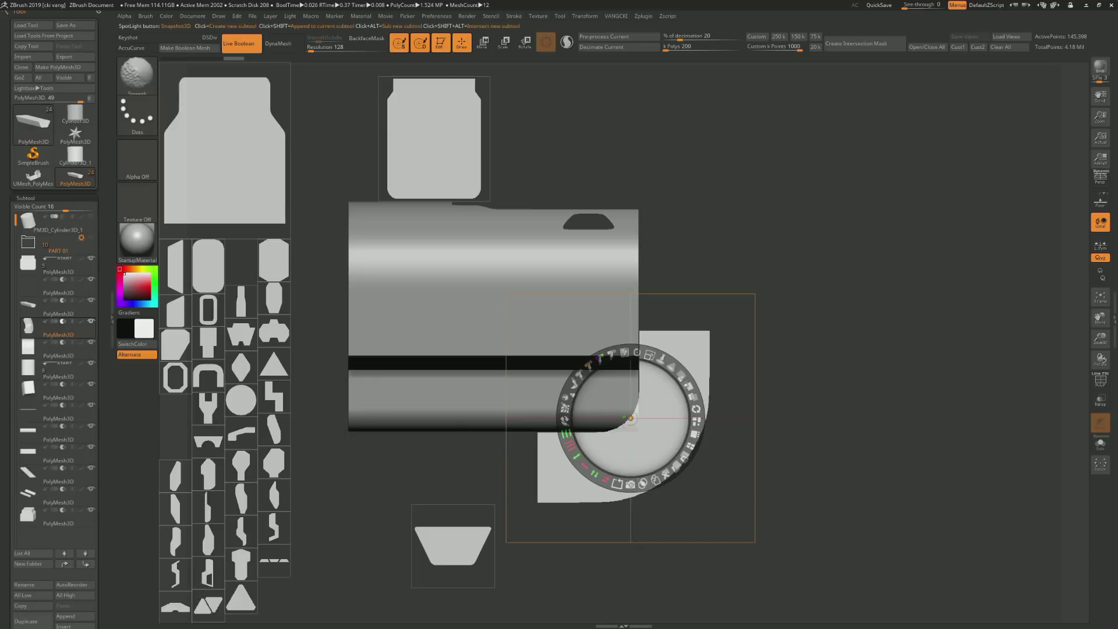
{"action": "key", "text": "shift+z"}
{"action": "left_click_drag", "start_coordinate": [631, 418], "coordinate": [547, 405]}
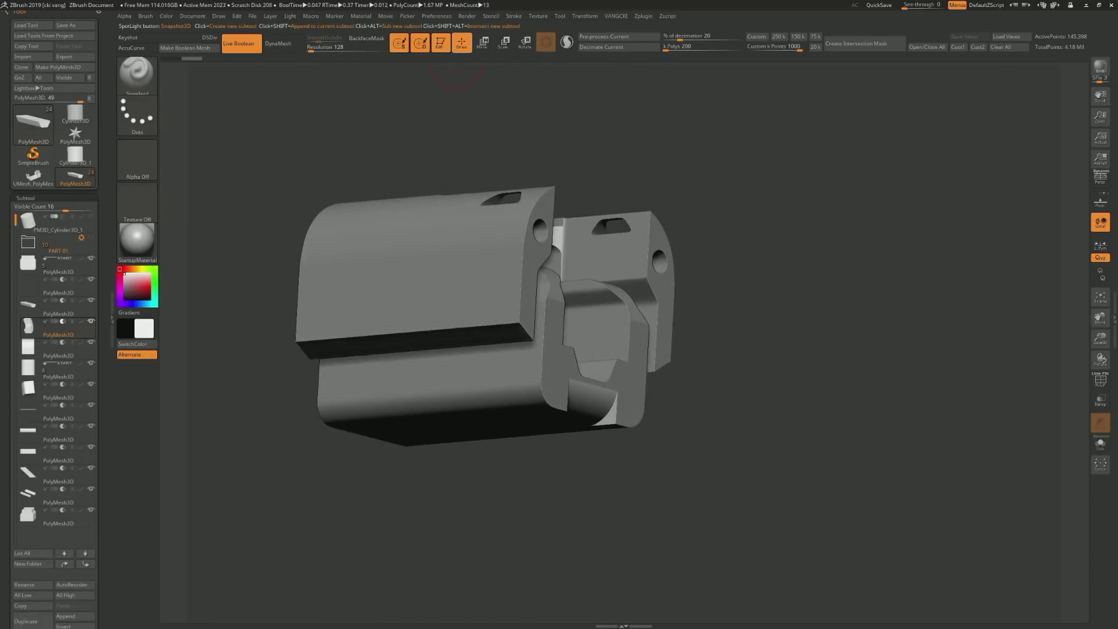
Reset the new curved piece's orientation and flip it over with the Transpose gizmo
{"action": "key", "text": "w"}
{"action": "left_click", "coordinate": [595, 334]}
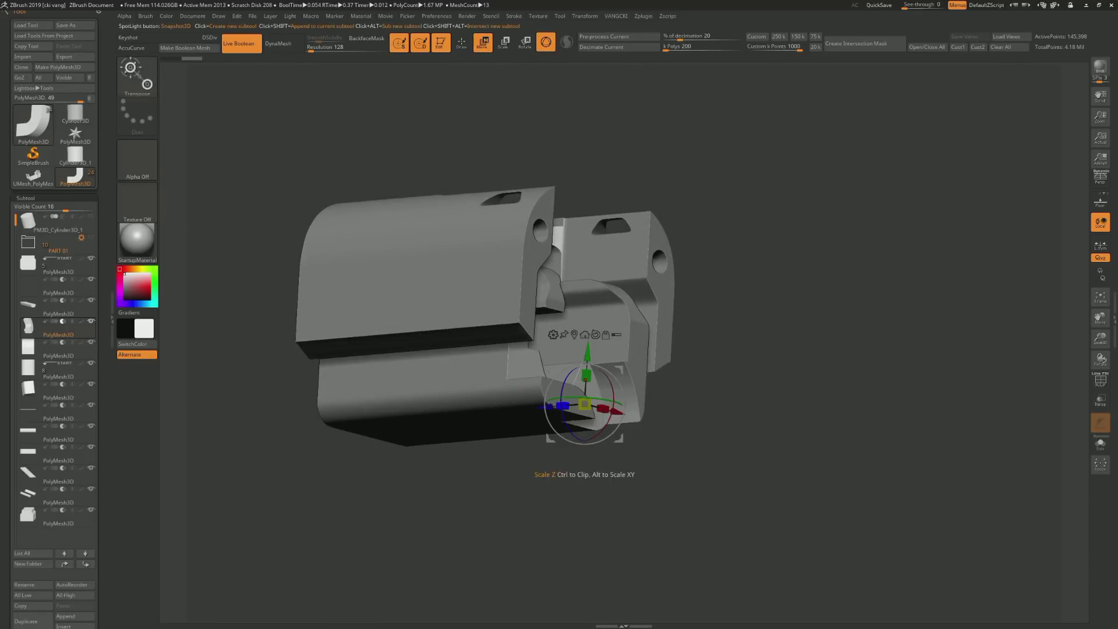
{"action": "left_click_drag", "start_coordinate": [563, 377], "coordinate": [616, 335]}
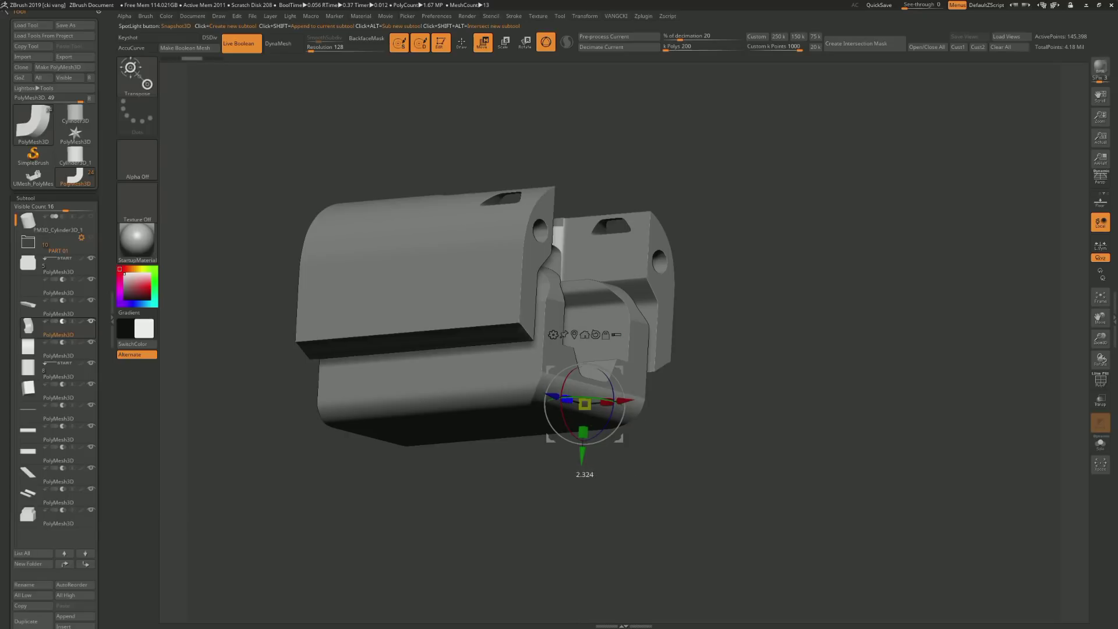
{"action": "mouse_move", "coordinate": [493, 316]}
{"action": "left_mouse_down"}
{"action": "mouse_move", "coordinate": [442, 318]}
{"action": "mouse_move", "coordinate": [466, 349]}
{"action": "mouse_move", "coordinate": [443, 326]}
{"action": "mouse_move", "coordinate": [408, 350]}
{"action": "mouse_move", "coordinate": [612, 437]}
{"action": "left_mouse_up"}
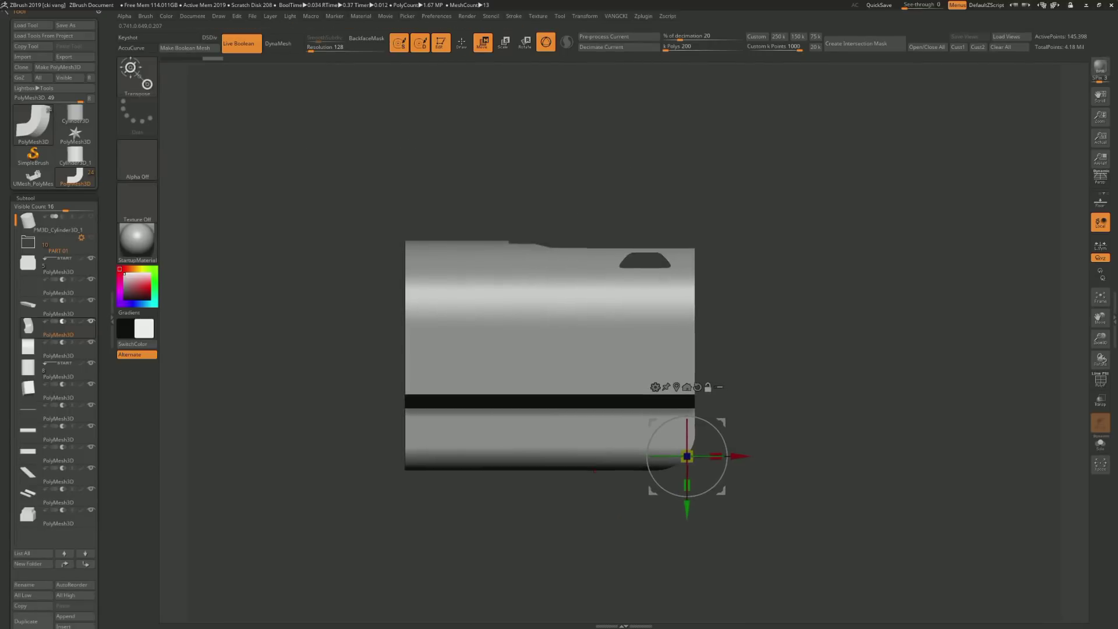
Make the upper housing part (subtool 17) active and bring the shape stencils back
{"action": "left_click", "coordinate": [407, 314], "text": "alt"}
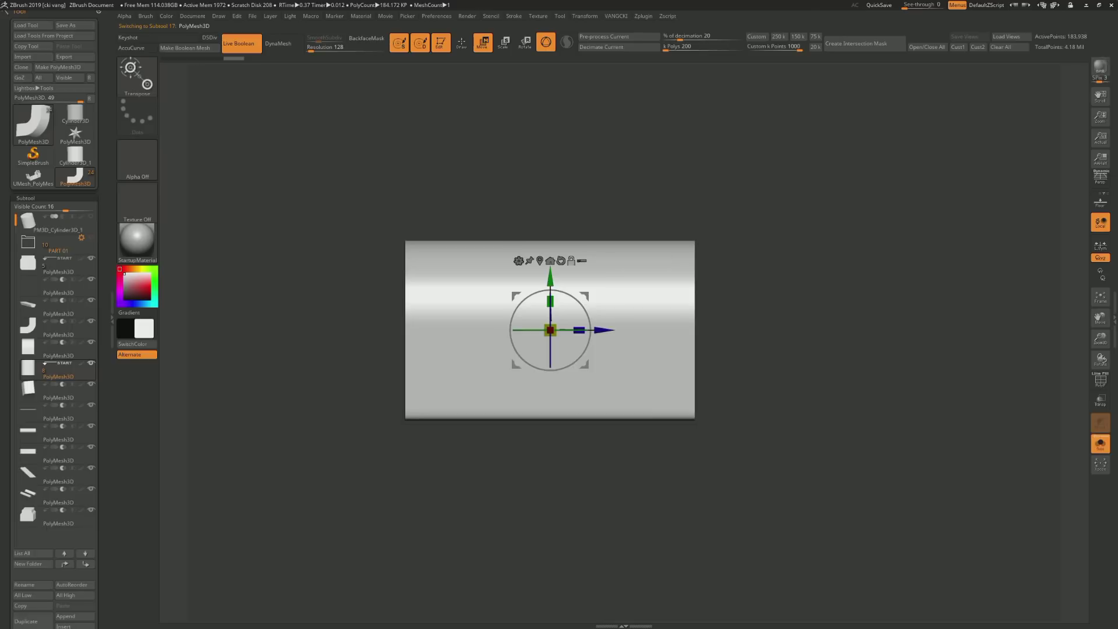
{"action": "left_click_drag", "start_coordinate": [815, 350], "coordinate": [757, 379]}
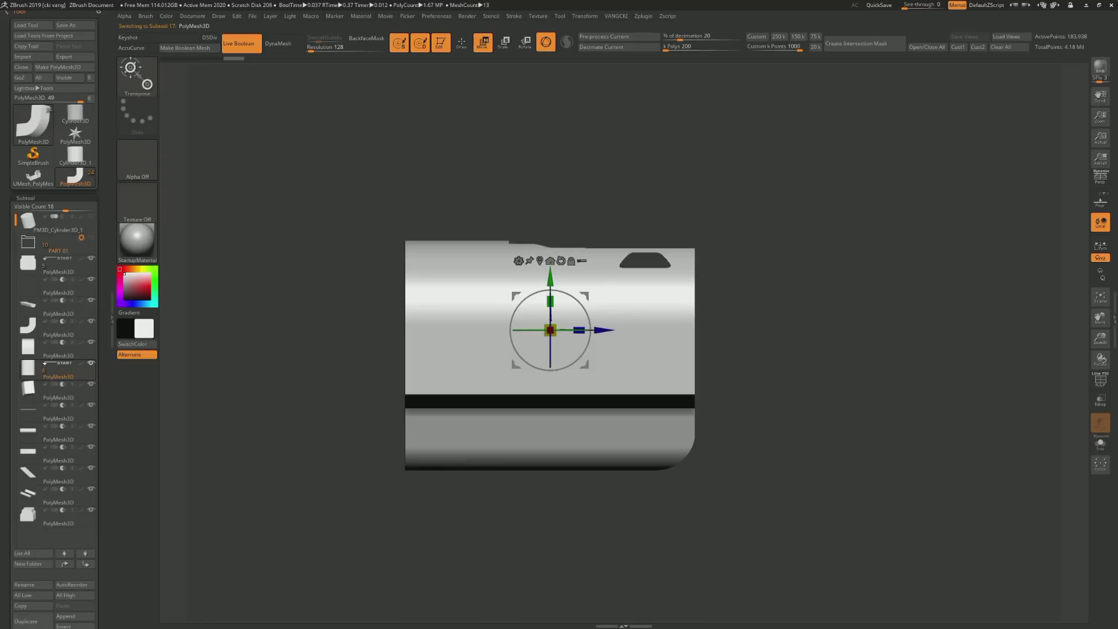
{"action": "key", "text": "shift+z"}
{"action": "left_click_drag", "start_coordinate": [631, 418], "coordinate": [782, 487]}
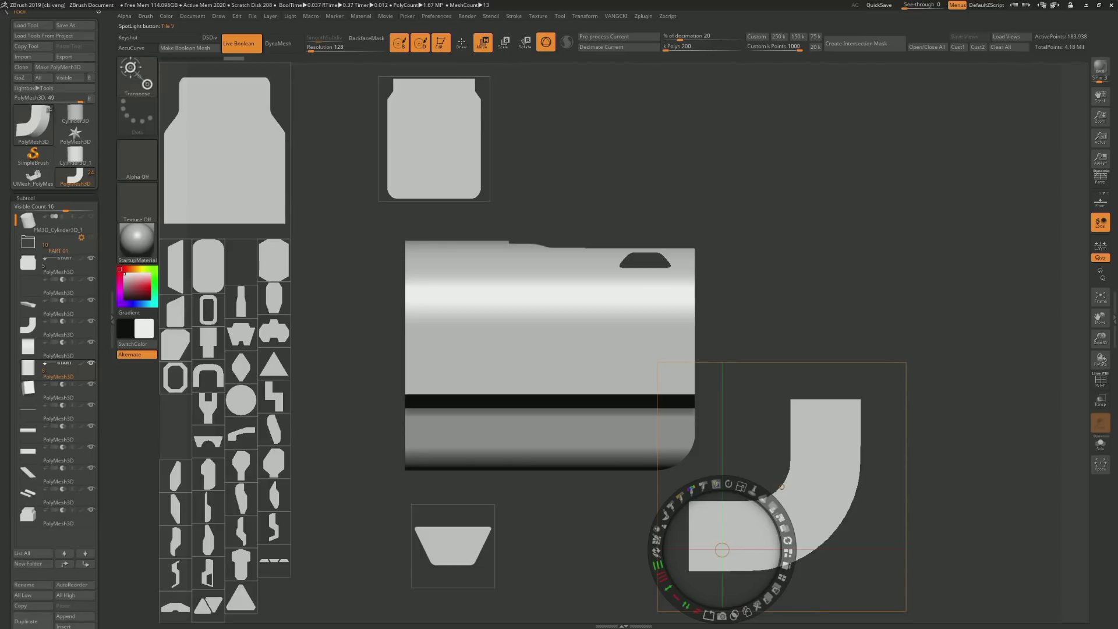
Enlarge and straighten a stencil over the housing's middle, move the bottle image aside, hide stencils
{"action": "left_click_drag", "start_coordinate": [782, 486], "coordinate": [354, 486]}
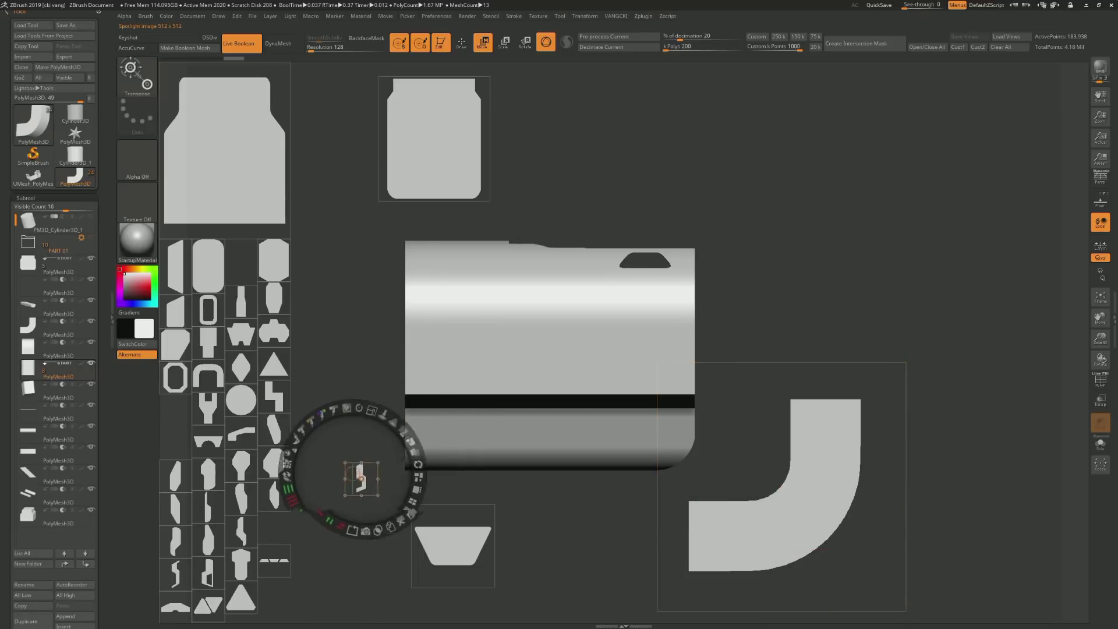
{"action": "mouse_move", "coordinate": [296, 549]}
{"action": "left_mouse_down"}
{"action": "mouse_move", "coordinate": [274, 545]}
{"action": "mouse_move", "coordinate": [504, 362]}
{"action": "mouse_move", "coordinate": [623, 321]}
{"action": "mouse_move", "coordinate": [457, 313]}
{"action": "mouse_move", "coordinate": [628, 314]}
{"action": "mouse_move", "coordinate": [683, 332]}
{"action": "mouse_move", "coordinate": [674, 318]}
{"action": "mouse_move", "coordinate": [642, 318]}
{"action": "mouse_move", "coordinate": [591, 377]}
{"action": "mouse_move", "coordinate": [307, 534]}
{"action": "left_mouse_up"}
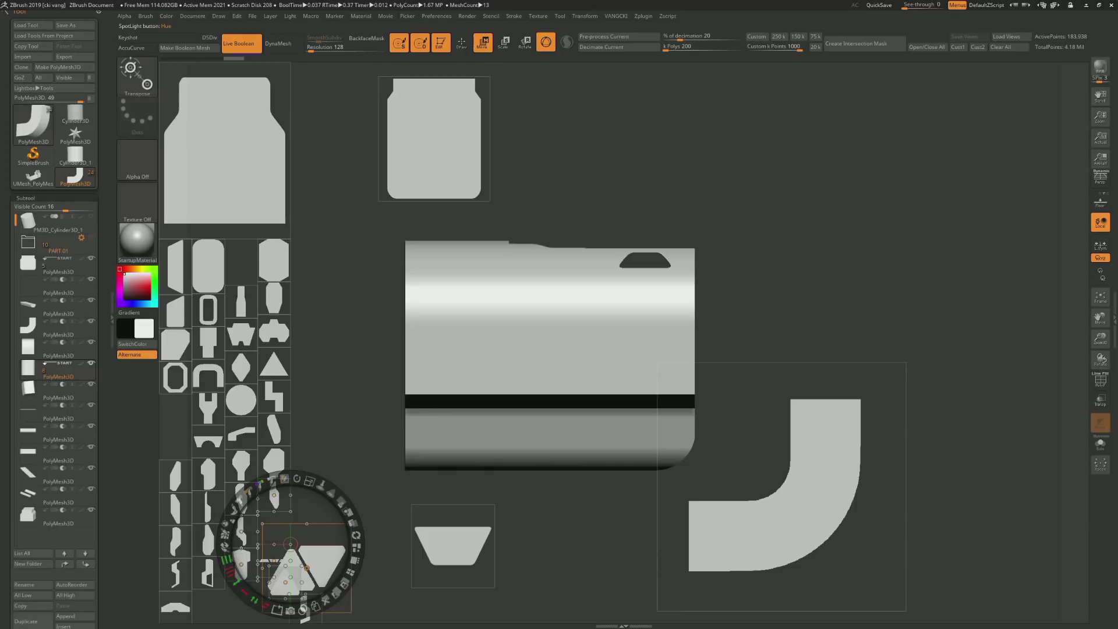
{"action": "mouse_move", "coordinate": [291, 544]}
{"action": "left_mouse_down"}
{"action": "mouse_move", "coordinate": [237, 462]}
{"action": "mouse_move", "coordinate": [276, 397]}
{"action": "mouse_move", "coordinate": [533, 357]}
{"action": "left_mouse_up"}
{"action": "mouse_move", "coordinate": [587, 401]}
{"action": "left_mouse_down"}
{"action": "mouse_move", "coordinate": [600, 387]}
{"action": "mouse_move", "coordinate": [617, 408]}
{"action": "left_mouse_up"}
{"action": "mouse_move", "coordinate": [603, 359]}
{"action": "left_mouse_down"}
{"action": "mouse_move", "coordinate": [606, 346]}
{"action": "mouse_move", "coordinate": [600, 373]}
{"action": "left_mouse_up"}
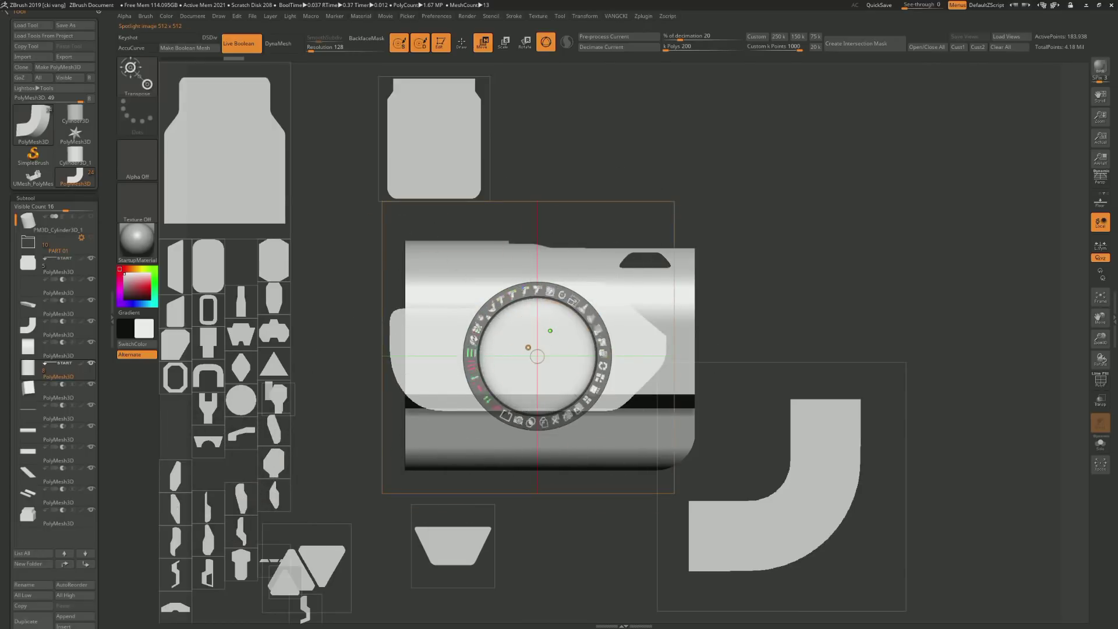
{"action": "left_click_drag", "start_coordinate": [501, 402], "coordinate": [483, 419]}
{"action": "mouse_move", "coordinate": [523, 342]}
{"action": "left_mouse_down"}
{"action": "mouse_move", "coordinate": [551, 423]}
{"action": "mouse_move", "coordinate": [292, 544]}
{"action": "mouse_move", "coordinate": [299, 389]}
{"action": "mouse_move", "coordinate": [235, 480]}
{"action": "mouse_move", "coordinate": [237, 536]}
{"action": "mouse_move", "coordinate": [400, 436]}
{"action": "mouse_move", "coordinate": [274, 545]}
{"action": "left_mouse_up"}
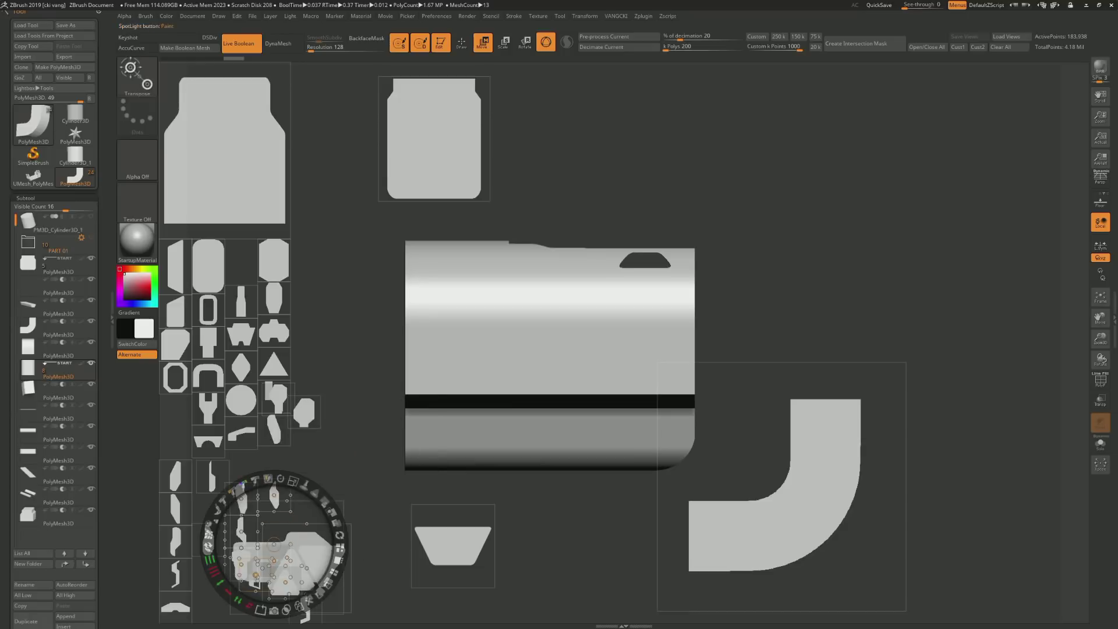
{"action": "left_click", "coordinate": [245, 303]}
{"action": "mouse_move", "coordinate": [245, 303]}
{"action": "left_mouse_down"}
{"action": "mouse_move", "coordinate": [274, 301]}
{"action": "mouse_move", "coordinate": [234, 387]}
{"action": "mouse_move", "coordinate": [412, 298]}
{"action": "mouse_move", "coordinate": [532, 331]}
{"action": "mouse_move", "coordinate": [506, 320]}
{"action": "mouse_move", "coordinate": [531, 332]}
{"action": "mouse_move", "coordinate": [447, 371]}
{"action": "left_mouse_up"}
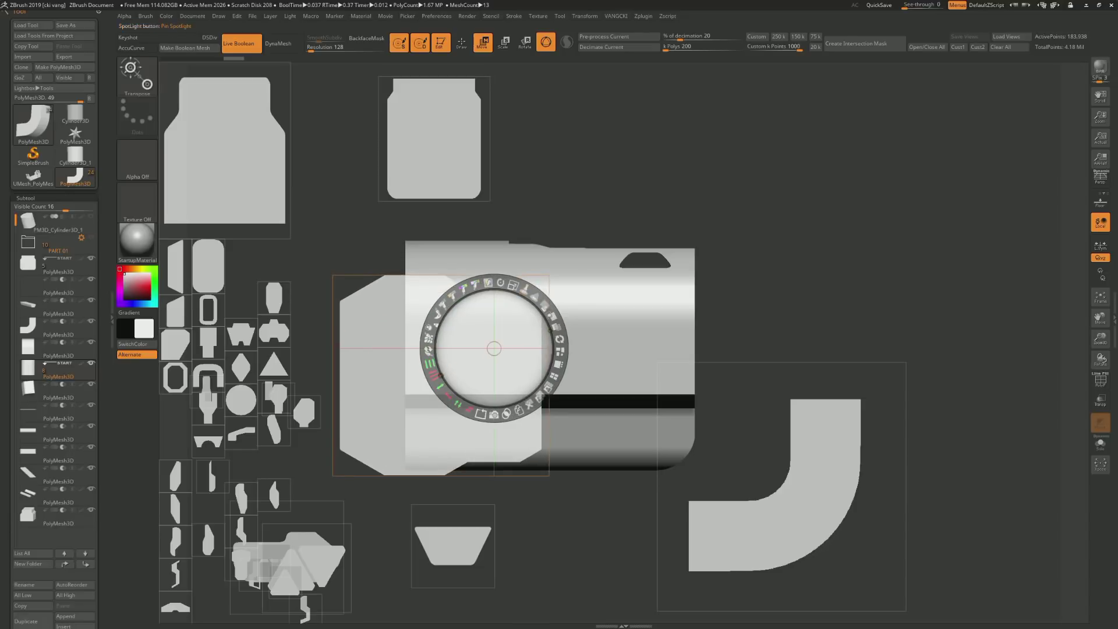
{"action": "key", "text": "shift+z"}
{"action": "right_click_drag", "start_coordinate": [816, 408], "coordinate": [815, 349], "text": "alt"}
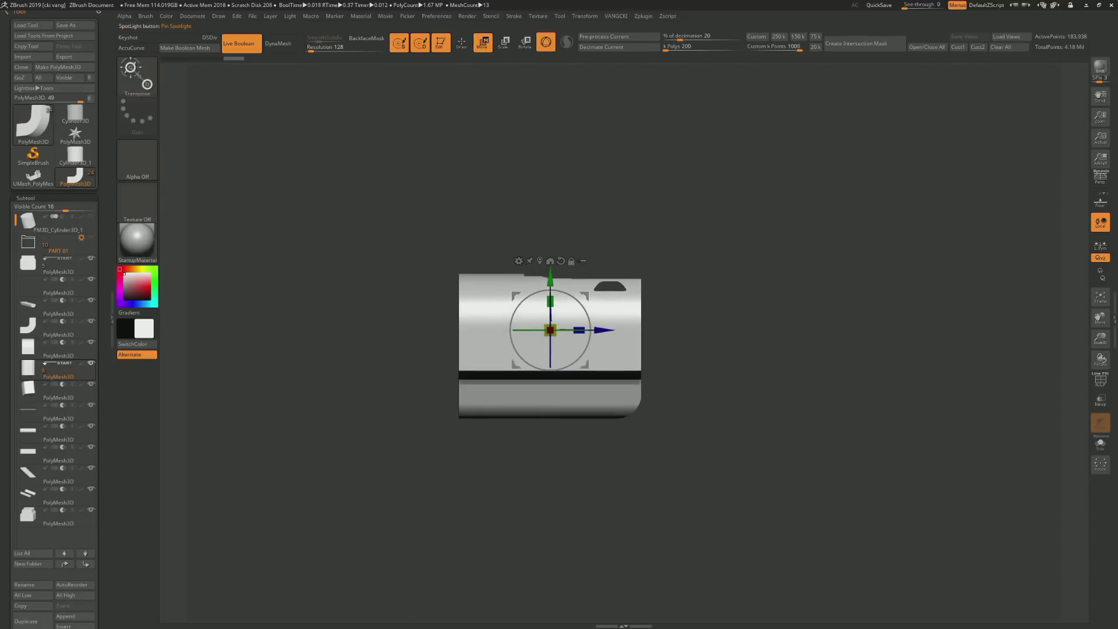
Lay the octagon stencil over the housing side as a Frame and Snapshot3D it into a panel
{"action": "key", "text": "shift+z"}
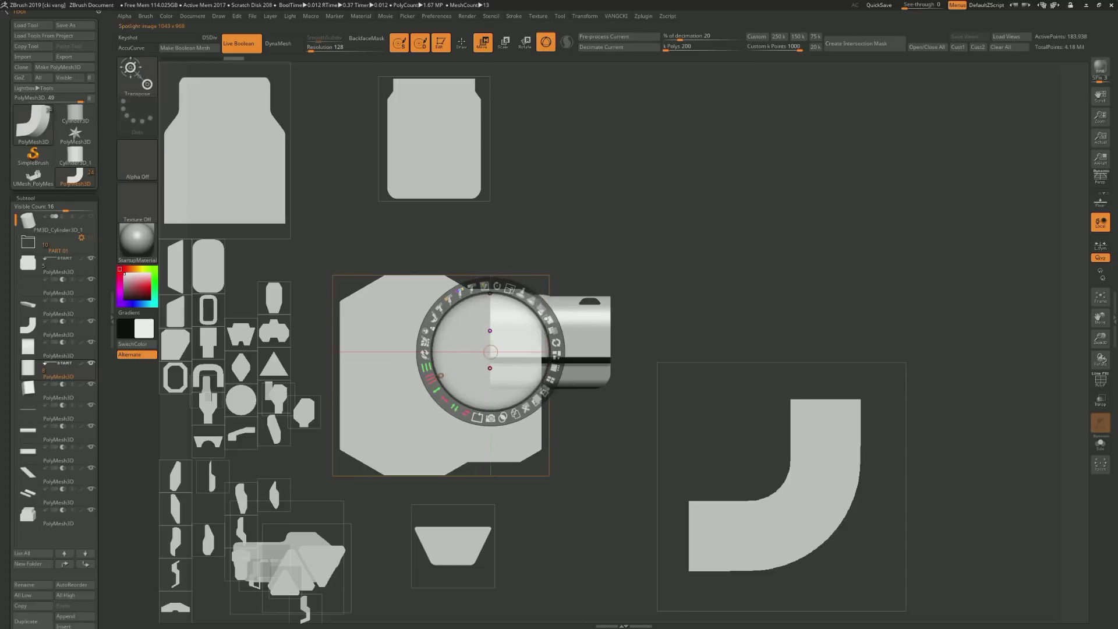
{"action": "mouse_move", "coordinate": [444, 367]}
{"action": "left_mouse_down"}
{"action": "mouse_move", "coordinate": [544, 278]}
{"action": "mouse_move", "coordinate": [535, 245]}
{"action": "mouse_move", "coordinate": [547, 246]}
{"action": "left_mouse_up"}
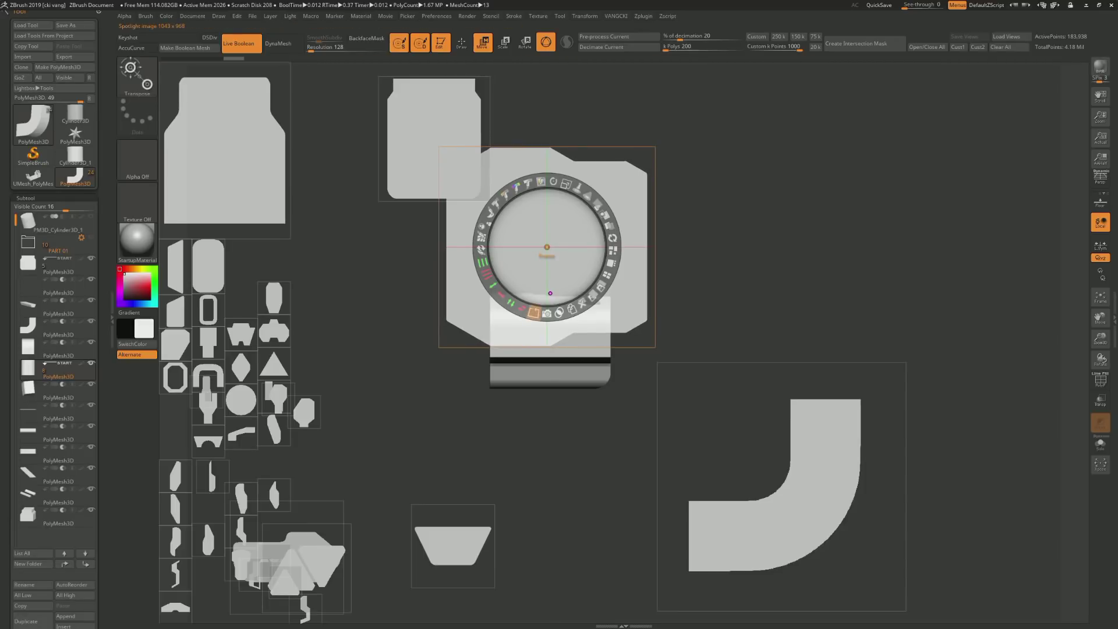
{"action": "left_click", "coordinate": [551, 293]}
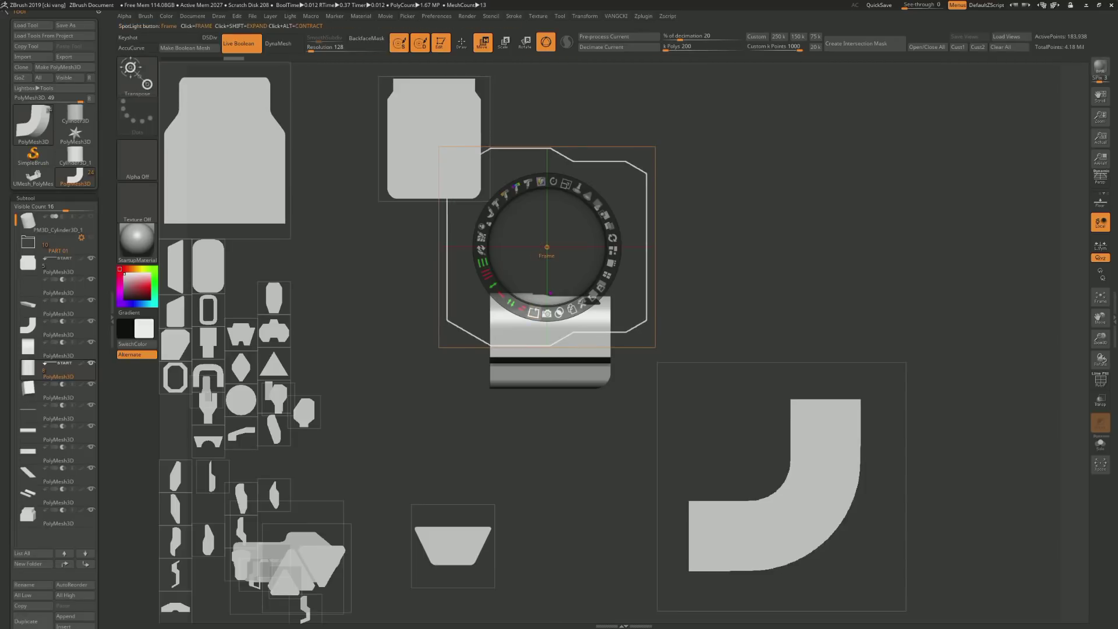
{"action": "left_click", "coordinate": [547, 313]}
{"action": "key", "text": "shift+z"}
{"action": "mouse_move", "coordinate": [757, 436]}
{"action": "left_mouse_down"}
{"action": "mouse_move", "coordinate": [728, 408]}
{"action": "mouse_move", "coordinate": [728, 443]}
{"action": "left_mouse_up"}
Move the hexagon stencil off the model and position and enlarge a shape image over the cylinder
{"action": "key", "text": "q"}
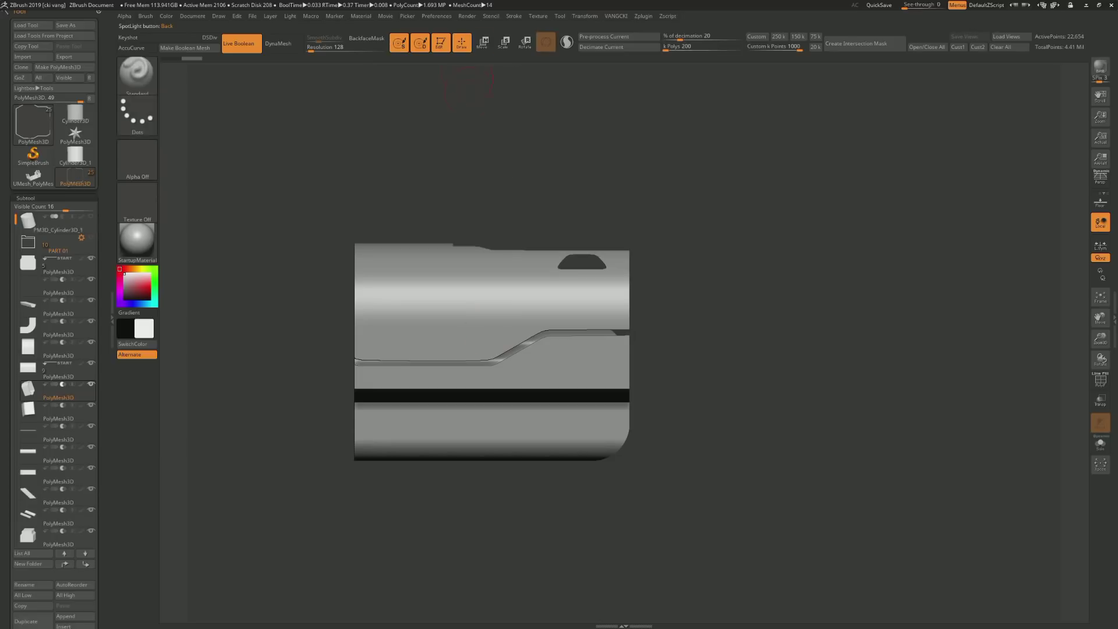
{"action": "key", "text": "shift+z"}
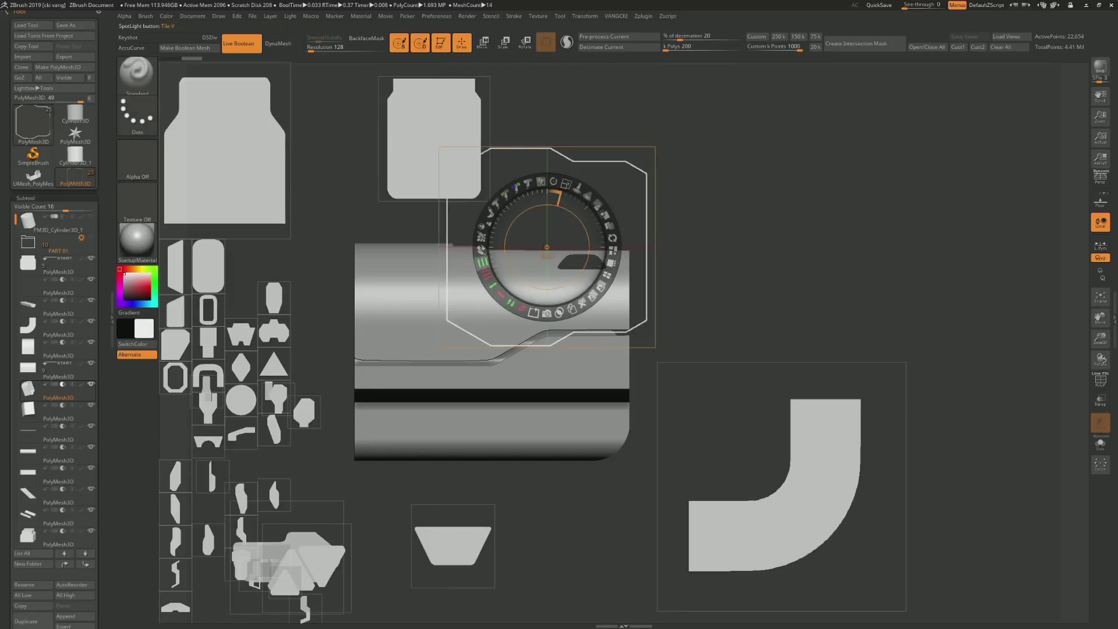
{"action": "left_click_drag", "start_coordinate": [558, 198], "coordinate": [473, 251]}
{"action": "mouse_move", "coordinate": [547, 247]}
{"action": "left_mouse_down"}
{"action": "mouse_move", "coordinate": [556, 314]}
{"action": "mouse_move", "coordinate": [472, 324]}
{"action": "mouse_move", "coordinate": [514, 339]}
{"action": "mouse_move", "coordinate": [739, 260]}
{"action": "left_mouse_up"}
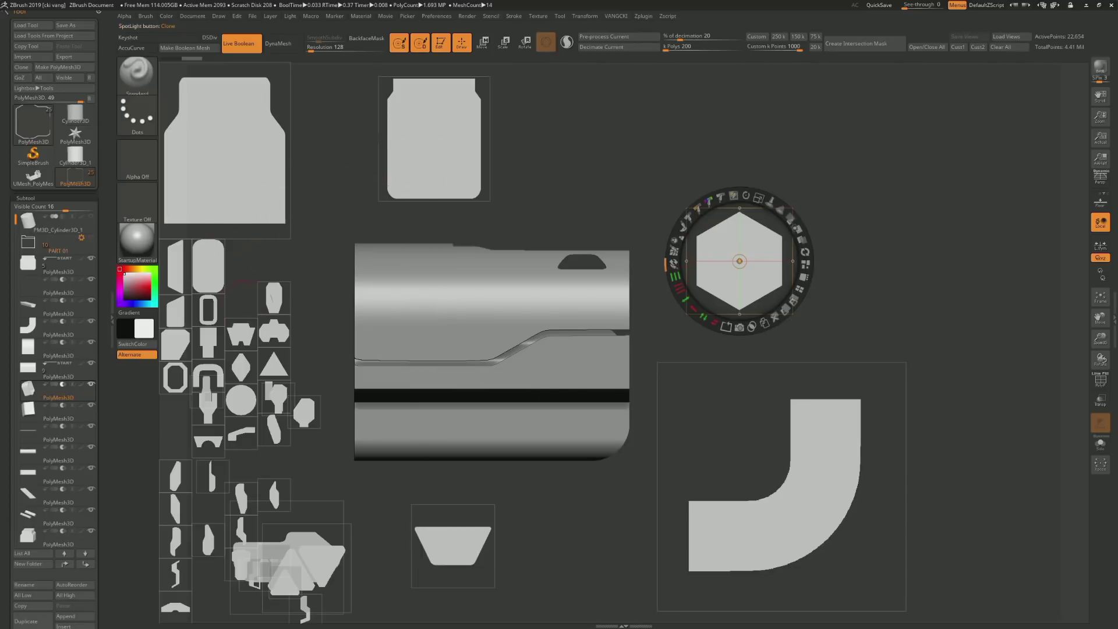
{"action": "left_click_drag", "start_coordinate": [274, 297], "coordinate": [589, 368]}
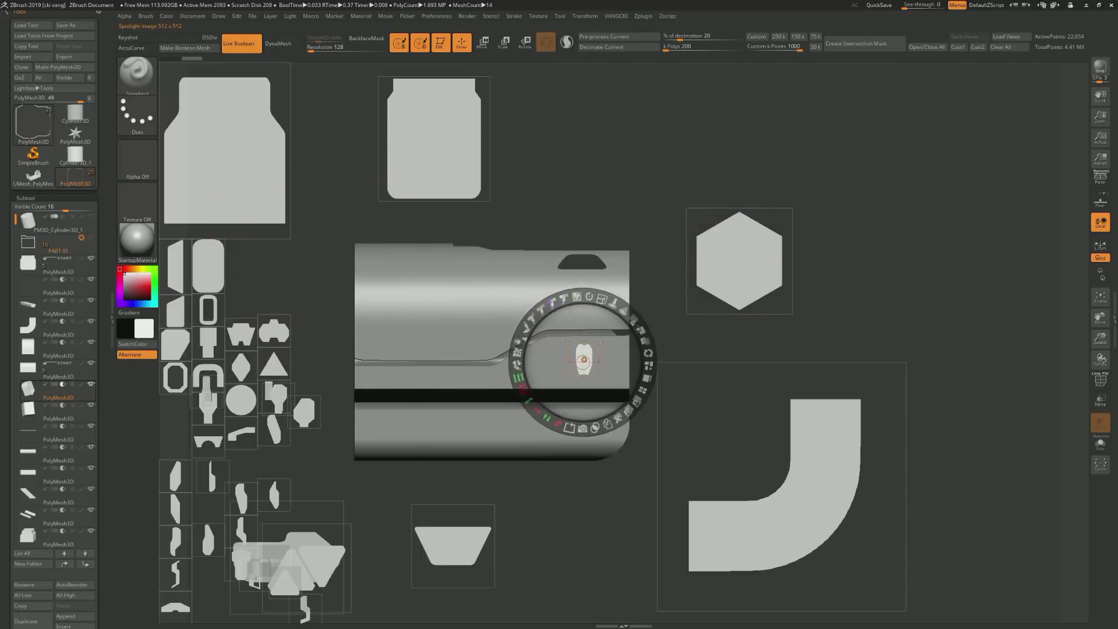
{"action": "left_click_drag", "start_coordinate": [524, 384], "coordinate": [520, 366]}
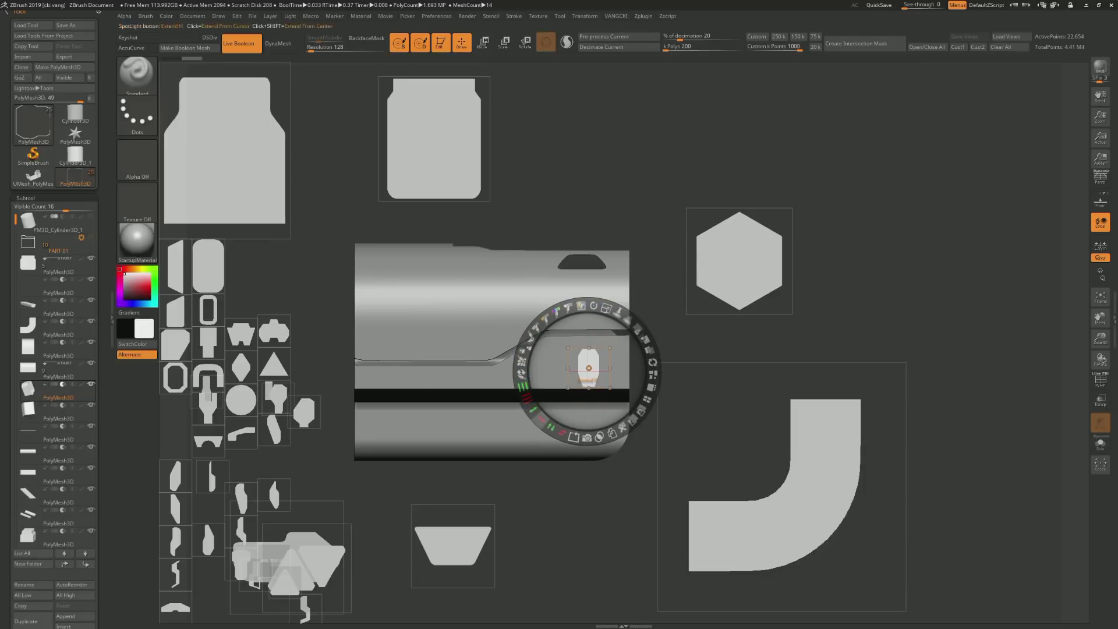
{"action": "left_click_drag", "start_coordinate": [521, 372], "coordinate": [534, 408]}
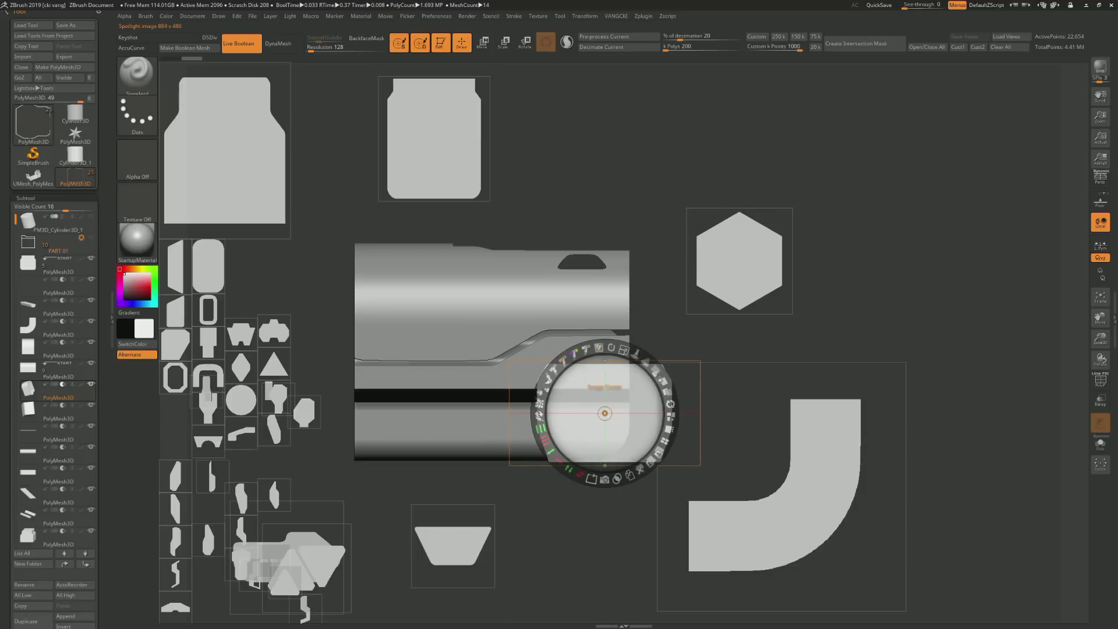
{"action": "left_click_drag", "start_coordinate": [605, 403], "coordinate": [456, 289]}
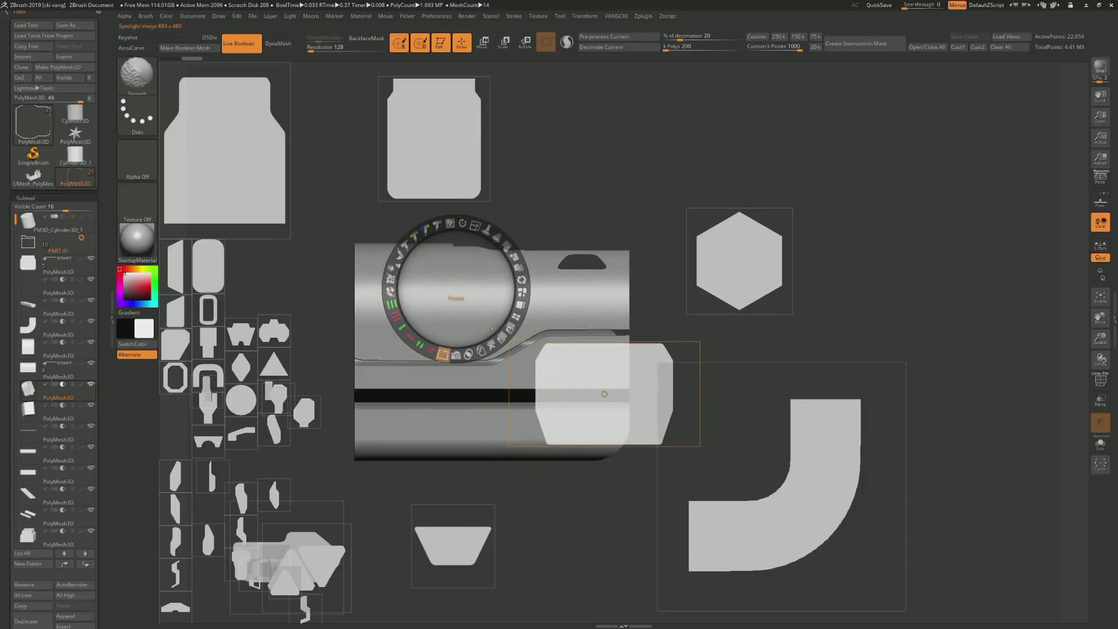
{"action": "left_click_drag", "start_coordinate": [456, 290], "coordinate": [567, 383]}
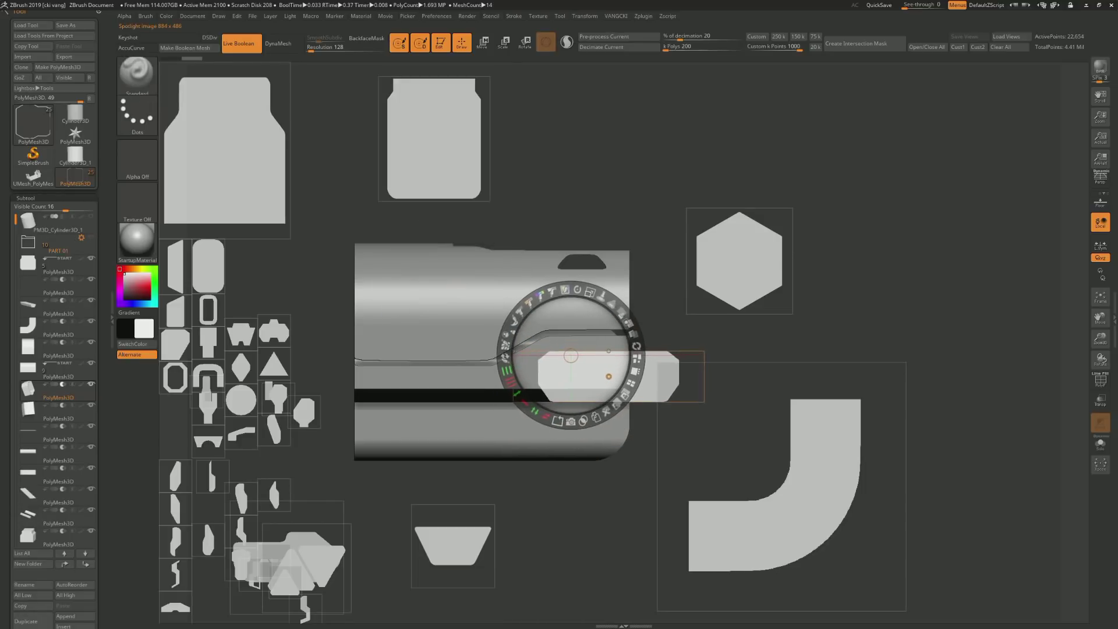
{"action": "mouse_move", "coordinate": [604, 404]}
{"action": "left_mouse_down"}
{"action": "mouse_move", "coordinate": [449, 299]}
{"action": "mouse_move", "coordinate": [570, 315]}
{"action": "mouse_move", "coordinate": [628, 359]}
{"action": "mouse_move", "coordinate": [594, 320]}
{"action": "left_mouse_up"}
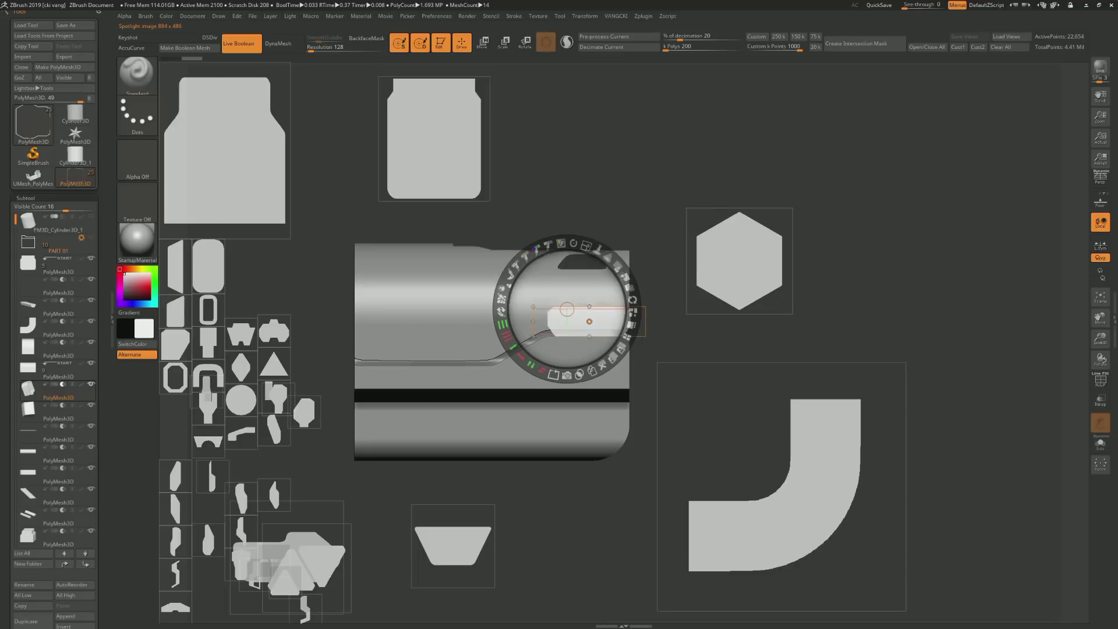
{"action": "mouse_move", "coordinate": [592, 319]}
{"action": "left_mouse_down"}
{"action": "mouse_move", "coordinate": [574, 326]}
{"action": "mouse_move", "coordinate": [606, 366]}
{"action": "mouse_move", "coordinate": [853, 367]}
{"action": "left_mouse_up"}
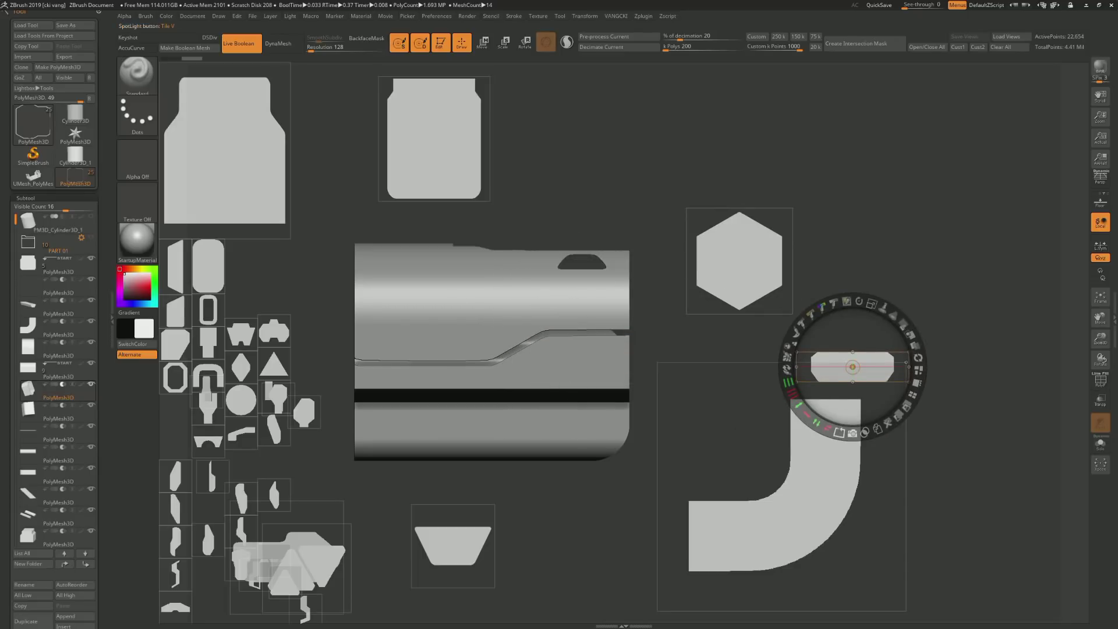
Place and rotate the trapezoid and small shape images on the cylinder, then create the mesh
{"action": "left_click", "coordinate": [452, 546]}
{"action": "mouse_move", "coordinate": [452, 546]}
{"action": "left_mouse_down"}
{"action": "mouse_move", "coordinate": [583, 364]}
{"action": "mouse_move", "coordinate": [440, 546]}
{"action": "left_mouse_up"}
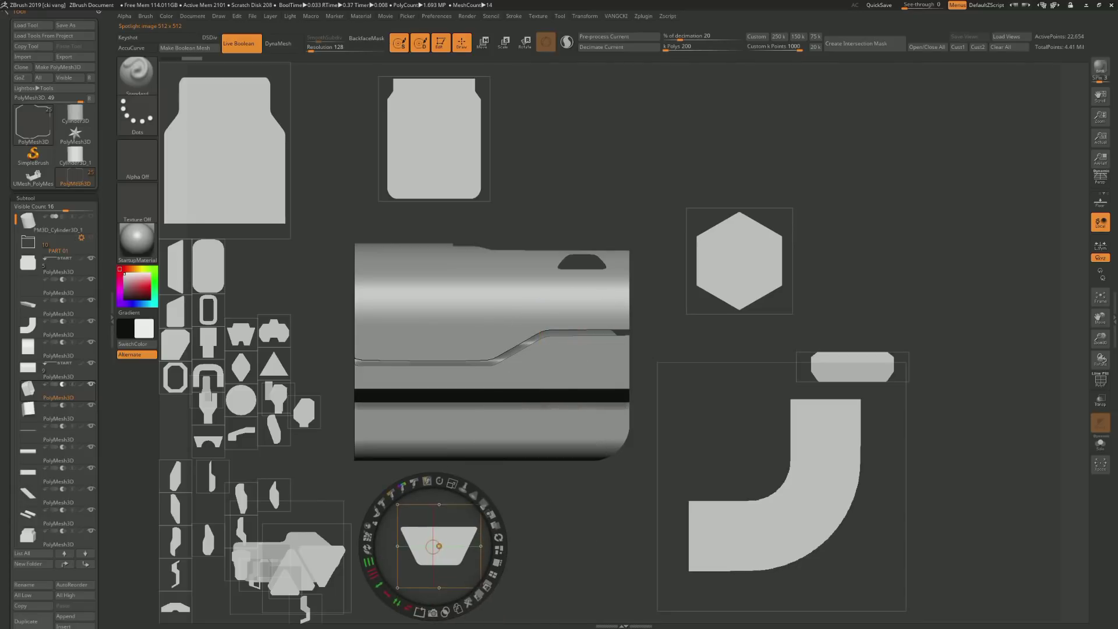
{"action": "left_click", "coordinate": [314, 317]}
{"action": "left_click_drag", "start_coordinate": [314, 317], "coordinate": [599, 372]}
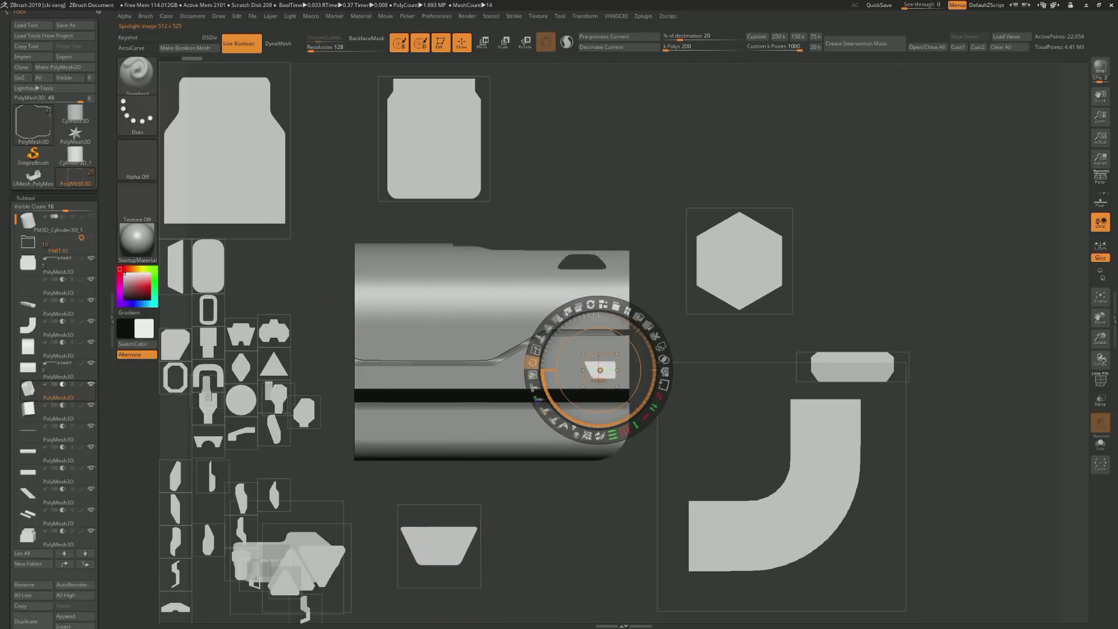
{"action": "left_click_drag", "start_coordinate": [590, 305], "coordinate": [604, 304]}
{"action": "left_click_drag", "start_coordinate": [602, 371], "coordinate": [585, 365]}
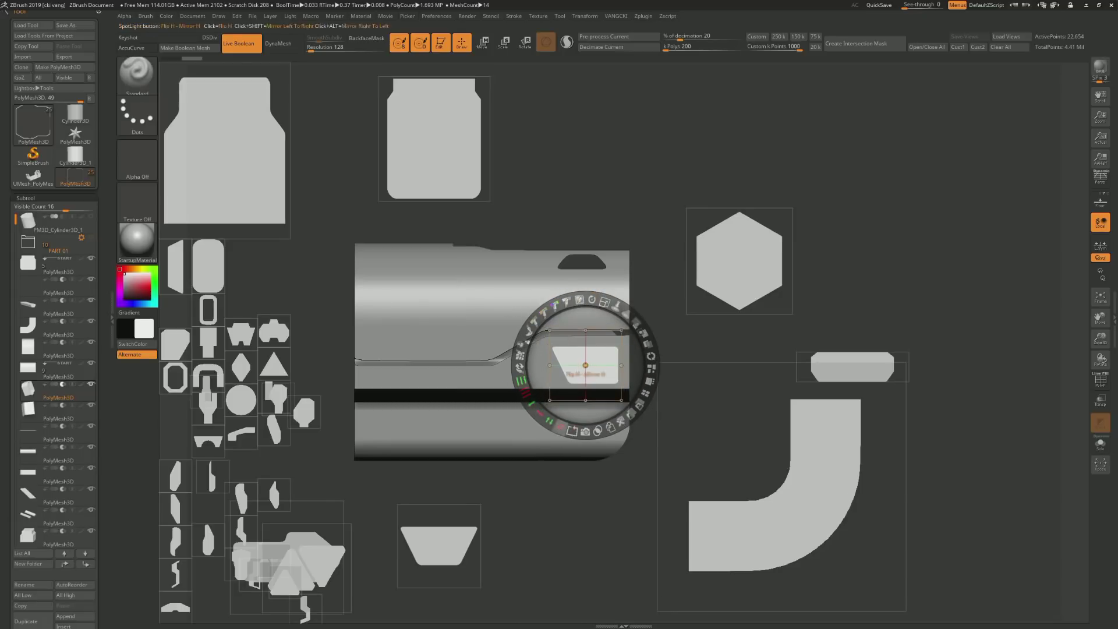
{"action": "key", "text": "shift+z"}
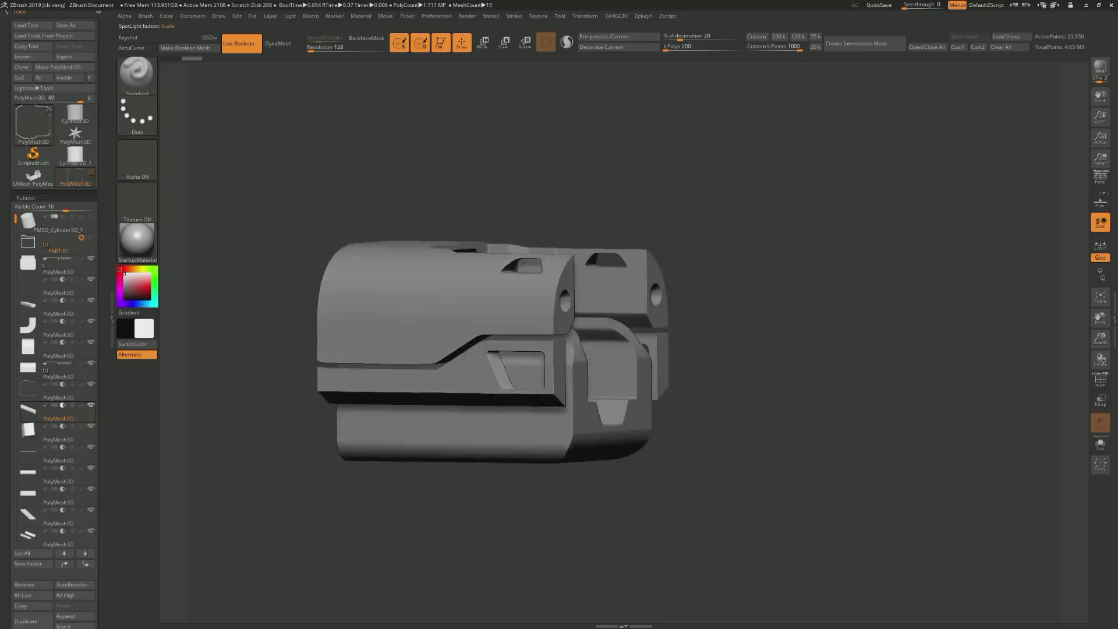
With subtool 17 active, create a curved corner piece from the J-shaped stencil over the lower edge
{"action": "left_click_drag", "start_coordinate": [815, 291], "coordinate": [932, 291]}
{"action": "mouse_move", "coordinate": [373, 175]}
{"action": "left_mouse_down"}
{"action": "mouse_move", "coordinate": [446, 220]}
{"action": "mouse_move", "coordinate": [443, 192]}
{"action": "mouse_move", "coordinate": [466, 146]}
{"action": "mouse_move", "coordinate": [431, 192]}
{"action": "mouse_move", "coordinate": [460, 175]}
{"action": "left_mouse_up"}
{"action": "mouse_move", "coordinate": [757, 262]}
{"action": "left_mouse_down"}
{"action": "mouse_move", "coordinate": [728, 291]}
{"action": "mouse_move", "coordinate": [711, 274]}
{"action": "mouse_move", "coordinate": [734, 251]}
{"action": "mouse_move", "coordinate": [751, 268]}
{"action": "left_mouse_up"}
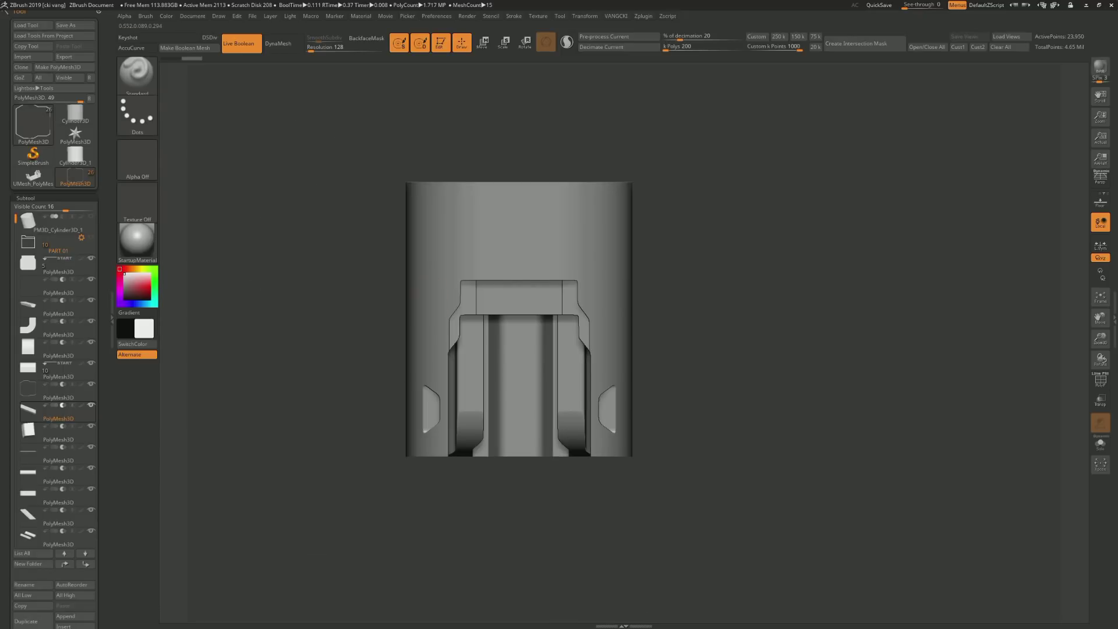
{"action": "left_click", "coordinate": [429, 313], "text": "alt"}
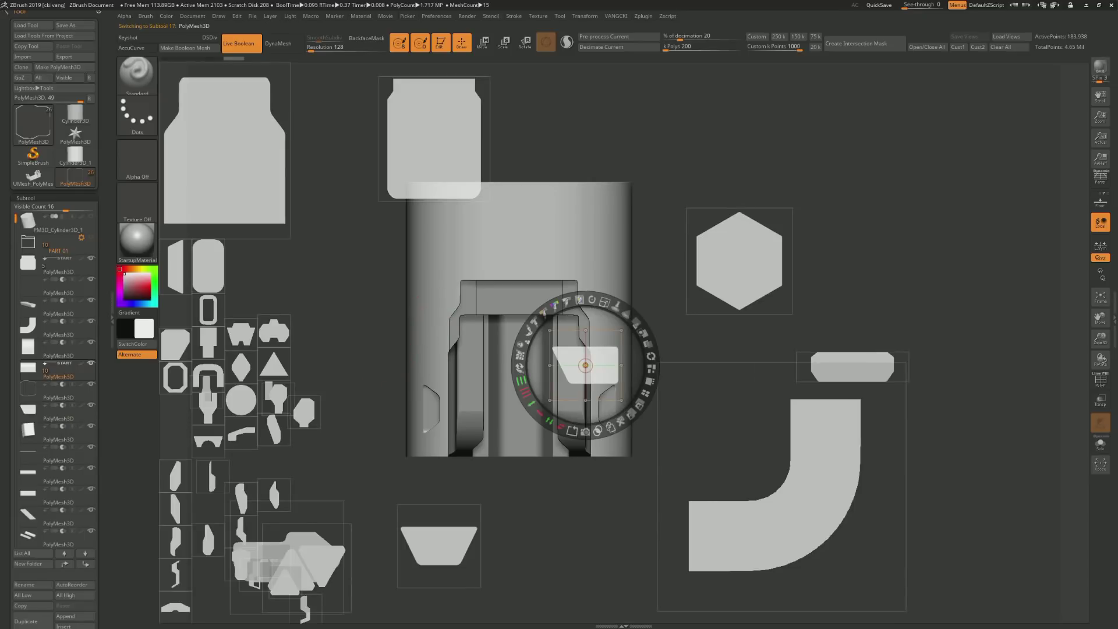
{"action": "left_click_drag", "start_coordinate": [791, 495], "coordinate": [632, 456]}
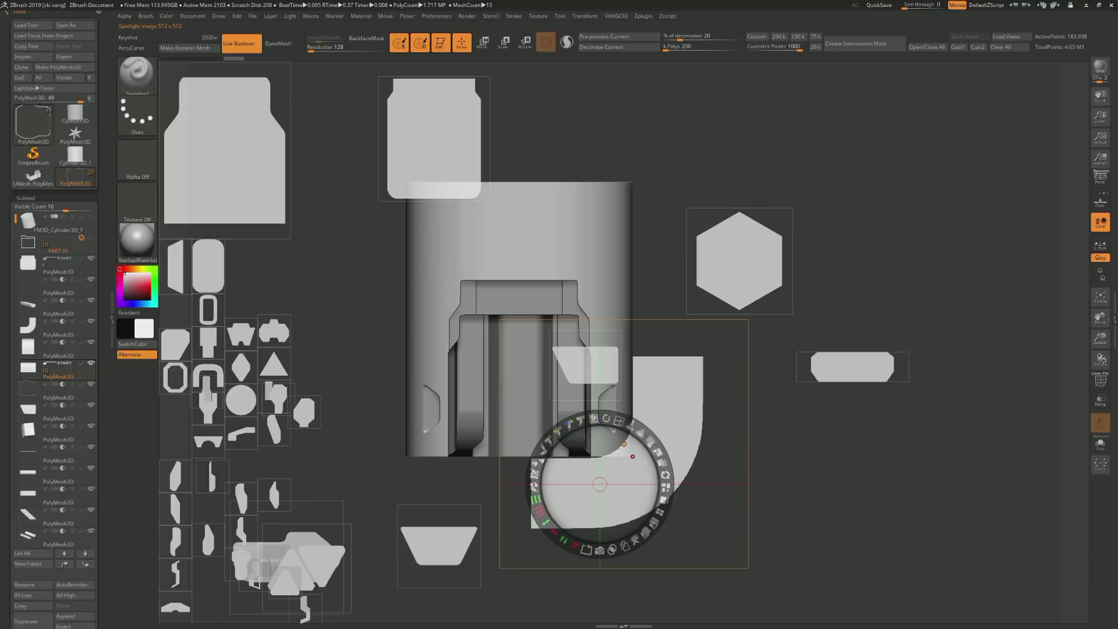
{"action": "key", "text": "shift+z"}
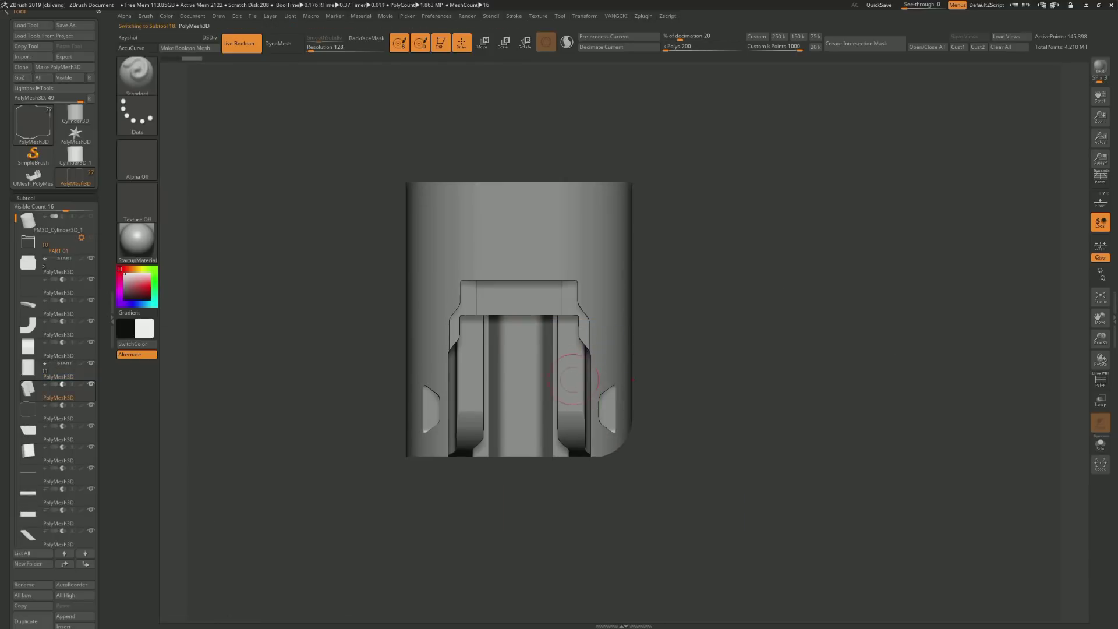
{"action": "mouse_move", "coordinate": [632, 456]}
{"action": "left_mouse_down"}
{"action": "mouse_move", "coordinate": [576, 315]}
{"action": "mouse_move", "coordinate": [652, 443]}
{"action": "mouse_move", "coordinate": [571, 352]}
{"action": "left_mouse_up"}
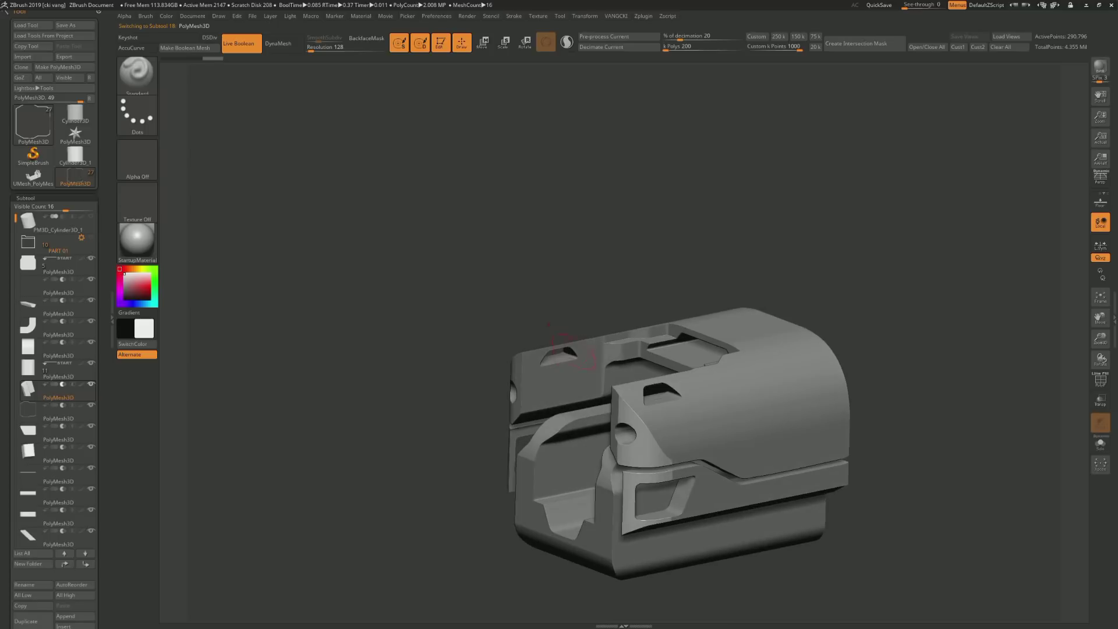
{"action": "key", "text": "w"}
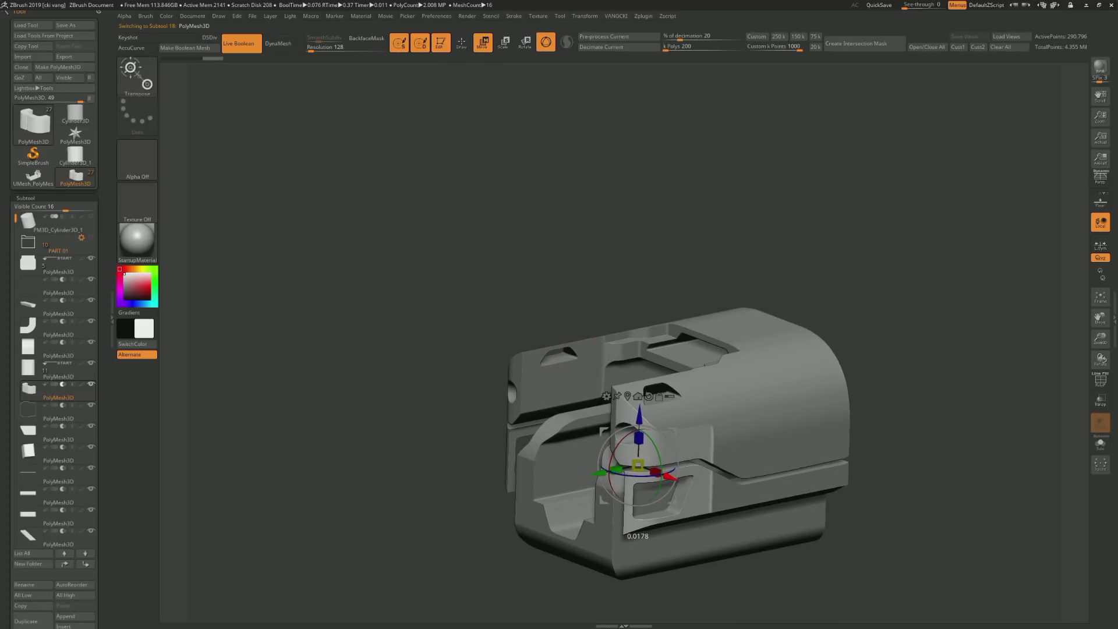
Orbit around the housing to inspect its pieces and the open channel from several sides
{"action": "mouse_move", "coordinate": [815, 262]}
{"action": "left_mouse_down"}
{"action": "mouse_move", "coordinate": [944, 263]}
{"action": "mouse_move", "coordinate": [1043, 245]}
{"action": "left_mouse_up"}
{"action": "mouse_move", "coordinate": [728, 349]}
{"action": "left_mouse_down"}
{"action": "mouse_move", "coordinate": [646, 351]}
{"action": "mouse_move", "coordinate": [612, 303]}
{"action": "mouse_move", "coordinate": [553, 273]}
{"action": "left_mouse_up"}
{"action": "left_click", "coordinate": [460, 42]}
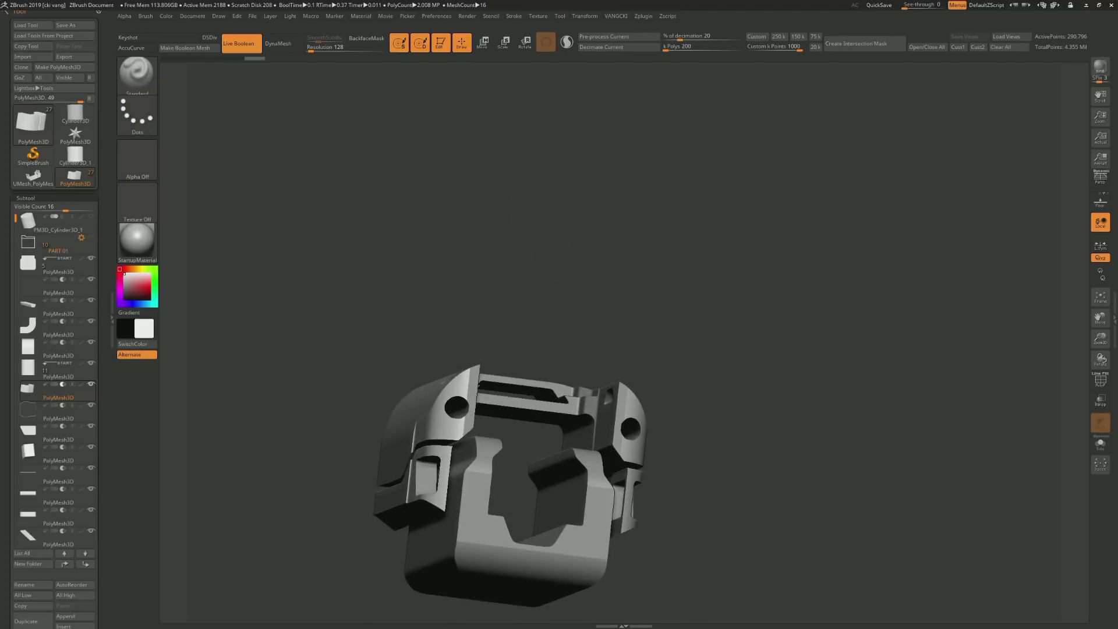
{"action": "mouse_move", "coordinate": [816, 350]}
{"action": "left_mouse_down"}
{"action": "mouse_move", "coordinate": [769, 303]}
{"action": "mouse_move", "coordinate": [745, 327]}
{"action": "left_mouse_up"}
{"action": "mouse_move", "coordinate": [477, 291]}
{"action": "left_mouse_down"}
{"action": "mouse_move", "coordinate": [437, 258]}
{"action": "mouse_move", "coordinate": [431, 288]}
{"action": "left_mouse_up"}
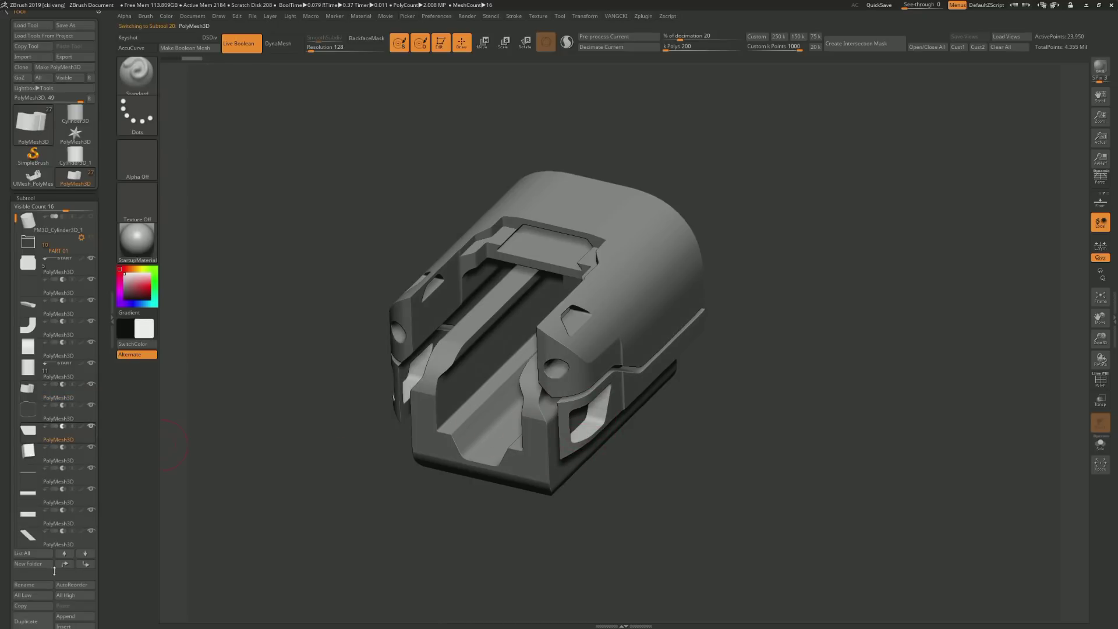
Adjust Deformation > Polish By Groups on the curved pieces and isolate the long housing piece in Solo
{"action": "scroll", "coordinate": [50, 483], "scroll_direction": "down", "scroll_amount": 5}
{"action": "left_click_drag", "start_coordinate": [43, 584], "coordinate": [74, 523]}
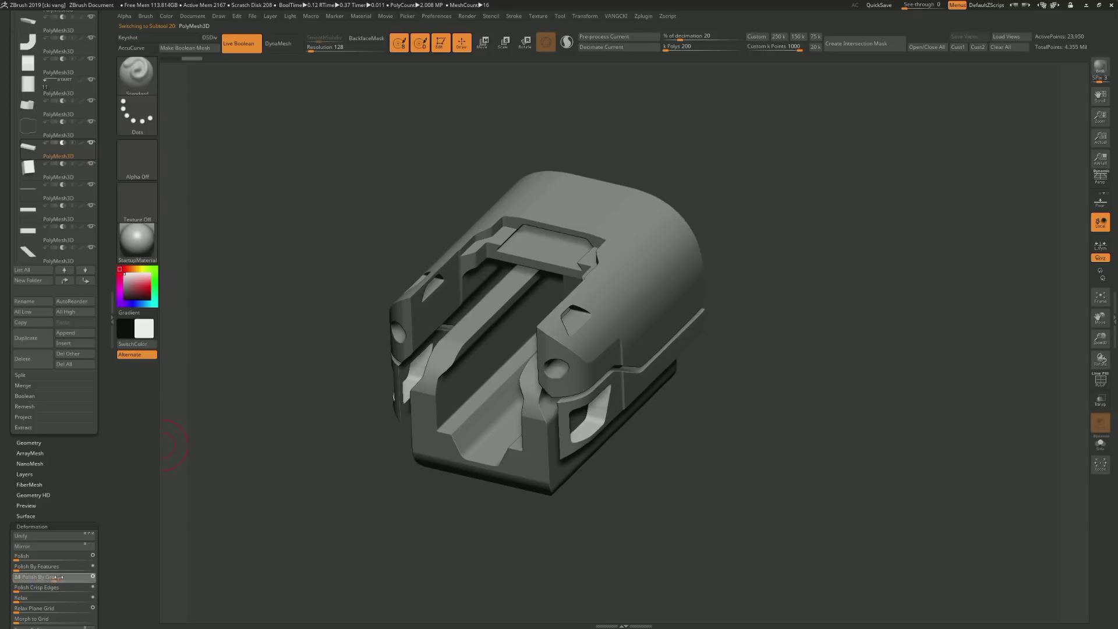
{"action": "right_click_drag", "start_coordinate": [576, 294], "coordinate": [573, 321]}
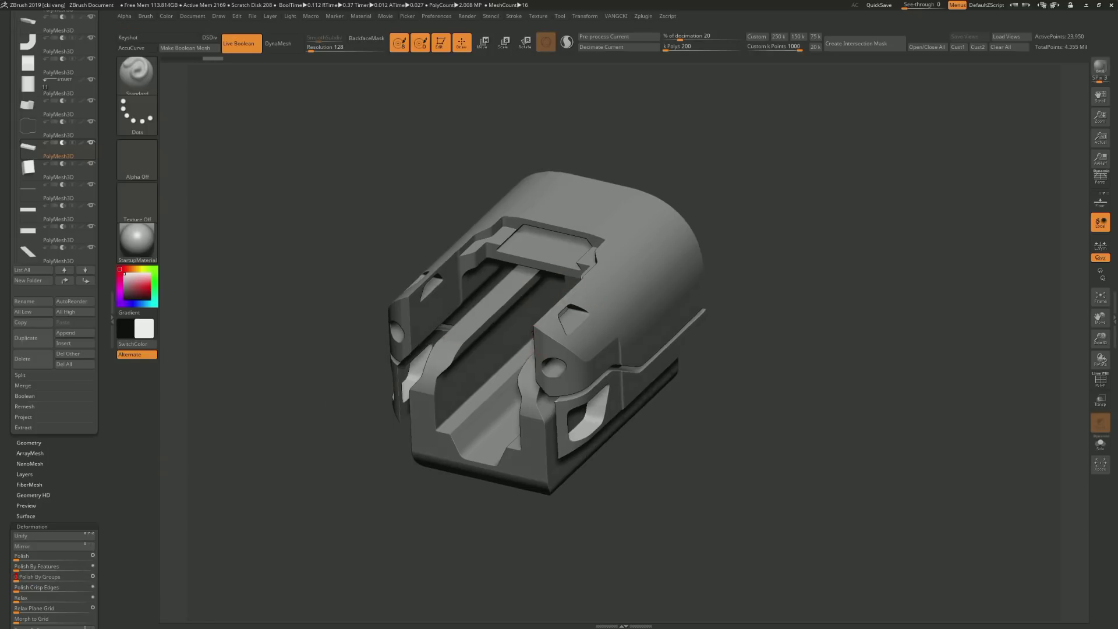
{"action": "key", "text": "Down"}
{"action": "key", "text": "Down"}
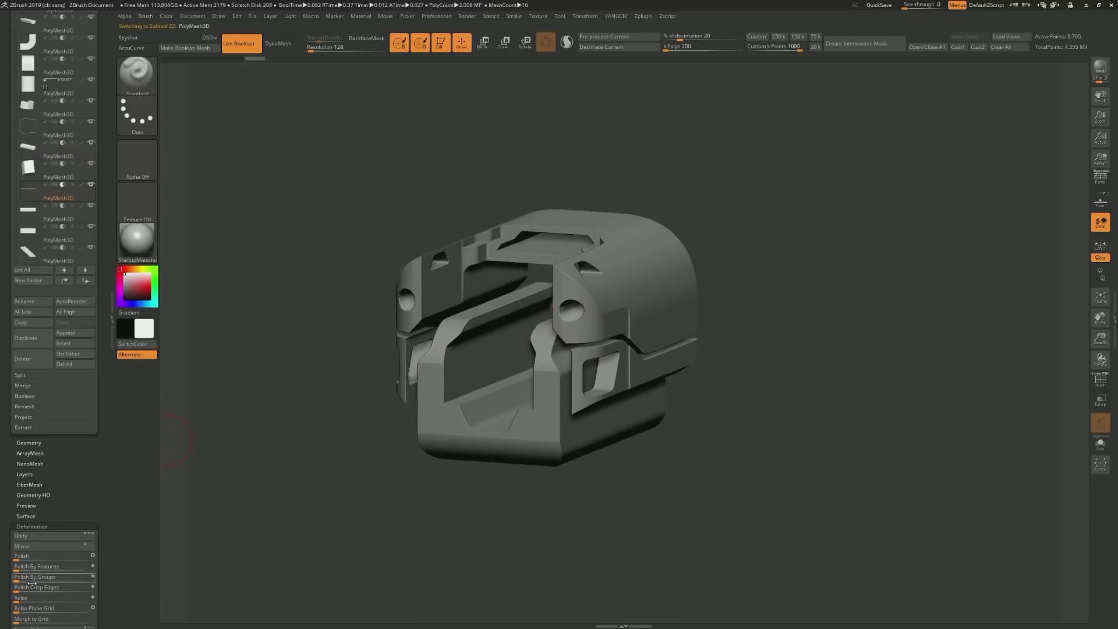
{"action": "left_click_drag", "start_coordinate": [37, 580], "coordinate": [64, 577]}
{"action": "left_click_drag", "start_coordinate": [473, 181], "coordinate": [408, 187]}
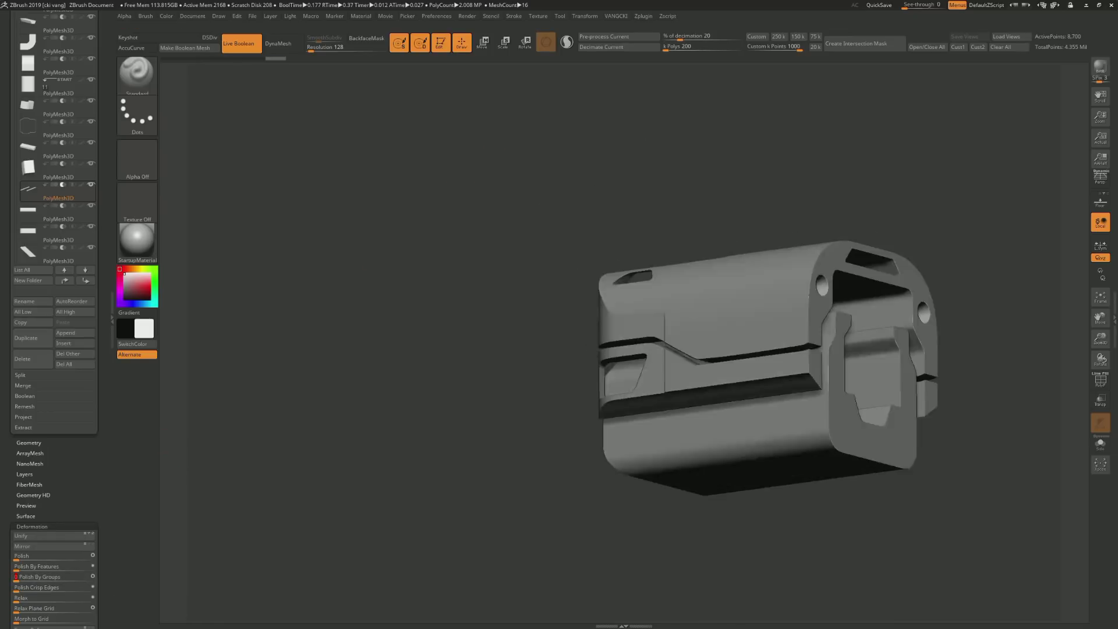
{"action": "key", "text": "Up"}
{"action": "key", "text": "Up"}
{"action": "key", "text": "Up"}
{"action": "mouse_move", "coordinate": [670, 327]}
{"action": "left_mouse_down"}
{"action": "mouse_move", "coordinate": [503, 313]}
{"action": "mouse_move", "coordinate": [484, 342]}
{"action": "left_mouse_up"}
{"action": "key", "text": "Up"}
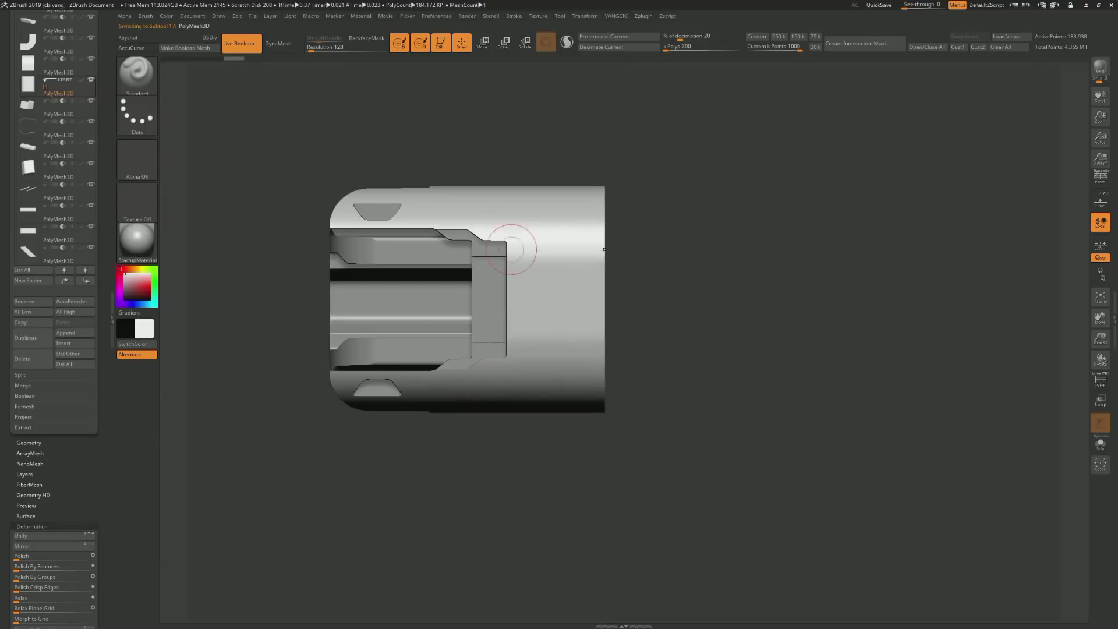
Rotate the shape image a quarter turn and move it over the isolated housing piece
{"action": "key", "text": "shift+z"}
{"action": "left_click_drag", "start_coordinate": [433, 446], "coordinate": [723, 381]}
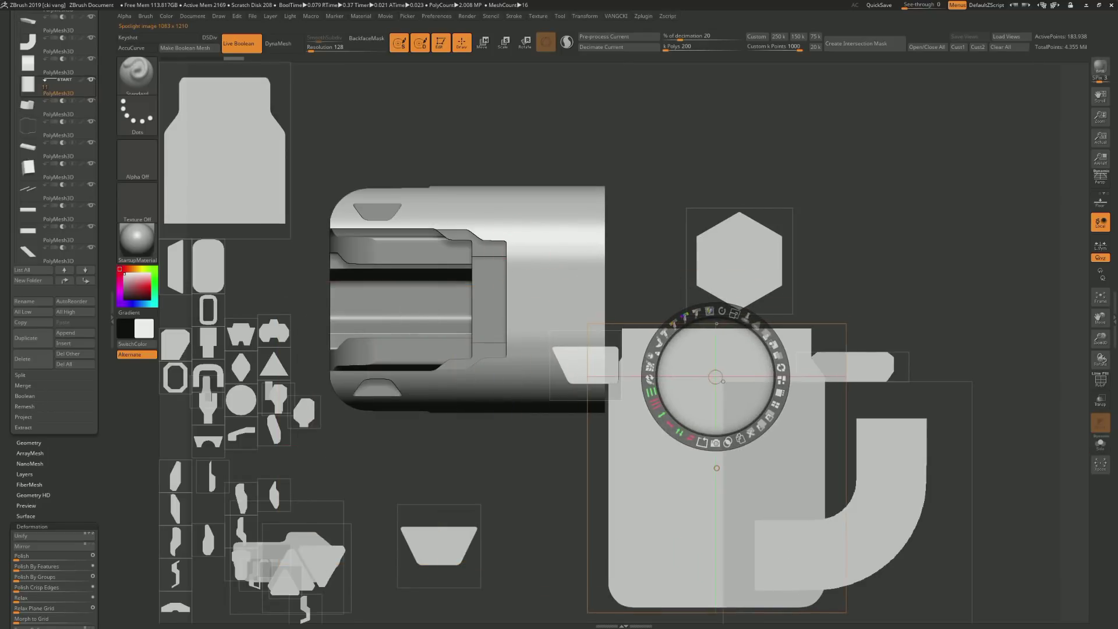
{"action": "mouse_move", "coordinate": [722, 311]}
{"action": "left_mouse_down"}
{"action": "mouse_move", "coordinate": [758, 323]}
{"action": "mouse_move", "coordinate": [777, 355]}
{"action": "left_mouse_up"}
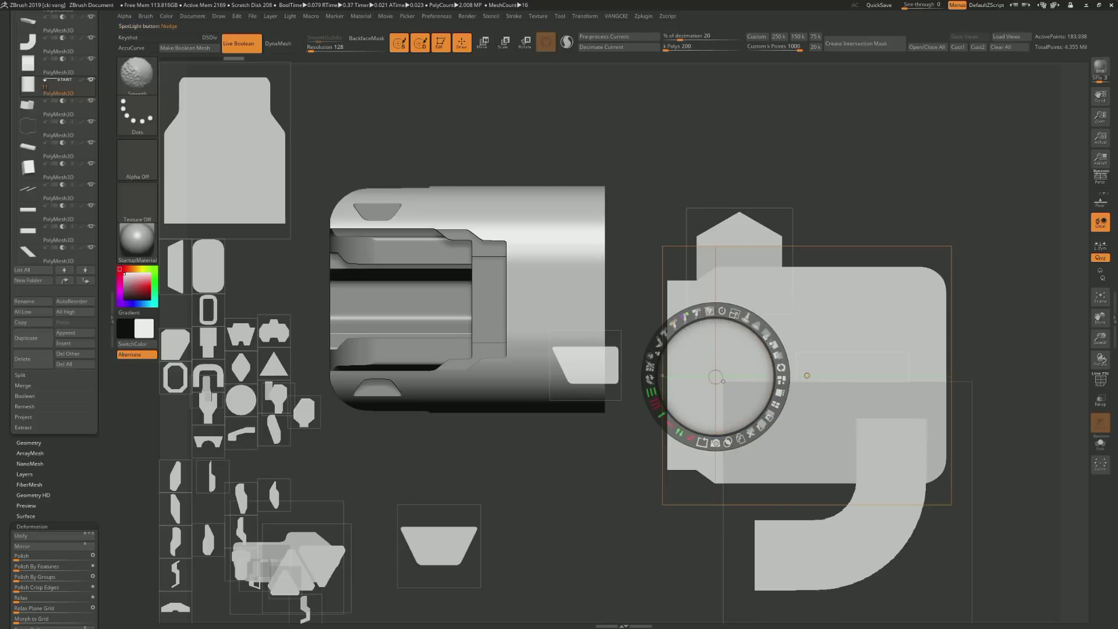
{"action": "left_click_drag", "start_coordinate": [723, 382], "coordinate": [627, 345]}
{"action": "left_click_drag", "start_coordinate": [717, 343], "coordinate": [536, 296]}
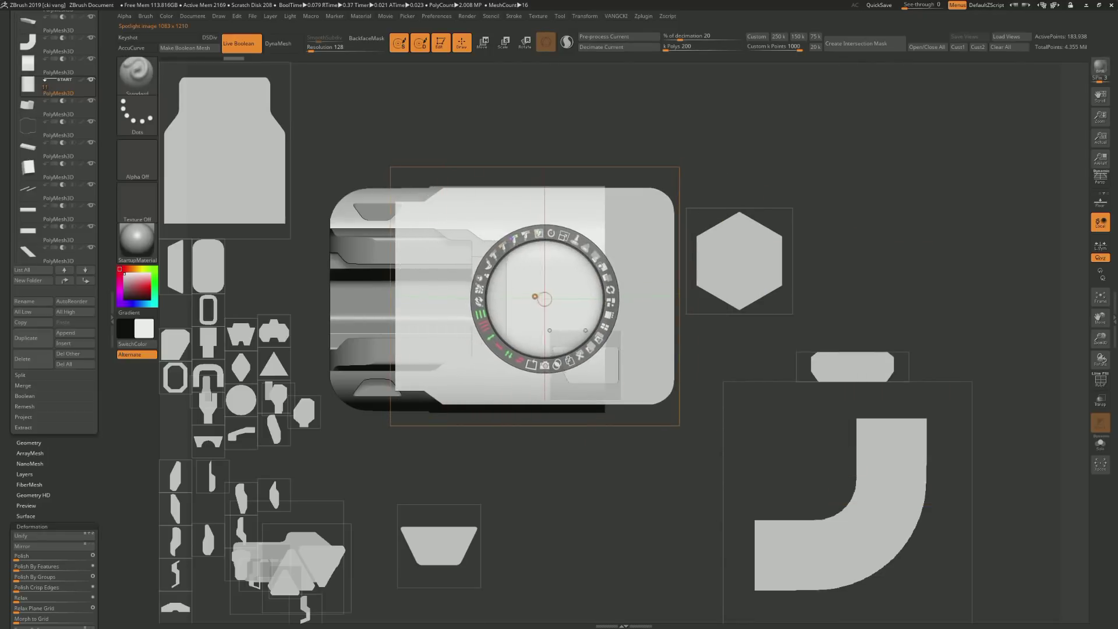
{"action": "left_click_drag", "start_coordinate": [549, 330], "coordinate": [670, 344]}
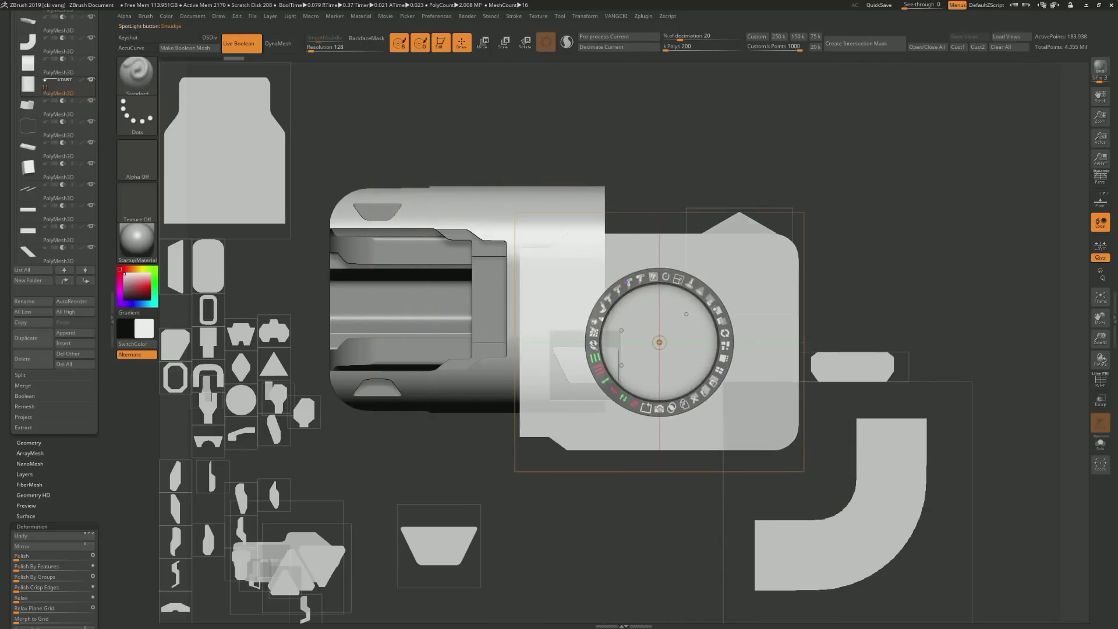
{"action": "key", "text": "shift+z"}
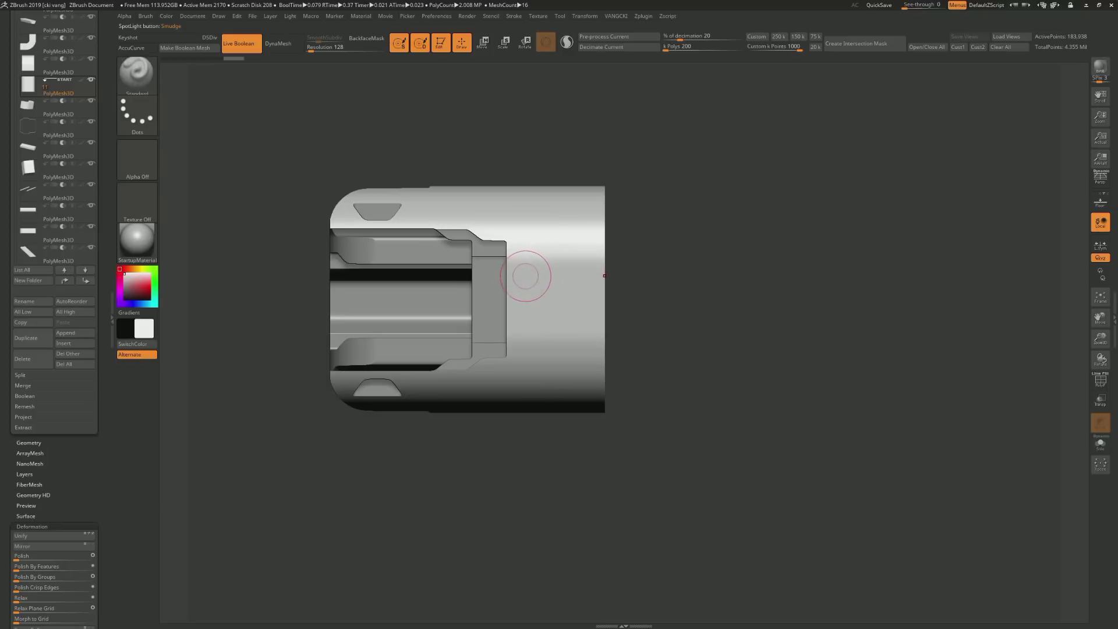
Resize and align the main shape image, move the small inset aside, and Snapshot3D it as mesh 17
{"action": "key", "text": "shift+z"}
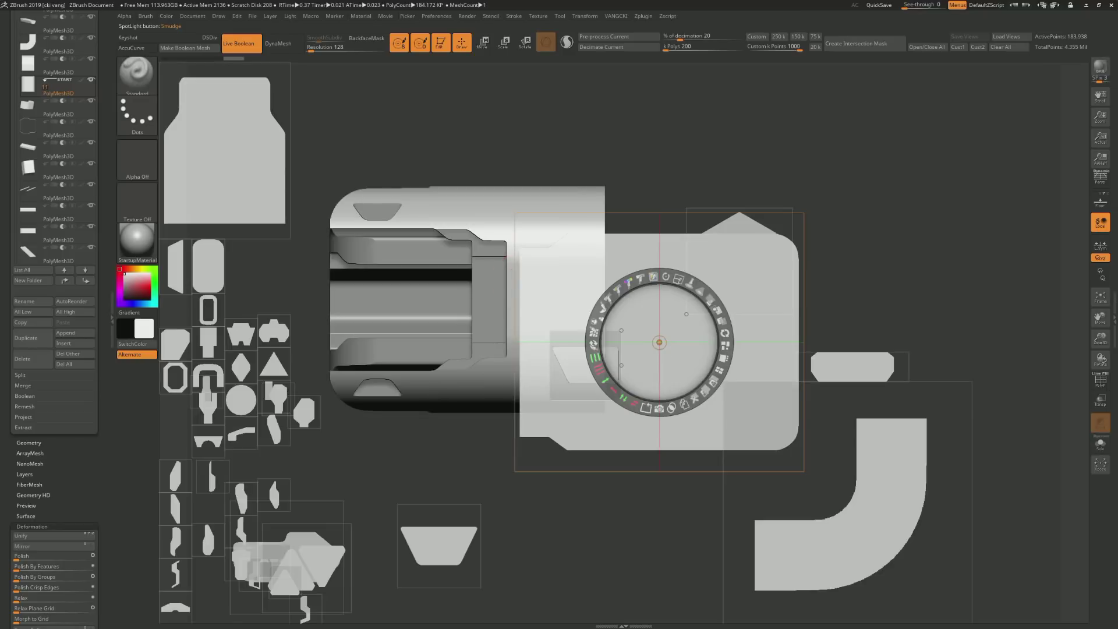
{"action": "left_click_drag", "start_coordinate": [660, 342], "coordinate": [604, 300]}
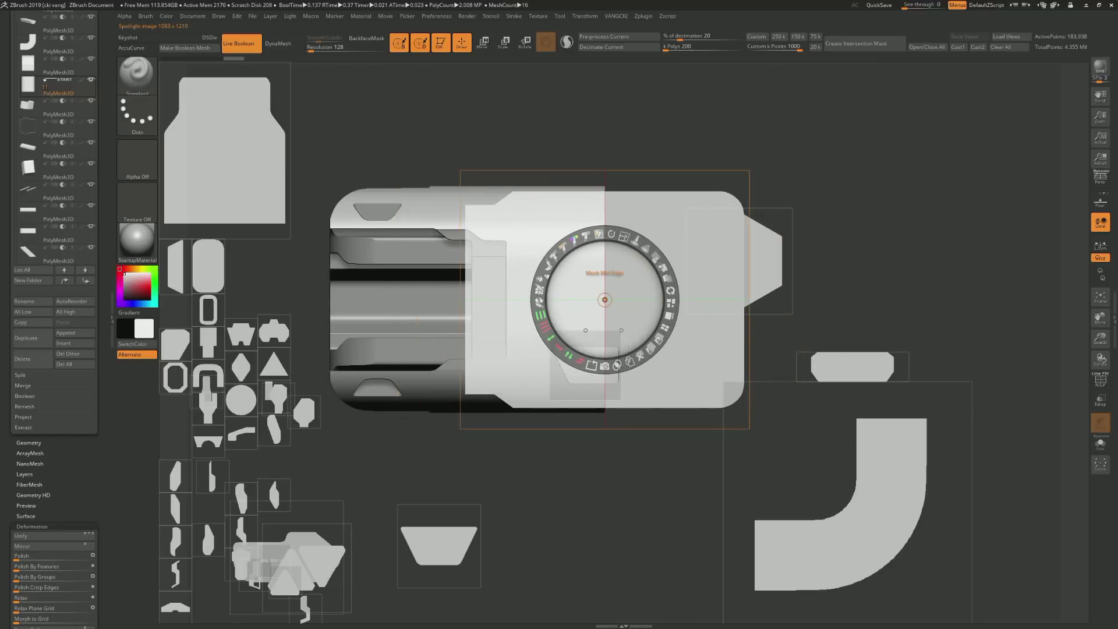
{"action": "left_click_drag", "start_coordinate": [626, 236], "coordinate": [644, 238]}
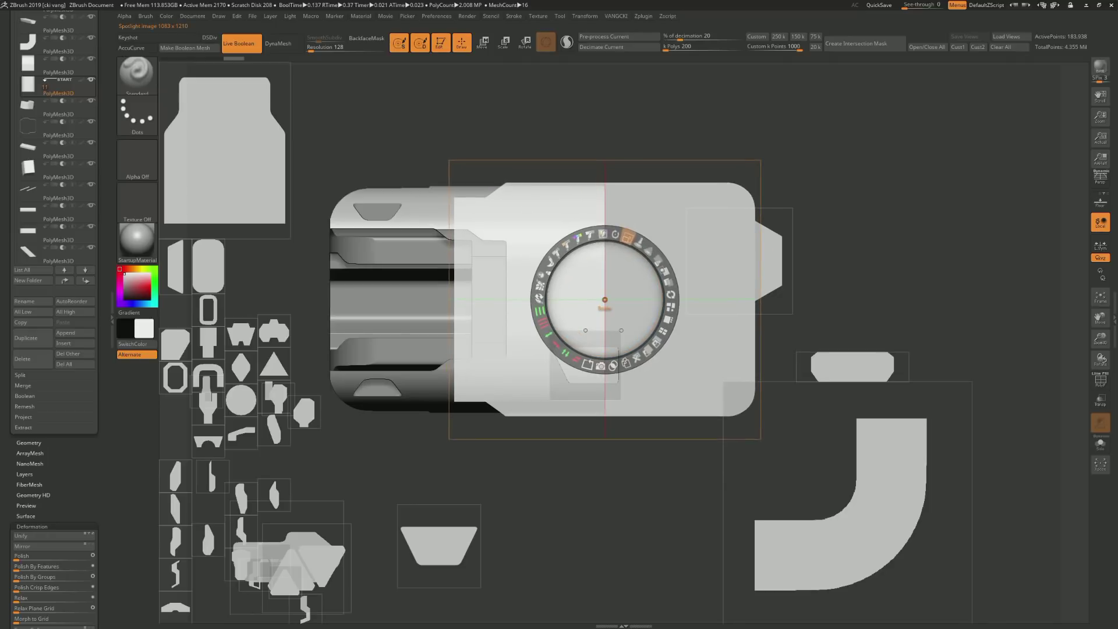
{"action": "left_click_drag", "start_coordinate": [604, 300], "coordinate": [459, 300]}
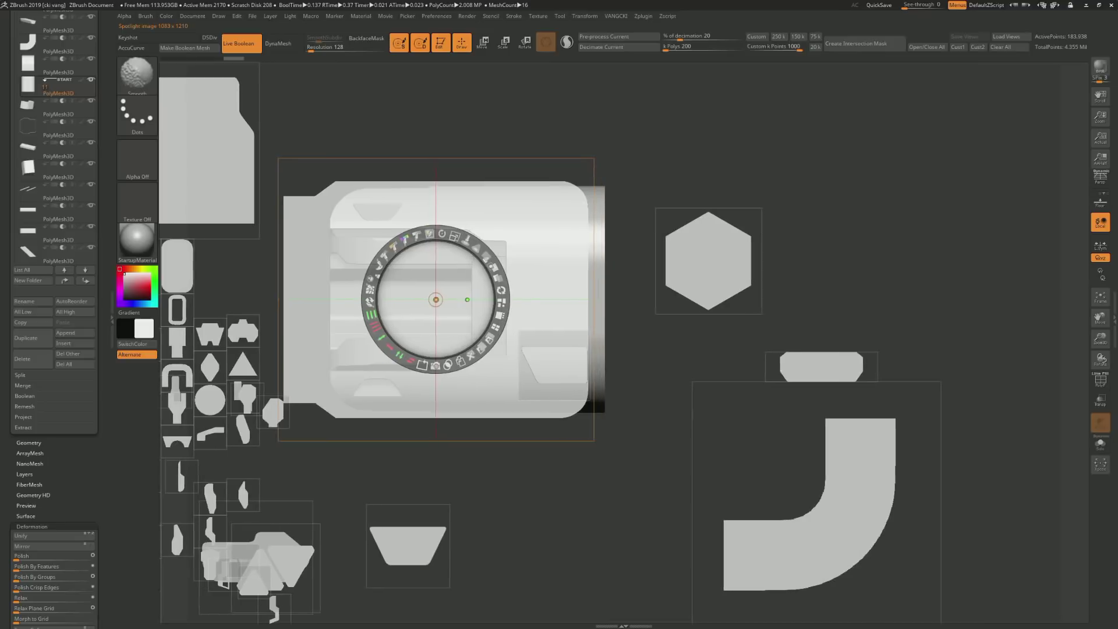
{"action": "left_click", "coordinate": [578, 367]}
{"action": "left_click_drag", "start_coordinate": [578, 368], "coordinate": [694, 552]}
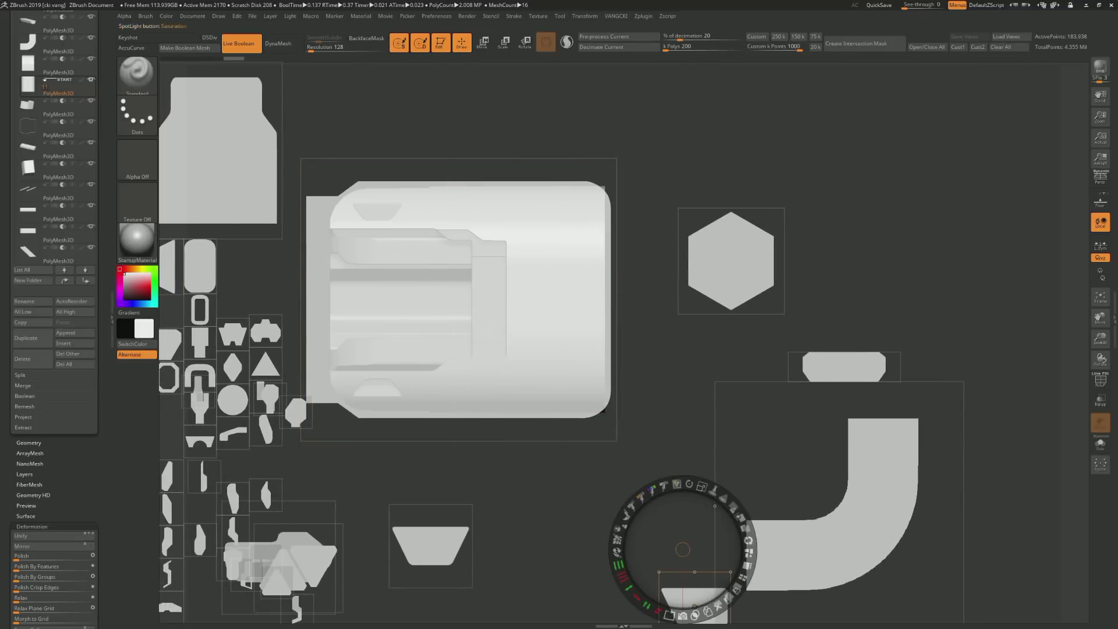
{"action": "left_click", "coordinate": [457, 299]}
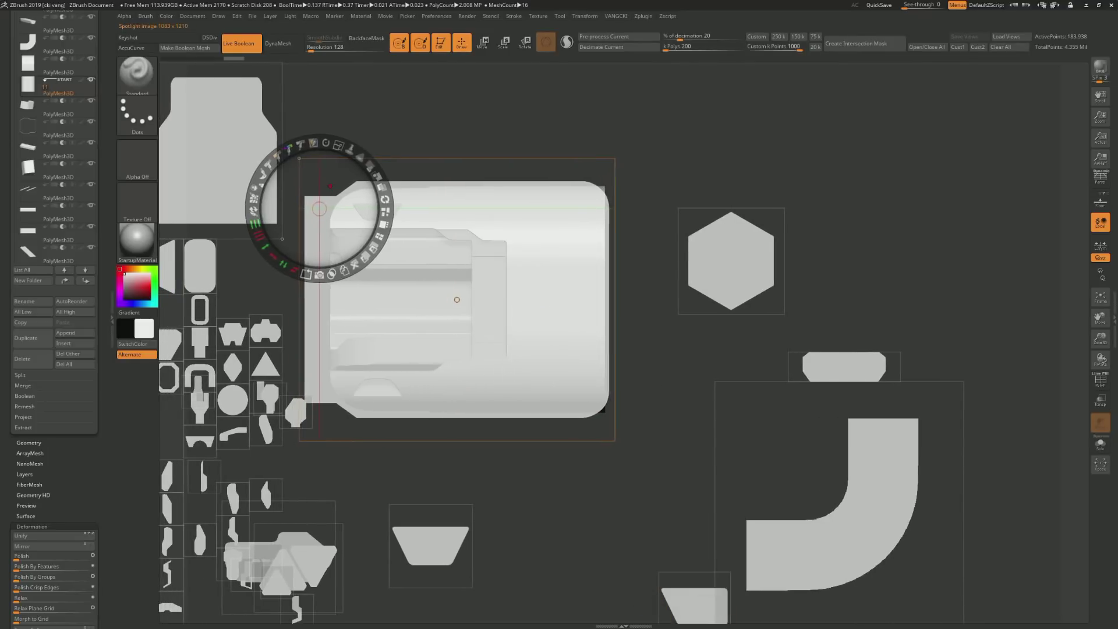
{"action": "key", "text": "shift"}
{"action": "mouse_move", "coordinate": [457, 299]}
{"action": "left_mouse_down"}
{"action": "mouse_move", "coordinate": [549, 357]}
{"action": "mouse_move", "coordinate": [458, 300]}
{"action": "left_mouse_up"}
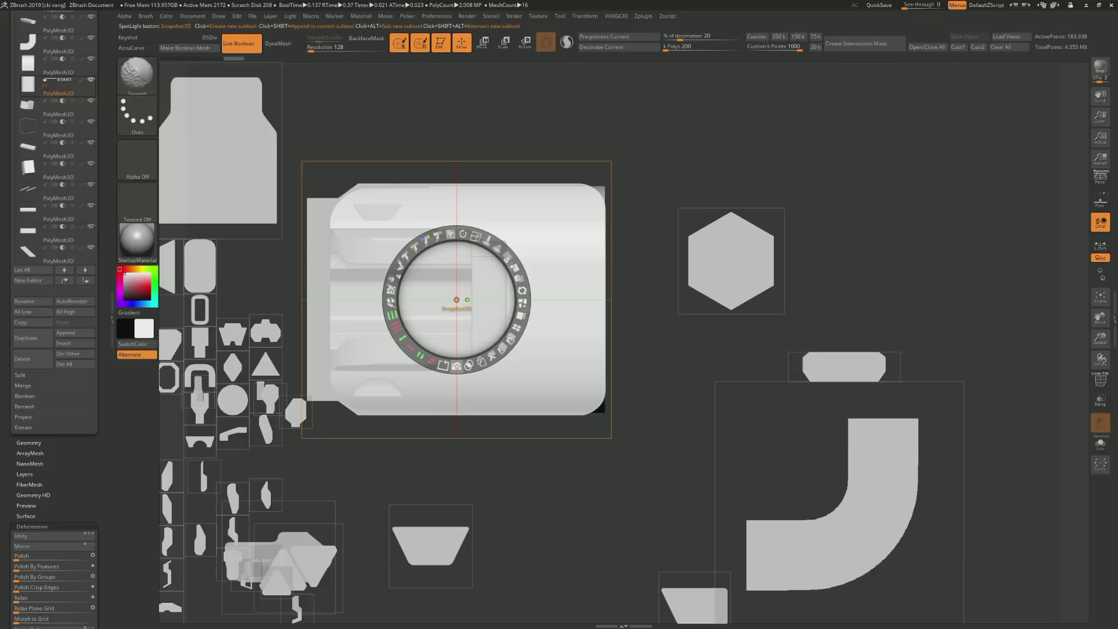
{"action": "left_click", "coordinate": [457, 299]}
Move and scale the new right-side cutter piece with the Transpose gizmo
{"action": "key", "text": "shift+z"}
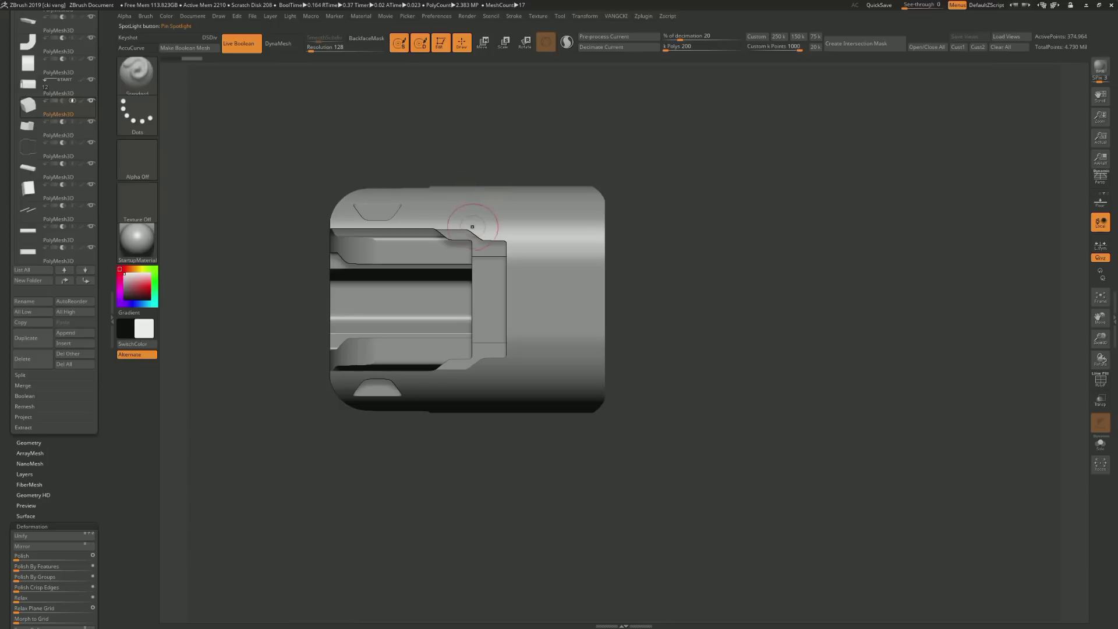
{"action": "left_click_drag", "start_coordinate": [669, 303], "coordinate": [734, 251]}
{"action": "mouse_move", "coordinate": [757, 292]}
{"action": "left_mouse_down"}
{"action": "mouse_move", "coordinate": [845, 245]}
{"action": "mouse_move", "coordinate": [874, 274]}
{"action": "left_mouse_up"}
{"action": "key", "text": "w"}
{"action": "mouse_move", "coordinate": [470, 402]}
{"action": "left_mouse_down"}
{"action": "mouse_move", "coordinate": [454, 402]}
{"action": "mouse_move", "coordinate": [509, 405]}
{"action": "left_mouse_up"}
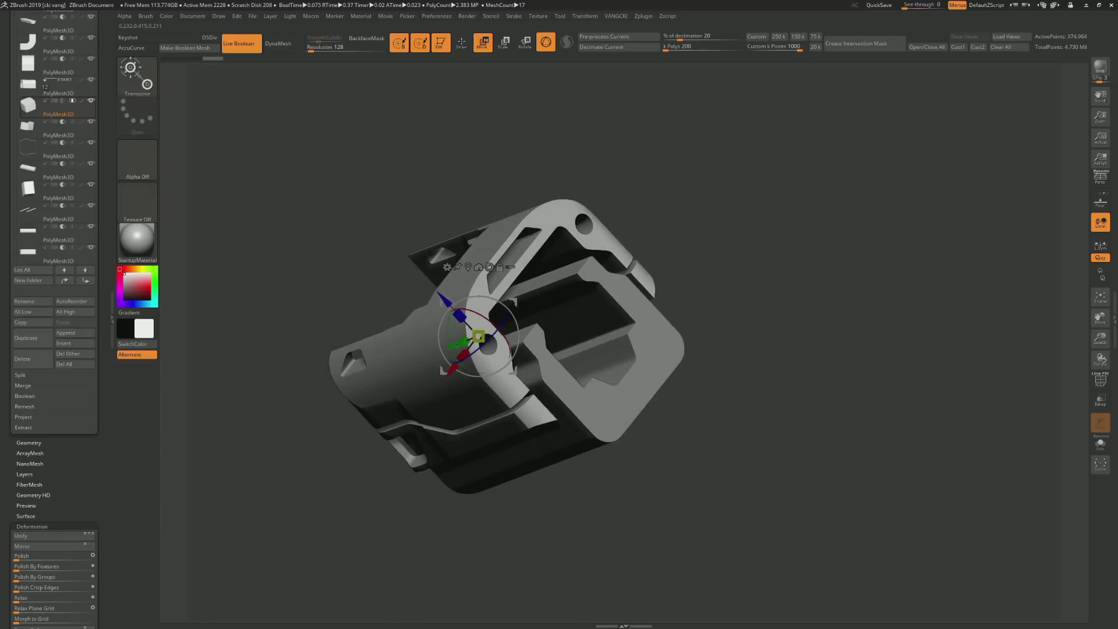
{"action": "left_click_drag", "start_coordinate": [488, 354], "coordinate": [487, 357]}
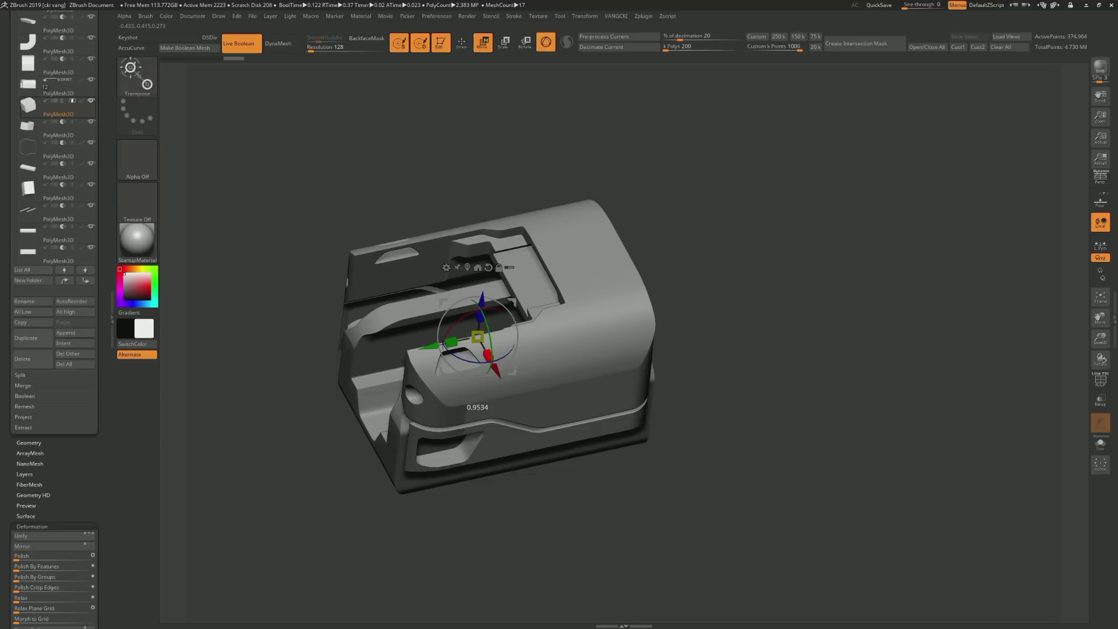
{"action": "left_click_drag", "start_coordinate": [487, 357], "coordinate": [487, 356]}
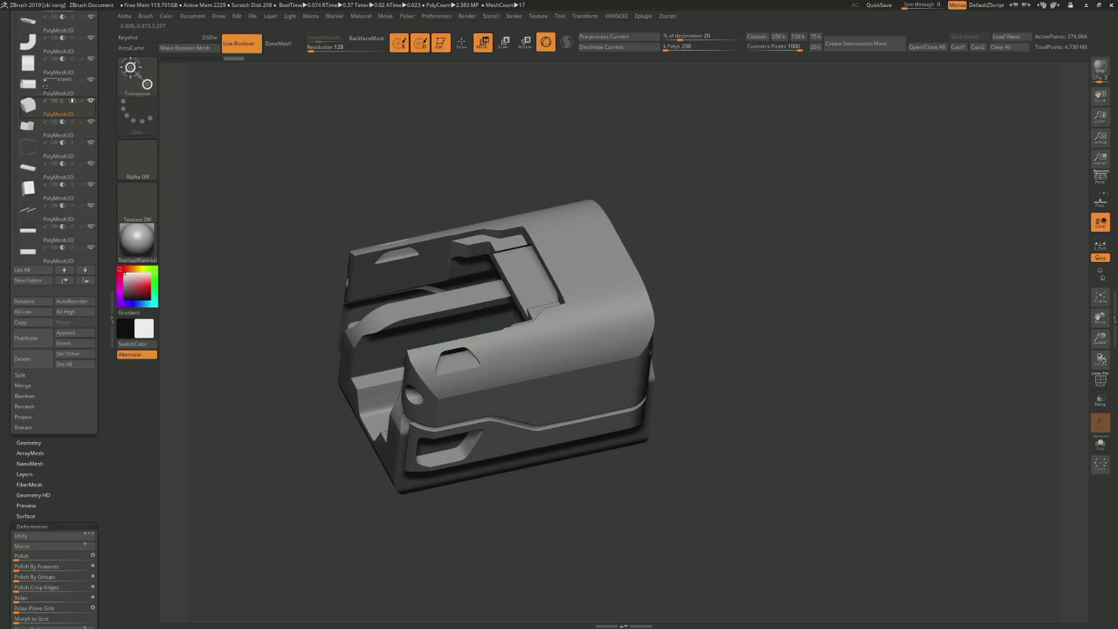
{"action": "left_click_drag", "start_coordinate": [757, 349], "coordinate": [699, 198]}
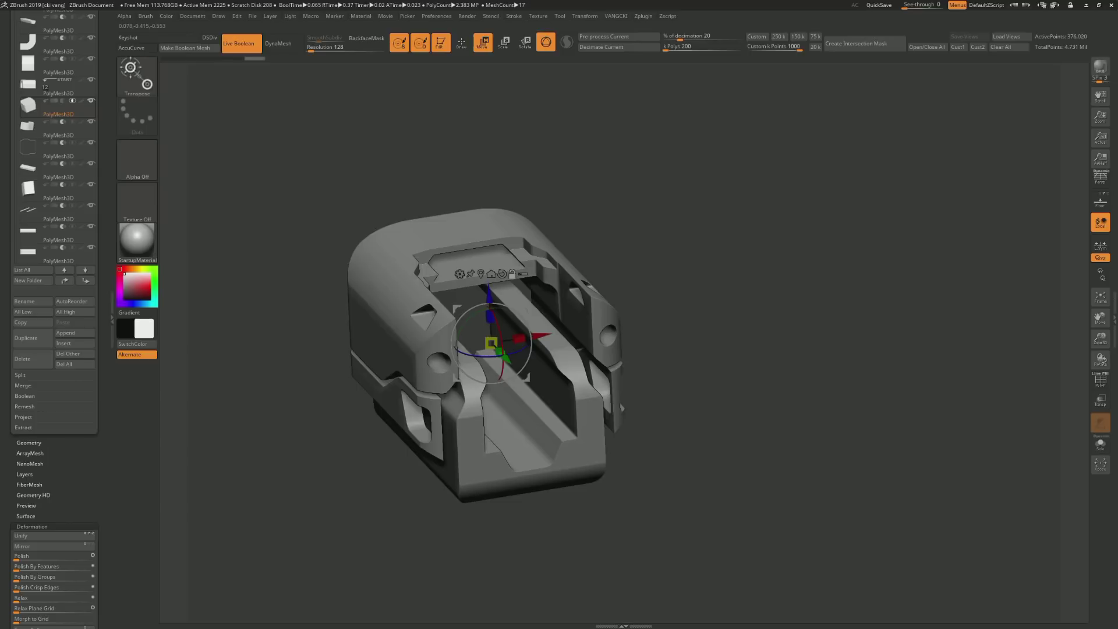
{"action": "scroll", "coordinate": [104, 172], "scroll_direction": "up", "scroll_amount": 5}
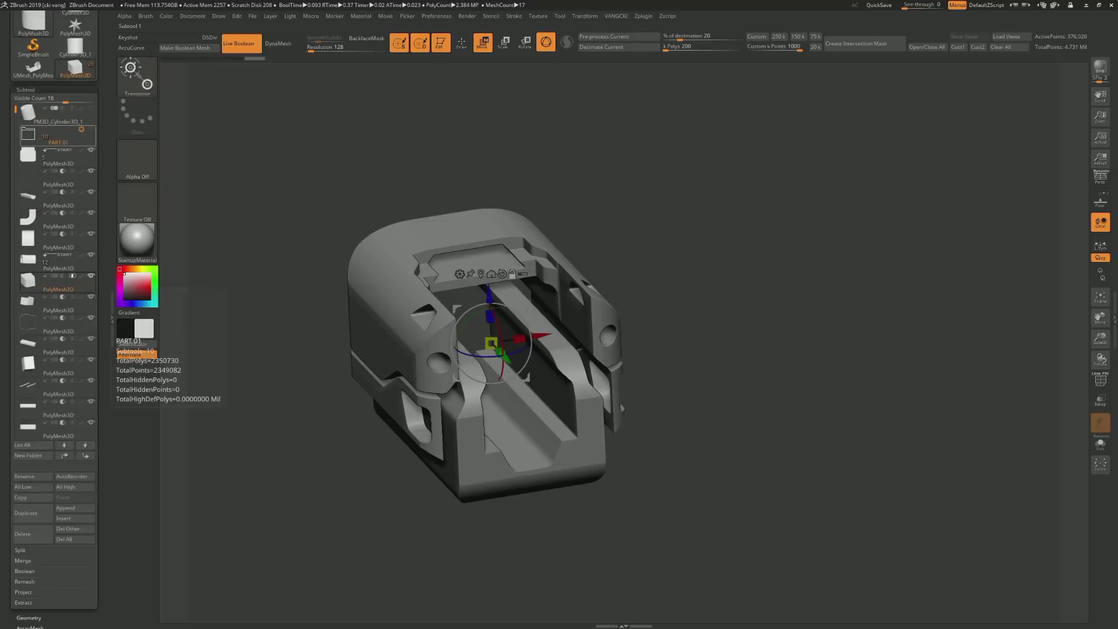
Show the PART 01 frame parts again, toggle Solo, and snap to a straight front view
{"action": "left_click", "coordinate": [90, 129]}
{"action": "left_click_drag", "start_coordinate": [757, 262], "coordinate": [693, 215]}
{"action": "left_click", "coordinate": [1101, 443]}
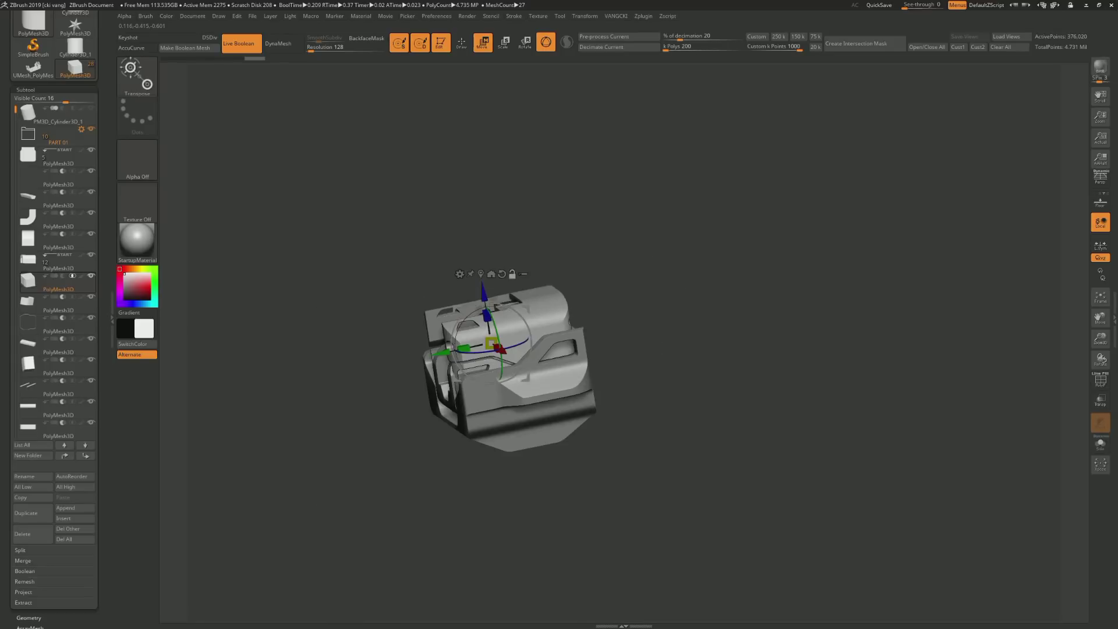
{"action": "left_click_drag", "start_coordinate": [758, 291], "coordinate": [693, 239]}
{"action": "key", "text": "q"}
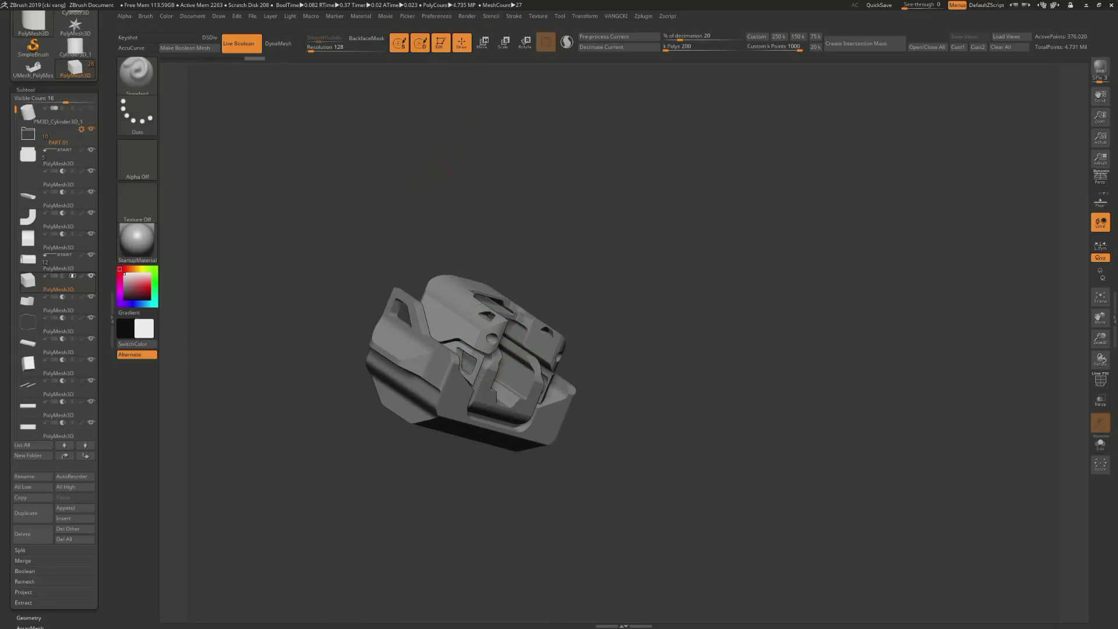
{"action": "left_click_drag", "start_coordinate": [757, 291], "coordinate": [681, 221]}
{"action": "left_click_drag", "start_coordinate": [442, 221], "coordinate": [406, 214], "text": "shift"}
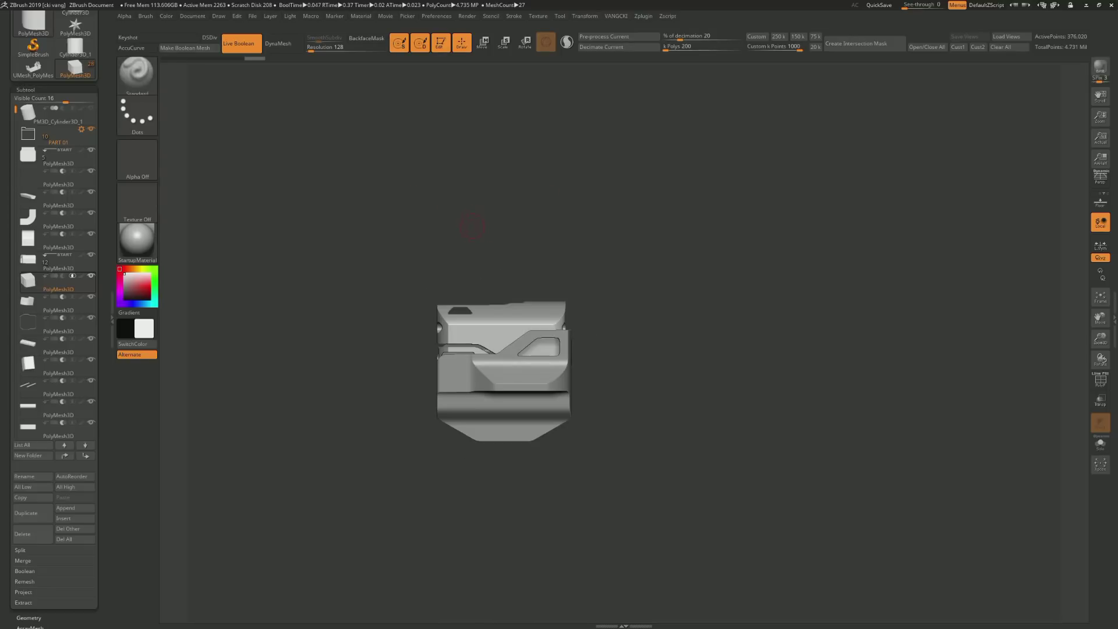
{"action": "mouse_move", "coordinate": [467, 227]}
{"action": "left_mouse_down"}
{"action": "mouse_move", "coordinate": [484, 224]}
{"action": "mouse_move", "coordinate": [459, 218]}
{"action": "left_mouse_up"}
{"action": "left_click_drag", "start_coordinate": [757, 291], "coordinate": [705, 257]}
{"action": "mouse_move", "coordinate": [407, 257]}
{"action": "left_mouse_down"}
{"action": "mouse_move", "coordinate": [466, 253]}
{"action": "mouse_move", "coordinate": [466, 286]}
{"action": "left_mouse_up"}
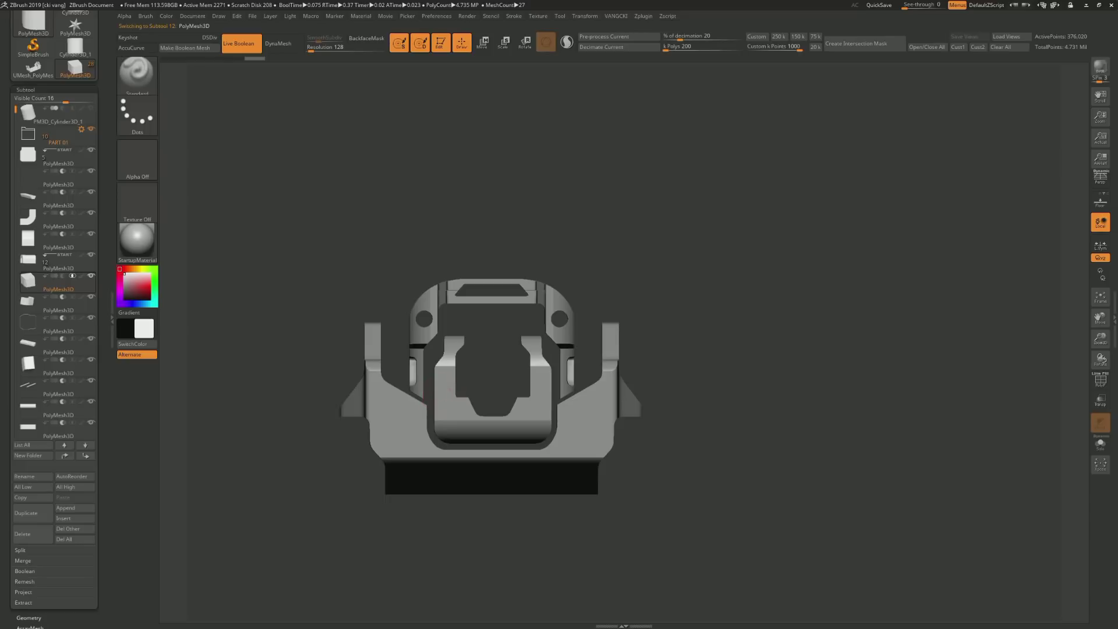
Bring up the Spotlight images and centre the hexagon image, cycling it back to an octagon
{"action": "key", "text": "shift+z"}
{"action": "mouse_move", "coordinate": [449, 315]}
{"action": "left_mouse_down"}
{"action": "mouse_move", "coordinate": [581, 219]}
{"action": "mouse_move", "coordinate": [909, 181]}
{"action": "mouse_move", "coordinate": [926, 192]}
{"action": "left_mouse_up"}
{"action": "mouse_move", "coordinate": [731, 261]}
{"action": "left_mouse_down"}
{"action": "mouse_move", "coordinate": [518, 296]}
{"action": "mouse_move", "coordinate": [457, 199]}
{"action": "mouse_move", "coordinate": [480, 198]}
{"action": "left_mouse_up"}
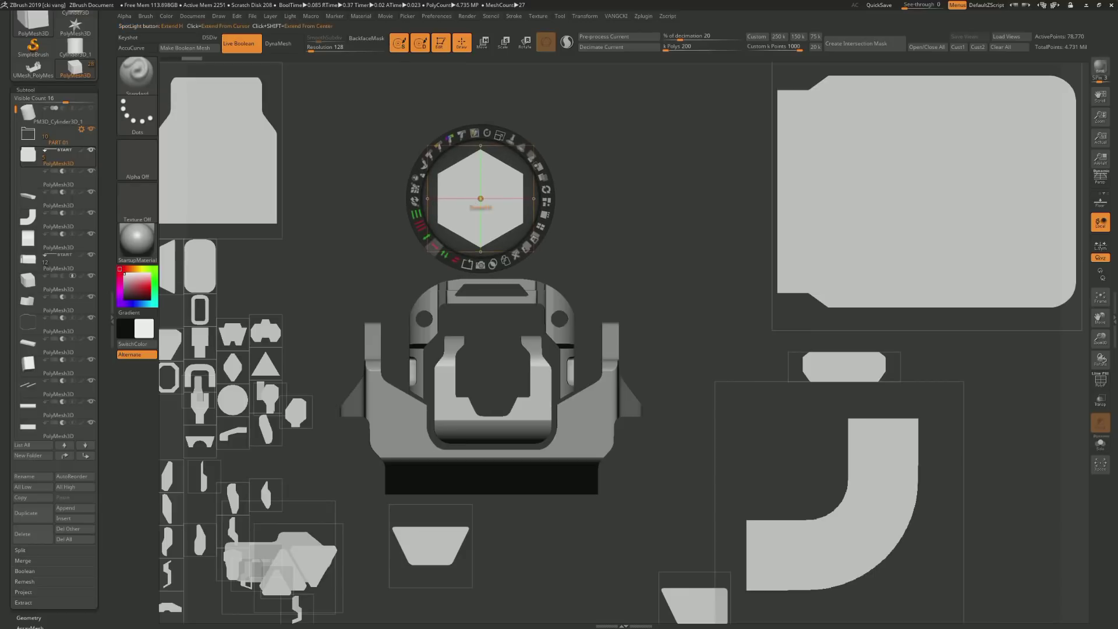
{"action": "left_click_drag", "start_coordinate": [416, 214], "coordinate": [416, 205]}
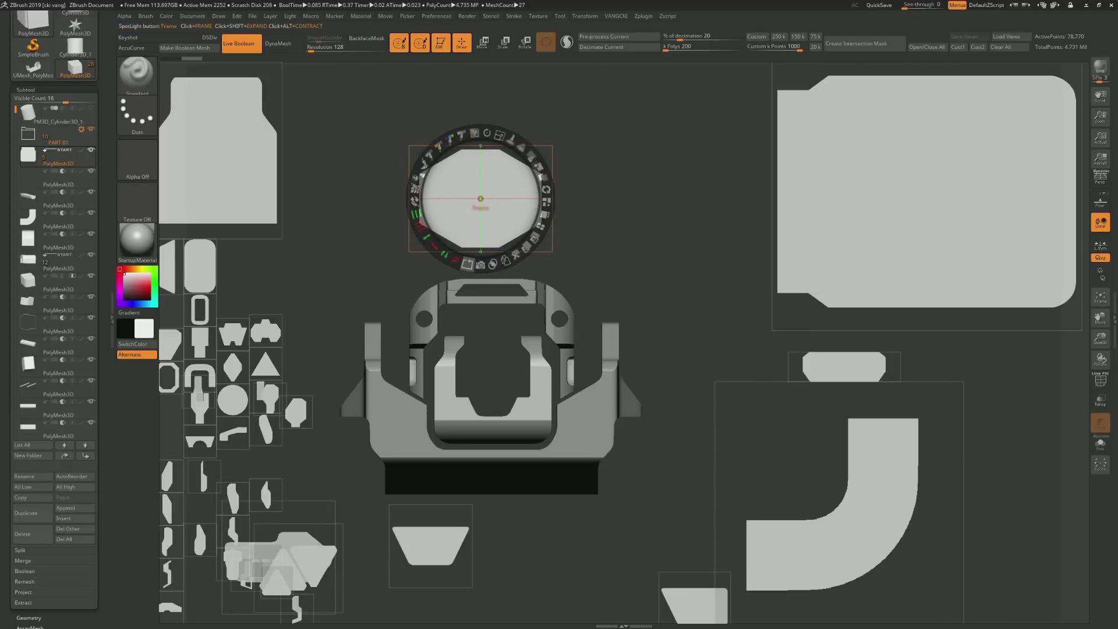
{"action": "left_click", "coordinate": [467, 264]}
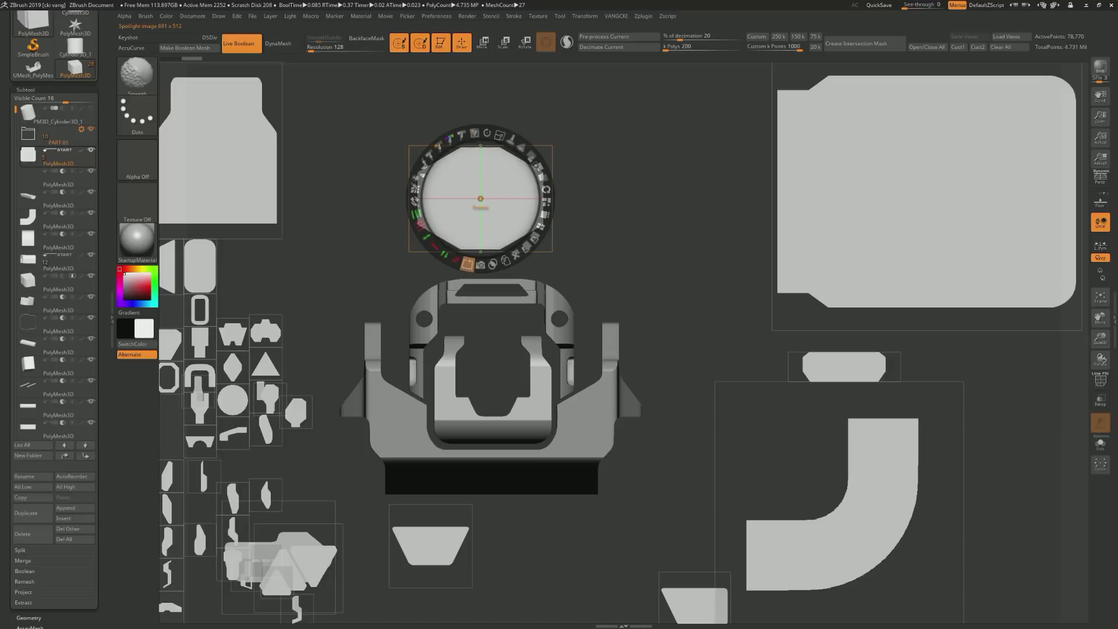
{"action": "left_click", "coordinate": [467, 263]}
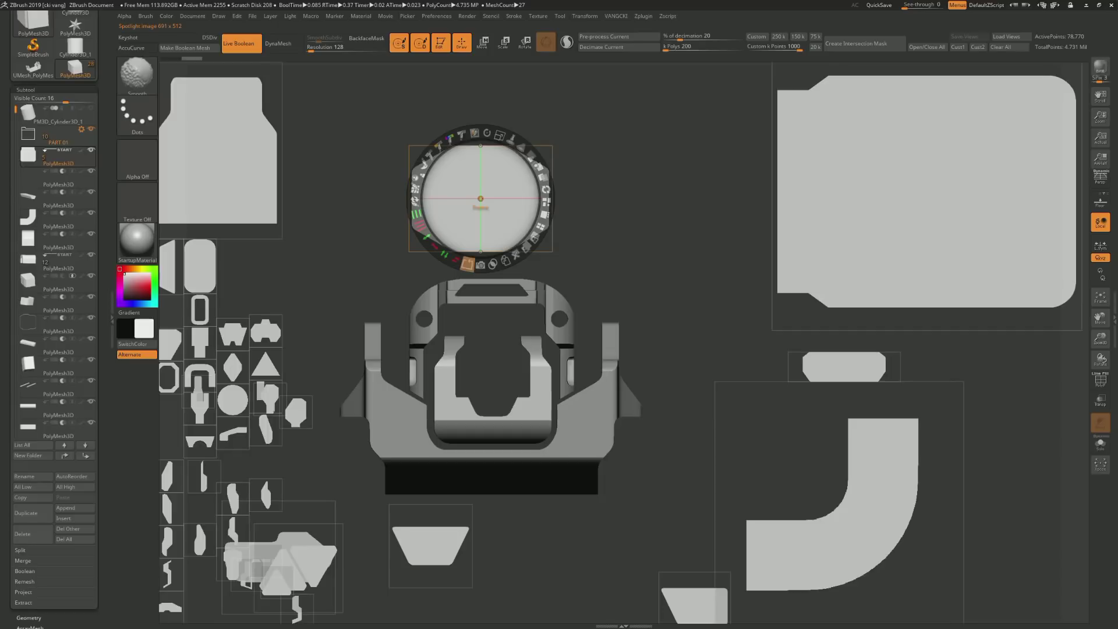
{"action": "left_click", "coordinate": [467, 264]}
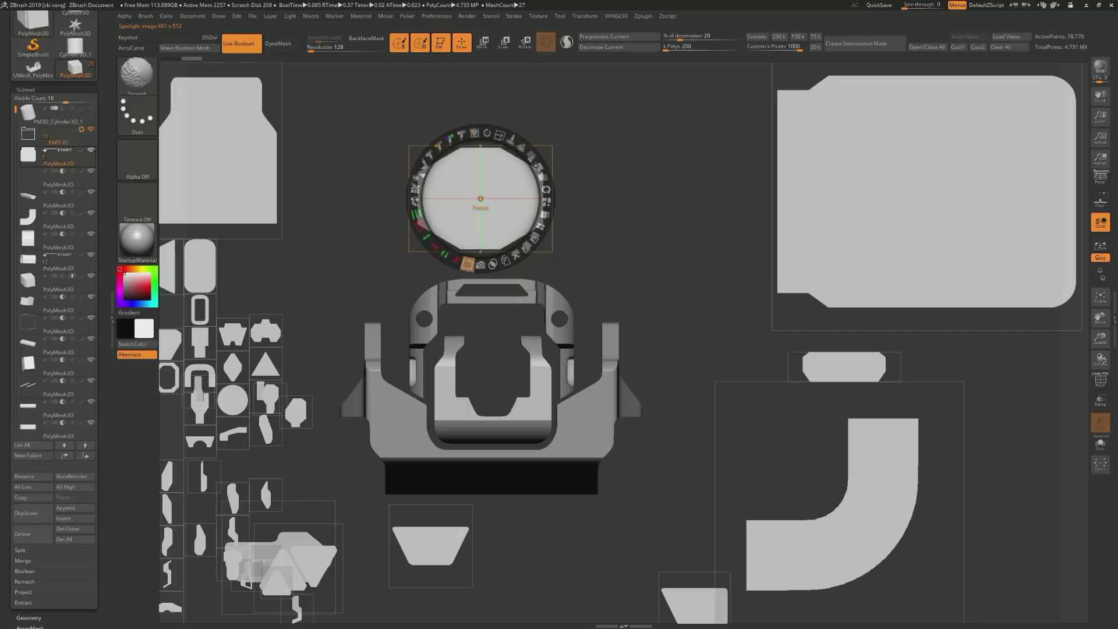
Fine-tune the octagon image's size and layer the trapezoid image over it
{"action": "key", "text": "ctrl"}
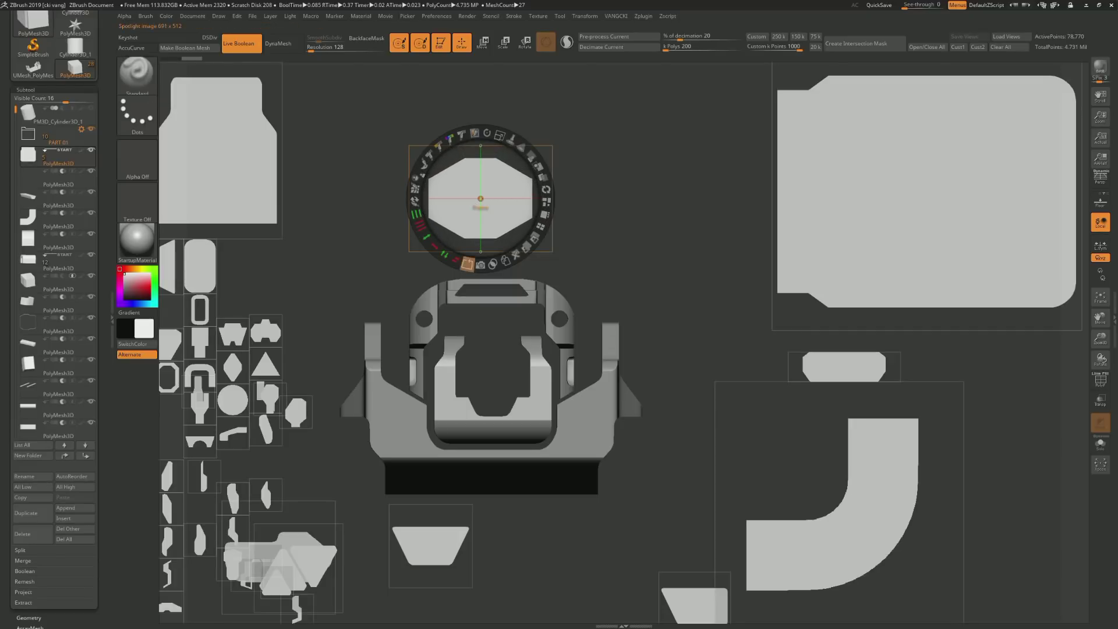
{"action": "key", "text": "shift"}
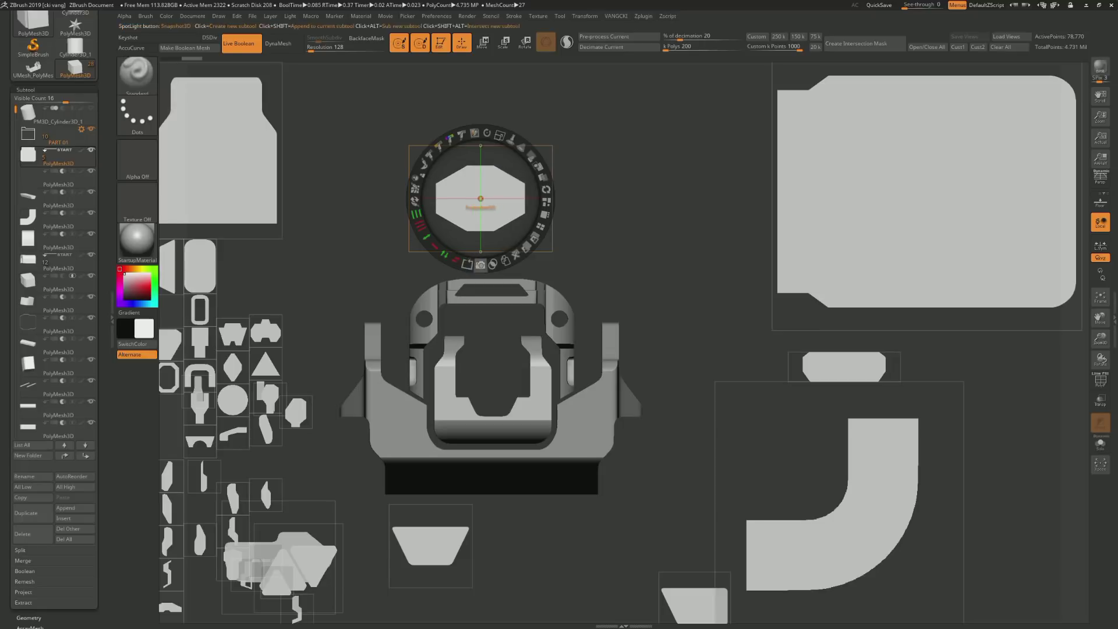
{"action": "left_click", "coordinate": [467, 264], "text": "alt"}
{"action": "left_click", "coordinate": [467, 264], "text": "shift"}
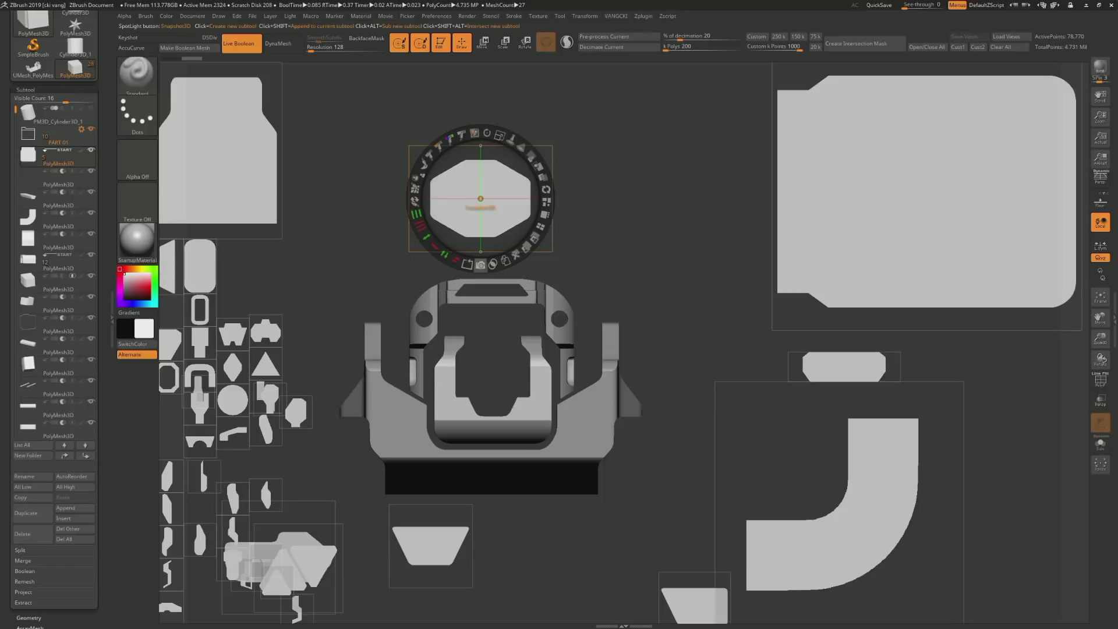
{"action": "left_click", "coordinate": [431, 546]}
{"action": "left_click_drag", "start_coordinate": [431, 546], "coordinate": [481, 198]}
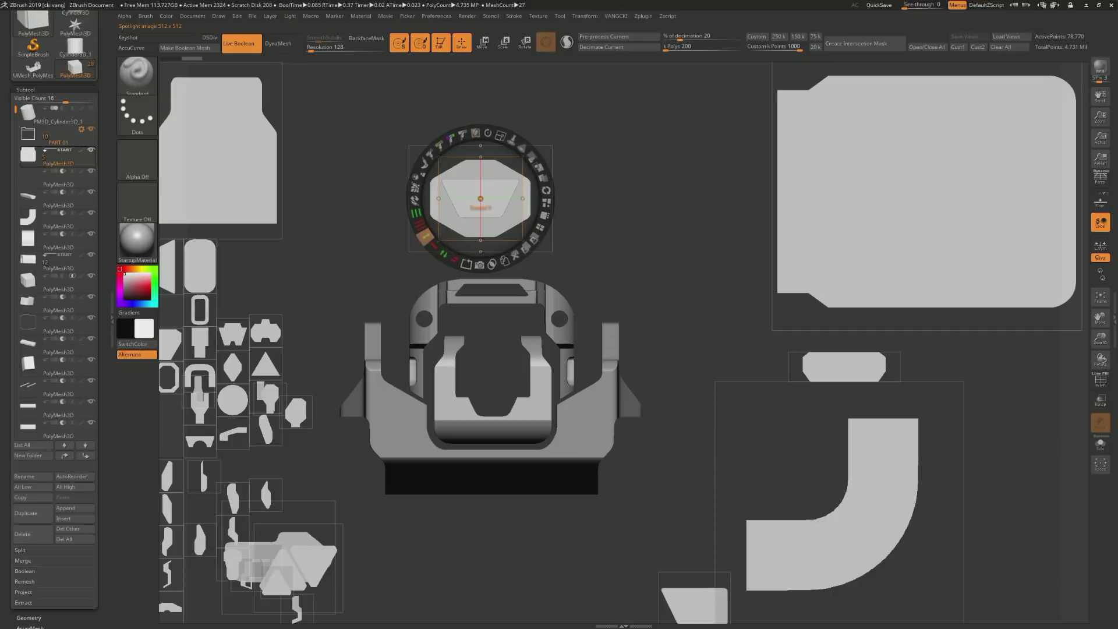
Stretch the trapezoid image taller and size the U-shaped image over the front block
{"action": "left_click_drag", "start_coordinate": [423, 237], "coordinate": [424, 211]}
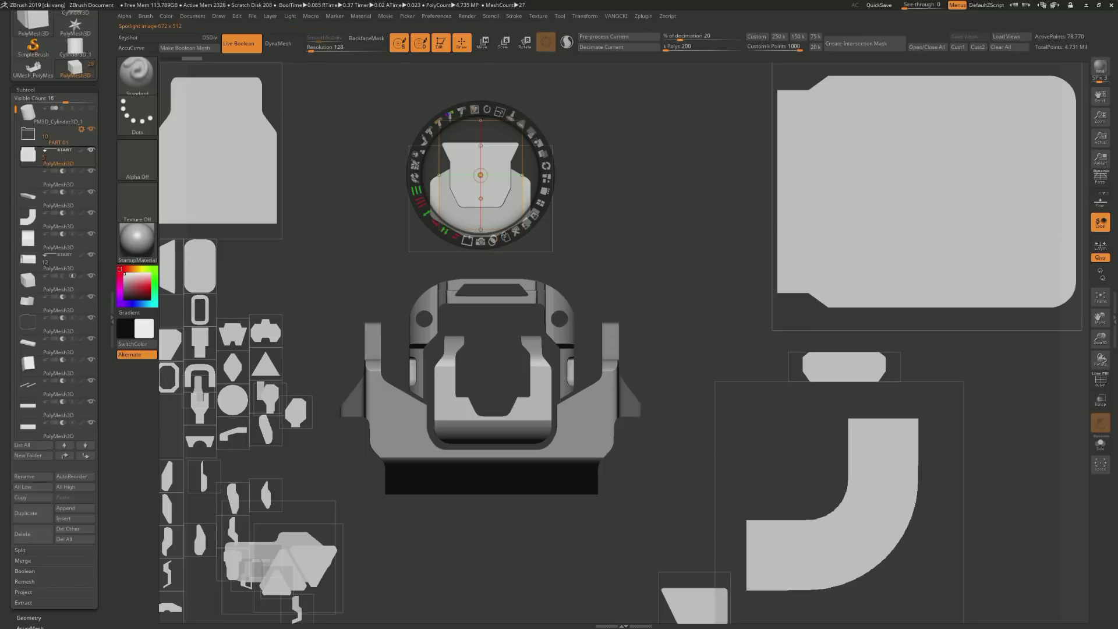
{"action": "left_click_drag", "start_coordinate": [480, 174], "coordinate": [612, 98]}
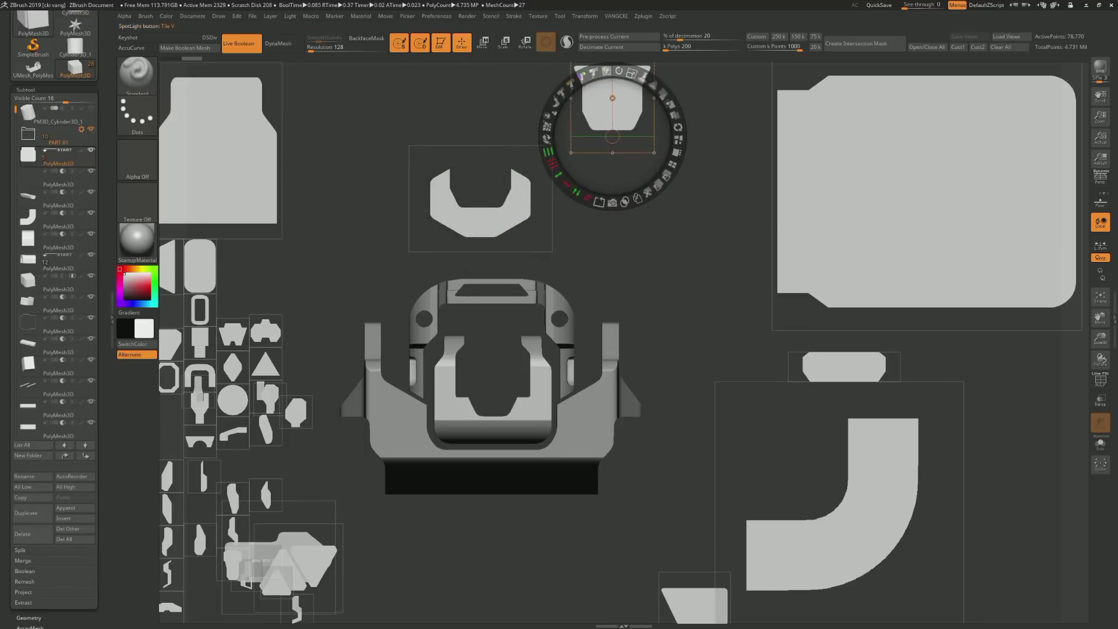
{"action": "left_click", "coordinate": [449, 216]}
{"action": "mouse_move", "coordinate": [450, 216]}
{"action": "left_mouse_down"}
{"action": "mouse_move", "coordinate": [482, 199]}
{"action": "mouse_move", "coordinate": [493, 390]}
{"action": "left_mouse_up"}
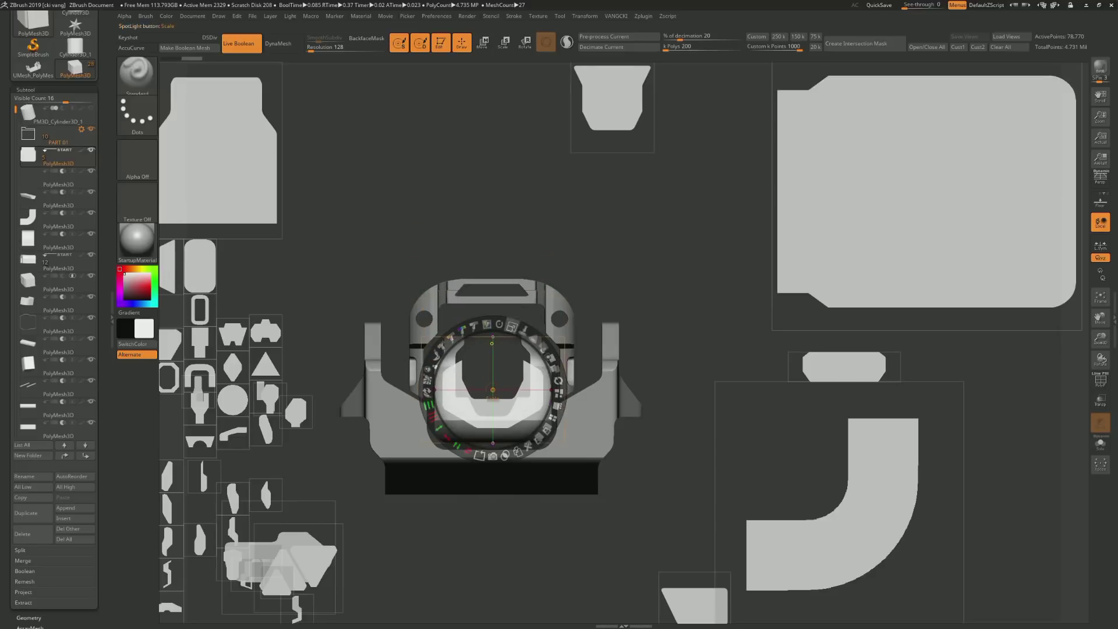
{"action": "mouse_move", "coordinate": [547, 350]}
{"action": "left_mouse_down"}
{"action": "mouse_move", "coordinate": [525, 373]}
{"action": "mouse_move", "coordinate": [492, 371]}
{"action": "left_mouse_up"}
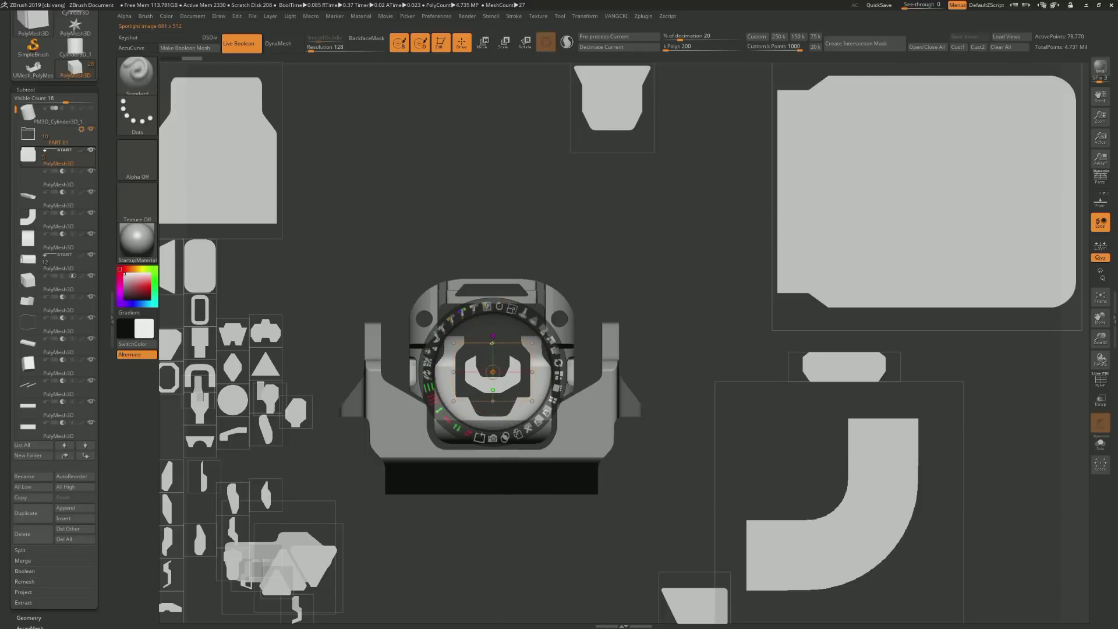
{"action": "left_click_drag", "start_coordinate": [511, 308], "coordinate": [518, 310]}
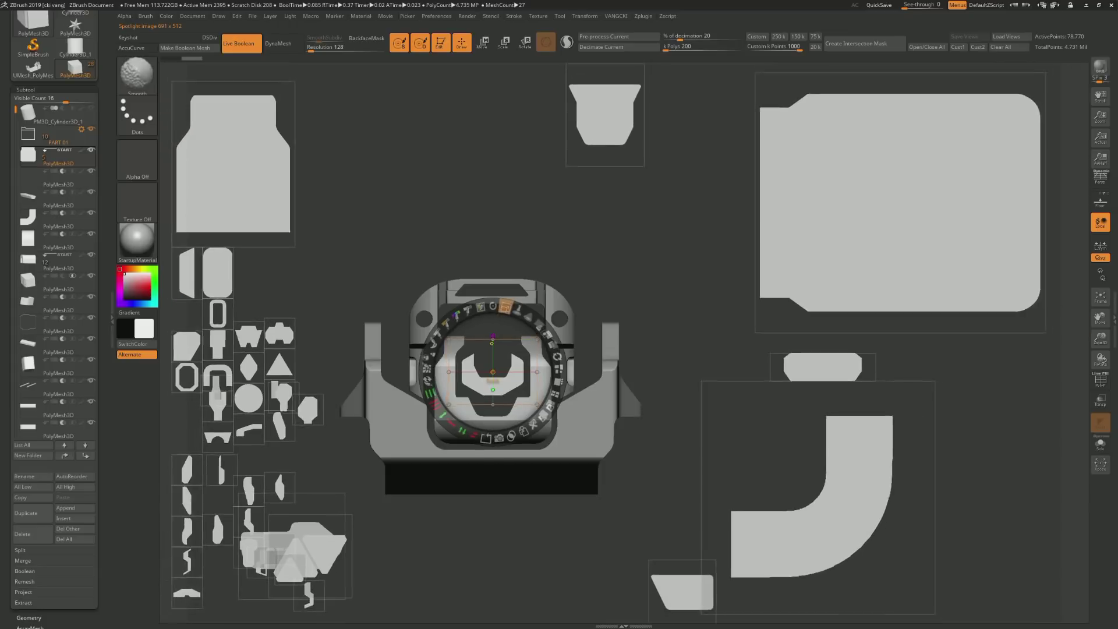
{"action": "left_click_drag", "start_coordinate": [511, 309], "coordinate": [508, 309]}
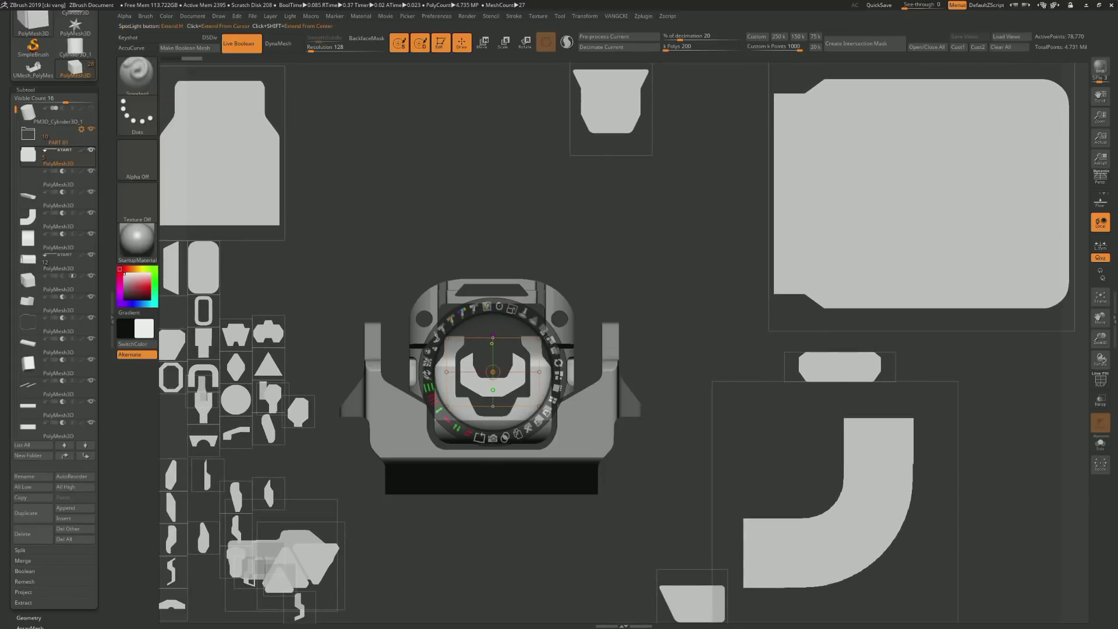
Set the trapezoid aside and centre the rounded-rectangle shape over the front block
{"action": "left_click", "coordinate": [604, 134]}
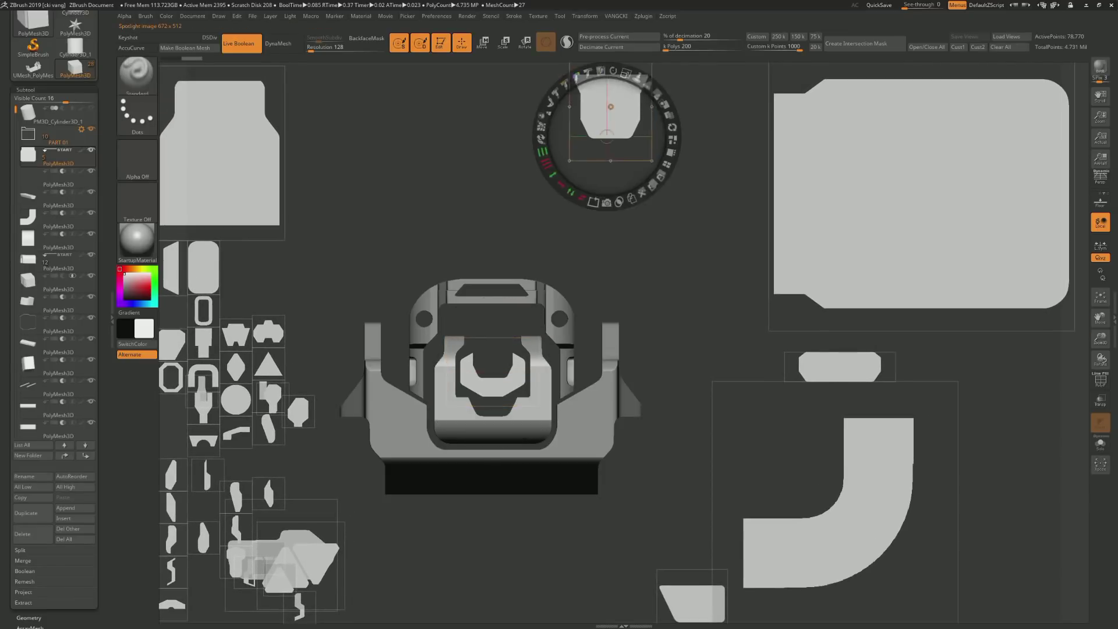
{"action": "left_click_drag", "start_coordinate": [604, 134], "coordinate": [488, 382]}
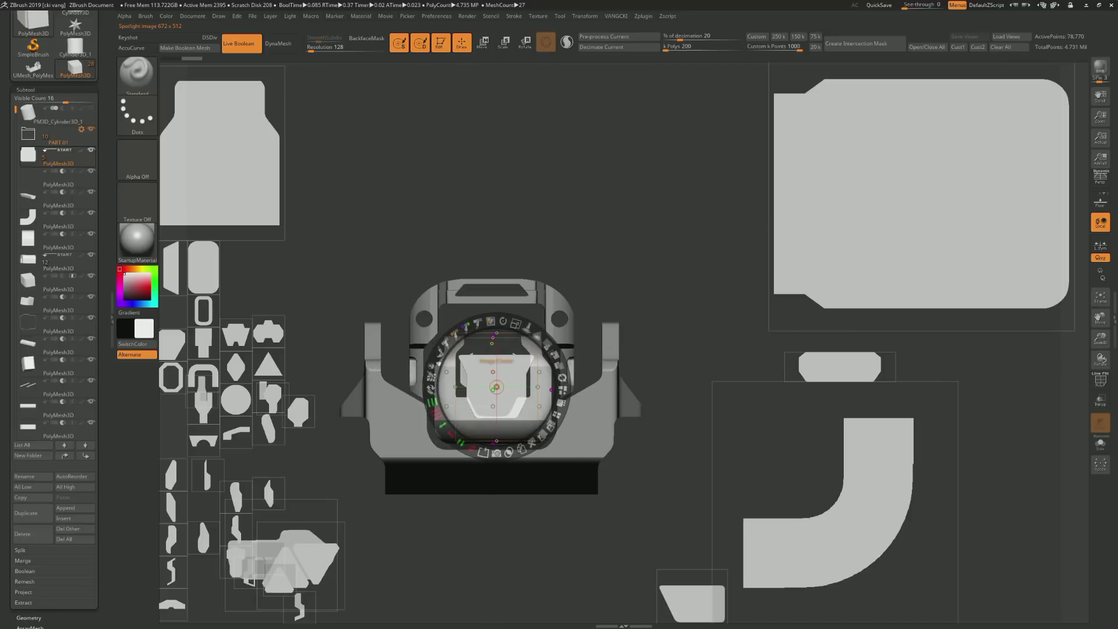
{"action": "mouse_move", "coordinate": [496, 323]}
{"action": "left_mouse_down"}
{"action": "mouse_move", "coordinate": [481, 324]}
{"action": "mouse_move", "coordinate": [510, 326]}
{"action": "left_mouse_up"}
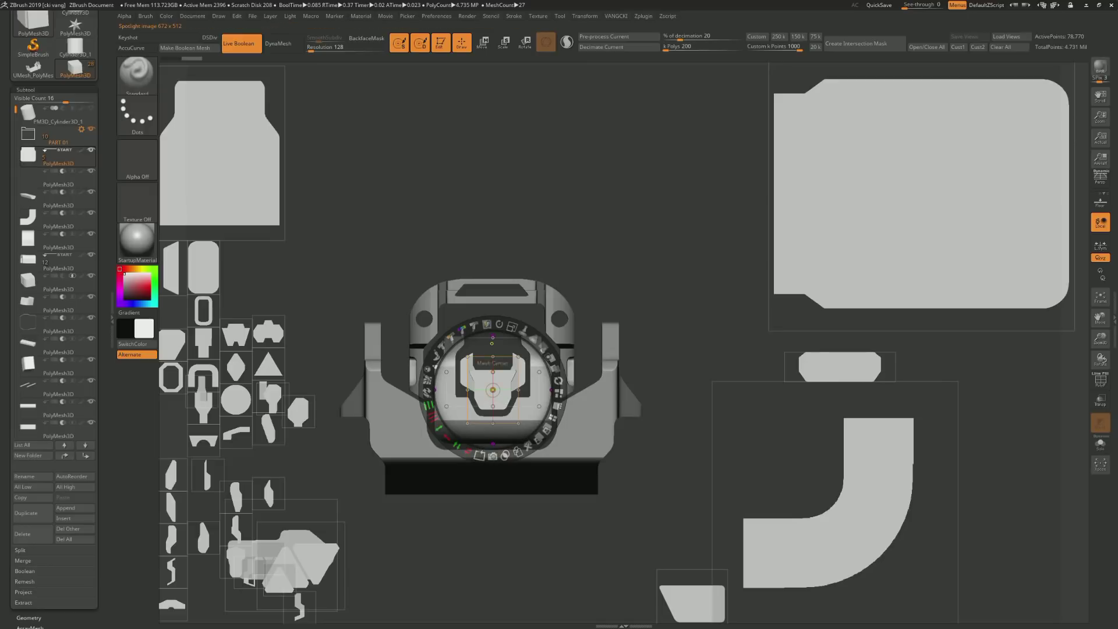
{"action": "mouse_move", "coordinate": [492, 376]}
{"action": "left_mouse_down"}
{"action": "mouse_move", "coordinate": [425, 188]}
{"action": "mouse_move", "coordinate": [398, 159]}
{"action": "left_mouse_up"}
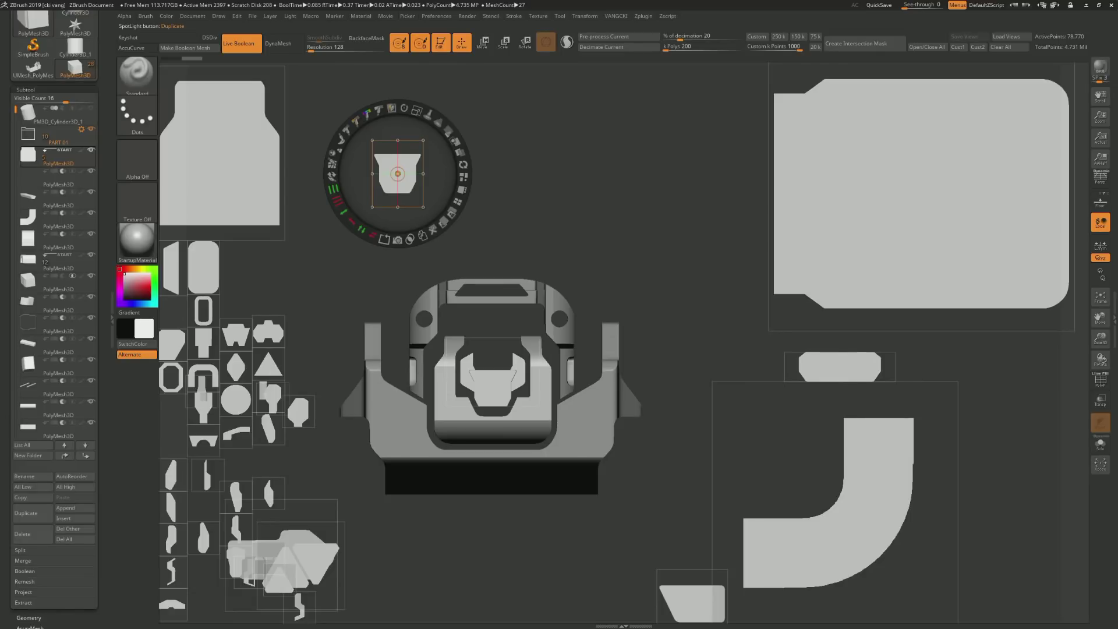
{"action": "left_click_drag", "start_coordinate": [203, 268], "coordinate": [493, 371]}
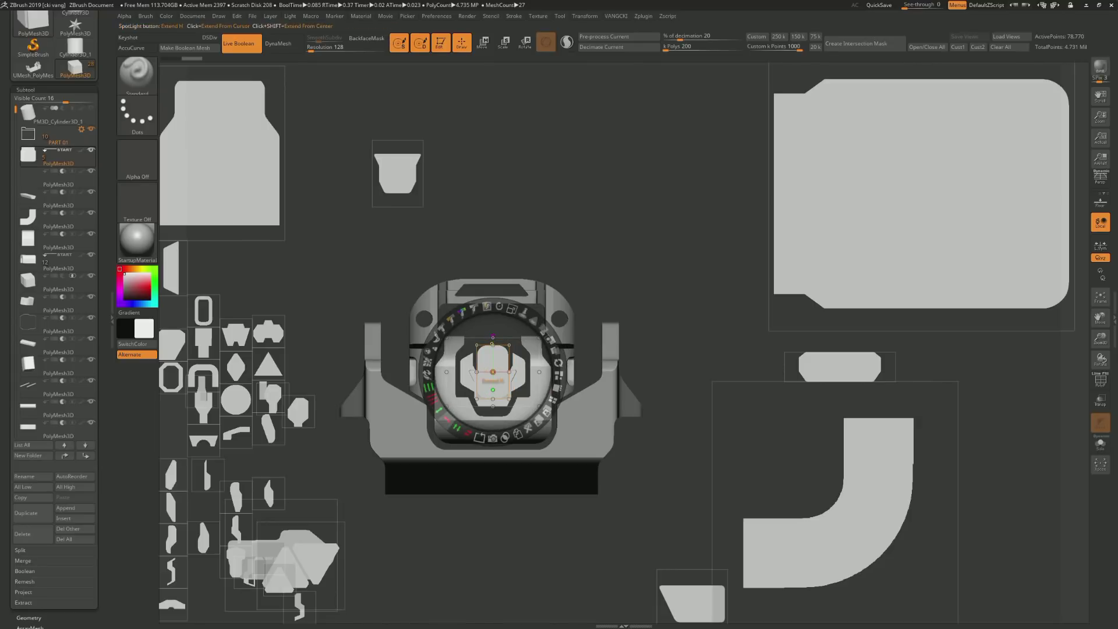
{"action": "left_click_drag", "start_coordinate": [446, 420], "coordinate": [438, 395]}
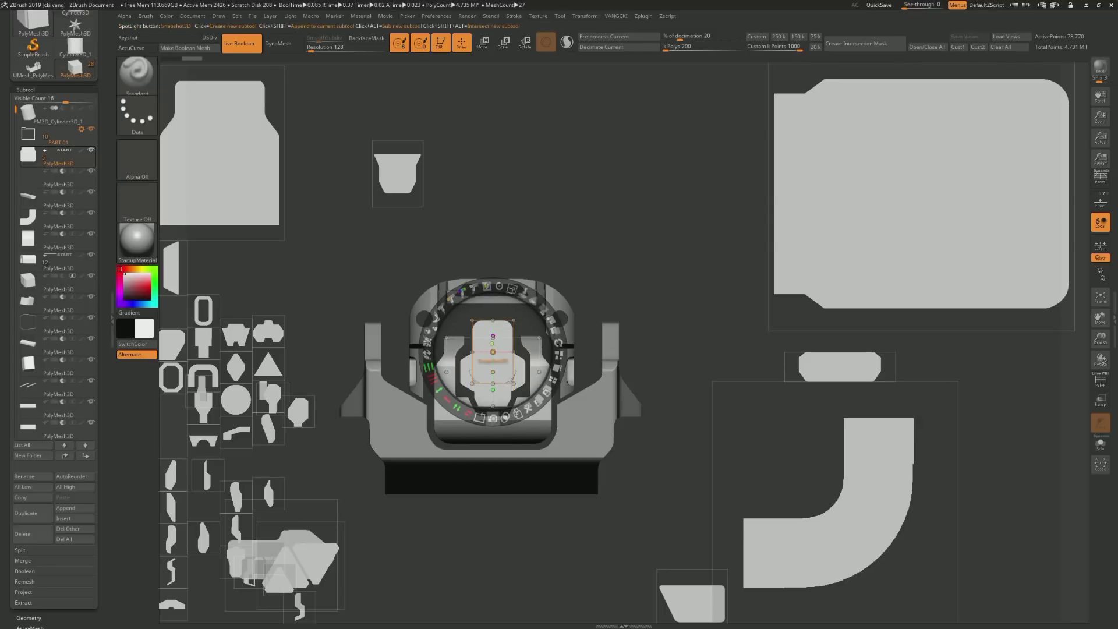
Snapshot3D the rounded rectangle into a new block, checking it with Solo and Polyframe
{"action": "left_click", "coordinate": [493, 417]}
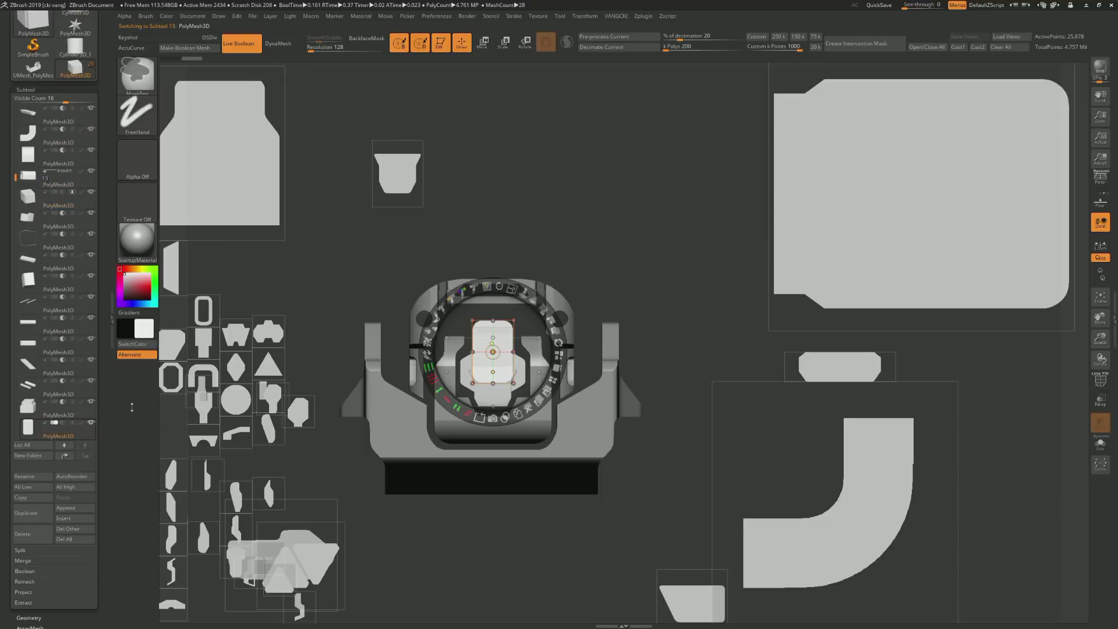
{"action": "key", "text": "ctrl"}
{"action": "key", "text": "q"}
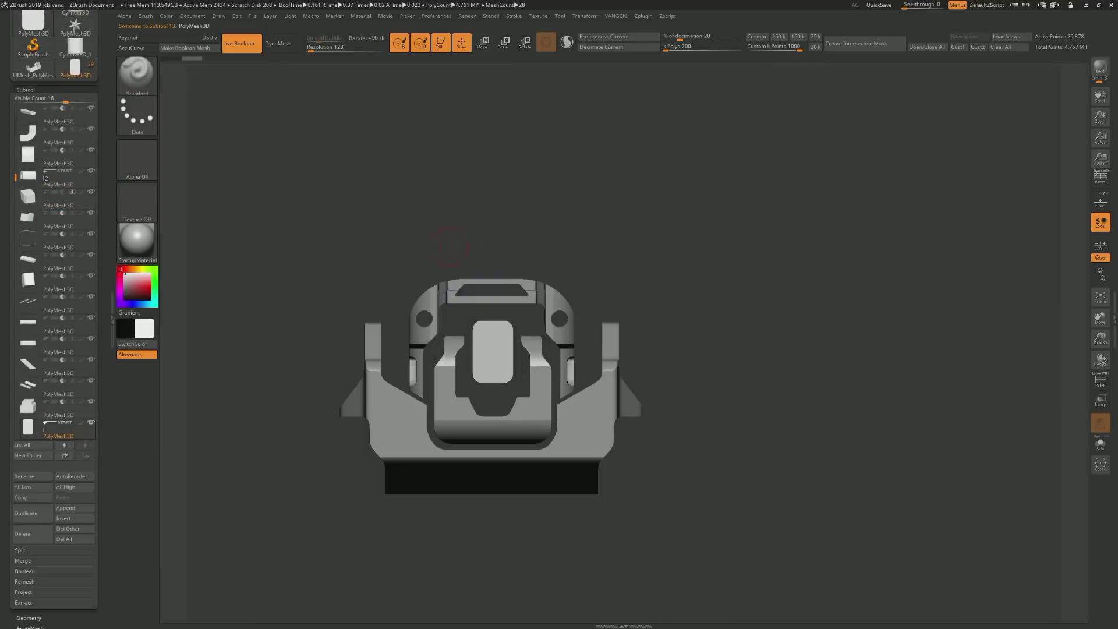
{"action": "left_click_drag", "start_coordinate": [429, 254], "coordinate": [328, 316]}
{"action": "key", "text": "alt+s"}
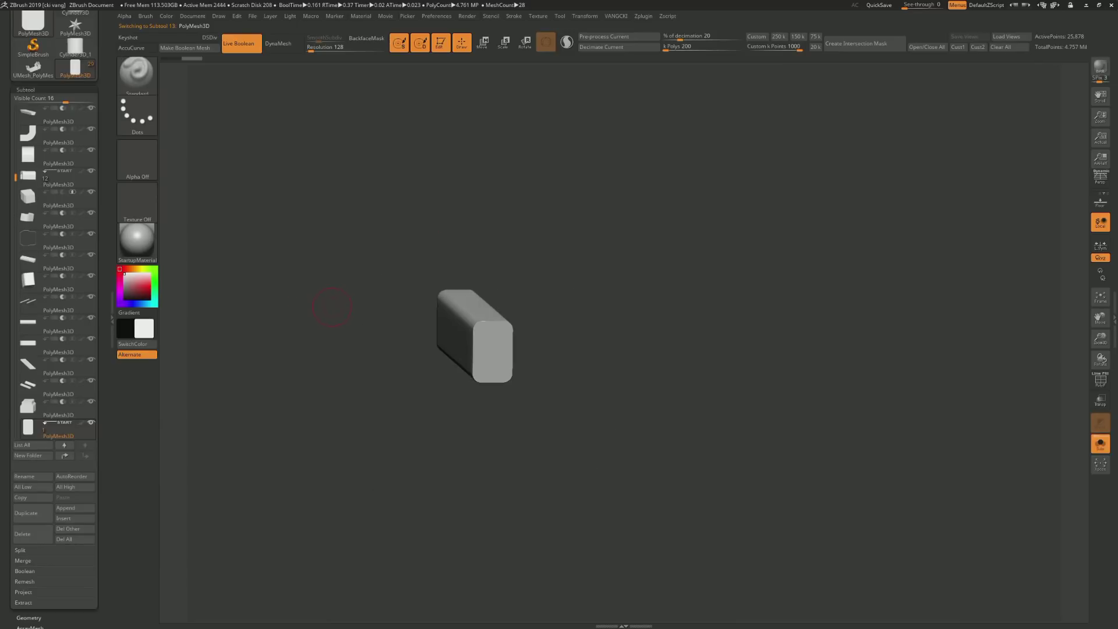
{"action": "key", "text": "shift+f"}
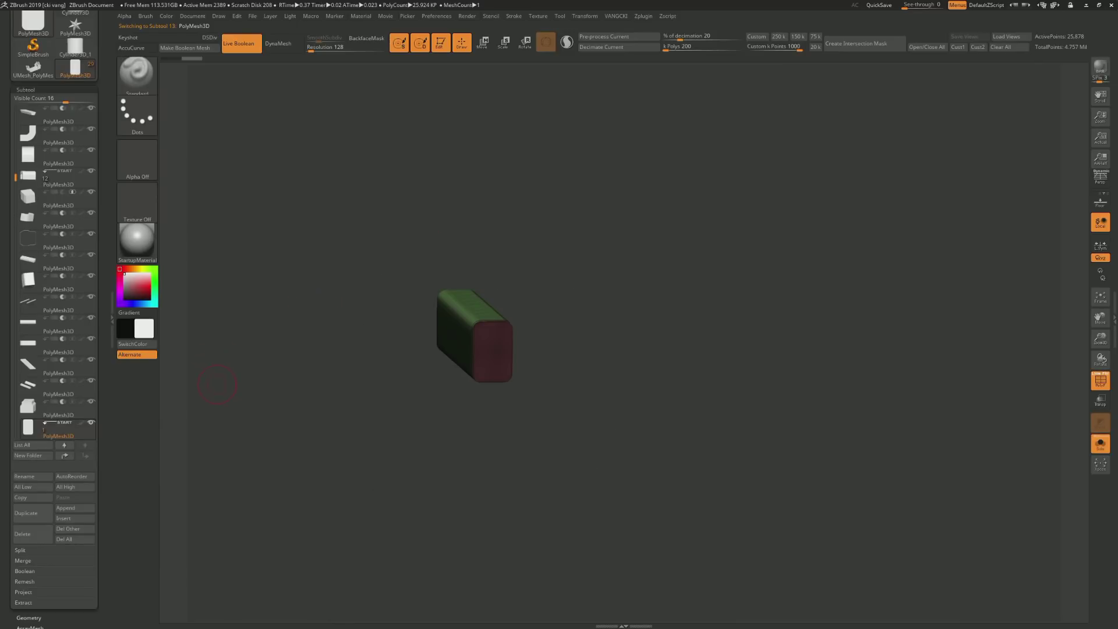
{"action": "key", "text": "alt+s"}
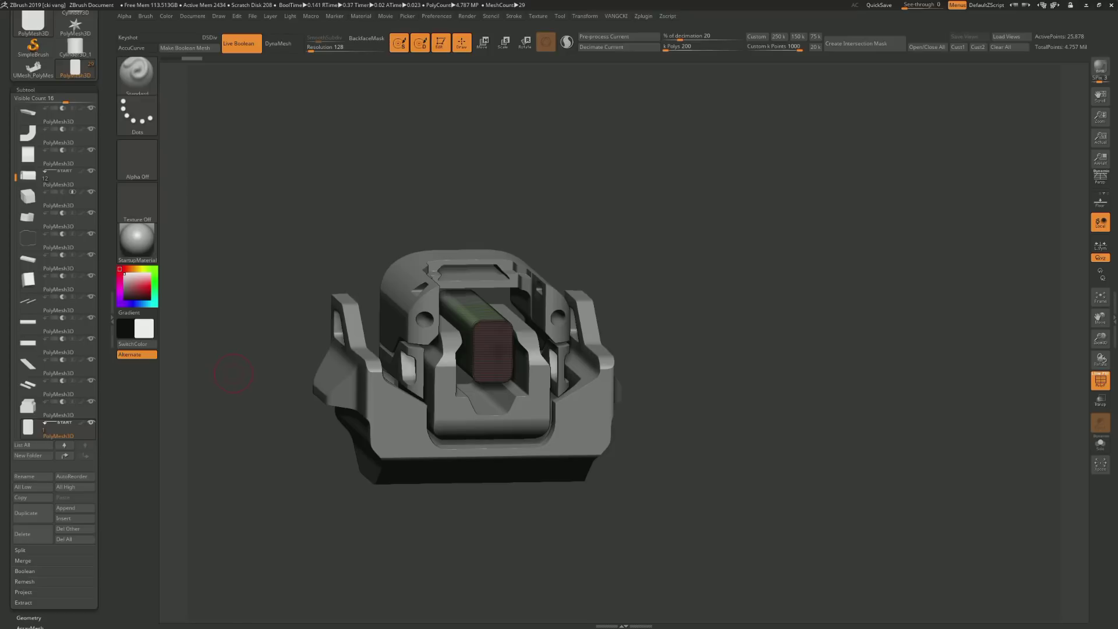
{"action": "key", "text": "shift+f"}
Return the view to an exact straight-front angle on the housing
{"action": "left_click_drag", "start_coordinate": [280, 326], "coordinate": [233, 362], "text": "shift"}
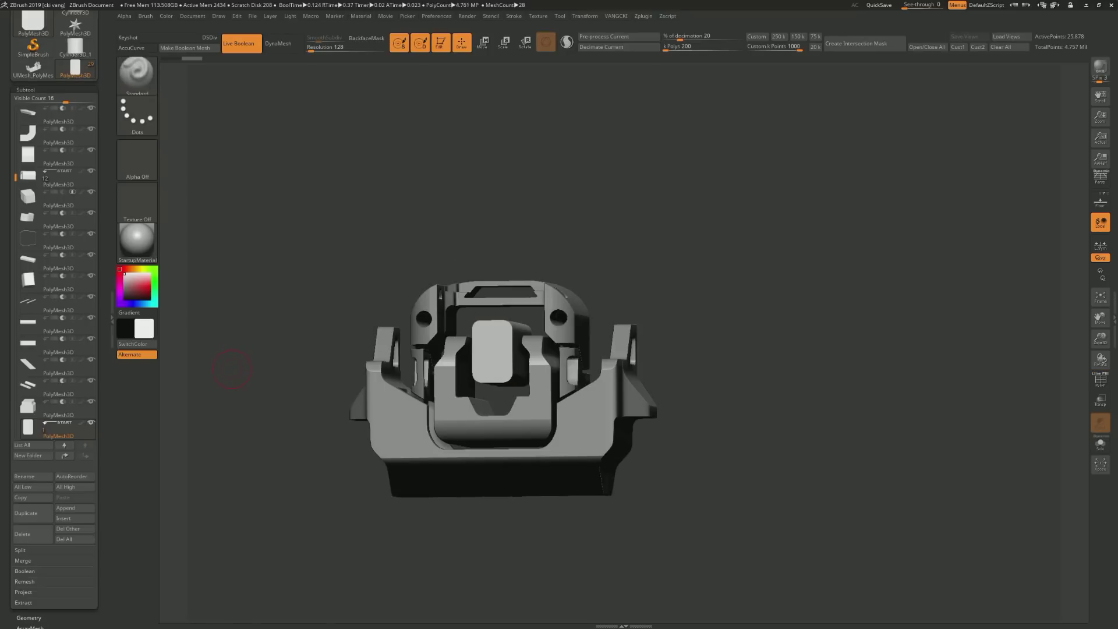
{"action": "scroll", "coordinate": [53, 274], "scroll_direction": "up", "scroll_amount": 2}
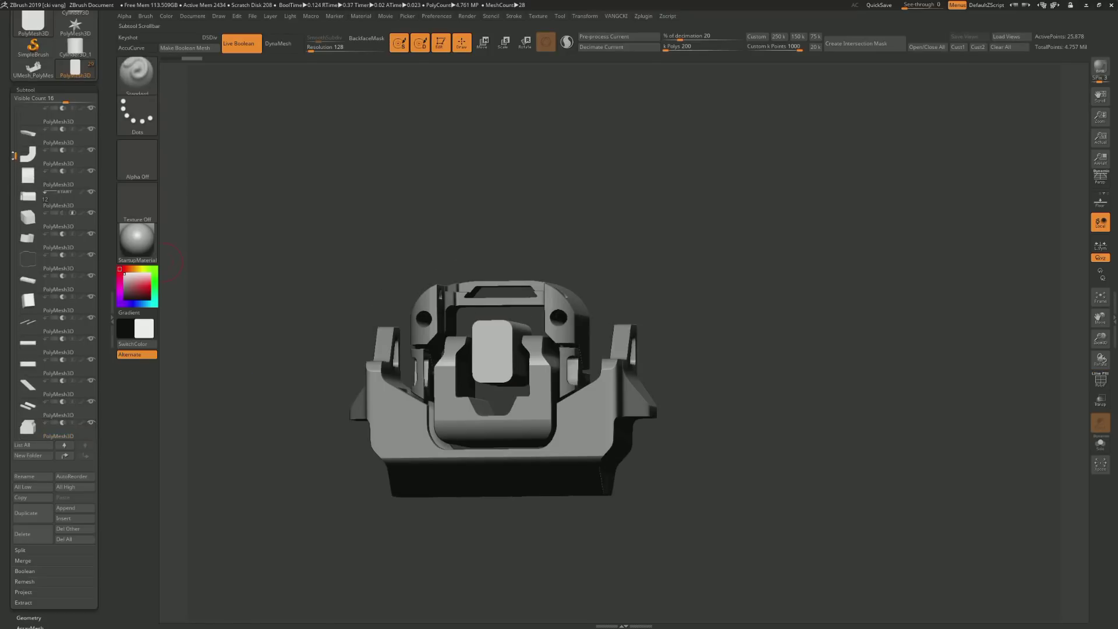
{"action": "left_click_drag", "start_coordinate": [14, 143], "coordinate": [11, 222]}
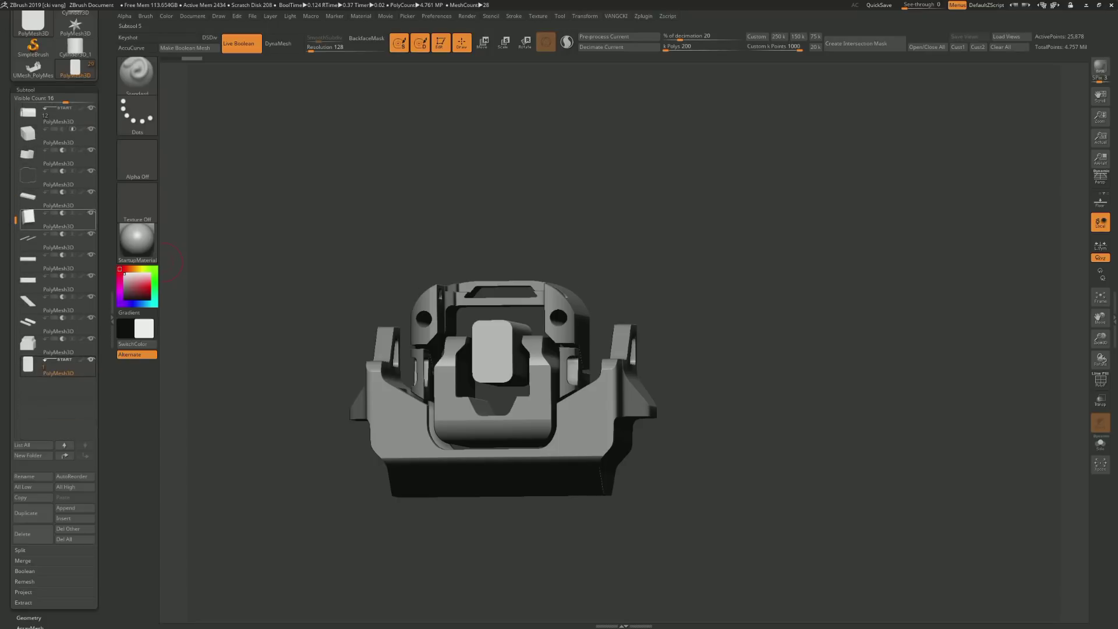
{"action": "left_click_drag", "start_coordinate": [256, 286], "coordinate": [279, 294], "text": "shift"}
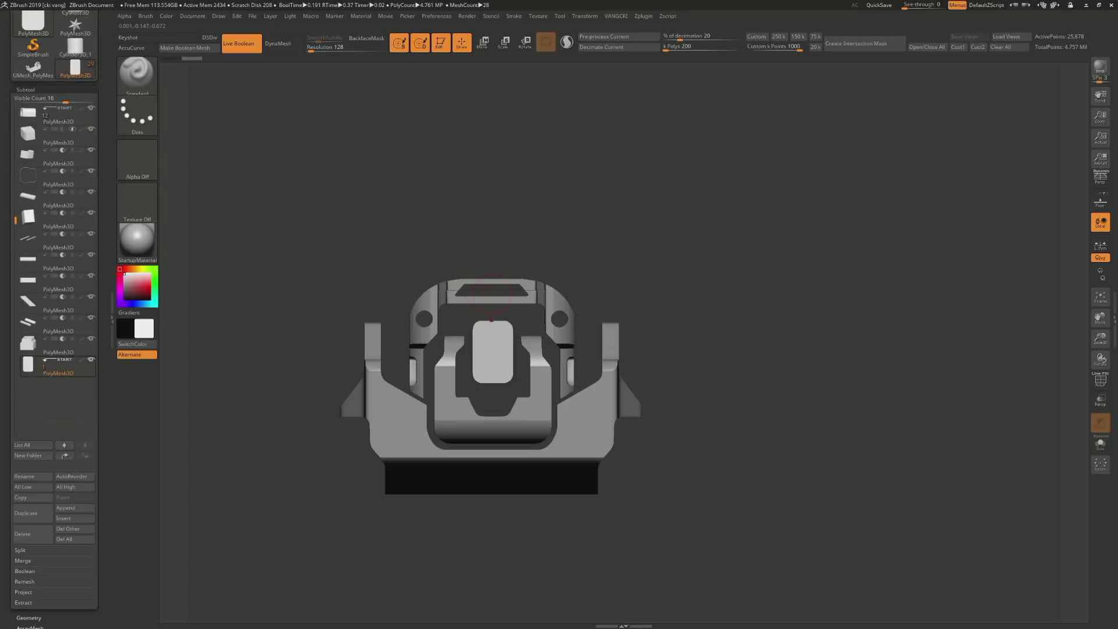
Bring the stencils back and move and scale the current stencil toward the upper right
{"action": "key", "text": "w"}
{"action": "left_click_drag", "start_coordinate": [493, 352], "coordinate": [565, 160]}
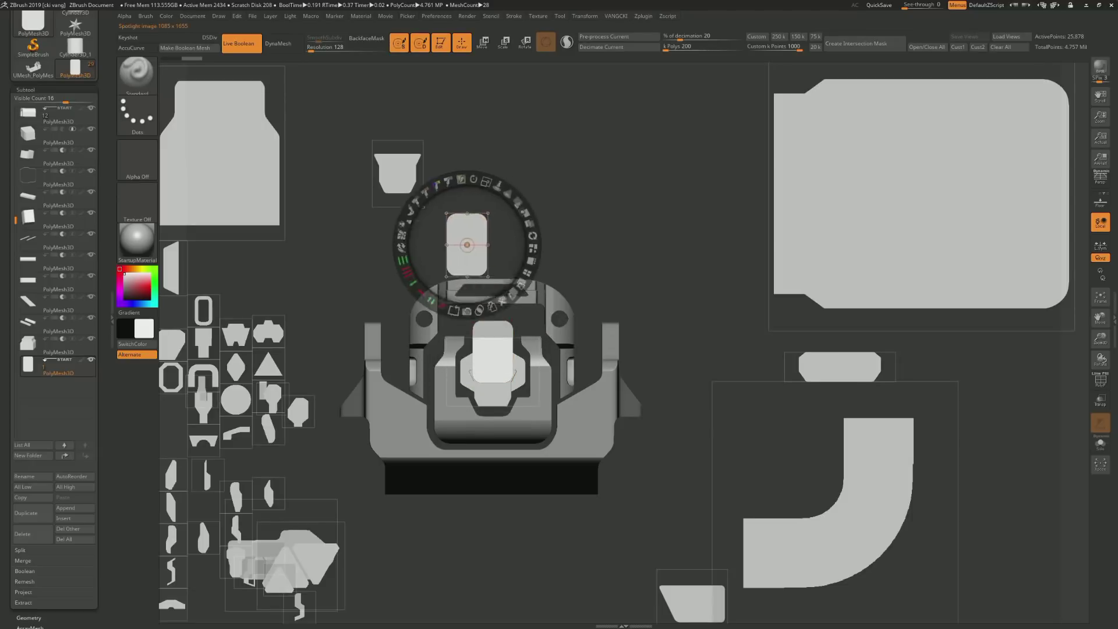
{"action": "mouse_move", "coordinate": [493, 351]}
{"action": "left_mouse_down"}
{"action": "mouse_move", "coordinate": [437, 325]}
{"action": "mouse_move", "coordinate": [475, 320]}
{"action": "mouse_move", "coordinate": [470, 350]}
{"action": "mouse_move", "coordinate": [480, 343]}
{"action": "mouse_move", "coordinate": [492, 374]}
{"action": "left_mouse_up"}
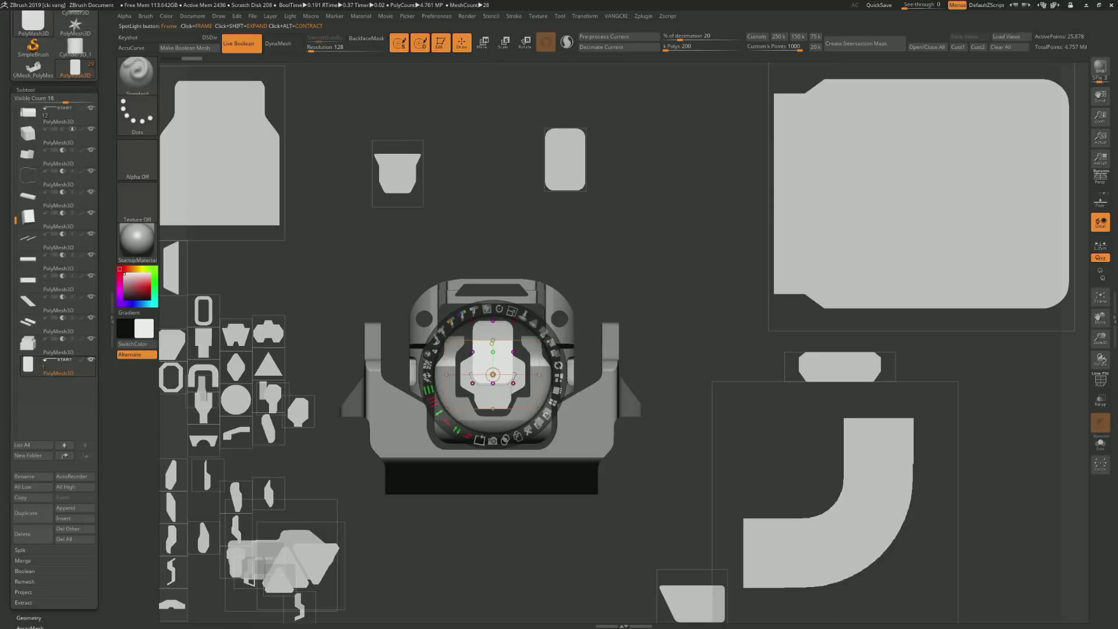
{"action": "left_click_drag", "start_coordinate": [492, 375], "coordinate": [601, 240]}
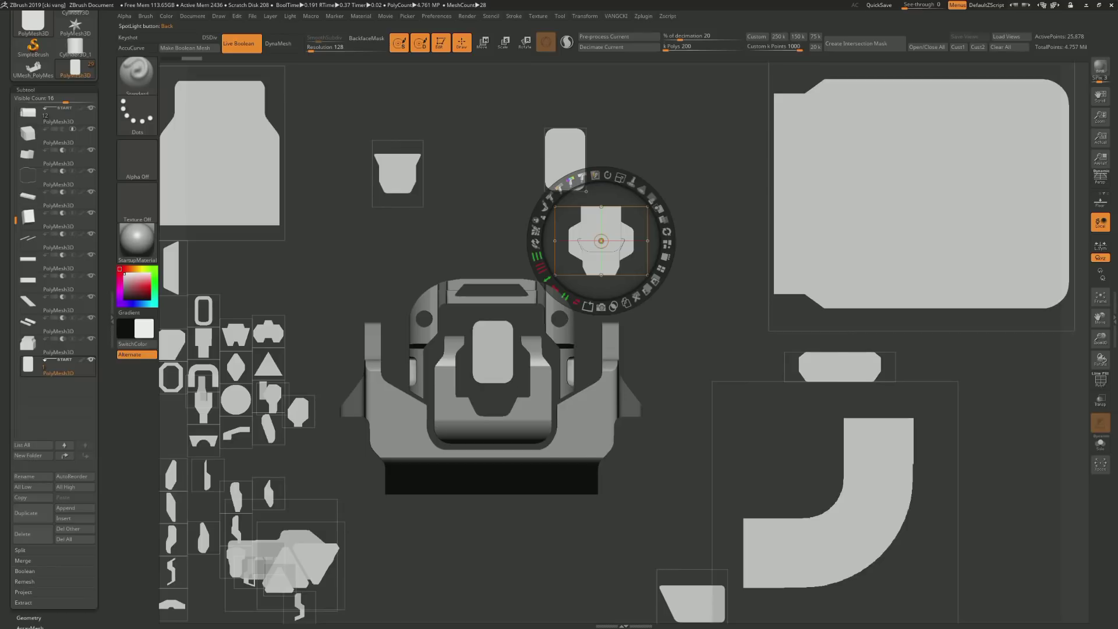
{"action": "mouse_move", "coordinate": [601, 241]}
{"action": "left_mouse_down"}
{"action": "mouse_move", "coordinate": [611, 242]}
{"action": "mouse_move", "coordinate": [537, 219]}
{"action": "mouse_move", "coordinate": [499, 225]}
{"action": "mouse_move", "coordinate": [566, 257]}
{"action": "mouse_move", "coordinate": [549, 237]}
{"action": "mouse_move", "coordinate": [579, 219]}
{"action": "mouse_move", "coordinate": [569, 220]}
{"action": "mouse_move", "coordinate": [599, 253]}
{"action": "mouse_move", "coordinate": [626, 258]}
{"action": "mouse_move", "coordinate": [594, 249]}
{"action": "left_mouse_up"}
{"action": "mouse_move", "coordinate": [653, 212]}
{"action": "left_mouse_down"}
{"action": "mouse_move", "coordinate": [676, 213]}
{"action": "mouse_move", "coordinate": [590, 183]}
{"action": "left_mouse_up"}
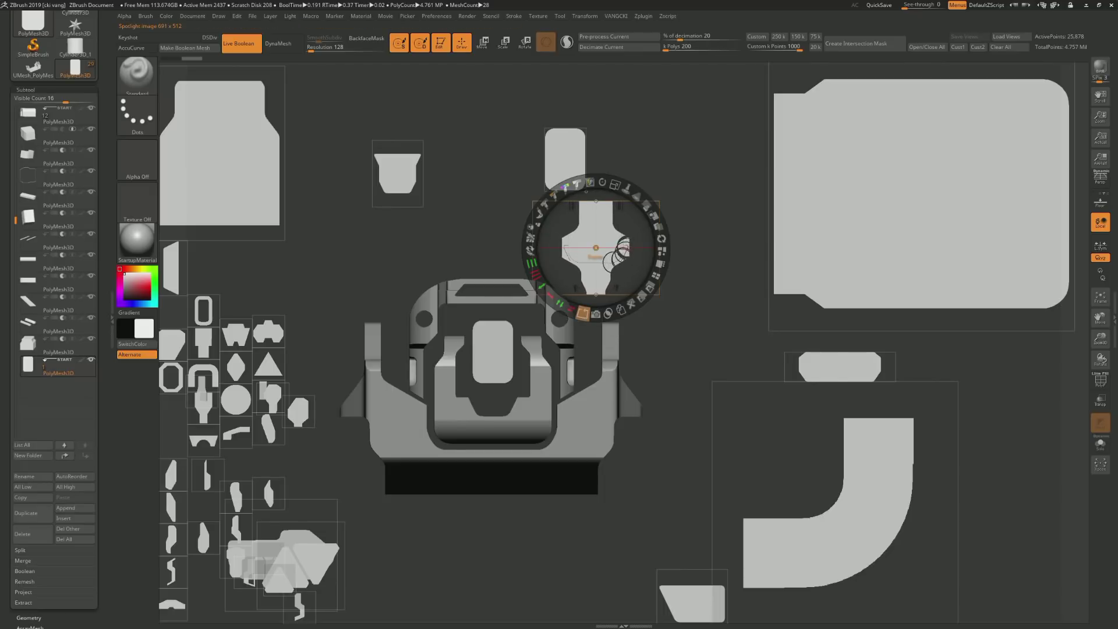
Swap to the hexagon stencil, shrink it and centre it over the model
{"action": "mouse_move", "coordinate": [620, 254]}
{"action": "left_mouse_down"}
{"action": "mouse_move", "coordinate": [643, 259]}
{"action": "mouse_move", "coordinate": [555, 321]}
{"action": "mouse_move", "coordinate": [522, 369]}
{"action": "mouse_move", "coordinate": [523, 353]}
{"action": "mouse_move", "coordinate": [670, 289]}
{"action": "mouse_move", "coordinate": [670, 251]}
{"action": "mouse_move", "coordinate": [708, 206]}
{"action": "left_mouse_up"}
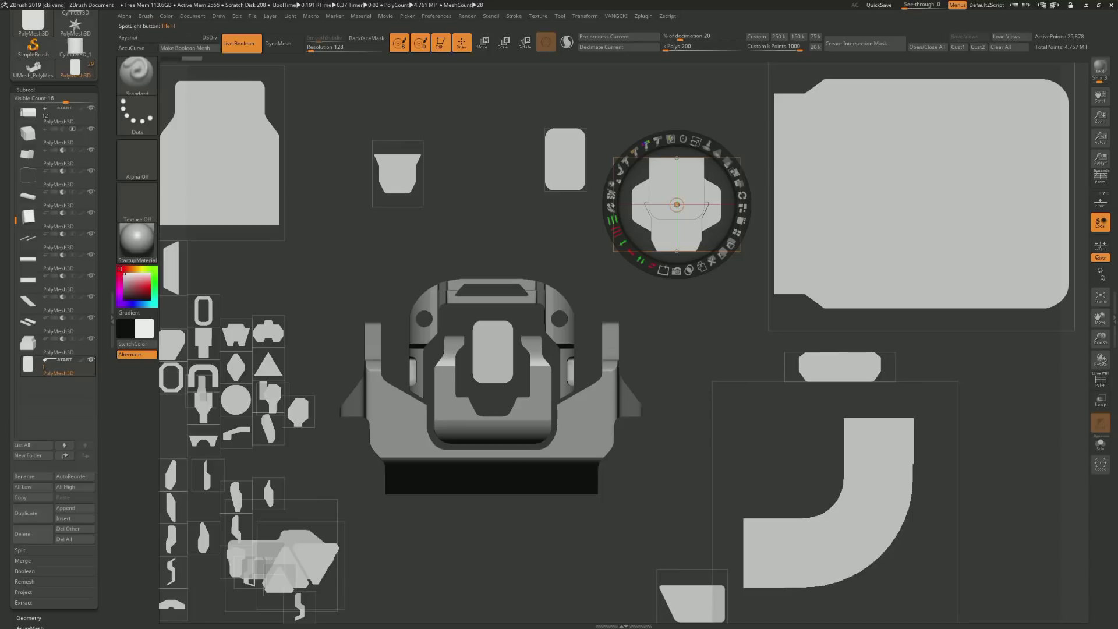
{"action": "left_click", "coordinate": [677, 206]}
{"action": "mouse_move", "coordinate": [676, 207]}
{"action": "left_mouse_down"}
{"action": "mouse_move", "coordinate": [532, 279]}
{"action": "mouse_move", "coordinate": [638, 220]}
{"action": "left_mouse_up"}
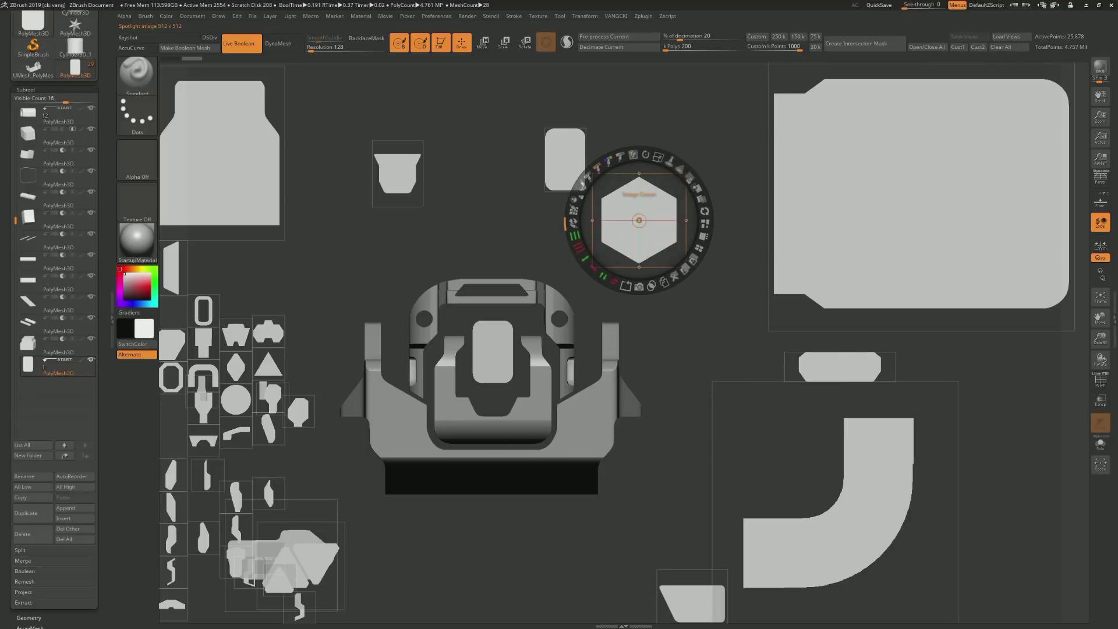
{"action": "left_click_drag", "start_coordinate": [626, 285], "coordinate": [621, 286]}
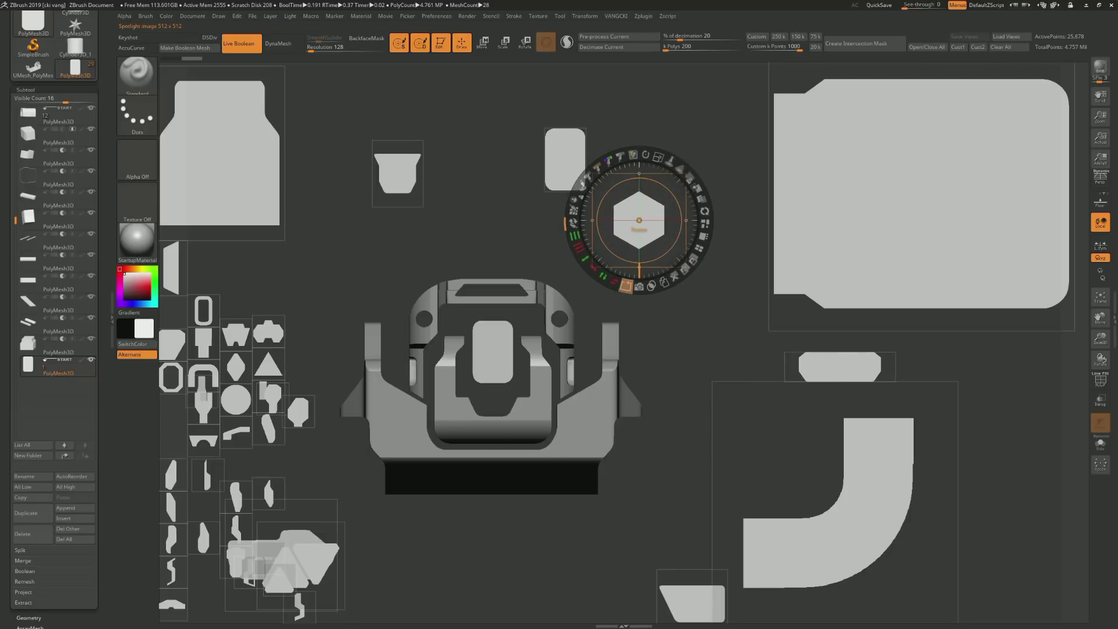
{"action": "mouse_move", "coordinate": [638, 220]}
{"action": "left_mouse_down"}
{"action": "mouse_move", "coordinate": [493, 383]}
{"action": "mouse_move", "coordinate": [491, 373]}
{"action": "mouse_move", "coordinate": [636, 370]}
{"action": "mouse_move", "coordinate": [493, 374]}
{"action": "left_mouse_up"}
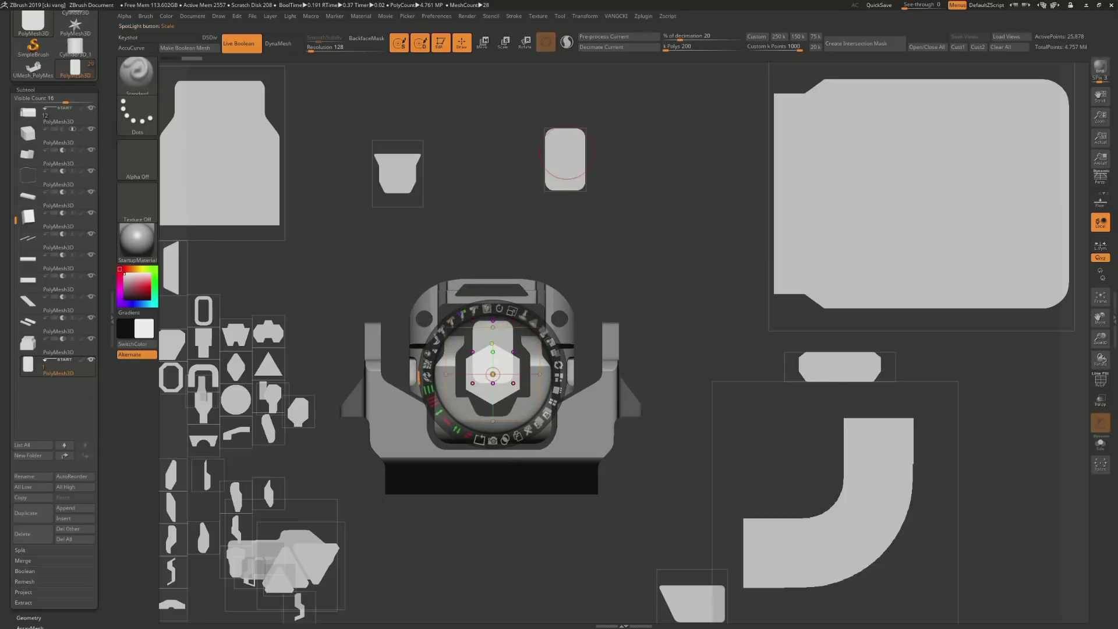
Compare the rounded-rectangle stencil, then re-centre the hexagon and move it aside
{"action": "left_click_drag", "start_coordinate": [565, 153], "coordinate": [493, 378]}
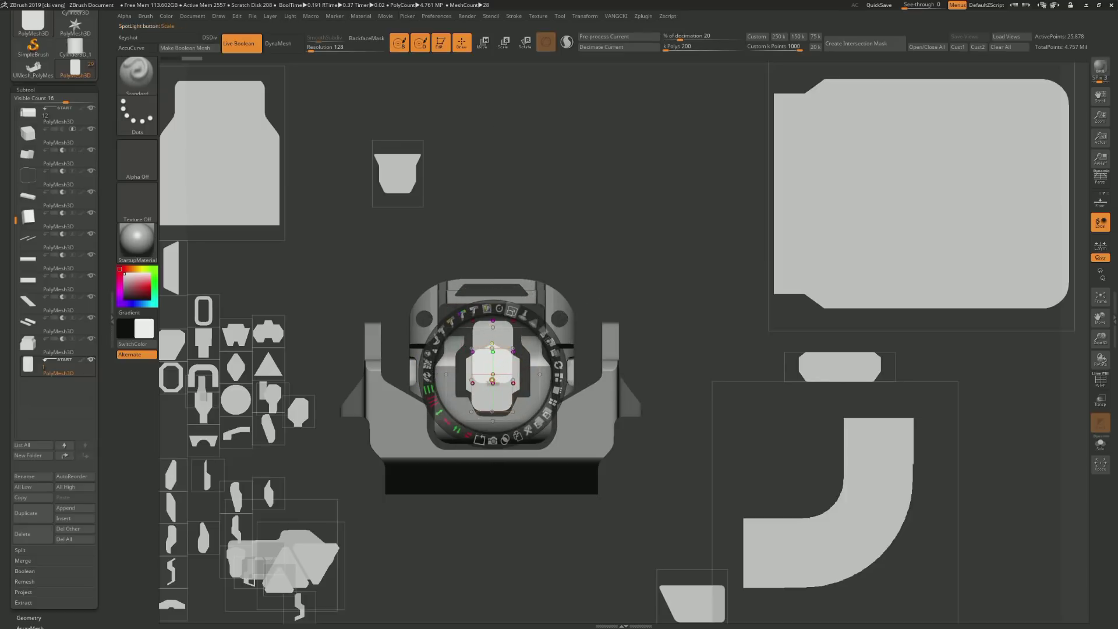
{"action": "left_click", "coordinate": [492, 380]}
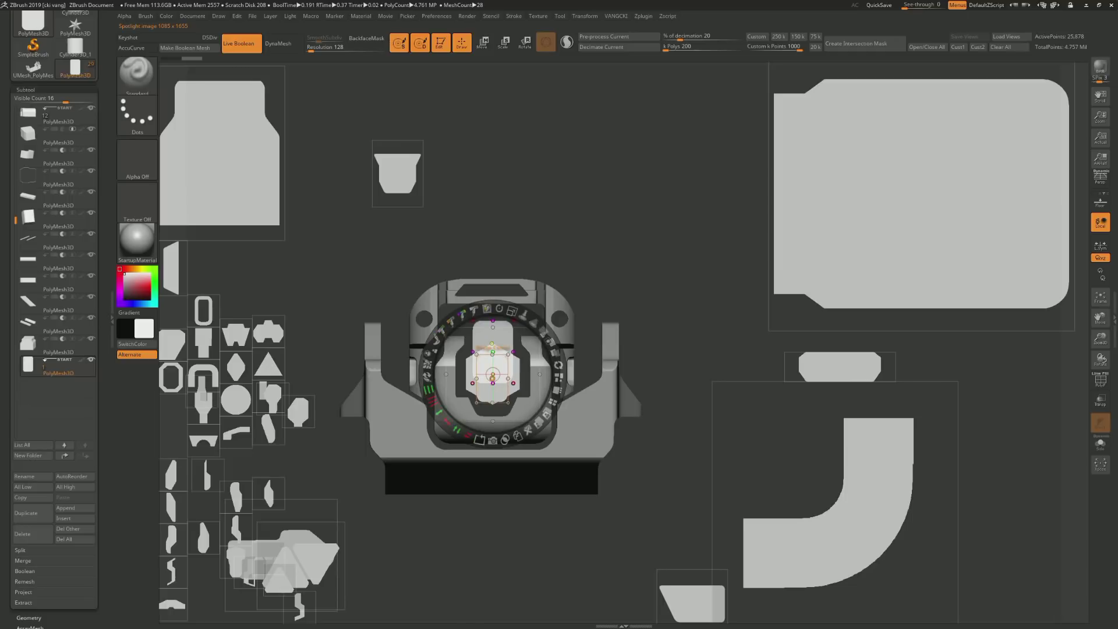
{"action": "left_click_drag", "start_coordinate": [493, 378], "coordinate": [600, 247]}
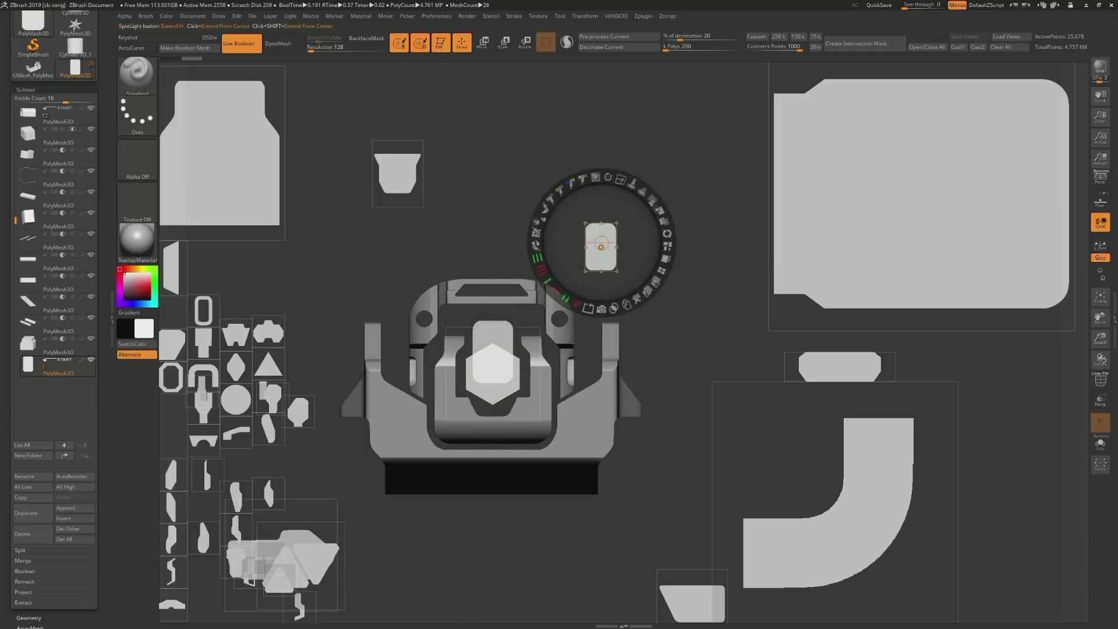
{"action": "mouse_move", "coordinate": [478, 374]}
{"action": "left_mouse_down"}
{"action": "mouse_move", "coordinate": [492, 382]}
{"action": "mouse_move", "coordinate": [493, 368]}
{"action": "mouse_move", "coordinate": [492, 382]}
{"action": "left_mouse_up"}
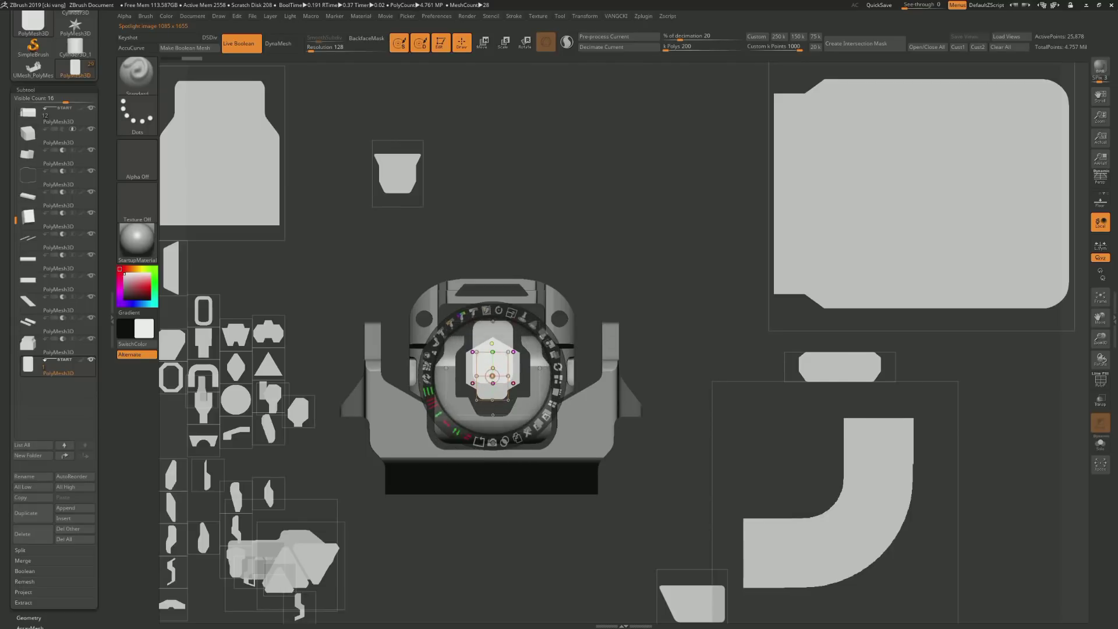
{"action": "left_click_drag", "start_coordinate": [492, 389], "coordinate": [494, 383]}
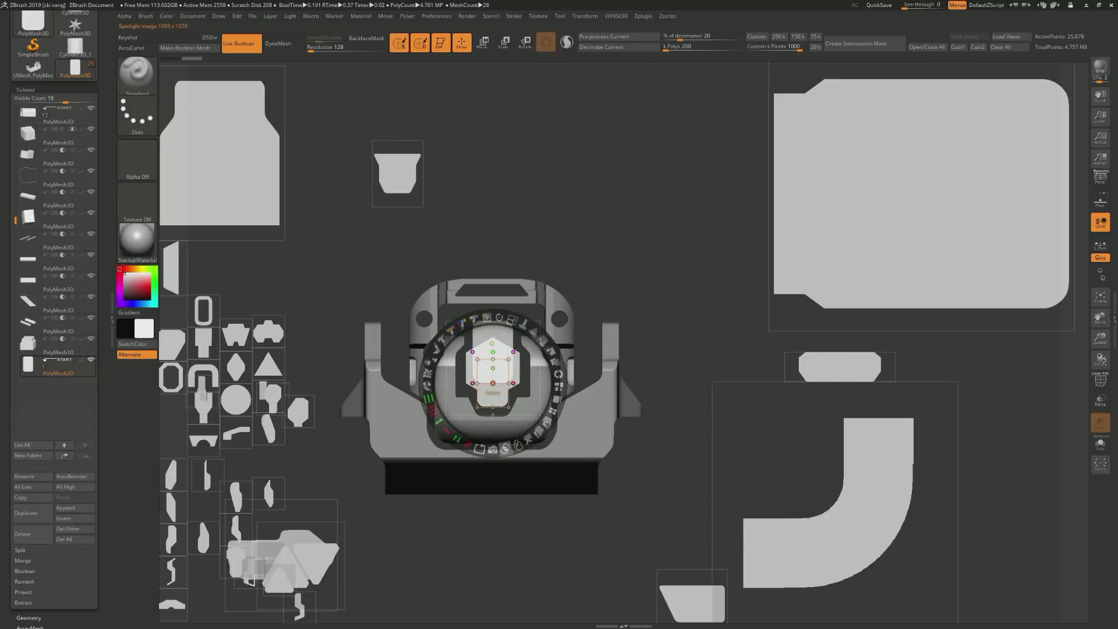
{"action": "left_click_drag", "start_coordinate": [493, 383], "coordinate": [651, 208]}
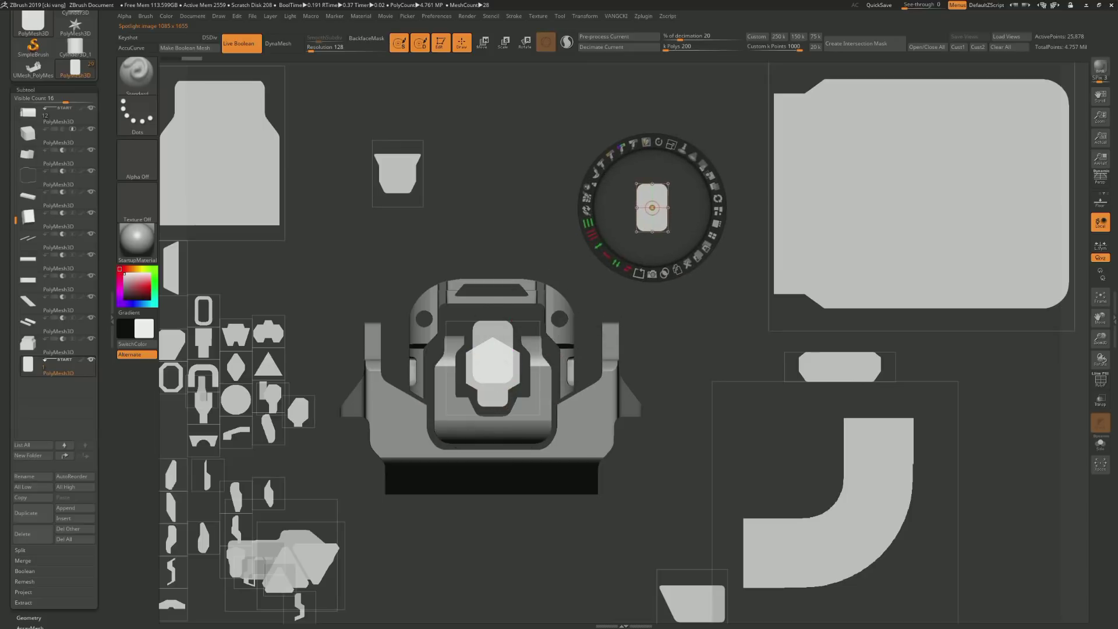
Place the trapezoid stencil on the centre, flipped vertically and horizontally, then set it aside
{"action": "left_click_drag", "start_coordinate": [397, 173], "coordinate": [490, 345]}
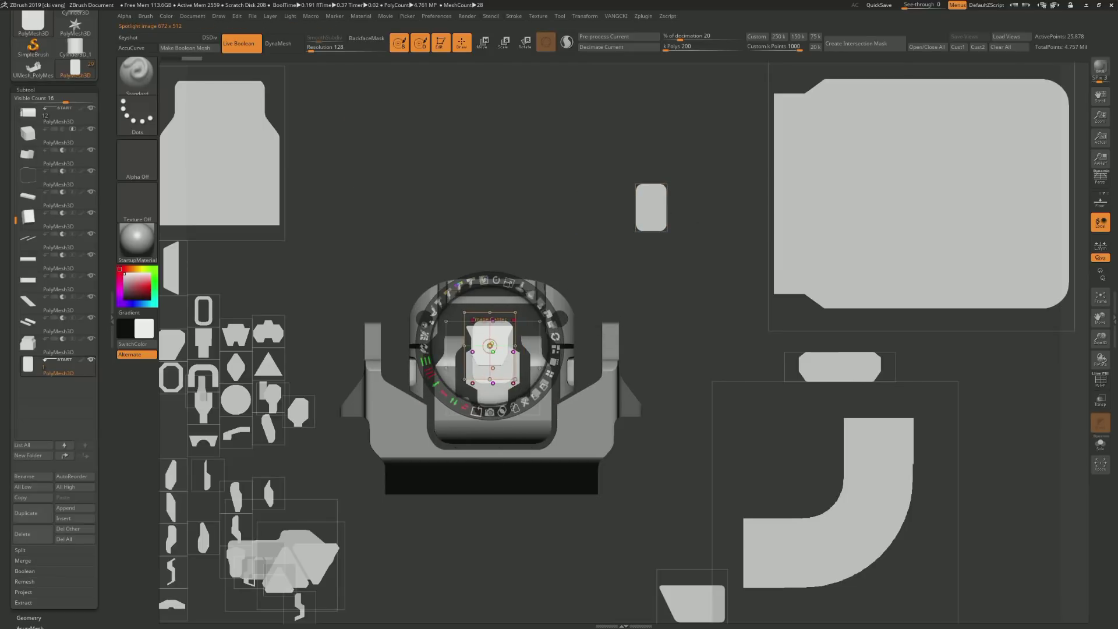
{"action": "left_click", "coordinate": [457, 408]}
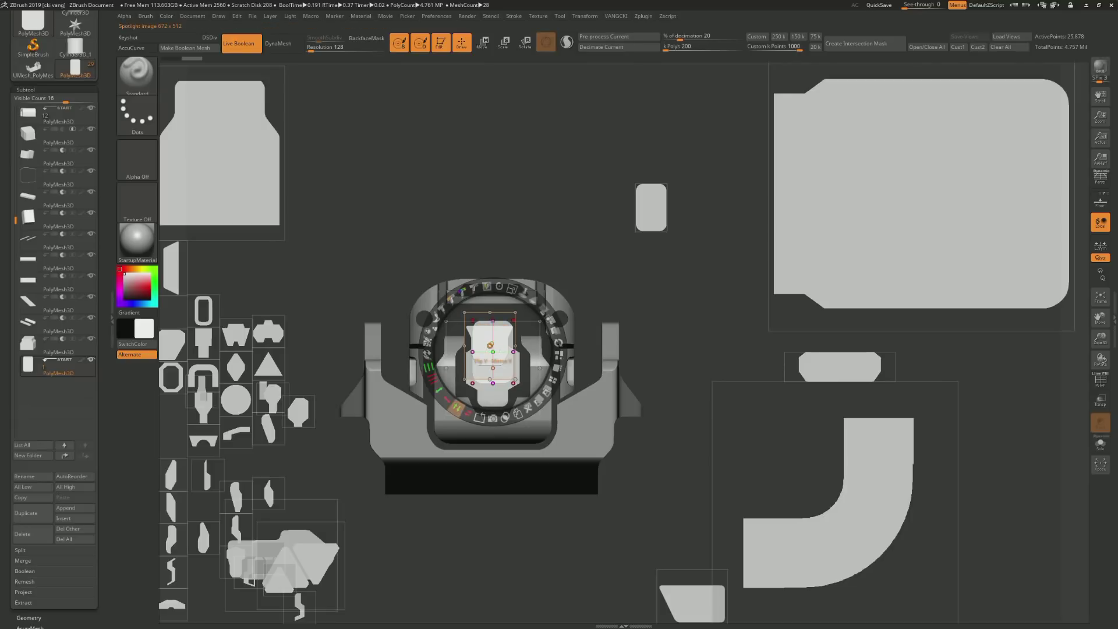
{"action": "left_click", "coordinate": [468, 415]}
{"action": "mouse_move", "coordinate": [490, 345]}
{"action": "left_mouse_down"}
{"action": "mouse_move", "coordinate": [441, 142]}
{"action": "mouse_move", "coordinate": [491, 344]}
{"action": "left_mouse_up"}
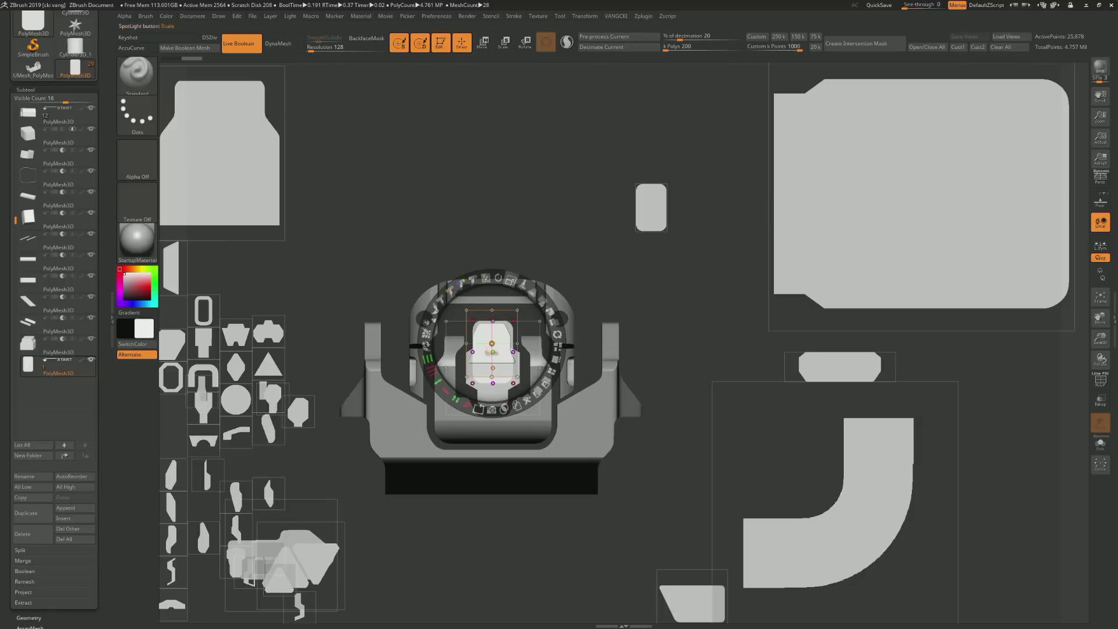
{"action": "left_click_drag", "start_coordinate": [491, 344], "coordinate": [395, 133]}
Align the cross-shaped stencil over the front block and Snapshot3D it into a new piece
{"action": "left_click", "coordinate": [472, 382]}
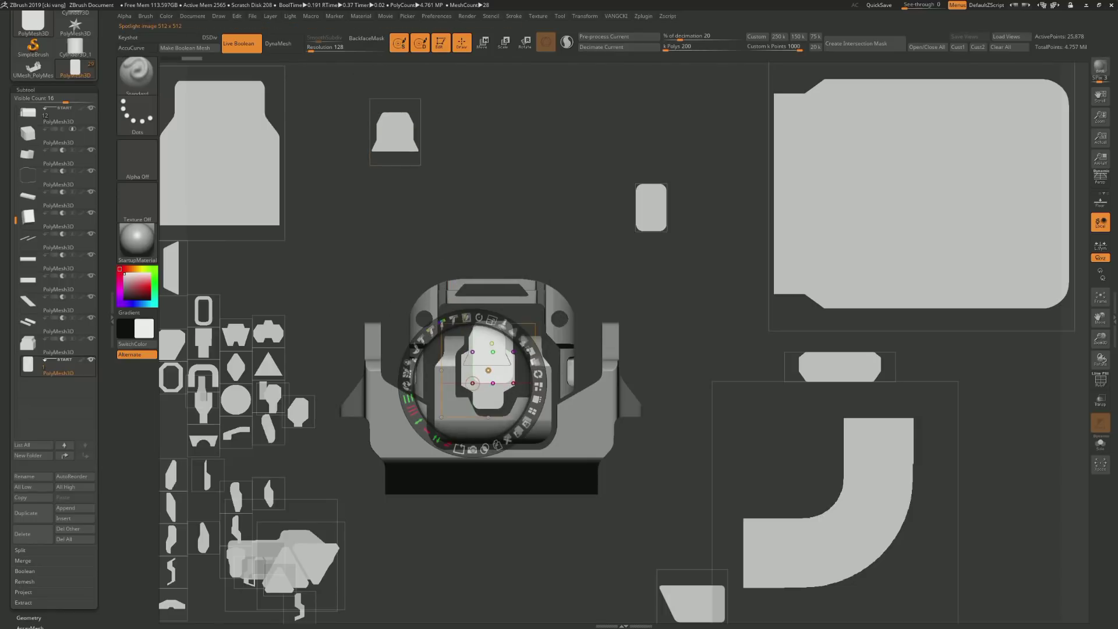
{"action": "left_click_drag", "start_coordinate": [472, 382], "coordinate": [493, 364]}
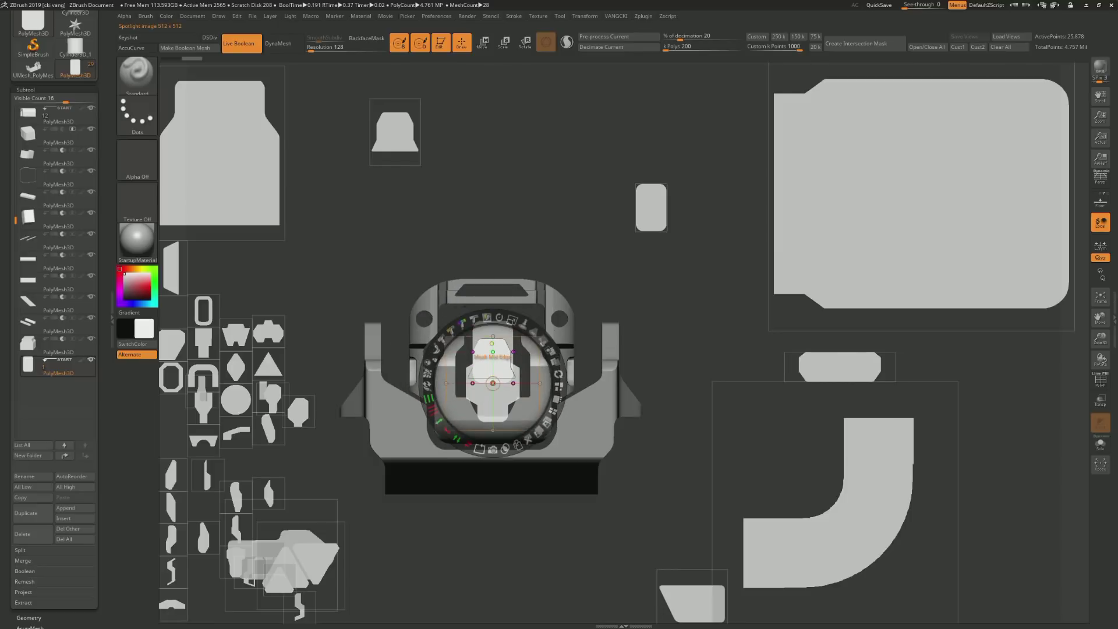
{"action": "mouse_move", "coordinate": [494, 364]}
{"action": "left_mouse_down"}
{"action": "mouse_move", "coordinate": [493, 383]}
{"action": "mouse_move", "coordinate": [493, 371]}
{"action": "left_mouse_up"}
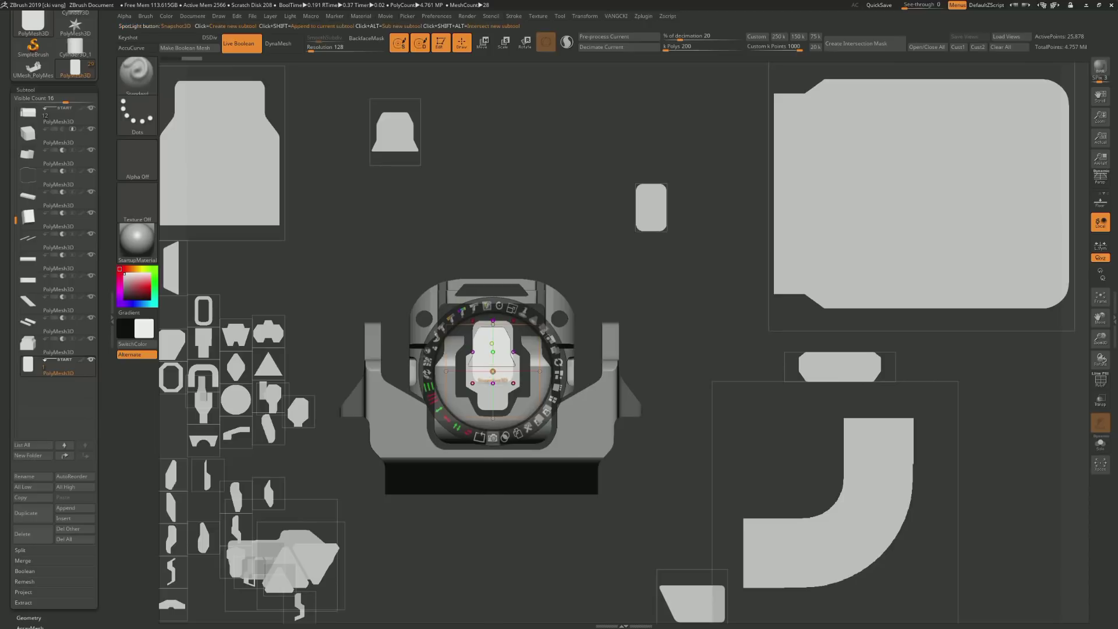
{"action": "left_click", "coordinate": [487, 305]}
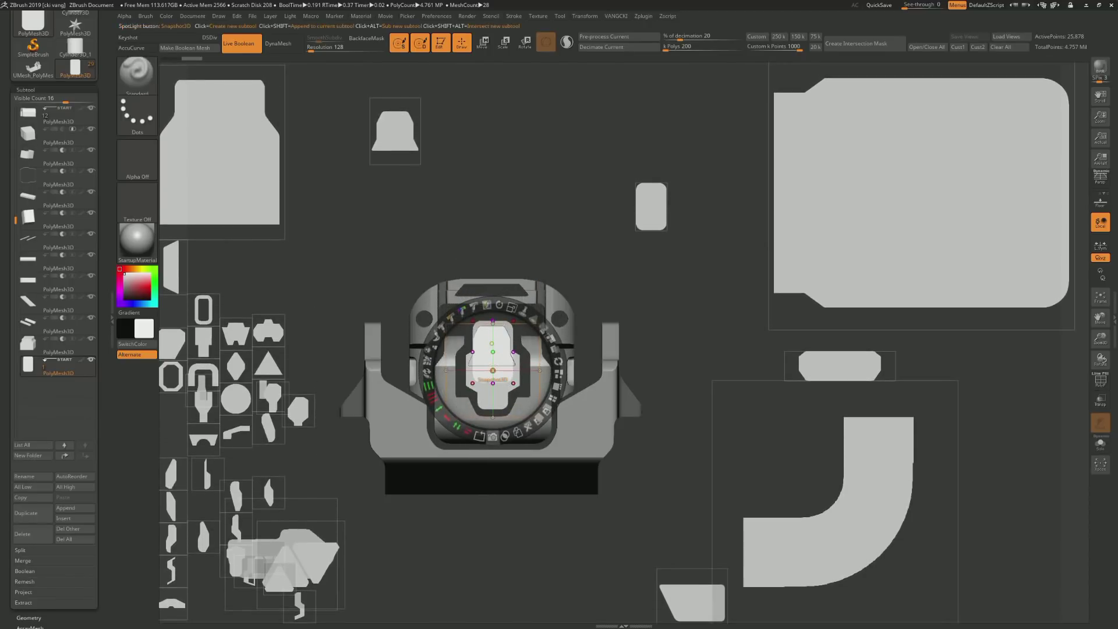
{"action": "left_click", "coordinate": [493, 436]}
{"action": "key", "text": "shift+z"}
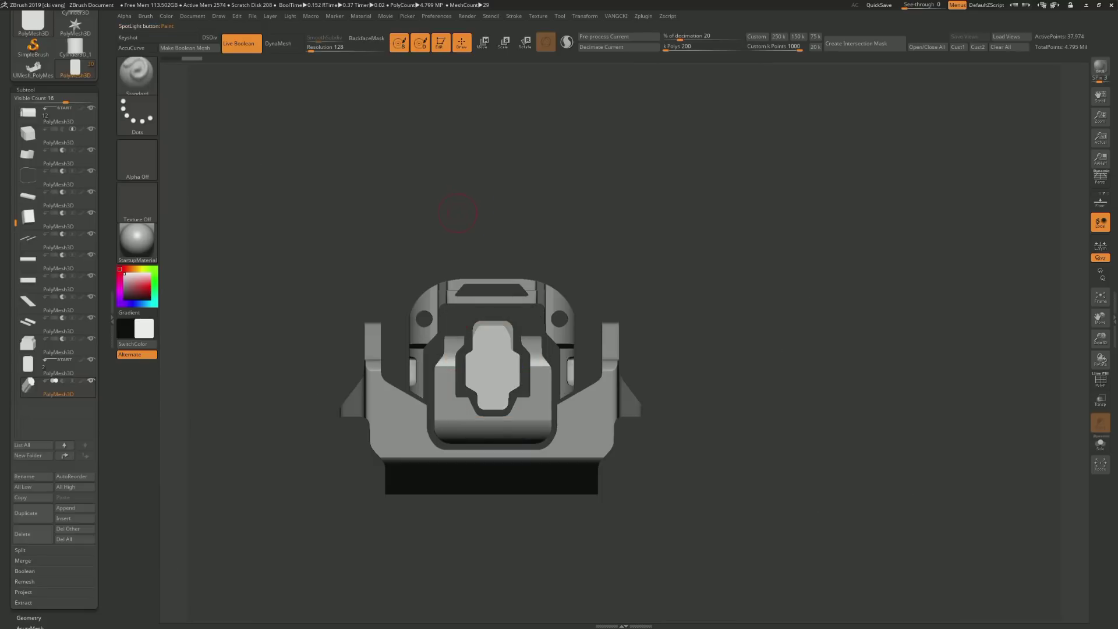
Select the new cross-profile subtool and Solo it, revealing the long extruded bar
{"action": "mouse_move", "coordinate": [449, 212]}
{"action": "left_mouse_down"}
{"action": "mouse_move", "coordinate": [449, 233]}
{"action": "mouse_move", "coordinate": [163, 337]}
{"action": "left_mouse_up"}
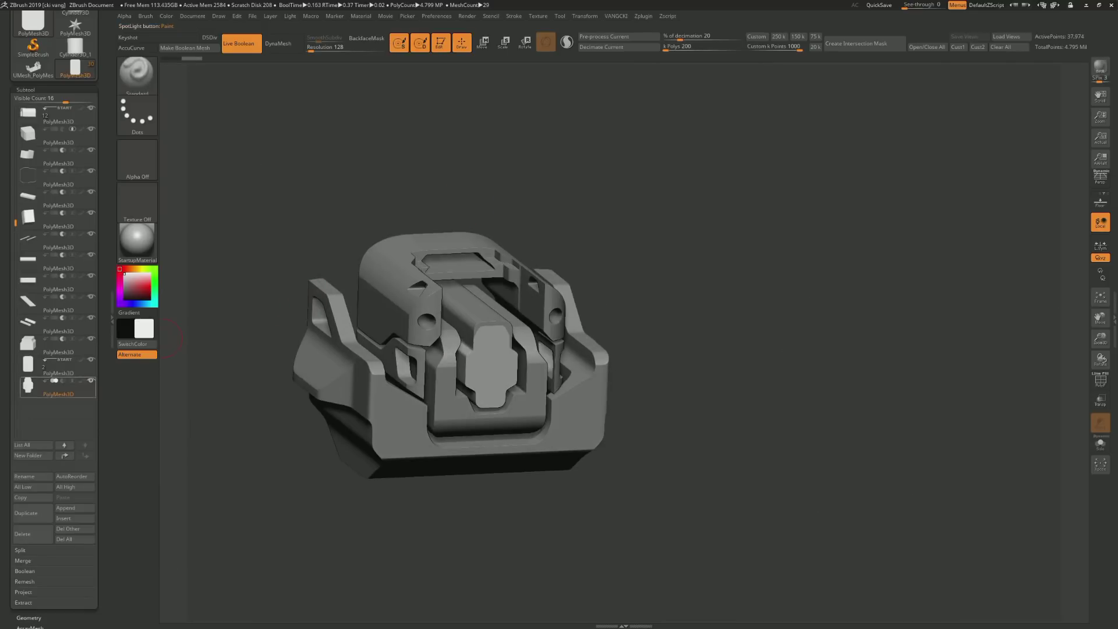
{"action": "key", "text": "Up"}
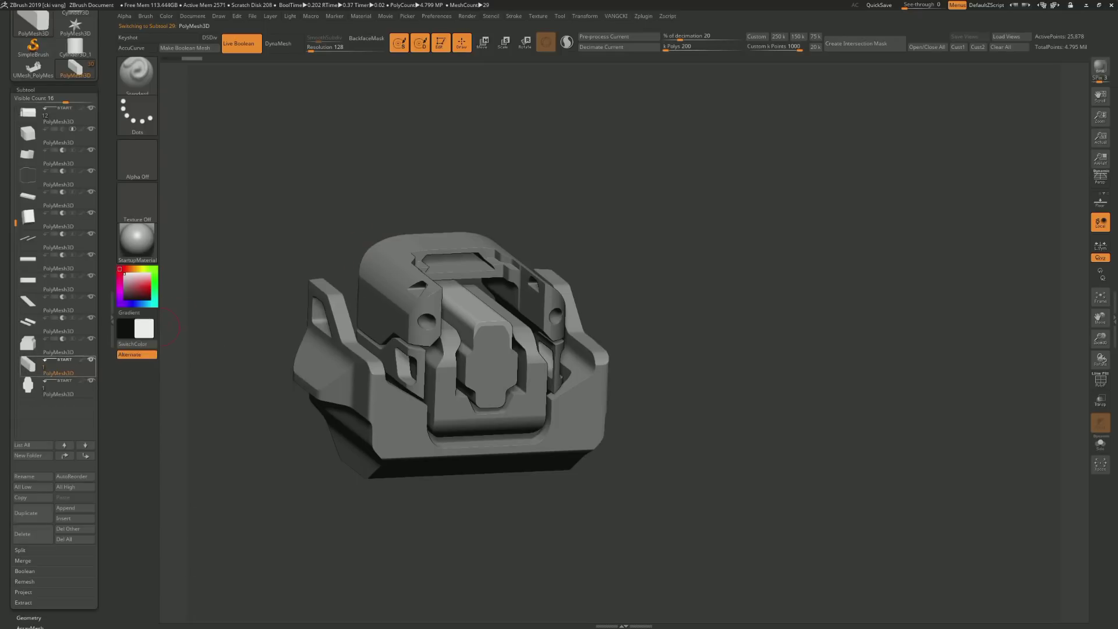
{"action": "key", "text": "Down"}
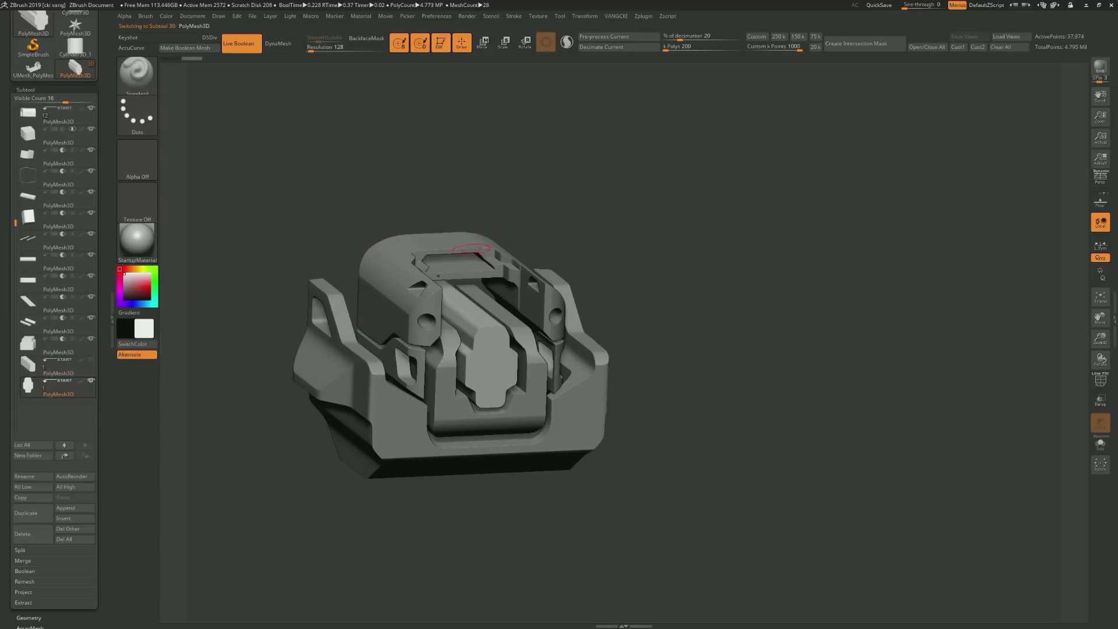
{"action": "mouse_move", "coordinate": [471, 250]}
{"action": "right_mouse_down"}
{"action": "mouse_move", "coordinate": [418, 380]}
{"action": "mouse_move", "coordinate": [424, 332]}
{"action": "right_mouse_up"}
{"action": "key", "text": "alt+shift+s"}
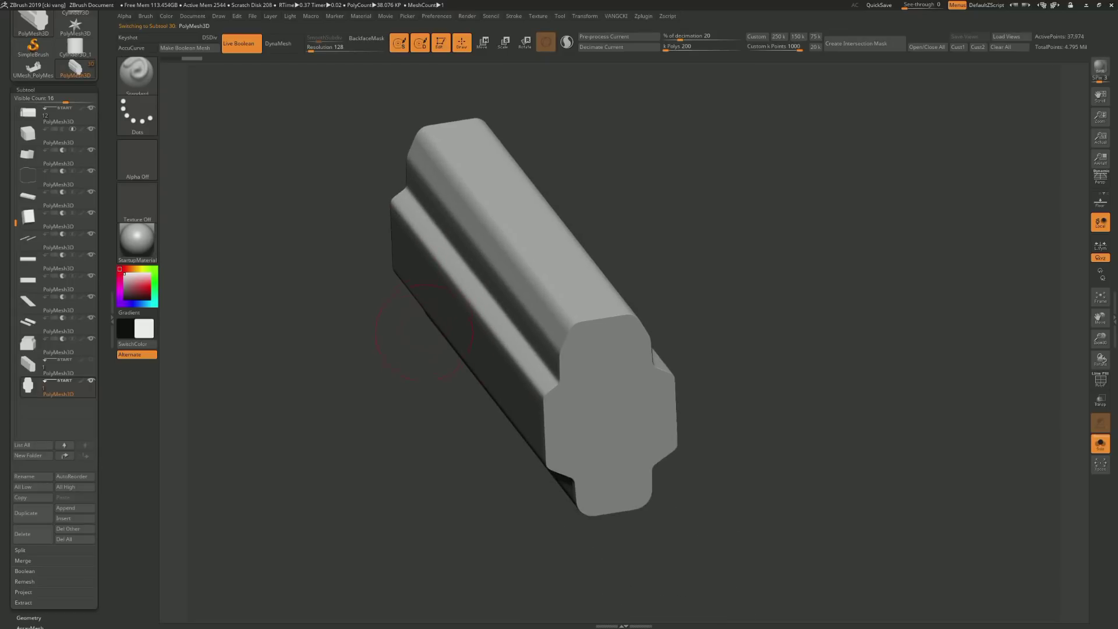
Apply Polish By Groups from Tool > Deformation to the cross-shaped bar
{"action": "left_click_drag", "start_coordinate": [102, 554], "coordinate": [103, 175]}
{"action": "left_click", "coordinate": [32, 323]}
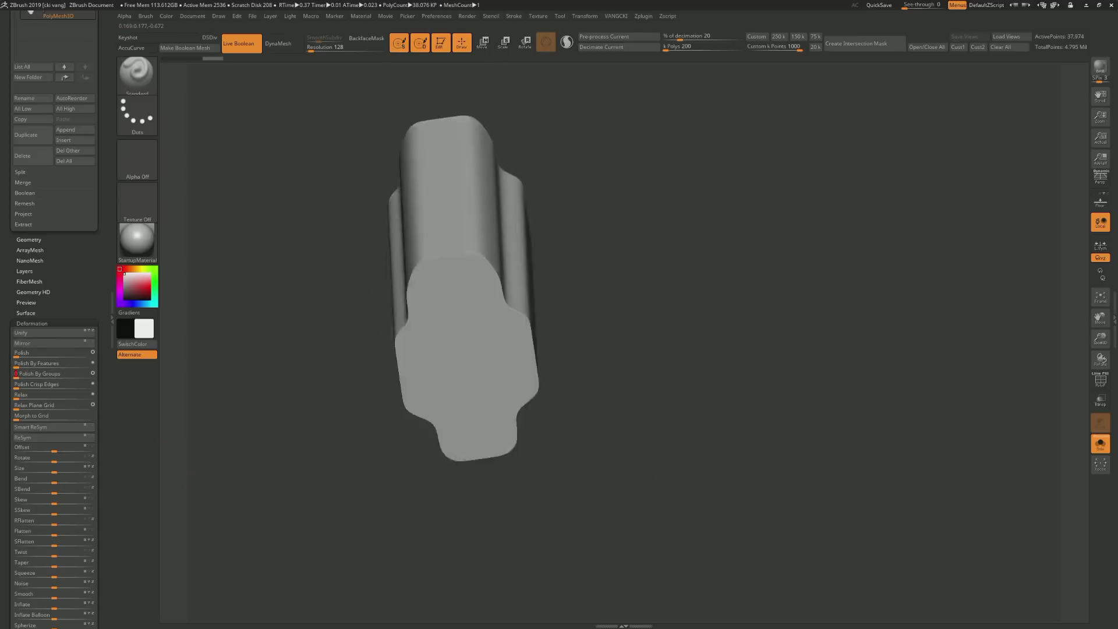
{"action": "mouse_move", "coordinate": [262, 349]}
{"action": "right_mouse_down", "text": "shift"}
{"action": "mouse_move", "coordinate": [326, 204]}
{"action": "mouse_move", "coordinate": [274, 282]}
{"action": "right_mouse_up", "text": "shift"}
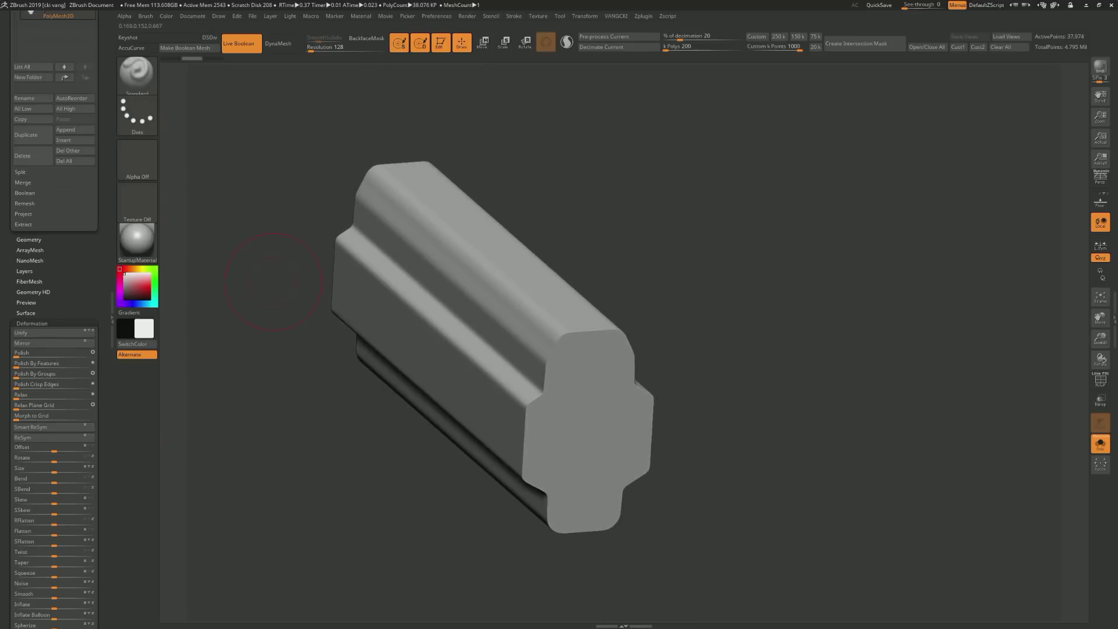
{"action": "left_click", "coordinate": [17, 373]}
Inspect the polished bar on the full housing from several sides, then Solo it in front view
{"action": "key", "text": "ctrl+shift+s"}
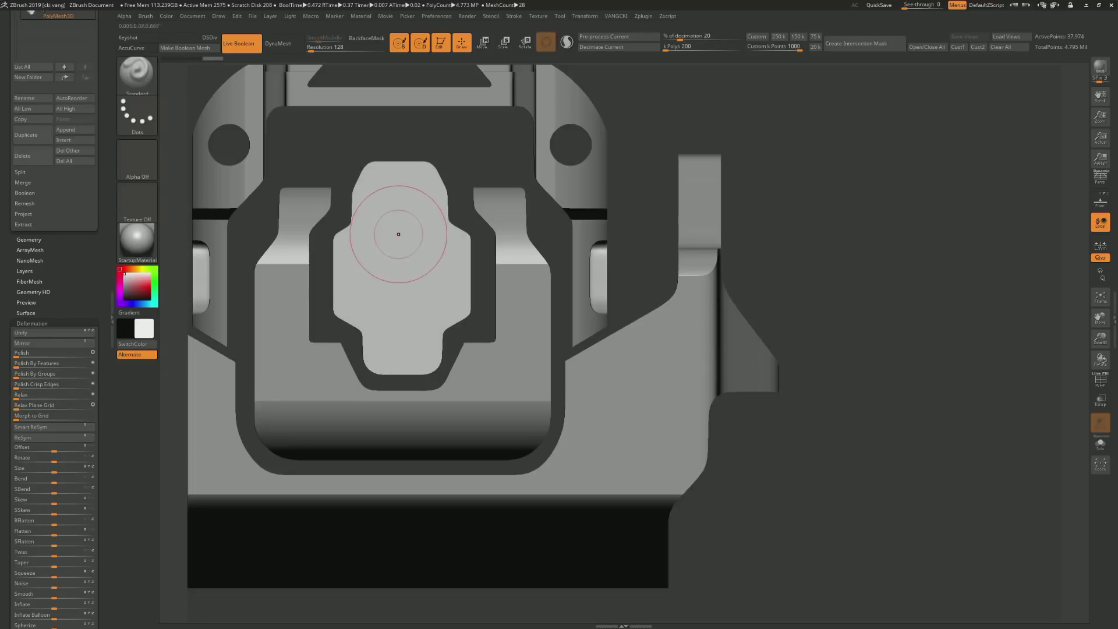
{"action": "key", "text": "f"}
{"action": "right_click_drag", "start_coordinate": [389, 273], "coordinate": [367, 233]}
{"action": "right_click_drag", "start_coordinate": [389, 186], "coordinate": [420, 297], "text": "alt"}
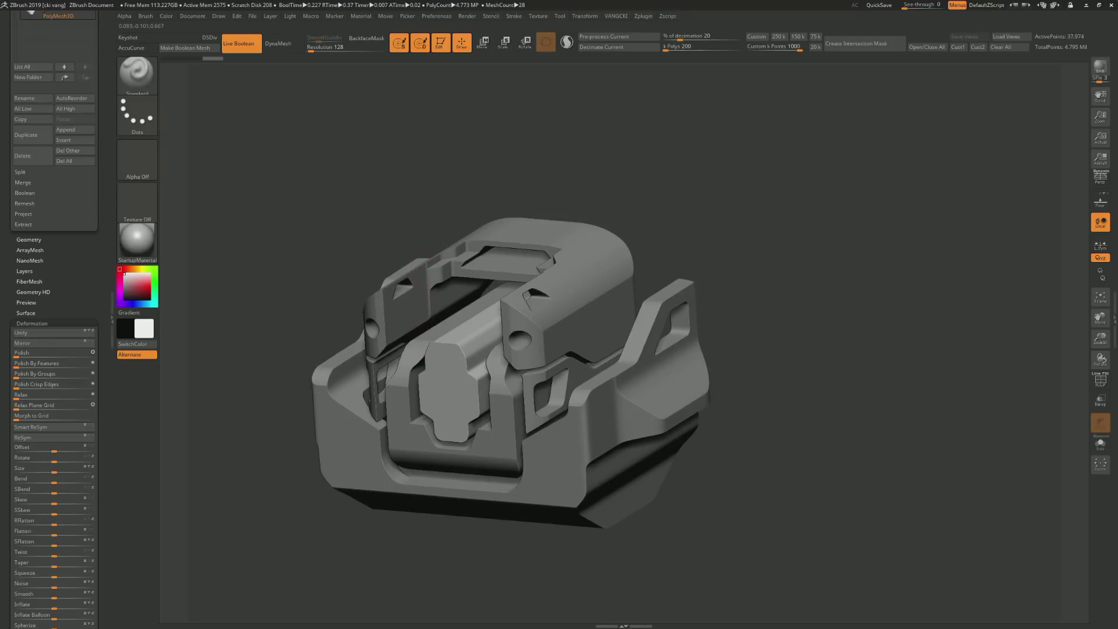
{"action": "mouse_move", "coordinate": [501, 373]}
{"action": "right_mouse_down"}
{"action": "mouse_move", "coordinate": [559, 373]}
{"action": "mouse_move", "coordinate": [559, 361]}
{"action": "mouse_move", "coordinate": [548, 396]}
{"action": "right_mouse_up"}
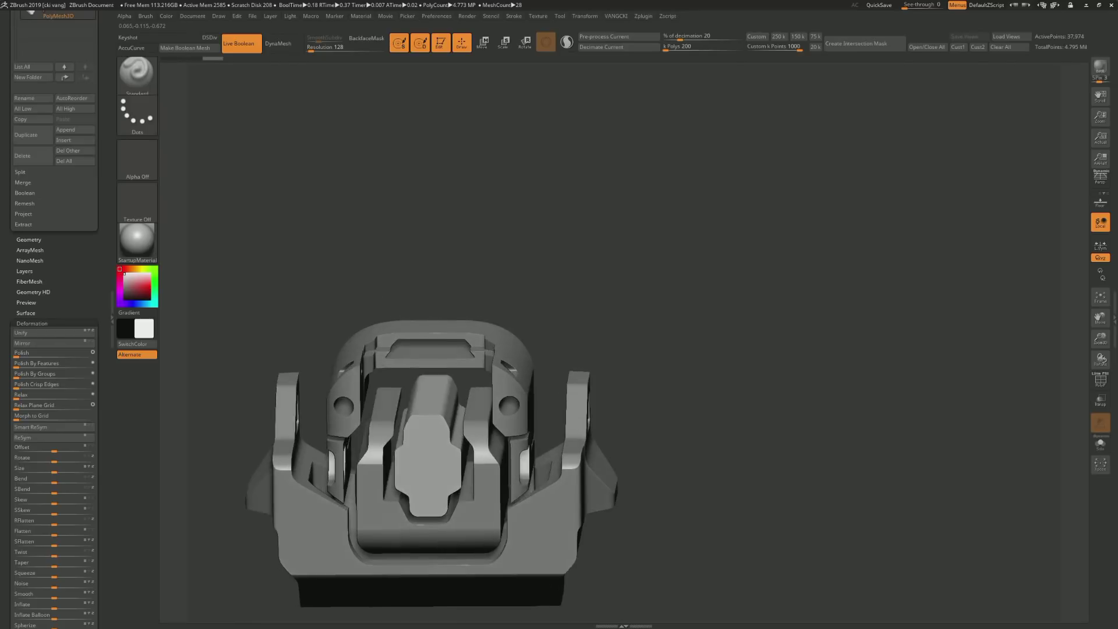
{"action": "mouse_move", "coordinate": [442, 373]}
{"action": "right_mouse_down"}
{"action": "mouse_move", "coordinate": [402, 309]}
{"action": "mouse_move", "coordinate": [408, 289]}
{"action": "right_mouse_up"}
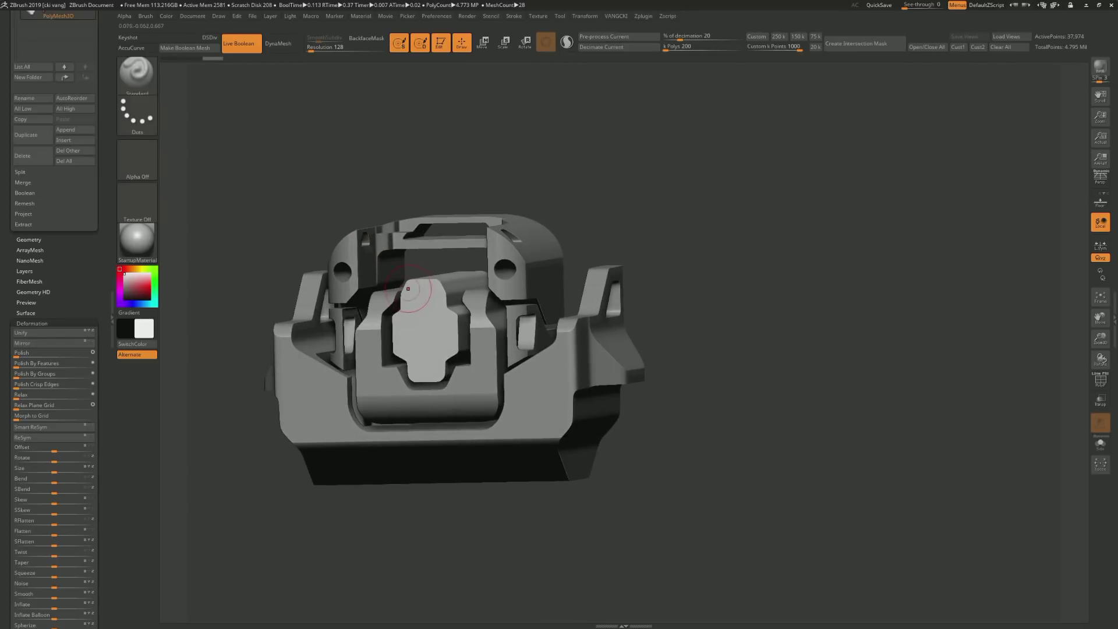
{"action": "mouse_move", "coordinate": [442, 350]}
{"action": "right_mouse_down"}
{"action": "mouse_move", "coordinate": [466, 350]}
{"action": "mouse_move", "coordinate": [431, 361]}
{"action": "mouse_move", "coordinate": [408, 350]}
{"action": "mouse_move", "coordinate": [396, 372]}
{"action": "mouse_move", "coordinate": [420, 355]}
{"action": "mouse_move", "coordinate": [396, 362]}
{"action": "mouse_move", "coordinate": [402, 338]}
{"action": "mouse_move", "coordinate": [401, 356]}
{"action": "mouse_move", "coordinate": [367, 344]}
{"action": "mouse_move", "coordinate": [319, 253]}
{"action": "right_mouse_up"}
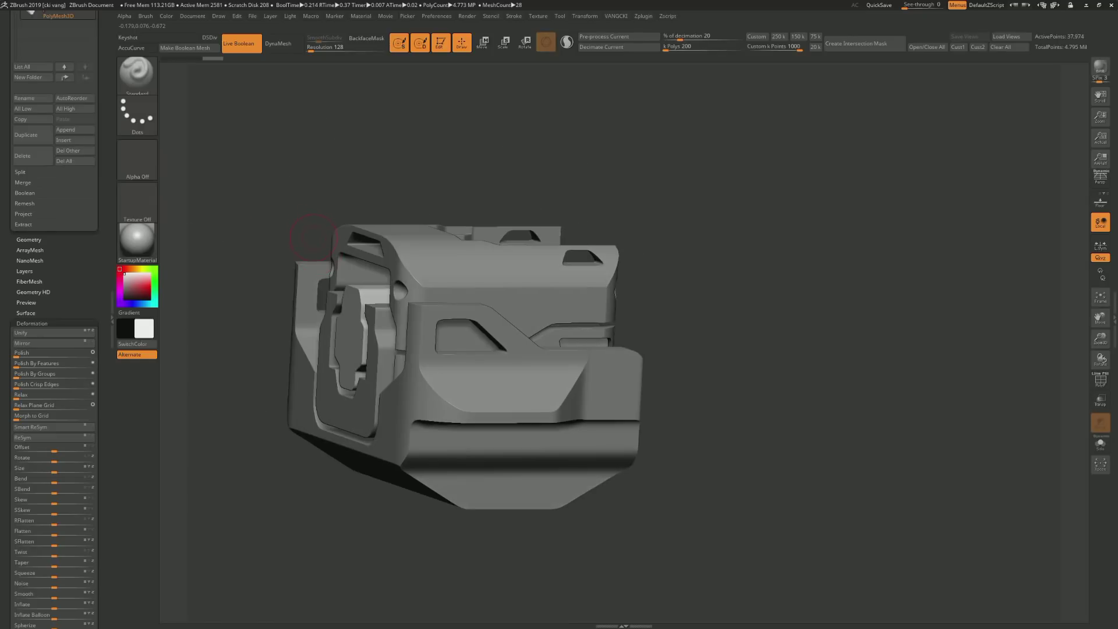
{"action": "key", "text": "alt+s"}
{"action": "key", "text": "alt+s"}
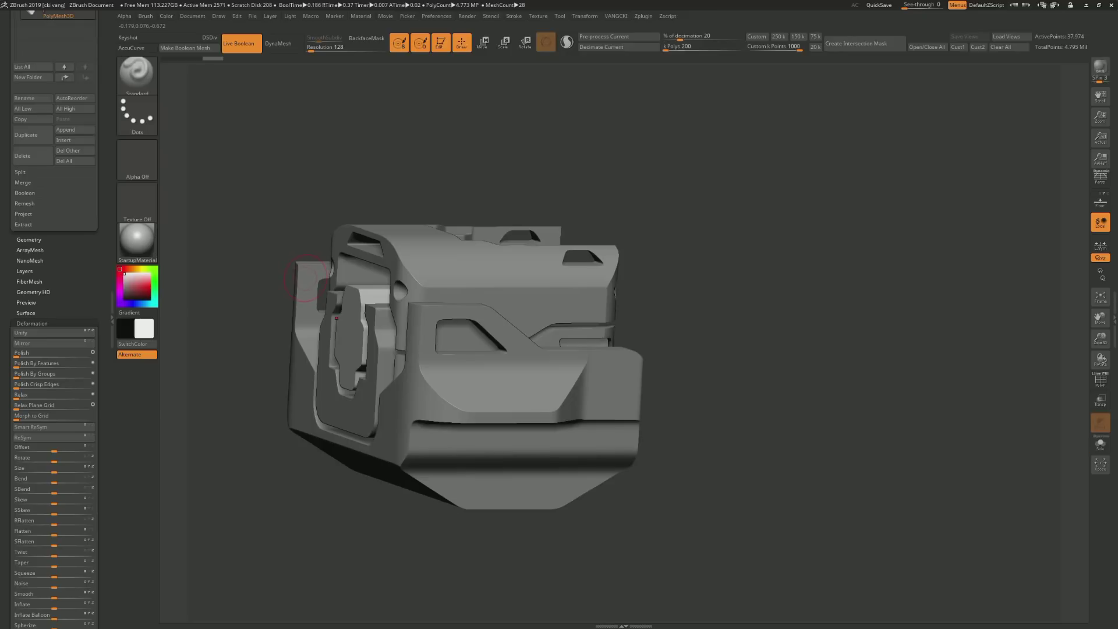
{"action": "right_click_drag", "start_coordinate": [304, 277], "coordinate": [405, 161], "text": "shift"}
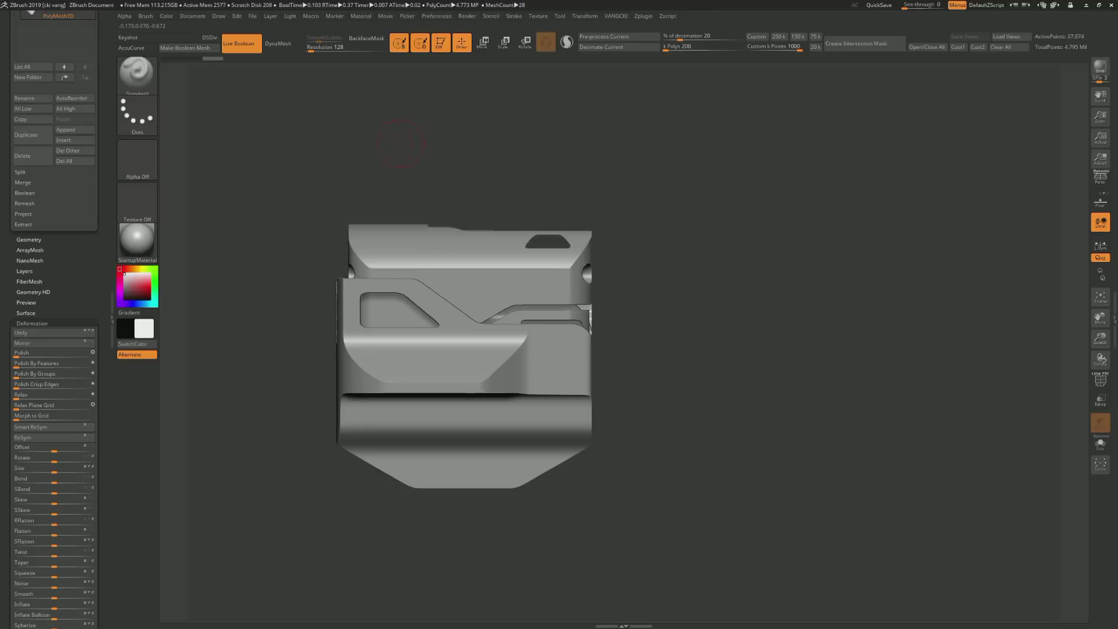
{"action": "key", "text": "alt+s"}
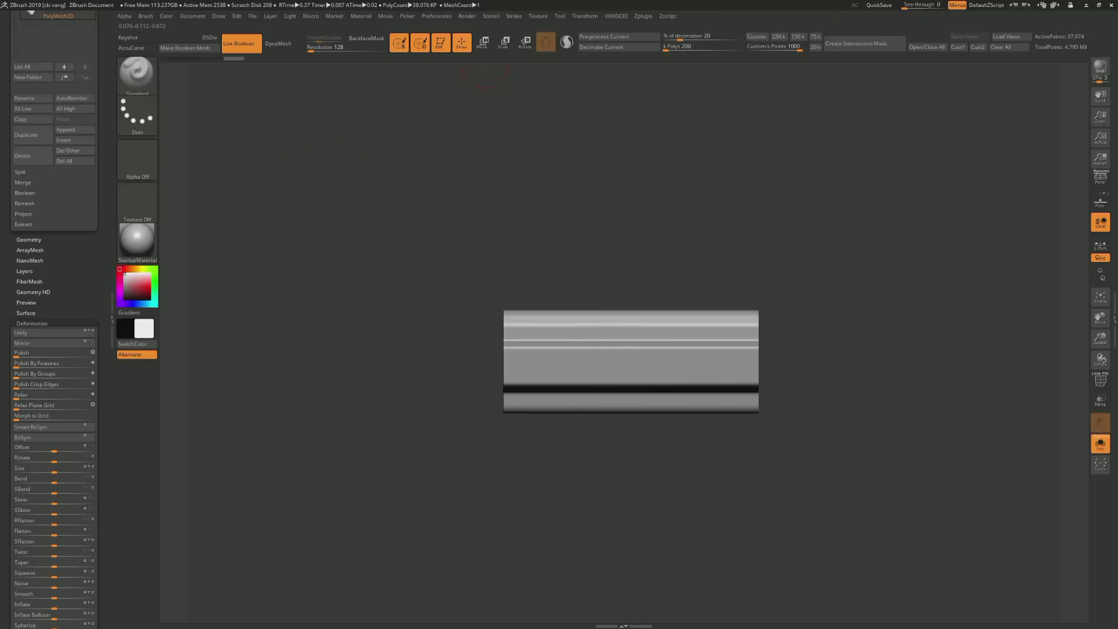
Clear the bar's mask and scale it with the gizmo past the housing's left side
{"action": "left_click_drag", "start_coordinate": [463, 206], "coordinate": [392, 398], "text": "ctrl"}
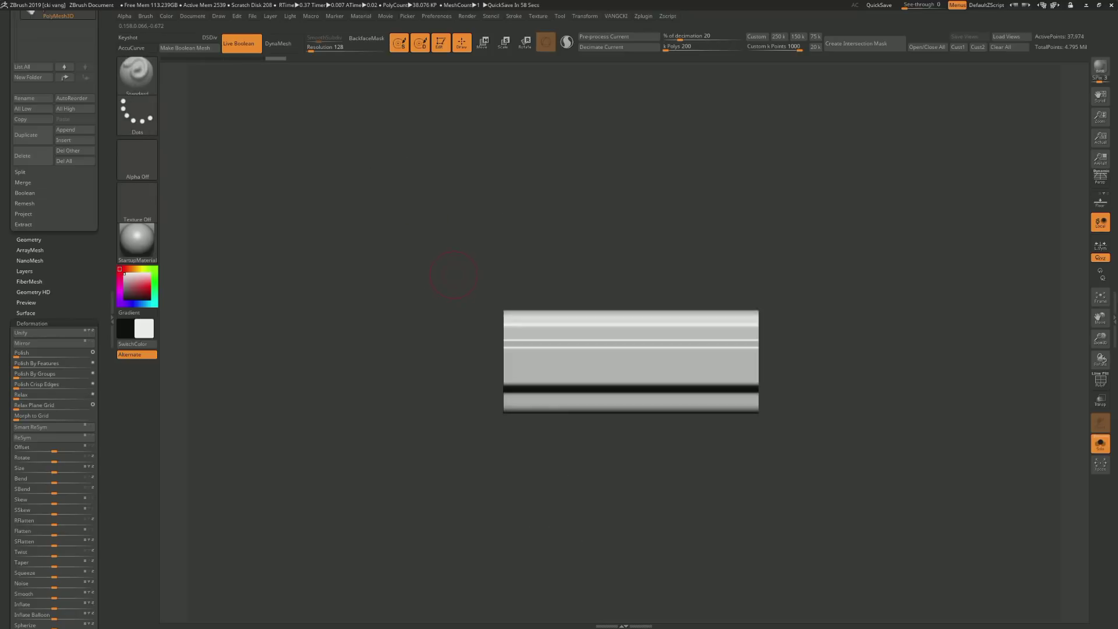
{"action": "mouse_move", "coordinate": [454, 275]}
{"action": "right_mouse_down", "text": "shift"}
{"action": "mouse_move", "coordinate": [408, 273]}
{"action": "mouse_move", "coordinate": [443, 274]}
{"action": "mouse_move", "coordinate": [408, 274]}
{"action": "mouse_move", "coordinate": [408, 257]}
{"action": "mouse_move", "coordinate": [431, 262]}
{"action": "right_mouse_up", "text": "shift"}
{"action": "key", "text": "w"}
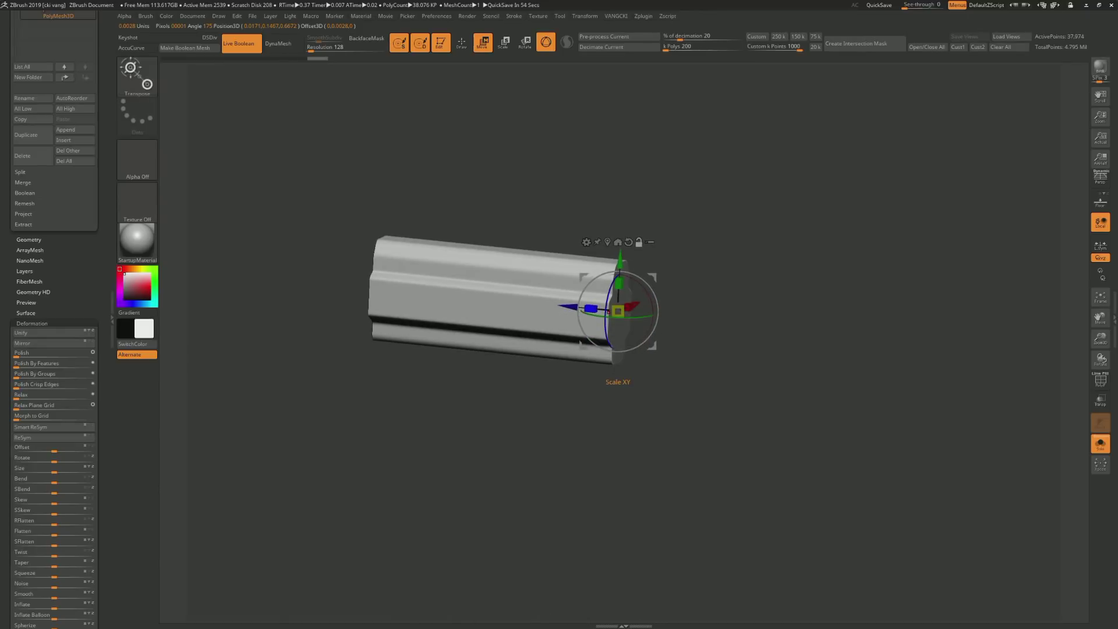
{"action": "key", "text": "ctrl+shift+s"}
{"action": "mouse_move", "coordinate": [815, 350]}
{"action": "right_mouse_down"}
{"action": "mouse_move", "coordinate": [780, 343]}
{"action": "mouse_move", "coordinate": [758, 361]}
{"action": "mouse_move", "coordinate": [792, 338]}
{"action": "mouse_move", "coordinate": [774, 344]}
{"action": "right_mouse_up"}
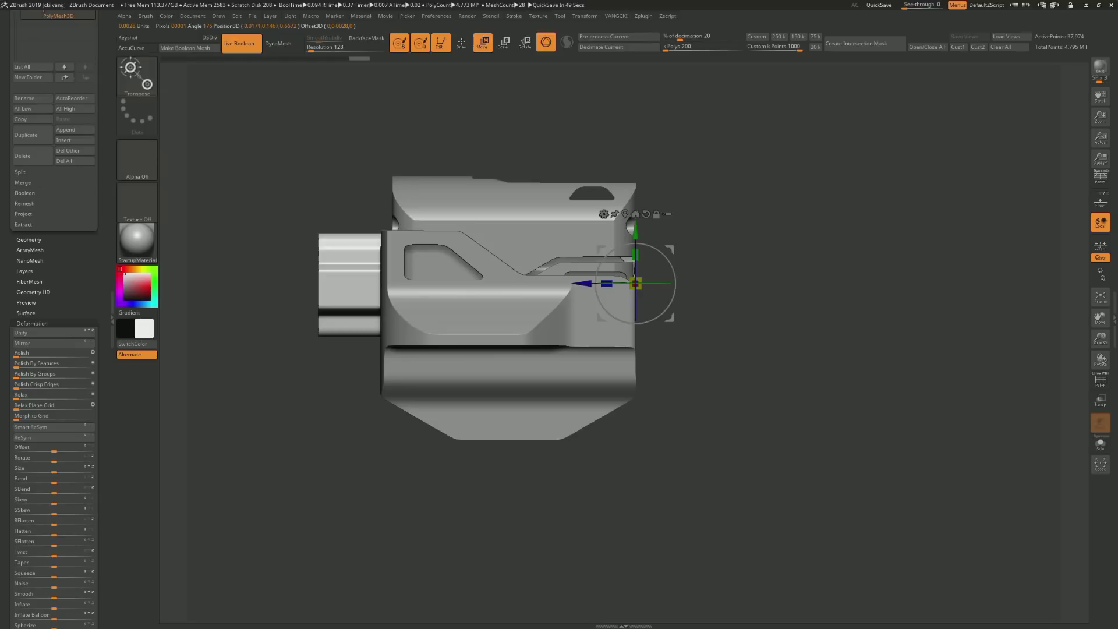
{"action": "left_click", "coordinate": [461, 42]}
Place a horizontally flipped L-shaped stencil over the housing and turn it into a curved piece
{"action": "key", "text": "shift+z"}
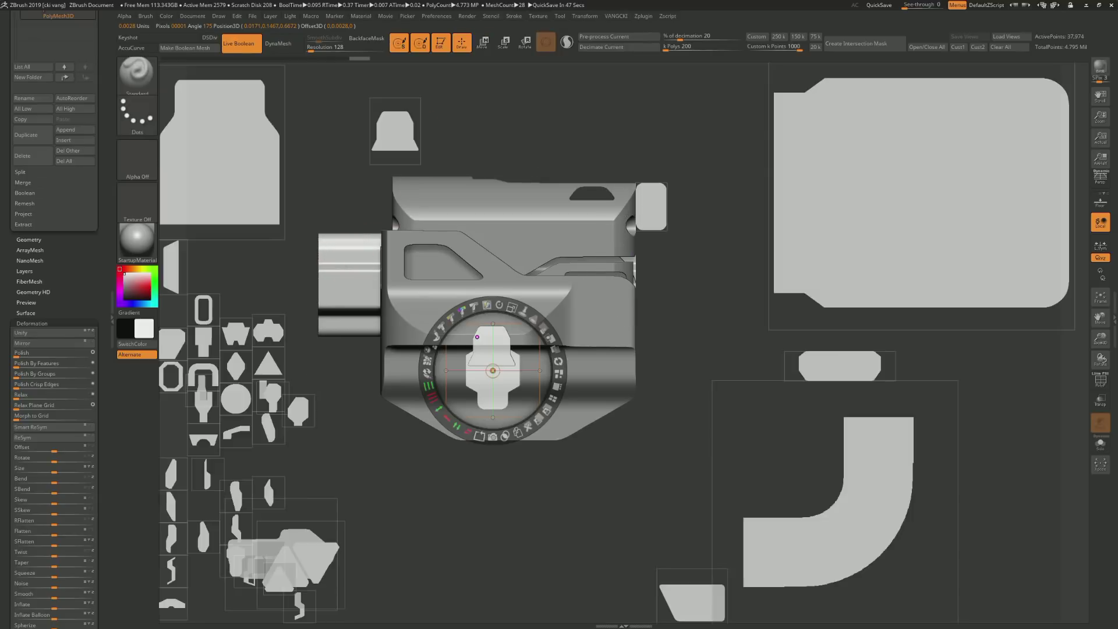
{"action": "mouse_move", "coordinate": [495, 370]}
{"action": "left_mouse_down"}
{"action": "mouse_move", "coordinate": [599, 593]}
{"action": "mouse_move", "coordinate": [511, 589]}
{"action": "left_mouse_up"}
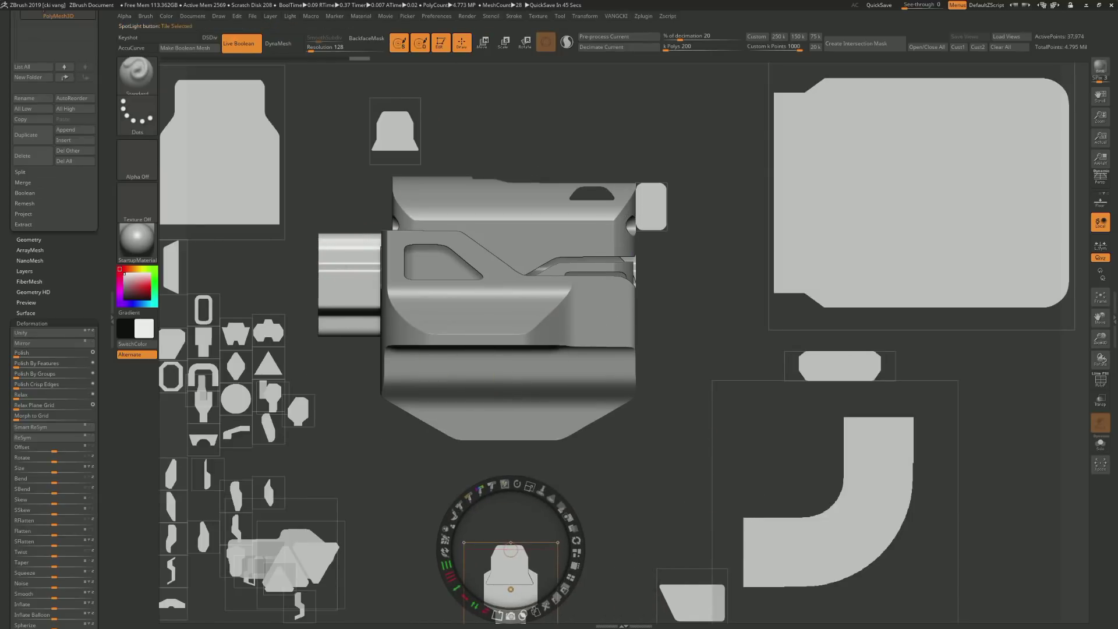
{"action": "mouse_move", "coordinate": [807, 548]}
{"action": "left_mouse_down"}
{"action": "mouse_move", "coordinate": [369, 295]}
{"action": "mouse_move", "coordinate": [382, 255]}
{"action": "mouse_move", "coordinate": [313, 341]}
{"action": "left_mouse_up"}
{"action": "left_click", "coordinate": [349, 333]}
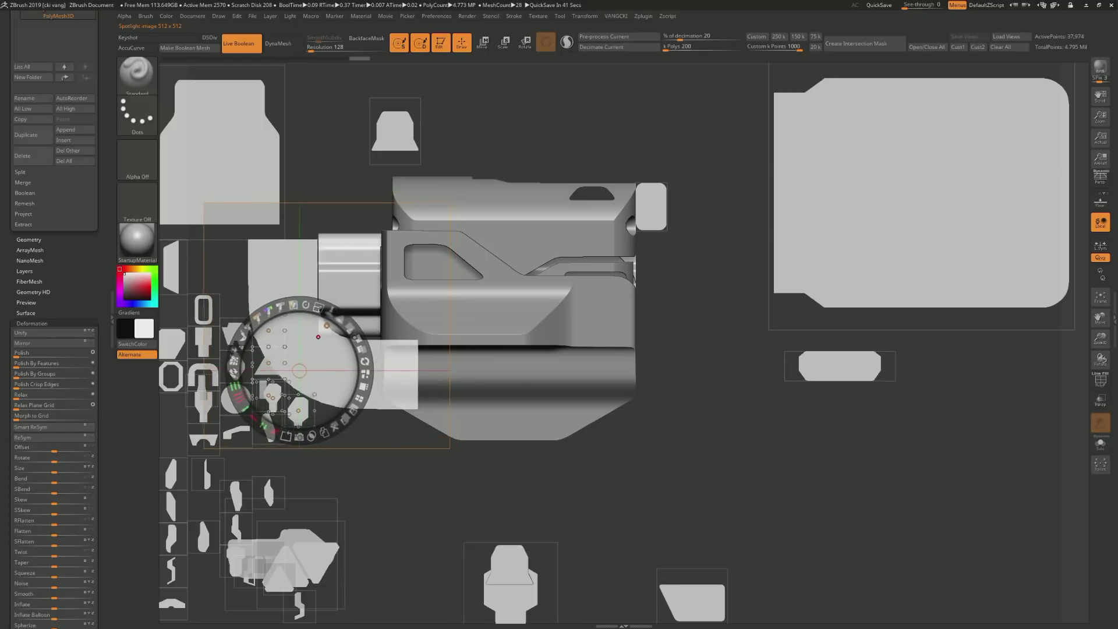
{"action": "left_click_drag", "start_coordinate": [318, 339], "coordinate": [319, 337]}
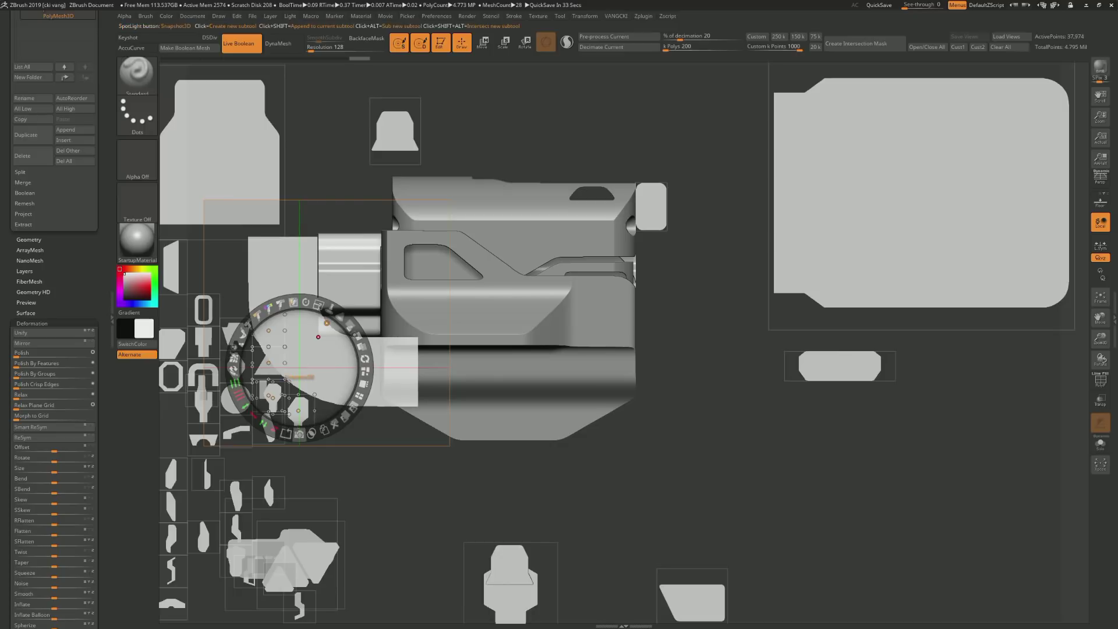
{"action": "key", "text": "shift+z"}
Resize and raise the curved piece beside the housing, checking it with Solo and Polyframe
{"action": "left_click_drag", "start_coordinate": [408, 64], "coordinate": [455, 72]}
{"action": "key", "text": "w"}
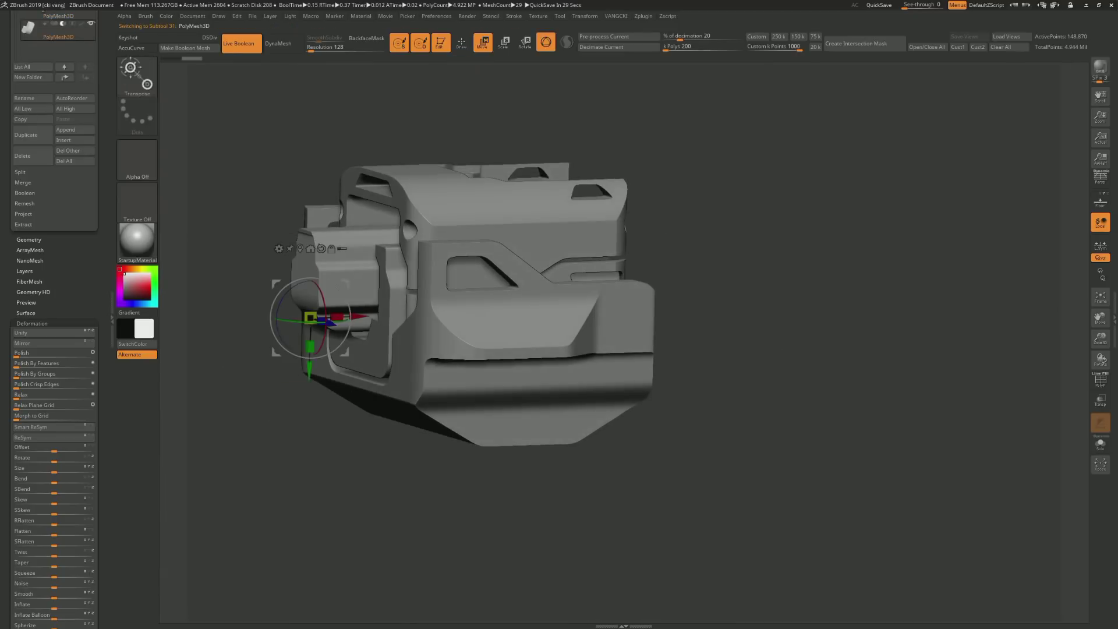
{"action": "left_click_drag", "start_coordinate": [311, 317], "coordinate": [313, 318]}
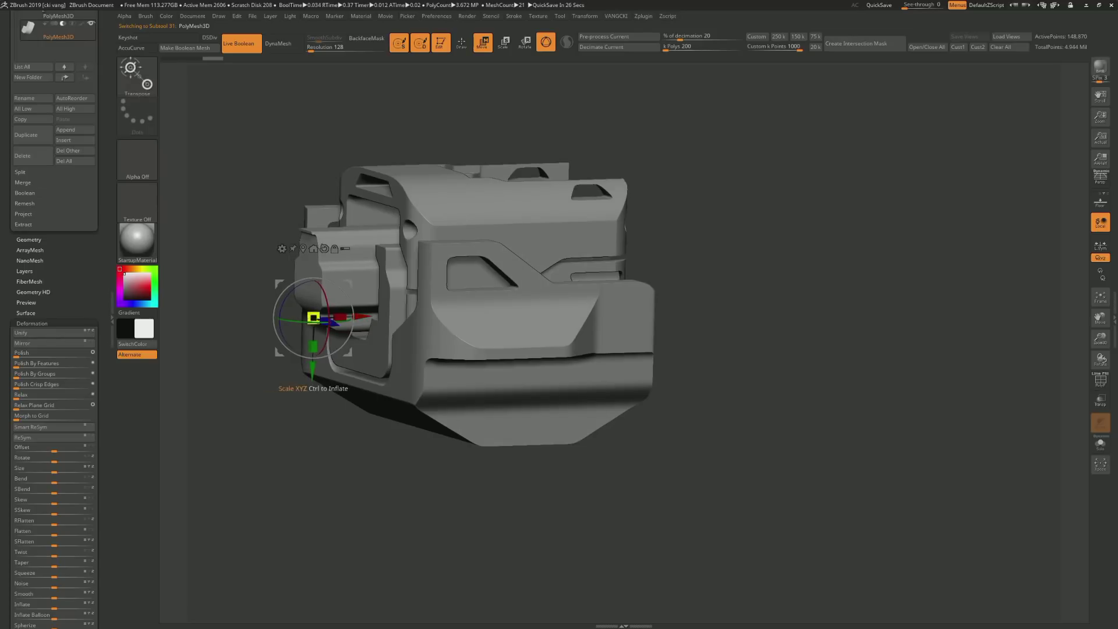
{"action": "key", "text": "alt+s"}
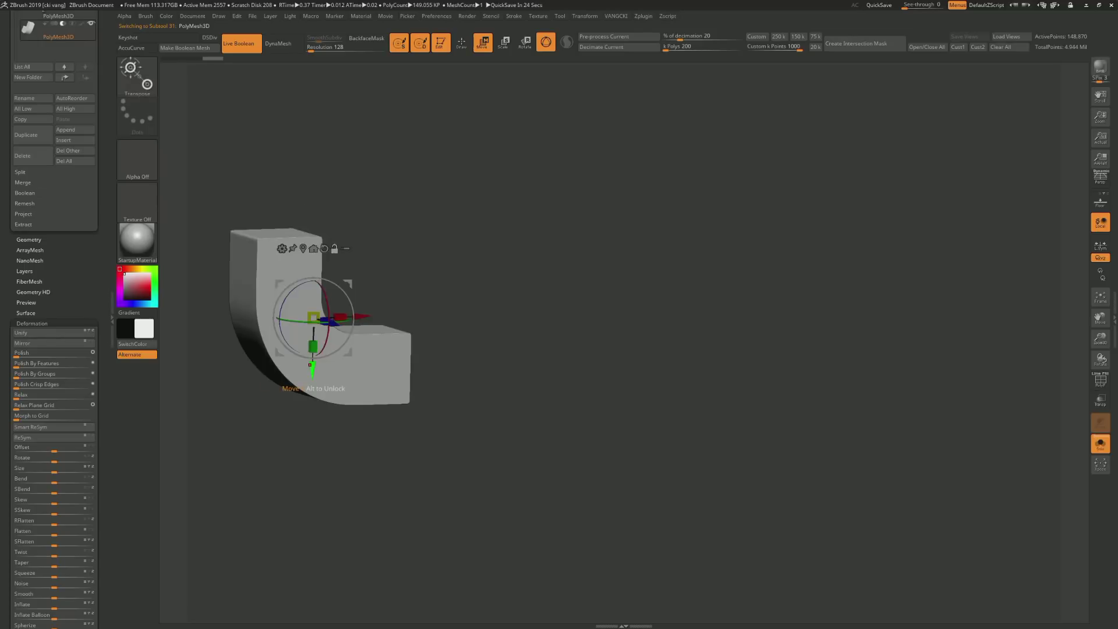
{"action": "key", "text": "shift+f"}
{"action": "key", "text": "alt+s"}
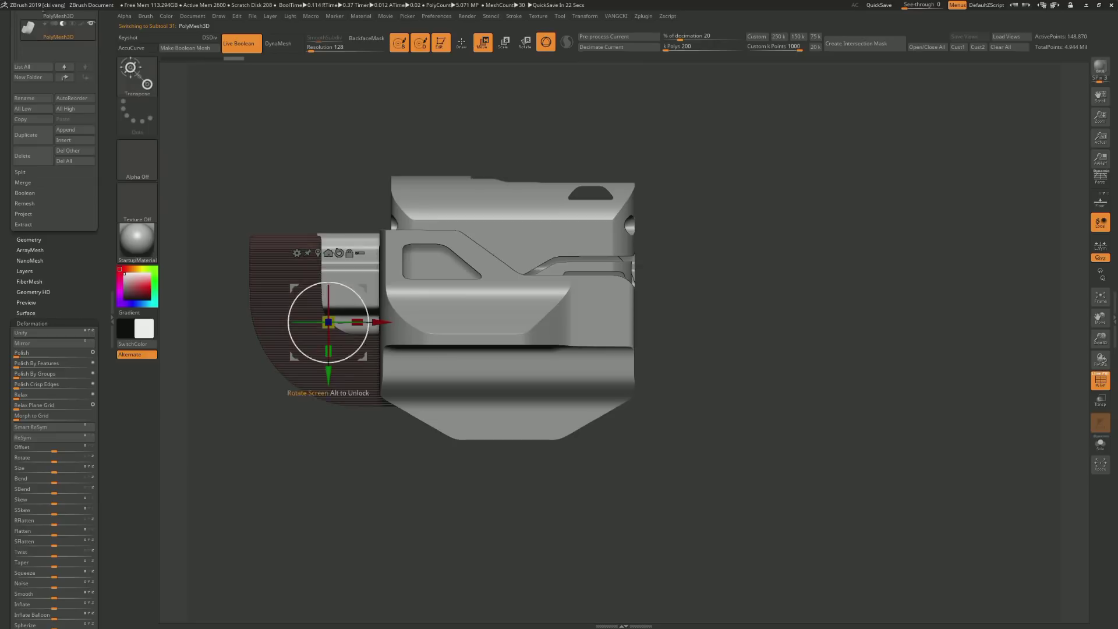
{"action": "left_click_drag", "start_coordinate": [328, 374], "coordinate": [329, 352]}
{"action": "left_click", "coordinate": [461, 42]}
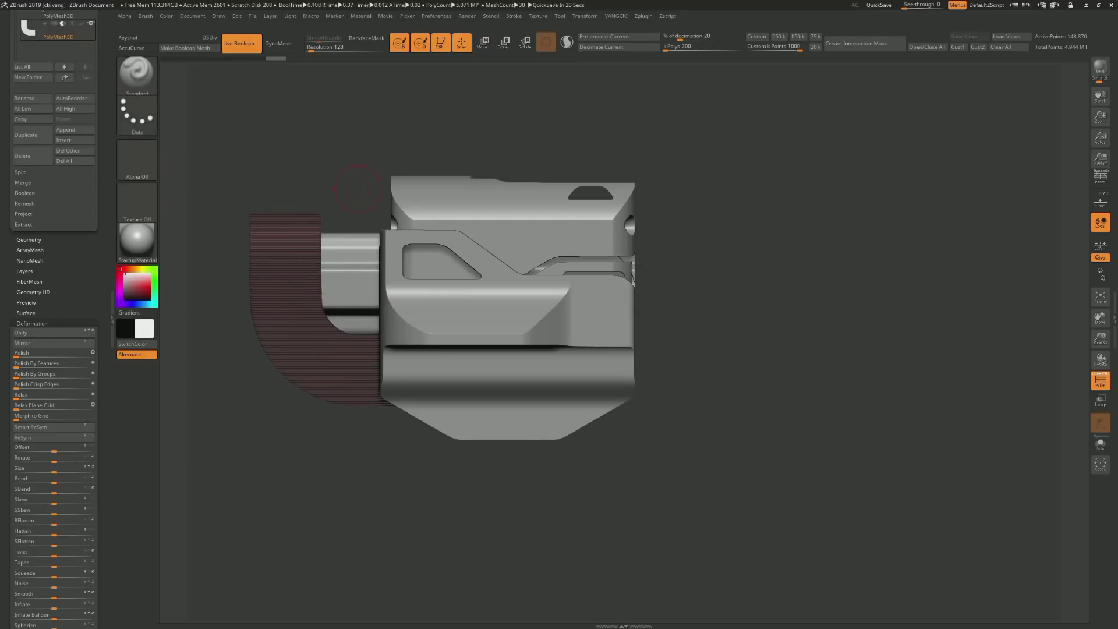
Delete the curved frame subtool and centre the housing in straight front view
{"action": "left_click_drag", "start_coordinate": [757, 350], "coordinate": [688, 326]}
{"action": "key", "text": "shift+f"}
{"action": "key", "text": "Delete"}
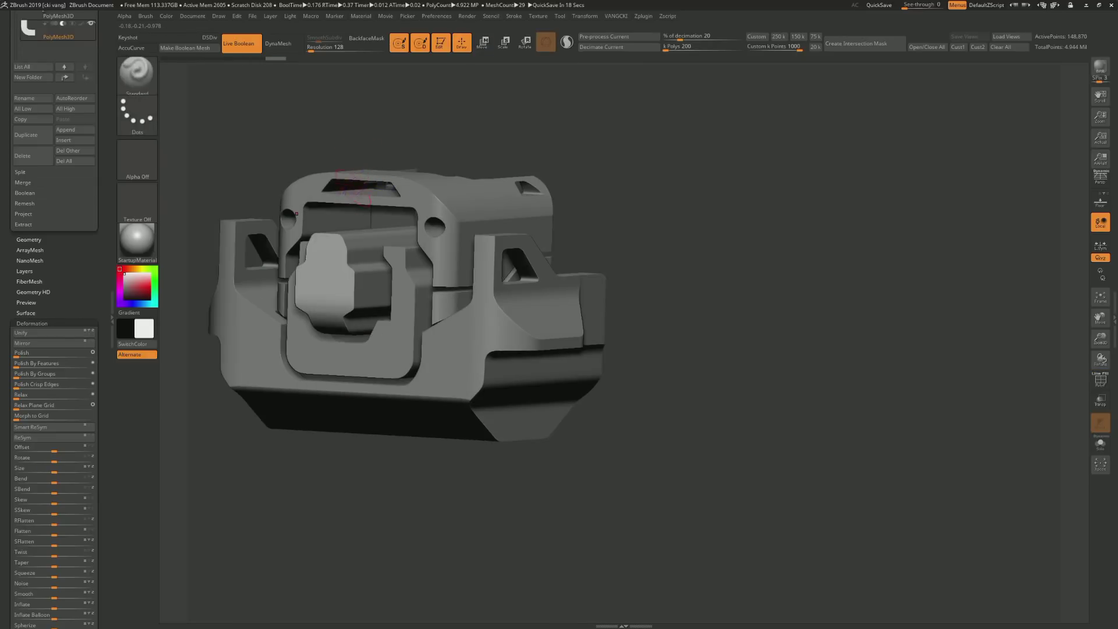
{"action": "right_click_drag", "start_coordinate": [359, 174], "coordinate": [355, 195], "text": "shift"}
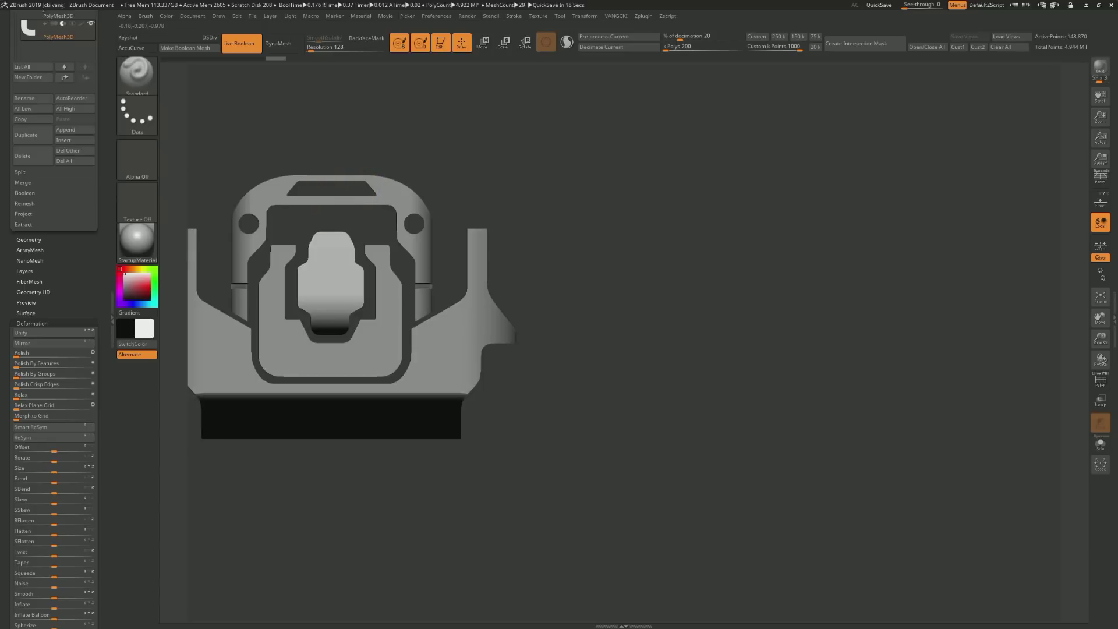
{"action": "right_click_drag", "start_coordinate": [233, 162], "coordinate": [378, 218], "text": "alt"}
Shrink a rounded cut-out shape onto the front block's centre and Snapshot3D it into an insert
{"action": "key", "text": "shift+z"}
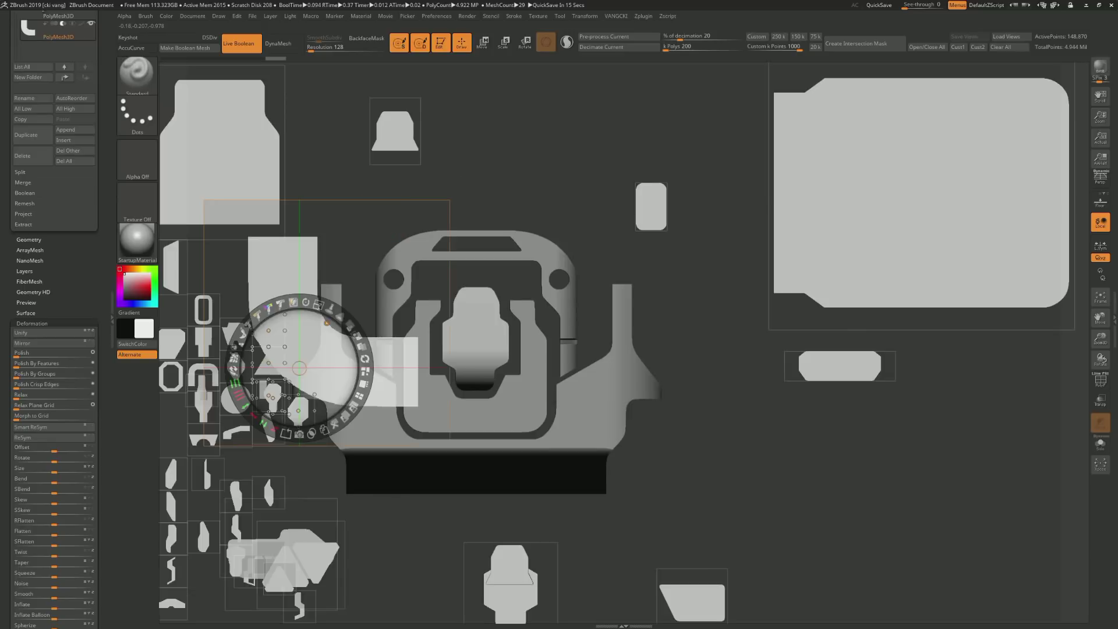
{"action": "mouse_move", "coordinate": [299, 368]}
{"action": "left_mouse_down"}
{"action": "mouse_move", "coordinate": [524, 259]}
{"action": "mouse_move", "coordinate": [499, 325]}
{"action": "mouse_move", "coordinate": [476, 309]}
{"action": "left_mouse_up"}
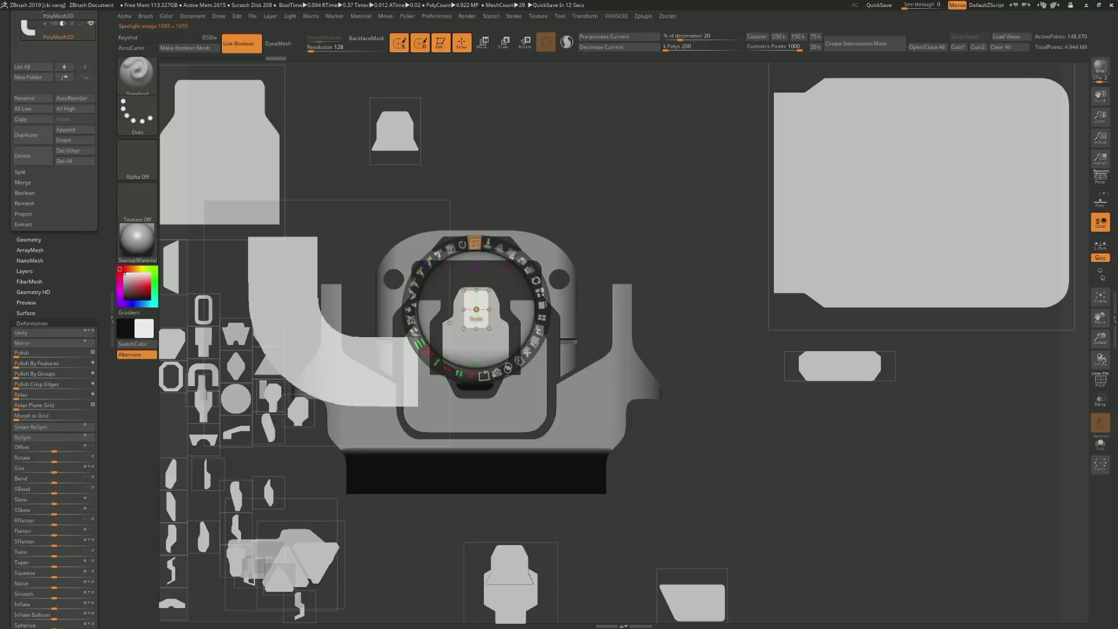
{"action": "left_click_drag", "start_coordinate": [496, 246], "coordinate": [483, 246]}
{"action": "left_click_drag", "start_coordinate": [476, 309], "coordinate": [476, 323]}
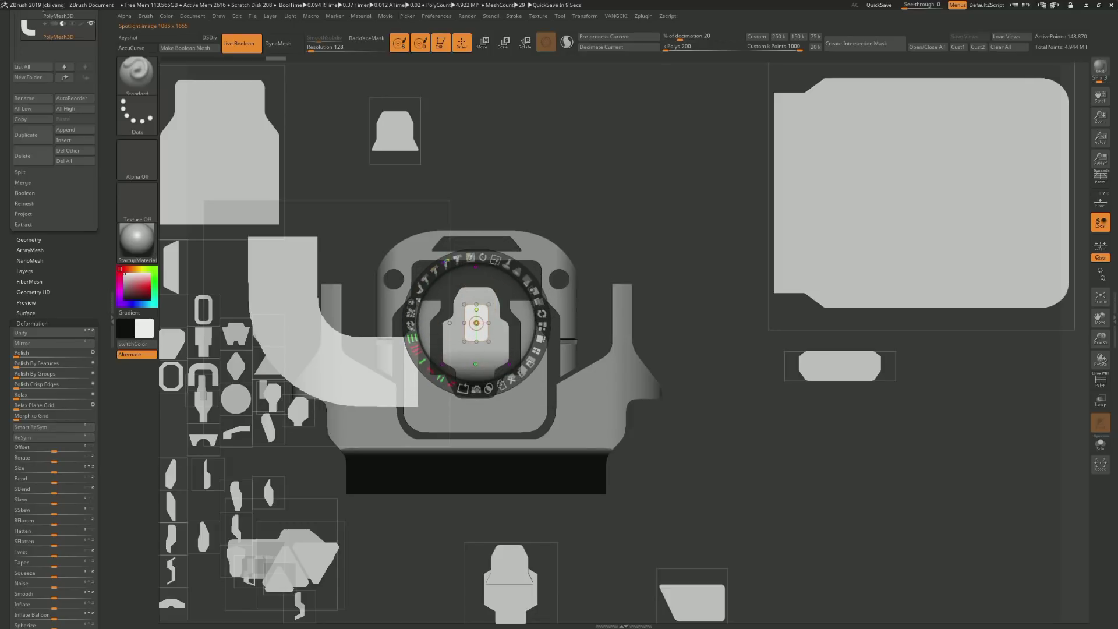
{"action": "left_click", "coordinate": [476, 324]}
{"action": "key", "text": "shift+z"}
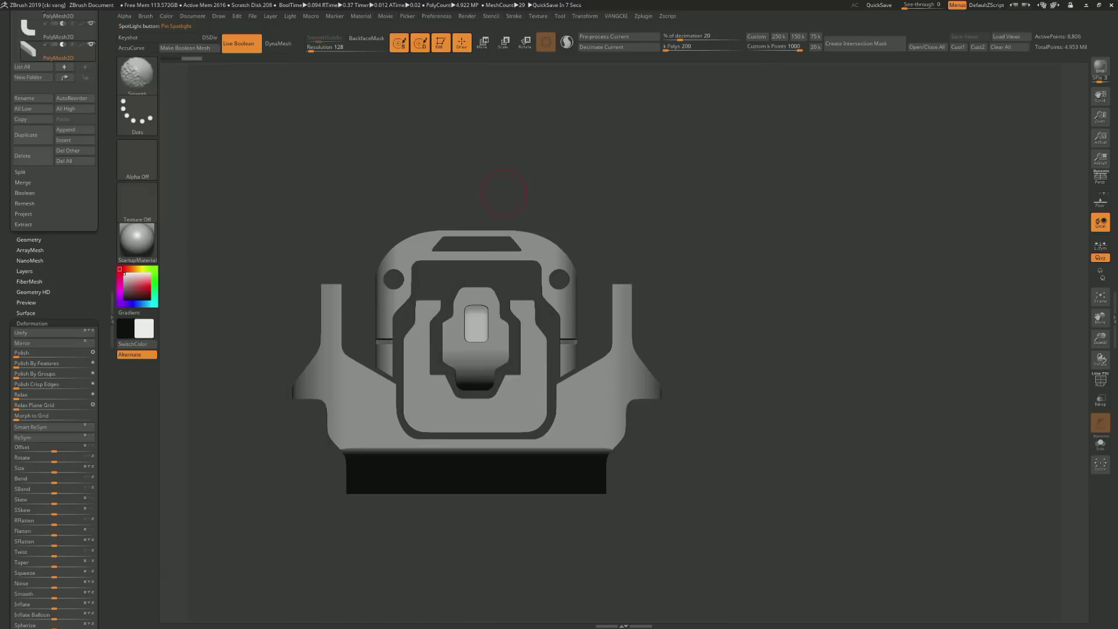
Inspect the new insert solo and in place, returning to straight front view with it selected
{"action": "left_click_drag", "start_coordinate": [757, 292], "coordinate": [780, 273]}
{"action": "left_click", "coordinate": [1100, 444]}
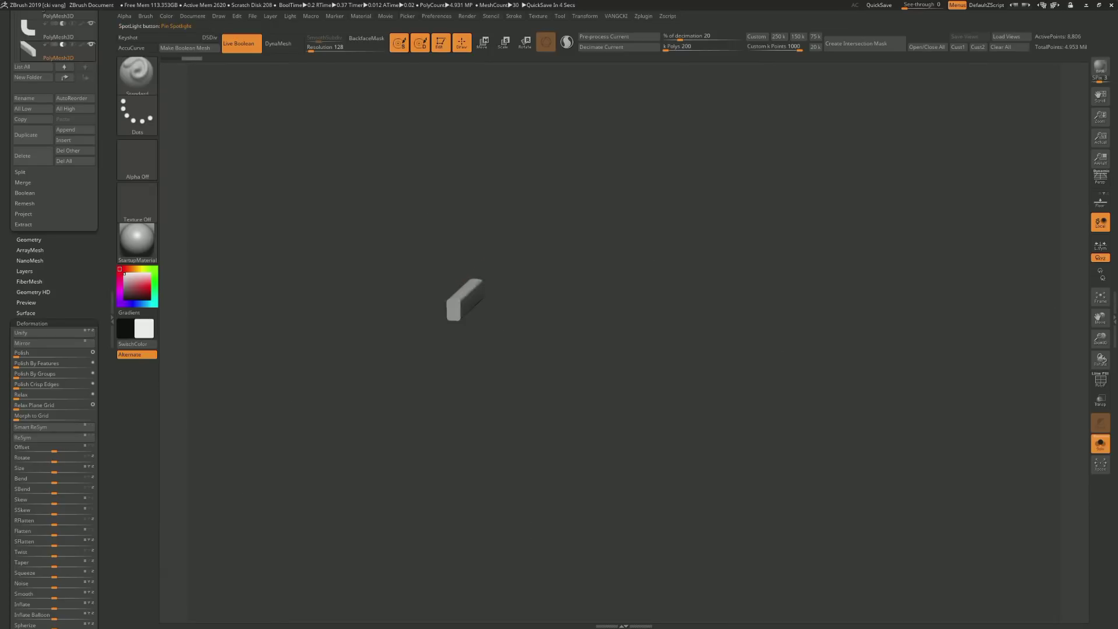
{"action": "key", "text": "shift+s"}
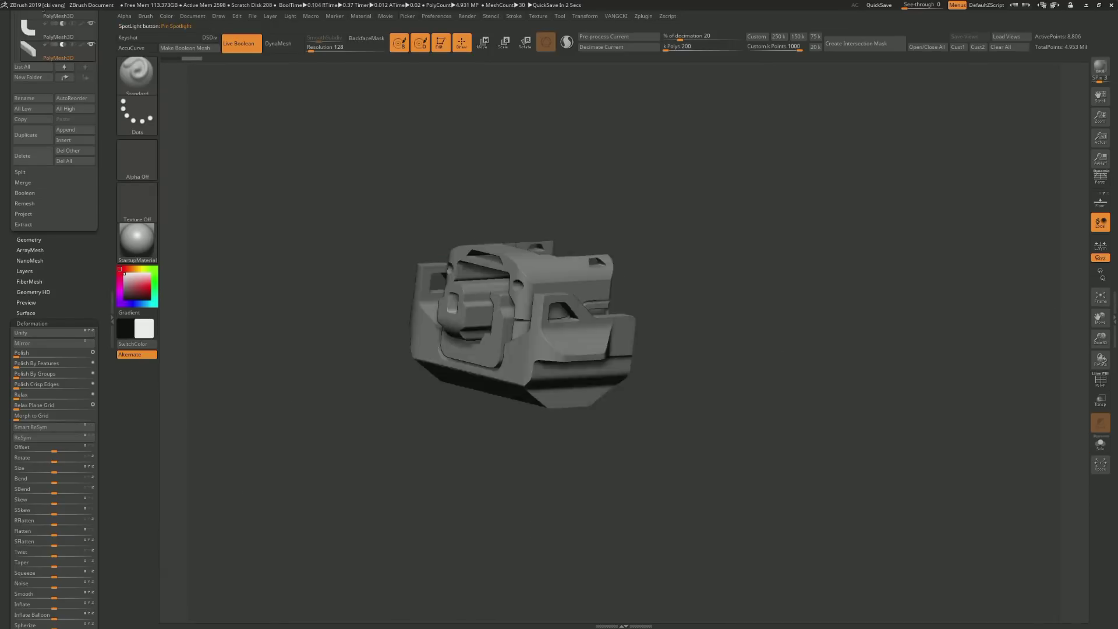
{"action": "left_click_drag", "start_coordinate": [448, 252], "coordinate": [484, 251]}
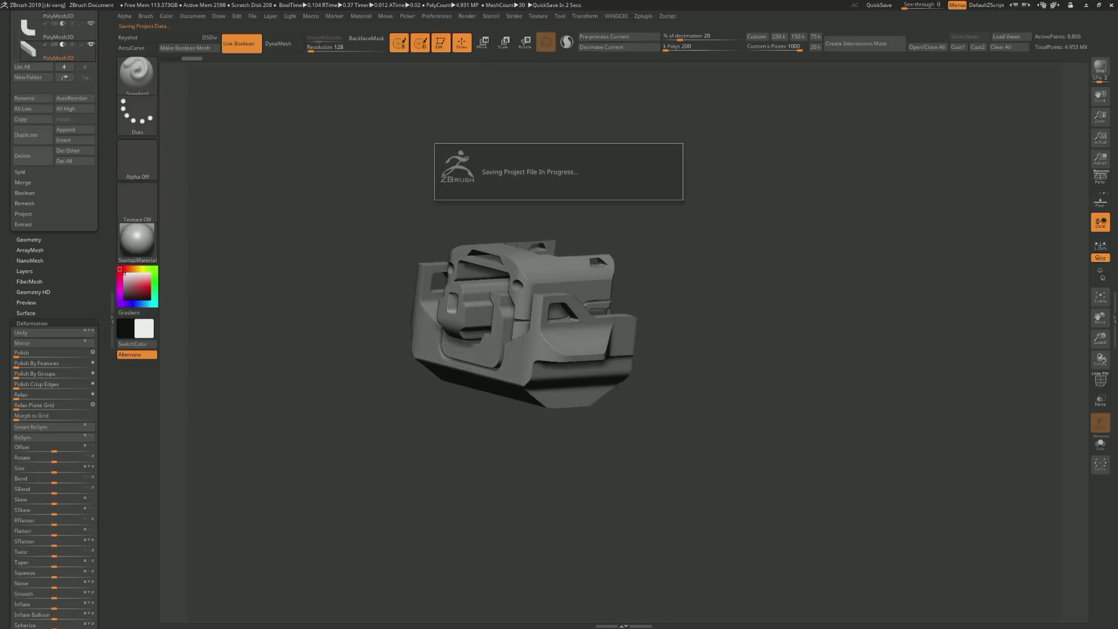
{"action": "key", "text": "w"}
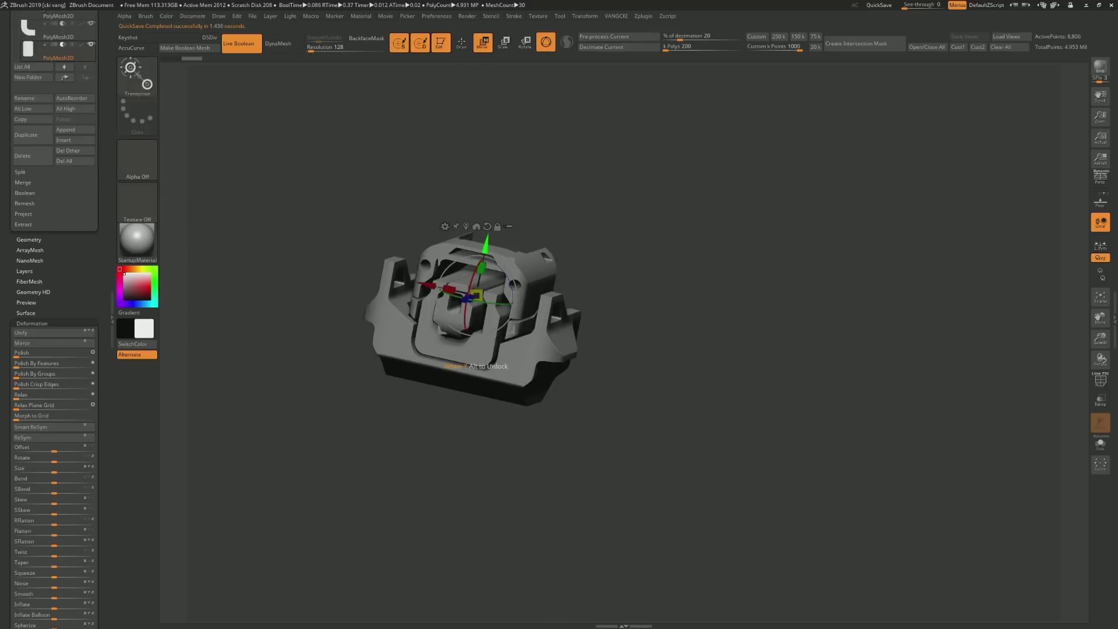
{"action": "mouse_move", "coordinate": [478, 251]}
{"action": "left_mouse_down"}
{"action": "mouse_move", "coordinate": [478, 291]}
{"action": "mouse_move", "coordinate": [460, 260]}
{"action": "left_mouse_up"}
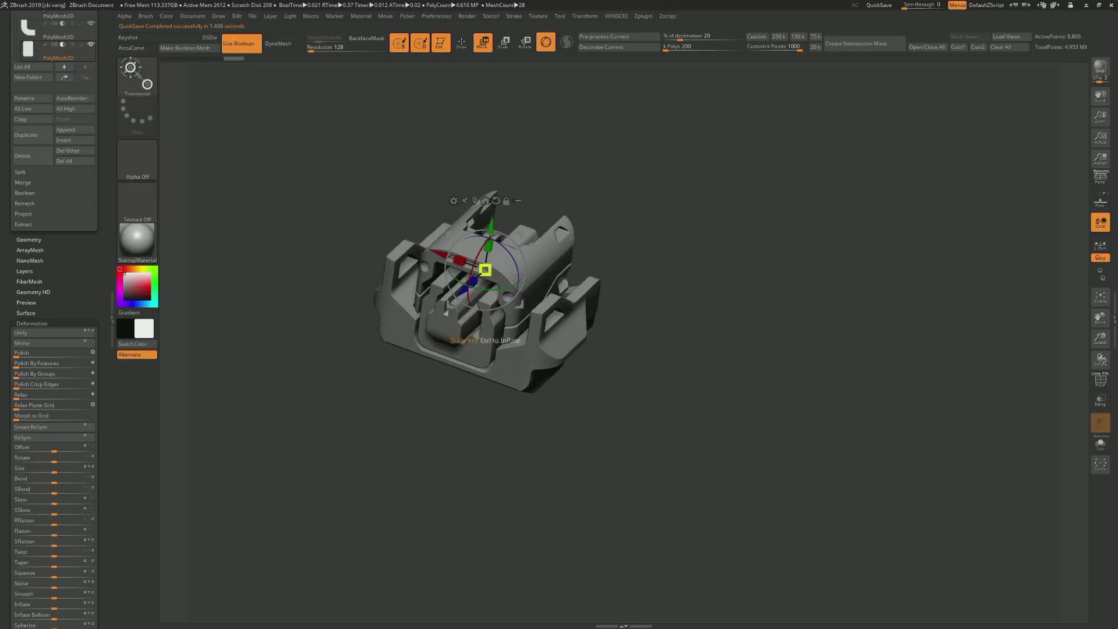
{"action": "mouse_move", "coordinate": [485, 270]}
{"action": "left_mouse_down", "text": "shift"}
{"action": "mouse_move", "coordinate": [487, 293]}
{"action": "mouse_move", "coordinate": [501, 285]}
{"action": "left_mouse_up", "text": "shift"}
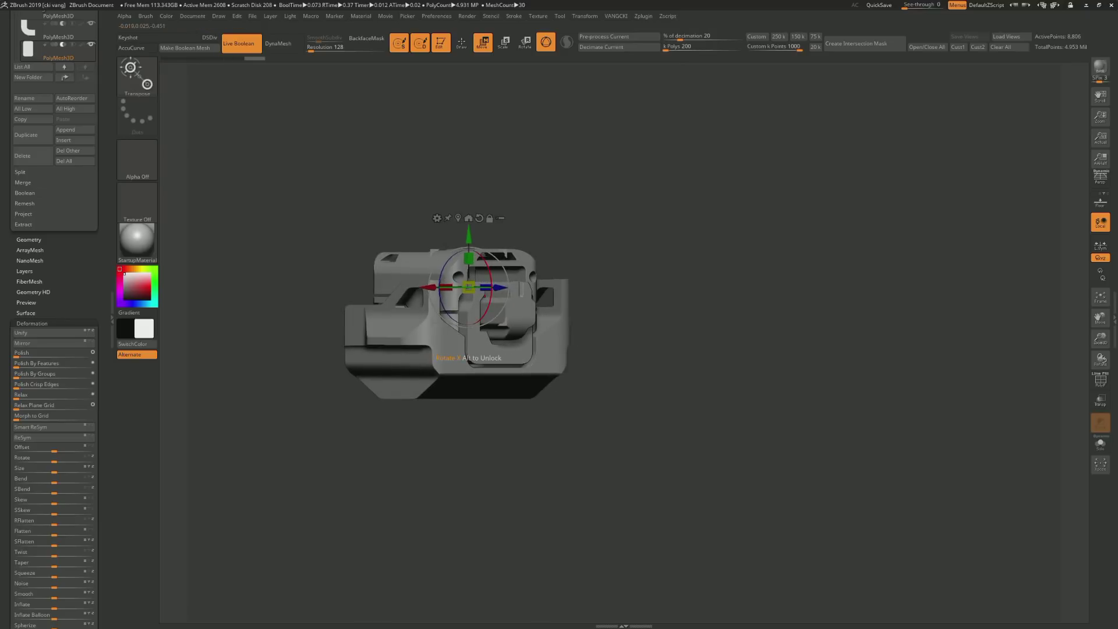
{"action": "key", "text": "alt+shift+s"}
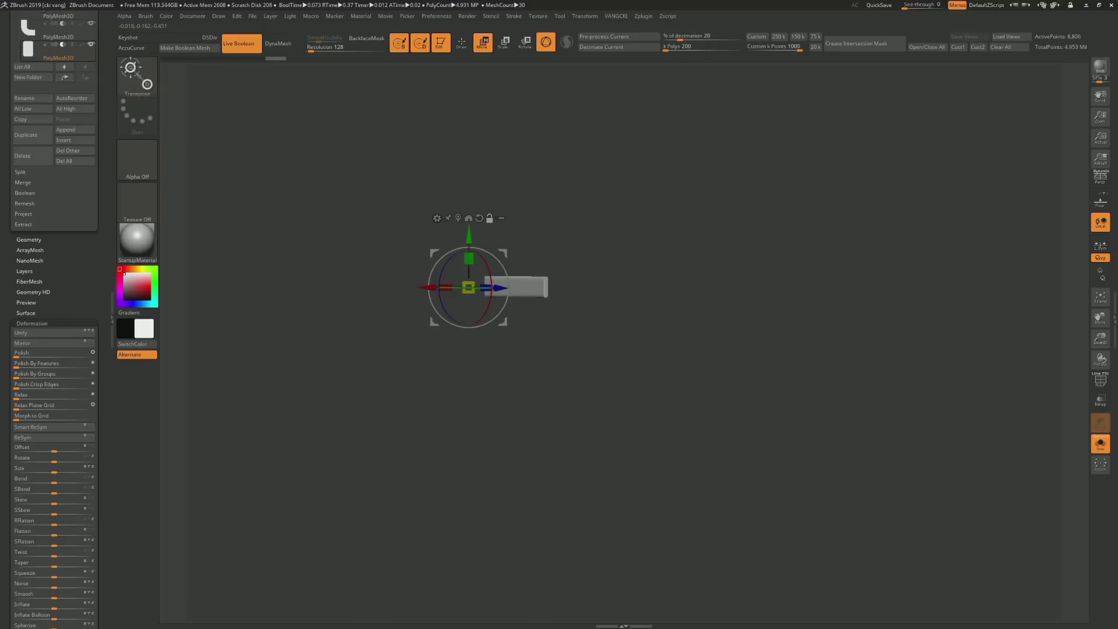
{"action": "key", "text": "alt+shift+s"}
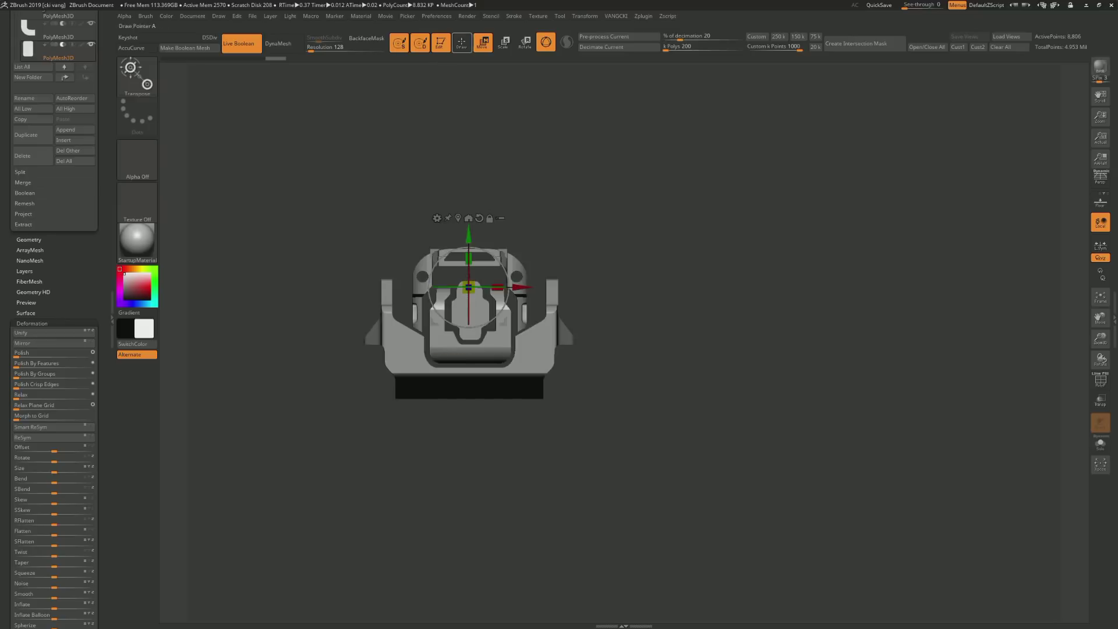
{"action": "key", "text": "q"}
{"action": "left_click", "coordinate": [461, 317], "text": "alt"}
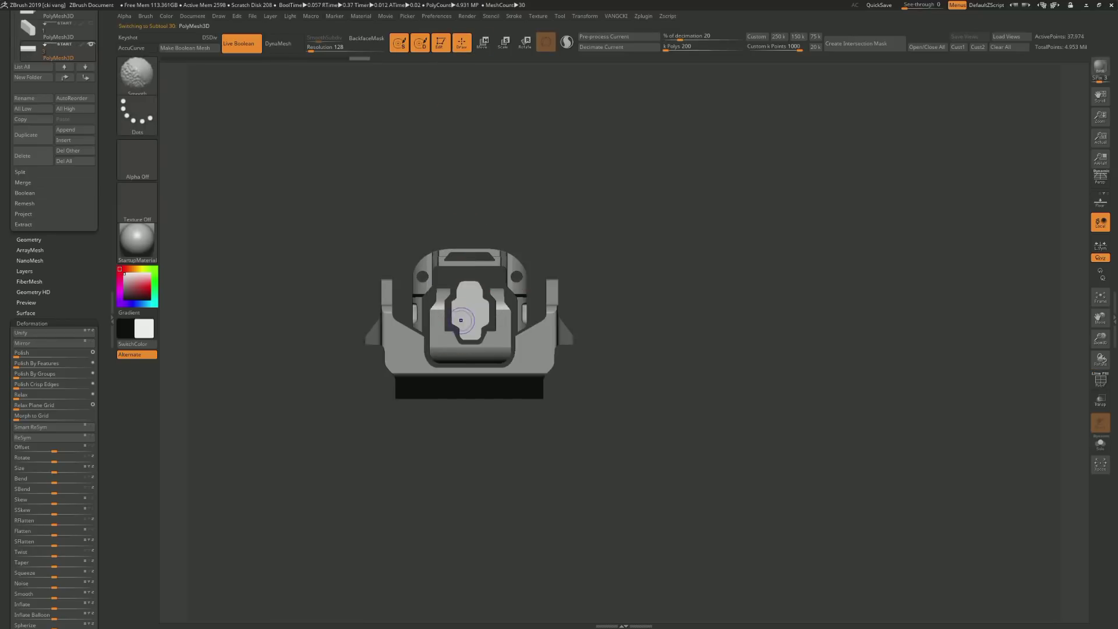
Position the cut-out shape over the insert and snapshot it as a second slot cutter
{"action": "key", "text": "w"}
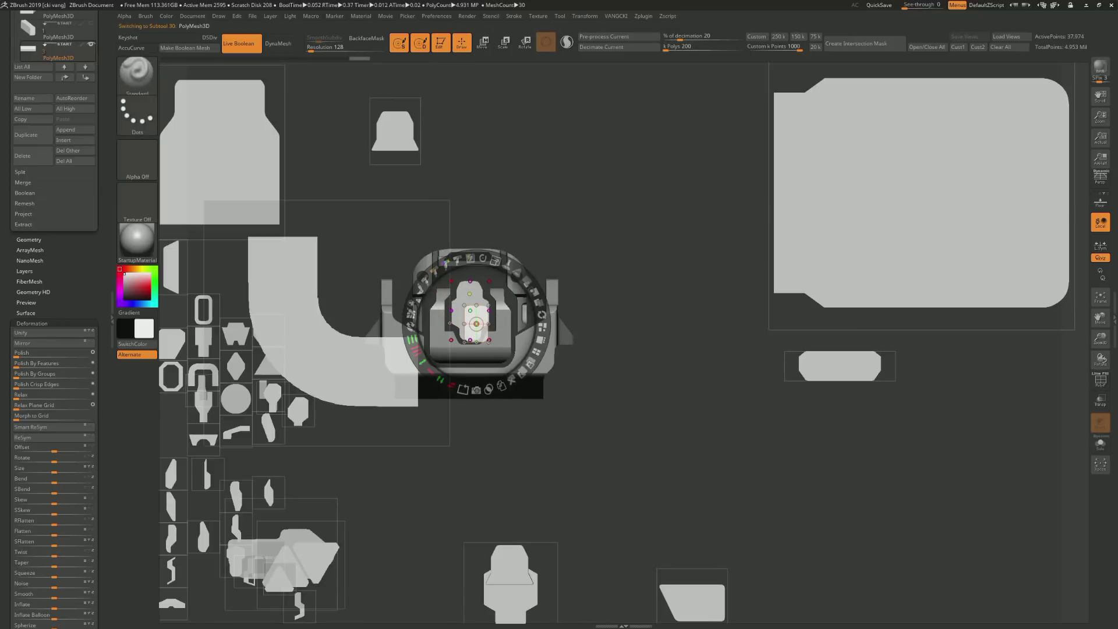
{"action": "left_click_drag", "start_coordinate": [477, 323], "coordinate": [470, 311]}
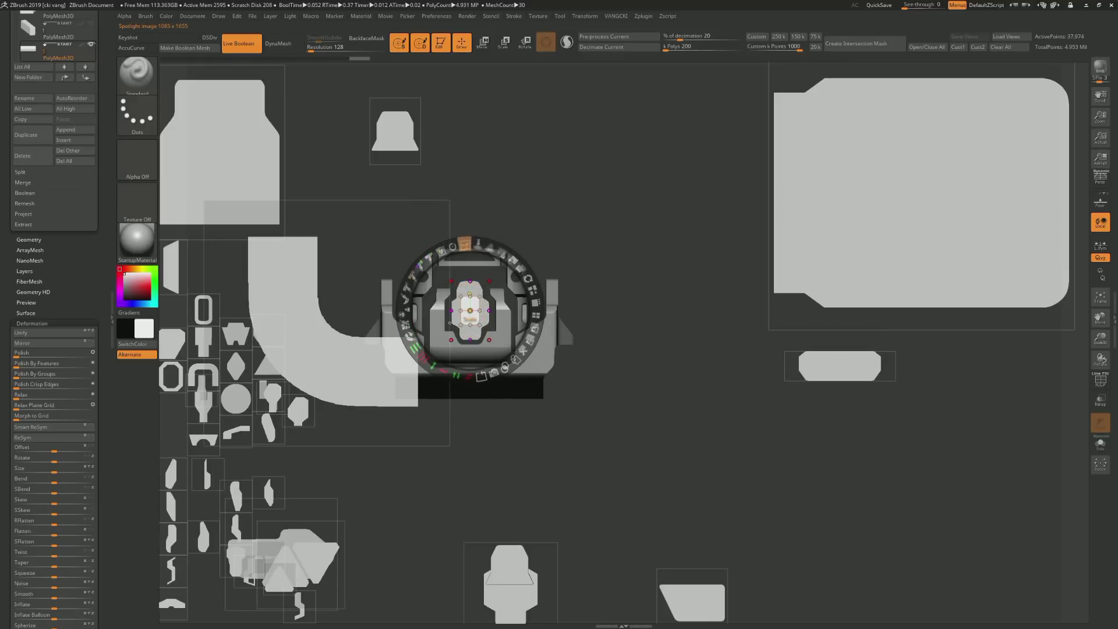
{"action": "key", "text": "shift+z"}
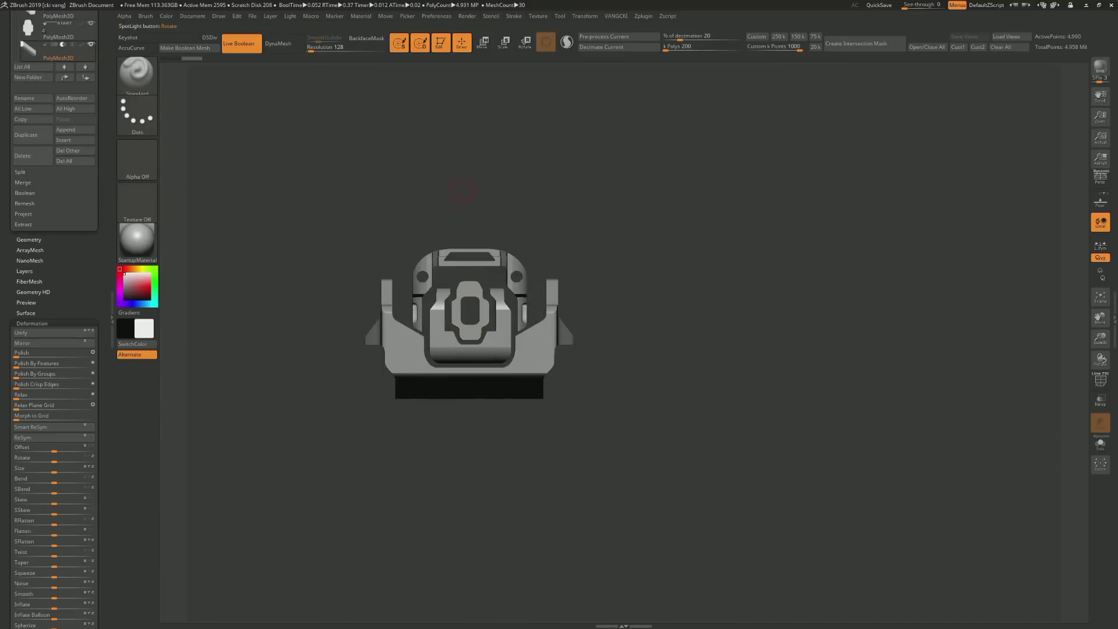
In a zoomed front view, raise the slot cutter along Y inside the insert
{"action": "left_click_drag", "start_coordinate": [670, 349], "coordinate": [582, 396]}
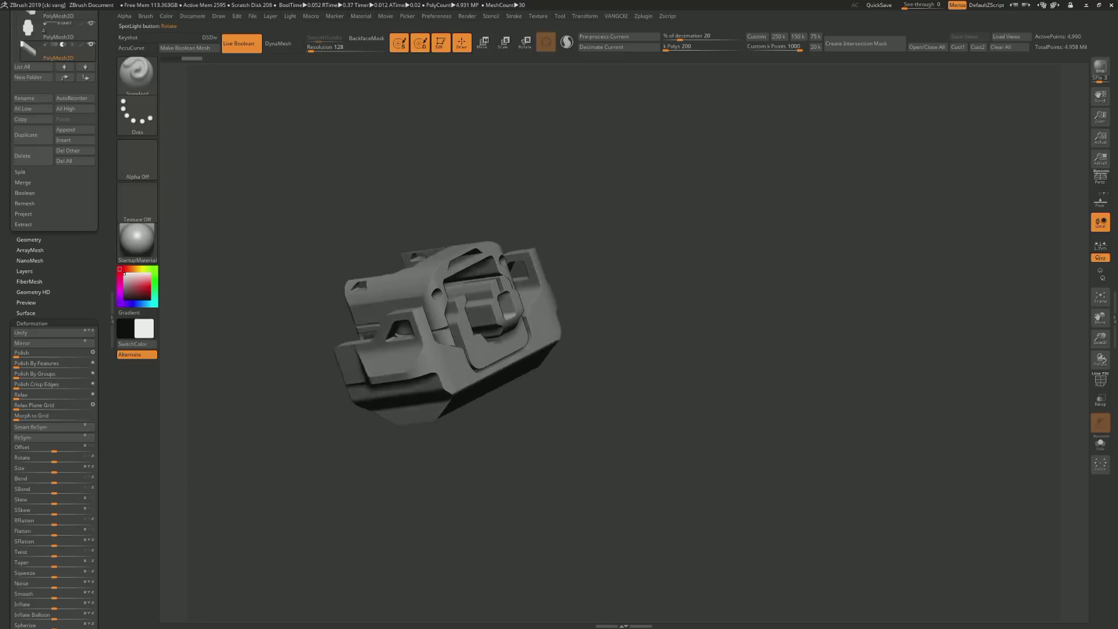
{"action": "left_click_drag", "start_coordinate": [512, 116], "coordinate": [469, 69]}
{"action": "key", "text": "w"}
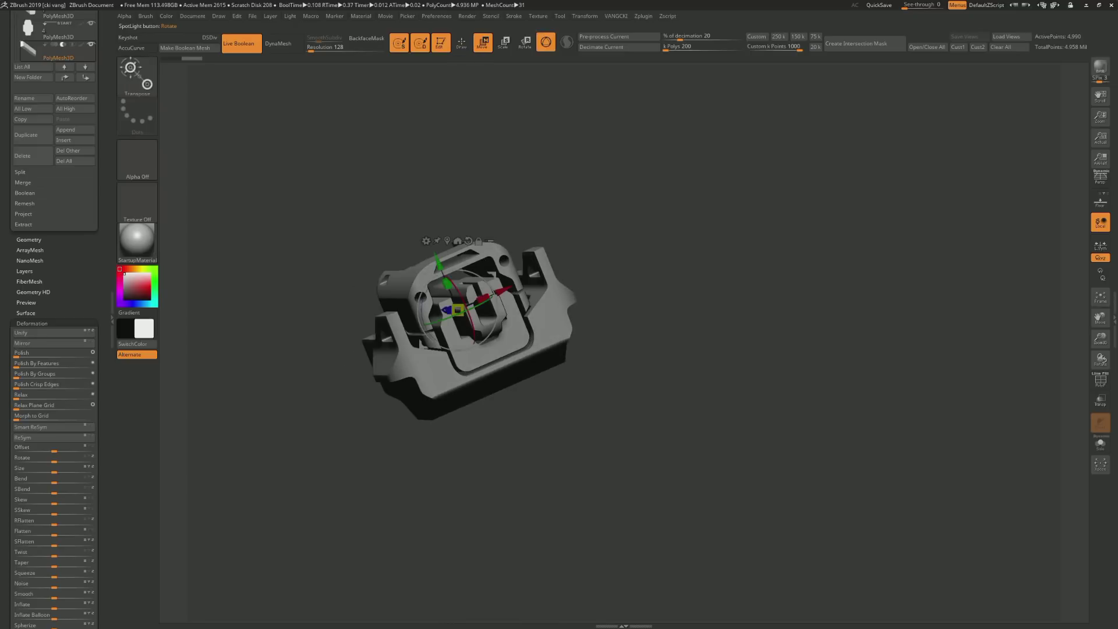
{"action": "mouse_move", "coordinate": [670, 378]}
{"action": "left_mouse_down"}
{"action": "mouse_move", "coordinate": [699, 350]}
{"action": "mouse_move", "coordinate": [699, 379]}
{"action": "left_mouse_up"}
{"action": "scroll", "coordinate": [457, 327], "scroll_direction": "up", "scroll_amount": 5}
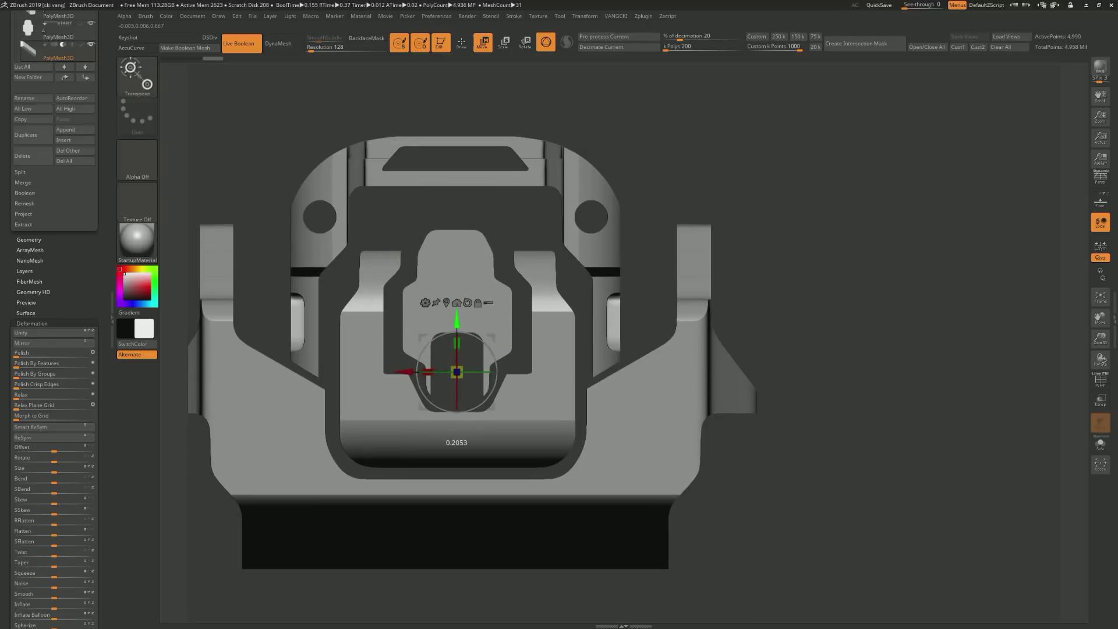
{"action": "left_click_drag", "start_coordinate": [456, 342], "coordinate": [456, 267]}
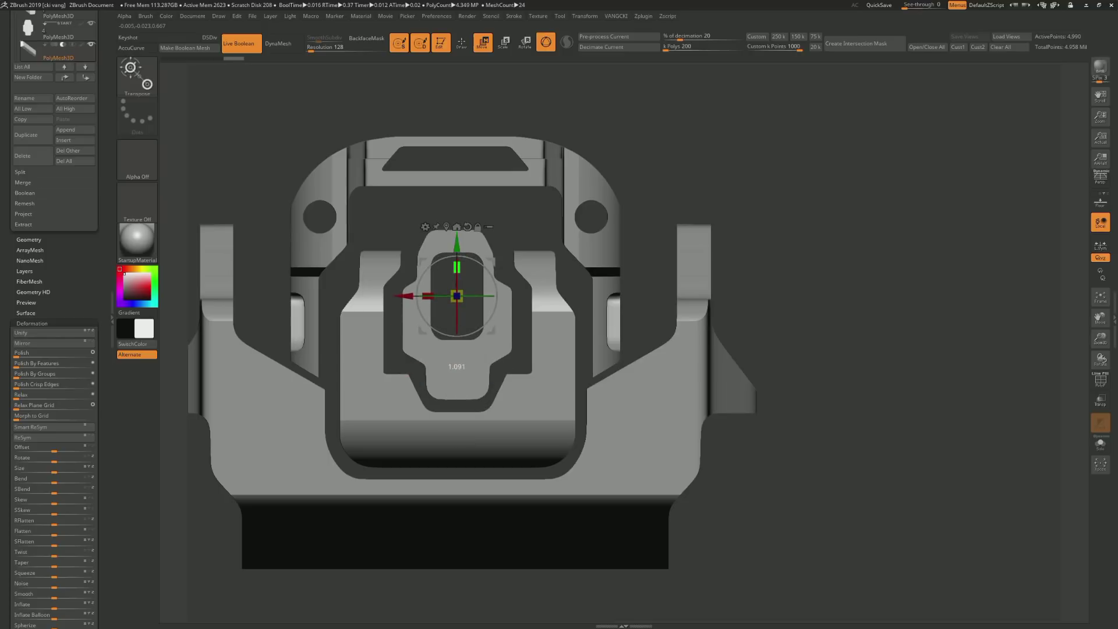
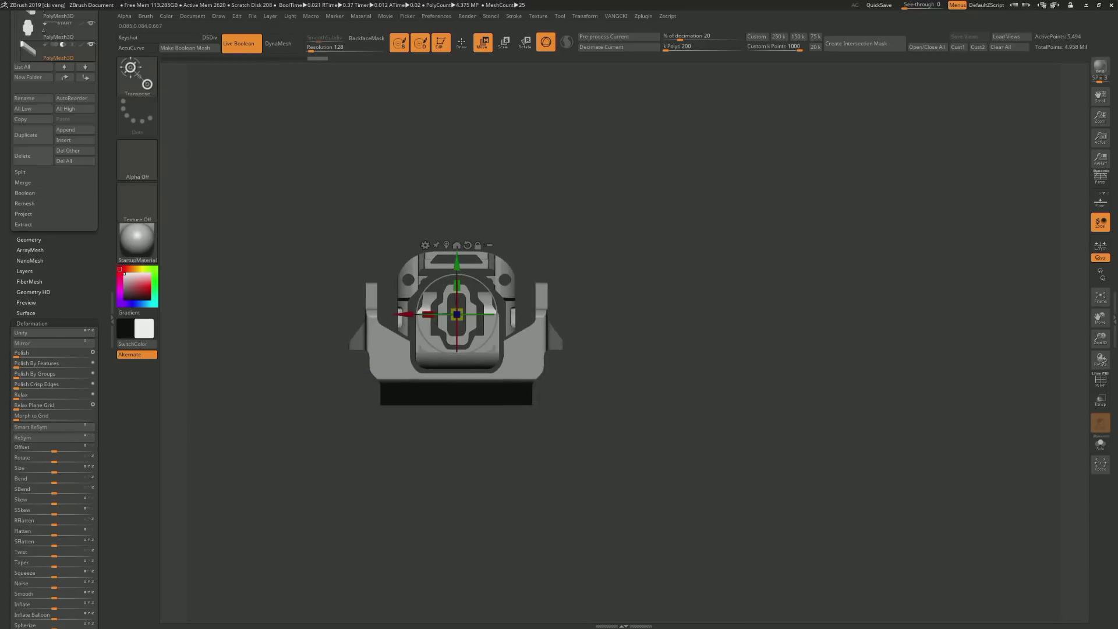
Drag the inner piece up inside its housing with the Move Transpose gizmo
{"action": "mouse_move", "coordinate": [758, 349]}
{"action": "left_mouse_down"}
{"action": "mouse_move", "coordinate": [815, 396]}
{"action": "mouse_move", "coordinate": [728, 349]}
{"action": "left_mouse_up"}
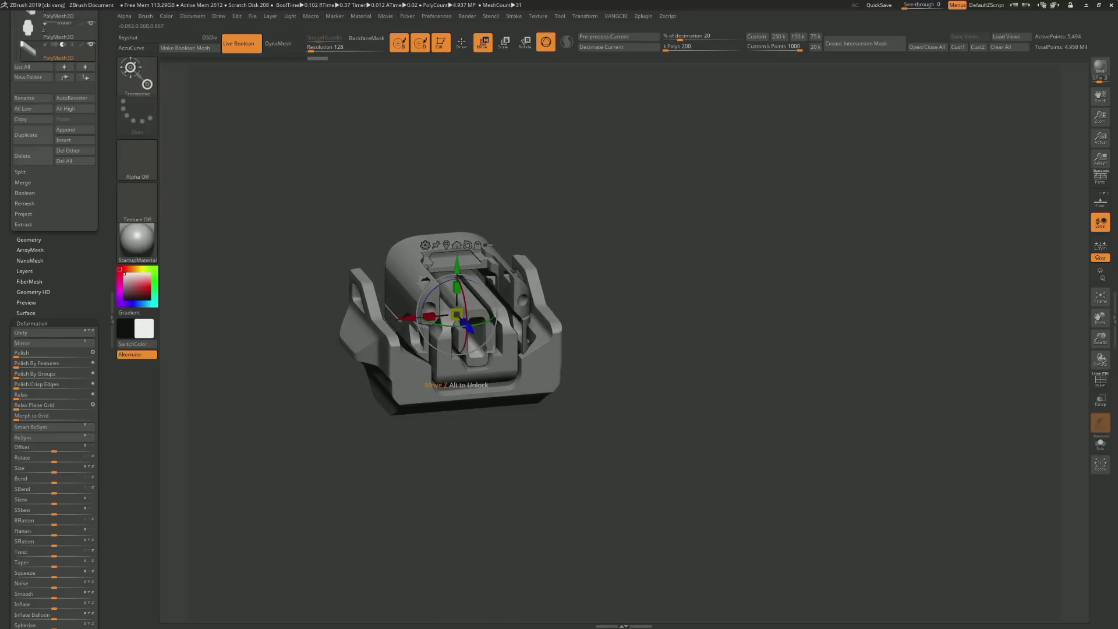
{"action": "mouse_move", "coordinate": [474, 396]}
{"action": "left_mouse_down"}
{"action": "mouse_move", "coordinate": [441, 360]}
{"action": "mouse_move", "coordinate": [458, 355]}
{"action": "left_mouse_up"}
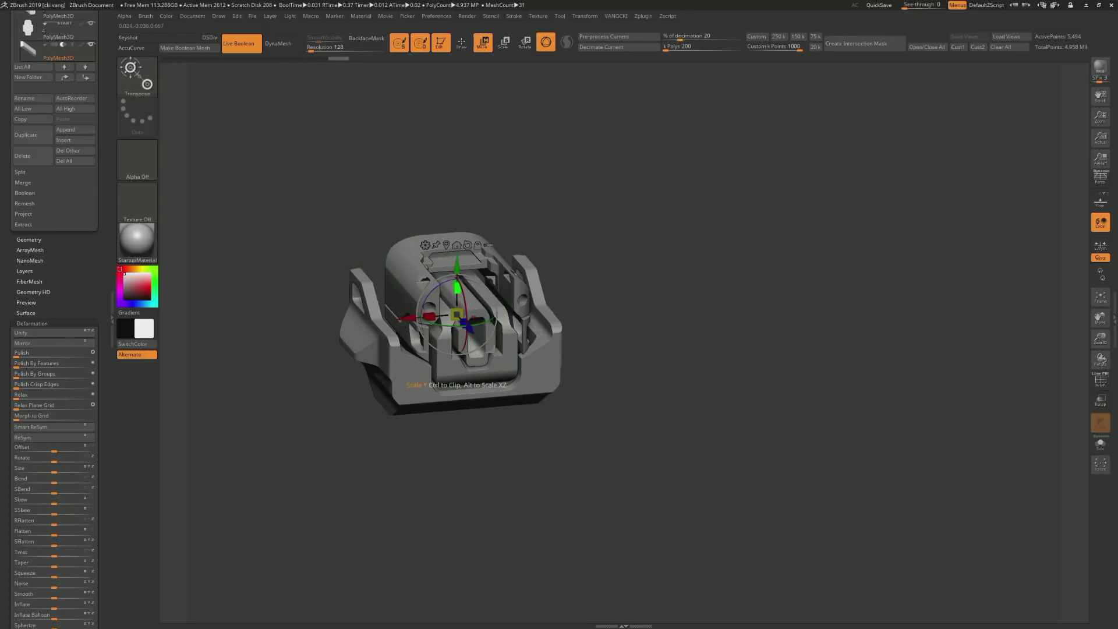
{"action": "mouse_move", "coordinate": [457, 378]}
{"action": "left_mouse_down"}
{"action": "mouse_move", "coordinate": [457, 335]}
{"action": "mouse_move", "coordinate": [458, 381]}
{"action": "left_mouse_up"}
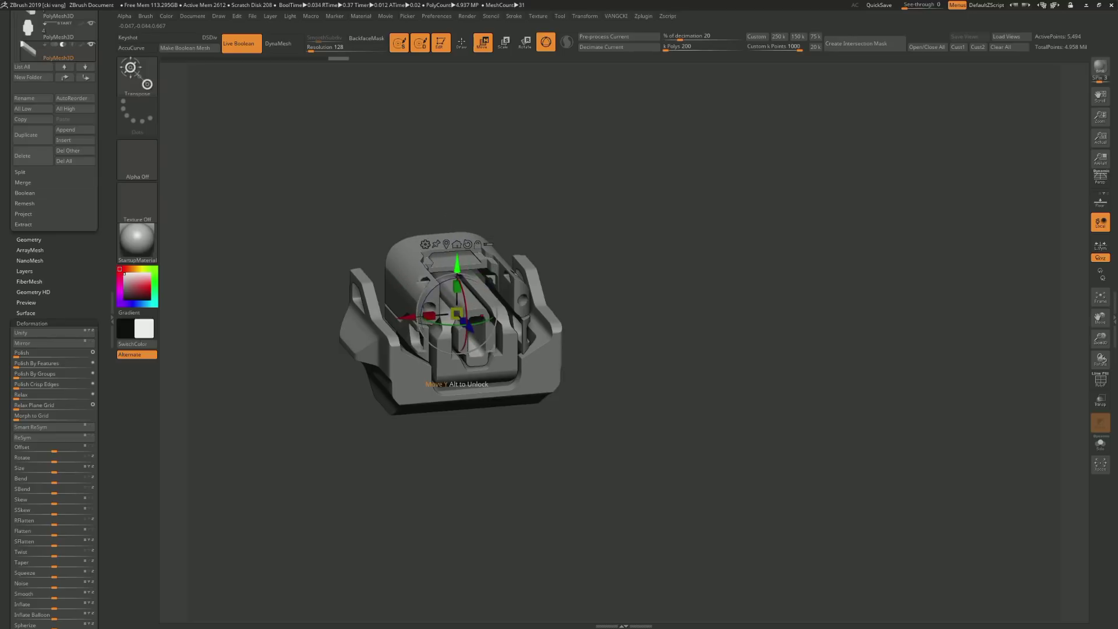
{"action": "left_click", "coordinate": [460, 442], "text": "alt"}
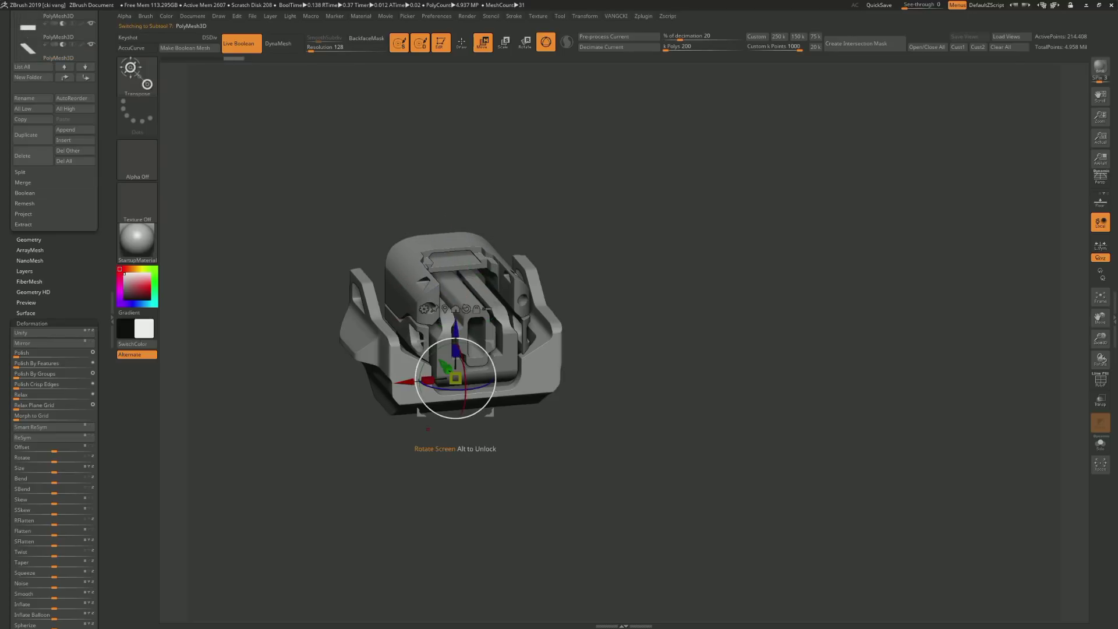
{"action": "mouse_move", "coordinate": [495, 462]}
{"action": "left_mouse_down"}
{"action": "mouse_move", "coordinate": [540, 432]}
{"action": "mouse_move", "coordinate": [599, 477]}
{"action": "mouse_move", "coordinate": [635, 460]}
{"action": "mouse_move", "coordinate": [653, 428]}
{"action": "left_mouse_up"}
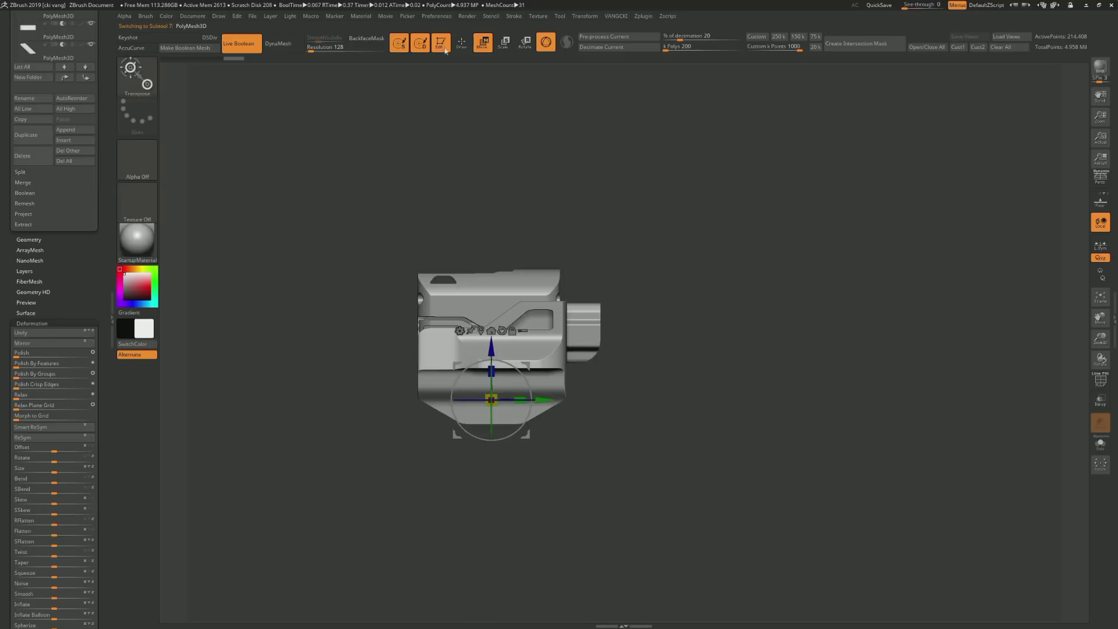
Bring the lower Spotlight shape image onto the Spotlight dial
{"action": "key", "text": "q"}
{"action": "key", "text": "shift+z"}
{"action": "mouse_move", "coordinate": [474, 286]}
{"action": "left_mouse_down"}
{"action": "mouse_move", "coordinate": [319, 349]}
{"action": "mouse_move", "coordinate": [828, 515]}
{"action": "left_mouse_up"}
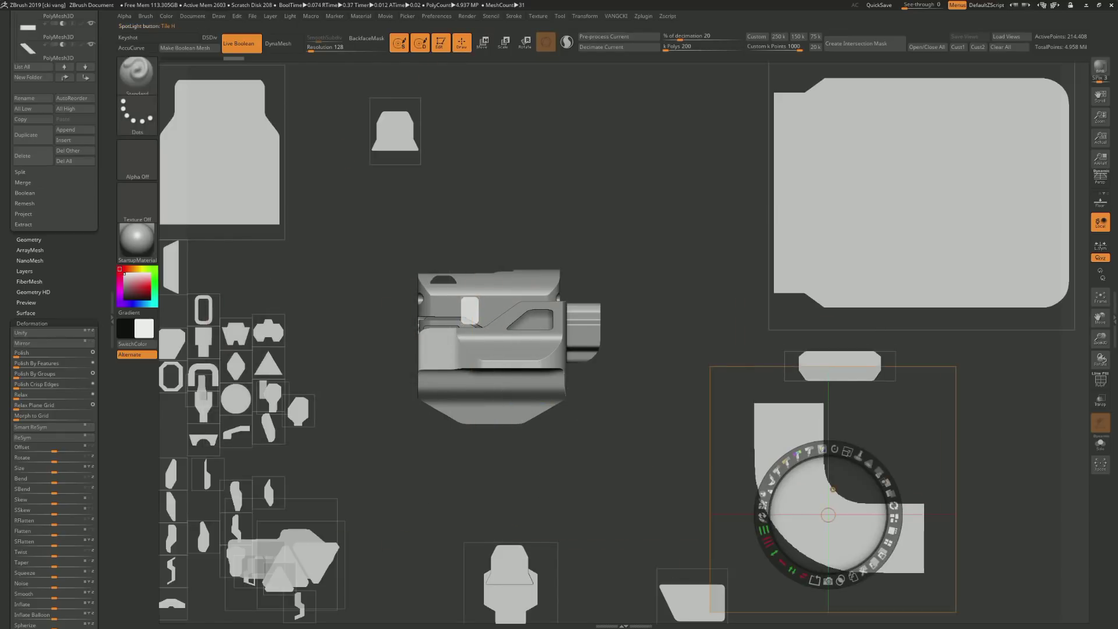
{"action": "mouse_move", "coordinate": [510, 583]}
{"action": "left_mouse_down"}
{"action": "mouse_move", "coordinate": [524, 536]}
{"action": "mouse_move", "coordinate": [602, 462]}
{"action": "left_mouse_up"}
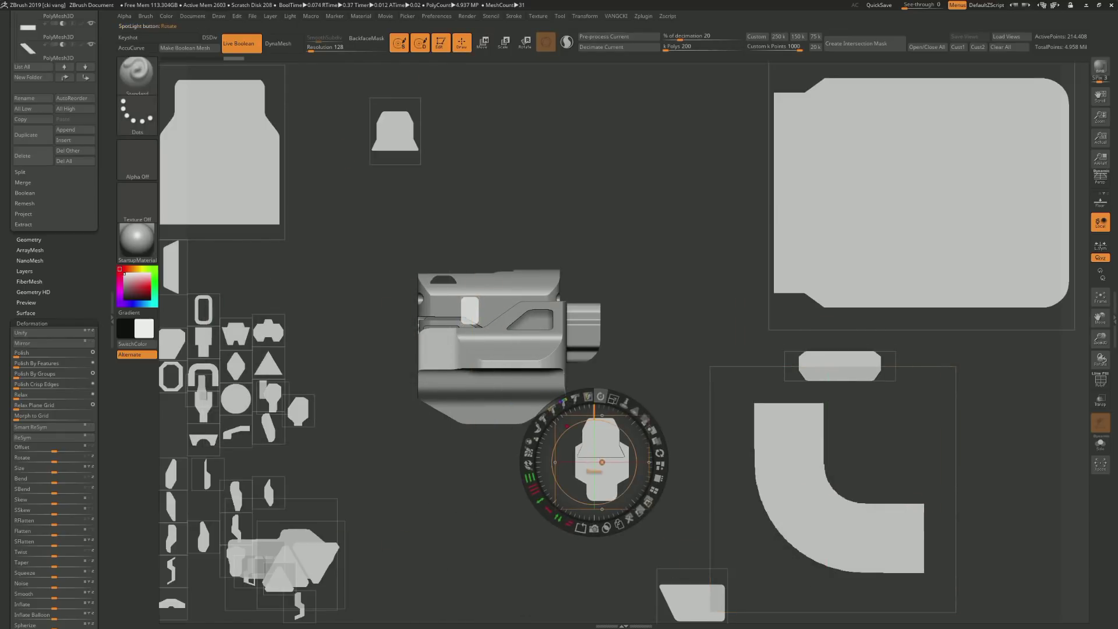
Rotate the shape 90°, scale it over the part, and extrude it onto the chosen subtool
{"action": "mouse_move", "coordinate": [600, 397]}
{"action": "left_mouse_down"}
{"action": "mouse_move", "coordinate": [623, 400]}
{"action": "mouse_move", "coordinate": [659, 454]}
{"action": "left_mouse_up"}
{"action": "left_click_drag", "start_coordinate": [613, 398], "coordinate": [648, 502]}
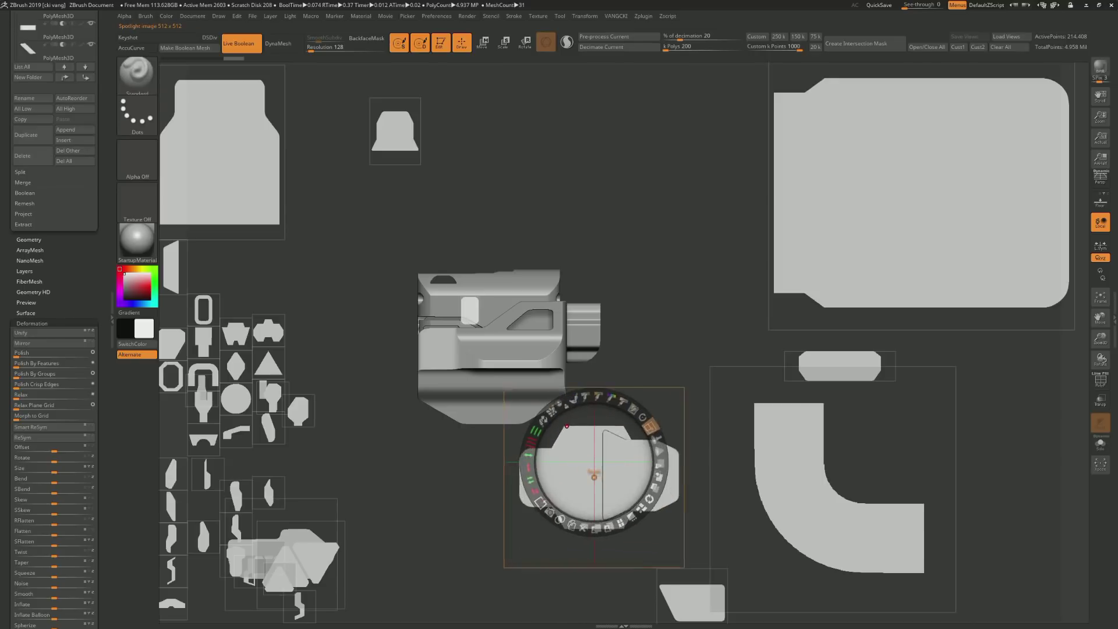
{"action": "left_click_drag", "start_coordinate": [581, 528], "coordinate": [586, 528], "text": "shift"}
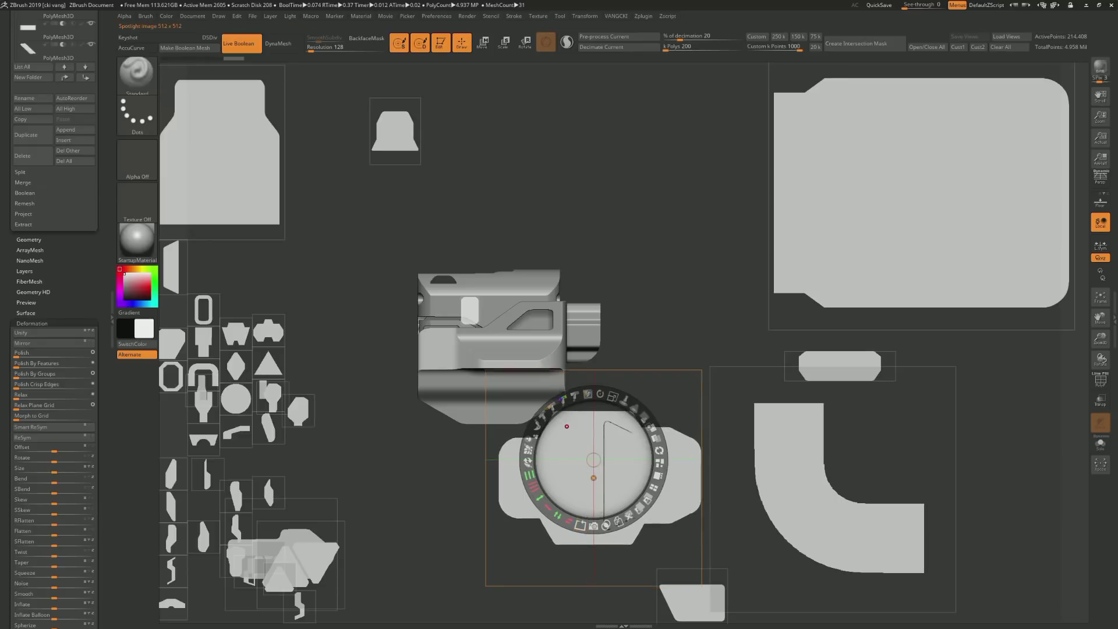
{"action": "left_click_drag", "start_coordinate": [566, 427], "coordinate": [492, 315]}
{"action": "mouse_move", "coordinate": [502, 358]}
{"action": "left_mouse_down"}
{"action": "mouse_move", "coordinate": [520, 320]}
{"action": "mouse_move", "coordinate": [577, 387]}
{"action": "mouse_move", "coordinate": [500, 352]}
{"action": "left_mouse_up"}
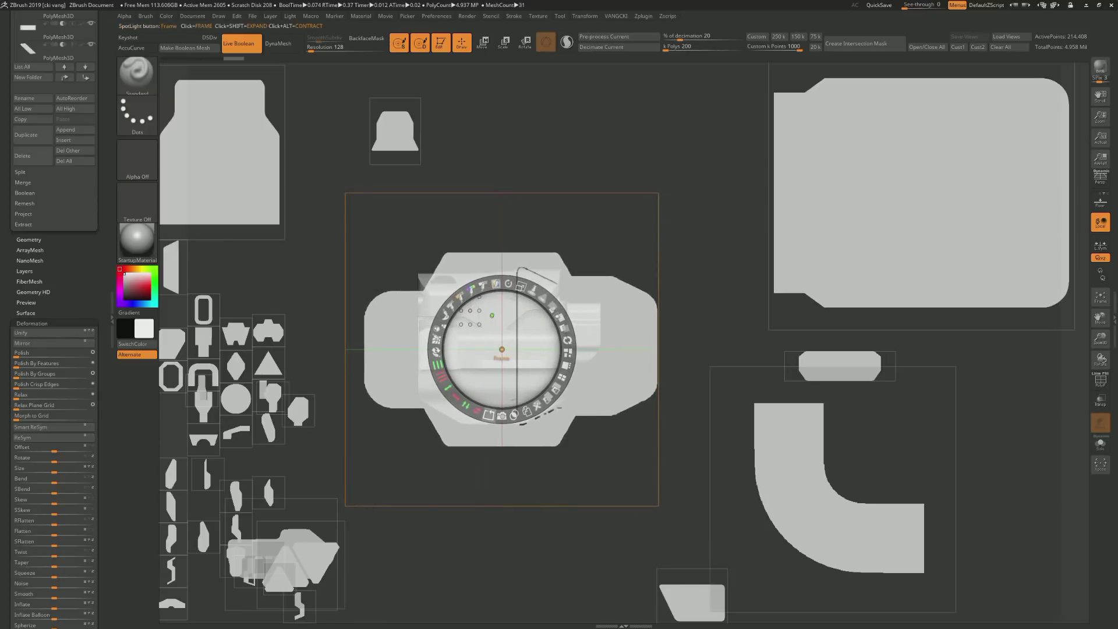
{"action": "left_click", "coordinate": [511, 350], "text": "alt"}
Show the new block alone with Solo and display its polygroups with PolyFrame
{"action": "key", "text": "shift+z"}
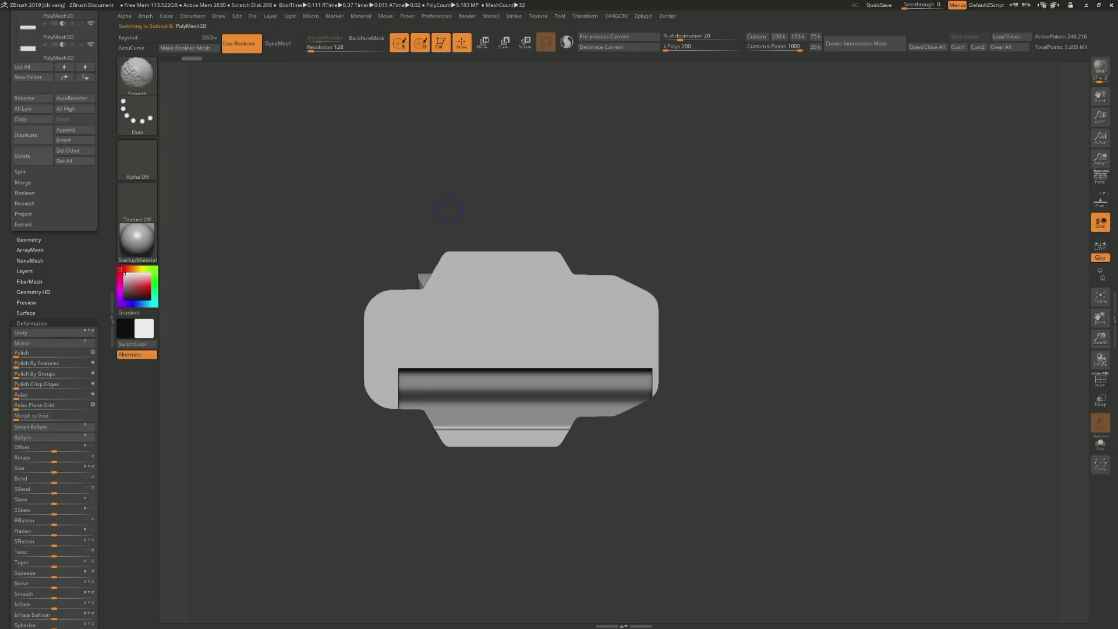
{"action": "left_click_drag", "start_coordinate": [758, 175], "coordinate": [166, 137]}
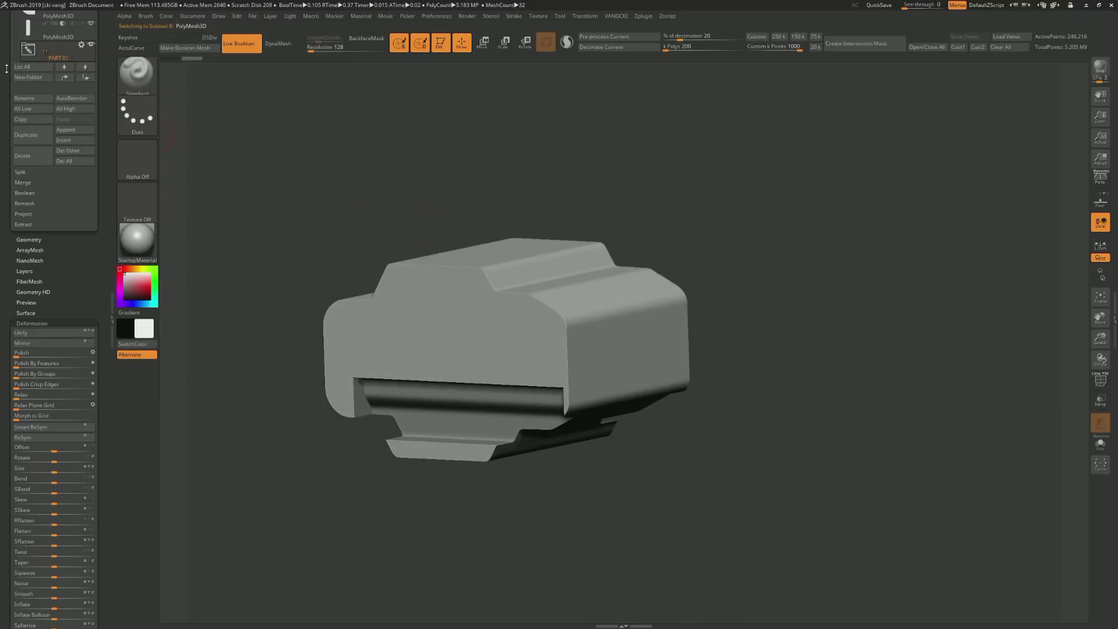
{"action": "left_click_drag", "start_coordinate": [17, 88], "coordinate": [17, 158]}
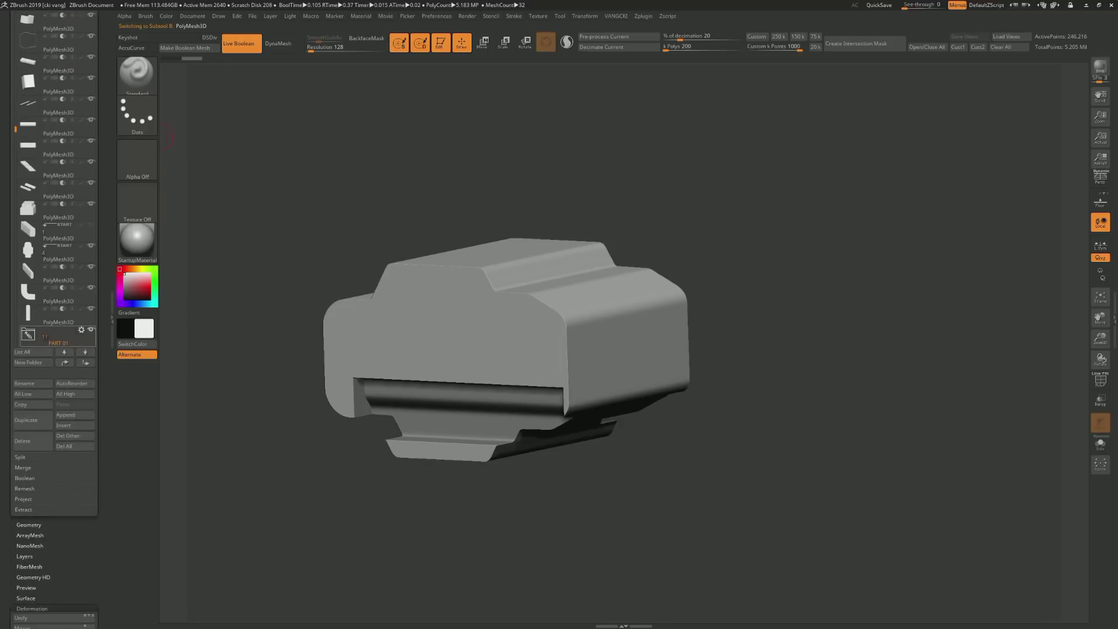
{"action": "left_click_drag", "start_coordinate": [14, 326], "coordinate": [15, 332]}
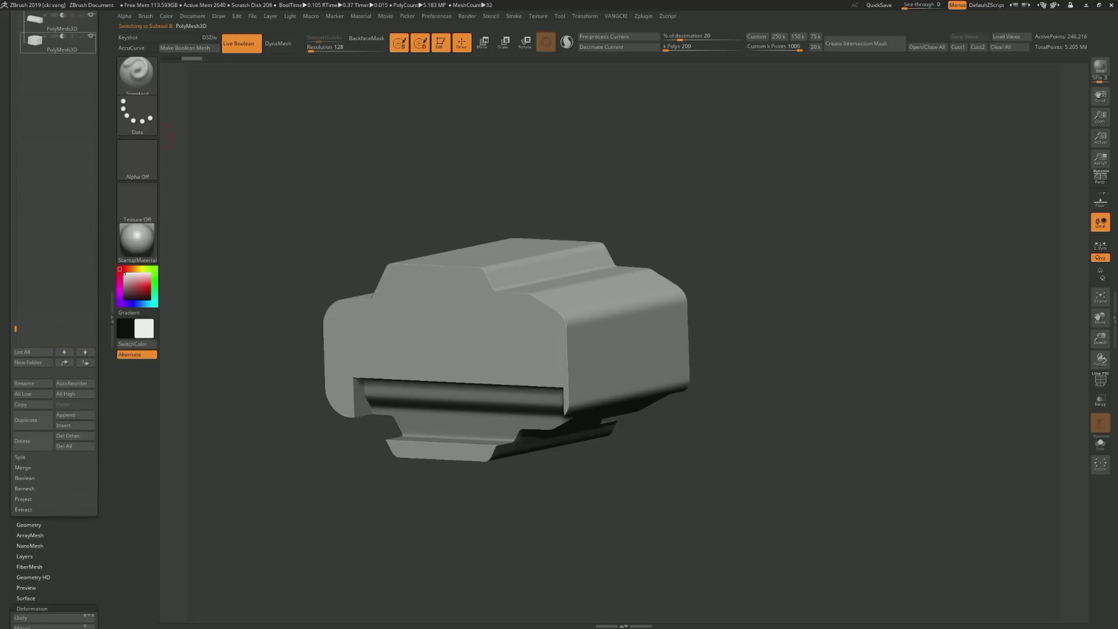
{"action": "key", "text": "alt+s"}
{"action": "key", "text": "shift+f"}
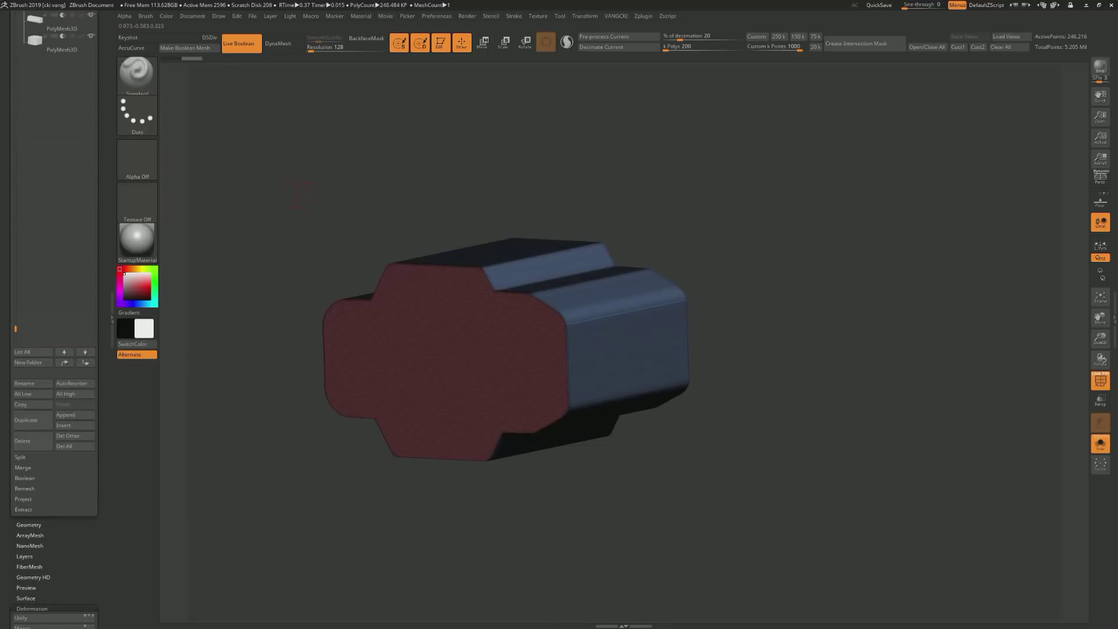
Collapse the PART 01 folder in the subtool list and turn PolyFrame off
{"action": "left_click_drag", "start_coordinate": [15, 87], "coordinate": [8, 162]}
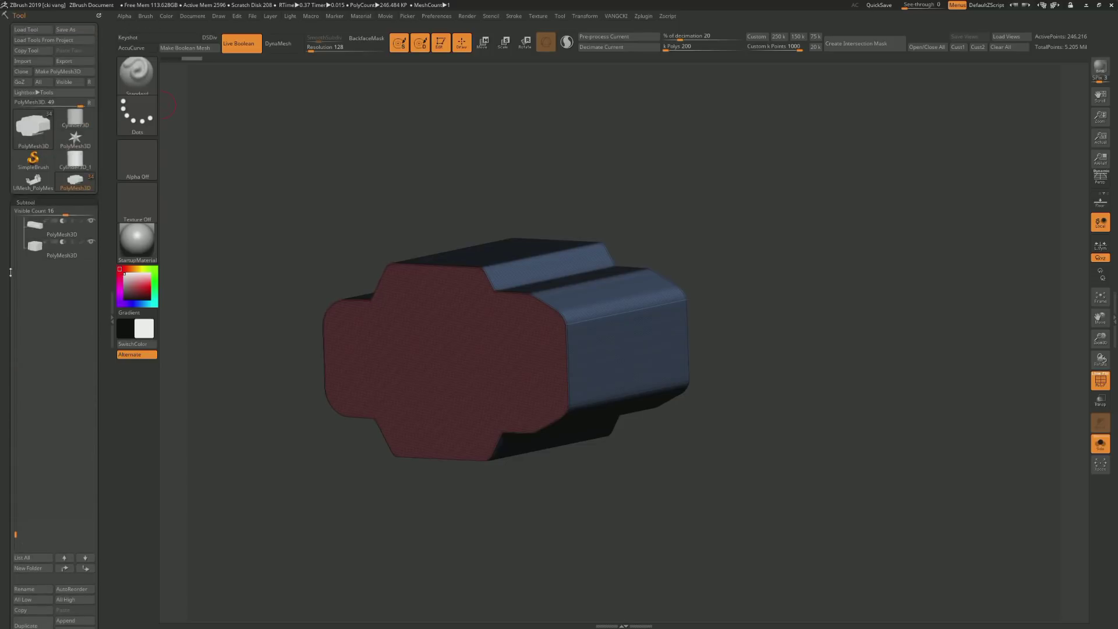
{"action": "left_click_drag", "start_coordinate": [9, 537], "coordinate": [15, 461]}
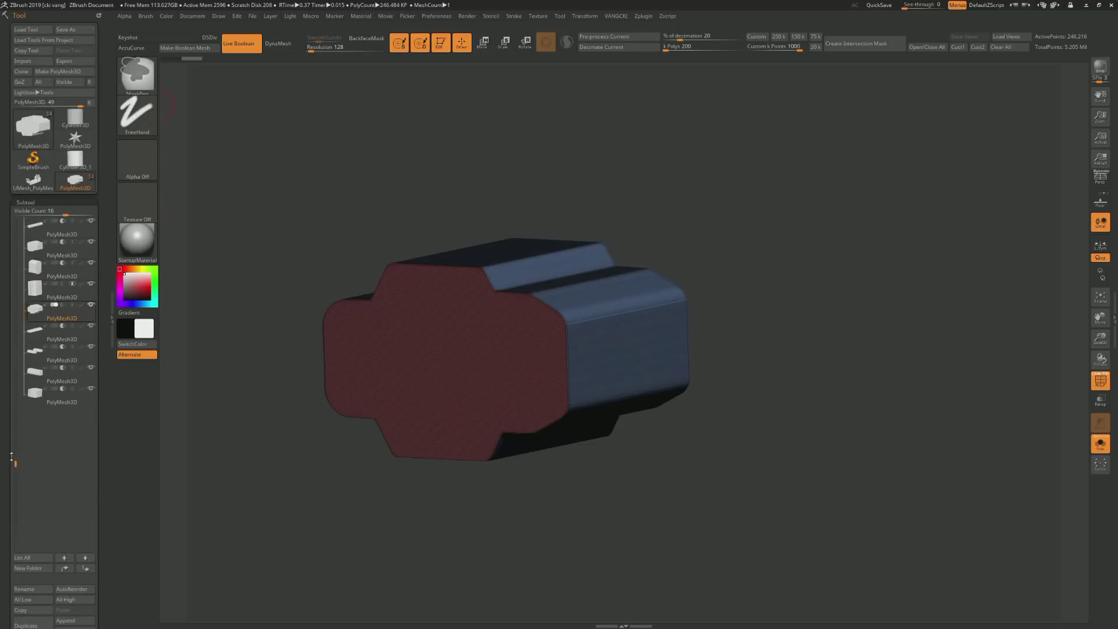
{"action": "key", "text": "ctrl"}
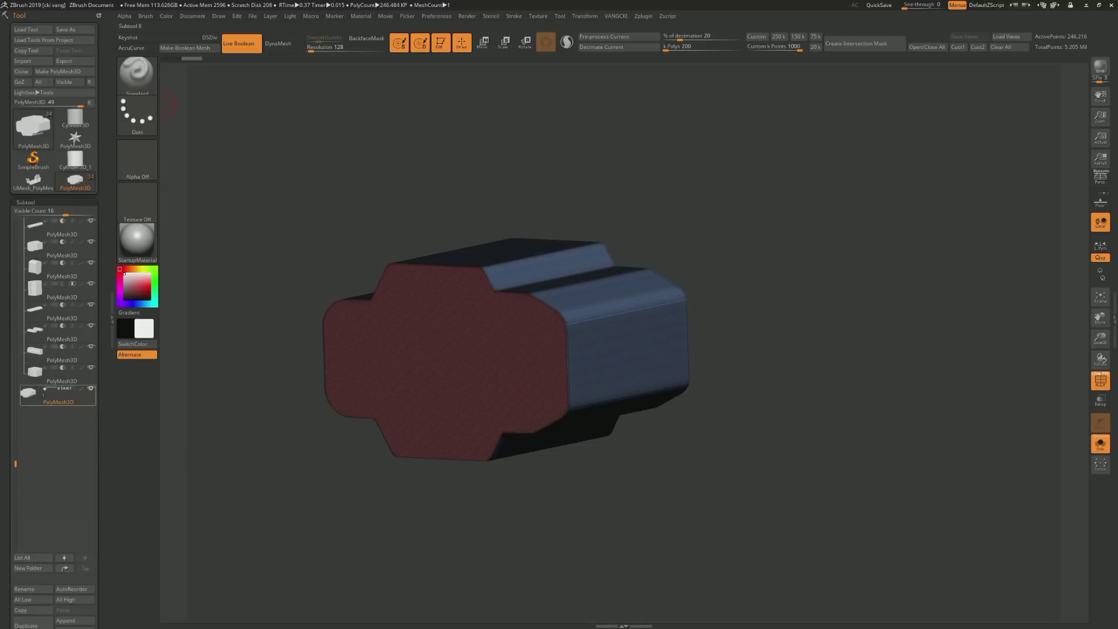
{"action": "left_click_drag", "start_coordinate": [8, 352], "coordinate": [15, 367]}
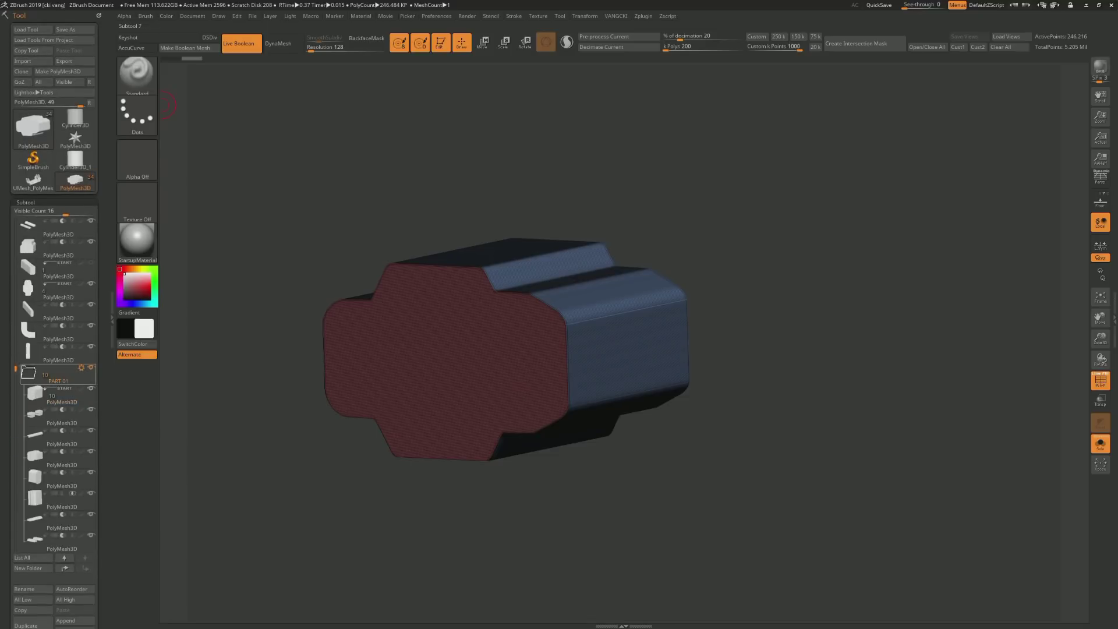
{"action": "left_click", "coordinate": [28, 373]}
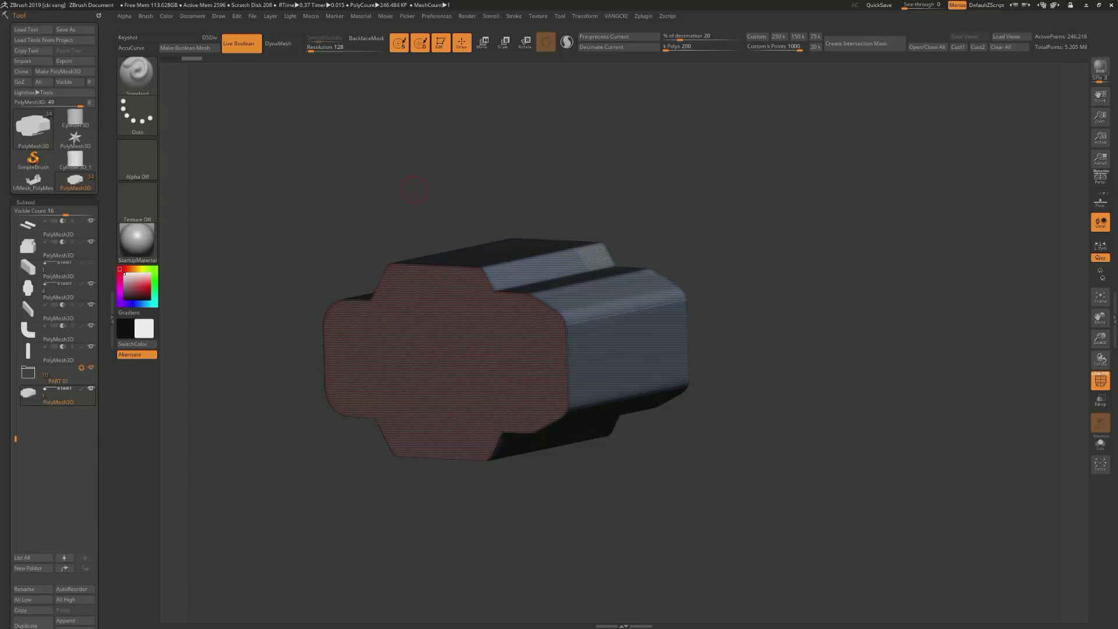
{"action": "key", "text": "shift+f"}
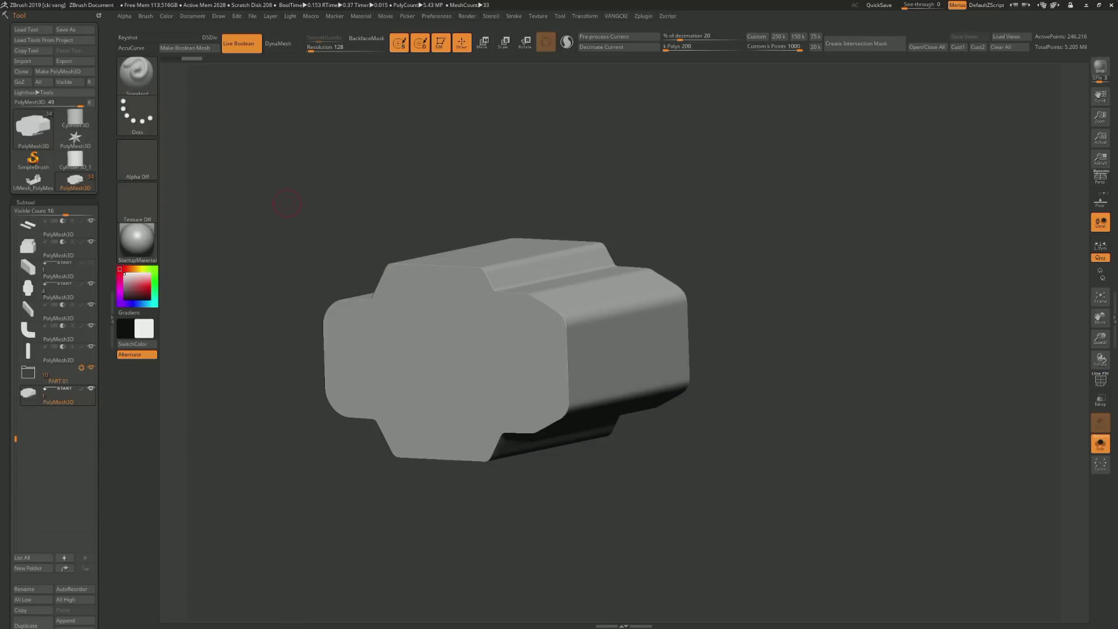
{"action": "left_click_drag", "start_coordinate": [287, 204], "coordinate": [246, 230], "text": "shift"}
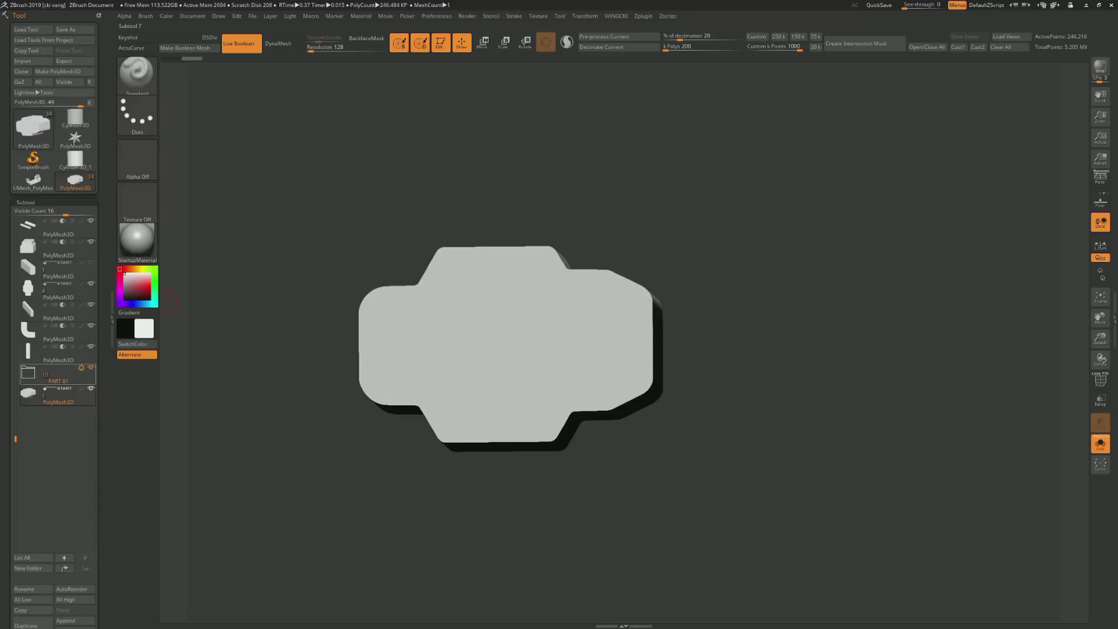
Select the extruded block subtool and view it at a three-quarter angle
{"action": "left_click", "coordinate": [58, 394]}
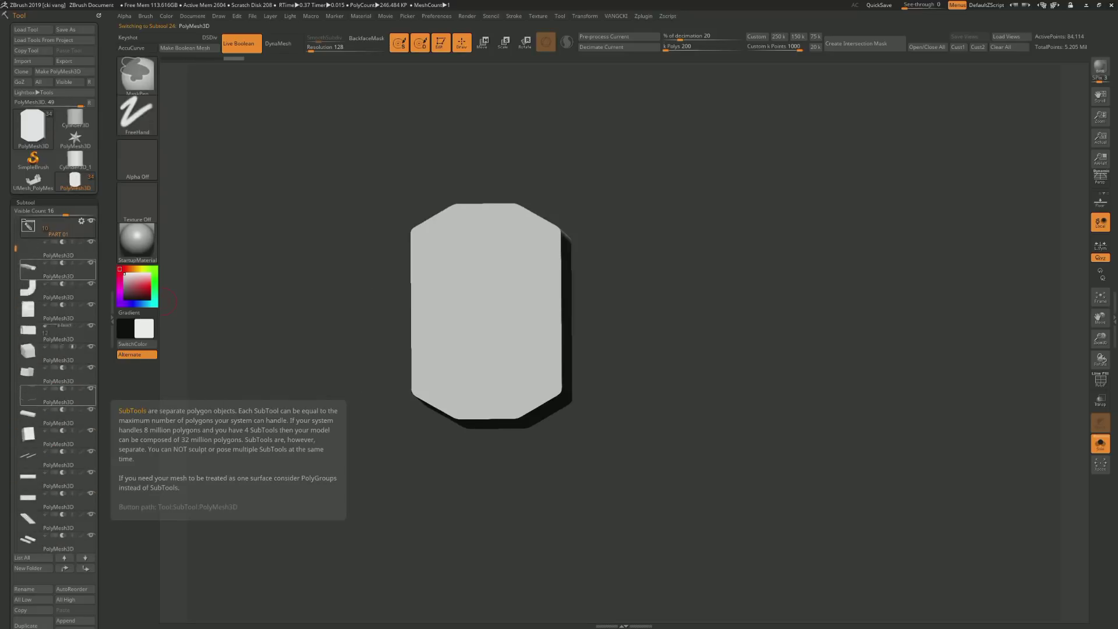
{"action": "mouse_move", "coordinate": [66, 214]}
{"action": "left_mouse_down"}
{"action": "mouse_move", "coordinate": [17, 211]}
{"action": "mouse_move", "coordinate": [14, 338]}
{"action": "left_mouse_up"}
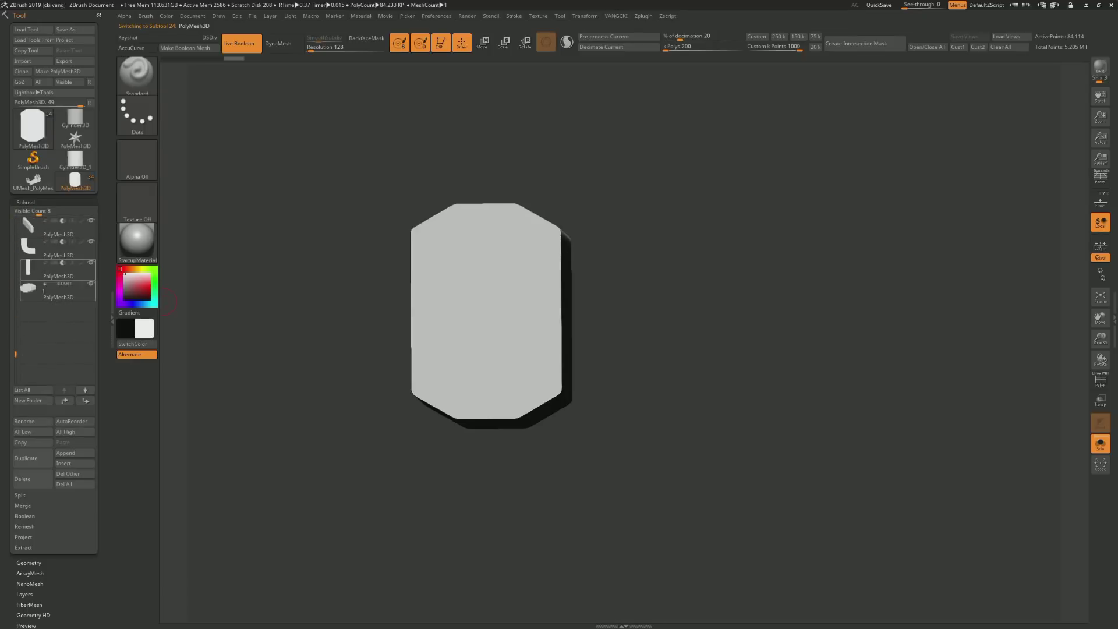
{"action": "left_click", "coordinate": [467, 301], "text": "alt"}
{"action": "mouse_move", "coordinate": [468, 301]}
{"action": "left_mouse_down"}
{"action": "mouse_move", "coordinate": [422, 206]}
{"action": "mouse_move", "coordinate": [410, 248]}
{"action": "left_mouse_up"}
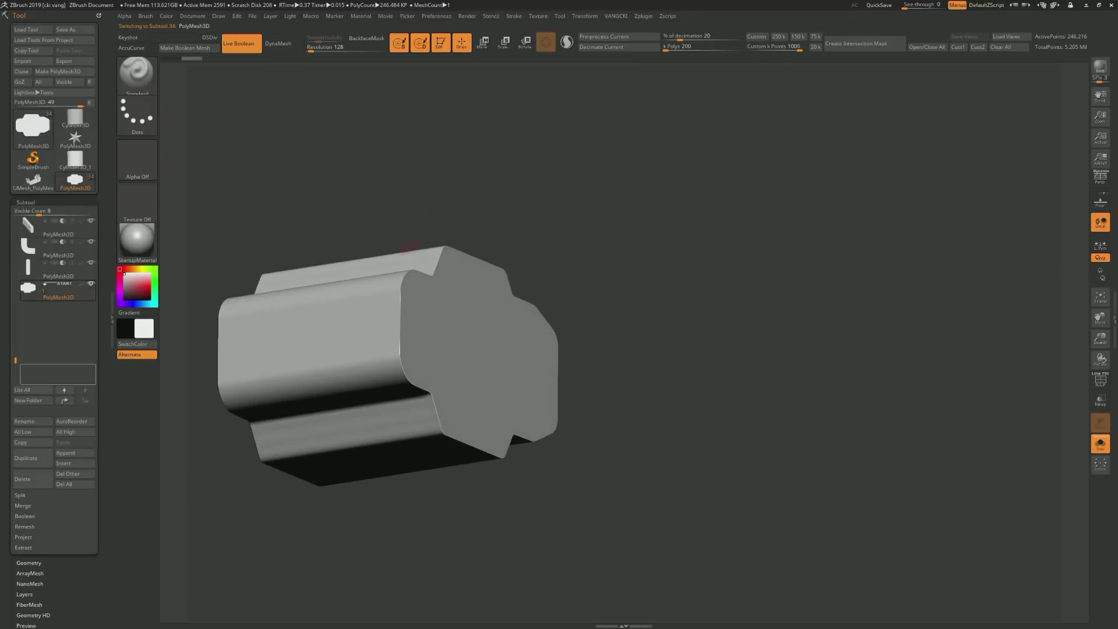
Toggle Polish By Groups in Tool > Deformation to round the block's edges
{"action": "scroll", "coordinate": [14, 557], "scroll_direction": "down", "scroll_amount": 5}
{"action": "scroll", "coordinate": [10, 552], "scroll_direction": "down", "scroll_amount": 2}
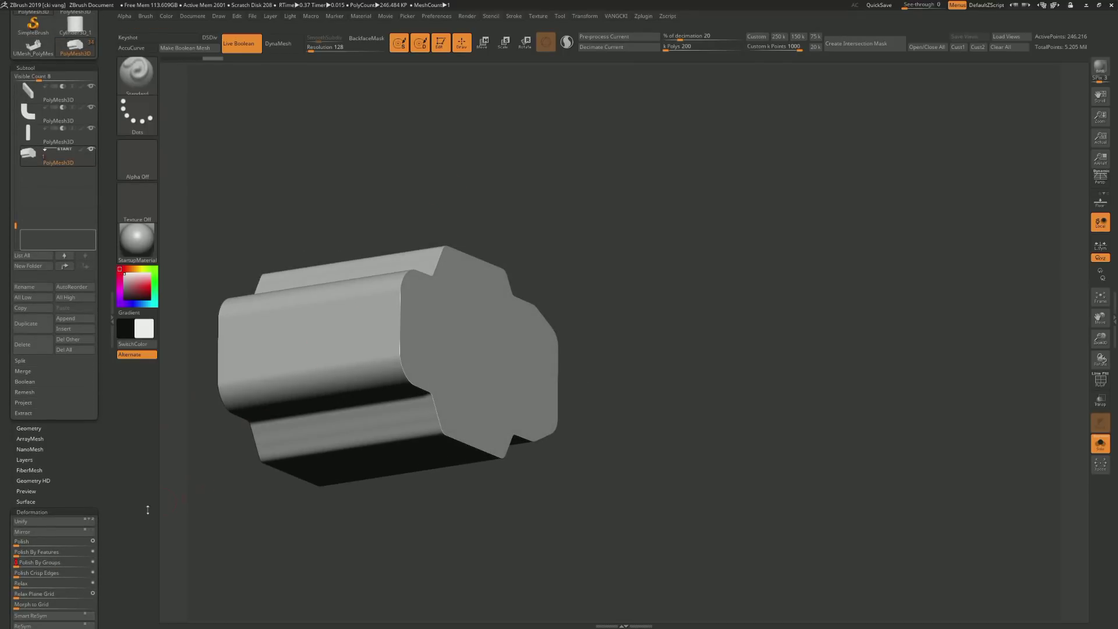
{"action": "left_click", "coordinate": [93, 562]}
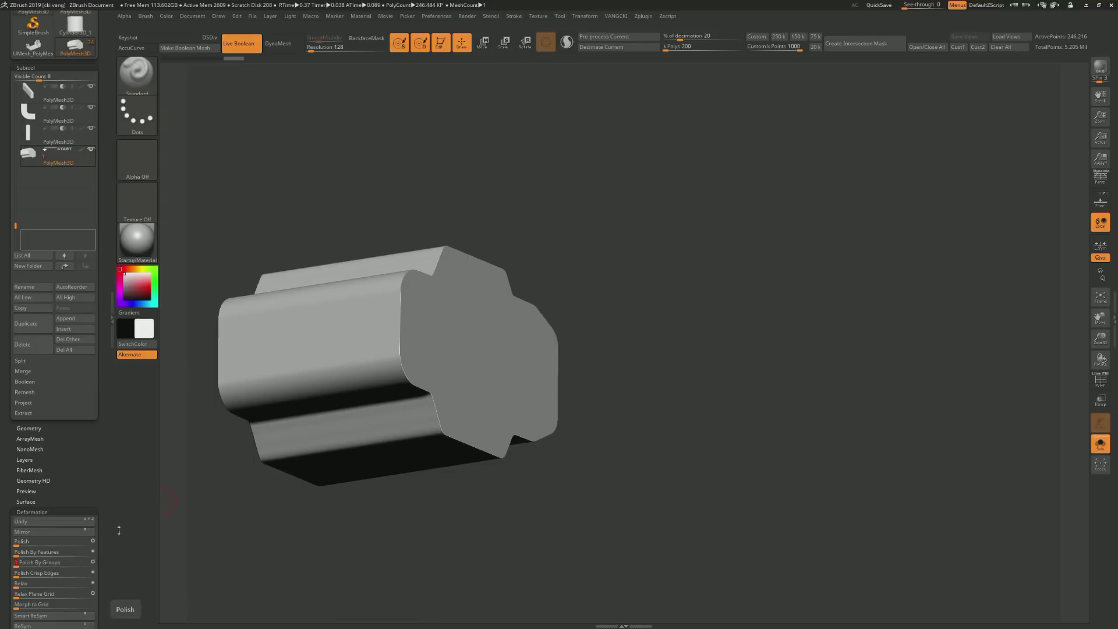
{"action": "left_click_drag", "start_coordinate": [118, 530], "coordinate": [408, 349]}
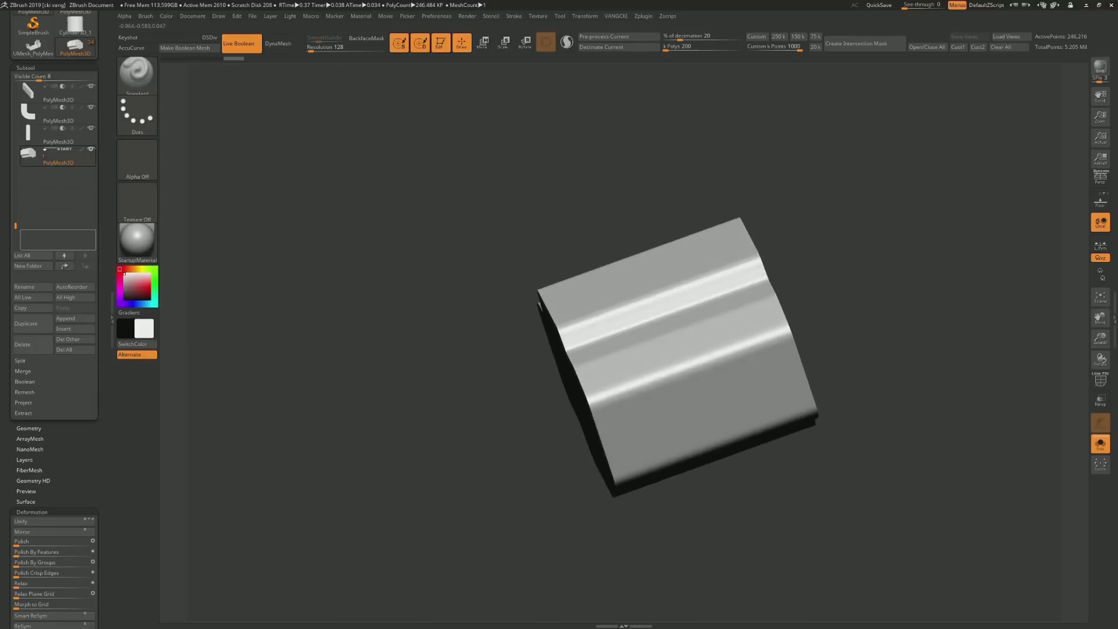
{"action": "left_click_drag", "start_coordinate": [582, 326], "coordinate": [536, 307], "text": "shift"}
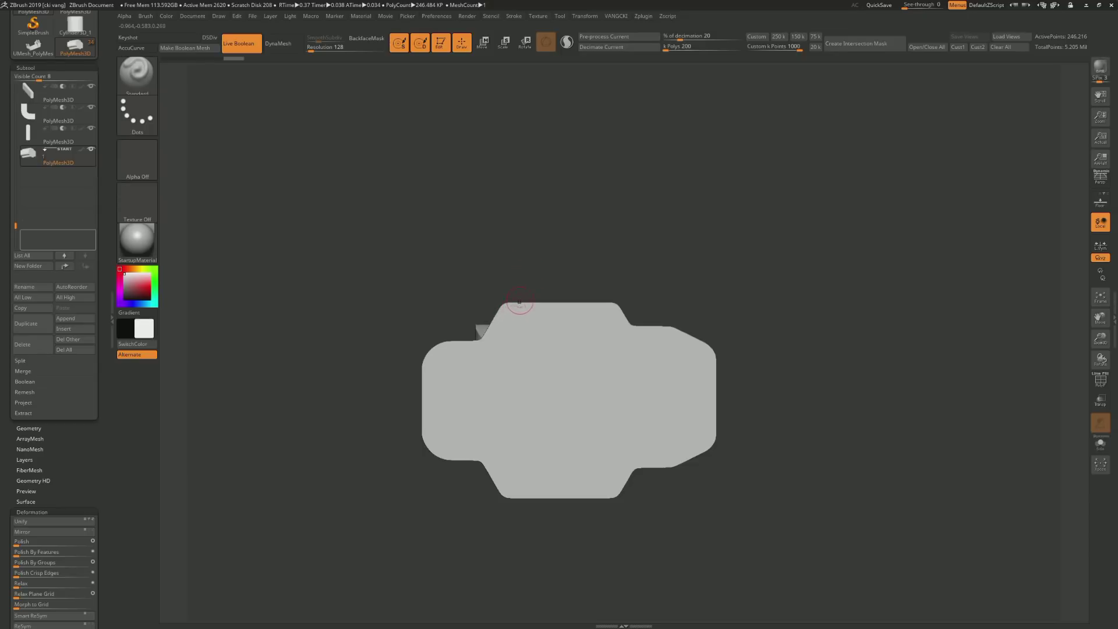
Review the block with Transp and PolyFrame toggled, and expand Tool > Geometry
{"action": "left_click_drag", "start_coordinate": [519, 302], "coordinate": [526, 312], "text": "shift"}
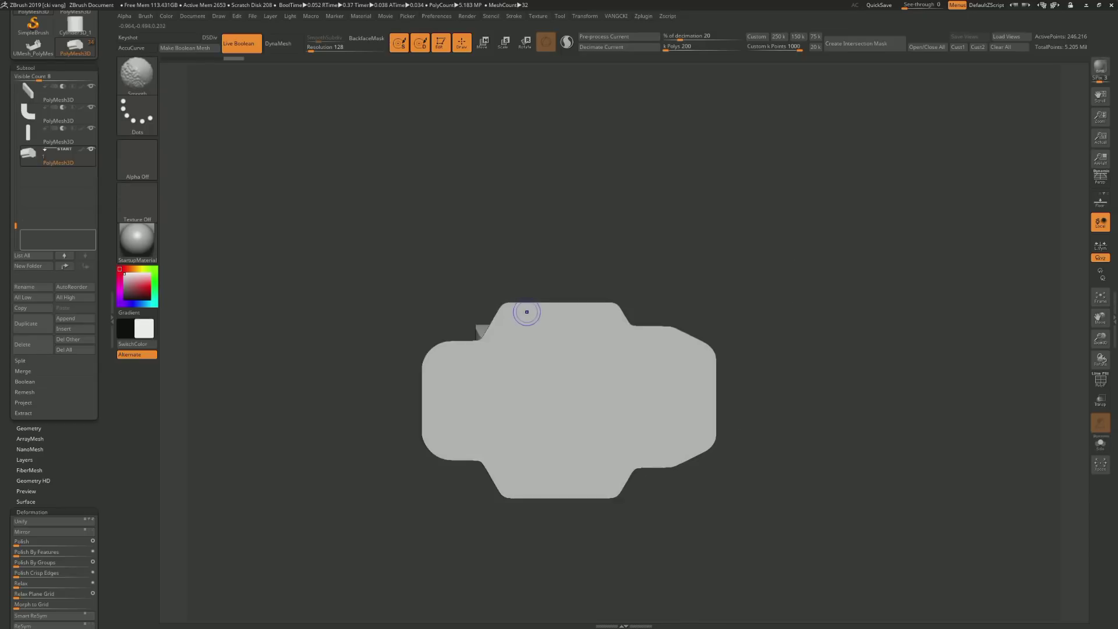
{"action": "left_click", "coordinate": [1100, 399]}
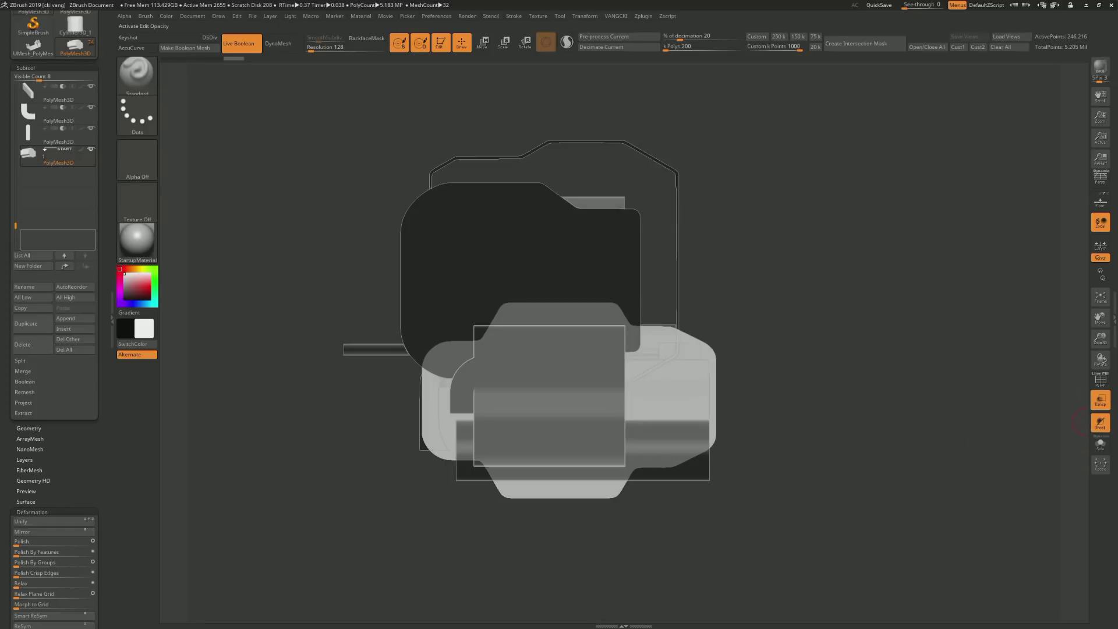
{"action": "left_click", "coordinate": [1100, 400]}
{"action": "mouse_move", "coordinate": [639, 389]}
{"action": "right_mouse_down"}
{"action": "mouse_move", "coordinate": [616, 337]}
{"action": "mouse_move", "coordinate": [402, 227]}
{"action": "right_mouse_up"}
{"action": "key", "text": "shift+f"}
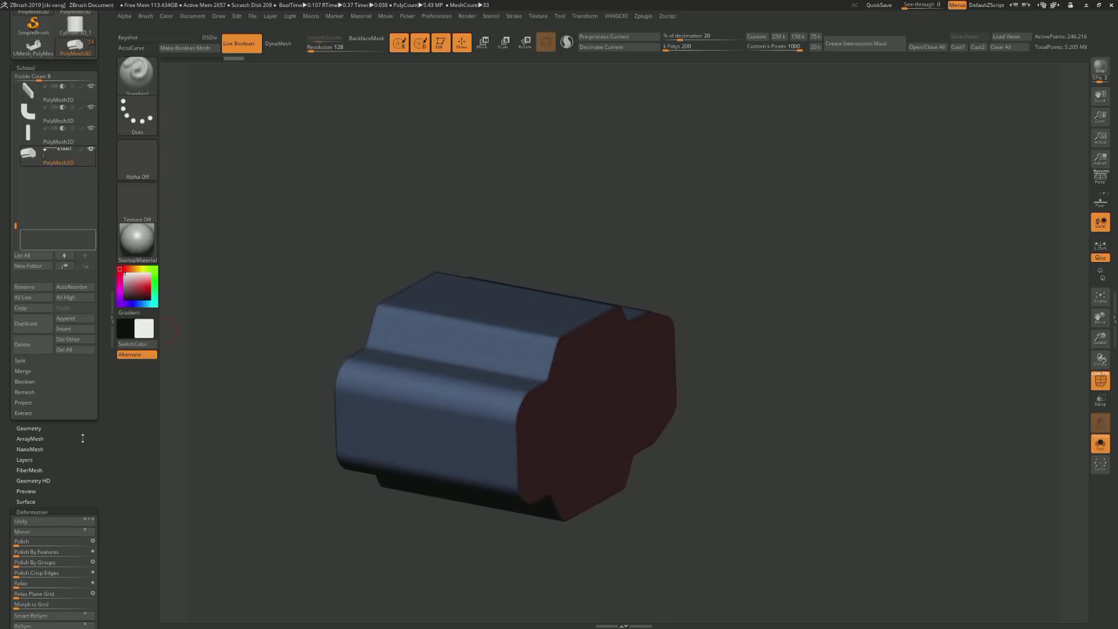
{"action": "key", "text": "shift+f"}
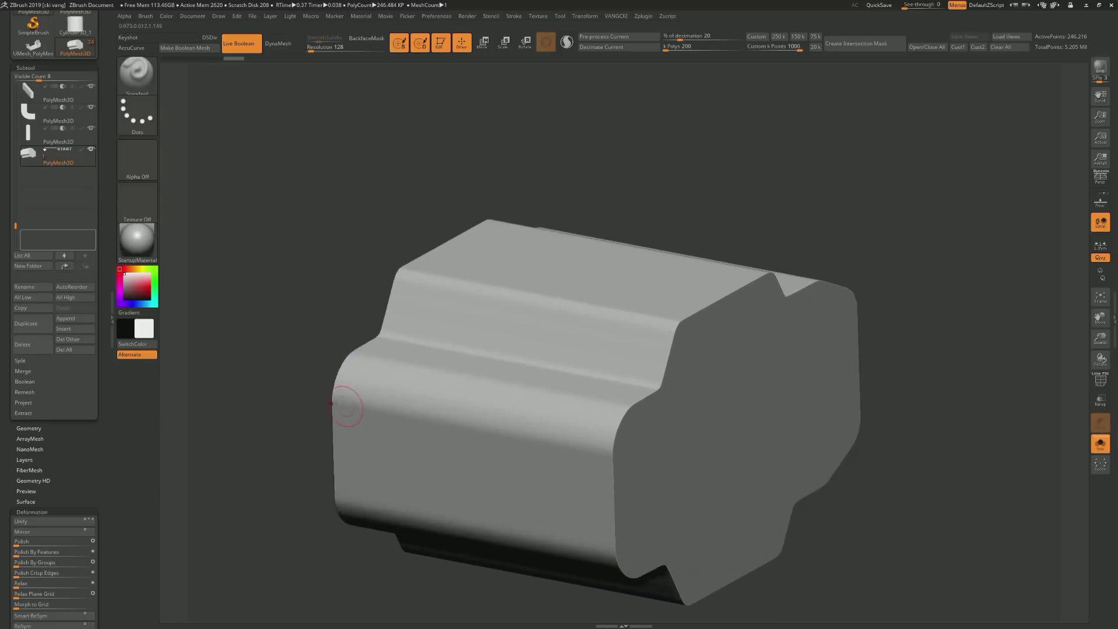
{"action": "mouse_move", "coordinate": [268, 347]}
{"action": "right_mouse_down"}
{"action": "mouse_move", "coordinate": [349, 392]}
{"action": "mouse_move", "coordinate": [326, 379]}
{"action": "right_mouse_up"}
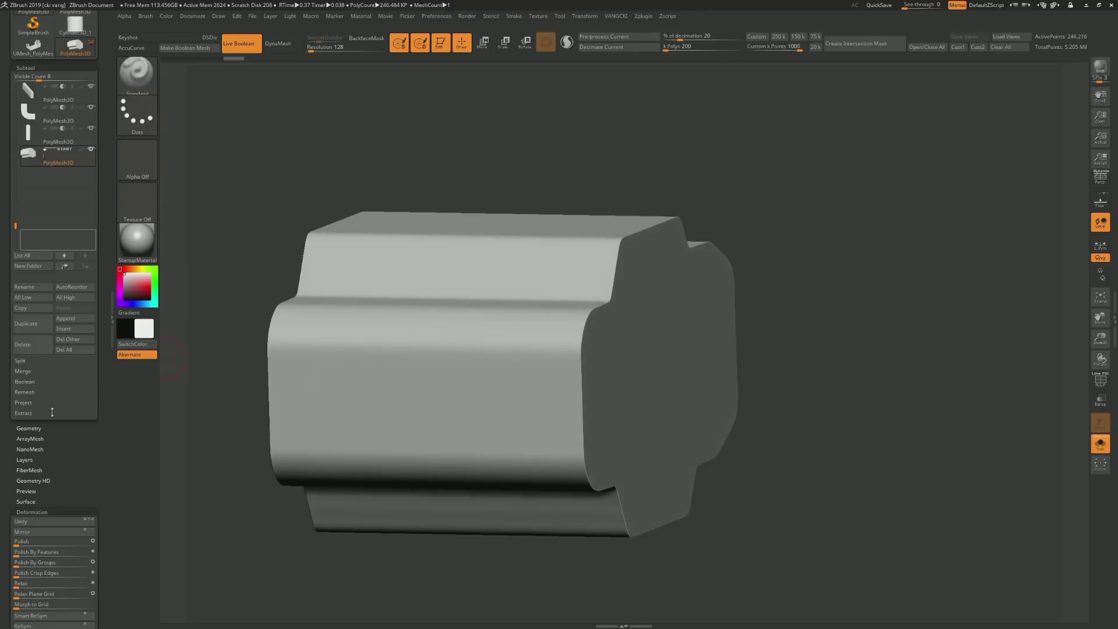
{"action": "left_click", "coordinate": [26, 427]}
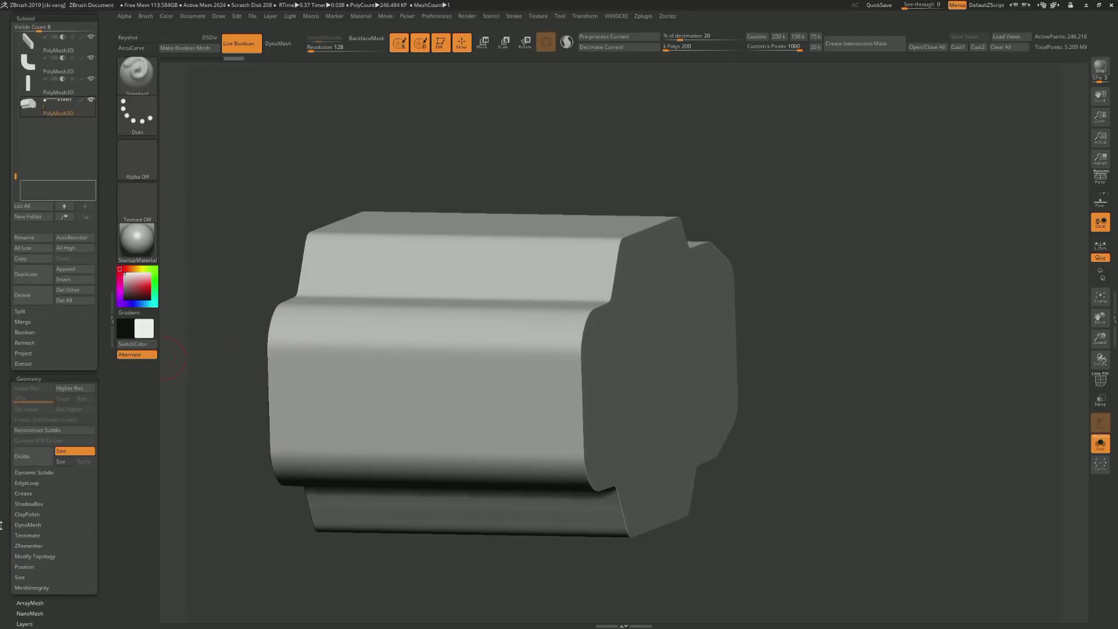
Raise the Crease Bevel Width from 0.05 to 0.1339 and check the bevels with PolyFrame
{"action": "left_click_drag", "start_coordinate": [2, 525], "coordinate": [3, 504]}
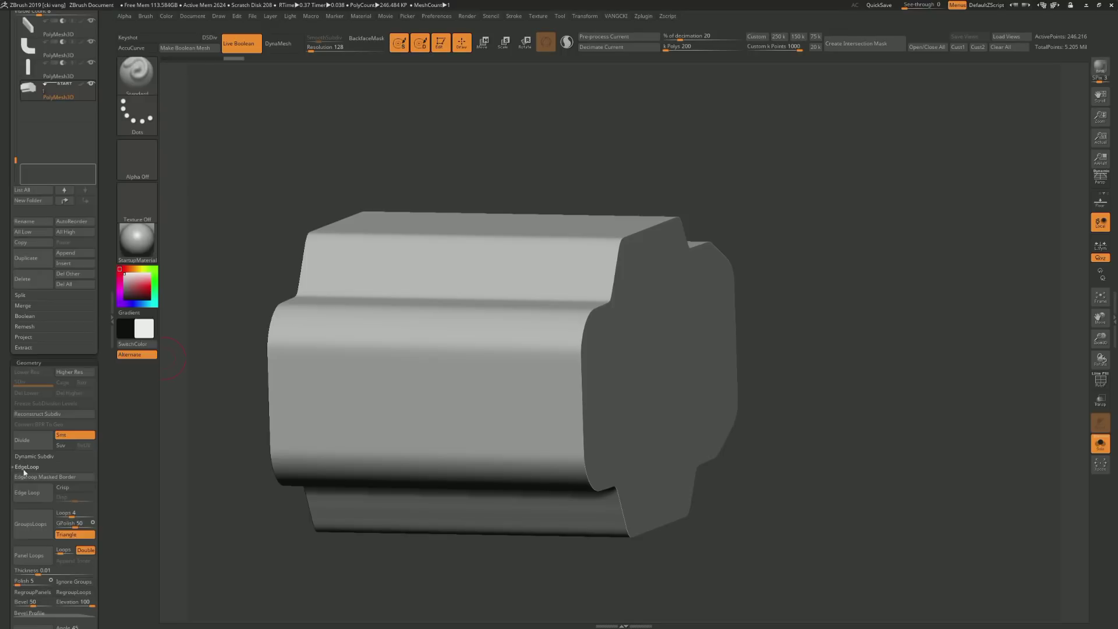
{"action": "left_click", "coordinate": [22, 477]}
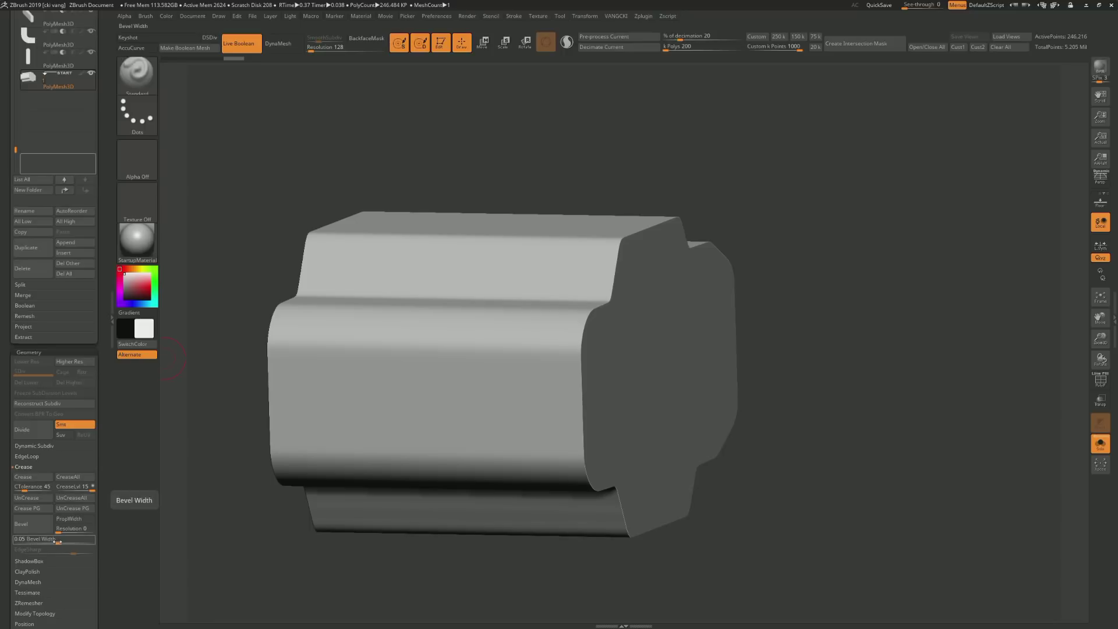
{"action": "left_click_drag", "start_coordinate": [59, 542], "coordinate": [70, 538], "text": "ctrl"}
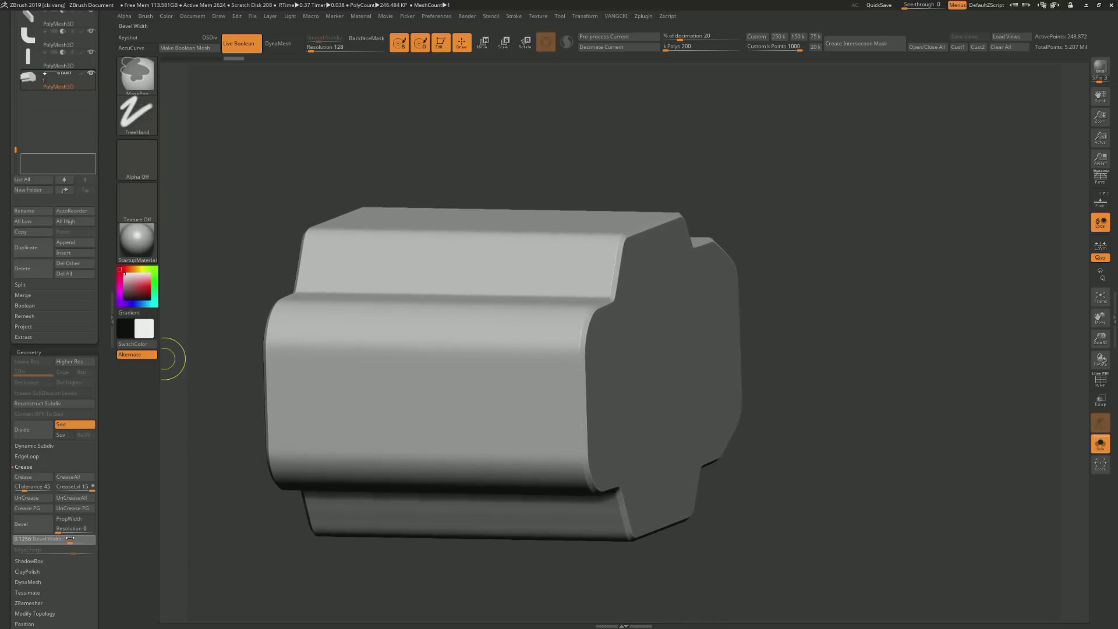
{"action": "key", "text": "shift+f"}
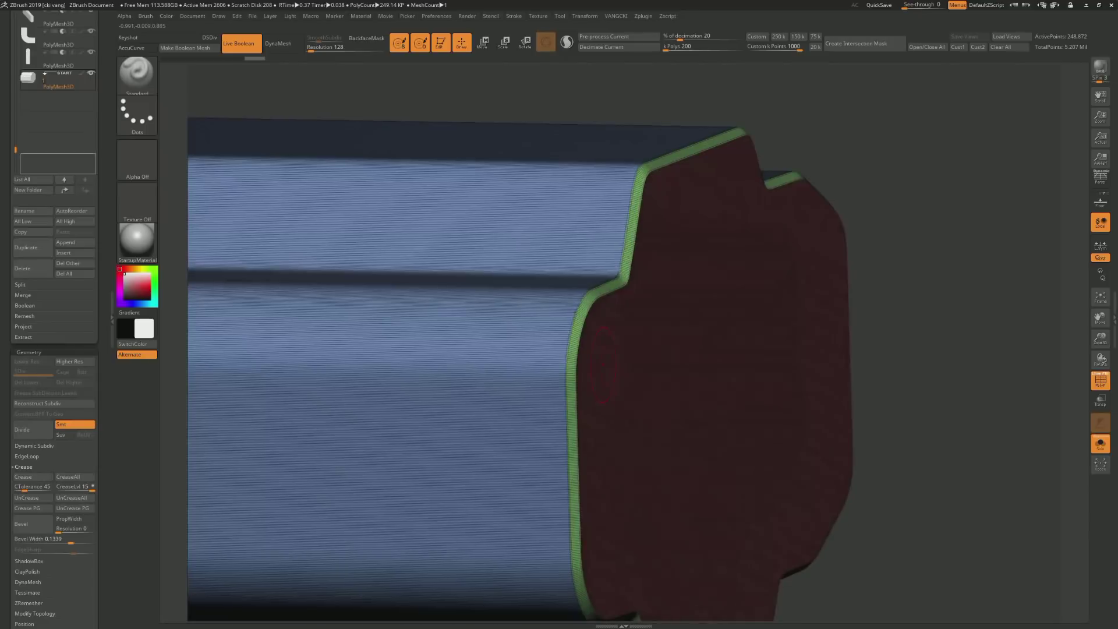
{"action": "key", "text": "shift+f"}
{"action": "left_click_drag", "start_coordinate": [640, 303], "coordinate": [536, 295]}
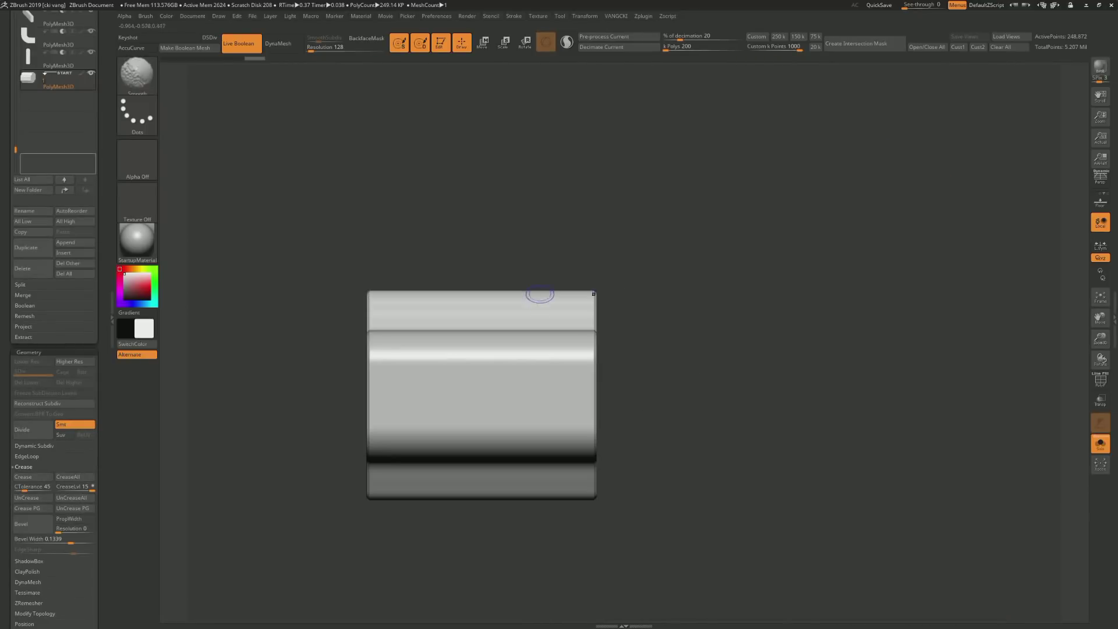
Centre, scale and widen the jar-shaped Spotlight image, then Snapshot3D it into a mesh
{"action": "key", "text": "space"}
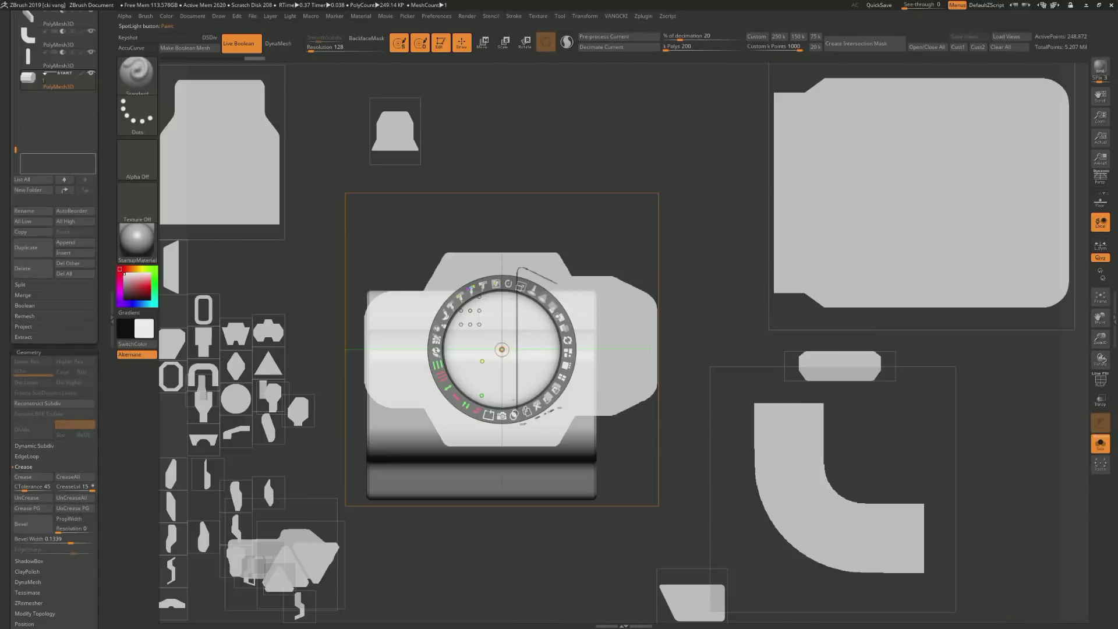
{"action": "left_click_drag", "start_coordinate": [502, 350], "coordinate": [932, 501]}
{"action": "mouse_move", "coordinate": [861, 239]}
{"action": "left_mouse_down"}
{"action": "mouse_move", "coordinate": [452, 305]}
{"action": "mouse_move", "coordinate": [482, 291]}
{"action": "left_mouse_up"}
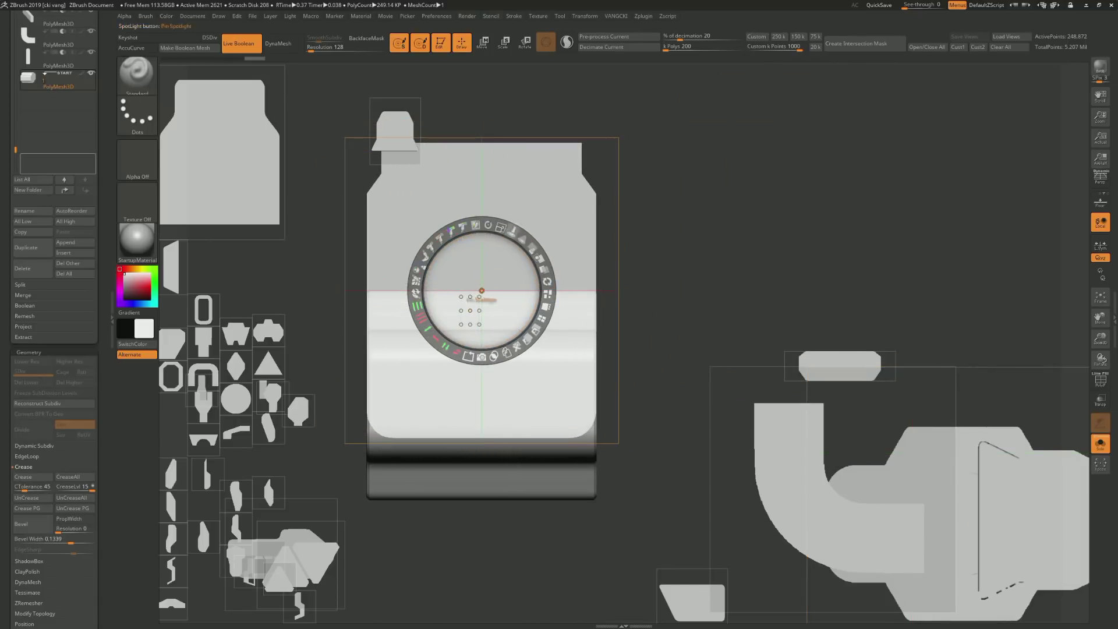
{"action": "mouse_move", "coordinate": [501, 227]}
{"action": "left_mouse_down"}
{"action": "mouse_move", "coordinate": [481, 290]}
{"action": "mouse_move", "coordinate": [482, 361]}
{"action": "left_mouse_up"}
{"action": "left_click_drag", "start_coordinate": [505, 299], "coordinate": [518, 301]}
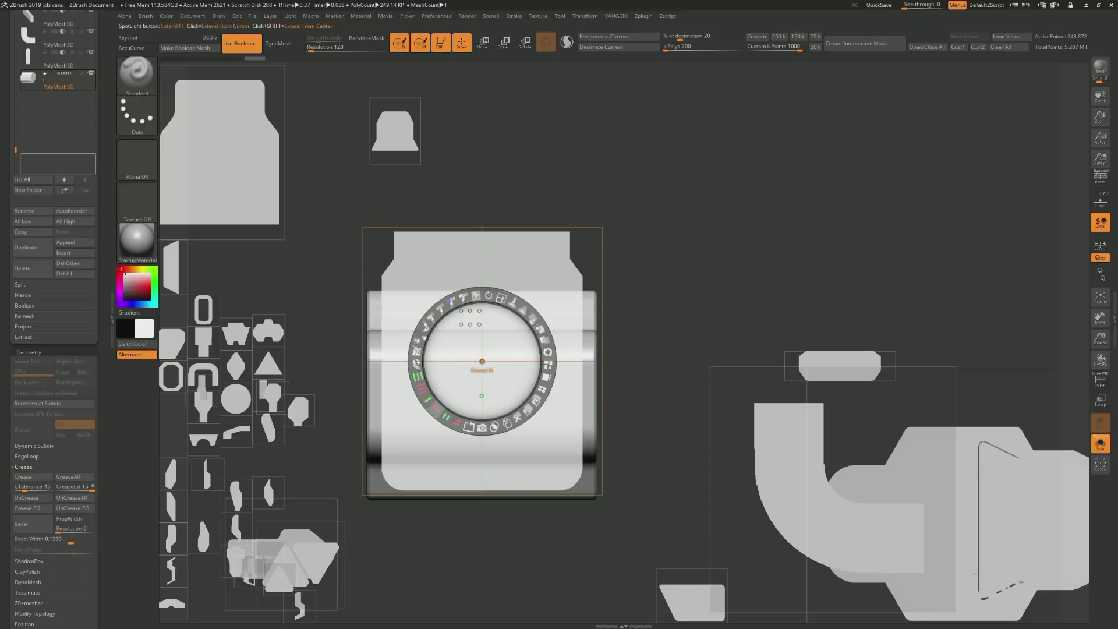
{"action": "left_click_drag", "start_coordinate": [428, 401], "coordinate": [431, 408]}
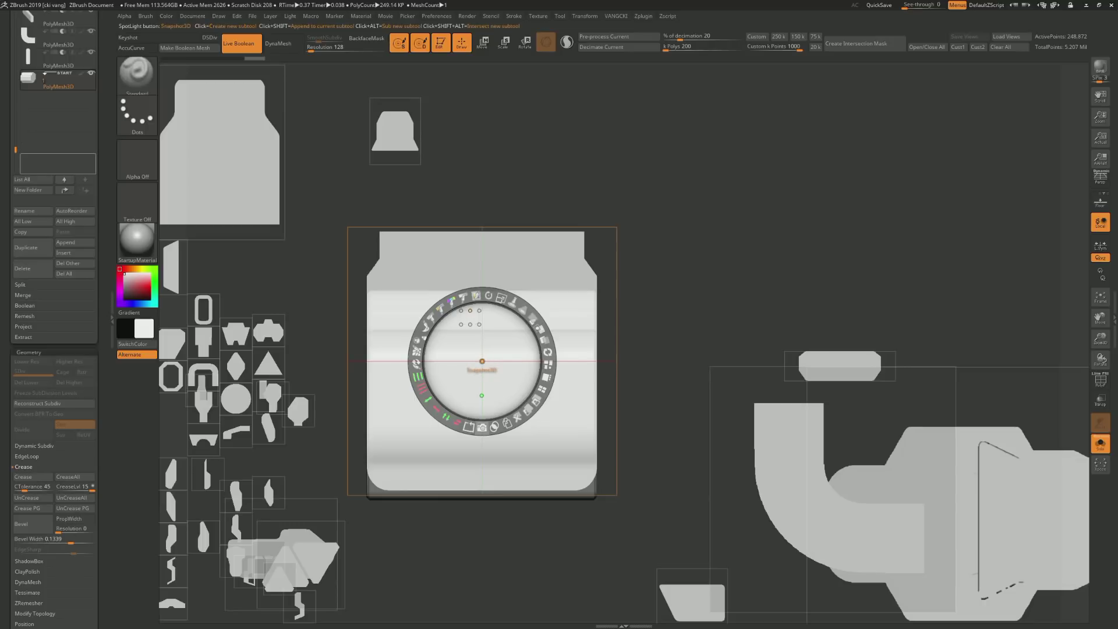
{"action": "left_click", "coordinate": [482, 428]}
{"action": "key", "text": "shift+z"}
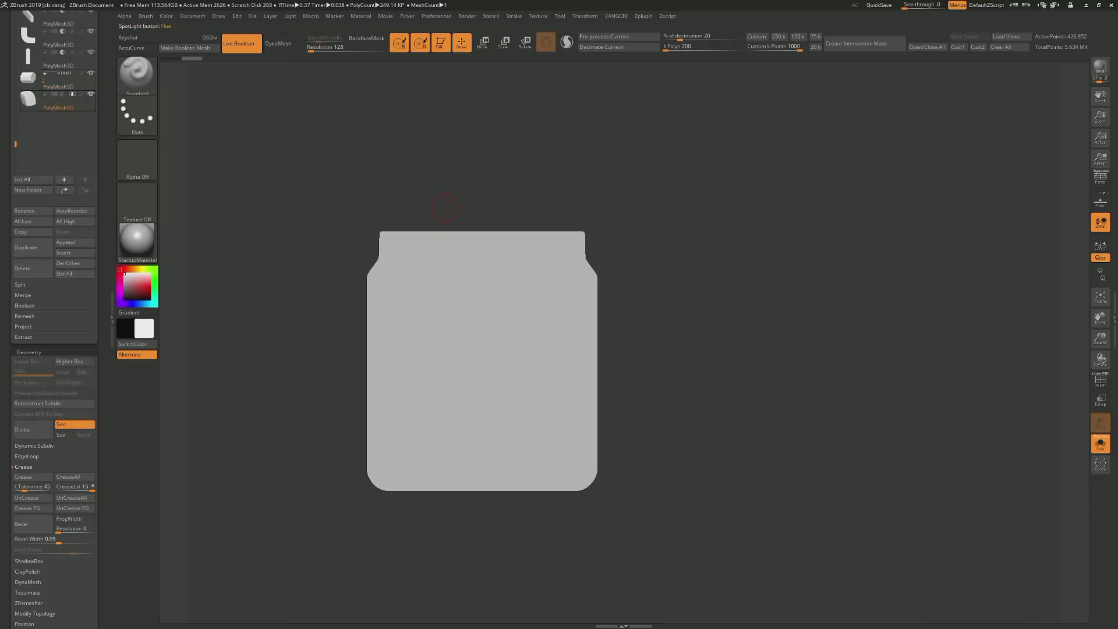
Squash the new jar-shaped mesh slightly along Y with the Move gizmo
{"action": "left_click_drag", "start_coordinate": [786, 291], "coordinate": [699, 327]}
{"action": "mouse_move", "coordinate": [429, 225]}
{"action": "right_mouse_down"}
{"action": "mouse_move", "coordinate": [412, 232]}
{"action": "mouse_move", "coordinate": [445, 64]}
{"action": "right_mouse_up"}
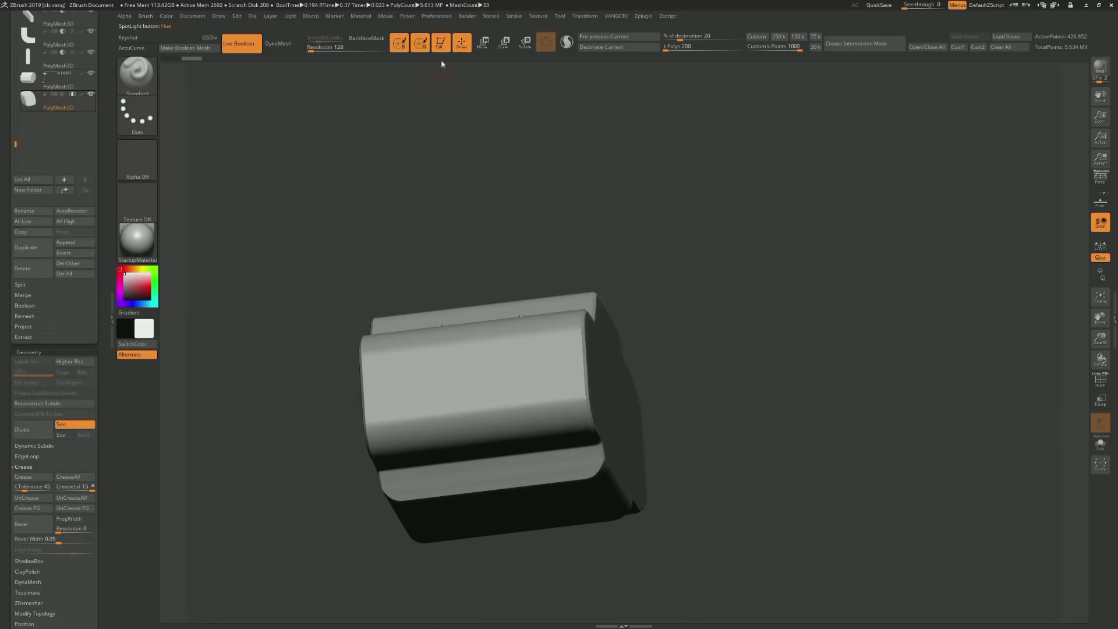
{"action": "left_click", "coordinate": [483, 42]}
{"action": "left_click_drag", "start_coordinate": [537, 427], "coordinate": [537, 415]}
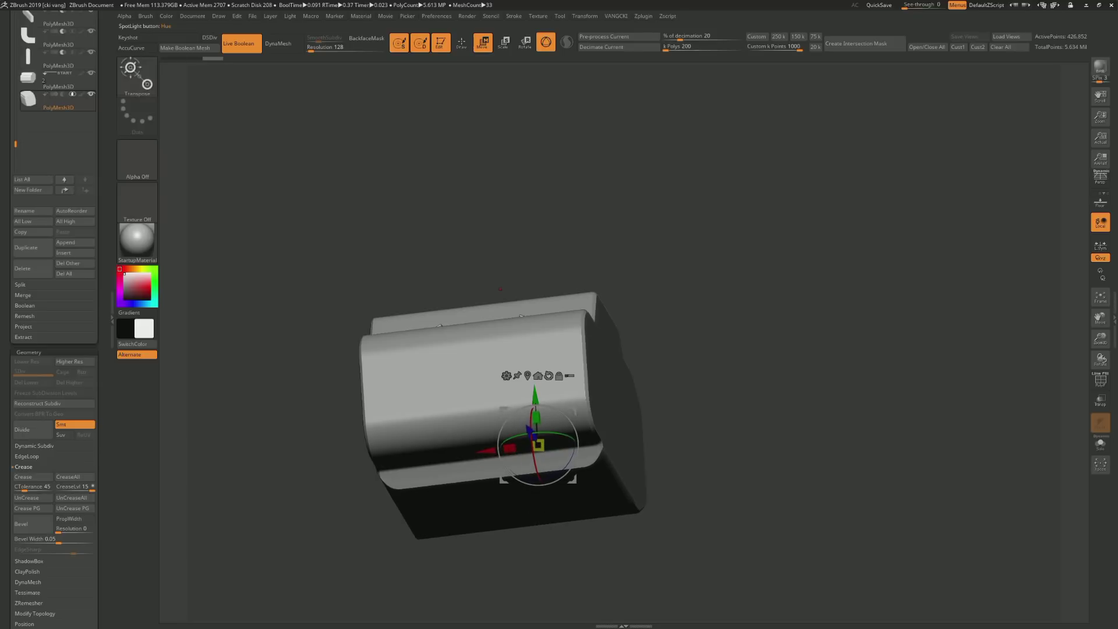
{"action": "right_click_drag", "start_coordinate": [500, 289], "coordinate": [641, 332]}
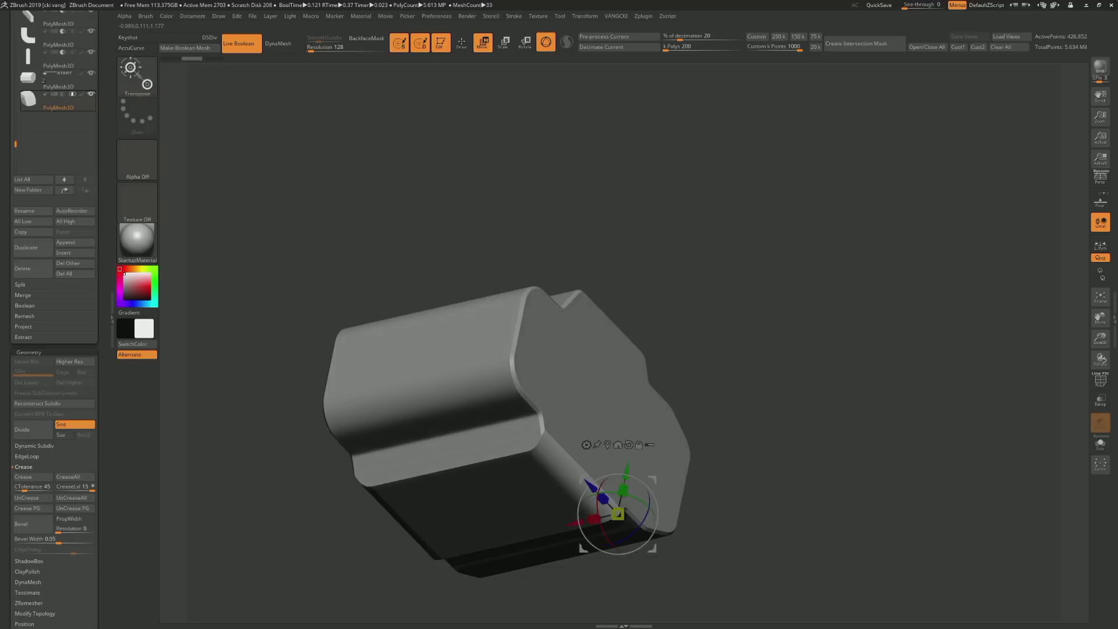
{"action": "right_click_drag", "start_coordinate": [582, 407], "coordinate": [462, 43], "text": "shift"}
{"action": "left_click", "coordinate": [462, 42]}
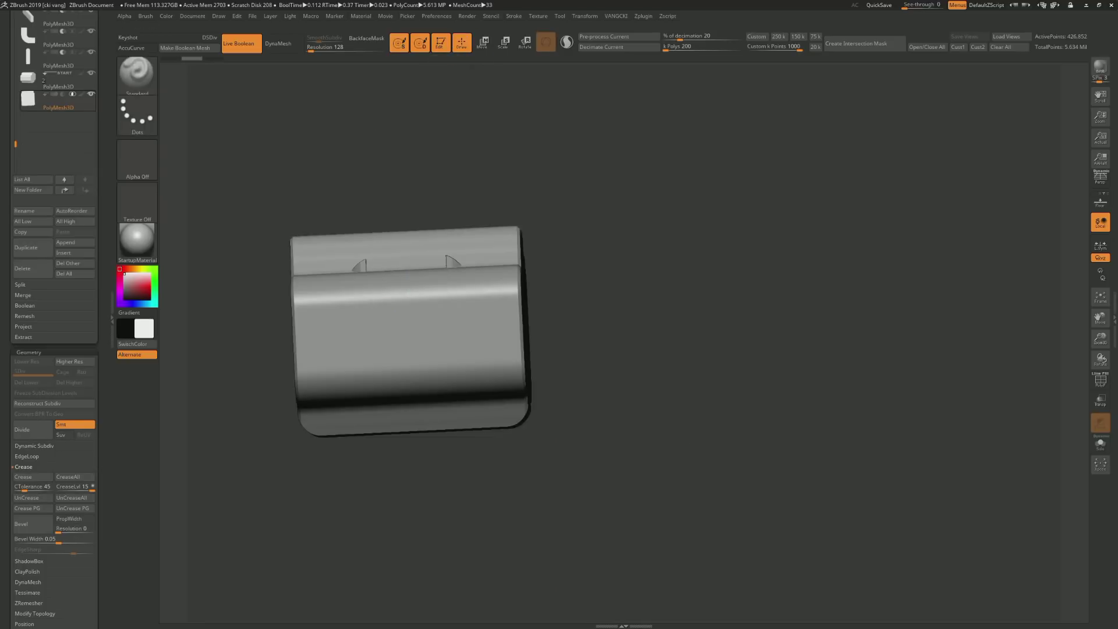
Shrink the jar image in Spotlight and extrude it into another new subtool
{"action": "right_click_drag", "start_coordinate": [373, 134], "coordinate": [364, 127], "text": "shift"}
{"action": "key", "text": "shift+z"}
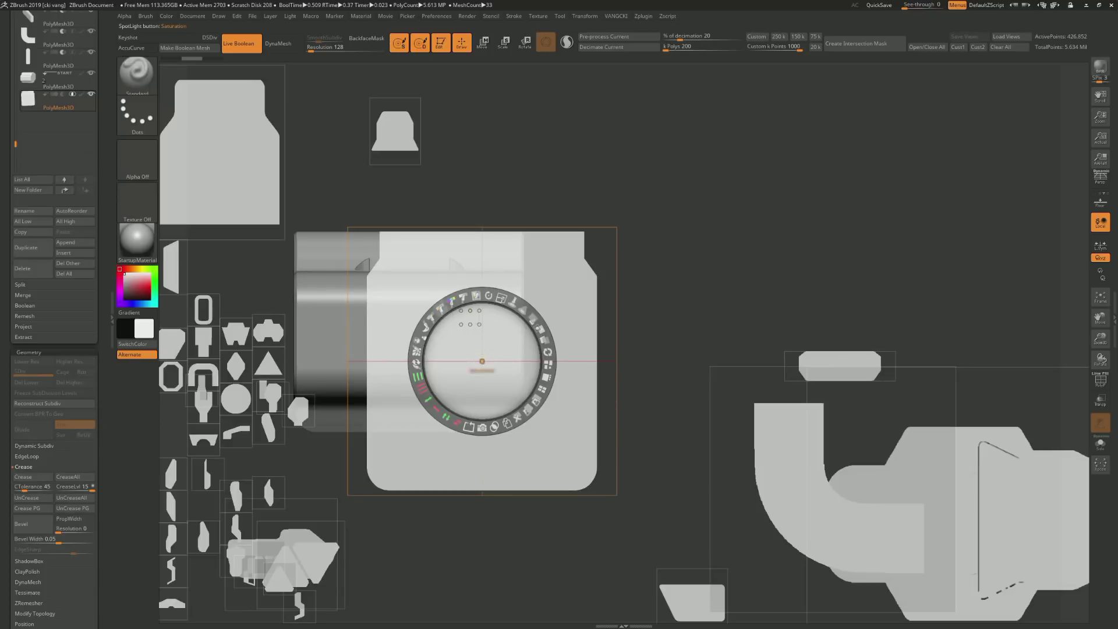
{"action": "left_click_drag", "start_coordinate": [483, 361], "coordinate": [409, 302]}
{"action": "left_click_drag", "start_coordinate": [429, 239], "coordinate": [410, 236]}
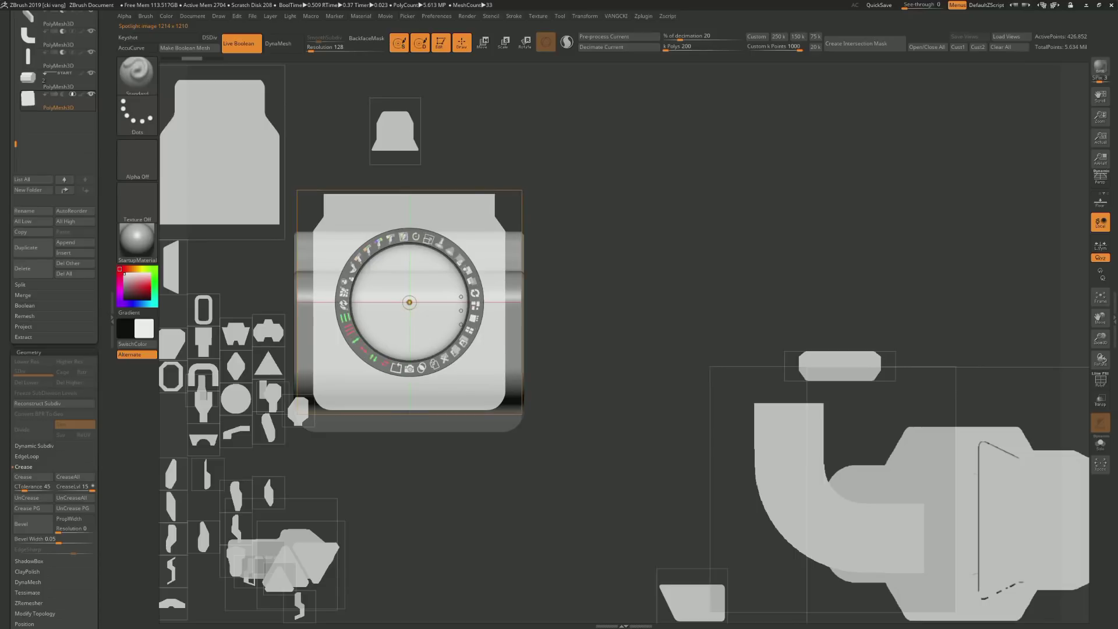
{"action": "key", "text": "shift+a"}
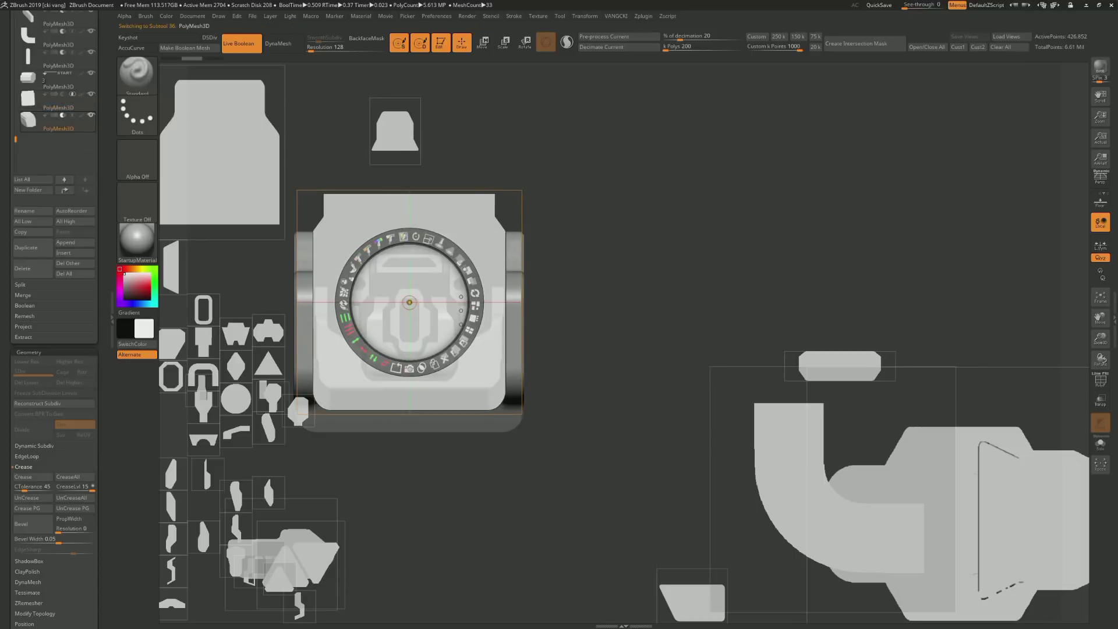
{"action": "key", "text": "shift+z"}
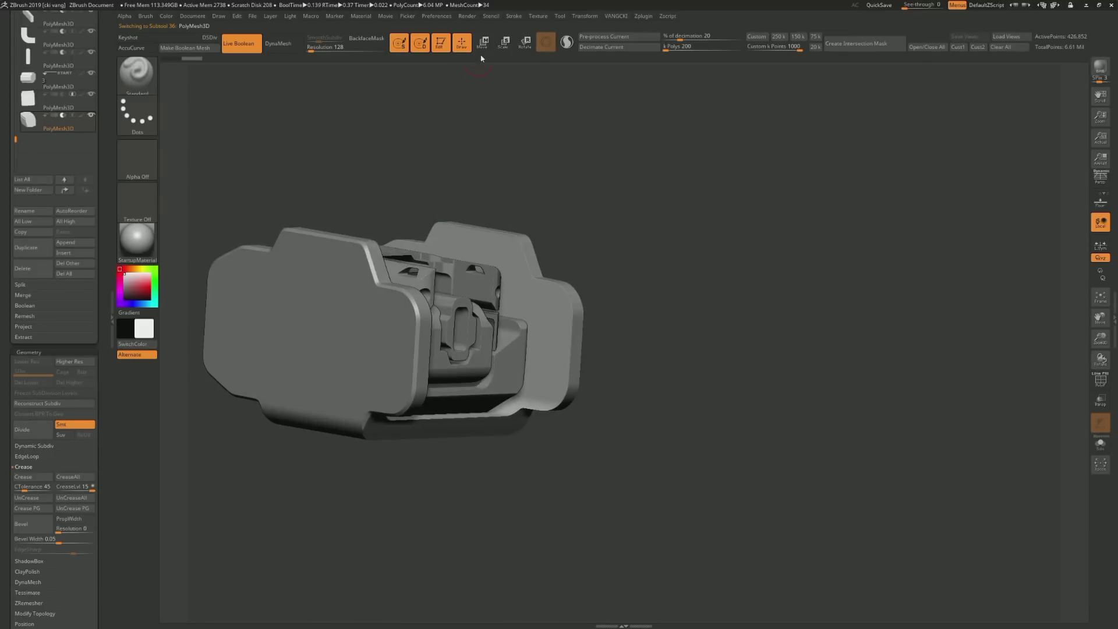
Nudge the pair of thin rods sideways along X and up along Y inside the housing
{"action": "key", "text": "w"}
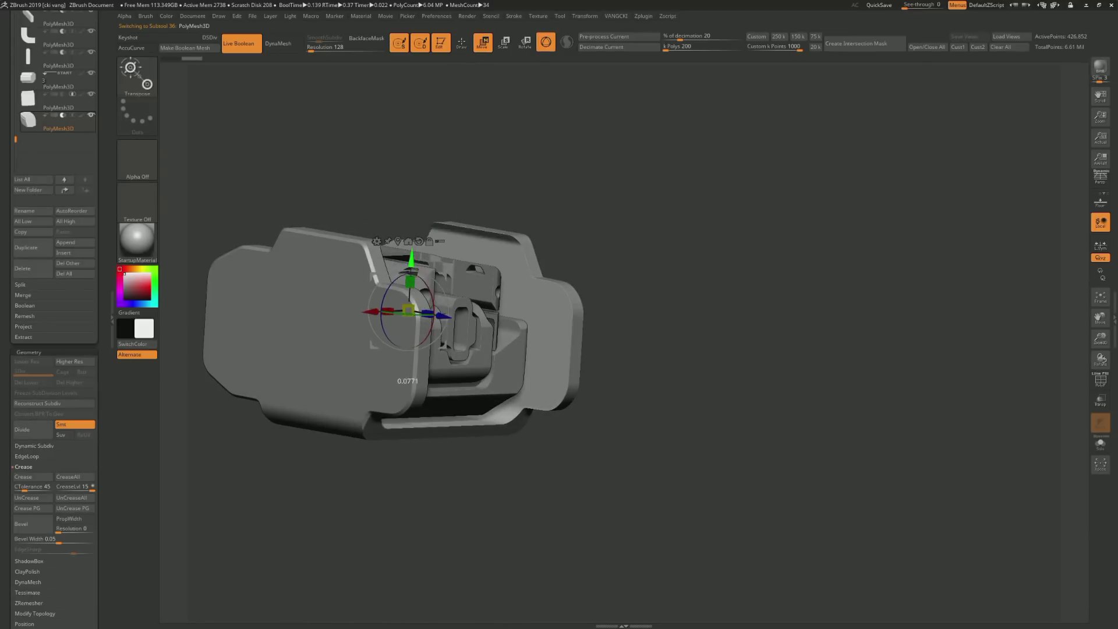
{"action": "key", "text": "y"}
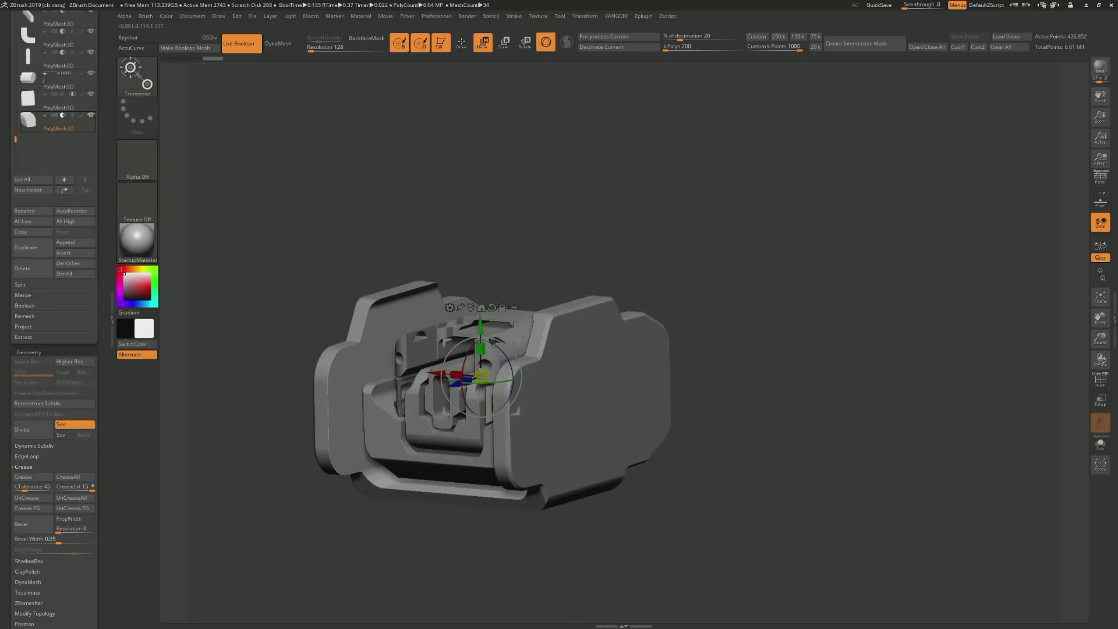
{"action": "key", "text": "q"}
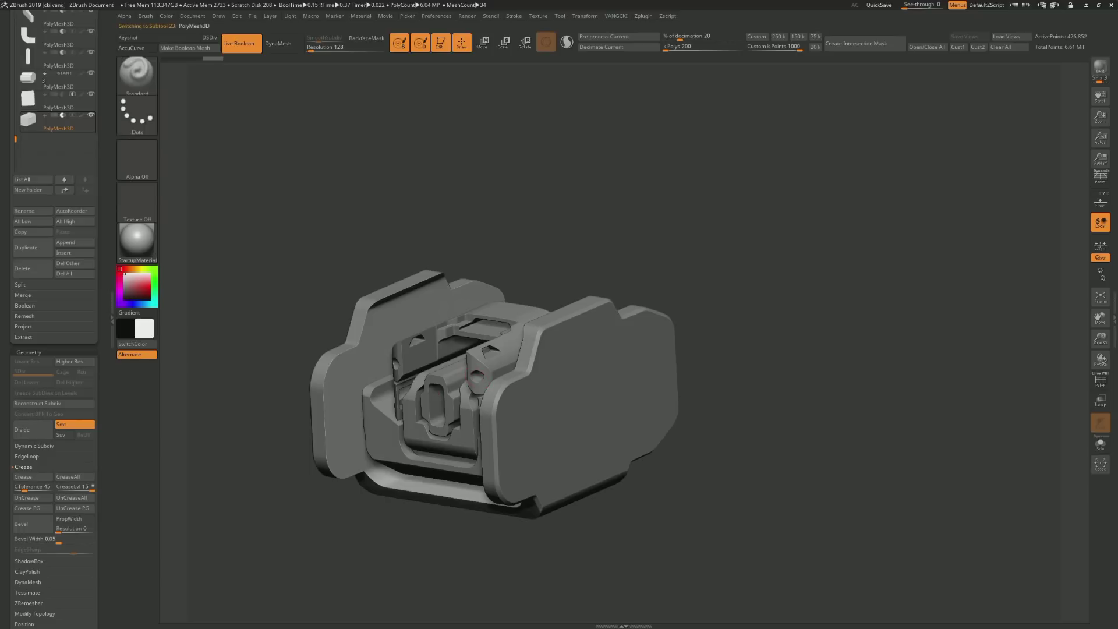
{"action": "left_click", "coordinate": [473, 377], "text": "alt"}
{"action": "left_click", "coordinate": [483, 43]}
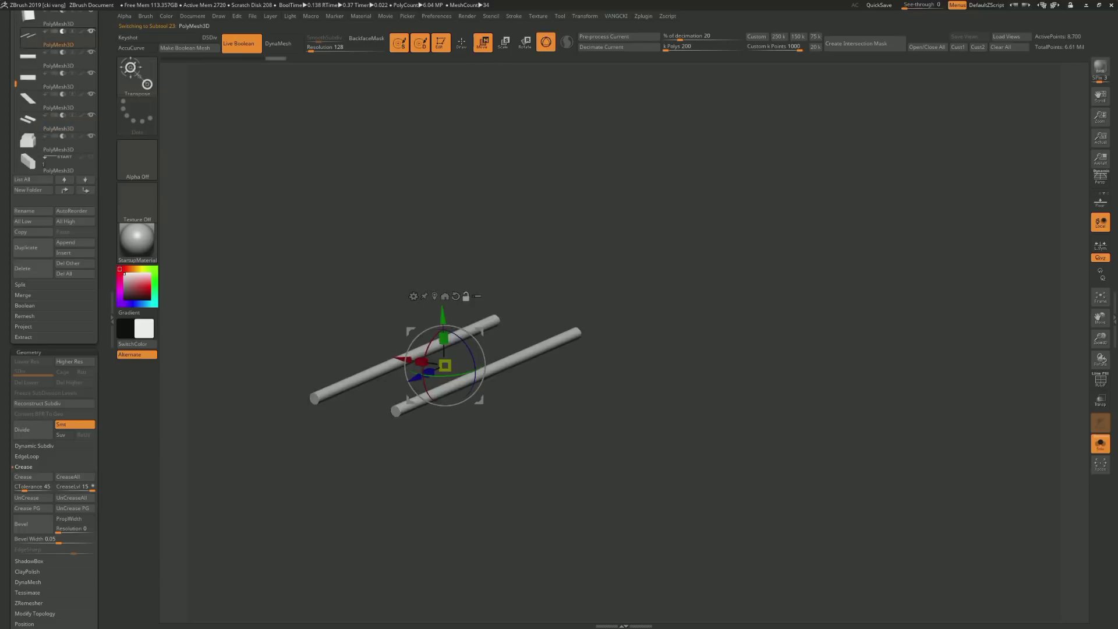
{"action": "left_click", "coordinate": [1101, 444]}
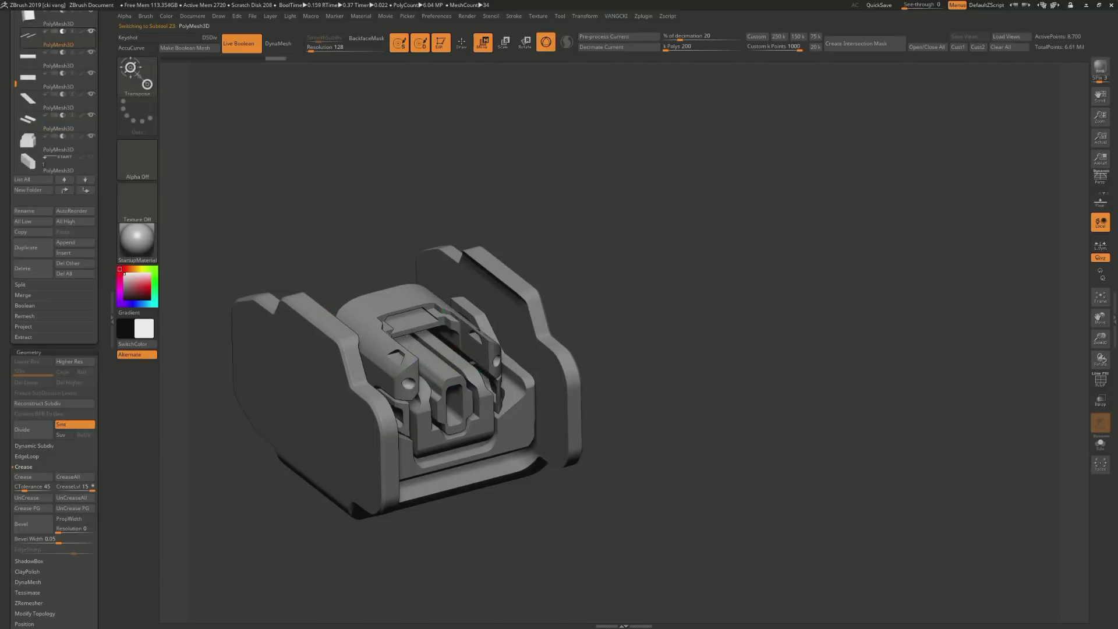
{"action": "left_click_drag", "start_coordinate": [420, 372], "coordinate": [412, 375]}
{"action": "mouse_move", "coordinate": [445, 338]}
{"action": "left_mouse_down"}
{"action": "mouse_move", "coordinate": [444, 260]}
{"action": "mouse_move", "coordinate": [444, 317]}
{"action": "left_mouse_up"}
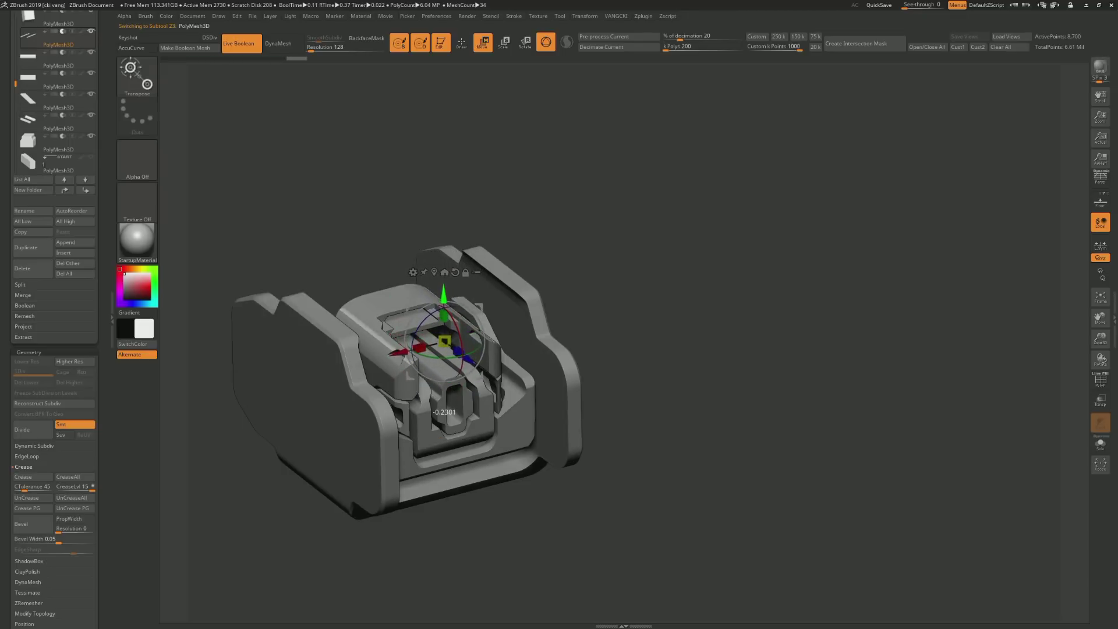
{"action": "scroll", "coordinate": [101, 208], "scroll_direction": "up", "scroll_amount": 5}
{"action": "scroll", "coordinate": [101, 208], "scroll_direction": "down", "scroll_amount": 1}
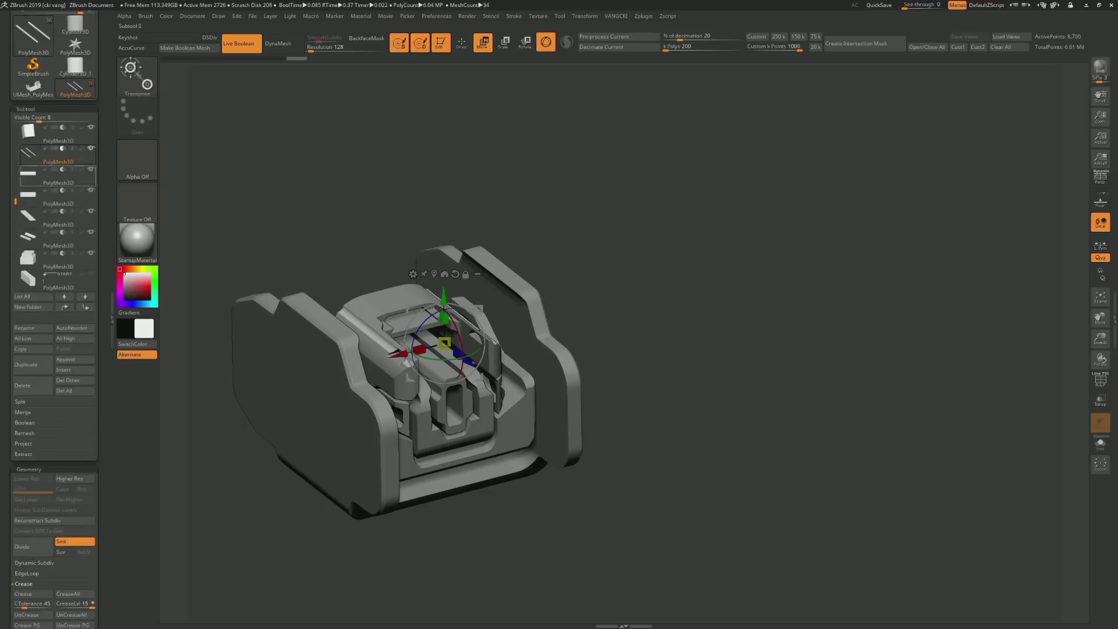
{"action": "left_click", "coordinate": [58, 175]}
Select the housing box subtool and view it from the front
{"action": "key", "text": "q"}
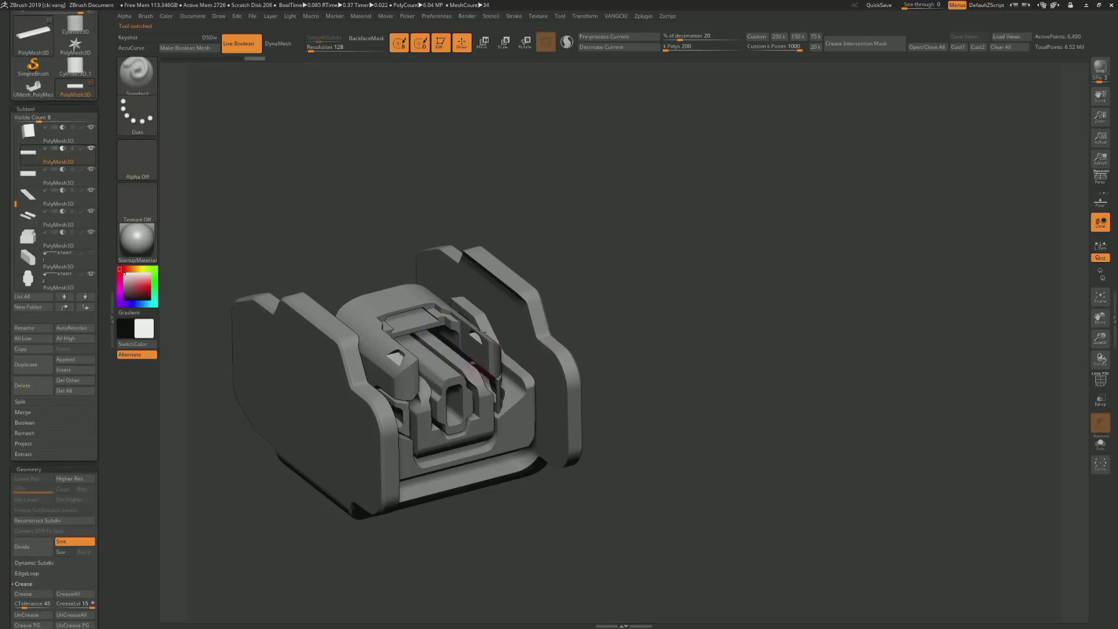
{"action": "mouse_move", "coordinate": [484, 330]}
{"action": "left_mouse_down"}
{"action": "mouse_move", "coordinate": [461, 262]}
{"action": "mouse_move", "coordinate": [358, 223]}
{"action": "left_mouse_up"}
{"action": "left_click", "coordinate": [407, 350], "text": "alt"}
{"action": "key", "text": "shift+s"}
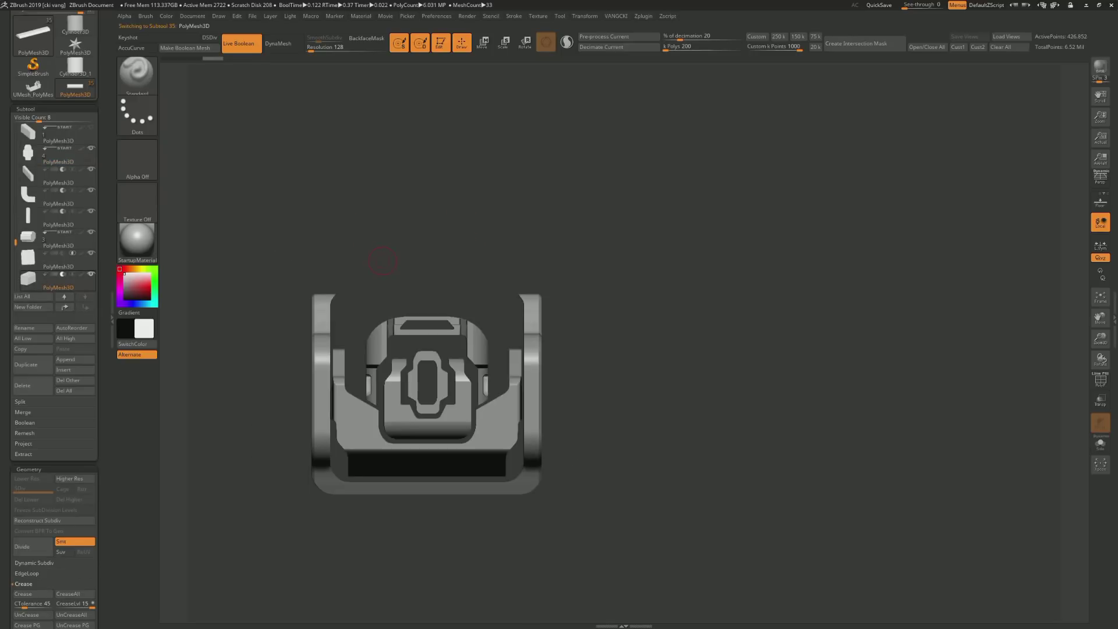
{"action": "left_click_drag", "start_coordinate": [408, 169], "coordinate": [452, 190]}
Inspect the housing alone with PolyFrame toggled, then show all parts again
{"action": "key", "text": "w"}
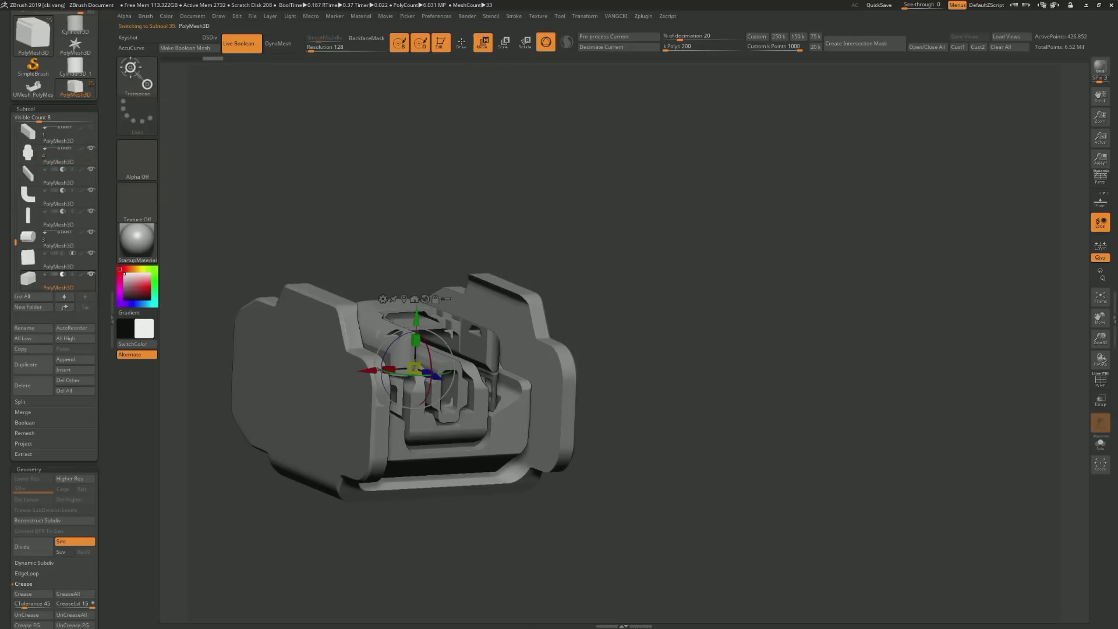
{"action": "key", "text": "shift+f"}
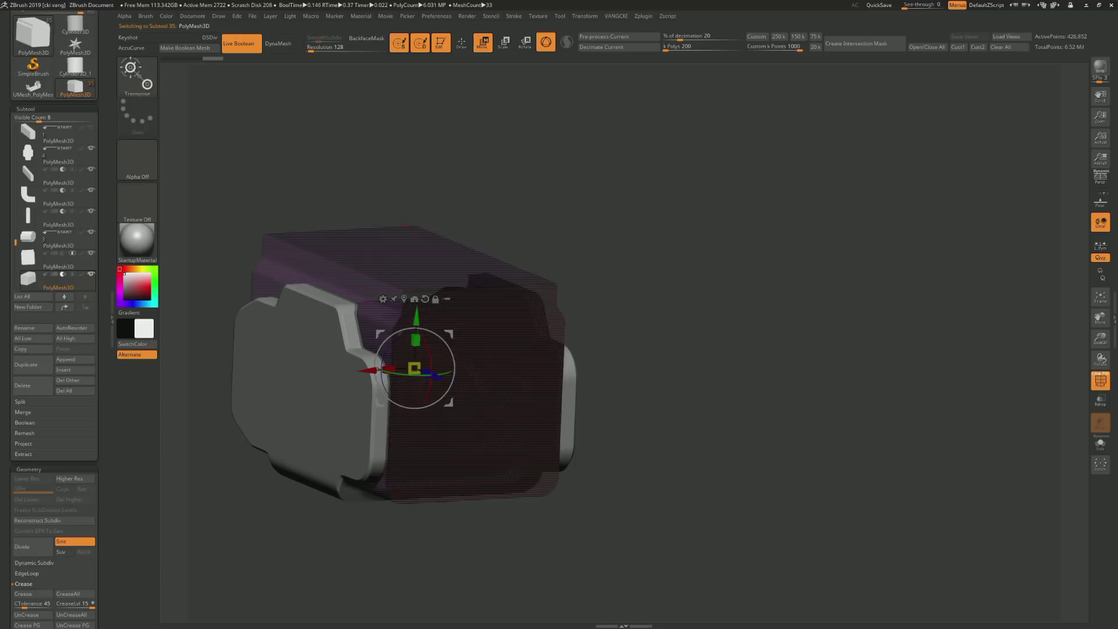
{"action": "key", "text": "shift+f"}
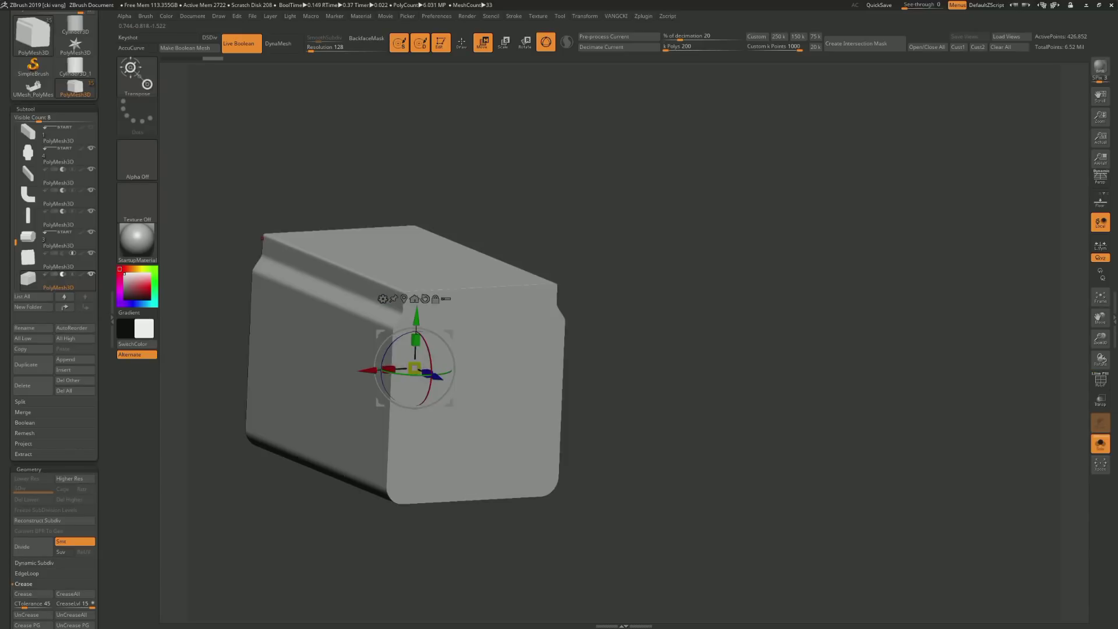
{"action": "left_click_drag", "start_coordinate": [408, 373], "coordinate": [443, 372], "text": "shift"}
{"action": "key", "text": "shift+f"}
{"action": "left_click_drag", "start_coordinate": [350, 355], "coordinate": [457, 358], "text": "alt"}
{"action": "mouse_move", "coordinate": [409, 278]}
{"action": "left_mouse_down"}
{"action": "mouse_move", "coordinate": [454, 273]}
{"action": "mouse_move", "coordinate": [409, 277]}
{"action": "left_mouse_up"}
{"action": "key", "text": "shift+f"}
{"action": "key", "text": "ctrl+shift+s"}
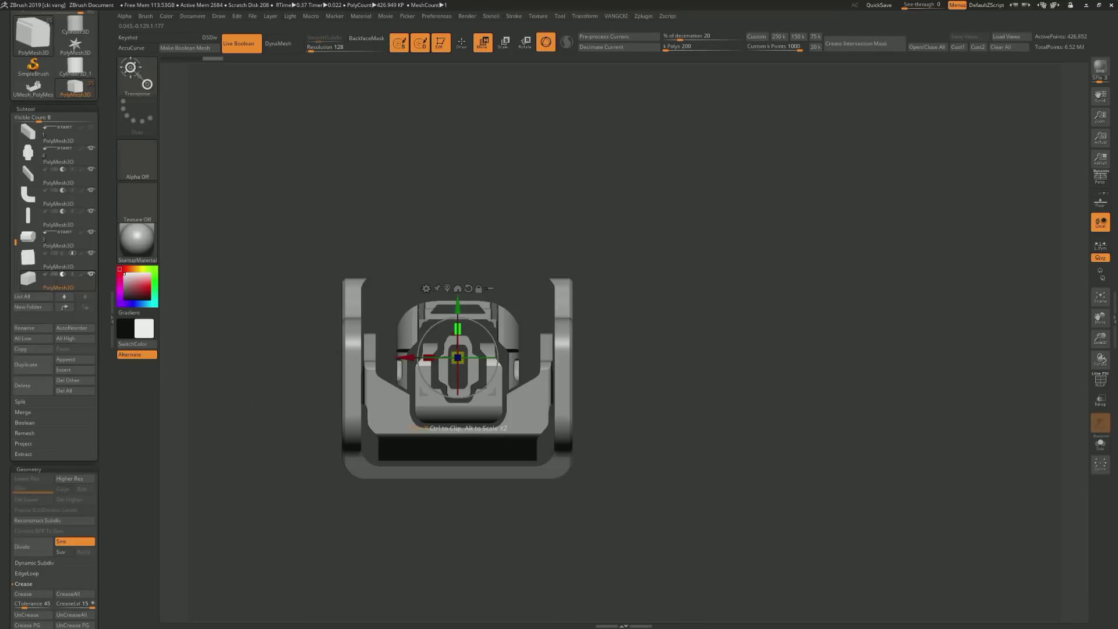
Shorten the housing from the bottom and fine-tune its height, last nudged by 0.0379
{"action": "left_click_drag", "start_coordinate": [458, 329], "coordinate": [458, 354]}
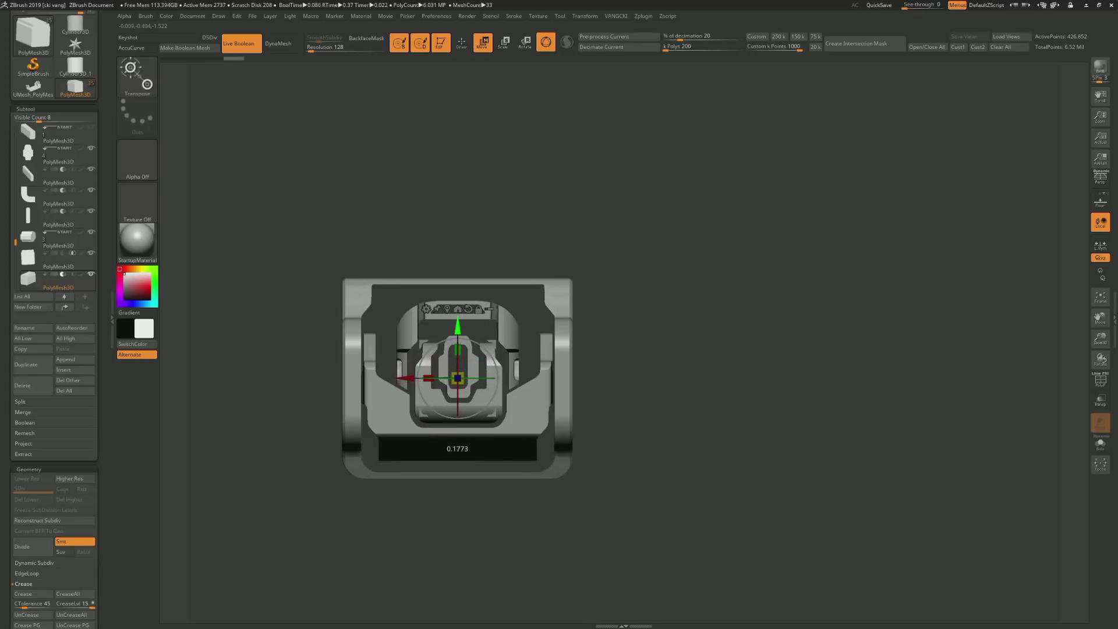
{"action": "left_click_drag", "start_coordinate": [757, 379], "coordinate": [698, 361]}
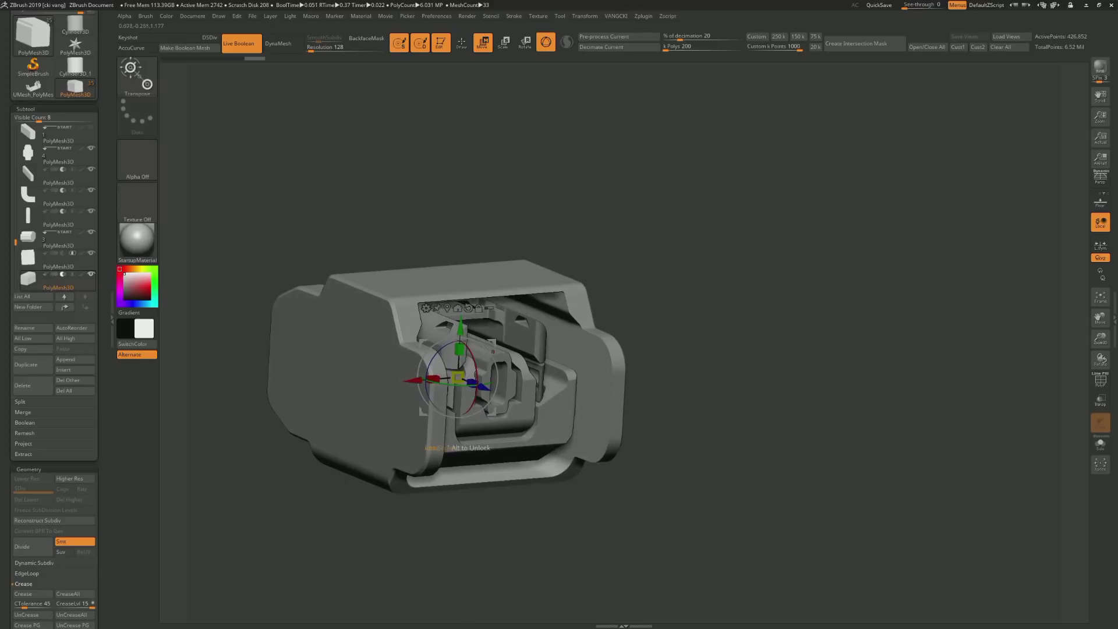
{"action": "left_click_drag", "start_coordinate": [460, 329], "coordinate": [462, 314]}
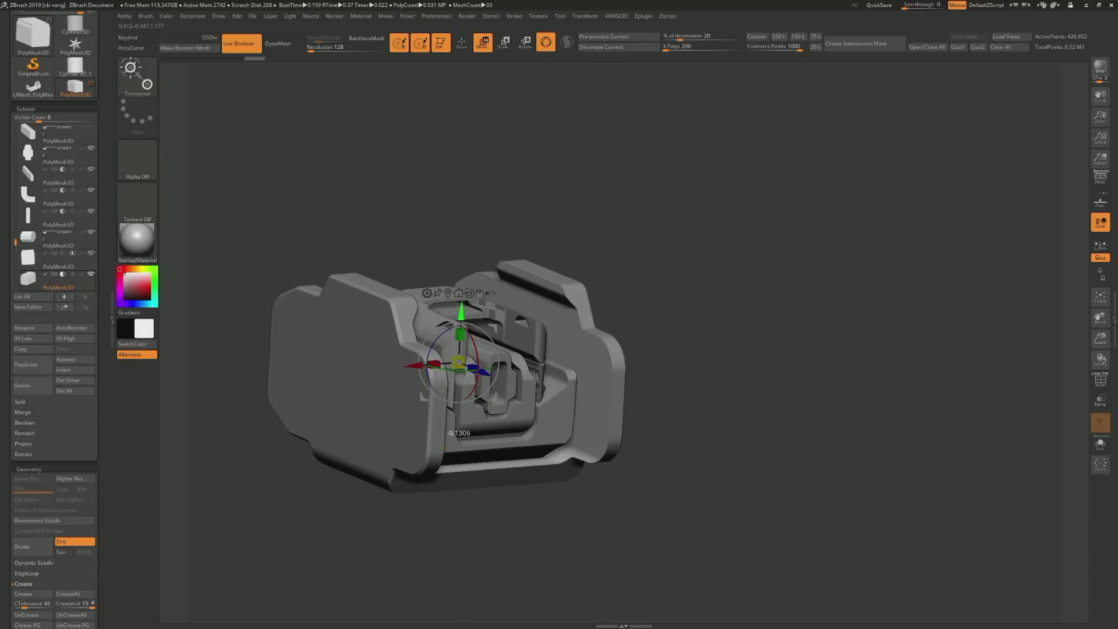
{"action": "mouse_move", "coordinate": [757, 379]}
{"action": "left_mouse_down", "text": "shift"}
{"action": "mouse_move", "coordinate": [728, 373]}
{"action": "mouse_move", "coordinate": [827, 349]}
{"action": "left_mouse_up", "text": "shift"}
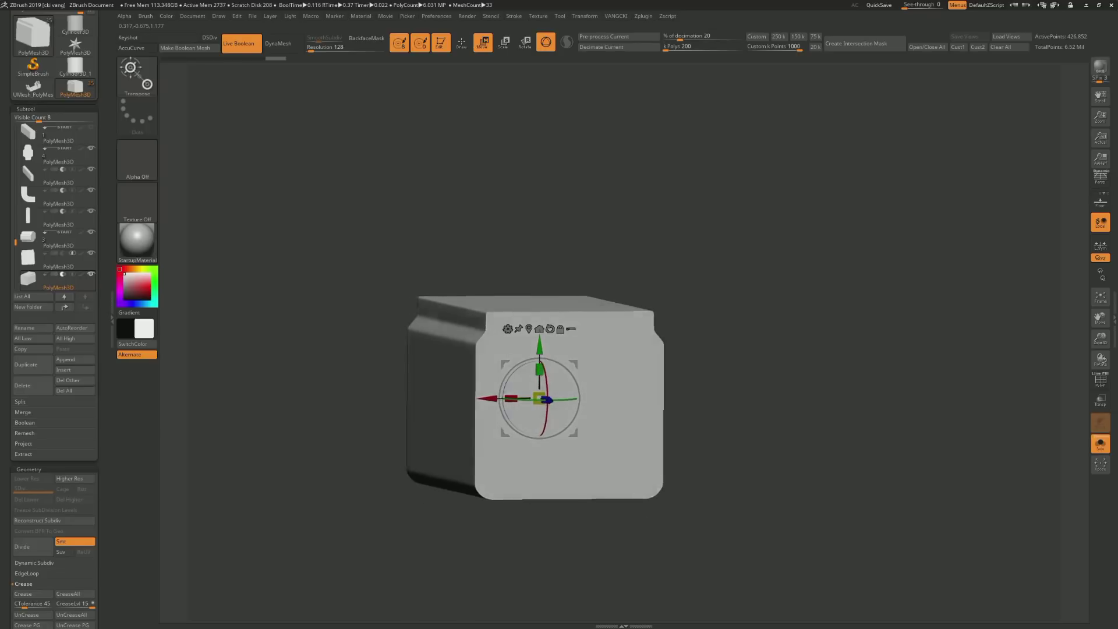
{"action": "left_click_drag", "start_coordinate": [540, 369], "coordinate": [540, 374]}
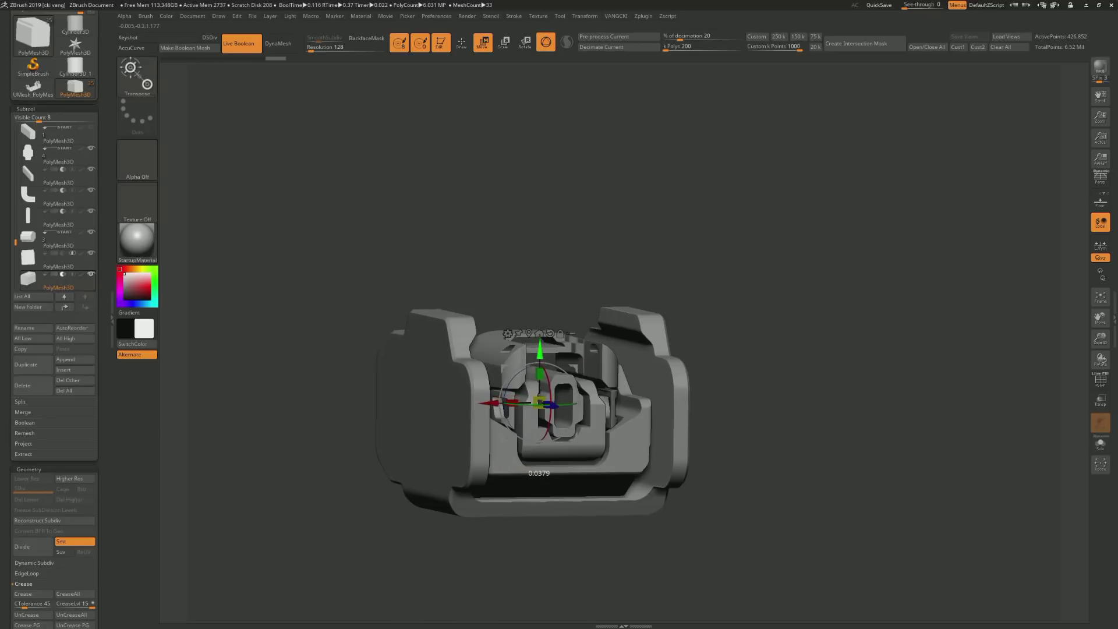
{"action": "left_click", "coordinate": [1100, 442]}
{"action": "mouse_move", "coordinate": [757, 379]}
{"action": "left_mouse_down", "text": "shift"}
{"action": "mouse_move", "coordinate": [728, 372]}
{"action": "mouse_move", "coordinate": [816, 372]}
{"action": "left_mouse_up", "text": "shift"}
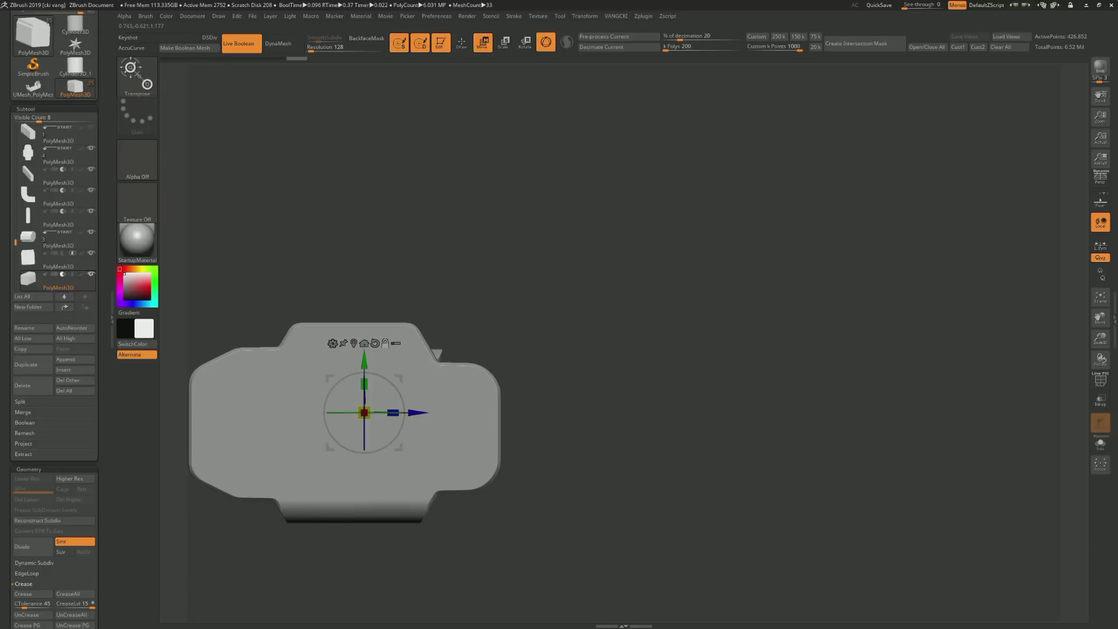
Bring the narrow Spotlight shape image in and centre it over the housing
{"action": "left_click_drag", "start_coordinate": [365, 407], "coordinate": [493, 408], "text": "alt"}
{"action": "key", "text": "q"}
{"action": "key", "text": "shift+z"}
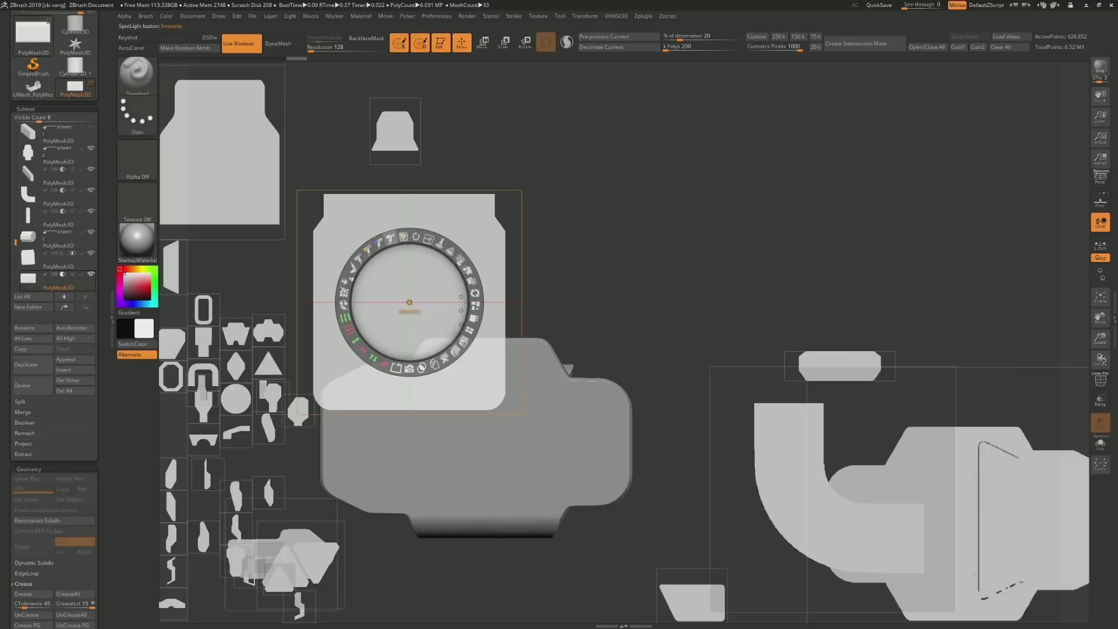
{"action": "left_click_drag", "start_coordinate": [409, 302], "coordinate": [706, 230]}
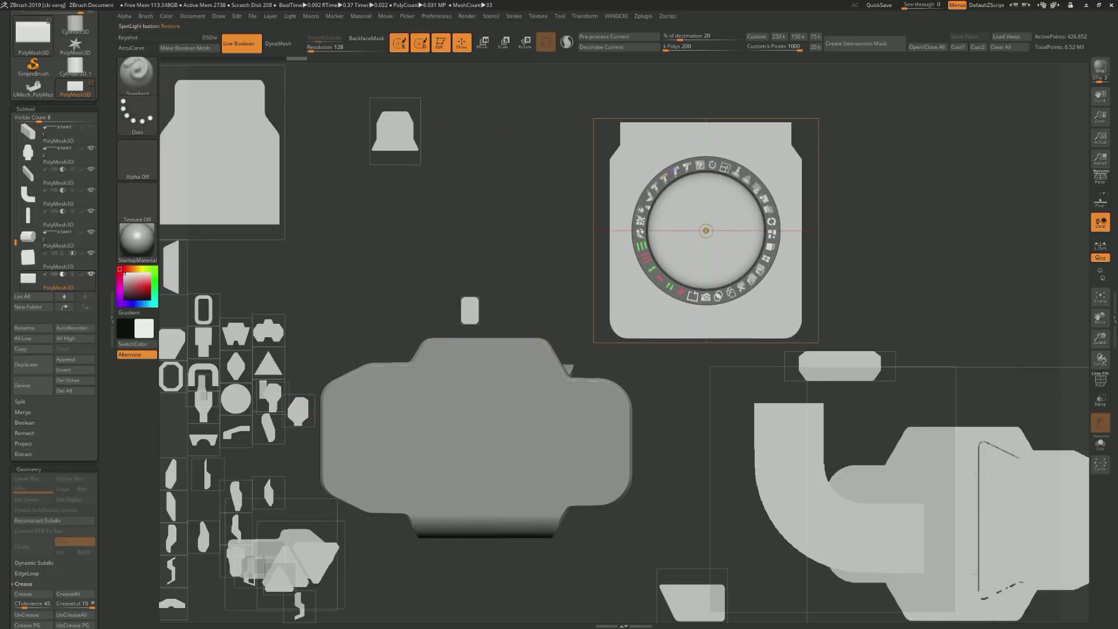
{"action": "left_click_drag", "start_coordinate": [171, 267], "coordinate": [329, 255]}
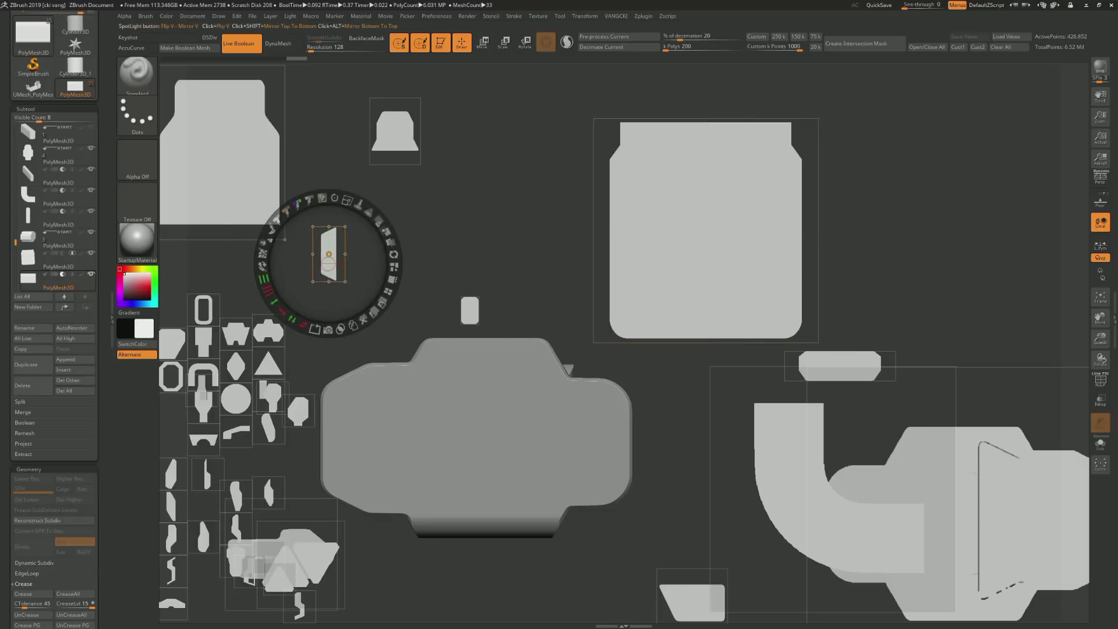
{"action": "left_click_drag", "start_coordinate": [170, 475], "coordinate": [464, 408]}
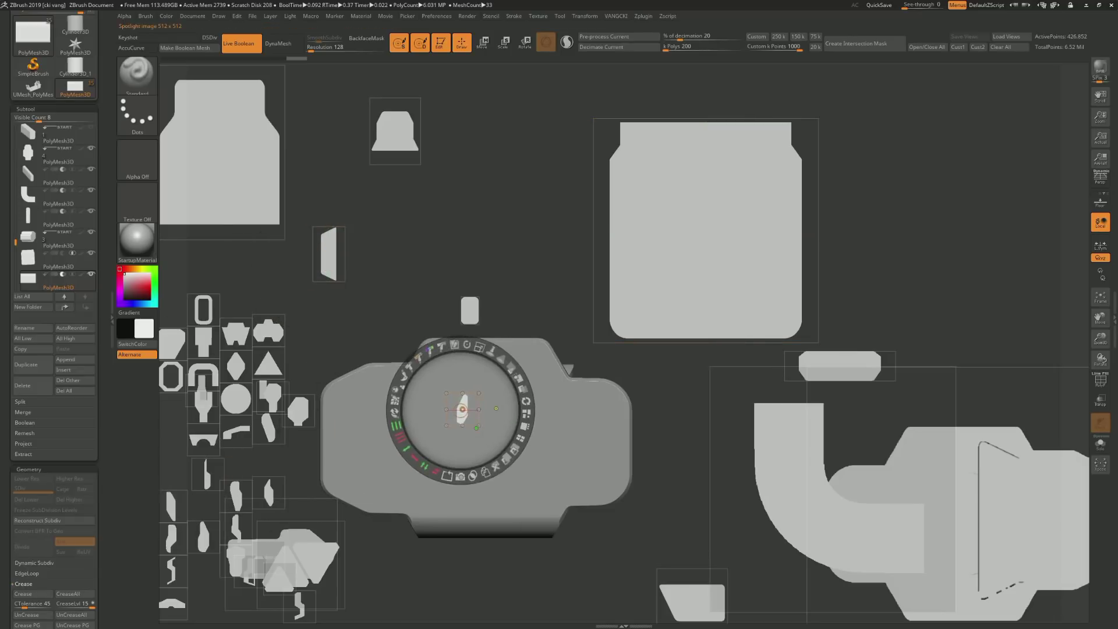
Turn the narrow shape sideways, enlarge it over the housing's side profile, and close Spotlight
{"action": "left_click_drag", "start_coordinate": [465, 342], "coordinate": [520, 375]}
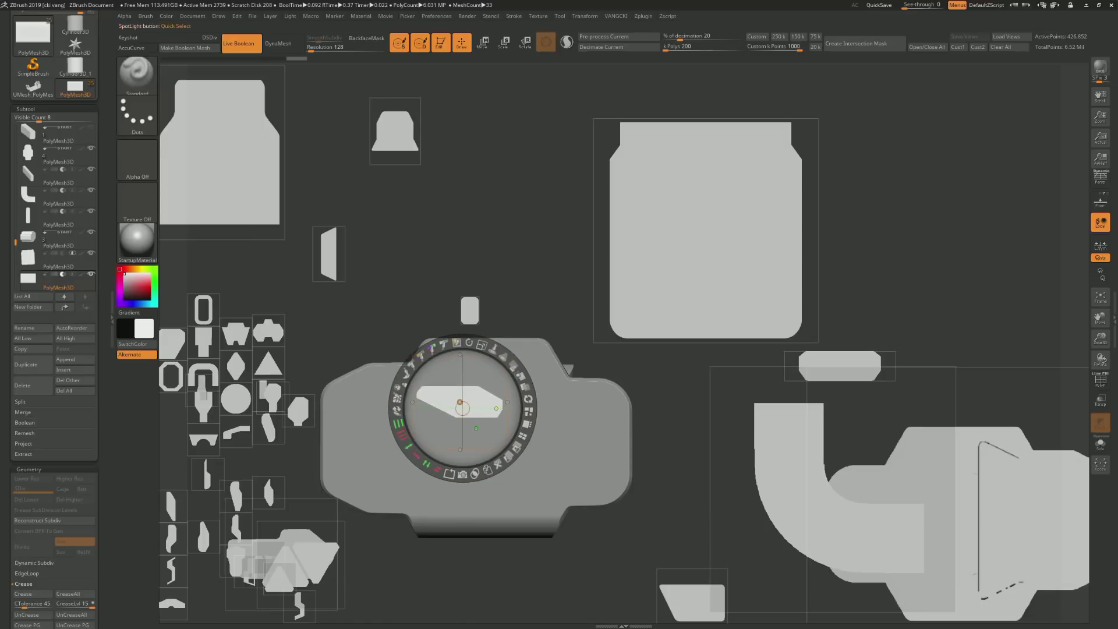
{"action": "left_click_drag", "start_coordinate": [462, 408], "coordinate": [501, 426]}
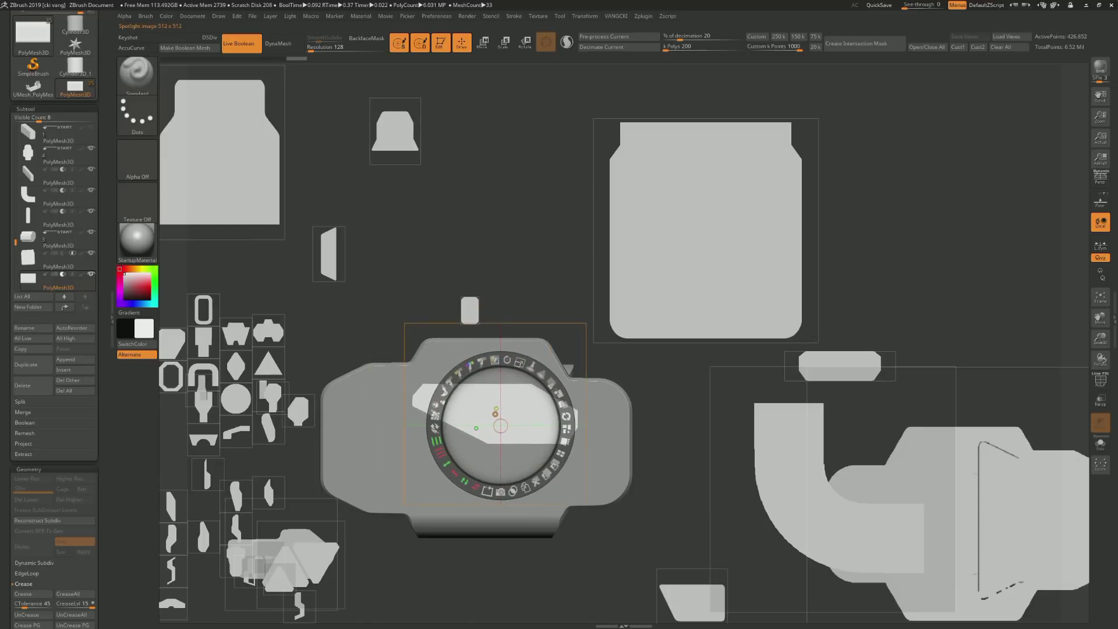
{"action": "key", "text": "shift"}
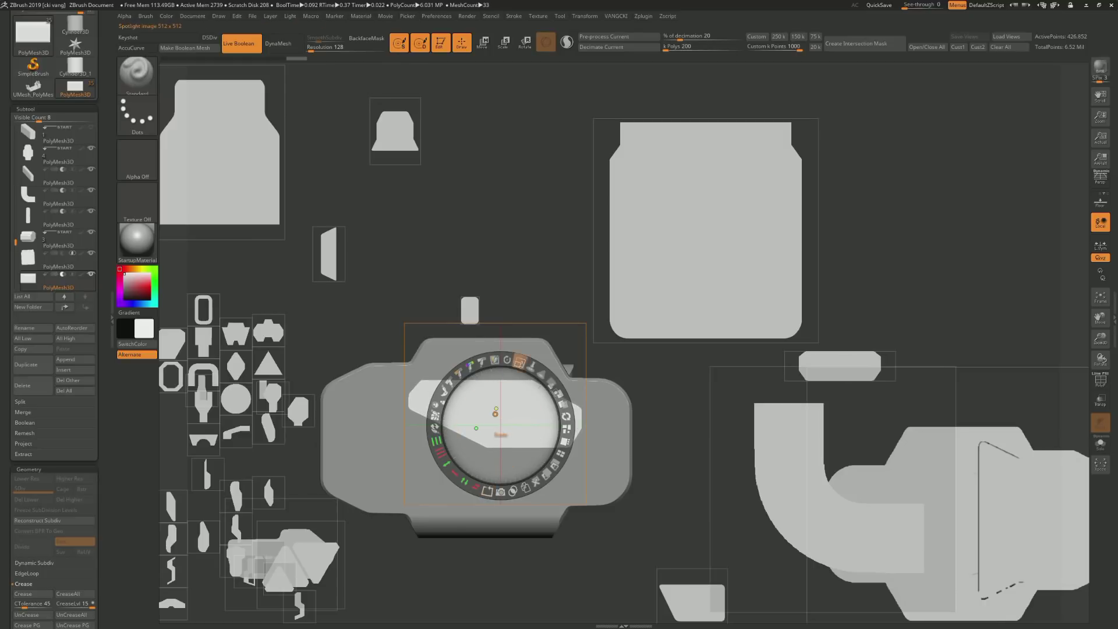
{"action": "mouse_move", "coordinate": [495, 413]}
{"action": "left_mouse_down"}
{"action": "mouse_move", "coordinate": [523, 382]}
{"action": "mouse_move", "coordinate": [598, 366]}
{"action": "left_mouse_up"}
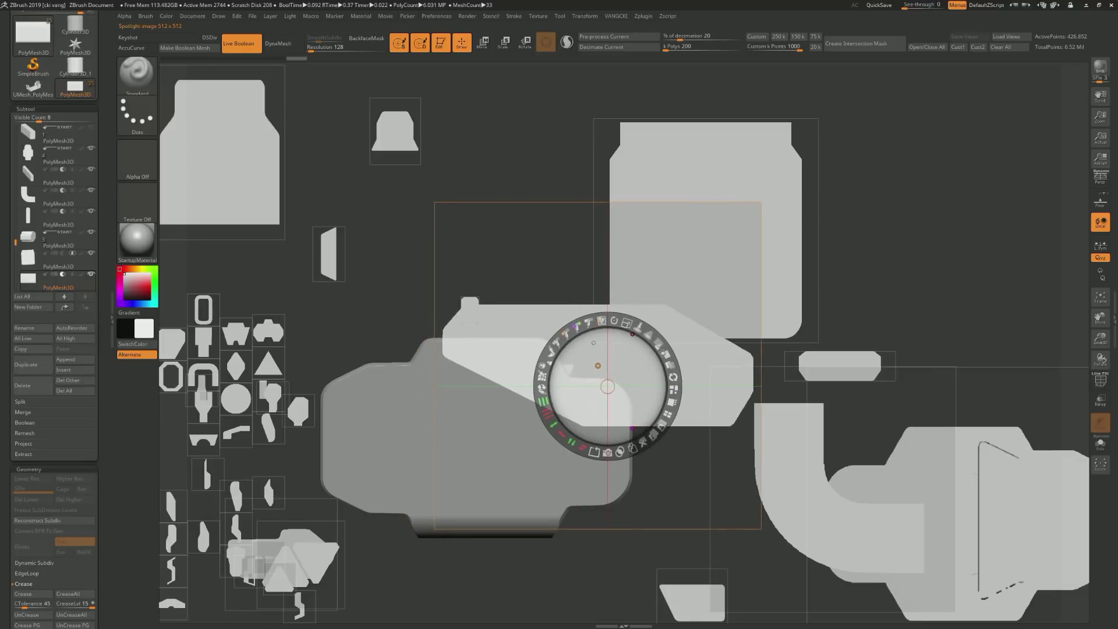
{"action": "key", "text": "shift+z"}
{"action": "left_click", "coordinate": [529, 249], "text": "ctrl+shift"}
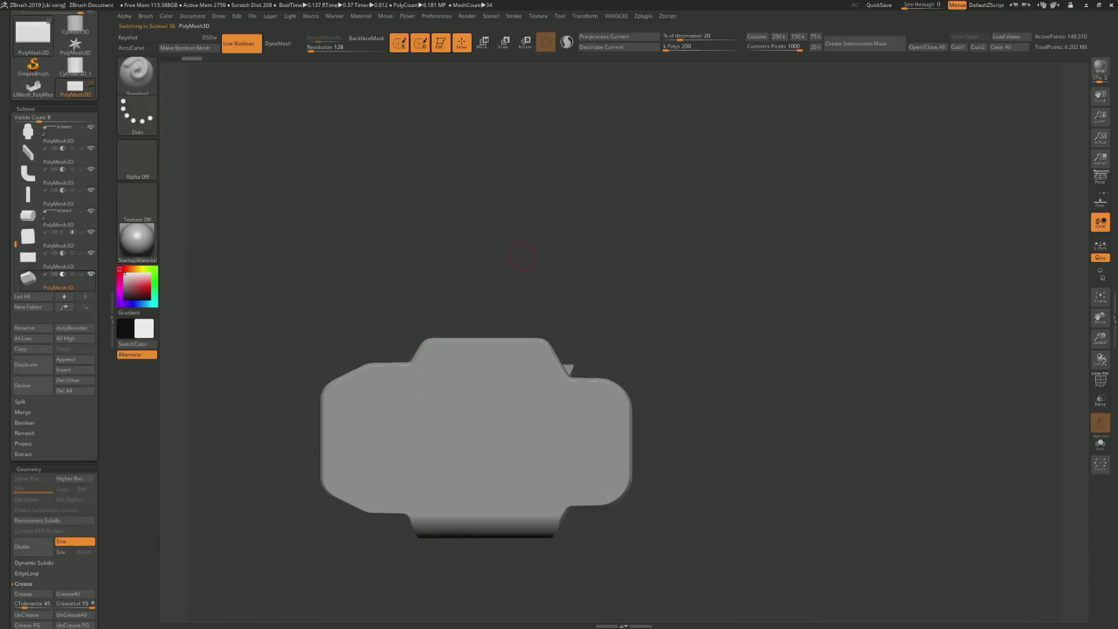
Slide a part down along its axis with the move gizmo, then reorient the view
{"action": "left_click_drag", "start_coordinate": [522, 257], "coordinate": [501, 254]}
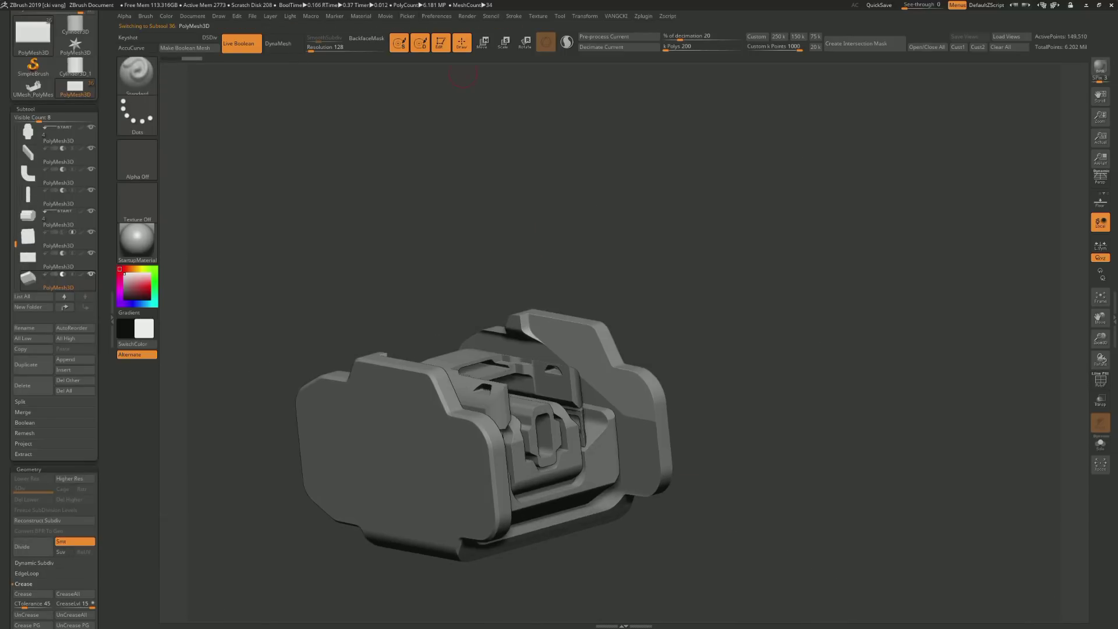
{"action": "key", "text": "w"}
{"action": "left_click_drag", "start_coordinate": [542, 341], "coordinate": [544, 342]}
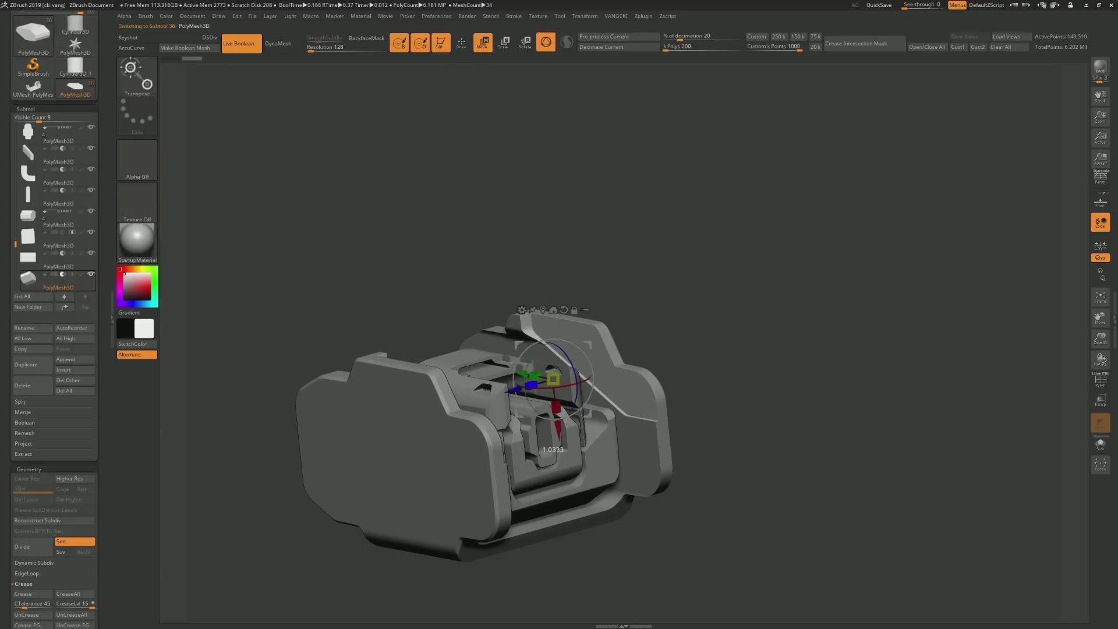
{"action": "left_click_drag", "start_coordinate": [531, 384], "coordinate": [570, 364]}
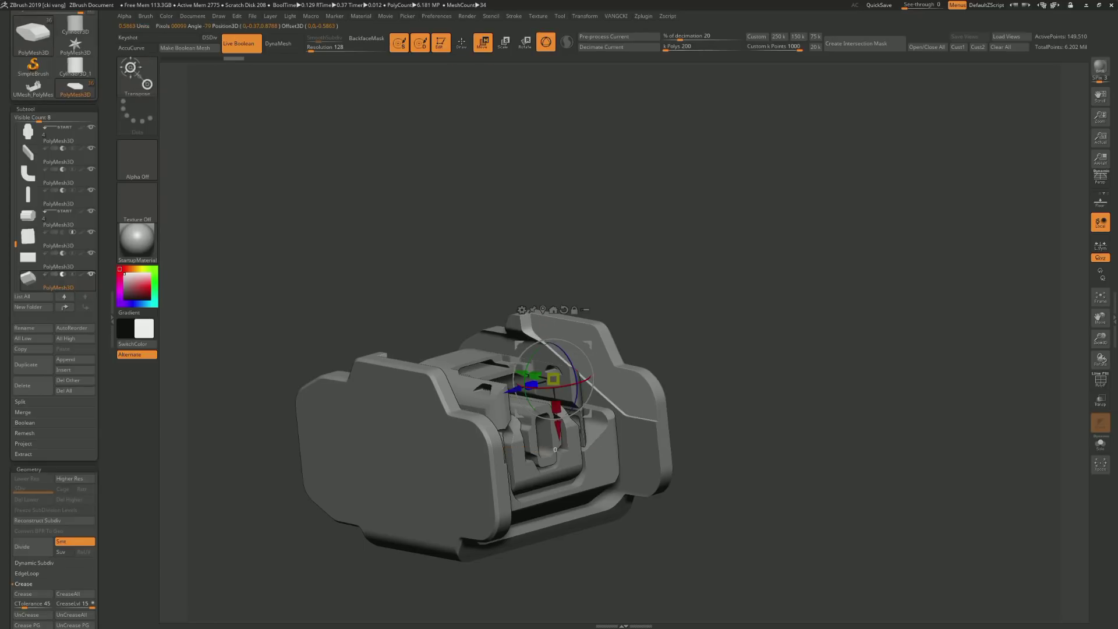
{"action": "left_click_drag", "start_coordinate": [657, 419], "coordinate": [582, 443]}
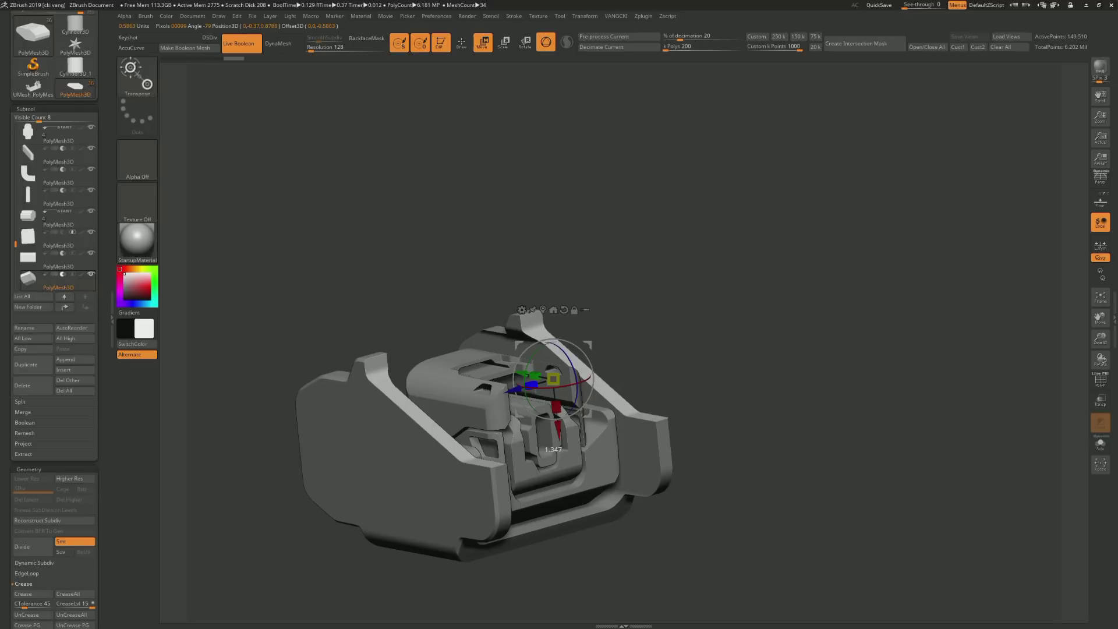
{"action": "mouse_move", "coordinate": [816, 349]}
{"action": "left_mouse_down"}
{"action": "mouse_move", "coordinate": [757, 379]}
{"action": "mouse_move", "coordinate": [816, 326]}
{"action": "left_mouse_up"}
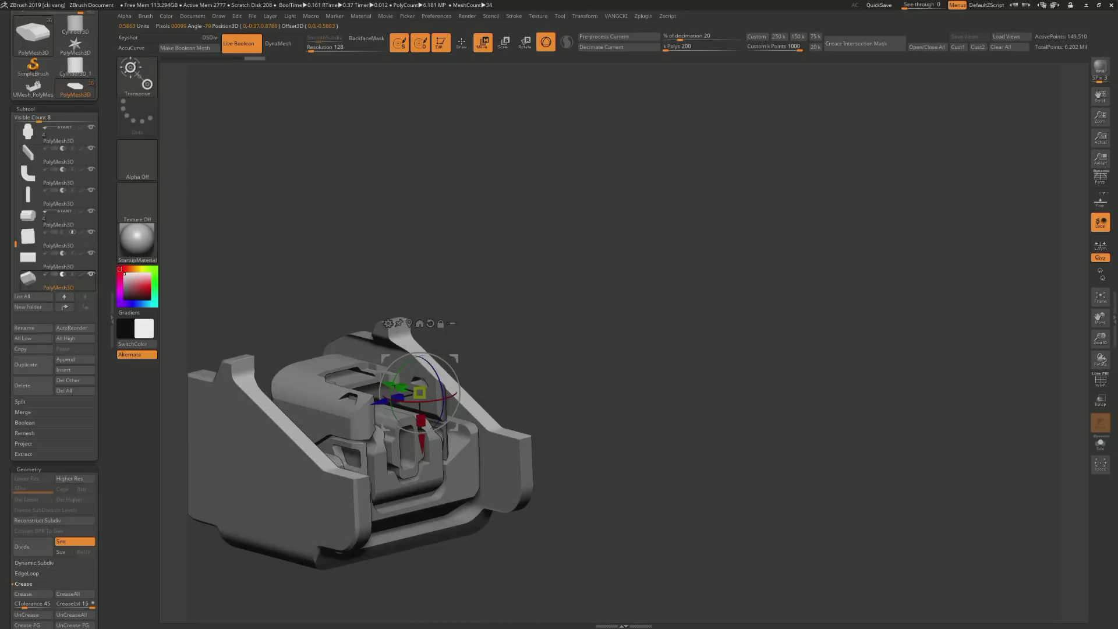
{"action": "mouse_move", "coordinate": [816, 327]}
{"action": "left_mouse_down"}
{"action": "mouse_move", "coordinate": [845, 302]}
{"action": "mouse_move", "coordinate": [815, 326]}
{"action": "left_mouse_up"}
Return to Draw mode and open Spotlight with its dial over the model's upper left
{"action": "key", "text": "q"}
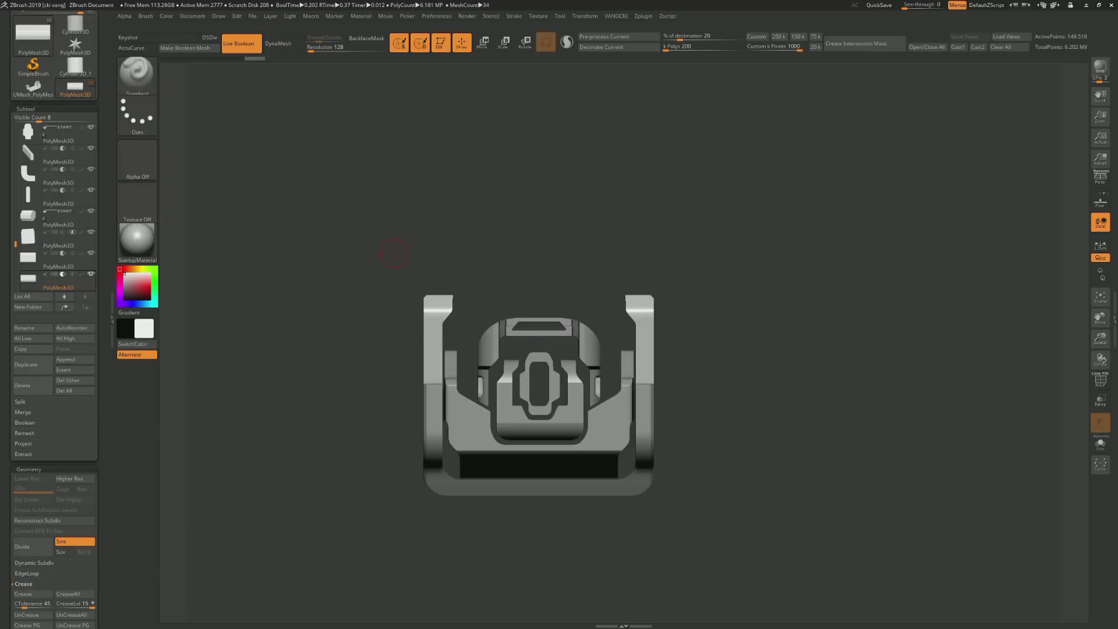
{"action": "key", "text": "shift+z"}
{"action": "mouse_move", "coordinate": [598, 365]}
{"action": "left_mouse_down"}
{"action": "mouse_move", "coordinate": [453, 241]}
{"action": "mouse_move", "coordinate": [366, 303]}
{"action": "mouse_move", "coordinate": [752, 441]}
{"action": "mouse_move", "coordinate": [869, 466]}
{"action": "left_mouse_up"}
{"action": "mouse_move", "coordinate": [774, 448]}
{"action": "left_mouse_down"}
{"action": "mouse_move", "coordinate": [304, 344]}
{"action": "mouse_move", "coordinate": [438, 310]}
{"action": "left_mouse_up"}
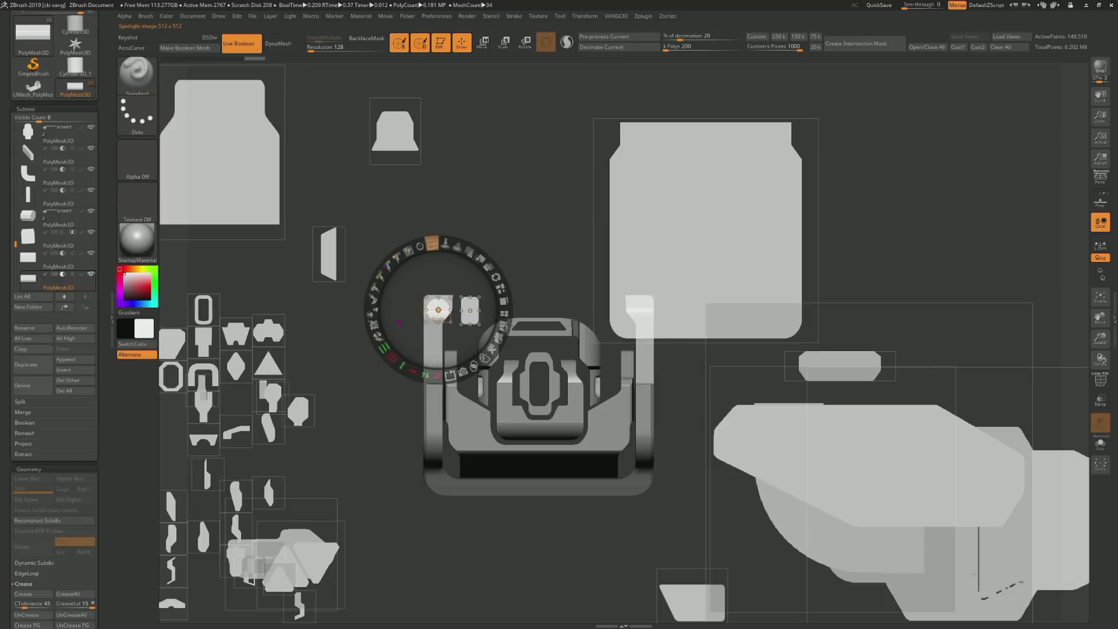
Align the round Spotlight shape and stamp holes through the tops of both side brackets
{"action": "key", "text": "shift+z"}
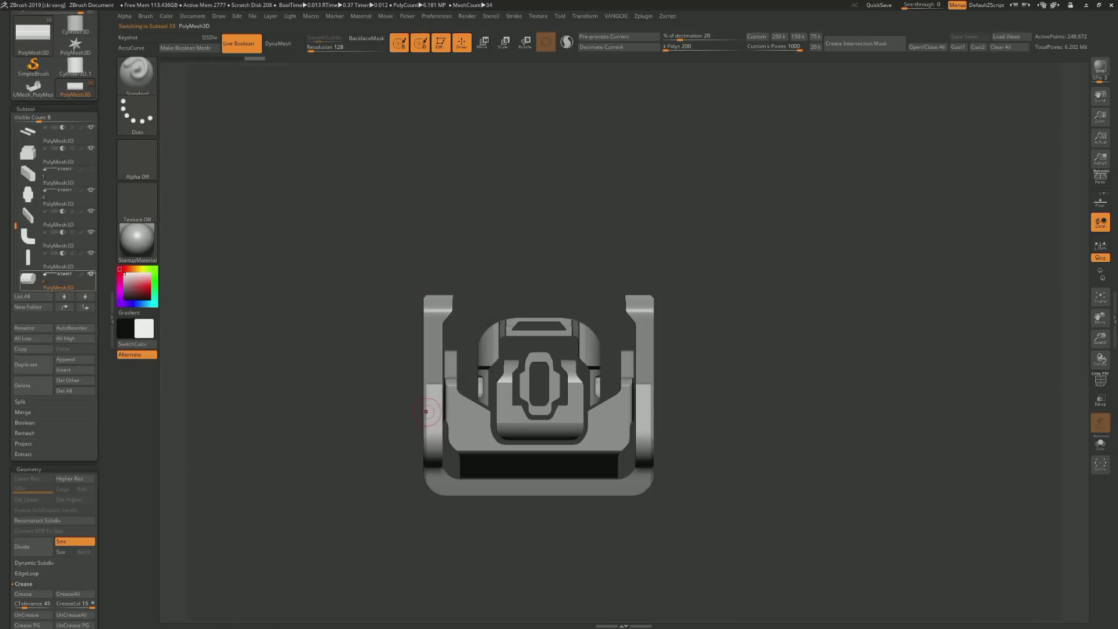
{"action": "key", "text": "shift+z"}
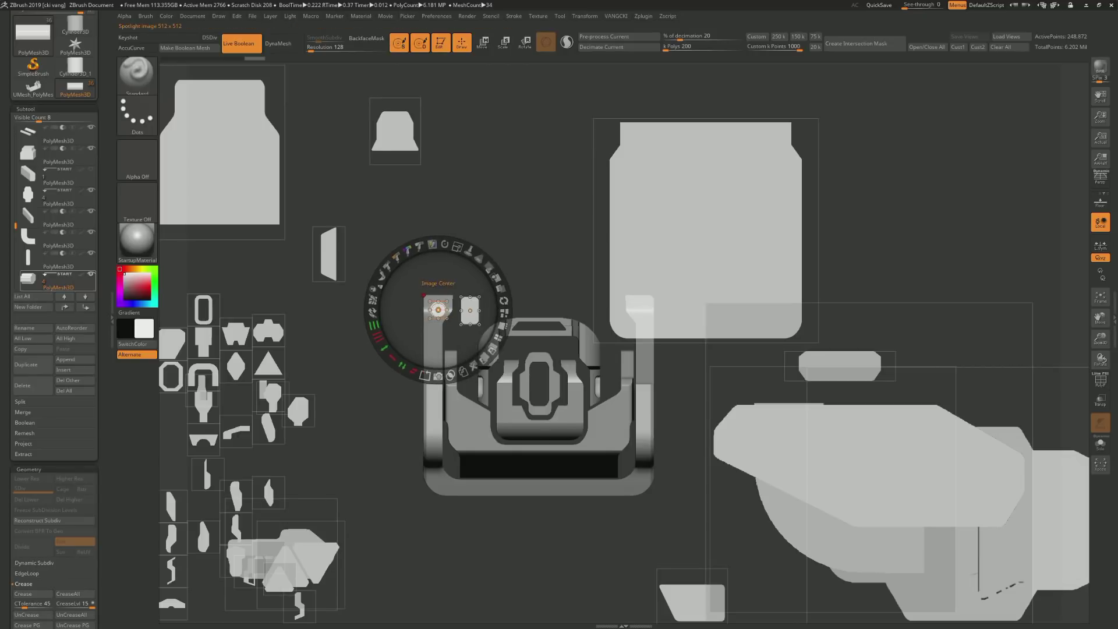
{"action": "left_click_drag", "start_coordinate": [438, 310], "coordinate": [433, 305]}
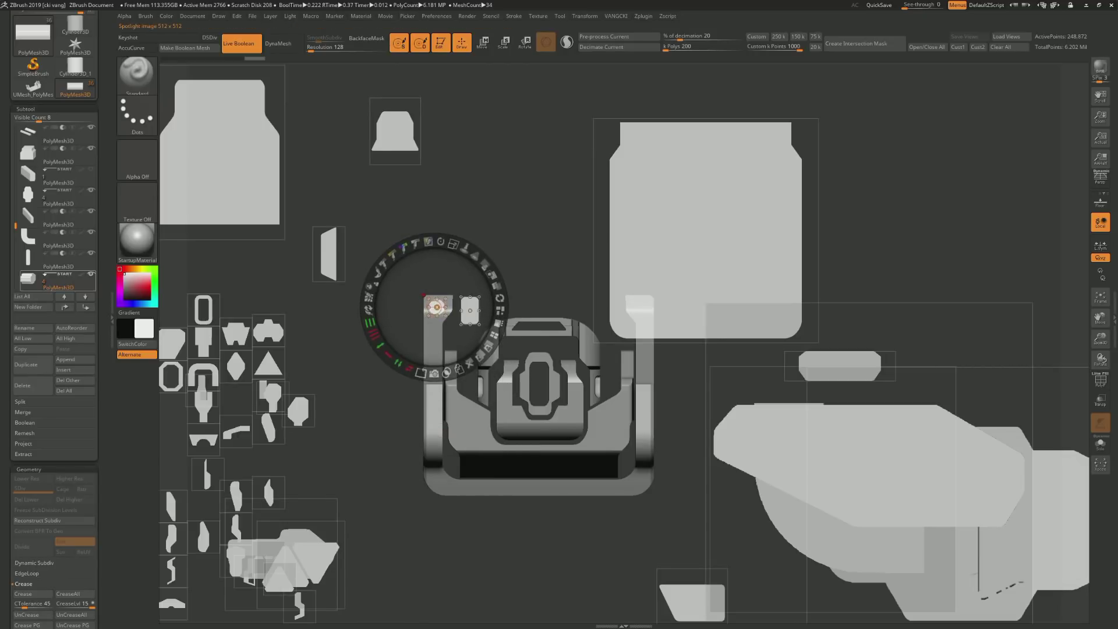
{"action": "left_click_drag", "start_coordinate": [452, 243], "coordinate": [432, 242]}
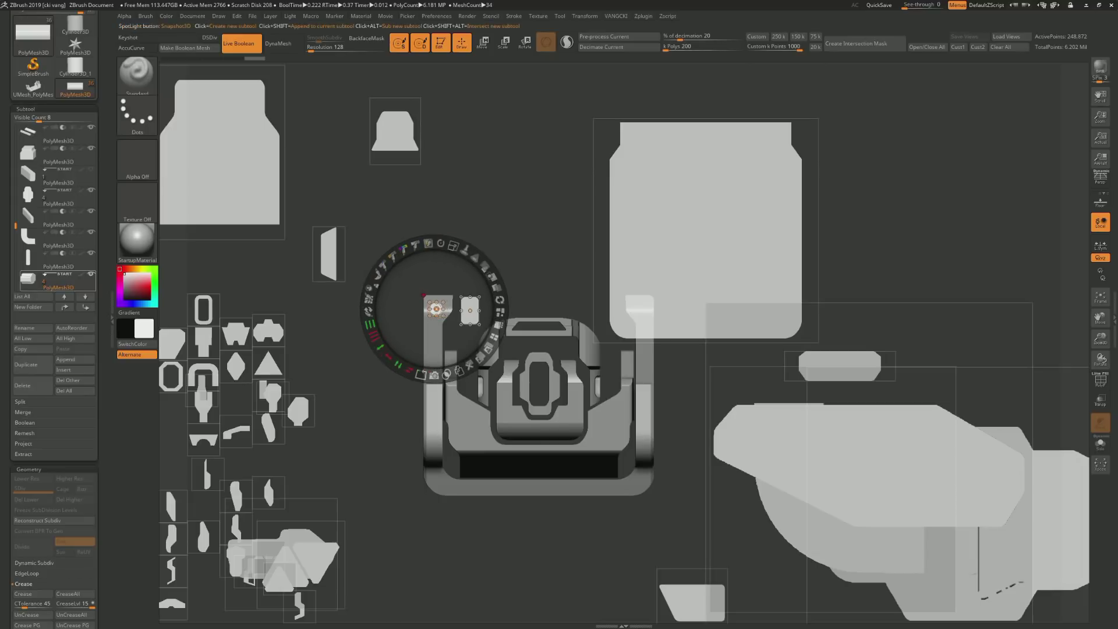
{"action": "key", "text": "shift+z"}
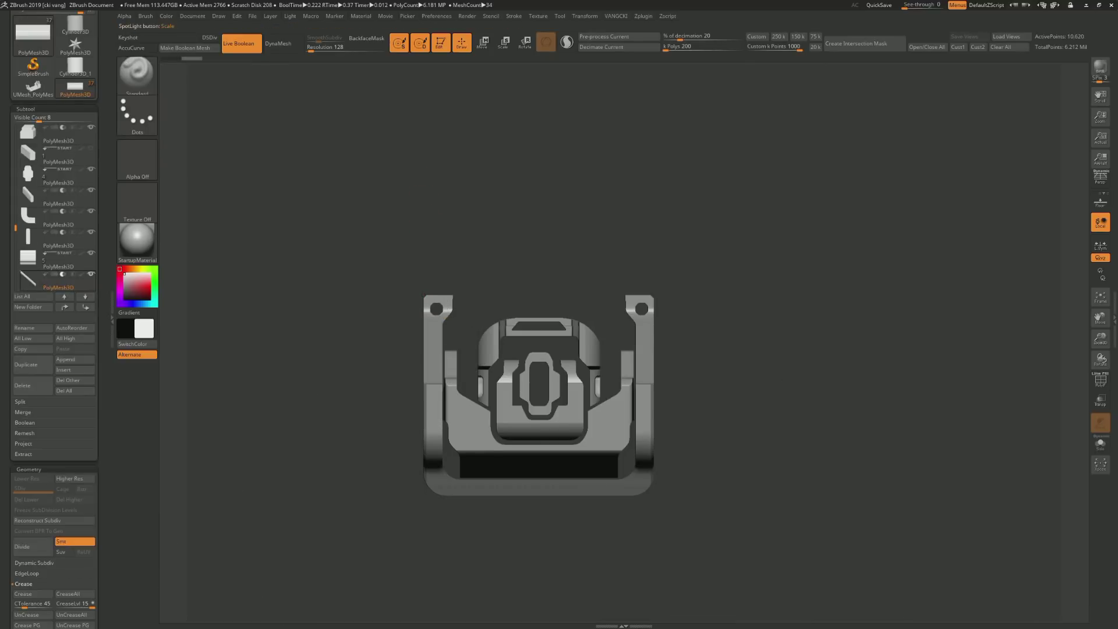
{"action": "left_click_drag", "start_coordinate": [349, 192], "coordinate": [402, 233]}
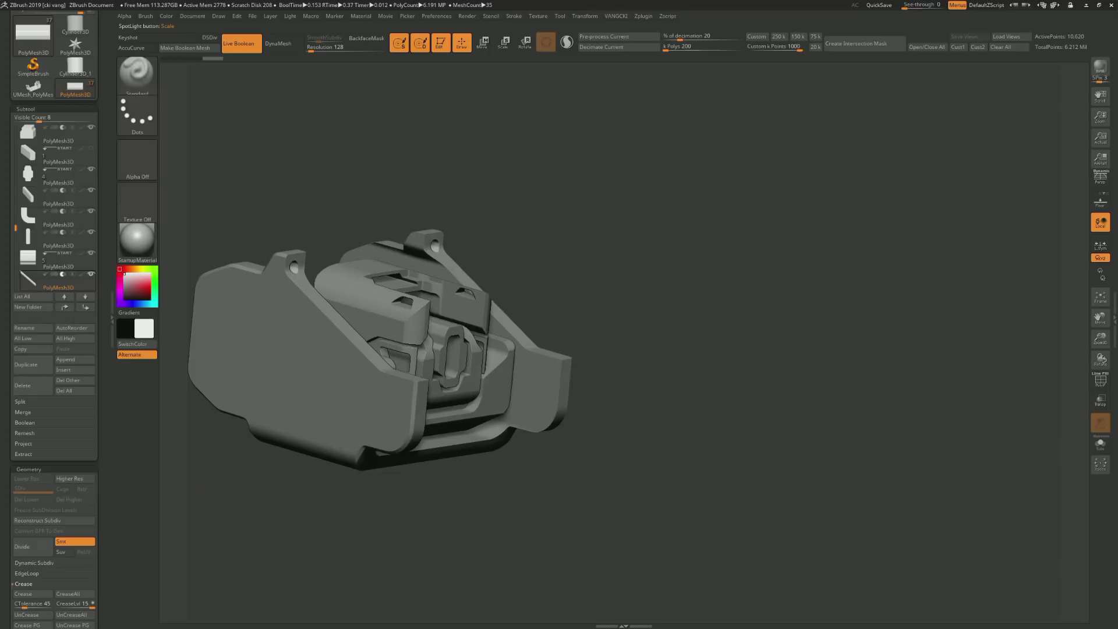
Apply Polish By Groups to round the part's edges, then make subtool 29 active
{"action": "scroll", "coordinate": [105, 557], "scroll_direction": "down", "scroll_amount": 3}
{"action": "scroll", "coordinate": [98, 561], "scroll_direction": "down", "scroll_amount": 3}
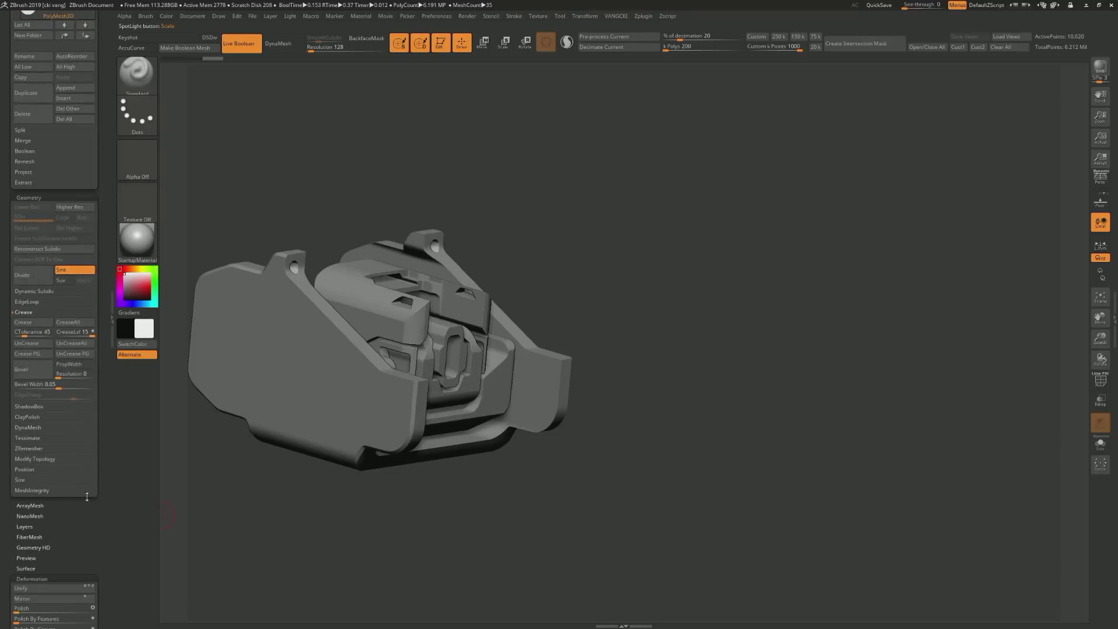
{"action": "scroll", "coordinate": [52, 594], "scroll_direction": "down", "scroll_amount": 2}
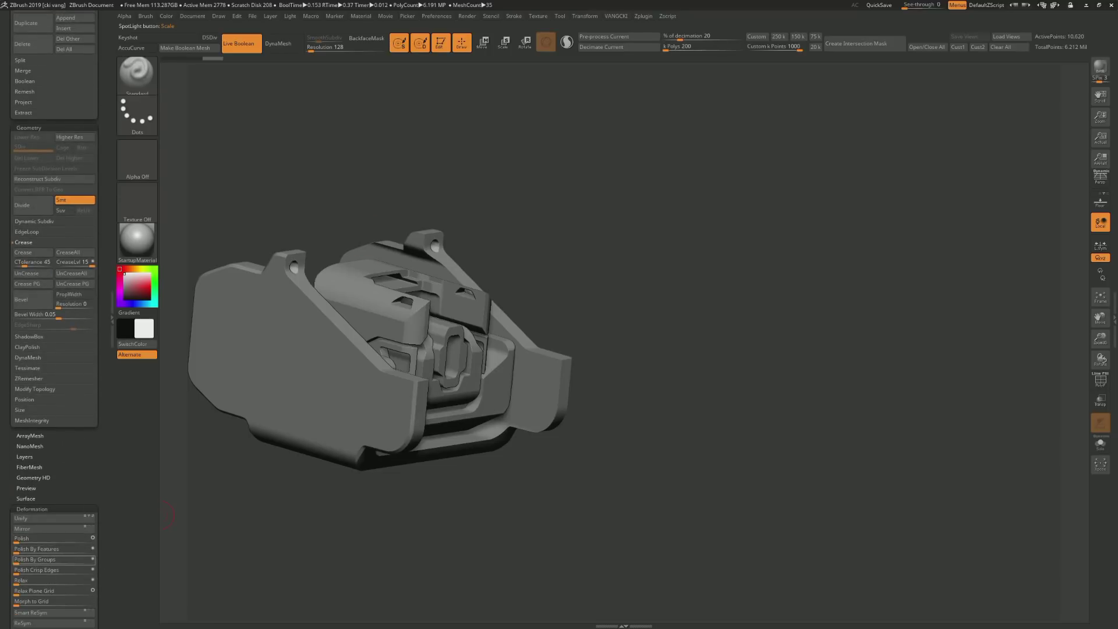
{"action": "left_click_drag", "start_coordinate": [34, 560], "coordinate": [17, 561]}
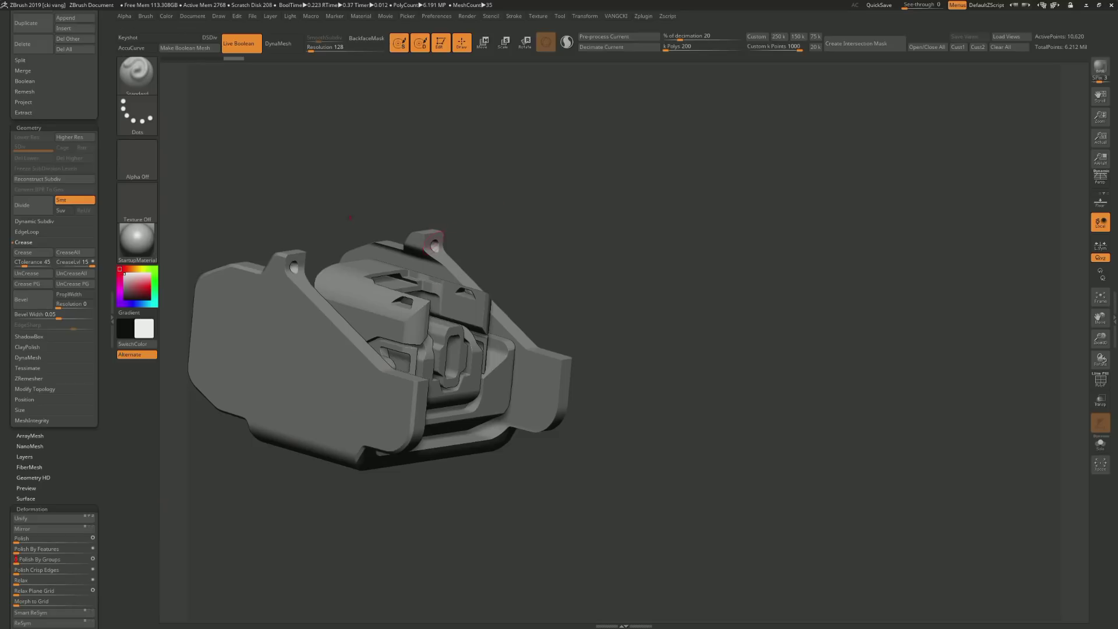
{"action": "left_click_drag", "start_coordinate": [389, 183], "coordinate": [385, 196]}
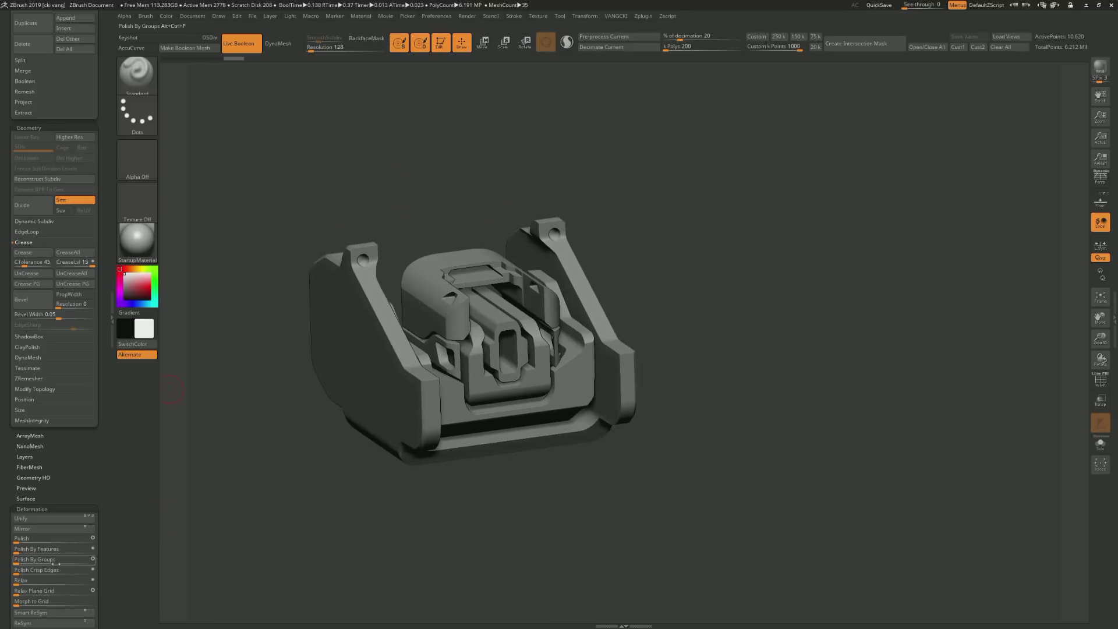
{"action": "mouse_move", "coordinate": [404, 146]}
{"action": "left_mouse_down"}
{"action": "mouse_move", "coordinate": [365, 203]}
{"action": "mouse_move", "coordinate": [465, 289]}
{"action": "mouse_move", "coordinate": [432, 307]}
{"action": "left_mouse_up"}
{"action": "left_click", "coordinate": [464, 289], "text": "alt"}
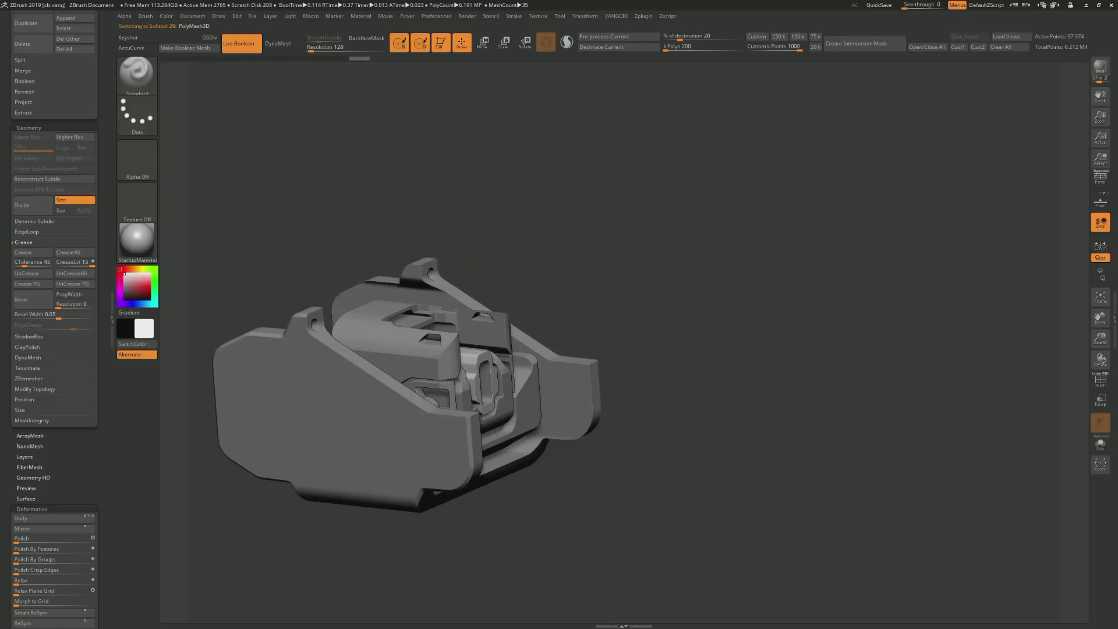
{"action": "mouse_move", "coordinate": [88, 68]}
{"action": "left_mouse_down"}
{"action": "mouse_move", "coordinate": [110, 169]}
{"action": "mouse_move", "coordinate": [108, 147]}
{"action": "left_mouse_up"}
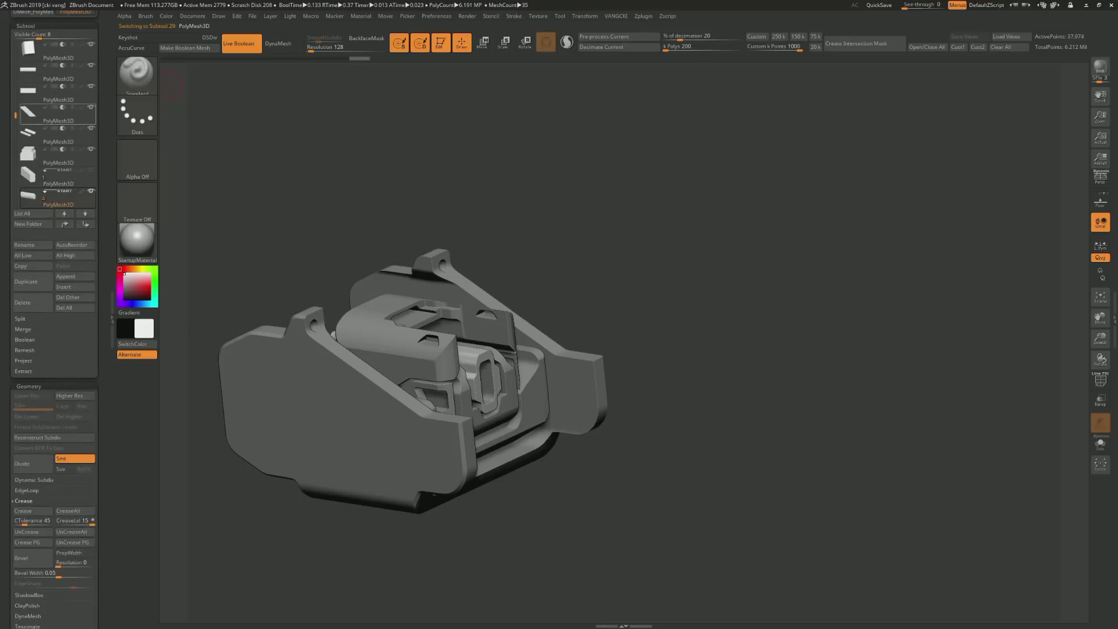
Put the selected side plate into a new subtool folder named part02
{"action": "left_click", "coordinate": [261, 350], "text": "alt"}
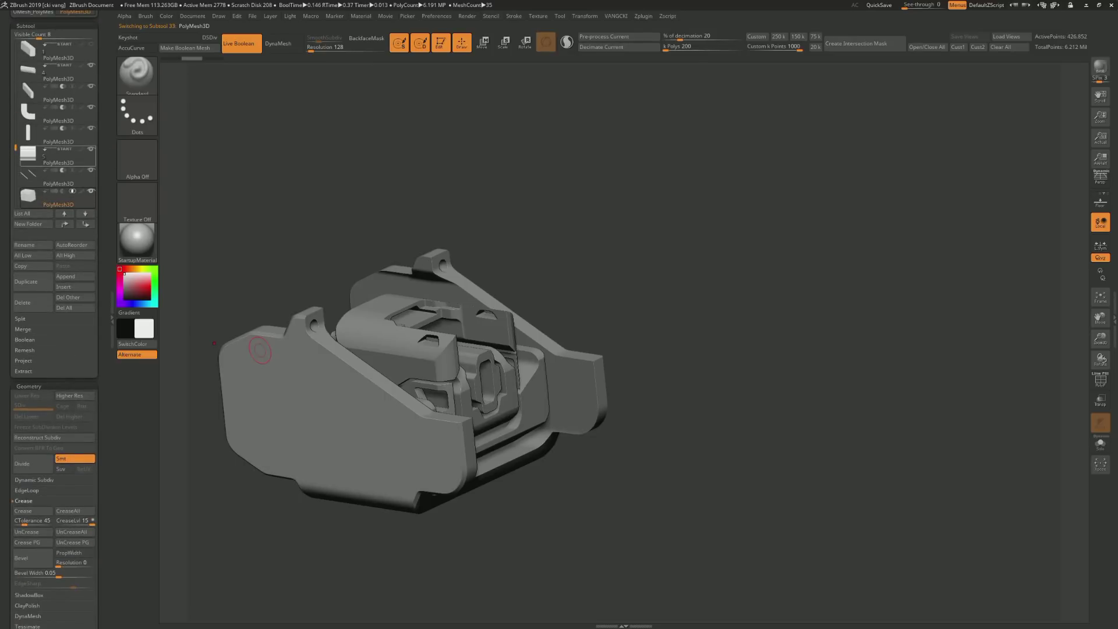
{"action": "left_click", "coordinate": [26, 224]}
{"action": "type", "text": "part"}
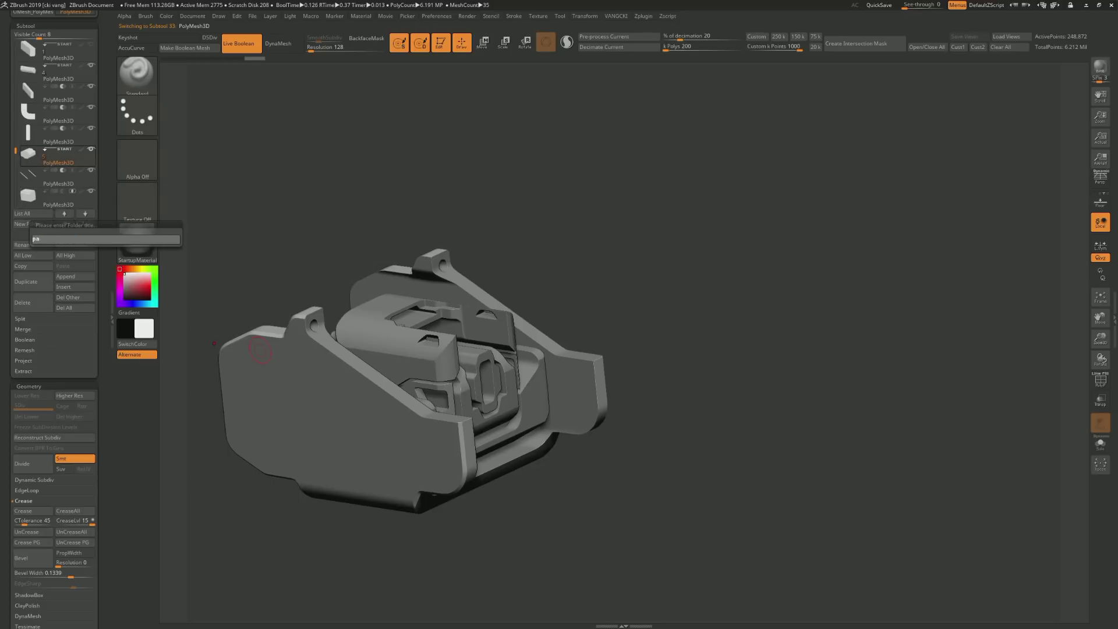
{"action": "type", "text": "02"}
{"action": "key", "text": "Return"}
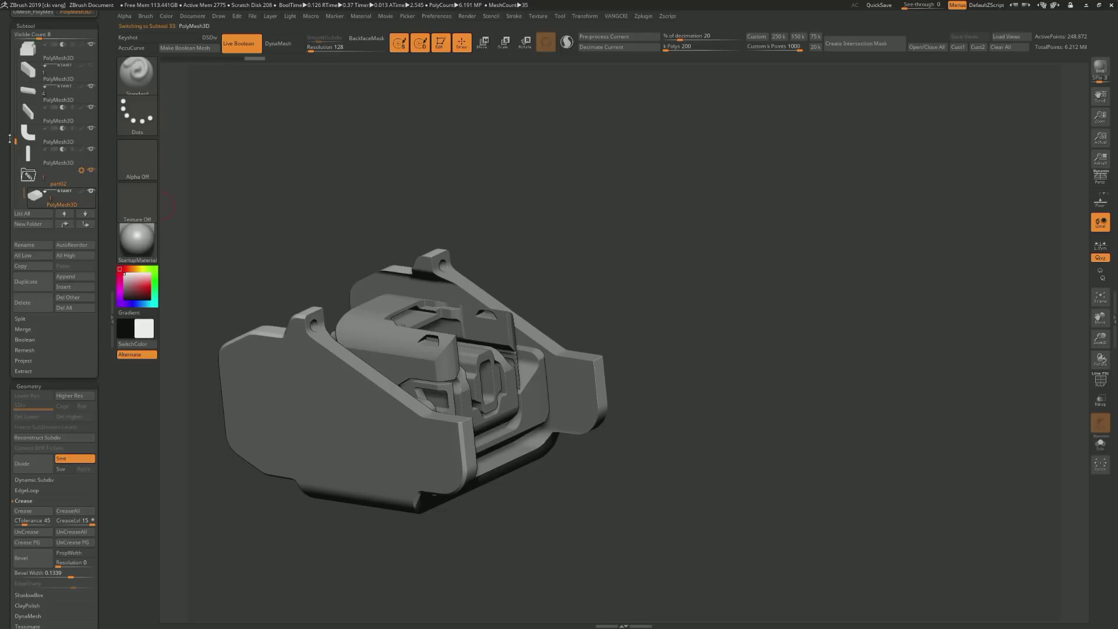
Hide part02, select the next part and group it into a new folder named part03
{"action": "left_click_drag", "start_coordinate": [15, 142], "coordinate": [13, 163]}
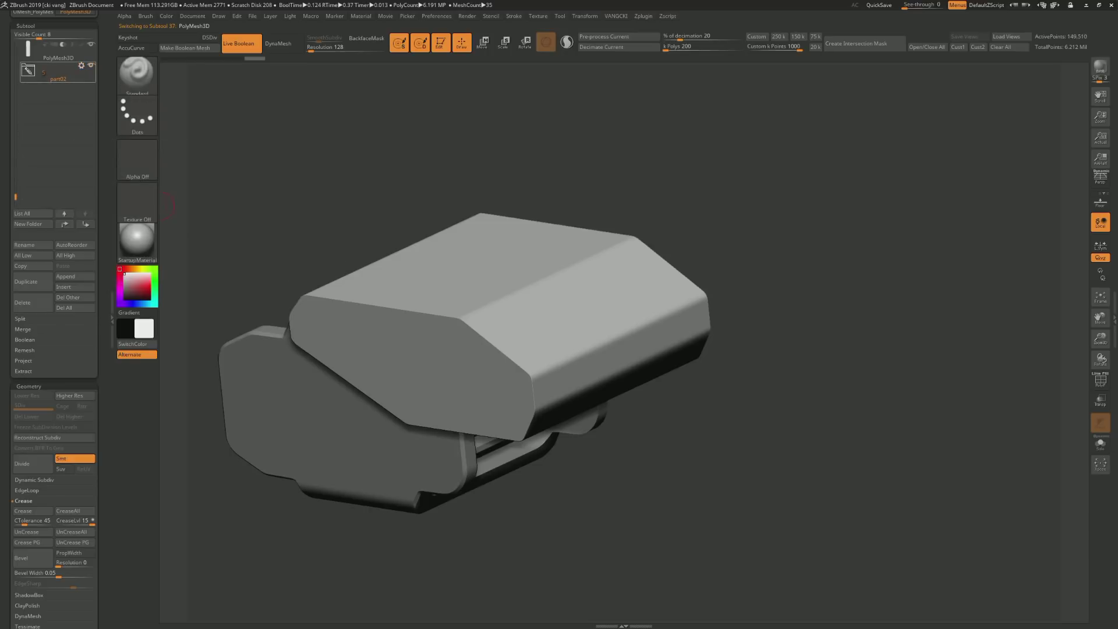
{"action": "left_click", "coordinate": [90, 64]}
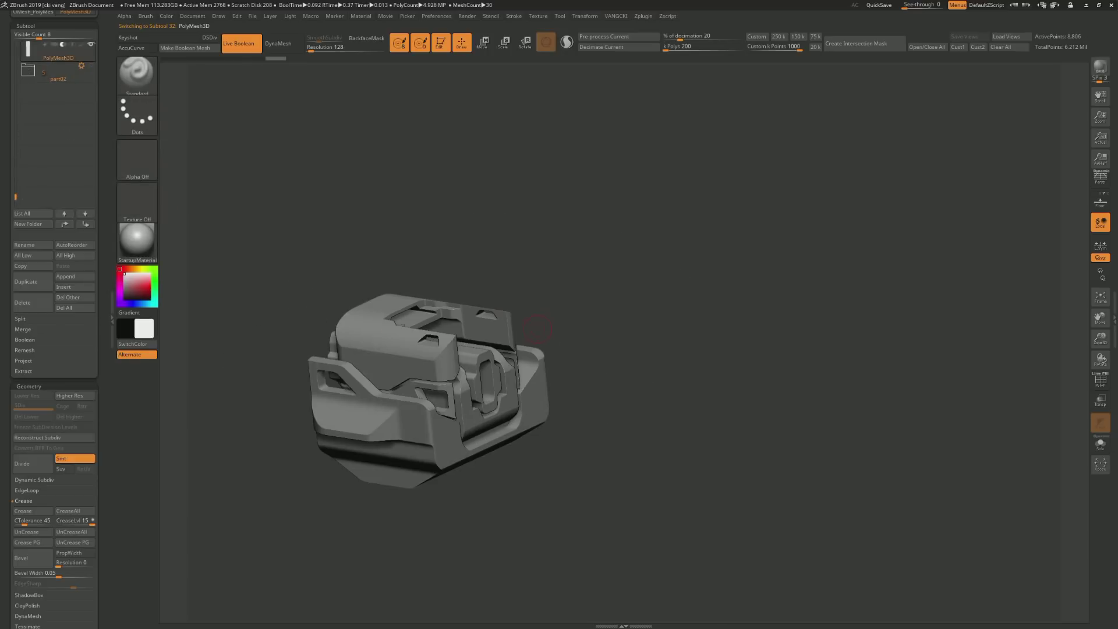
{"action": "left_click_drag", "start_coordinate": [424, 365], "coordinate": [375, 338]}
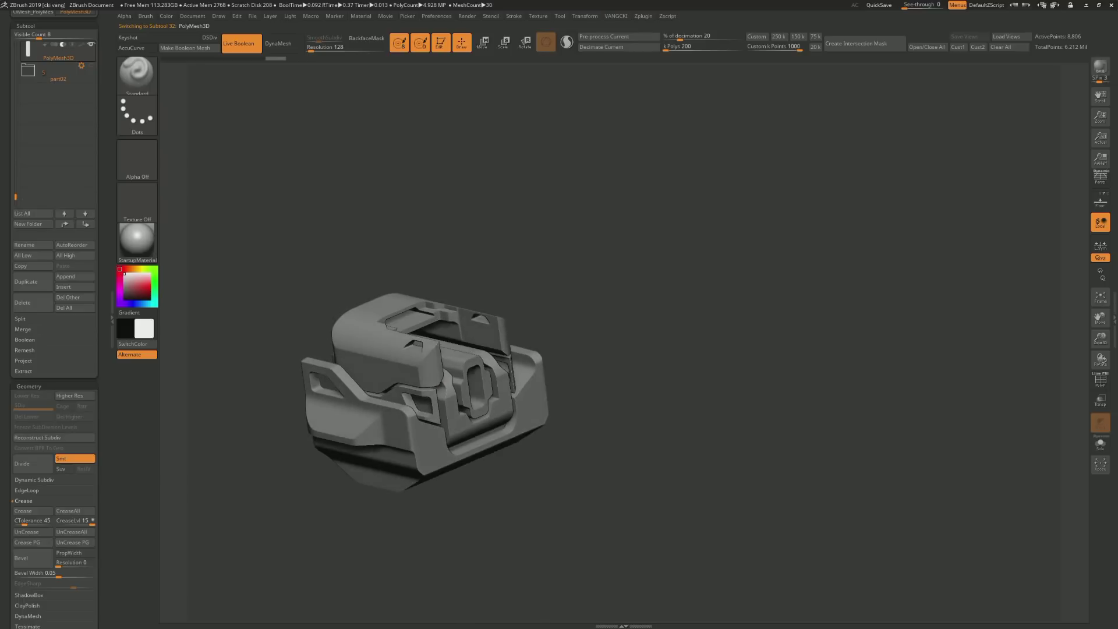
{"action": "left_click", "coordinate": [378, 326], "text": "alt"}
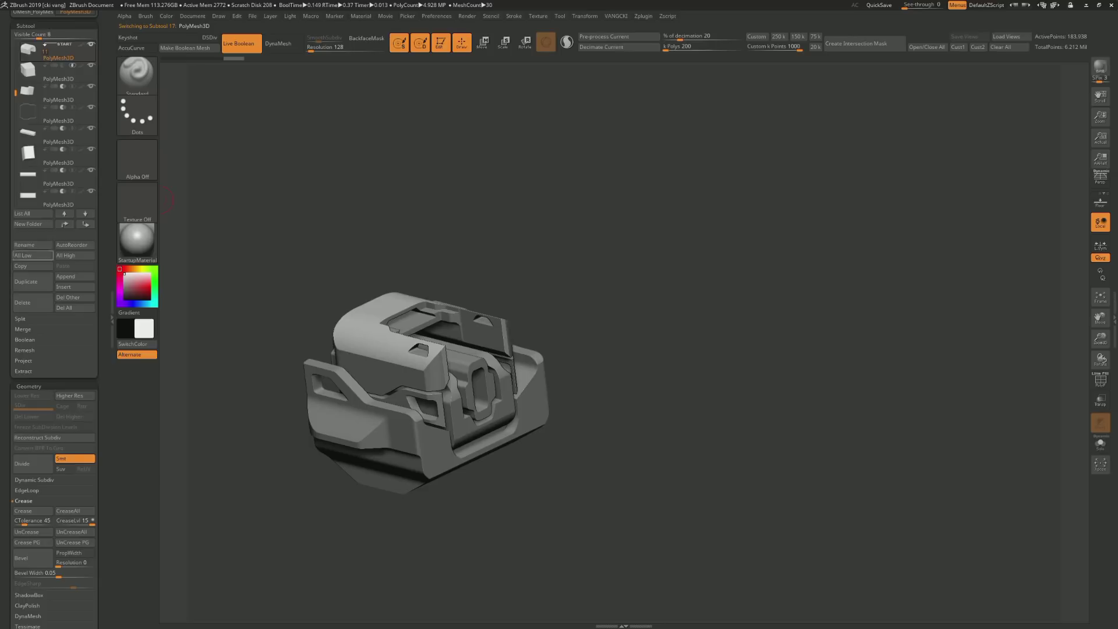
{"action": "left_click", "coordinate": [33, 224]}
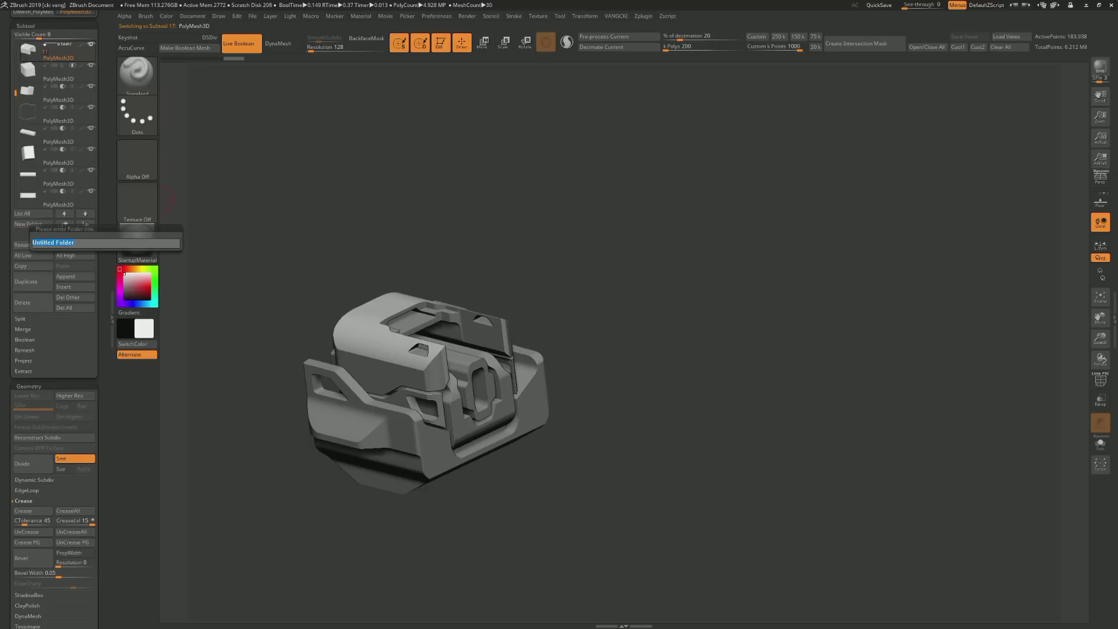
{"action": "type", "text": "part03"}
{"action": "key", "text": "Return"}
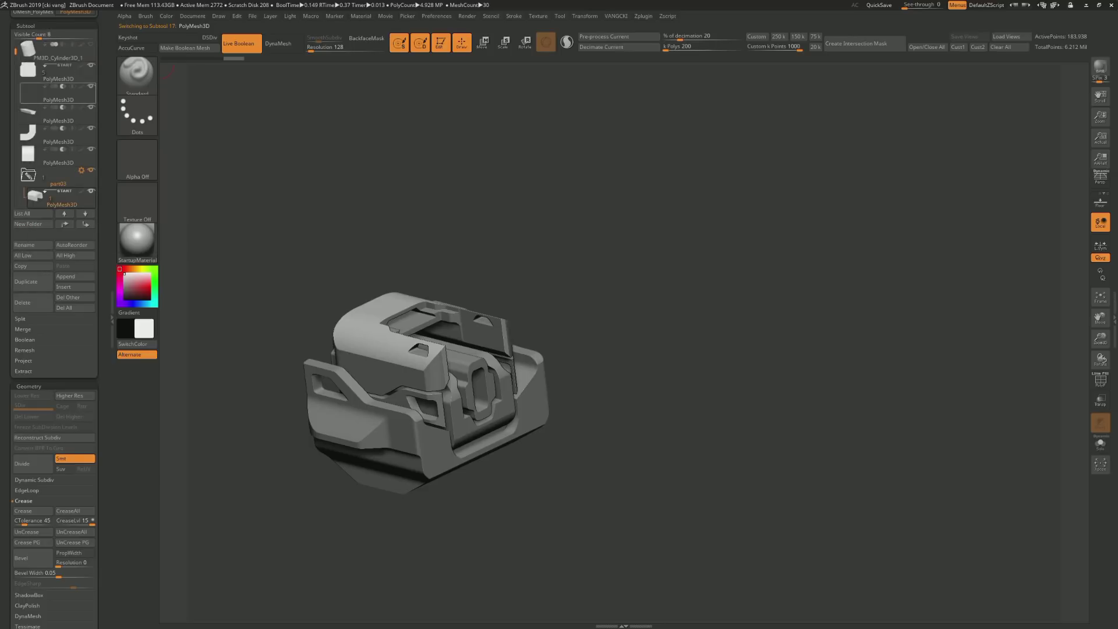
{"action": "mouse_move", "coordinate": [15, 51]}
{"action": "left_mouse_down"}
{"action": "mouse_move", "coordinate": [15, 91]}
{"action": "mouse_move", "coordinate": [19, 71]}
{"action": "left_mouse_up"}
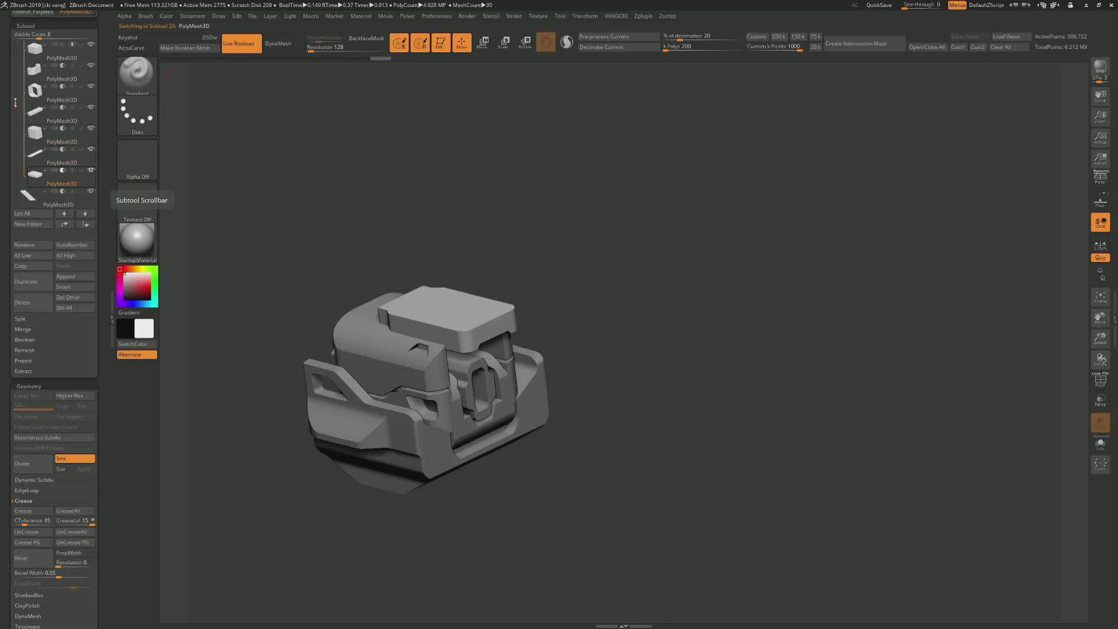
Widen the subtool list, collapse part03 and select the next pieces to group
{"action": "left_click_drag", "start_coordinate": [54, 35], "coordinate": [71, 35]}
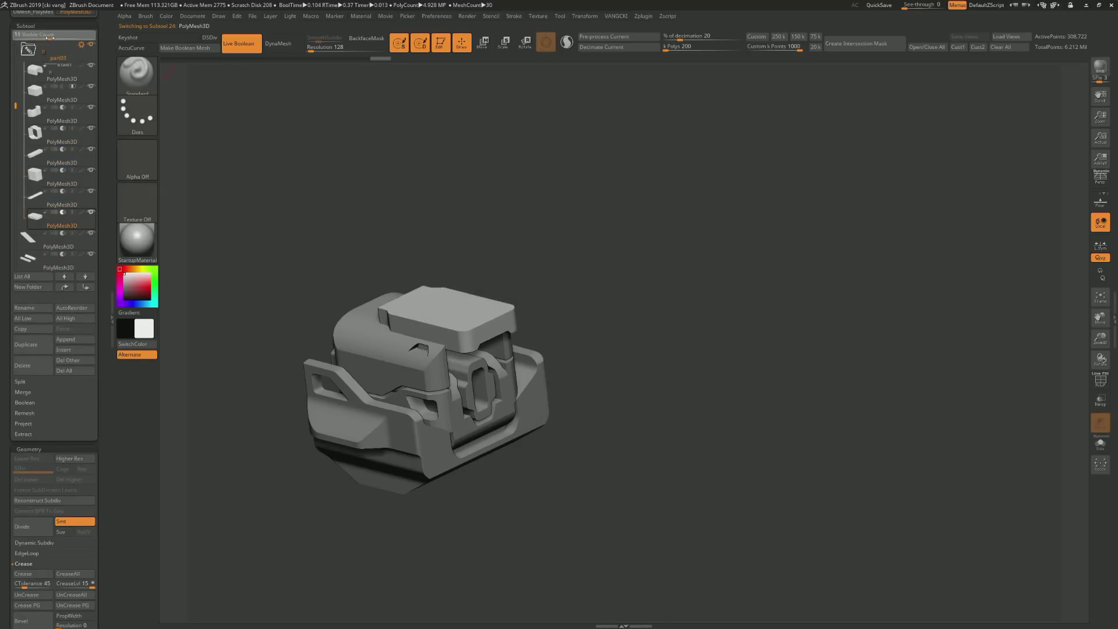
{"action": "left_click_drag", "start_coordinate": [0, 169], "coordinate": [5, 145]}
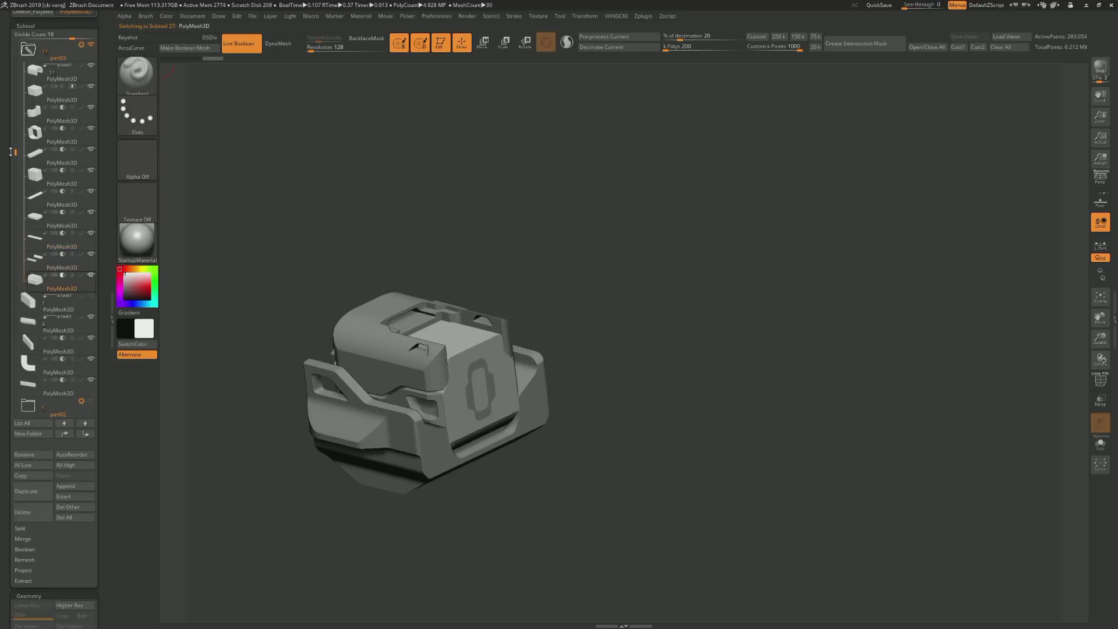
{"action": "left_click", "coordinate": [28, 50]}
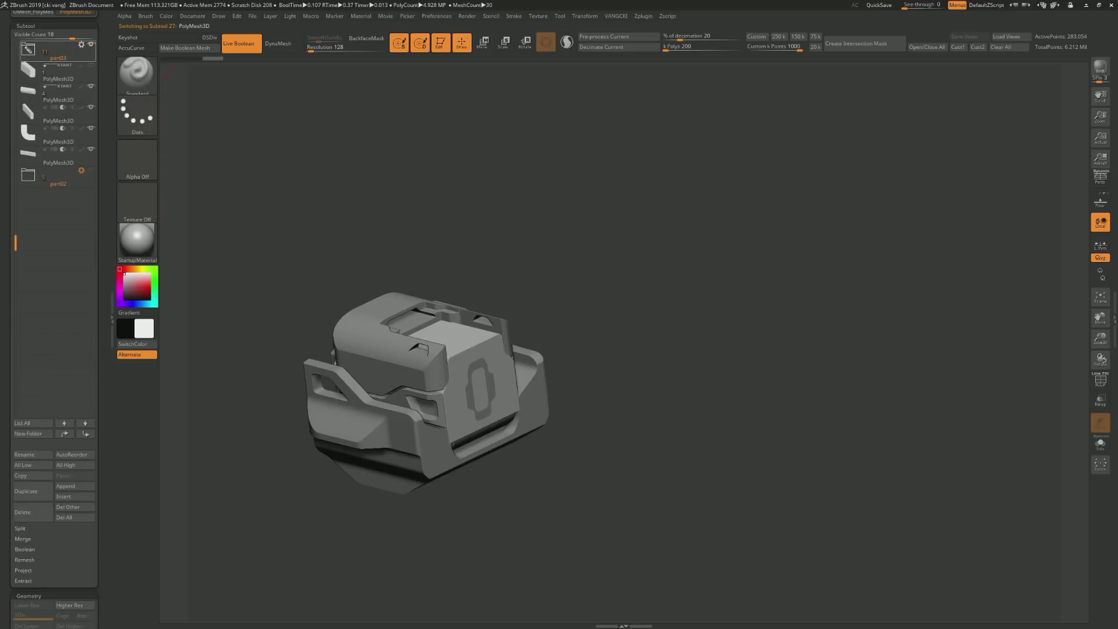
{"action": "left_click", "coordinate": [470, 371], "text": "alt"}
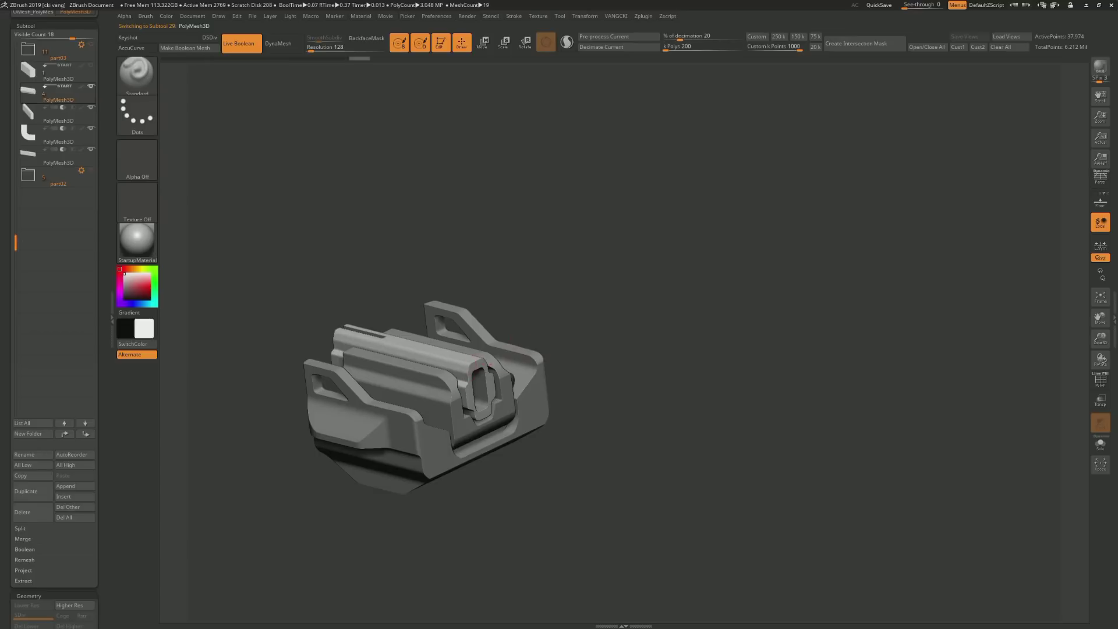
{"action": "left_click", "coordinate": [378, 349], "text": "alt"}
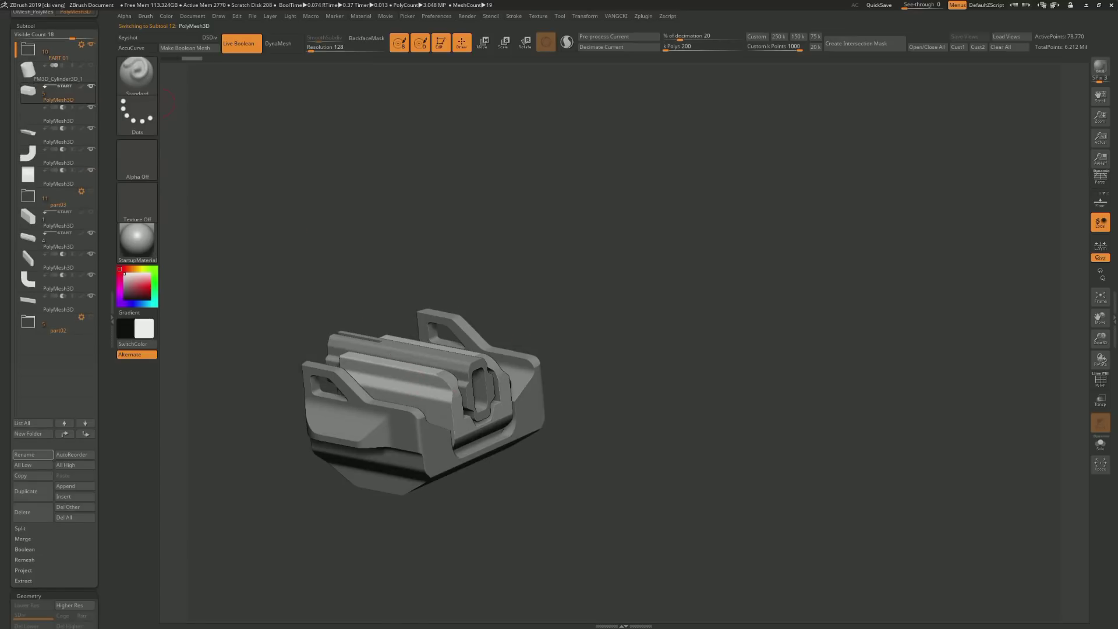
Create folder part 04, move five pieces into it and collapse it
{"action": "left_click", "coordinate": [32, 434]}
{"action": "type", "text": "part 04"}
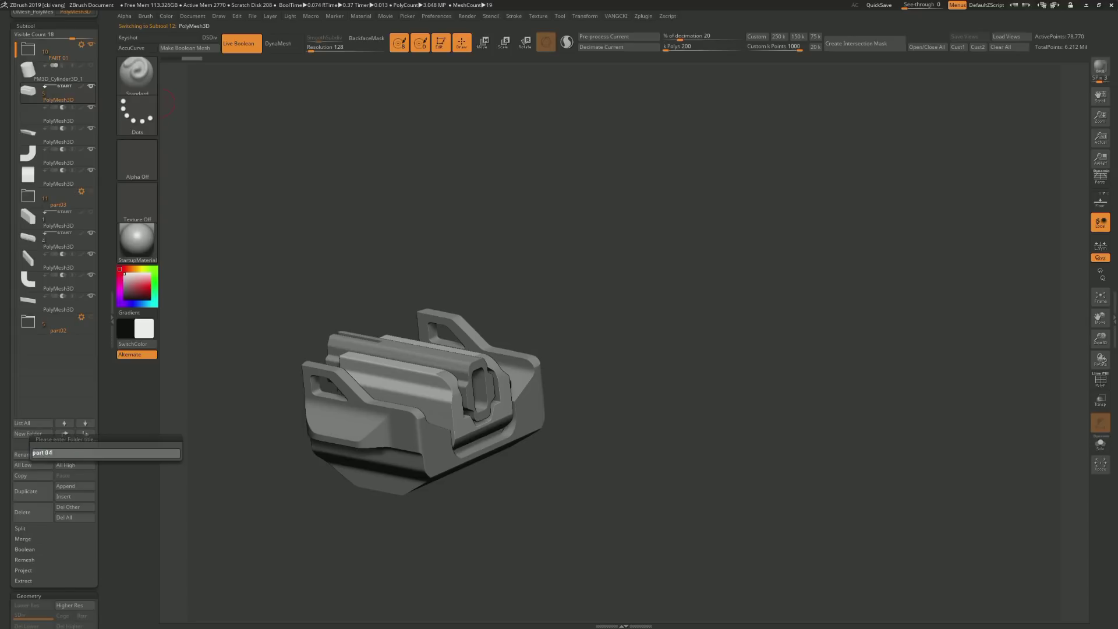
{"action": "key", "text": "Return"}
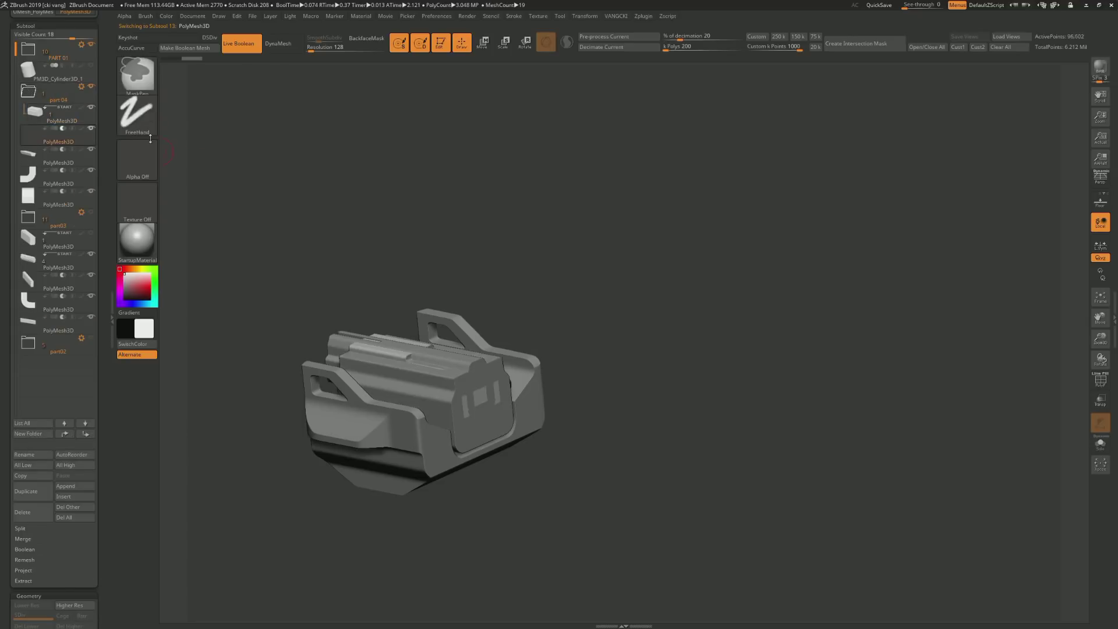
{"action": "key", "text": "Down"}
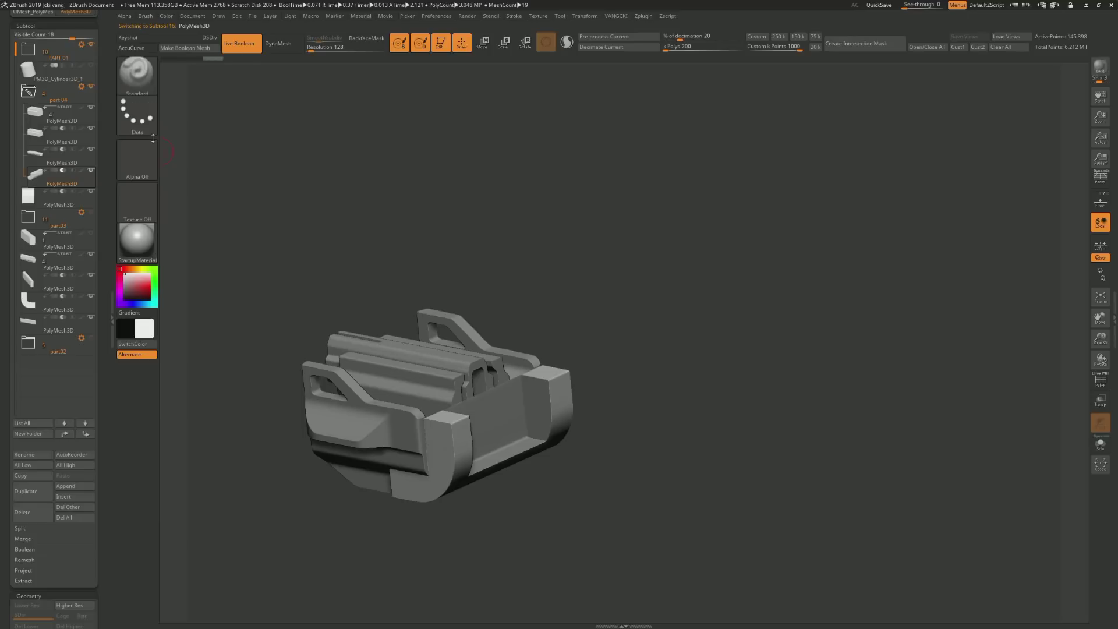
{"action": "key", "text": "Down"}
{"action": "left_click", "coordinate": [27, 92]}
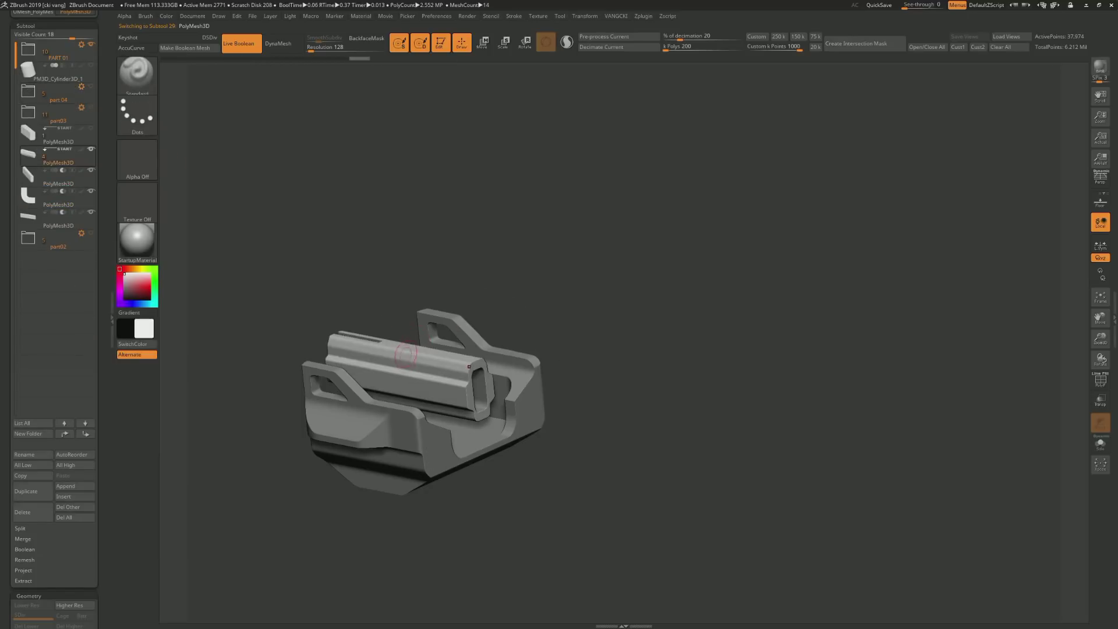
Snap to a flat side view and pick the large Spotlight shape image
{"action": "mouse_move", "coordinate": [408, 348]}
{"action": "left_mouse_down", "text": "shift"}
{"action": "mouse_move", "coordinate": [443, 341]}
{"action": "mouse_move", "coordinate": [499, 142]}
{"action": "left_mouse_up", "text": "shift"}
{"action": "key", "text": "space"}
{"action": "left_click", "coordinate": [781, 481]}
Move the large Spotlight shape over the model's centre and resize it to fit
{"action": "mouse_move", "coordinate": [780, 481]}
{"action": "left_mouse_down"}
{"action": "mouse_move", "coordinate": [479, 310]}
{"action": "mouse_move", "coordinate": [565, 292]}
{"action": "left_mouse_up"}
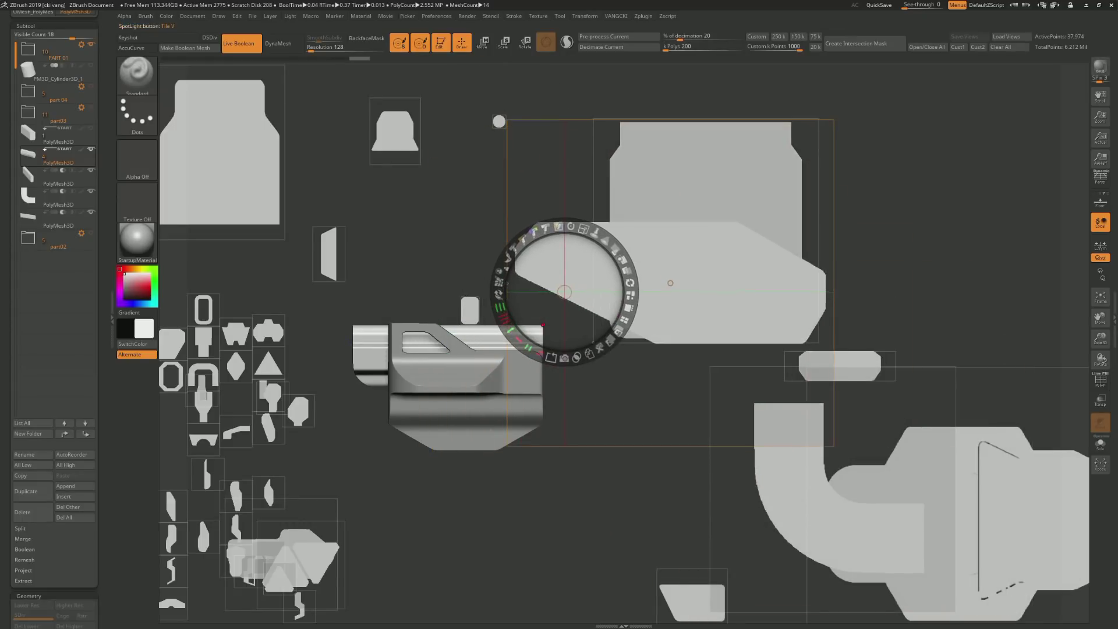
{"action": "left_click", "coordinate": [431, 266]}
{"action": "mouse_move", "coordinate": [431, 266]}
{"action": "left_mouse_down"}
{"action": "mouse_move", "coordinate": [611, 282]}
{"action": "mouse_move", "coordinate": [485, 281]}
{"action": "left_mouse_up"}
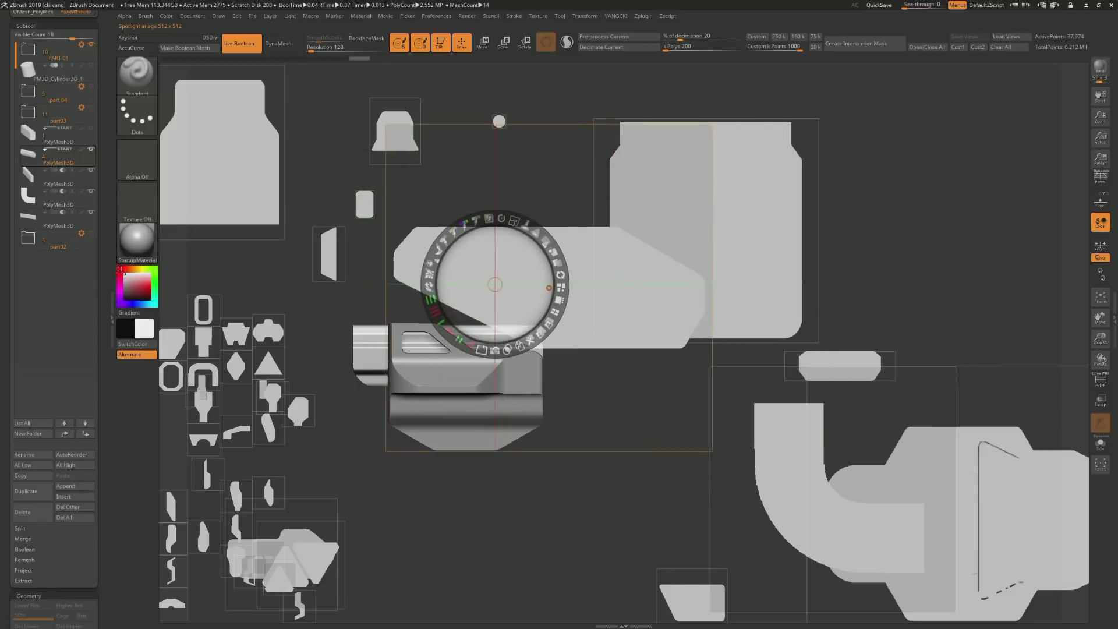
{"action": "left_click_drag", "start_coordinate": [503, 218], "coordinate": [454, 230]}
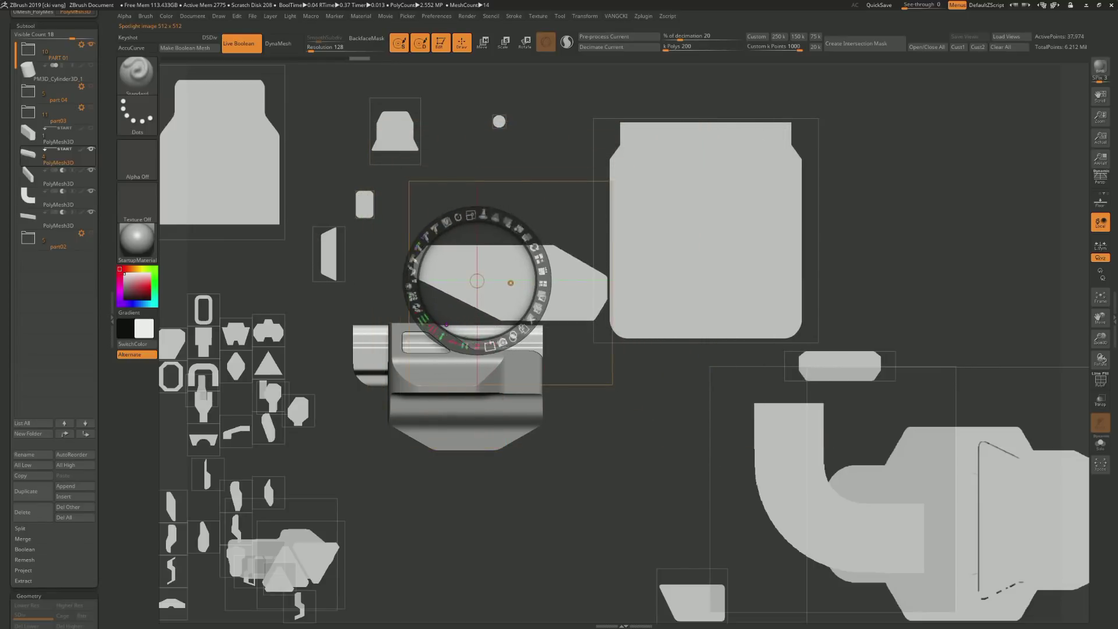
{"action": "left_click_drag", "start_coordinate": [484, 282], "coordinate": [479, 300]}
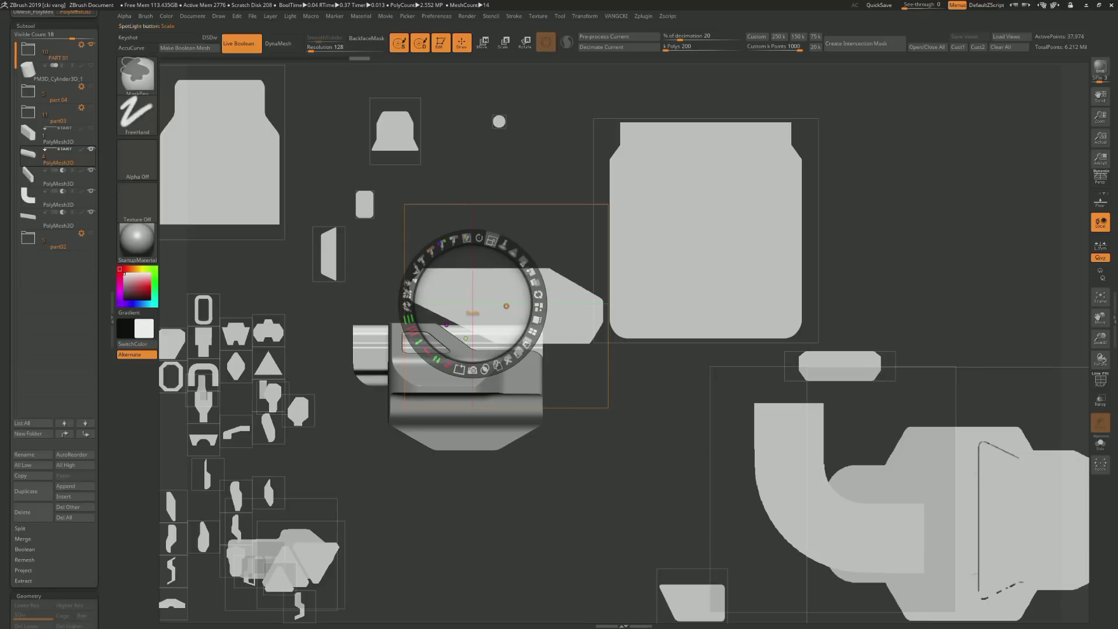
{"action": "mouse_move", "coordinate": [498, 236]}
{"action": "left_mouse_down"}
{"action": "mouse_move", "coordinate": [440, 242]}
{"action": "mouse_move", "coordinate": [455, 243]}
{"action": "left_mouse_up"}
{"action": "left_click_drag", "start_coordinate": [473, 305], "coordinate": [473, 285]}
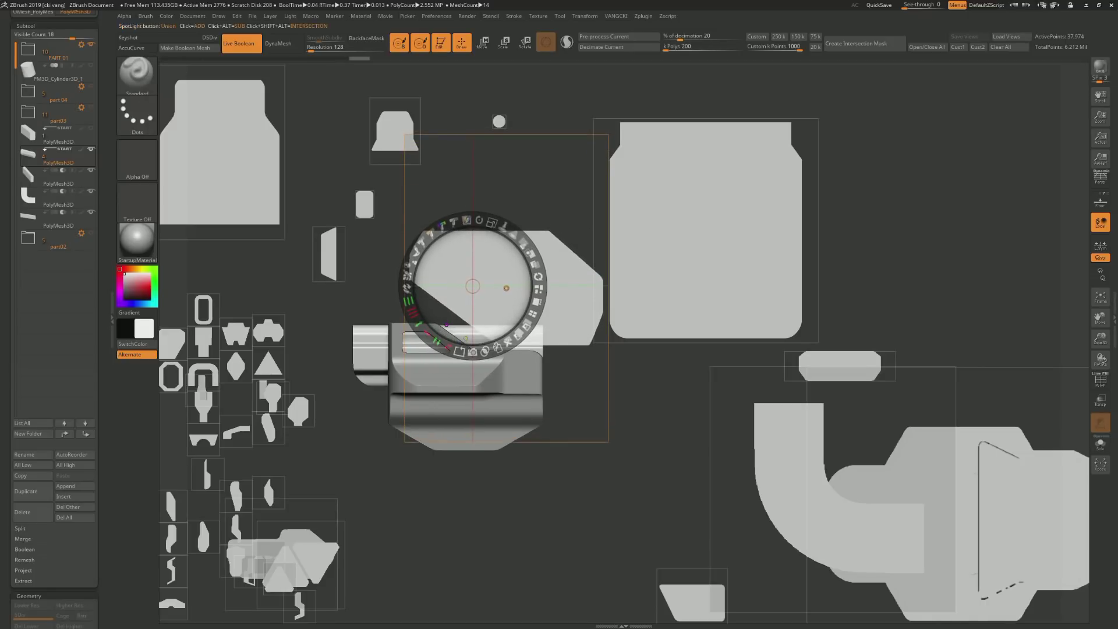
Extrude the shape into a new mesh block and select pieces below the part03 folder
{"action": "key", "text": "shift+z"}
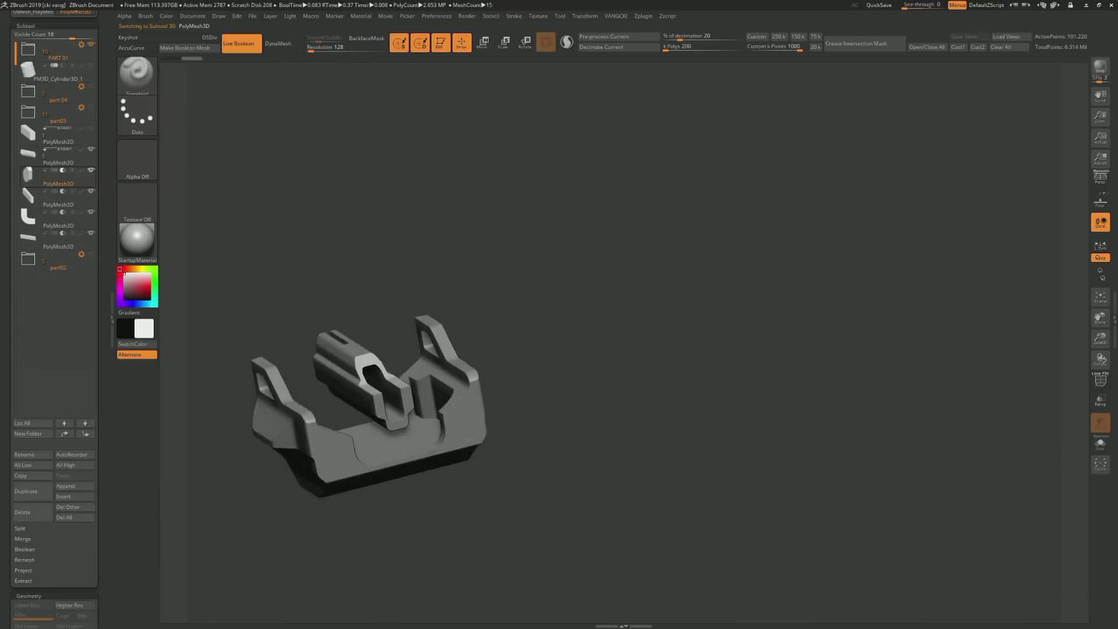
{"action": "left_click_drag", "start_coordinate": [361, 408], "coordinate": [542, 349], "text": "alt"}
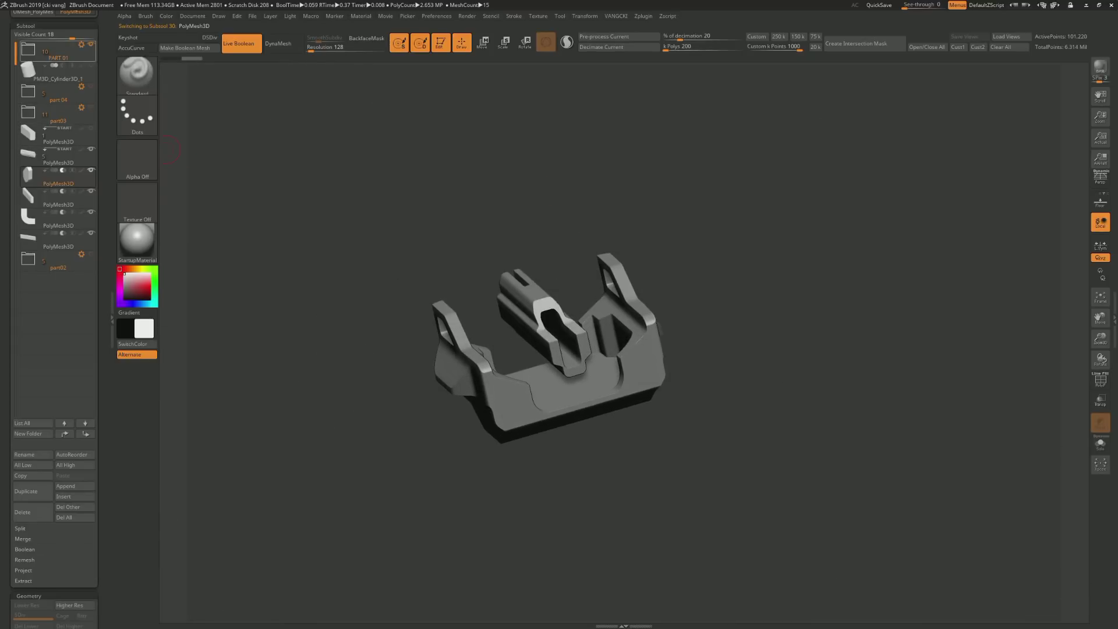
{"action": "key", "text": "Up"}
{"action": "key", "text": "Up"}
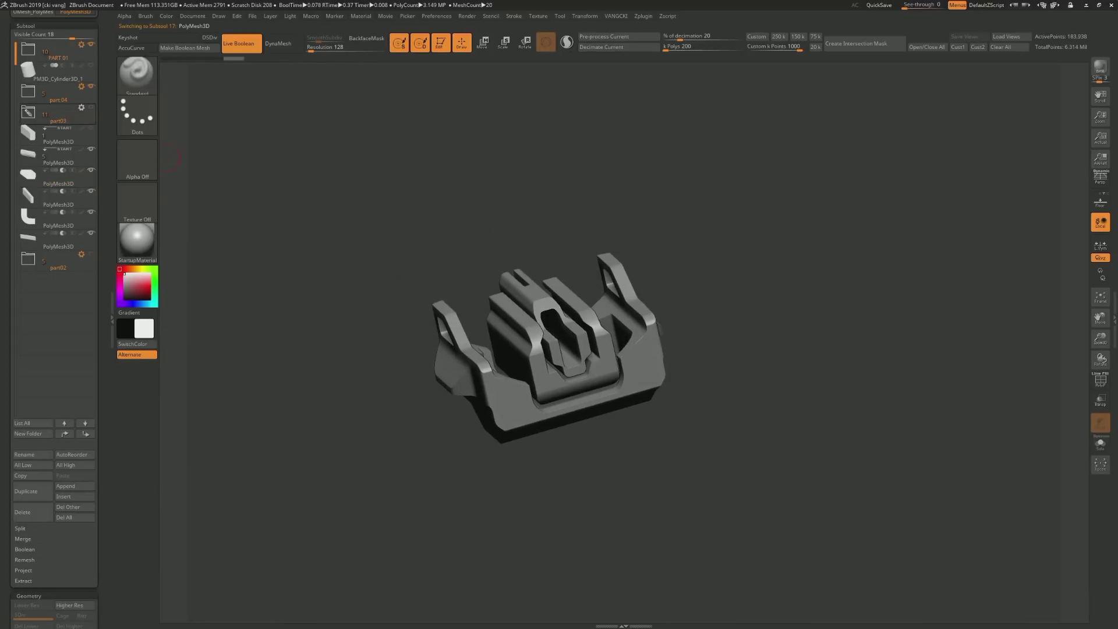
{"action": "key", "text": "Down"}
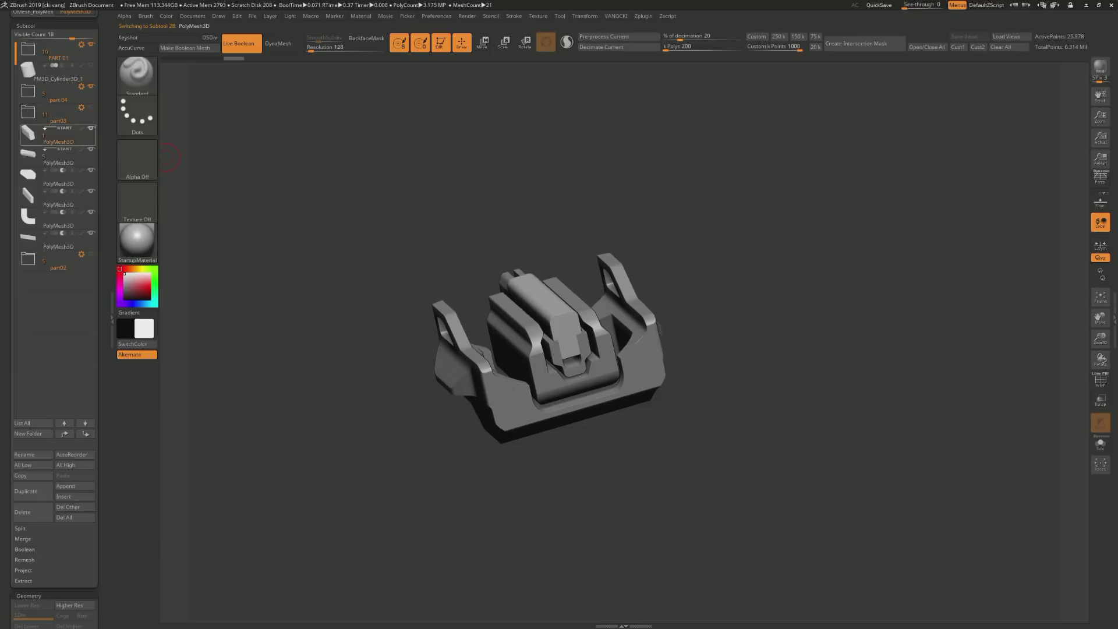
{"action": "key", "text": "Down"}
{"action": "key", "text": "Down"}
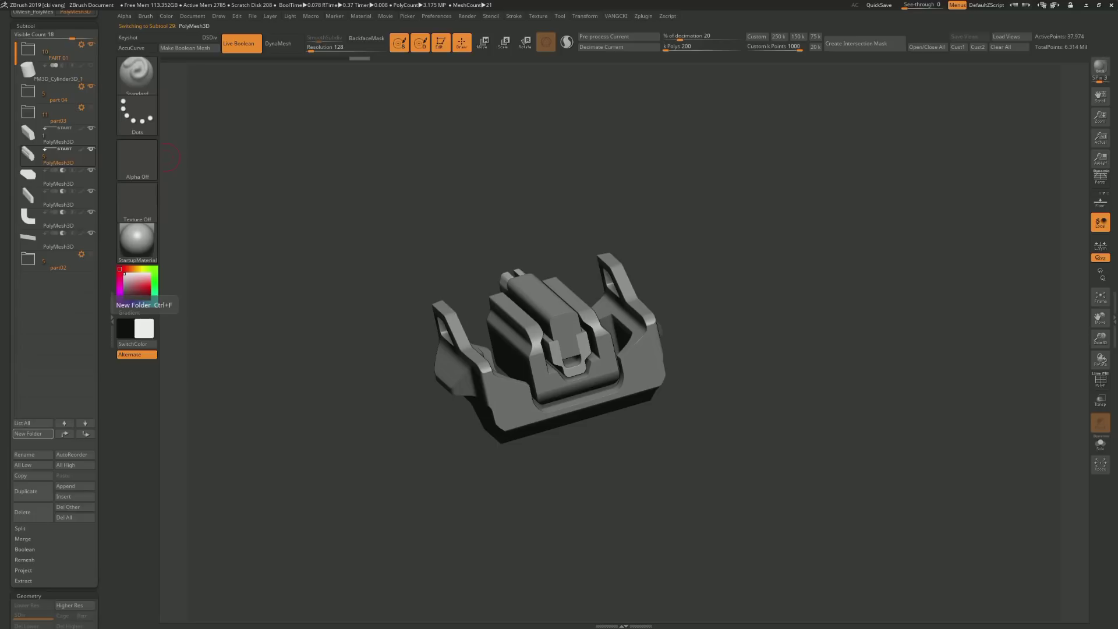
Create a new subtool folder named part 05 and collapse it
{"action": "left_click", "coordinate": [33, 433]}
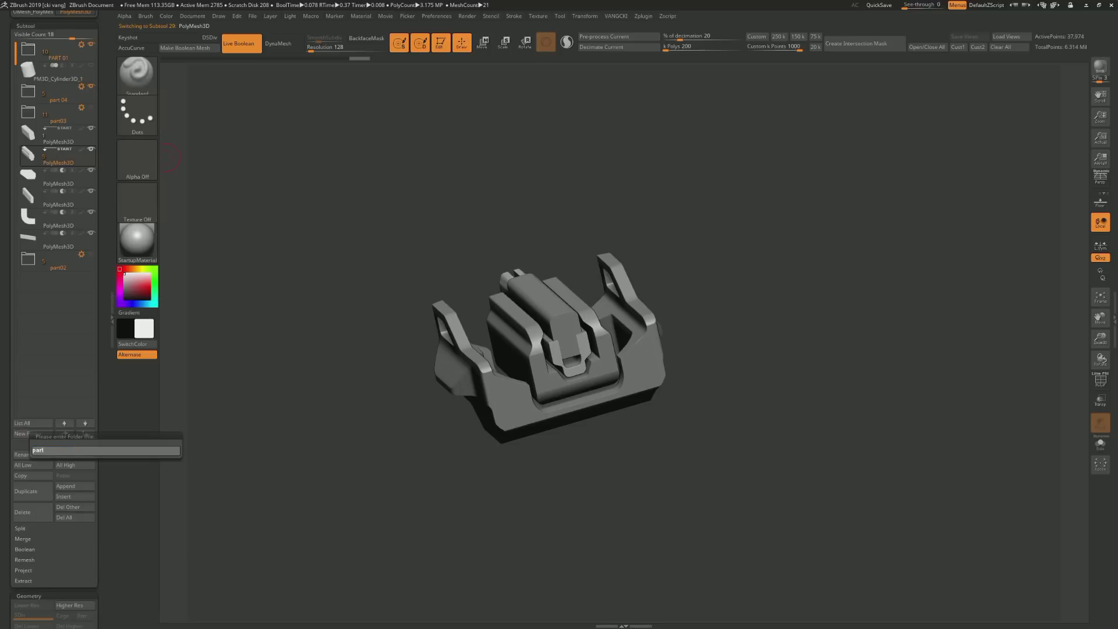
{"action": "type", "text": "05"}
{"action": "key", "text": "Return"}
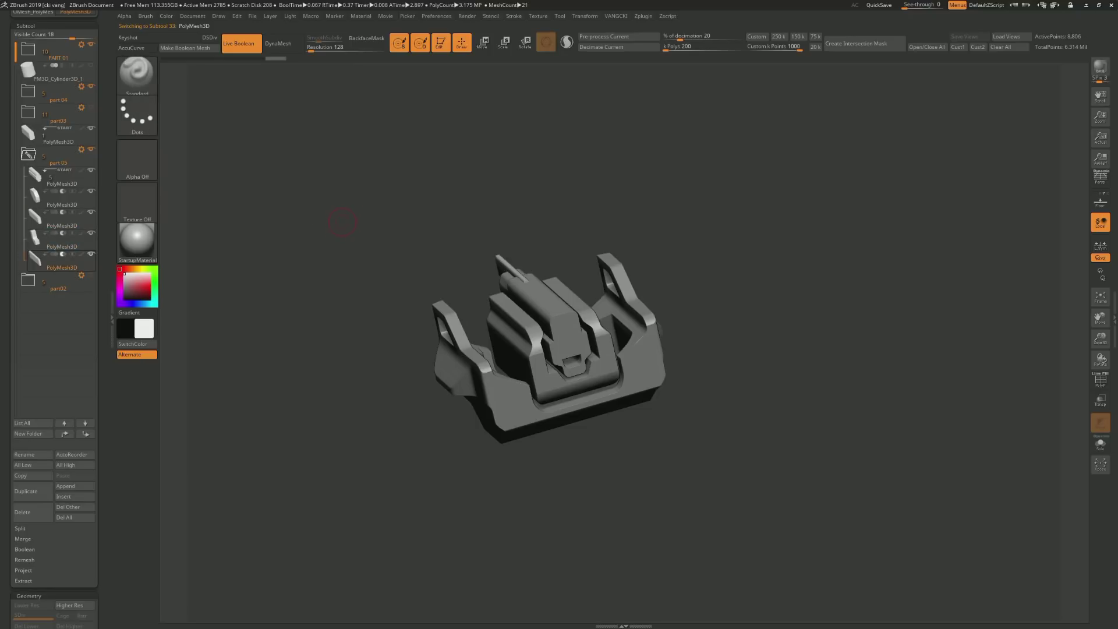
{"action": "mouse_move", "coordinate": [343, 222]}
{"action": "left_mouse_down"}
{"action": "mouse_move", "coordinate": [326, 233]}
{"action": "mouse_move", "coordinate": [320, 215]}
{"action": "left_mouse_up"}
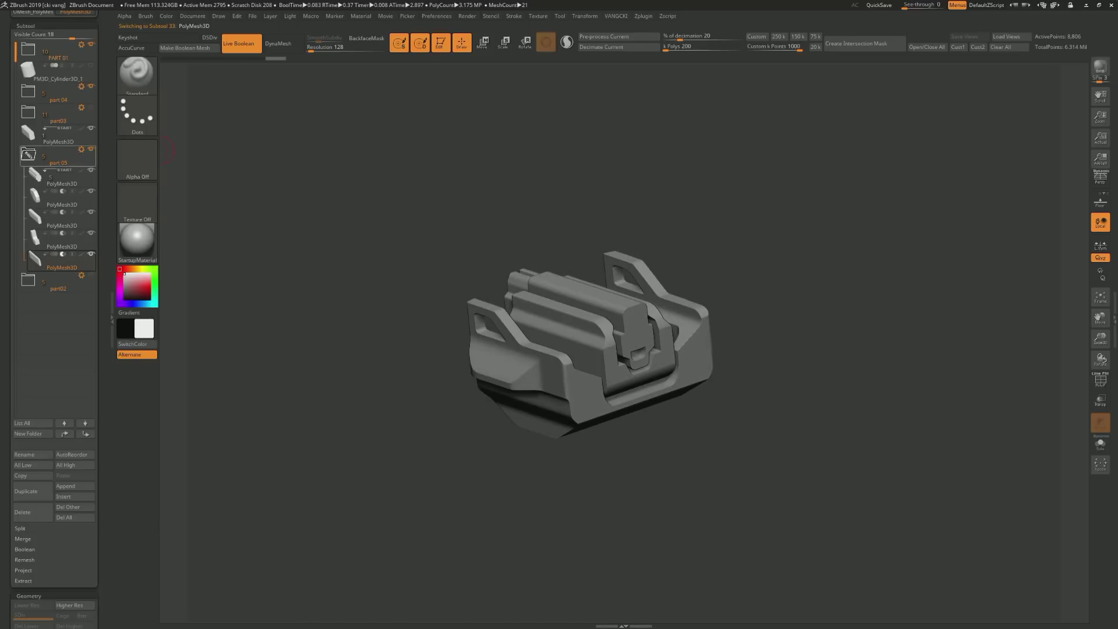
{"action": "left_click", "coordinate": [28, 155]}
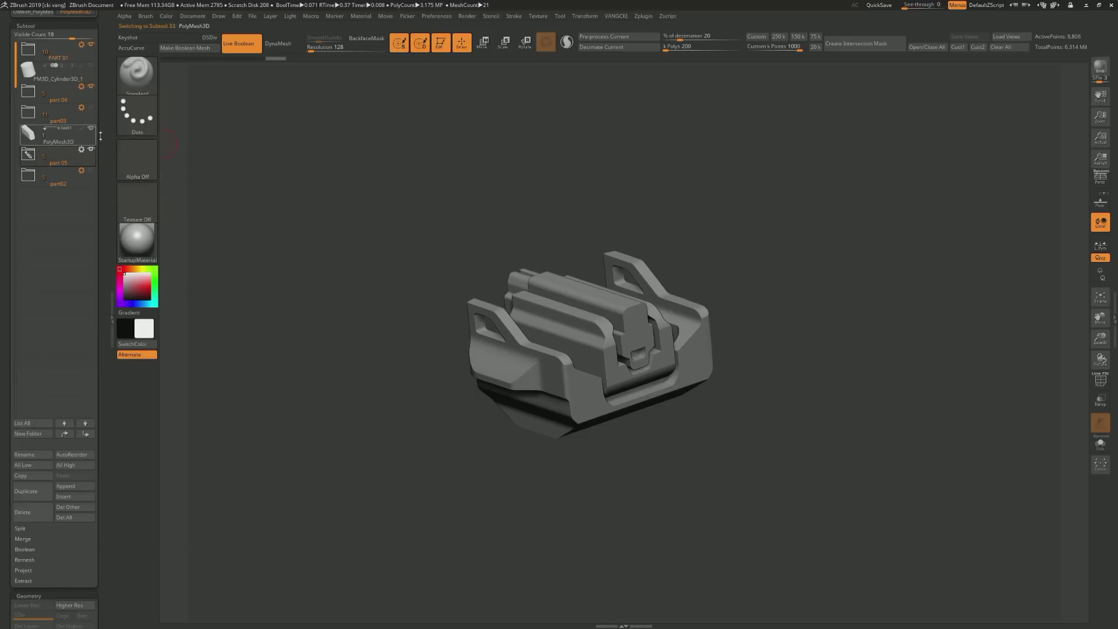
Hide the loose mesh piece and make the part02 and part03 folders visible again
{"action": "mouse_move", "coordinate": [58, 135]}
{"action": "left_click", "coordinate": [28, 174]}
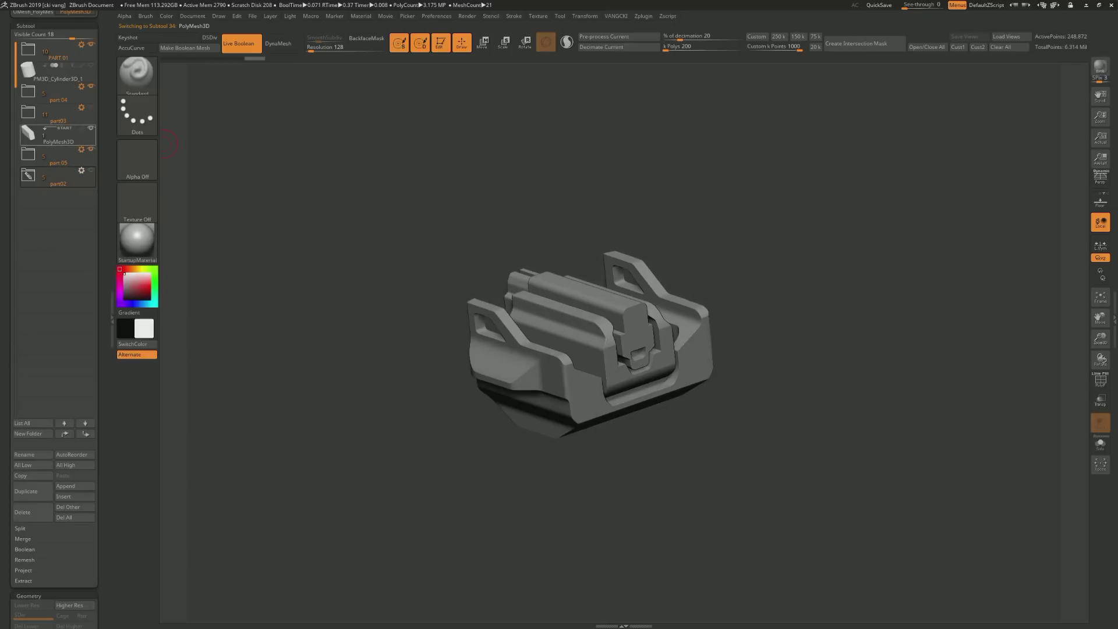
{"action": "left_click", "coordinate": [90, 127]}
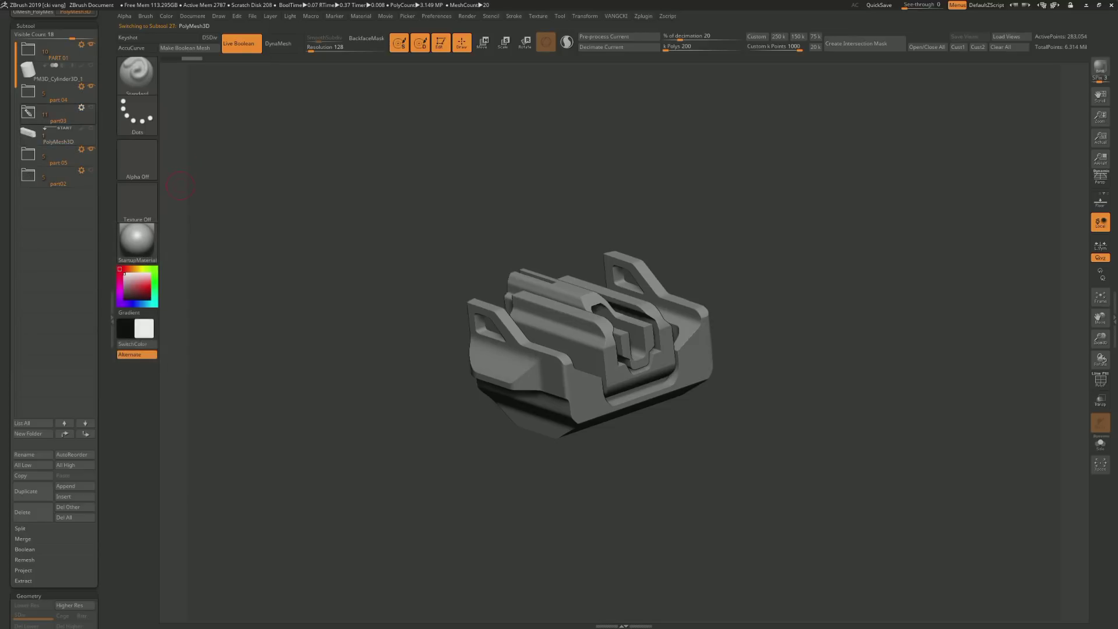
{"action": "left_click_drag", "start_coordinate": [436, 205], "coordinate": [171, 169]}
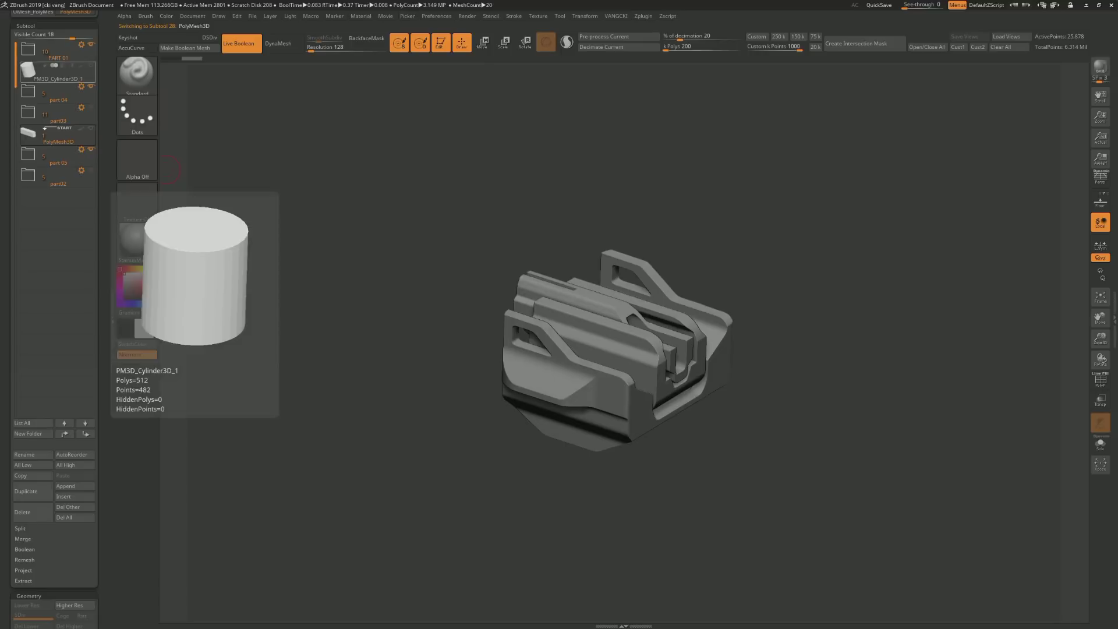
{"action": "mouse_move", "coordinate": [58, 179]}
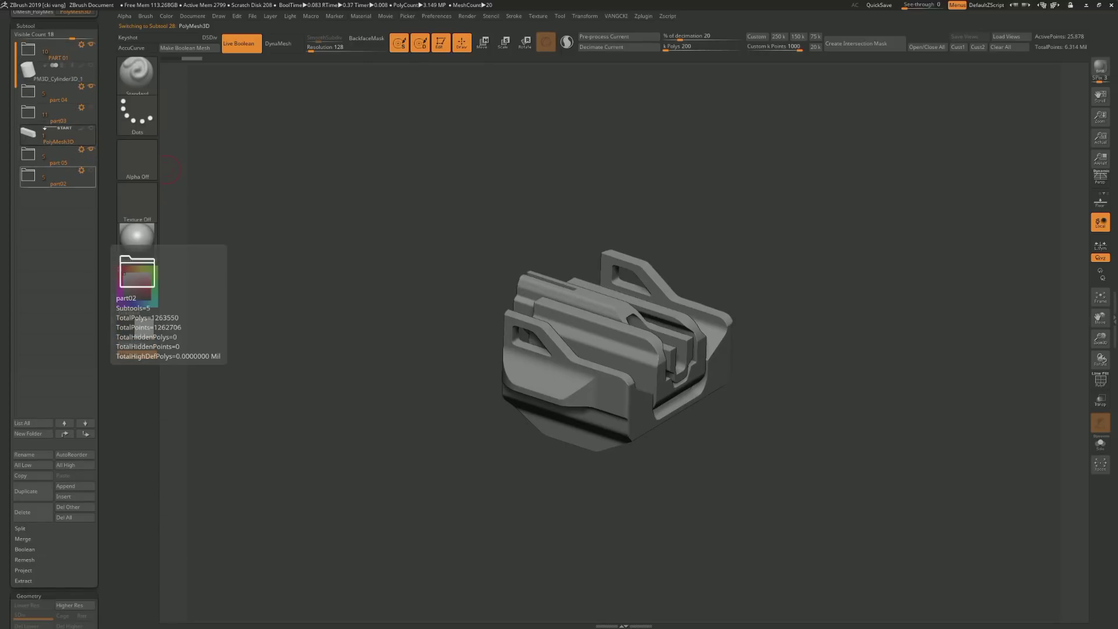
{"action": "left_click", "coordinate": [91, 170]}
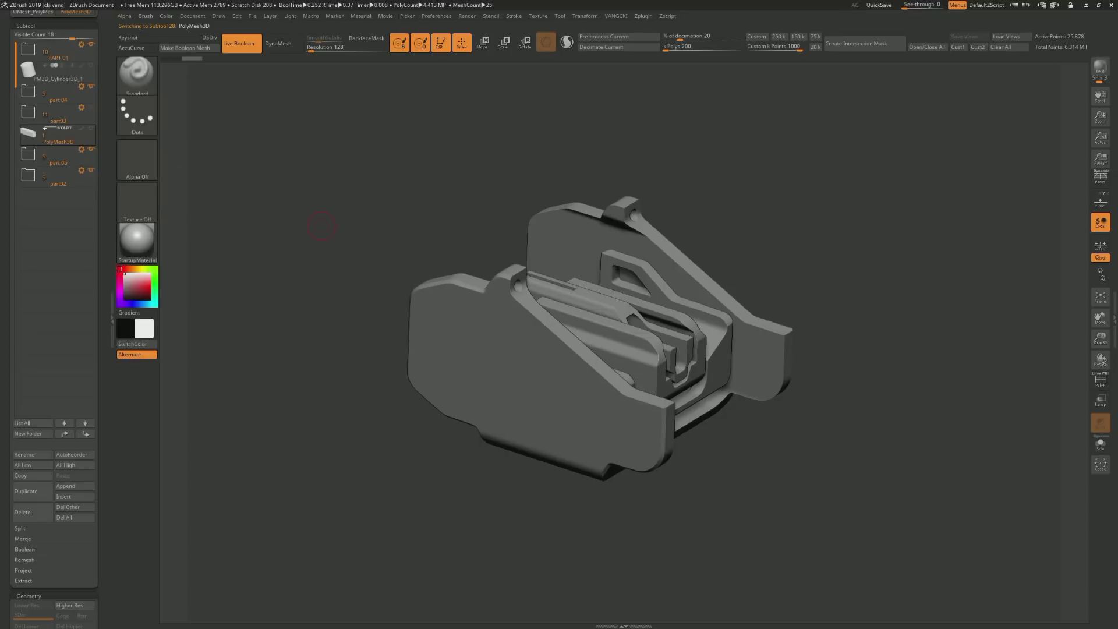
{"action": "mouse_move", "coordinate": [321, 226]}
{"action": "left_mouse_down"}
{"action": "mouse_move", "coordinate": [443, 233]}
{"action": "mouse_move", "coordinate": [302, 247]}
{"action": "left_mouse_up"}
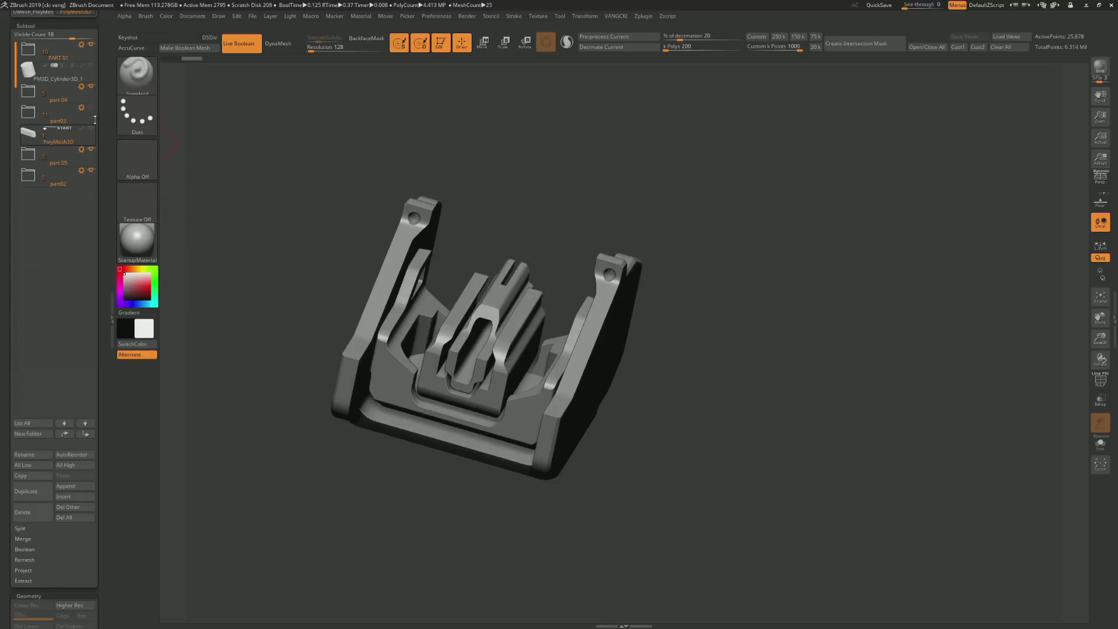
{"action": "mouse_move", "coordinate": [58, 180]}
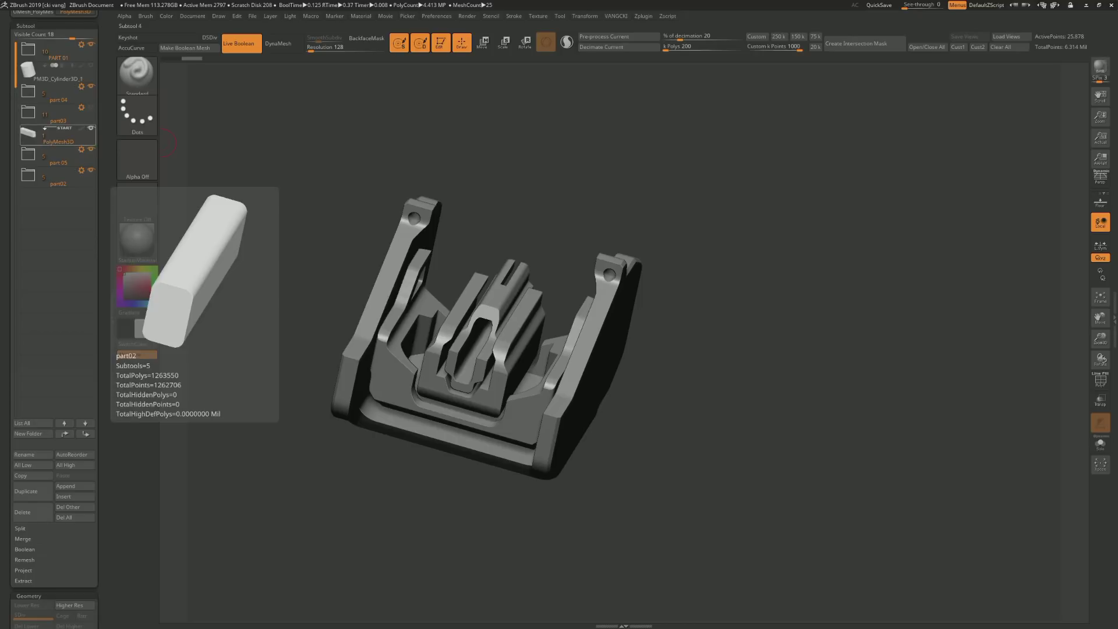
{"action": "left_click", "coordinate": [58, 114]}
{"action": "left_click", "coordinate": [91, 107]}
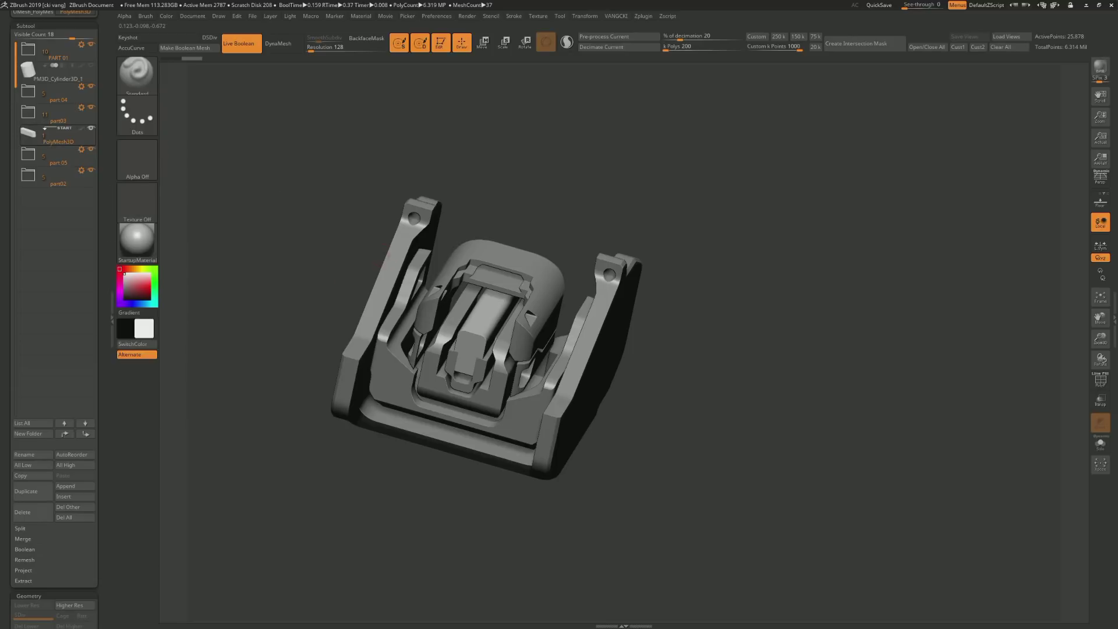
{"action": "mouse_move", "coordinate": [728, 320]}
{"action": "left_mouse_down"}
{"action": "mouse_move", "coordinate": [743, 317]}
{"action": "mouse_move", "coordinate": [359, 182]}
{"action": "mouse_move", "coordinate": [355, 192]}
{"action": "left_mouse_up"}
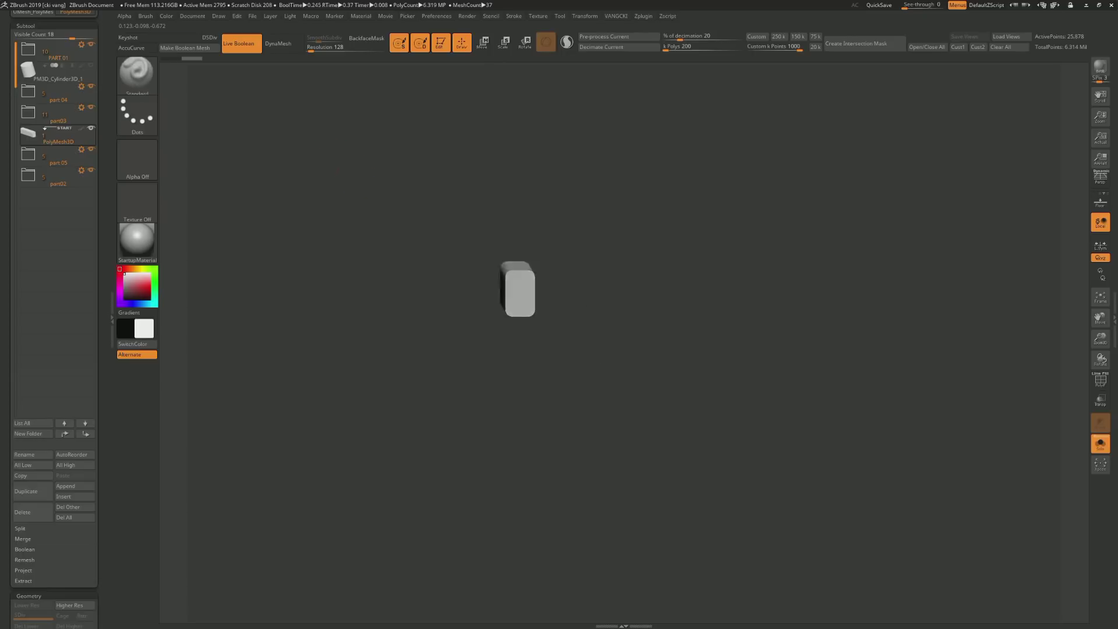
Lift the extra block off the model with the gizmo and delete it
{"action": "key", "text": "w"}
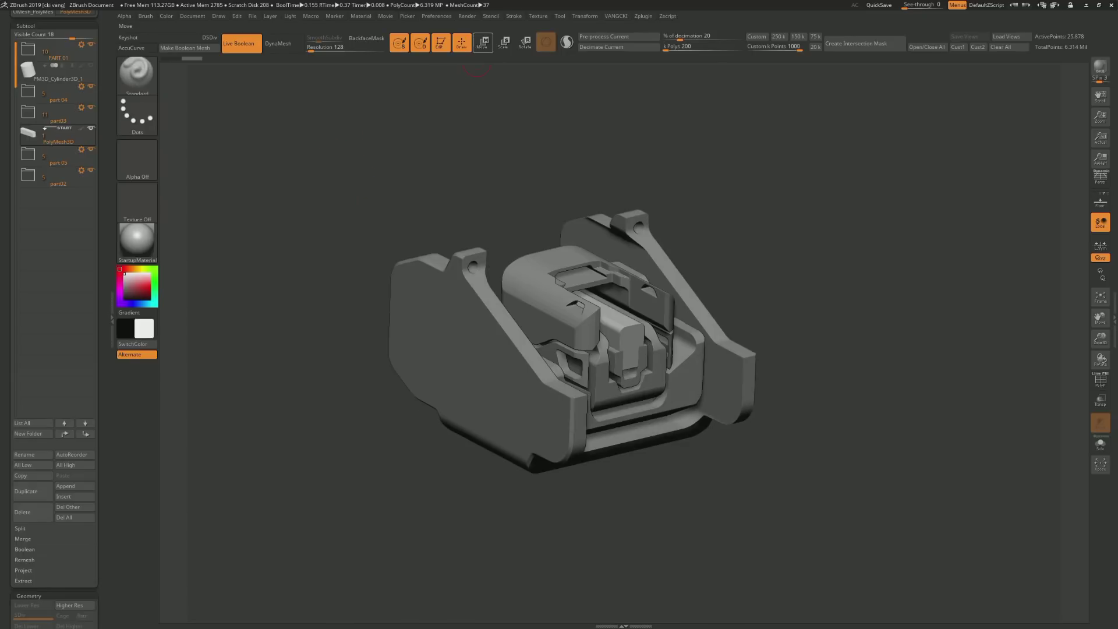
{"action": "left_click_drag", "start_coordinate": [588, 274], "coordinate": [591, 166]}
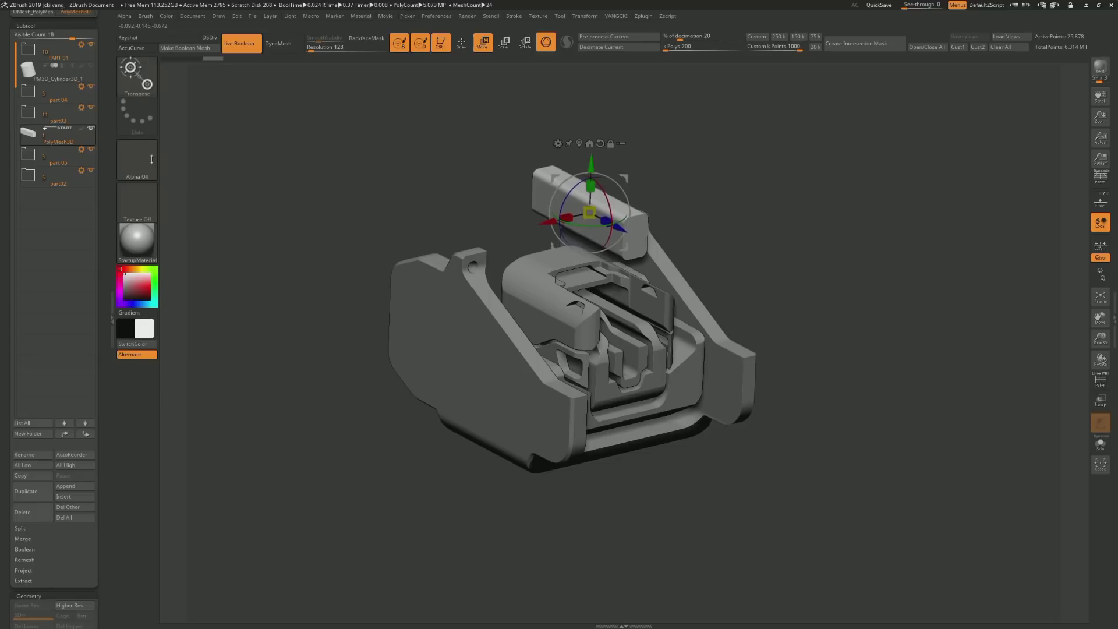
{"action": "left_click", "coordinate": [23, 512]}
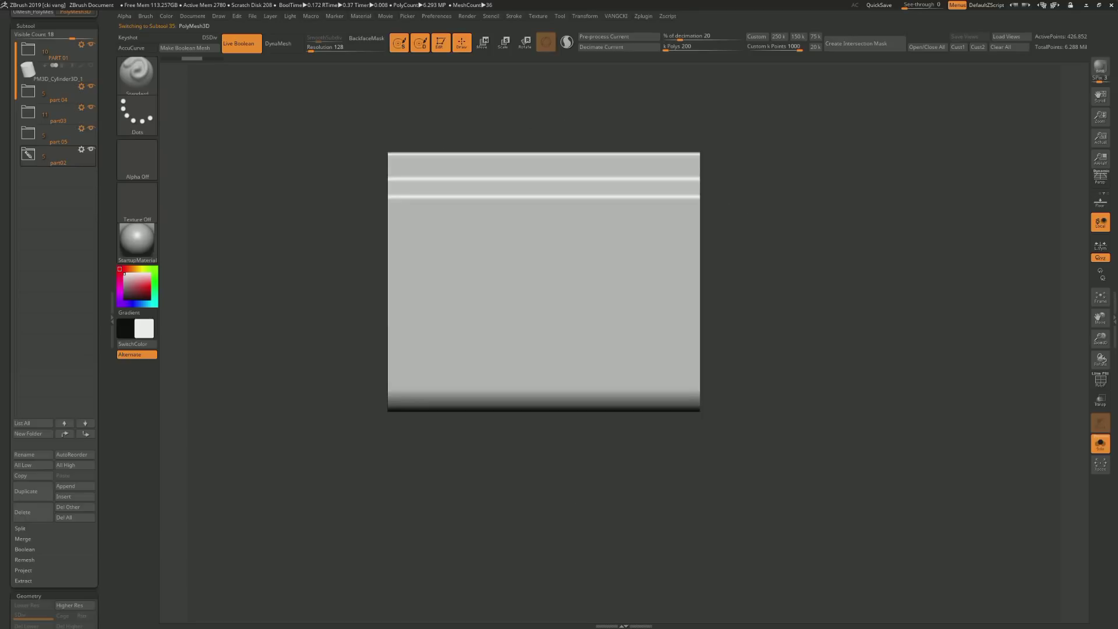
Stamp the triangle-pattern Spotlight shape into the model's centre as a cut
{"action": "right_click_drag", "start_coordinate": [492, 276], "coordinate": [418, 357], "text": "alt"}
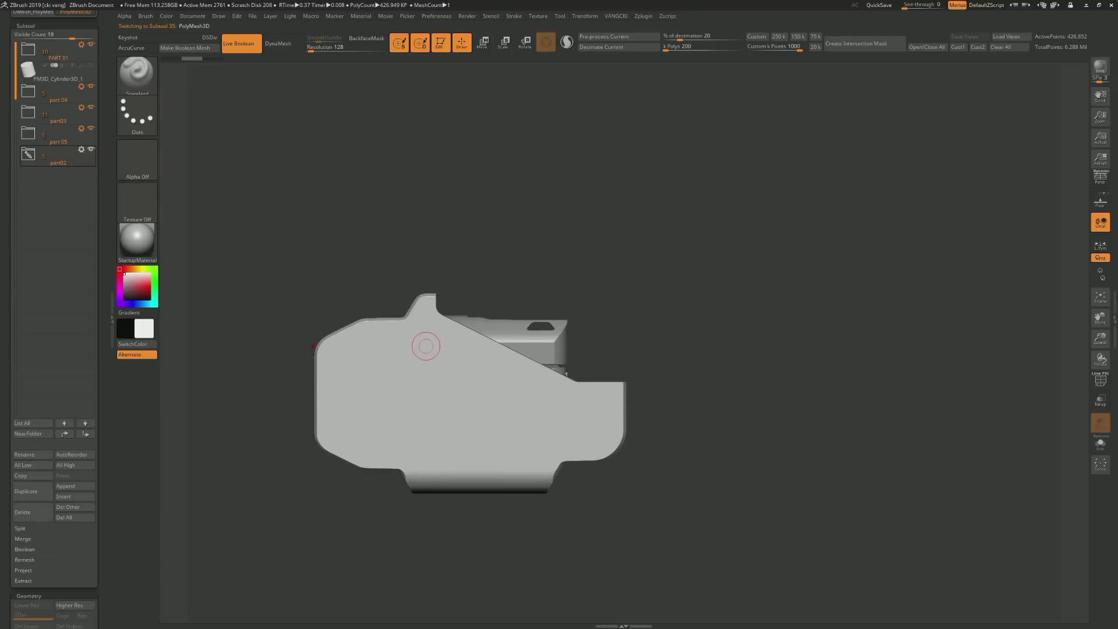
{"action": "key", "text": "shift+z"}
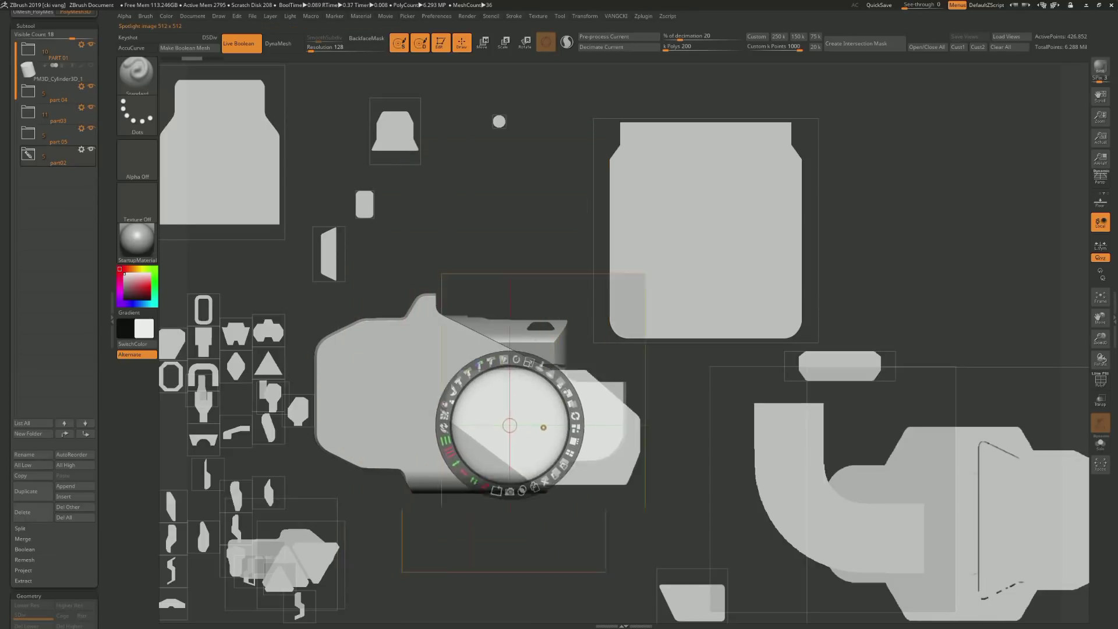
{"action": "left_click_drag", "start_coordinate": [582, 419], "coordinate": [938, 313]}
{"action": "left_click_drag", "start_coordinate": [300, 544], "coordinate": [552, 419]}
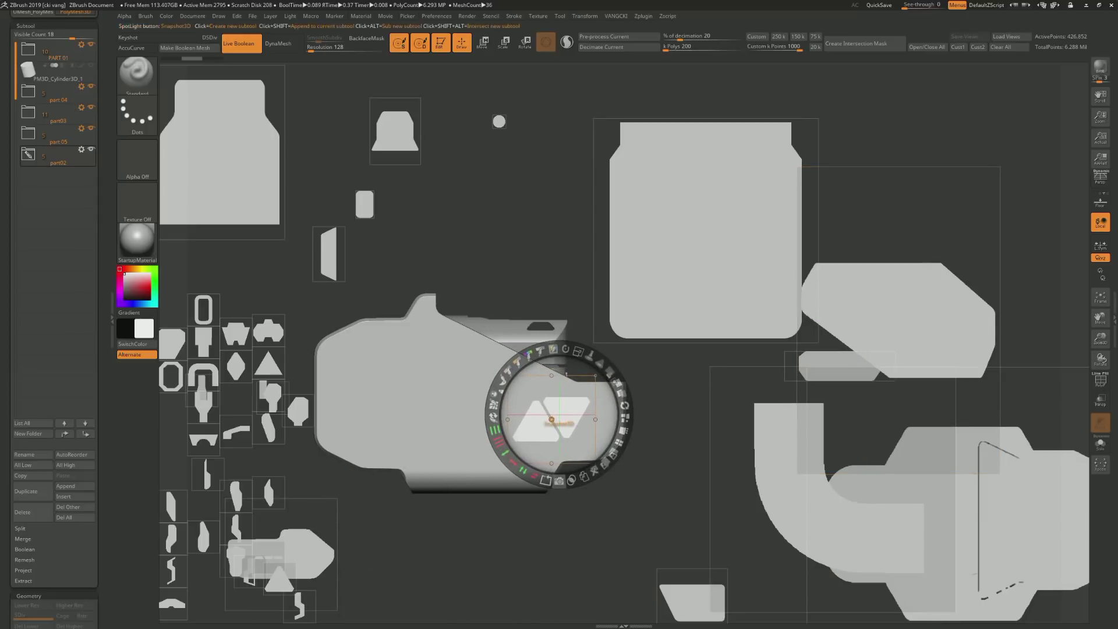
{"action": "left_click", "coordinate": [552, 419]}
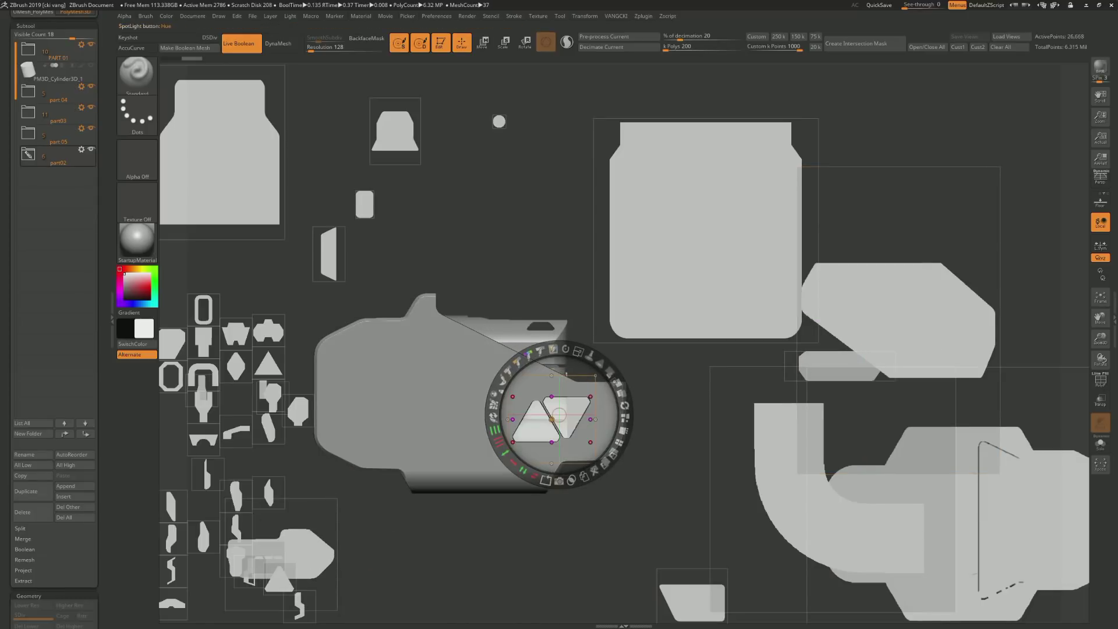
{"action": "left_click", "coordinate": [692, 597]}
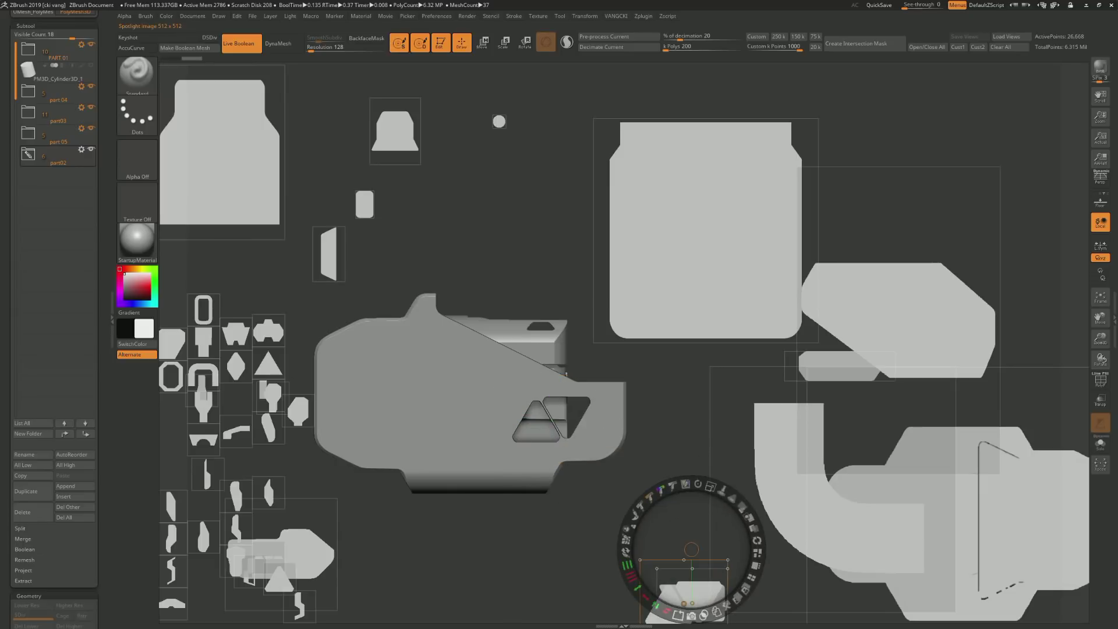
Place a hexagon Spotlight shape over the model's left side and enlarge it
{"action": "left_click_drag", "start_coordinate": [236, 349], "coordinate": [351, 399]}
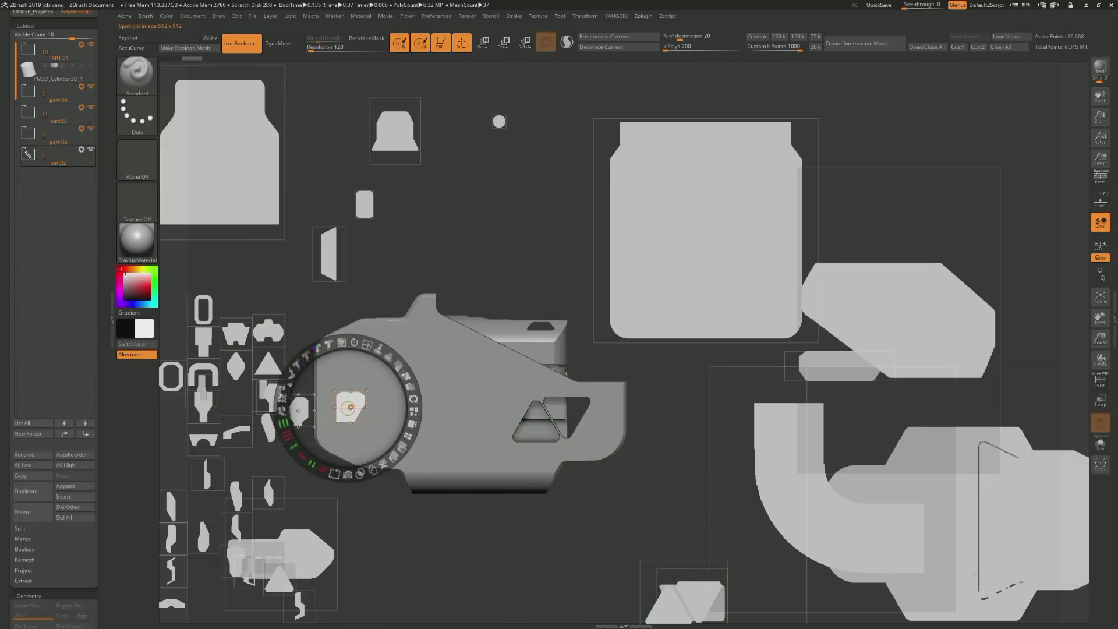
{"action": "left_click_drag", "start_coordinate": [368, 336], "coordinate": [402, 336]}
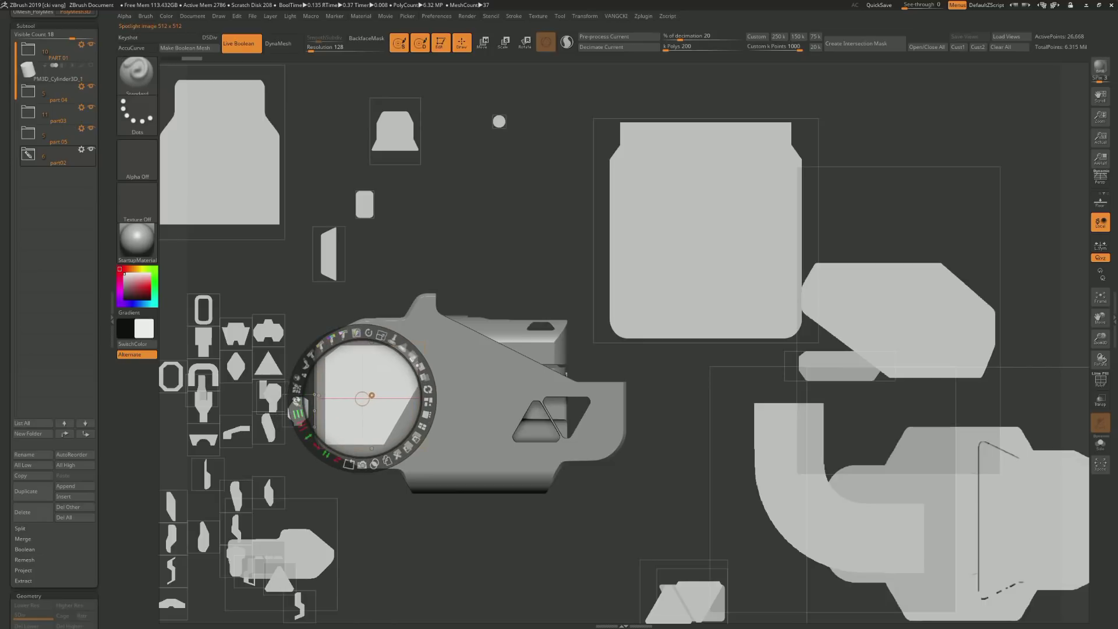
{"action": "left_click_drag", "start_coordinate": [358, 399], "coordinate": [381, 391]}
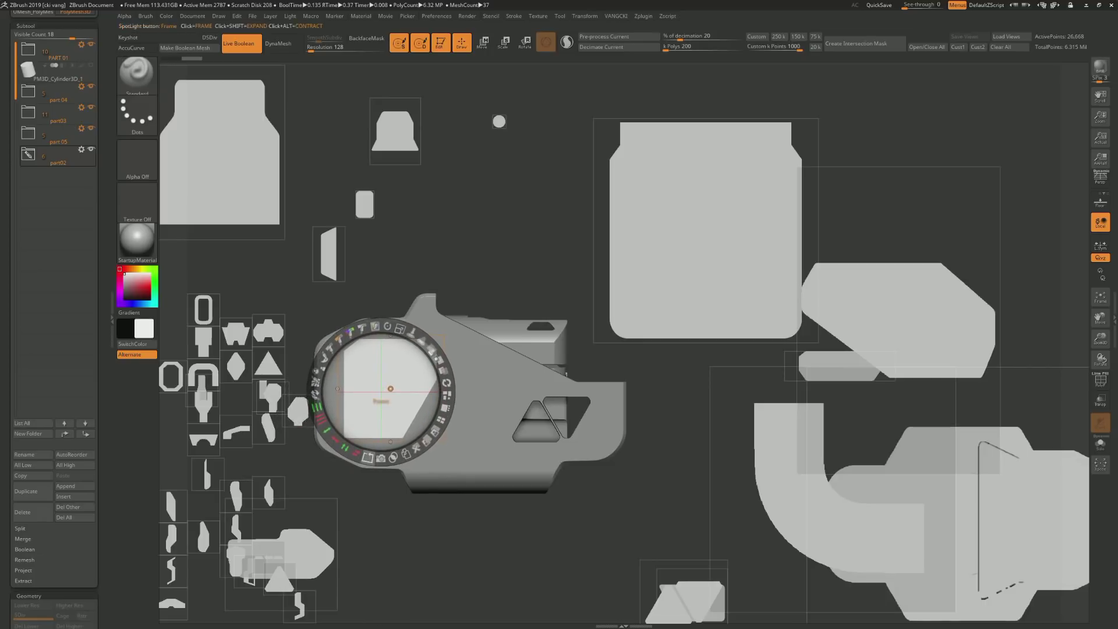
{"action": "left_click_drag", "start_coordinate": [366, 457], "coordinate": [508, 343]}
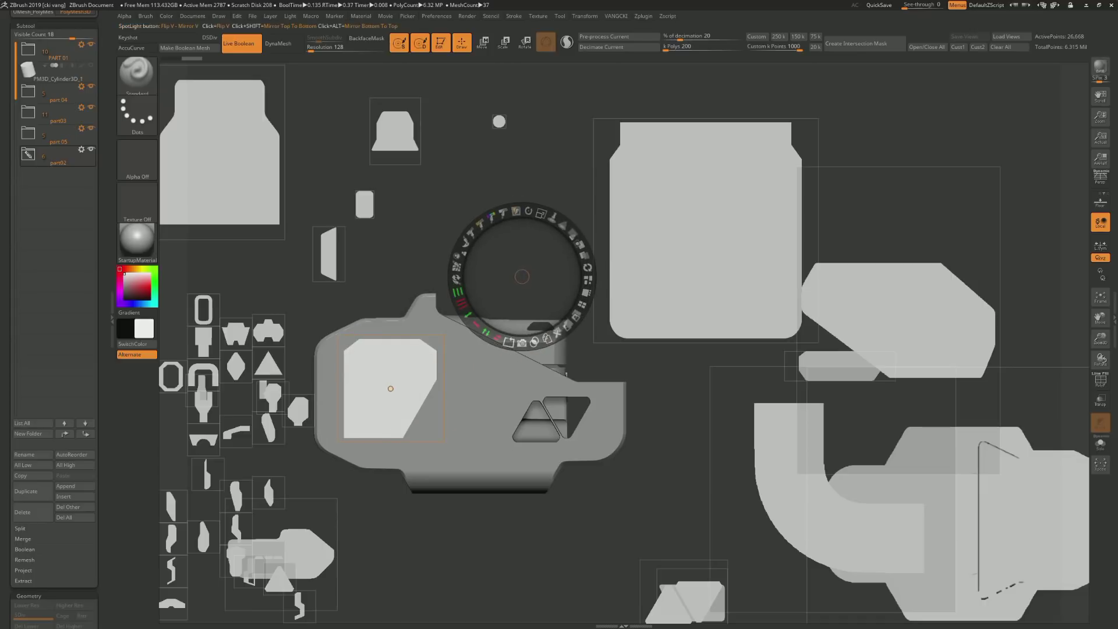
{"action": "left_click", "coordinate": [509, 343]}
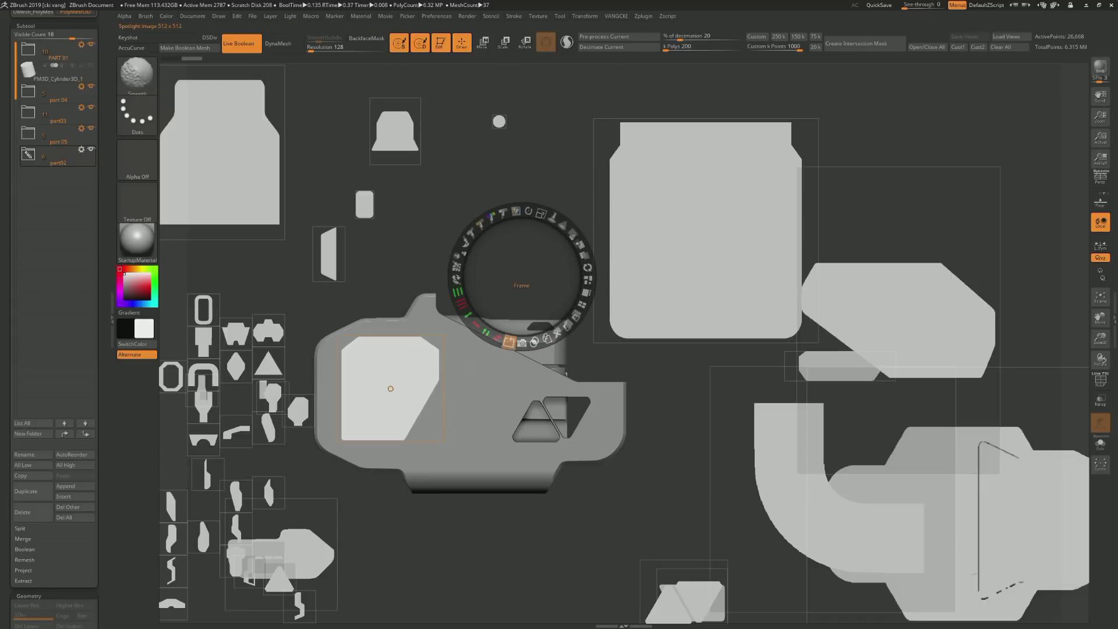
Hide Spotlight and orbit around the model to inspect the new window cut
{"action": "key", "text": "shift+z"}
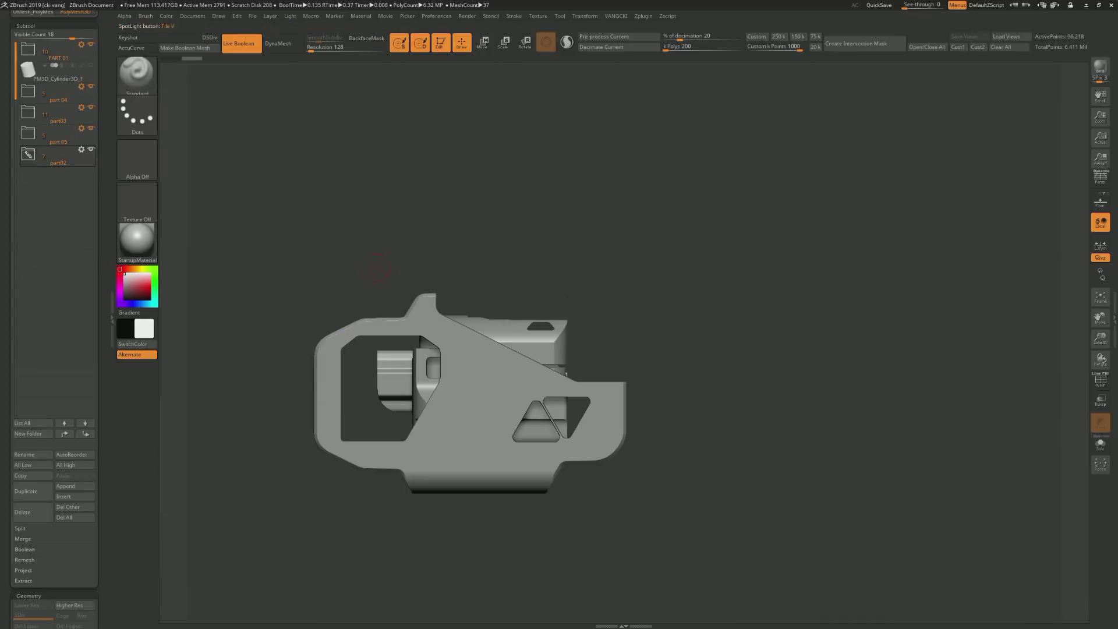
{"action": "left_click_drag", "start_coordinate": [757, 408], "coordinate": [711, 373]}
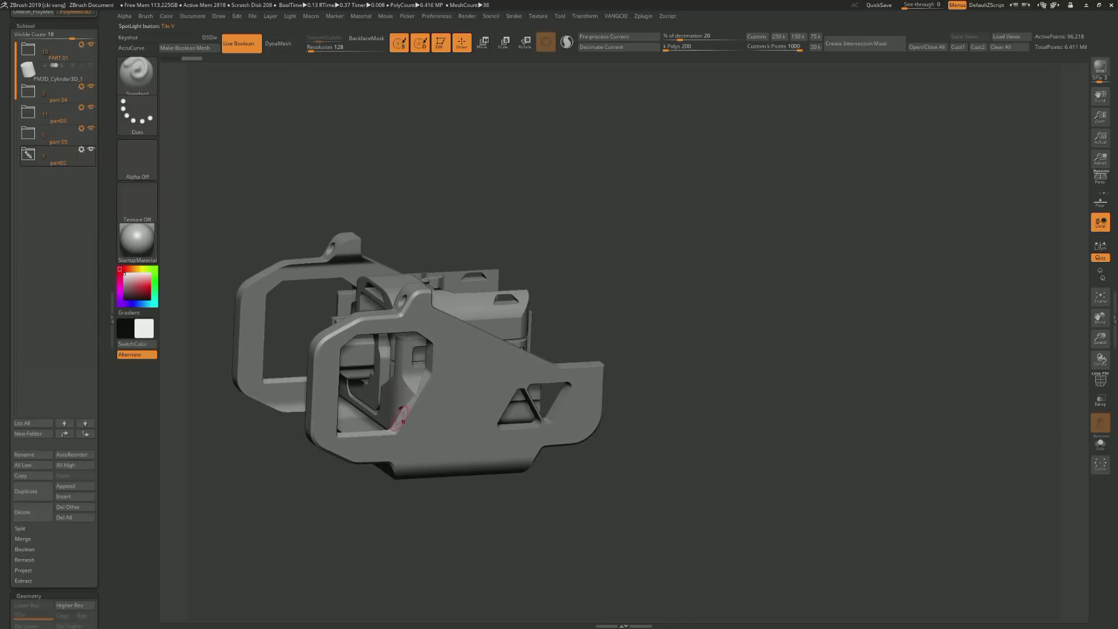
{"action": "left_click_drag", "start_coordinate": [757, 408], "coordinate": [669, 384]}
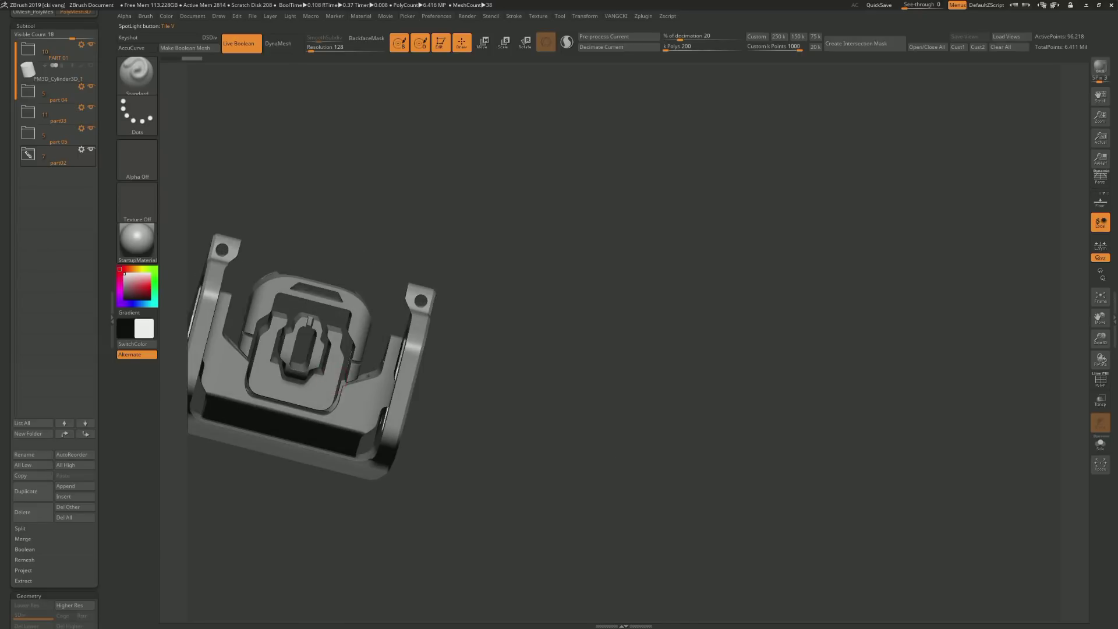
{"action": "left_click_drag", "start_coordinate": [442, 407], "coordinate": [396, 411]}
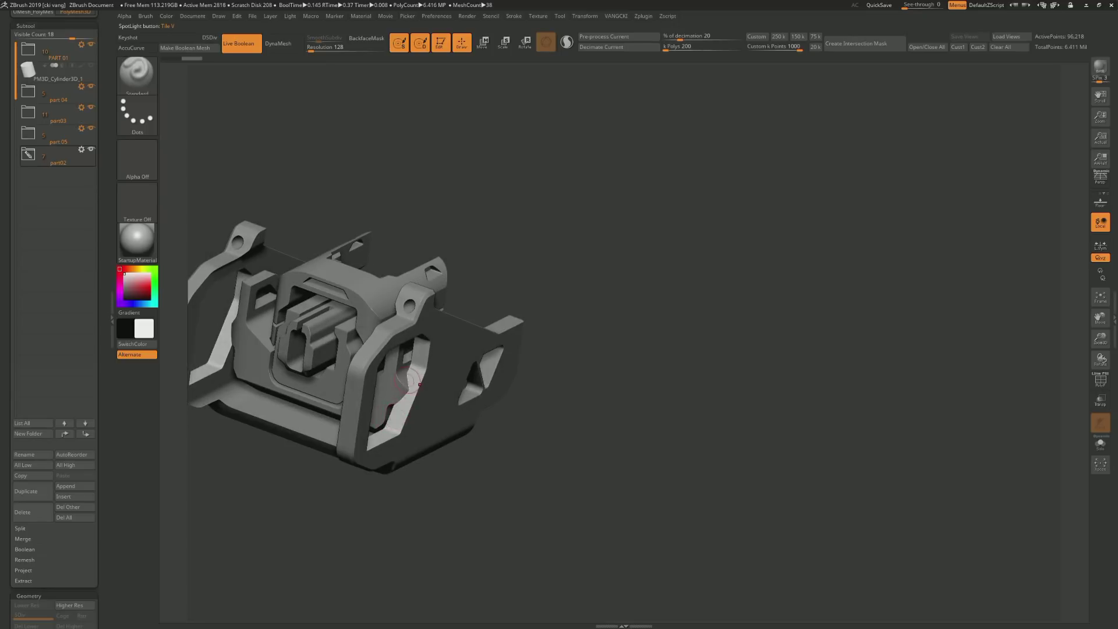
{"action": "left_click_drag", "start_coordinate": [396, 414], "coordinate": [329, 411]}
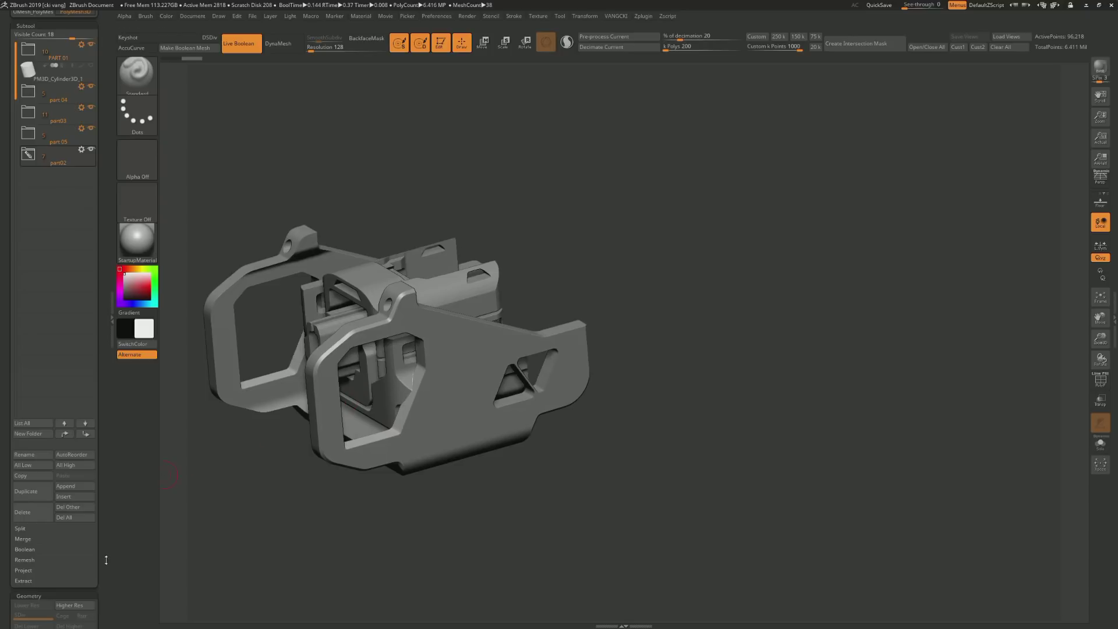
Apply Polish By Groups to the new cut piece and the hexagon piece
{"action": "left_click_drag", "start_coordinate": [106, 560], "coordinate": [71, 488]}
{"action": "left_click_drag", "start_coordinate": [109, 559], "coordinate": [104, 480]}
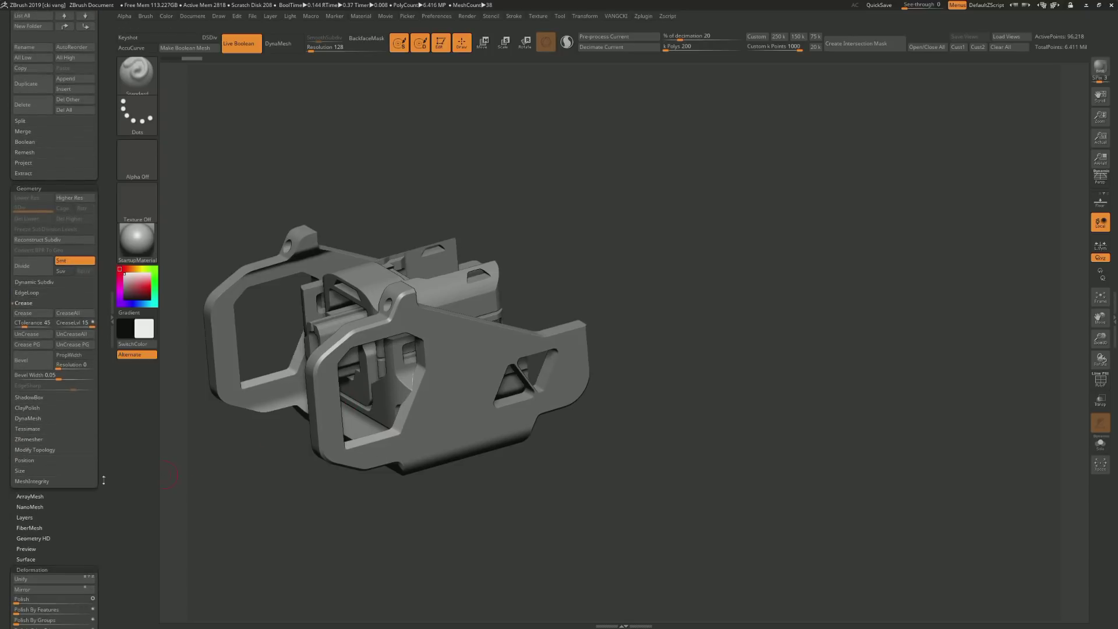
{"action": "left_click", "coordinate": [29, 188]}
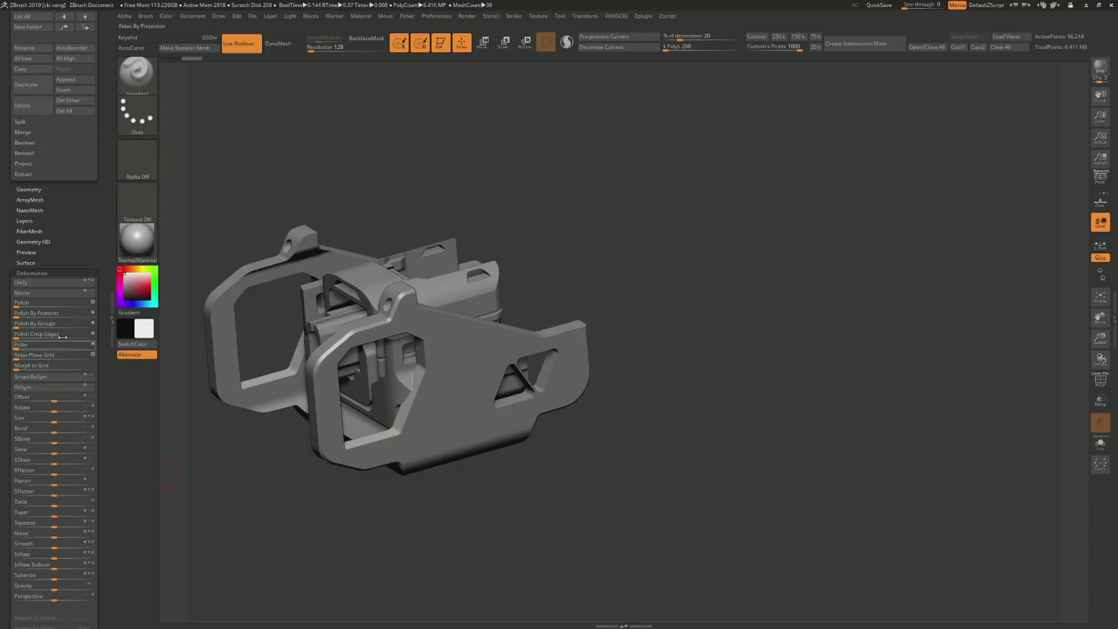
{"action": "left_click", "coordinate": [35, 323]}
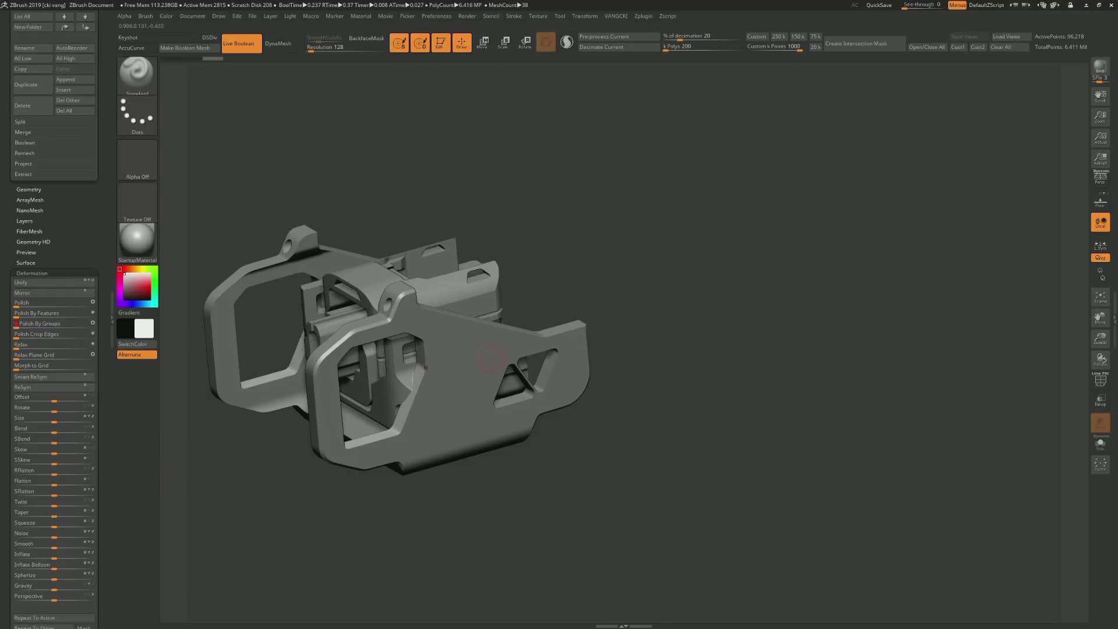
{"action": "right_click_drag", "start_coordinate": [402, 352], "coordinate": [409, 382]}
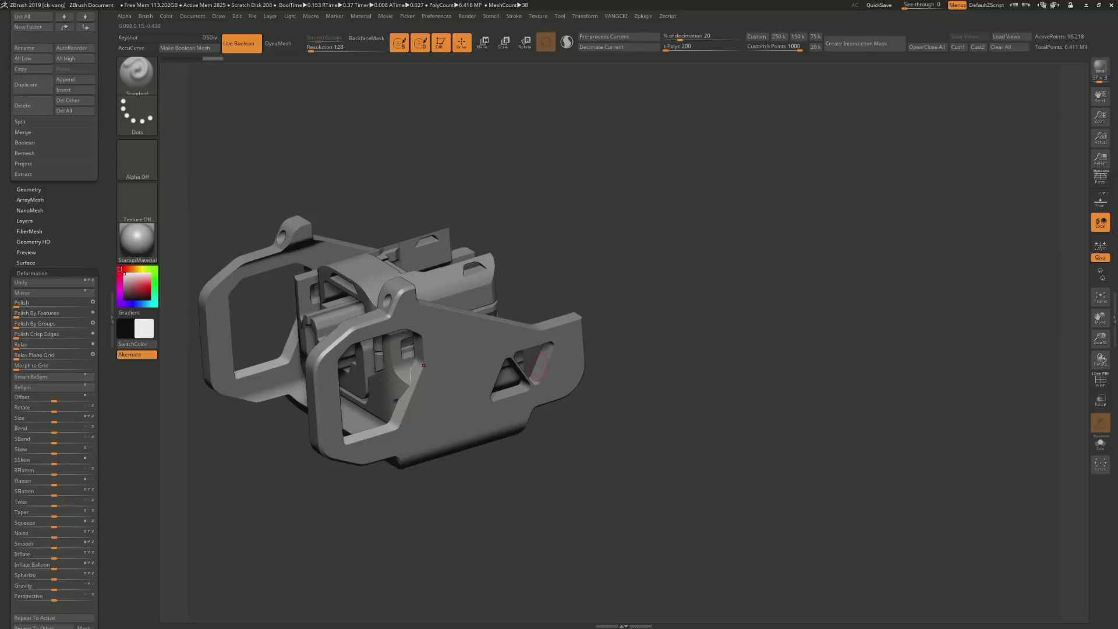
{"action": "left_click", "coordinate": [354, 343], "text": "alt"}
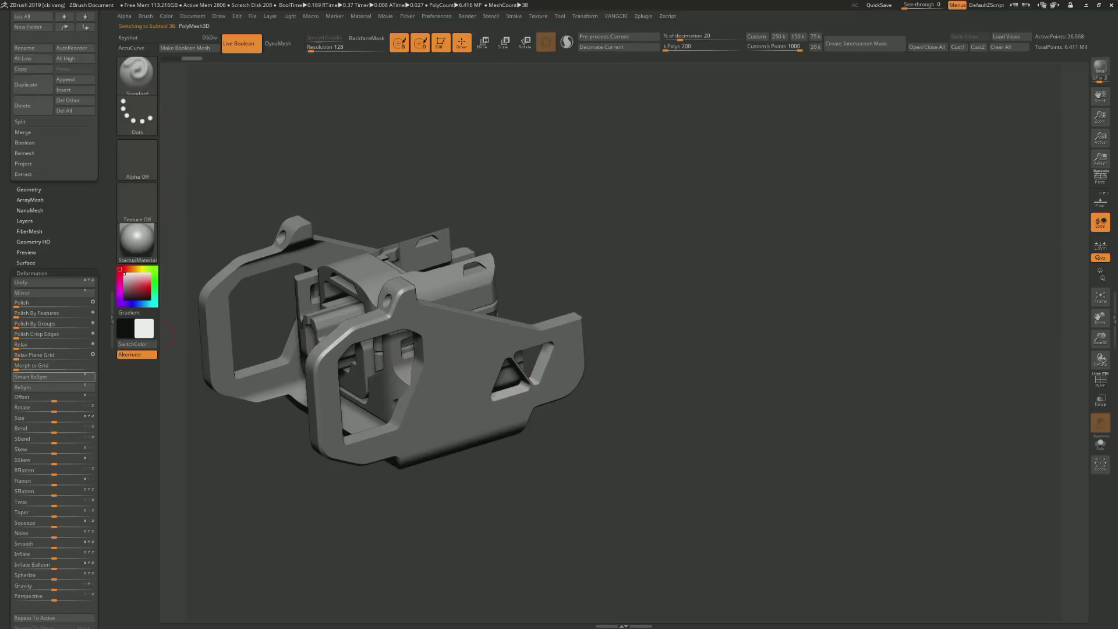
{"action": "left_click_drag", "start_coordinate": [89, 322], "coordinate": [14, 323]}
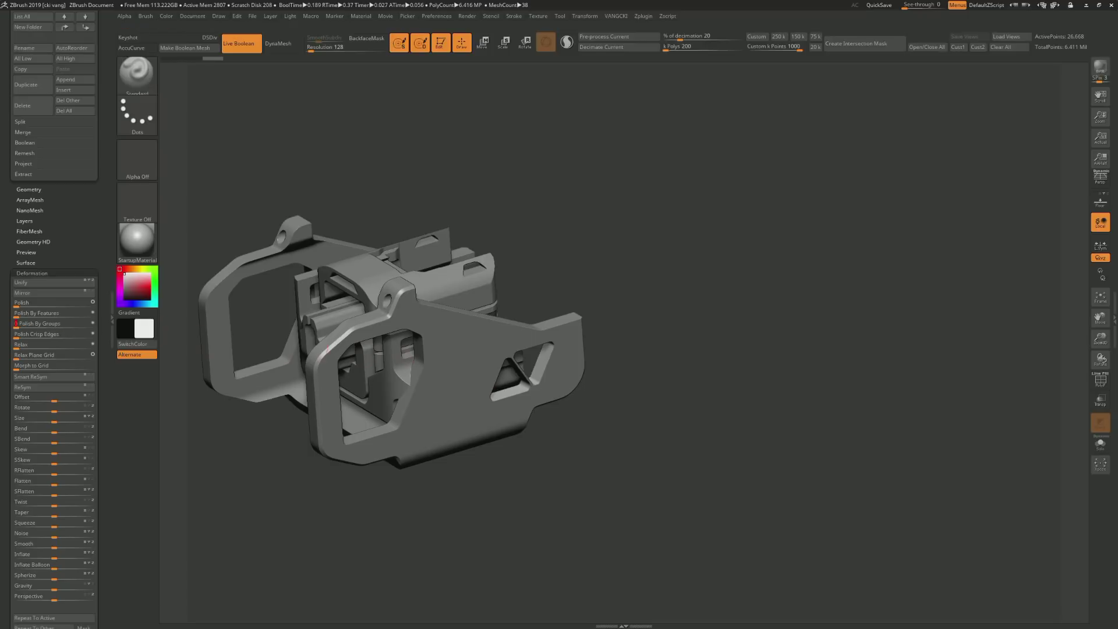
Snap to a flat side view and move the triangle Spotlight shape onto the model
{"action": "right_click_drag", "start_coordinate": [408, 315], "coordinate": [427, 297], "text": "shift"}
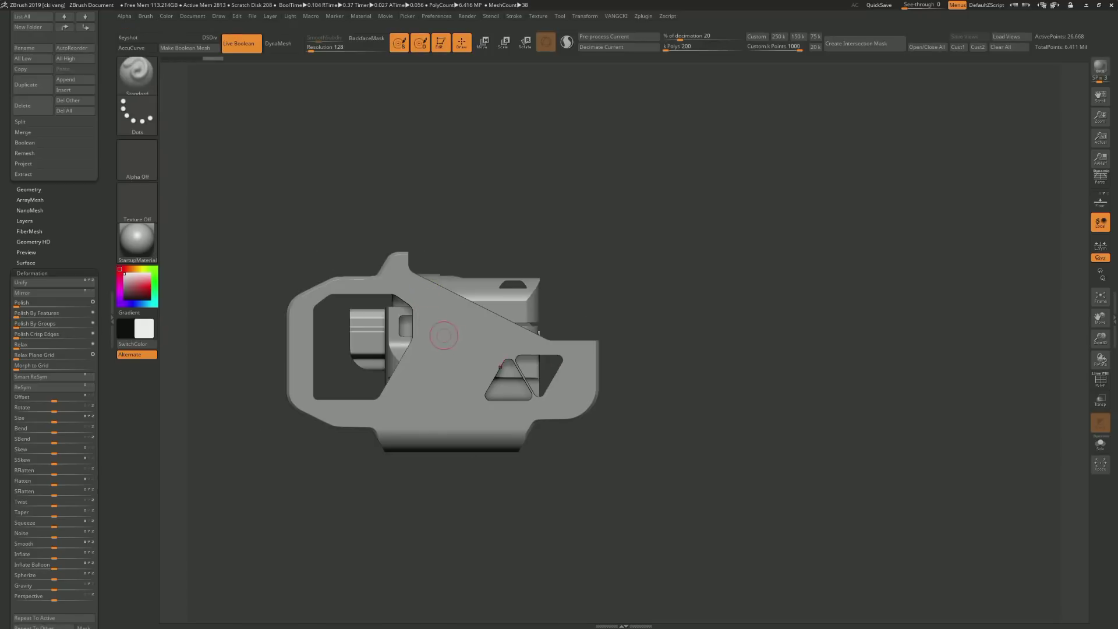
{"action": "left_click", "coordinate": [390, 389], "text": "alt"}
{"action": "mouse_move", "coordinate": [391, 388]}
{"action": "left_mouse_down"}
{"action": "mouse_move", "coordinate": [524, 398]}
{"action": "mouse_move", "coordinate": [571, 541]}
{"action": "left_mouse_up"}
{"action": "left_click_drag", "start_coordinate": [824, 337], "coordinate": [804, 341]}
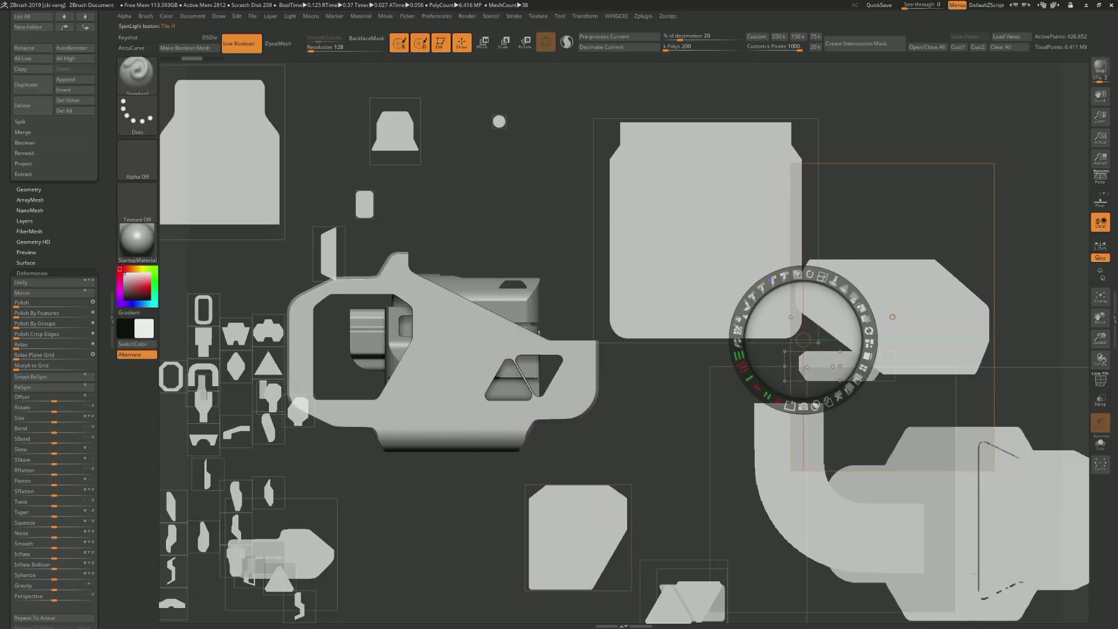
{"action": "left_click", "coordinate": [536, 550]}
{"action": "left_click_drag", "start_coordinate": [536, 549], "coordinate": [412, 537]}
{"action": "left_click_drag", "start_coordinate": [805, 505], "coordinate": [587, 544]}
{"action": "mouse_move", "coordinate": [883, 524]}
{"action": "left_mouse_down"}
{"action": "mouse_move", "coordinate": [797, 512]}
{"action": "mouse_move", "coordinate": [678, 466]}
{"action": "mouse_move", "coordinate": [668, 536]}
{"action": "mouse_move", "coordinate": [816, 537]}
{"action": "left_mouse_up"}
{"action": "mouse_move", "coordinate": [230, 161]}
{"action": "left_mouse_down"}
{"action": "mouse_move", "coordinate": [511, 295]}
{"action": "mouse_move", "coordinate": [529, 418]}
{"action": "left_mouse_up"}
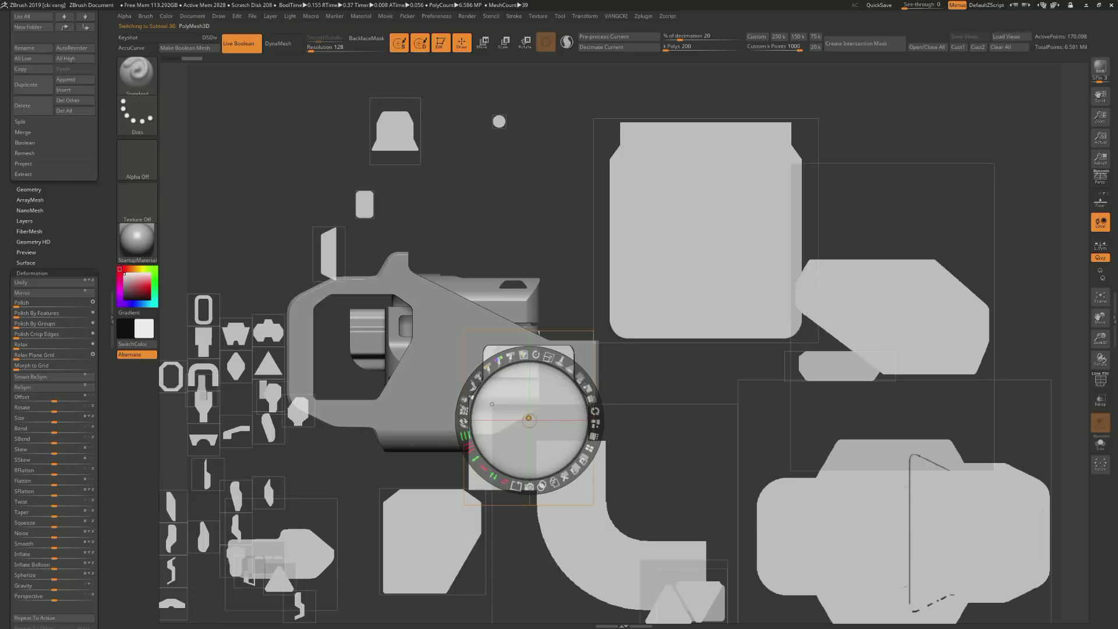
{"action": "key", "text": "shift+z"}
{"action": "left_click_drag", "start_coordinate": [443, 193], "coordinate": [496, 217]}
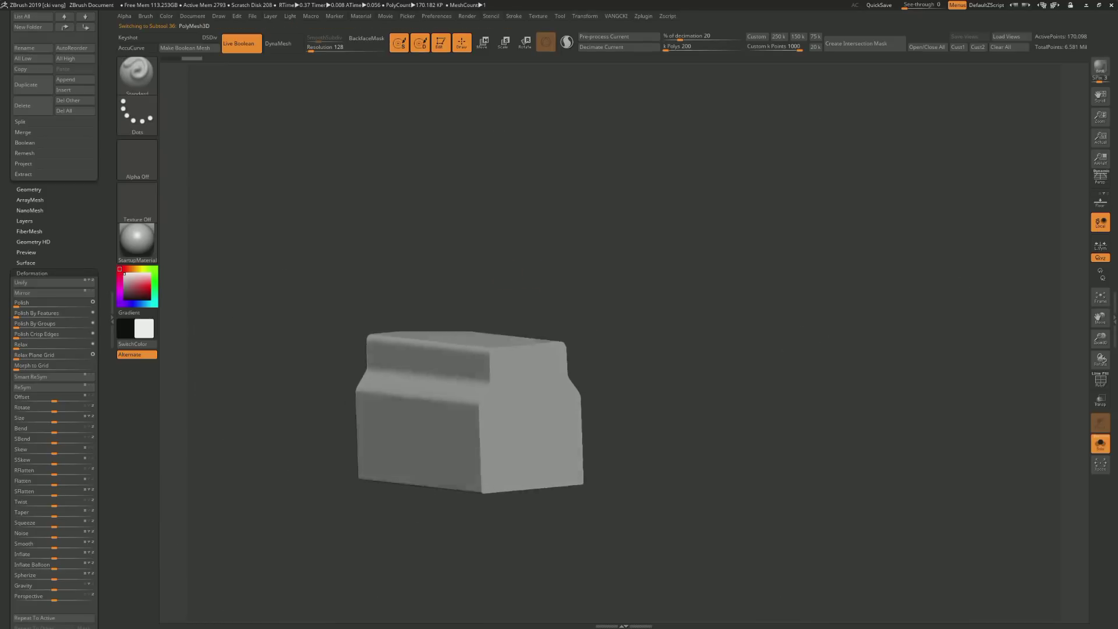
{"action": "key", "text": "w"}
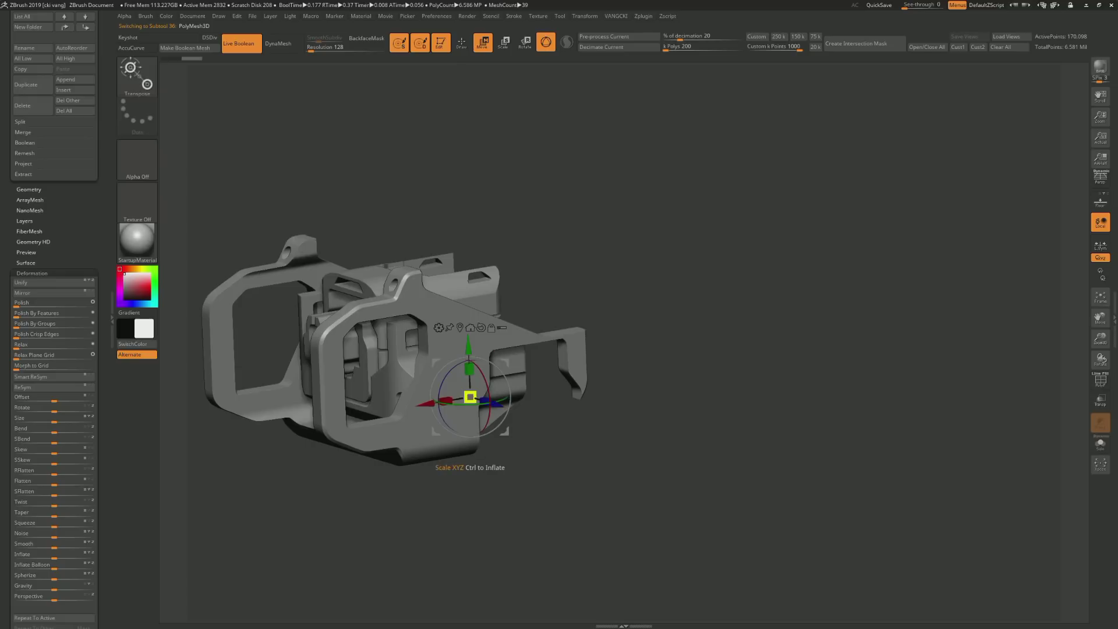
{"action": "left_click_drag", "start_coordinate": [496, 403], "coordinate": [616, 438]}
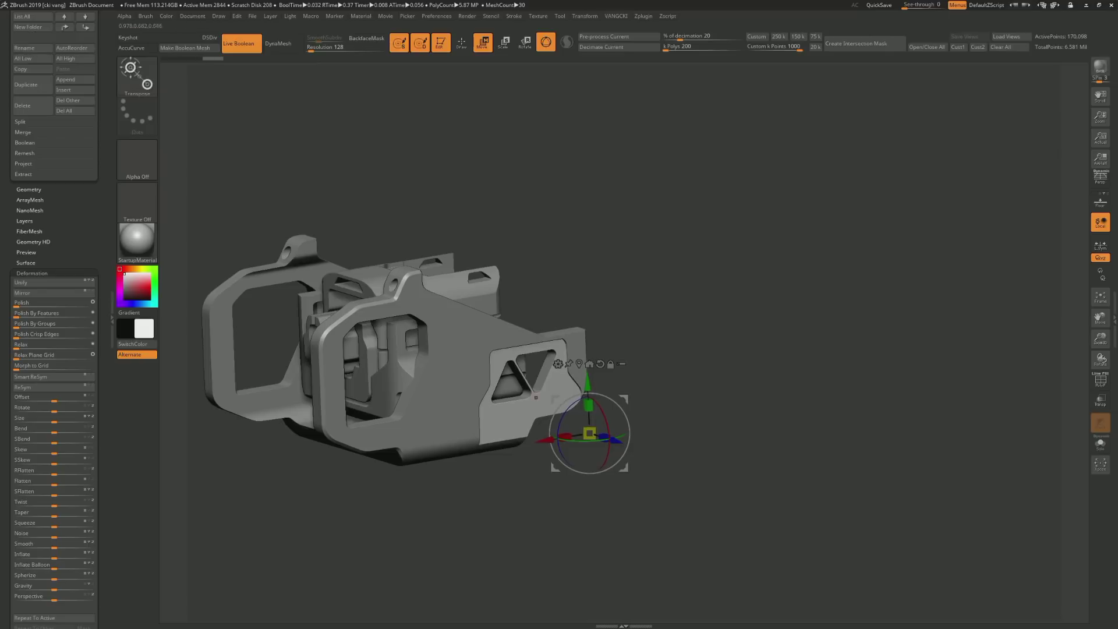
{"action": "left_click", "coordinate": [535, 387], "text": "alt"}
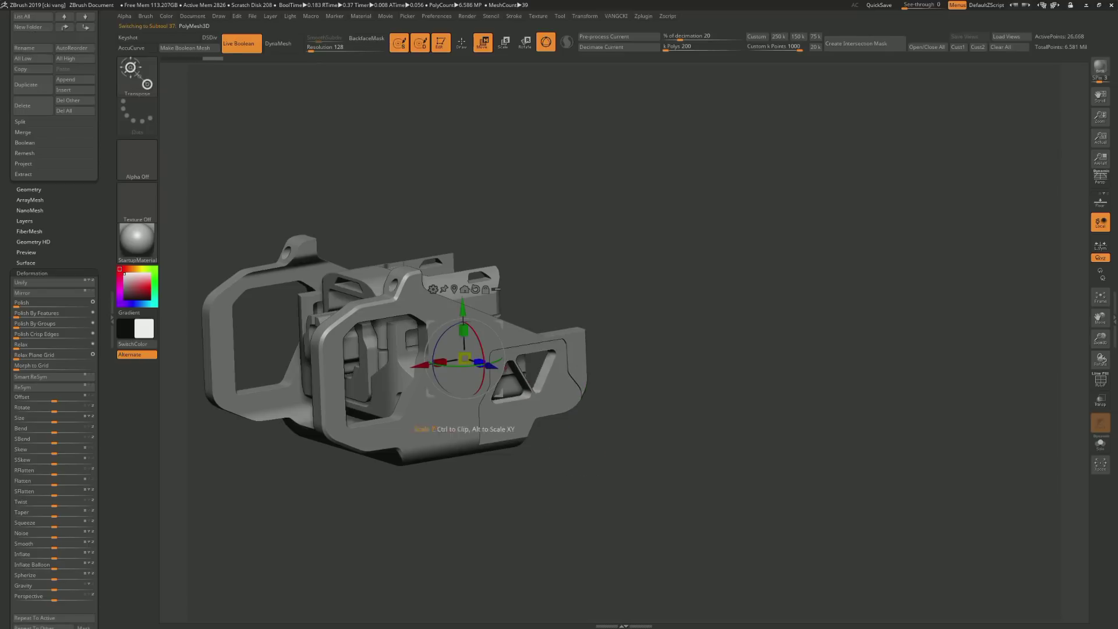
{"action": "left_click_drag", "start_coordinate": [486, 365], "coordinate": [600, 399]}
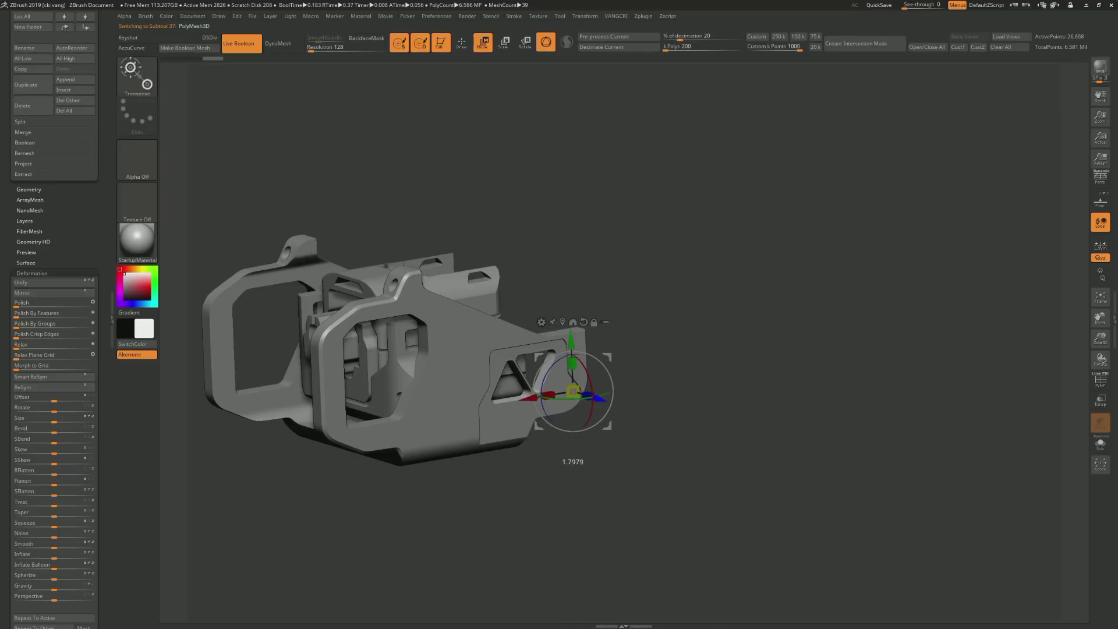
{"action": "mouse_move", "coordinate": [757, 512]}
{"action": "left_mouse_down"}
{"action": "mouse_move", "coordinate": [844, 507]}
{"action": "mouse_move", "coordinate": [856, 477]}
{"action": "left_mouse_up"}
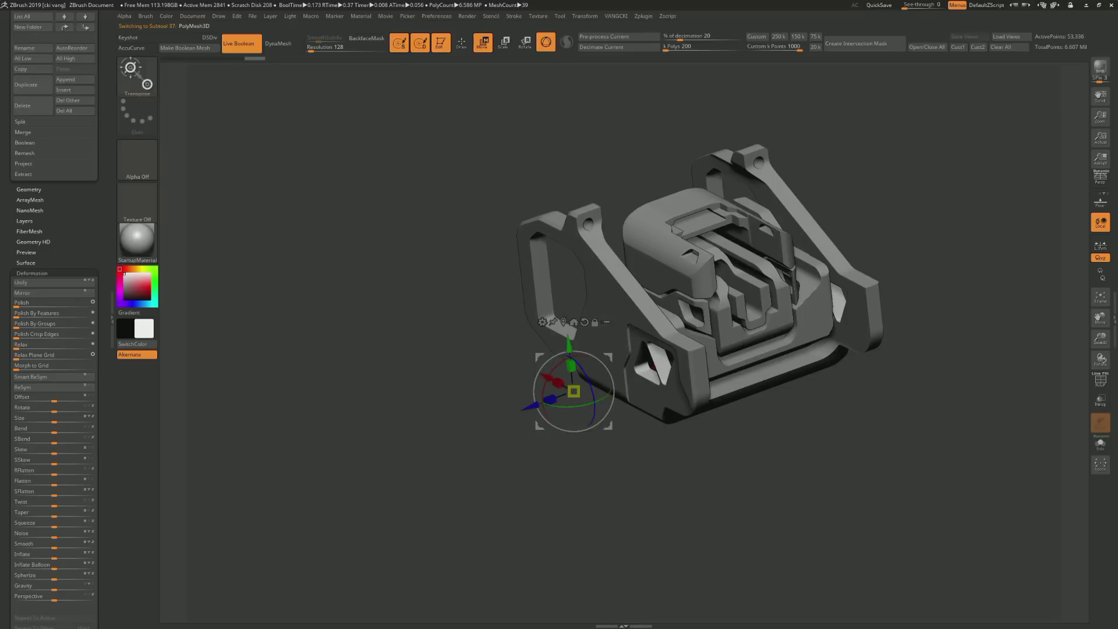
{"action": "left_click", "coordinate": [629, 398], "text": "alt"}
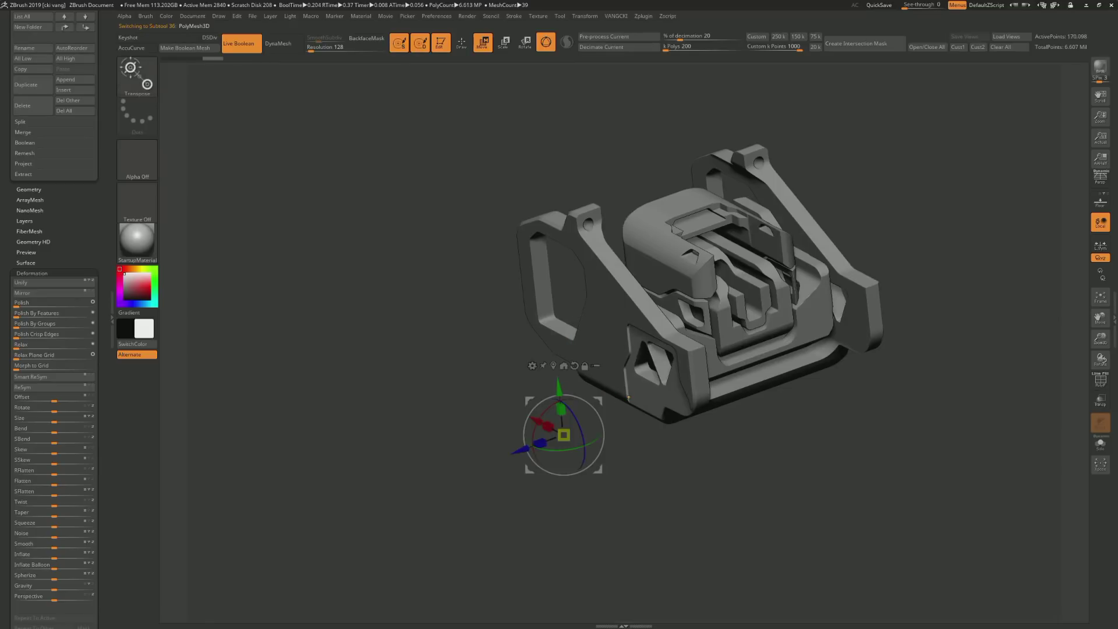
{"action": "mouse_move", "coordinate": [534, 365]}
{"action": "left_mouse_down"}
{"action": "mouse_move", "coordinate": [407, 379]}
{"action": "mouse_move", "coordinate": [399, 402]}
{"action": "left_mouse_up"}
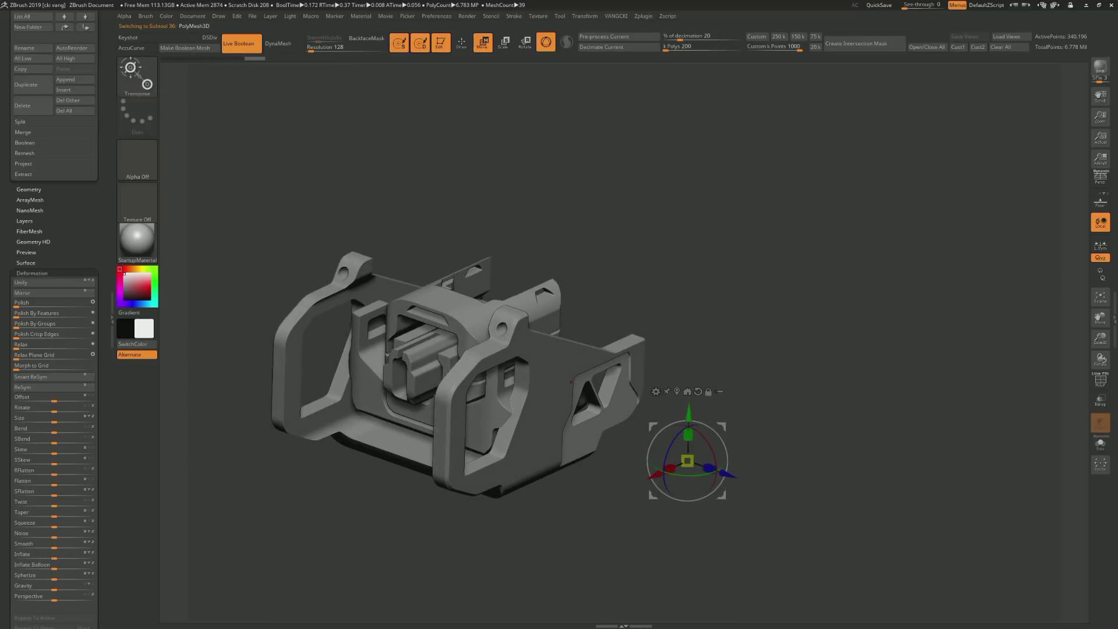
Select the bevelled box subtool and isolate it in Solo with the wireframe overlay shown
{"action": "left_click", "coordinate": [428, 313], "text": "alt"}
{"action": "key", "text": "ctrl+shift+s"}
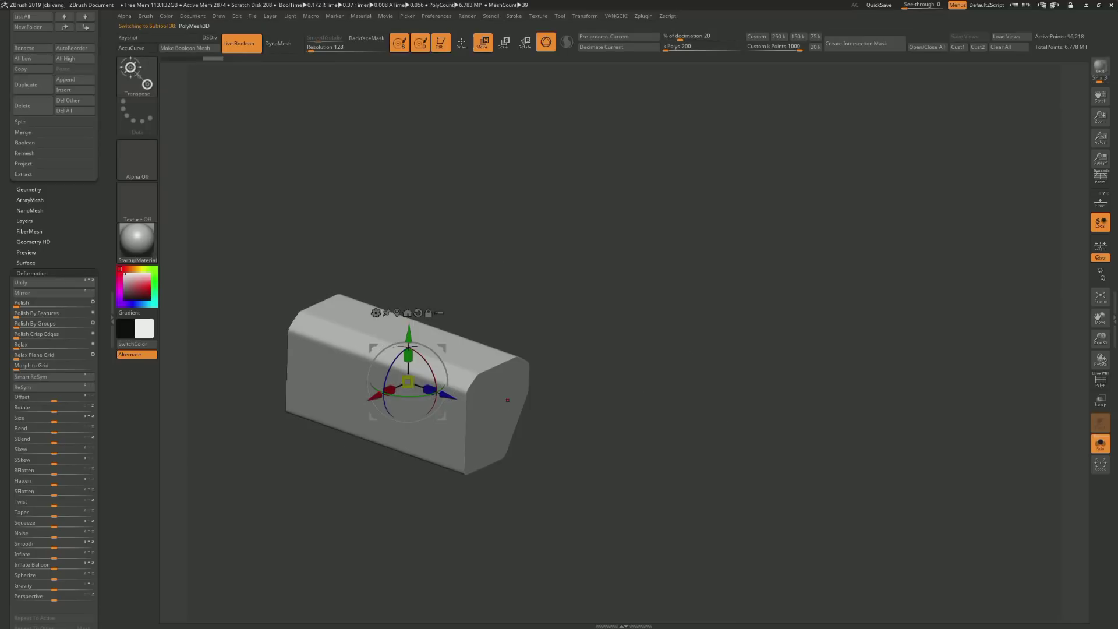
{"action": "key", "text": "shift+f"}
{"action": "key", "text": "ctrl+shift+s"}
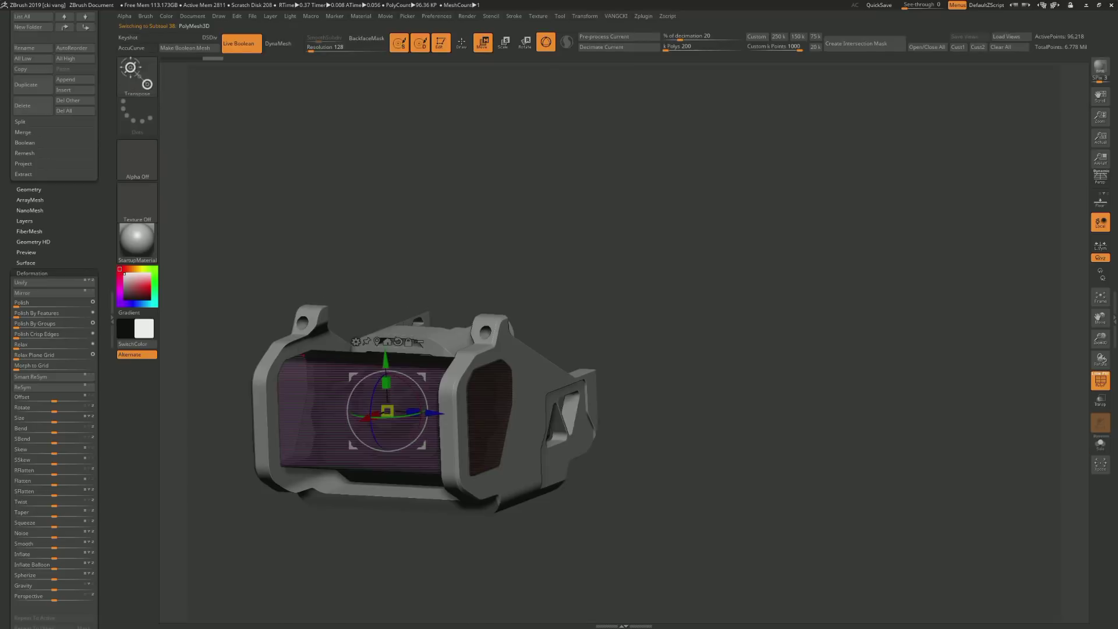
{"action": "left_click_drag", "start_coordinate": [513, 407], "coordinate": [511, 444]}
{"action": "key", "text": "shift+f"}
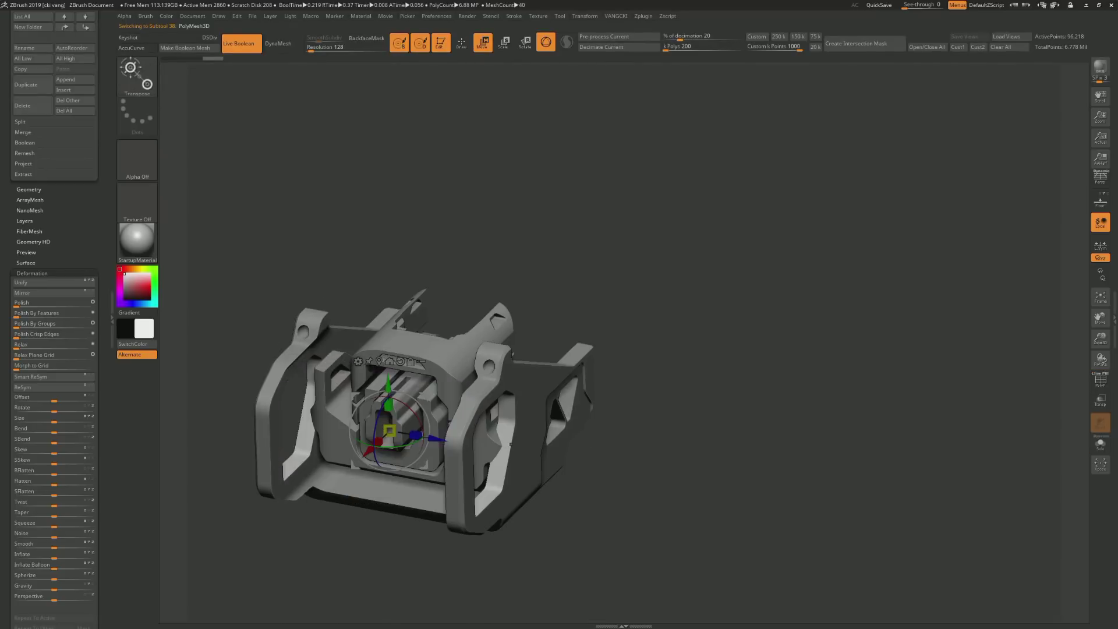
{"action": "key", "text": "shift+f"}
{"action": "key", "text": "shift+f"}
{"action": "key", "text": "ctrl+shift+s"}
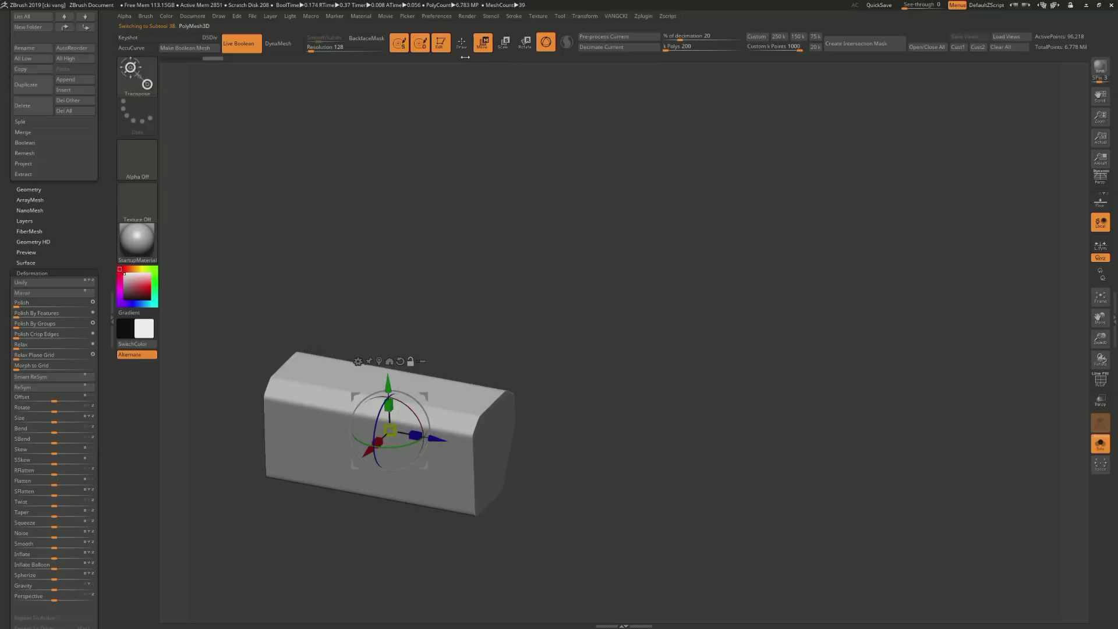
{"action": "key", "text": "f"}
{"action": "key", "text": "shift+f"}
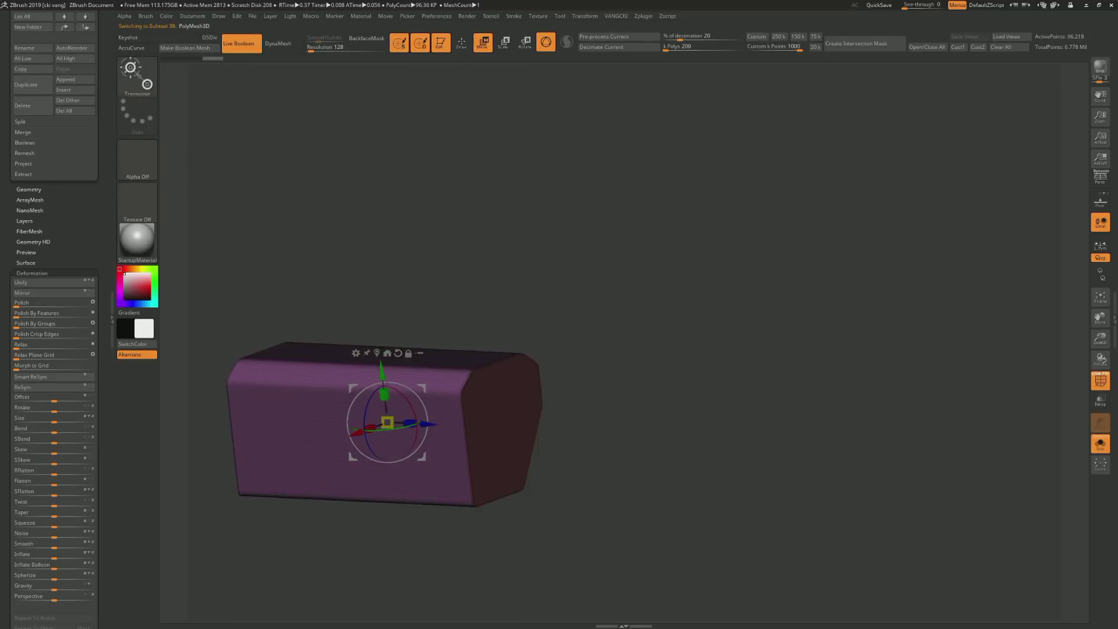
Stretch the box lengthwise with Transpose, tilt its end face, and slide its inner face left
{"action": "left_click", "coordinate": [493, 432]}
{"action": "left_click_drag", "start_coordinate": [496, 457], "coordinate": [505, 471]}
{"action": "key", "text": "shift+f"}
{"action": "key", "text": "shift+f"}
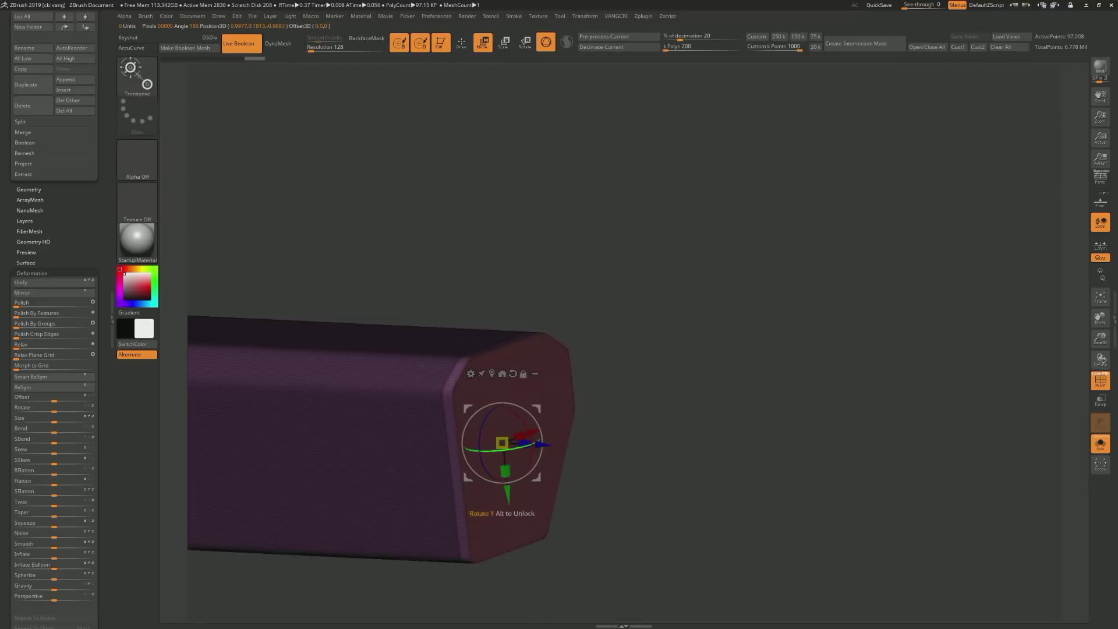
{"action": "left_click_drag", "start_coordinate": [512, 417], "coordinate": [527, 410]}
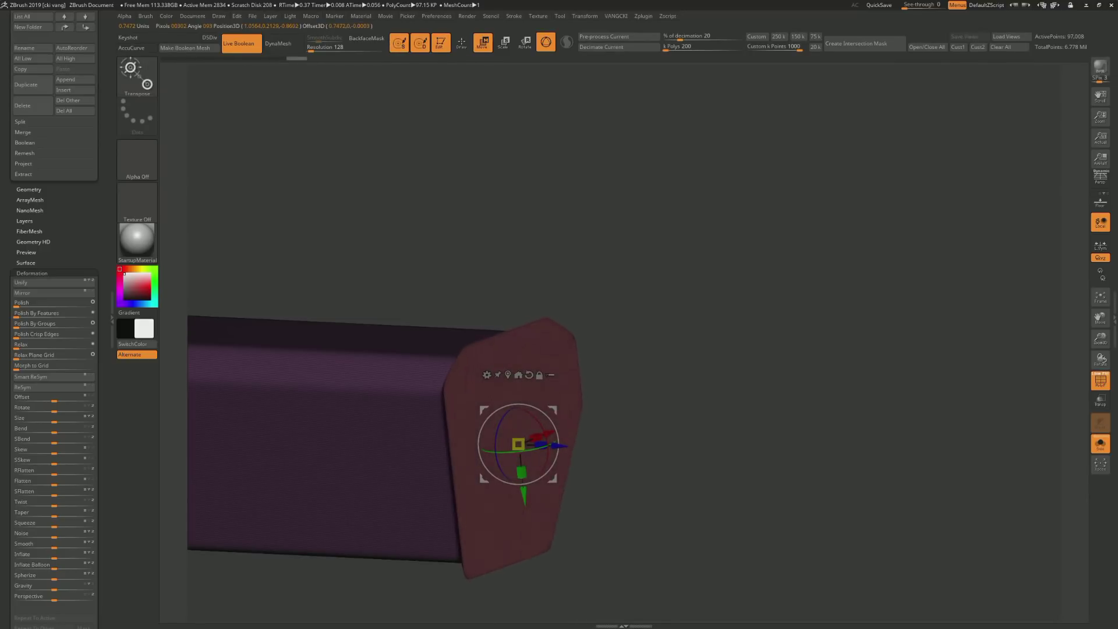
{"action": "key", "text": "shift+f"}
{"action": "key", "text": "alt+shift+s"}
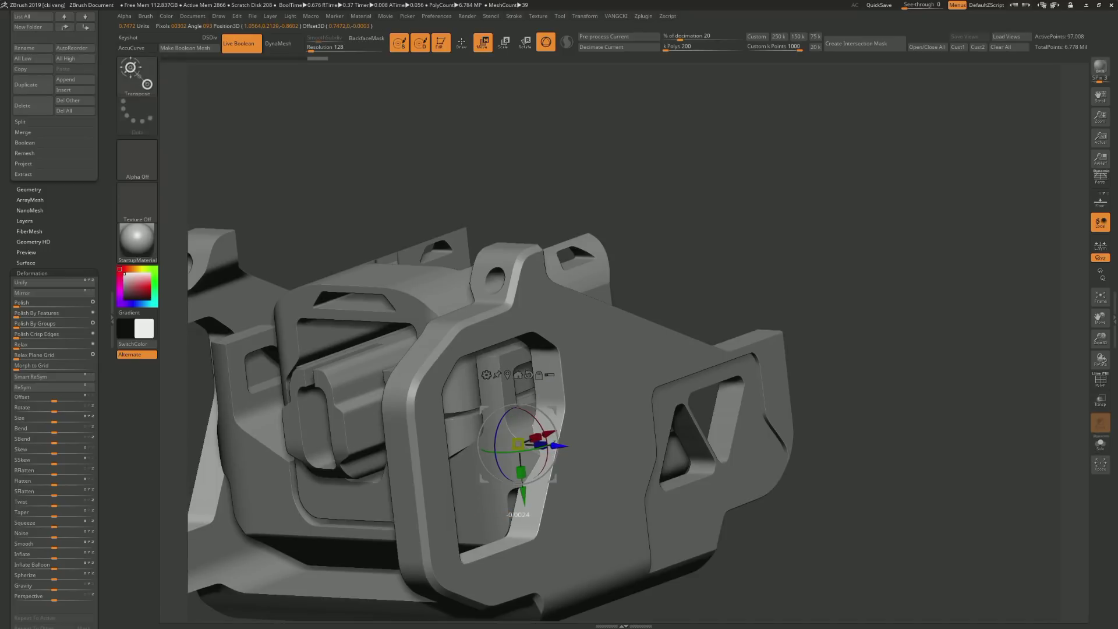
{"action": "left_click_drag", "start_coordinate": [523, 496], "coordinate": [517, 496]}
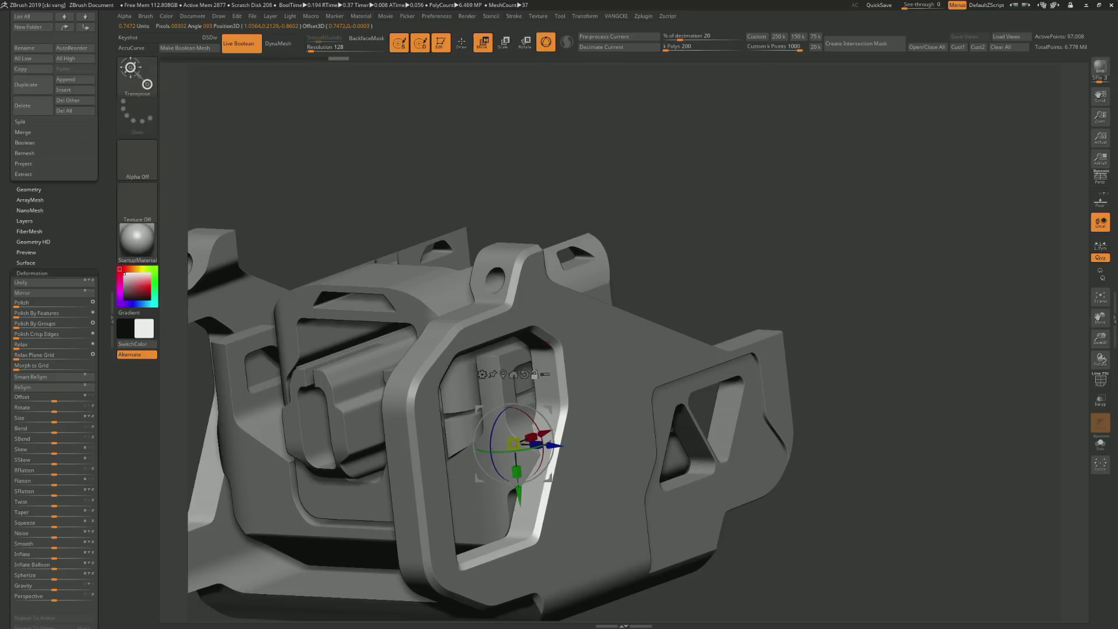
Check the stretched box in Solo and in the full model from a straight side view
{"action": "left_click", "coordinate": [1101, 443]}
{"action": "left_click_drag", "start_coordinate": [757, 349], "coordinate": [670, 349]}
{"action": "left_click", "coordinate": [1101, 442]}
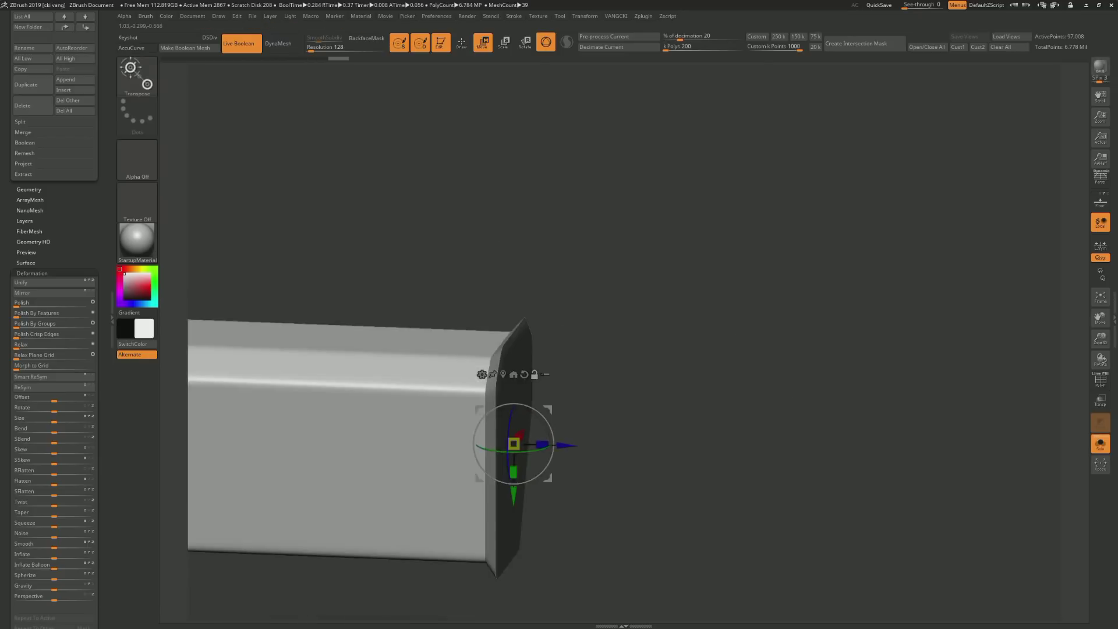
{"action": "left_click_drag", "start_coordinate": [757, 350], "coordinate": [670, 349]}
{"action": "left_click", "coordinate": [1101, 443]}
{"action": "key", "text": "ctrl"}
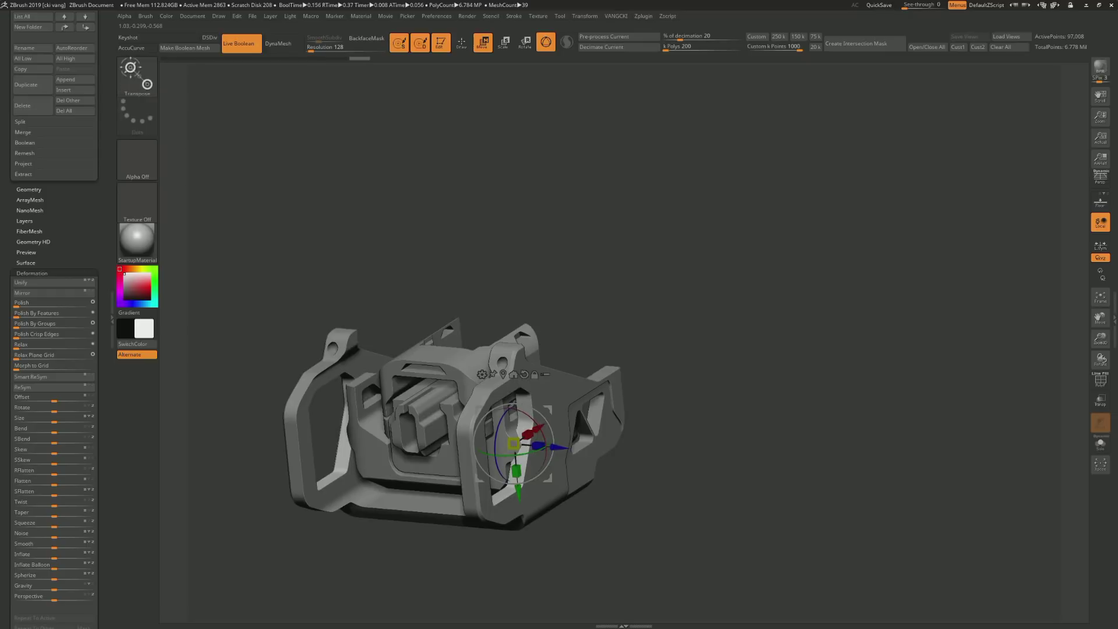
{"action": "left_click_drag", "start_coordinate": [757, 350], "coordinate": [670, 350], "text": "shift"}
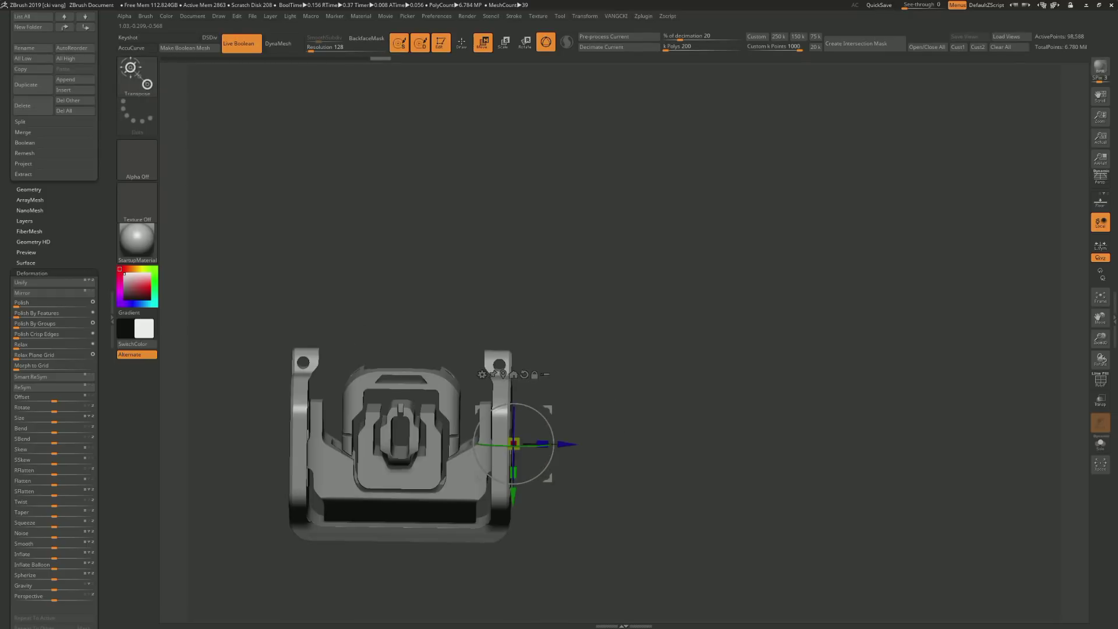
{"action": "left_click", "coordinate": [1100, 443]}
{"action": "key", "text": "shift+f"}
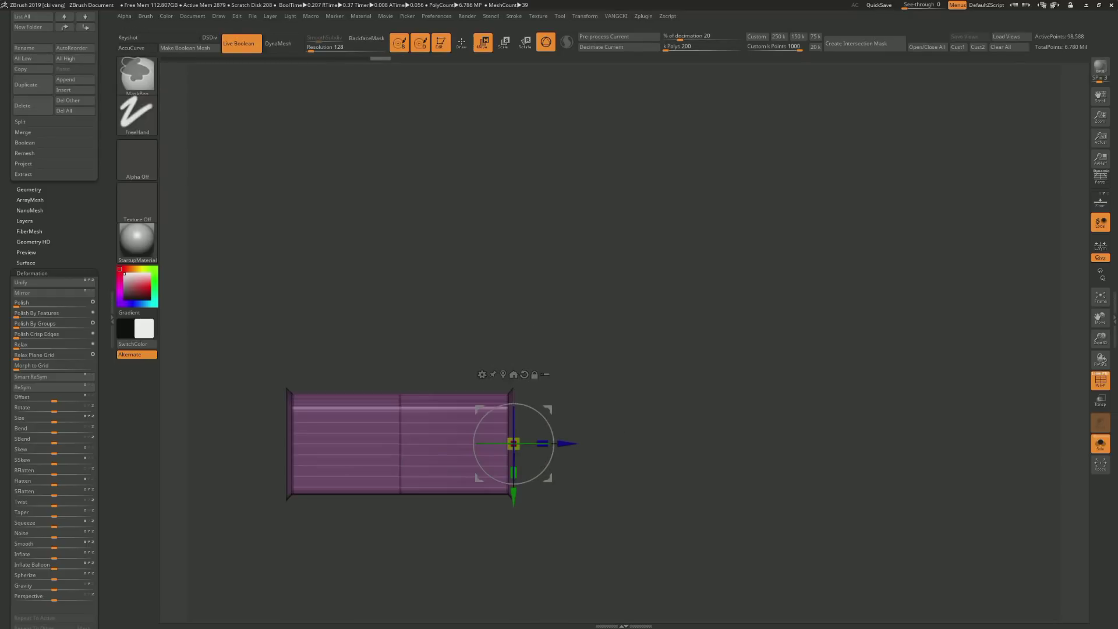
Mask and move the box into a thin slab, then fit it against the frame
{"action": "left_click_drag", "start_coordinate": [256, 346], "coordinate": [441, 614], "text": "ctrl"}
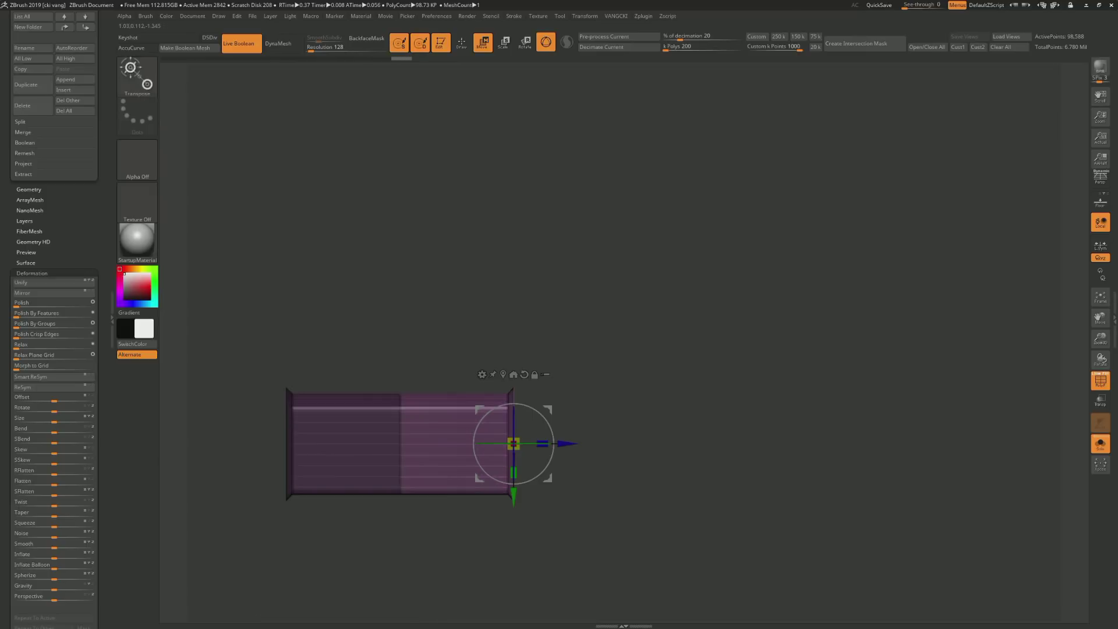
{"action": "left_click_drag", "start_coordinate": [565, 444], "coordinate": [670, 444]}
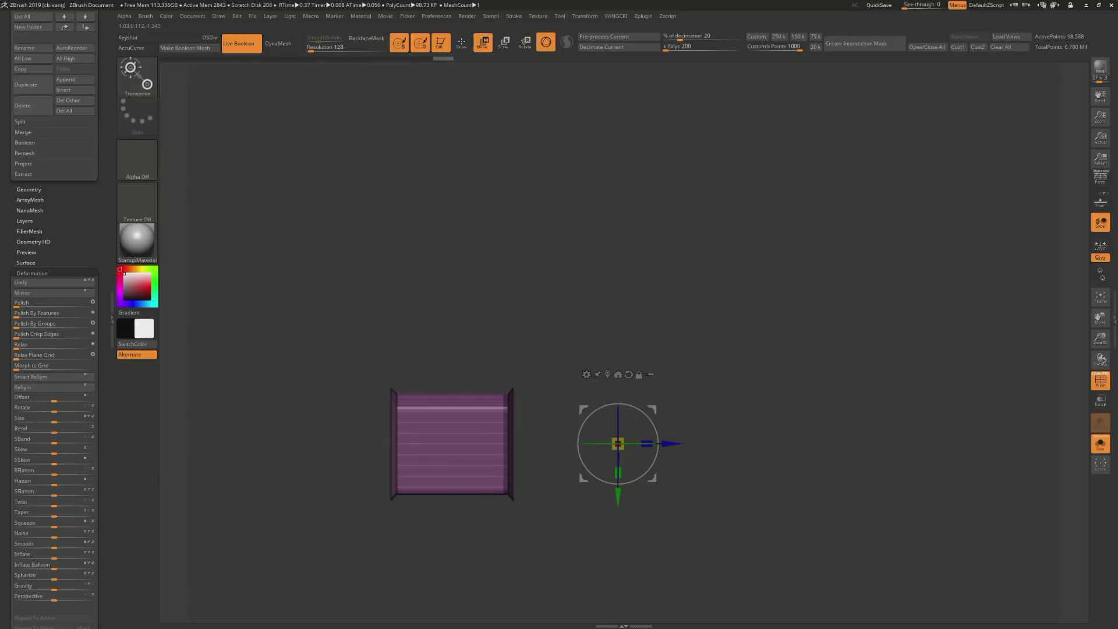
{"action": "left_click_drag", "start_coordinate": [489, 332], "coordinate": [399, 617], "text": "ctrl"}
{"action": "mouse_move", "coordinate": [617, 444]}
{"action": "left_mouse_down", "text": "alt"}
{"action": "mouse_move", "coordinate": [394, 443]}
{"action": "mouse_move", "coordinate": [489, 444]}
{"action": "left_mouse_up", "text": "alt"}
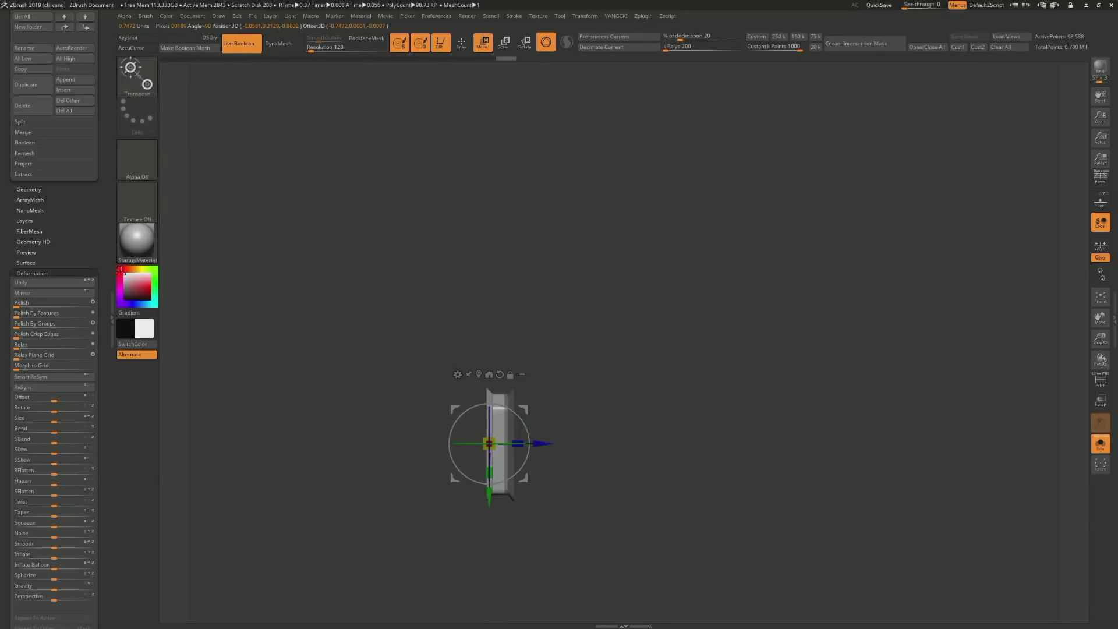
{"action": "left_click_drag", "start_coordinate": [582, 407], "coordinate": [551, 370]}
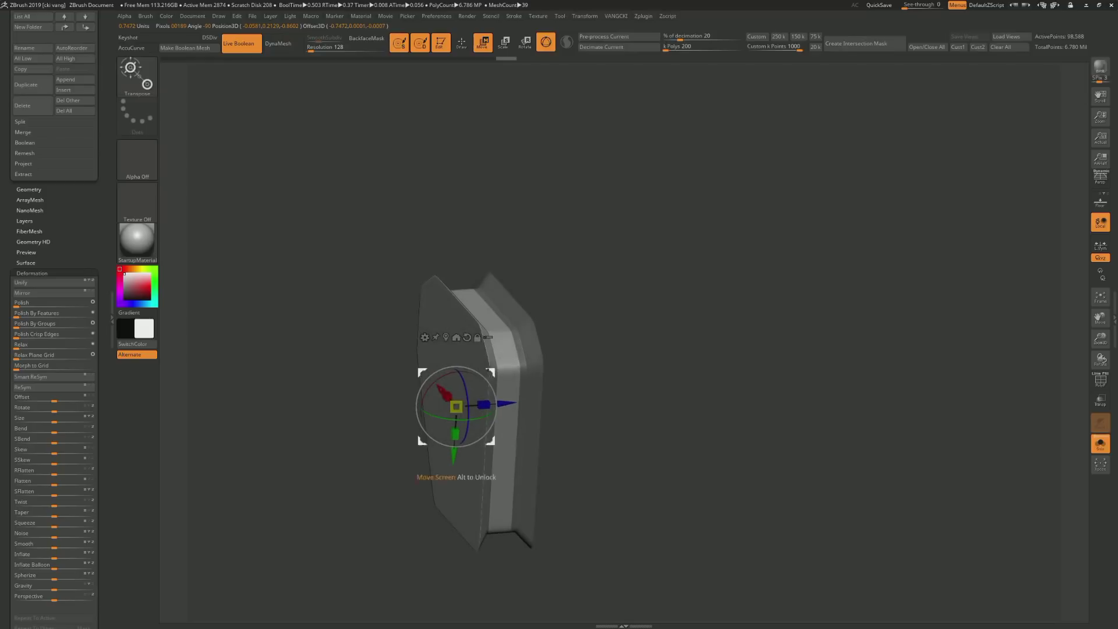
{"action": "key", "text": "ctrl+shift+s"}
{"action": "left_click_drag", "start_coordinate": [484, 404], "coordinate": [493, 403]}
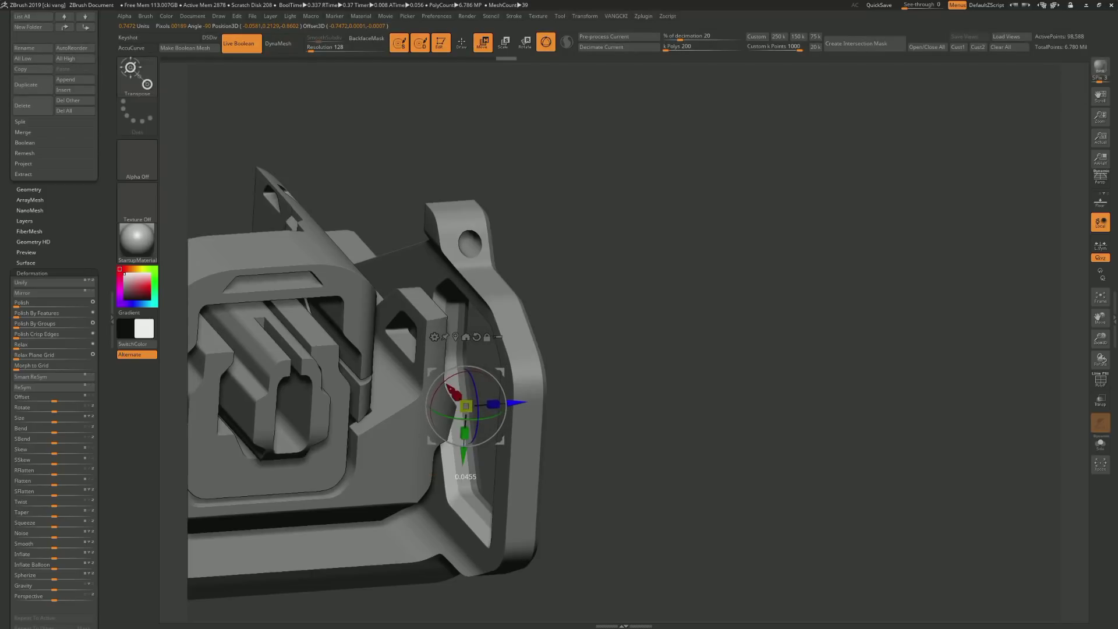
Review both side plates in the full model from the front, then select another part
{"action": "left_click_drag", "start_coordinate": [669, 291], "coordinate": [1031, 402]}
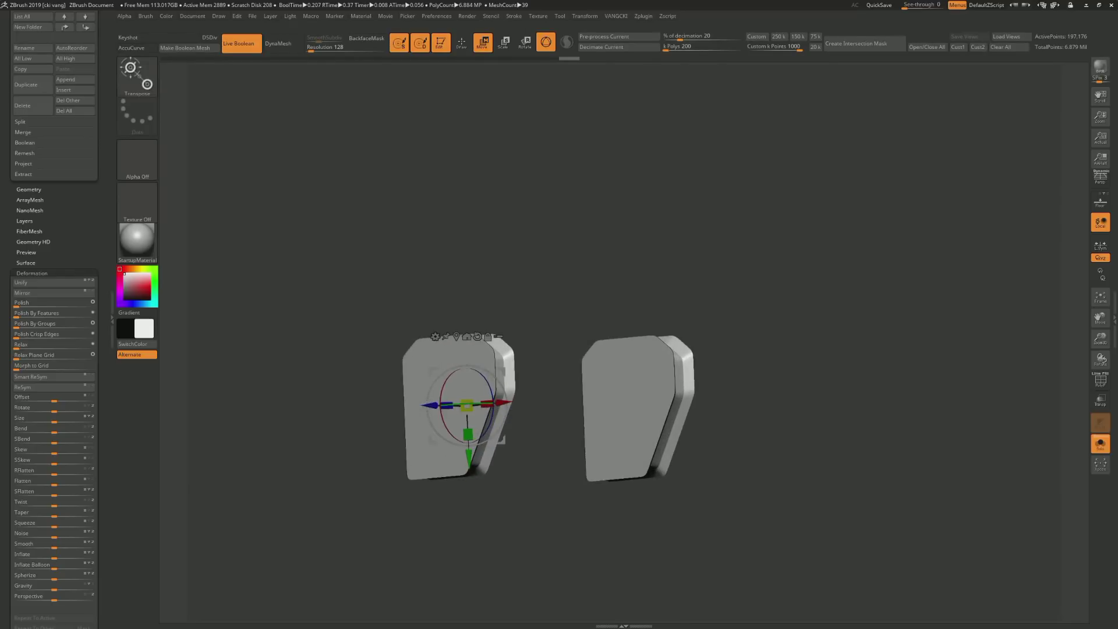
{"action": "key", "text": "ctrl+shift+s"}
{"action": "key", "text": "q"}
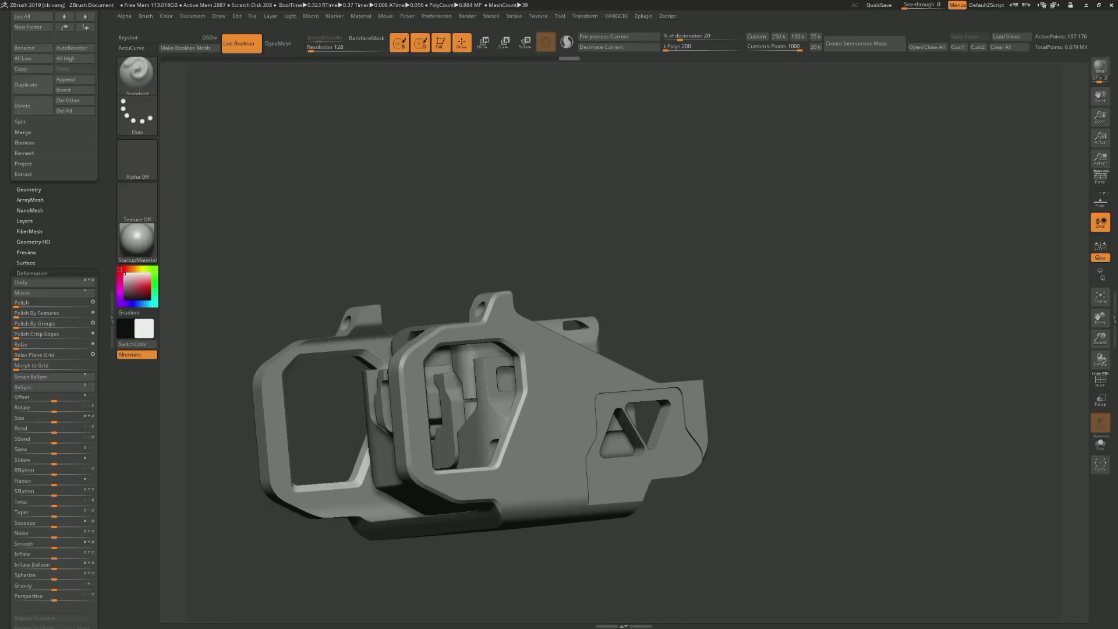
{"action": "mouse_move", "coordinate": [461, 406]}
{"action": "right_mouse_down"}
{"action": "mouse_move", "coordinate": [478, 414]}
{"action": "mouse_move", "coordinate": [443, 435]}
{"action": "mouse_move", "coordinate": [447, 412]}
{"action": "mouse_move", "coordinate": [434, 401]}
{"action": "right_mouse_up"}
{"action": "left_click", "coordinate": [443, 436], "text": "alt"}
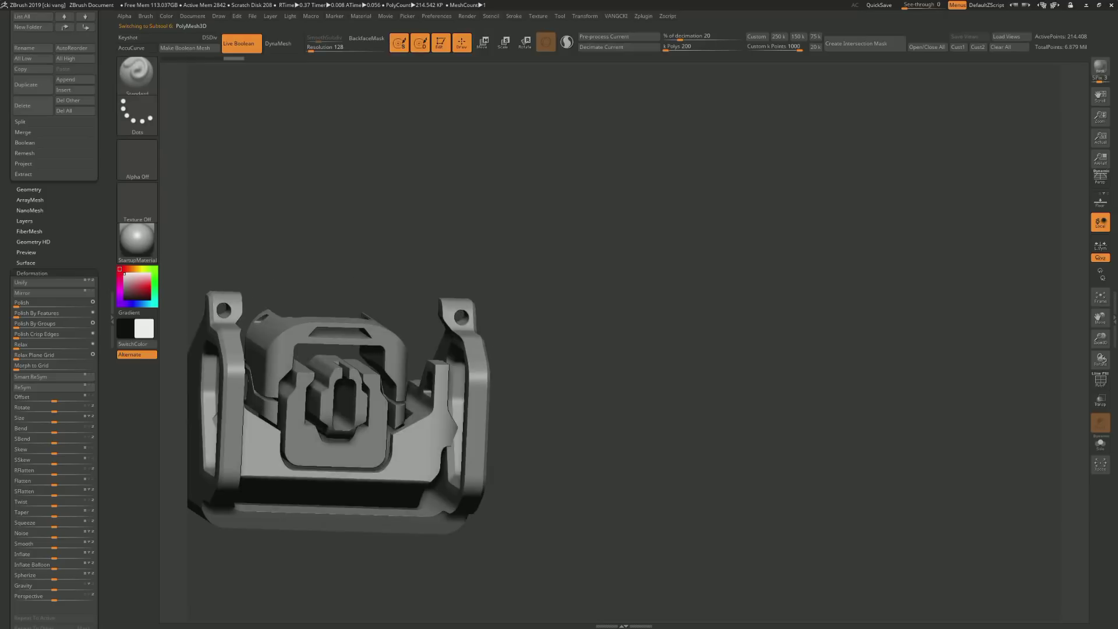
Snap to front view, briefly adjust the SpotLight reference overlay, hide it, and undo the last change
{"action": "right_click_drag", "start_coordinate": [434, 401], "coordinate": [425, 342], "text": "shift"}
{"action": "key", "text": "shift+z"}
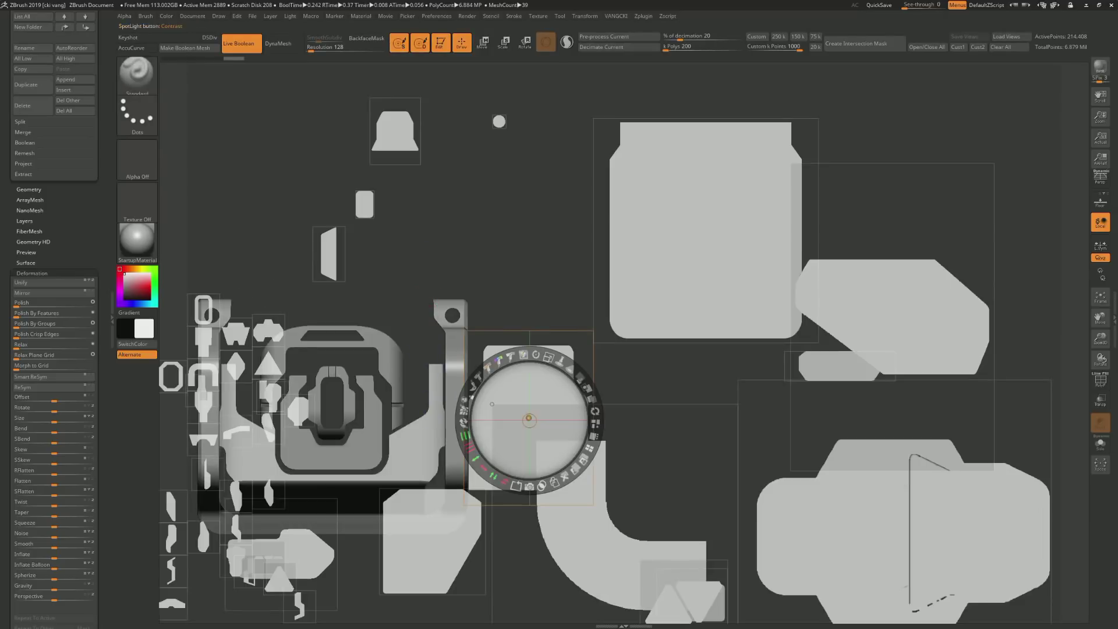
{"action": "left_click_drag", "start_coordinate": [512, 408], "coordinate": [482, 469]}
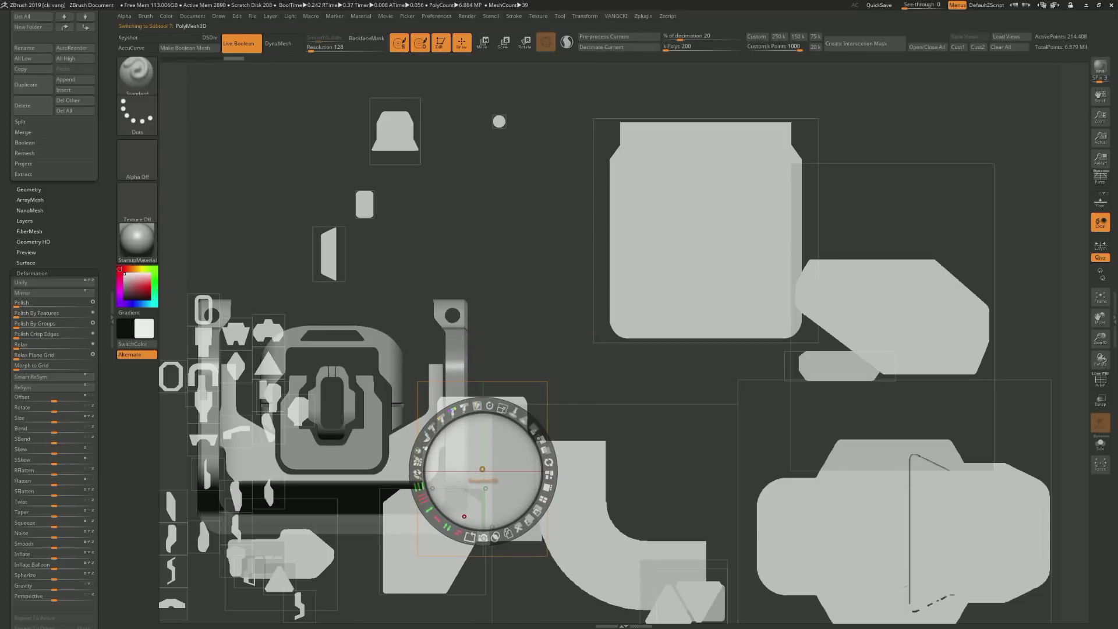
{"action": "key", "text": "shift+z"}
{"action": "key", "text": "ctrl+z"}
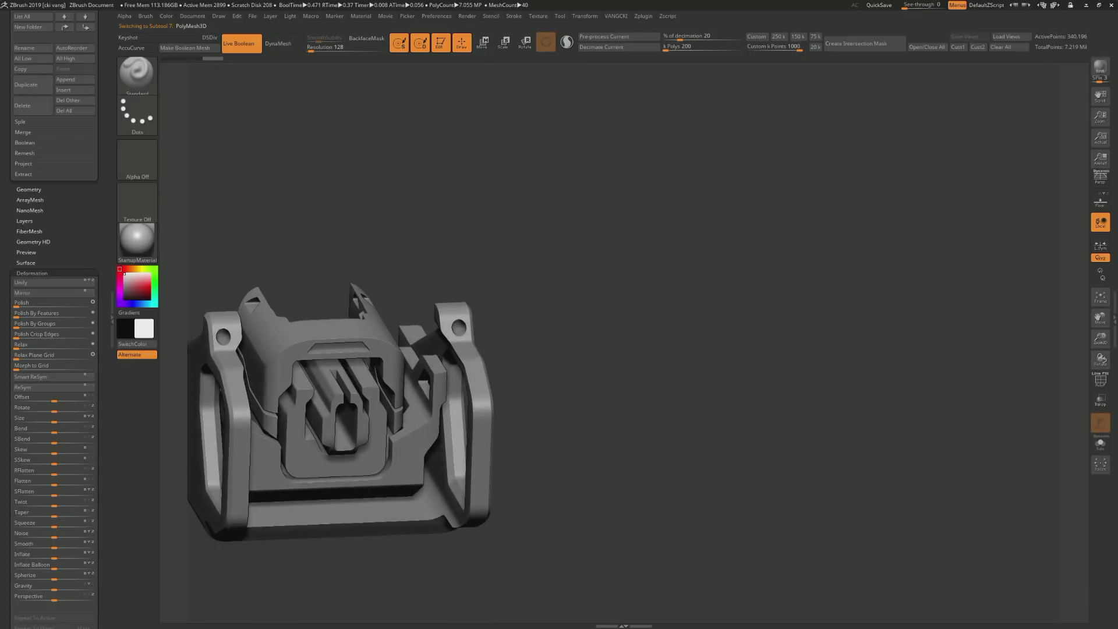
{"action": "mouse_move", "coordinate": [350, 245]}
{"action": "left_mouse_down"}
{"action": "mouse_move", "coordinate": [404, 242]}
{"action": "mouse_move", "coordinate": [427, 264]}
{"action": "left_mouse_up"}
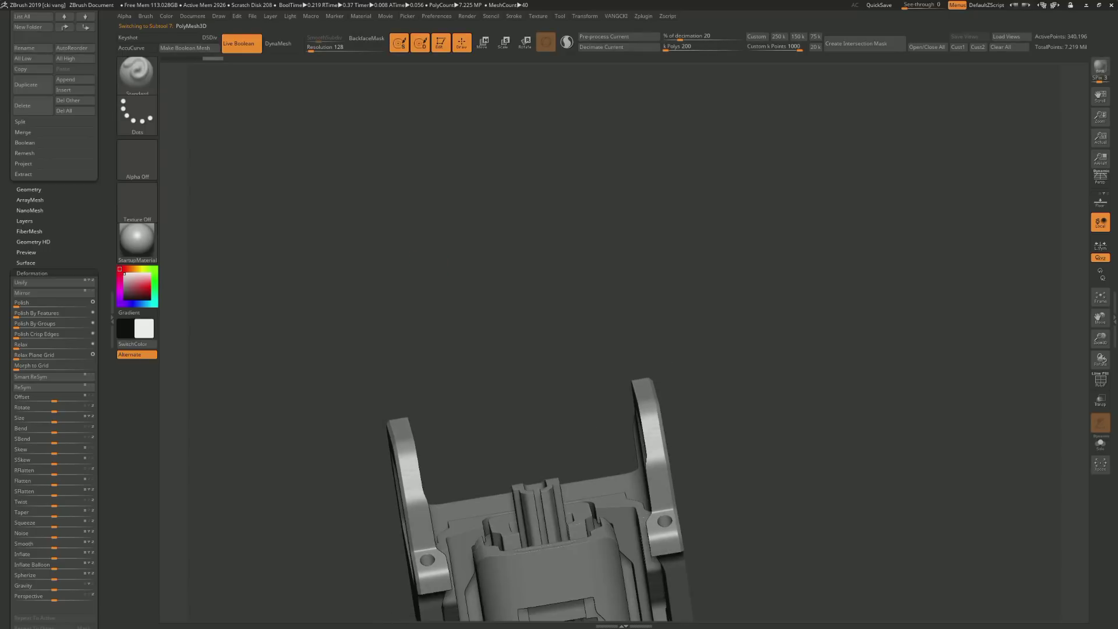
{"action": "left_click_drag", "start_coordinate": [426, 443], "coordinate": [441, 431], "text": "shift"}
Move the reference images over the model, select the part beneath, and exit SpotLight
{"action": "left_click", "coordinate": [449, 540], "text": "alt"}
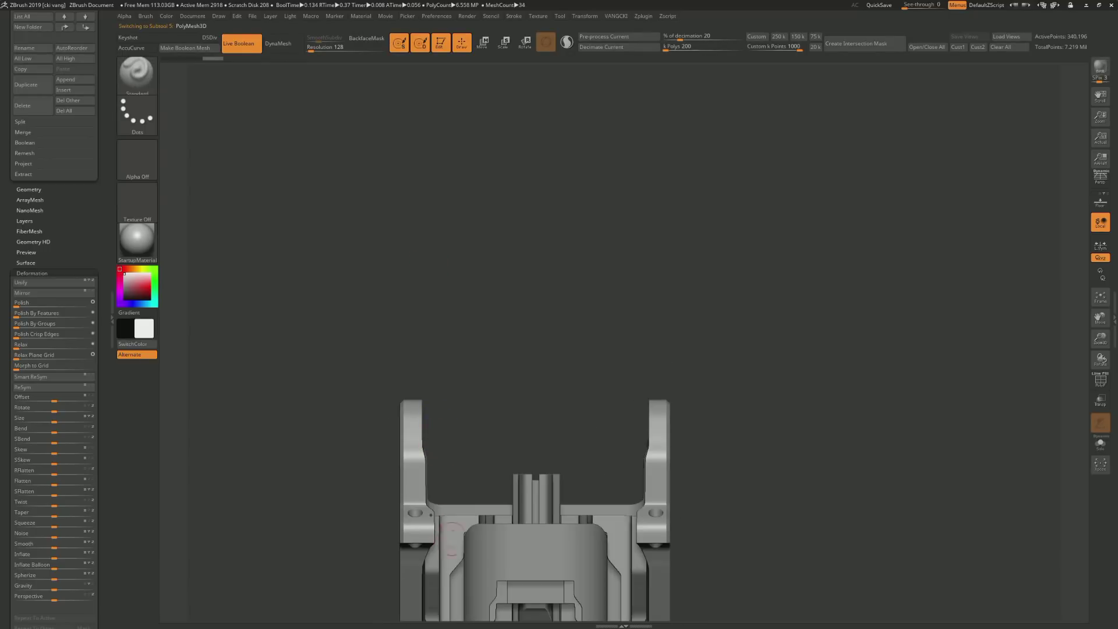
{"action": "left_click", "coordinate": [432, 557], "text": "alt"}
{"action": "right_click_drag", "start_coordinate": [433, 557], "coordinate": [442, 347], "text": "alt"}
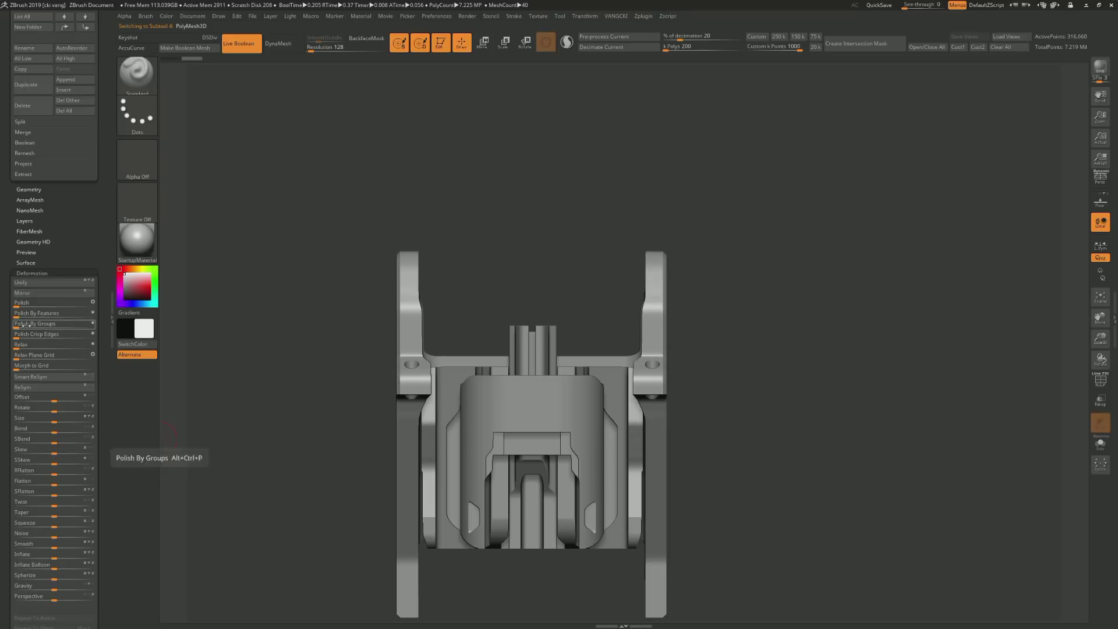
{"action": "left_click_drag", "start_coordinate": [36, 323], "coordinate": [58, 327]}
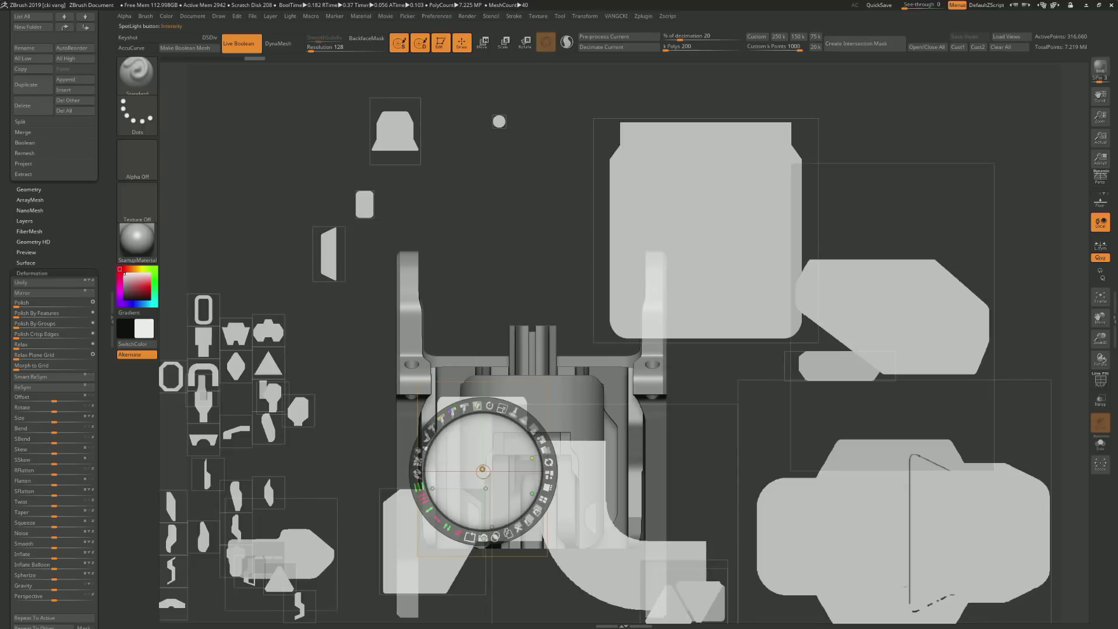
{"action": "mouse_move", "coordinate": [483, 470]}
{"action": "left_mouse_down"}
{"action": "mouse_move", "coordinate": [582, 183]}
{"action": "mouse_move", "coordinate": [444, 271]}
{"action": "mouse_move", "coordinate": [496, 184]}
{"action": "mouse_move", "coordinate": [372, 247]}
{"action": "mouse_move", "coordinate": [429, 244]}
{"action": "mouse_move", "coordinate": [437, 178]}
{"action": "mouse_move", "coordinate": [524, 399]}
{"action": "mouse_move", "coordinate": [499, 187]}
{"action": "mouse_move", "coordinate": [461, 286]}
{"action": "mouse_move", "coordinate": [456, 274]}
{"action": "mouse_move", "coordinate": [396, 347]}
{"action": "mouse_move", "coordinate": [422, 268]}
{"action": "left_mouse_up"}
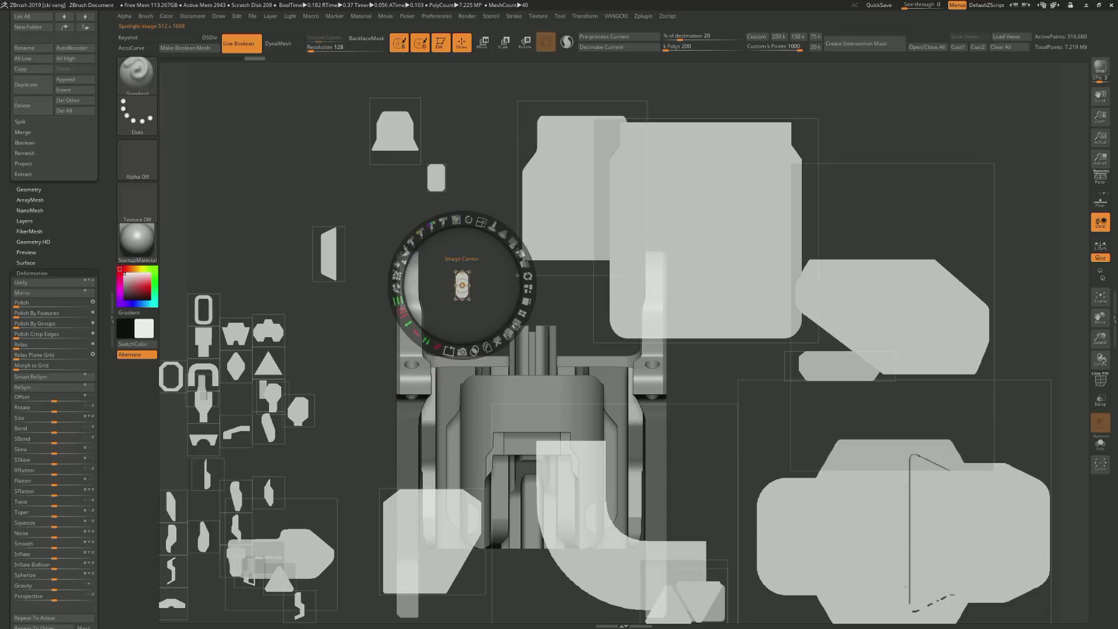
{"action": "left_click_drag", "start_coordinate": [518, 275], "coordinate": [492, 404]}
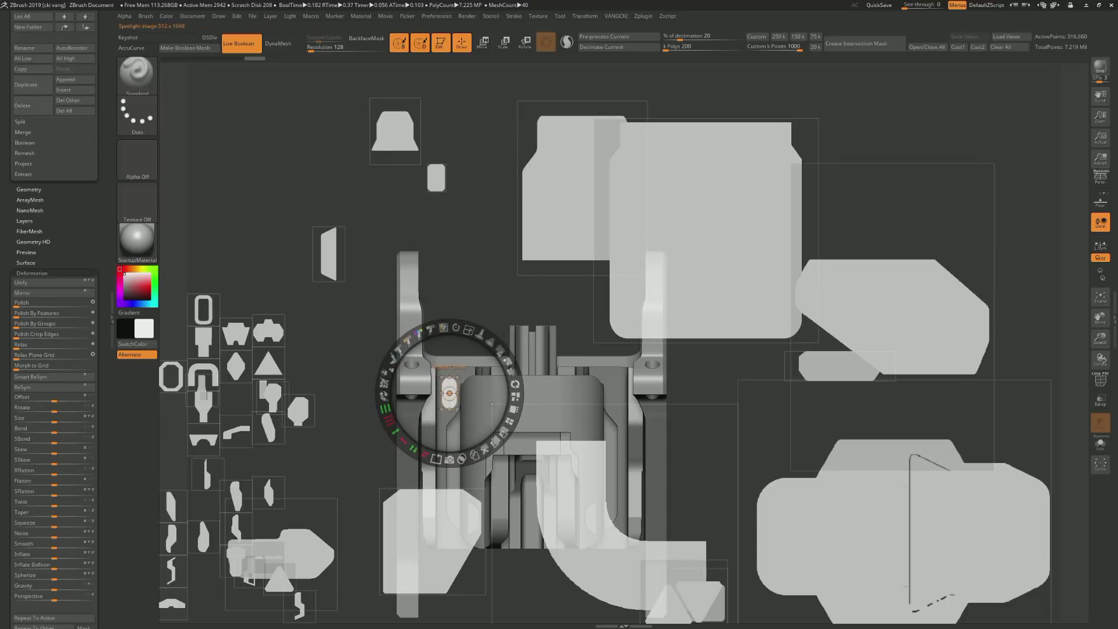
{"action": "left_click", "coordinate": [493, 404], "text": "alt"}
{"action": "key", "text": "shift+z"}
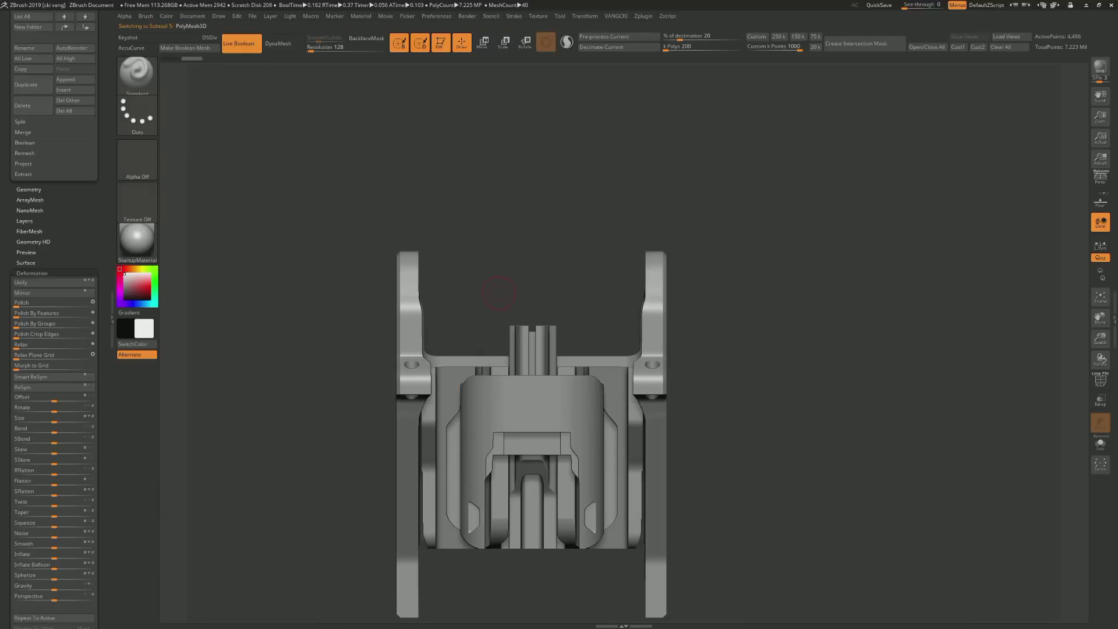
Switch to the Move gizmo and slide the active part along its Z depth axis
{"action": "mouse_move", "coordinate": [479, 341]}
{"action": "left_mouse_down"}
{"action": "mouse_move", "coordinate": [460, 304]}
{"action": "mouse_move", "coordinate": [454, 315]}
{"action": "left_mouse_up"}
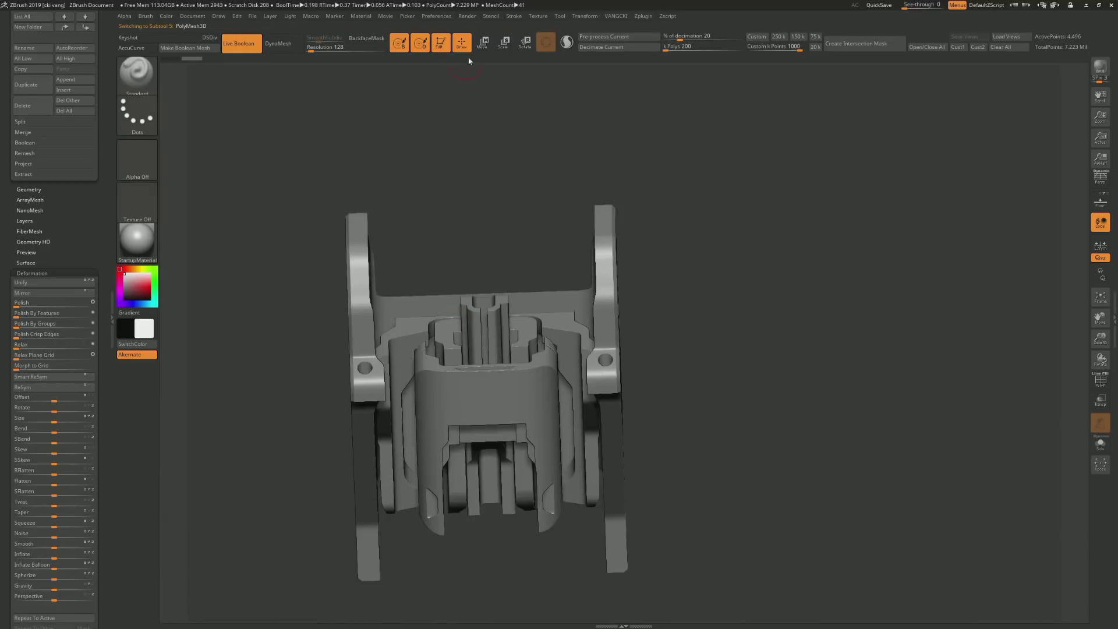
{"action": "left_click", "coordinate": [483, 42]}
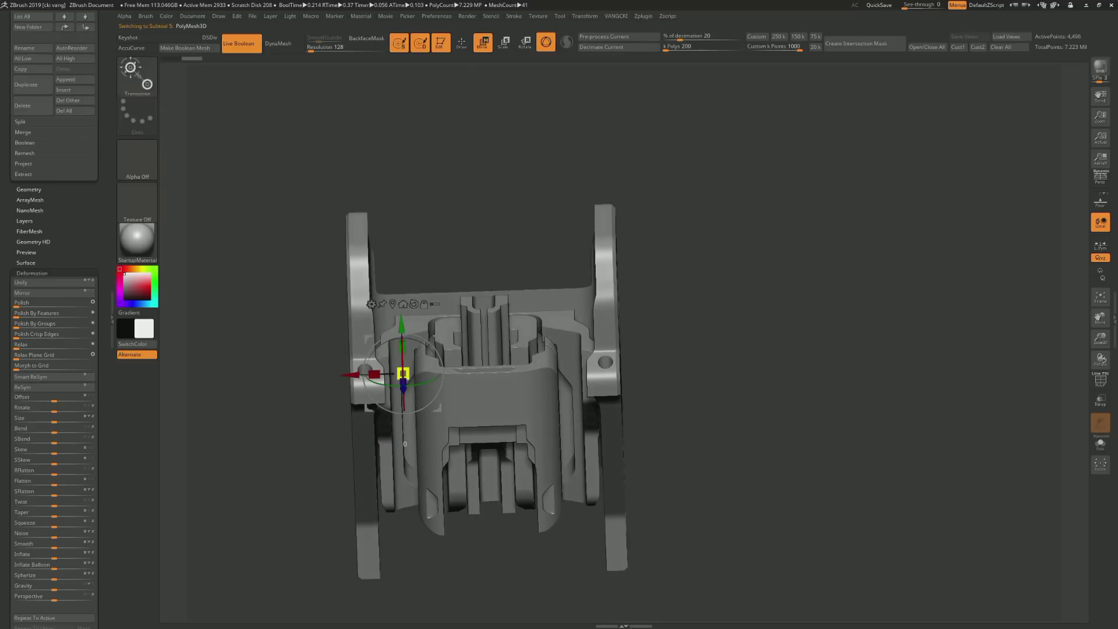
{"action": "left_click_drag", "start_coordinate": [403, 373], "coordinate": [407, 337]}
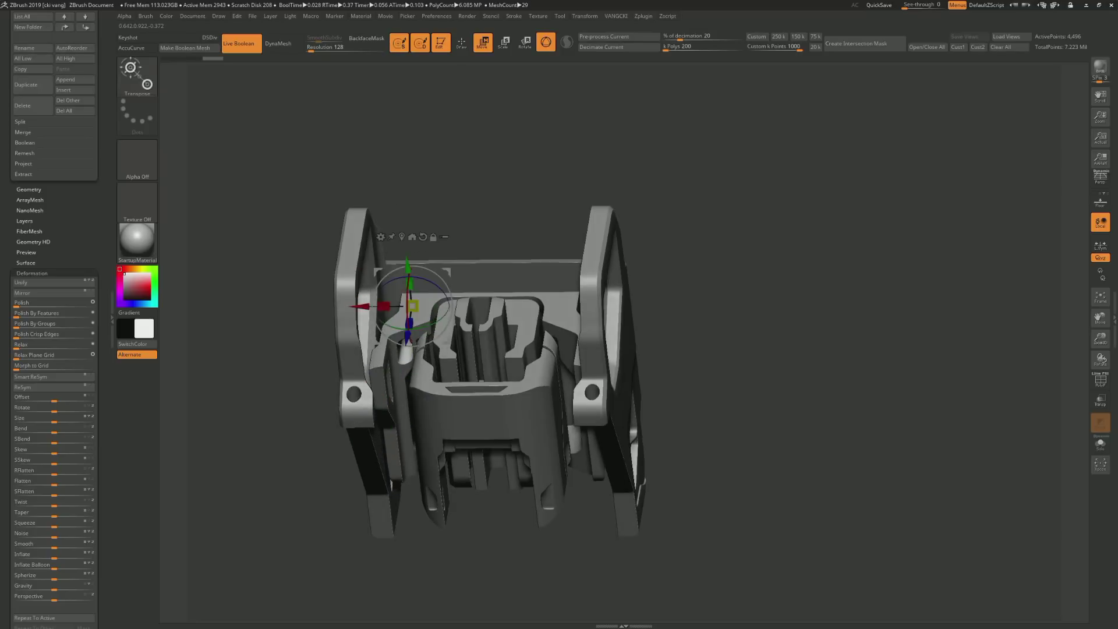
{"action": "left_click_drag", "start_coordinate": [758, 349], "coordinate": [757, 314]}
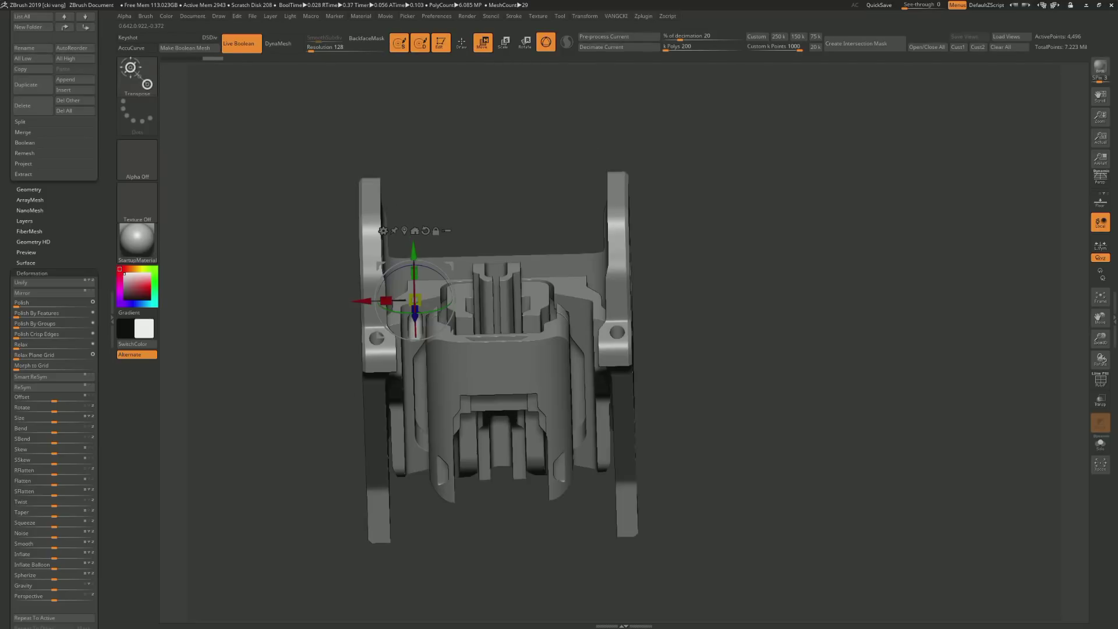
{"action": "left_click_drag", "start_coordinate": [415, 336], "coordinate": [418, 364]}
{"action": "left_click_drag", "start_coordinate": [422, 317], "coordinate": [412, 289]}
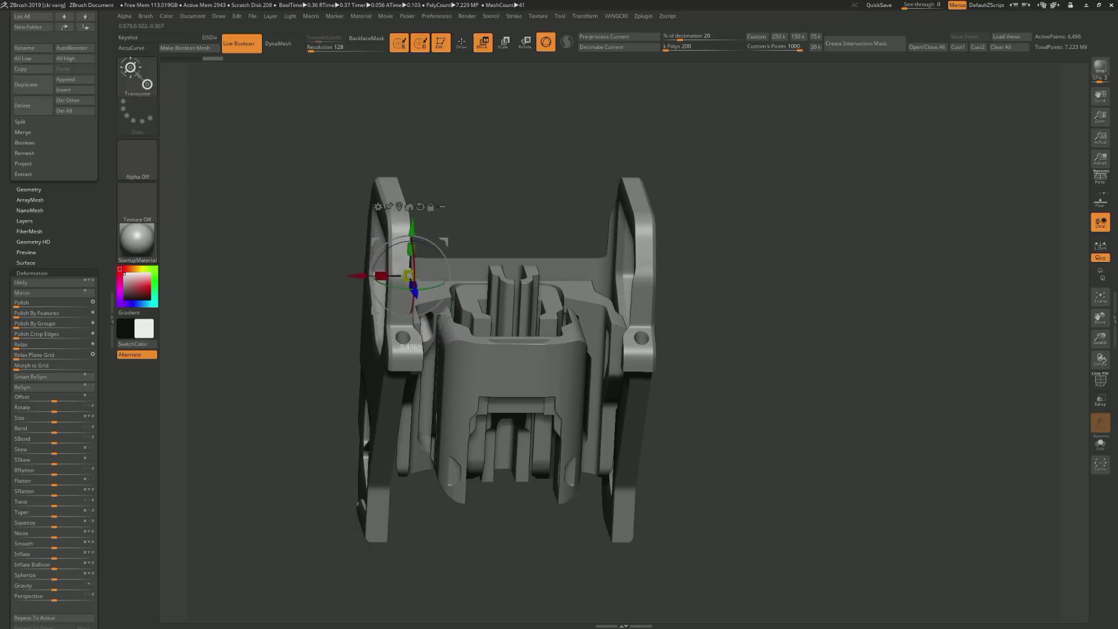
Orbit around the assembly, then inspect the two long bars alone with Solo toggled on and off
{"action": "left_click_drag", "start_coordinate": [757, 291], "coordinate": [757, 378]}
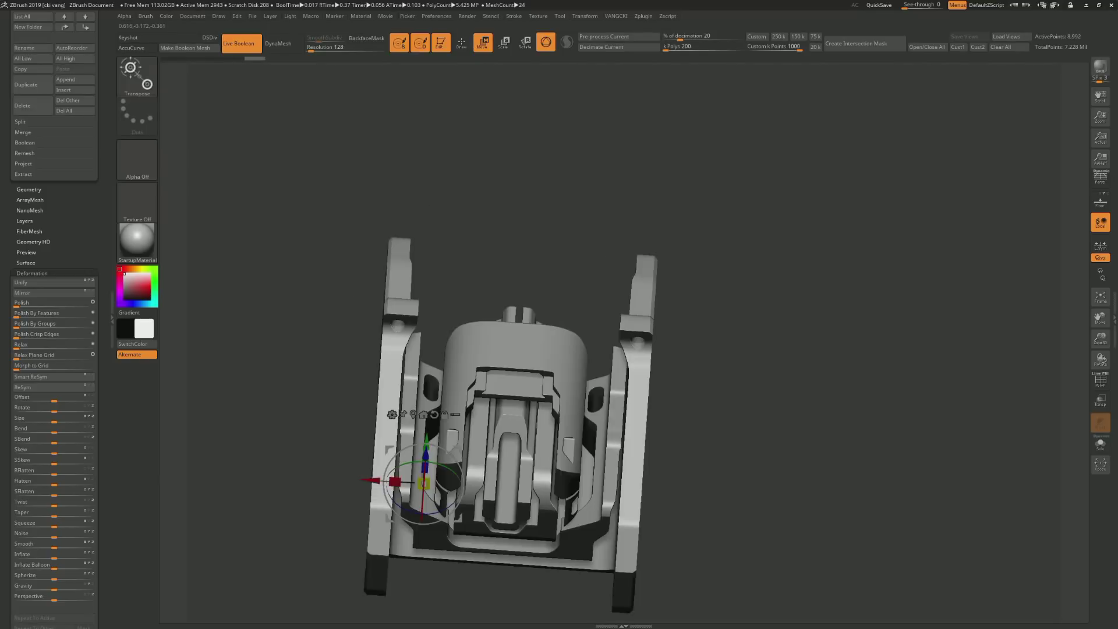
{"action": "left_click_drag", "start_coordinate": [815, 349], "coordinate": [903, 262]}
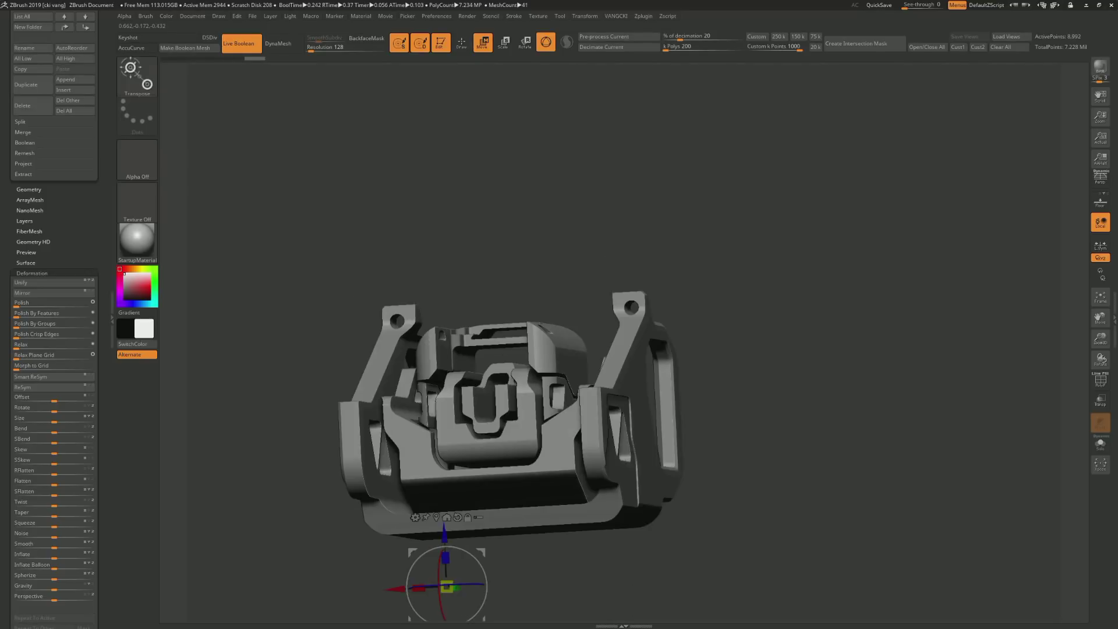
{"action": "left_click_drag", "start_coordinate": [815, 349], "coordinate": [845, 262]}
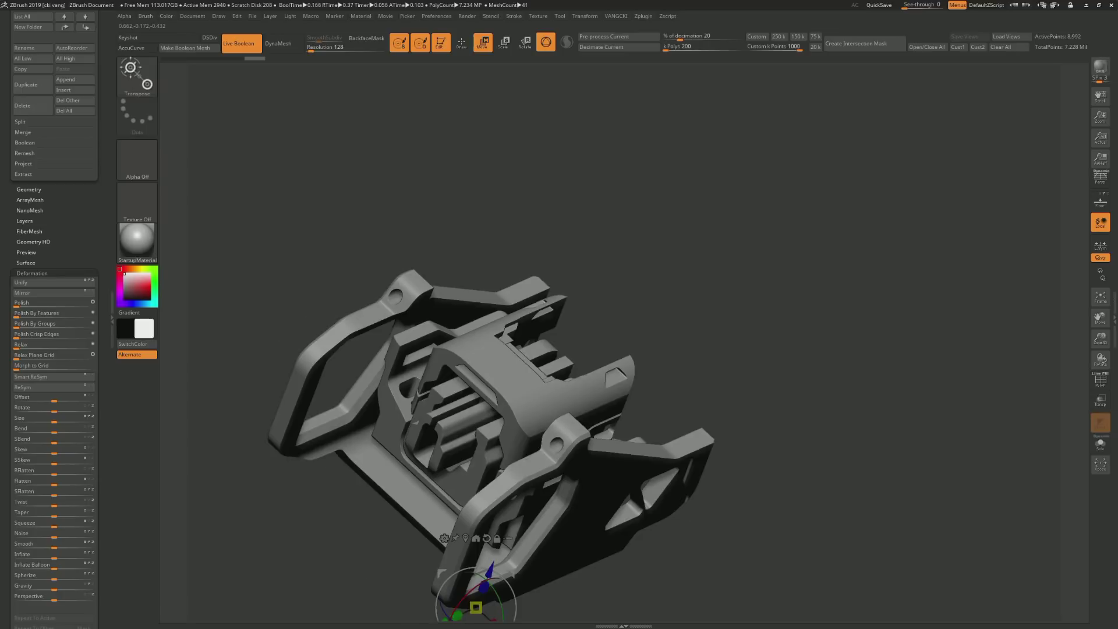
{"action": "left_click_drag", "start_coordinate": [815, 349], "coordinate": [845, 303]}
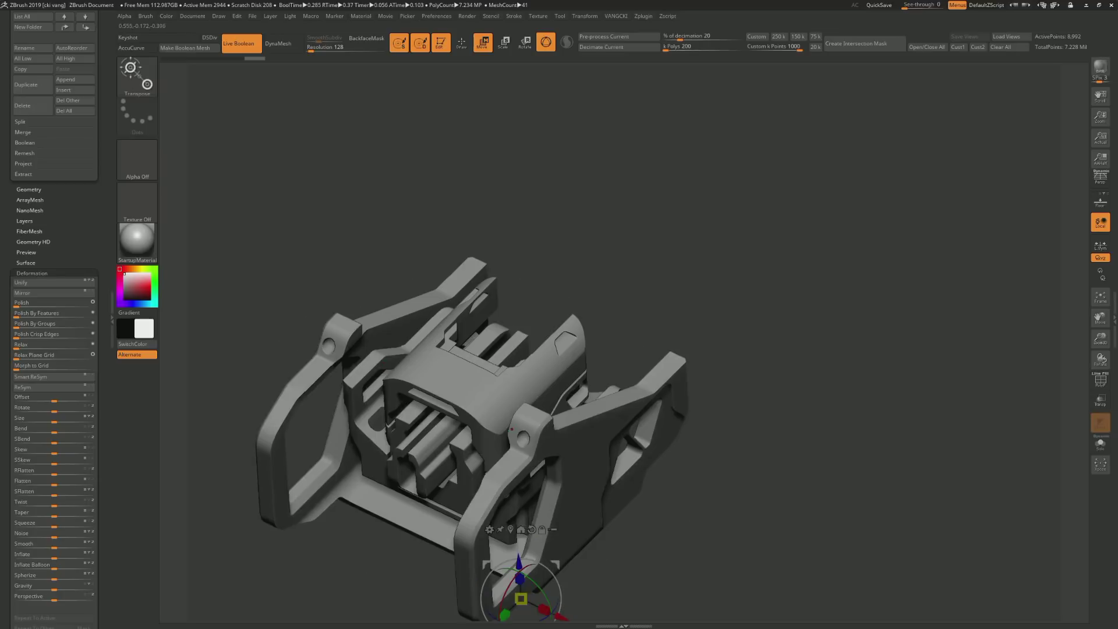
{"action": "left_click_drag", "start_coordinate": [816, 349], "coordinate": [874, 233]}
{"action": "left_click", "coordinate": [1100, 444]}
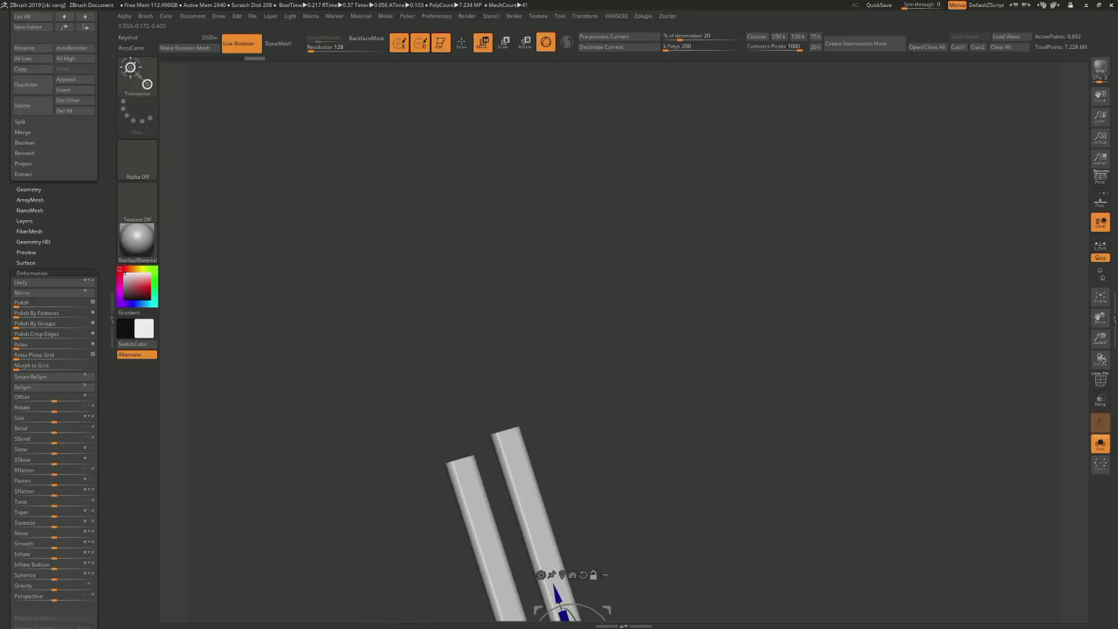
{"action": "mouse_move", "coordinate": [815, 350]}
{"action": "left_mouse_down"}
{"action": "mouse_move", "coordinate": [845, 320]}
{"action": "mouse_move", "coordinate": [827, 338]}
{"action": "left_mouse_up"}
{"action": "left_click", "coordinate": [1100, 444]}
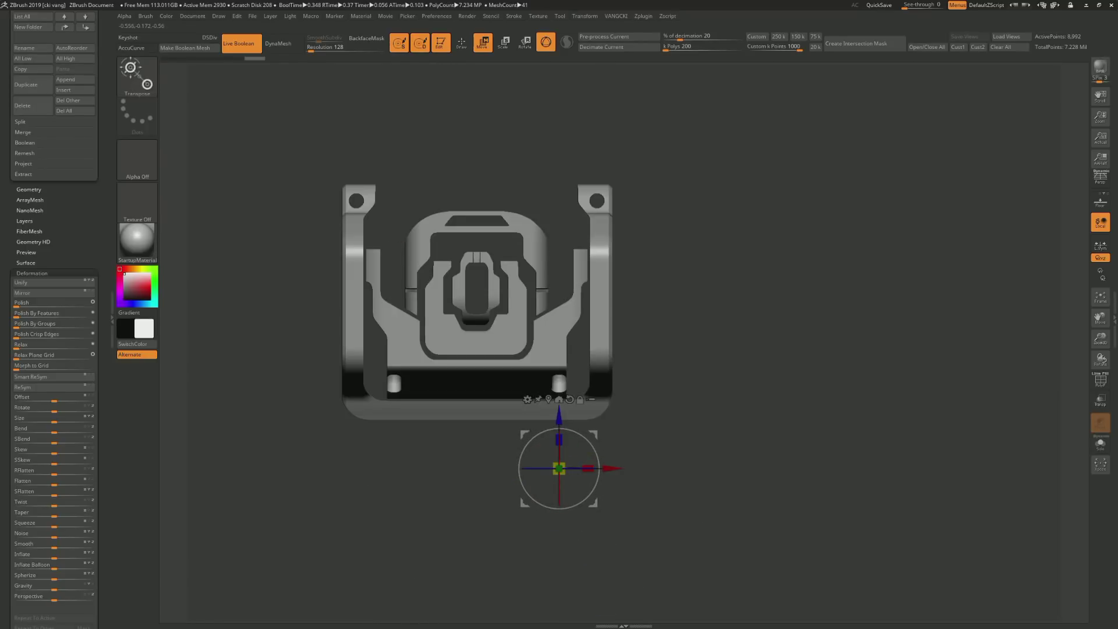
Snap to front view with PolyF on and raise the two threaded rods straight up
{"action": "scroll", "coordinate": [64, 189], "scroll_direction": "up", "scroll_amount": 5}
{"action": "scroll", "coordinate": [64, 189], "scroll_direction": "up", "scroll_amount": 5}
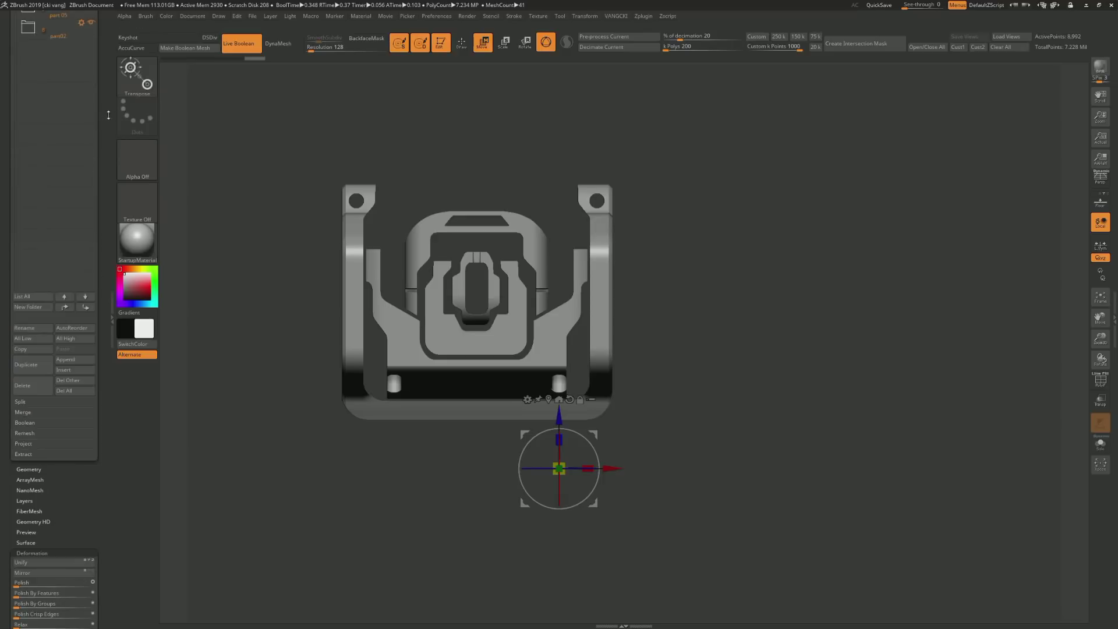
{"action": "scroll", "coordinate": [93, 183], "scroll_direction": "up", "scroll_amount": 3}
{"action": "scroll", "coordinate": [104, 181], "scroll_direction": "up", "scroll_amount": 3}
{"action": "left_click_drag", "start_coordinate": [640, 378], "coordinate": [565, 482]}
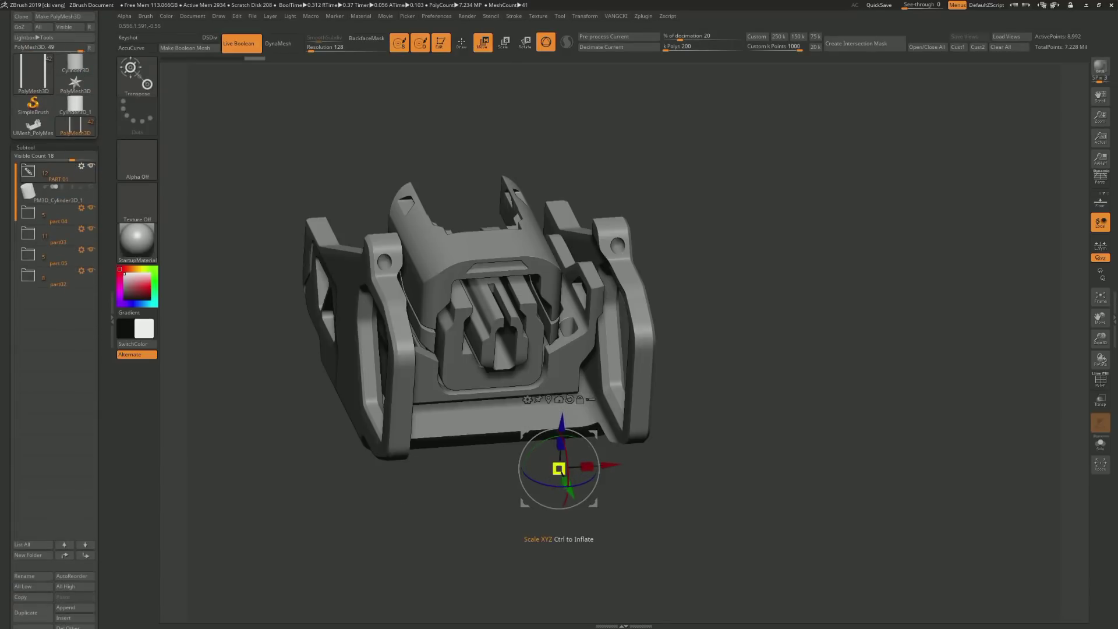
{"action": "left_click_drag", "start_coordinate": [565, 482], "coordinate": [561, 531]}
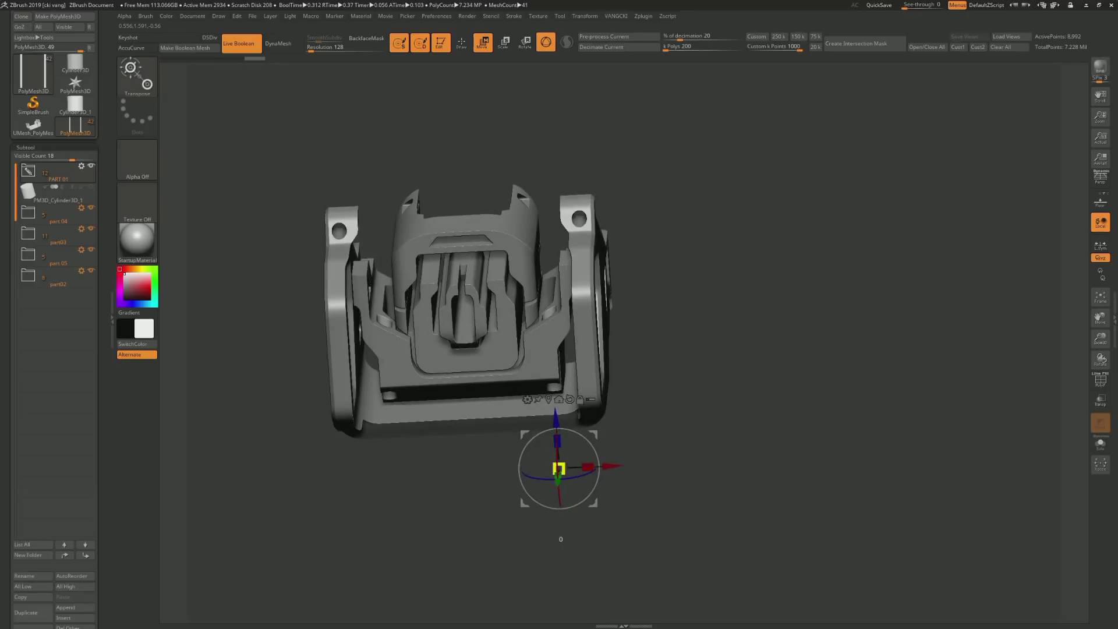
{"action": "left_click", "coordinate": [559, 399]}
{"action": "key", "text": "shift+f"}
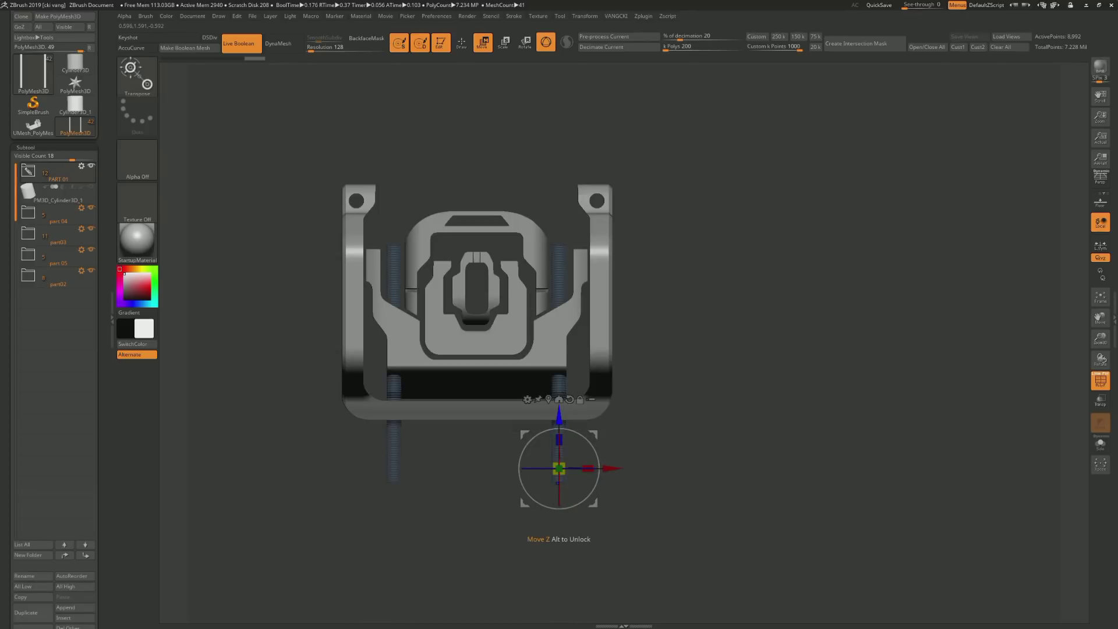
{"action": "left_click_drag", "start_coordinate": [560, 417], "coordinate": [562, 287]}
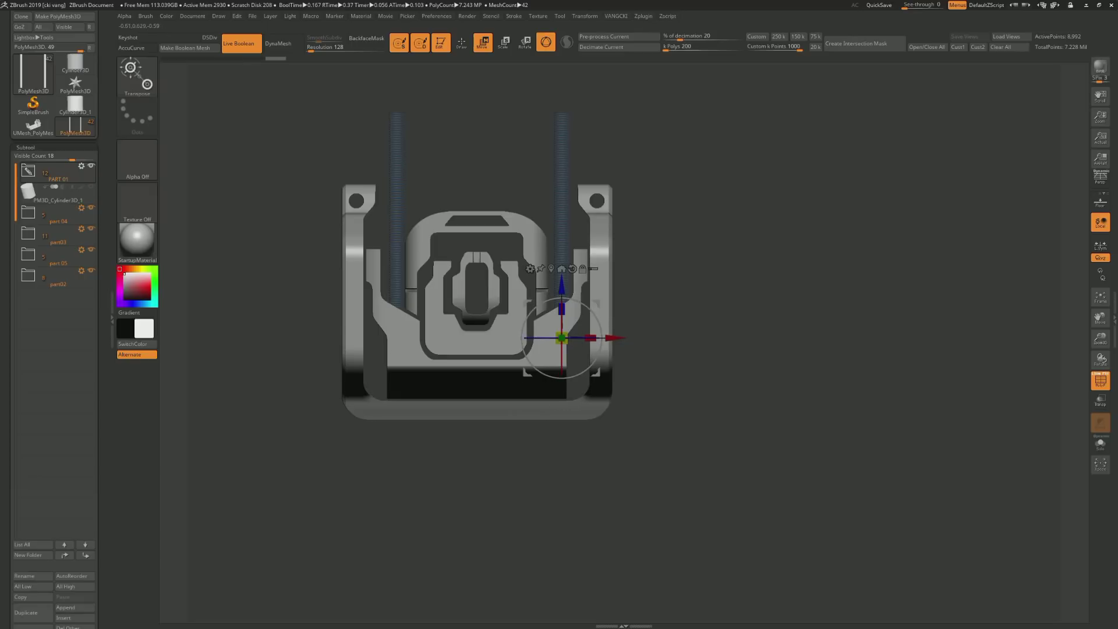
Delete the PART 01 folder and its subtools, hide PolyF, and select another part
{"action": "scroll", "coordinate": [9, 562], "scroll_direction": "down", "scroll_amount": 2}
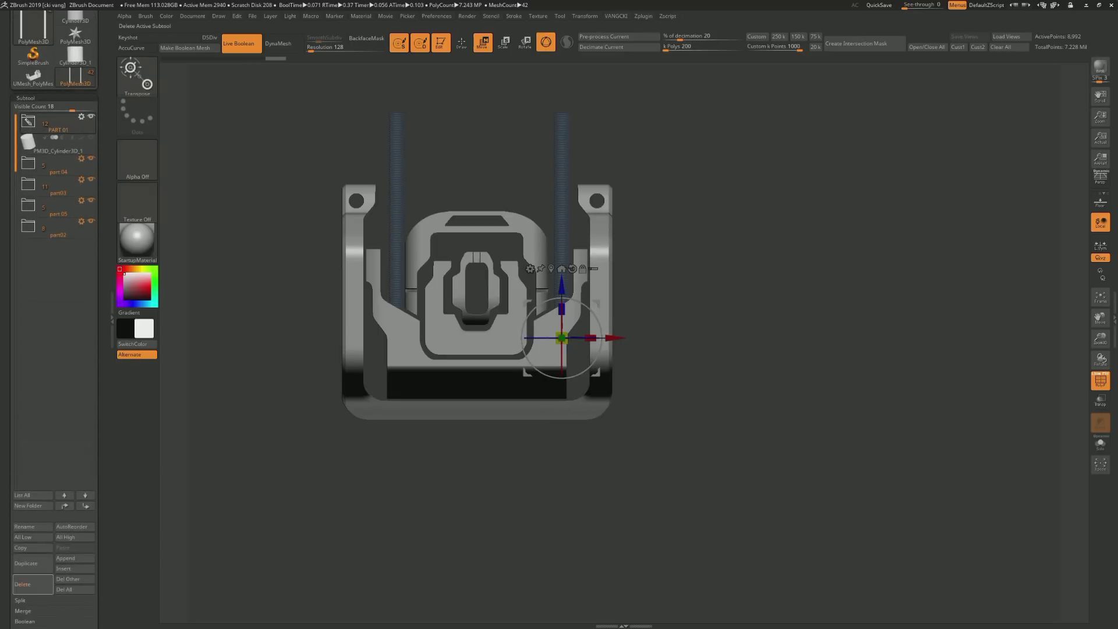
{"action": "left_click", "coordinate": [23, 585]}
{"action": "left_click", "coordinate": [94, 617]}
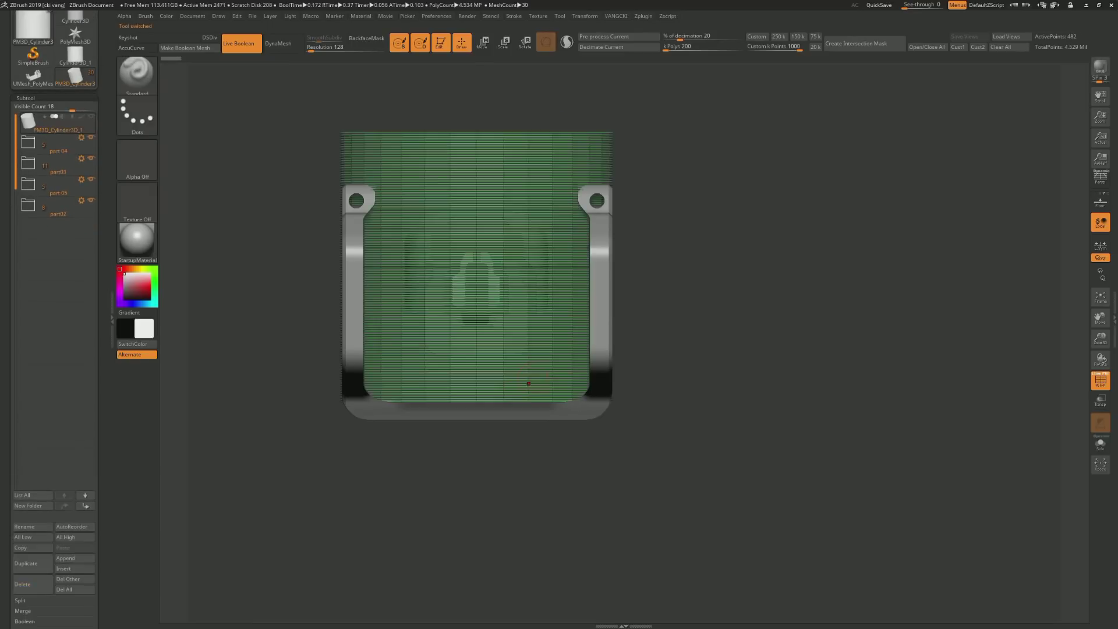
{"action": "key", "text": "shift+f"}
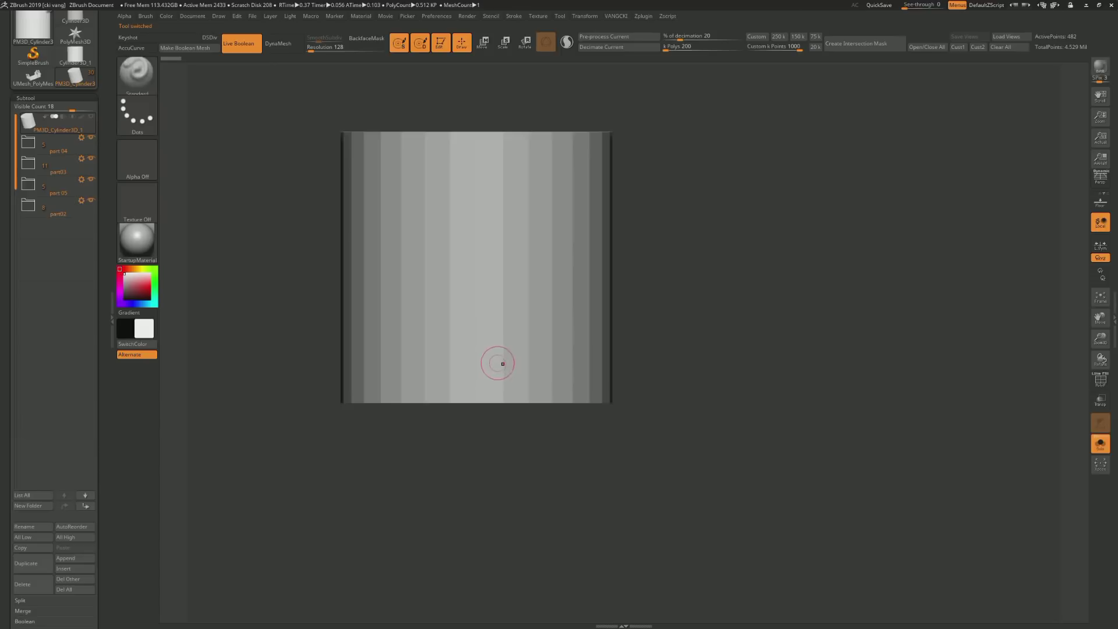
{"action": "left_click", "coordinate": [441, 332], "text": "alt"}
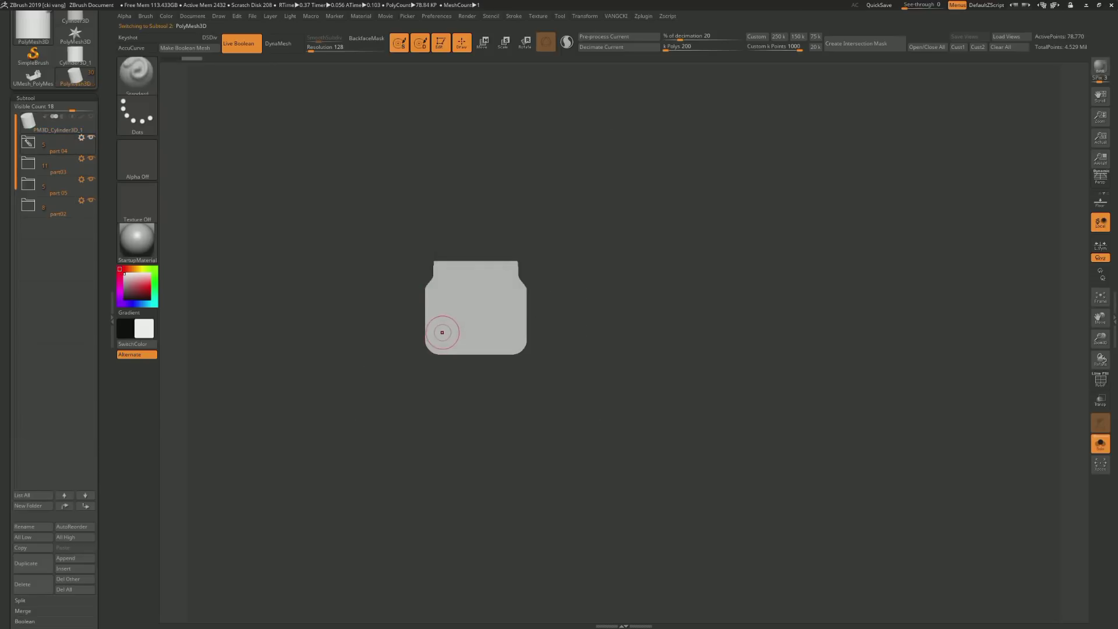
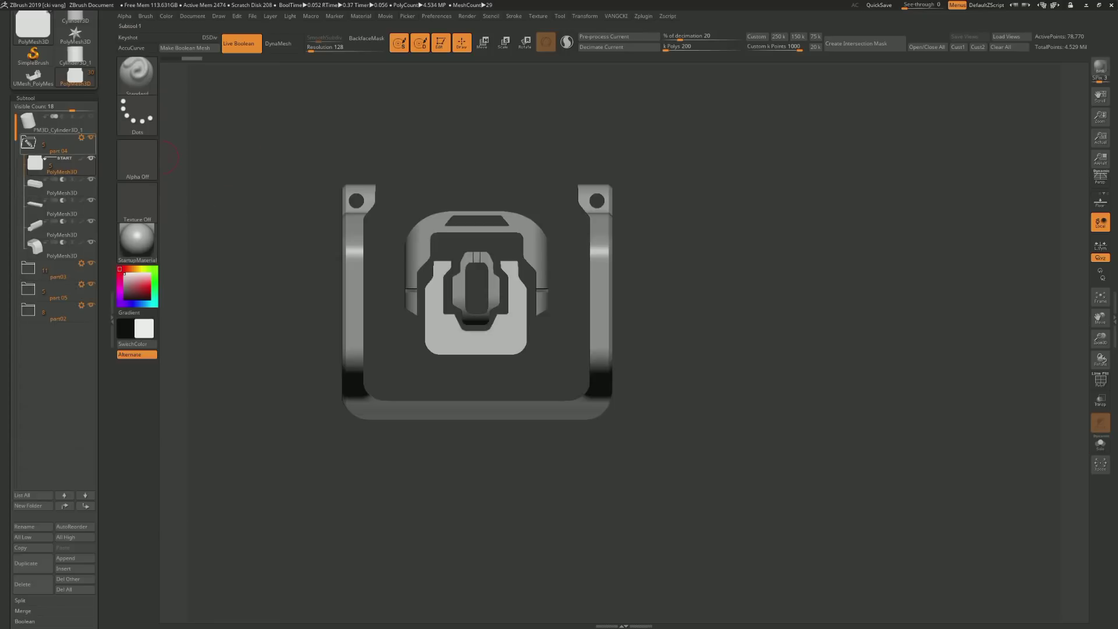
Hide and reshow the part04, part03 and part05 groups to check each part
{"action": "left_click", "coordinate": [28, 143]}
{"action": "left_click", "coordinate": [91, 137]}
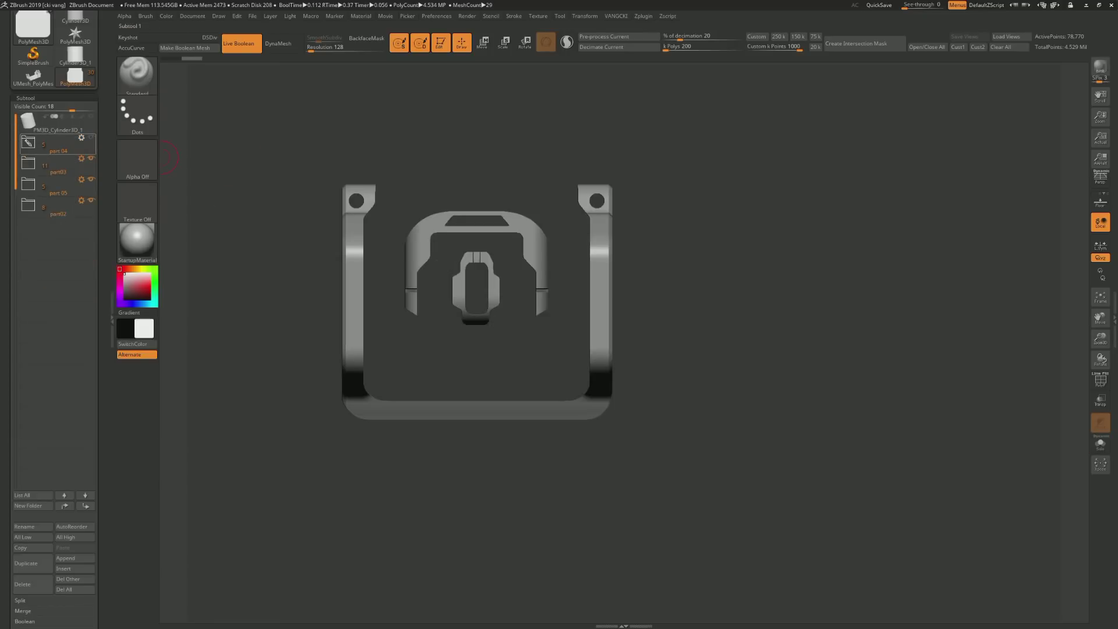
{"action": "left_click", "coordinate": [91, 158]}
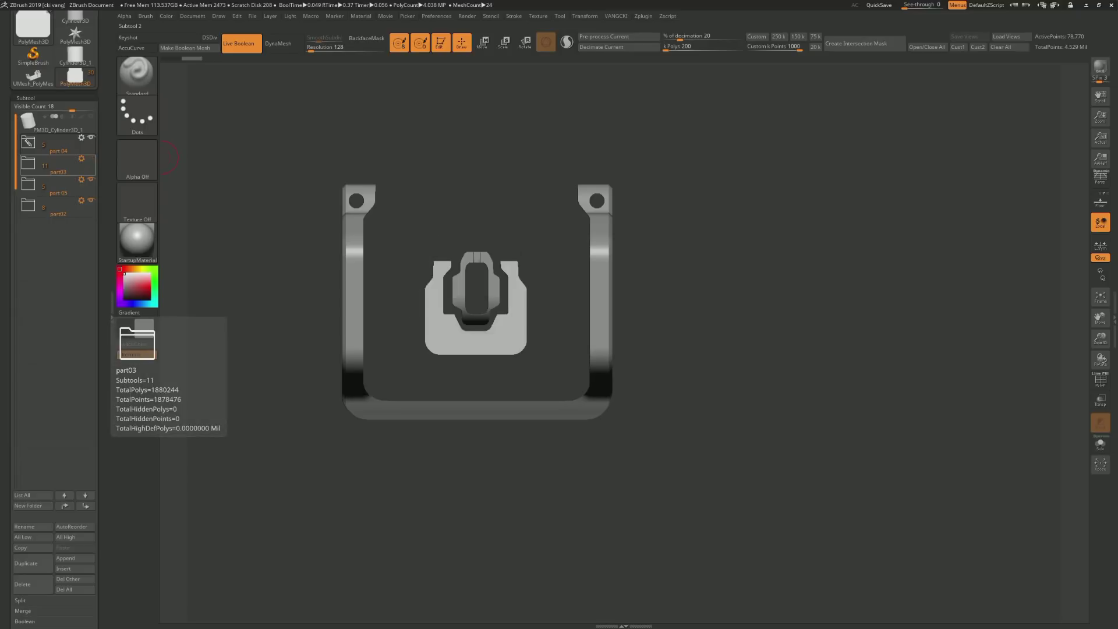
{"action": "left_click", "coordinate": [91, 179]}
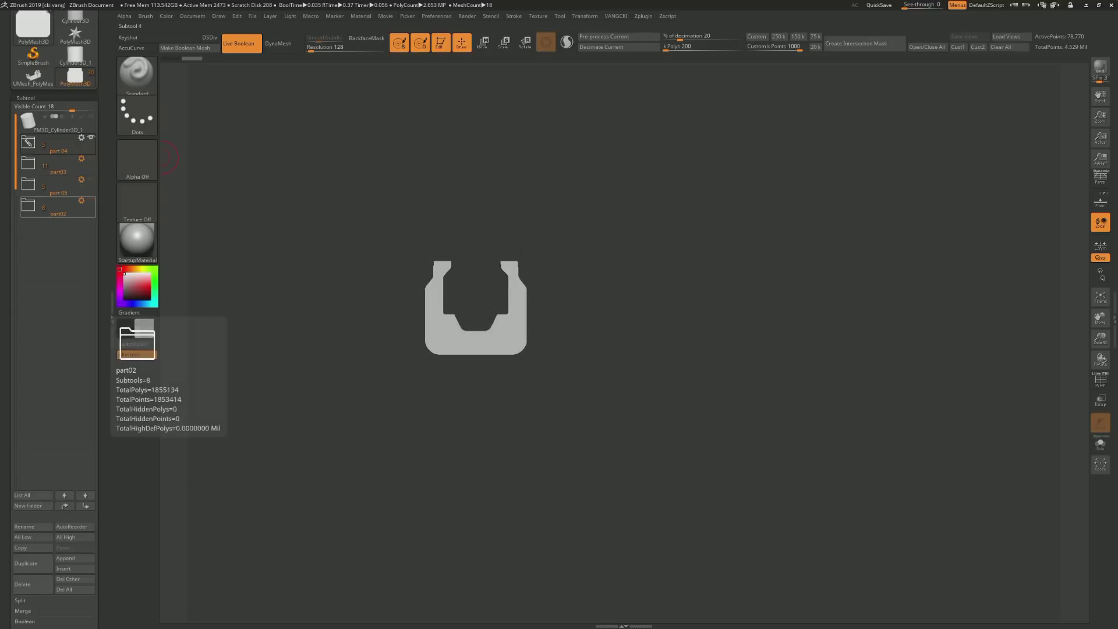
{"action": "left_click", "coordinate": [91, 179]}
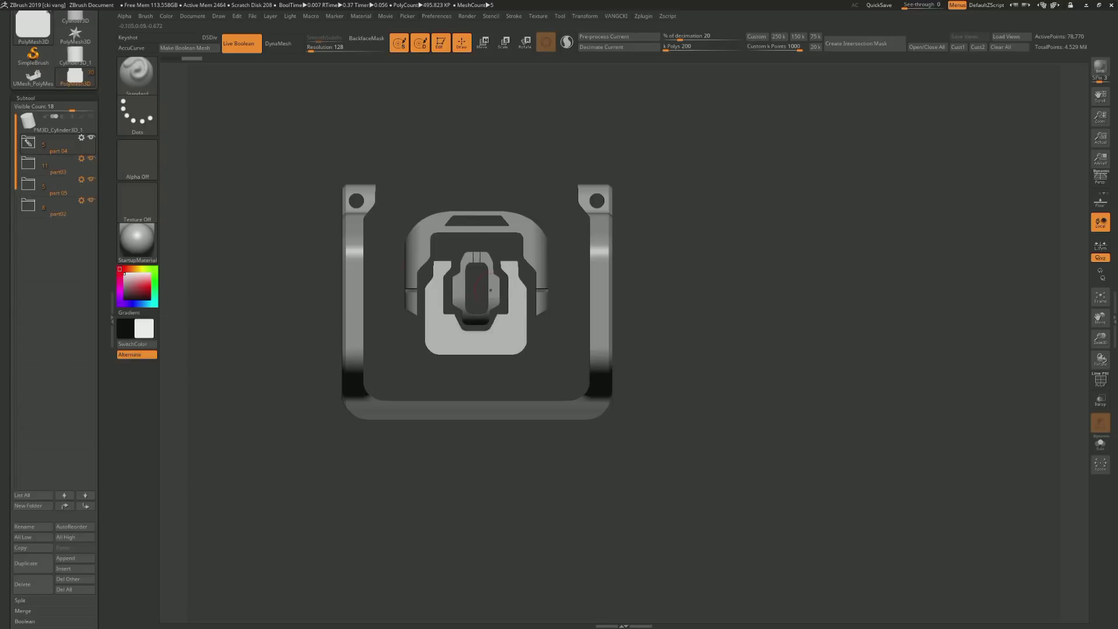
Orbit around the bracket, select the curved block piece, then restore all parts
{"action": "left_click_drag", "start_coordinate": [166, 158], "coordinate": [169, 141]}
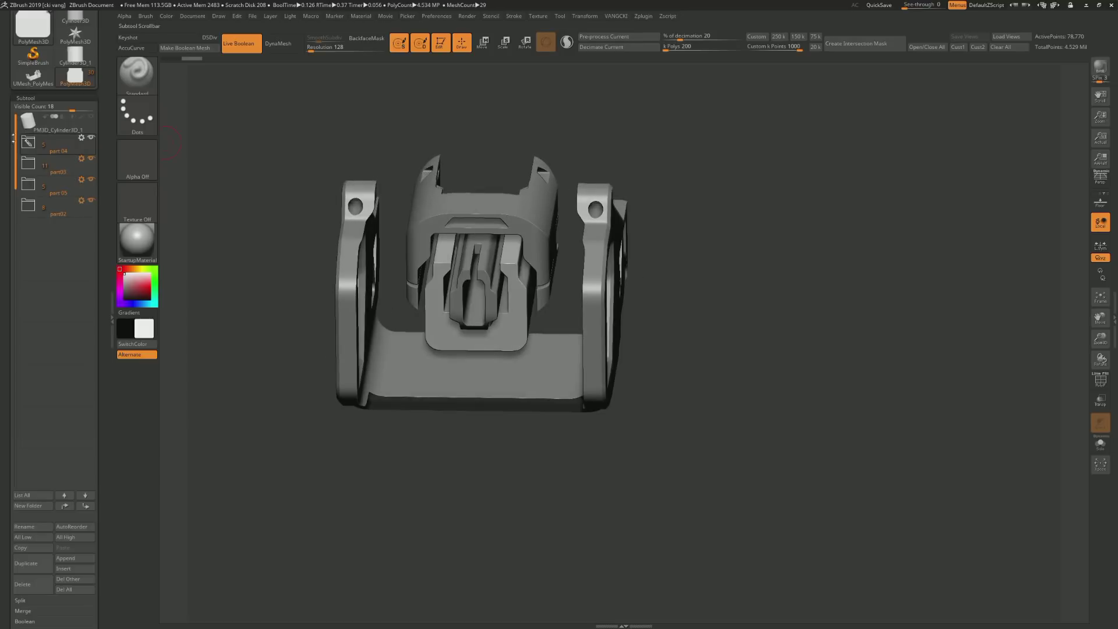
{"action": "left_click_drag", "start_coordinate": [169, 141], "coordinate": [175, 175]}
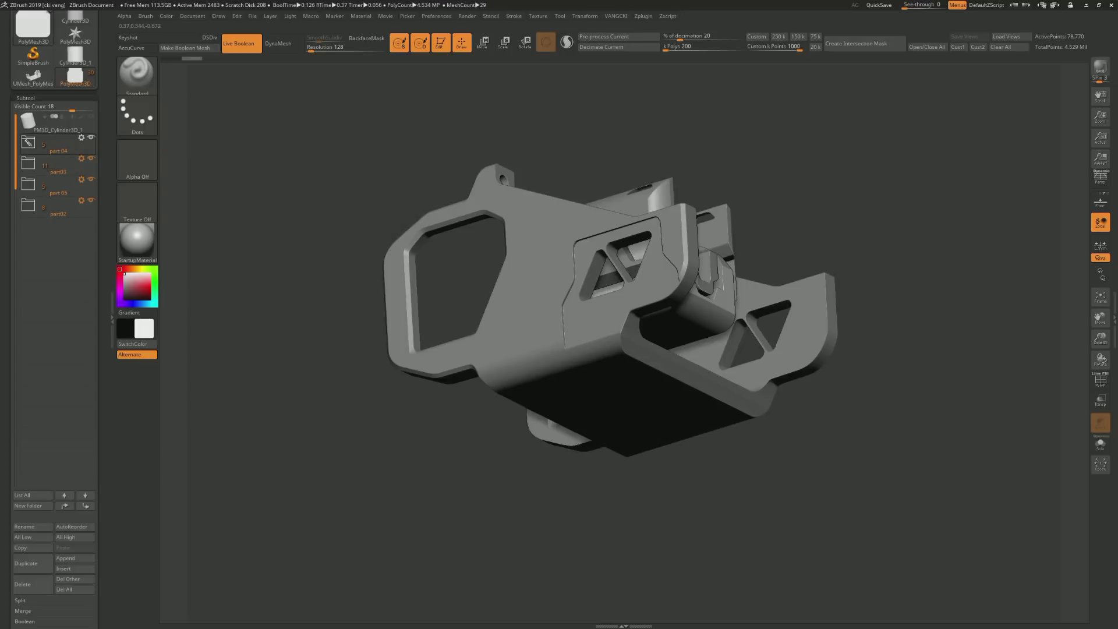
{"action": "mouse_move", "coordinate": [466, 262]}
{"action": "left_mouse_down"}
{"action": "mouse_move", "coordinate": [513, 306]}
{"action": "mouse_move", "coordinate": [478, 280]}
{"action": "left_mouse_up"}
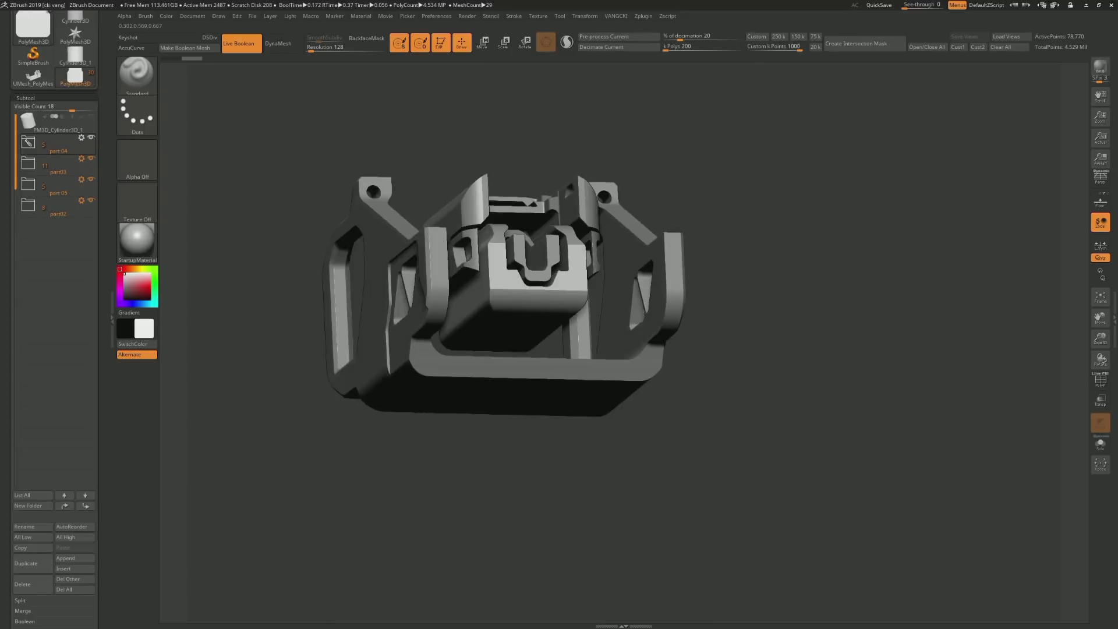
{"action": "left_click", "coordinate": [511, 287], "text": "alt"}
{"action": "key", "text": "shift+s"}
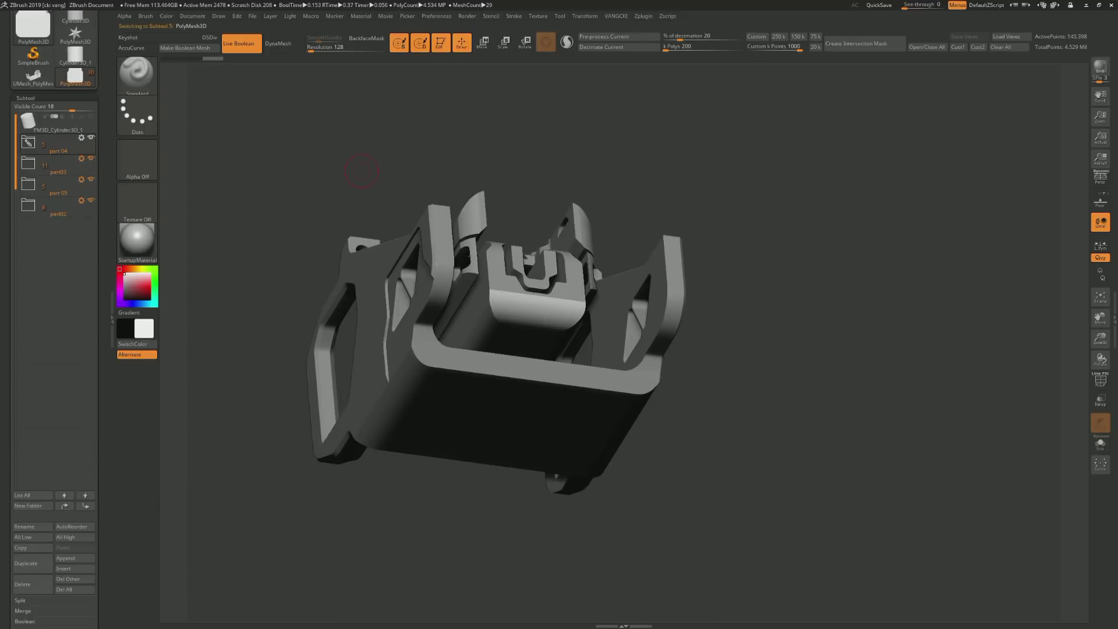
Snap to the bracket's straight front view and pan it slightly down
{"action": "scroll", "coordinate": [78, 429], "scroll_direction": "down", "scroll_amount": 5}
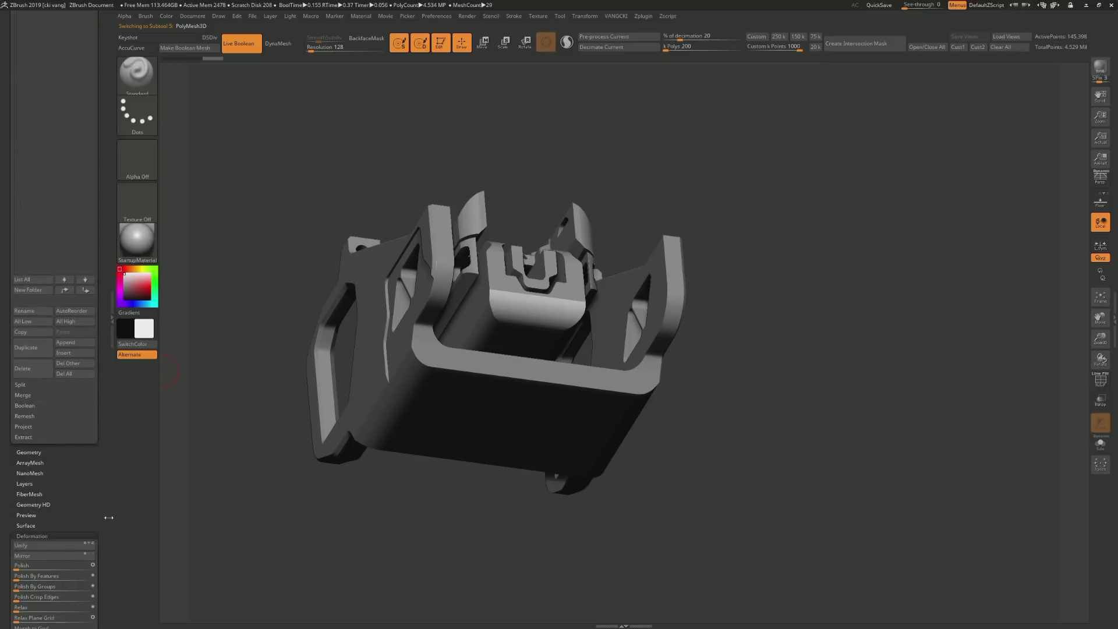
{"action": "scroll", "coordinate": [109, 517], "scroll_direction": "down", "scroll_amount": 2}
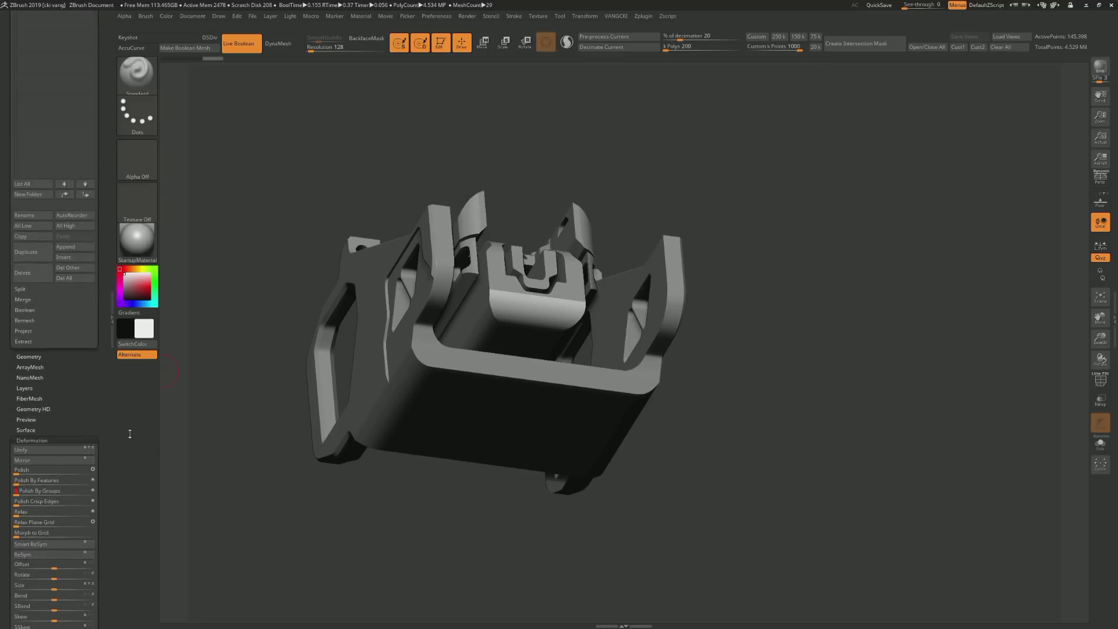
{"action": "left_click_drag", "start_coordinate": [298, 214], "coordinate": [302, 326], "text": "shift"}
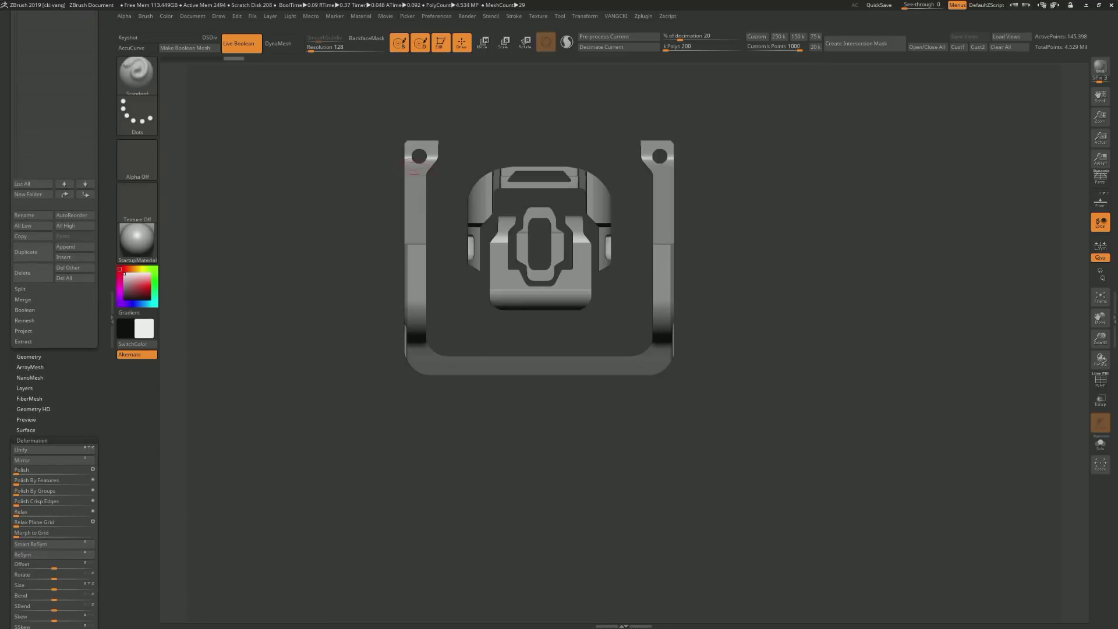
{"action": "left_click_drag", "start_coordinate": [348, 197], "coordinate": [360, 296], "text": "alt"}
Move and enlarge the large white image, shift the curved image top-left, then hide Spotlight
{"action": "key", "text": "shift+z"}
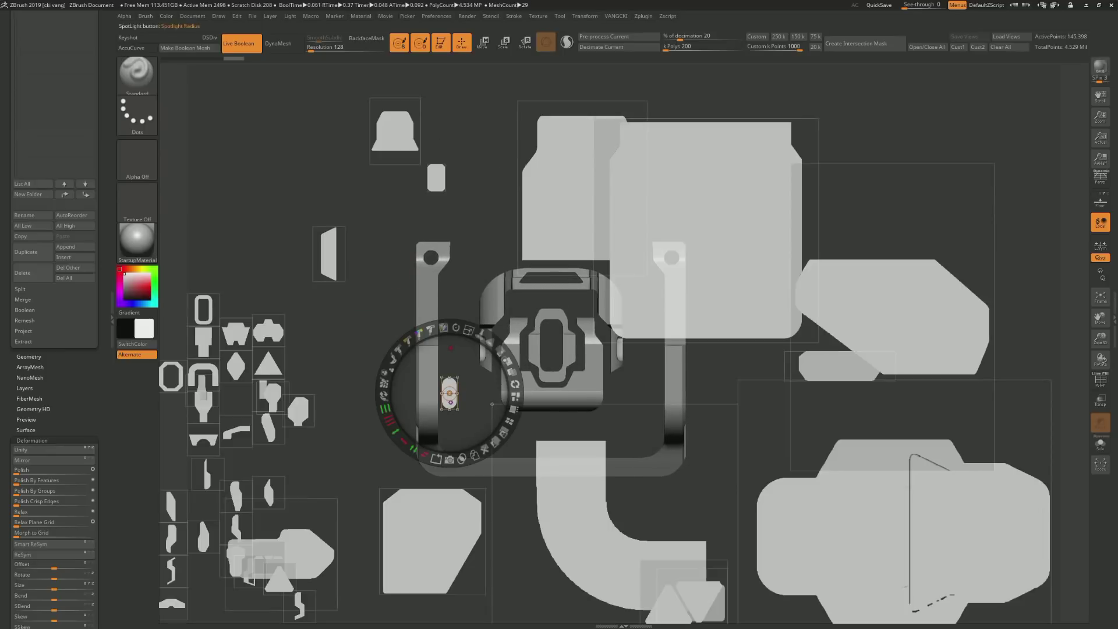
{"action": "mouse_move", "coordinate": [449, 393]}
{"action": "left_mouse_down"}
{"action": "mouse_move", "coordinate": [456, 376]}
{"action": "mouse_move", "coordinate": [501, 407]}
{"action": "mouse_move", "coordinate": [480, 391]}
{"action": "mouse_move", "coordinate": [458, 407]}
{"action": "mouse_move", "coordinate": [479, 282]}
{"action": "mouse_move", "coordinate": [304, 380]}
{"action": "mouse_move", "coordinate": [482, 412]}
{"action": "left_mouse_up"}
{"action": "left_click_drag", "start_coordinate": [491, 356], "coordinate": [470, 420]}
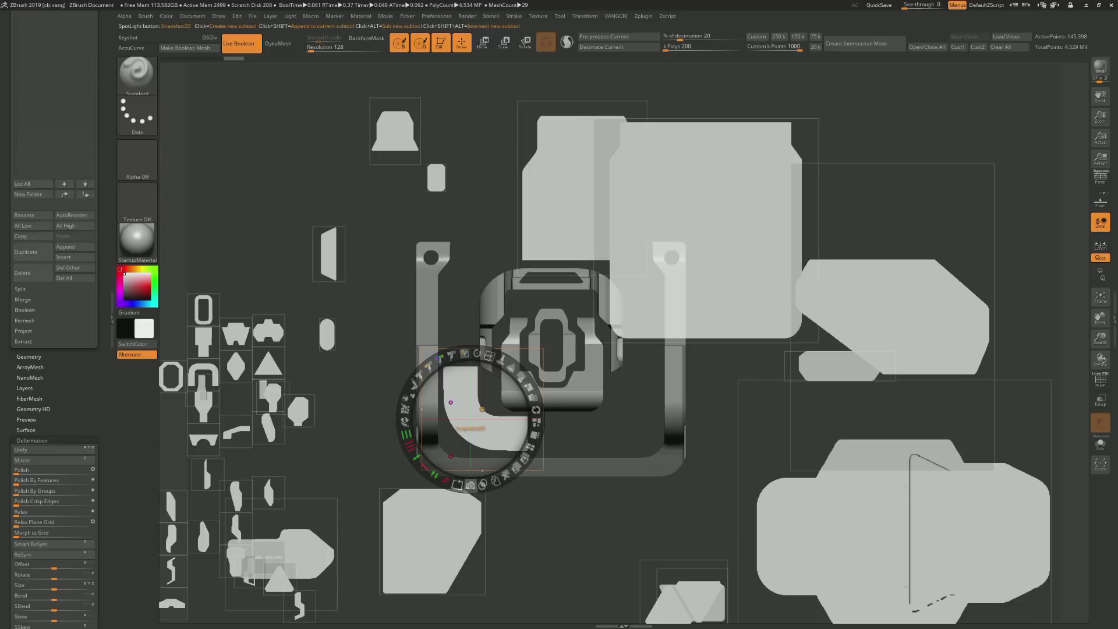
{"action": "mouse_move", "coordinate": [471, 420]}
{"action": "left_mouse_down"}
{"action": "mouse_move", "coordinate": [483, 409]}
{"action": "mouse_move", "coordinate": [299, 163]}
{"action": "left_mouse_up"}
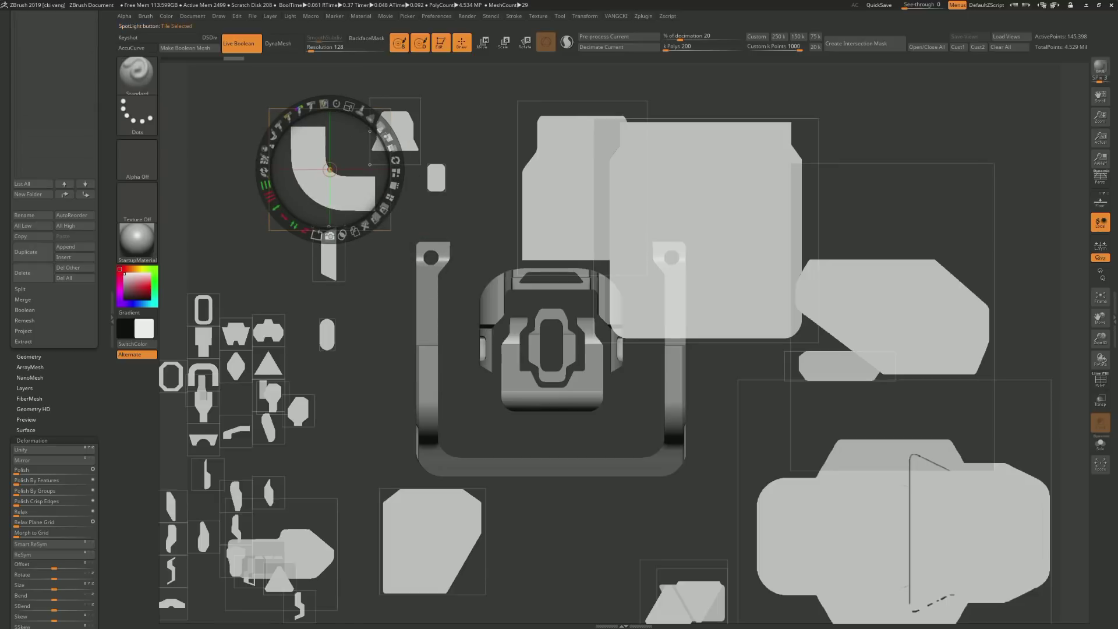
{"action": "mouse_move", "coordinate": [705, 230]}
{"action": "left_mouse_down"}
{"action": "mouse_move", "coordinate": [575, 285]}
{"action": "mouse_move", "coordinate": [536, 261]}
{"action": "mouse_move", "coordinate": [542, 342]}
{"action": "mouse_move", "coordinate": [555, 348]}
{"action": "mouse_move", "coordinate": [555, 477]}
{"action": "left_mouse_up"}
{"action": "key", "text": "shift+z"}
With the side arm selected, place and widen the rounded image, then Snapshot3D a plate
{"action": "left_click", "coordinate": [434, 313], "text": "alt"}
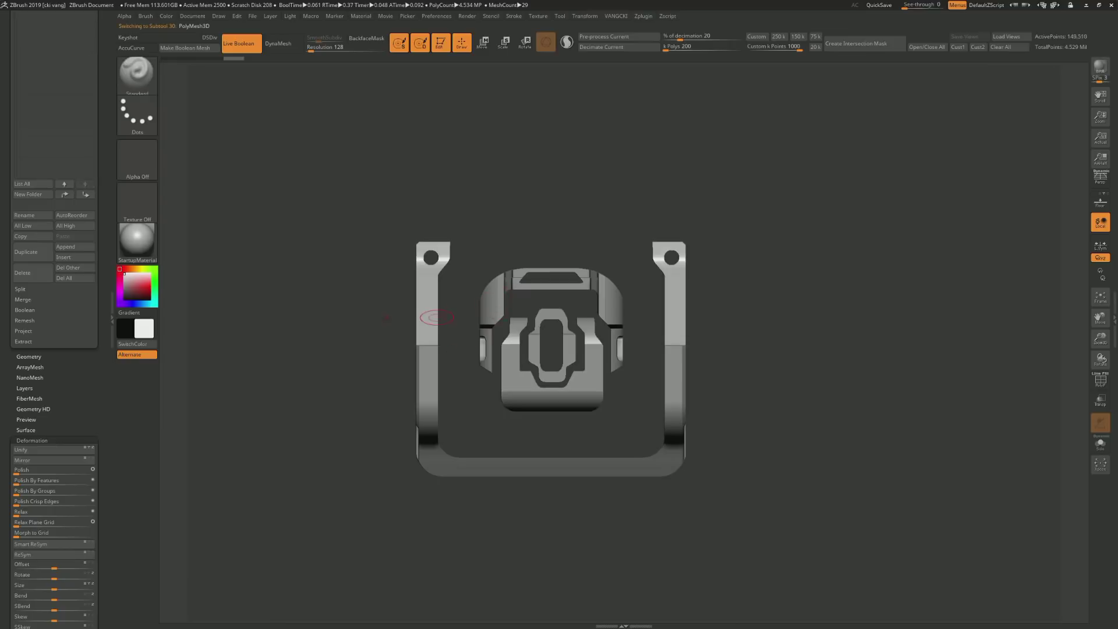
{"action": "key", "text": "shift+z"}
{"action": "mouse_move", "coordinate": [419, 250]}
{"action": "left_mouse_down"}
{"action": "mouse_move", "coordinate": [471, 270]}
{"action": "mouse_move", "coordinate": [478, 307]}
{"action": "left_mouse_up"}
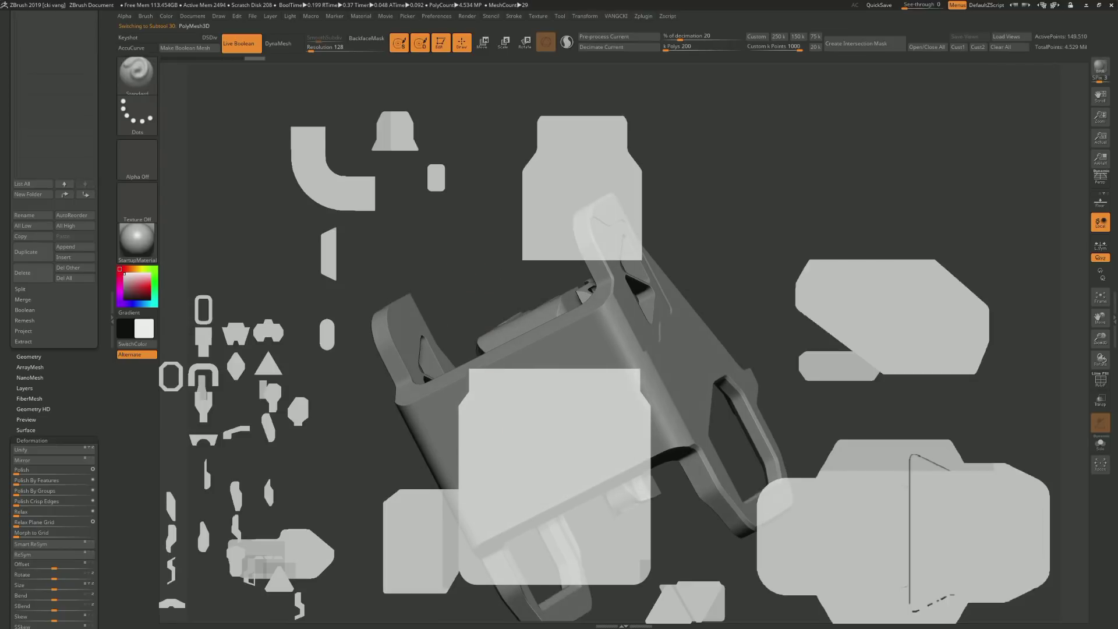
{"action": "key", "text": "z"}
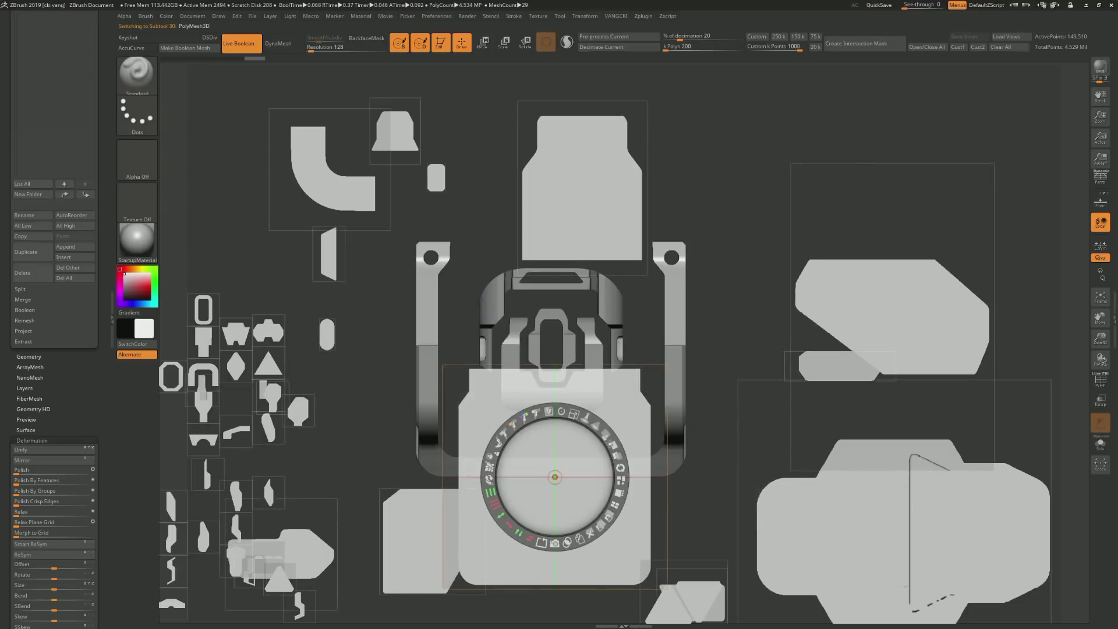
{"action": "left_click_drag", "start_coordinate": [531, 464], "coordinate": [551, 346]}
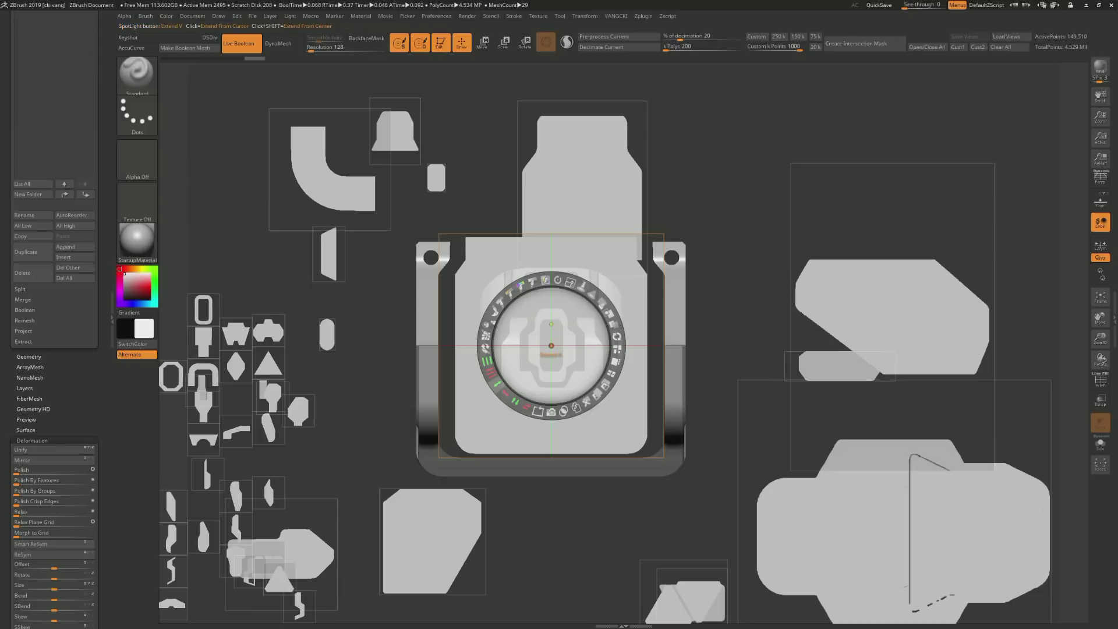
{"action": "left_click_drag", "start_coordinate": [505, 391], "coordinate": [507, 395]}
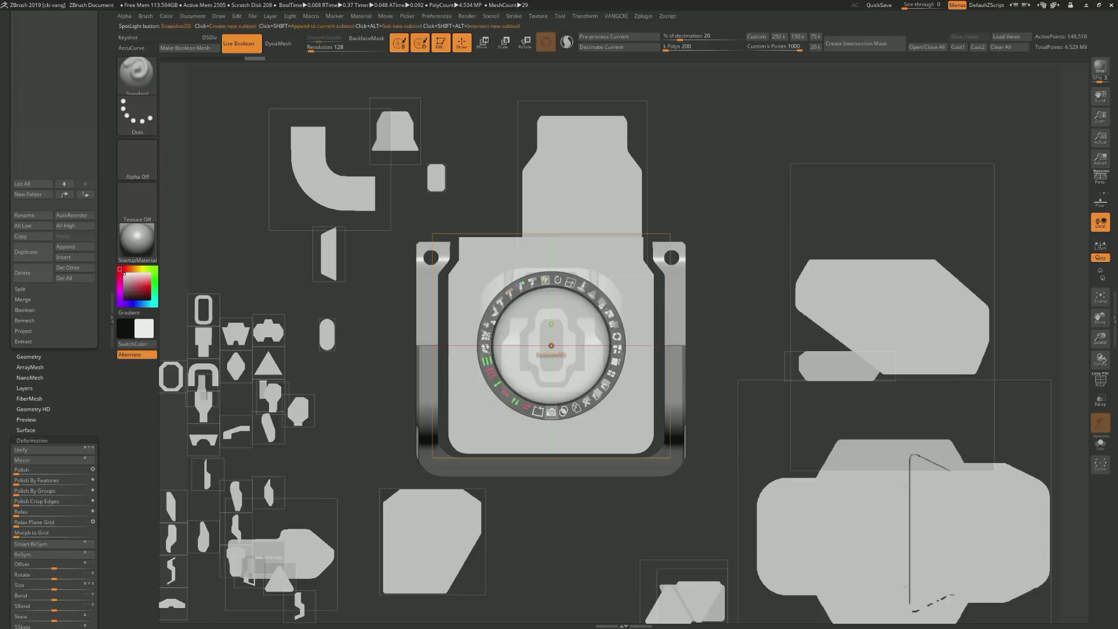
{"action": "left_click", "coordinate": [551, 411]}
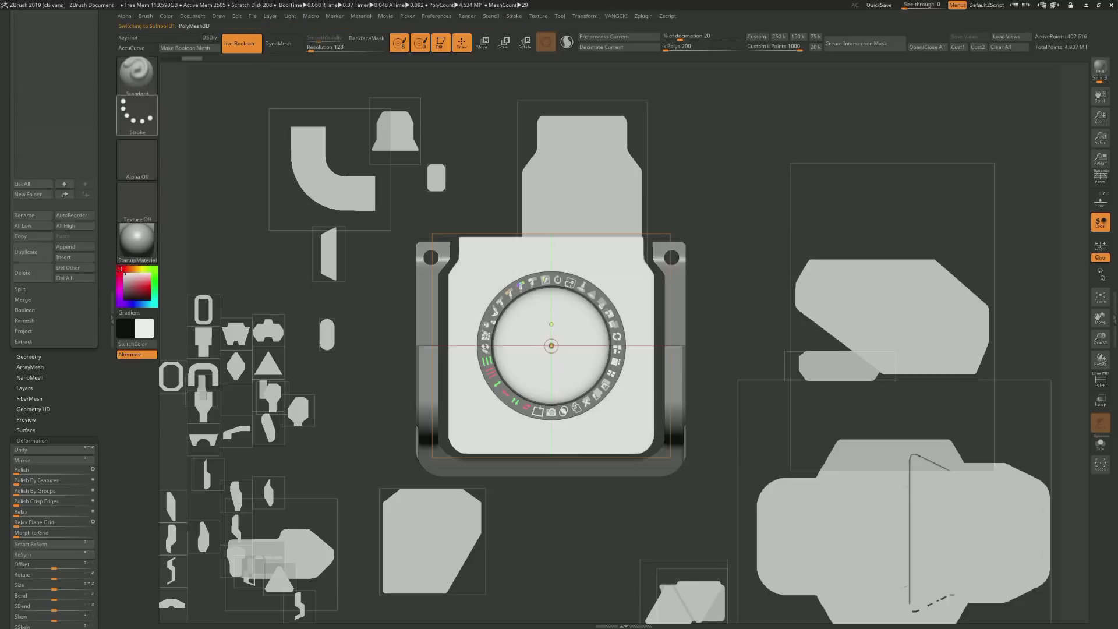
Resize the rounded image: shrink it, narrow it, then stretch it taller over the front
{"action": "left_click_drag", "start_coordinate": [106, 89], "coordinate": [106, 316]}
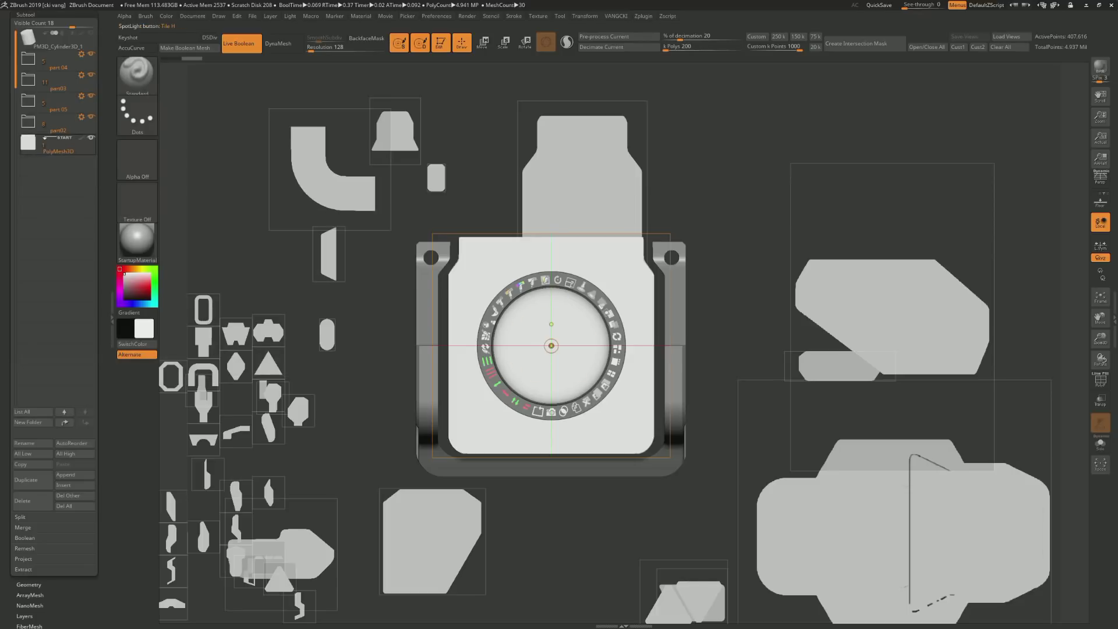
{"action": "mouse_move", "coordinate": [551, 345]}
{"action": "left_mouse_down"}
{"action": "mouse_move", "coordinate": [542, 336]}
{"action": "mouse_move", "coordinate": [553, 271]}
{"action": "left_mouse_up"}
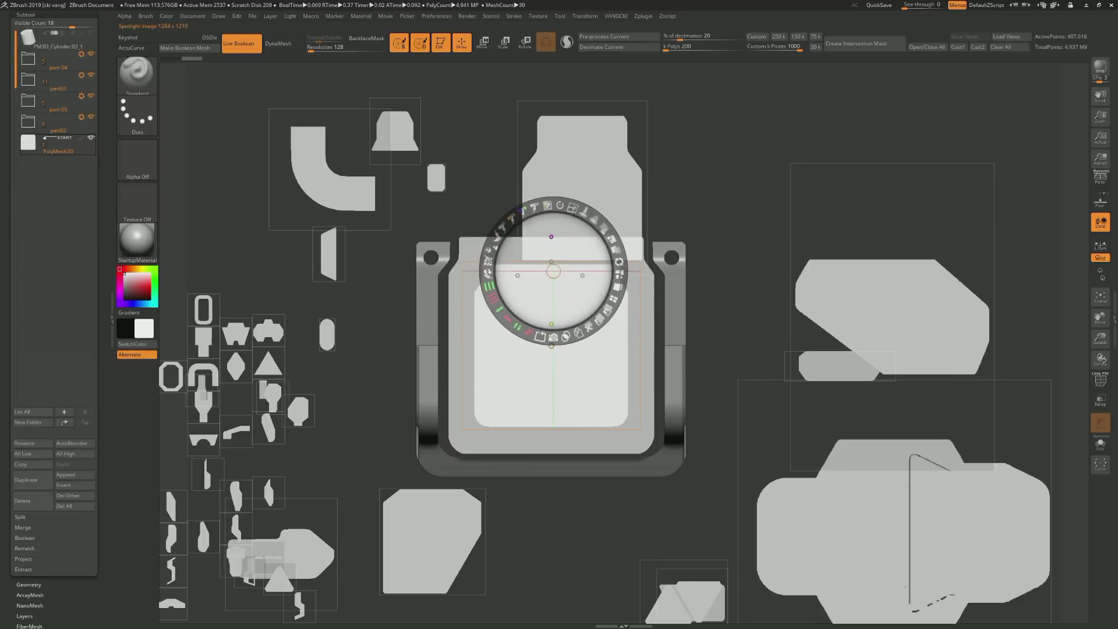
{"action": "left_click_drag", "start_coordinate": [496, 303], "coordinate": [510, 317]}
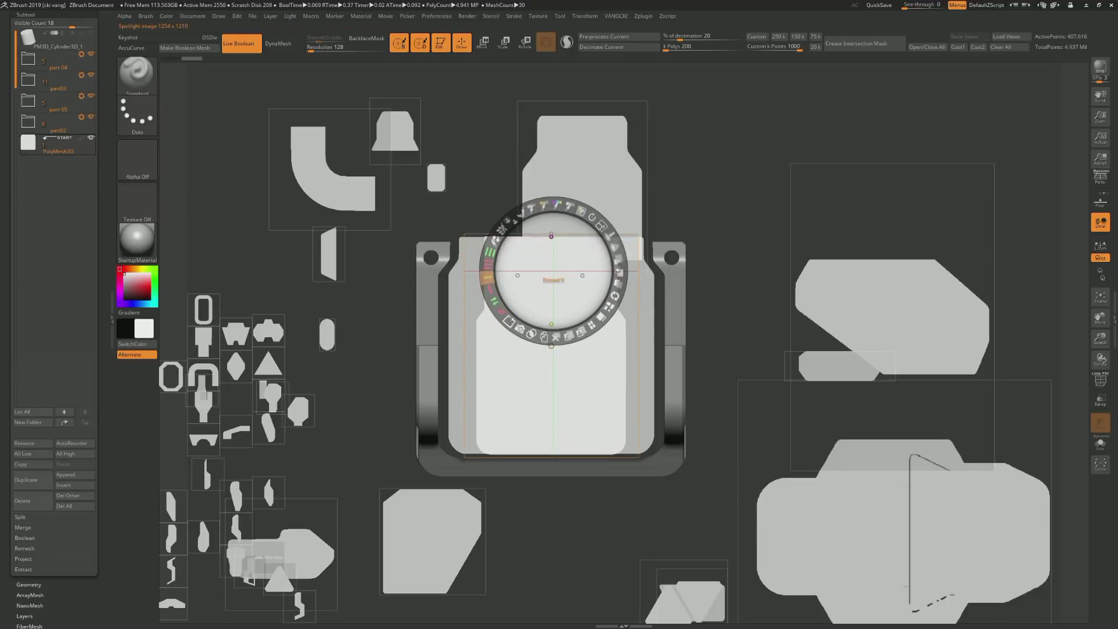
{"action": "left_click_drag", "start_coordinate": [553, 274], "coordinate": [520, 368]}
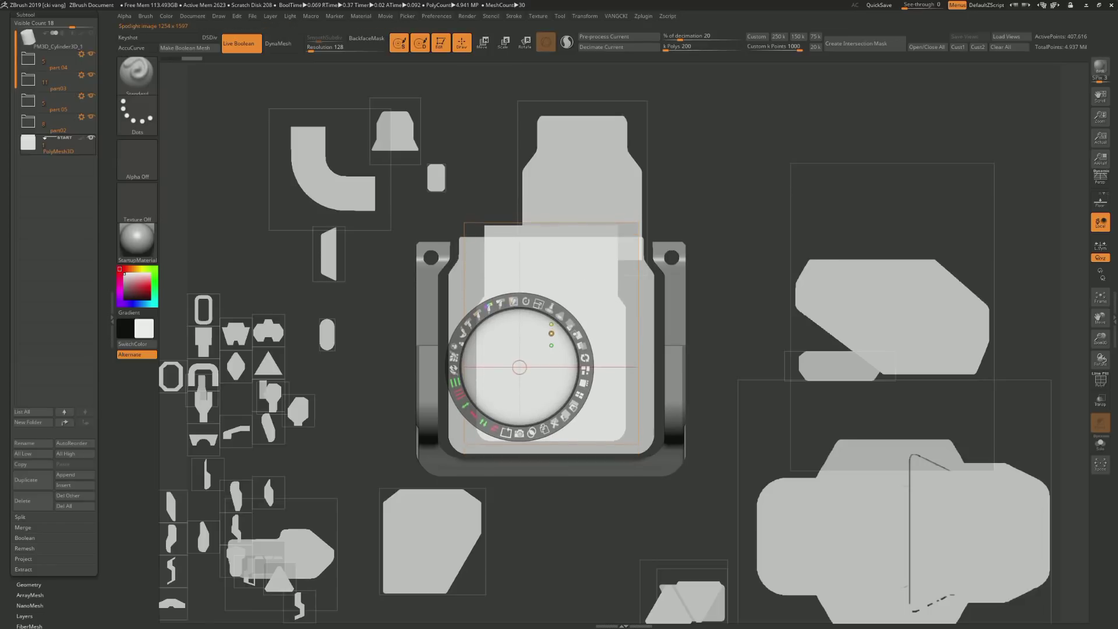
Push the front frame outward with the Move gizmo and raise the isolated inner frame slightly
{"action": "key", "text": "shift+z"}
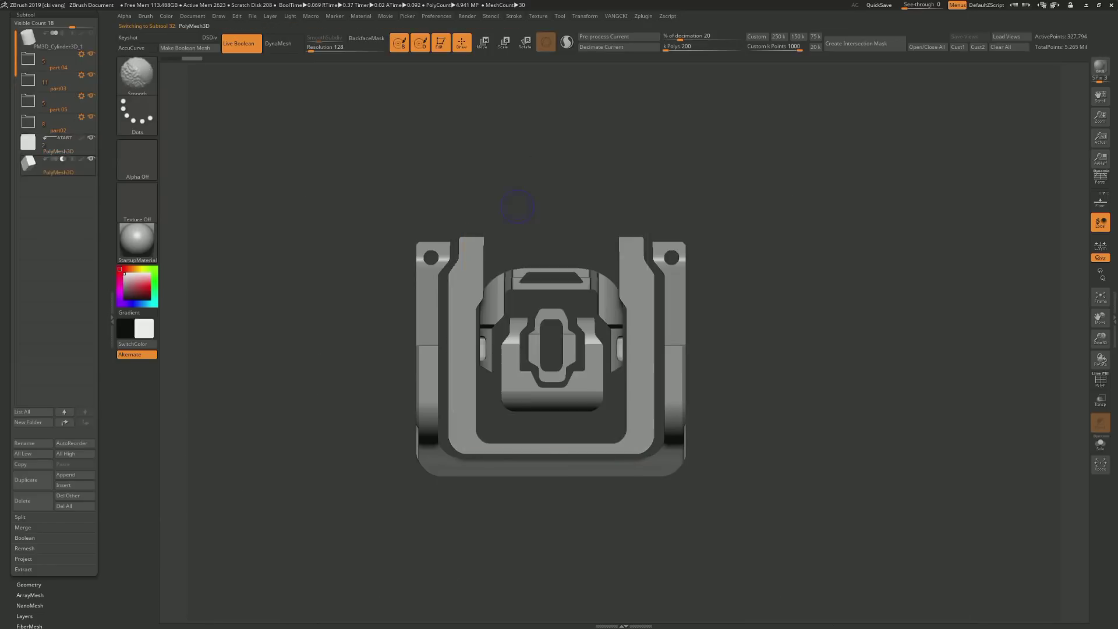
{"action": "mouse_move", "coordinate": [844, 379]}
{"action": "left_mouse_down"}
{"action": "mouse_move", "coordinate": [505, 271]}
{"action": "mouse_move", "coordinate": [431, 274]}
{"action": "mouse_move", "coordinate": [408, 326]}
{"action": "mouse_move", "coordinate": [501, 205]}
{"action": "mouse_move", "coordinate": [502, 227]}
{"action": "left_mouse_up"}
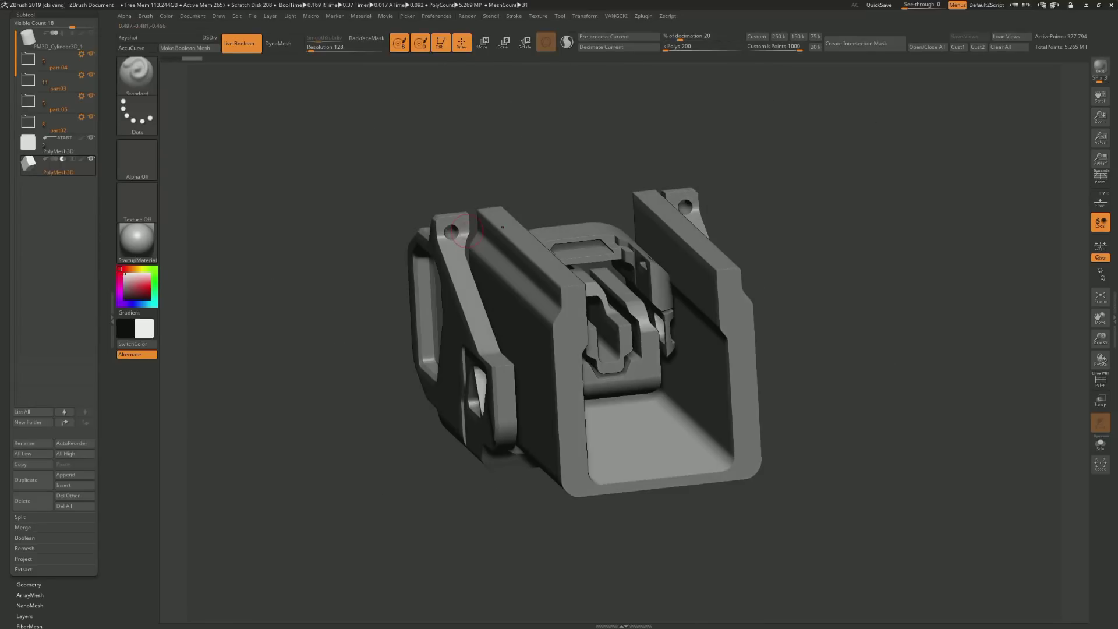
{"action": "left_click", "coordinate": [483, 42]}
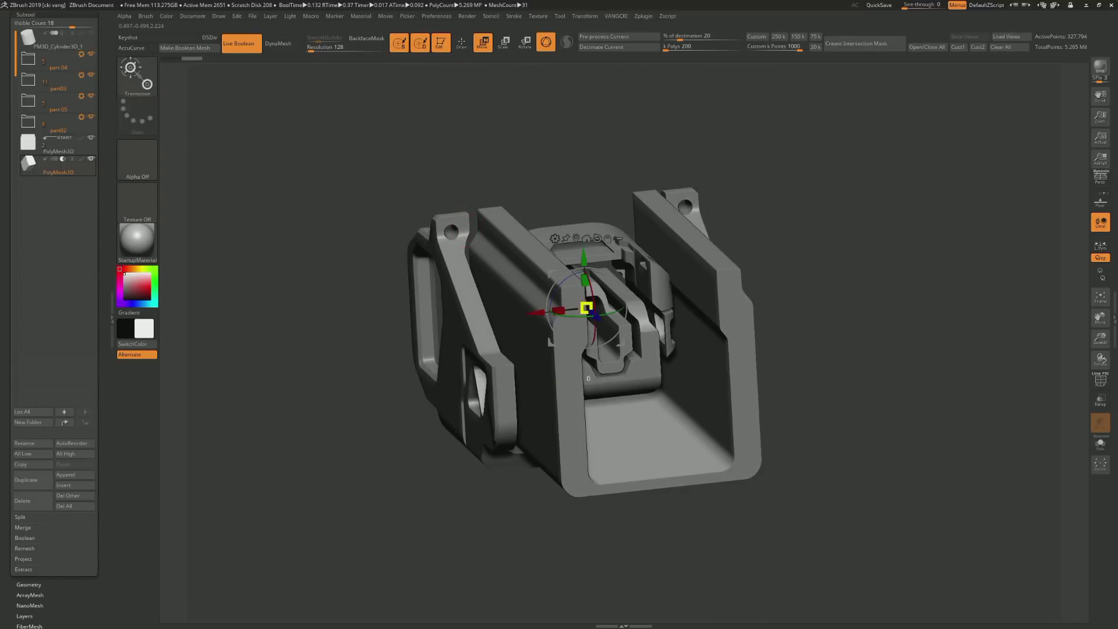
{"action": "left_click_drag", "start_coordinate": [594, 315], "coordinate": [612, 350]}
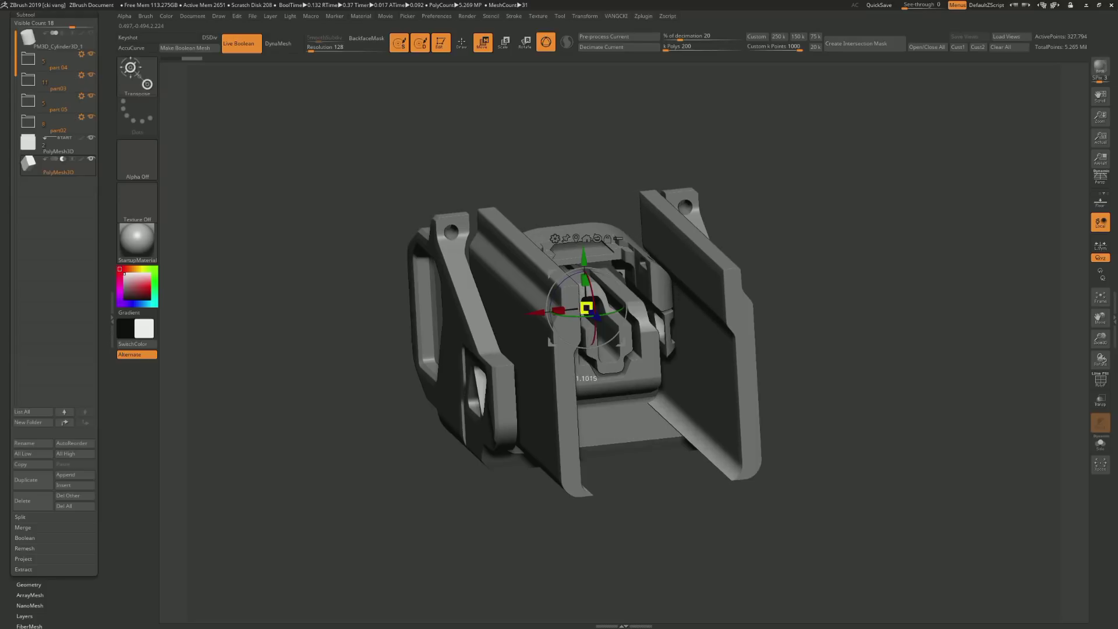
{"action": "key", "text": "ctrl+shift+s"}
{"action": "key", "text": "ctrl+shift+s"}
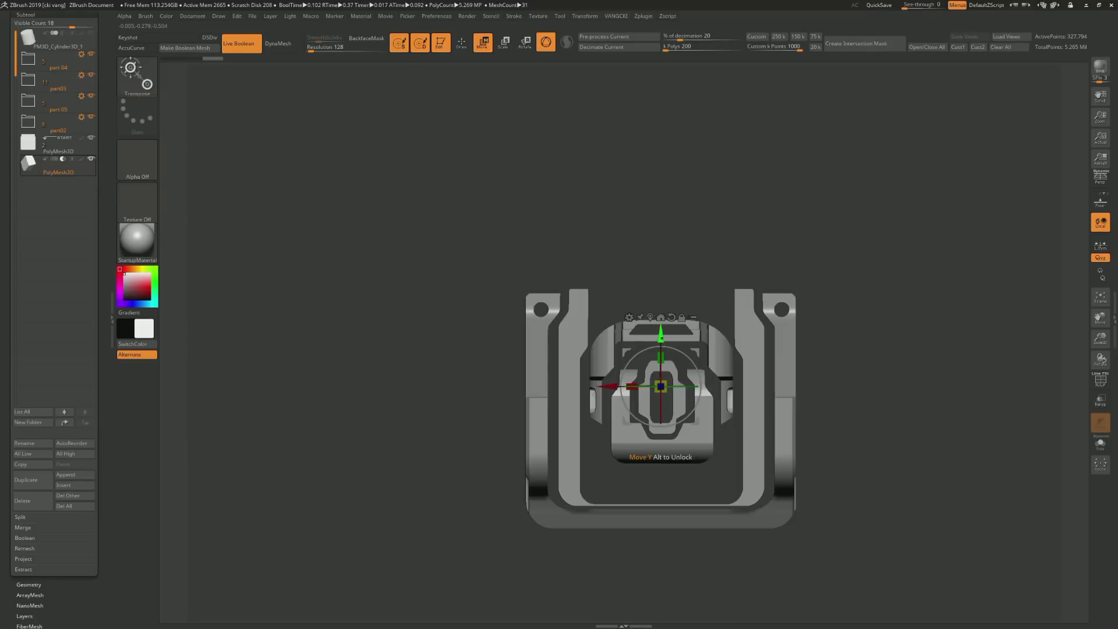
{"action": "left_click_drag", "start_coordinate": [662, 335], "coordinate": [661, 314]}
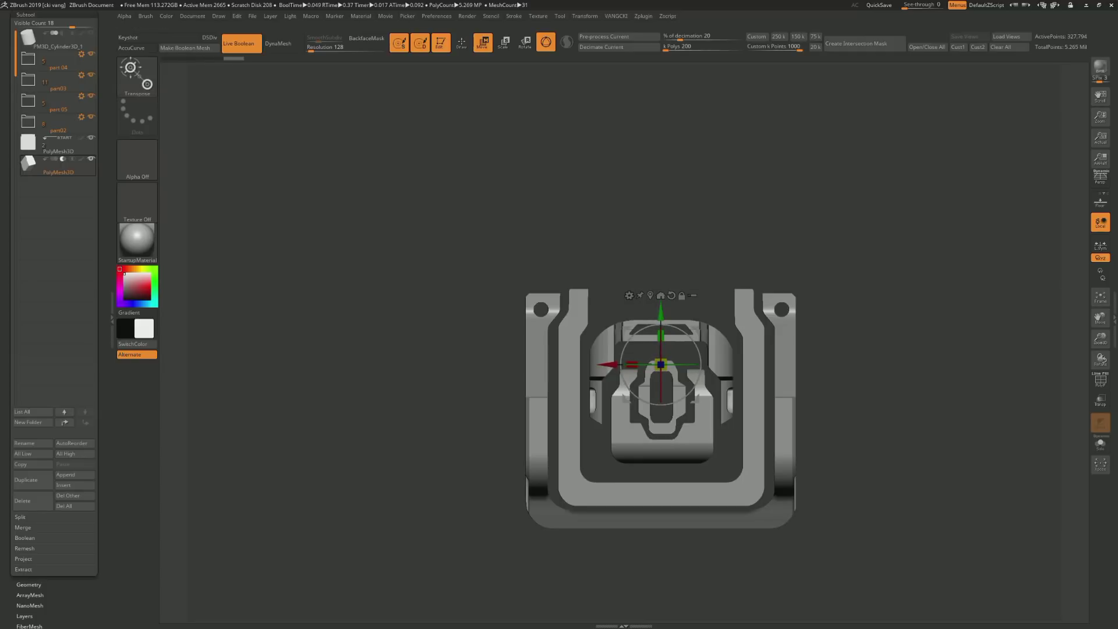
{"action": "left_click_drag", "start_coordinate": [932, 174], "coordinate": [839, 181]}
Arrange the reference images, Snapshot3D several cut-out meshes, and delete the unwanted newest one
{"action": "key", "text": "shift+z"}
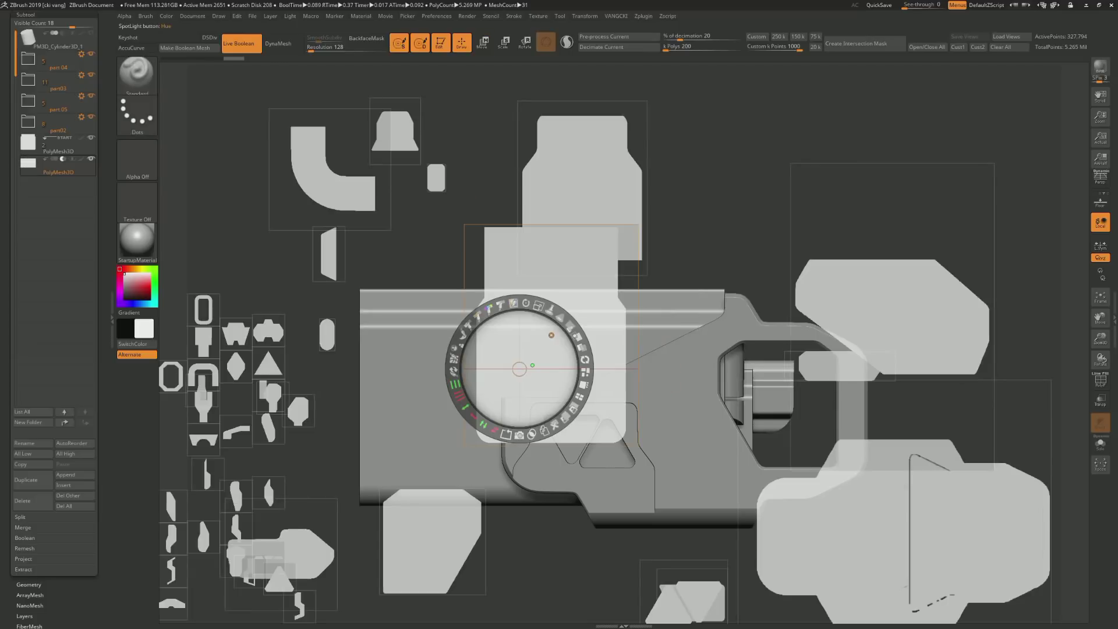
{"action": "mouse_move", "coordinate": [520, 368]}
{"action": "left_mouse_down"}
{"action": "mouse_move", "coordinate": [474, 367]}
{"action": "mouse_move", "coordinate": [314, 188]}
{"action": "left_mouse_up"}
{"action": "mouse_move", "coordinate": [832, 299]}
{"action": "left_mouse_down"}
{"action": "mouse_move", "coordinate": [399, 324]}
{"action": "mouse_move", "coordinate": [537, 325]}
{"action": "mouse_move", "coordinate": [594, 278]}
{"action": "mouse_move", "coordinate": [649, 298]}
{"action": "left_mouse_up"}
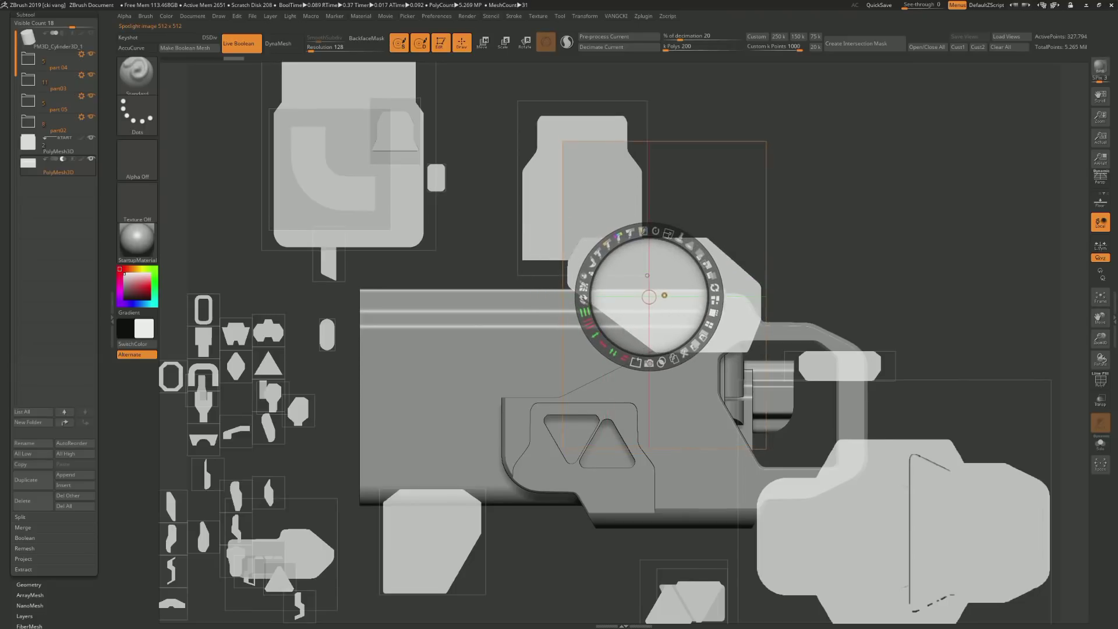
{"action": "left_click", "coordinate": [649, 298]}
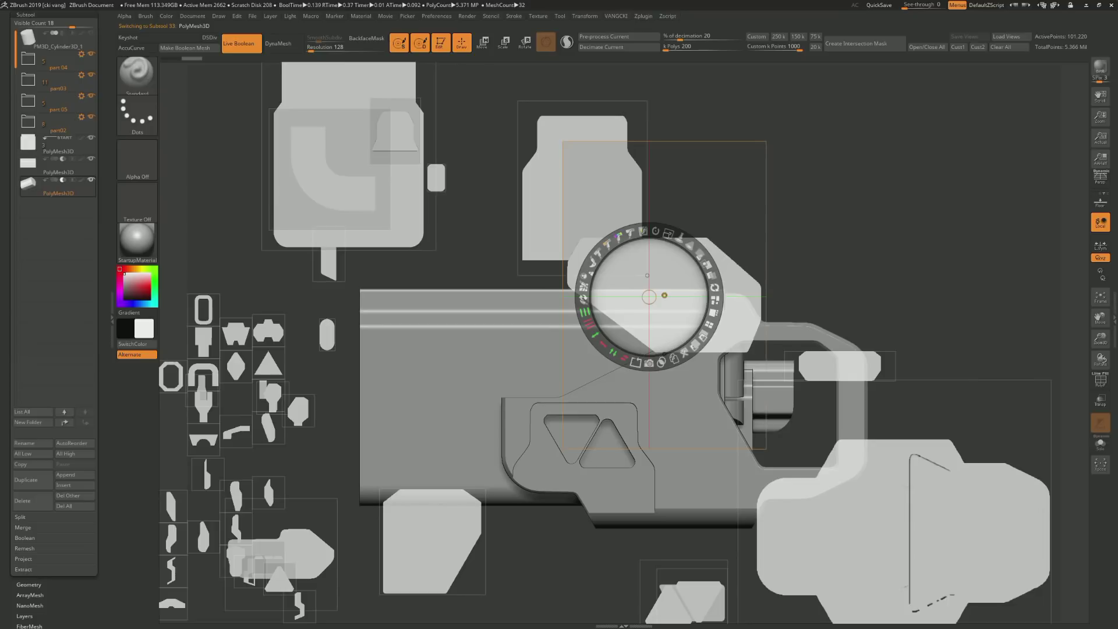
{"action": "mouse_move", "coordinate": [664, 295]}
{"action": "left_mouse_down"}
{"action": "mouse_move", "coordinate": [603, 211]}
{"action": "mouse_move", "coordinate": [652, 287]}
{"action": "left_mouse_up"}
{"action": "left_click", "coordinate": [653, 287]}
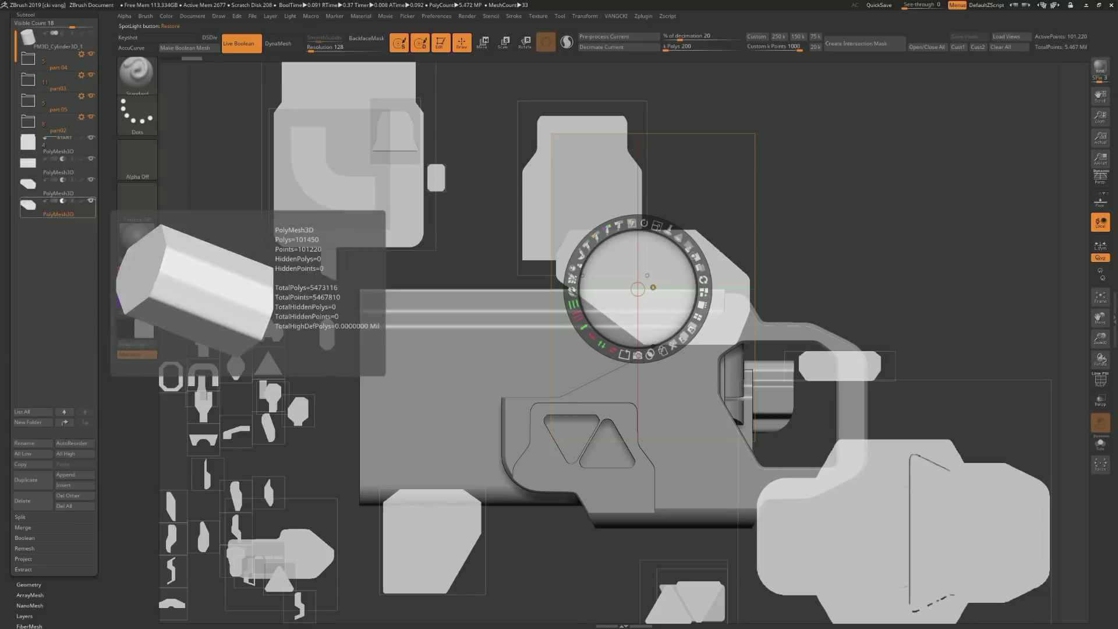
{"action": "left_click", "coordinate": [58, 205]}
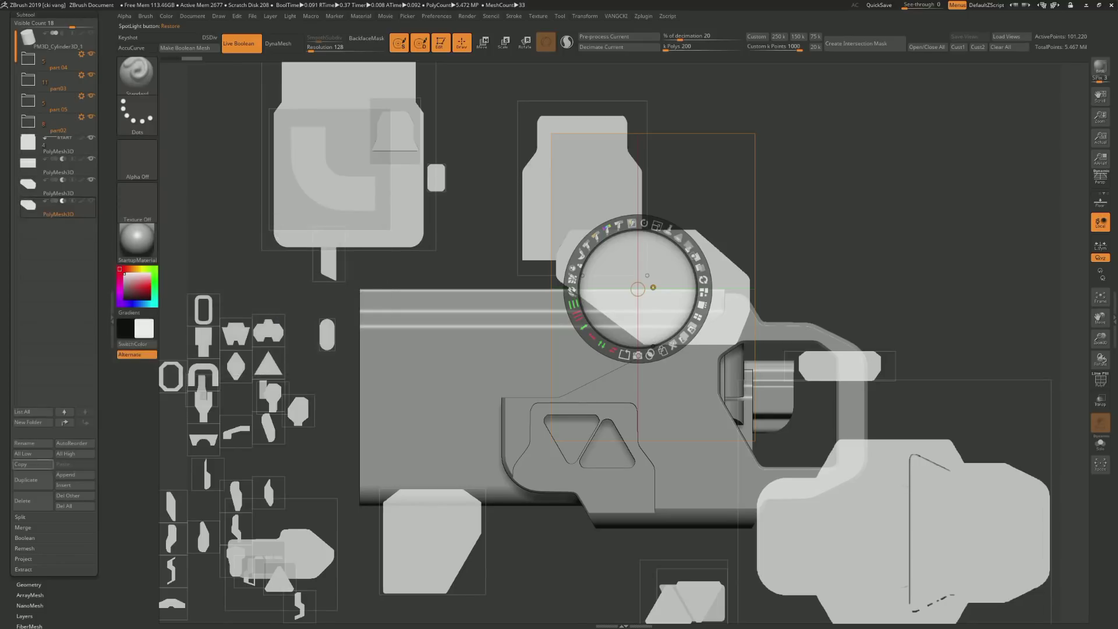
{"action": "left_click", "coordinate": [24, 501]}
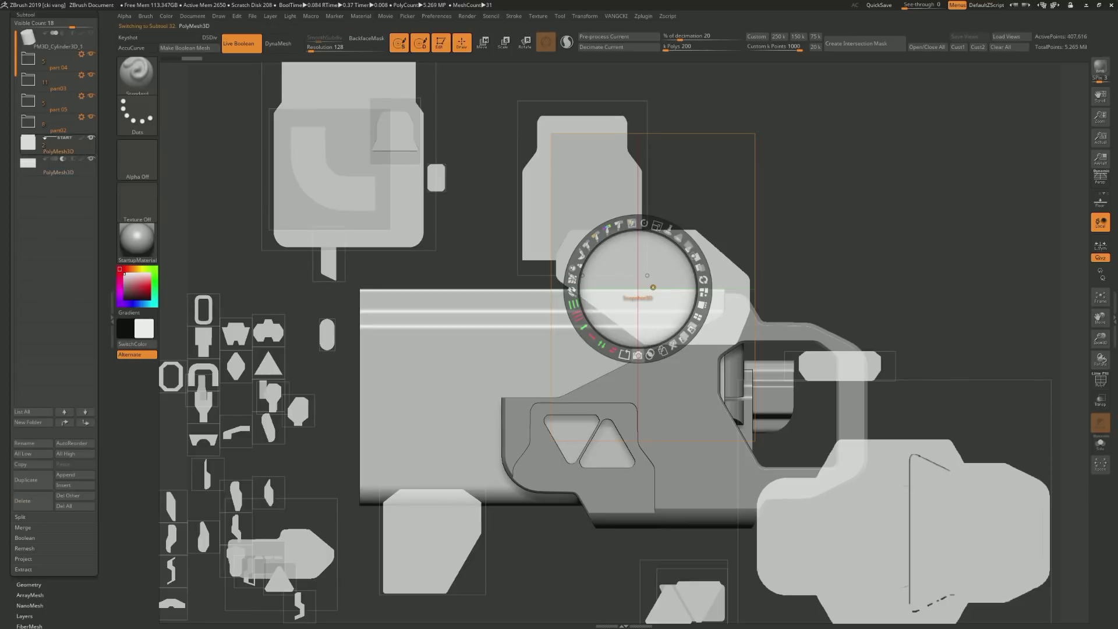
Stamp a cut-out from the shape over the upper part, check it, and delete it
{"action": "key", "text": "shift+z"}
{"action": "mouse_move", "coordinate": [931, 175]}
{"action": "left_mouse_down"}
{"action": "mouse_move", "coordinate": [908, 221]}
{"action": "mouse_move", "coordinate": [920, 209]}
{"action": "mouse_move", "coordinate": [516, 288]}
{"action": "left_mouse_up"}
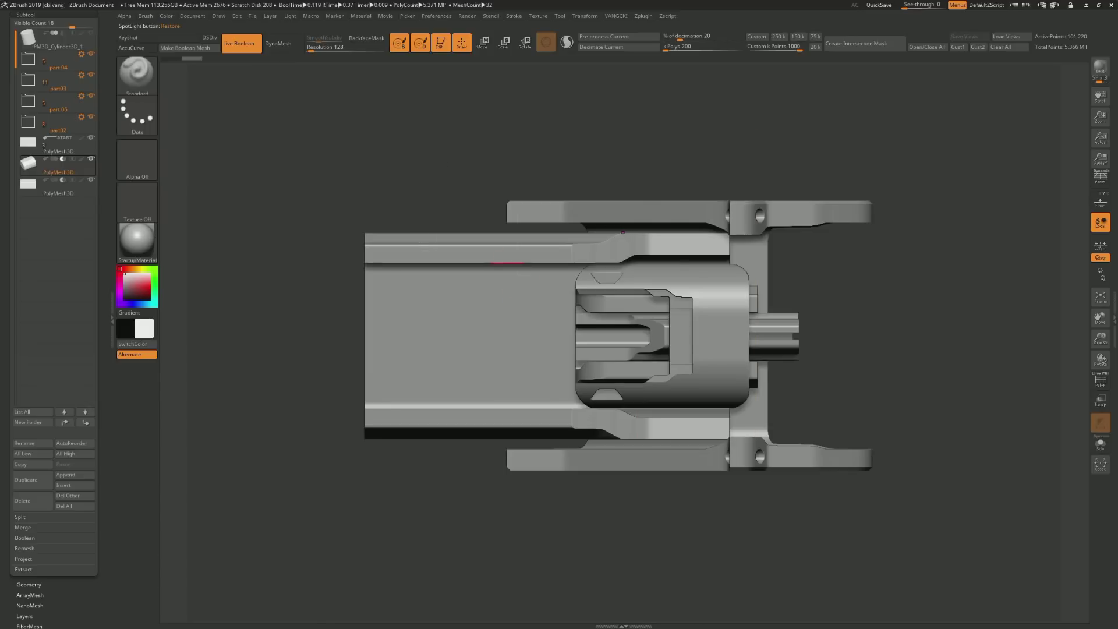
{"action": "key", "text": "shift+z"}
{"action": "left_click_drag", "start_coordinate": [649, 312], "coordinate": [692, 192]}
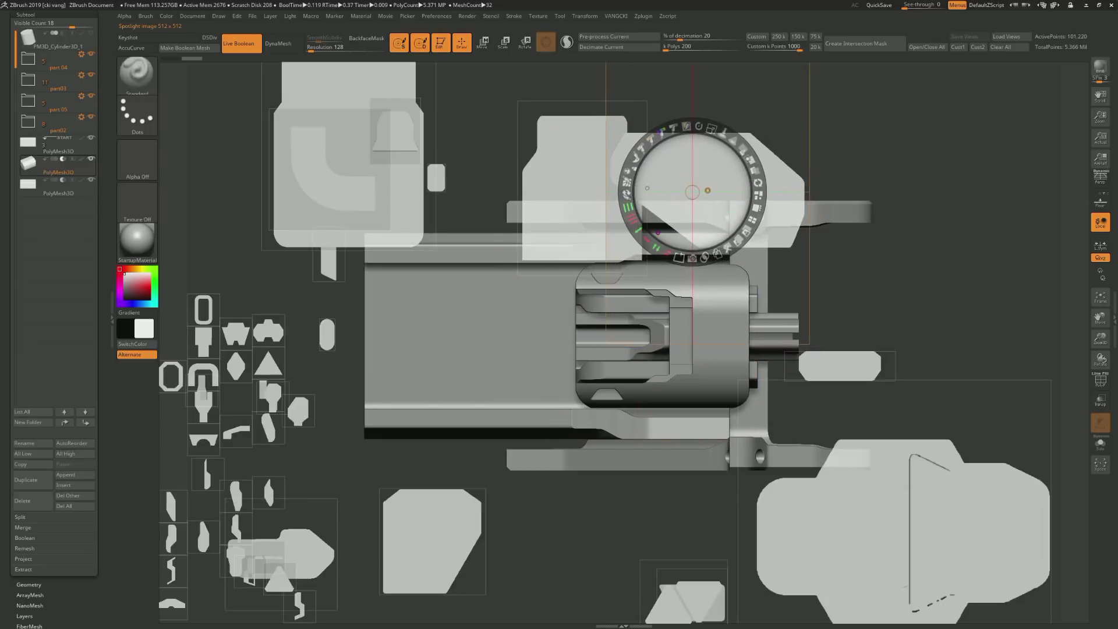
{"action": "left_click", "coordinate": [692, 258]}
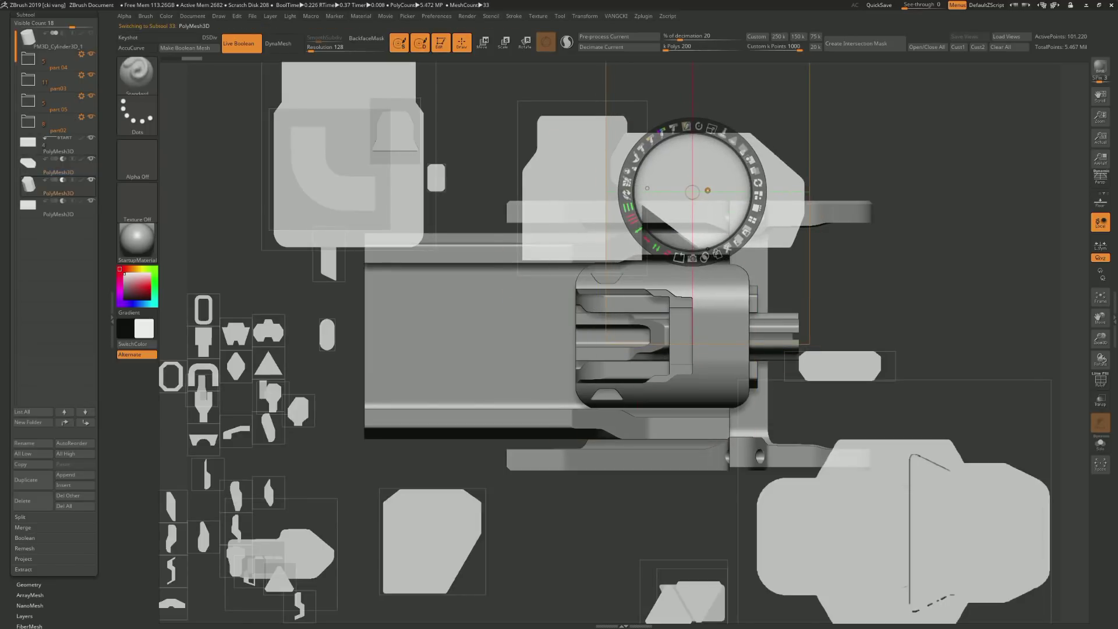
{"action": "key", "text": "shift+z"}
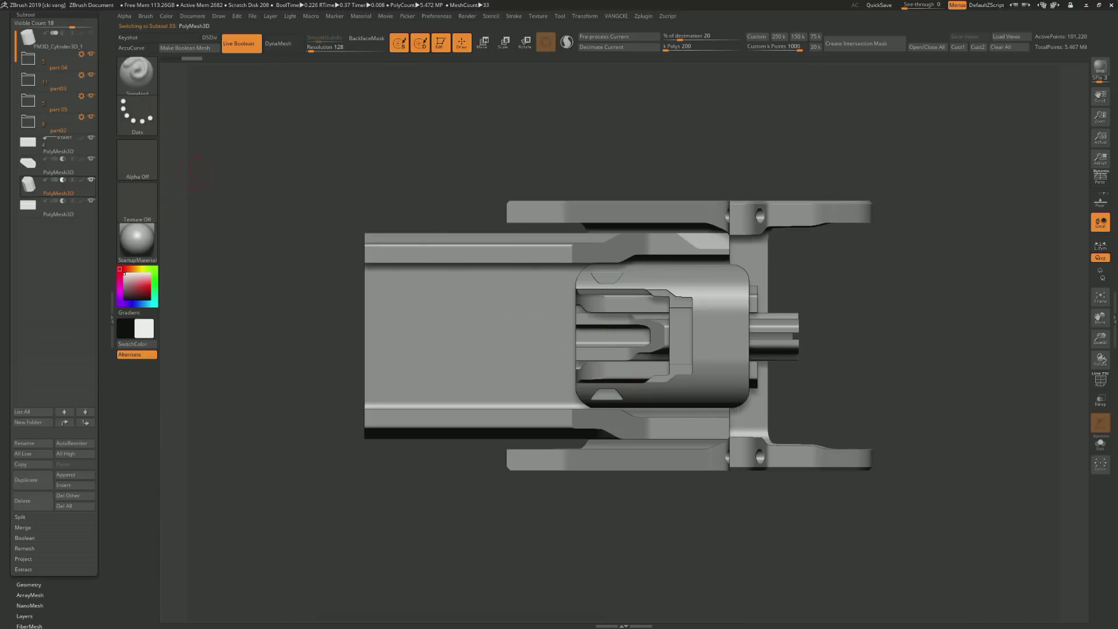
{"action": "right_click_drag", "start_coordinate": [462, 292], "coordinate": [466, 319]}
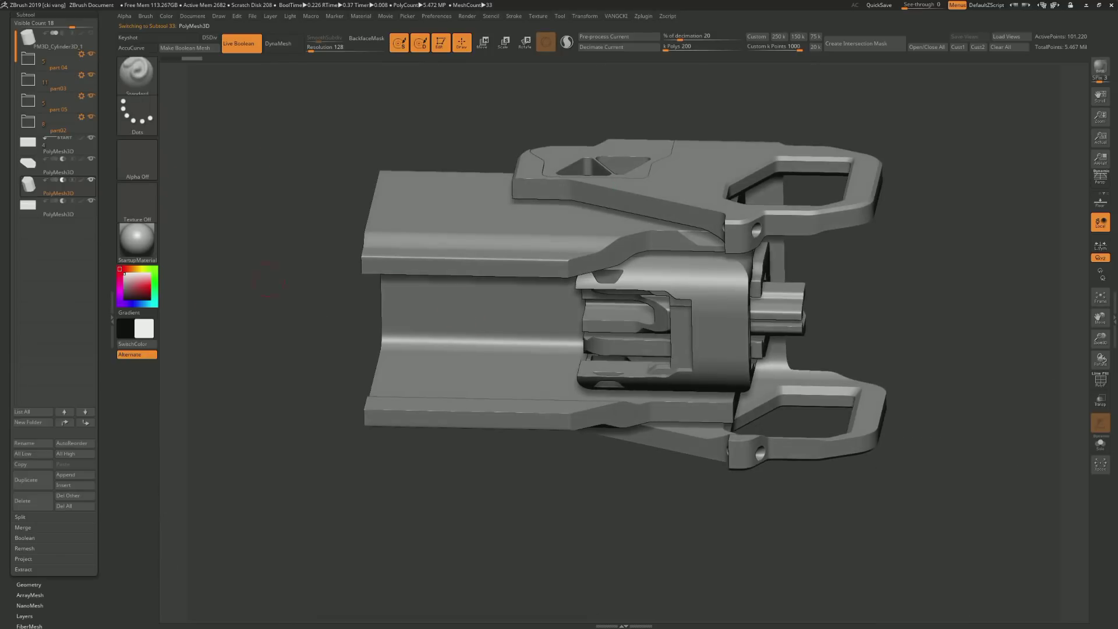
{"action": "left_click", "coordinate": [33, 501]}
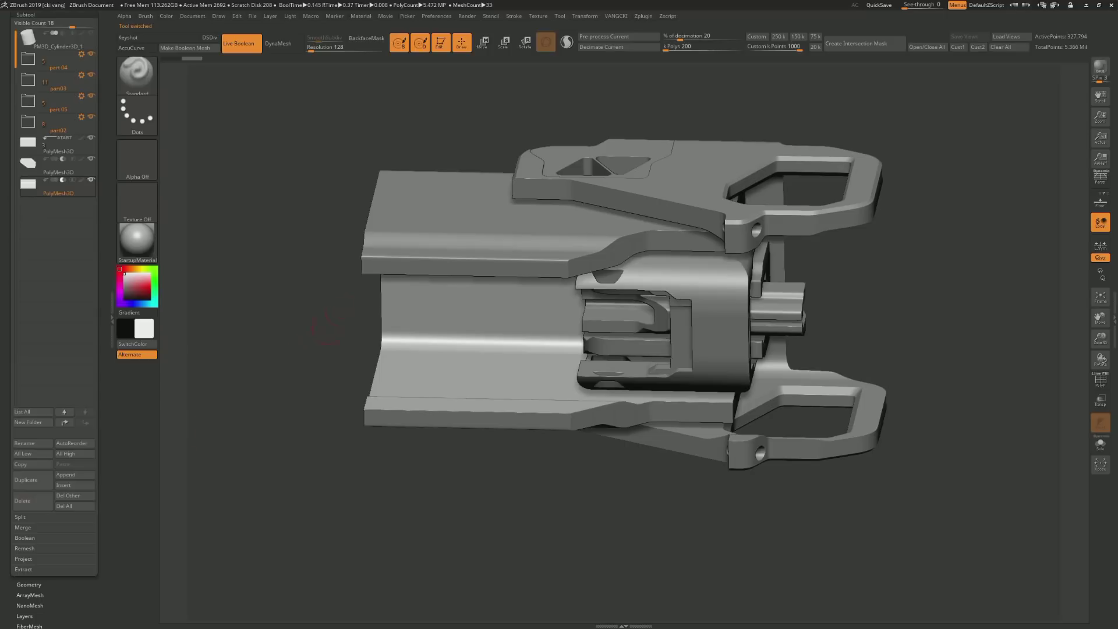
Select parts higher in the list and stamp cut-outs over the right and lower-left areas
{"action": "key", "text": "Up"}
{"action": "left_click_drag", "start_coordinate": [275, 192], "coordinate": [285, 187], "text": "shift"}
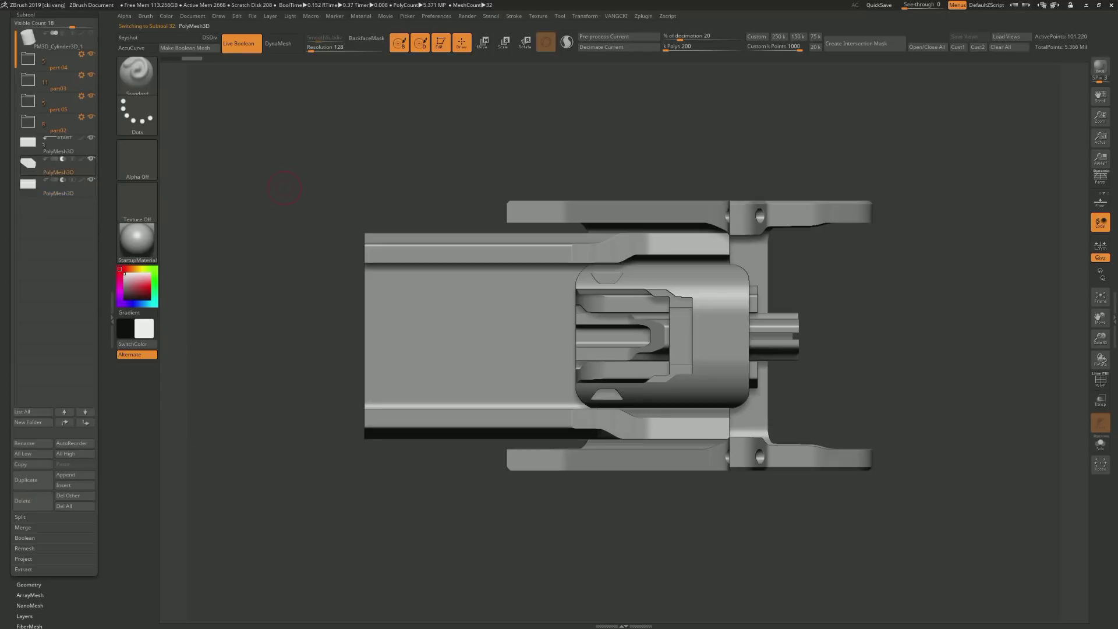
{"action": "key", "text": "Up"}
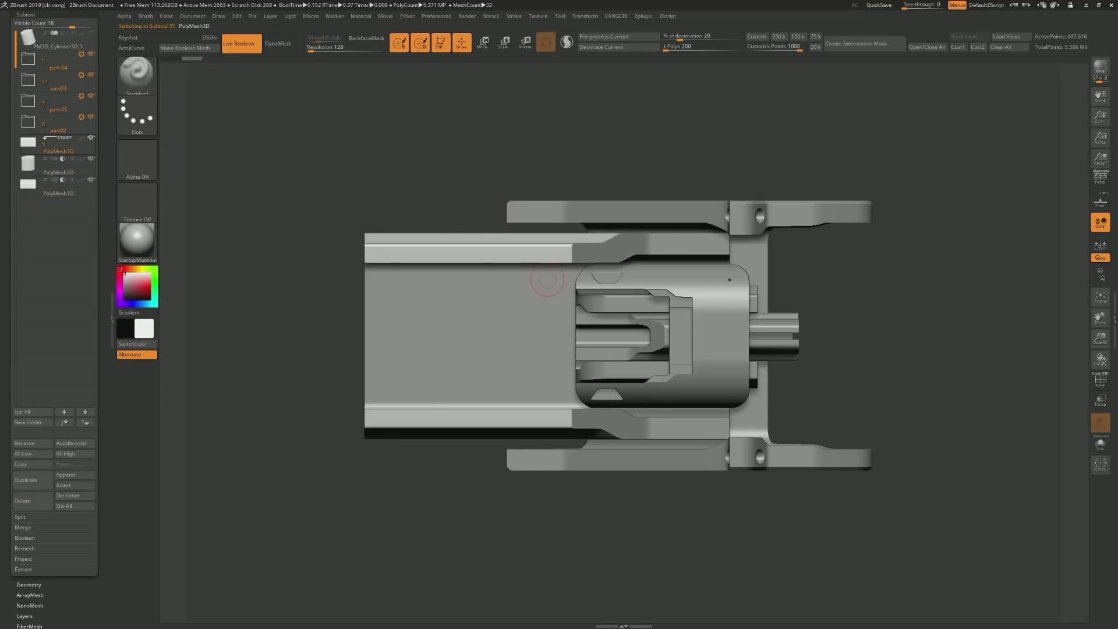
{"action": "key", "text": "shift+z"}
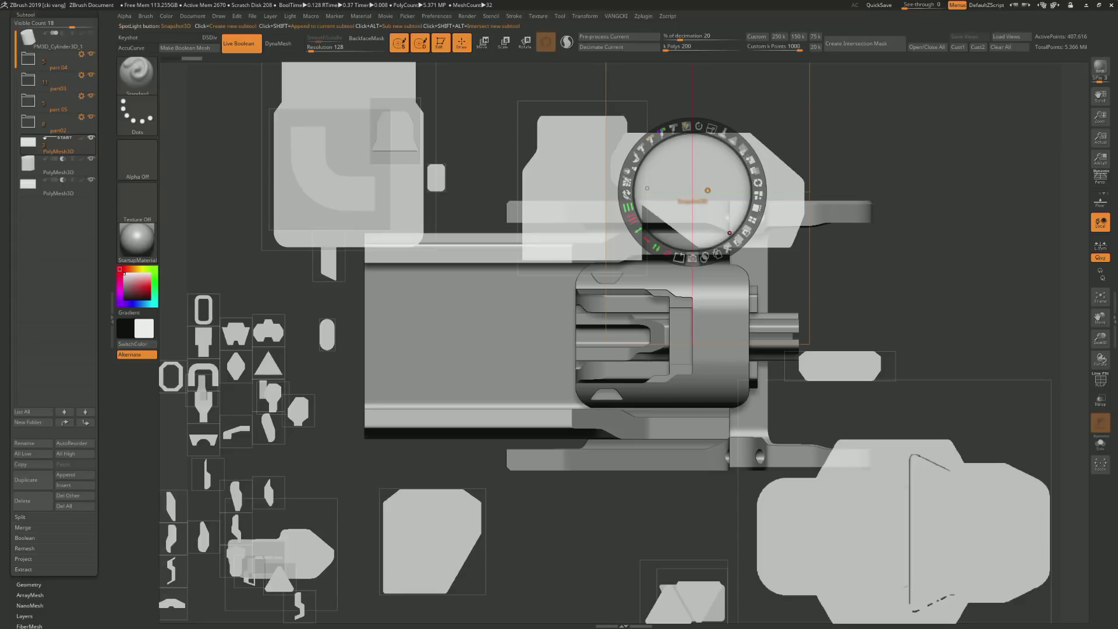
{"action": "left_click", "coordinate": [730, 233]}
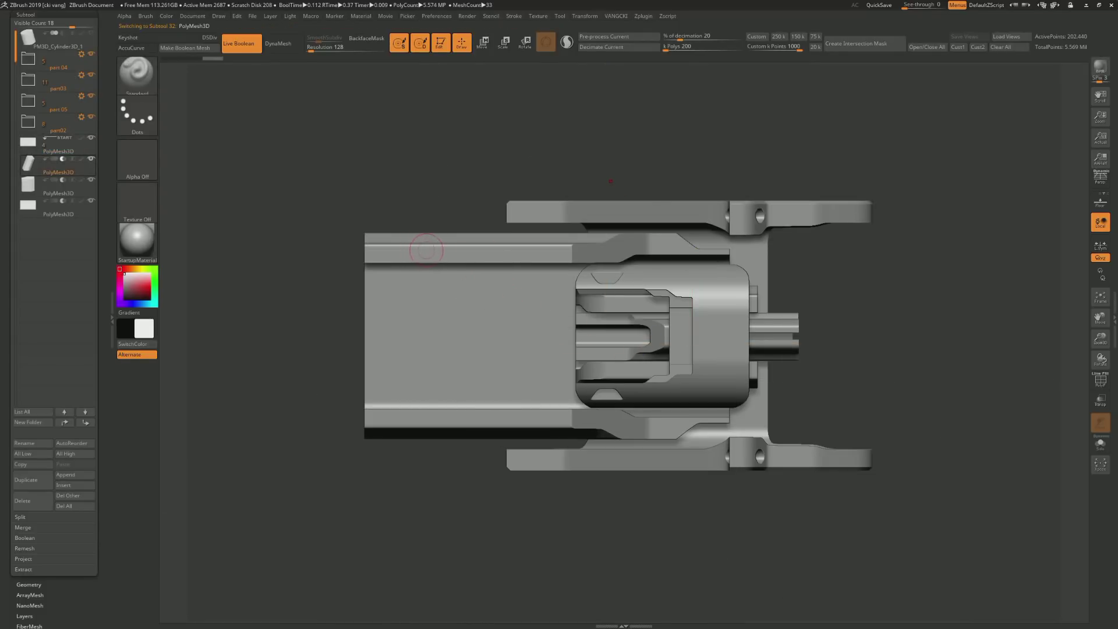
{"action": "key", "text": "shift+z"}
{"action": "mouse_move", "coordinate": [708, 190]}
{"action": "left_mouse_down"}
{"action": "mouse_move", "coordinate": [340, 323]}
{"action": "mouse_move", "coordinate": [402, 473]}
{"action": "mouse_move", "coordinate": [426, 474]}
{"action": "left_mouse_up"}
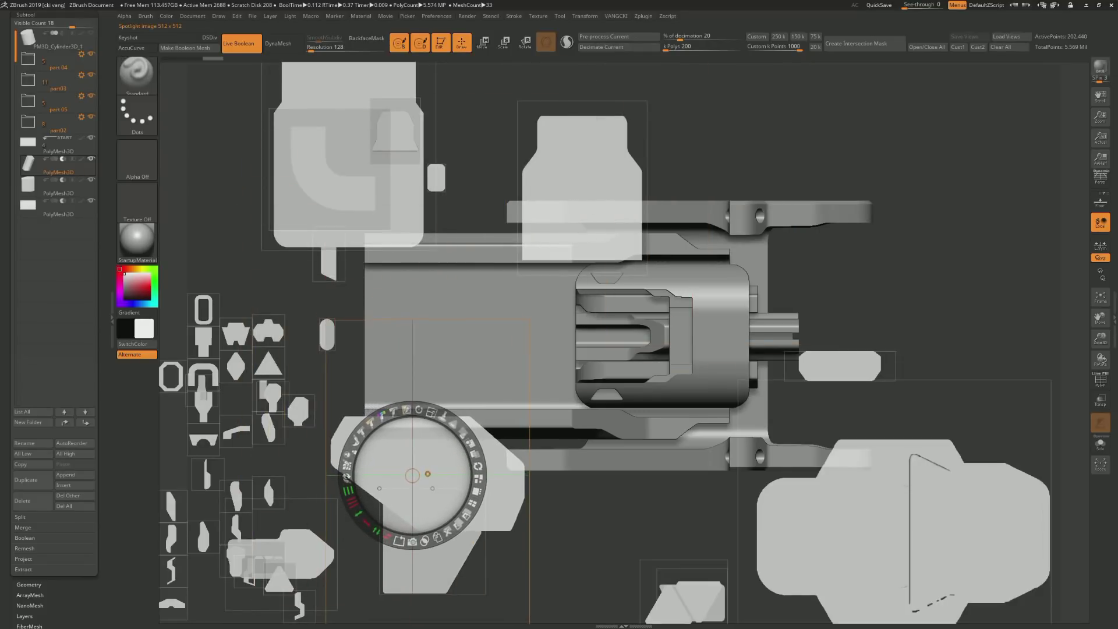
{"action": "left_click", "coordinate": [412, 541]}
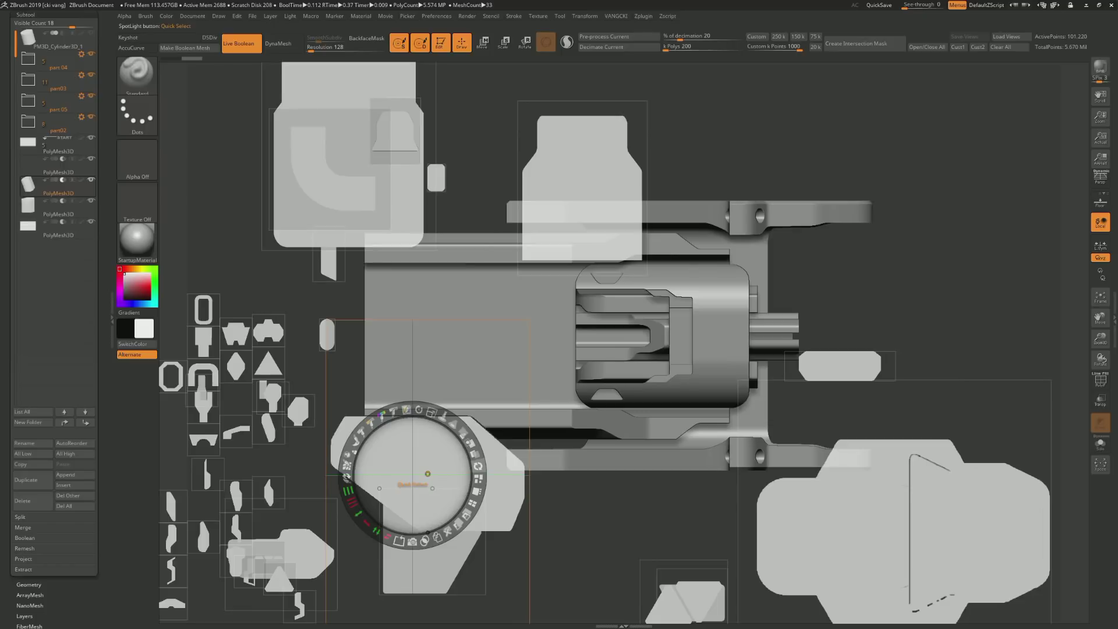
Zoom in on the two block parts, select the large shell mesh, and view it side-on
{"action": "key", "text": "shift+z"}
{"action": "mouse_move", "coordinate": [442, 146]}
{"action": "left_mouse_down"}
{"action": "mouse_move", "coordinate": [450, 236]}
{"action": "mouse_move", "coordinate": [455, 200]}
{"action": "left_mouse_up"}
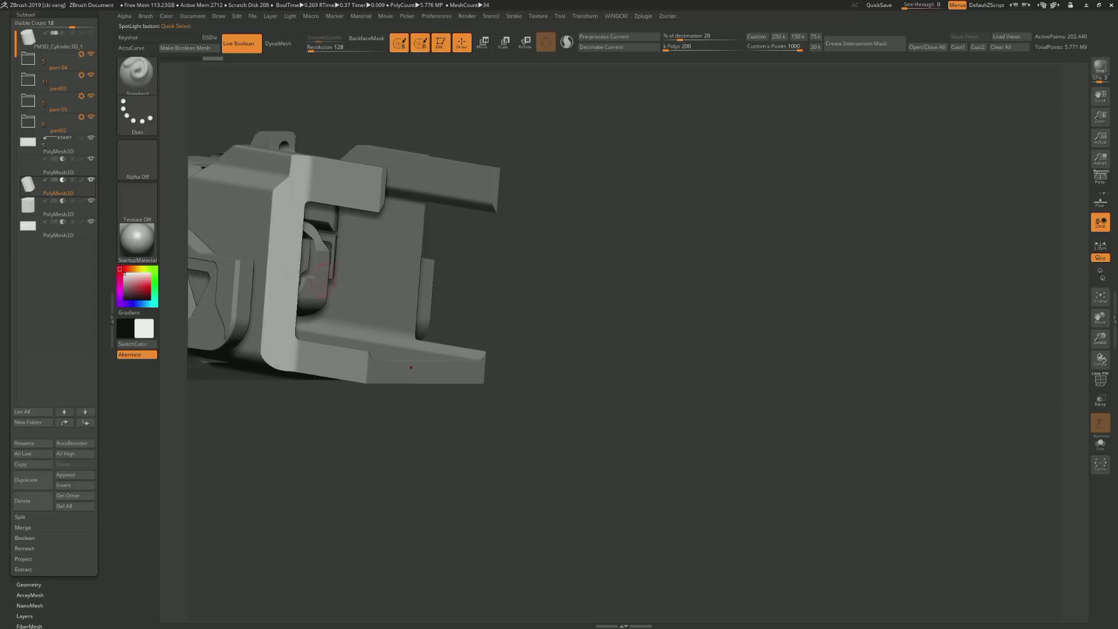
{"action": "mouse_move", "coordinate": [455, 200]}
{"action": "left_mouse_down"}
{"action": "mouse_move", "coordinate": [568, 345]}
{"action": "mouse_move", "coordinate": [459, 297]}
{"action": "mouse_move", "coordinate": [420, 245]}
{"action": "mouse_move", "coordinate": [515, 330]}
{"action": "mouse_move", "coordinate": [483, 338]}
{"action": "mouse_move", "coordinate": [572, 416]}
{"action": "left_mouse_up"}
{"action": "left_click", "coordinate": [530, 398], "text": "alt"}
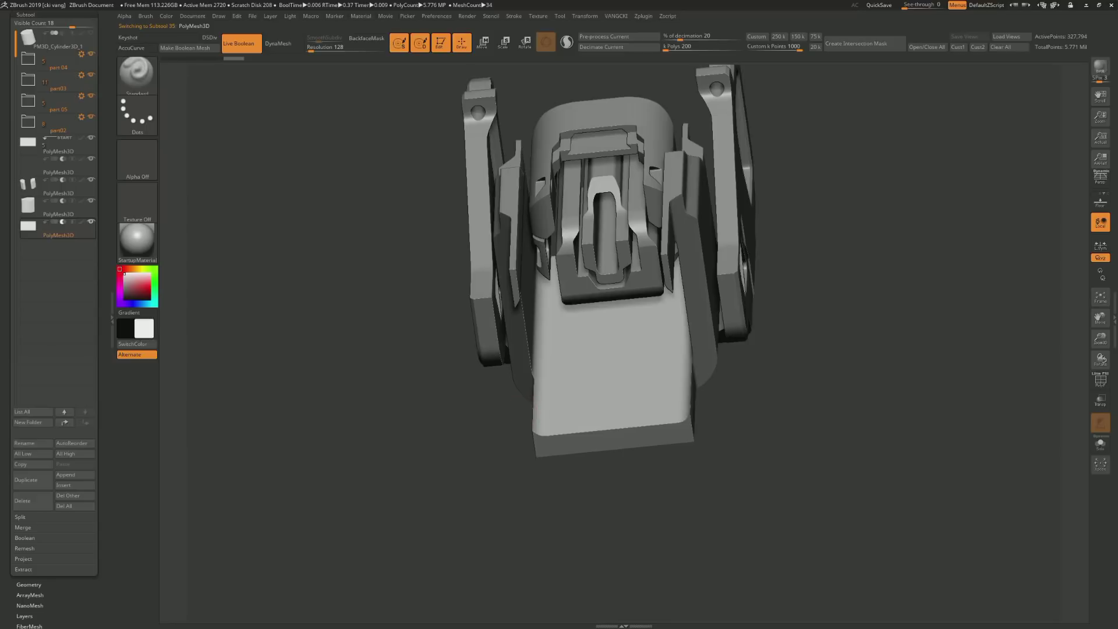
{"action": "left_click_drag", "start_coordinate": [475, 335], "coordinate": [558, 376], "text": "shift"}
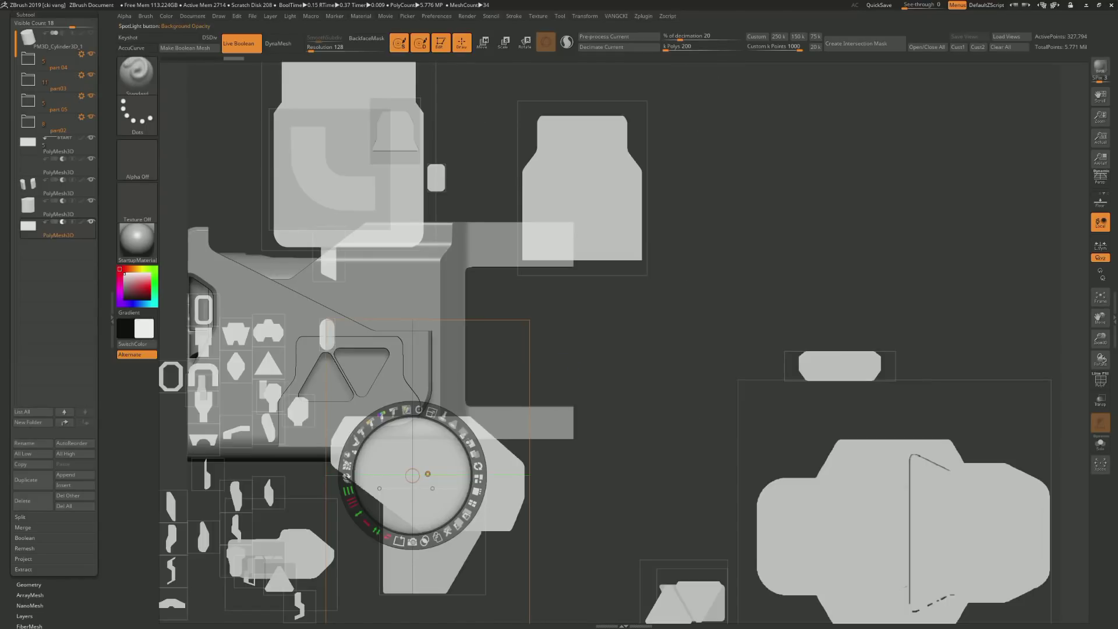
{"action": "mouse_move", "coordinate": [412, 476]}
{"action": "left_mouse_down"}
{"action": "mouse_move", "coordinate": [519, 362]}
{"action": "mouse_move", "coordinate": [499, 294]}
{"action": "mouse_move", "coordinate": [530, 290]}
{"action": "mouse_move", "coordinate": [491, 291]}
{"action": "left_mouse_up"}
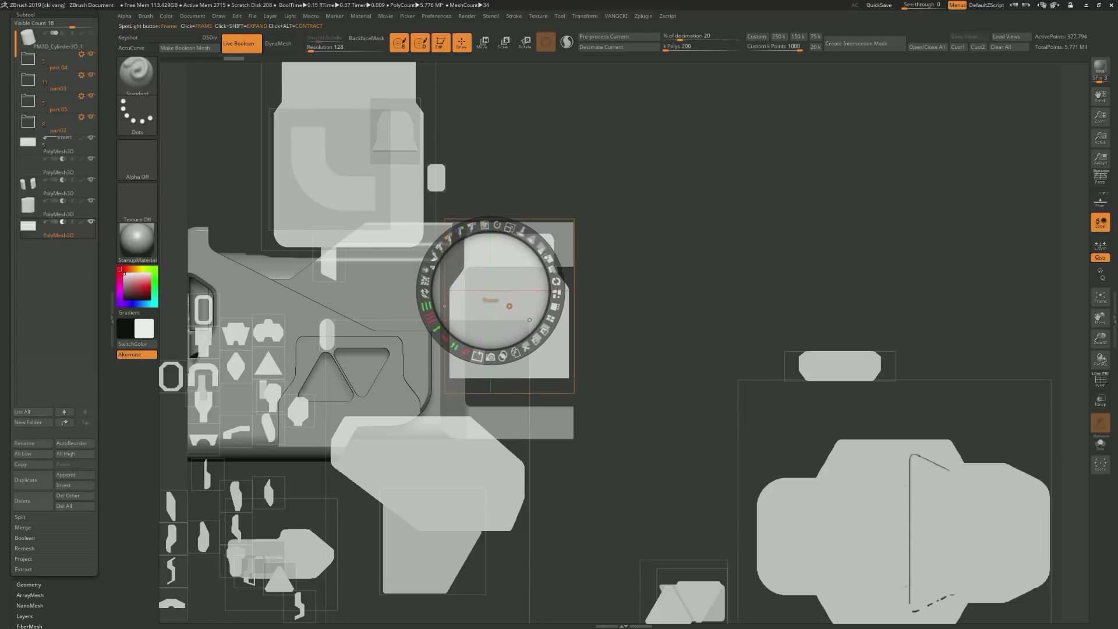
Stretch the framed reference shape wider to the right and Snapshot3D it into a new part
{"action": "left_click", "coordinate": [477, 357], "text": "shift"}
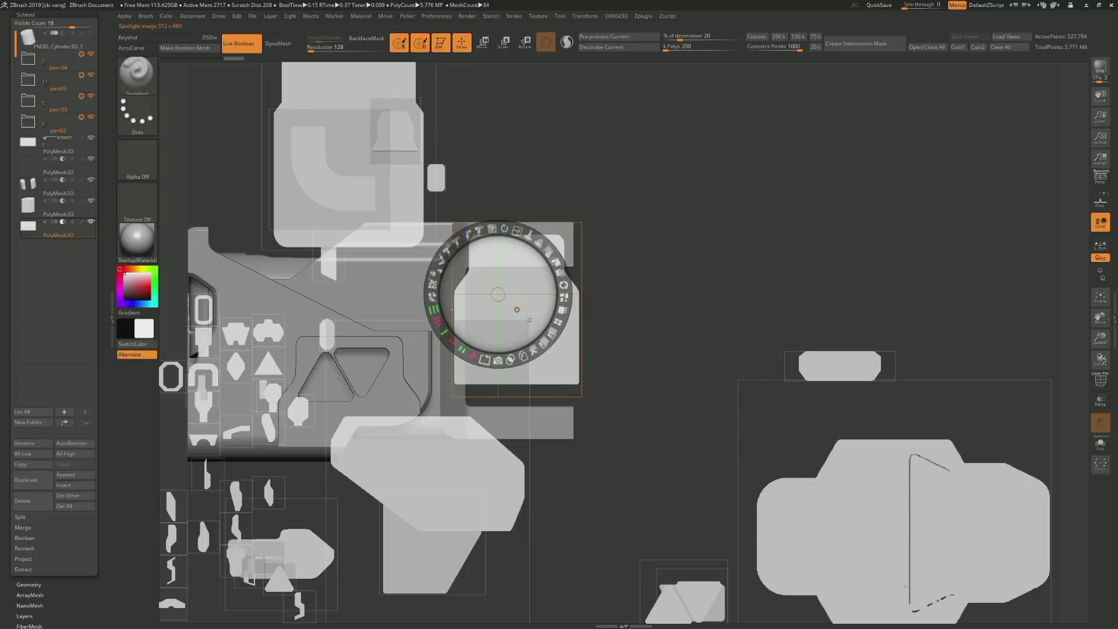
{"action": "left_click_drag", "start_coordinate": [509, 306], "coordinate": [514, 307]}
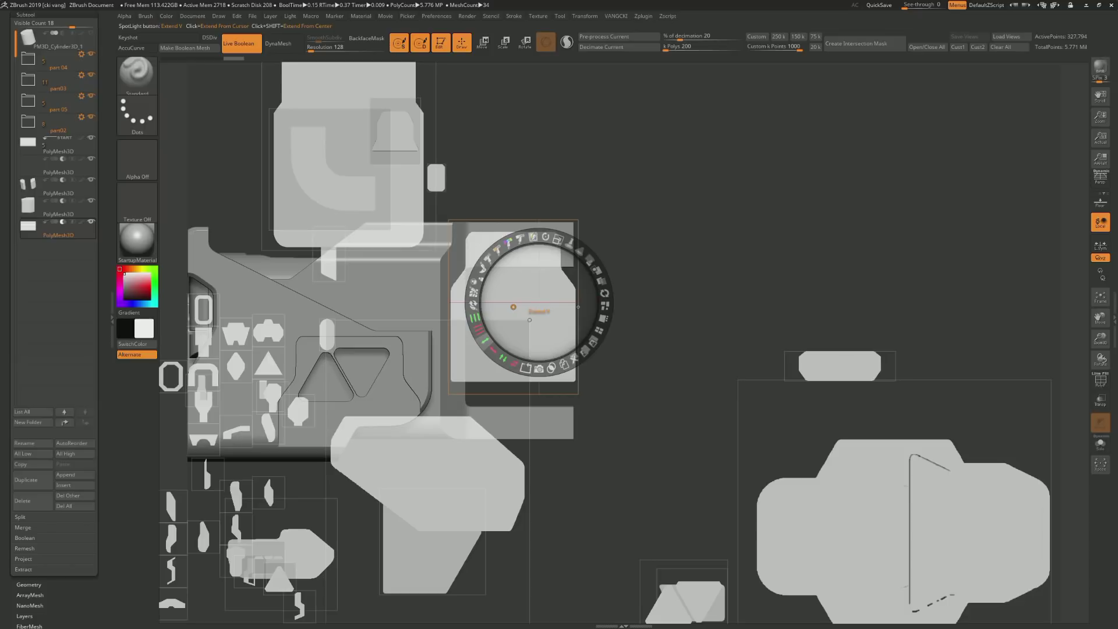
{"action": "left_click_drag", "start_coordinate": [578, 307], "coordinate": [597, 307]}
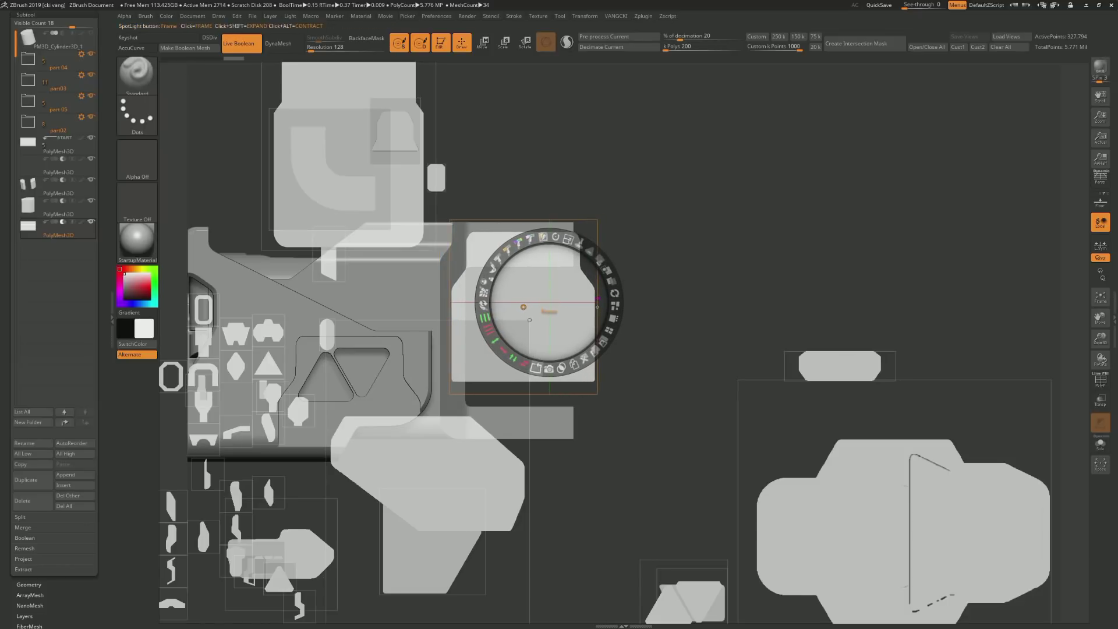
{"action": "key", "text": "shift+z"}
Lower the new part and slide it deeper into the bracket's open end with the Move gizmo
{"action": "left_click_drag", "start_coordinate": [512, 185], "coordinate": [460, 69]}
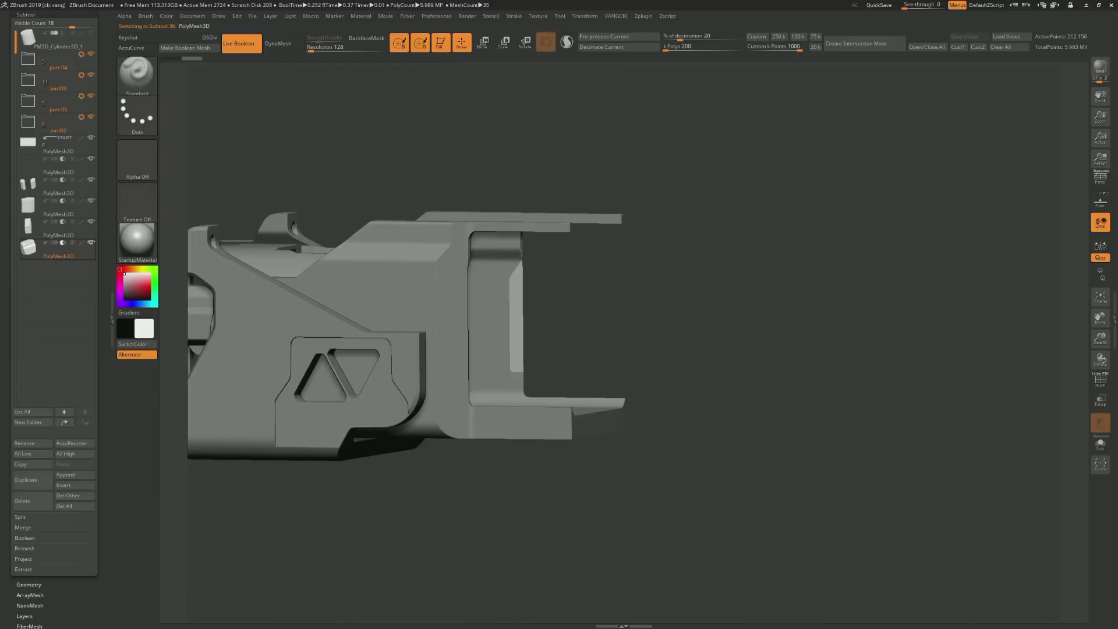
{"action": "key", "text": "w"}
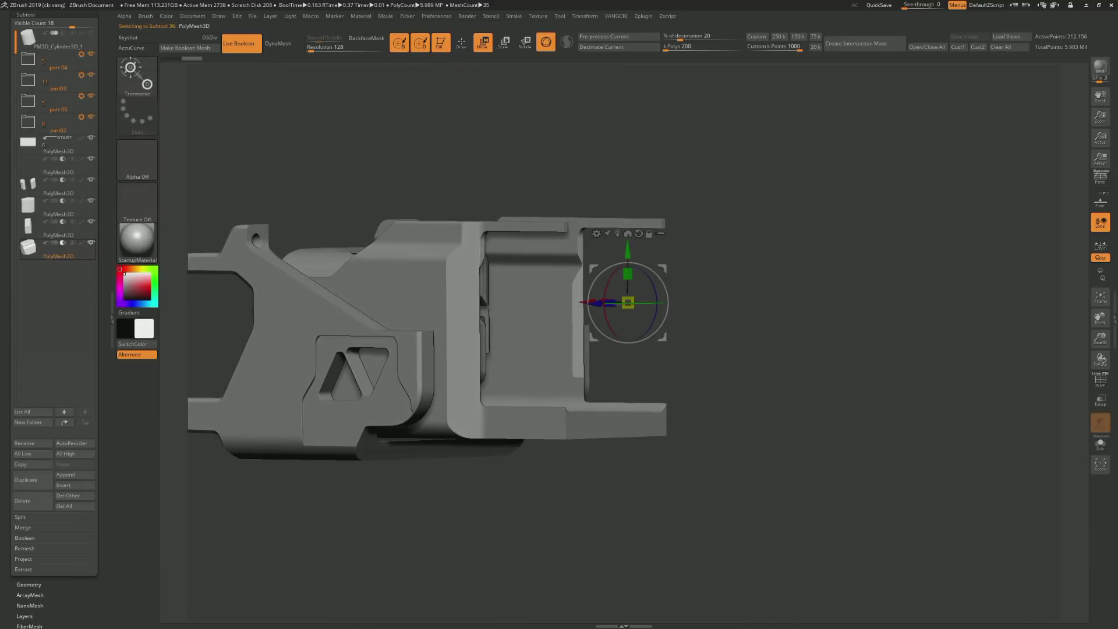
{"action": "mouse_move", "coordinate": [628, 250]}
{"action": "left_mouse_down"}
{"action": "mouse_move", "coordinate": [628, 293]}
{"action": "mouse_move", "coordinate": [628, 256]}
{"action": "left_mouse_up"}
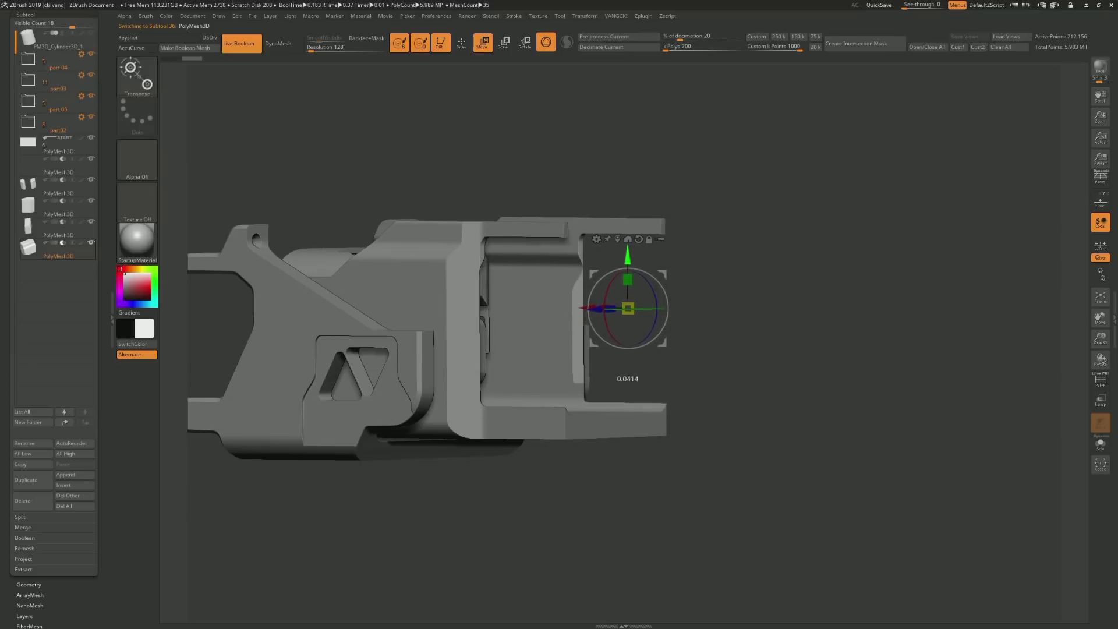
{"action": "left_click_drag", "start_coordinate": [815, 326], "coordinate": [699, 356]}
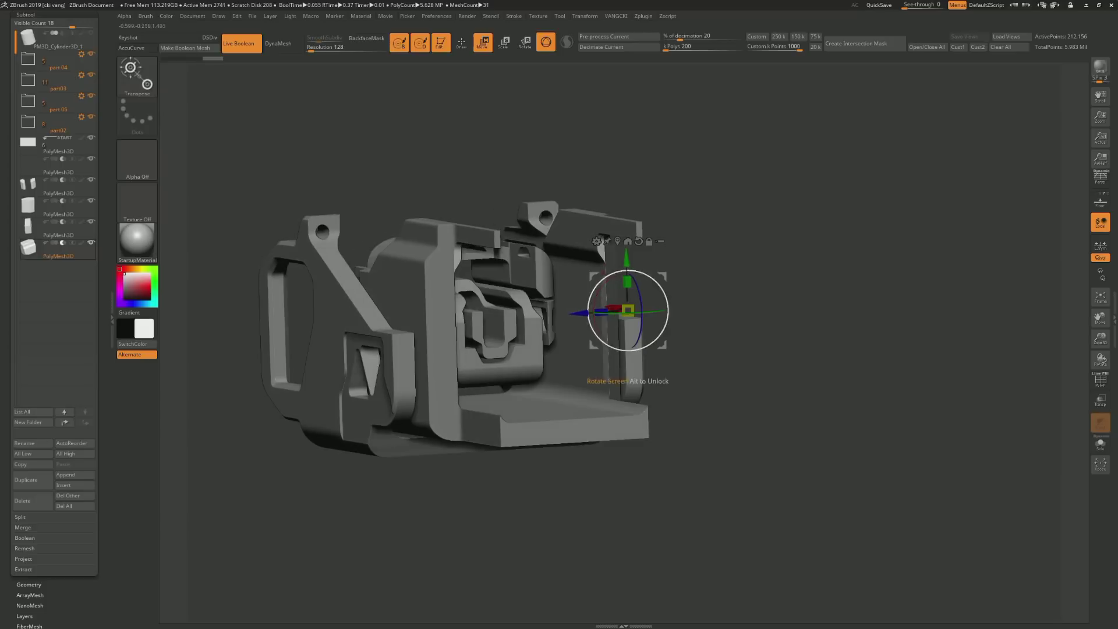
{"action": "mouse_move", "coordinate": [577, 313]}
{"action": "left_mouse_down"}
{"action": "mouse_move", "coordinate": [500, 317]}
{"action": "mouse_move", "coordinate": [510, 316]}
{"action": "left_mouse_up"}
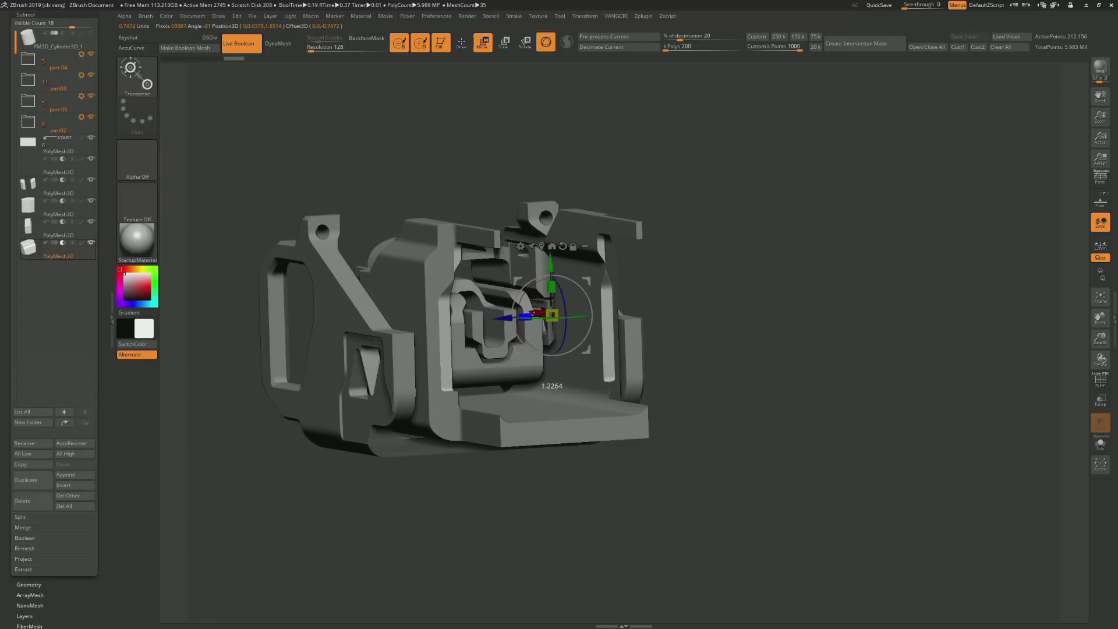
{"action": "mouse_move", "coordinate": [816, 326]}
{"action": "left_mouse_down"}
{"action": "mouse_move", "coordinate": [717, 335]}
{"action": "mouse_move", "coordinate": [920, 332]}
{"action": "left_mouse_up"}
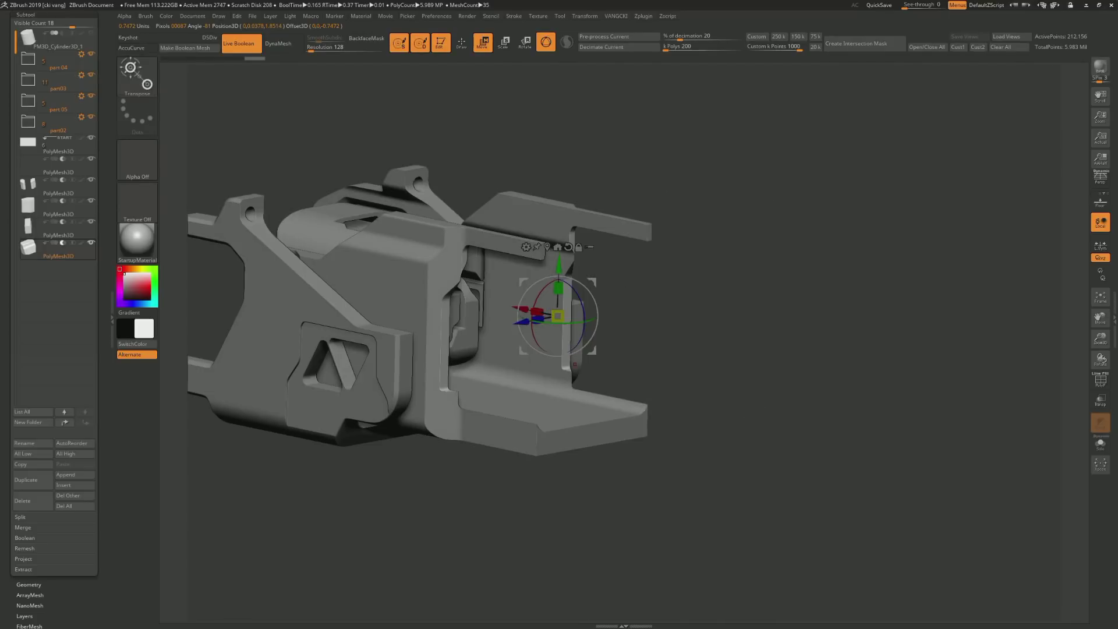
{"action": "key", "text": "y"}
{"action": "left_click_drag", "start_coordinate": [816, 326], "coordinate": [827, 326], "text": "shift"}
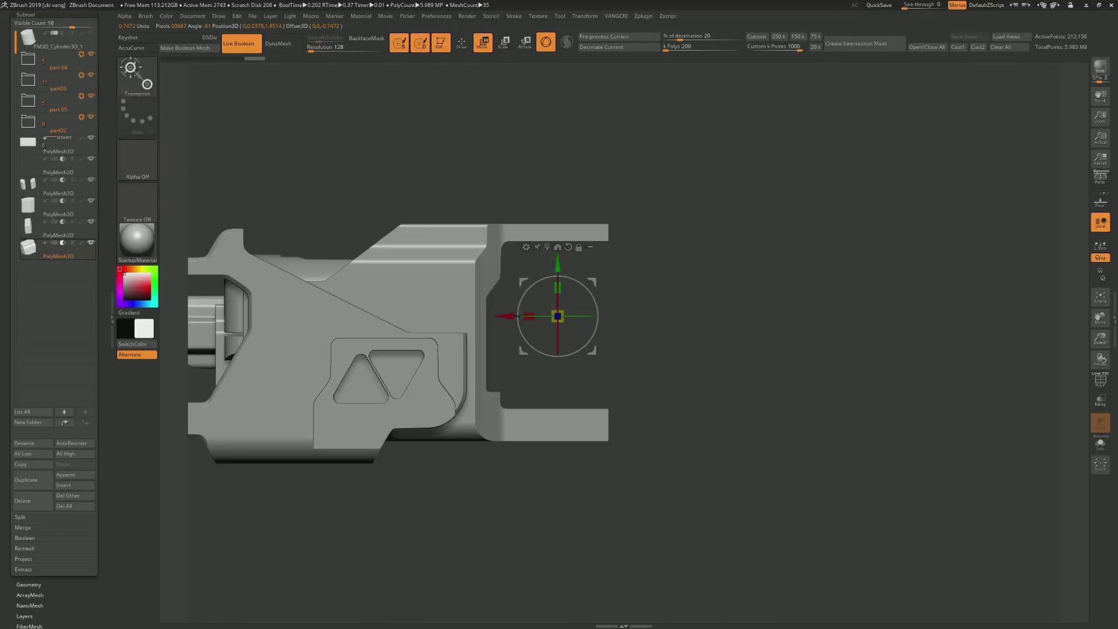
Shrink and arrange the Spotlight shapes, then Snapshot3D a new flat tray plate
{"action": "key", "text": "q"}
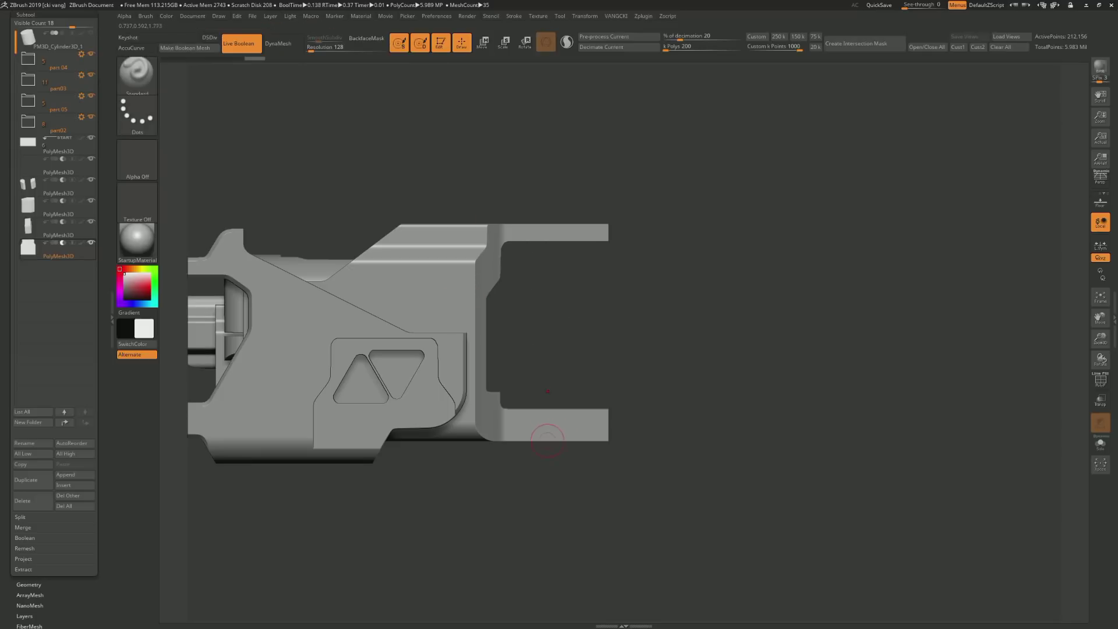
{"action": "key", "text": "shift+z"}
{"action": "left_click_drag", "start_coordinate": [523, 307], "coordinate": [552, 308]}
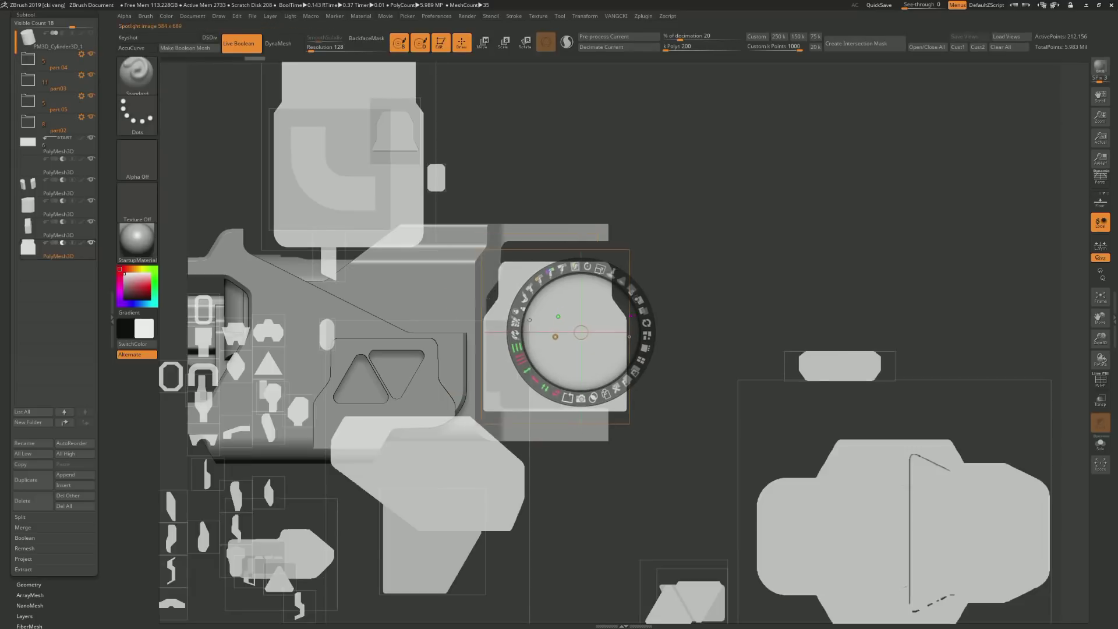
{"action": "mouse_move", "coordinate": [547, 241]}
{"action": "left_mouse_down"}
{"action": "mouse_move", "coordinate": [583, 302]}
{"action": "mouse_move", "coordinate": [543, 426]}
{"action": "mouse_move", "coordinate": [596, 455]}
{"action": "mouse_move", "coordinate": [512, 338]}
{"action": "mouse_move", "coordinate": [492, 324]}
{"action": "mouse_move", "coordinate": [488, 339]}
{"action": "mouse_move", "coordinate": [482, 310]}
{"action": "mouse_move", "coordinate": [464, 310]}
{"action": "mouse_move", "coordinate": [520, 322]}
{"action": "mouse_move", "coordinate": [806, 257]}
{"action": "left_mouse_up"}
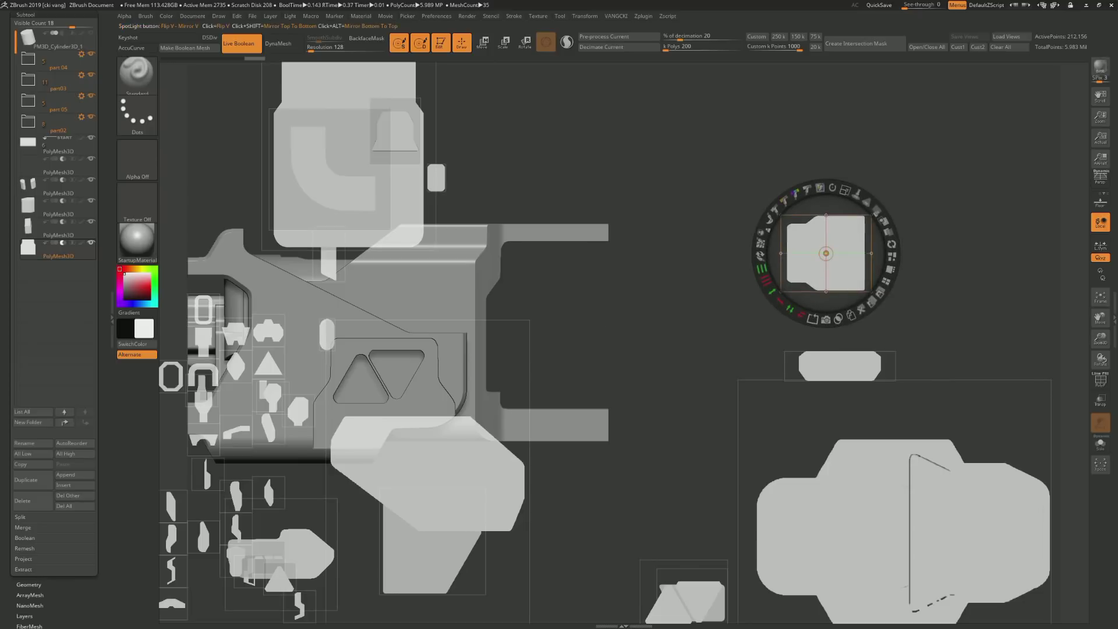
{"action": "mouse_move", "coordinate": [486, 472]}
{"action": "left_mouse_down"}
{"action": "mouse_move", "coordinate": [594, 412]}
{"action": "mouse_move", "coordinate": [762, 387]}
{"action": "left_mouse_up"}
{"action": "mouse_move", "coordinate": [421, 547]}
{"action": "left_mouse_down"}
{"action": "mouse_move", "coordinate": [588, 428]}
{"action": "mouse_move", "coordinate": [561, 385]}
{"action": "left_mouse_up"}
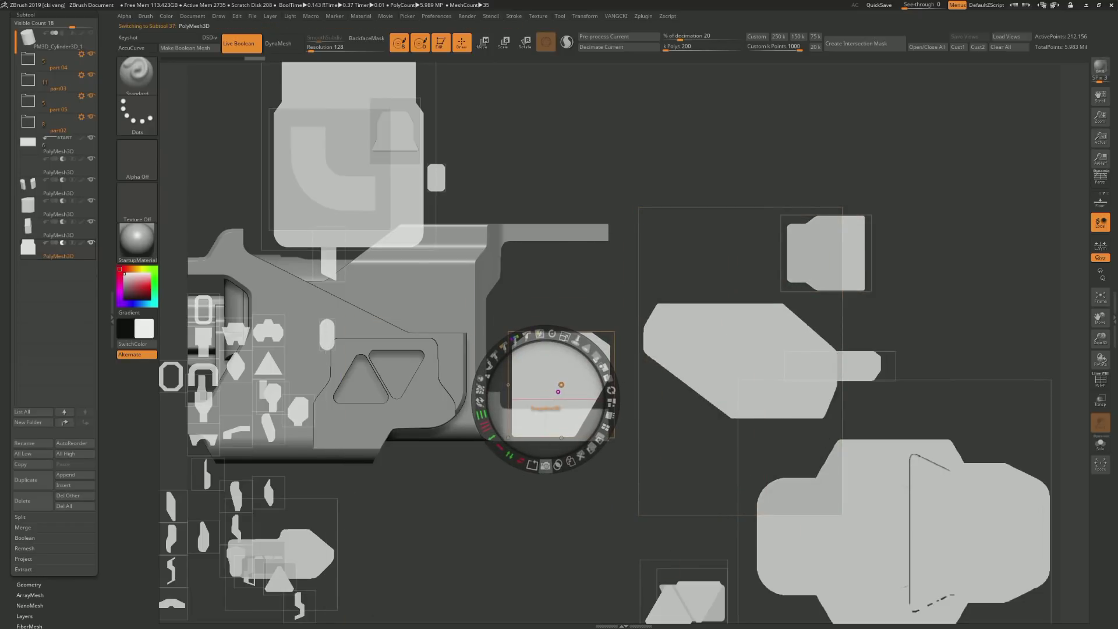
{"action": "left_click", "coordinate": [546, 465]}
{"action": "key", "text": "shift+z"}
Slide the tray plate left along X, scale it down slightly, and check from the side
{"action": "left_click_drag", "start_coordinate": [815, 291], "coordinate": [862, 326]}
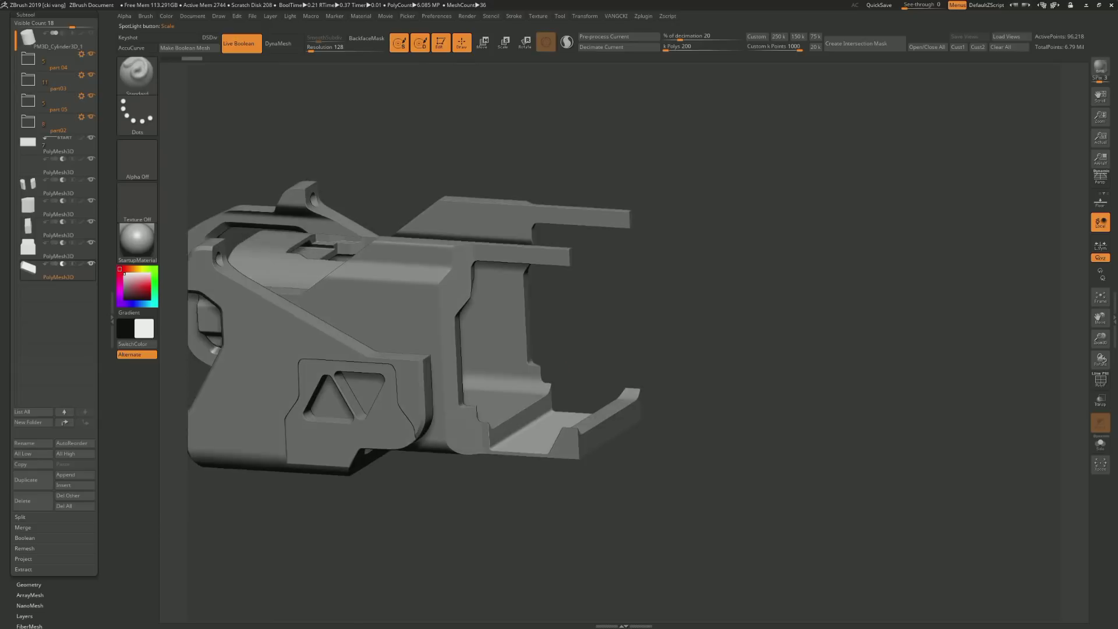
{"action": "key", "text": "w"}
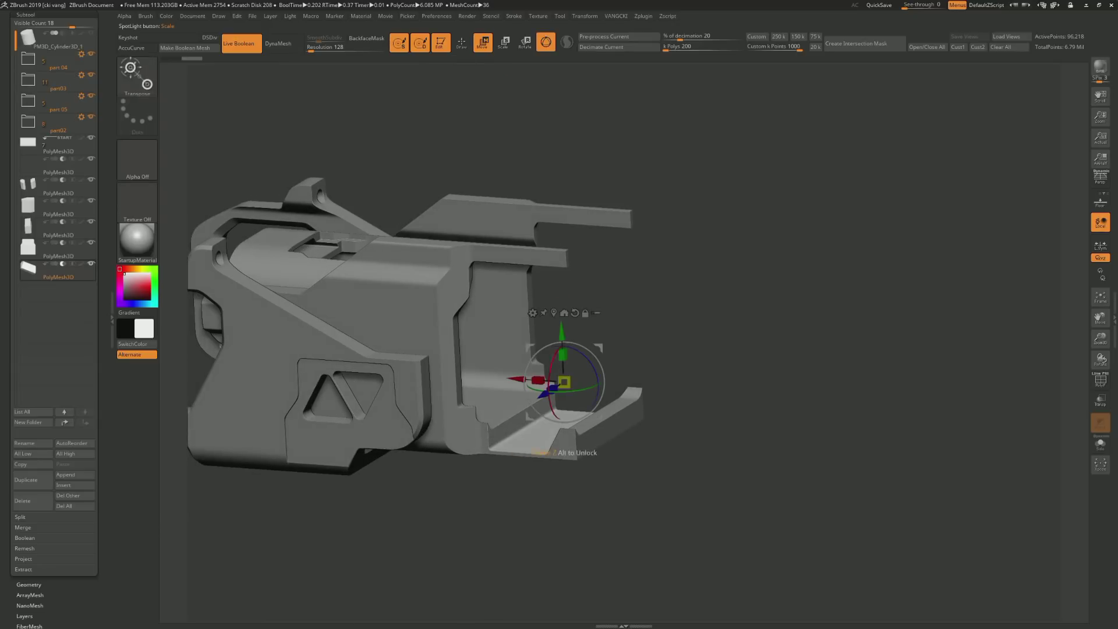
{"action": "left_click_drag", "start_coordinate": [539, 380], "coordinate": [516, 378]}
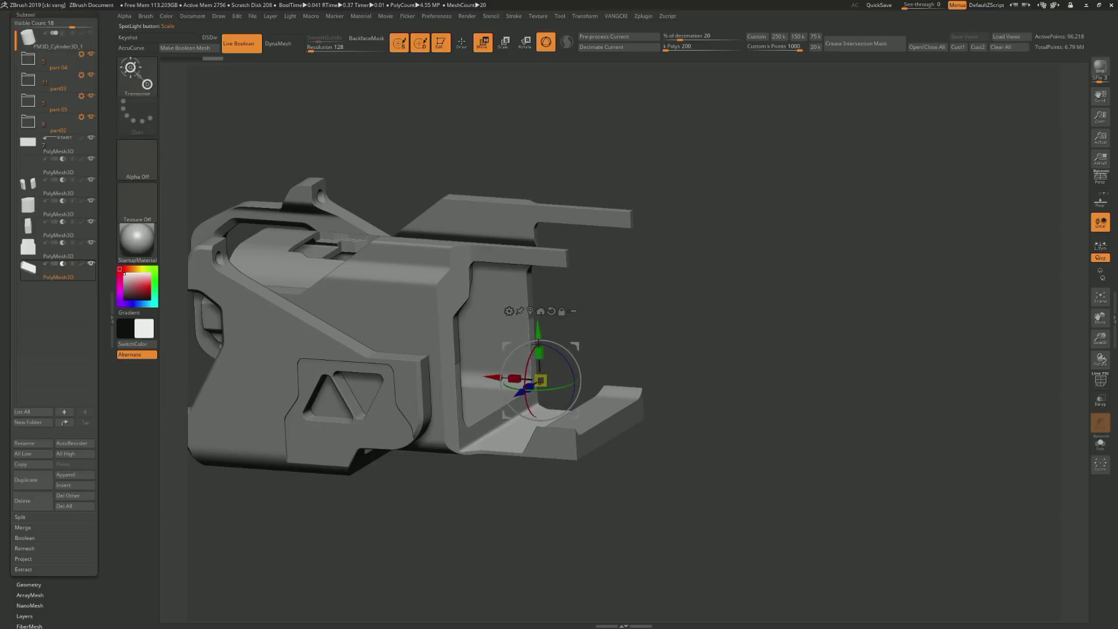
{"action": "left_click_drag", "start_coordinate": [559, 408], "coordinate": [533, 382]}
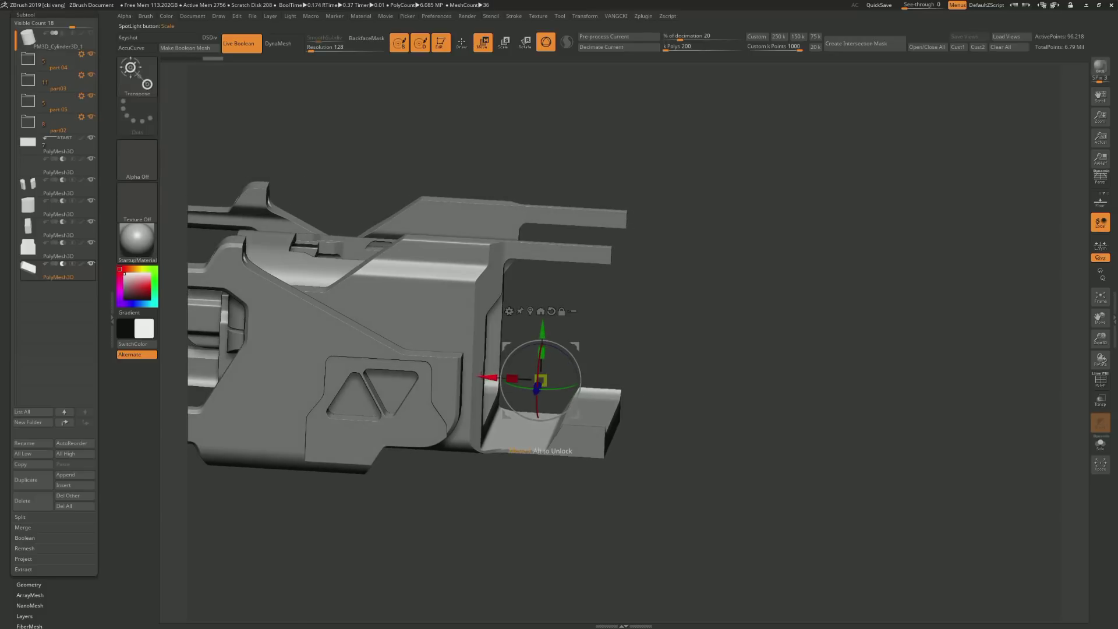
{"action": "left_click_drag", "start_coordinate": [757, 350], "coordinate": [688, 372]}
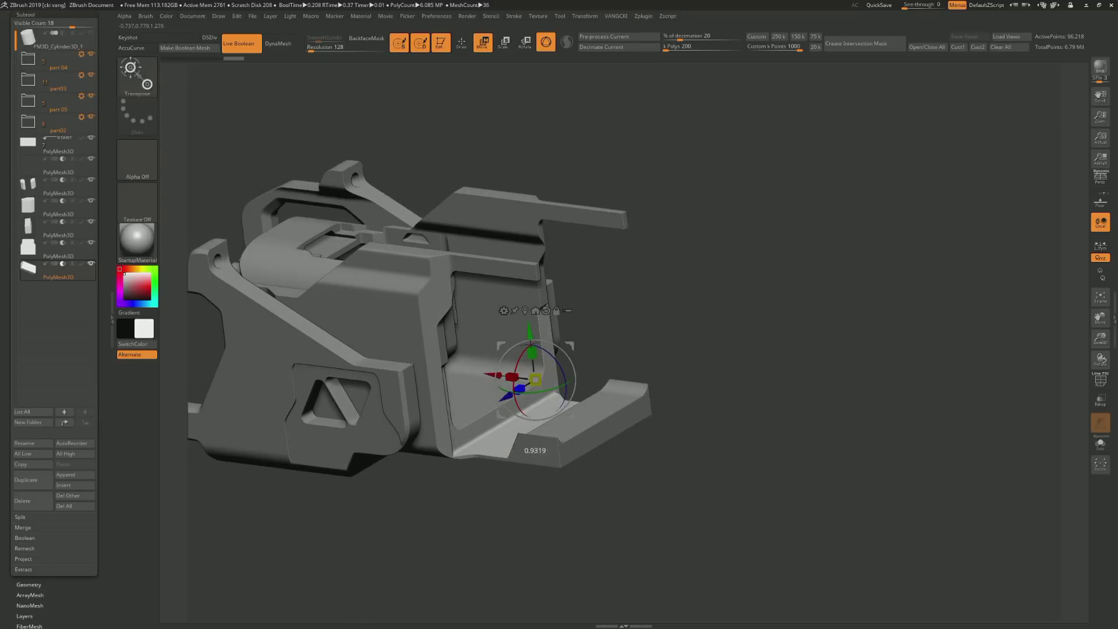
{"action": "left_click_drag", "start_coordinate": [536, 380], "coordinate": [541, 376]}
{"action": "left_click_drag", "start_coordinate": [757, 408], "coordinate": [698, 402]}
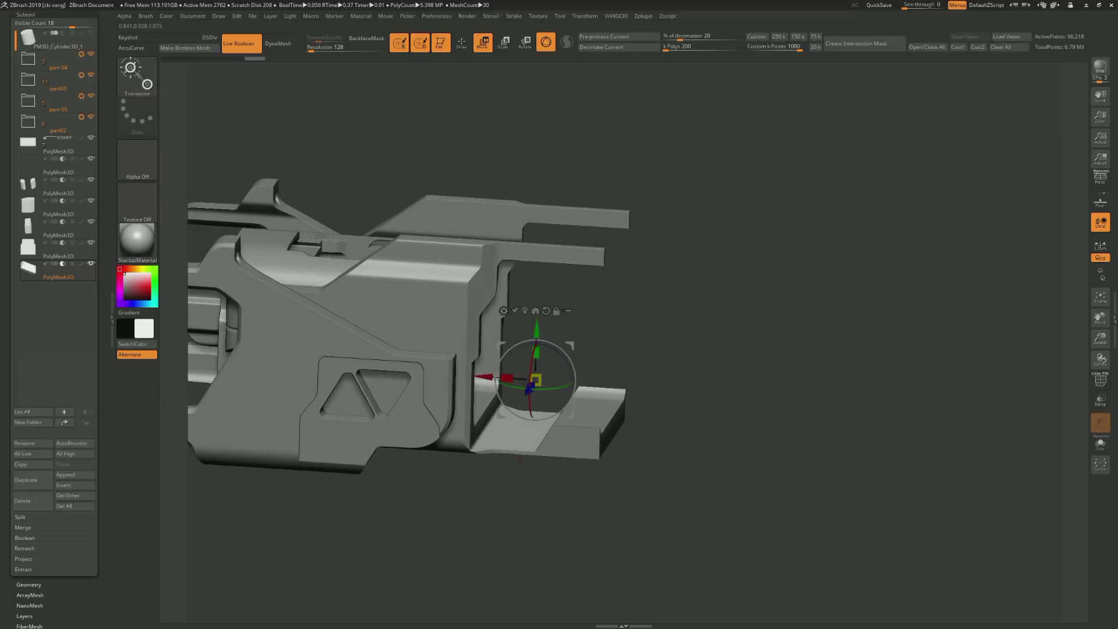
{"action": "left_click_drag", "start_coordinate": [757, 407], "coordinate": [728, 402], "text": "shift"}
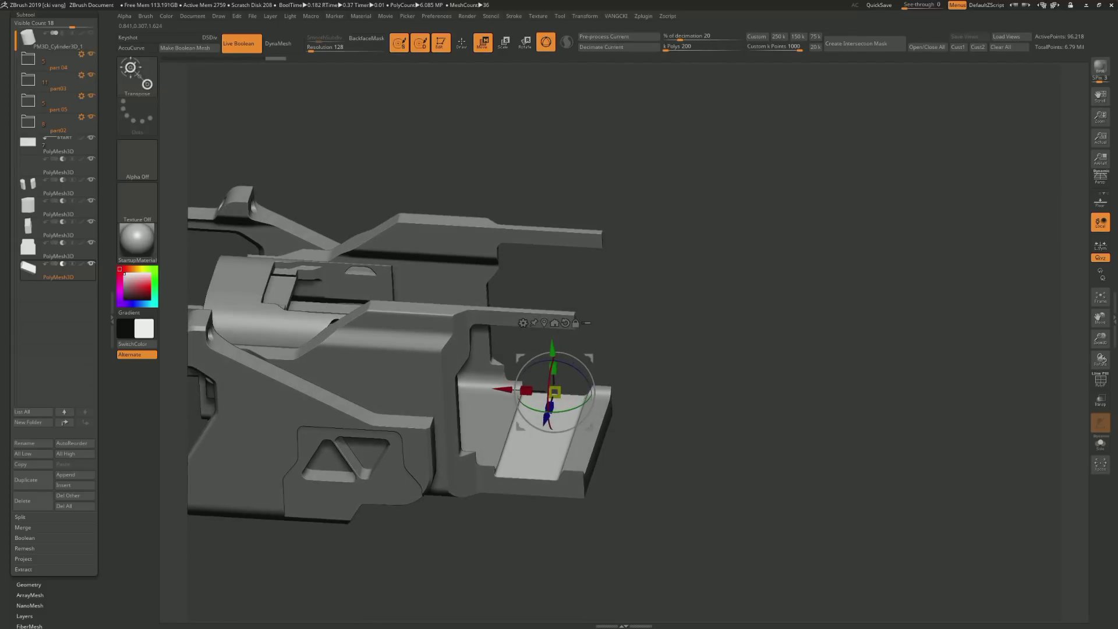
{"action": "left_click_drag", "start_coordinate": [757, 407], "coordinate": [757, 291], "text": "shift"}
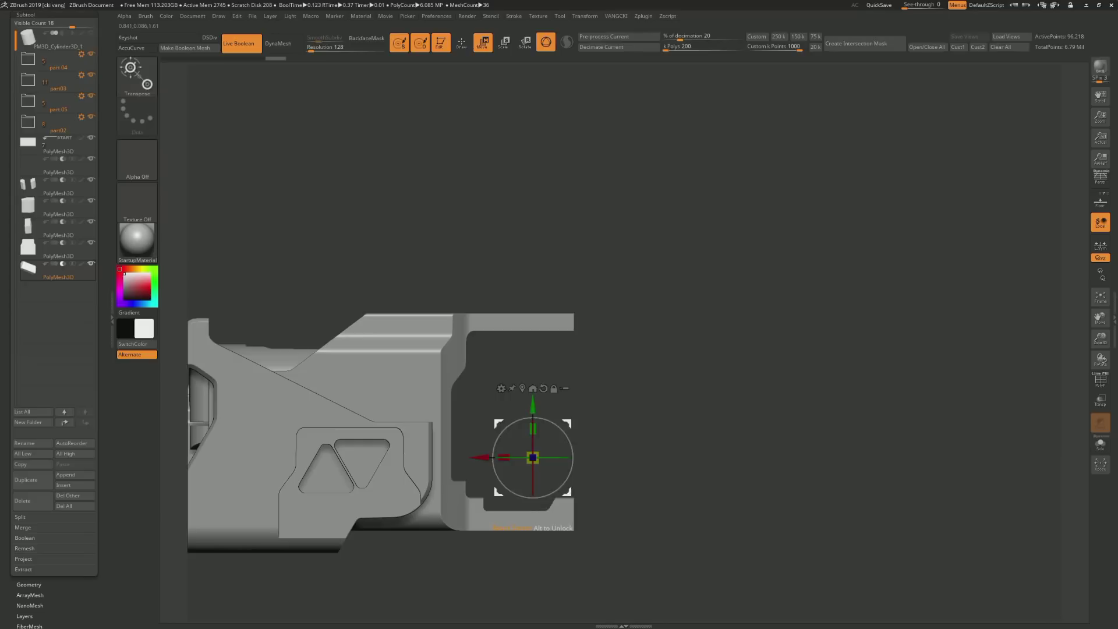
{"action": "left_click_drag", "start_coordinate": [546, 399], "coordinate": [501, 468]}
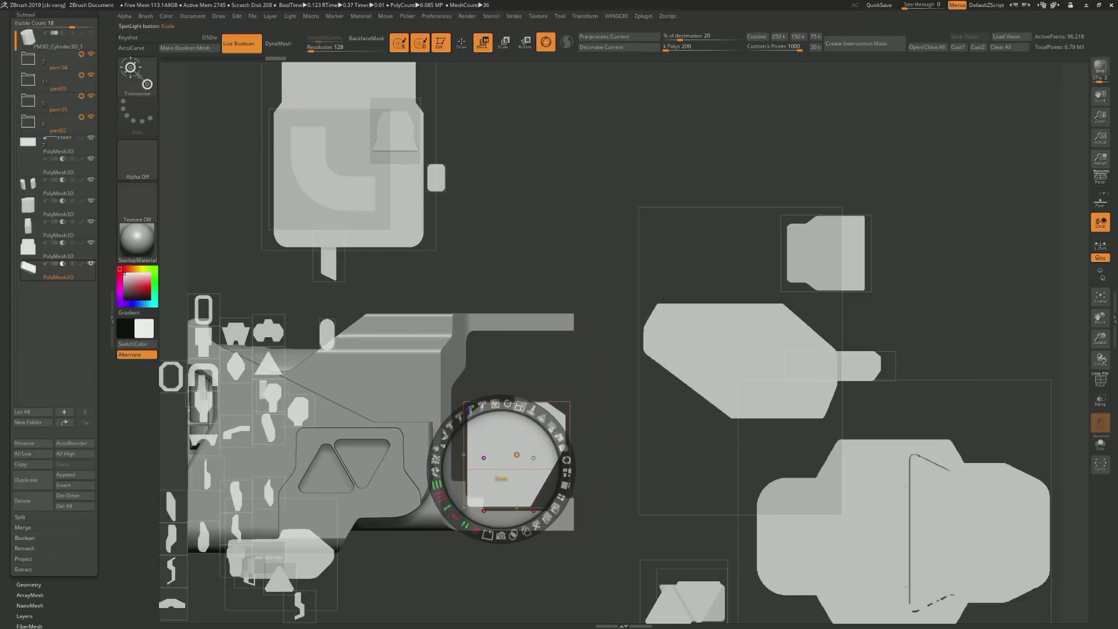
Nudge the Spotlight shapes, select the new plate part, and return to a side view
{"action": "mouse_move", "coordinate": [501, 469]}
{"action": "left_mouse_down"}
{"action": "mouse_move", "coordinate": [591, 199]}
{"action": "mouse_move", "coordinate": [370, 205]}
{"action": "mouse_move", "coordinate": [531, 419]}
{"action": "mouse_move", "coordinate": [621, 208]}
{"action": "mouse_move", "coordinate": [532, 400]}
{"action": "mouse_move", "coordinate": [541, 472]}
{"action": "left_mouse_up"}
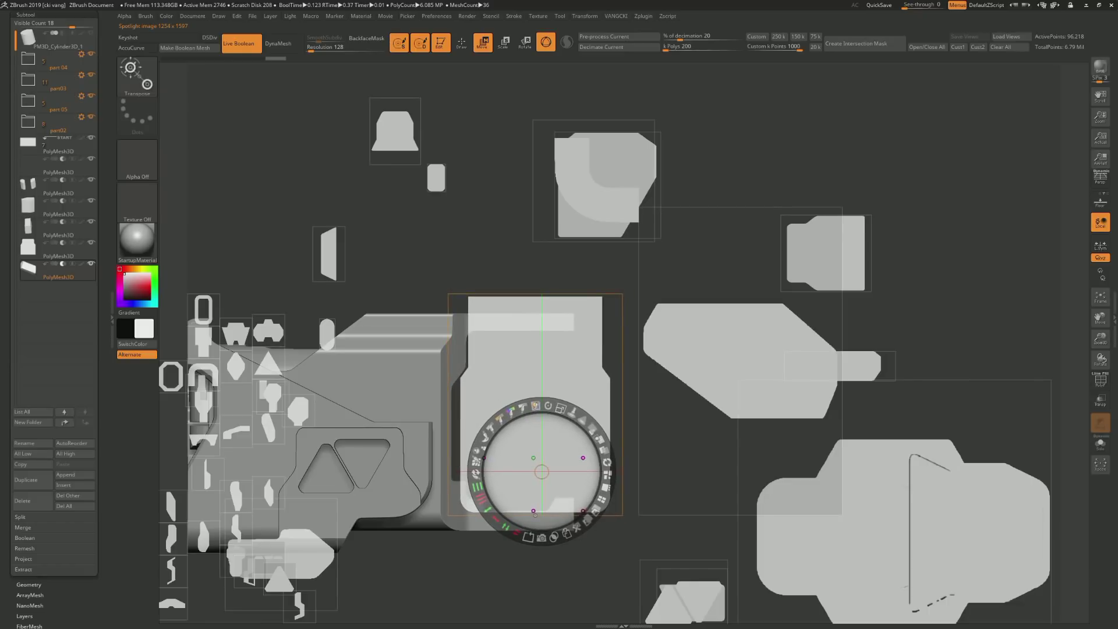
{"action": "key", "text": "shift+z"}
{"action": "left_click", "coordinate": [431, 402], "text": "alt"}
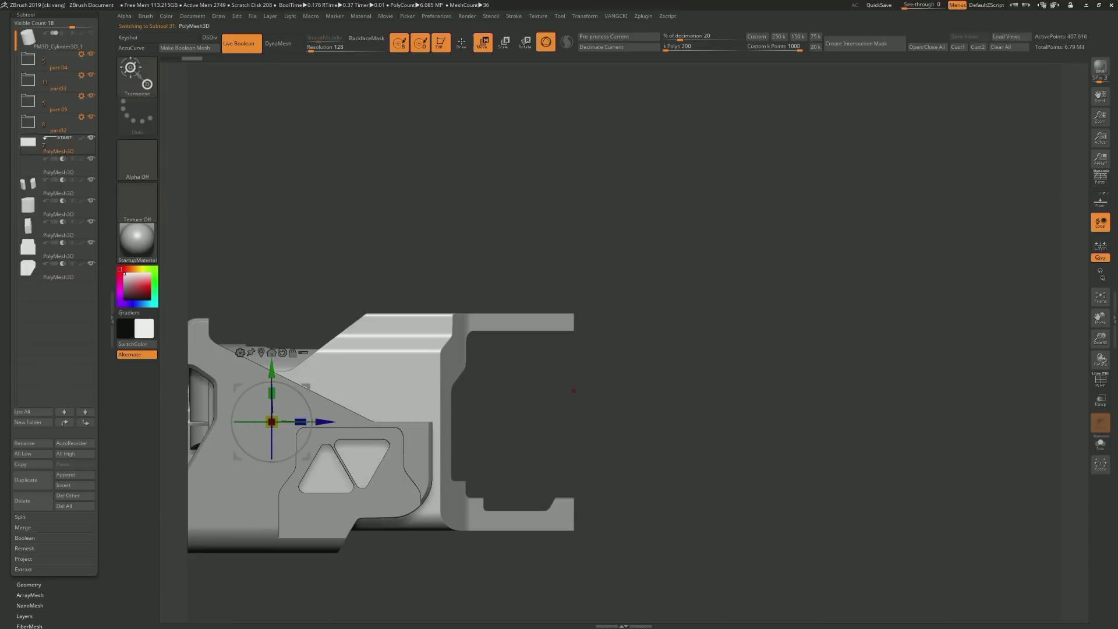
{"action": "key", "text": "shift+z"}
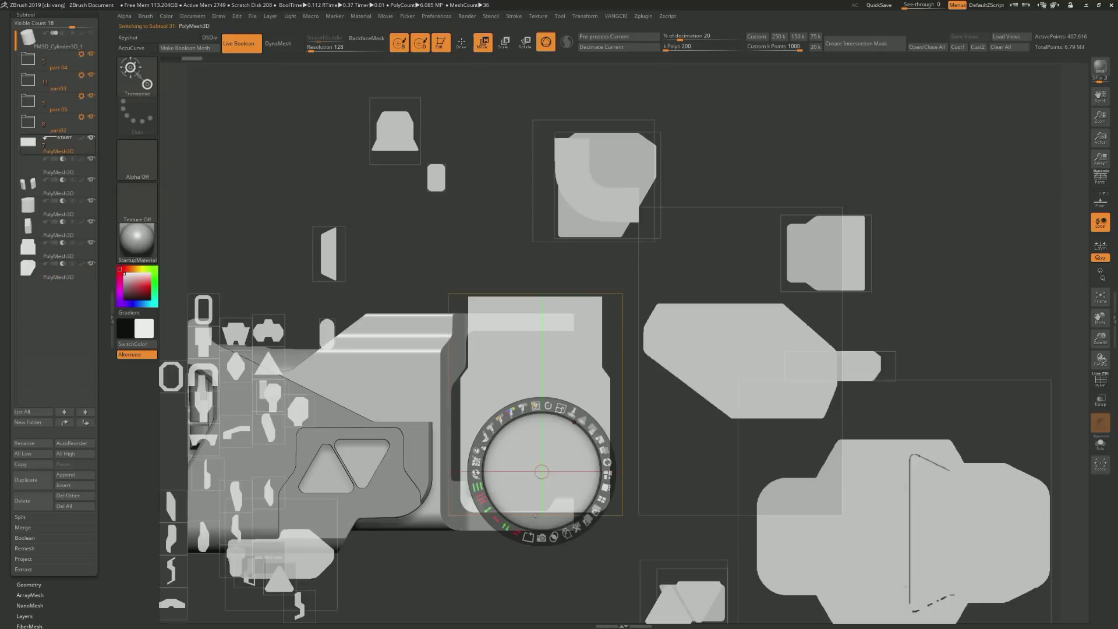
{"action": "left_click", "coordinate": [554, 521], "text": "alt"}
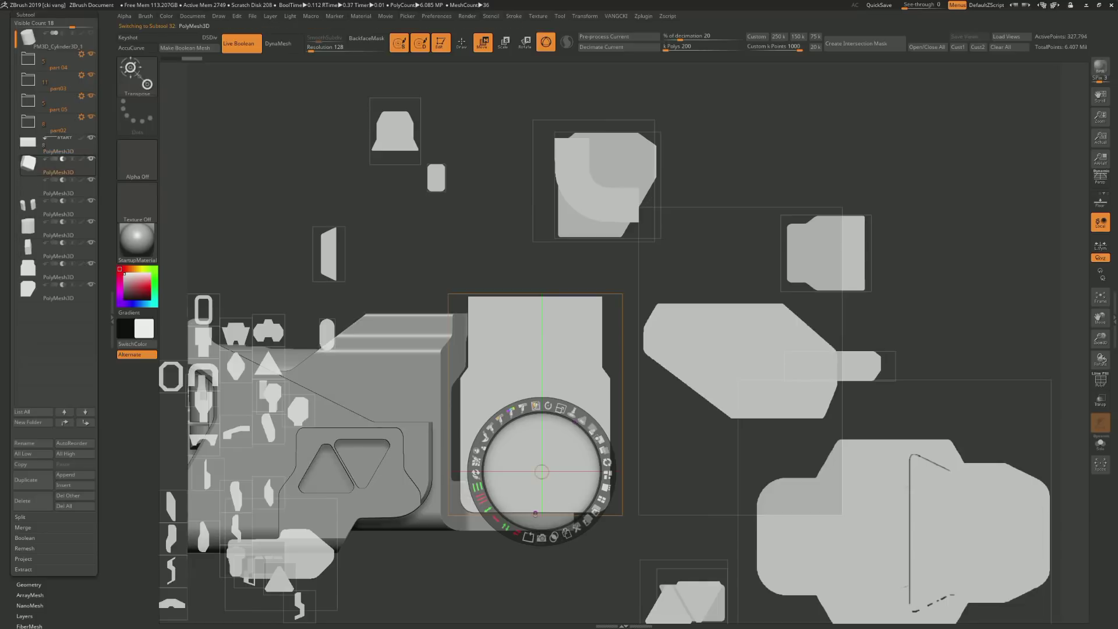
{"action": "key", "text": "shift+z"}
{"action": "left_click_drag", "start_coordinate": [758, 350], "coordinate": [734, 385]}
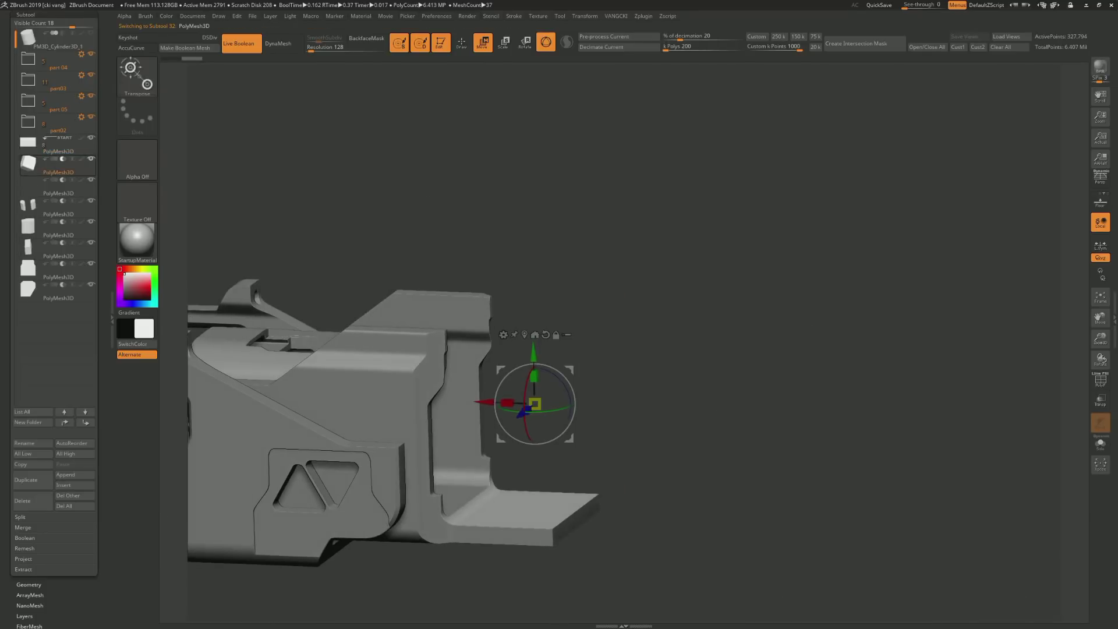
{"action": "key", "text": "q"}
{"action": "left_click_drag", "start_coordinate": [486, 244], "coordinate": [487, 276], "text": "shift"}
Trim away the plate's upper portion with a horizontal TrimCurve stroke
{"action": "key", "text": "alt+s"}
{"action": "key", "text": "shift+f"}
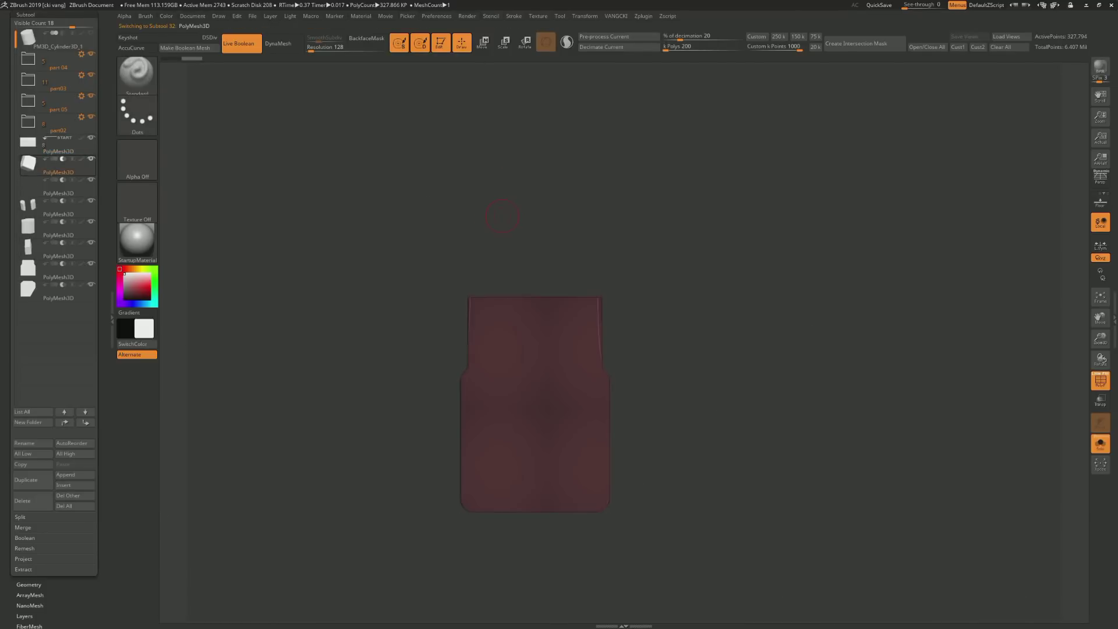
{"action": "key", "text": "alt+s"}
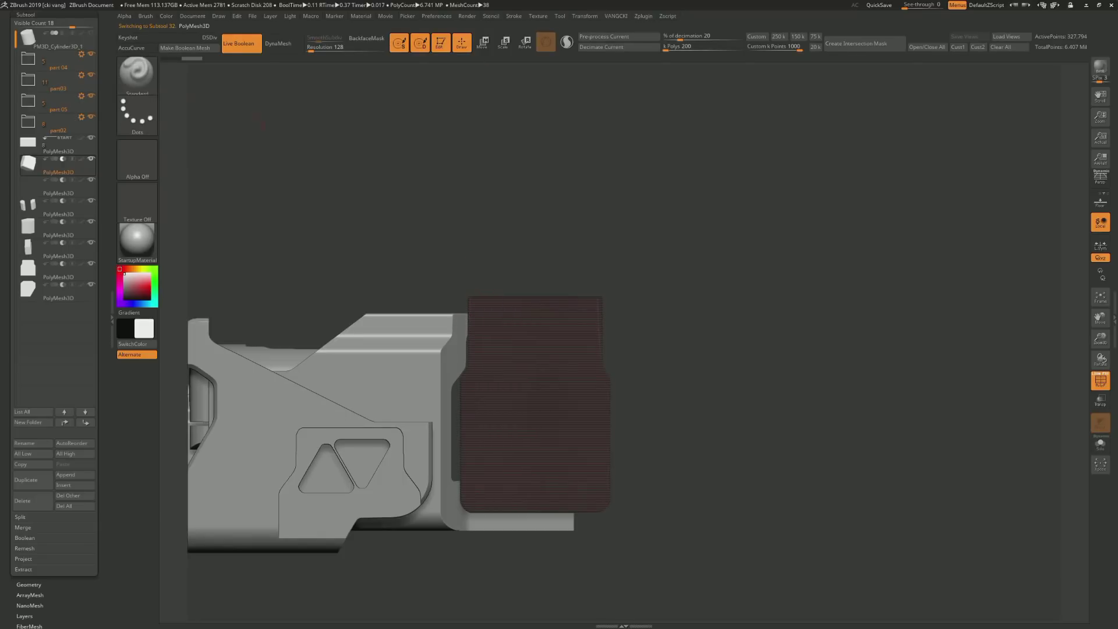
{"action": "key", "text": "b"}
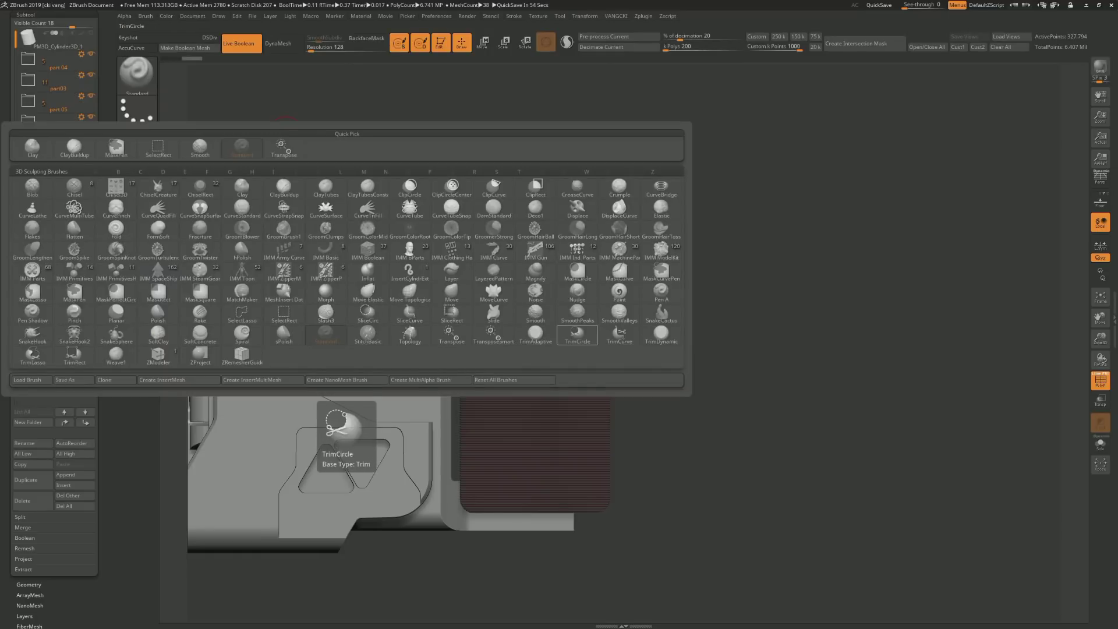
{"action": "left_click", "coordinate": [619, 333]}
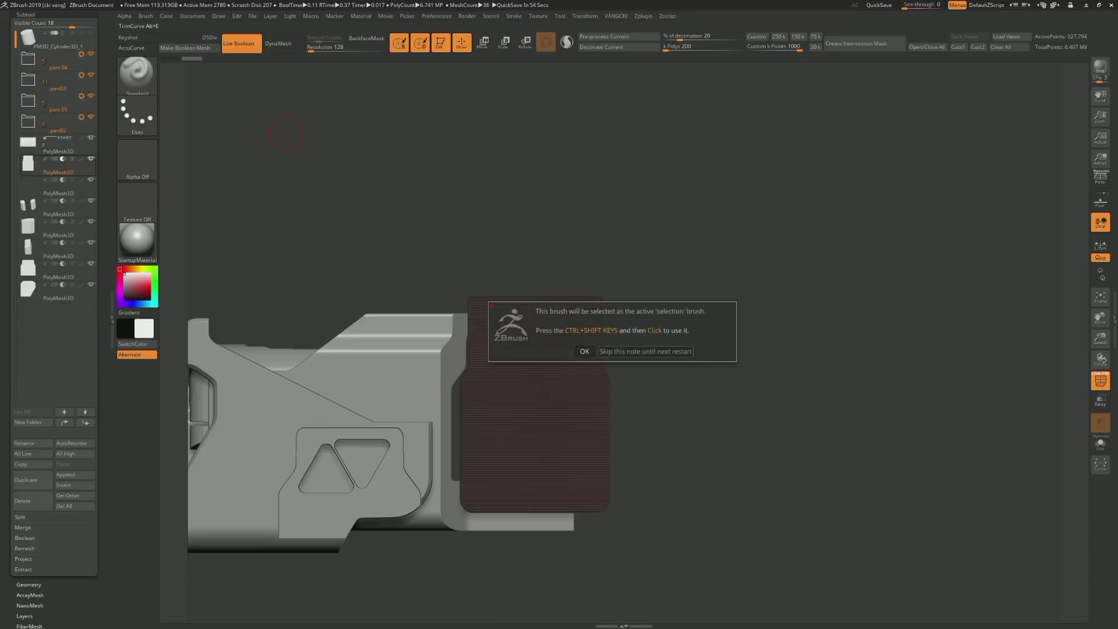
{"action": "left_click", "coordinate": [646, 351]}
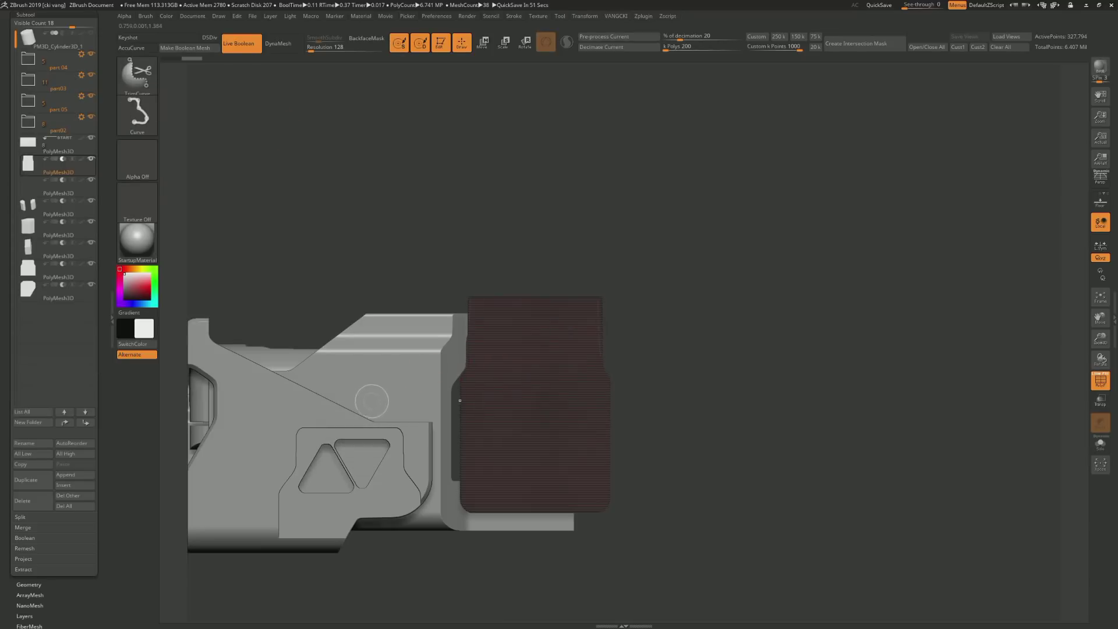
{"action": "left_click_drag", "start_coordinate": [372, 402], "coordinate": [664, 400], "text": "ctrl+shift"}
{"action": "left_click_drag", "start_coordinate": [520, 285], "coordinate": [503, 297]}
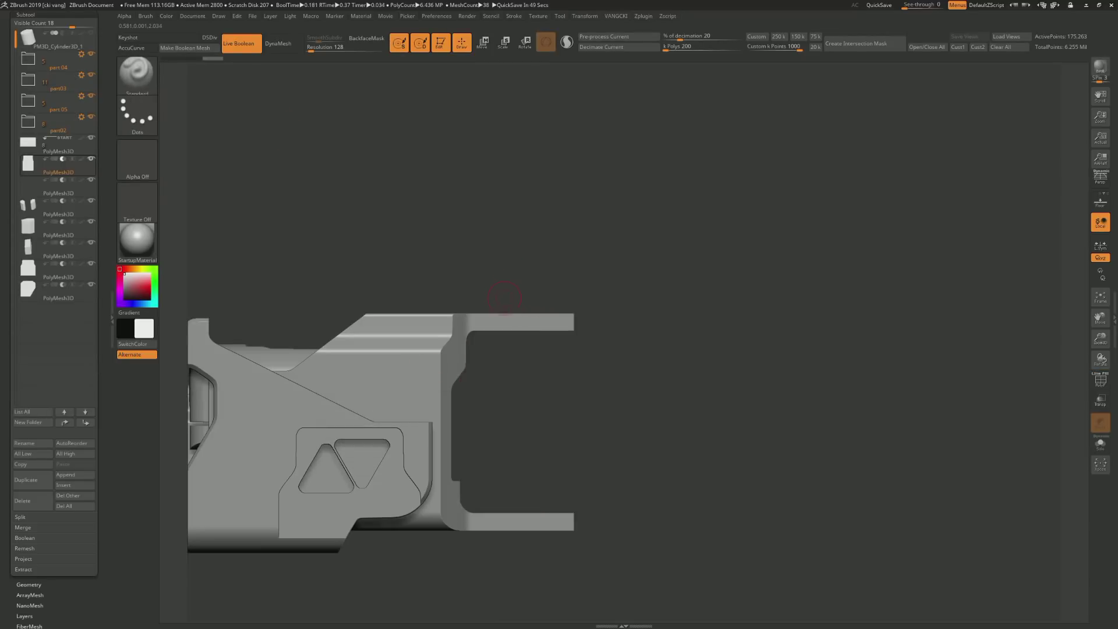
Slide the trimmed plate right along X and nudge it into place
{"action": "key", "text": "w"}
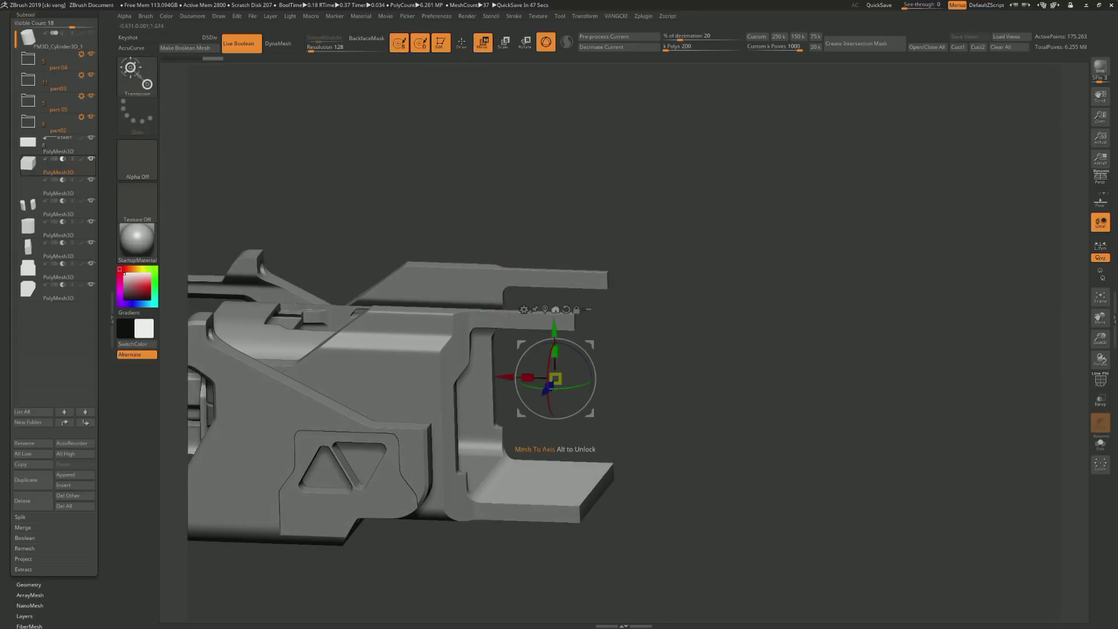
{"action": "mouse_move", "coordinate": [505, 377]}
{"action": "left_mouse_down"}
{"action": "mouse_move", "coordinate": [614, 381]}
{"action": "mouse_move", "coordinate": [483, 377]}
{"action": "mouse_move", "coordinate": [542, 378]}
{"action": "mouse_move", "coordinate": [566, 344]}
{"action": "mouse_move", "coordinate": [567, 354]}
{"action": "left_mouse_up"}
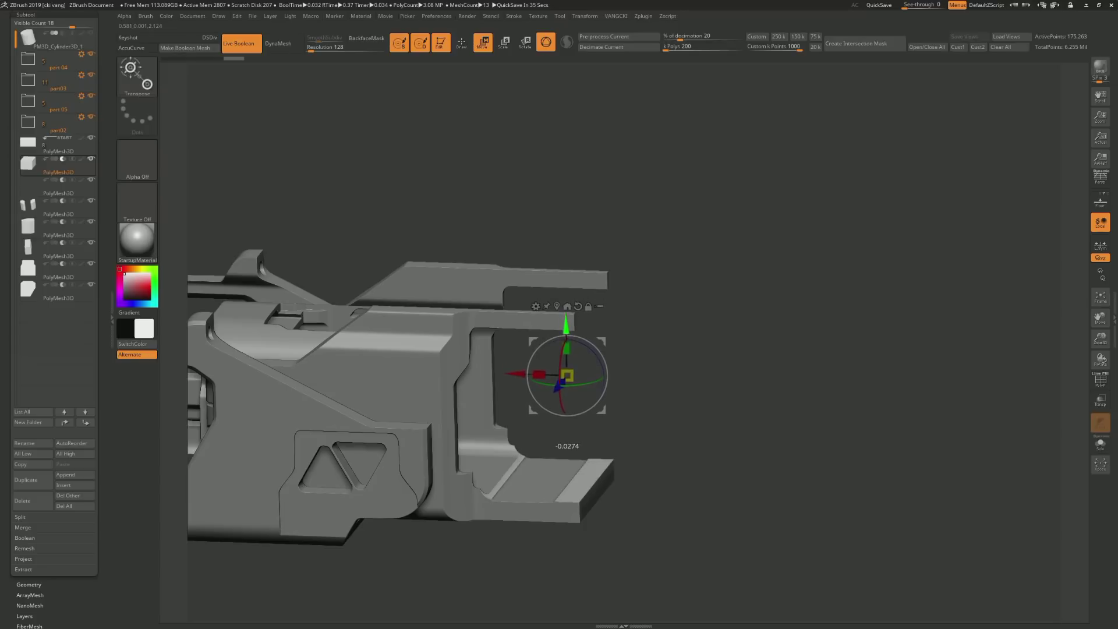
{"action": "left_click_drag", "start_coordinate": [757, 408], "coordinate": [722, 402]}
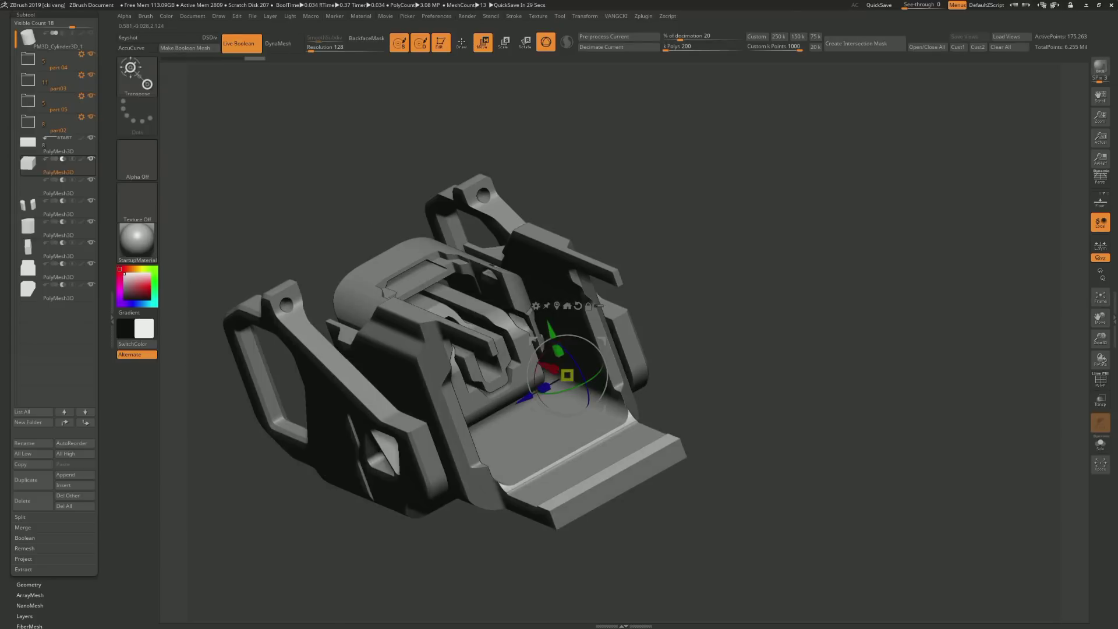
{"action": "left_click_drag", "start_coordinate": [568, 415], "coordinate": [568, 431]}
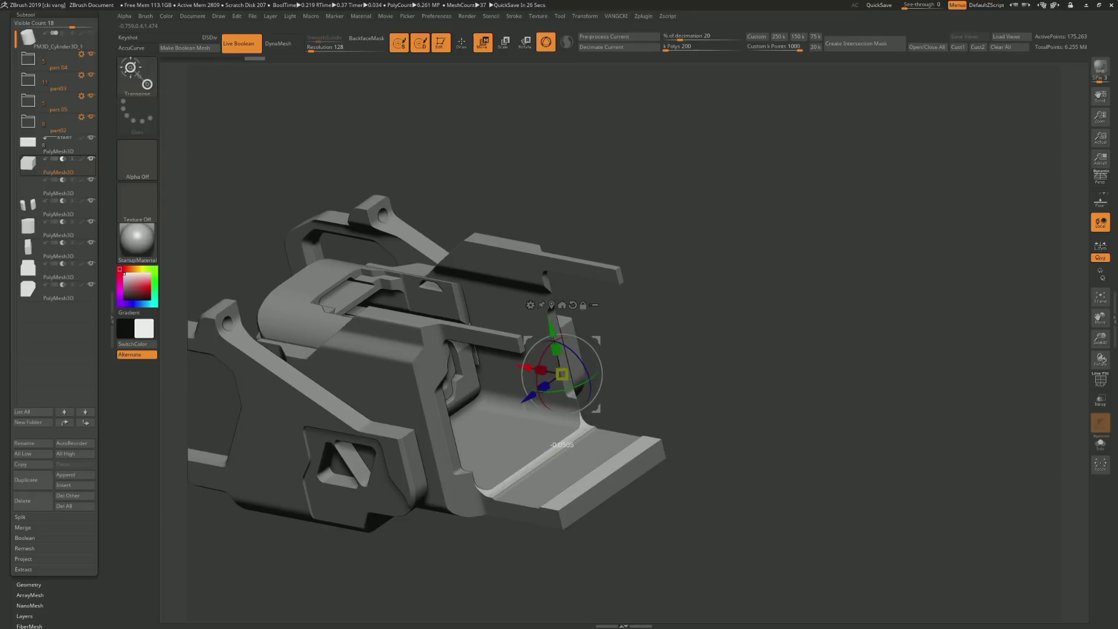
{"action": "left_click_drag", "start_coordinate": [557, 350], "coordinate": [539, 369]}
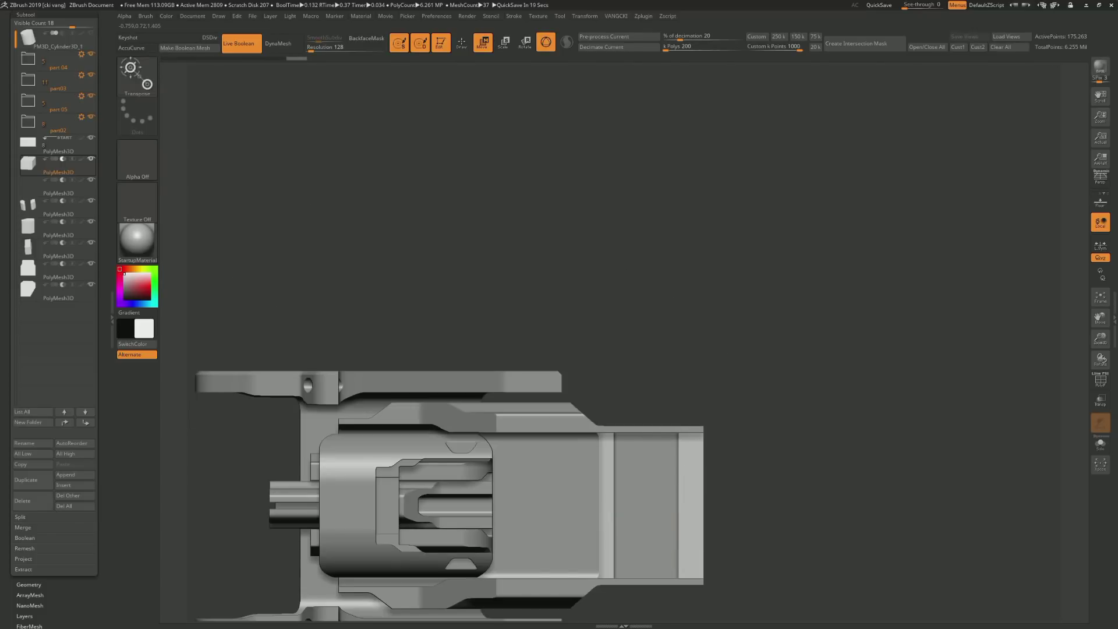
Select another PolyMesh3D part, isolate it, and bring the Spotlight shapes back
{"action": "left_click_drag", "start_coordinate": [631, 608], "coordinate": [481, 492], "text": "alt"}
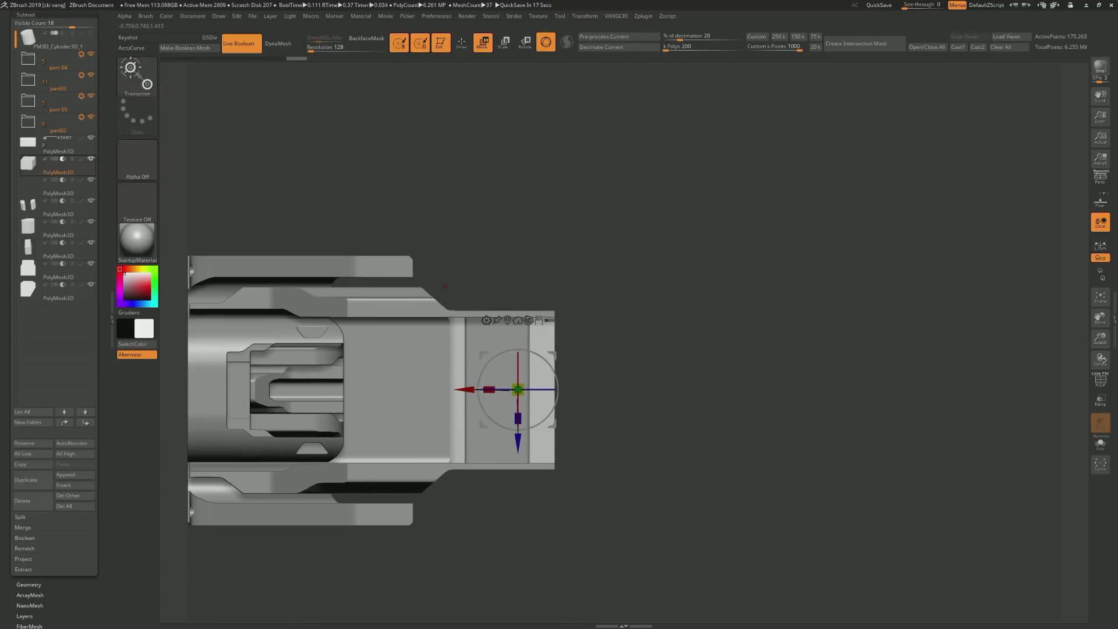
{"action": "left_click", "coordinate": [579, 403], "text": "alt"}
{"action": "key", "text": "alt+s"}
{"action": "key", "text": "alt+s"}
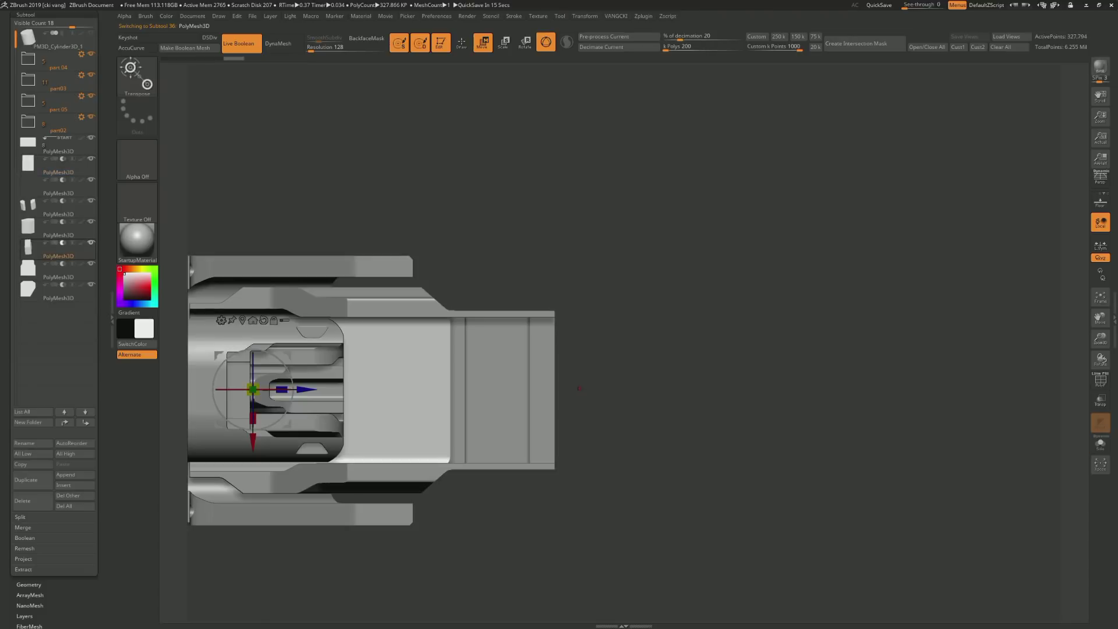
{"action": "key", "text": "shift+z"}
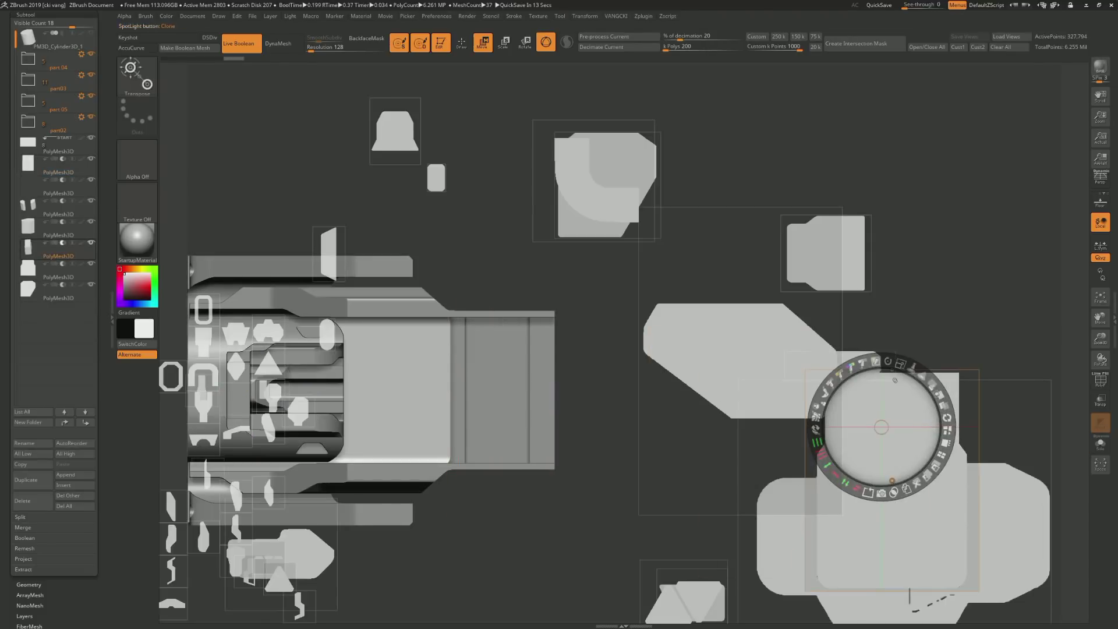
Move and stretch another Spotlight shape taller, activate the new part, and hide Spotlight
{"action": "left_click_drag", "start_coordinate": [873, 402], "coordinate": [523, 294]}
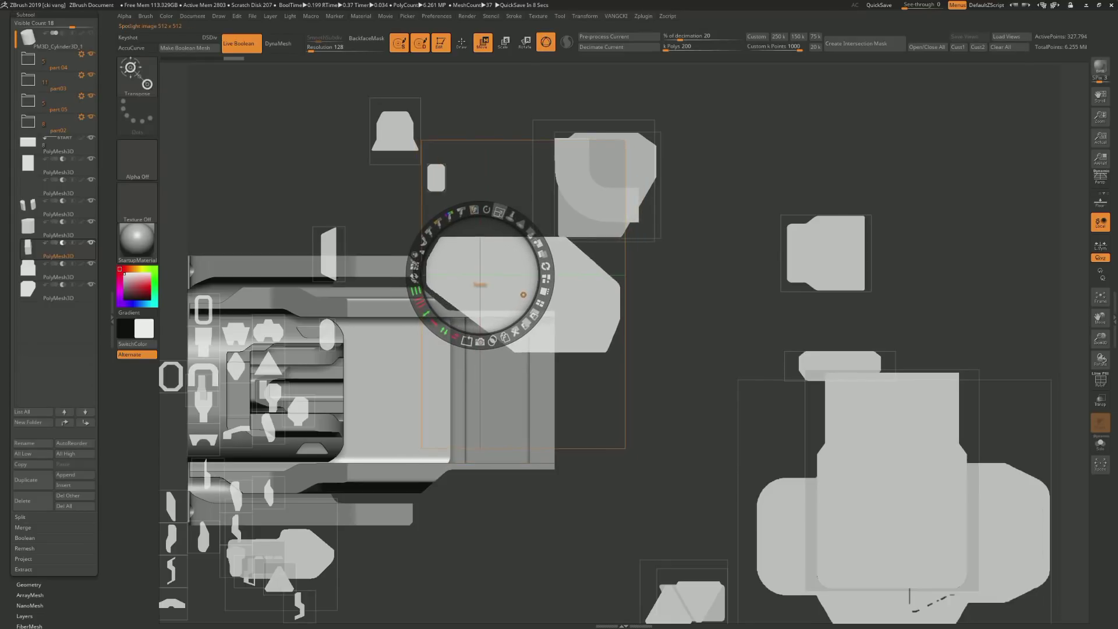
{"action": "left_click_drag", "start_coordinate": [499, 213], "coordinate": [515, 285]}
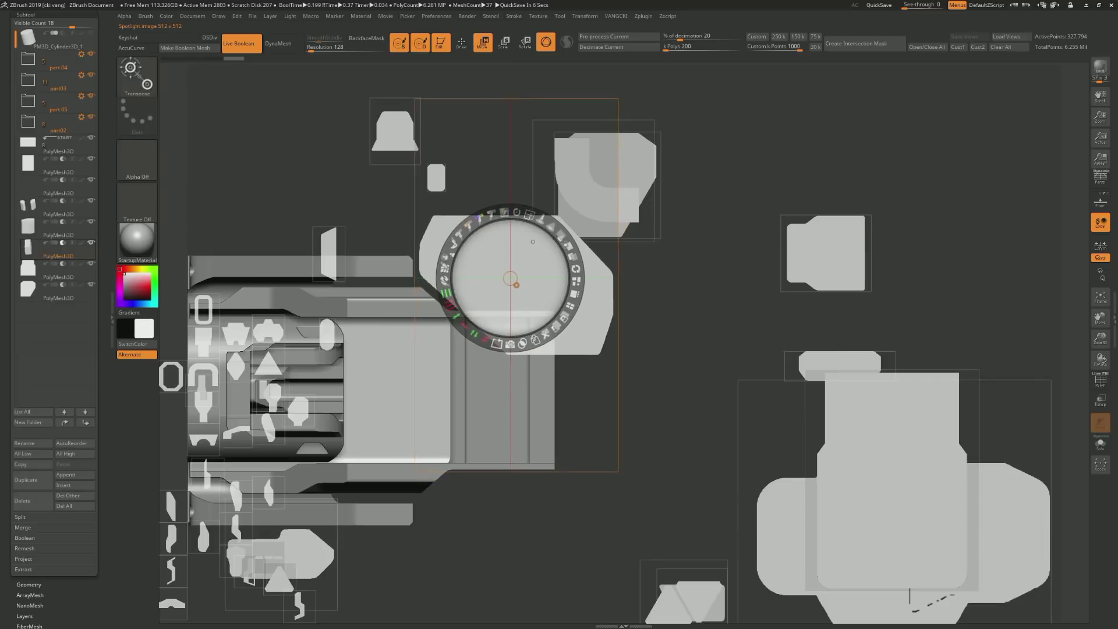
{"action": "left_click", "coordinate": [515, 285], "text": "alt"}
{"action": "key", "text": "shift+z"}
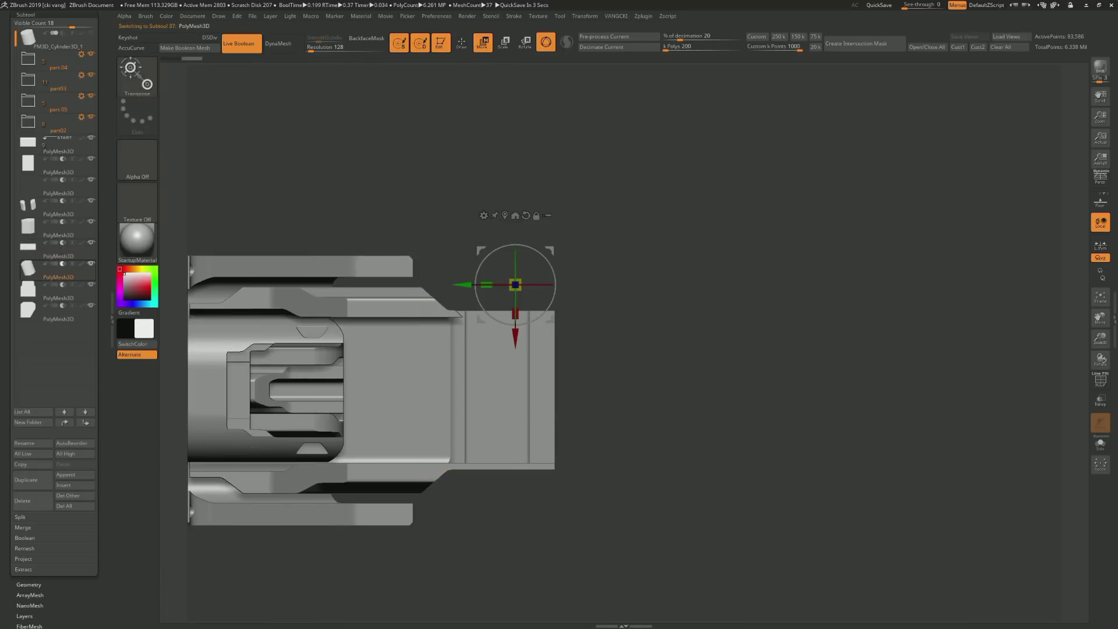
Orbit around the new plate part from several angles and clear the transform handles
{"action": "left_click_drag", "start_coordinate": [698, 291], "coordinate": [699, 350]}
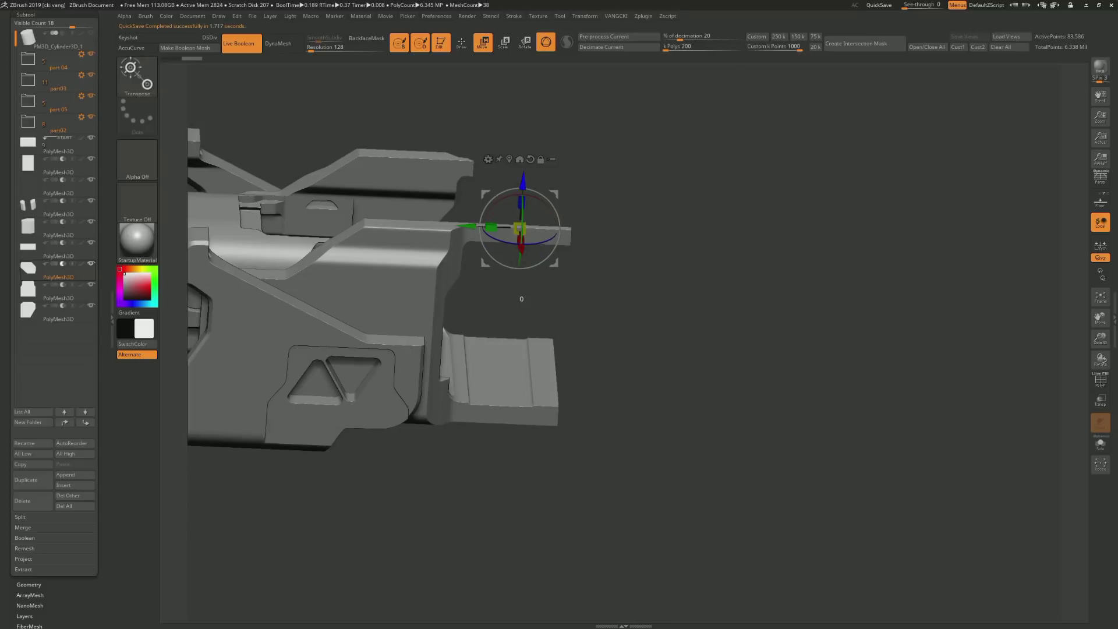
{"action": "left_click_drag", "start_coordinate": [698, 291], "coordinate": [728, 314]}
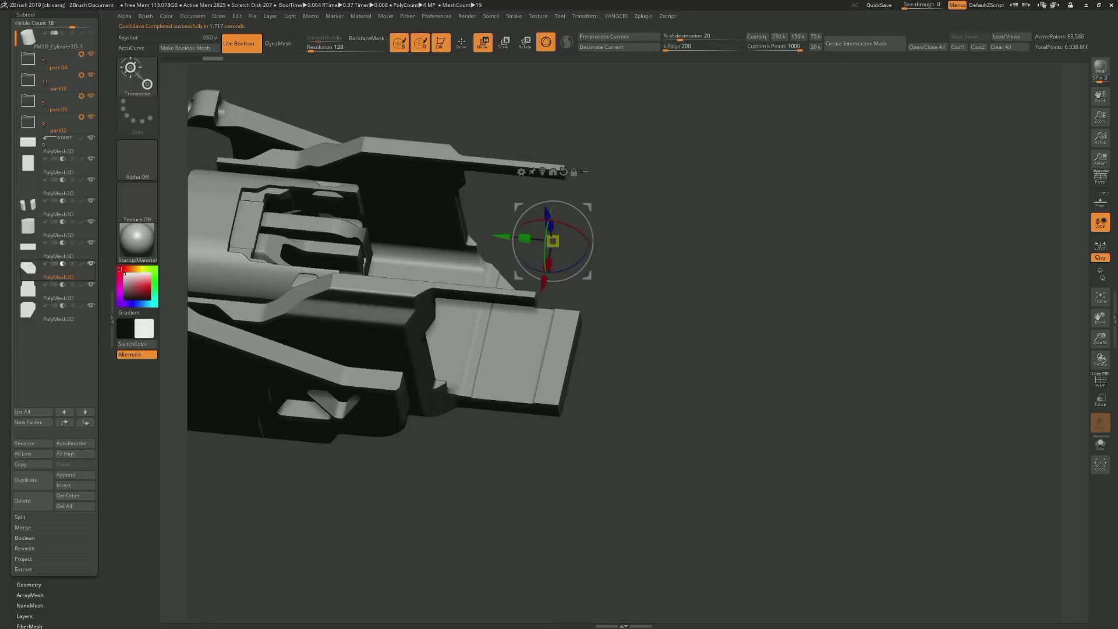
{"action": "left_click_drag", "start_coordinate": [757, 350], "coordinate": [757, 262]}
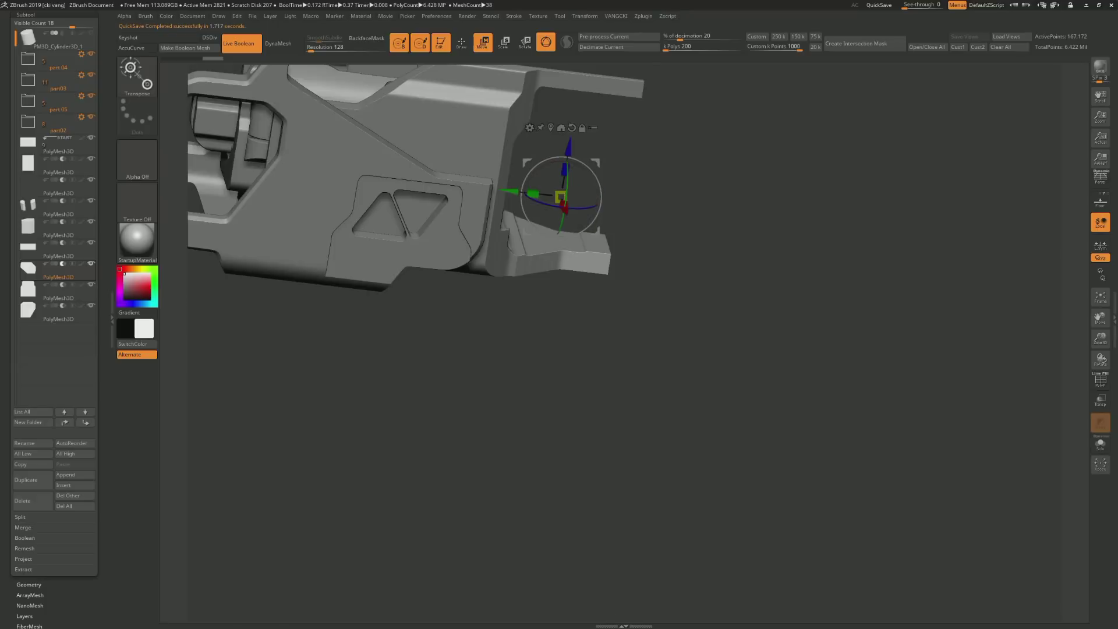
{"action": "left_click_drag", "start_coordinate": [757, 378], "coordinate": [845, 350]}
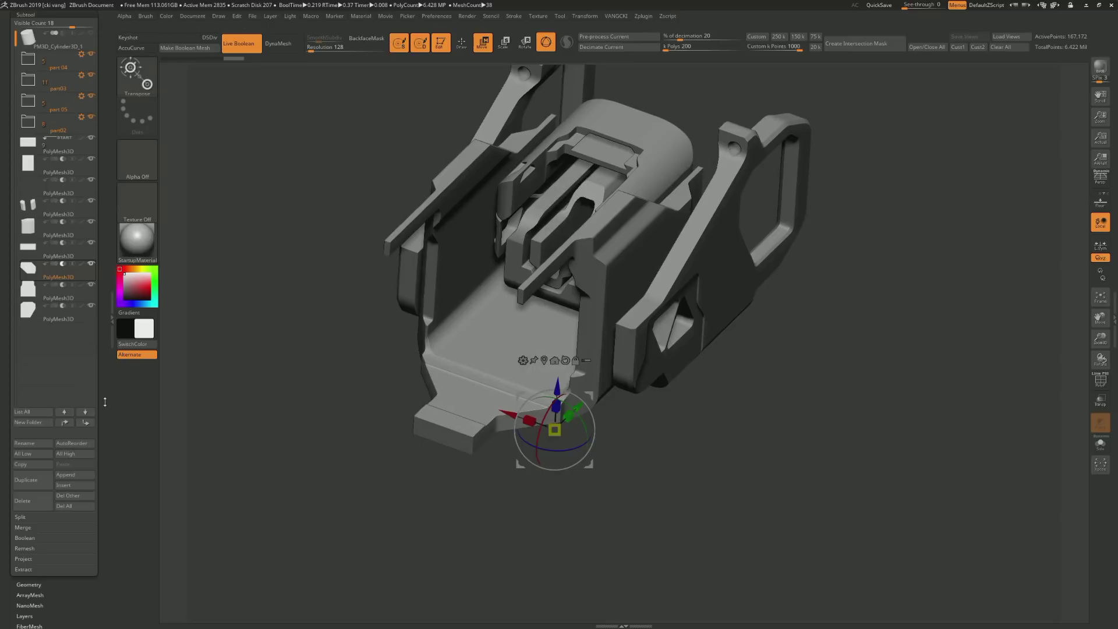
{"action": "scroll", "coordinate": [105, 401], "scroll_direction": "down", "scroll_amount": 5}
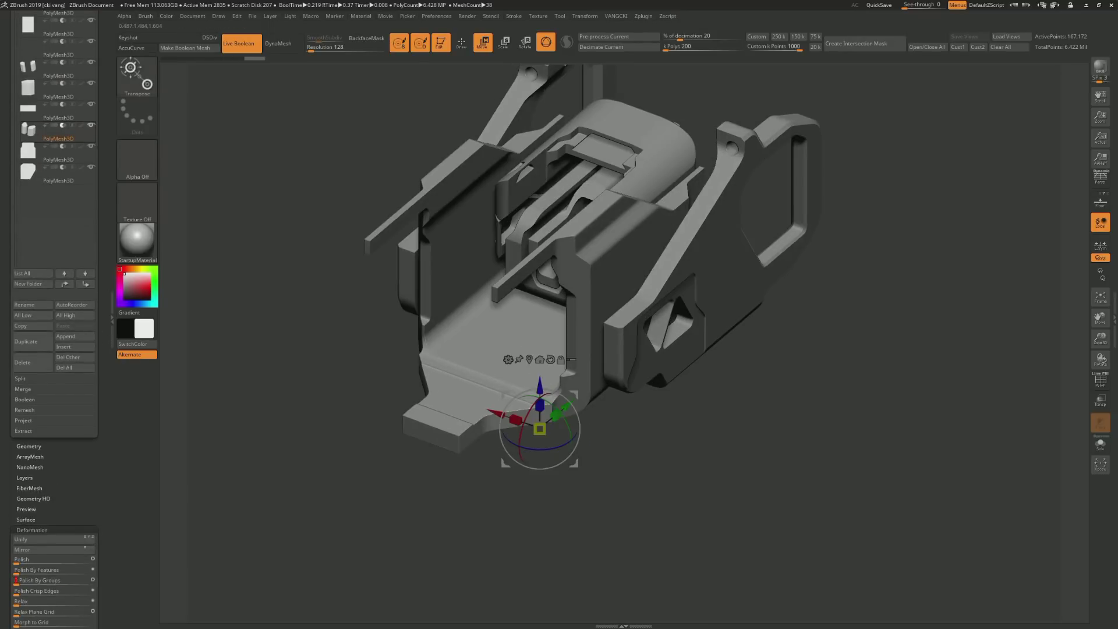
{"action": "key", "text": "y"}
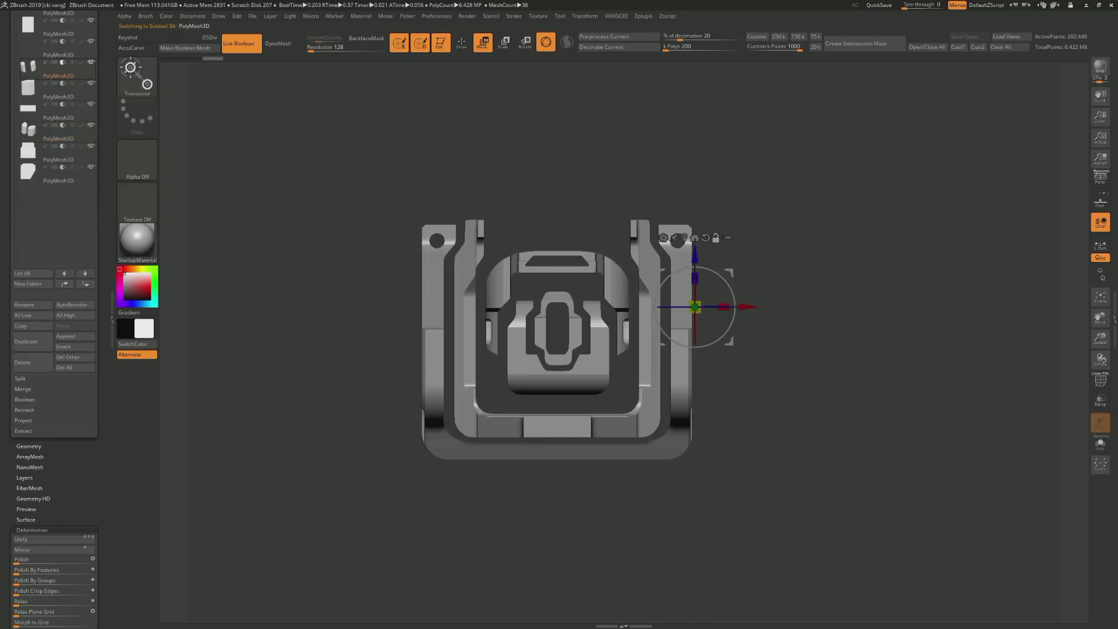
Stamp the widened trapezoid shape as two new parts, at the lower centre and left side
{"action": "key", "text": "shift+z"}
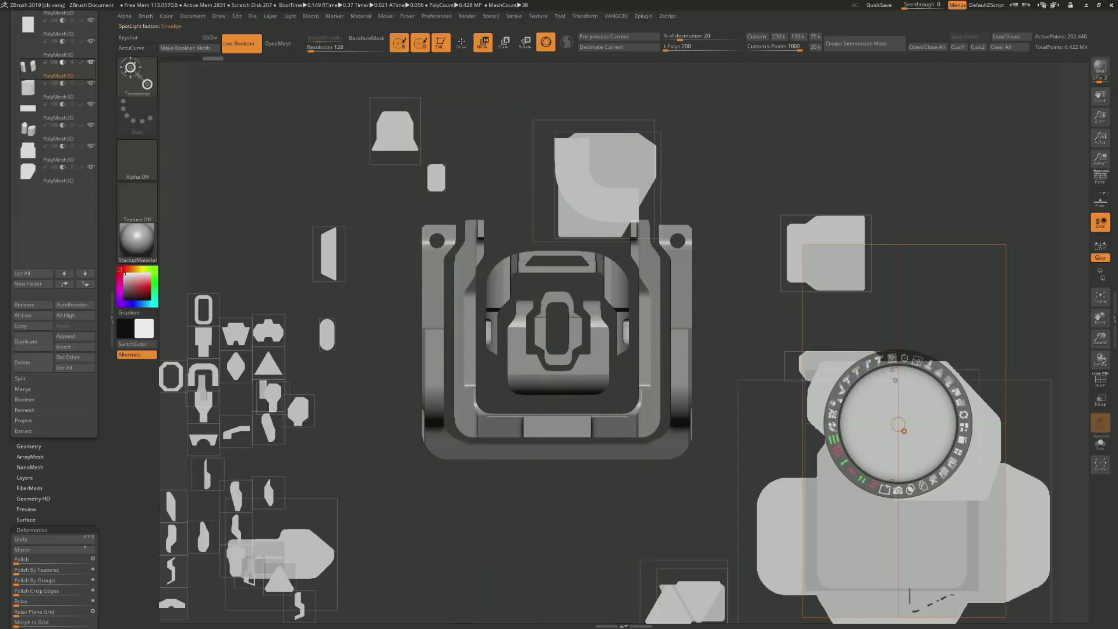
{"action": "left_click", "coordinate": [394, 131]}
{"action": "left_click_drag", "start_coordinate": [387, 155], "coordinate": [557, 447]}
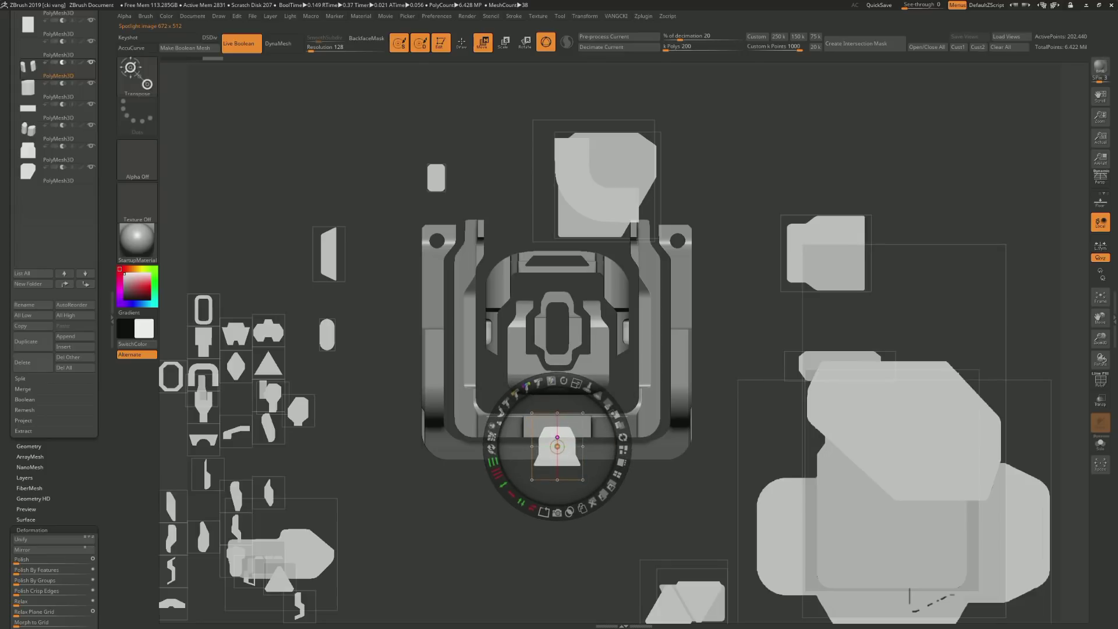
{"action": "mouse_move", "coordinate": [509, 493]}
{"action": "left_mouse_down"}
{"action": "mouse_move", "coordinate": [501, 484]}
{"action": "mouse_move", "coordinate": [512, 486]}
{"action": "left_mouse_up"}
{"action": "left_click", "coordinate": [557, 512]}
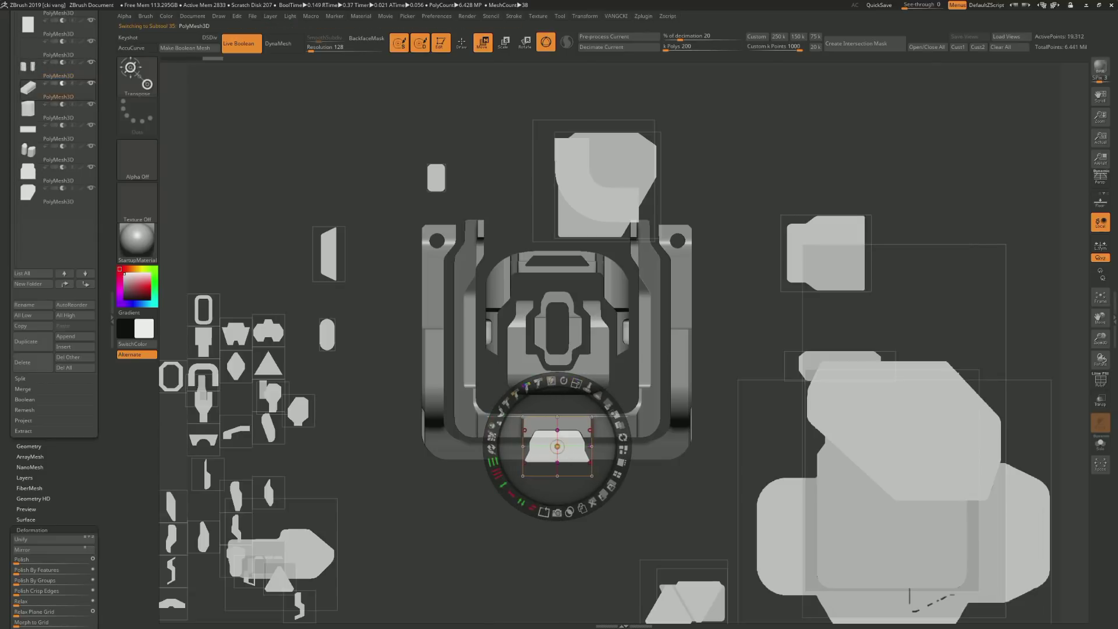
{"action": "mouse_move", "coordinate": [557, 447]}
{"action": "left_mouse_down"}
{"action": "mouse_move", "coordinate": [462, 445]}
{"action": "mouse_move", "coordinate": [482, 462]}
{"action": "mouse_move", "coordinate": [429, 429]}
{"action": "mouse_move", "coordinate": [437, 337]}
{"action": "mouse_move", "coordinate": [499, 336]}
{"action": "mouse_move", "coordinate": [483, 335]}
{"action": "left_mouse_up"}
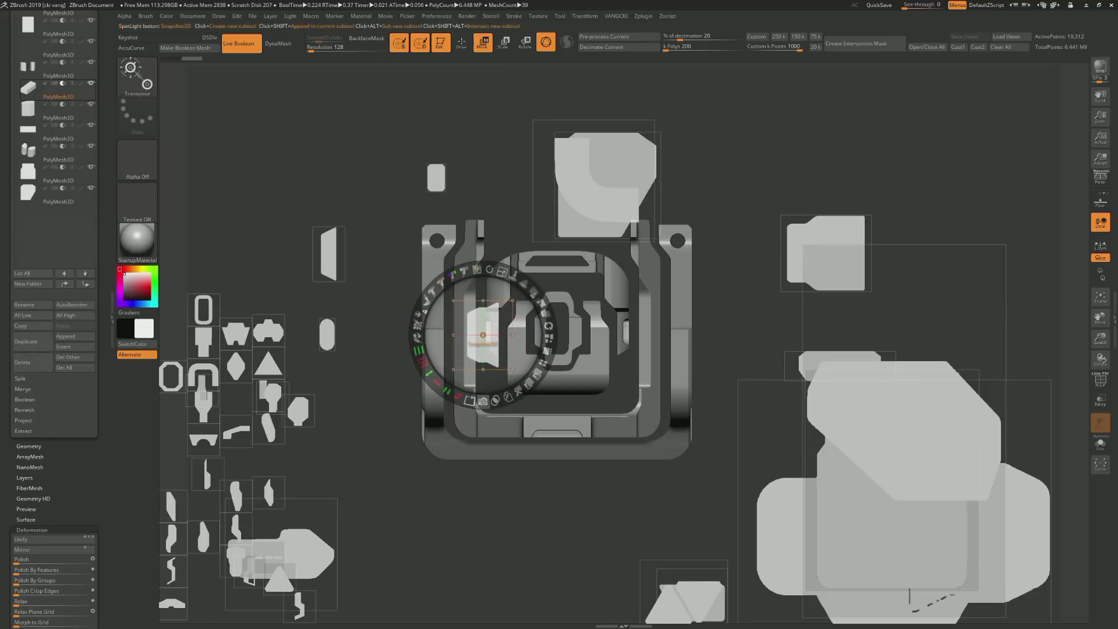
{"action": "left_click", "coordinate": [483, 401]}
Check the trapezoid parts from several angles, then enlarge the rounded-rectangle shape over the bracket
{"action": "key", "text": "shift+z"}
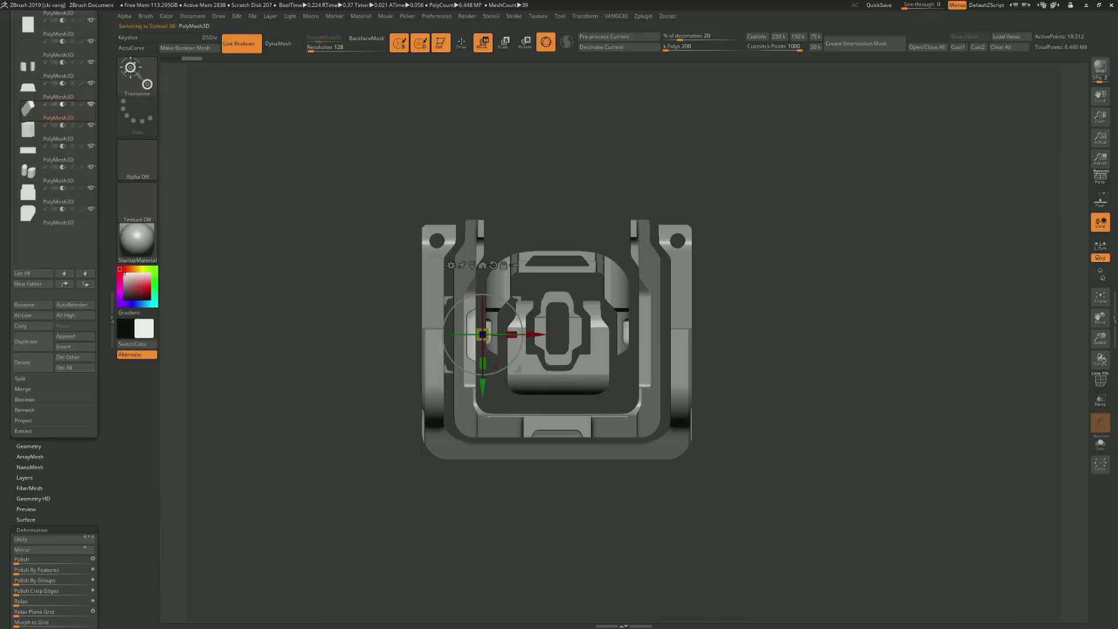
{"action": "left_click_drag", "start_coordinate": [474, 405], "coordinate": [547, 379]}
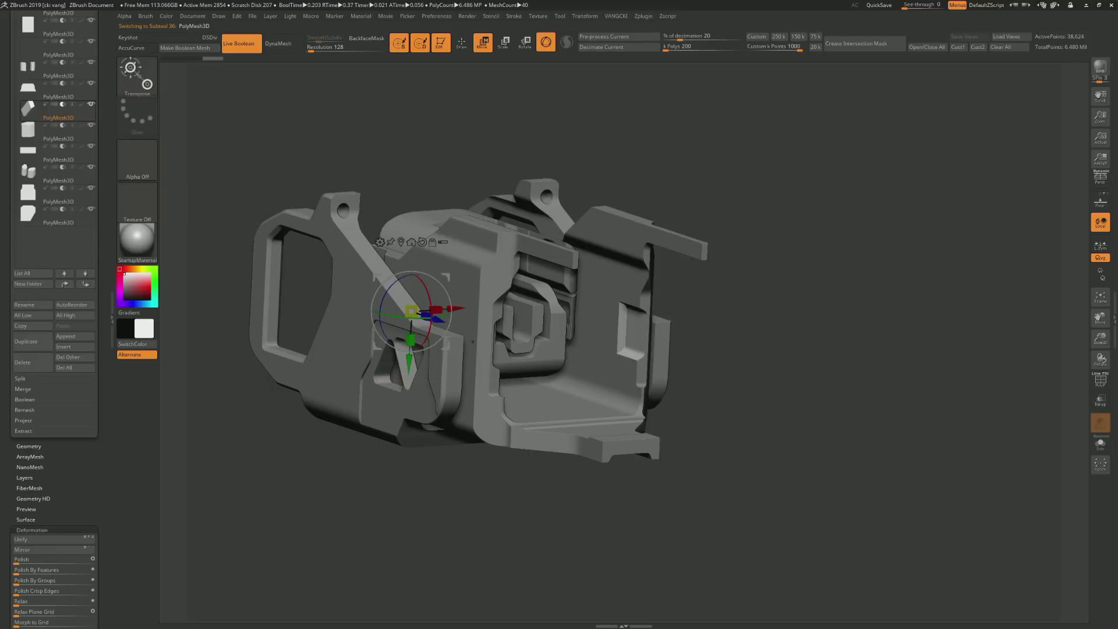
{"action": "mouse_move", "coordinate": [473, 342]}
{"action": "left_mouse_down"}
{"action": "mouse_move", "coordinate": [443, 349]}
{"action": "mouse_move", "coordinate": [479, 364]}
{"action": "left_mouse_up"}
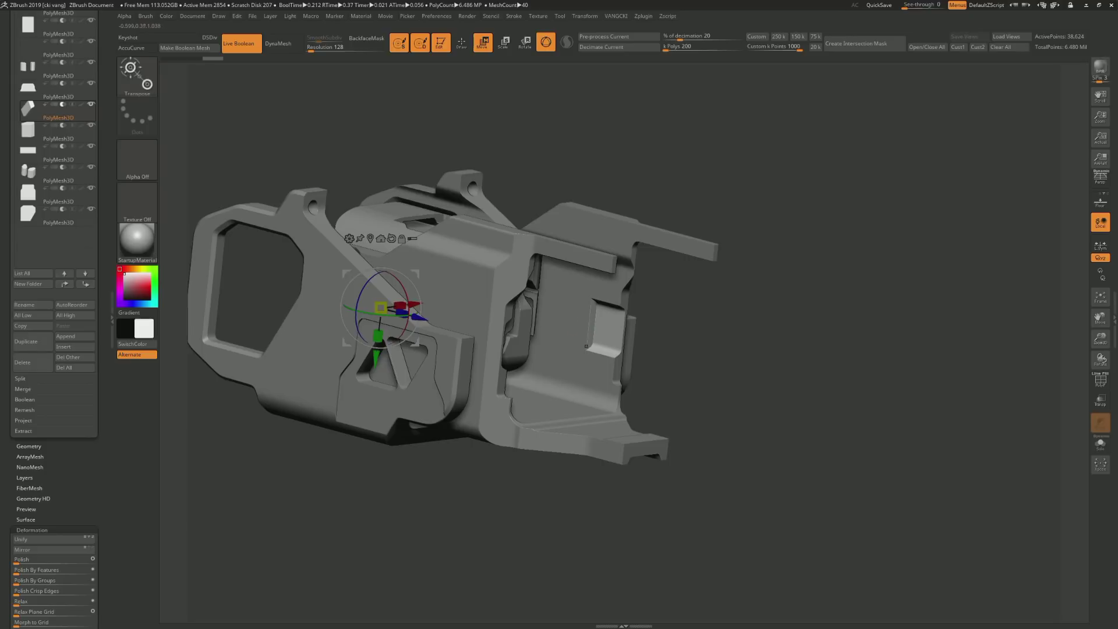
{"action": "mouse_move", "coordinate": [587, 342]}
{"action": "left_mouse_down"}
{"action": "mouse_move", "coordinate": [588, 407]}
{"action": "mouse_move", "coordinate": [577, 361]}
{"action": "left_mouse_up"}
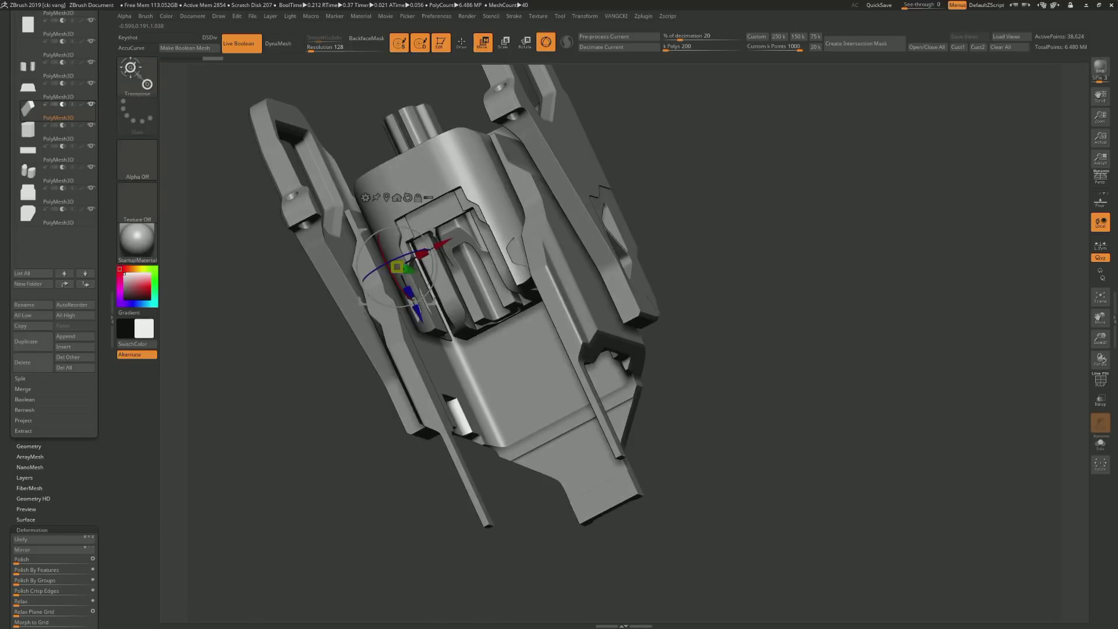
{"action": "mouse_move", "coordinate": [460, 344]}
{"action": "left_mouse_down", "text": "shift"}
{"action": "mouse_move", "coordinate": [449, 322]}
{"action": "mouse_move", "coordinate": [724, 373]}
{"action": "mouse_move", "coordinate": [508, 322]}
{"action": "left_mouse_up", "text": "shift"}
{"action": "key", "text": "shift+z"}
{"action": "mouse_move", "coordinate": [514, 257]}
{"action": "left_mouse_down"}
{"action": "mouse_move", "coordinate": [537, 260]}
{"action": "mouse_move", "coordinate": [518, 271]}
{"action": "mouse_move", "coordinate": [531, 268]}
{"action": "left_mouse_up"}
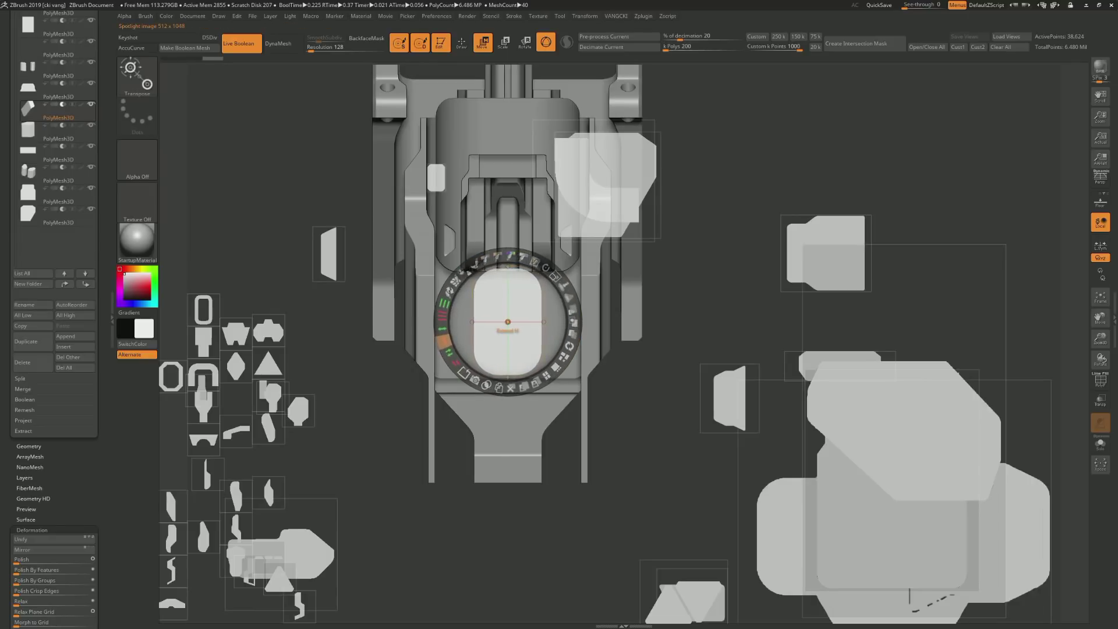
Stamp the rounded-rectangle shape as a new part and move it down the bracket
{"action": "left_click_drag", "start_coordinate": [508, 321], "coordinate": [508, 351]}
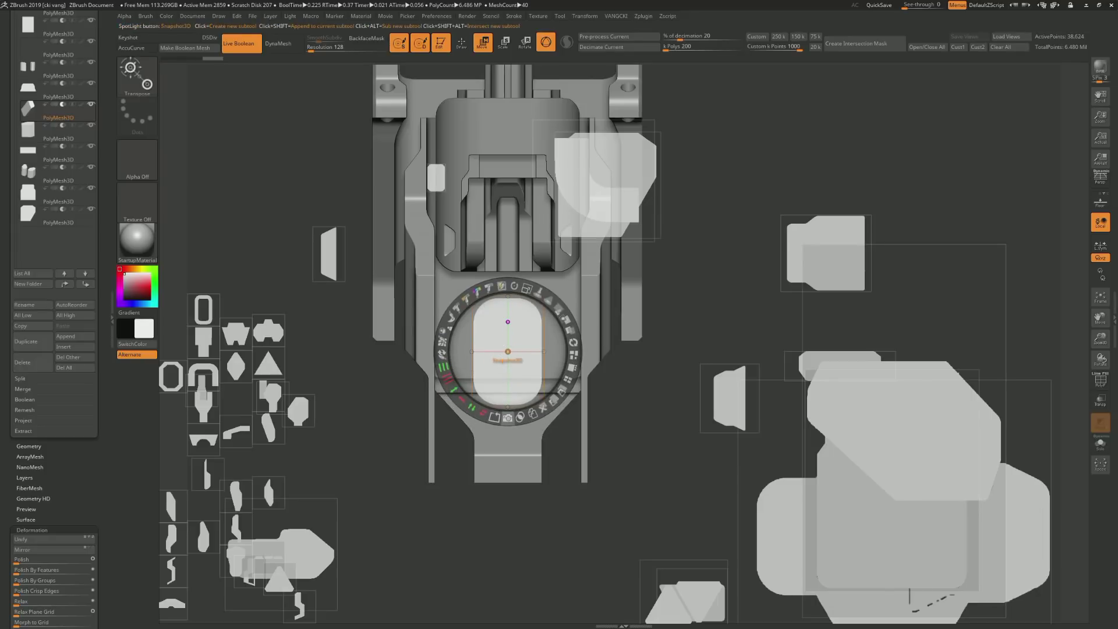
{"action": "left_click", "coordinate": [508, 418]}
{"action": "key", "text": "shift+z"}
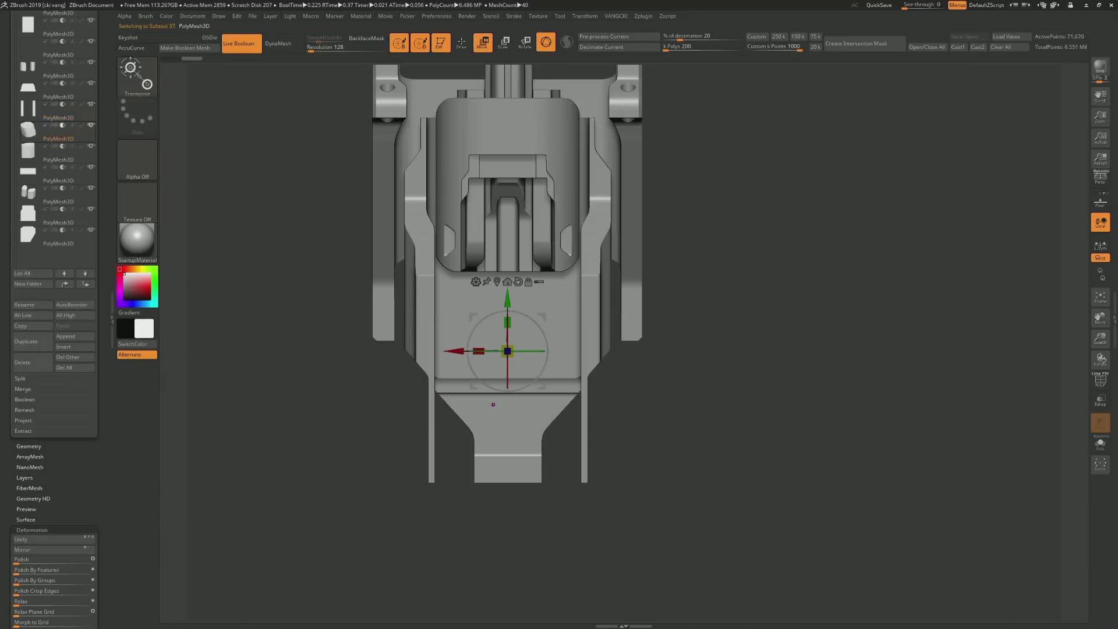
{"action": "left_click_drag", "start_coordinate": [815, 349], "coordinate": [815, 326]}
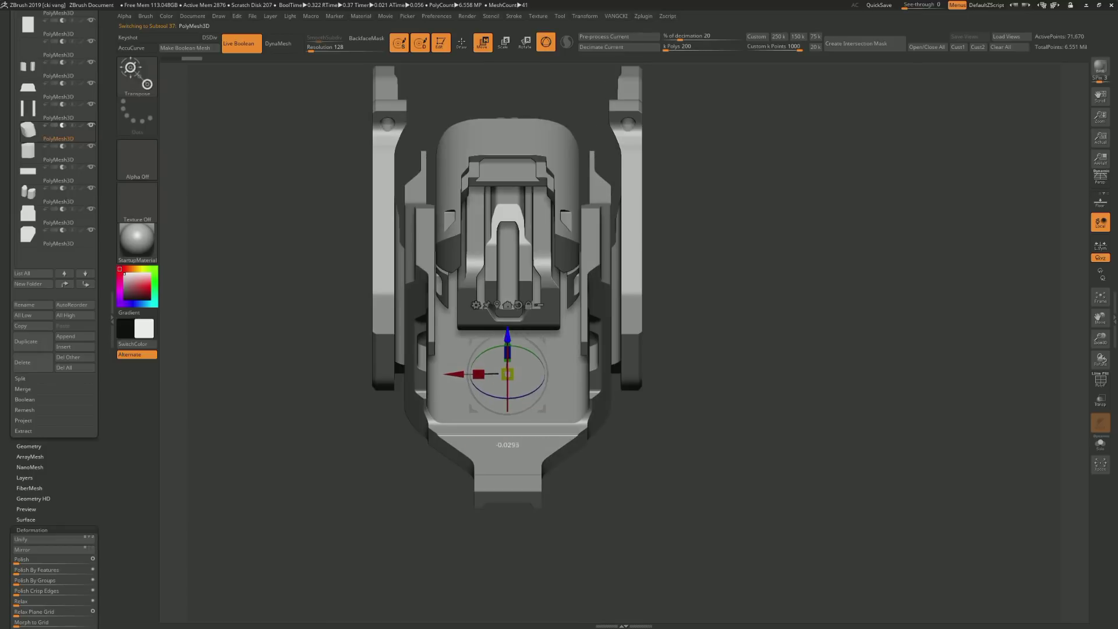
{"action": "mouse_move", "coordinate": [507, 335]}
{"action": "left_mouse_down"}
{"action": "mouse_move", "coordinate": [508, 439]}
{"action": "mouse_move", "coordinate": [507, 412]}
{"action": "left_mouse_up"}
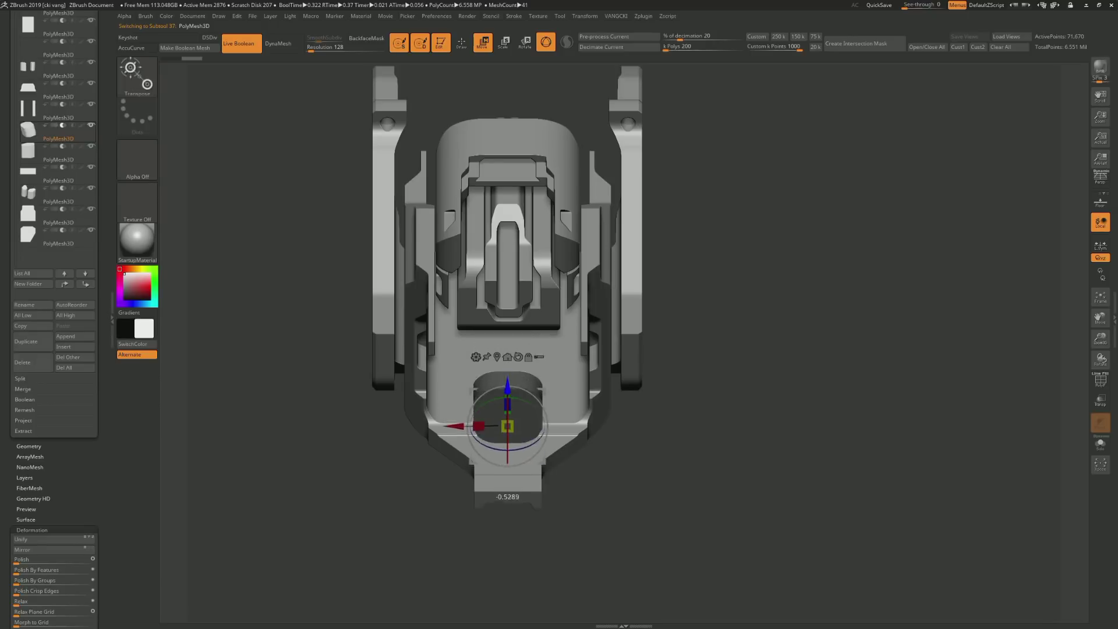
{"action": "mouse_move", "coordinate": [757, 350]}
{"action": "left_mouse_down"}
{"action": "mouse_move", "coordinate": [780, 326]}
{"action": "mouse_move", "coordinate": [787, 343]}
{"action": "left_mouse_up"}
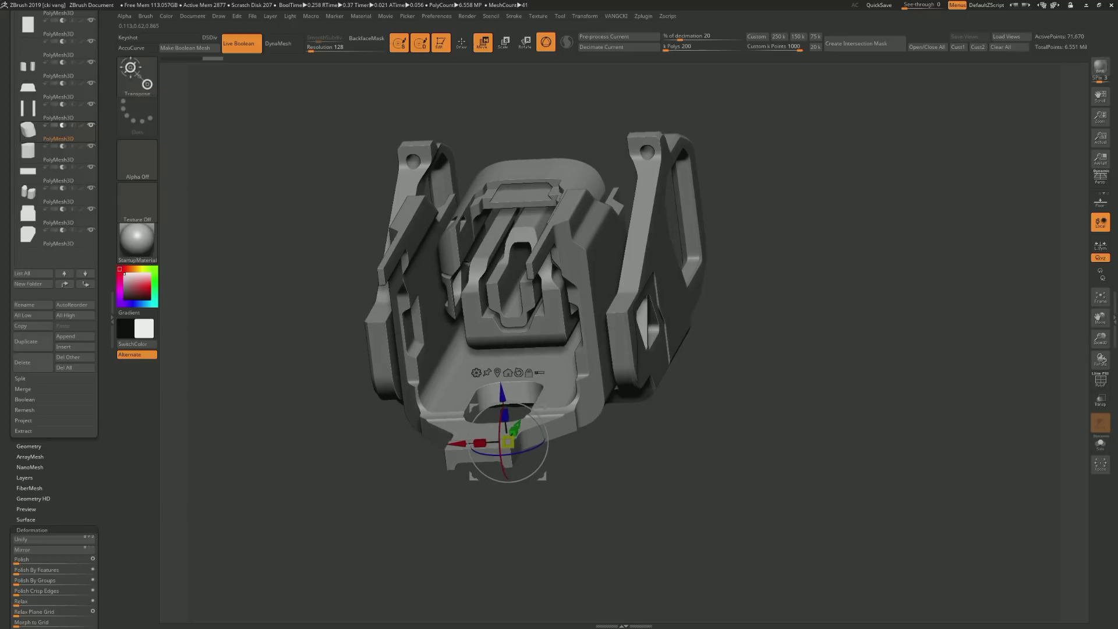
With the part in Solo and PolyF shown, widen its top cap and push it into the bracket
{"action": "left_click", "coordinate": [1100, 444]}
{"action": "key", "text": "shift+f"}
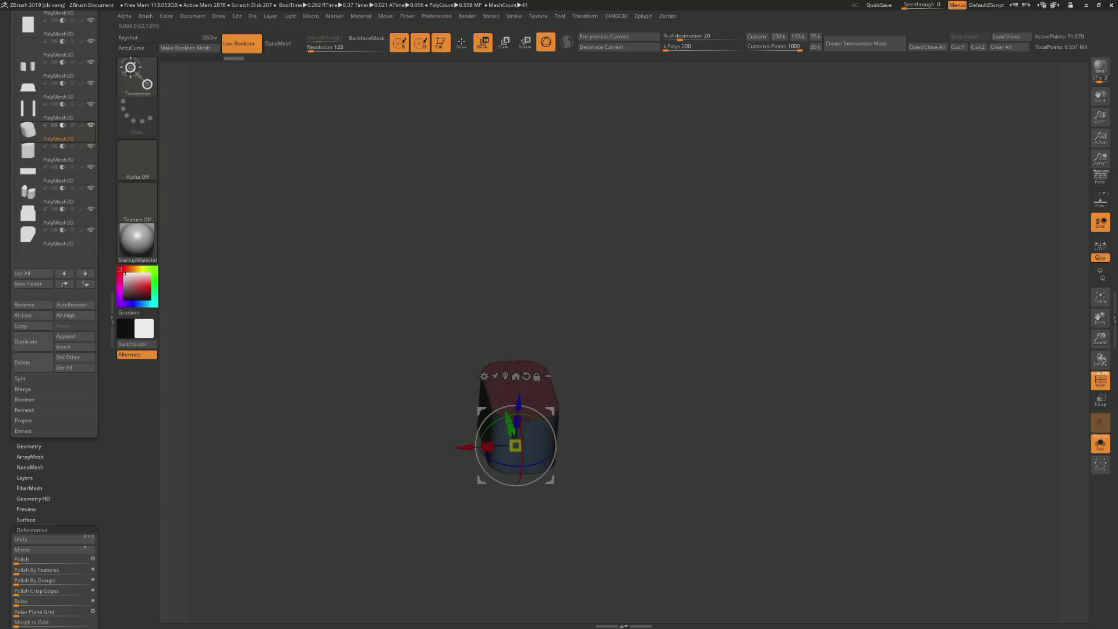
{"action": "mouse_move", "coordinate": [560, 501]}
{"action": "left_mouse_down"}
{"action": "mouse_move", "coordinate": [512, 391]}
{"action": "mouse_move", "coordinate": [528, 434]}
{"action": "left_mouse_up"}
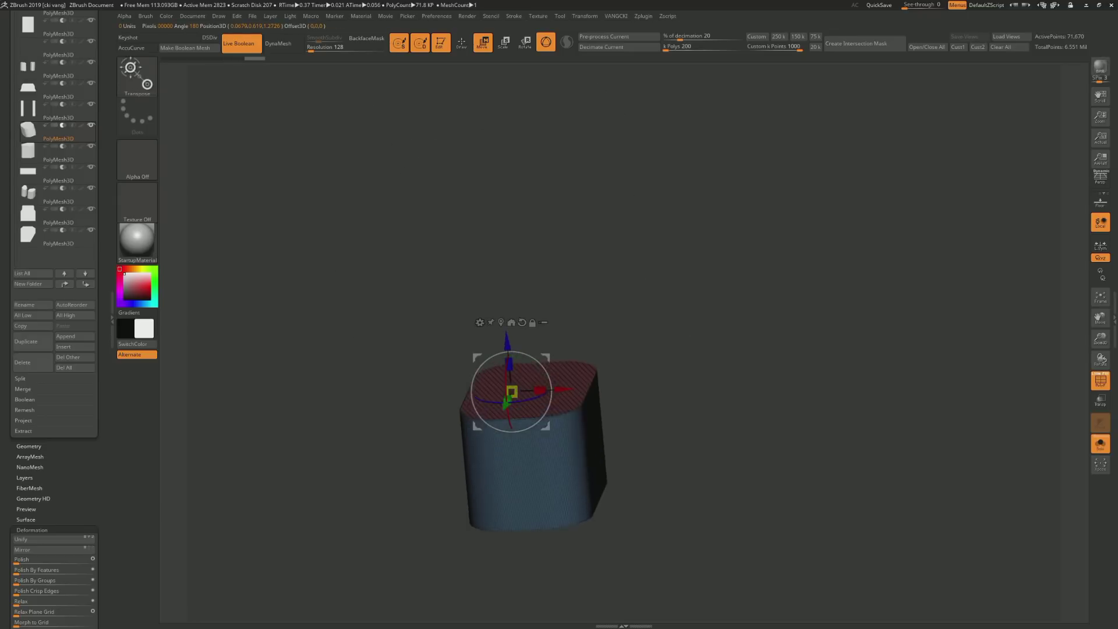
{"action": "key", "text": "shift+f"}
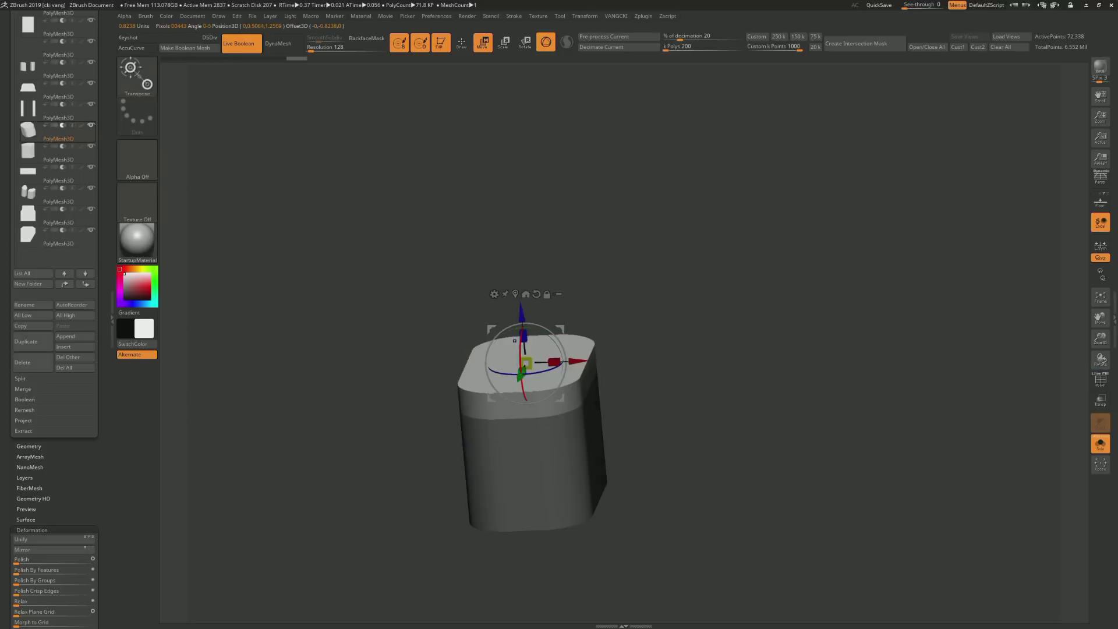
{"action": "left_click_drag", "start_coordinate": [526, 363], "coordinate": [513, 345]}
{"action": "key", "text": "ctrl+shift+s"}
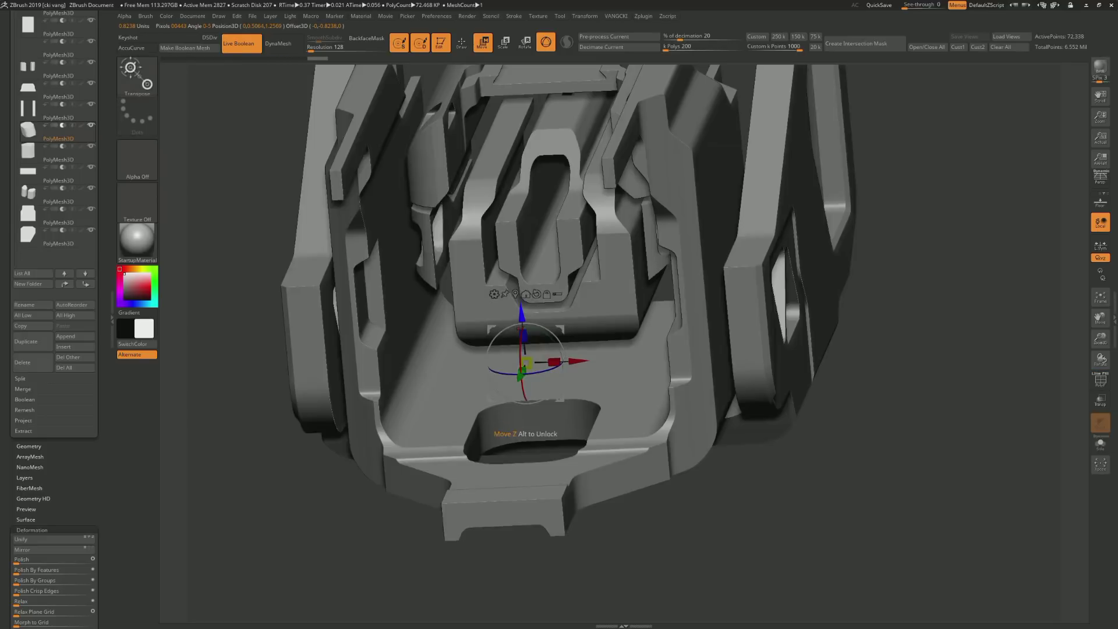
{"action": "key", "text": "ctrl+shift+s"}
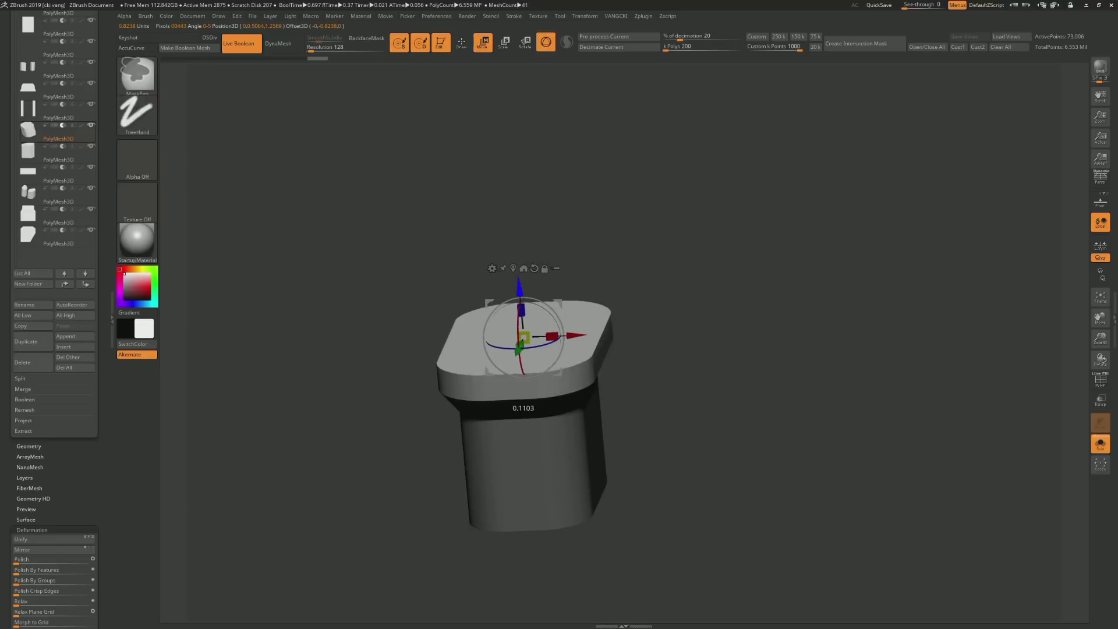
{"action": "key", "text": "shift+f"}
{"action": "key", "text": "ctrl+shift+s"}
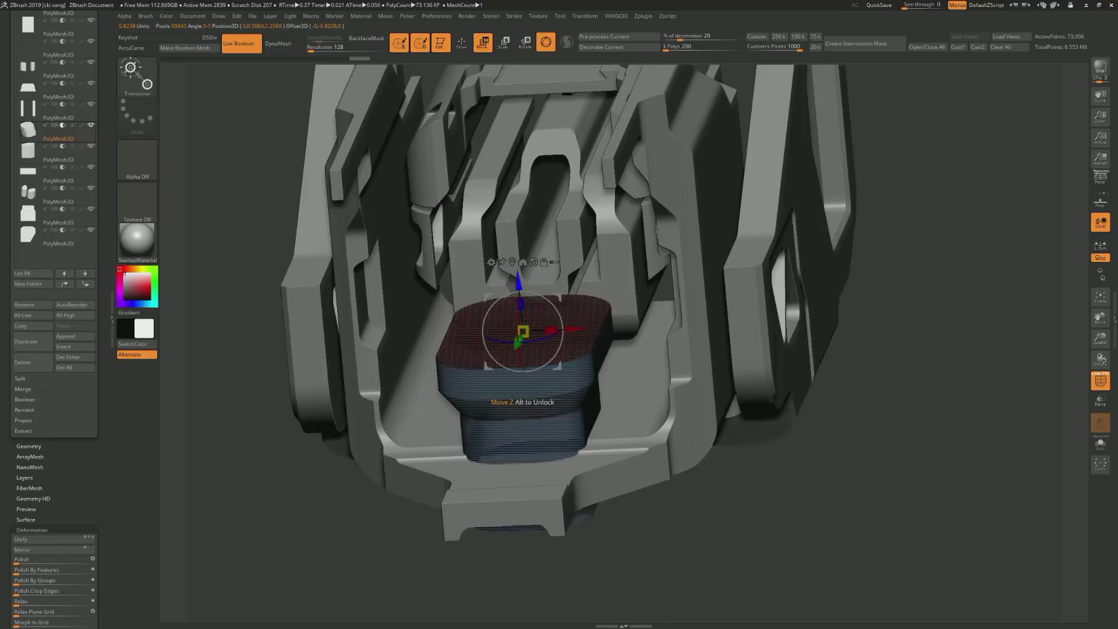
{"action": "left_click_drag", "start_coordinate": [519, 286], "coordinate": [524, 337]}
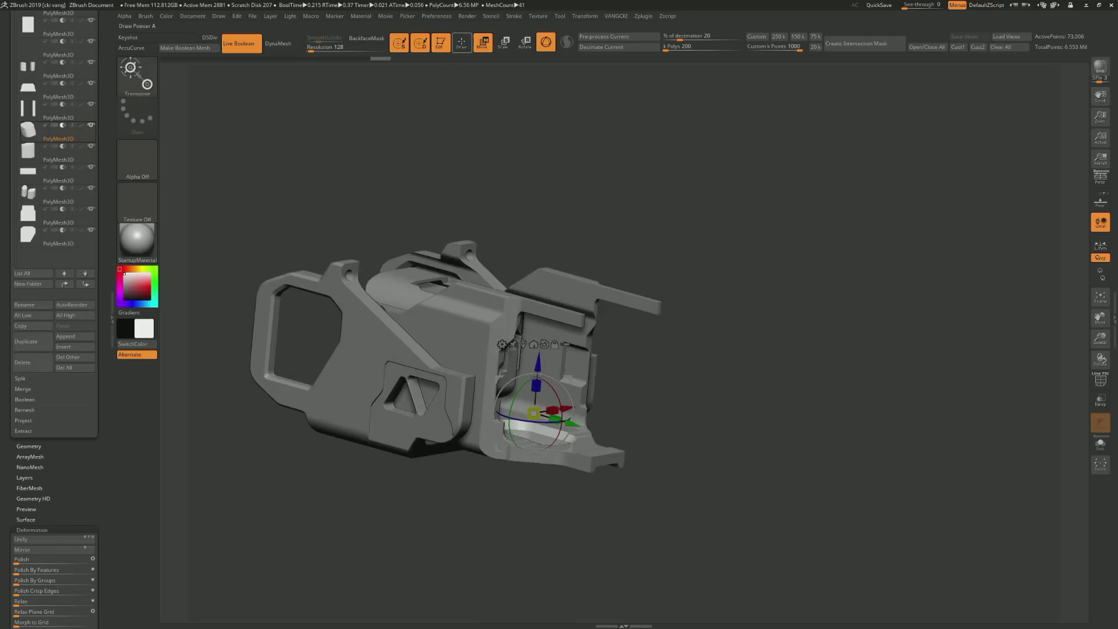
Select another bracket part in front view and shape the circle image into a small capsule
{"action": "key", "text": "q"}
{"action": "left_click", "coordinate": [451, 323], "text": "alt"}
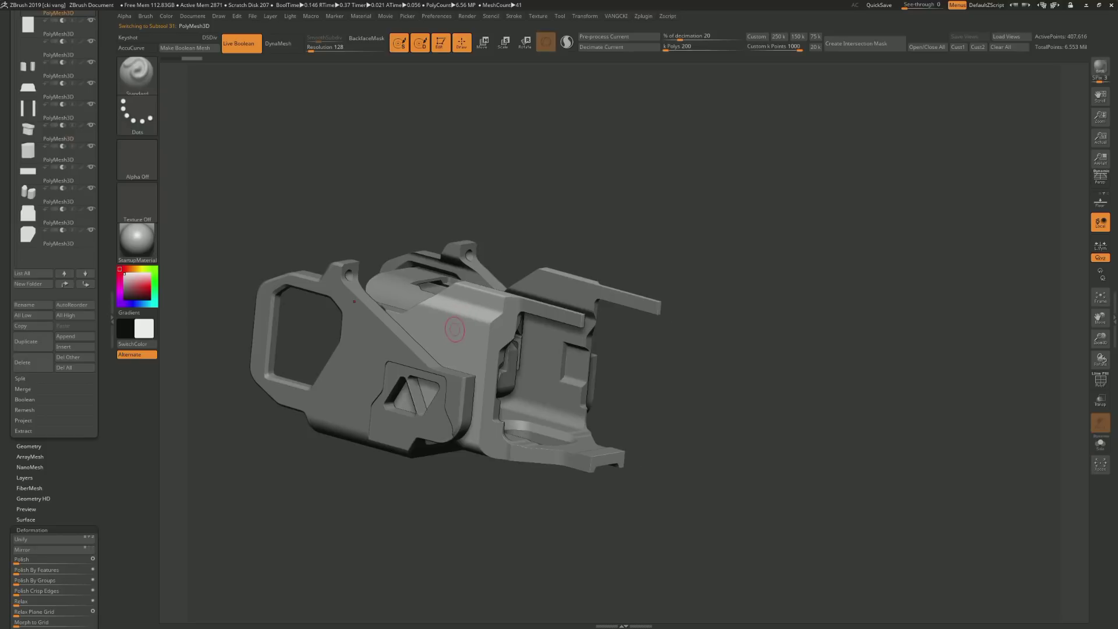
{"action": "left_click_drag", "start_coordinate": [442, 324], "coordinate": [439, 321], "text": "shift"}
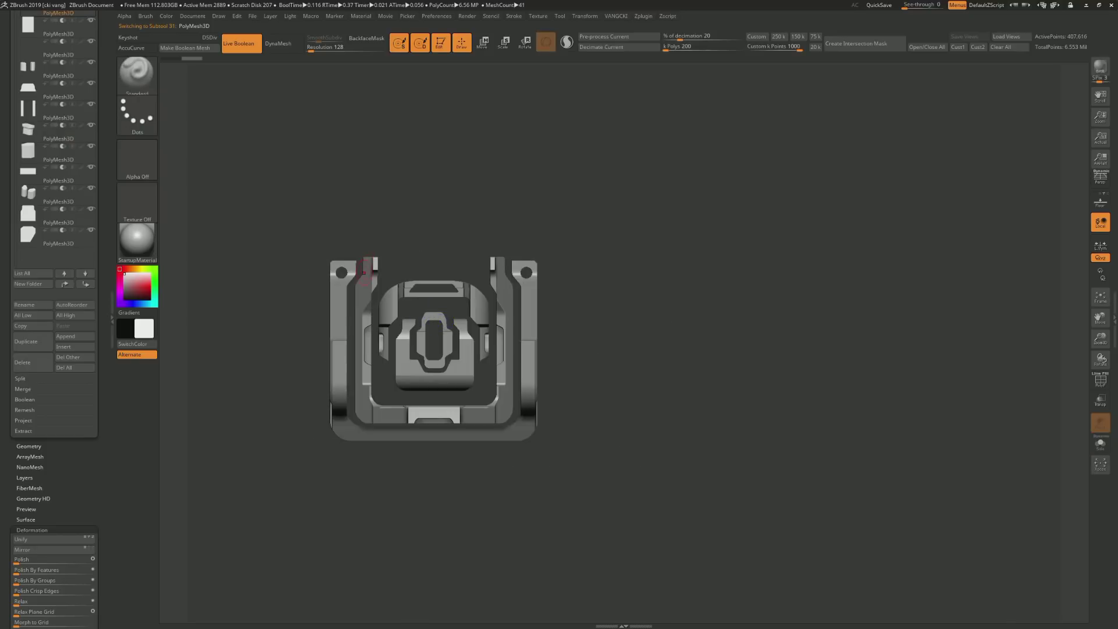
{"action": "key", "text": "shift+z"}
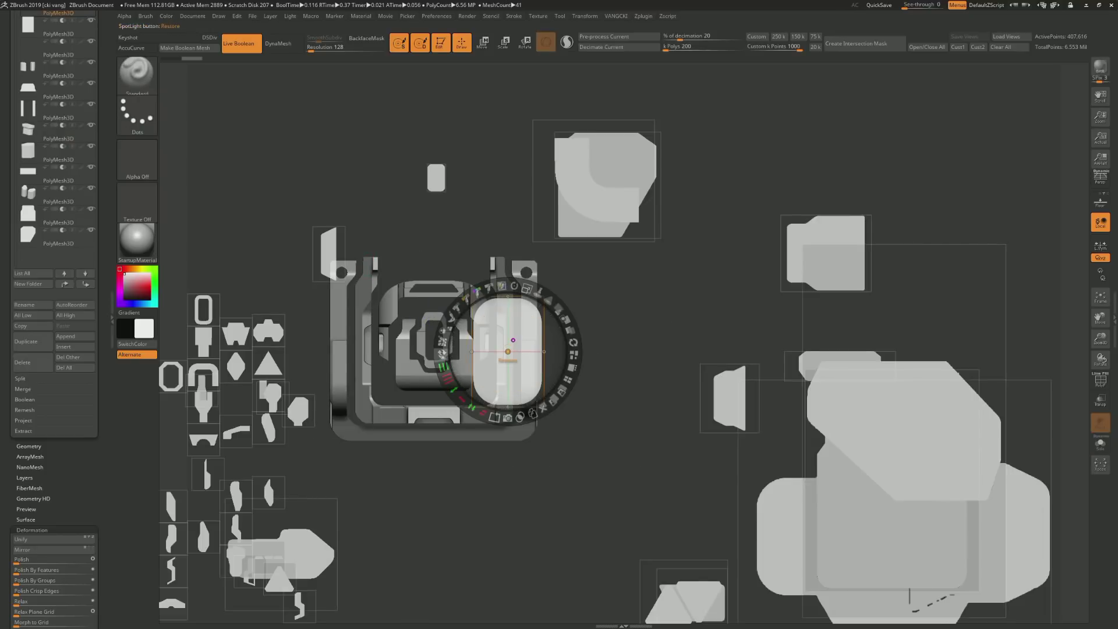
{"action": "left_click", "coordinate": [443, 352]}
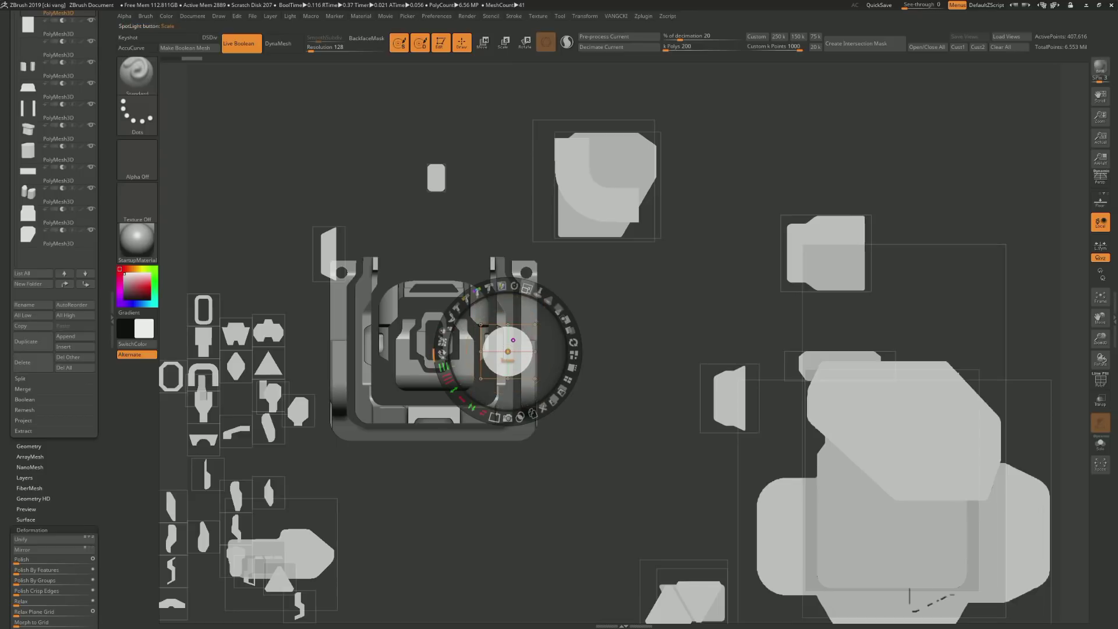
{"action": "left_click_drag", "start_coordinate": [507, 356], "coordinate": [508, 357]}
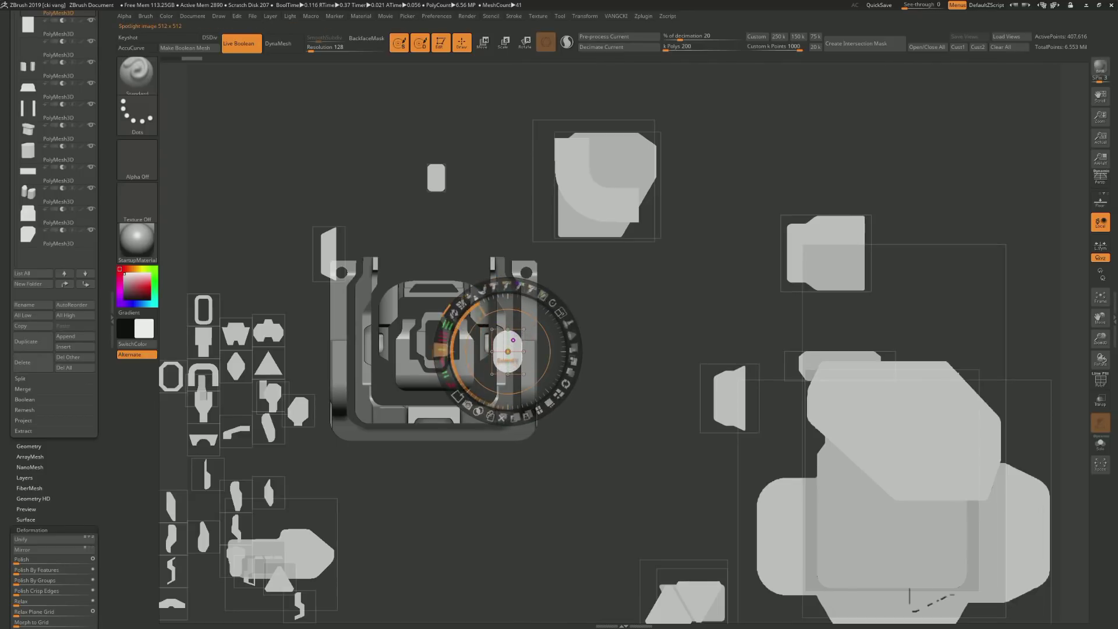
{"action": "left_click_drag", "start_coordinate": [508, 356], "coordinate": [362, 293]}
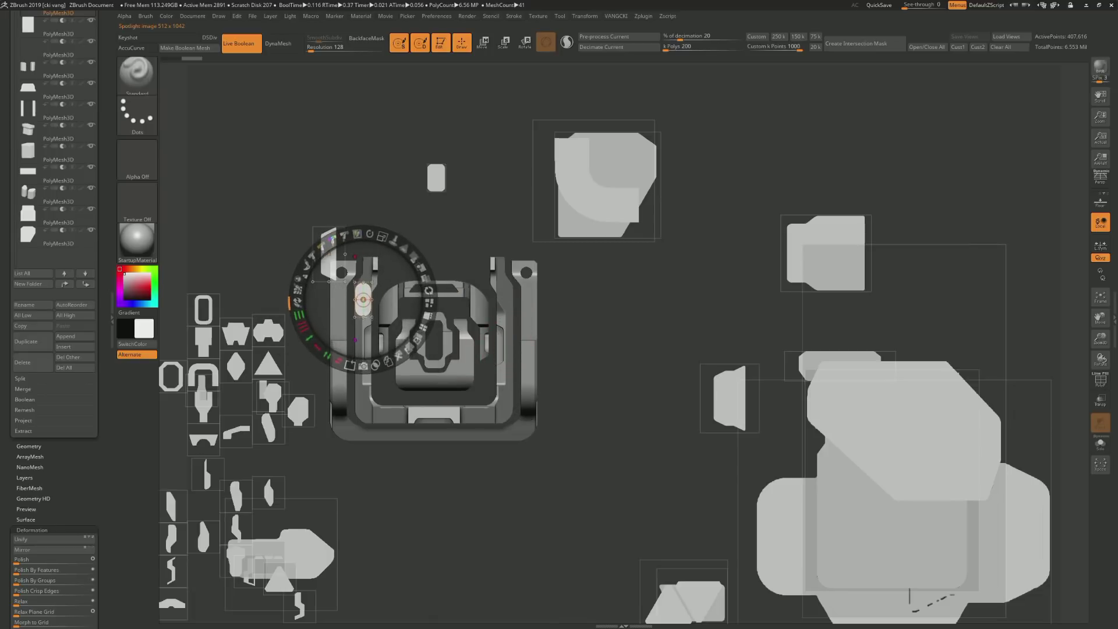
{"action": "left_click_drag", "start_coordinate": [369, 226], "coordinate": [359, 228]}
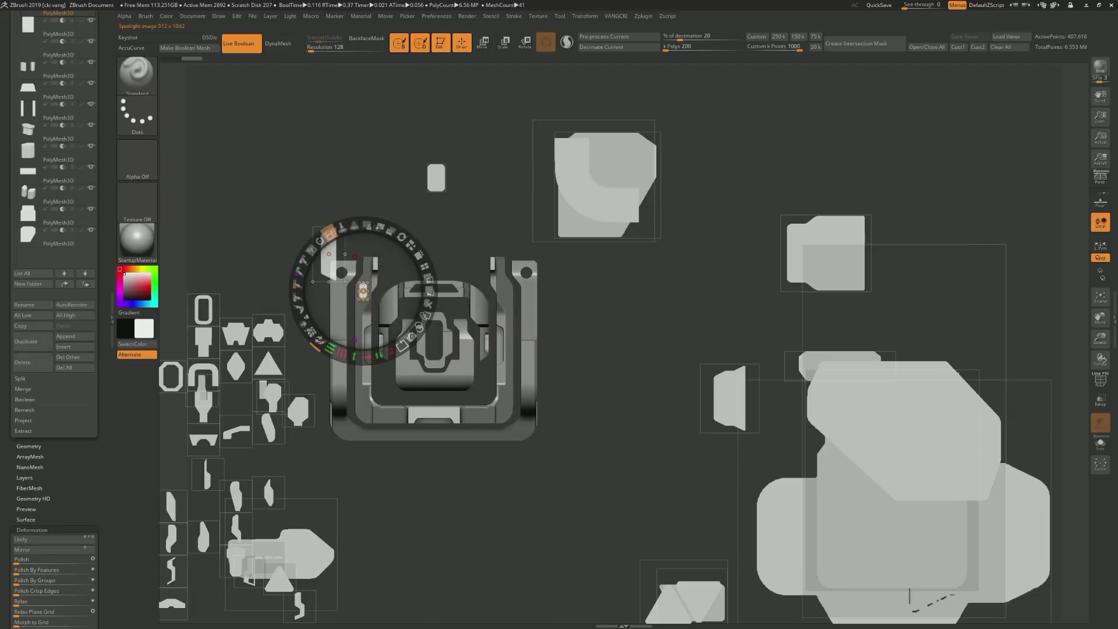
Turn the capsule horizontal, size it as a slot on the base, and stamp it
{"action": "key", "text": "shift+z"}
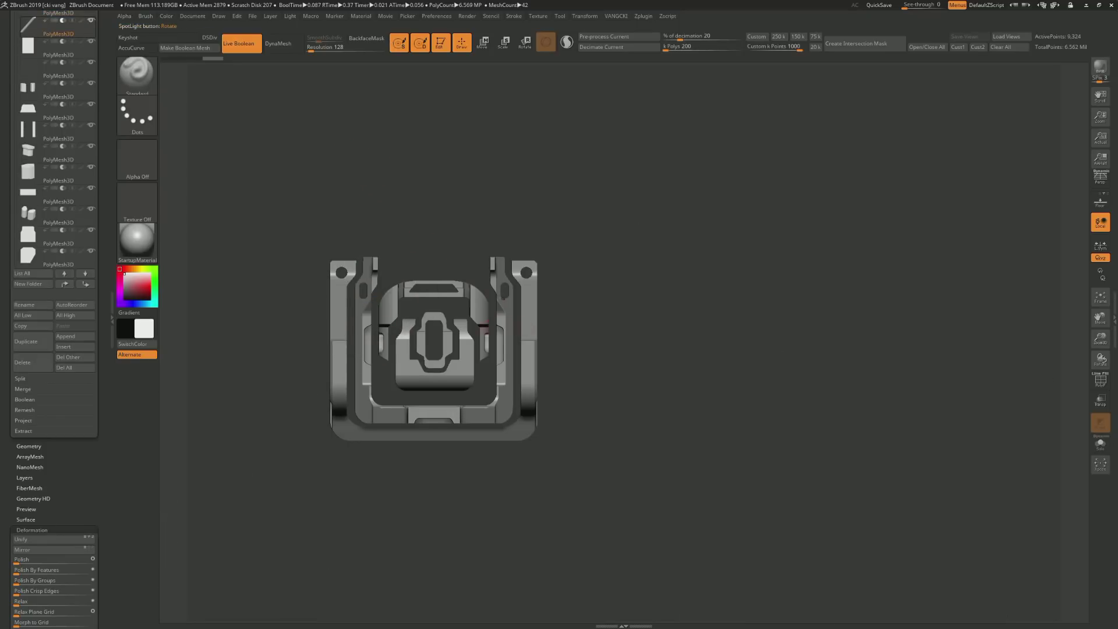
{"action": "key", "text": "shift+z"}
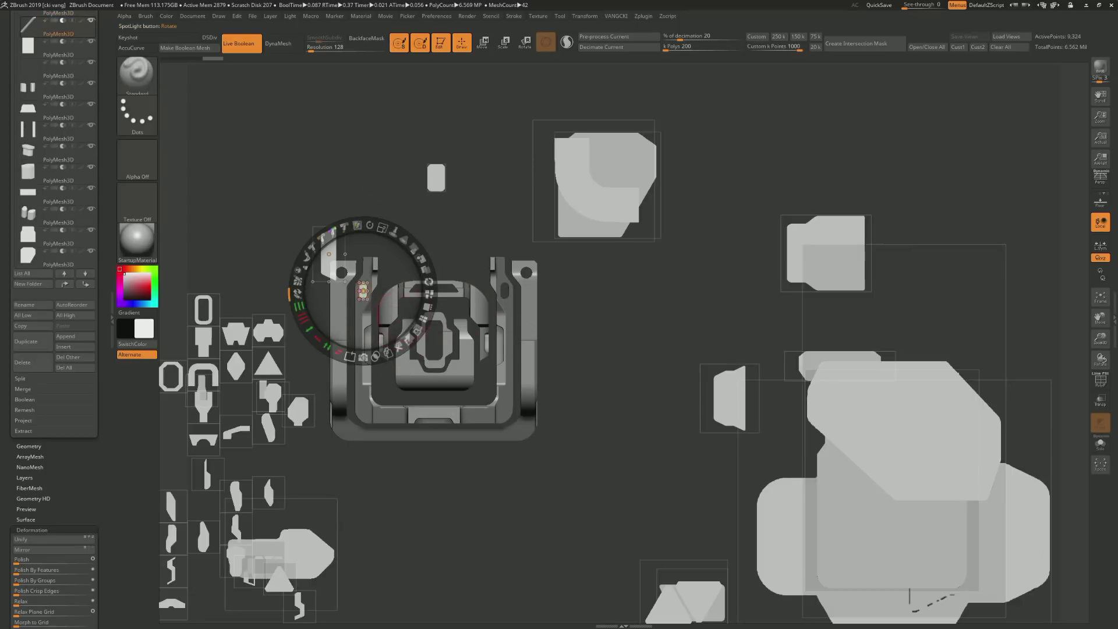
{"action": "mouse_move", "coordinate": [362, 292]}
{"action": "left_mouse_down"}
{"action": "mouse_move", "coordinate": [377, 307]}
{"action": "mouse_move", "coordinate": [390, 411]}
{"action": "left_mouse_up"}
{"action": "left_click_drag", "start_coordinate": [456, 402], "coordinate": [443, 449], "text": "shift"}
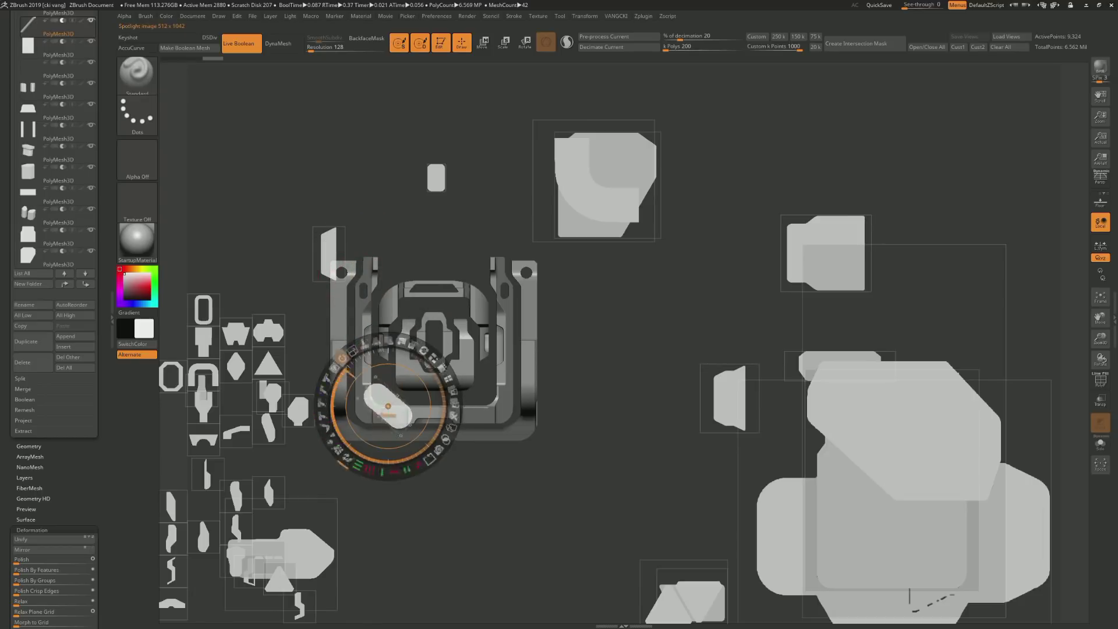
{"action": "mouse_move", "coordinate": [406, 343]}
{"action": "left_mouse_down"}
{"action": "mouse_move", "coordinate": [324, 396]}
{"action": "mouse_move", "coordinate": [401, 417]}
{"action": "left_mouse_up"}
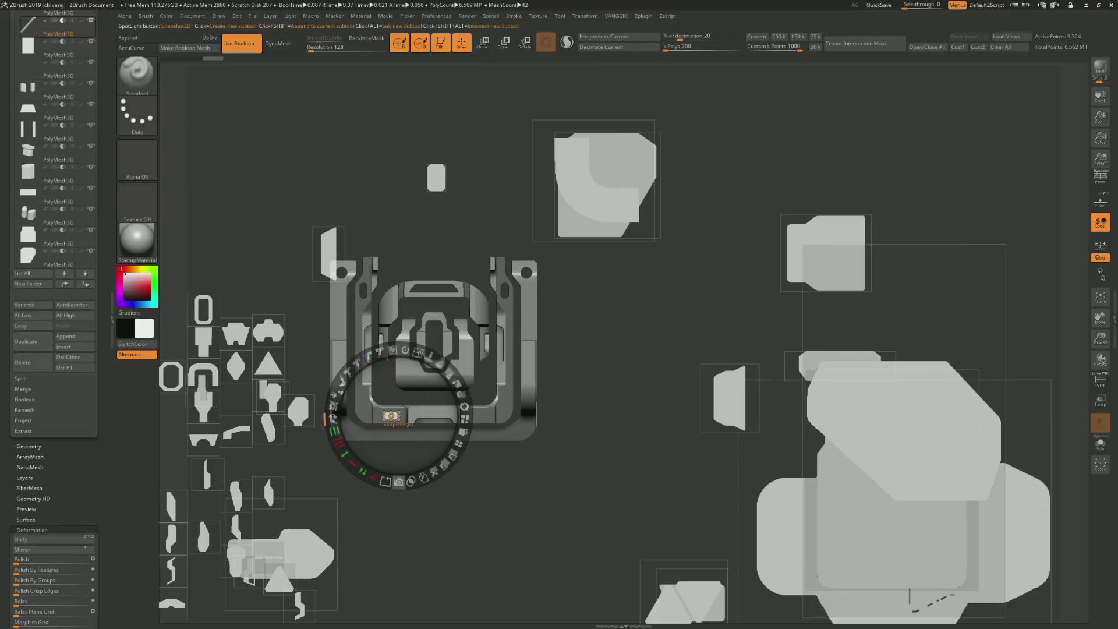
{"action": "left_click", "coordinate": [390, 416]}
Select the left bracket arm, check it in Solo, then restore all parts and Spotlight
{"action": "key", "text": "shift+z"}
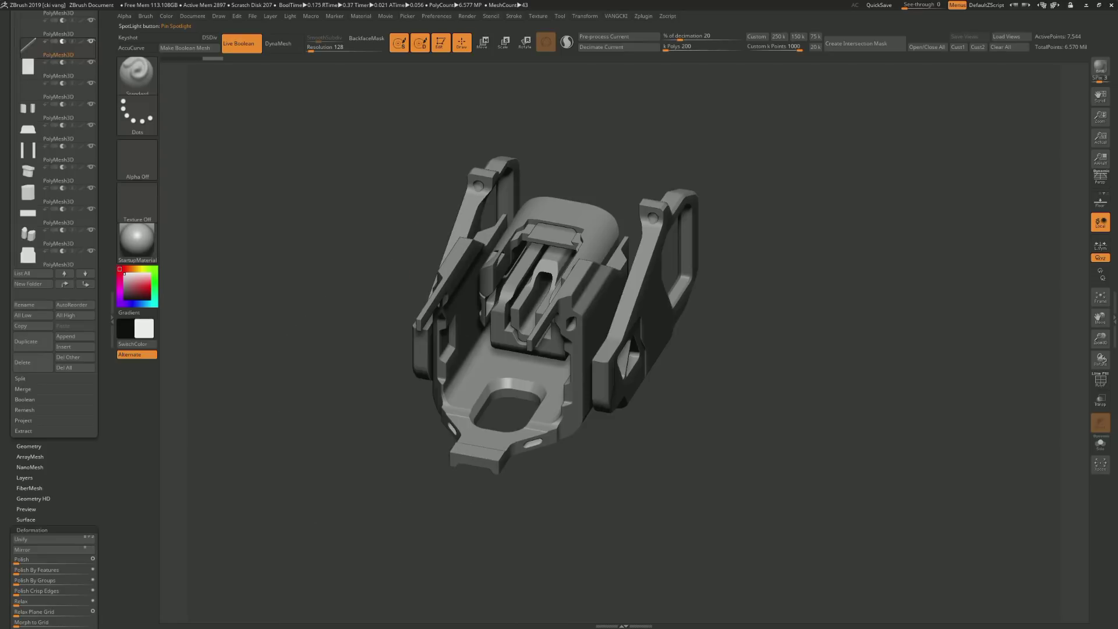
{"action": "left_click", "coordinate": [401, 212], "text": "alt"}
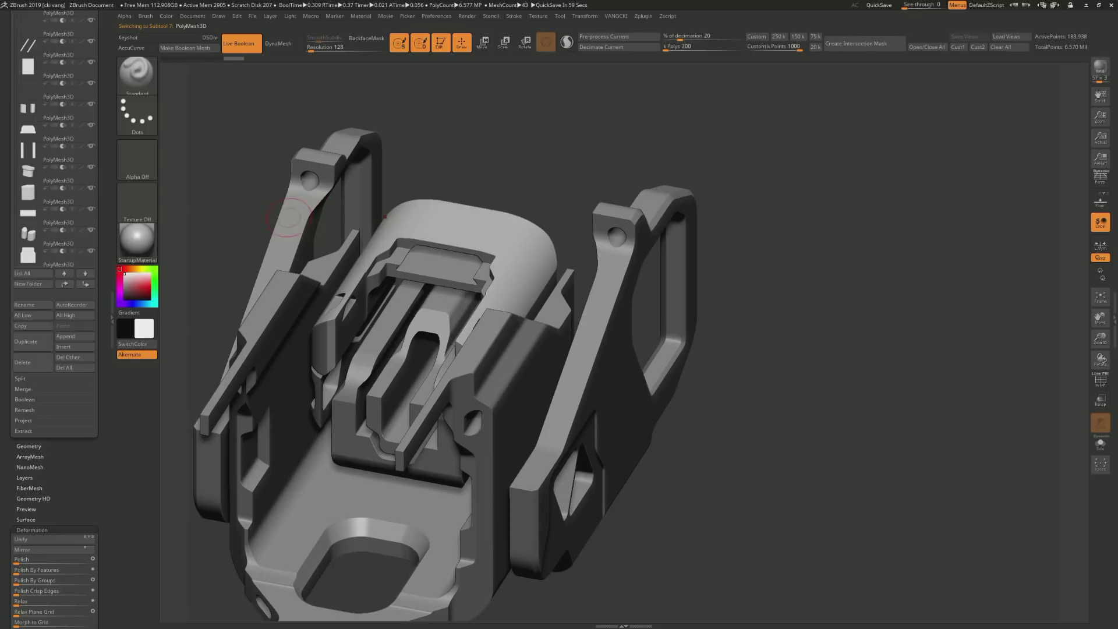
{"action": "left_click", "coordinate": [309, 208], "text": "alt"}
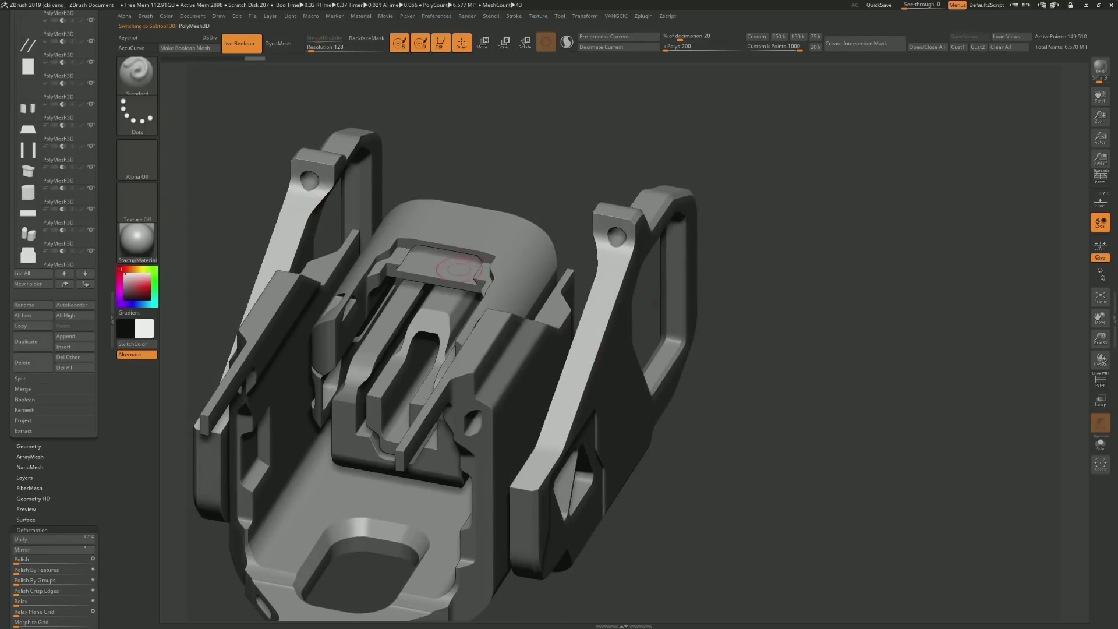
{"action": "key", "text": "ctrl+shift+s"}
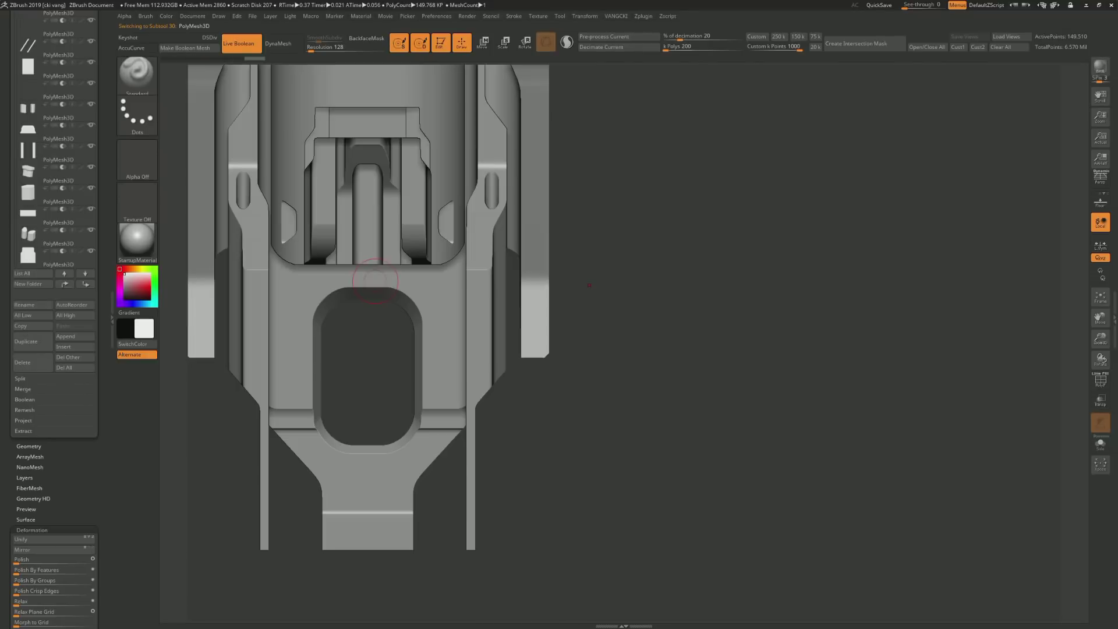
{"action": "key", "text": "ctrl+shift+s"}
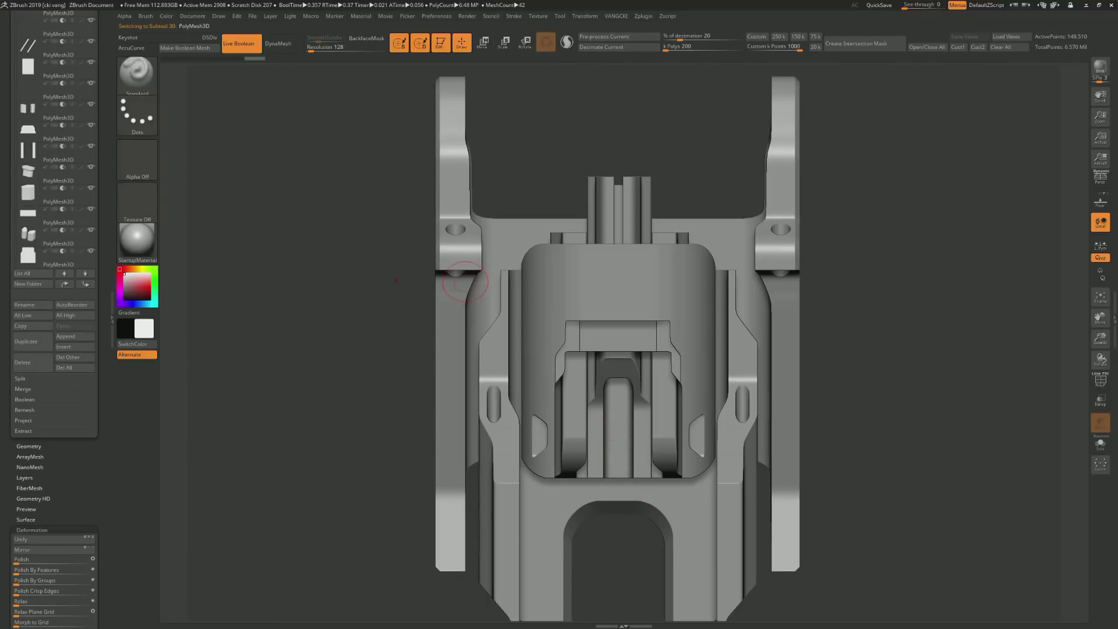
{"action": "key", "text": "shift+z"}
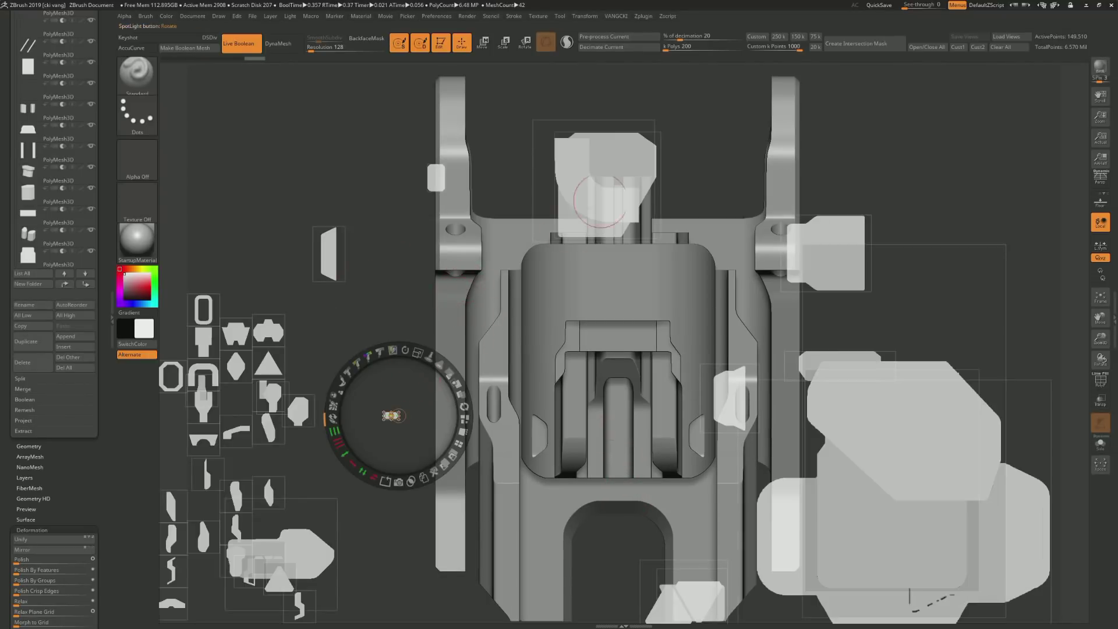
Rotate the polygon image about 90°, enlarge it over the bracket's left side, and stamp it
{"action": "mouse_move", "coordinate": [600, 201]}
{"action": "left_mouse_down"}
{"action": "mouse_move", "coordinate": [285, 274]}
{"action": "mouse_move", "coordinate": [378, 365]}
{"action": "mouse_move", "coordinate": [406, 365]}
{"action": "mouse_move", "coordinate": [405, 344]}
{"action": "mouse_move", "coordinate": [399, 426]}
{"action": "left_mouse_up"}
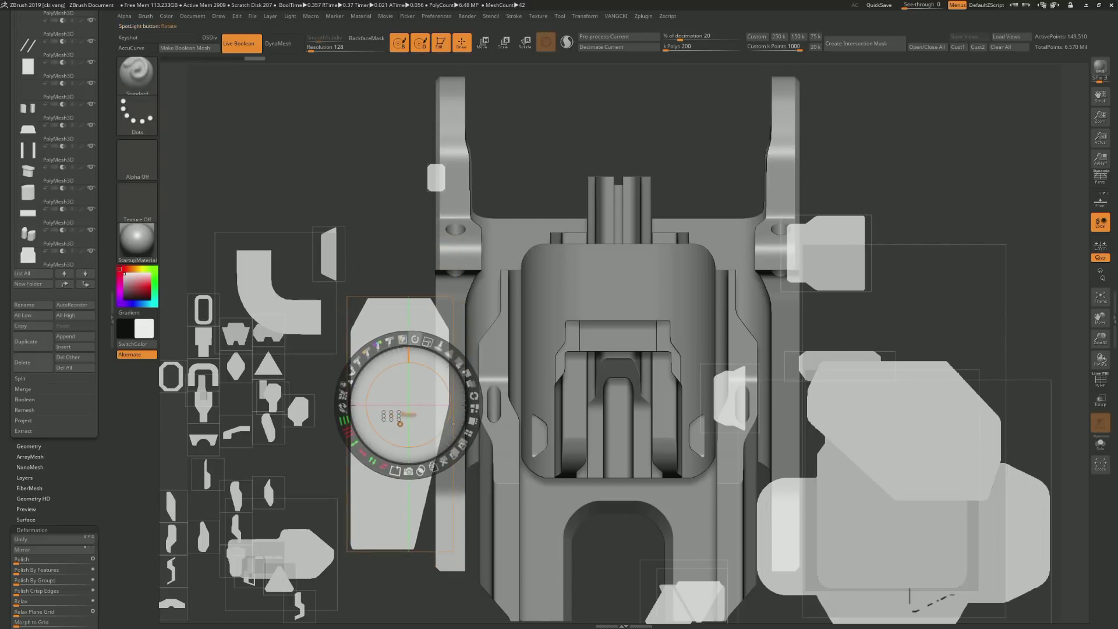
{"action": "mouse_move", "coordinate": [414, 340]}
{"action": "left_mouse_down"}
{"action": "mouse_move", "coordinate": [390, 397]}
{"action": "mouse_move", "coordinate": [325, 367]}
{"action": "left_mouse_up"}
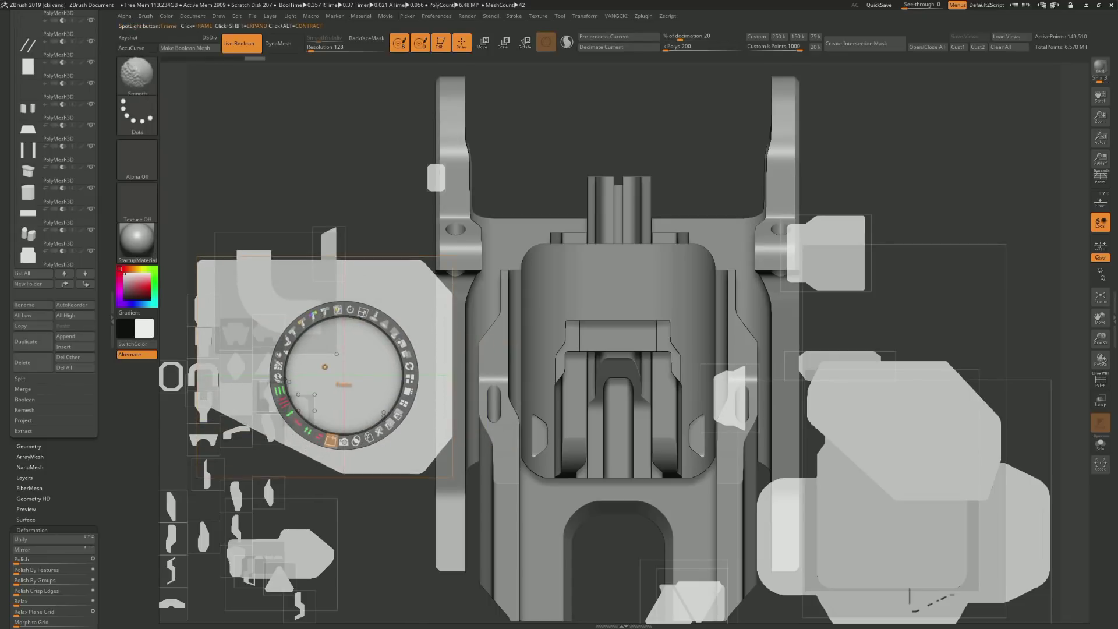
{"action": "left_click_drag", "start_coordinate": [330, 441], "coordinate": [317, 442]}
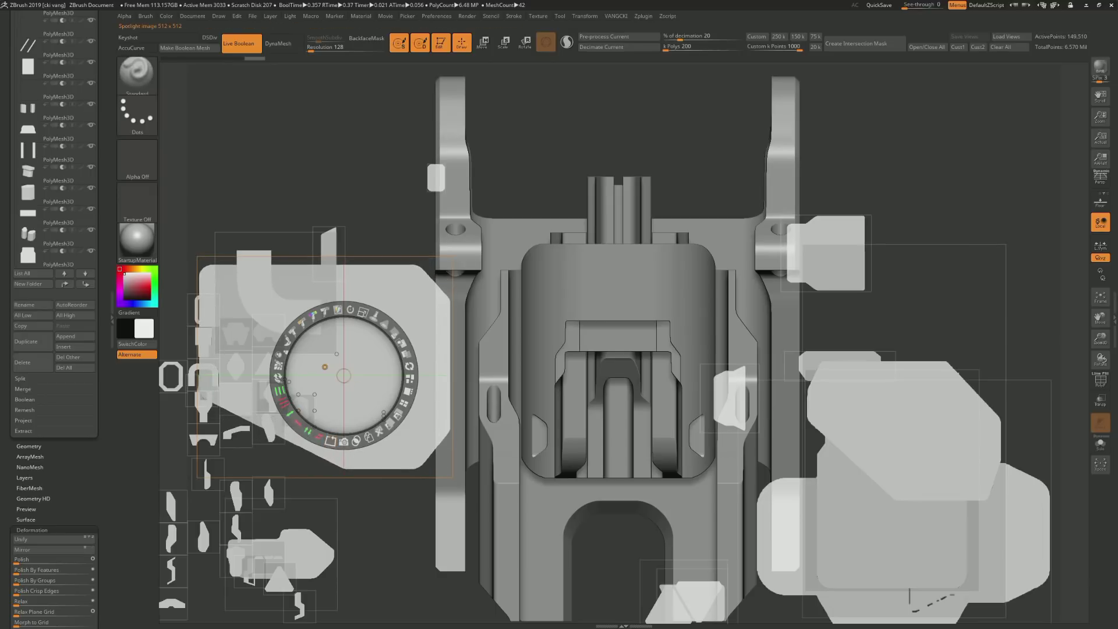
{"action": "left_click_drag", "start_coordinate": [344, 375], "coordinate": [344, 424]}
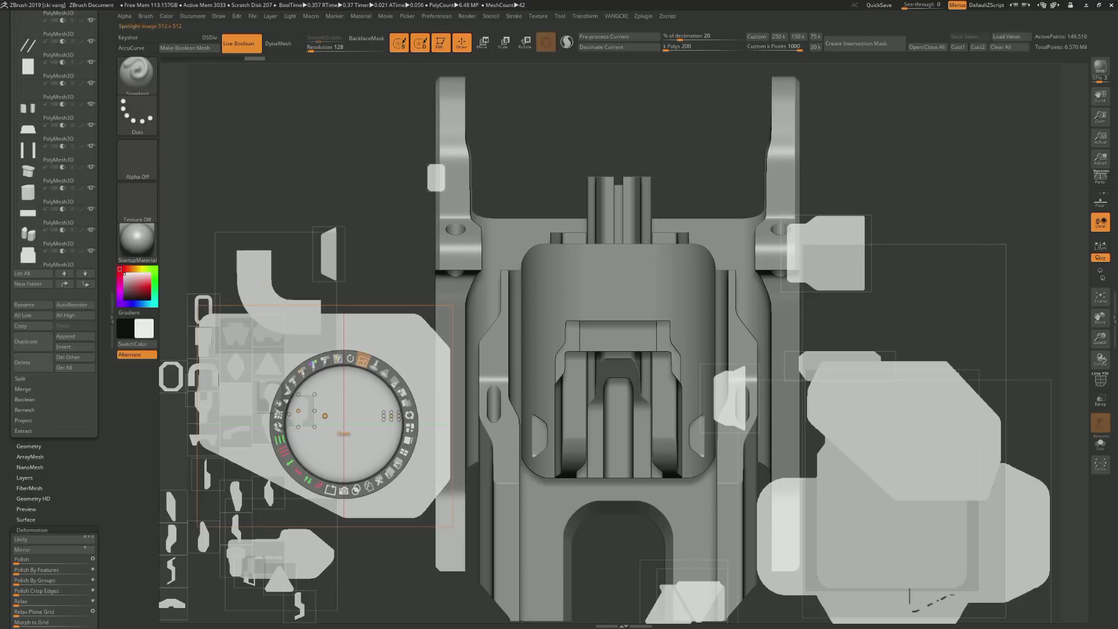
{"action": "left_click", "coordinate": [441, 392], "text": "alt"}
{"action": "key", "text": "shift+z"}
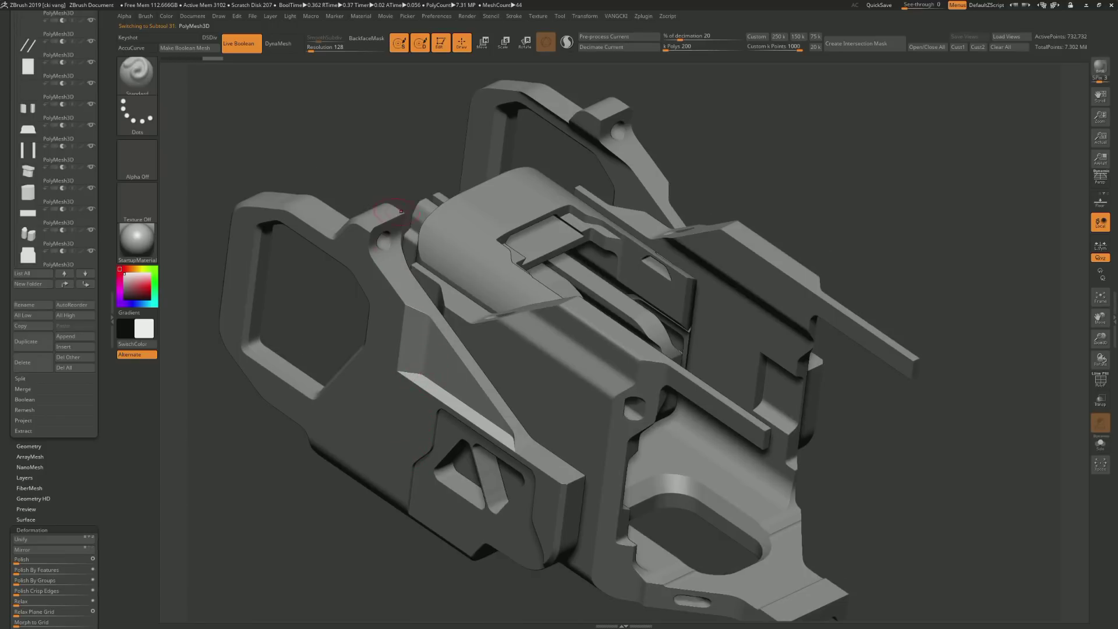
Reposition the side plate's gizmo, then polish its edges with Polish By Groups at 25
{"action": "key", "text": "w"}
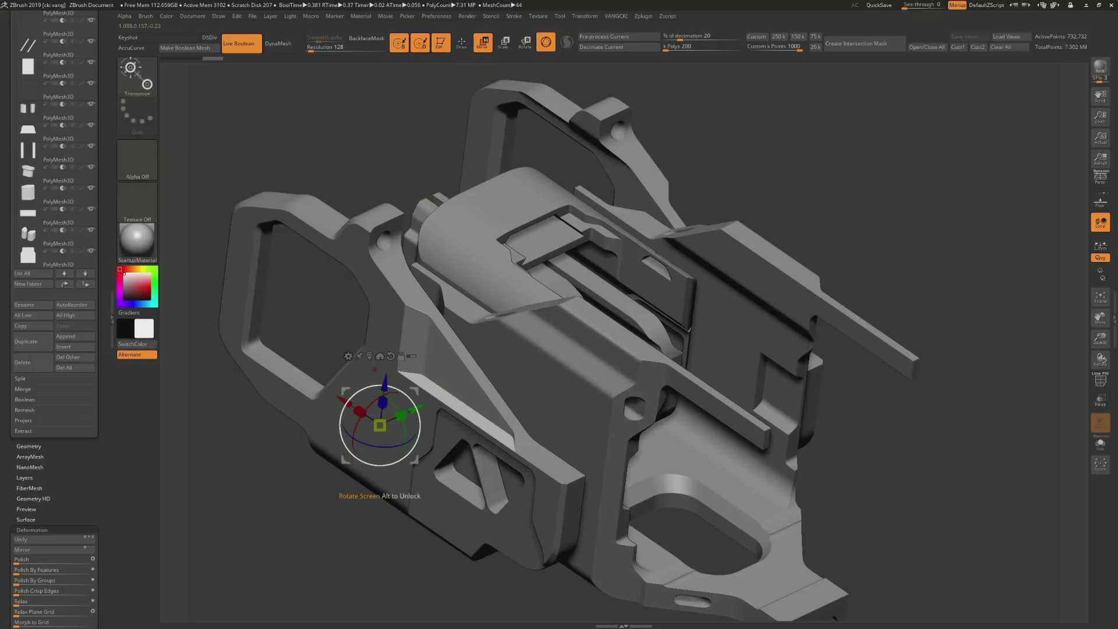
{"action": "left_click_drag", "start_coordinate": [380, 426], "coordinate": [409, 446]}
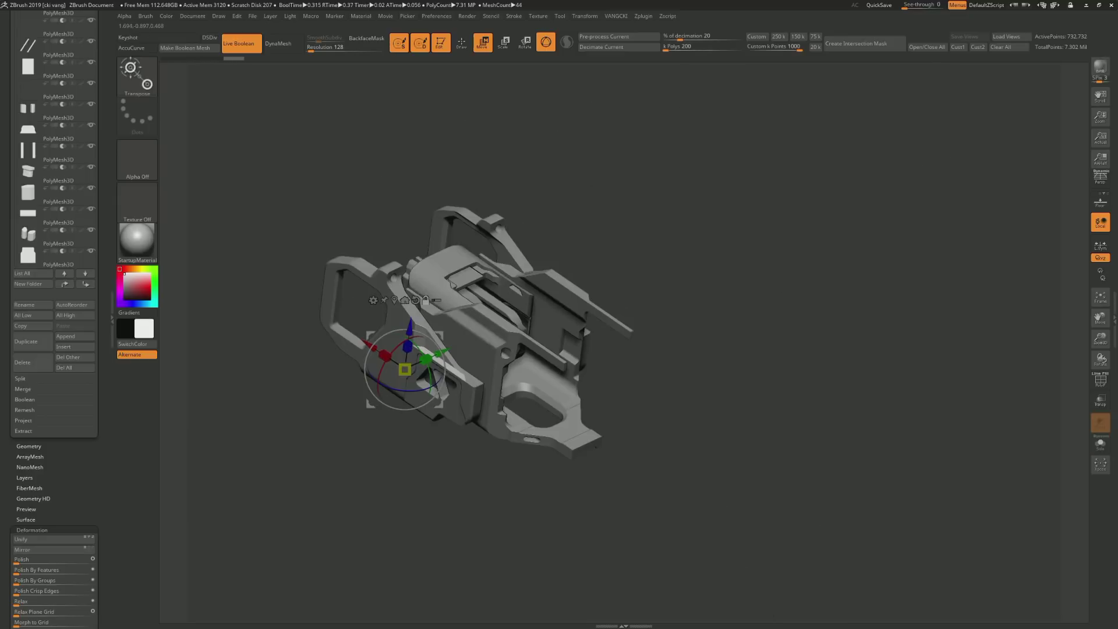
{"action": "key", "text": "q"}
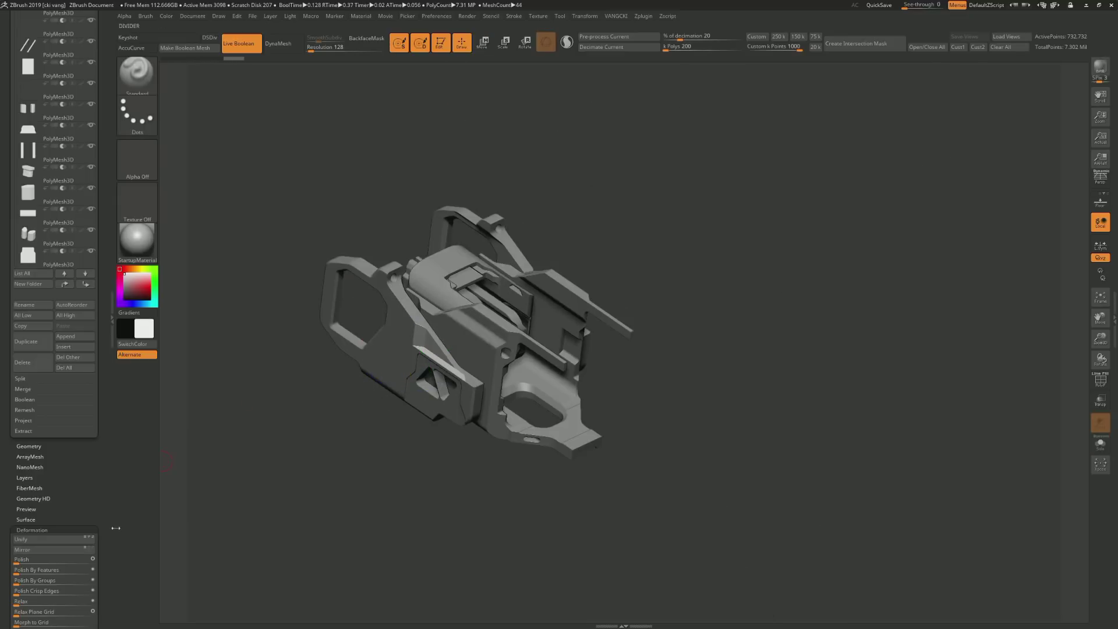
{"action": "left_click", "coordinate": [16, 580]}
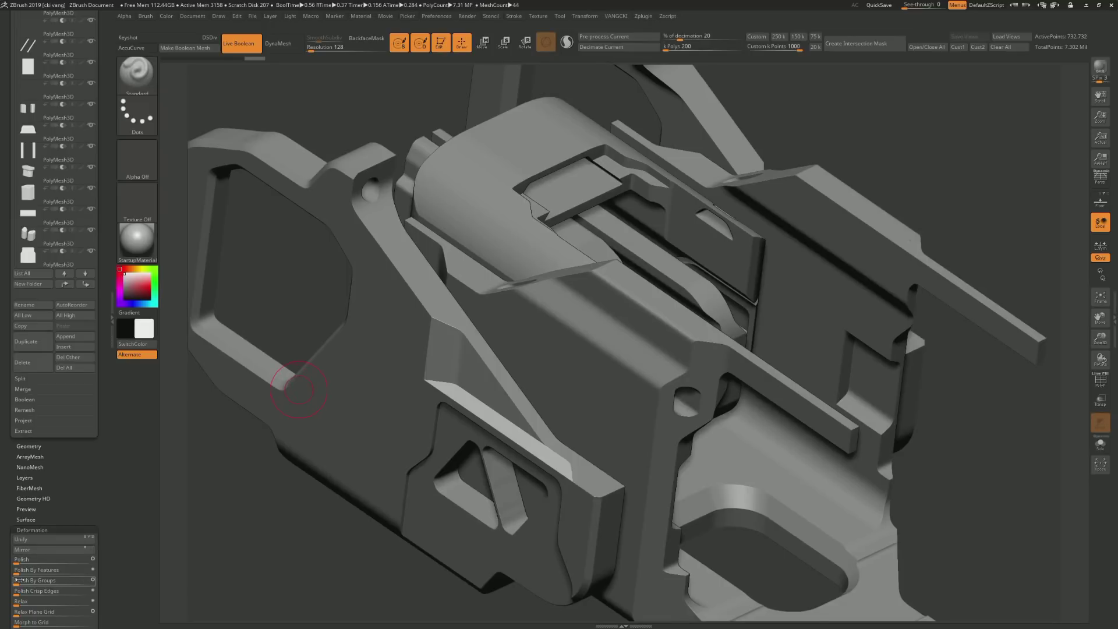
{"action": "left_click_drag", "start_coordinate": [17, 580], "coordinate": [37, 580]}
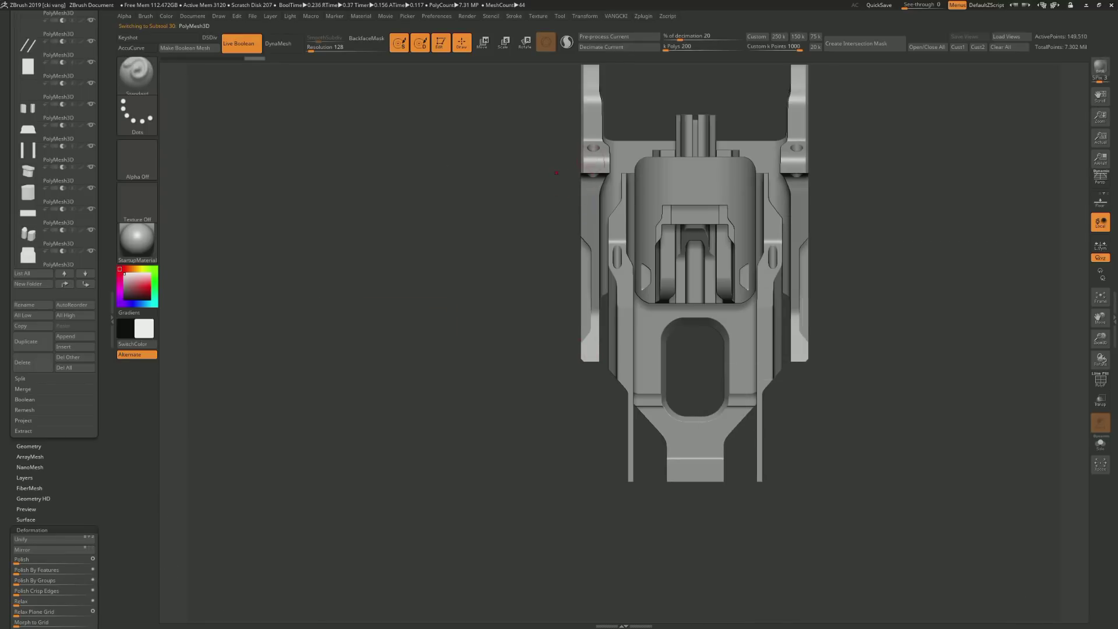
Place the pill-shaped image on the bracket at half size and stamp it as a mesh
{"action": "left_click", "coordinate": [597, 185], "text": "alt"}
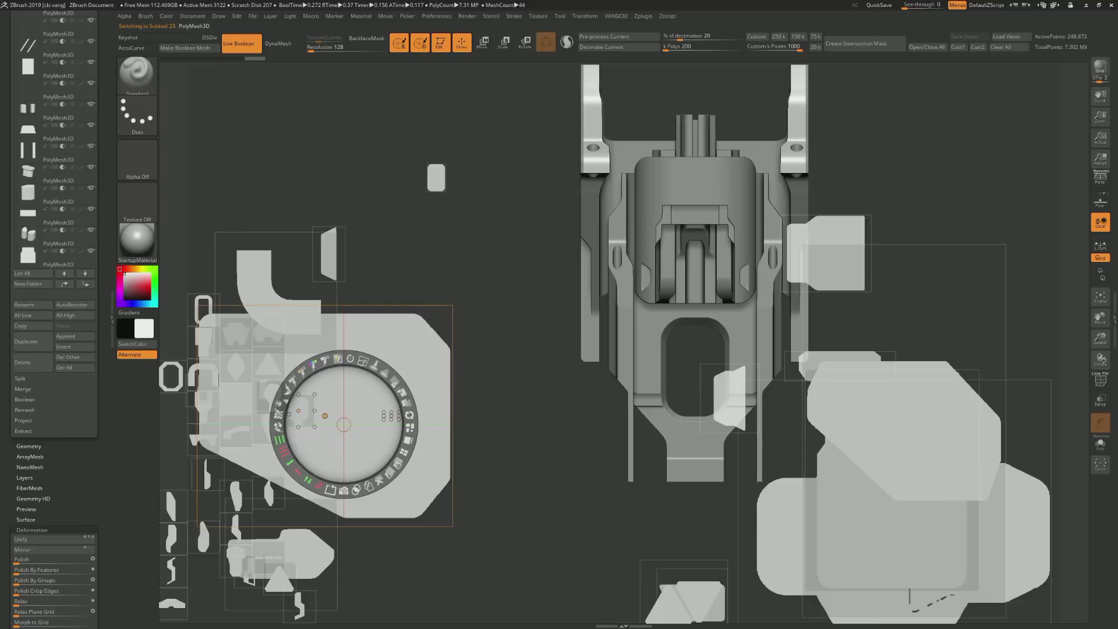
{"action": "mouse_move", "coordinate": [344, 424]}
{"action": "left_mouse_down"}
{"action": "mouse_move", "coordinate": [574, 375]}
{"action": "mouse_move", "coordinate": [547, 367]}
{"action": "mouse_move", "coordinate": [452, 245]}
{"action": "left_mouse_up"}
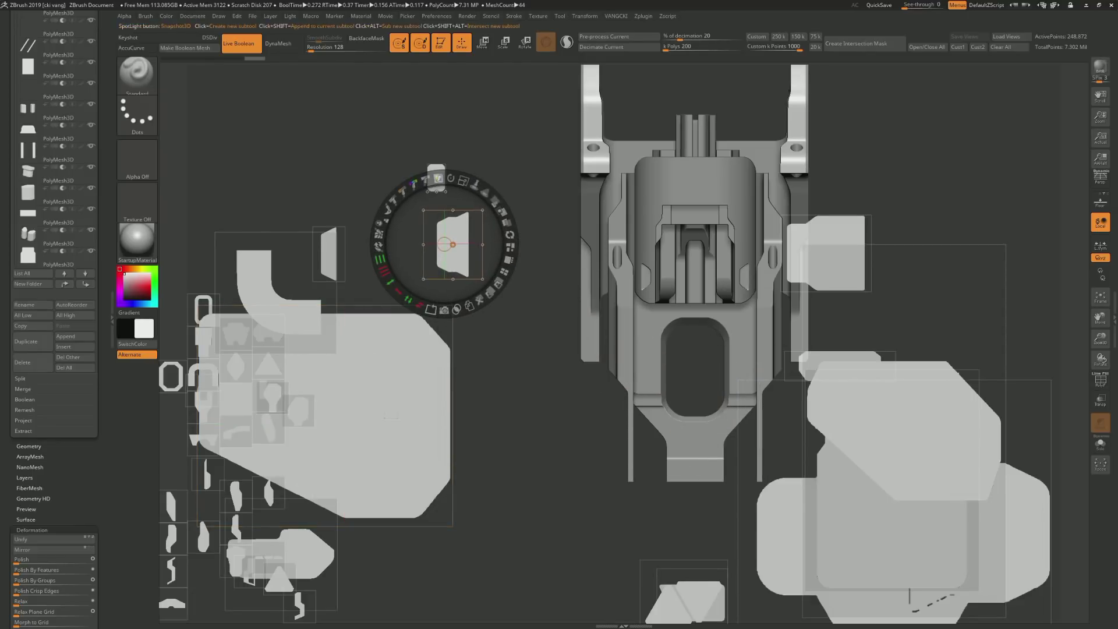
{"action": "left_click", "coordinate": [379, 234]}
{"action": "left_click_drag", "start_coordinate": [271, 274], "coordinate": [589, 332]}
{"action": "left_click_drag", "start_coordinate": [609, 274], "coordinate": [559, 274]}
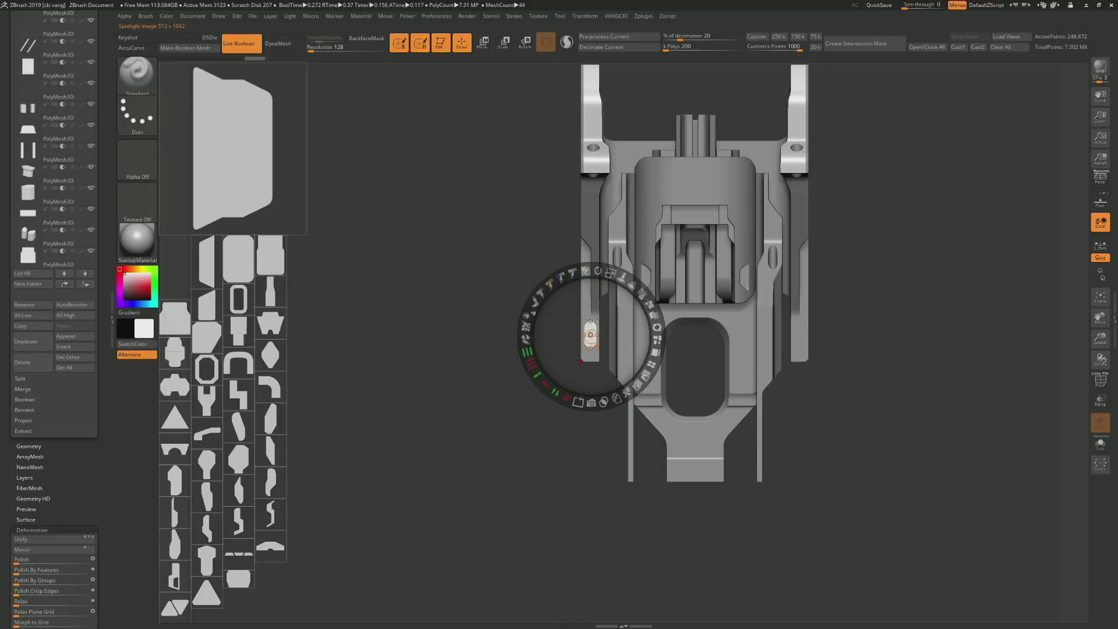
{"action": "left_click_drag", "start_coordinate": [590, 335], "coordinate": [591, 343]}
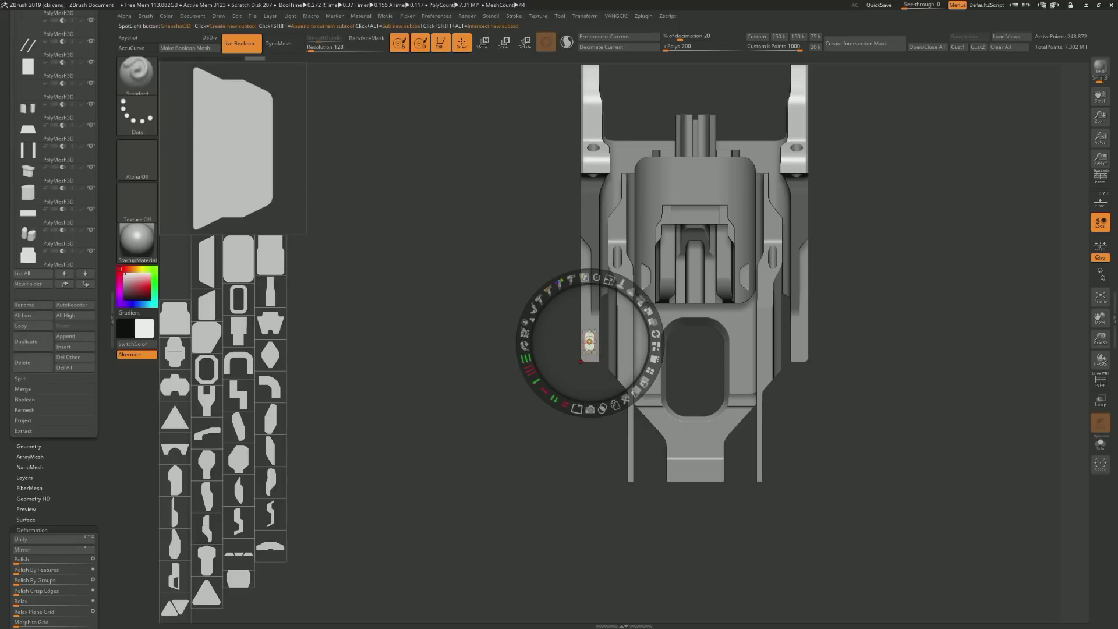
{"action": "left_click_drag", "start_coordinate": [590, 342], "coordinate": [589, 347]}
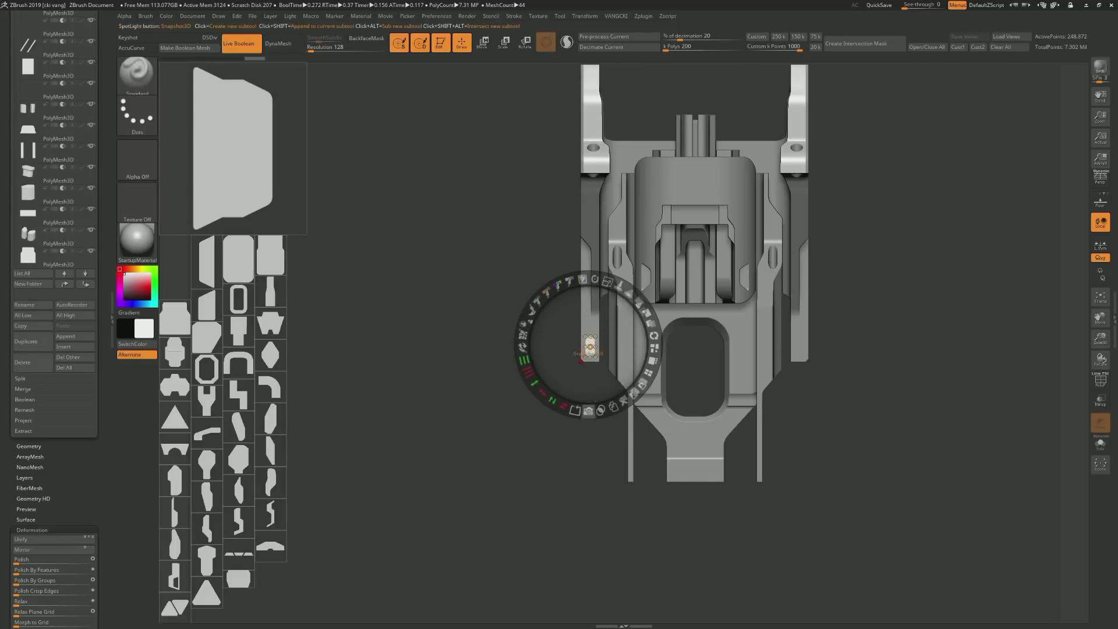
{"action": "left_click", "coordinate": [589, 347], "text": "alt"}
{"action": "key", "text": "shift+z"}
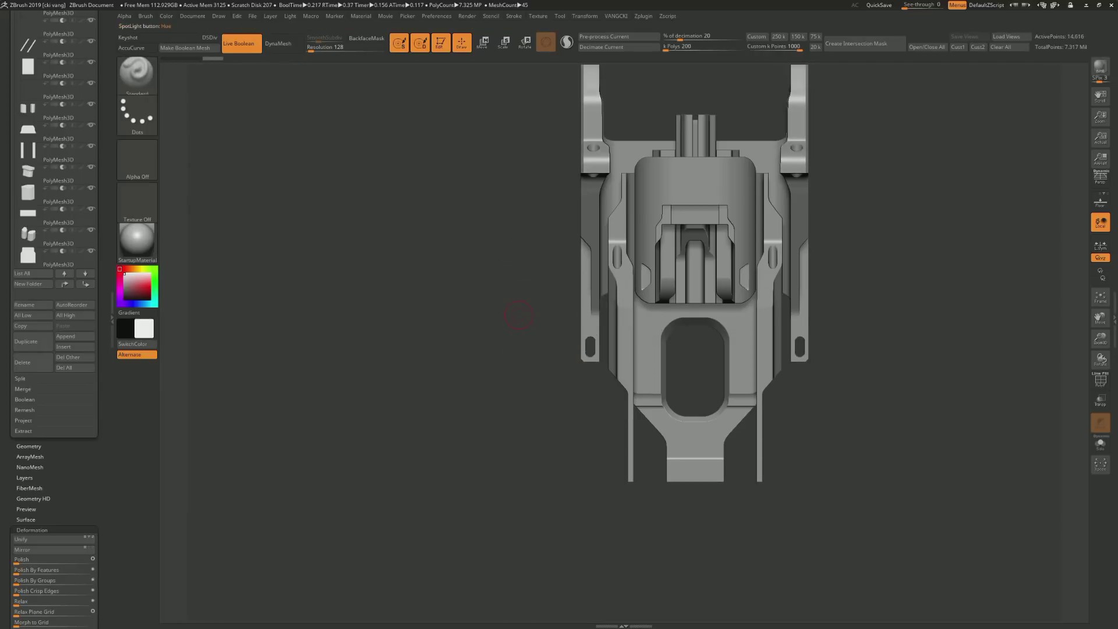
Raise and slightly rotate the Spotlight shape, stamp another mesh, and inspect the new cut
{"action": "key", "text": "shift+z"}
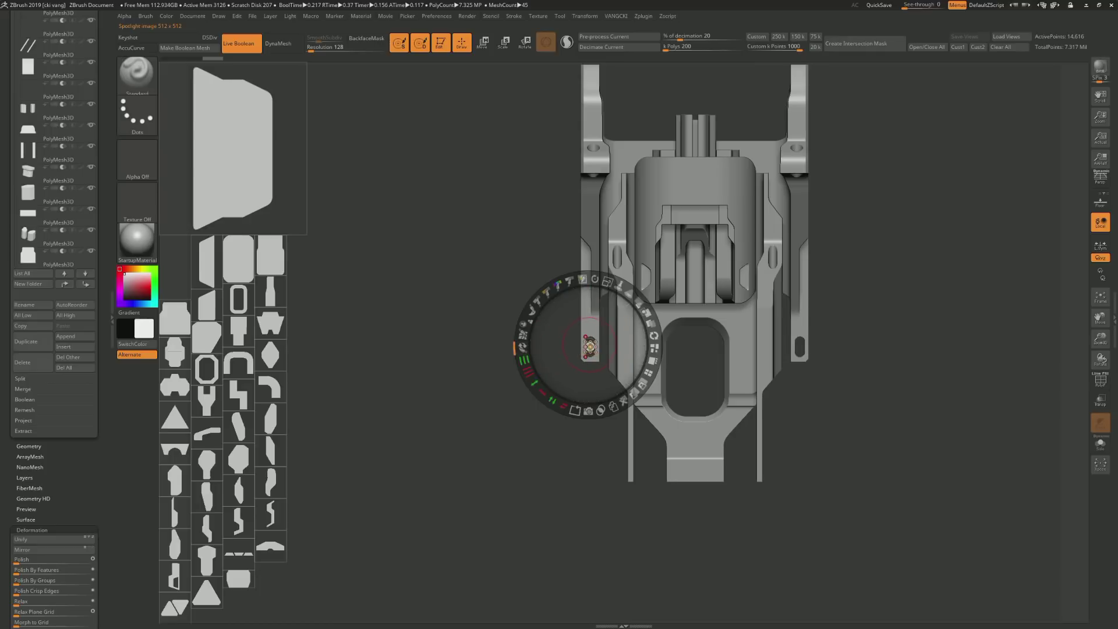
{"action": "left_click_drag", "start_coordinate": [590, 346], "coordinate": [590, 326]}
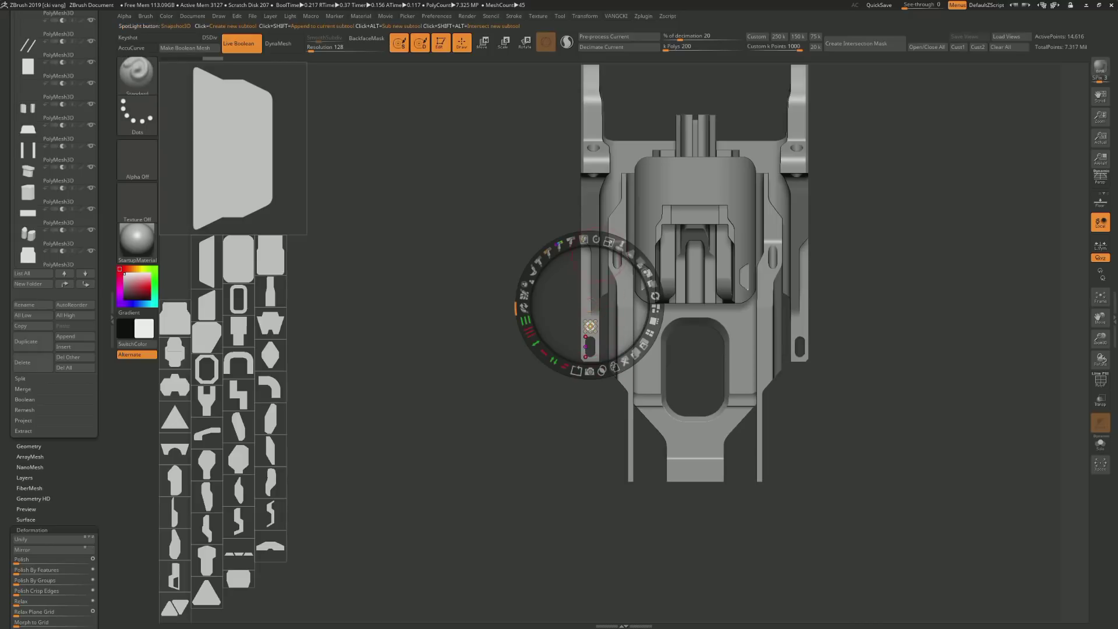
{"action": "mouse_move", "coordinate": [609, 242]}
{"action": "left_mouse_down"}
{"action": "mouse_move", "coordinate": [591, 239]}
{"action": "mouse_move", "coordinate": [608, 241]}
{"action": "mouse_move", "coordinate": [608, 262]}
{"action": "left_mouse_up"}
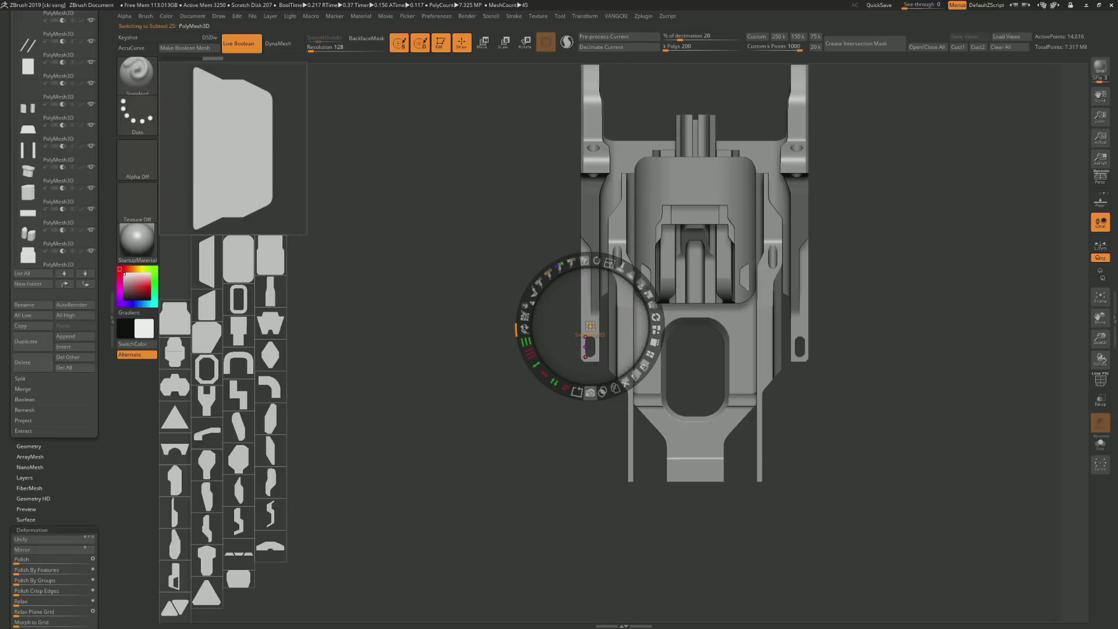
{"action": "left_click", "coordinate": [590, 392]}
{"action": "key", "text": "shift+z"}
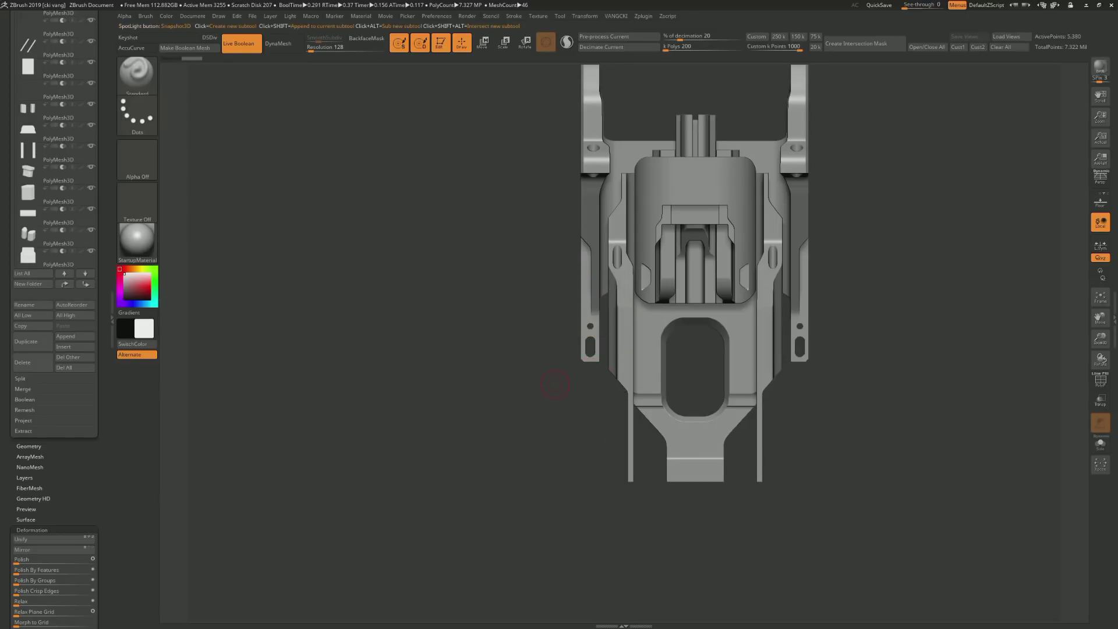
{"action": "mouse_move", "coordinate": [557, 371]}
{"action": "left_mouse_down"}
{"action": "mouse_move", "coordinate": [540, 399]}
{"action": "mouse_move", "coordinate": [568, 396]}
{"action": "mouse_move", "coordinate": [553, 323]}
{"action": "left_mouse_up"}
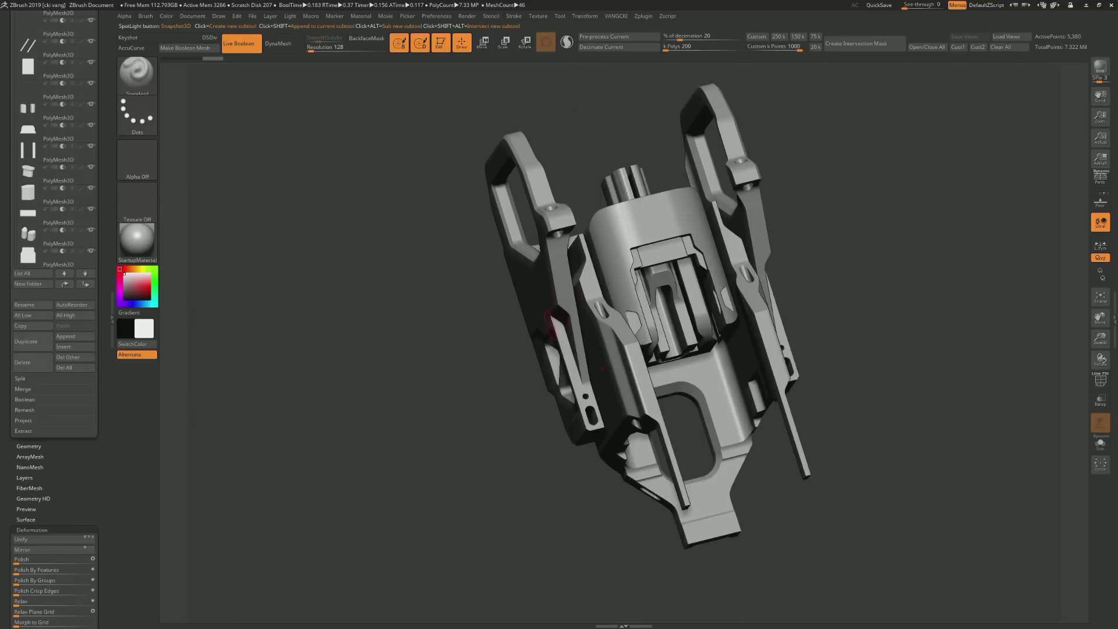
{"action": "mouse_move", "coordinate": [552, 318]}
{"action": "left_mouse_down"}
{"action": "mouse_move", "coordinate": [511, 351]}
{"action": "mouse_move", "coordinate": [532, 400]}
{"action": "mouse_move", "coordinate": [495, 290]}
{"action": "mouse_move", "coordinate": [441, 262]}
{"action": "left_mouse_up"}
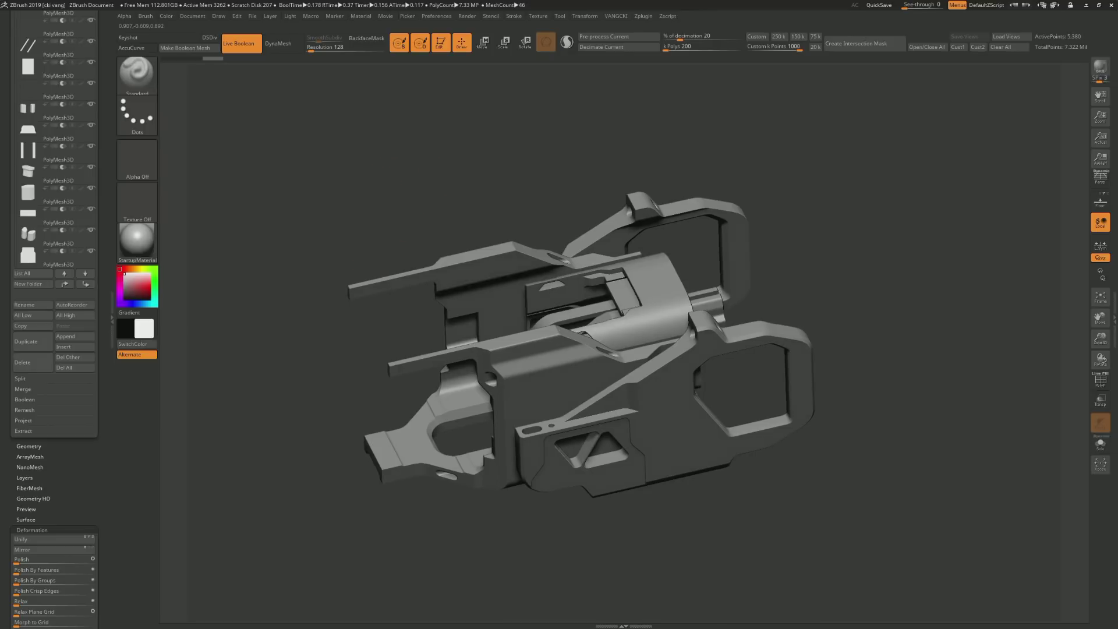
{"action": "mouse_move", "coordinate": [385, 182]}
{"action": "left_mouse_down"}
{"action": "mouse_move", "coordinate": [380, 204]}
{"action": "mouse_move", "coordinate": [396, 192]}
{"action": "mouse_move", "coordinate": [525, 319]}
{"action": "left_mouse_up"}
Select the flat box part and cut a square window into the side plate
{"action": "left_click", "coordinate": [526, 297], "text": "alt"}
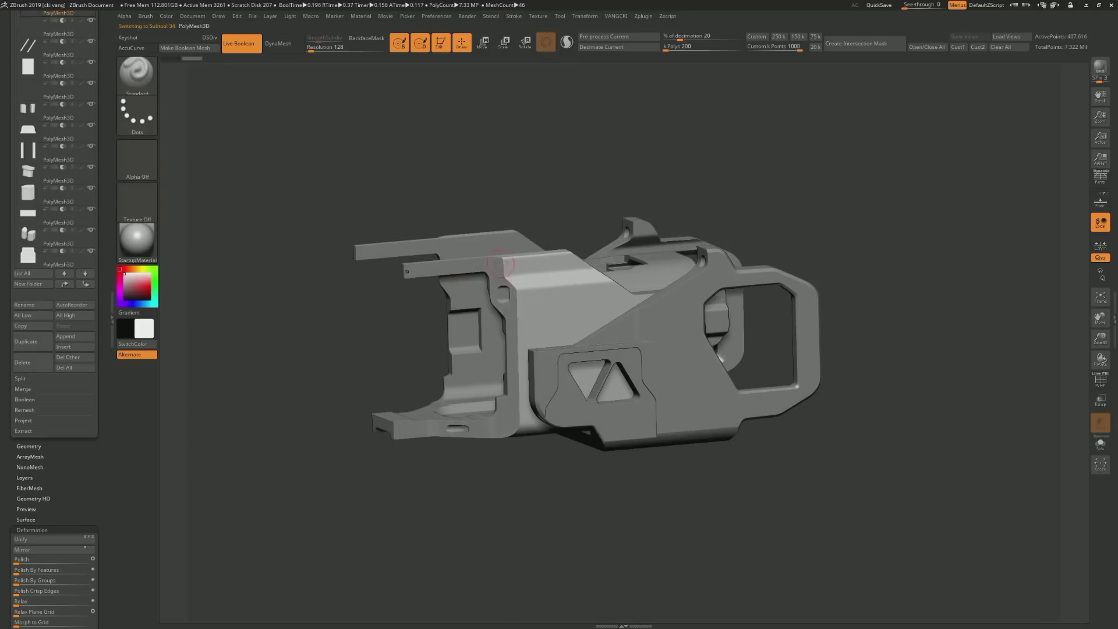
{"action": "left_click", "coordinate": [1100, 443]}
{"action": "key", "text": "shift+s"}
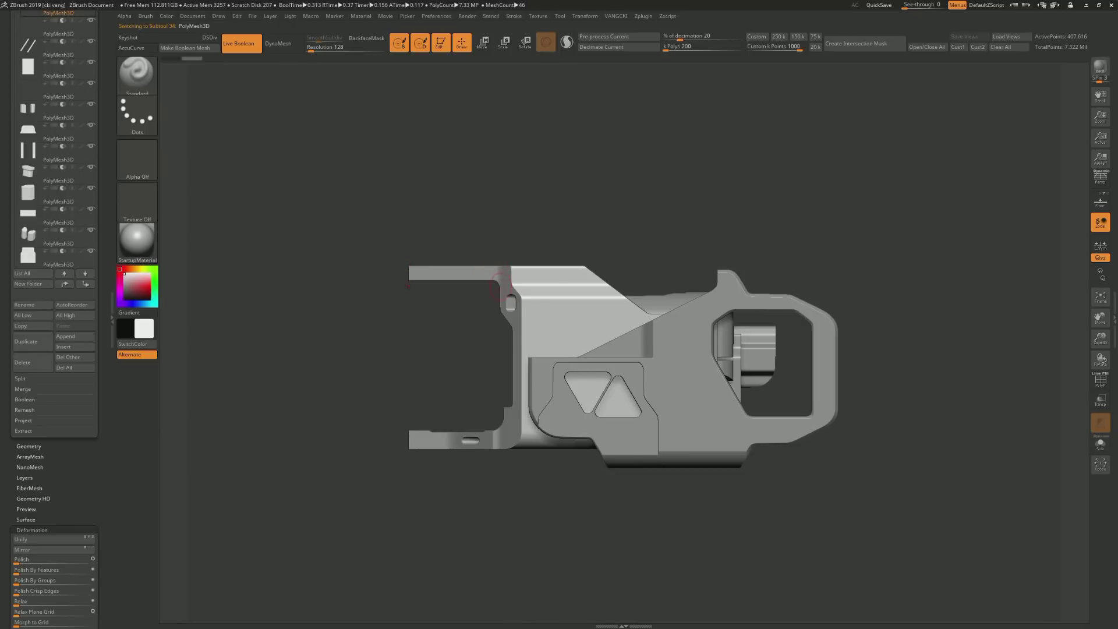
{"action": "key", "text": "shift+z"}
{"action": "left_click_drag", "start_coordinate": [590, 326], "coordinate": [418, 155]}
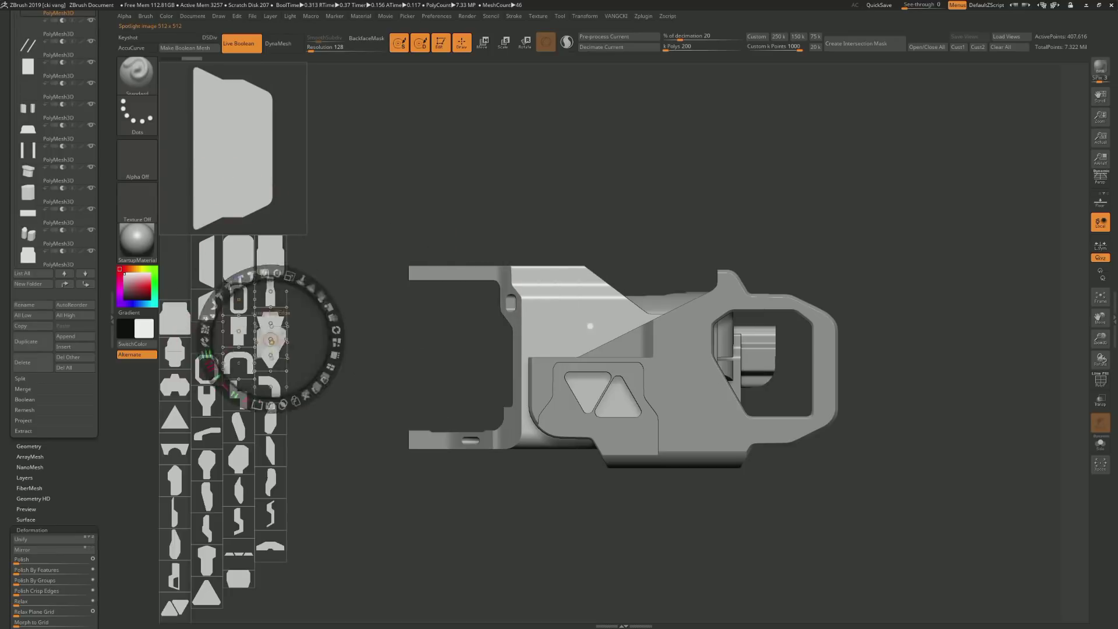
{"action": "left_click_drag", "start_coordinate": [207, 337], "coordinate": [570, 324]}
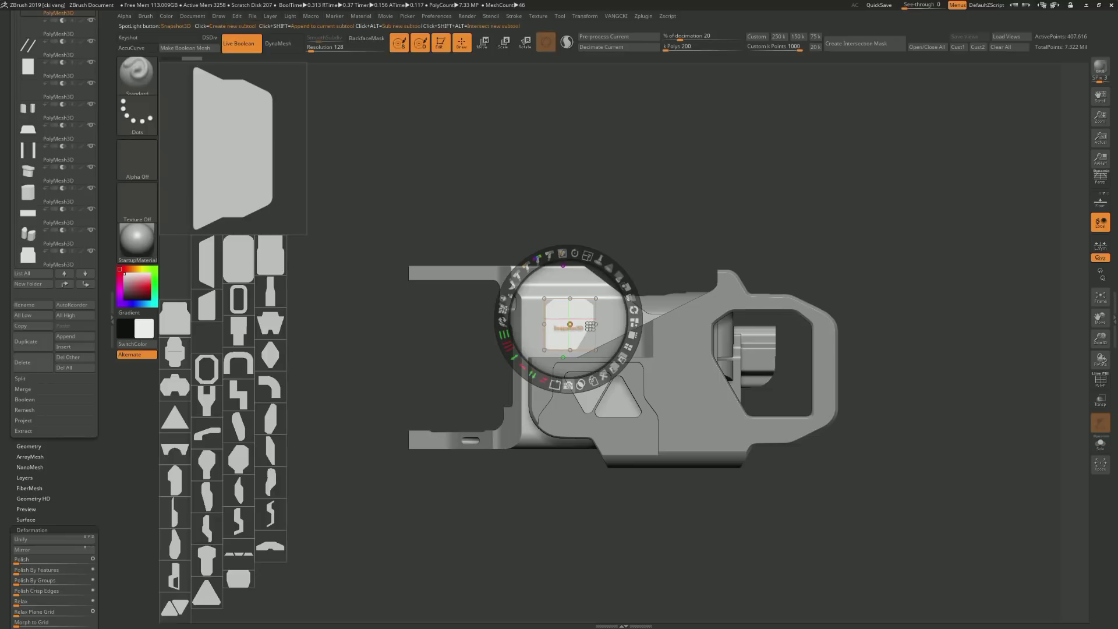
{"action": "key", "text": "shift+z"}
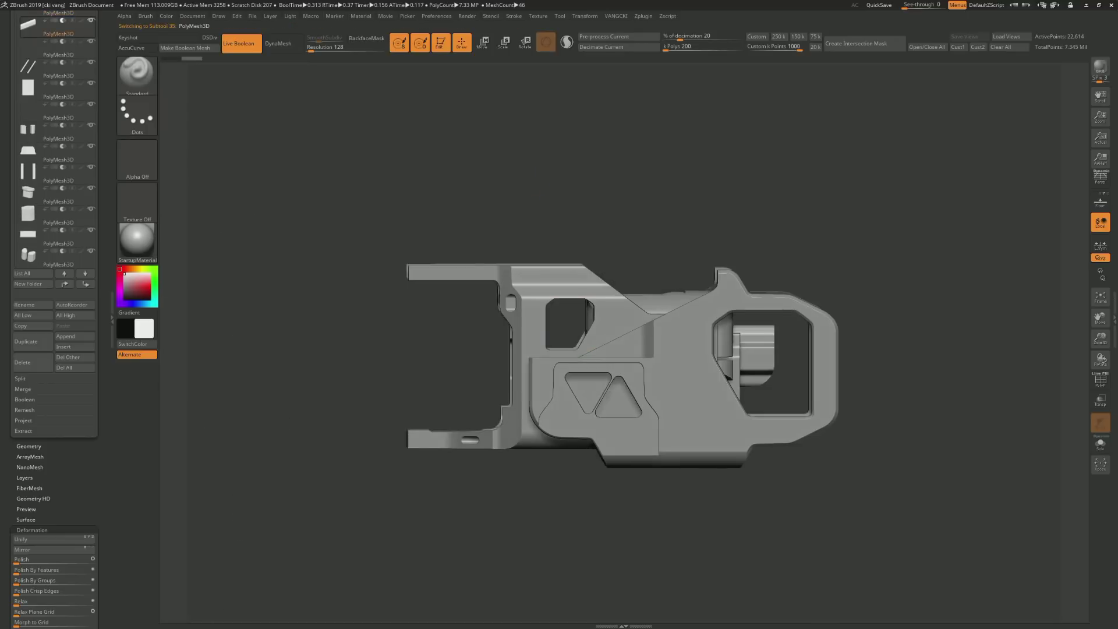
Solo the bar part, extrude its end further out with Transpose, then recheck the bracket
{"action": "left_click_drag", "start_coordinate": [511, 185], "coordinate": [526, 204]}
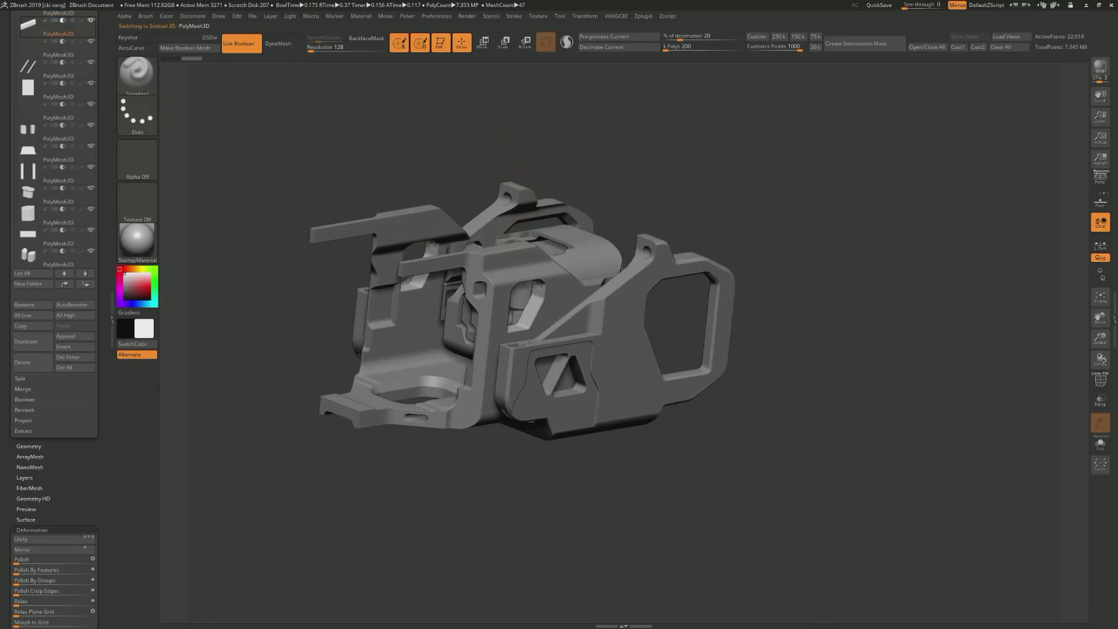
{"action": "key", "text": "w"}
{"action": "left_click", "coordinate": [1100, 444]}
{"action": "mouse_move", "coordinate": [547, 379]}
{"action": "left_mouse_down"}
{"action": "mouse_move", "coordinate": [572, 386]}
{"action": "mouse_move", "coordinate": [574, 357]}
{"action": "mouse_move", "coordinate": [604, 367]}
{"action": "left_mouse_up"}
{"action": "left_click", "coordinate": [592, 363]}
{"action": "key", "text": "shift+f"}
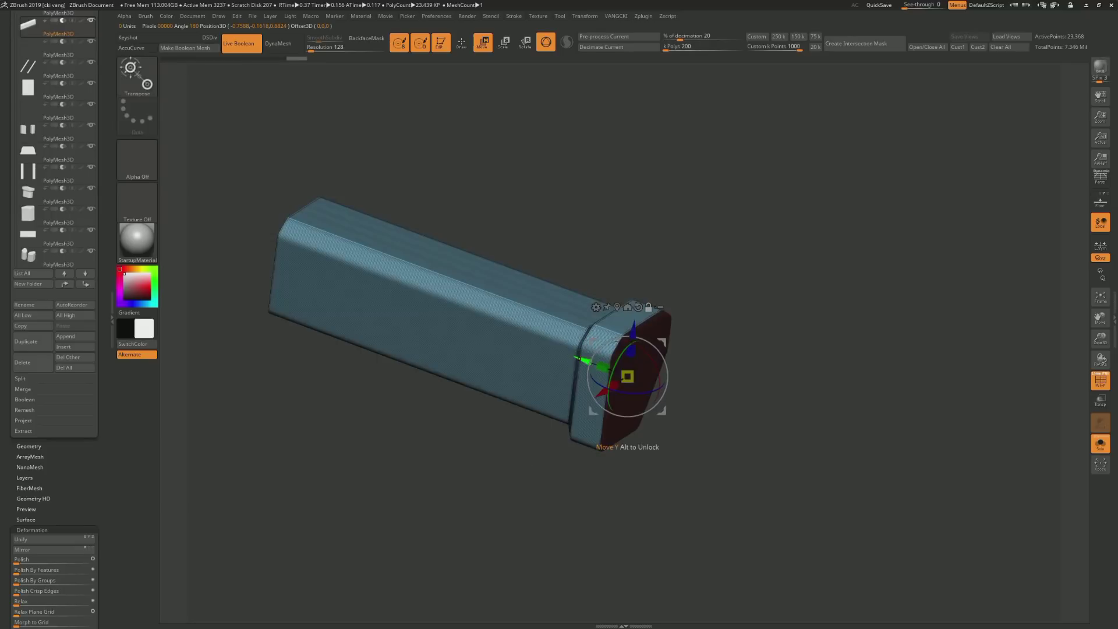
{"action": "key", "text": "shift+f"}
{"action": "left_click_drag", "start_coordinate": [604, 368], "coordinate": [597, 364], "text": "ctrl"}
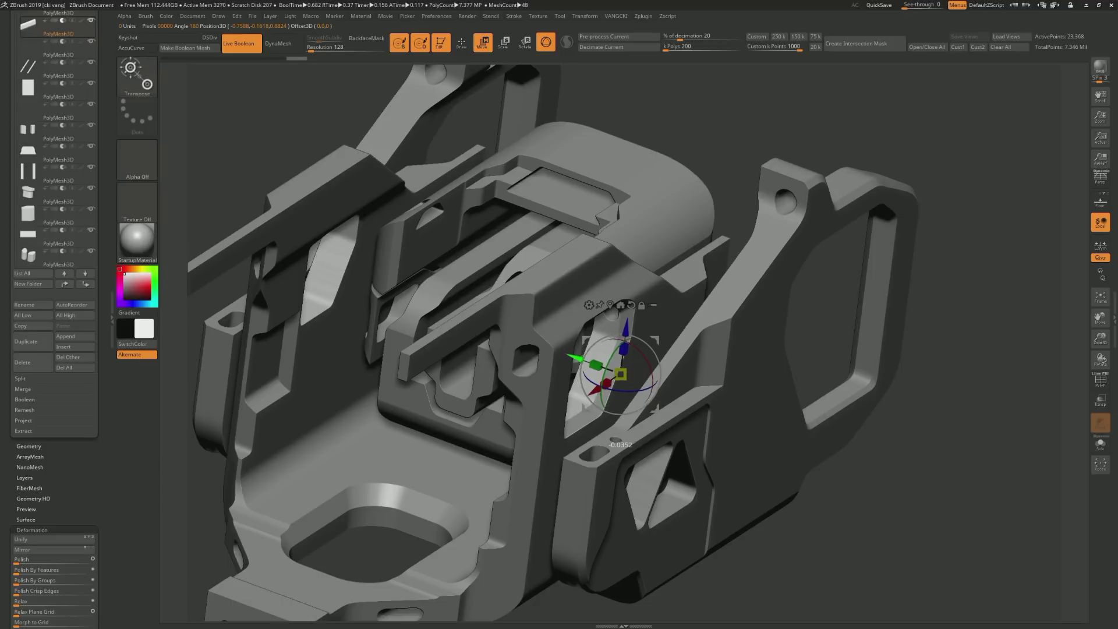
{"action": "mouse_move", "coordinate": [606, 431]}
{"action": "right_mouse_down"}
{"action": "mouse_move", "coordinate": [605, 373]}
{"action": "mouse_move", "coordinate": [571, 351]}
{"action": "mouse_move", "coordinate": [417, 298]}
{"action": "mouse_move", "coordinate": [431, 294]}
{"action": "mouse_move", "coordinate": [408, 326]}
{"action": "mouse_move", "coordinate": [408, 361]}
{"action": "mouse_move", "coordinate": [443, 343]}
{"action": "right_mouse_up"}
{"action": "key", "text": "q"}
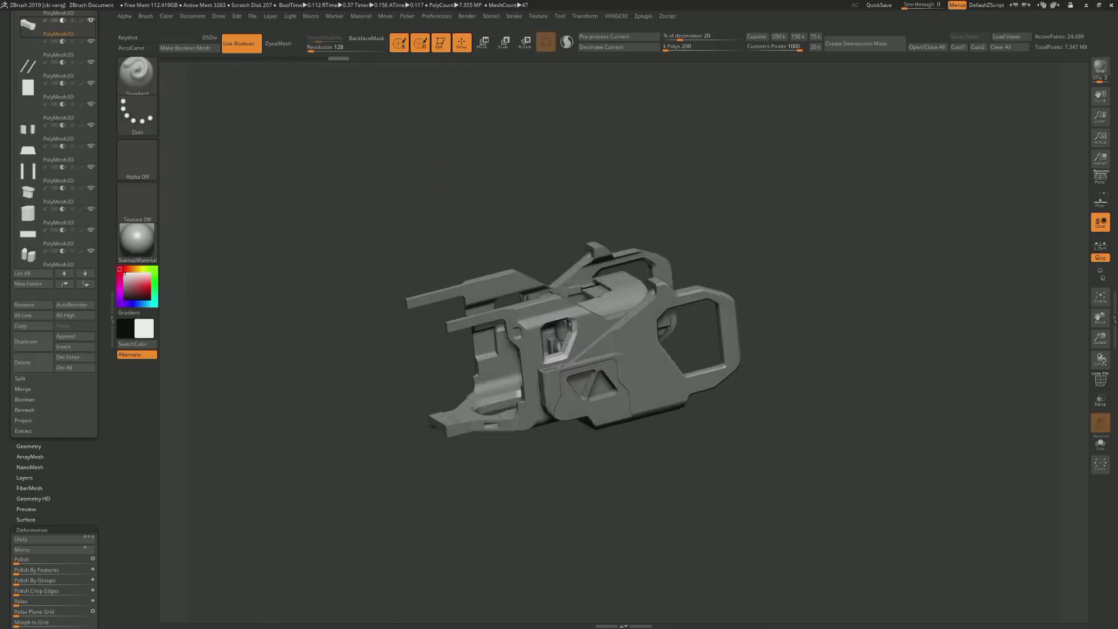
{"action": "mouse_move", "coordinate": [457, 209]}
{"action": "right_mouse_down"}
{"action": "mouse_move", "coordinate": [460, 198]}
{"action": "mouse_move", "coordinate": [431, 245]}
{"action": "mouse_move", "coordinate": [454, 198]}
{"action": "mouse_move", "coordinate": [467, 209]}
{"action": "right_mouse_up"}
On the middle body part, rotate a shape 90°, enlarge it across the top, and stamp it
{"action": "left_click", "coordinate": [460, 244], "text": "alt"}
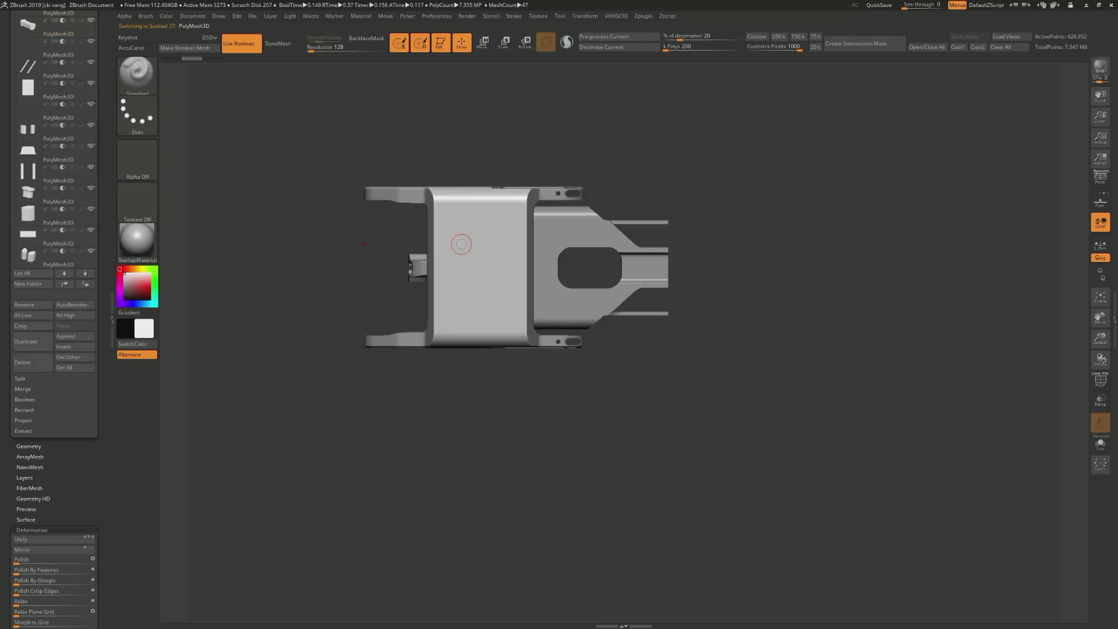
{"action": "key", "text": "m"}
{"action": "mouse_move", "coordinate": [570, 324]}
{"action": "left_mouse_down"}
{"action": "mouse_move", "coordinate": [606, 472]}
{"action": "mouse_move", "coordinate": [471, 274]}
{"action": "left_mouse_up"}
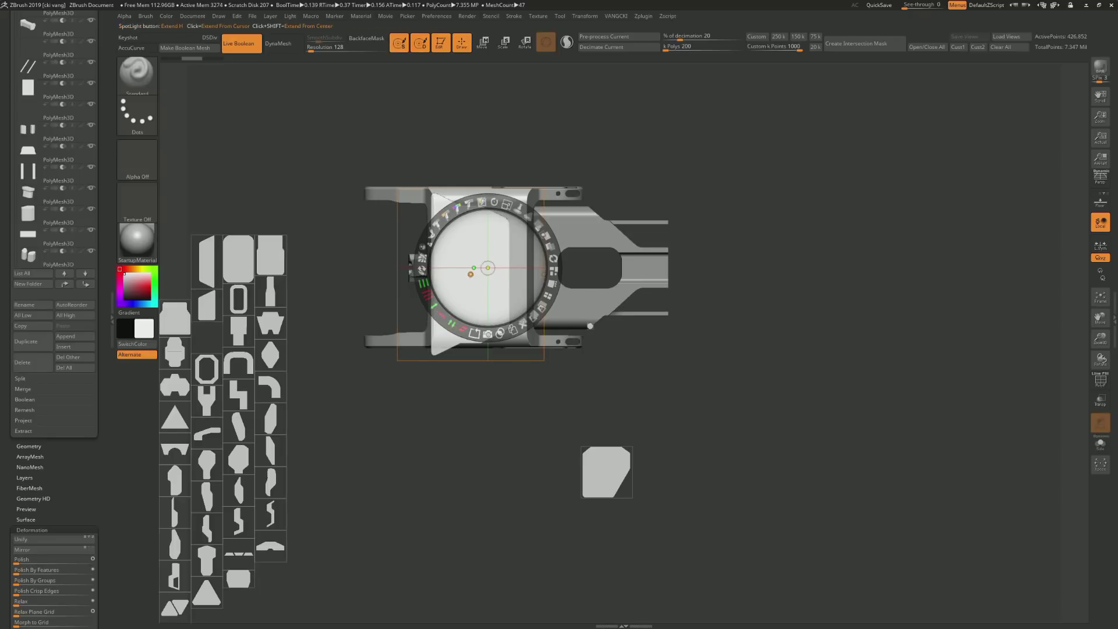
{"action": "mouse_move", "coordinate": [471, 274]}
{"action": "left_mouse_down"}
{"action": "mouse_move", "coordinate": [549, 400]}
{"action": "mouse_move", "coordinate": [689, 396]}
{"action": "left_mouse_up"}
{"action": "mouse_move", "coordinate": [238, 257]}
{"action": "left_mouse_down"}
{"action": "mouse_move", "coordinate": [460, 394]}
{"action": "mouse_move", "coordinate": [484, 281]}
{"action": "mouse_move", "coordinate": [494, 291]}
{"action": "left_mouse_up"}
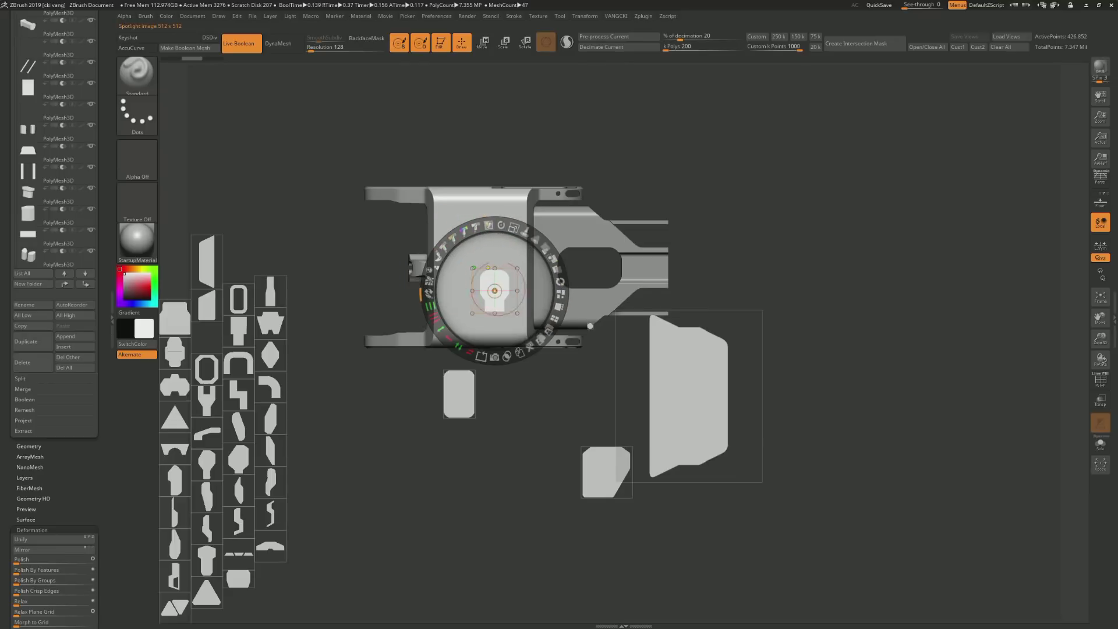
{"action": "left_click_drag", "start_coordinate": [501, 225], "coordinate": [507, 291]}
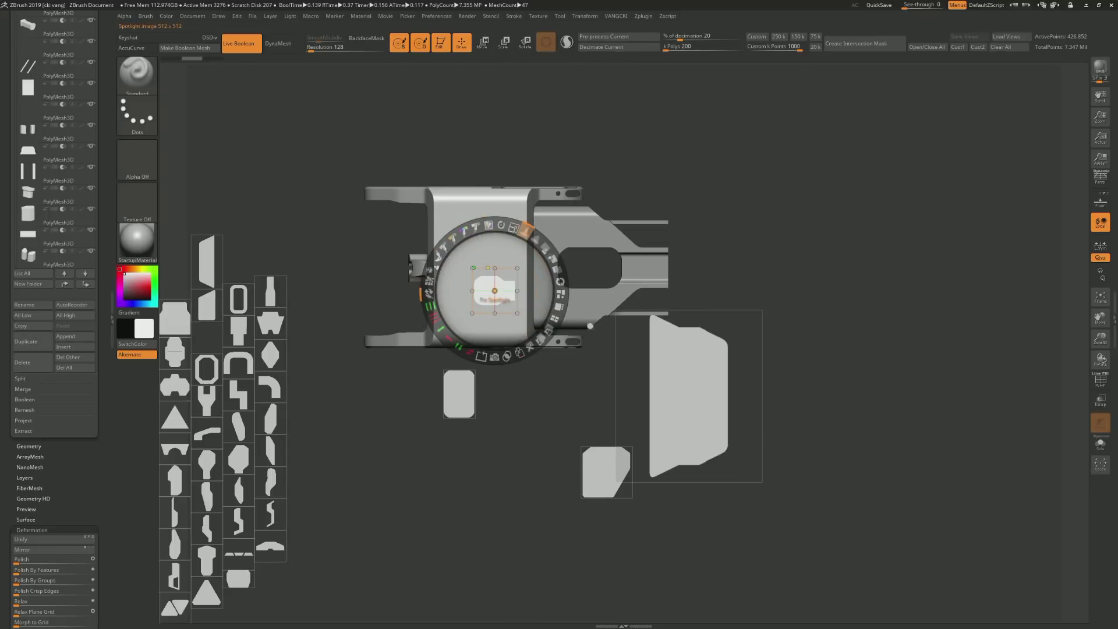
{"action": "mouse_move", "coordinate": [513, 232]}
{"action": "left_mouse_down"}
{"action": "mouse_move", "coordinate": [533, 277]}
{"action": "mouse_move", "coordinate": [487, 268]}
{"action": "mouse_move", "coordinate": [500, 268]}
{"action": "left_mouse_up"}
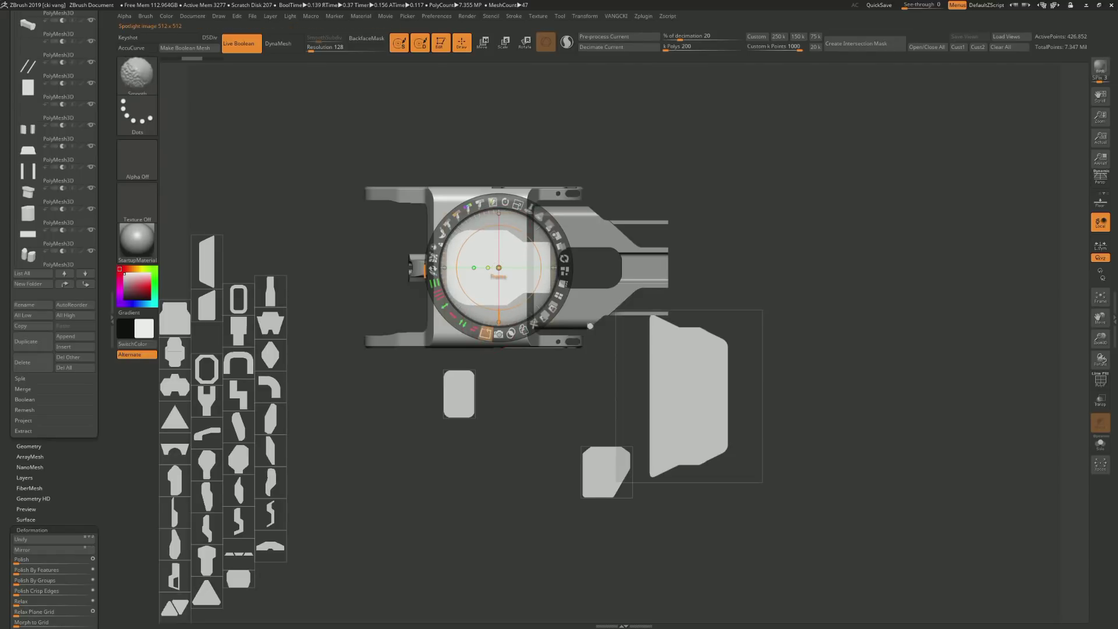
{"action": "left_click", "coordinate": [499, 334]}
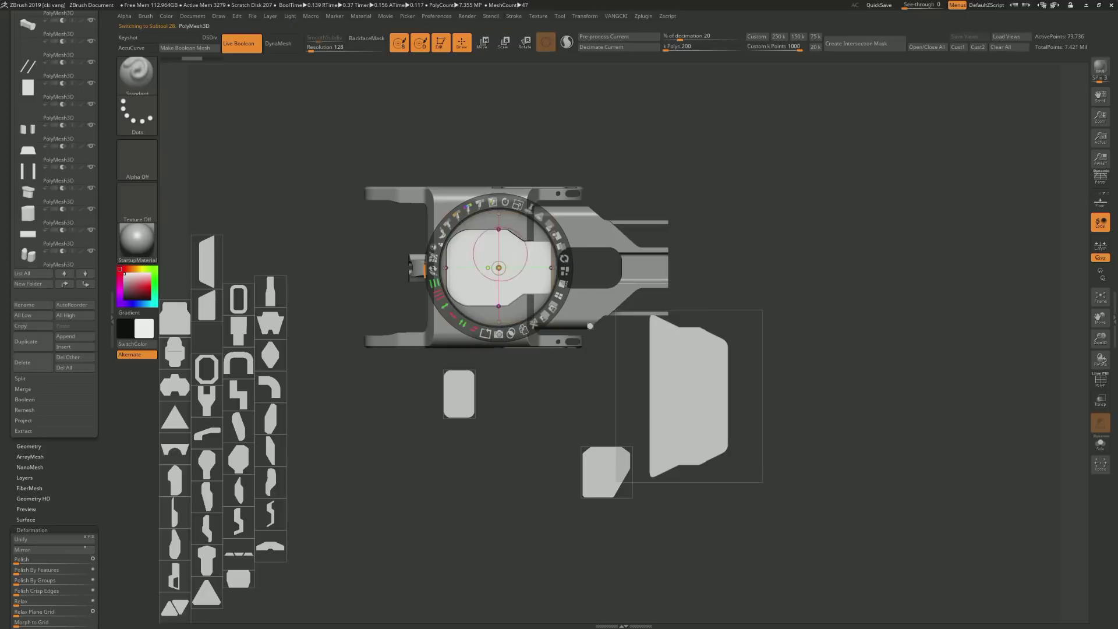
{"action": "key", "text": "shift+z"}
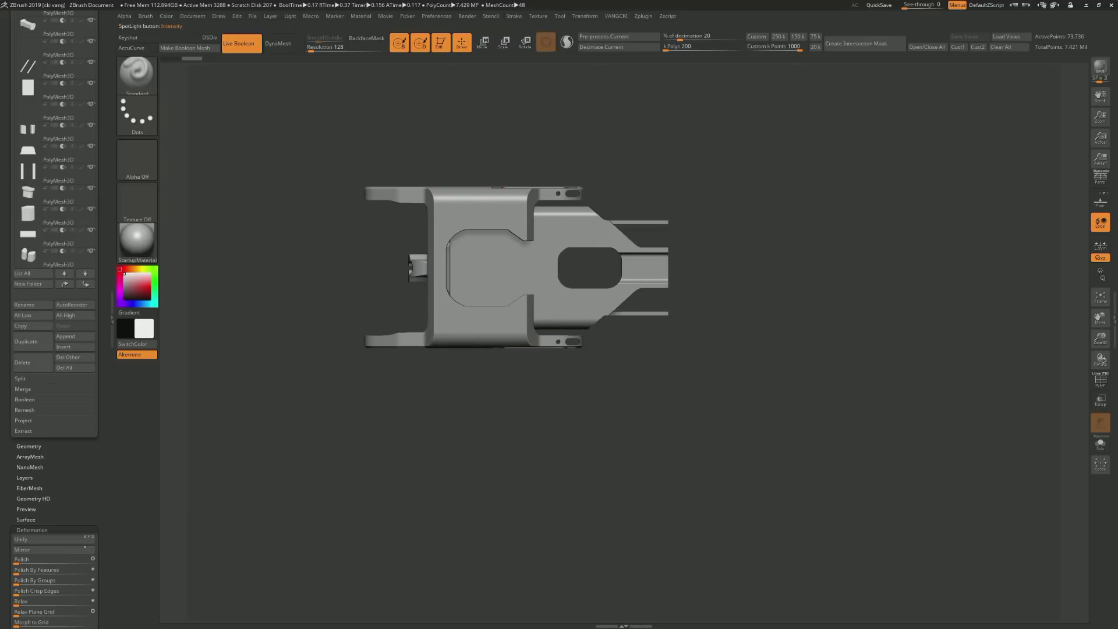
{"action": "left_click_drag", "start_coordinate": [476, 153], "coordinate": [461, 156]}
Slide the new inset cutter across the central body and check it from above and side
{"action": "left_click", "coordinate": [483, 42]}
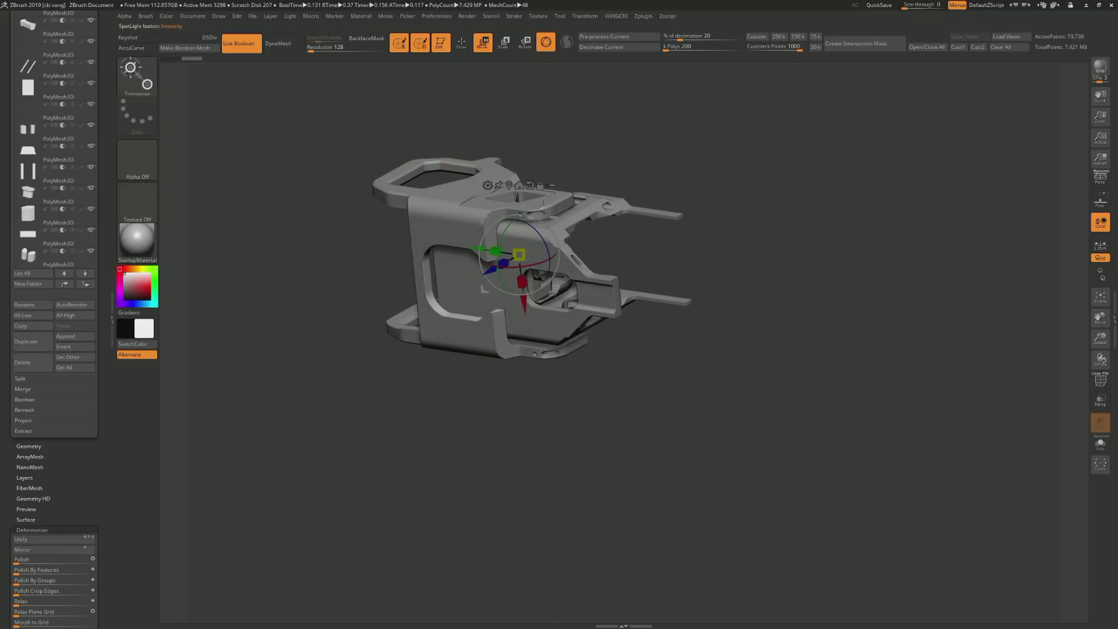
{"action": "mouse_move", "coordinate": [519, 255]}
{"action": "left_mouse_down"}
{"action": "mouse_move", "coordinate": [407, 318]}
{"action": "mouse_move", "coordinate": [419, 311]}
{"action": "left_mouse_up"}
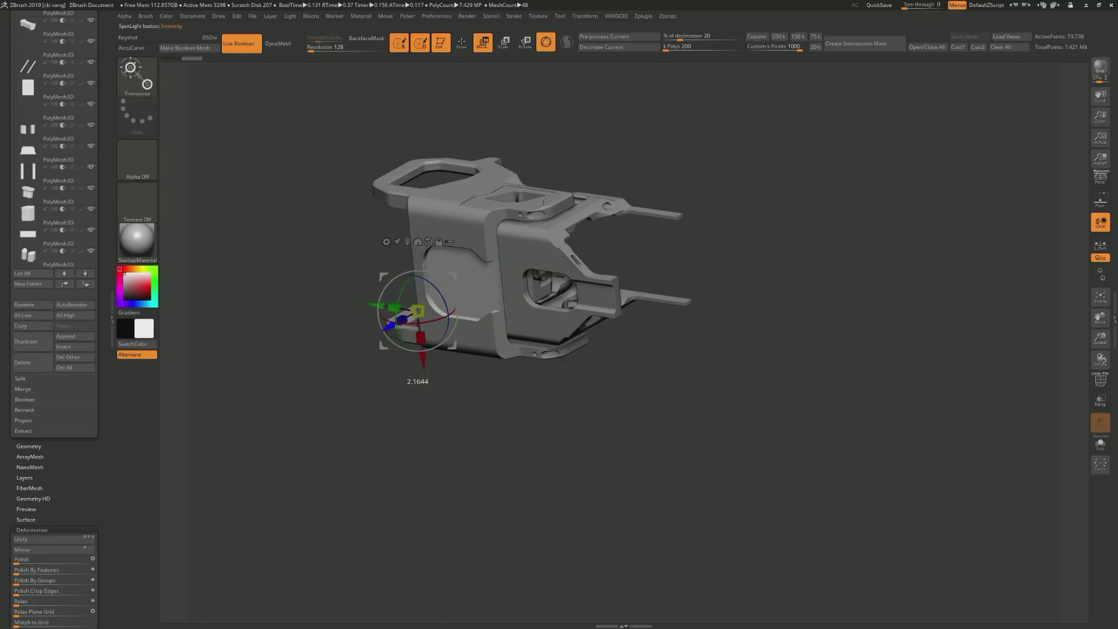
{"action": "mouse_move", "coordinate": [640, 408]}
{"action": "left_mouse_down"}
{"action": "mouse_move", "coordinate": [606, 326]}
{"action": "mouse_move", "coordinate": [571, 303]}
{"action": "mouse_move", "coordinate": [617, 256]}
{"action": "mouse_move", "coordinate": [641, 280]}
{"action": "left_mouse_up"}
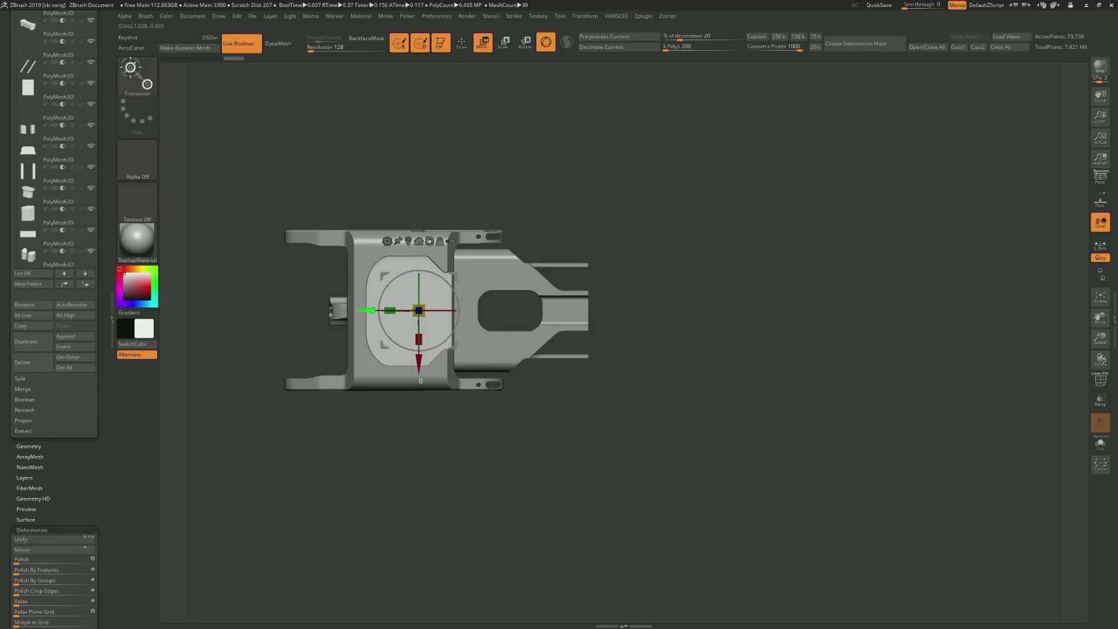
{"action": "mouse_move", "coordinate": [641, 279]}
{"action": "left_mouse_down", "text": "shift"}
{"action": "mouse_move", "coordinate": [728, 280]}
{"action": "mouse_move", "coordinate": [687, 282]}
{"action": "mouse_move", "coordinate": [664, 239]}
{"action": "left_mouse_up", "text": "shift"}
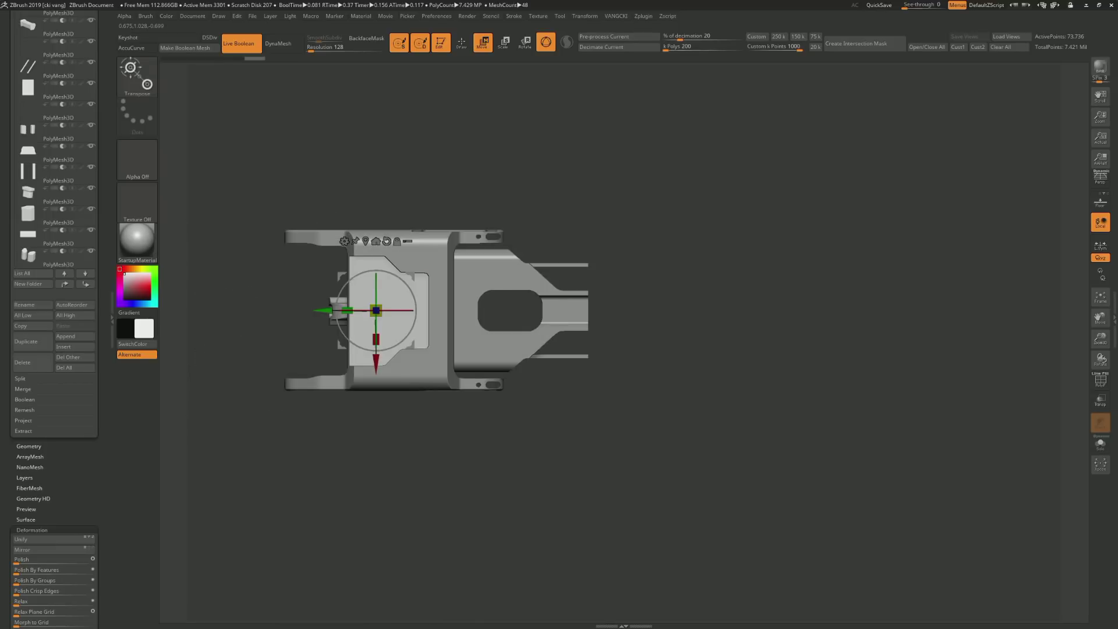
{"action": "key", "text": "q"}
Select the box part and rotate the large rounded Spotlight shape 90° over it
{"action": "left_click", "coordinate": [479, 259], "text": "alt"}
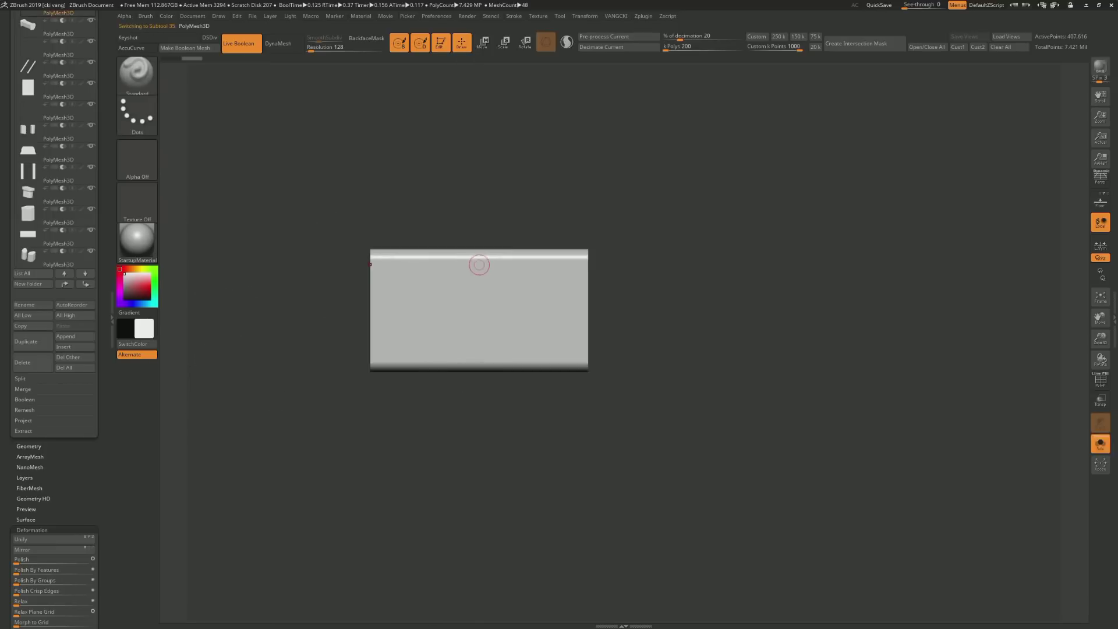
{"action": "key", "text": "shift+s"}
{"action": "mouse_move", "coordinate": [487, 254]}
{"action": "left_mouse_down"}
{"action": "mouse_move", "coordinate": [524, 253]}
{"action": "mouse_move", "coordinate": [485, 257]}
{"action": "mouse_move", "coordinate": [448, 399]}
{"action": "mouse_move", "coordinate": [611, 282]}
{"action": "mouse_move", "coordinate": [479, 310]}
{"action": "mouse_move", "coordinate": [510, 311]}
{"action": "mouse_move", "coordinate": [478, 311]}
{"action": "mouse_move", "coordinate": [495, 311]}
{"action": "left_mouse_up"}
{"action": "key", "text": "shift+z"}
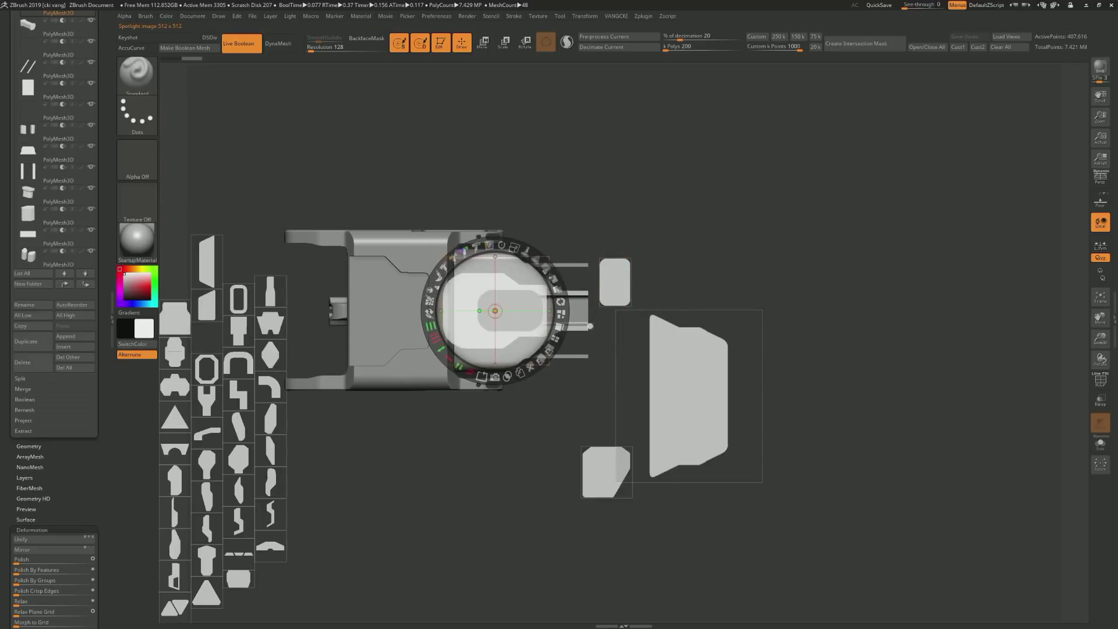
{"action": "left_click", "coordinate": [496, 310]}
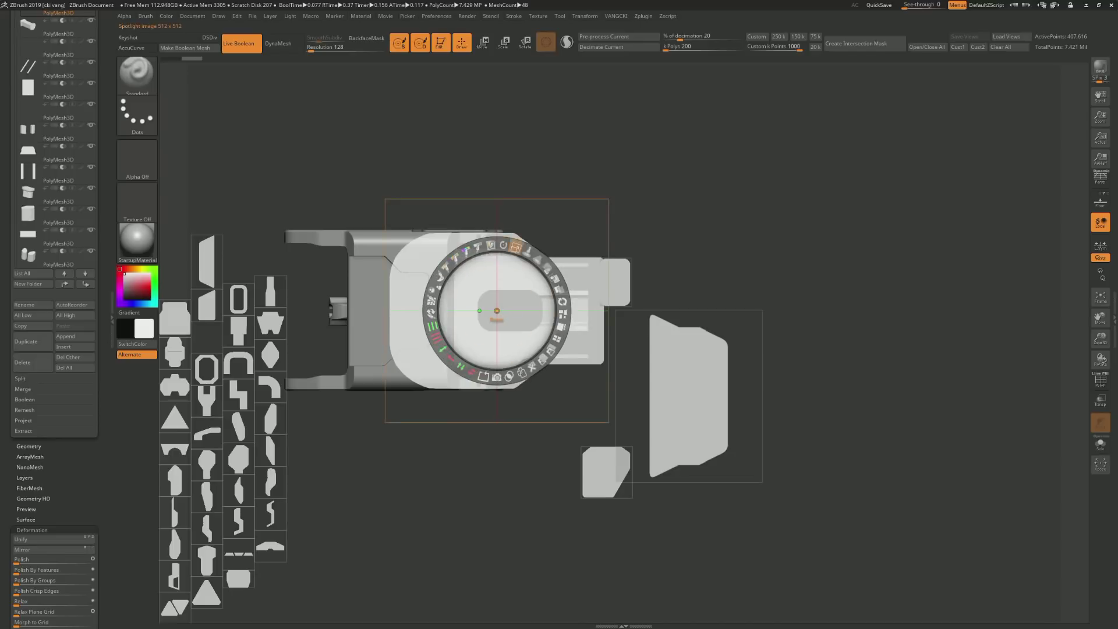
{"action": "left_click_drag", "start_coordinate": [516, 248], "coordinate": [598, 326]}
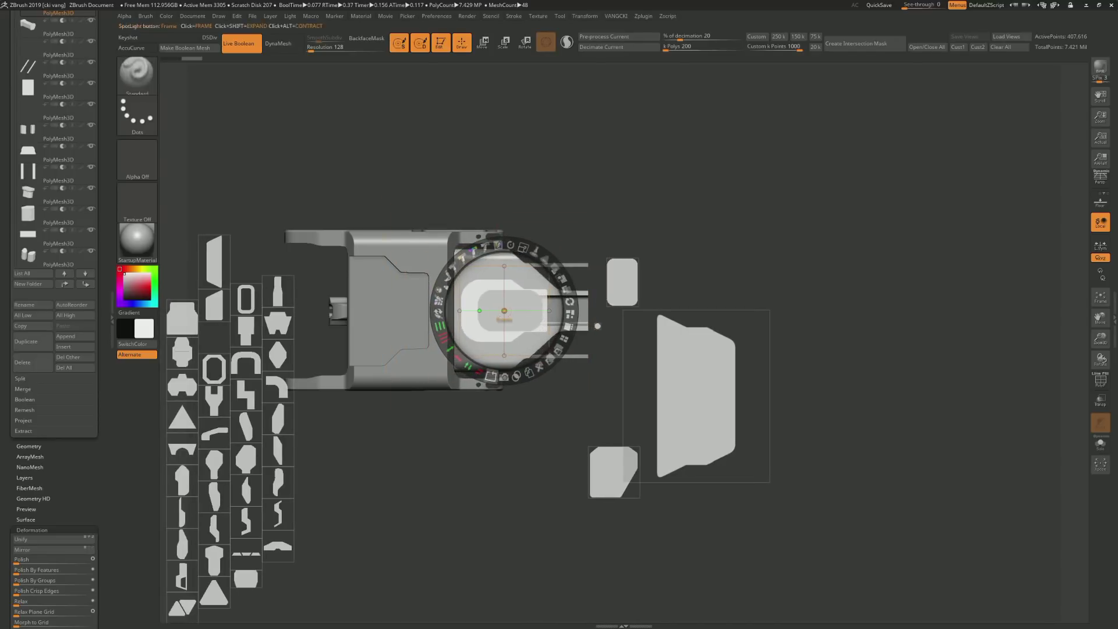
{"action": "key", "text": "shift+z"}
Restore the full bracket from Solo, orbit to check it, and reopen the shape sheet lower down
{"action": "left_click_drag", "start_coordinate": [597, 327], "coordinate": [481, 156]}
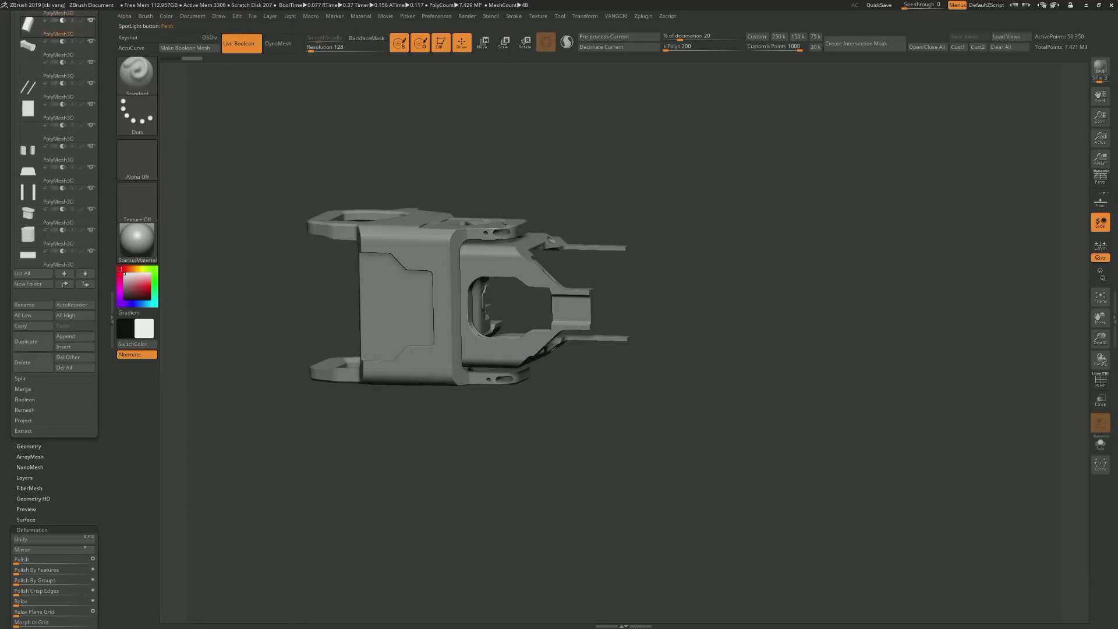
{"action": "left_click", "coordinate": [483, 42]}
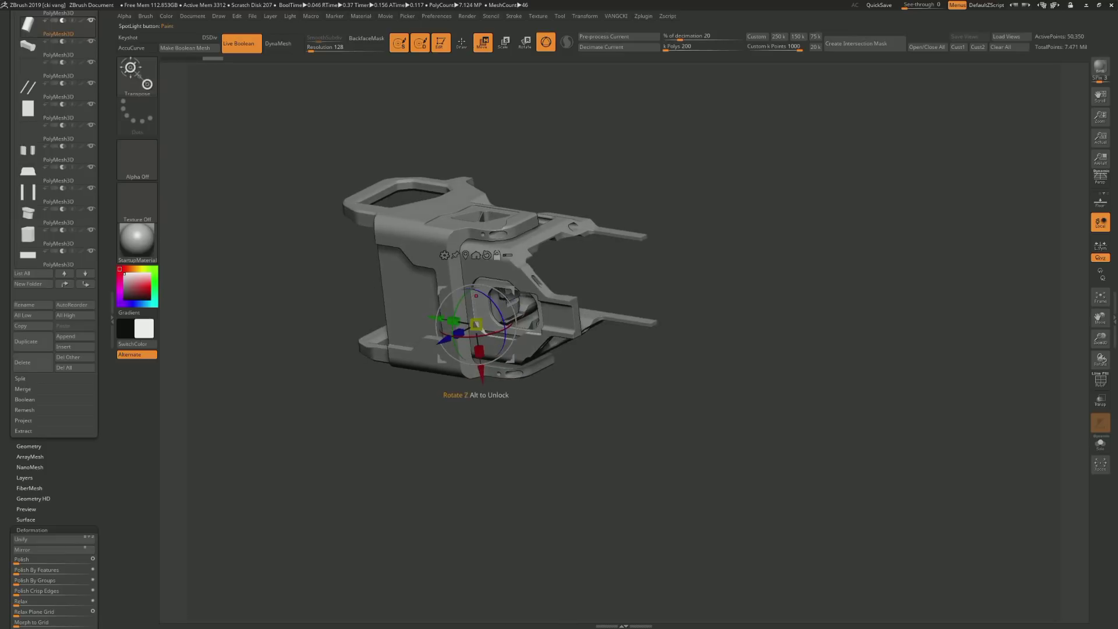
{"action": "key", "text": "ctrl+shift+s"}
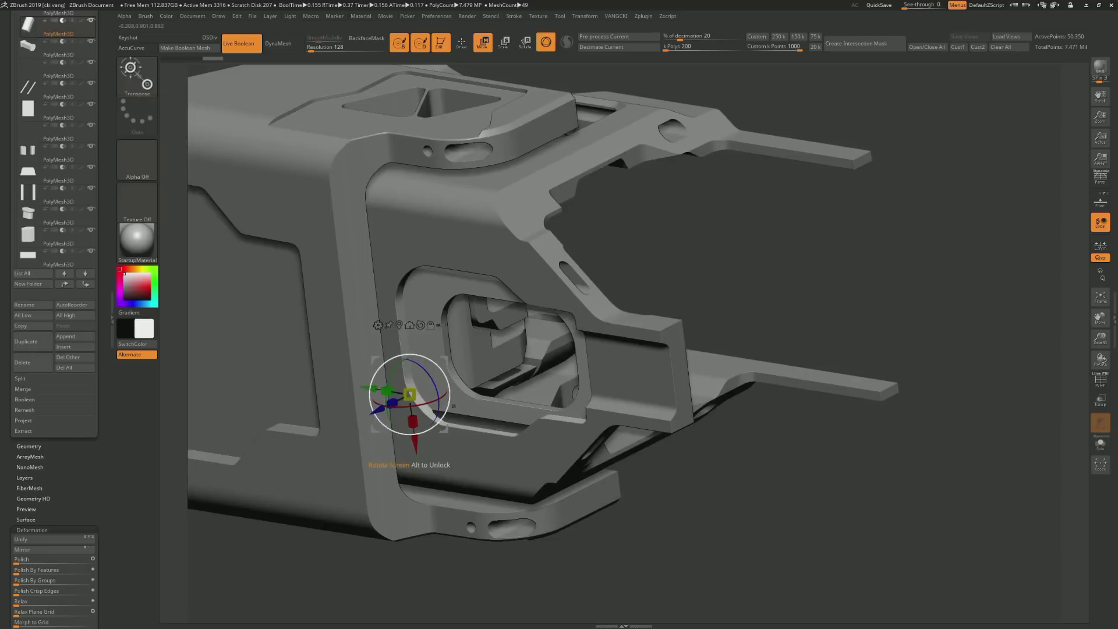
{"action": "mouse_move", "coordinate": [468, 394]}
{"action": "left_mouse_down"}
{"action": "mouse_move", "coordinate": [443, 373]}
{"action": "mouse_move", "coordinate": [583, 291]}
{"action": "left_mouse_up"}
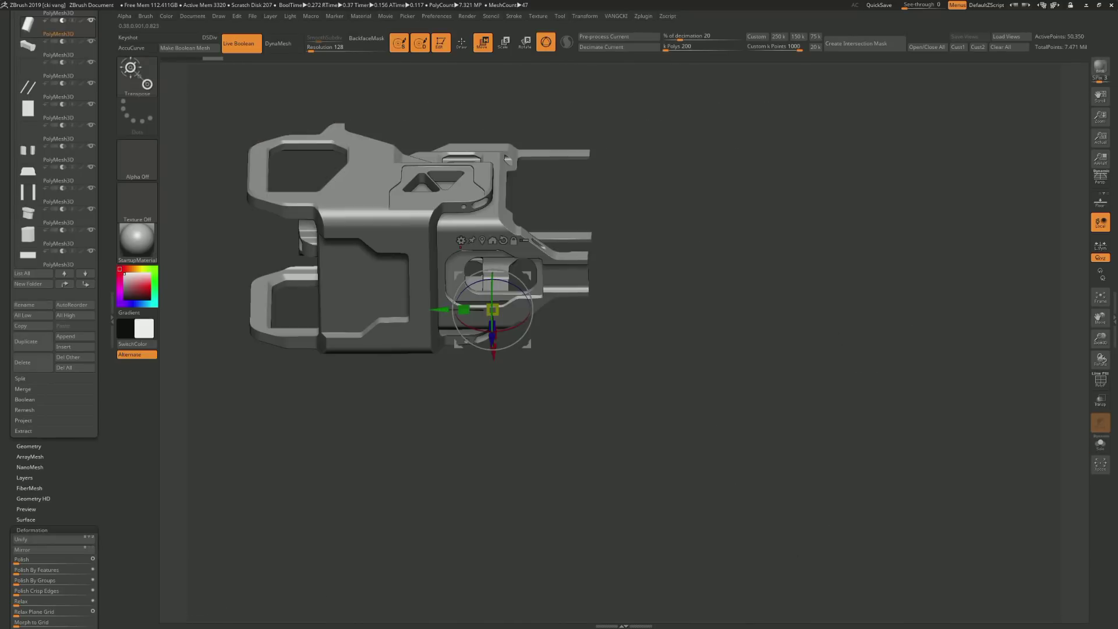
{"action": "left_click_drag", "start_coordinate": [698, 408], "coordinate": [722, 396]}
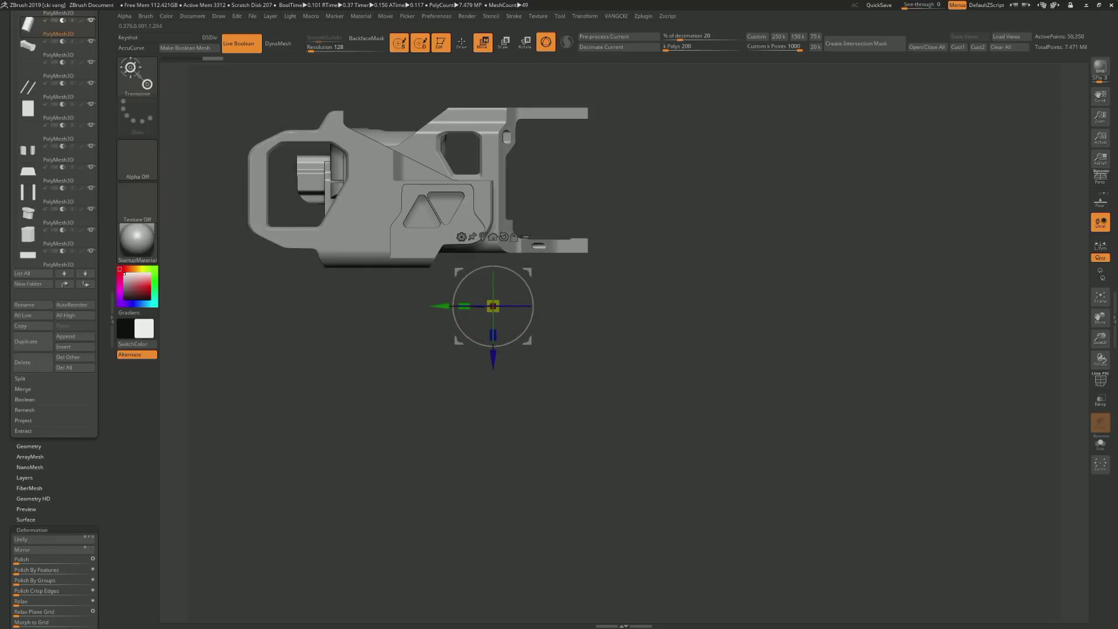
{"action": "key", "text": "ctrl+shift+s"}
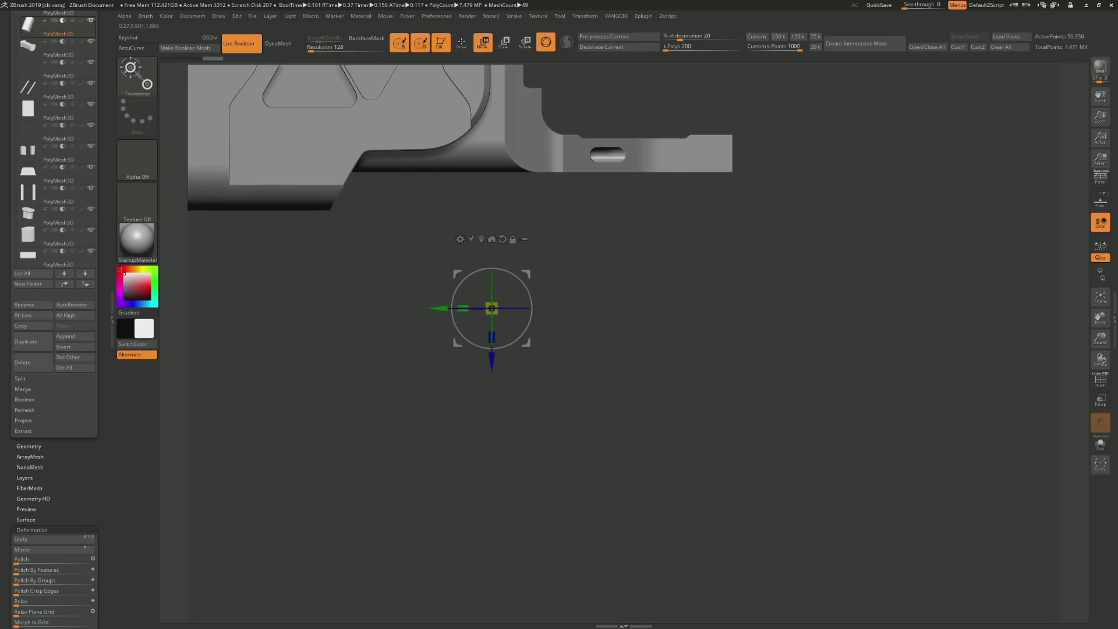
{"action": "key", "text": "shift+z"}
{"action": "mouse_move", "coordinate": [512, 312]}
{"action": "left_mouse_down"}
{"action": "mouse_move", "coordinate": [585, 462]}
{"action": "mouse_move", "coordinate": [520, 549]}
{"action": "left_mouse_up"}
Enlarge the bend shape, rotate it a quarter turn, and stamp it as a new mesh part with Snapshot3D
{"action": "left_click_drag", "start_coordinate": [278, 387], "coordinate": [524, 387]}
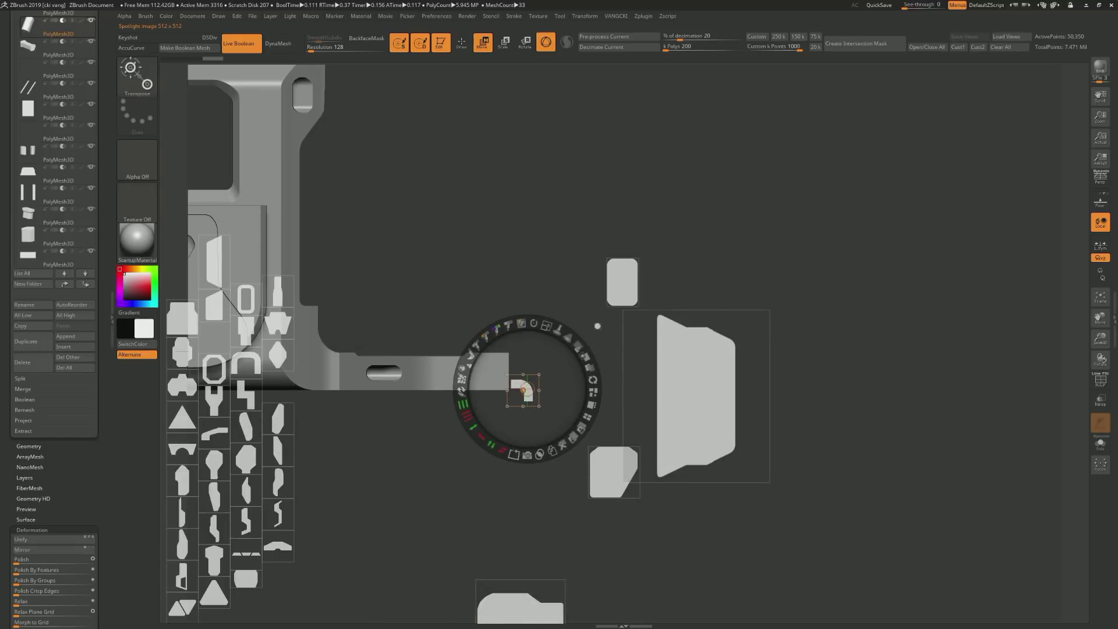
{"action": "left_click_drag", "start_coordinate": [592, 385], "coordinate": [594, 389]}
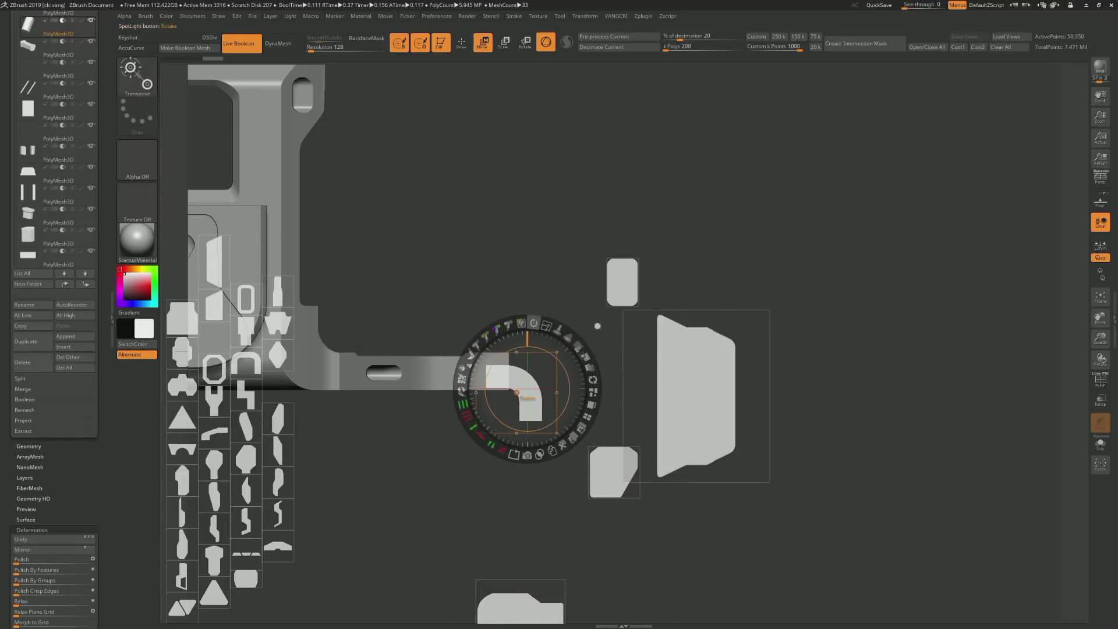
{"action": "mouse_move", "coordinate": [534, 323]}
{"action": "left_mouse_down"}
{"action": "mouse_move", "coordinate": [574, 373]}
{"action": "mouse_move", "coordinate": [501, 398]}
{"action": "mouse_move", "coordinate": [528, 355]}
{"action": "mouse_move", "coordinate": [448, 307]}
{"action": "mouse_move", "coordinate": [473, 347]}
{"action": "mouse_move", "coordinate": [343, 264]}
{"action": "mouse_move", "coordinate": [418, 257]}
{"action": "left_mouse_up"}
{"action": "left_click", "coordinate": [510, 466]}
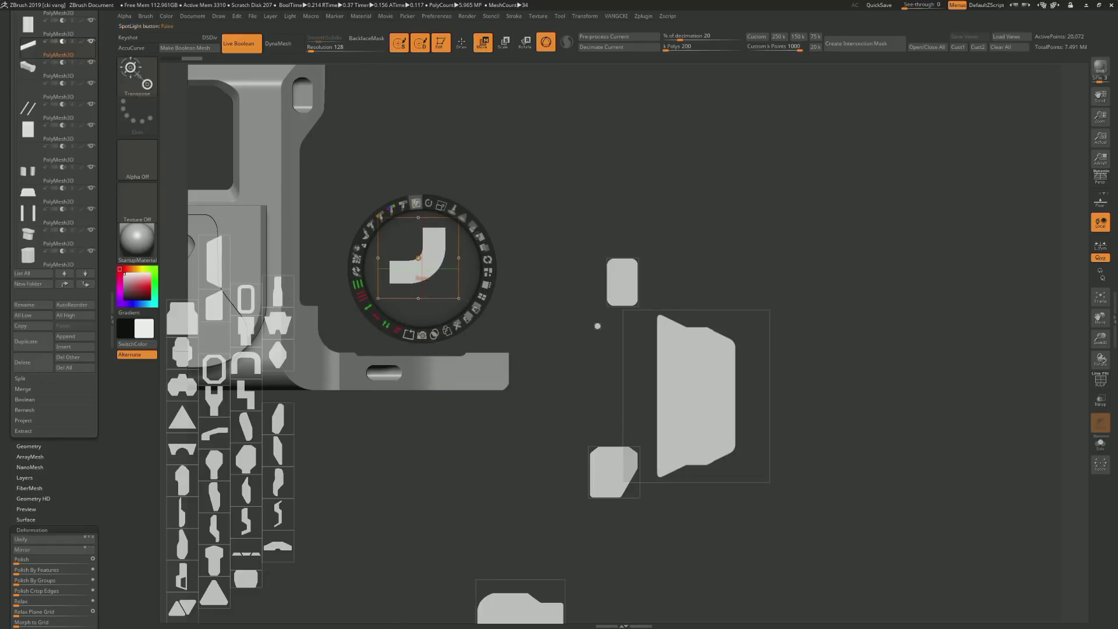
Rotate the bend shape 90° counter-clockwise, enlarge it and position it over the bracket
{"action": "left_click_drag", "start_coordinate": [429, 203], "coordinate": [356, 262]}
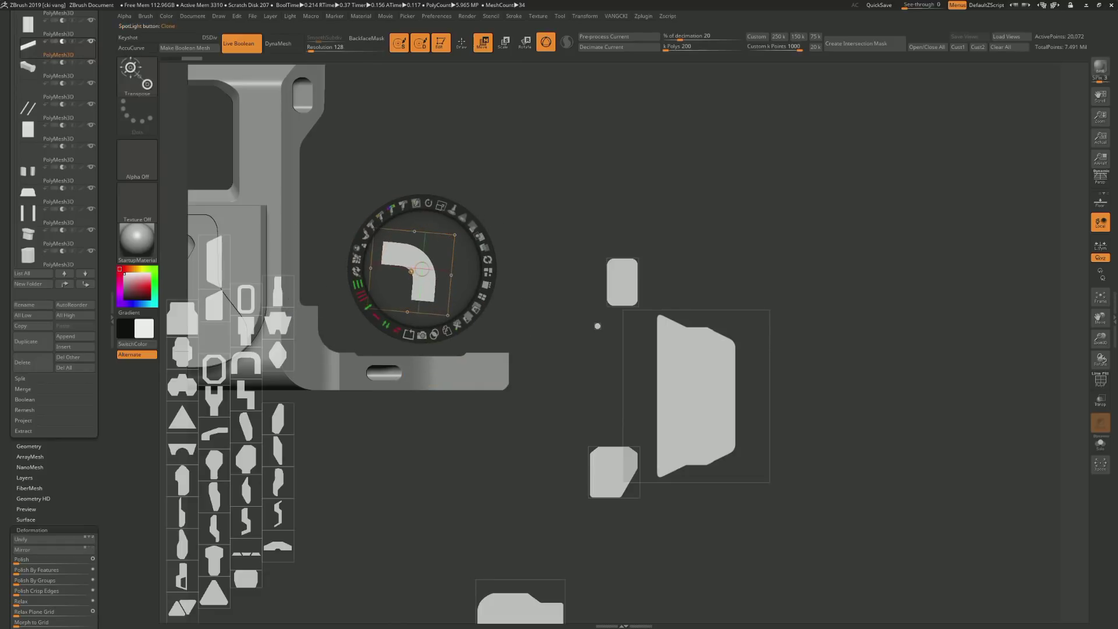
{"action": "left_click_drag", "start_coordinate": [428, 203], "coordinate": [433, 205]}
{"action": "mouse_move", "coordinate": [411, 272]}
{"action": "left_mouse_down"}
{"action": "mouse_move", "coordinate": [315, 298]}
{"action": "mouse_move", "coordinate": [320, 307]}
{"action": "mouse_move", "coordinate": [407, 263]}
{"action": "mouse_move", "coordinate": [325, 295]}
{"action": "mouse_move", "coordinate": [313, 312]}
{"action": "mouse_move", "coordinate": [324, 308]}
{"action": "left_mouse_up"}
{"action": "left_click_drag", "start_coordinate": [357, 244], "coordinate": [368, 254]}
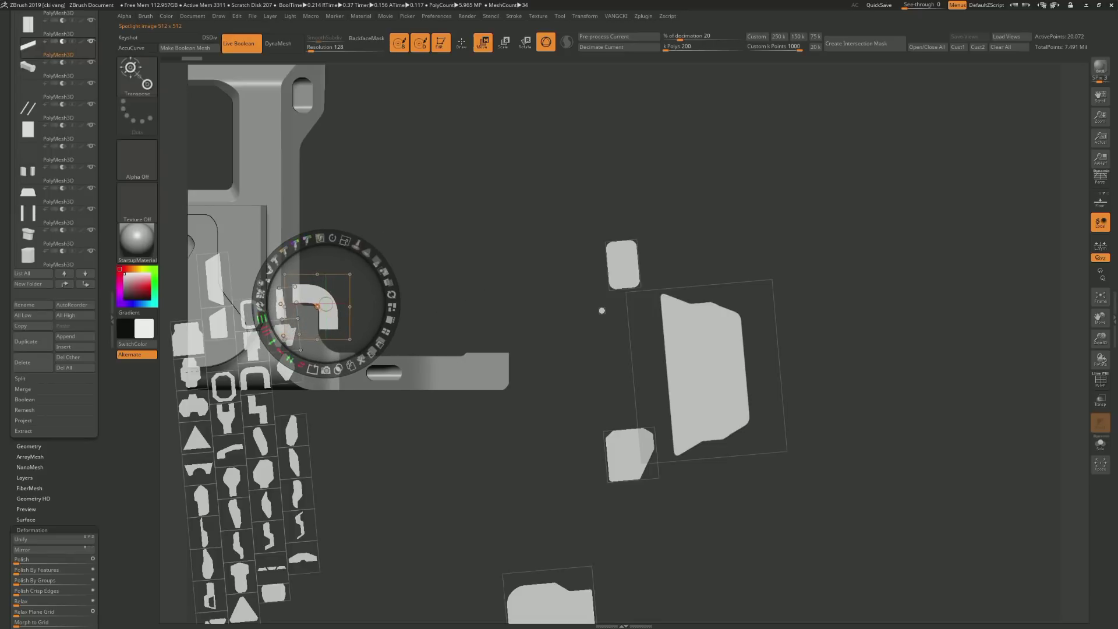
{"action": "mouse_move", "coordinate": [318, 310]}
{"action": "left_mouse_down"}
{"action": "mouse_move", "coordinate": [402, 256]}
{"action": "mouse_move", "coordinate": [421, 277]}
{"action": "left_mouse_up"}
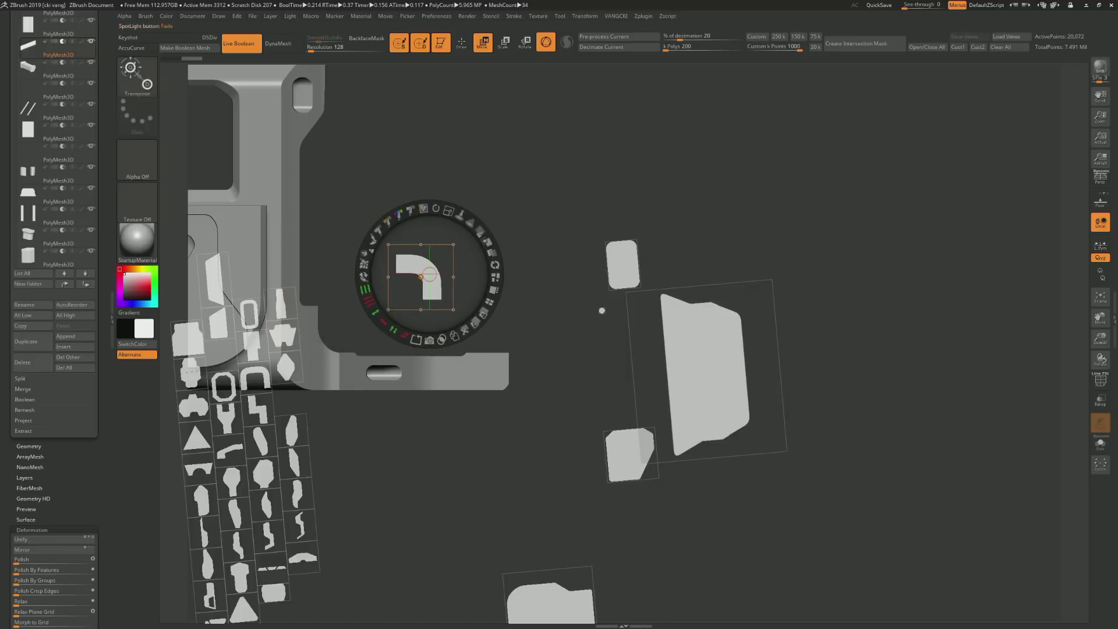
Bring the rounded rectangle beside the bend, tile the images, and enlarge the bend over the bracket
{"action": "mouse_move", "coordinate": [622, 265]}
{"action": "left_mouse_down"}
{"action": "mouse_move", "coordinate": [506, 261]}
{"action": "mouse_move", "coordinate": [440, 245]}
{"action": "mouse_move", "coordinate": [483, 257]}
{"action": "mouse_move", "coordinate": [368, 260]}
{"action": "mouse_move", "coordinate": [365, 209]}
{"action": "left_mouse_up"}
{"action": "left_click", "coordinate": [418, 279]}
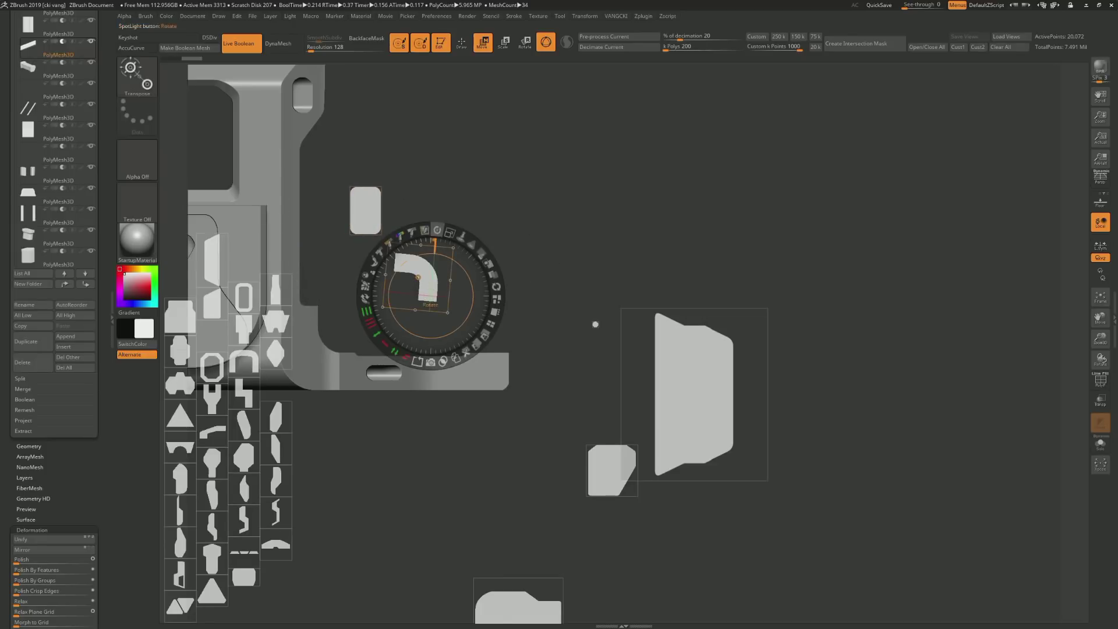
{"action": "mouse_move", "coordinate": [438, 229]}
{"action": "left_mouse_down"}
{"action": "mouse_move", "coordinate": [423, 233]}
{"action": "mouse_move", "coordinate": [460, 213]}
{"action": "left_mouse_up"}
{"action": "left_click", "coordinate": [375, 215]}
{"action": "mouse_move", "coordinate": [413, 289]}
{"action": "left_mouse_down"}
{"action": "mouse_move", "coordinate": [437, 291]}
{"action": "mouse_move", "coordinate": [456, 261]}
{"action": "left_mouse_up"}
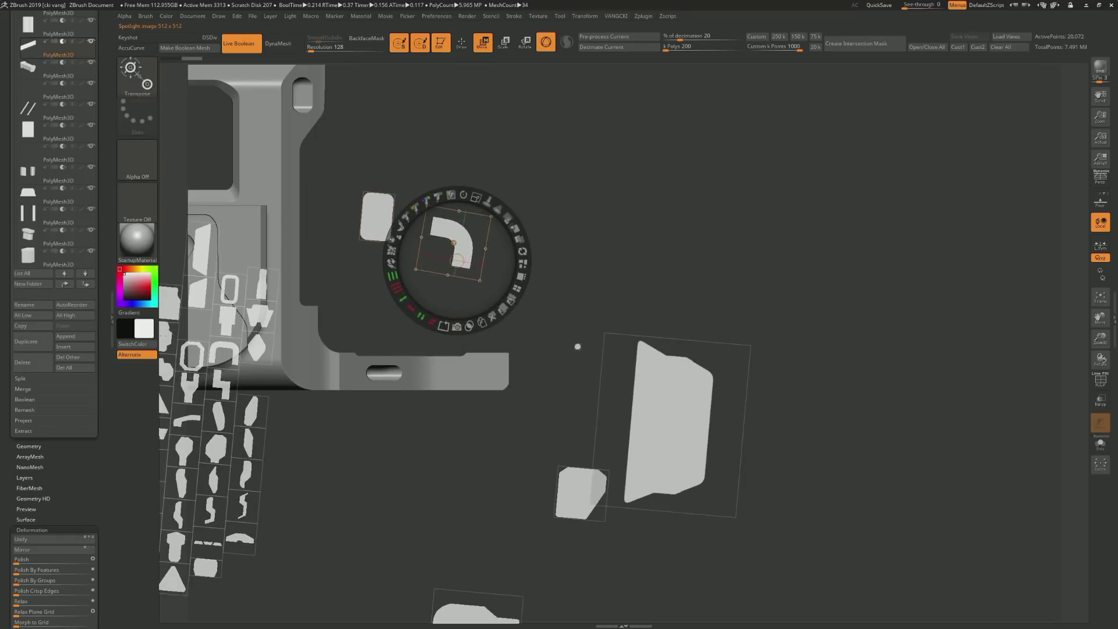
{"action": "left_click", "coordinate": [443, 325]}
{"action": "mouse_move", "coordinate": [243, 130]}
{"action": "left_mouse_down"}
{"action": "mouse_move", "coordinate": [417, 242]}
{"action": "mouse_move", "coordinate": [442, 304]}
{"action": "left_mouse_up"}
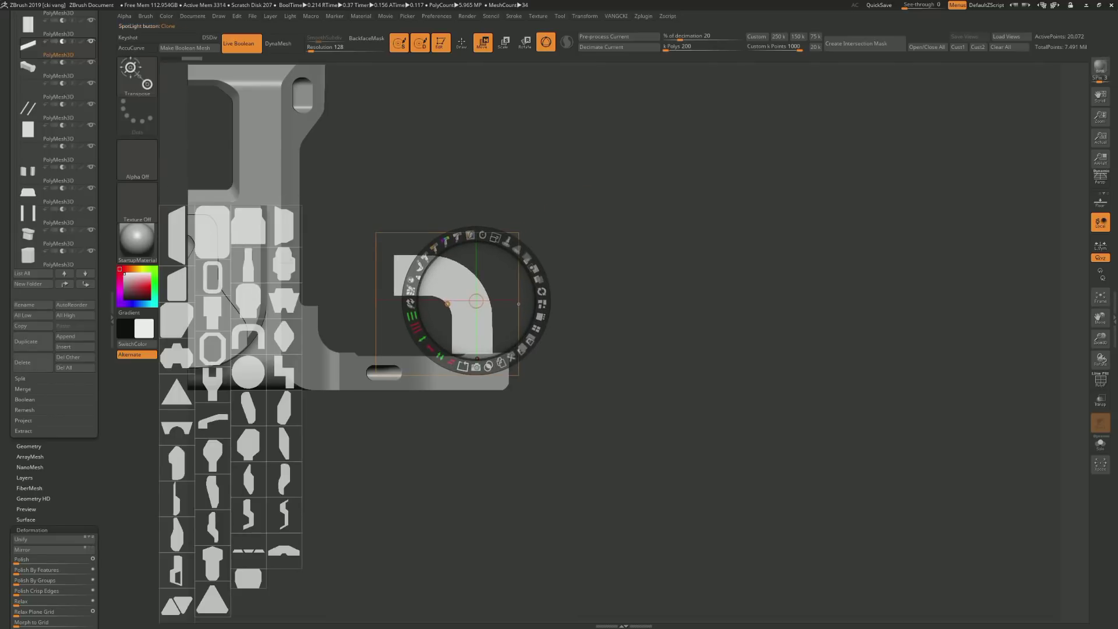
Turn the rounded rectangle horizontal and move it to the bottom of the screen
{"action": "mouse_move", "coordinate": [213, 233]}
{"action": "left_mouse_down"}
{"action": "mouse_move", "coordinate": [402, 321]}
{"action": "mouse_move", "coordinate": [376, 323]}
{"action": "mouse_move", "coordinate": [402, 300]}
{"action": "mouse_move", "coordinate": [373, 280]}
{"action": "mouse_move", "coordinate": [379, 271]}
{"action": "mouse_move", "coordinate": [391, 331]}
{"action": "left_mouse_up"}
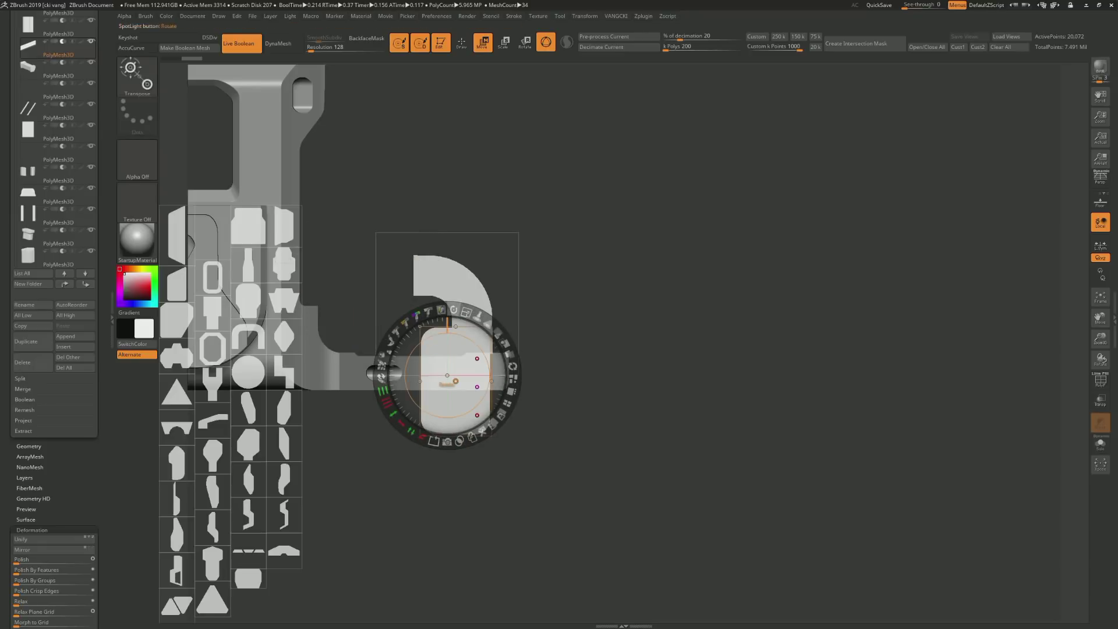
{"action": "left_click_drag", "start_coordinate": [454, 309], "coordinate": [489, 332]}
{"action": "mouse_move", "coordinate": [453, 368]}
{"action": "left_mouse_down"}
{"action": "mouse_move", "coordinate": [456, 385]}
{"action": "mouse_move", "coordinate": [454, 349]}
{"action": "mouse_move", "coordinate": [463, 372]}
{"action": "left_mouse_up"}
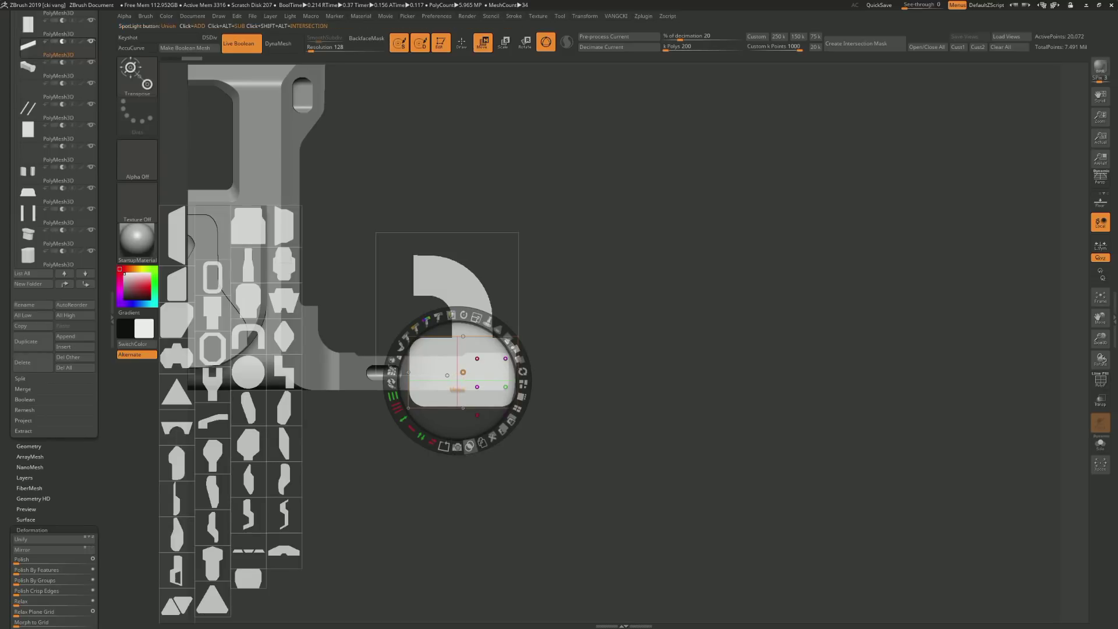
{"action": "left_click_drag", "start_coordinate": [457, 378], "coordinate": [542, 564]}
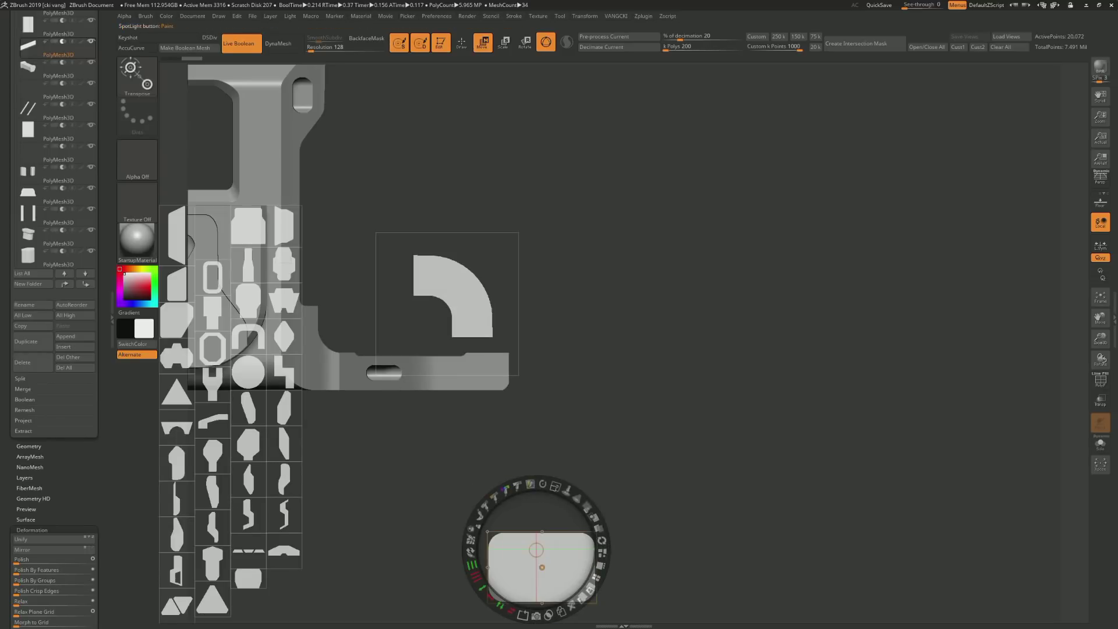
Shrink the arc image and nudge it onto the bracket's corner
{"action": "left_click", "coordinate": [376, 295]}
{"action": "left_click_drag", "start_coordinate": [374, 295], "coordinate": [335, 285]}
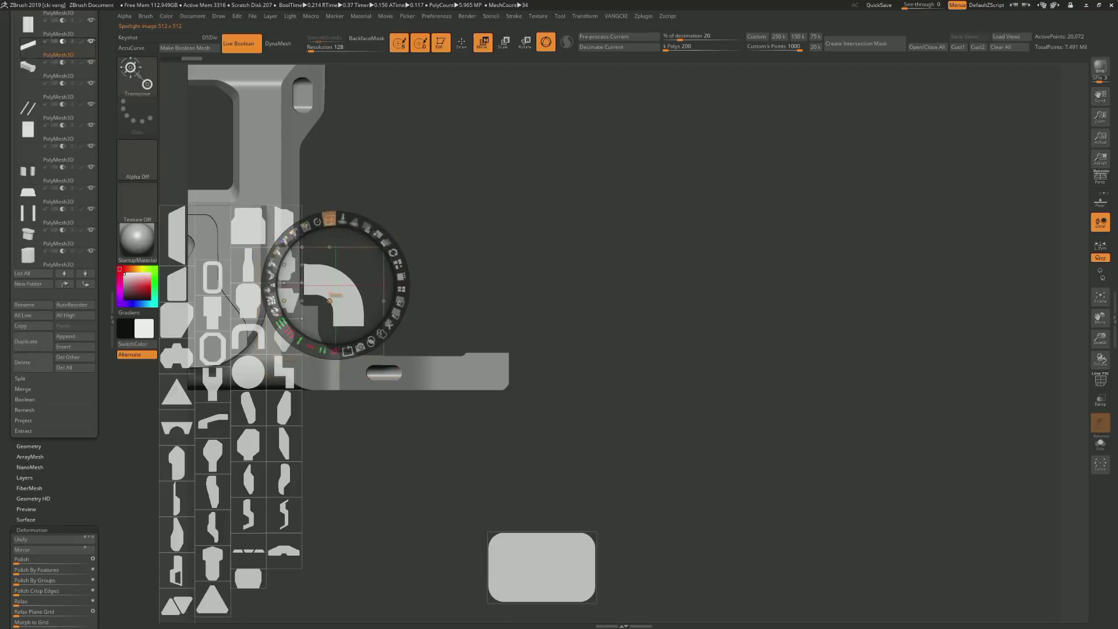
{"action": "left_click_drag", "start_coordinate": [354, 223], "coordinate": [341, 235]}
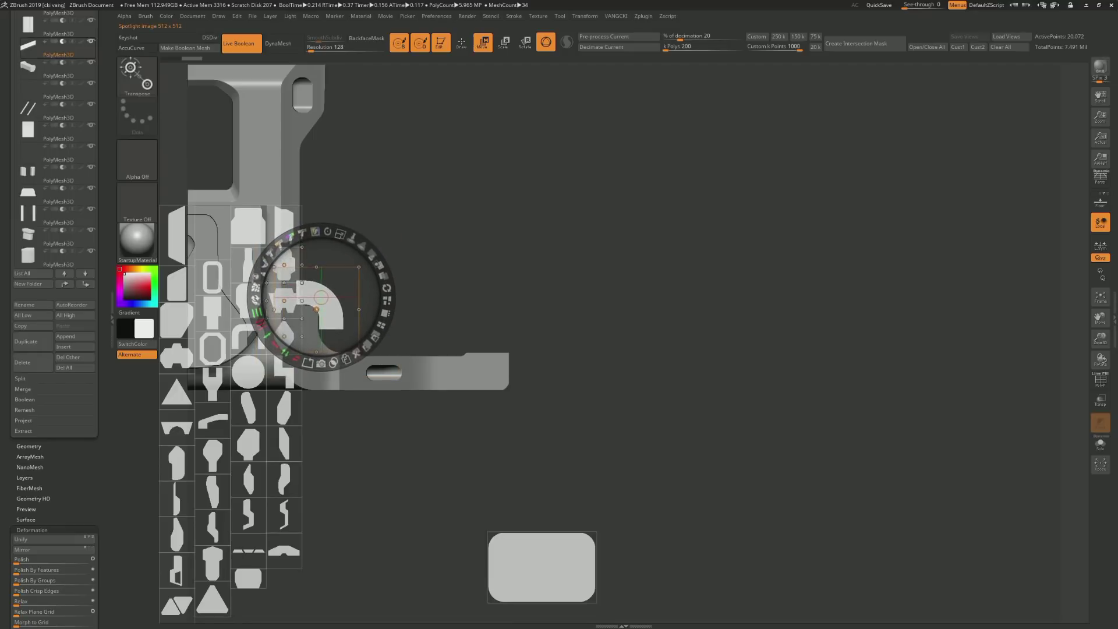
{"action": "mouse_move", "coordinate": [340, 234]}
{"action": "left_mouse_down"}
{"action": "mouse_move", "coordinate": [274, 244]}
{"action": "mouse_move", "coordinate": [290, 243]}
{"action": "left_mouse_up"}
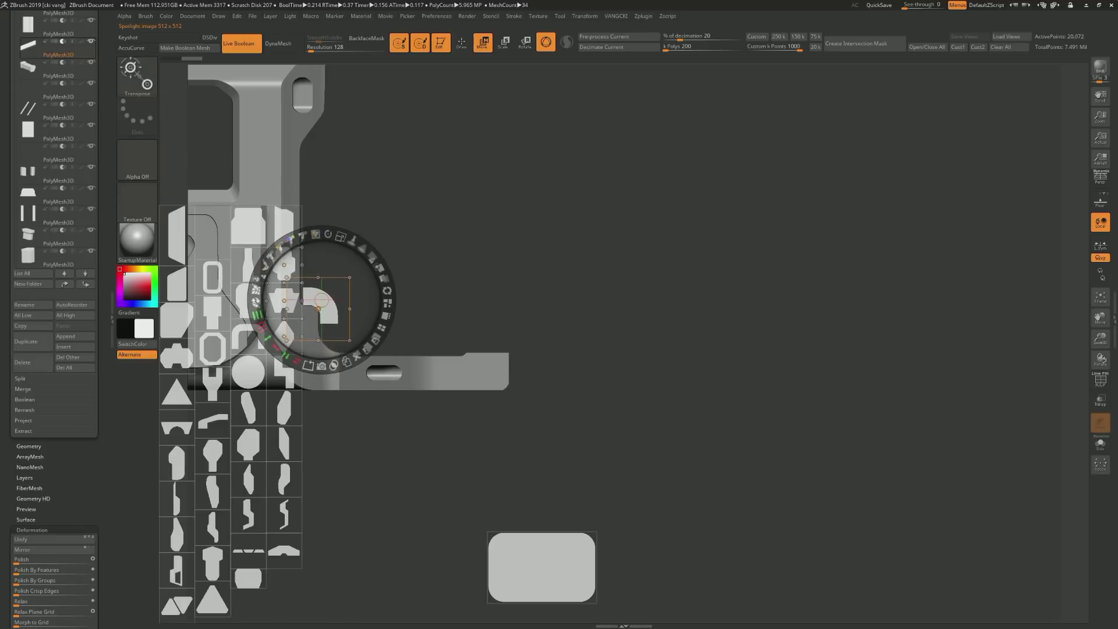
{"action": "left_click_drag", "start_coordinate": [291, 237], "coordinate": [338, 238]}
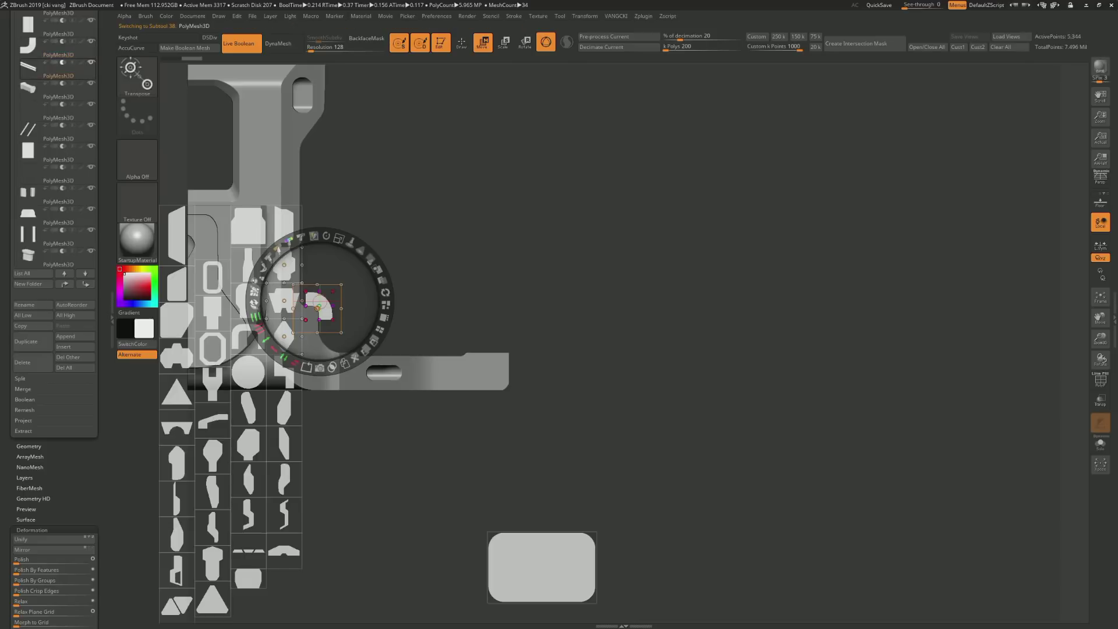
With PolyF on, Transpose-stretch the cylinder cutter across the bracket to carve the channel
{"action": "left_click_drag", "start_coordinate": [408, 256], "coordinate": [367, 265]}
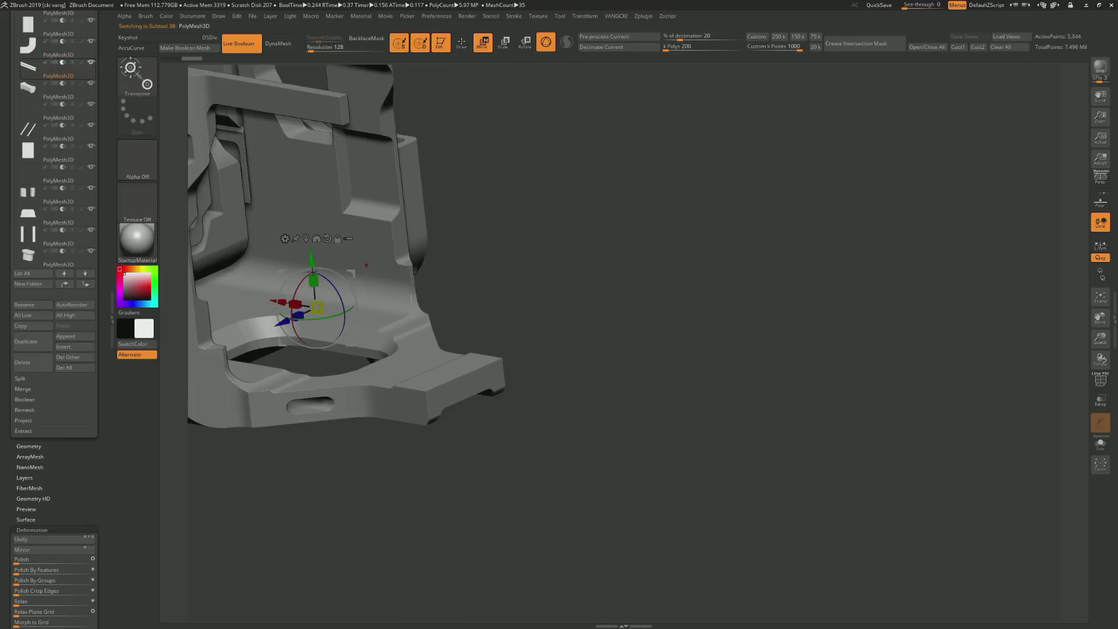
{"action": "key", "text": "shift+f"}
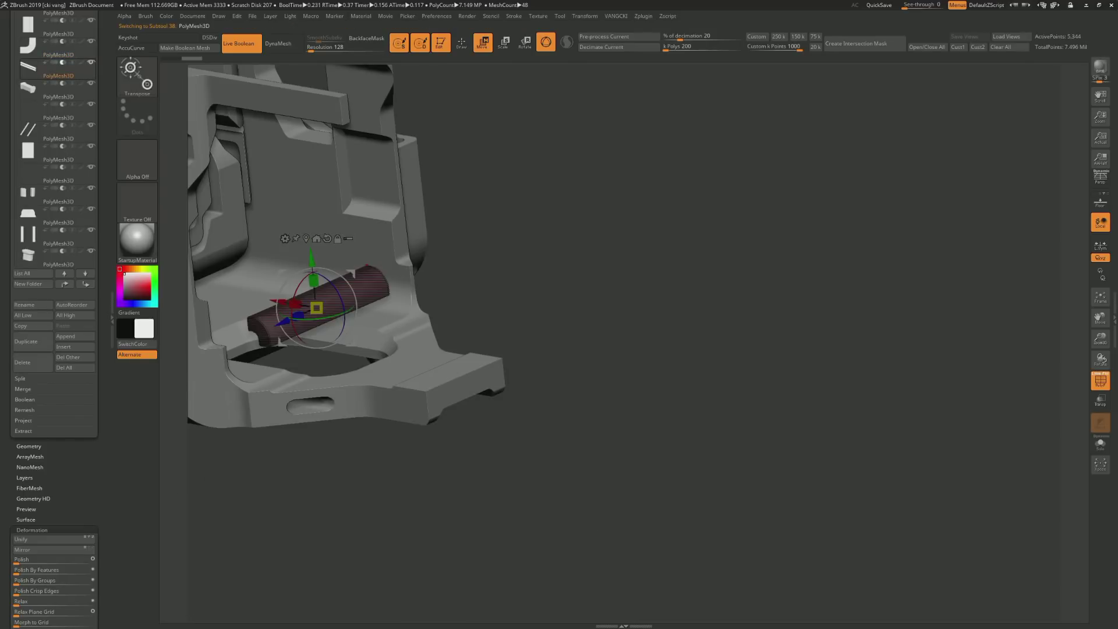
{"action": "left_click_drag", "start_coordinate": [757, 291], "coordinate": [935, 318], "text": "alt"}
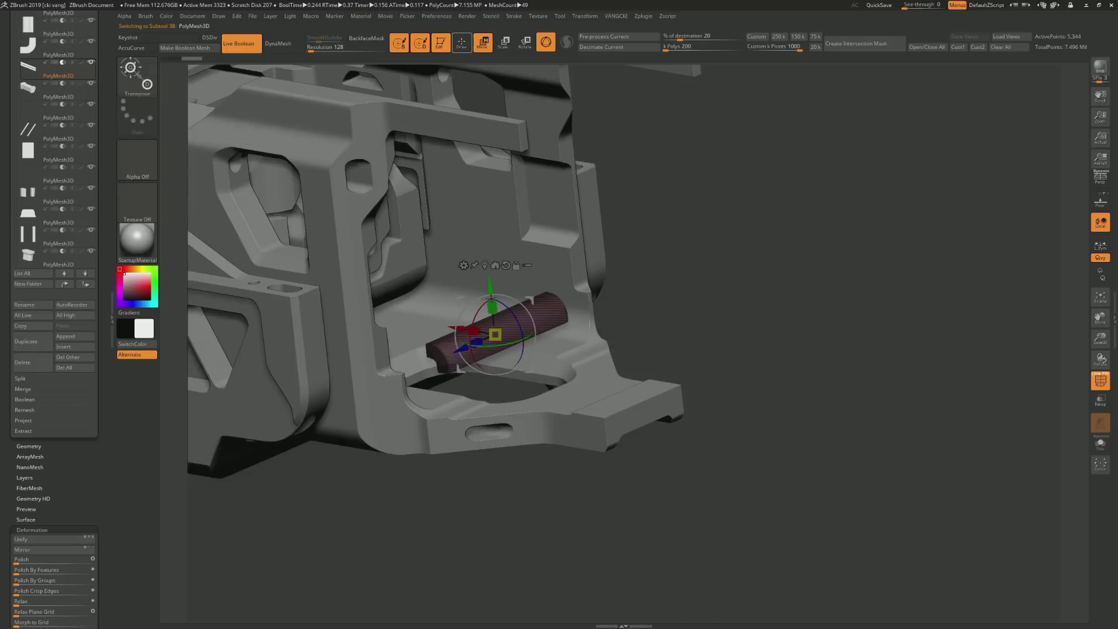
{"action": "left_click_drag", "start_coordinate": [472, 330], "coordinate": [408, 353]}
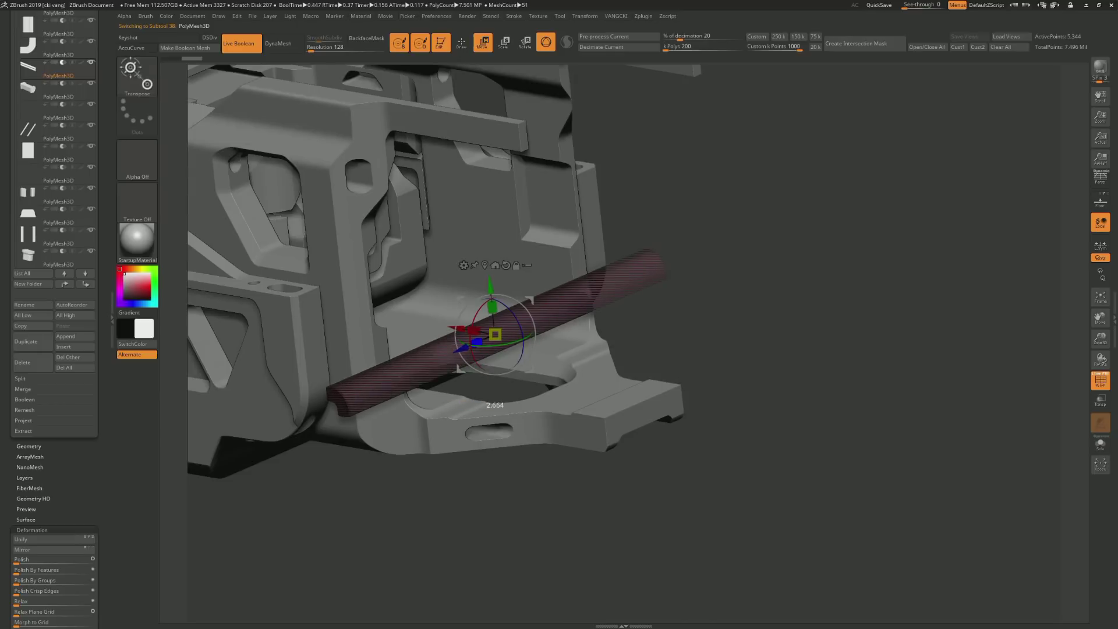
{"action": "key", "text": "shift+f"}
Zoom in and orbit to inspect the new cut, ending in a straight top view
{"action": "left_click_drag", "start_coordinate": [644, 261], "coordinate": [647, 303], "text": "alt"}
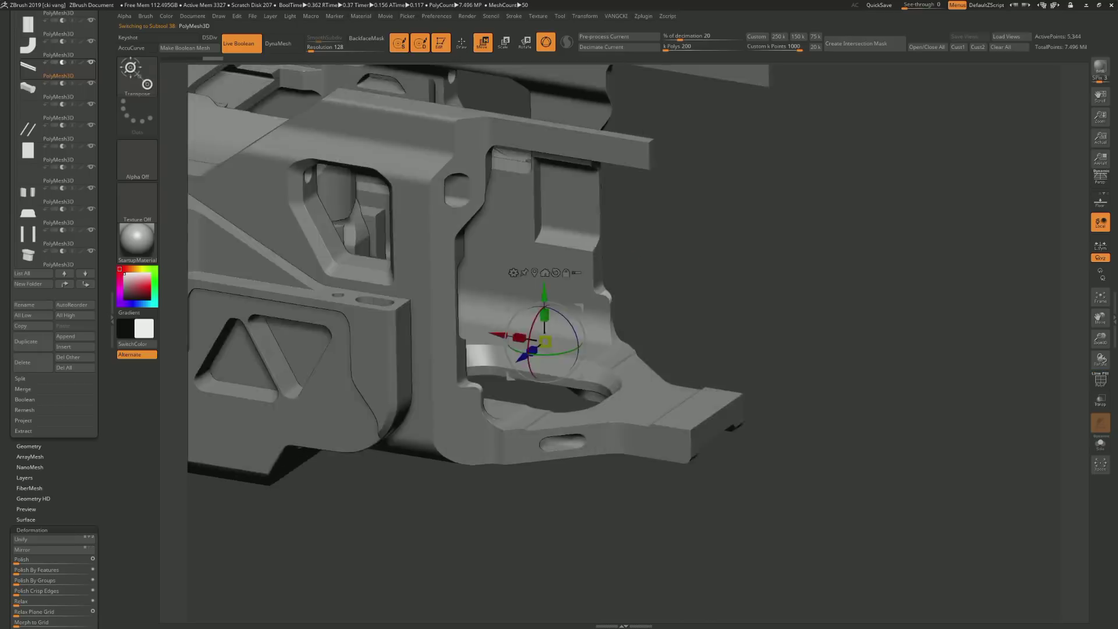
{"action": "left_click_drag", "start_coordinate": [512, 407], "coordinate": [527, 387], "text": "alt"}
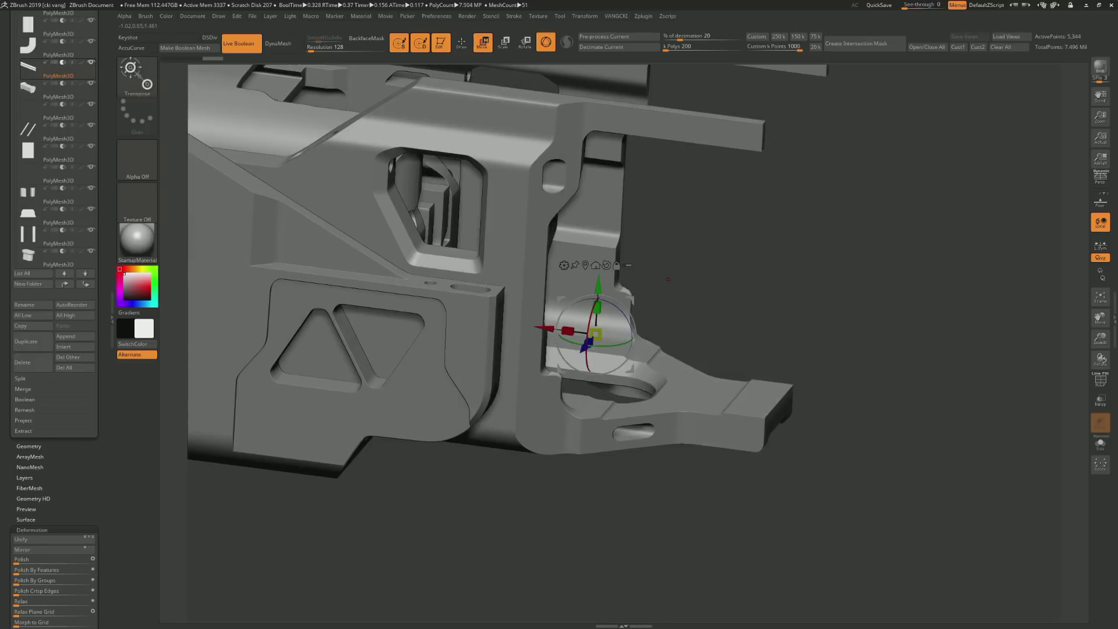
{"action": "mouse_move", "coordinate": [874, 350]}
{"action": "left_mouse_down", "text": "alt"}
{"action": "mouse_move", "coordinate": [874, 262]}
{"action": "mouse_move", "coordinate": [909, 361]}
{"action": "left_mouse_up", "text": "alt"}
{"action": "mouse_move", "coordinate": [874, 291]}
{"action": "left_mouse_down"}
{"action": "mouse_move", "coordinate": [845, 396]}
{"action": "mouse_move", "coordinate": [845, 245]}
{"action": "left_mouse_up"}
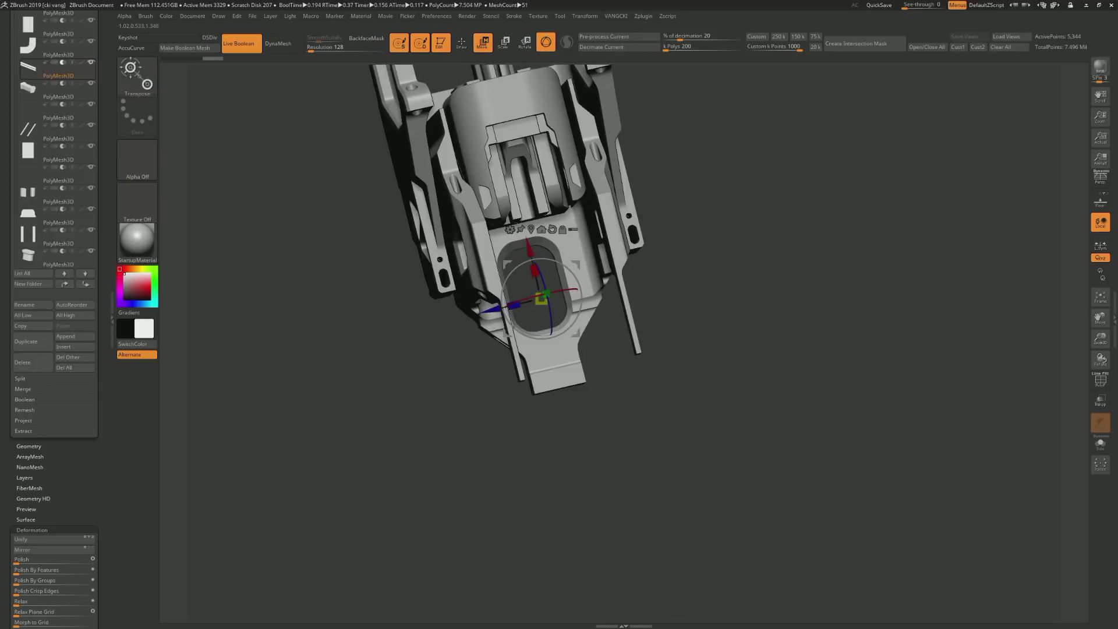
{"action": "left_click_drag", "start_coordinate": [844, 245], "coordinate": [844, 232], "text": "shift"}
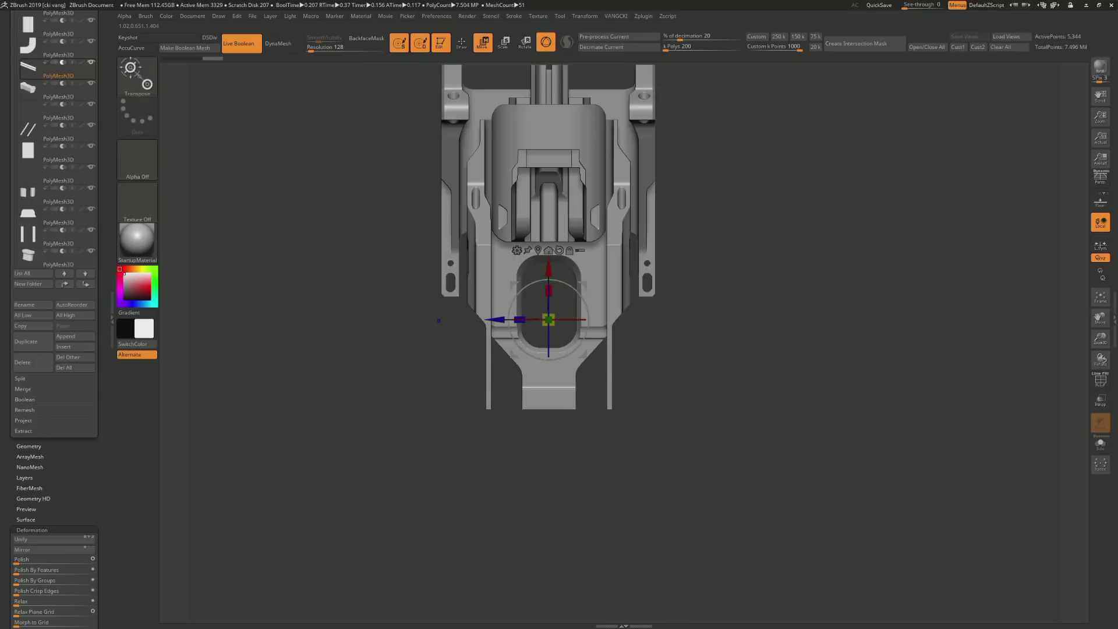
Rotate the rounded-rectangle image upright, enlarge it over the opening, and stamp it with Snapshot3D
{"action": "key", "text": "q"}
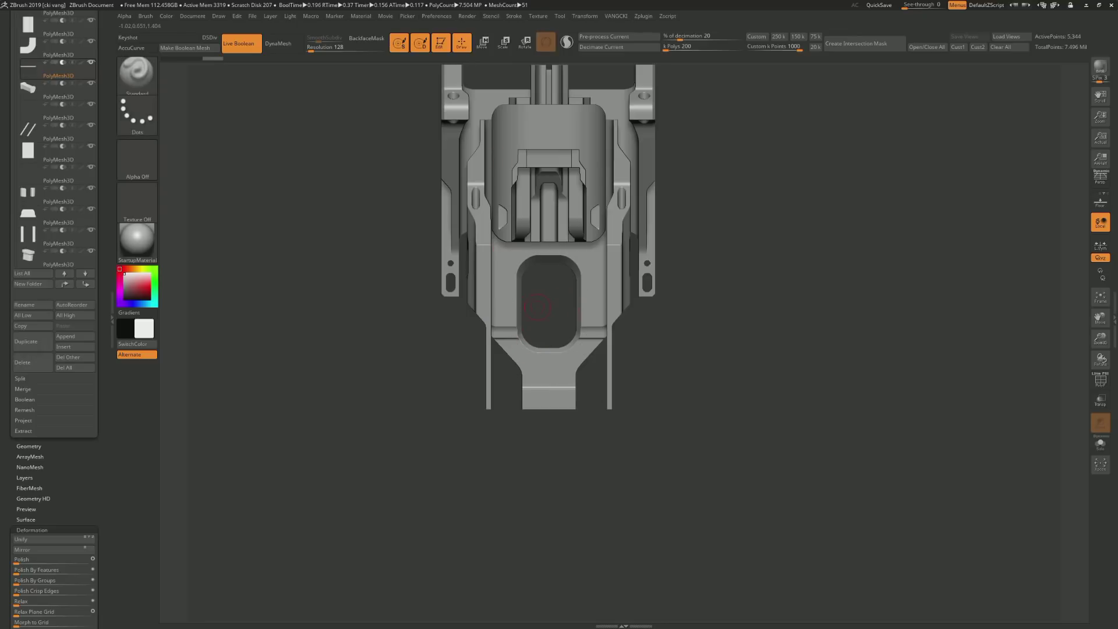
{"action": "key", "text": "m"}
{"action": "mouse_move", "coordinate": [527, 593]}
{"action": "left_mouse_down"}
{"action": "mouse_move", "coordinate": [488, 484]}
{"action": "mouse_move", "coordinate": [527, 404]}
{"action": "mouse_move", "coordinate": [535, 354]}
{"action": "left_mouse_up"}
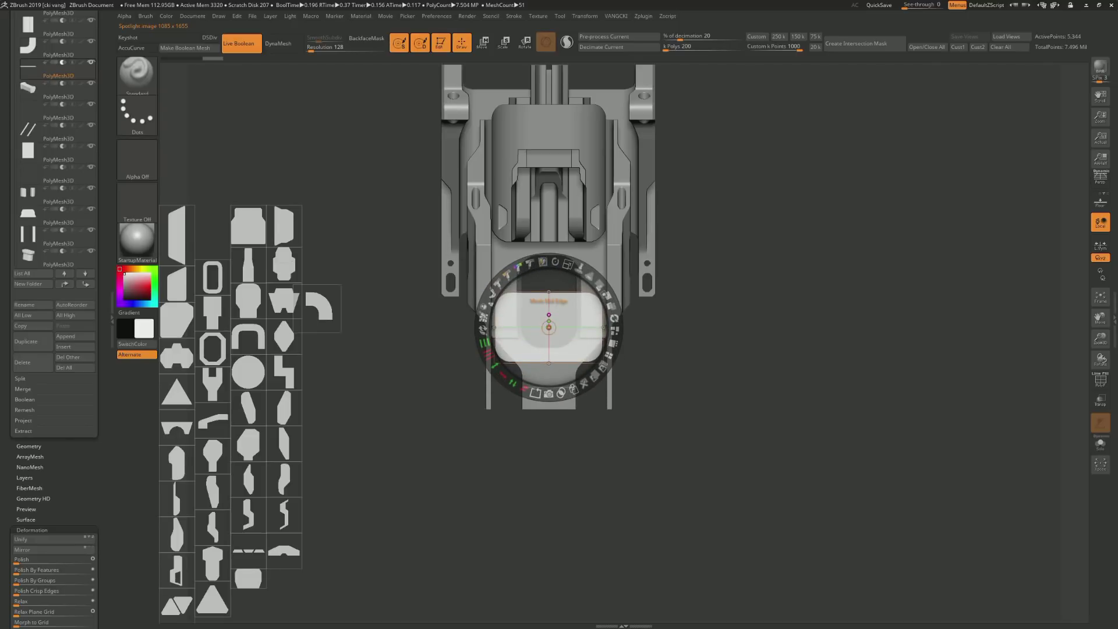
{"action": "left_click_drag", "start_coordinate": [535, 354], "coordinate": [483, 320]}
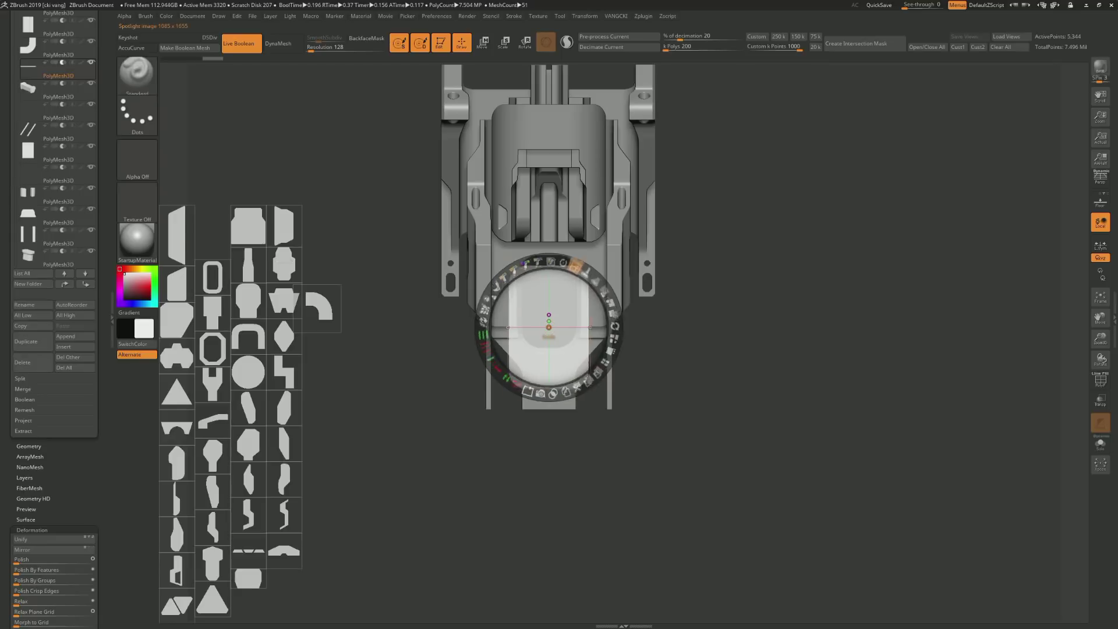
{"action": "left_click_drag", "start_coordinate": [608, 314], "coordinate": [610, 353]}
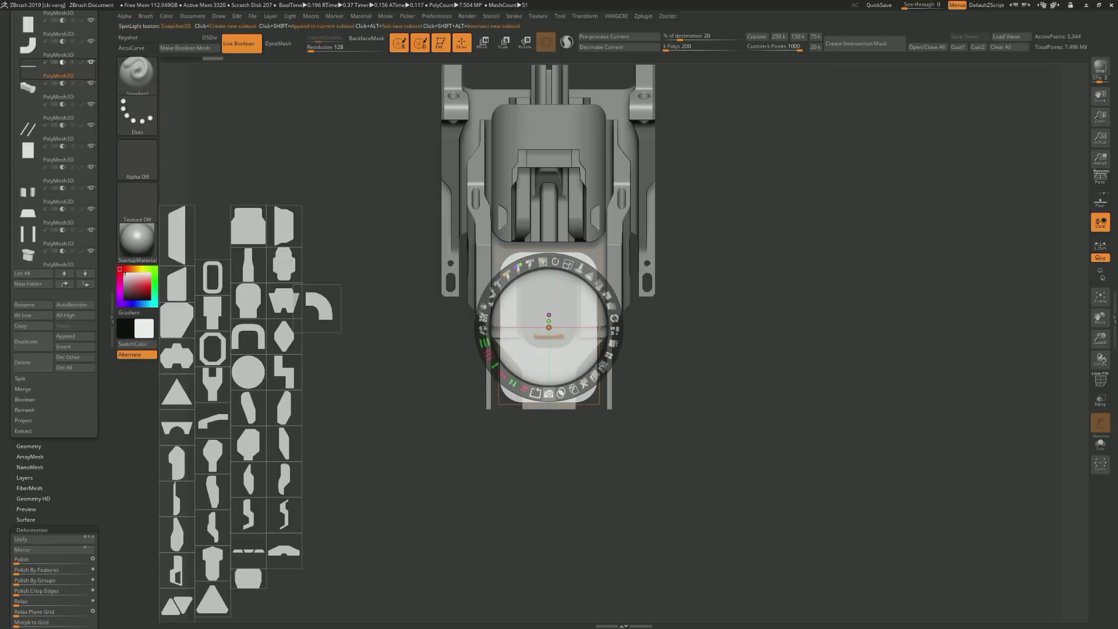
{"action": "left_click", "coordinate": [549, 393]}
Close Spotlight, select the parts around the new block, and orbit to inspect it
{"action": "key", "text": "shift+z"}
{"action": "left_click", "coordinate": [517, 289], "text": "alt"}
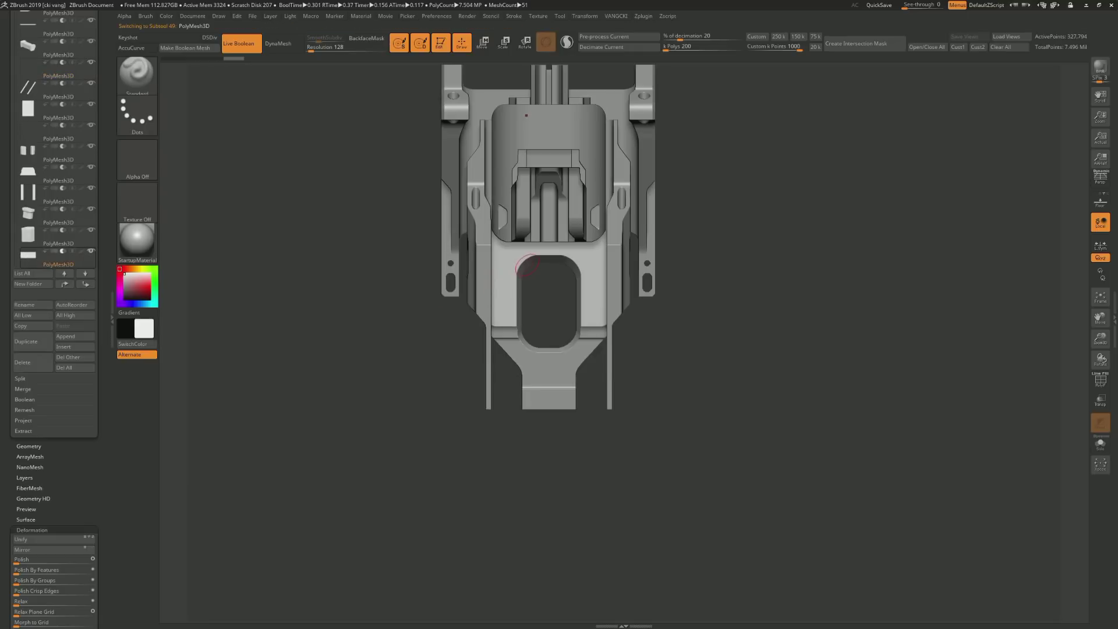
{"action": "left_click", "coordinate": [521, 277], "text": "alt"}
{"action": "key", "text": "shift+z"}
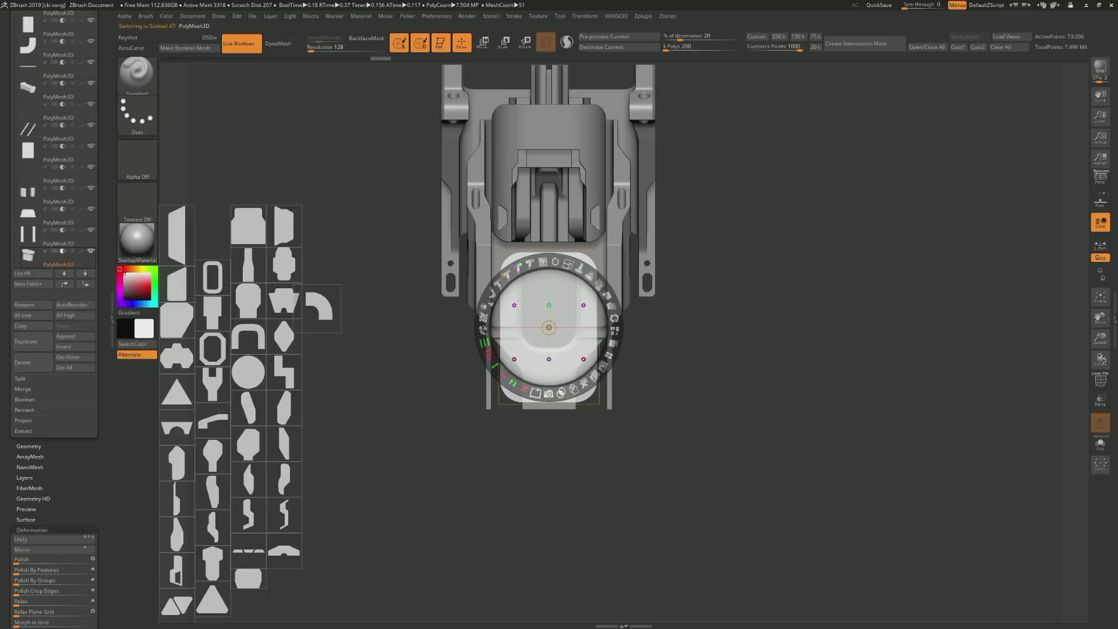
{"action": "left_click", "coordinate": [521, 280], "text": "alt"}
{"action": "key", "text": "shift+z"}
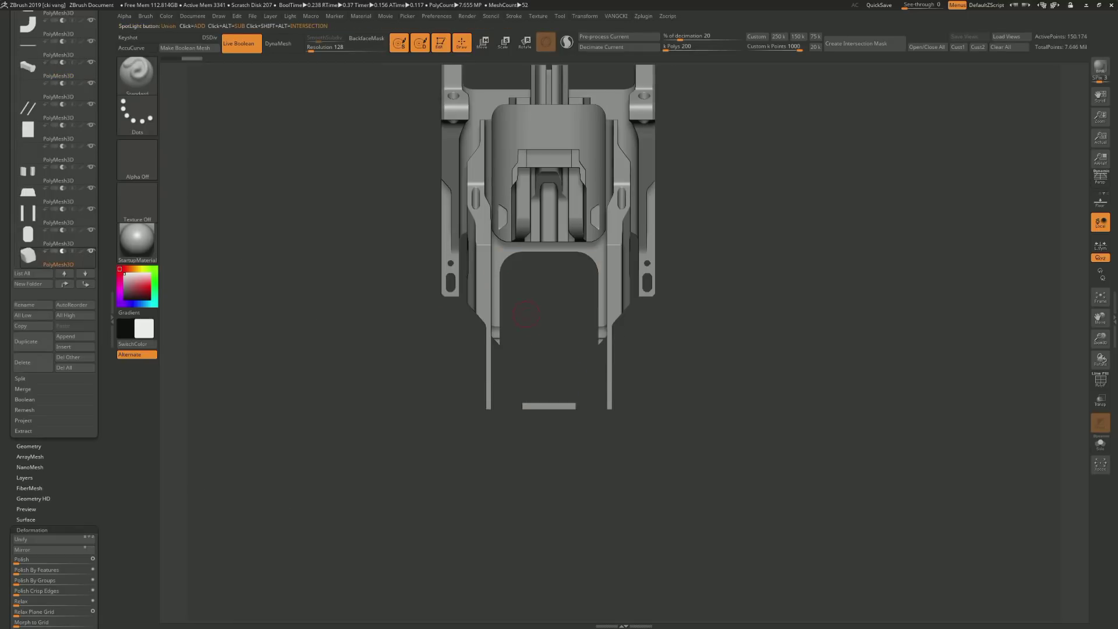
{"action": "mouse_move", "coordinate": [524, 280]}
{"action": "left_mouse_down"}
{"action": "mouse_move", "coordinate": [525, 255]}
{"action": "mouse_move", "coordinate": [515, 344]}
{"action": "left_mouse_up"}
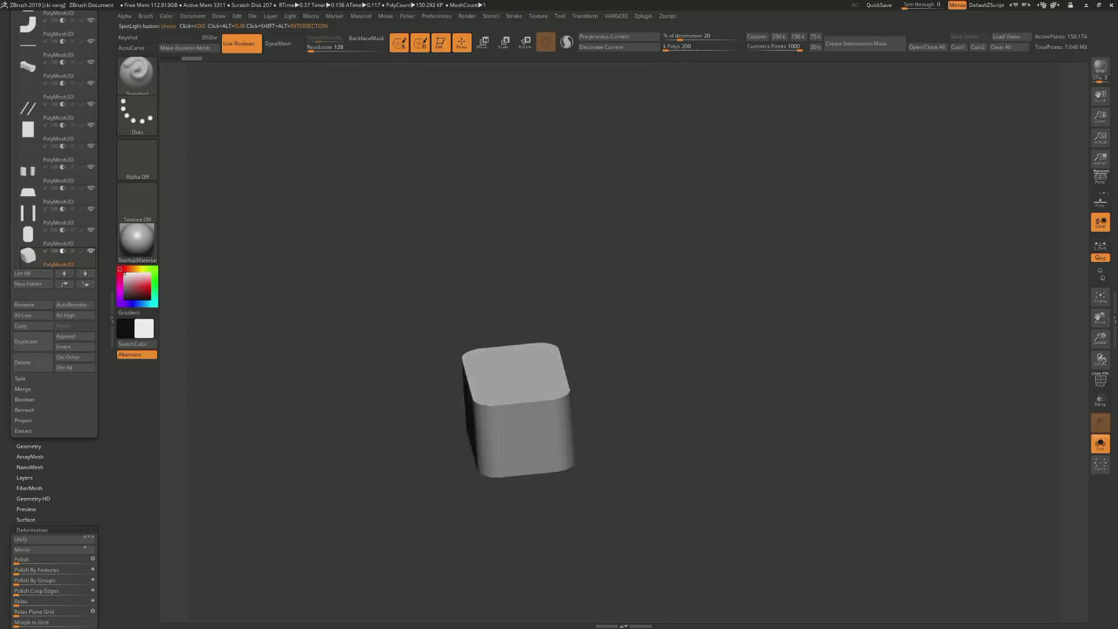
Move the new block up onto the bracket's bottom tab and align it along the green axis
{"action": "left_click", "coordinate": [483, 42]}
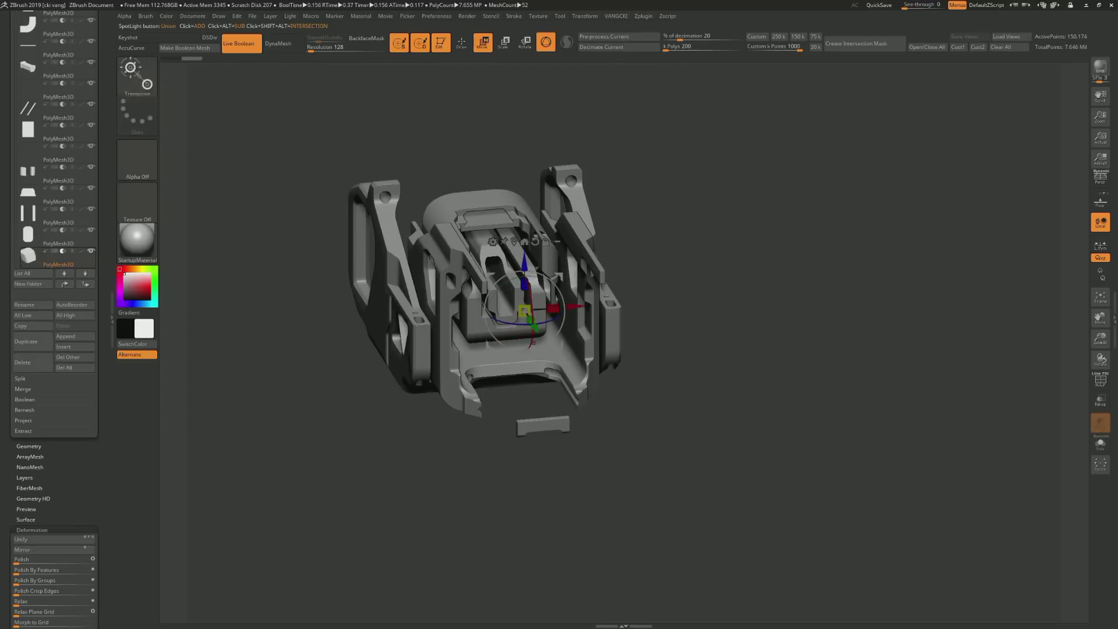
{"action": "left_click_drag", "start_coordinate": [524, 311], "coordinate": [524, 256]}
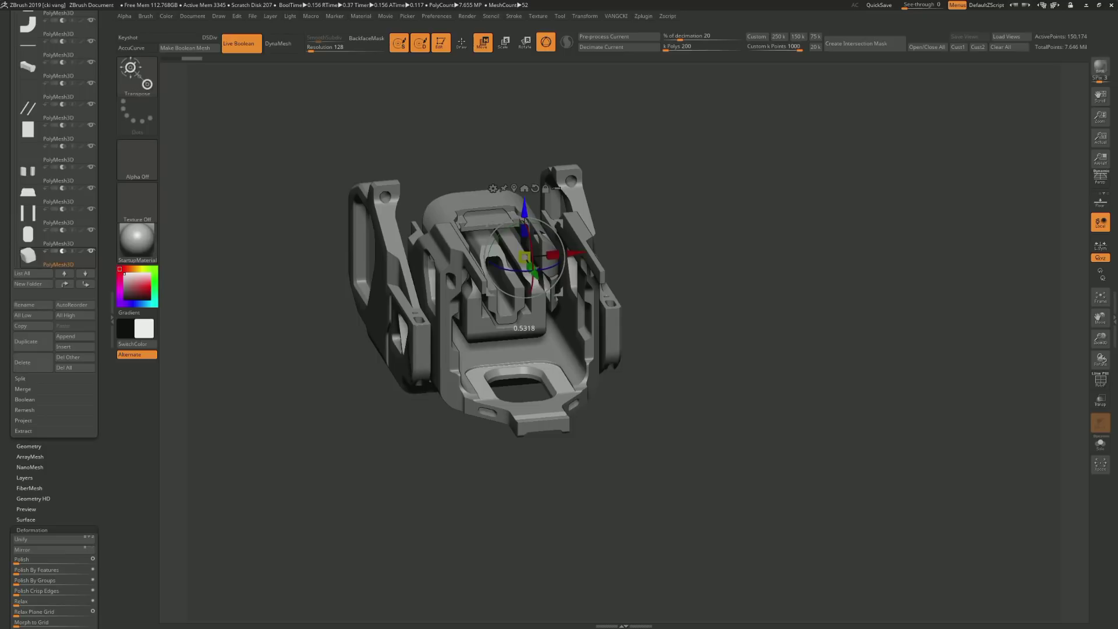
{"action": "left_click_drag", "start_coordinate": [524, 257], "coordinate": [525, 258]}
{"action": "mouse_move", "coordinate": [786, 349]}
{"action": "left_mouse_down"}
{"action": "mouse_move", "coordinate": [844, 262]}
{"action": "mouse_move", "coordinate": [902, 349]}
{"action": "mouse_move", "coordinate": [926, 274]}
{"action": "left_mouse_up"}
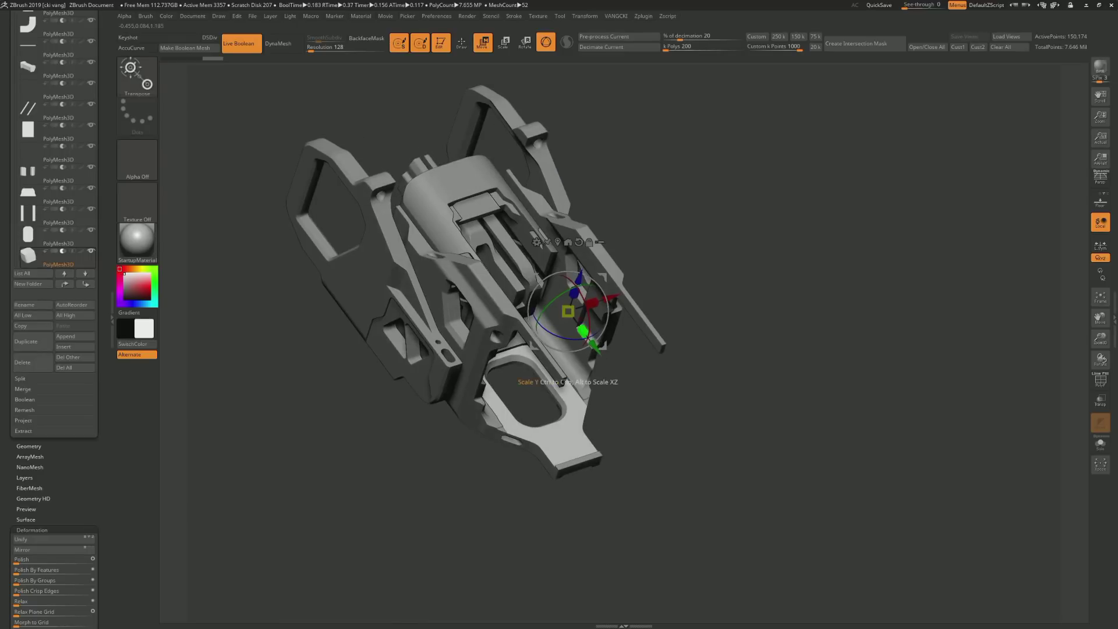
{"action": "left_click_drag", "start_coordinate": [594, 348], "coordinate": [590, 342]}
Solo the block and stretch its lower polygroup downward, then restore the full model
{"action": "key", "text": "ctrl+shift+s"}
{"action": "key", "text": "shift+f"}
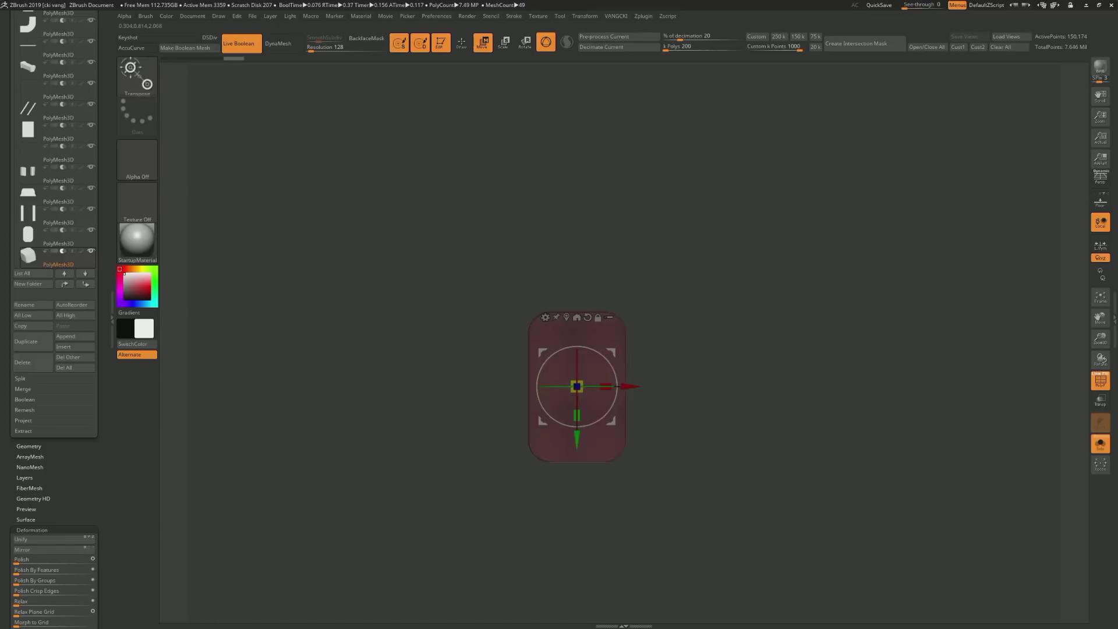
{"action": "left_click_drag", "start_coordinate": [577, 437], "coordinate": [576, 519]}
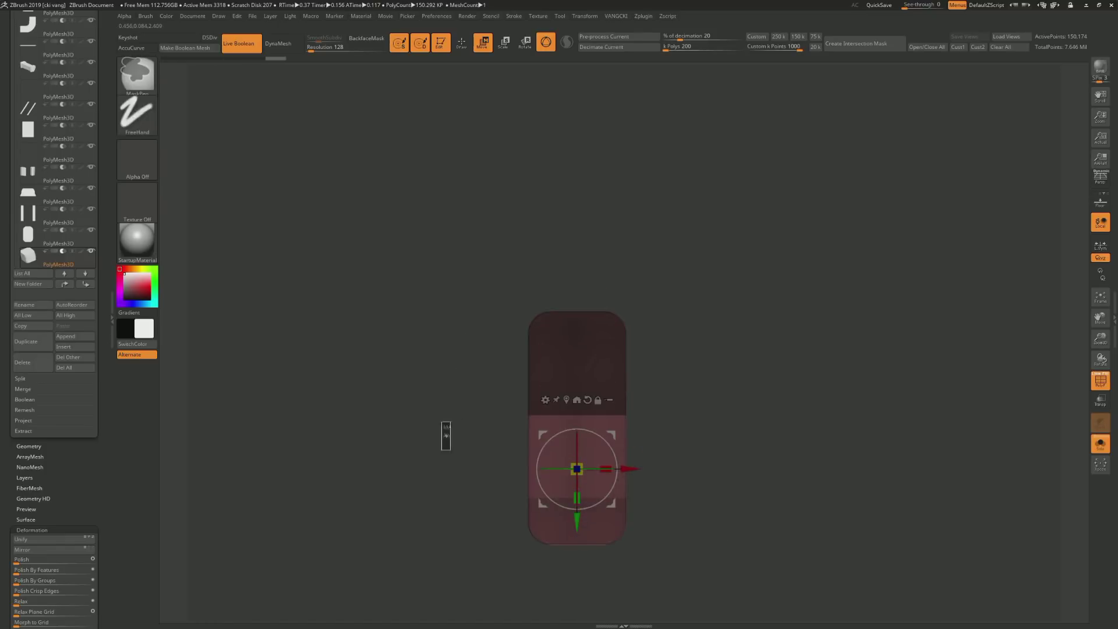
{"action": "key", "text": "shift+f"}
{"action": "key", "text": "ctrl+shift+s"}
Return to Draw mode and reopen the Spotlight images, moving the dial aside
{"action": "mouse_move", "coordinate": [524, 349]}
{"action": "left_mouse_down"}
{"action": "mouse_move", "coordinate": [542, 361]}
{"action": "mouse_move", "coordinate": [529, 357]}
{"action": "left_mouse_up"}
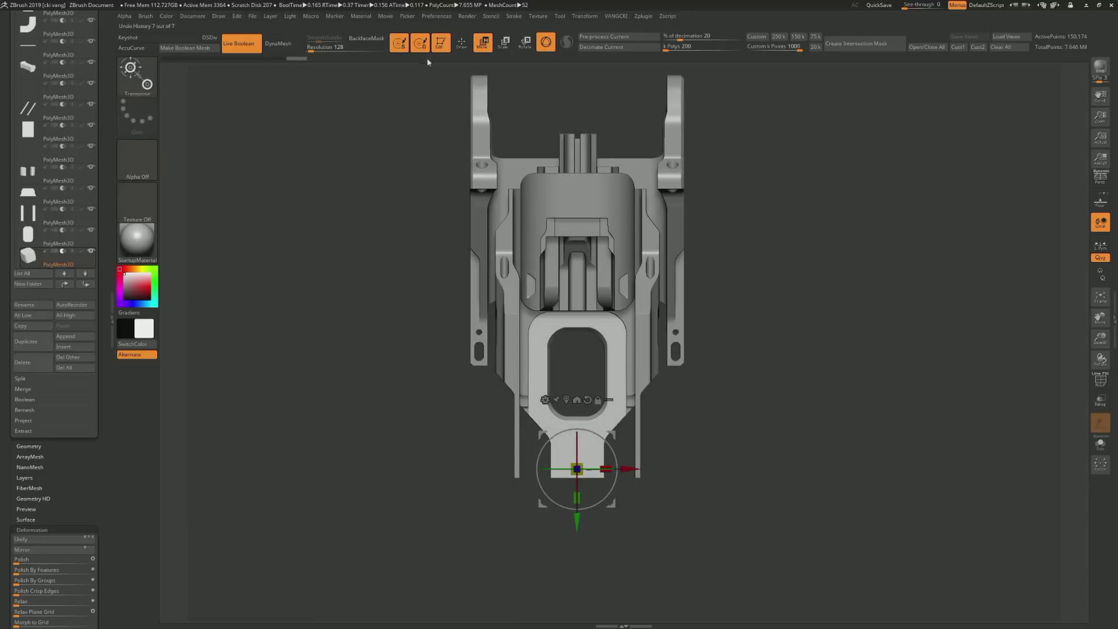
{"action": "left_click", "coordinate": [462, 42]}
{"action": "key", "text": "shift+z"}
{"action": "mouse_move", "coordinate": [542, 324]}
{"action": "left_mouse_down"}
{"action": "mouse_move", "coordinate": [492, 412]}
{"action": "mouse_move", "coordinate": [302, 497]}
{"action": "mouse_move", "coordinate": [237, 239]}
{"action": "mouse_move", "coordinate": [282, 187]}
{"action": "mouse_move", "coordinate": [284, 156]}
{"action": "mouse_move", "coordinate": [225, 287]}
{"action": "mouse_move", "coordinate": [407, 315]}
{"action": "mouse_move", "coordinate": [386, 260]}
{"action": "left_mouse_up"}
Scale the Y-shaped image over the bottom tab and stamp it as a part with Snapshot3D
{"action": "mouse_move", "coordinate": [212, 362]}
{"action": "left_mouse_down"}
{"action": "mouse_move", "coordinate": [570, 472]}
{"action": "mouse_move", "coordinate": [577, 428]}
{"action": "left_mouse_up"}
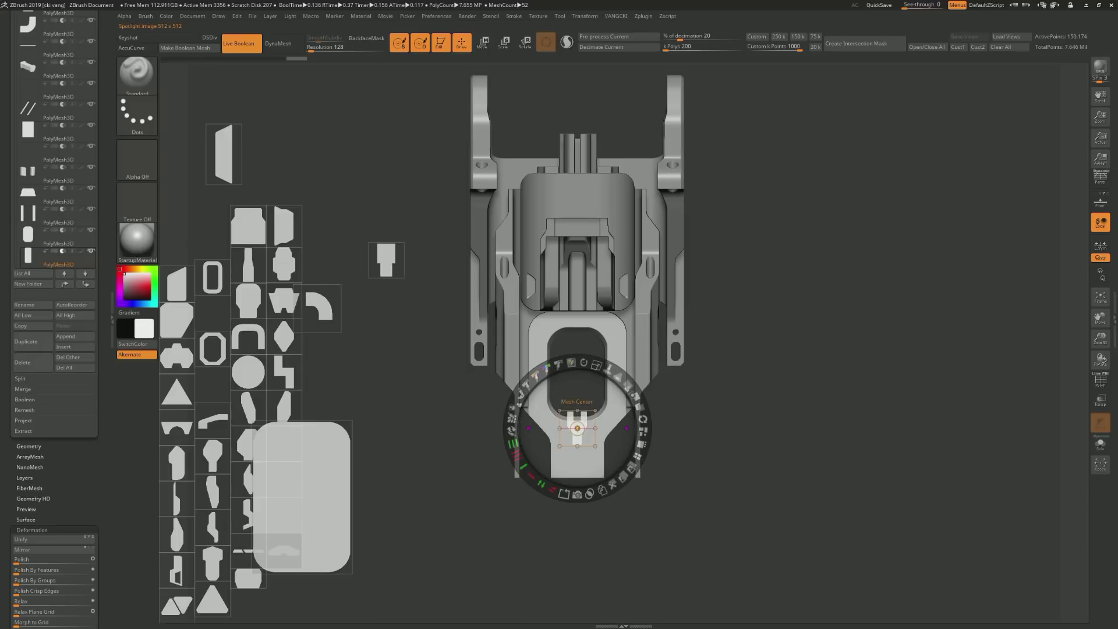
{"action": "left_click_drag", "start_coordinate": [596, 365], "coordinate": [535, 377]}
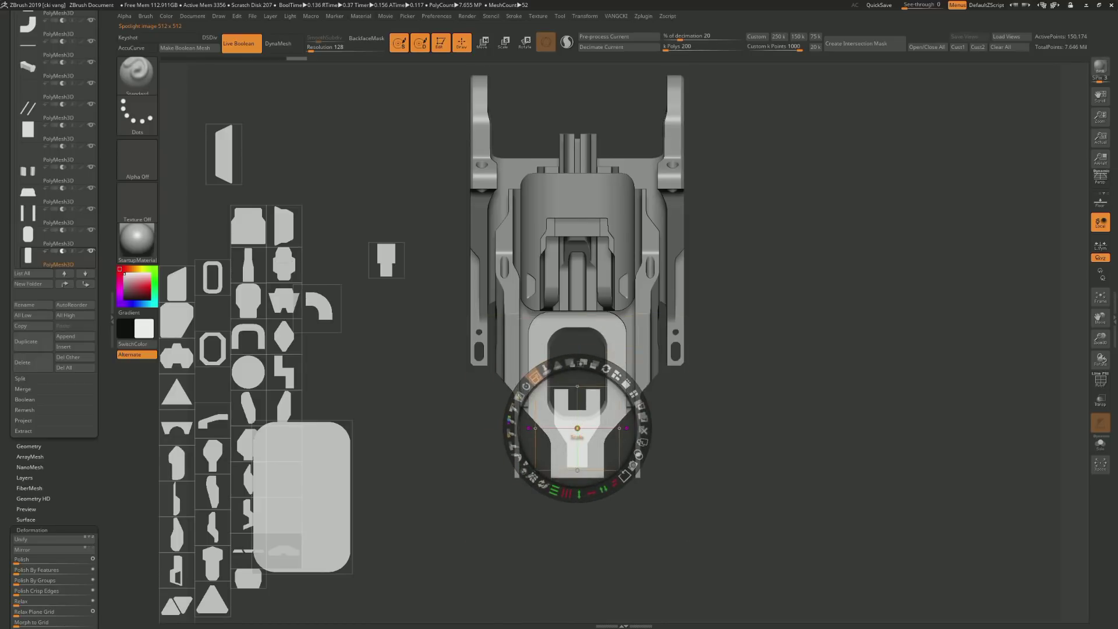
{"action": "left_click_drag", "start_coordinate": [555, 491], "coordinate": [515, 449]}
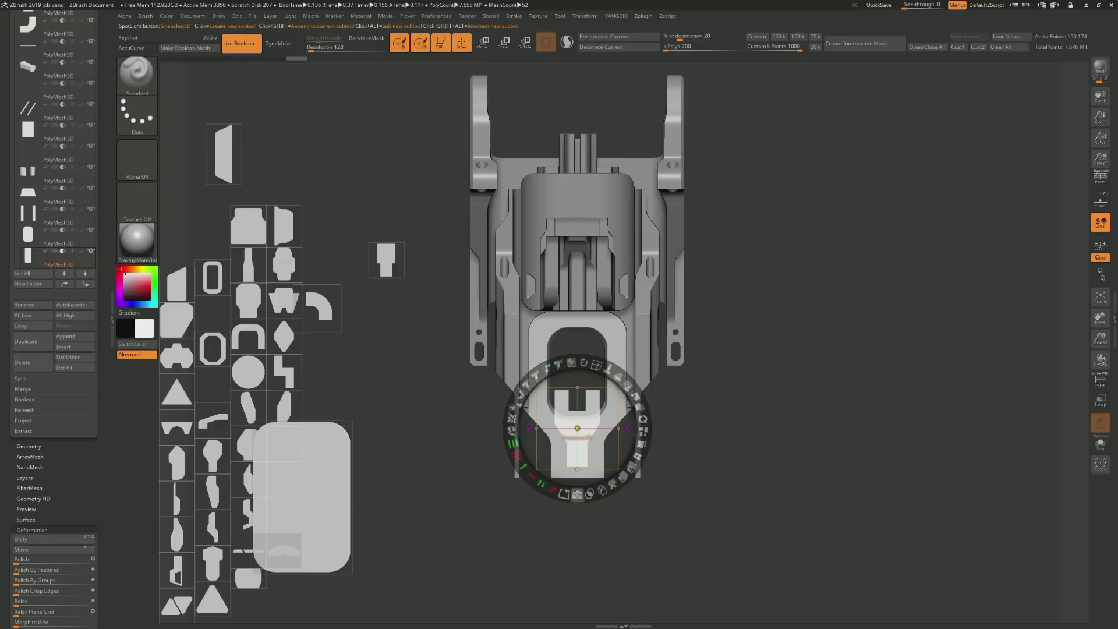
{"action": "left_click", "coordinate": [564, 494]}
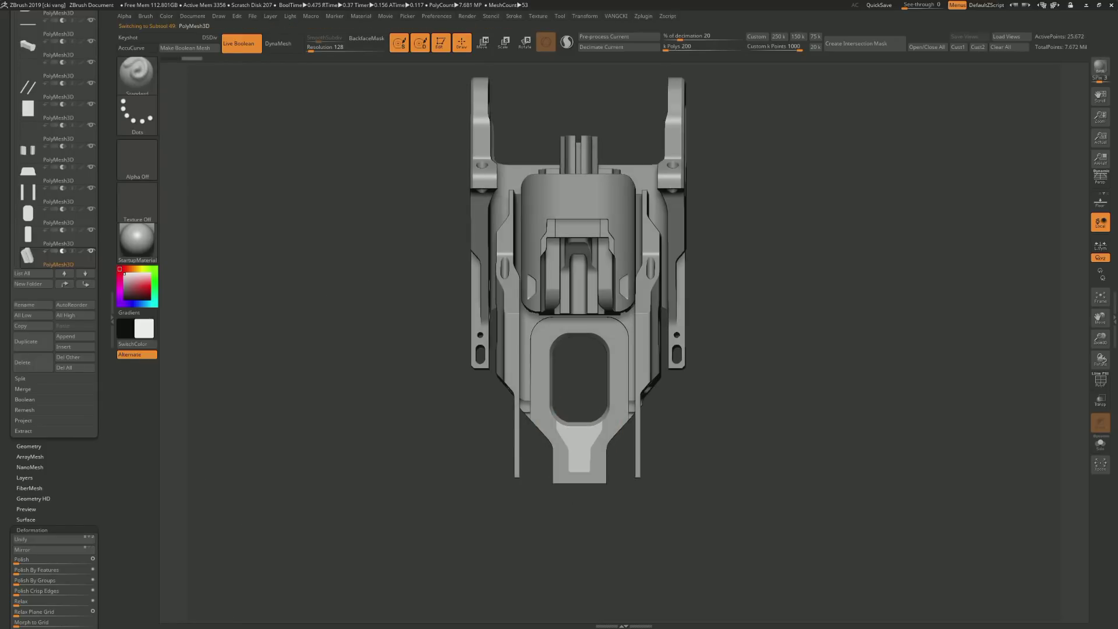
Solo and frame the new Y-shaped part, then inspect it within the model from the front
{"action": "right_click_drag", "start_coordinate": [566, 419], "coordinate": [588, 431]}
{"action": "key", "text": "ctrl+shift+s"}
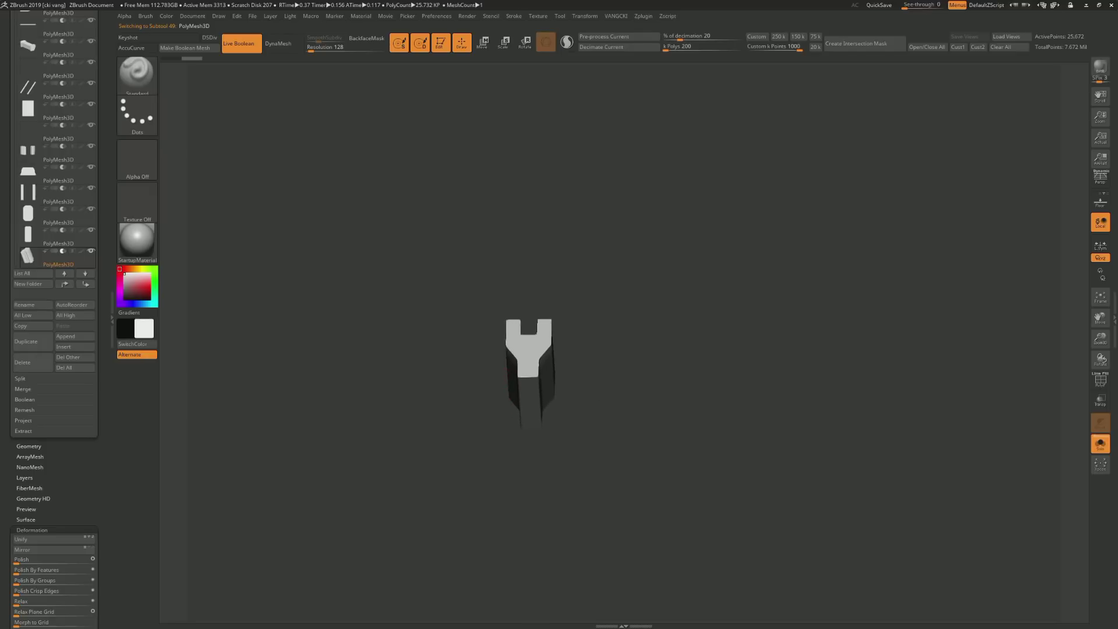
{"action": "key", "text": "f"}
{"action": "right_click_drag", "start_coordinate": [534, 362], "coordinate": [453, 309]}
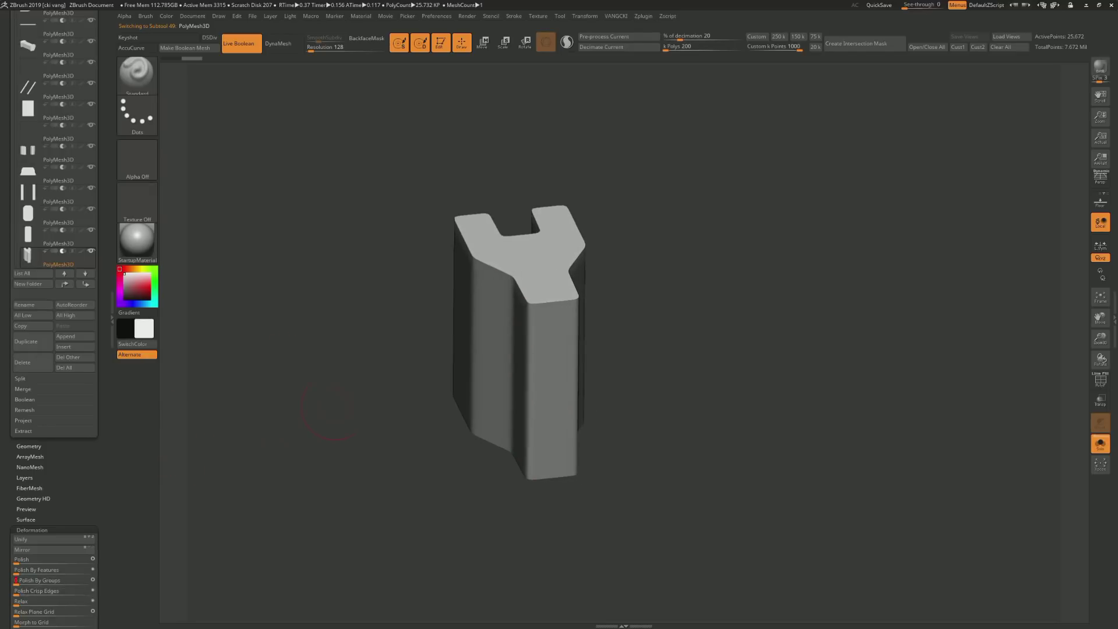
{"action": "key", "text": "w"}
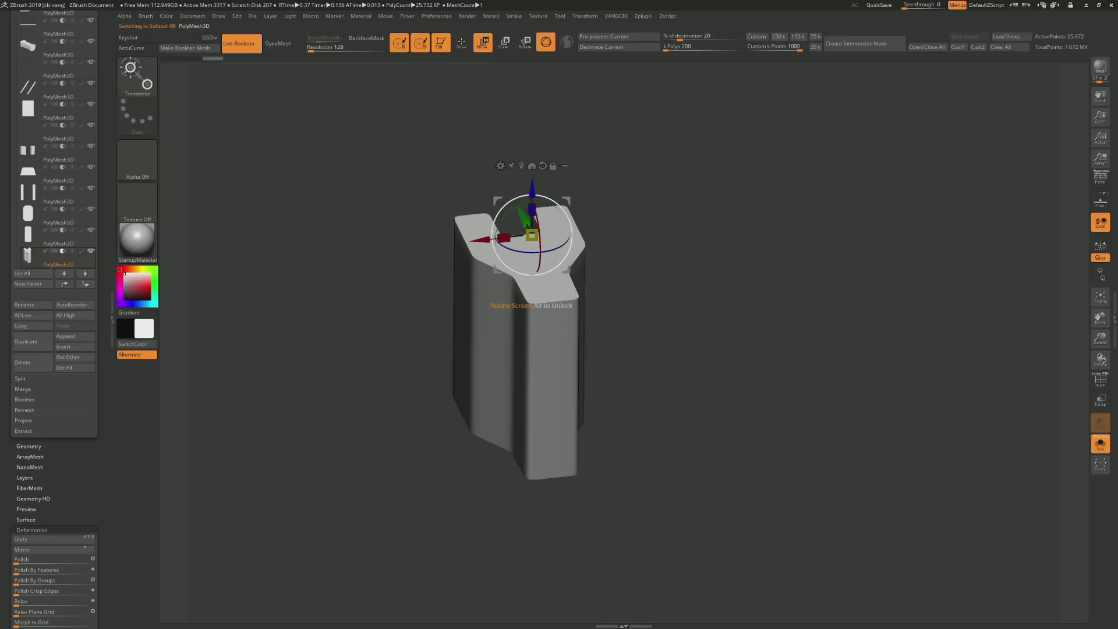
{"action": "key", "text": "ctrl+shift+s"}
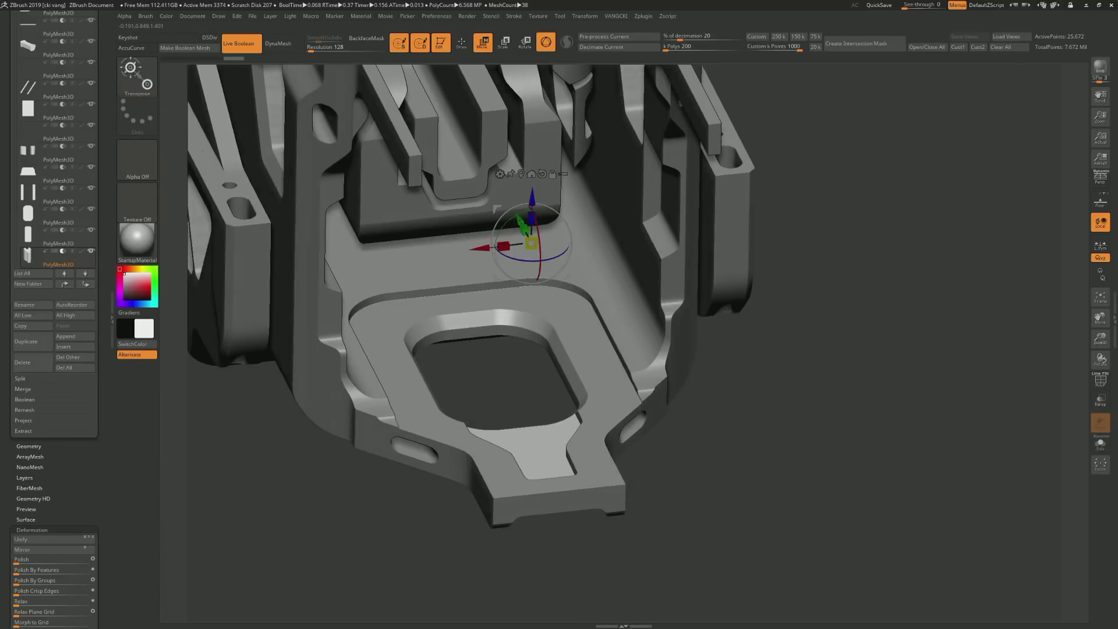
{"action": "left_click_drag", "start_coordinate": [845, 408], "coordinate": [533, 428]}
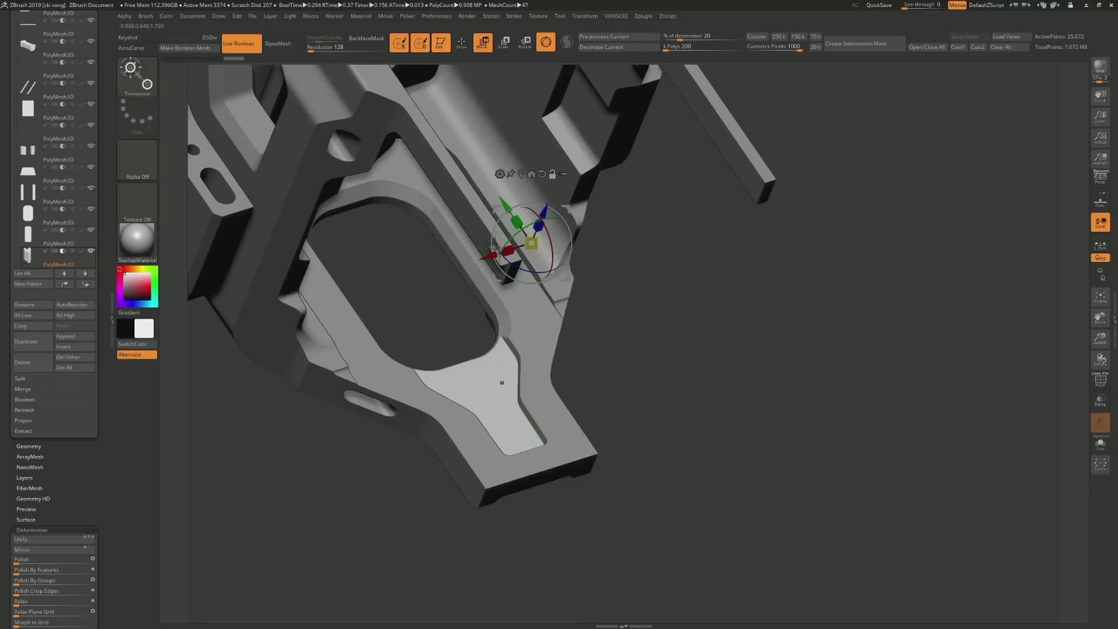
{"action": "left_click_drag", "start_coordinate": [502, 383], "coordinate": [570, 327], "text": "shift"}
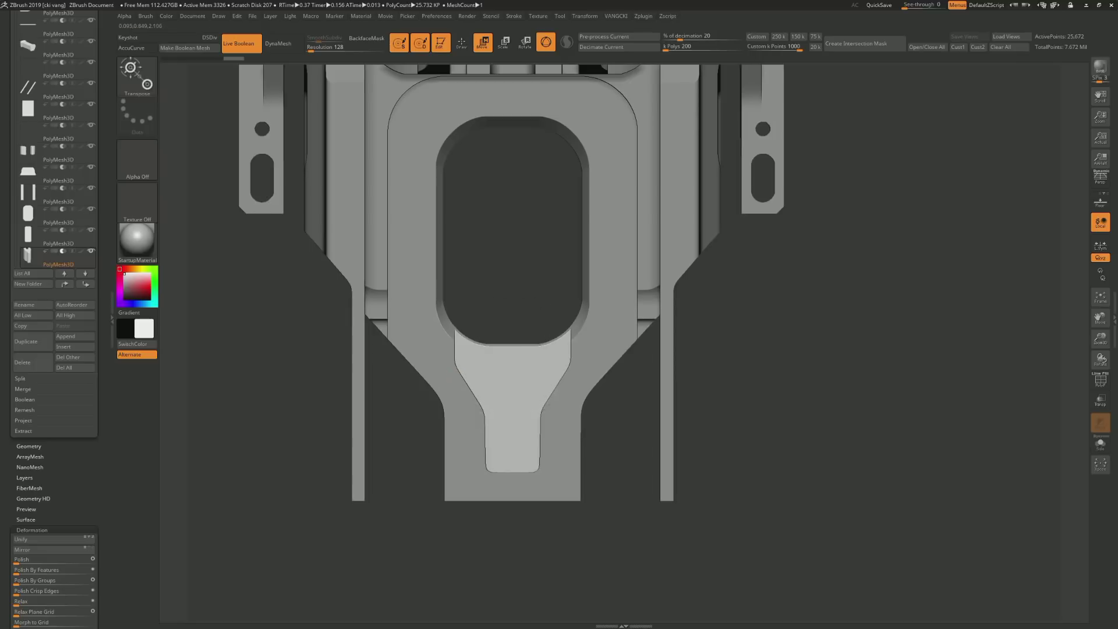
Step down the subtool list to the frame part and on to subtool 51
{"action": "key", "text": "Down"}
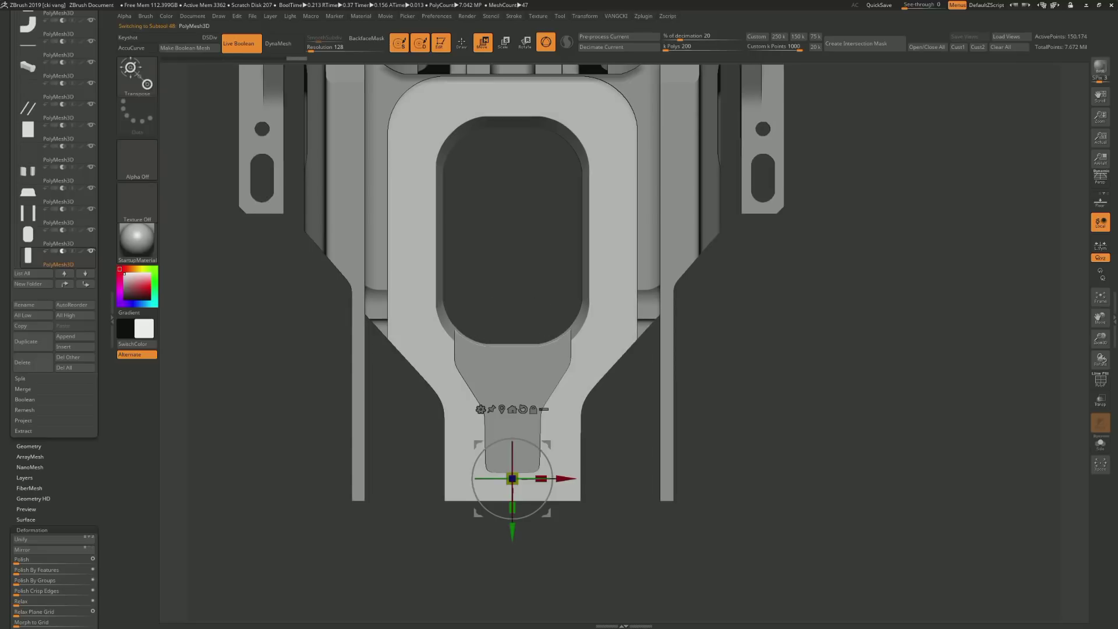
{"action": "key", "text": "ctrl+shift+s"}
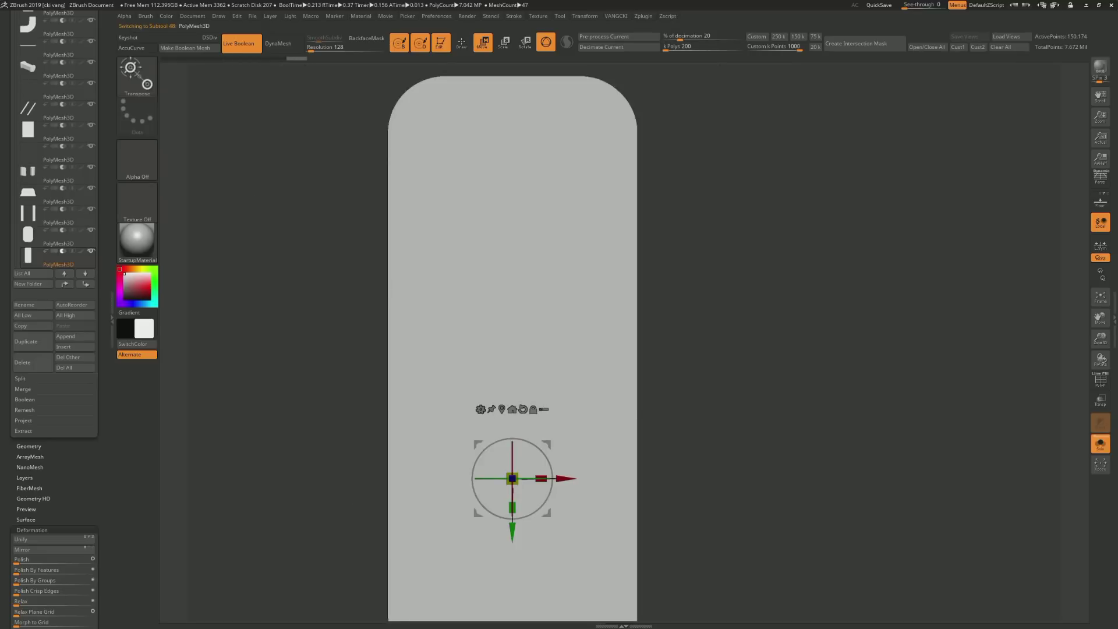
{"action": "key", "text": "ctrl+shift+s"}
{"action": "key", "text": "Down"}
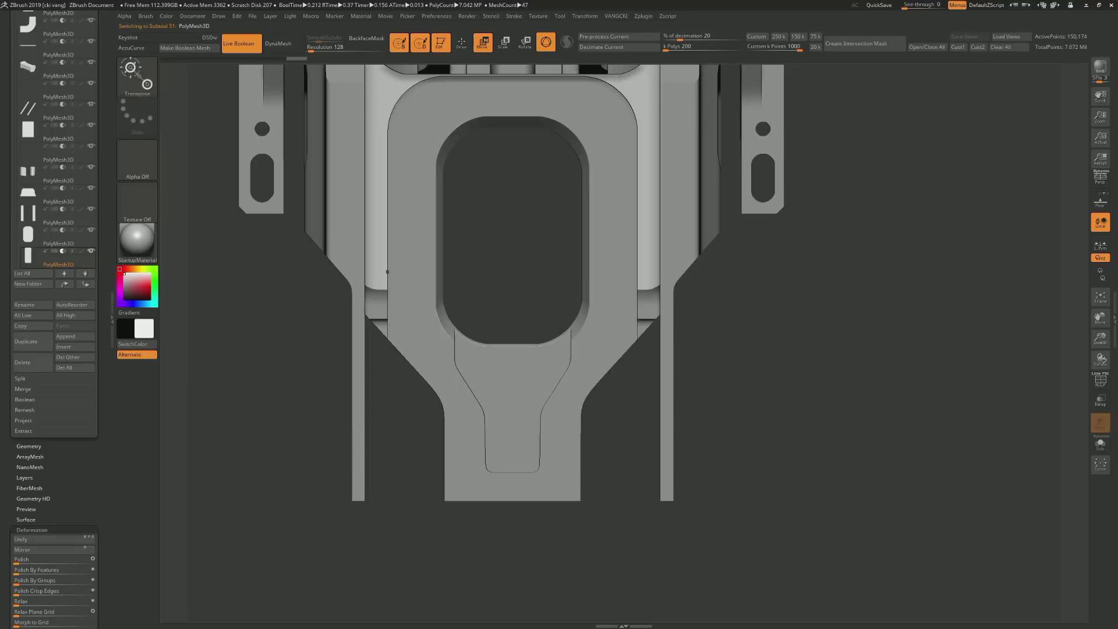
{"action": "key", "text": "Down"}
{"action": "key", "text": "Down"}
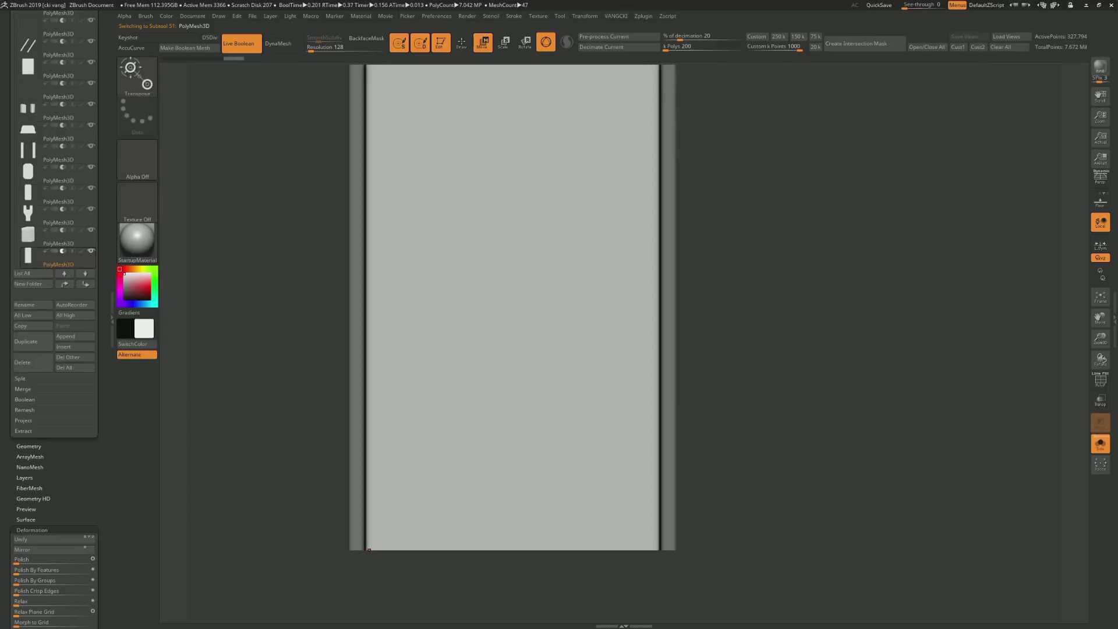
Rotate and enlarge the arc image over the tab corner, stamp it with Snapshot3D, and close Spotlight
{"action": "left_click_drag", "start_coordinate": [578, 428], "coordinate": [876, 454]}
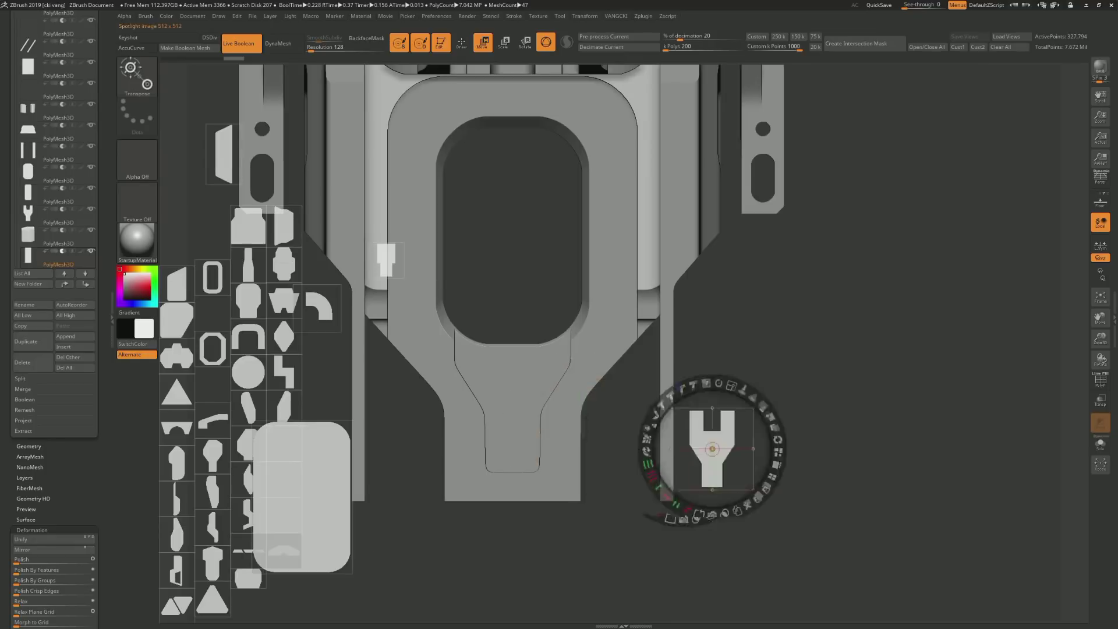
{"action": "left_click_drag", "start_coordinate": [319, 309], "coordinate": [626, 454]}
{"action": "mouse_move", "coordinate": [632, 386]}
{"action": "left_mouse_down"}
{"action": "mouse_move", "coordinate": [679, 414]}
{"action": "mouse_move", "coordinate": [699, 449]}
{"action": "left_mouse_up"}
{"action": "left_click_drag", "start_coordinate": [623, 452], "coordinate": [573, 496]}
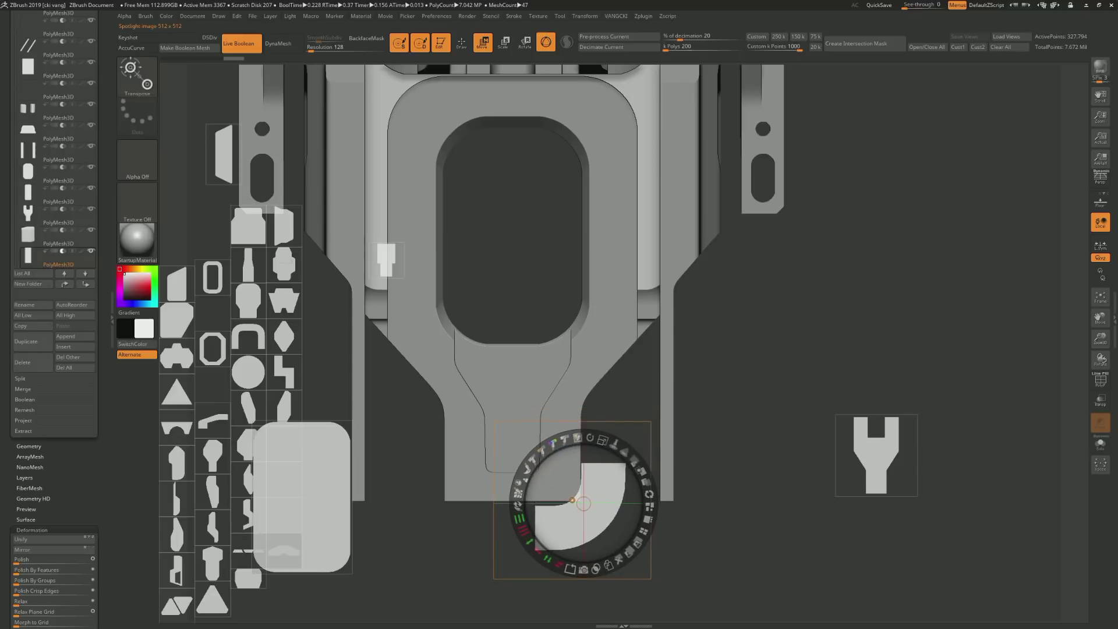
{"action": "left_click", "coordinate": [584, 499], "text": "alt"}
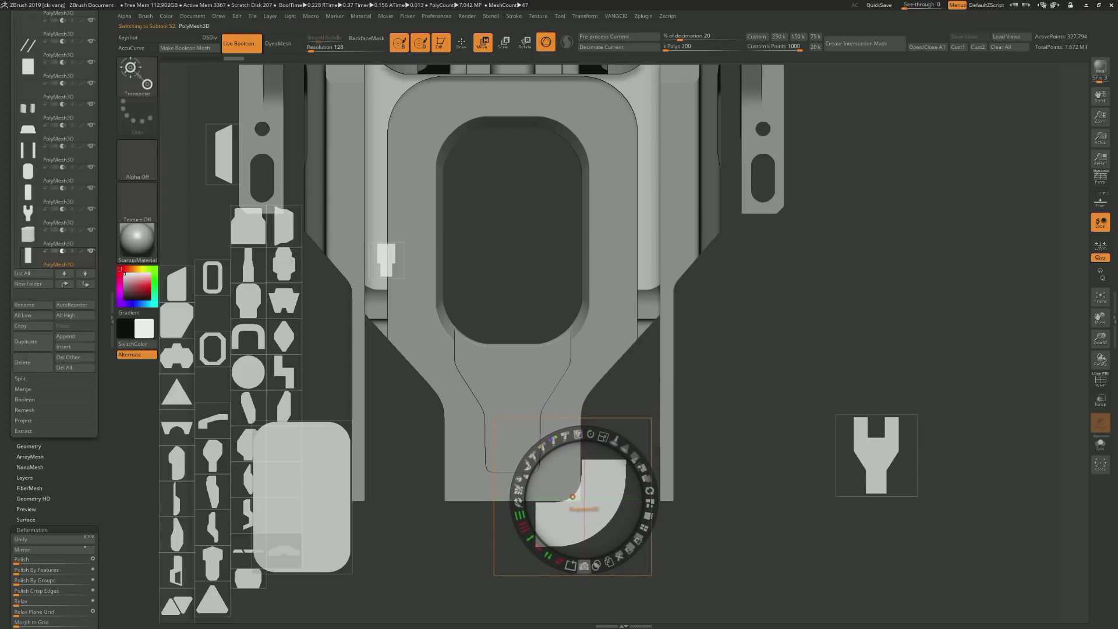
{"action": "key", "text": "shift+z"}
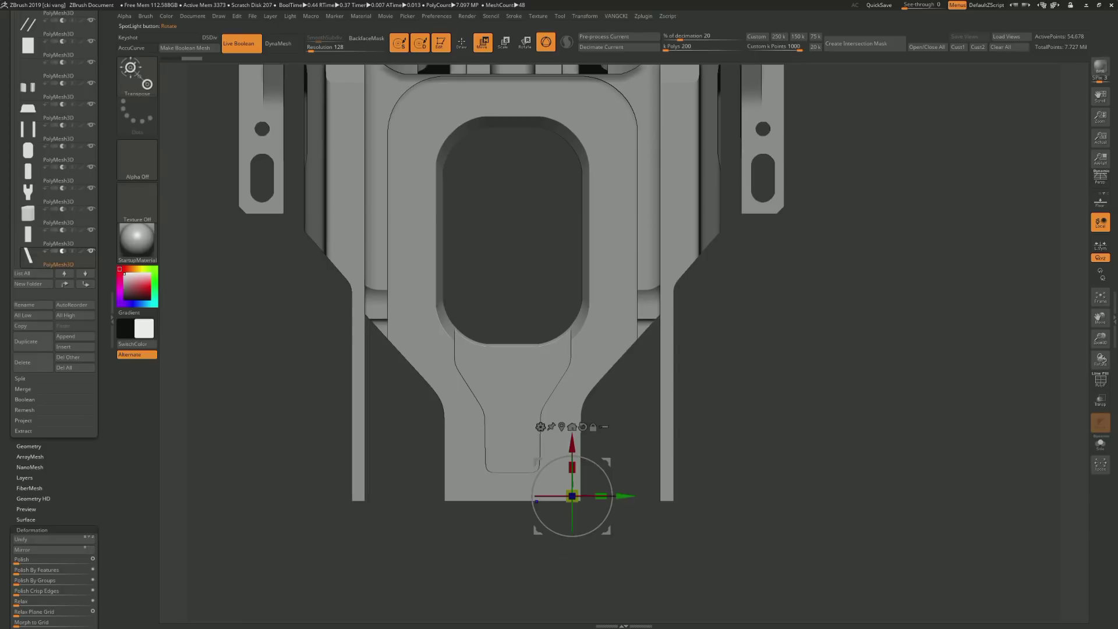
Mirror a copy of the curved piece and move both pieces down onto the tab
{"action": "key", "text": "ctrl+shift+s"}
{"action": "key", "text": "alt+x"}
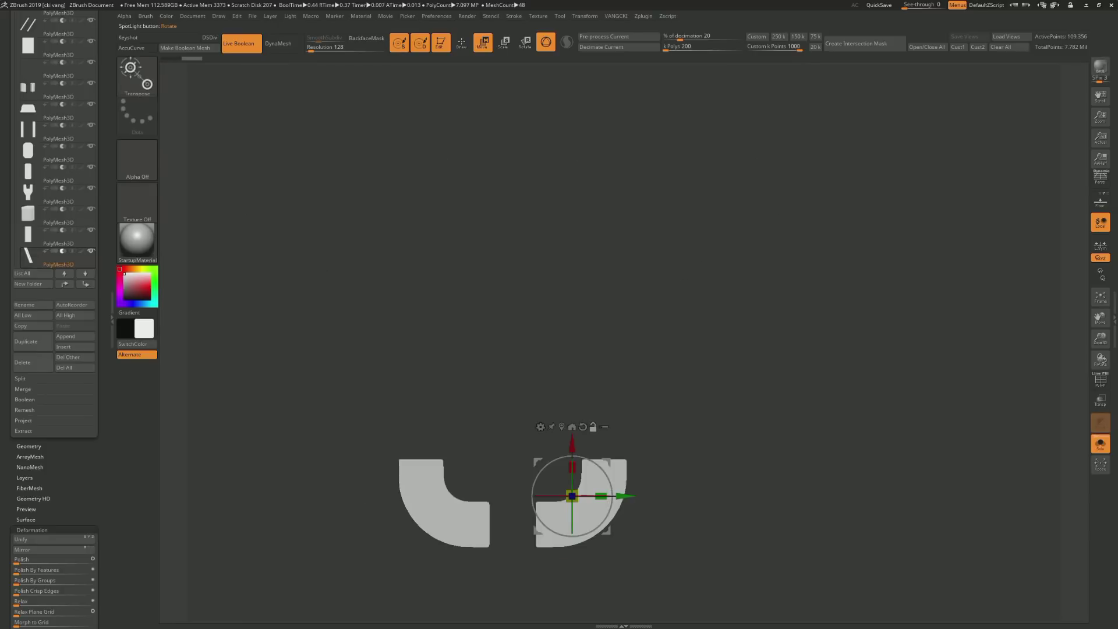
{"action": "key", "text": "ctrl+shift+s"}
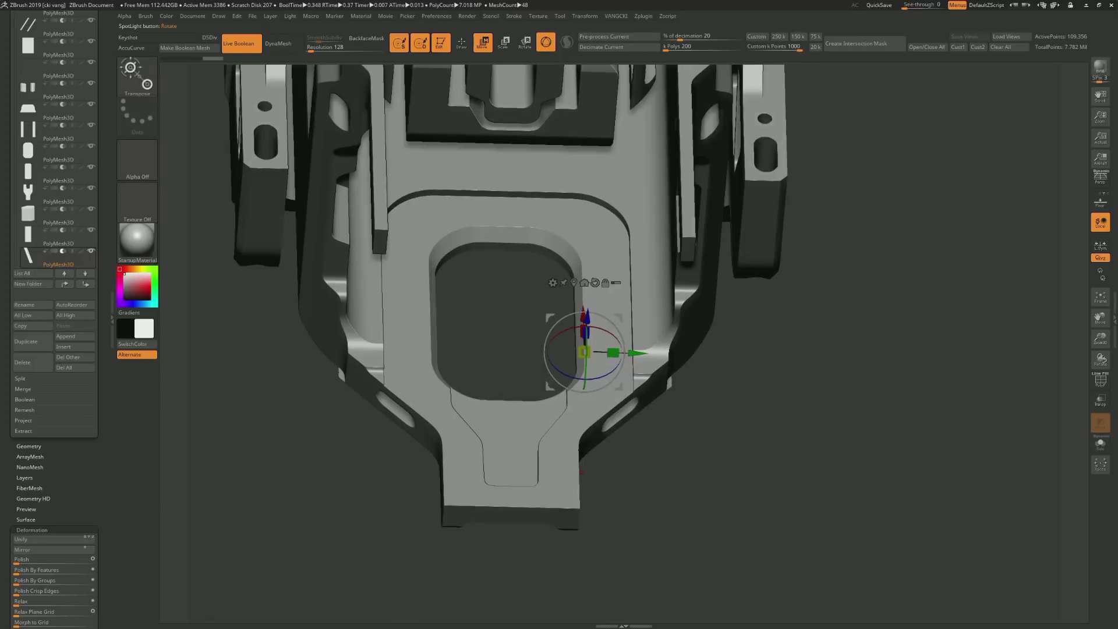
{"action": "key", "text": "shift+f"}
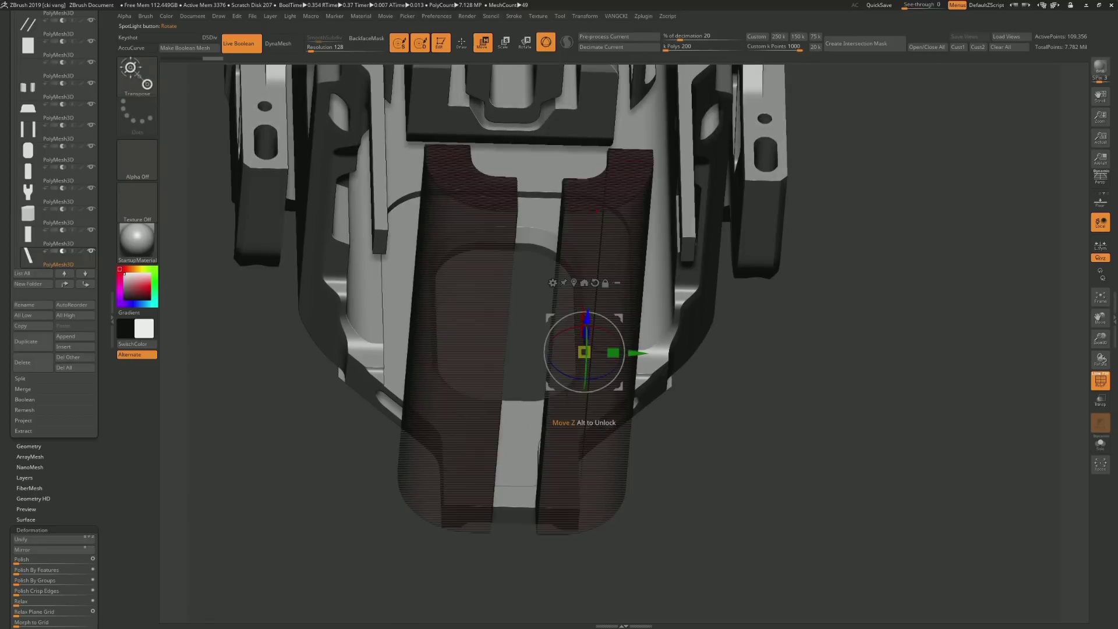
{"action": "key", "text": "shift+f"}
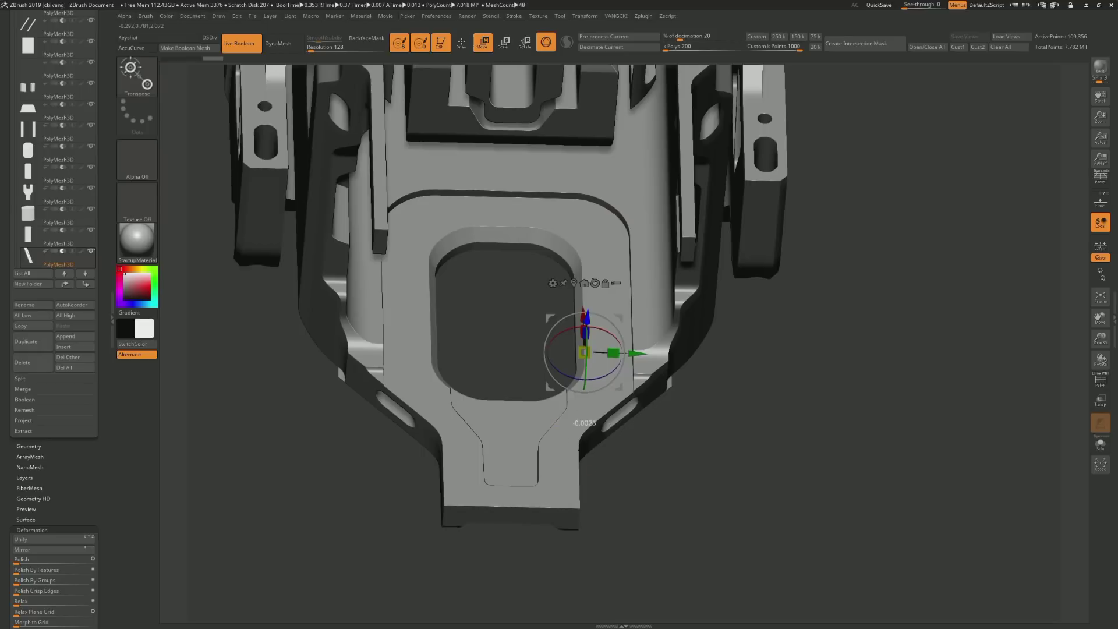
{"action": "left_click_drag", "start_coordinate": [586, 319], "coordinate": [579, 389]}
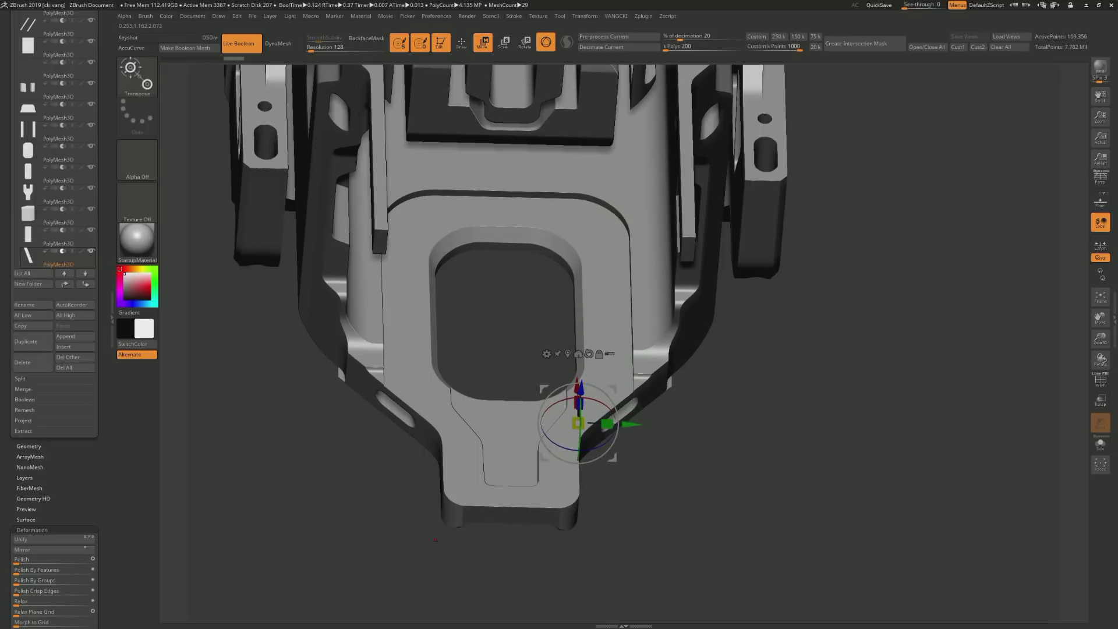
Polish the part's edges by polygroups at strength 100
{"action": "left_click", "coordinate": [49, 577]}
{"action": "mouse_move", "coordinate": [874, 466]}
{"action": "left_mouse_down"}
{"action": "mouse_move", "coordinate": [892, 460]}
{"action": "mouse_move", "coordinate": [436, 540]}
{"action": "left_mouse_up"}
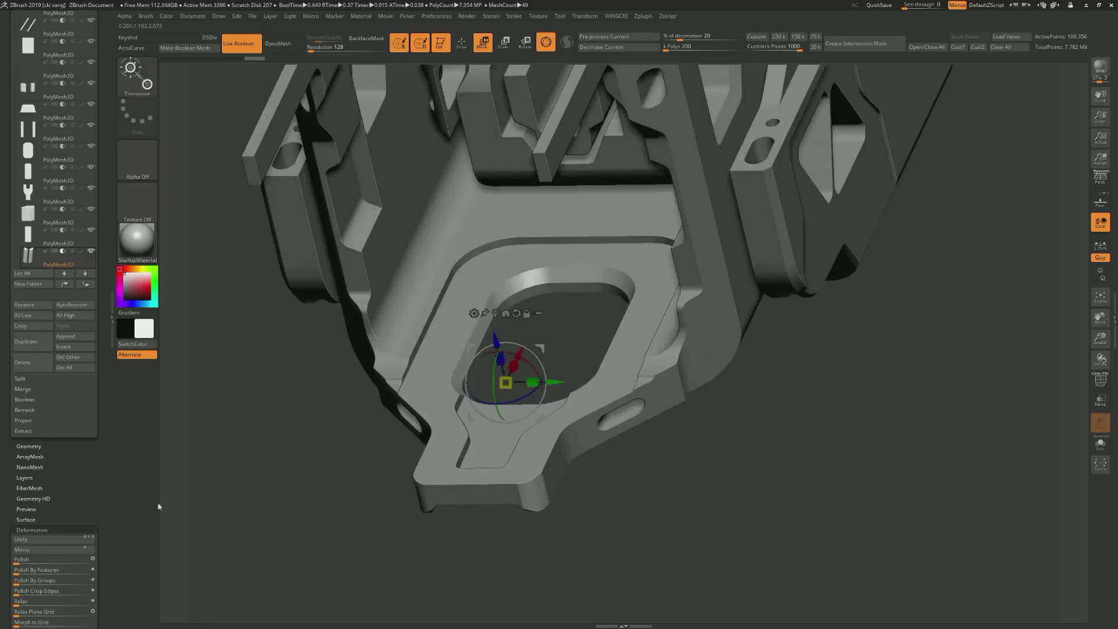
{"action": "left_click_drag", "start_coordinate": [35, 580], "coordinate": [103, 572]}
{"action": "left_click_drag", "start_coordinate": [332, 497], "coordinate": [567, 538]}
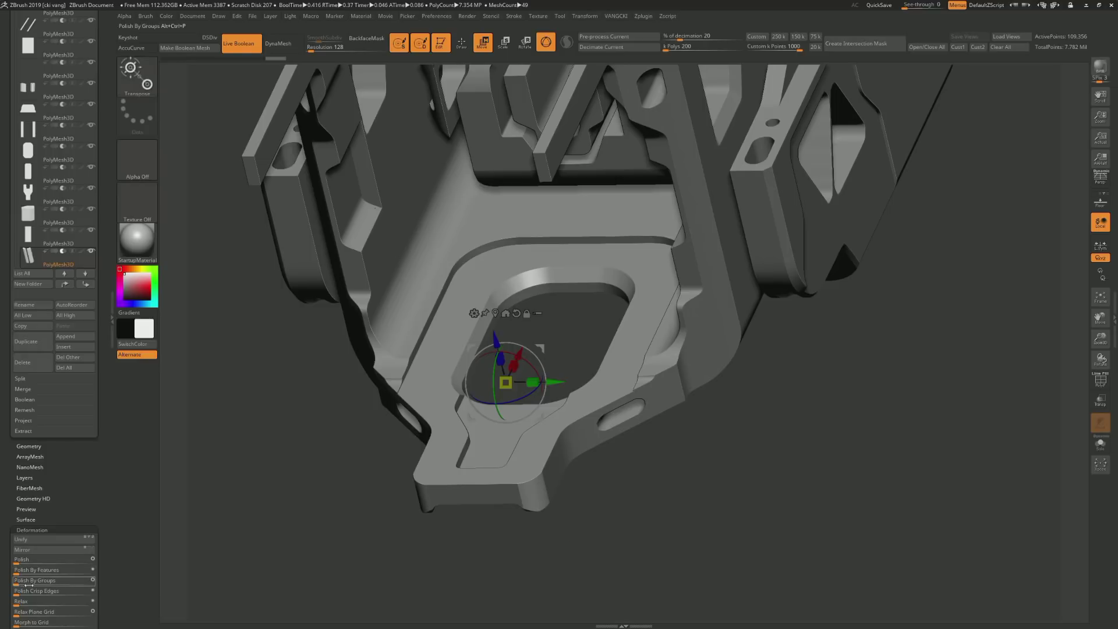
{"action": "left_click_drag", "start_coordinate": [90, 564], "coordinate": [567, 538]}
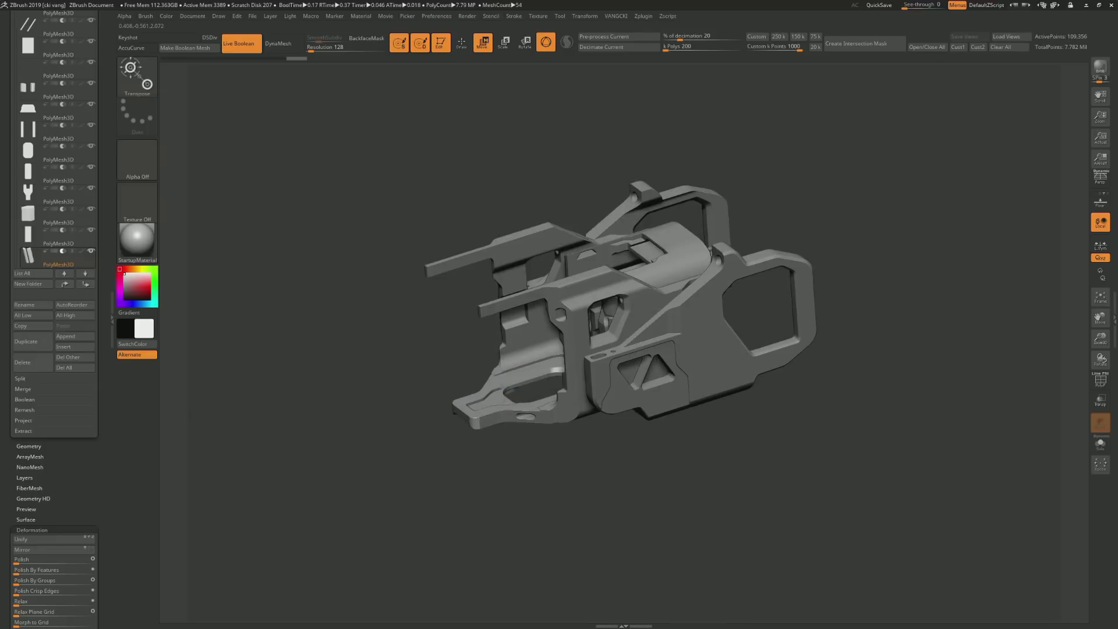
Select the bar part, solo it with PolyF on, and rotate to view its end cap
{"action": "key", "text": "q"}
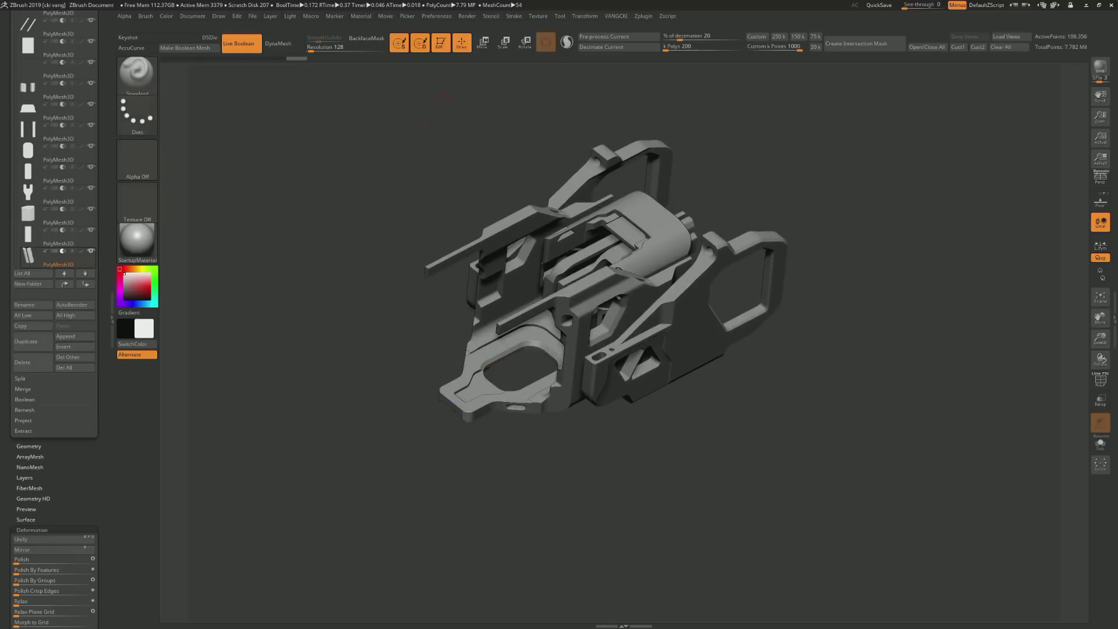
{"action": "mouse_move", "coordinate": [413, 211]}
{"action": "left_mouse_down"}
{"action": "mouse_move", "coordinate": [388, 248]}
{"action": "mouse_move", "coordinate": [390, 221]}
{"action": "left_mouse_up"}
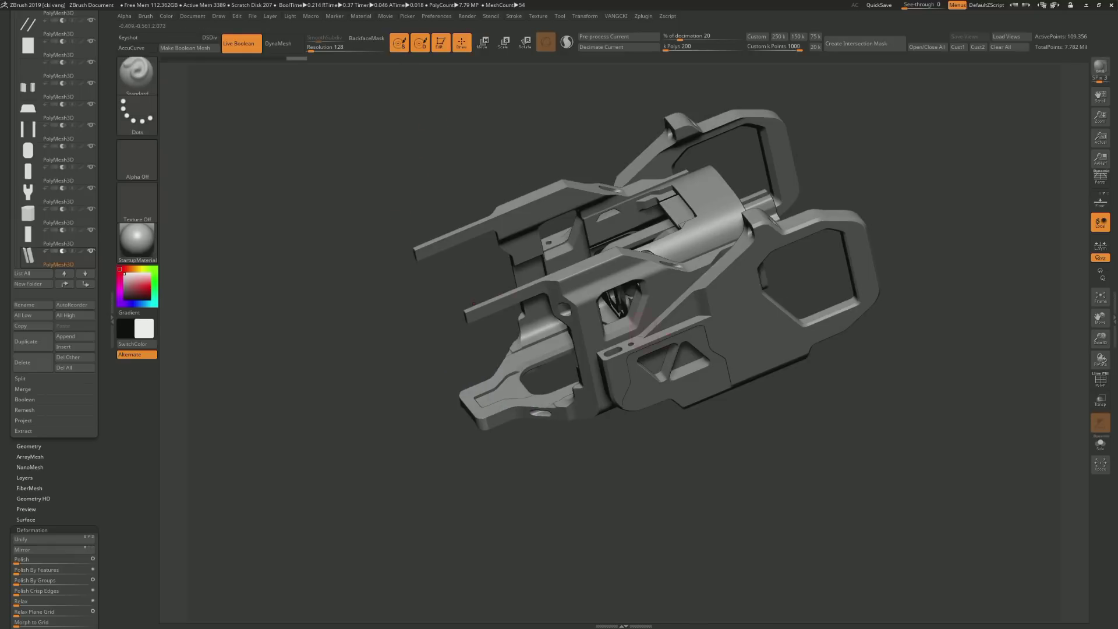
{"action": "left_click", "coordinate": [630, 296], "text": "alt"}
{"action": "key", "text": "ctrl+shift+s"}
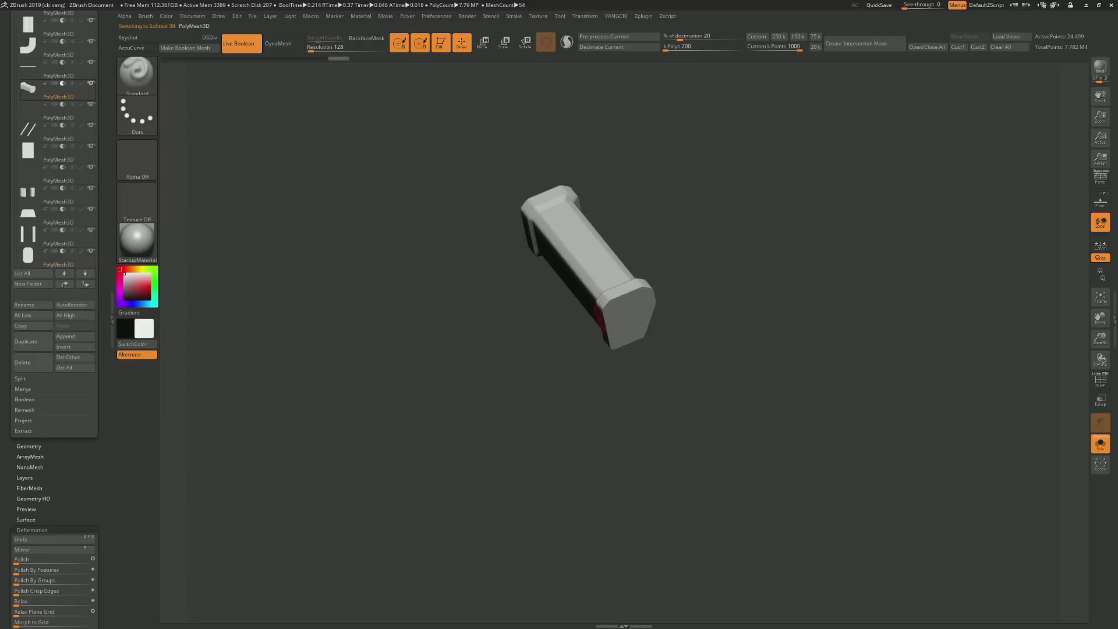
{"action": "key", "text": "shift+f"}
{"action": "right_click_drag", "start_coordinate": [542, 271], "coordinate": [375, 249]}
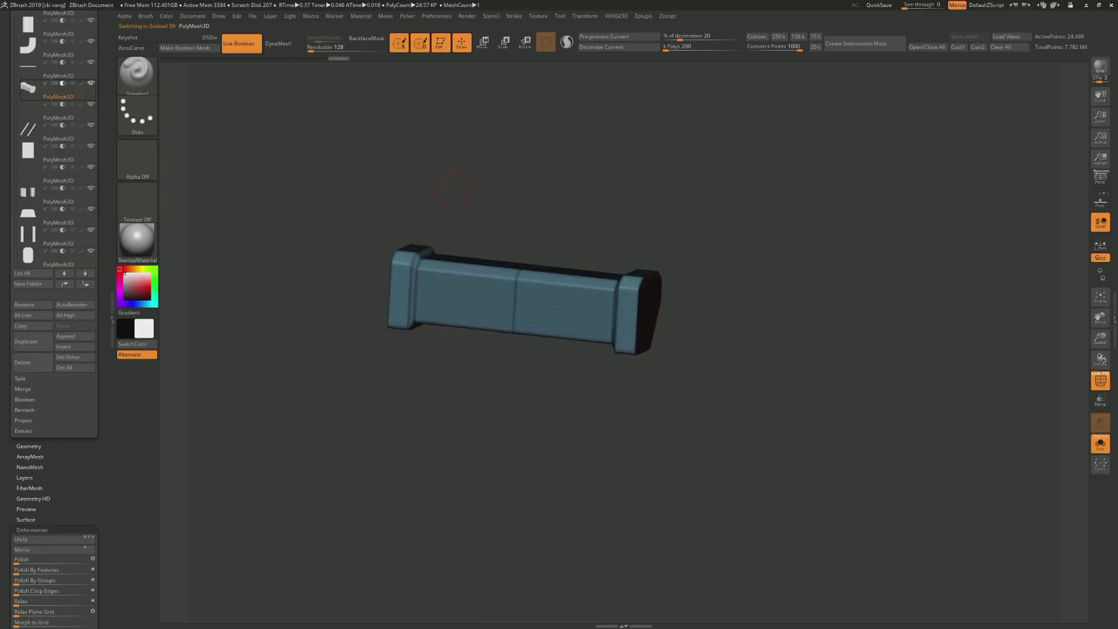
{"action": "left_click_drag", "start_coordinate": [295, 365], "coordinate": [213, 420]}
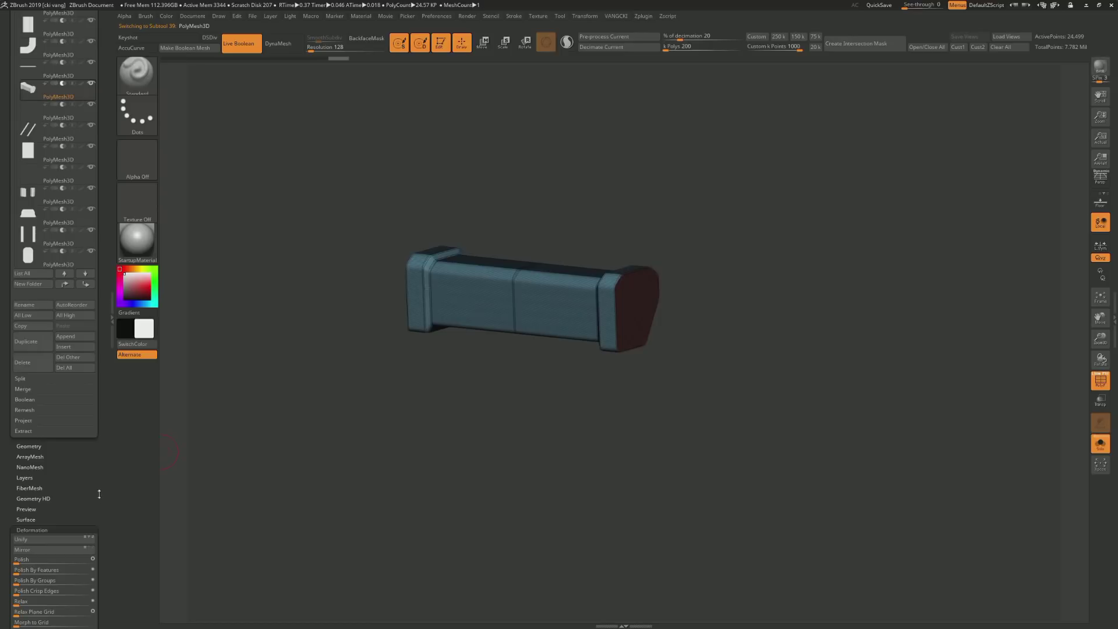
Set the Groups By Normals MaxAngle and split the bar into polygroups by face angle
{"action": "mouse_move", "coordinate": [99, 493]}
{"action": "left_mouse_down"}
{"action": "mouse_move", "coordinate": [53, 449]}
{"action": "mouse_move", "coordinate": [57, 402]}
{"action": "left_mouse_up"}
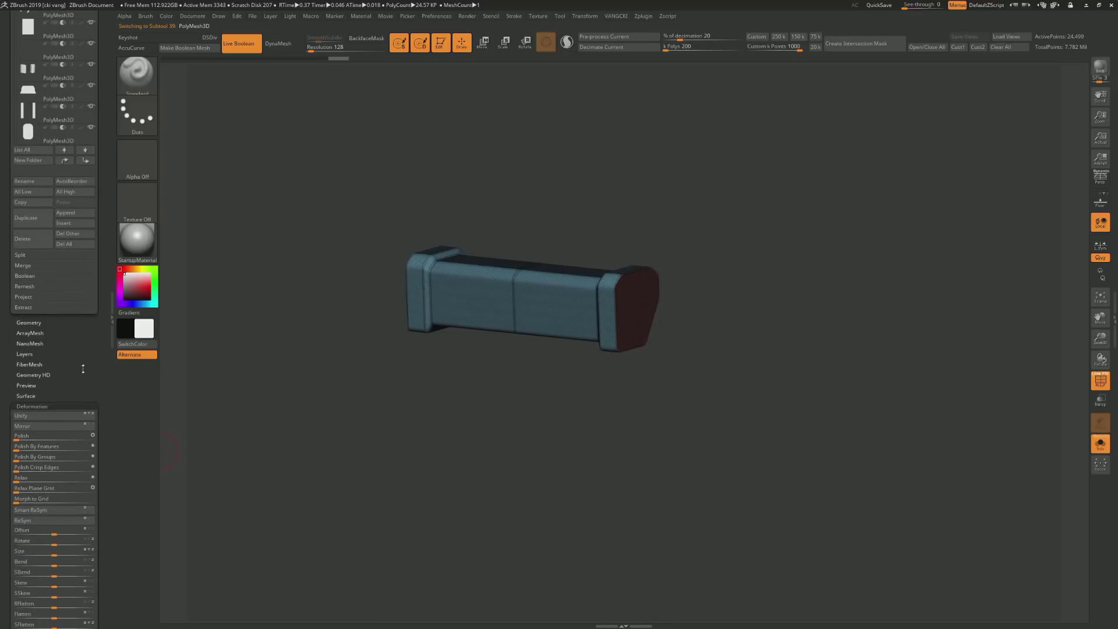
{"action": "scroll", "coordinate": [82, 355], "scroll_direction": "down", "scroll_amount": 5}
{"action": "scroll", "coordinate": [80, 341], "scroll_direction": "down", "scroll_amount": 5}
{"action": "scroll", "coordinate": [78, 323], "scroll_direction": "down", "scroll_amount": 5}
{"action": "scroll", "coordinate": [76, 305], "scroll_direction": "down", "scroll_amount": 5}
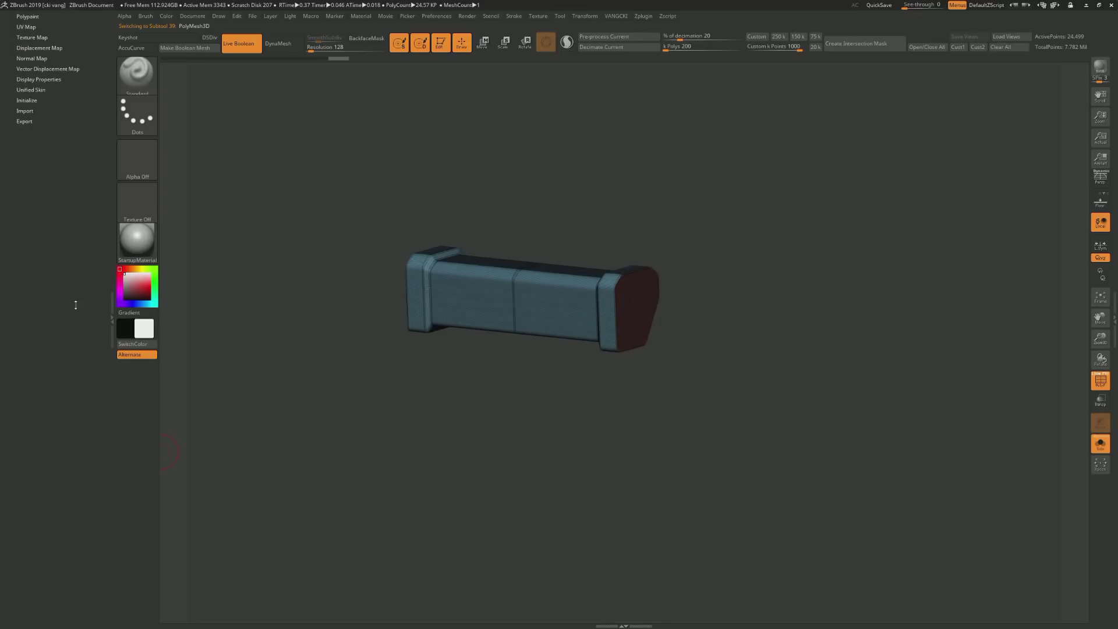
{"action": "scroll", "coordinate": [76, 305], "scroll_direction": "up", "scroll_amount": 5}
{"action": "scroll", "coordinate": [65, 300], "scroll_direction": "up", "scroll_amount": 5}
{"action": "left_click", "coordinate": [30, 288]}
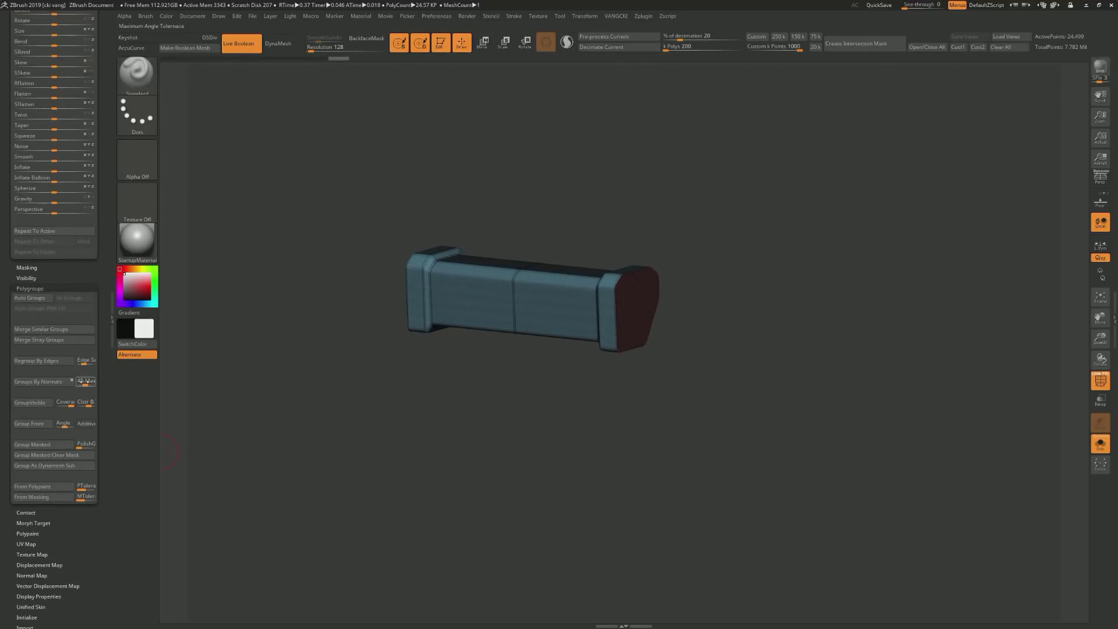
{"action": "left_click", "coordinate": [82, 382]}
{"action": "key", "text": "Return"}
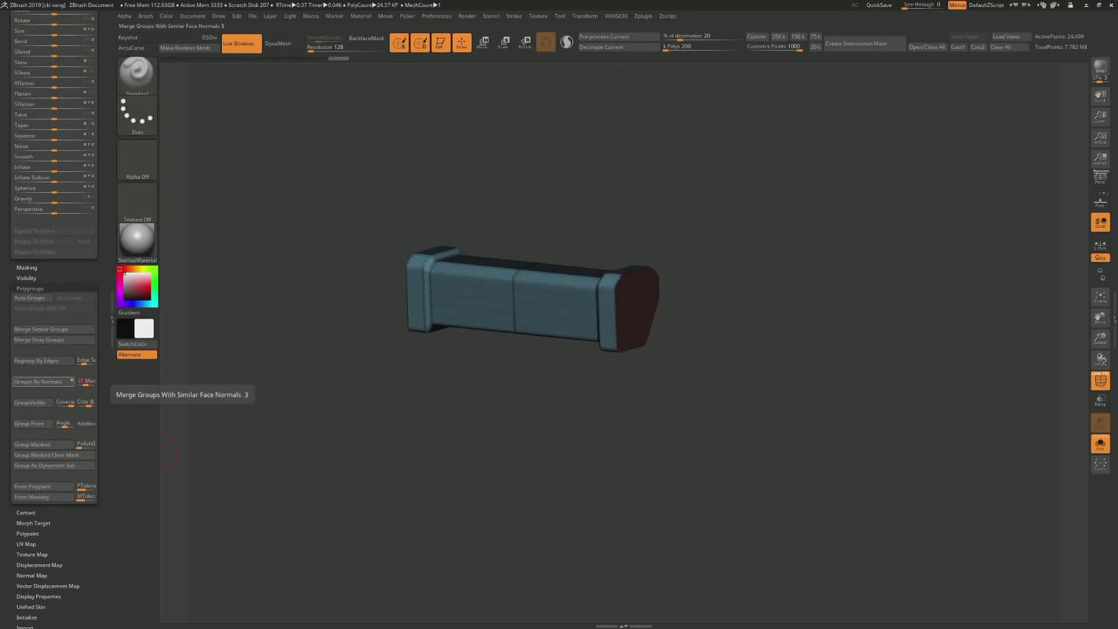
{"action": "left_click", "coordinate": [38, 382]}
Check the new groups, apply Polish By Groups to round the edges, and turn PolyF off
{"action": "left_click_drag", "start_coordinate": [172, 452], "coordinate": [172, 180]}
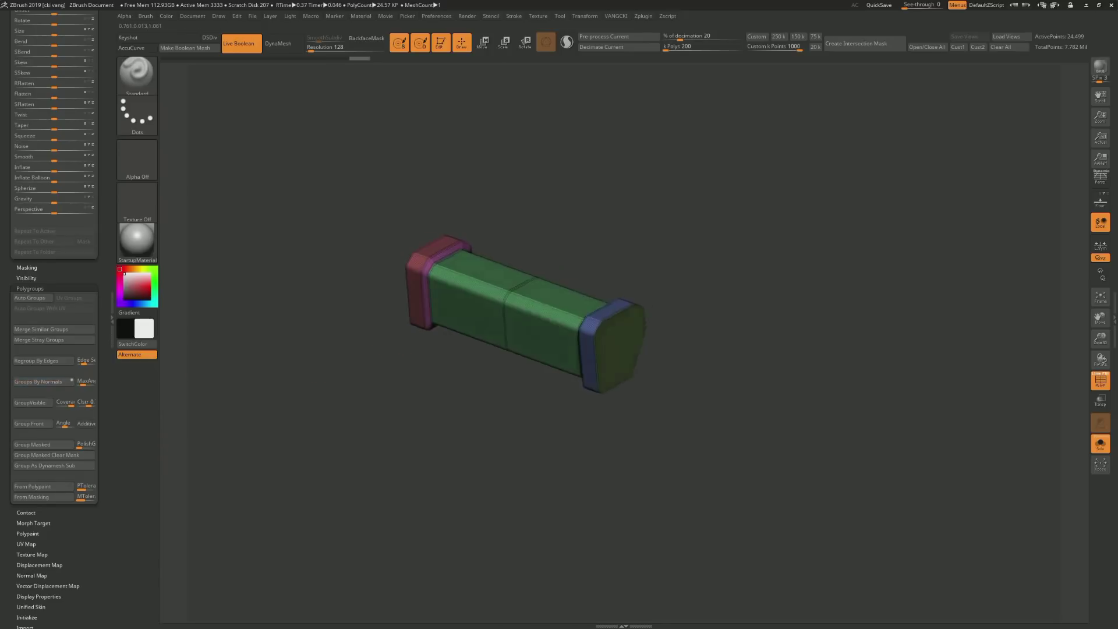
{"action": "scroll", "coordinate": [57, 262], "scroll_direction": "up", "scroll_amount": 5}
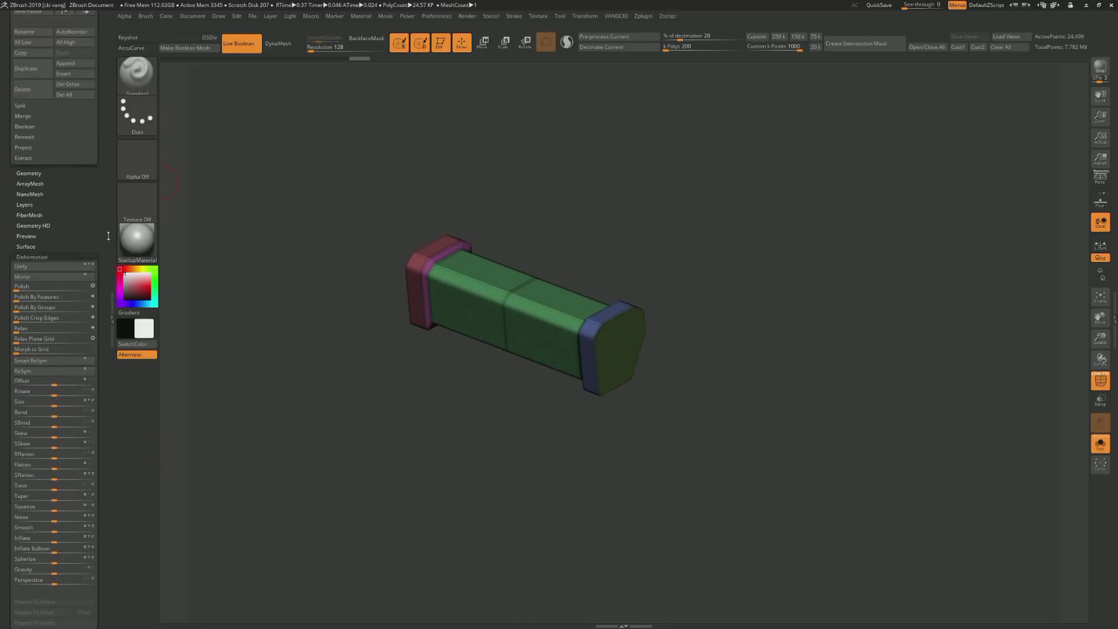
{"action": "left_click", "coordinate": [19, 307]}
{"action": "key", "text": "shift+f"}
Show the full assembly, switch to perspective, and orbit to inspect it from above and the side
{"action": "key", "text": "alt+shift+s"}
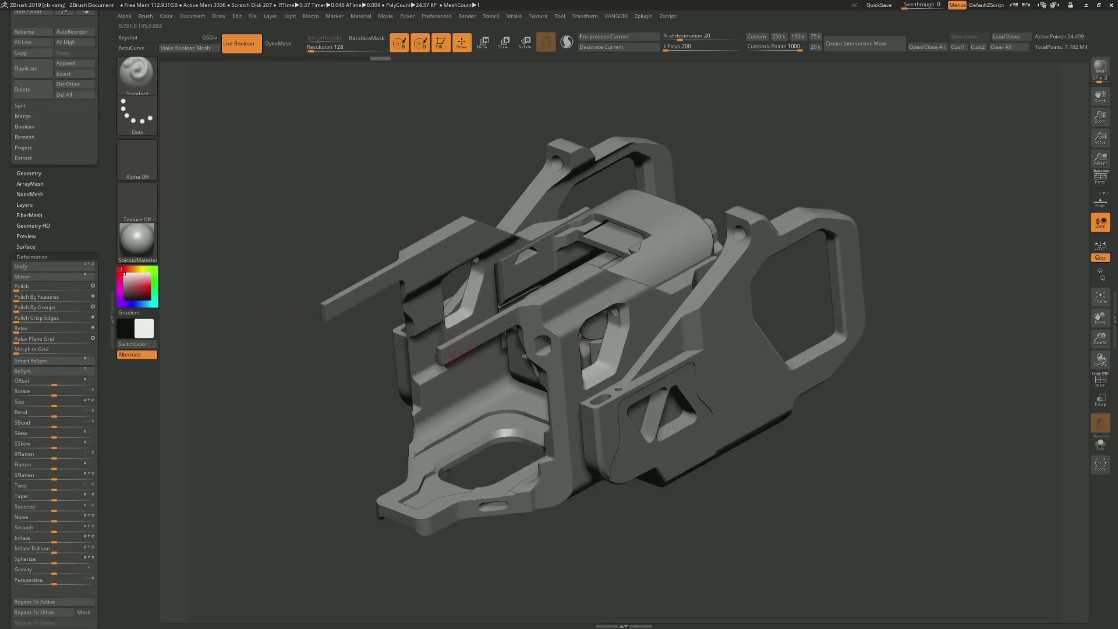
{"action": "left_click_drag", "start_coordinate": [454, 355], "coordinate": [464, 363]}
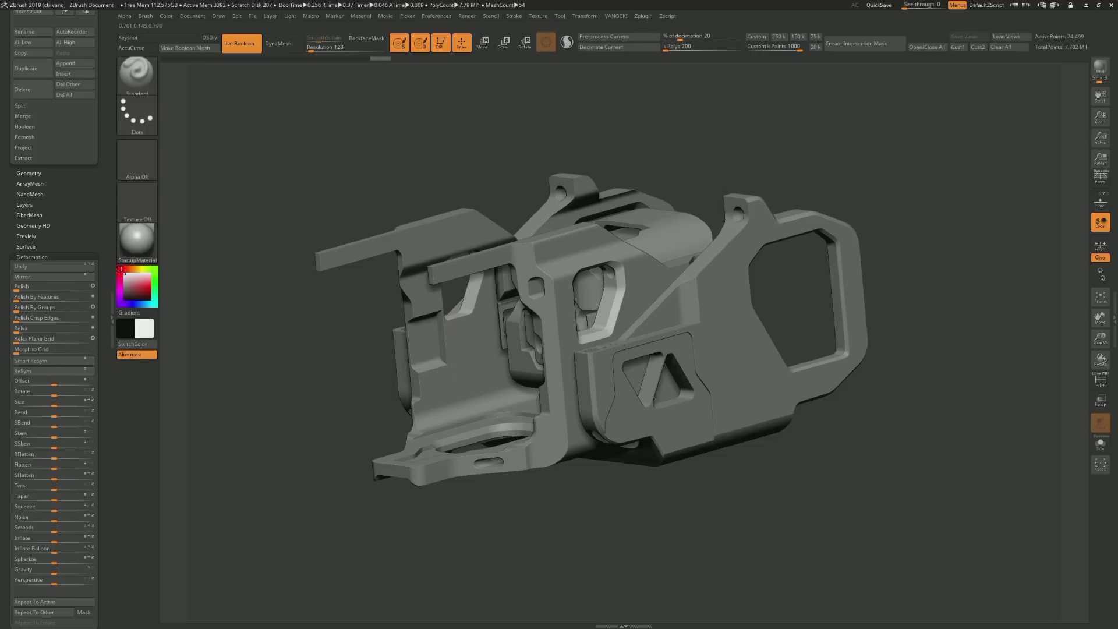
{"action": "left_click_drag", "start_coordinate": [464, 364], "coordinate": [340, 207]}
{"action": "key", "text": "p"}
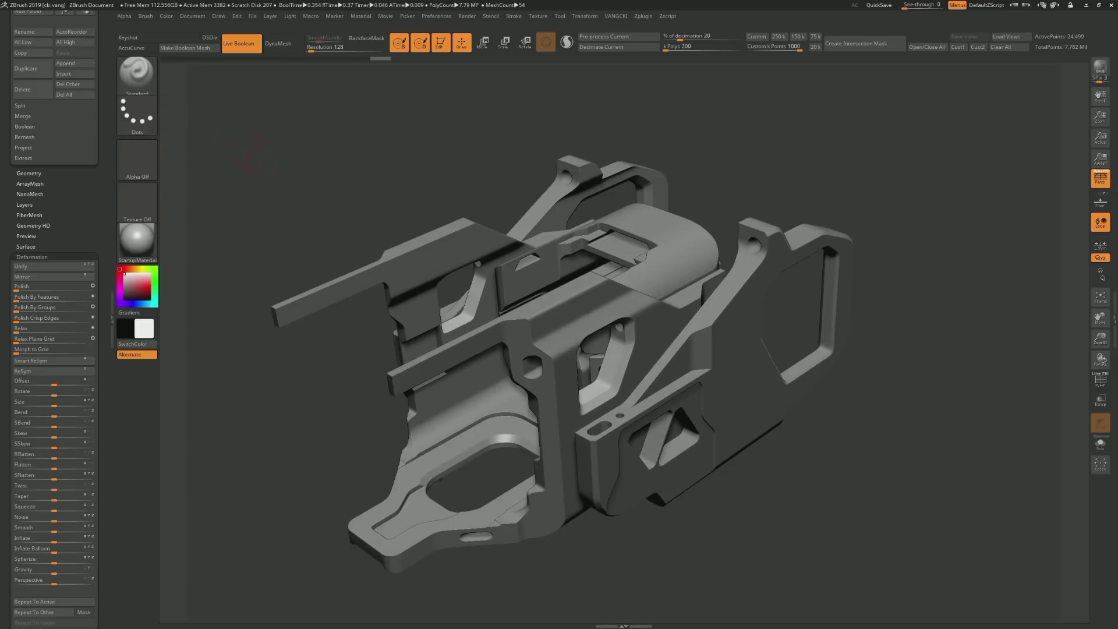
{"action": "mouse_move", "coordinate": [312, 180]}
{"action": "left_mouse_down", "text": "alt"}
{"action": "mouse_move", "coordinate": [351, 233]}
{"action": "mouse_move", "coordinate": [408, 175]}
{"action": "mouse_move", "coordinate": [319, 317]}
{"action": "mouse_move", "coordinate": [361, 326]}
{"action": "mouse_move", "coordinate": [442, 280]}
{"action": "mouse_move", "coordinate": [478, 273]}
{"action": "left_mouse_up", "text": "alt"}
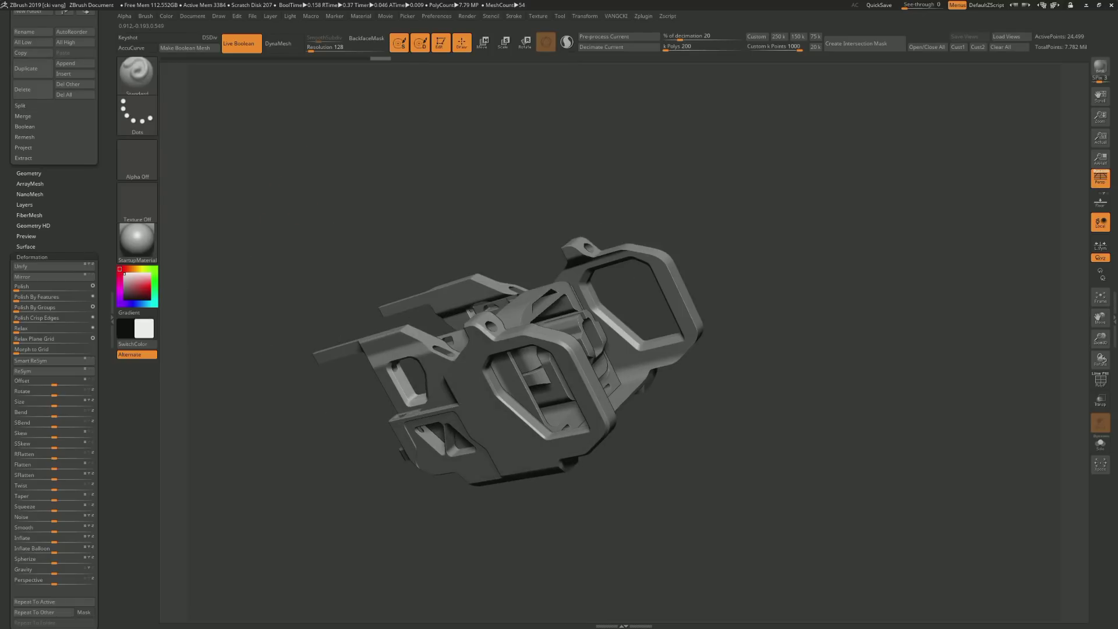
{"action": "mouse_move", "coordinate": [408, 274]}
{"action": "left_mouse_down"}
{"action": "mouse_move", "coordinate": [361, 267]}
{"action": "mouse_move", "coordinate": [359, 234]}
{"action": "mouse_move", "coordinate": [437, 384]}
{"action": "mouse_move", "coordinate": [347, 460]}
{"action": "left_mouse_up"}
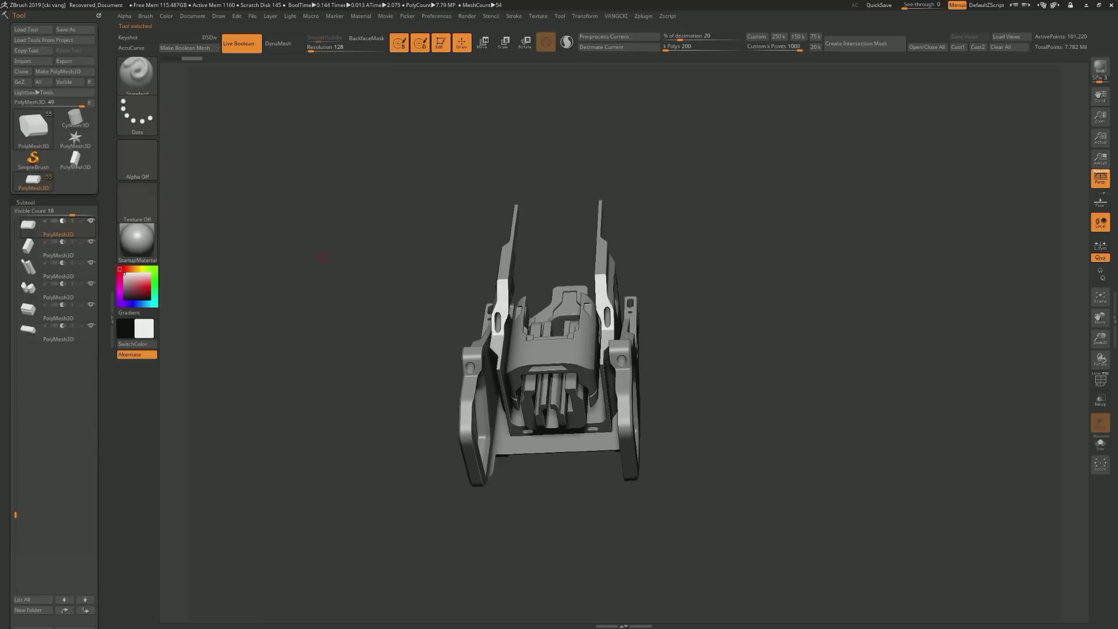
Run Make Boolean Mesh to bake the Live Boolean assembly into real meshes
{"action": "left_click_drag", "start_coordinate": [322, 257], "coordinate": [250, 333]}
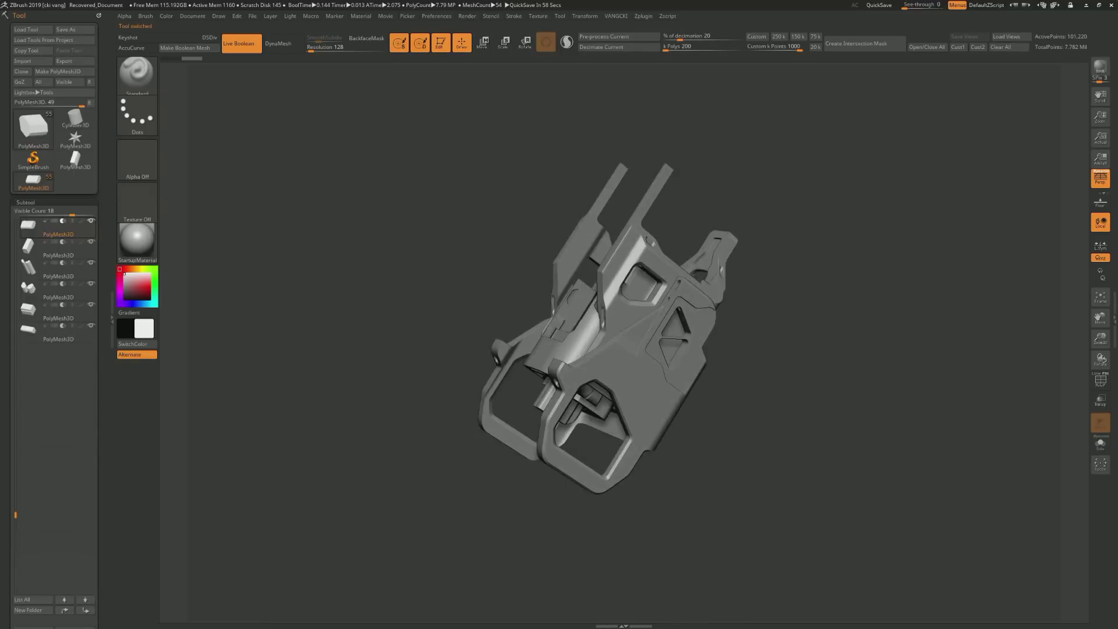
{"action": "scroll", "coordinate": [45, 380], "scroll_direction": "down", "scroll_amount": 10}
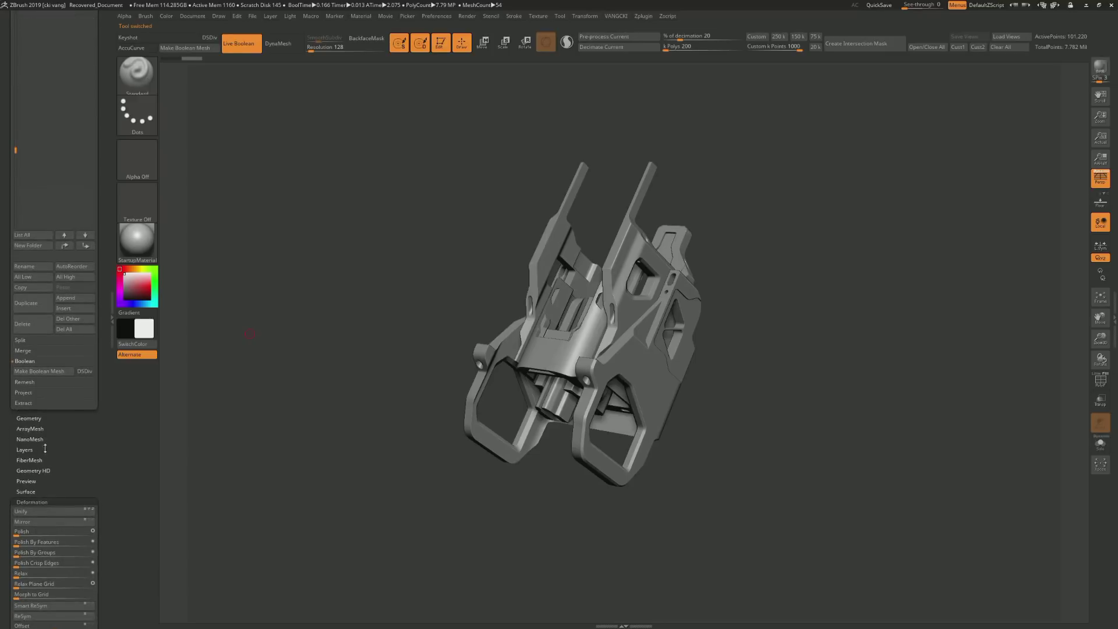
{"action": "left_click", "coordinate": [43, 371]}
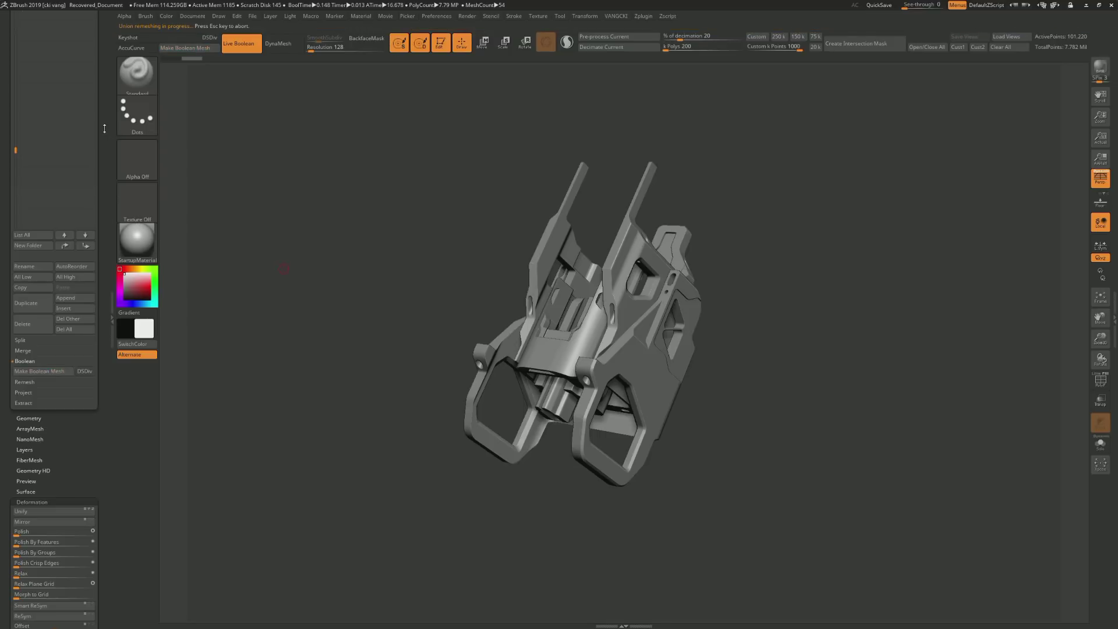
Select the new merged UMesh tool, rotate it, and toggle Xpose to check its parts
{"action": "scroll", "coordinate": [104, 128], "scroll_direction": "up", "scroll_amount": 5}
{"action": "scroll", "coordinate": [104, 128], "scroll_direction": "up", "scroll_amount": 5}
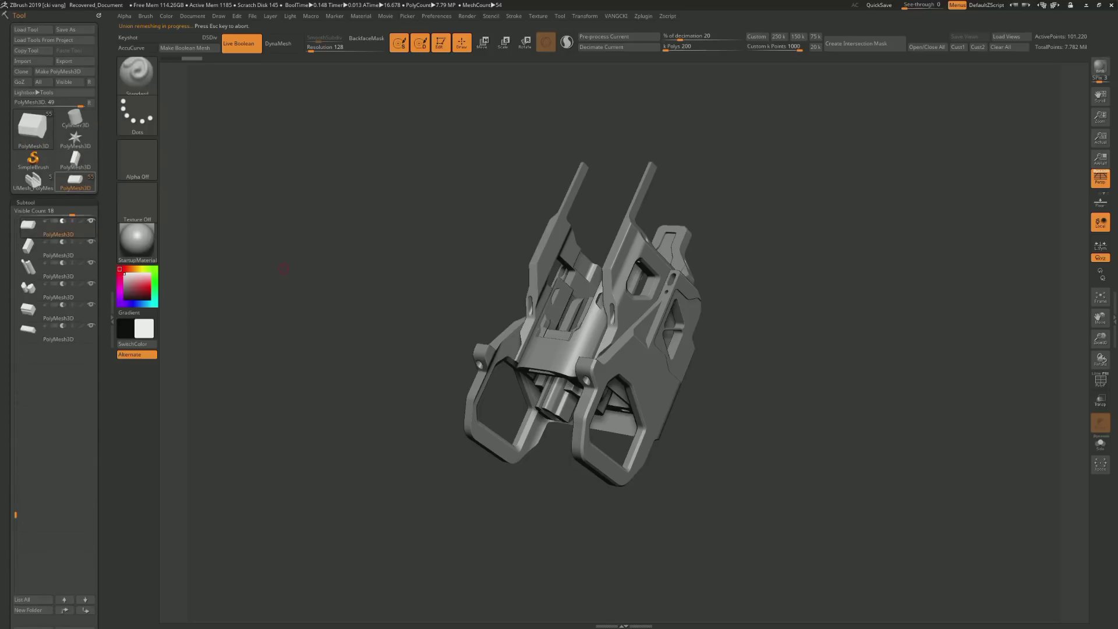
{"action": "left_click", "coordinate": [33, 180]}
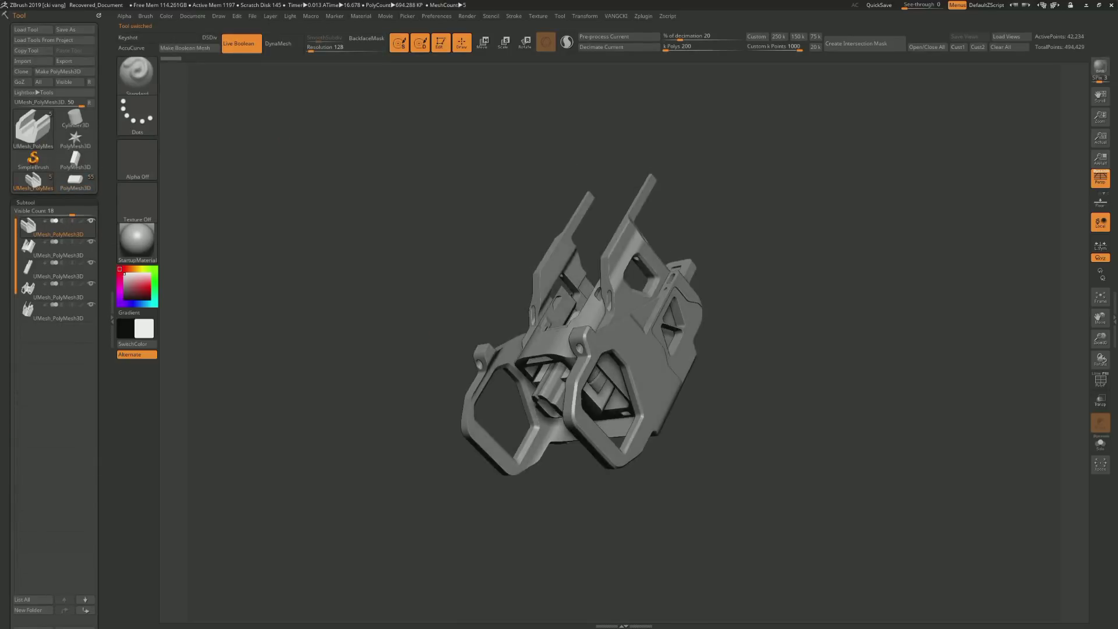
{"action": "left_click_drag", "start_coordinate": [350, 303], "coordinate": [372, 326]}
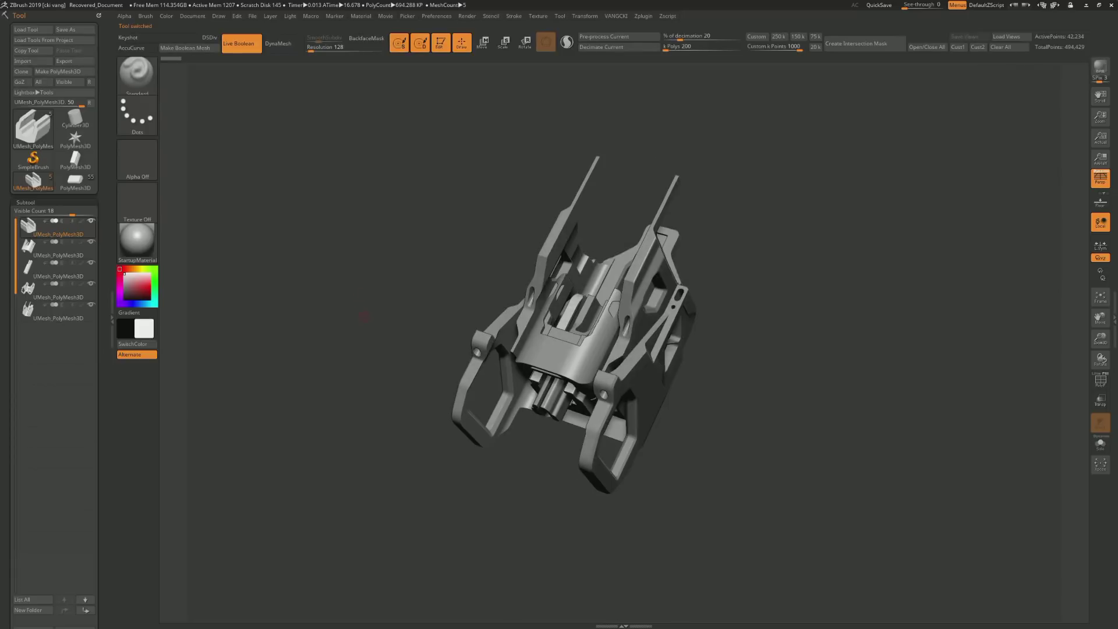
{"action": "left_click_drag", "start_coordinate": [1083, 350], "coordinate": [1065, 337]}
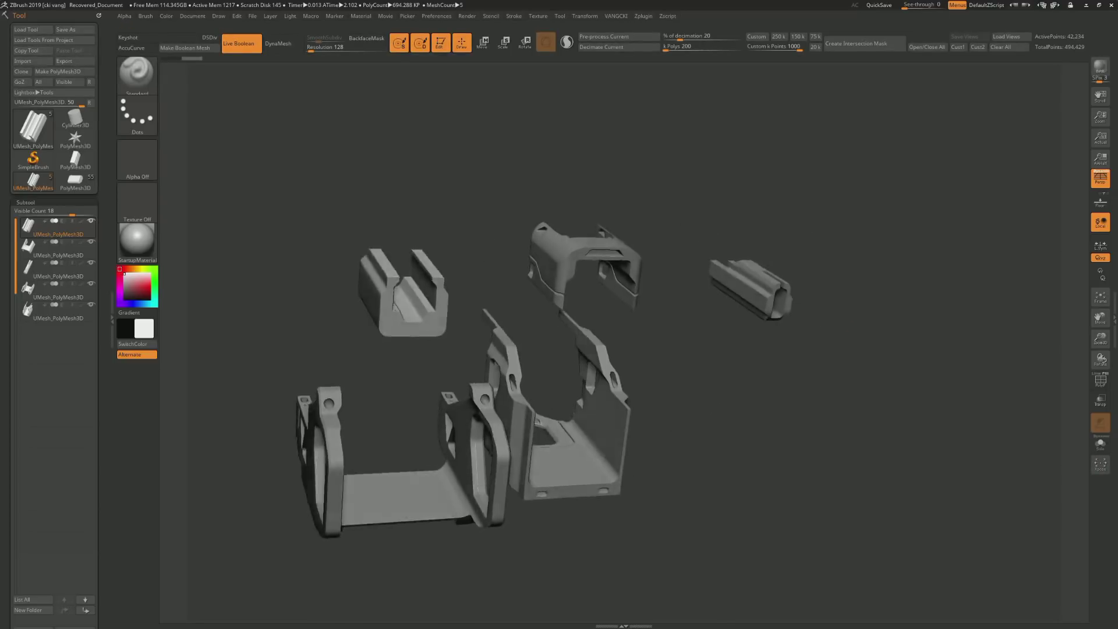
{"action": "left_click", "coordinate": [1100, 464]}
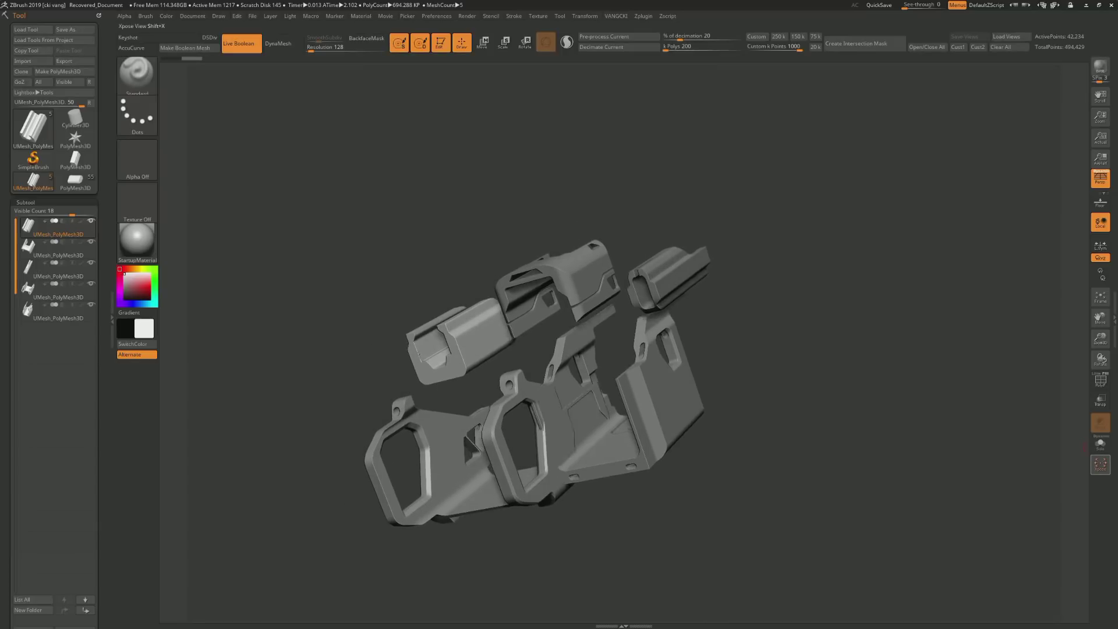